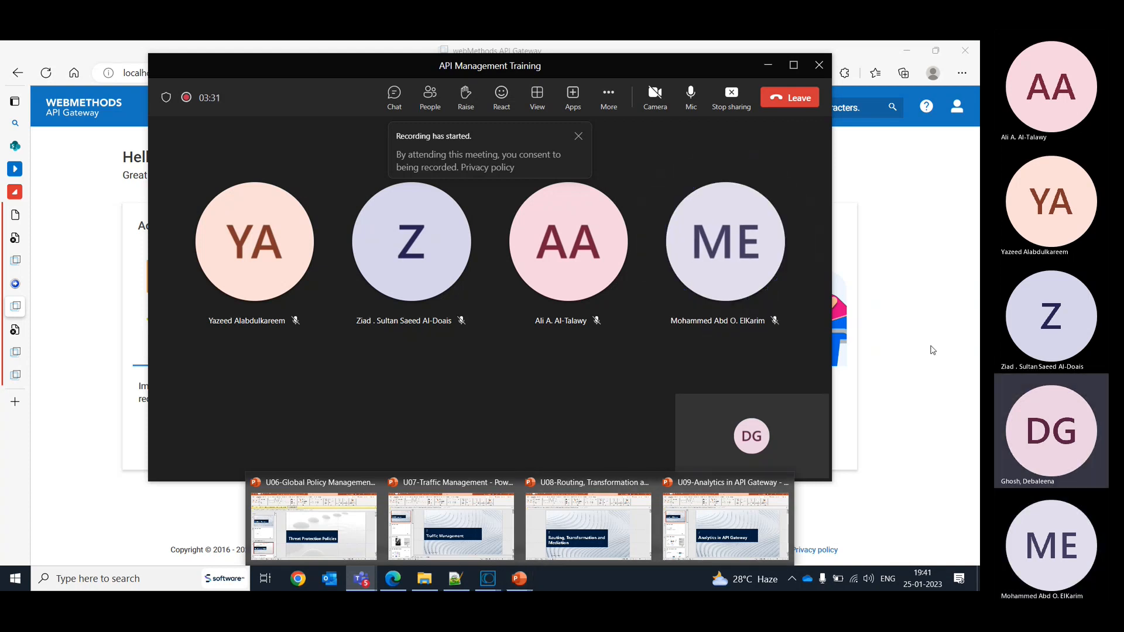
- Minimize the meeting window and view the Request Processing policies of the HelloWorld_V1 SOAP API, version 1.0
click(766, 68)
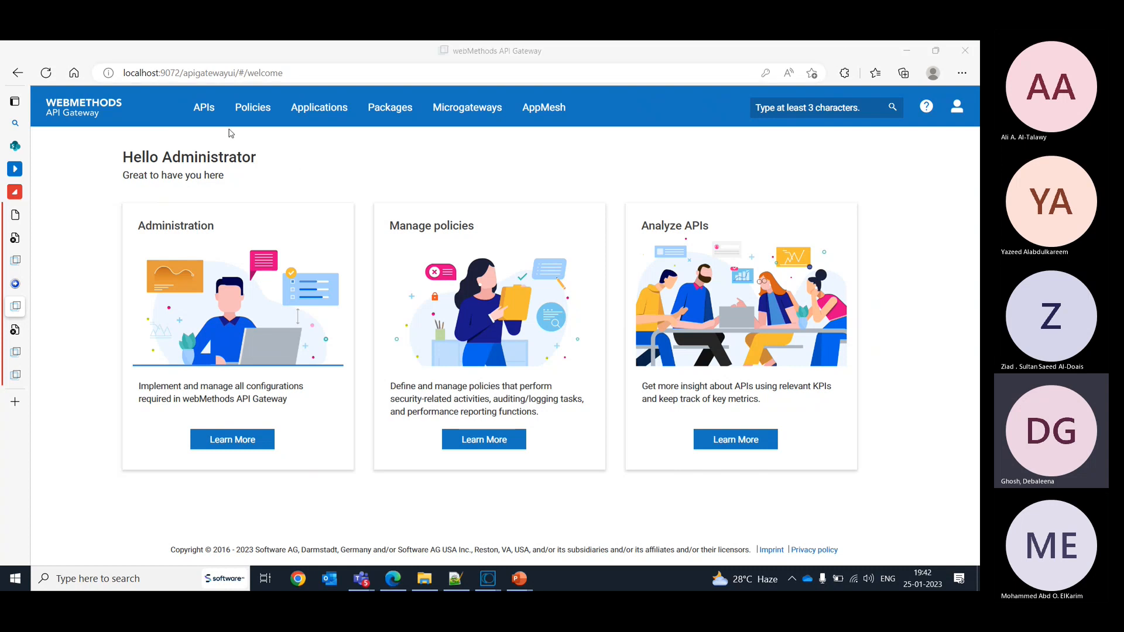
click(249, 120)
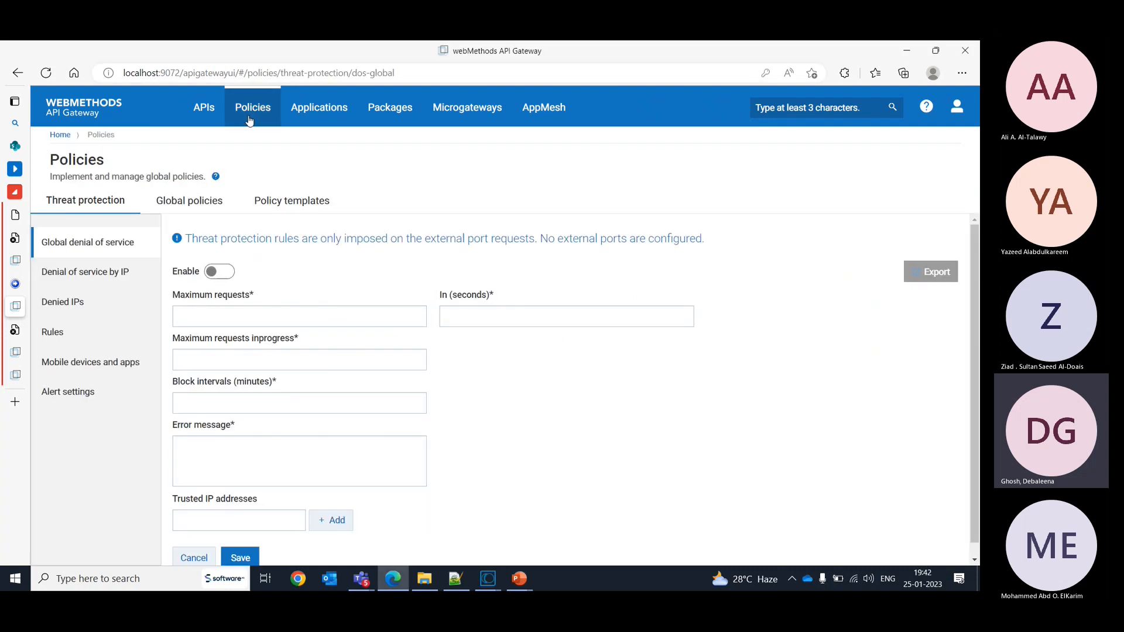
click(196, 120)
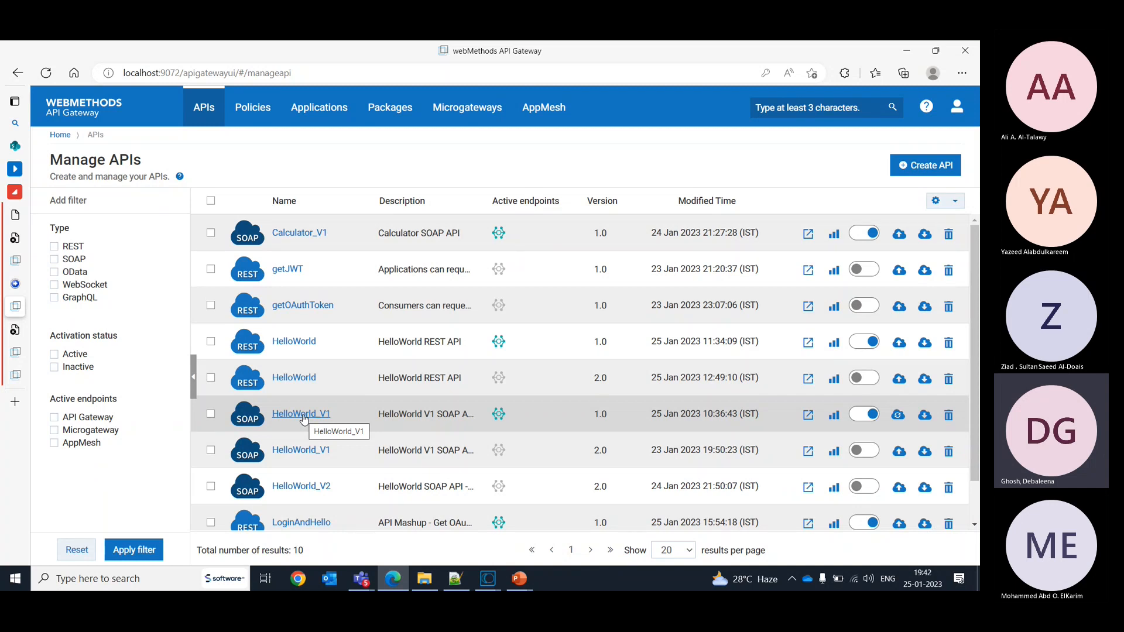
click(304, 416)
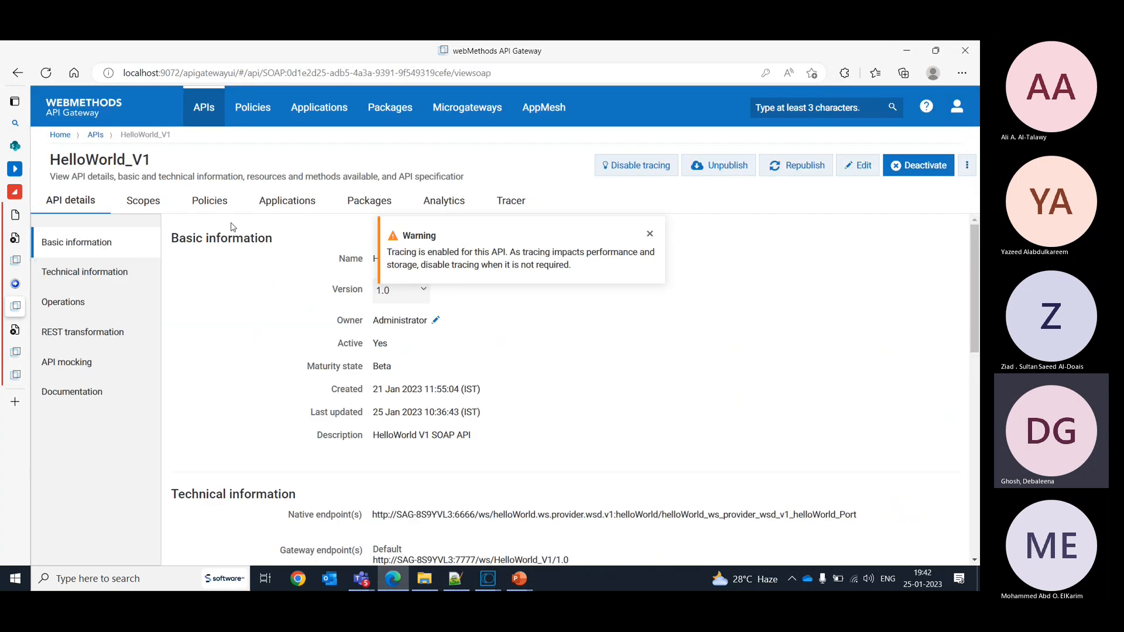
click(209, 200)
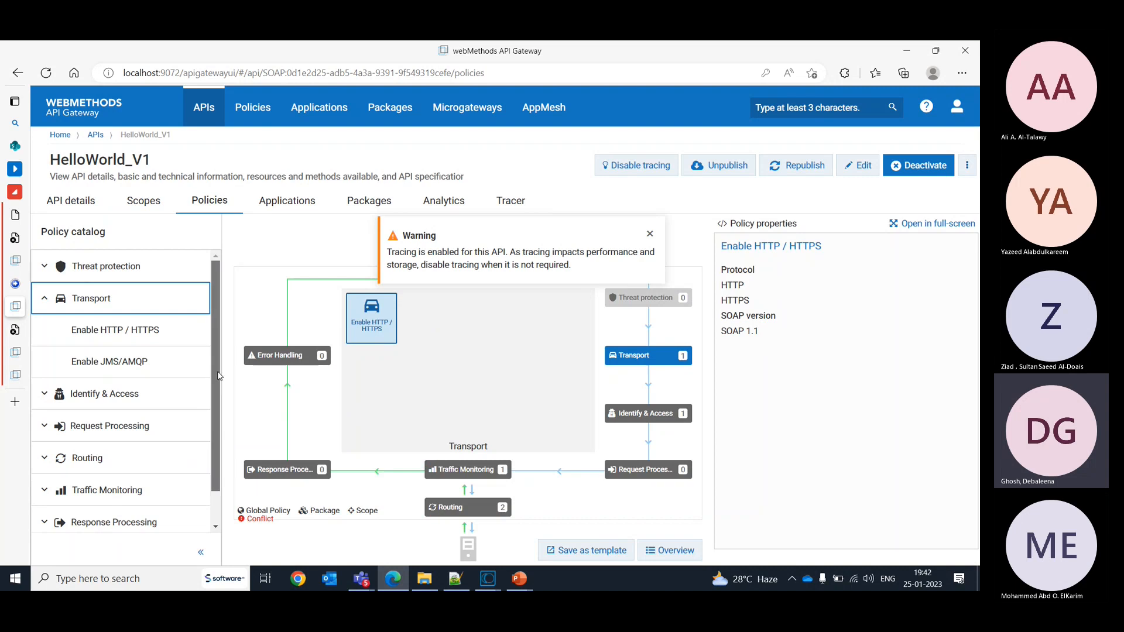
scroll(217, 412, down, 1)
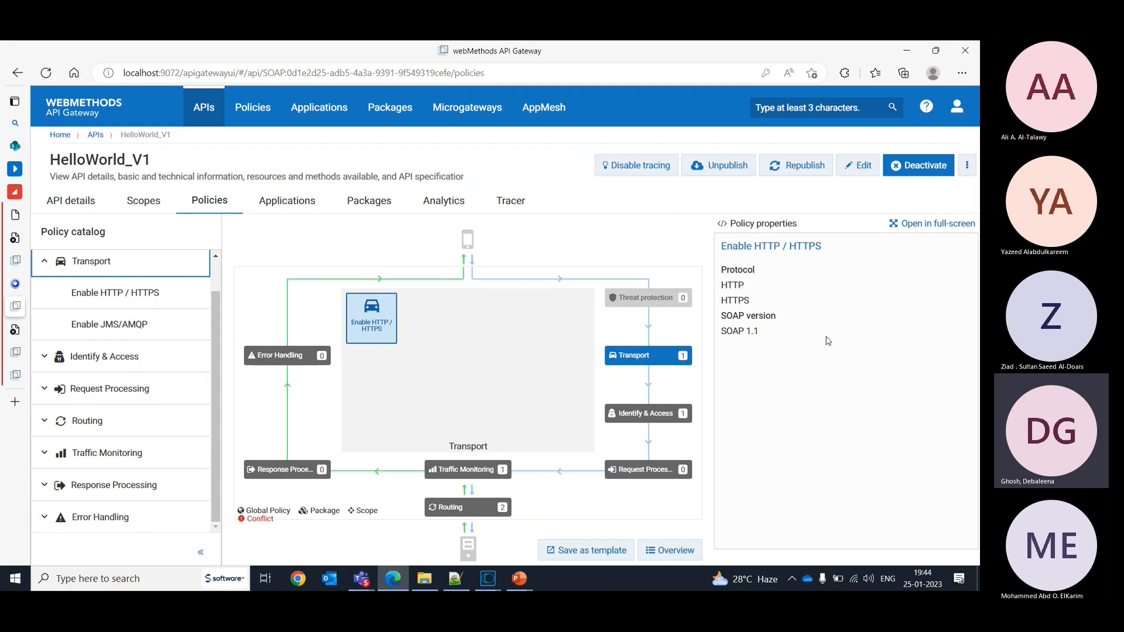
click(666, 469)
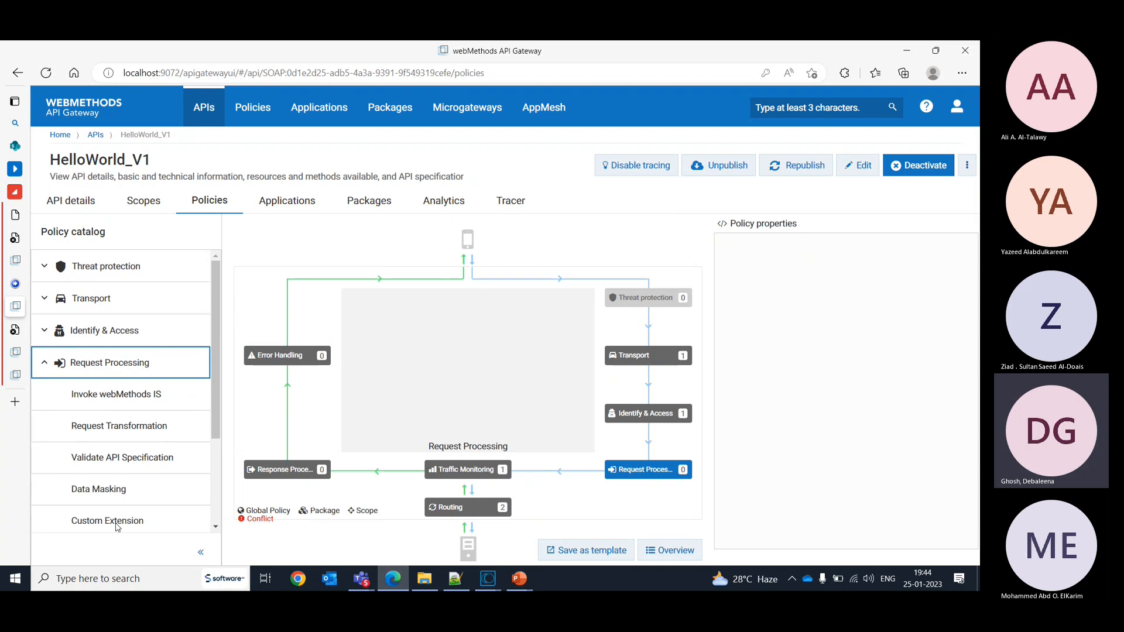
- Return to the list of APIs and launch SoapUI 5.6.0
click(205, 109)
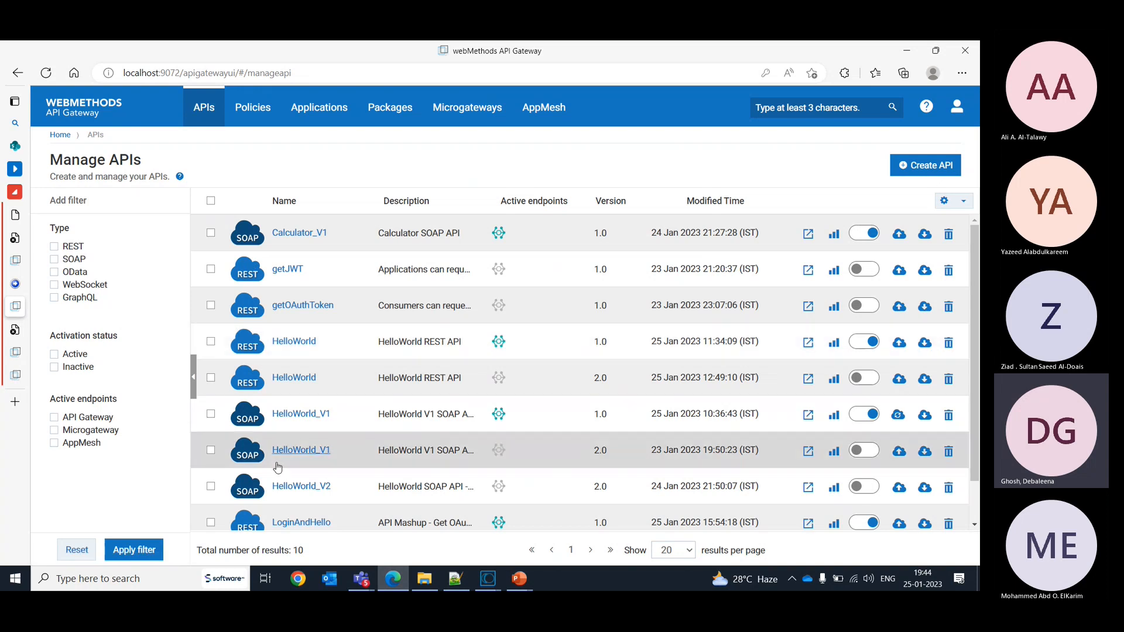
click(151, 578)
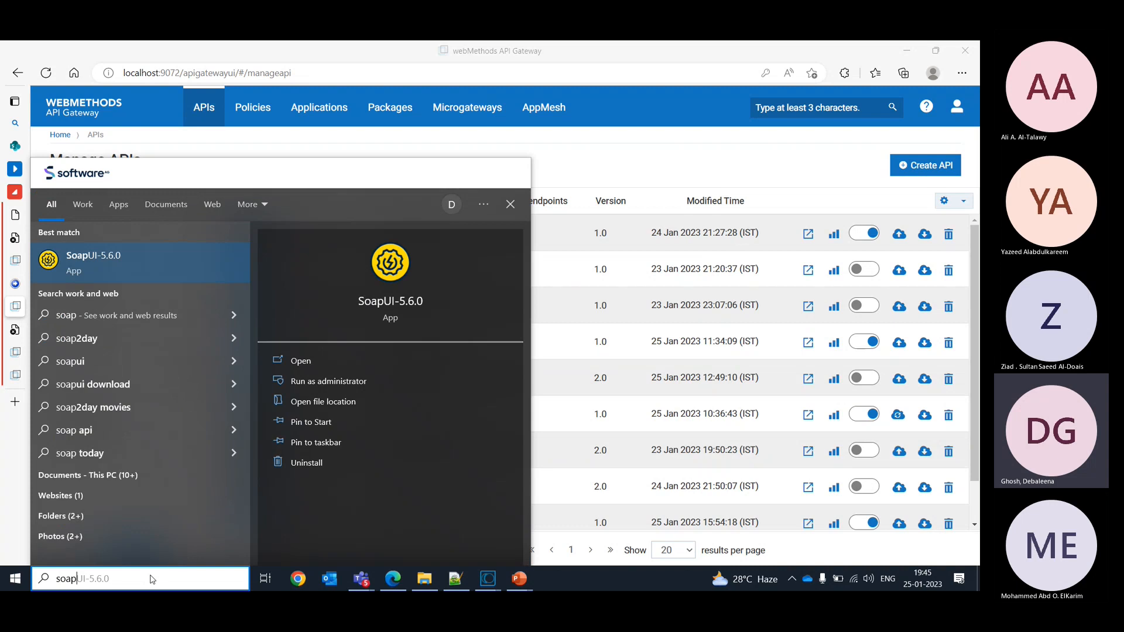
click(293, 359)
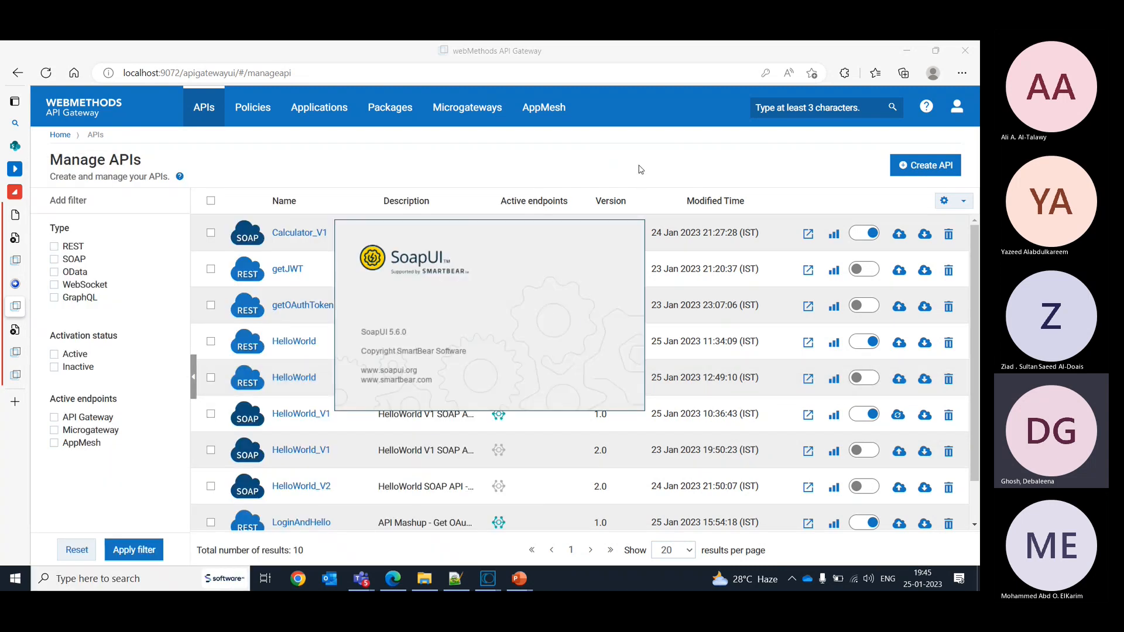
- Open the policies of the HelloWorld REST API version 2.0 and view its Error Handling stage
click(313, 381)
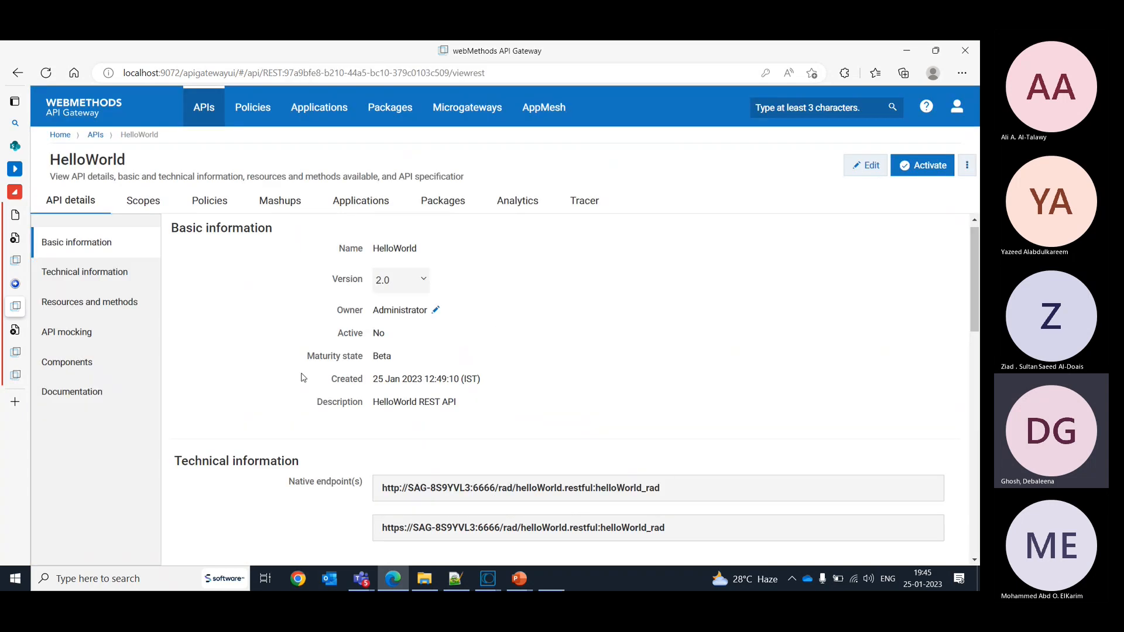
click(212, 201)
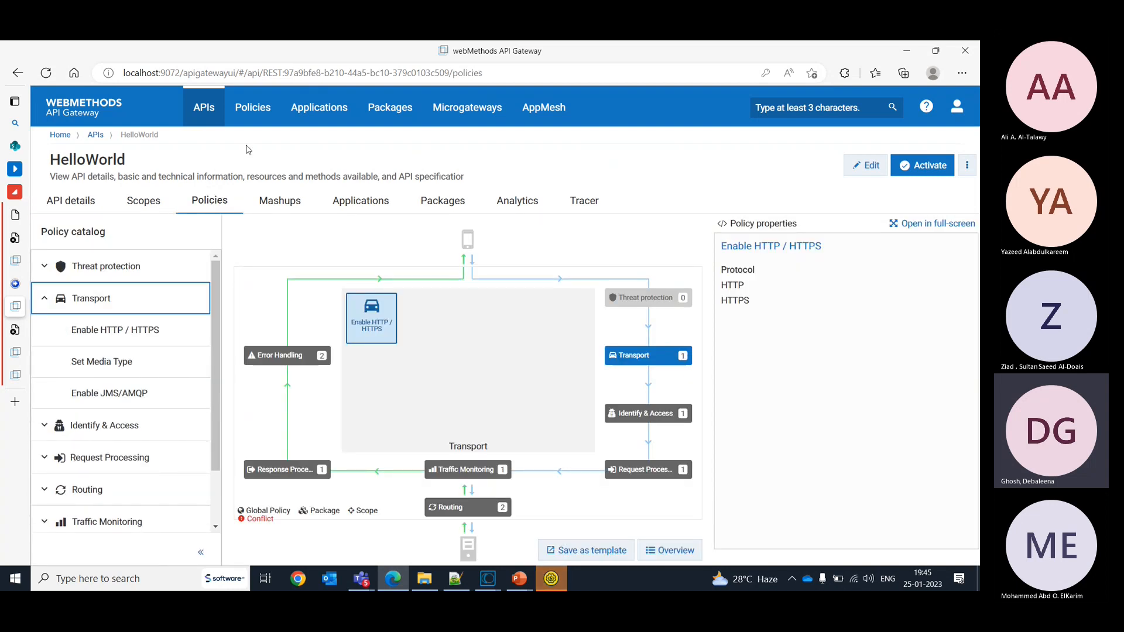
click(306, 361)
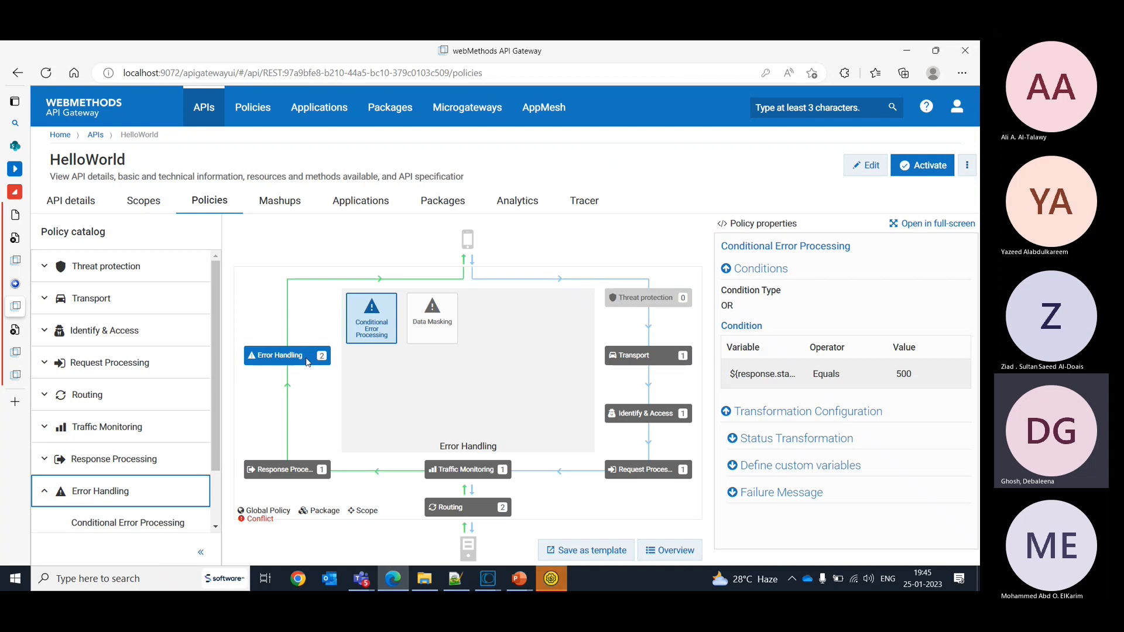
- Switch to SoapUI, close the Endpoint Explorer, maximize the start page and expand the HelloWorld REST project
click(561, 581)
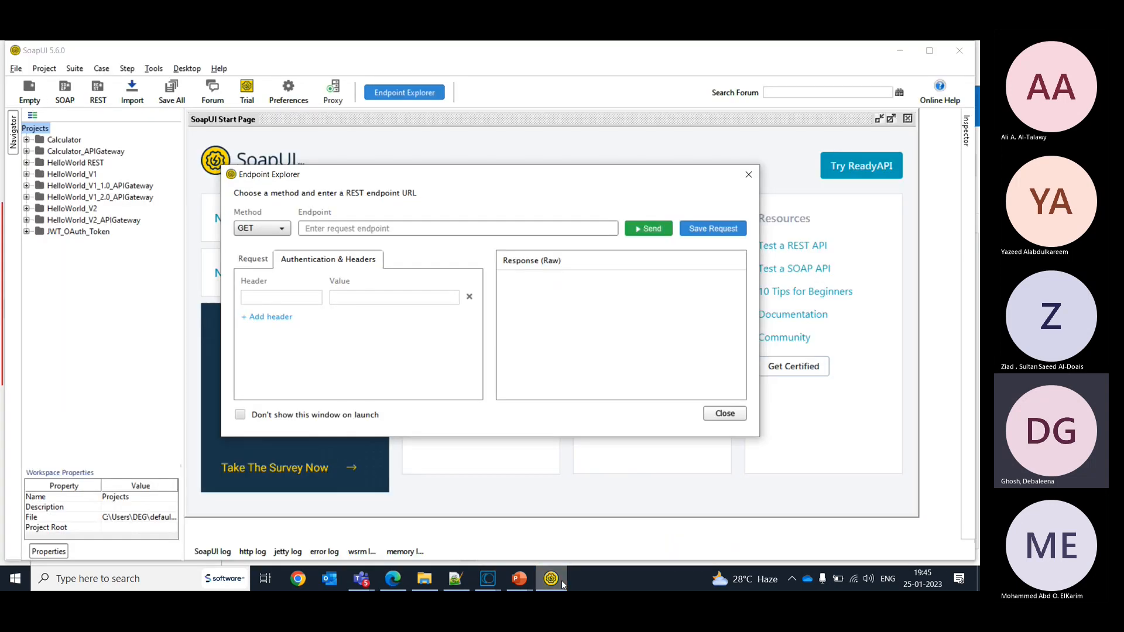
click(727, 416)
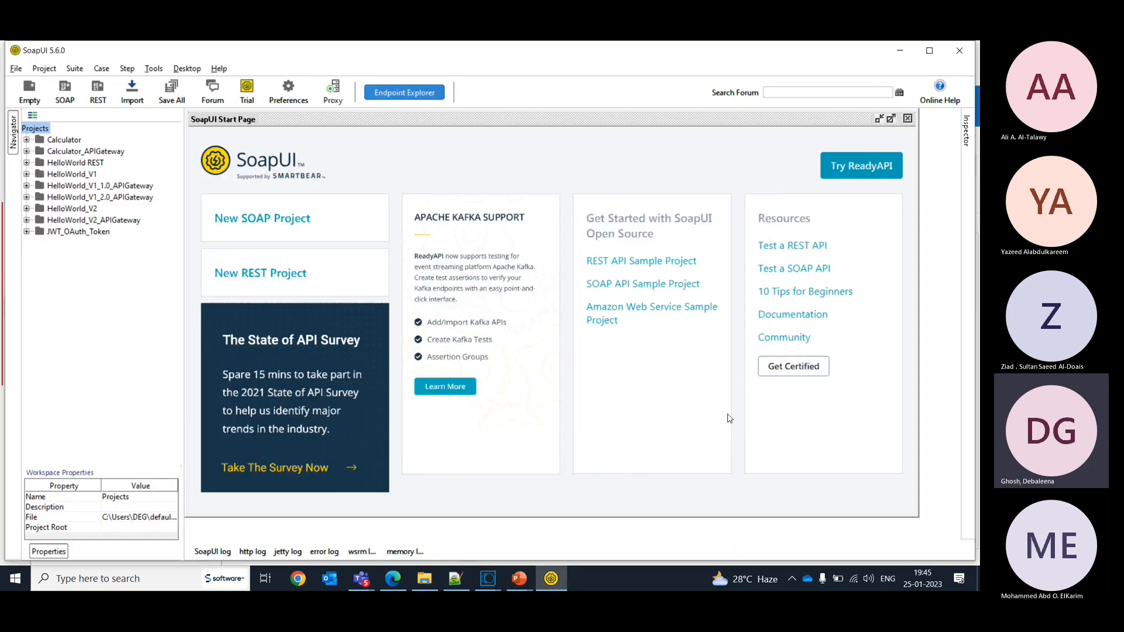
click(890, 120)
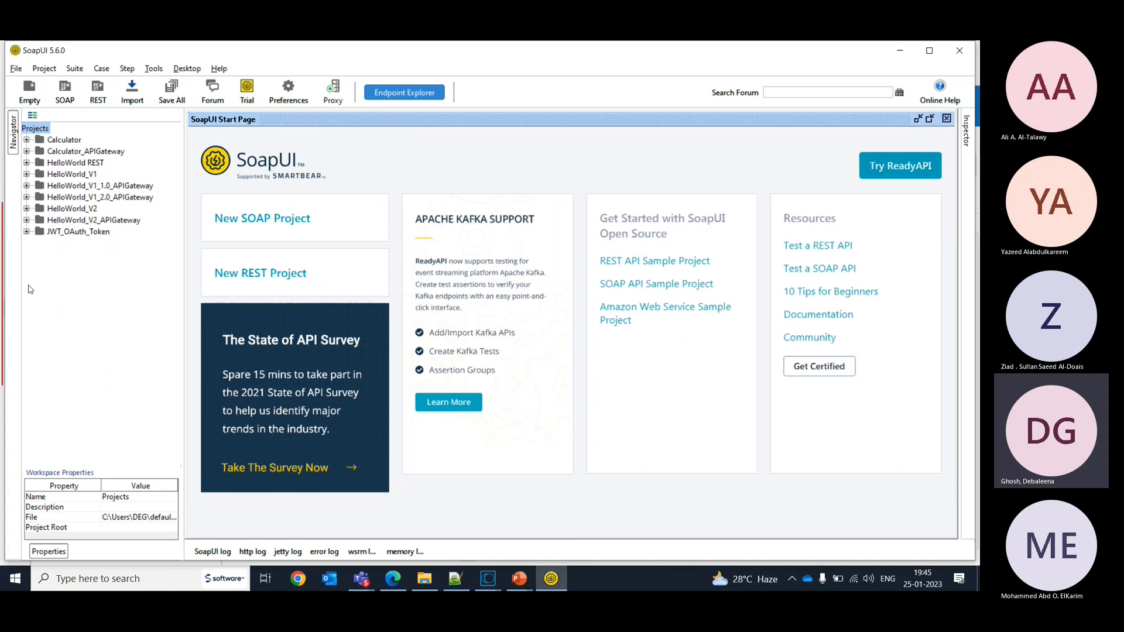
click(81, 304)
click(27, 164)
- Switch back to API Gateway and view the Data Masking policy in HelloWorld's Request Processing stage
key(alt+Tab)
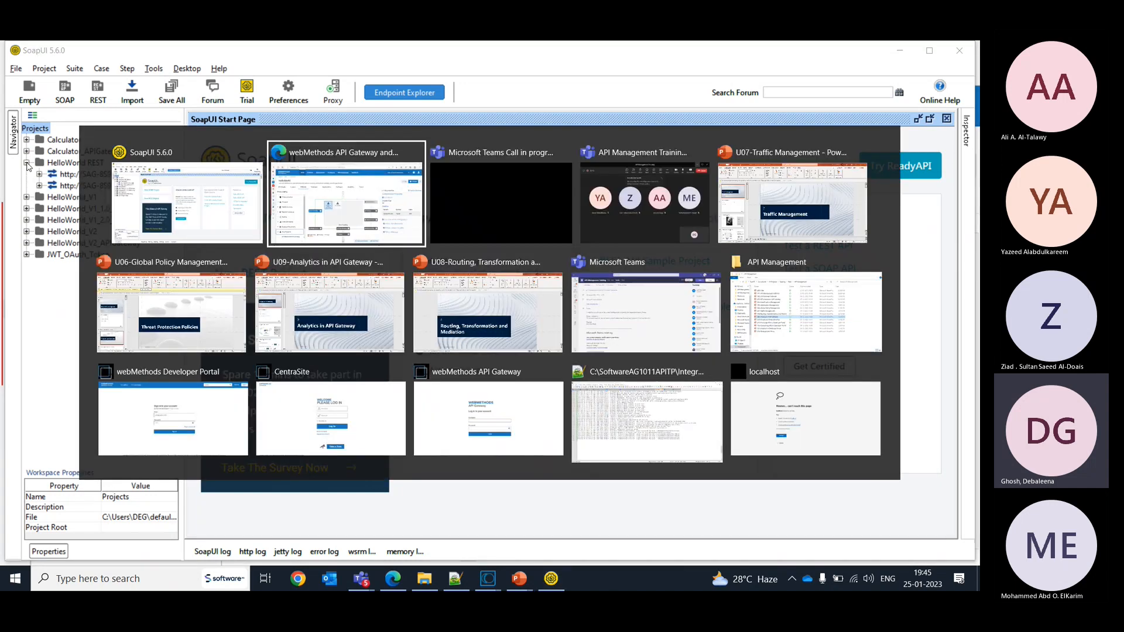
mouse_move(27, 167)
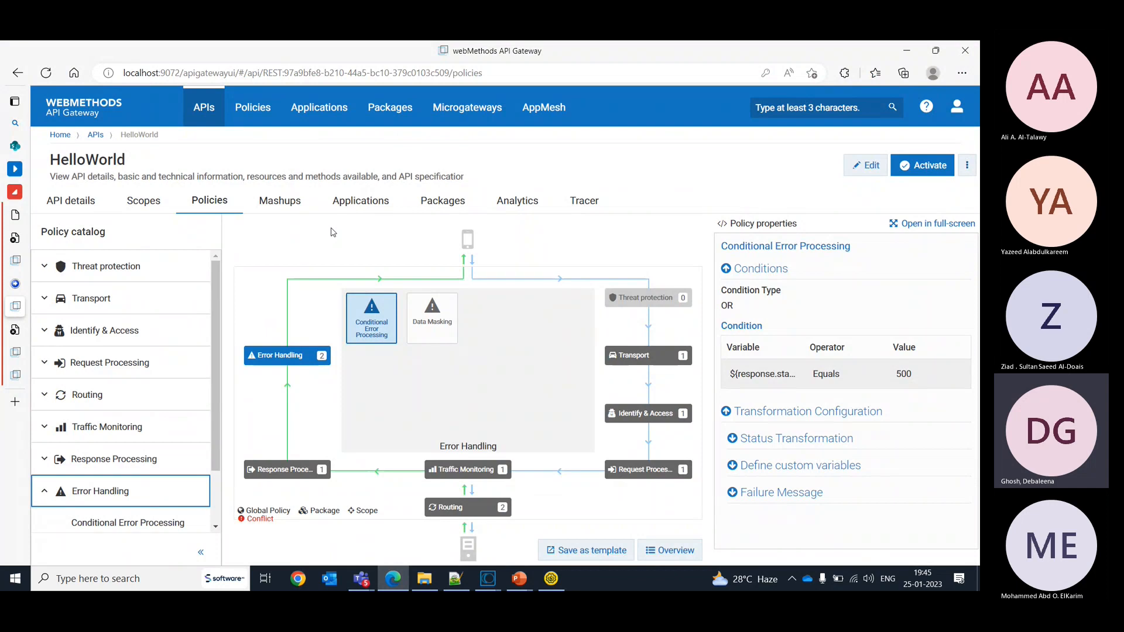
click(637, 475)
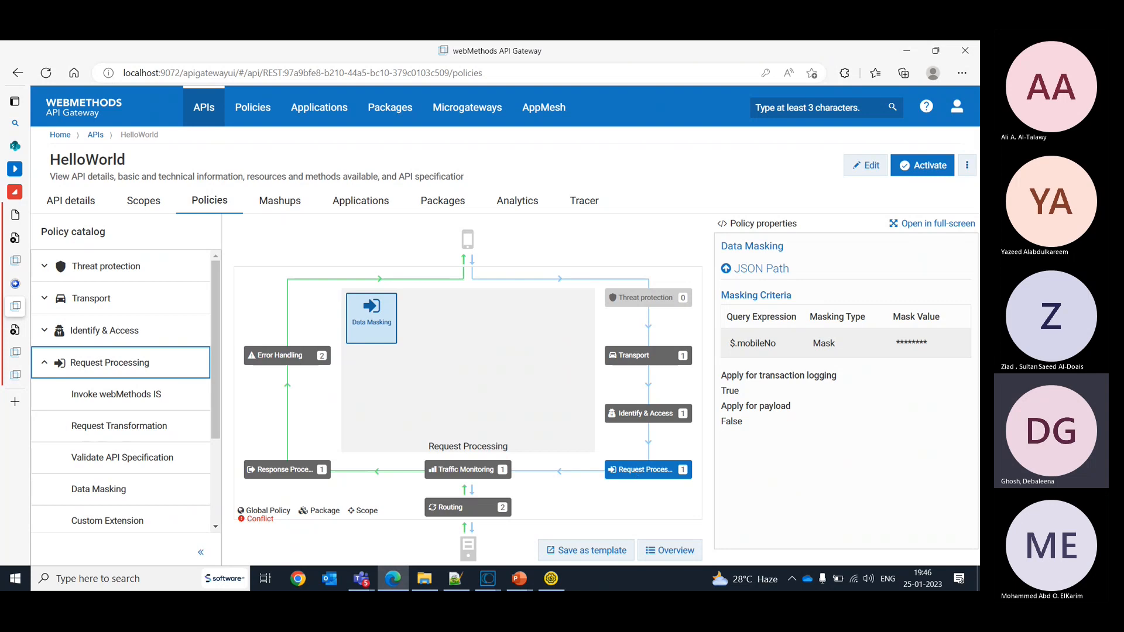
click(551, 579)
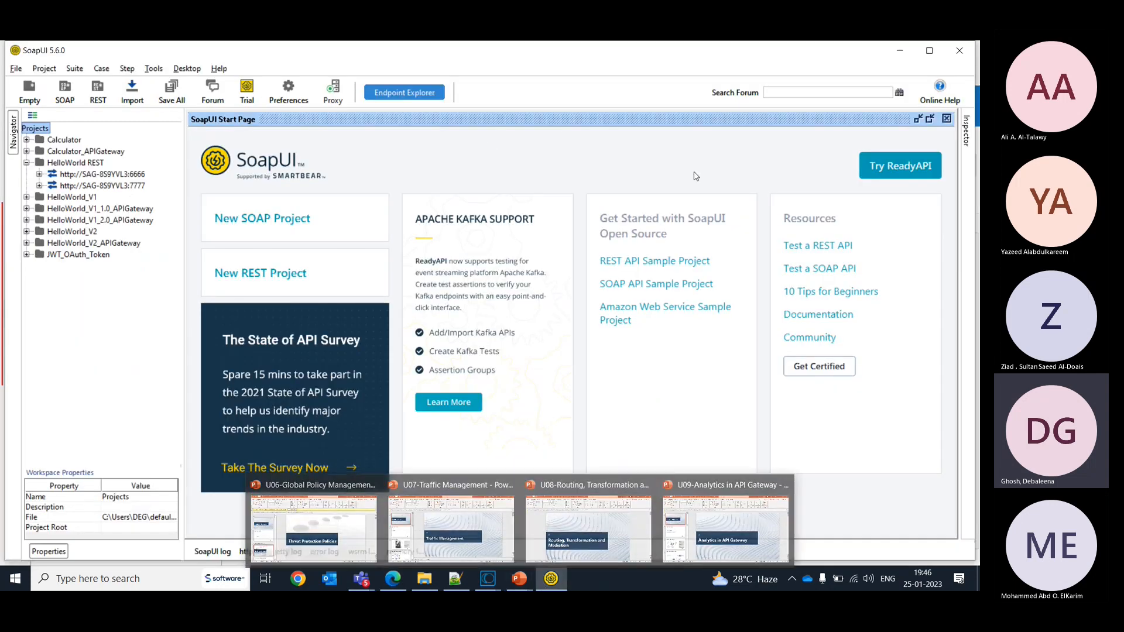
click(40, 186)
click(52, 198)
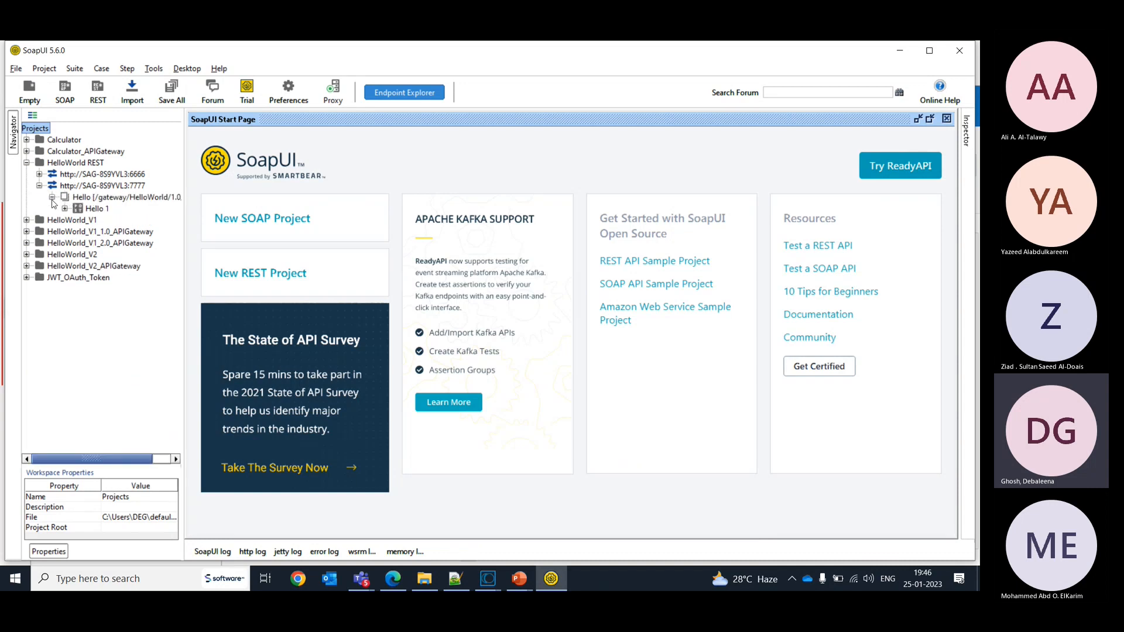
click(65, 208)
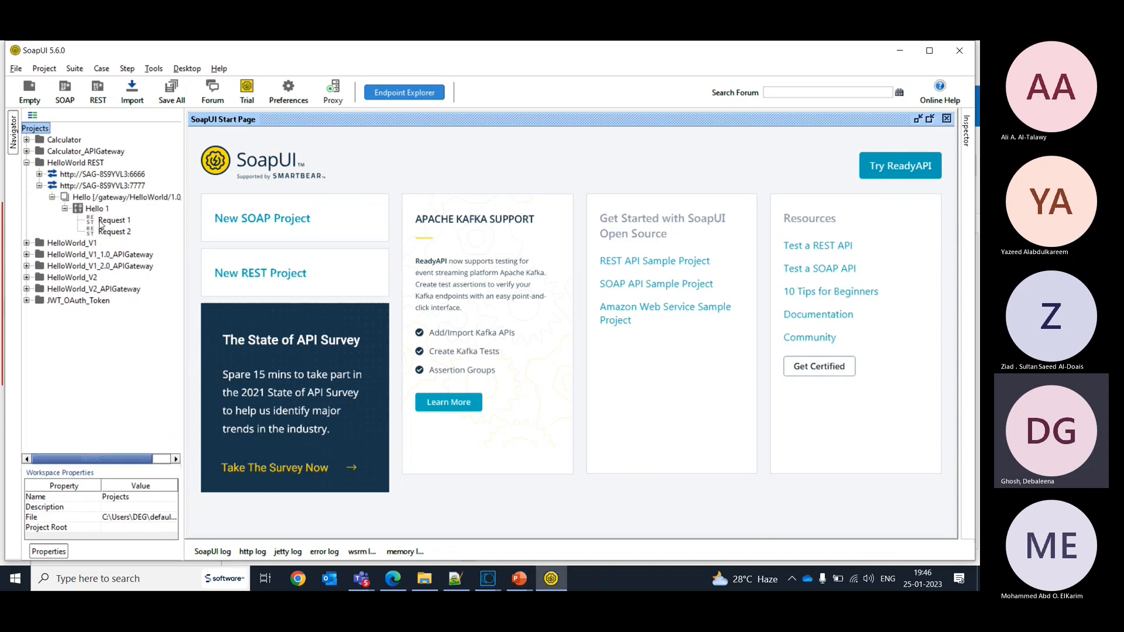
click(107, 234)
double_click(106, 234)
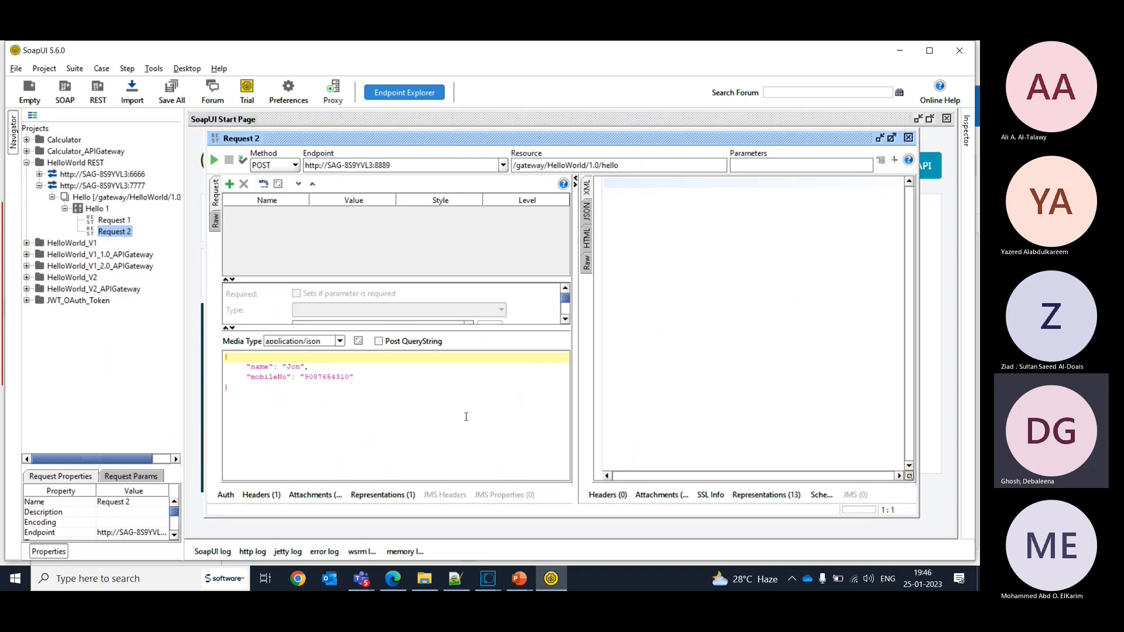
- Switch back to API Gateway and open the policy configuration of the Transaction logging global policy
key(alt+Tab)
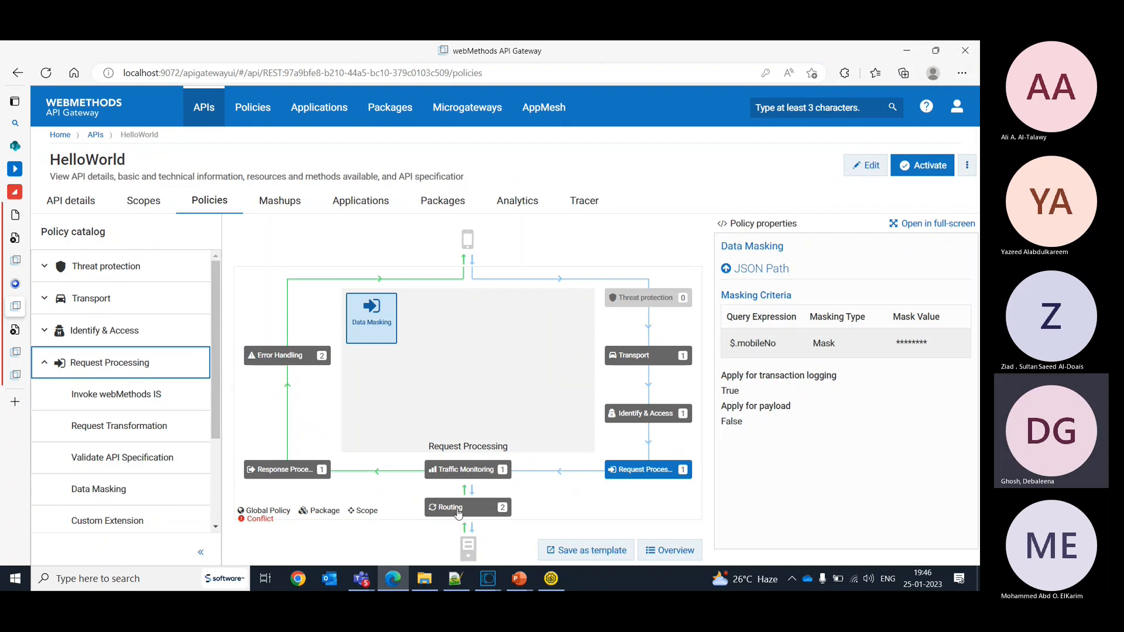
click(251, 109)
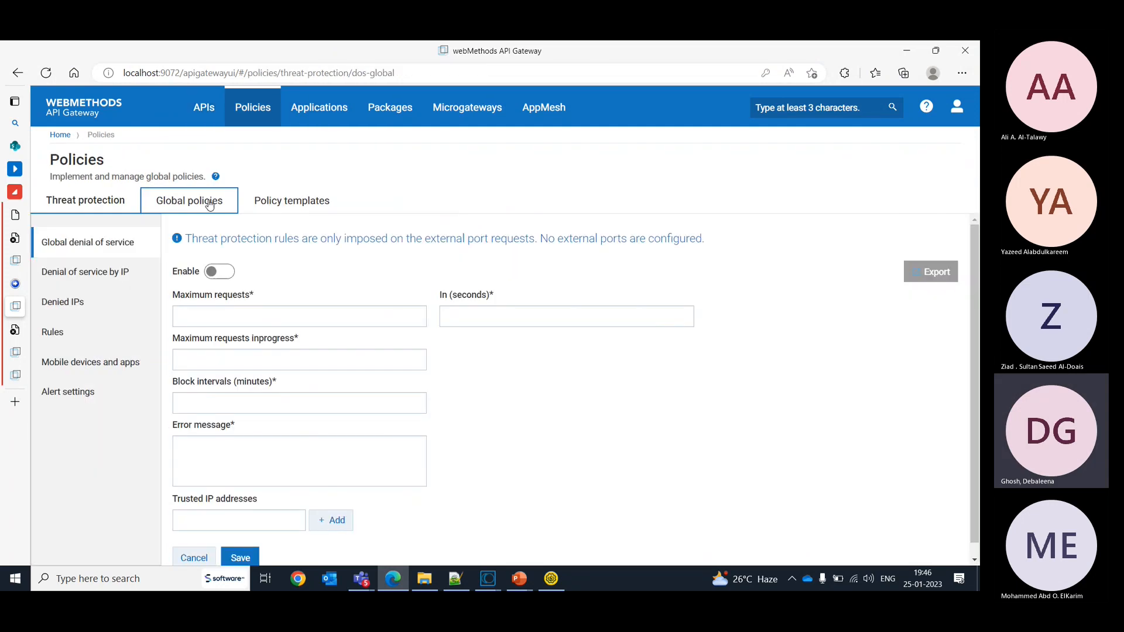
click(174, 202)
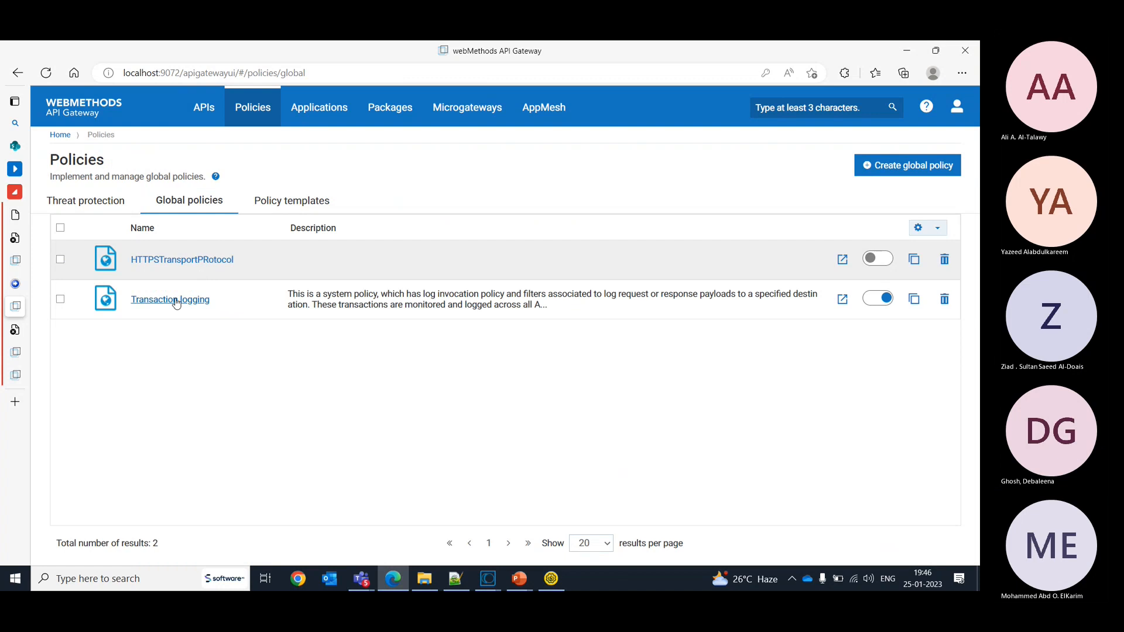
click(175, 300)
click(151, 198)
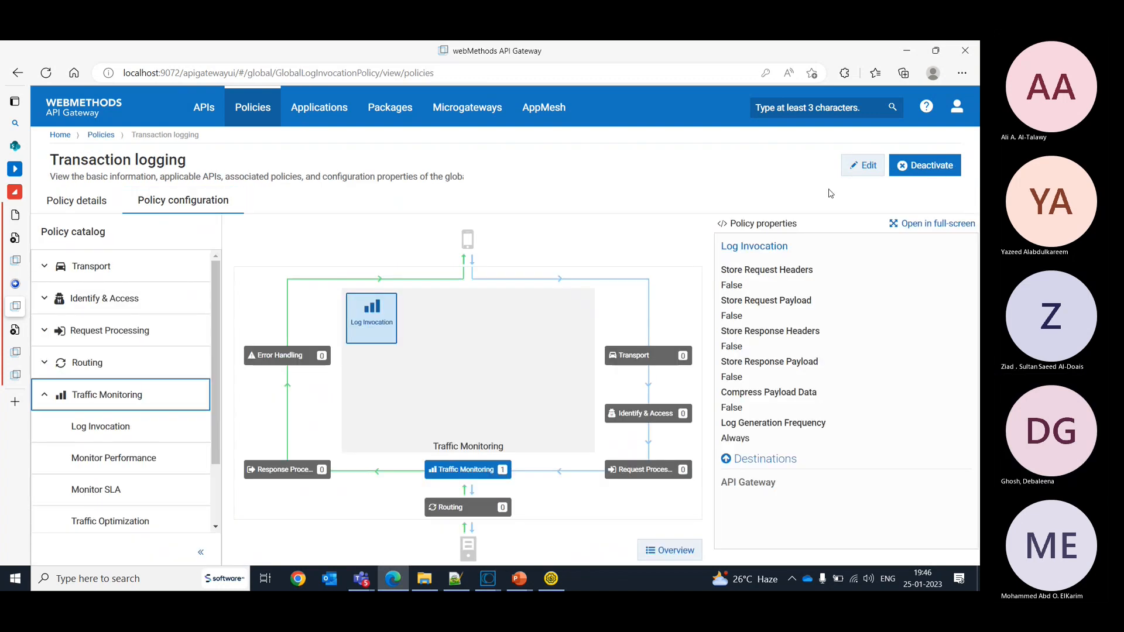
- Enable storing request and response headers and payloads plus payload compression in the Log Invocation policy, and save it
click(863, 165)
click(726, 266)
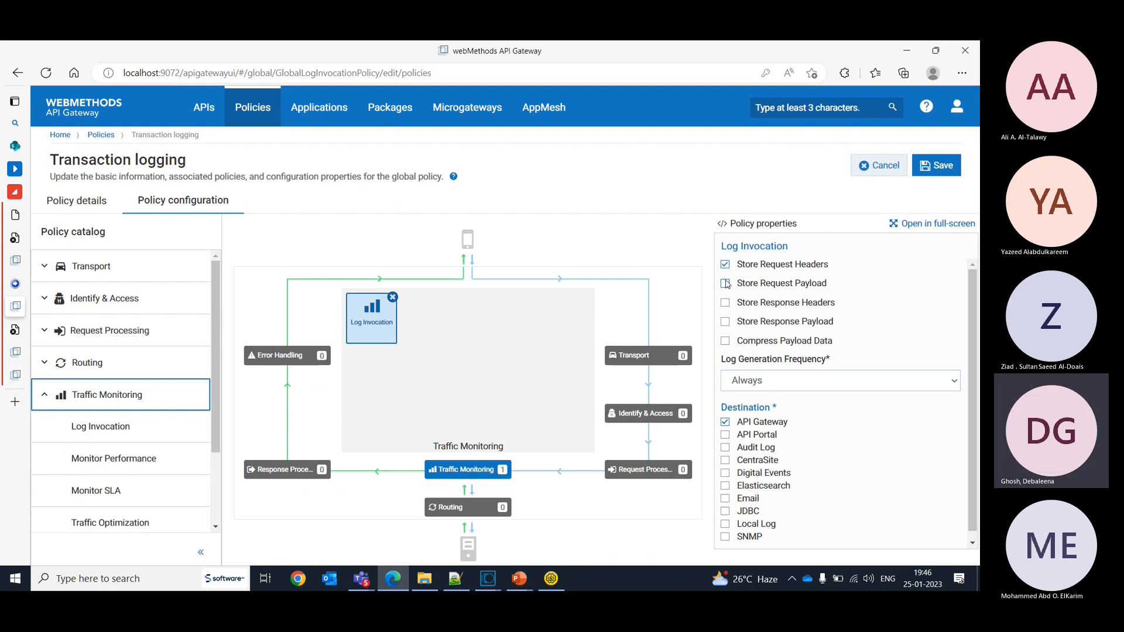
click(725, 284)
click(726, 303)
click(726, 322)
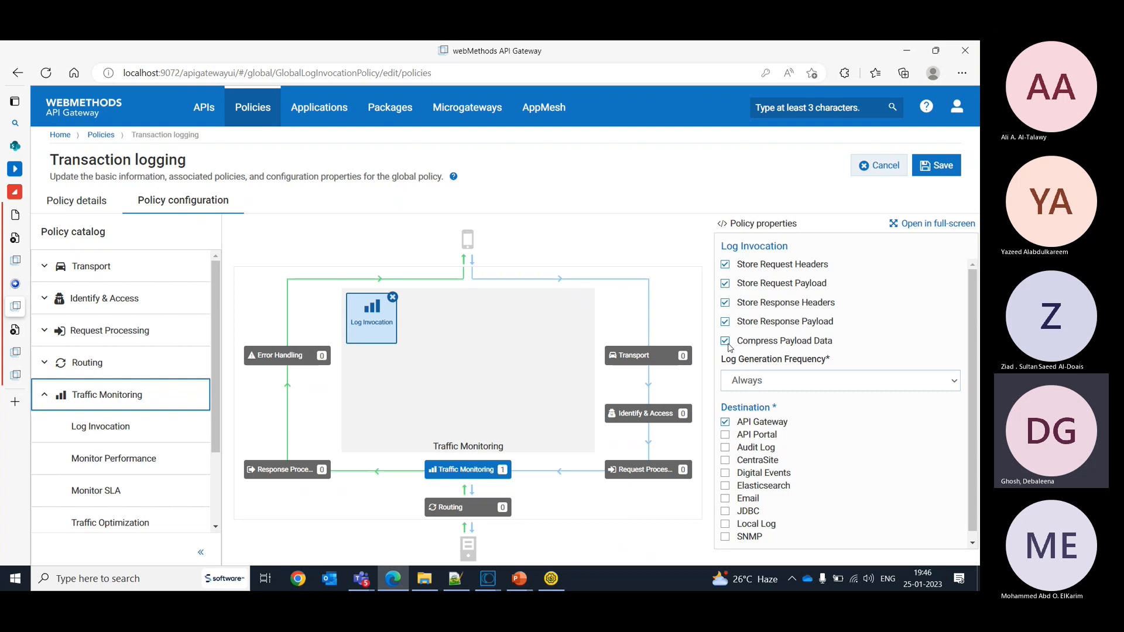
click(924, 176)
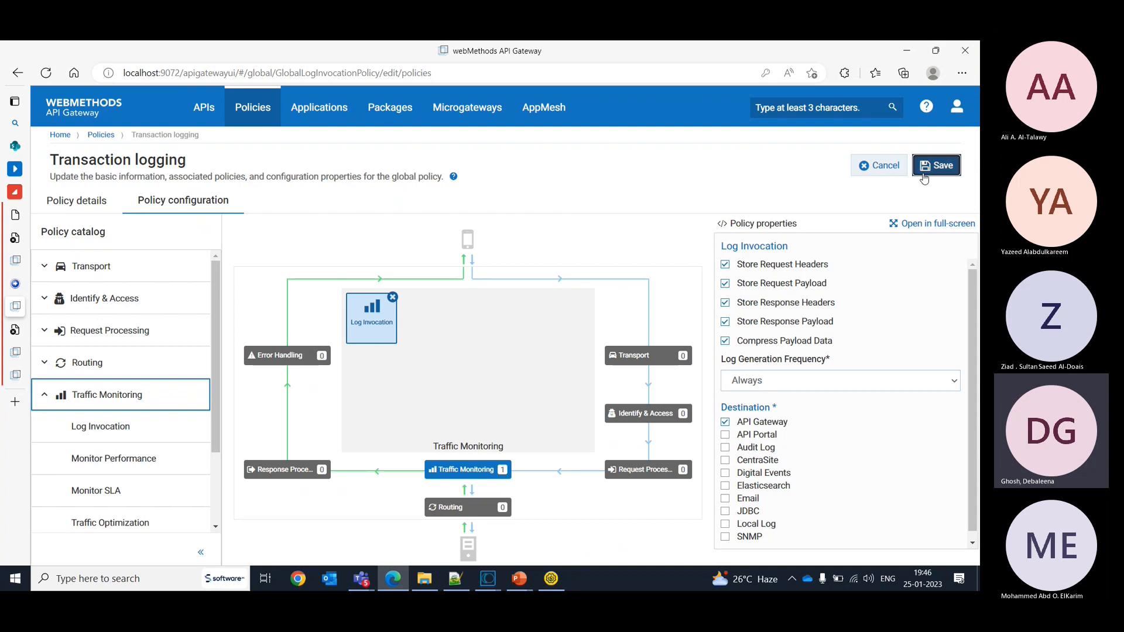
- Reopen the HelloWorld REST API version 2.0 policies and review the Data Masking settings for transaction logging and payload in Request Processing
click(217, 108)
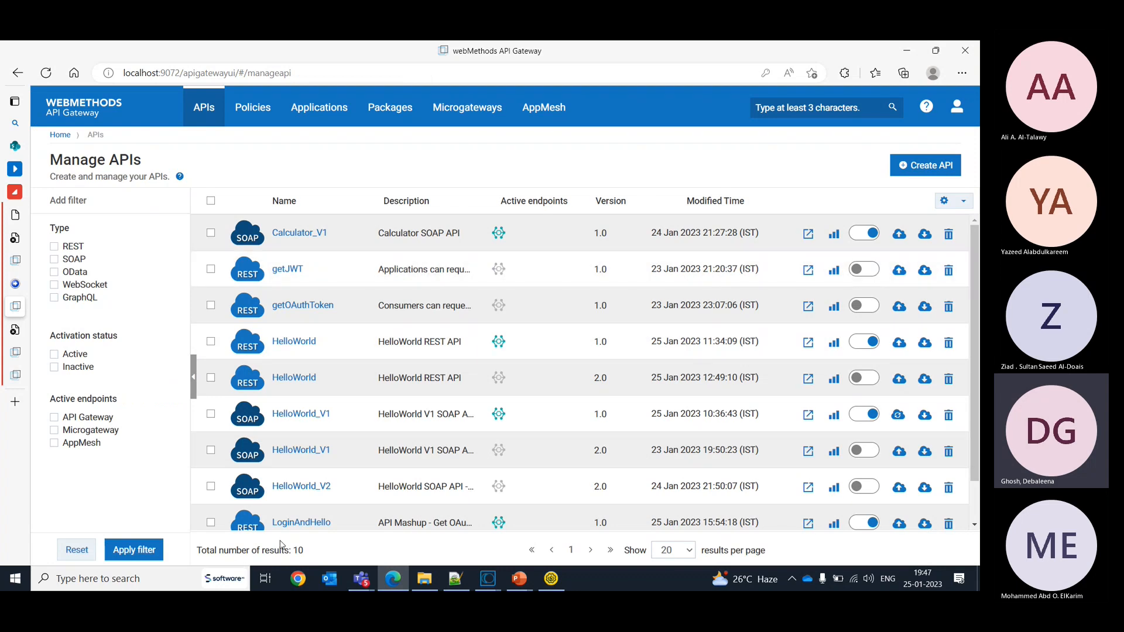
click(293, 380)
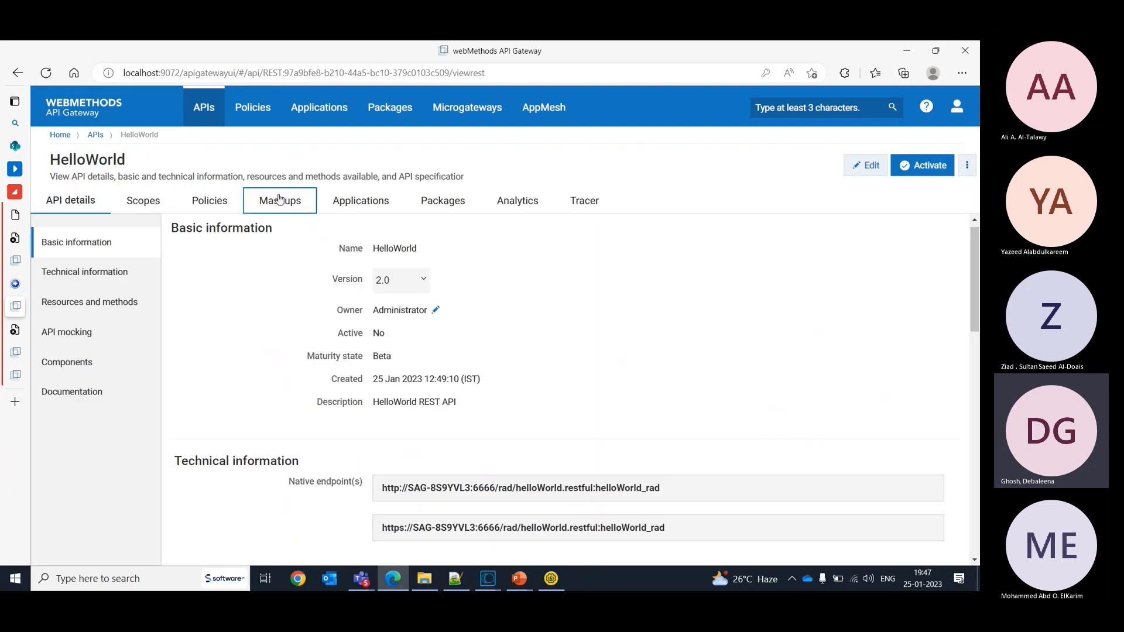
click(206, 203)
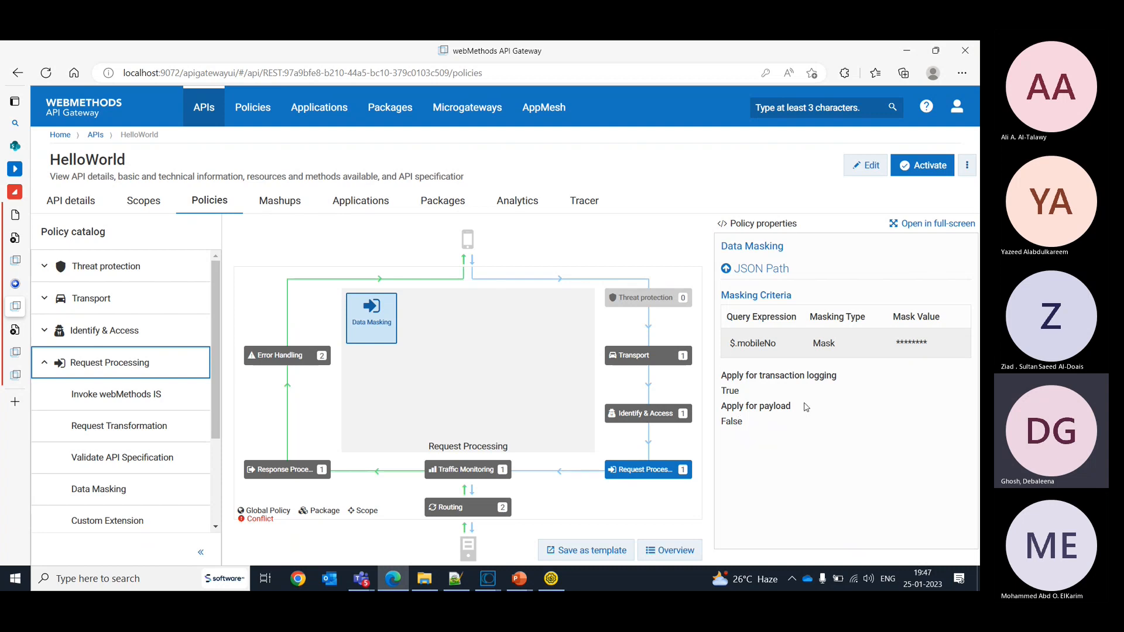
double_click(734, 423)
click(733, 393)
- In the Response Processing Data Masking policy, set the $.mobileNo criterion's masking type to Mask, delete the $.message criterion, and save the API
click(293, 467)
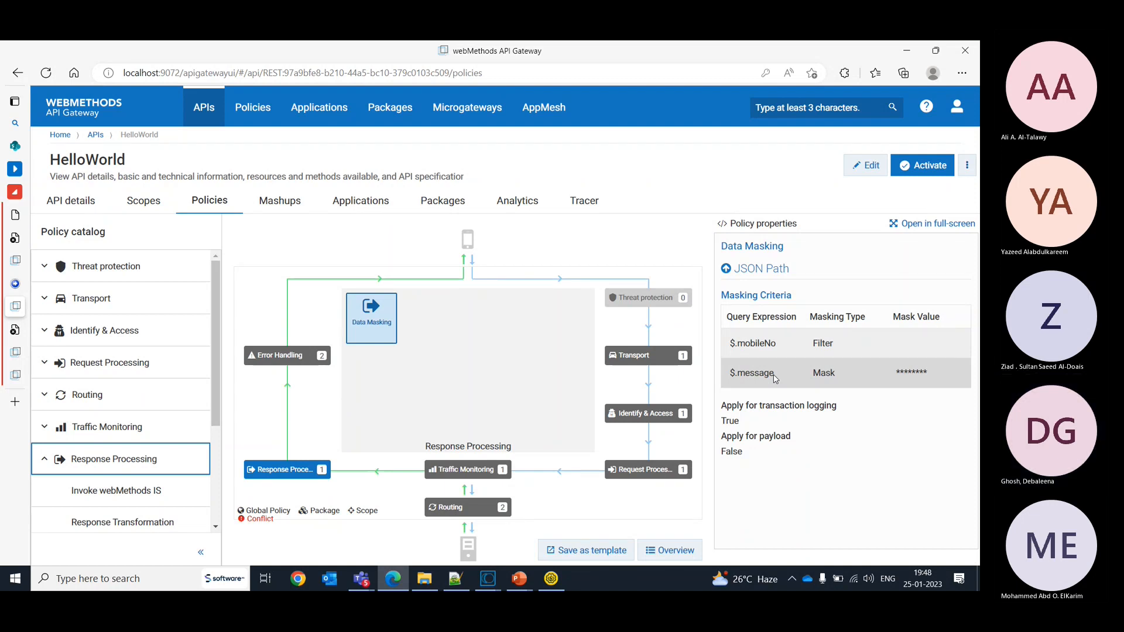
click(869, 173)
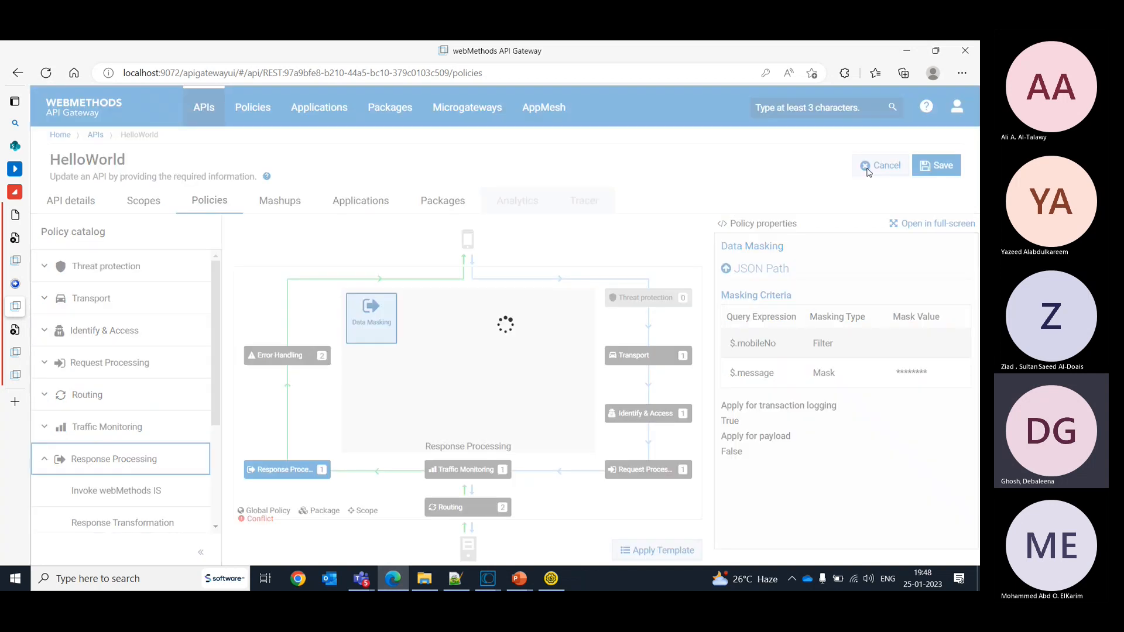
scroll(977, 422, down, 2)
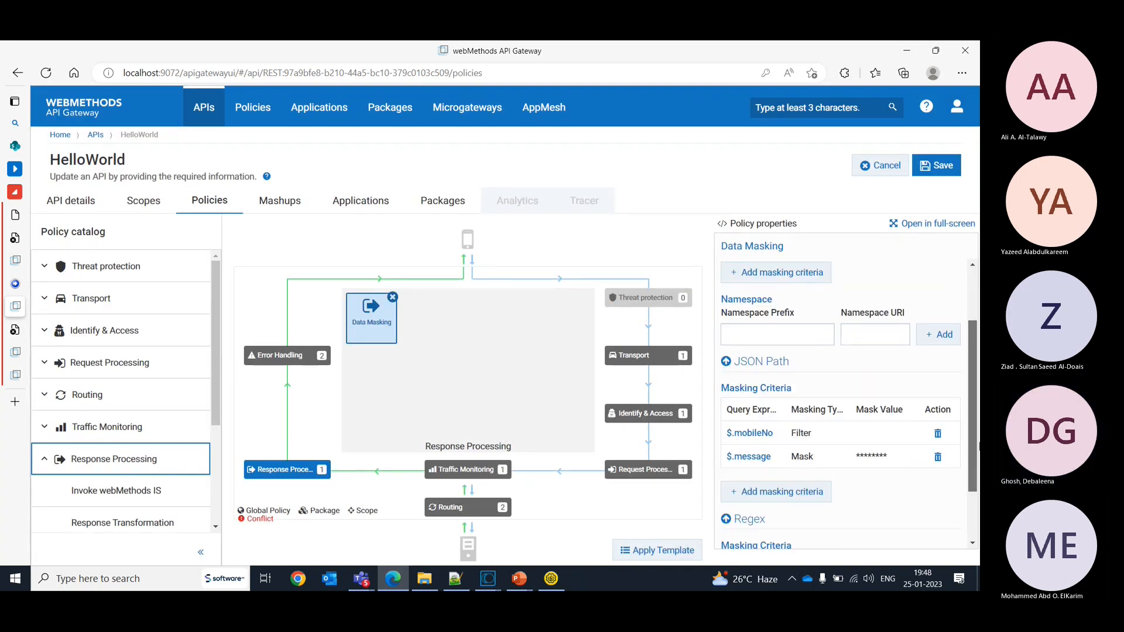
click(758, 393)
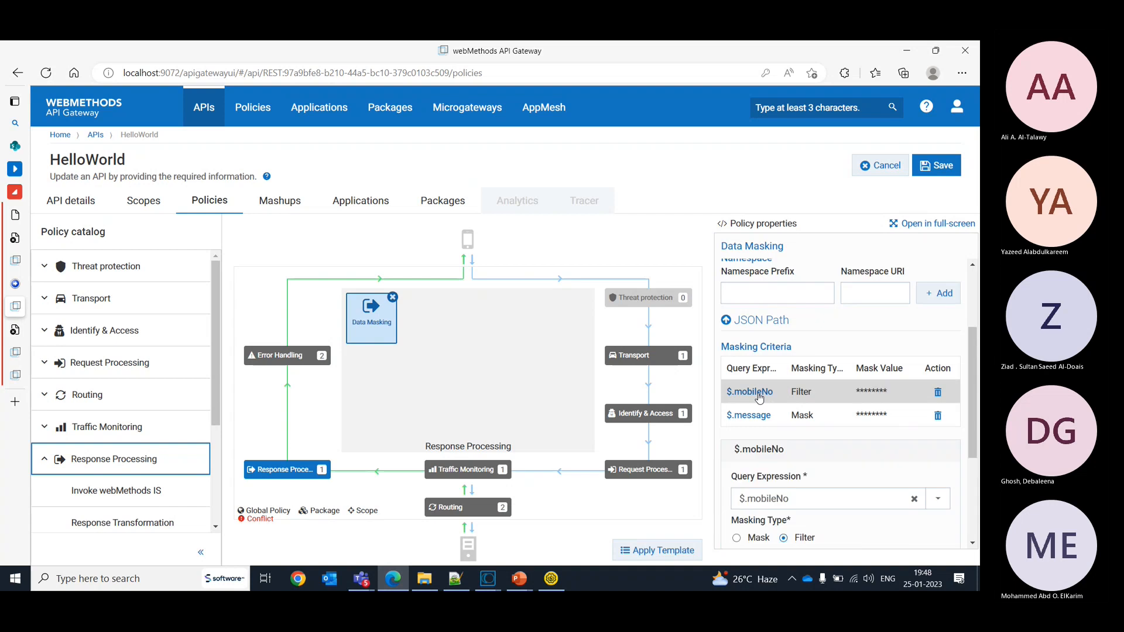
click(736, 538)
drag(975, 400, 979, 466)
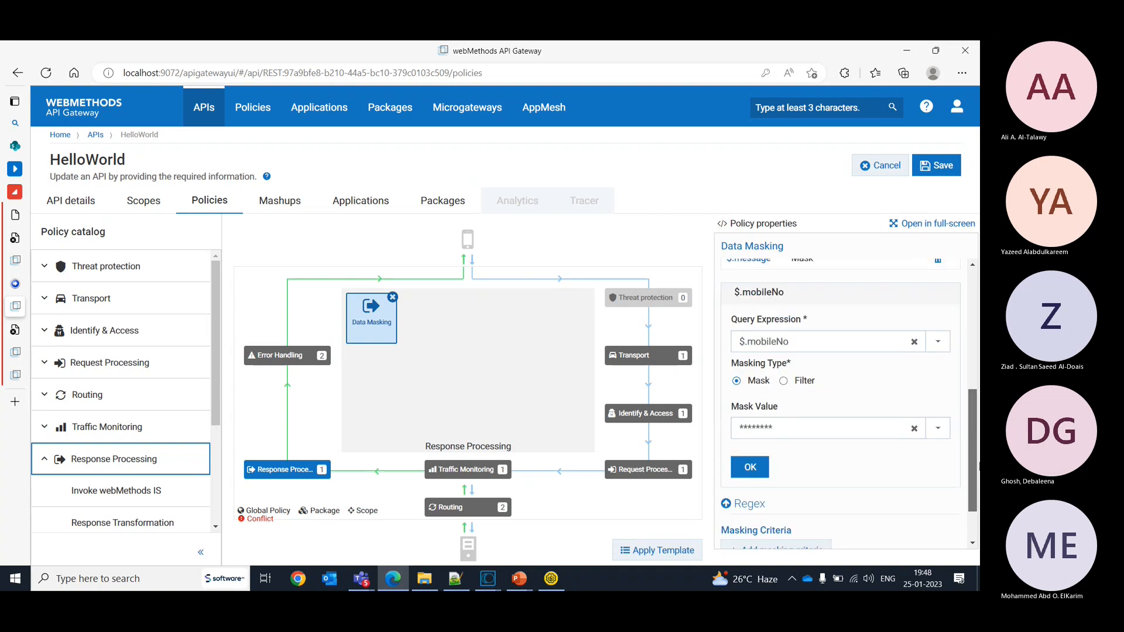
click(750, 447)
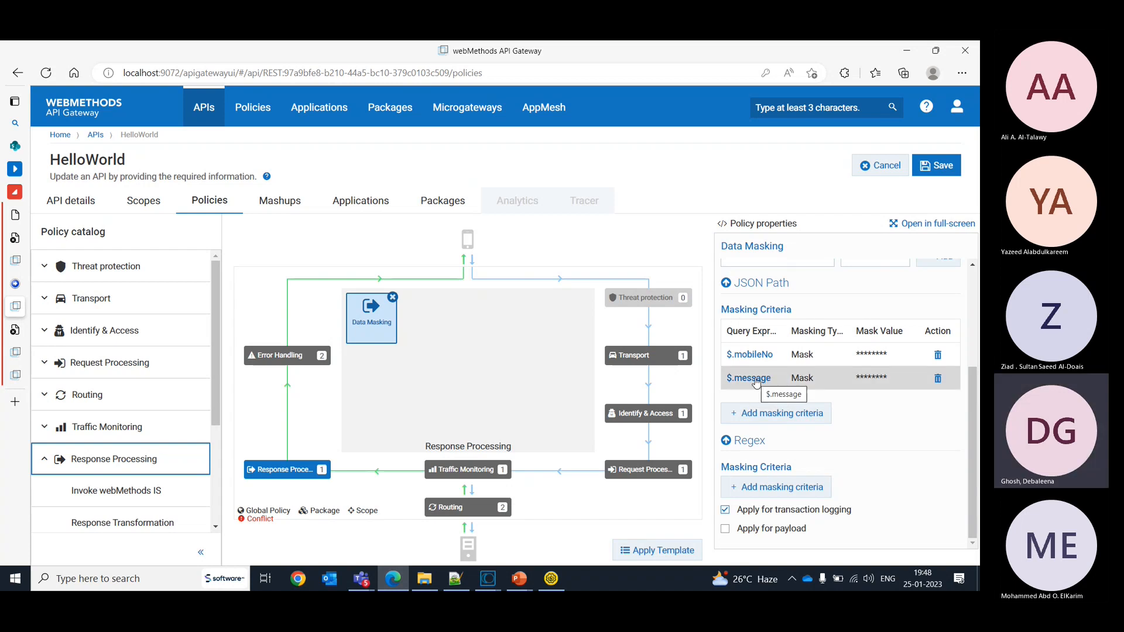
click(937, 378)
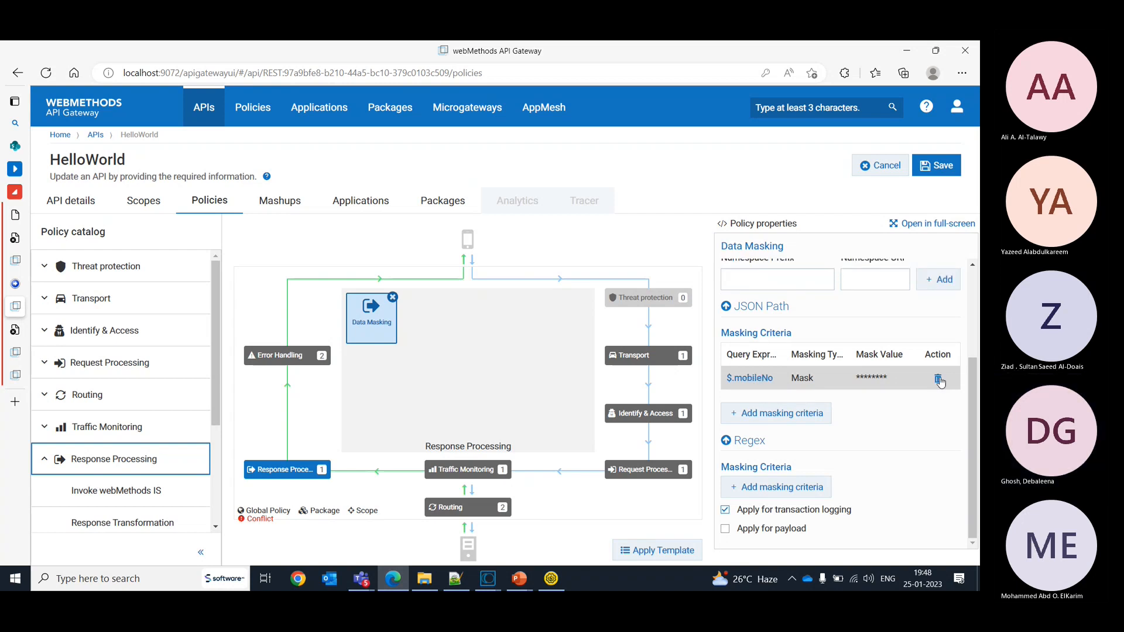
click(938, 164)
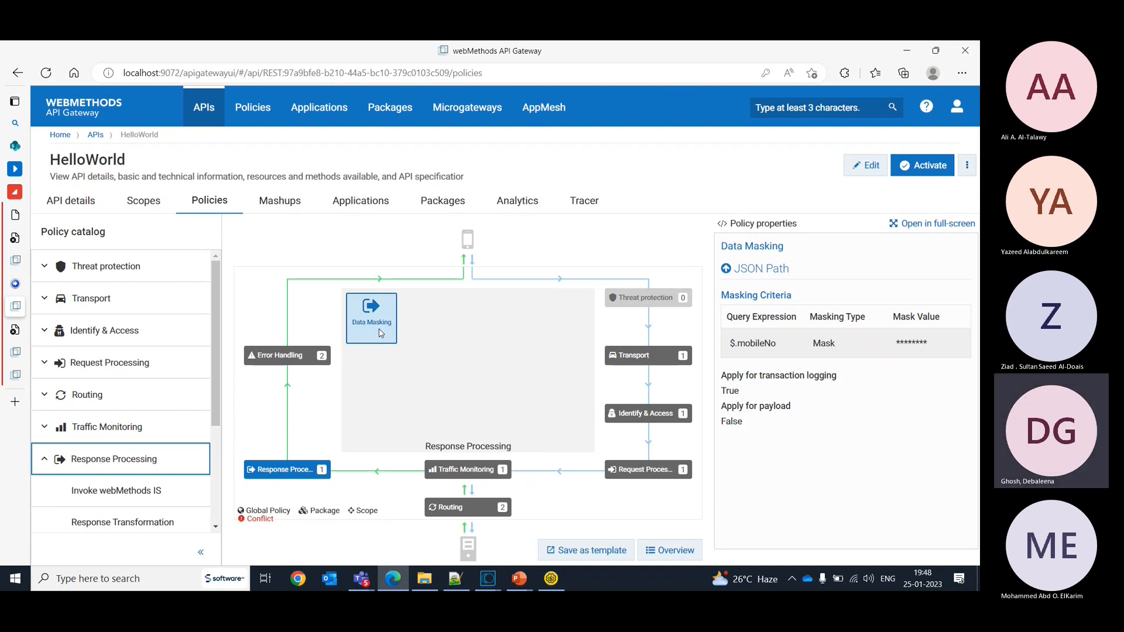
- Review the Data Masking criteria and logging settings in the Error Handling stage
click(277, 359)
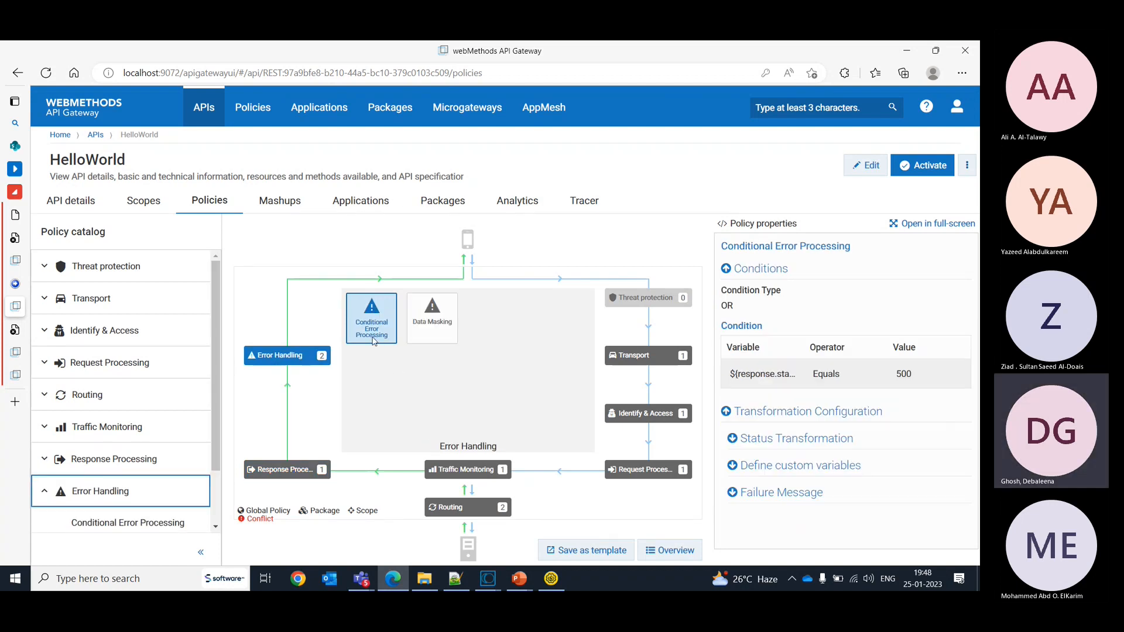
click(444, 338)
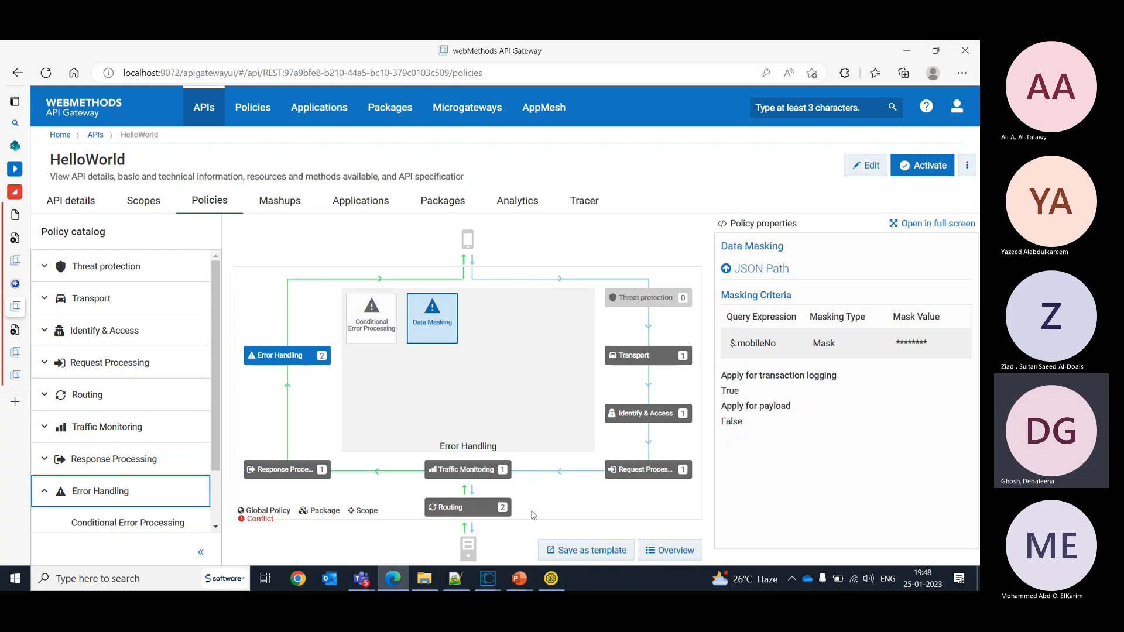
- Switch to SoapUI, replace the mobileNo value in Request 2's JSON body with a different mobile number, and send the request
click(557, 582)
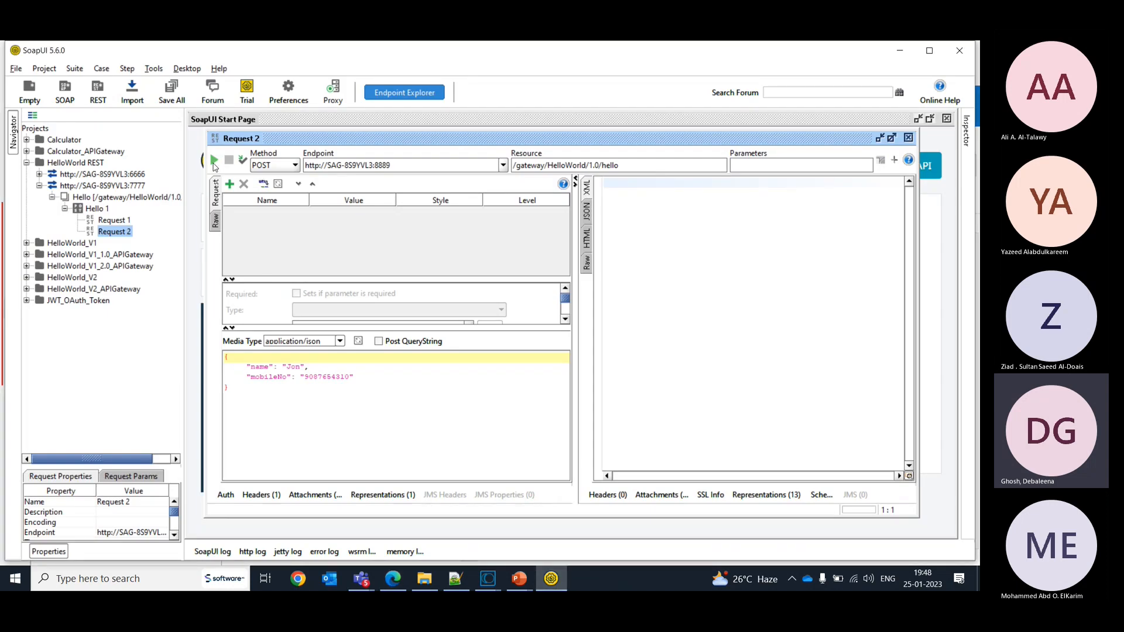
double_click(330, 376)
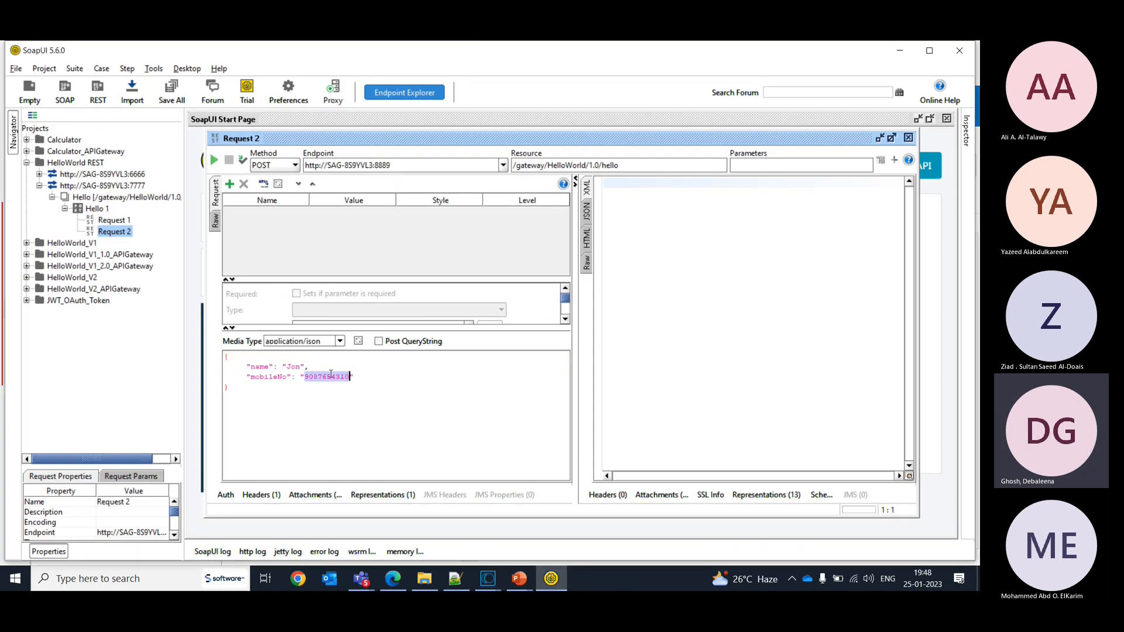
text(7890)
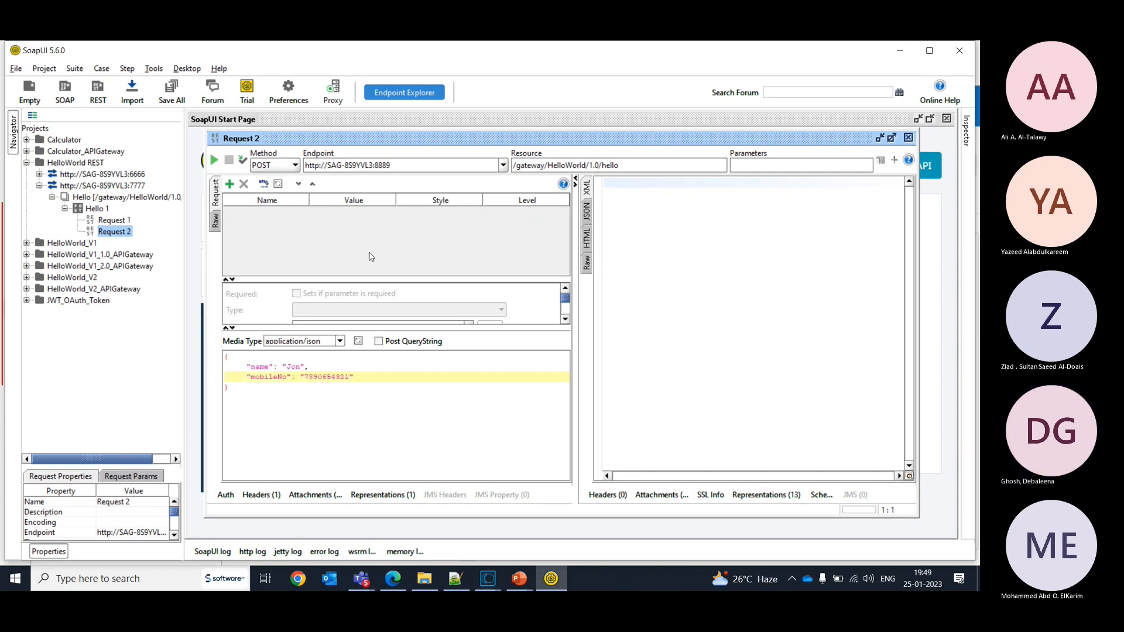
click(214, 161)
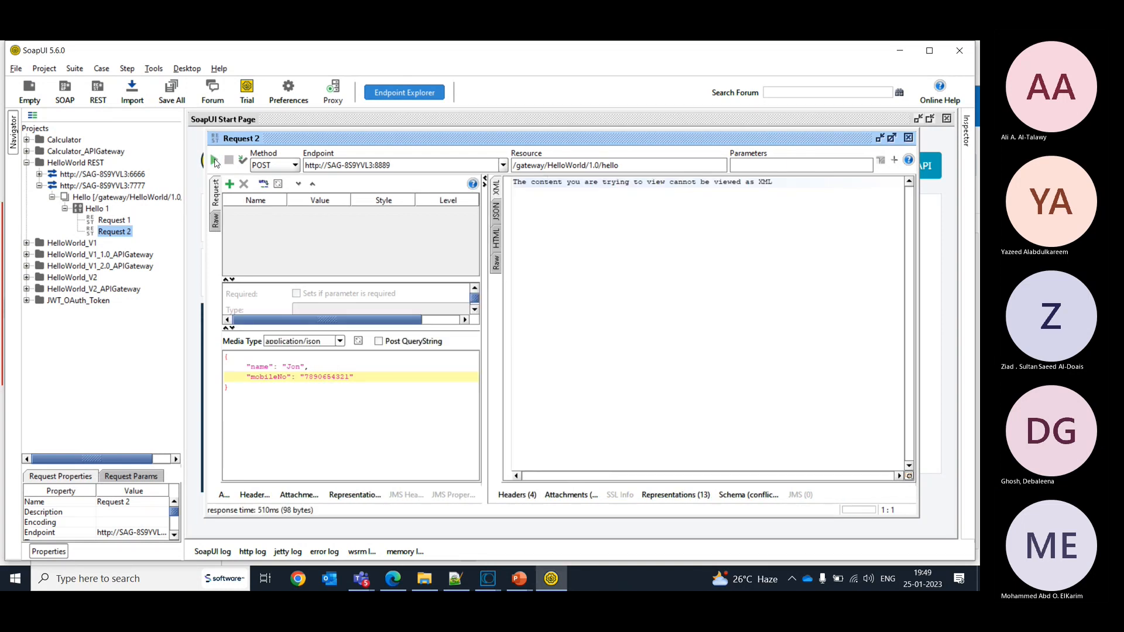
- View the response of Request 2 as JSON and check the mobile number in the message
click(497, 211)
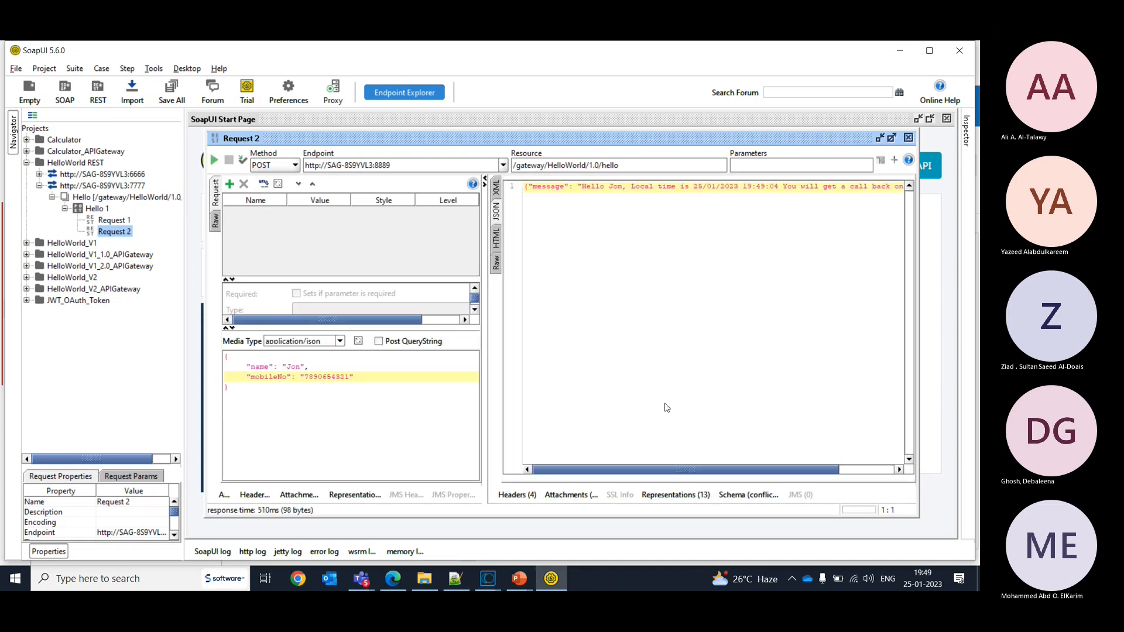
drag(660, 470, 754, 472)
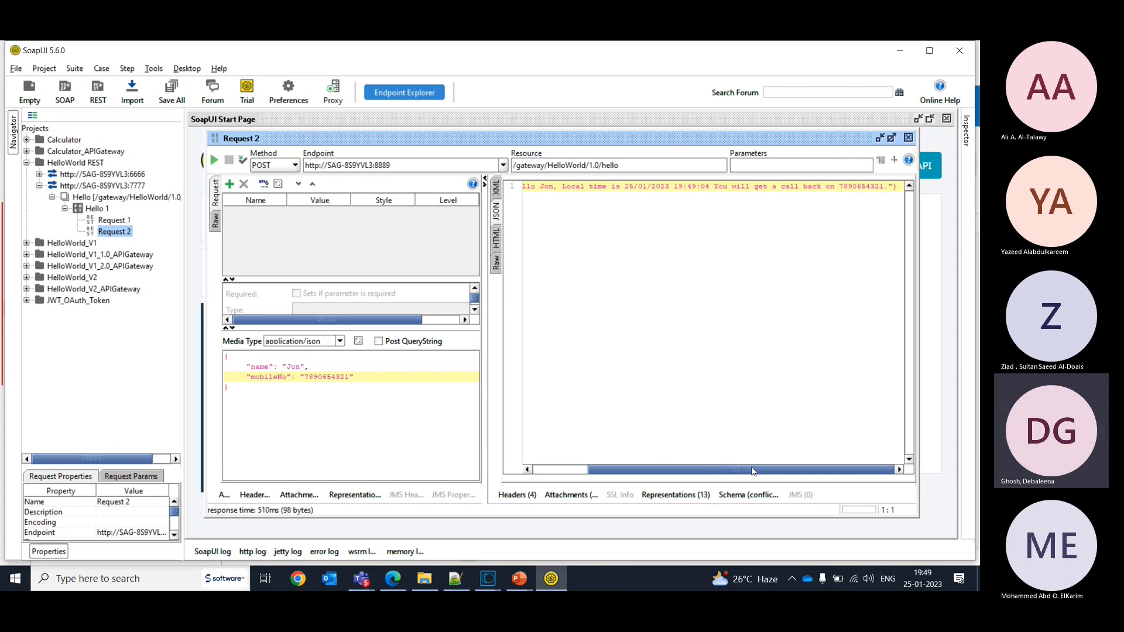
key(alt+Tab)
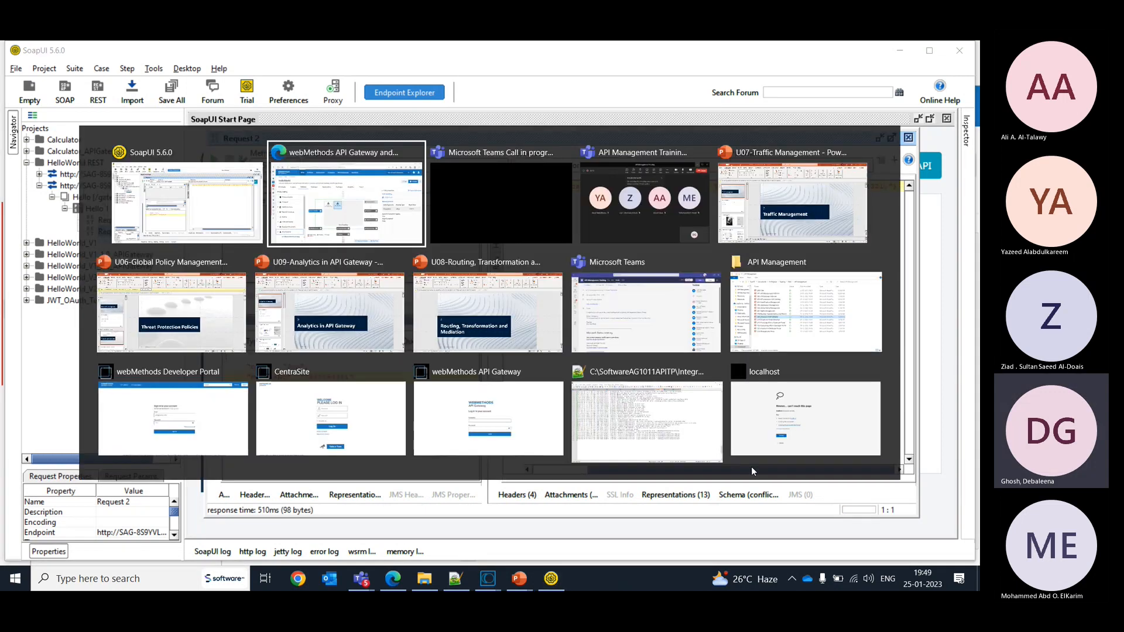
key(alt+Tab)
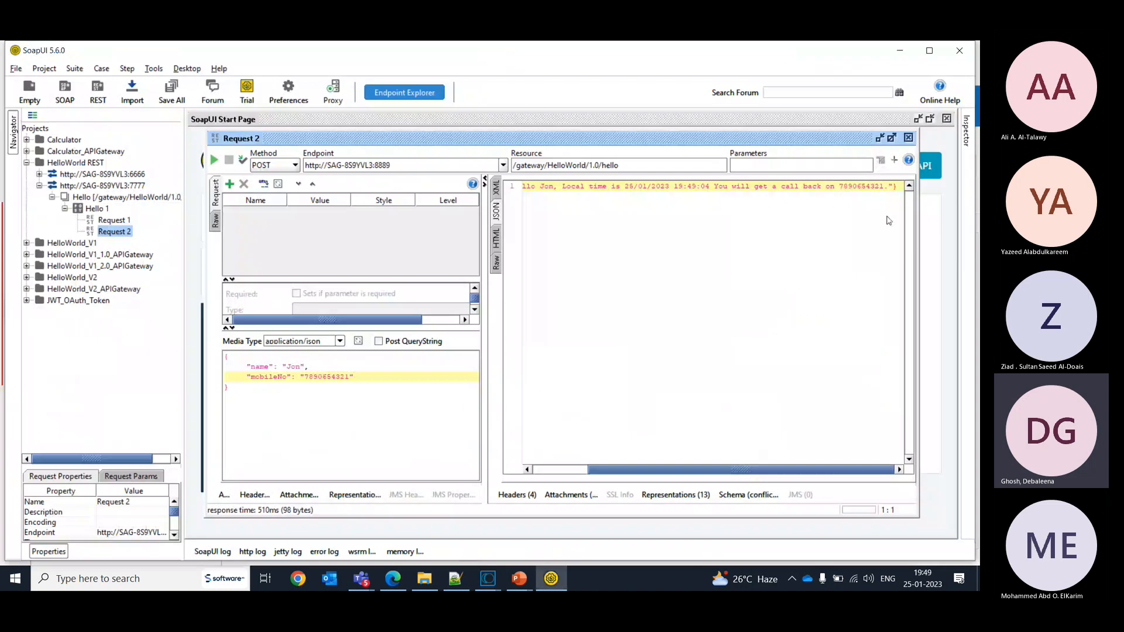
drag(839, 187, 876, 186)
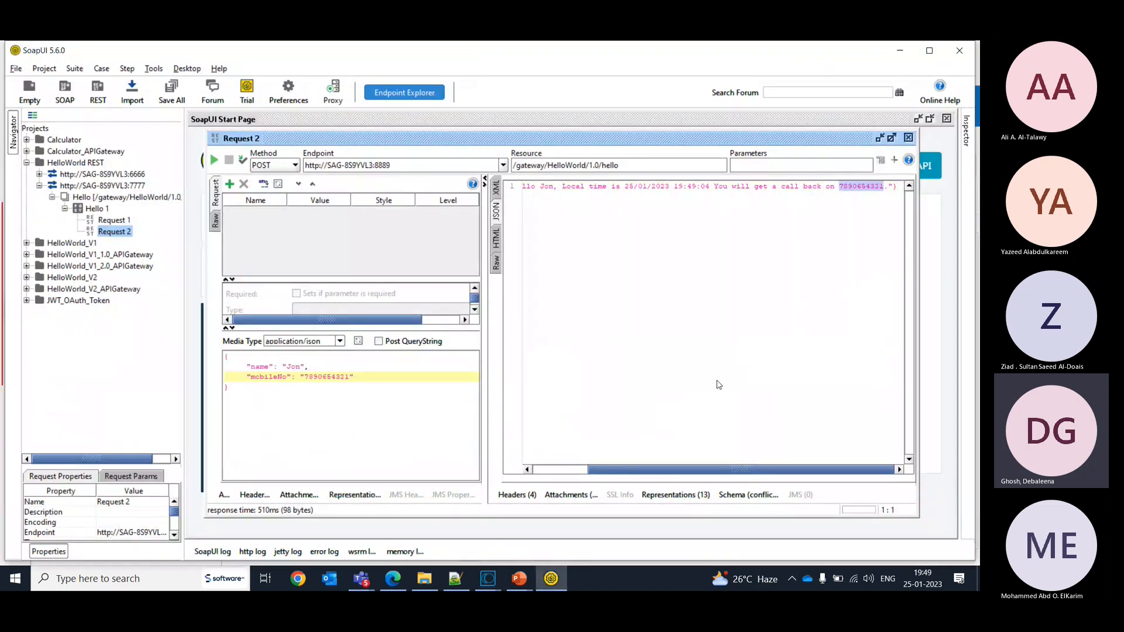
- Switch back to API Gateway and check the HelloWorld version 2.0 analytics for events from the last 15 minutes
key(alt+Tab)
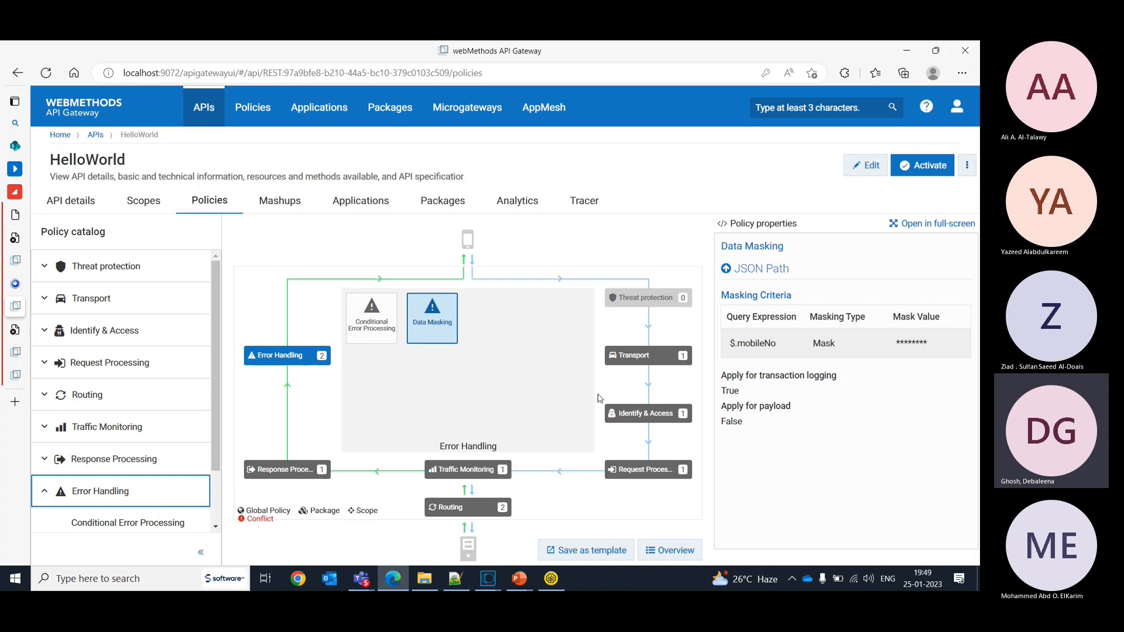
click(507, 209)
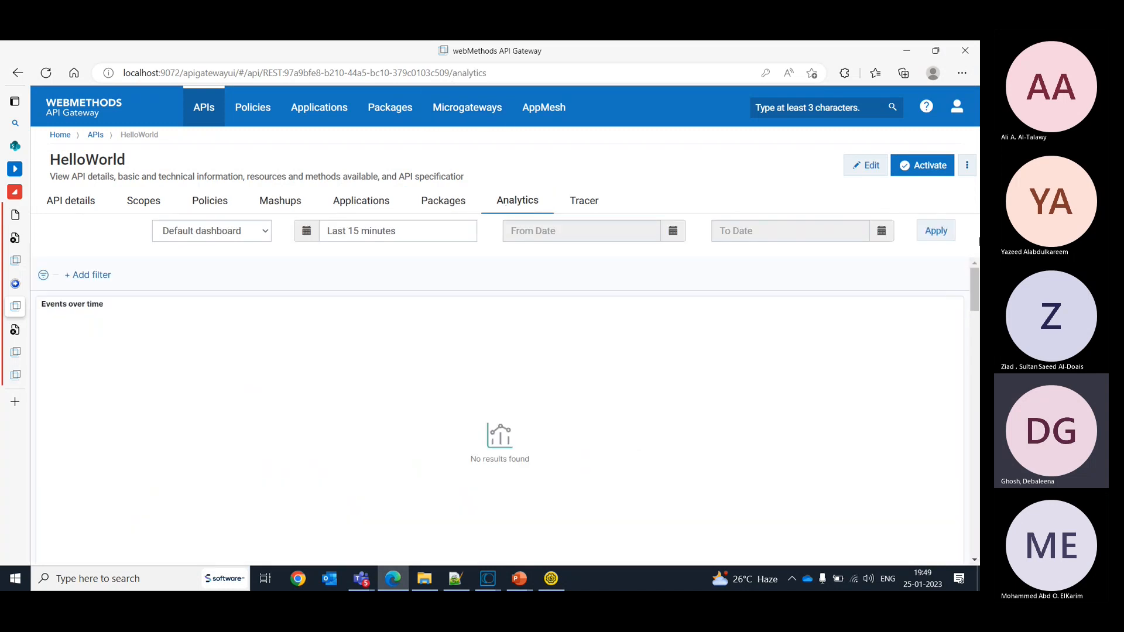
click(934, 231)
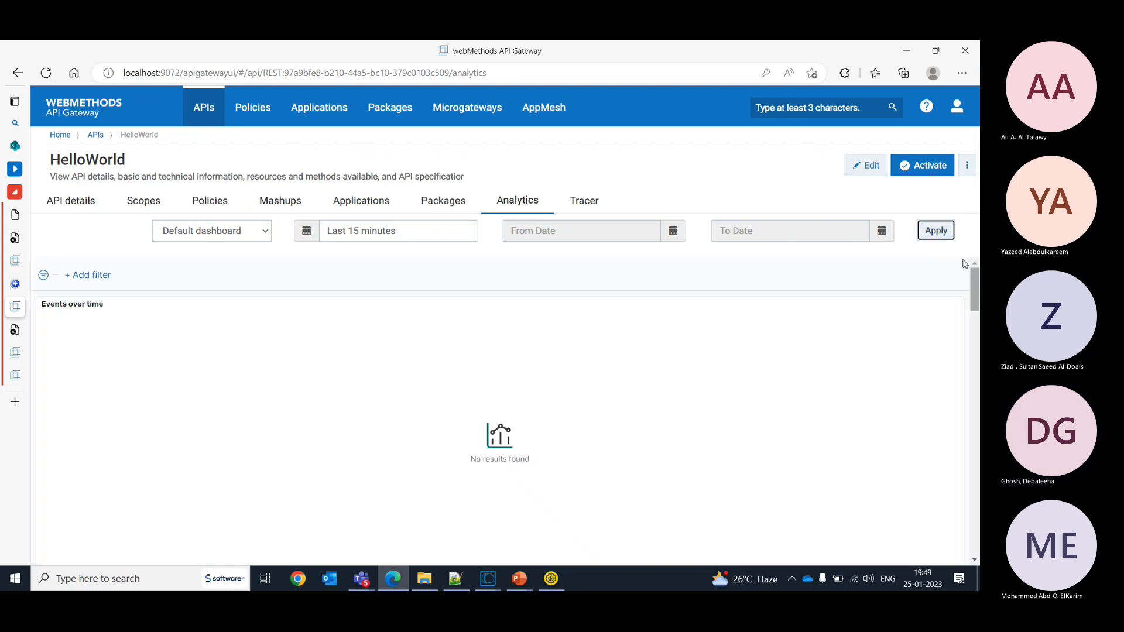
click(936, 231)
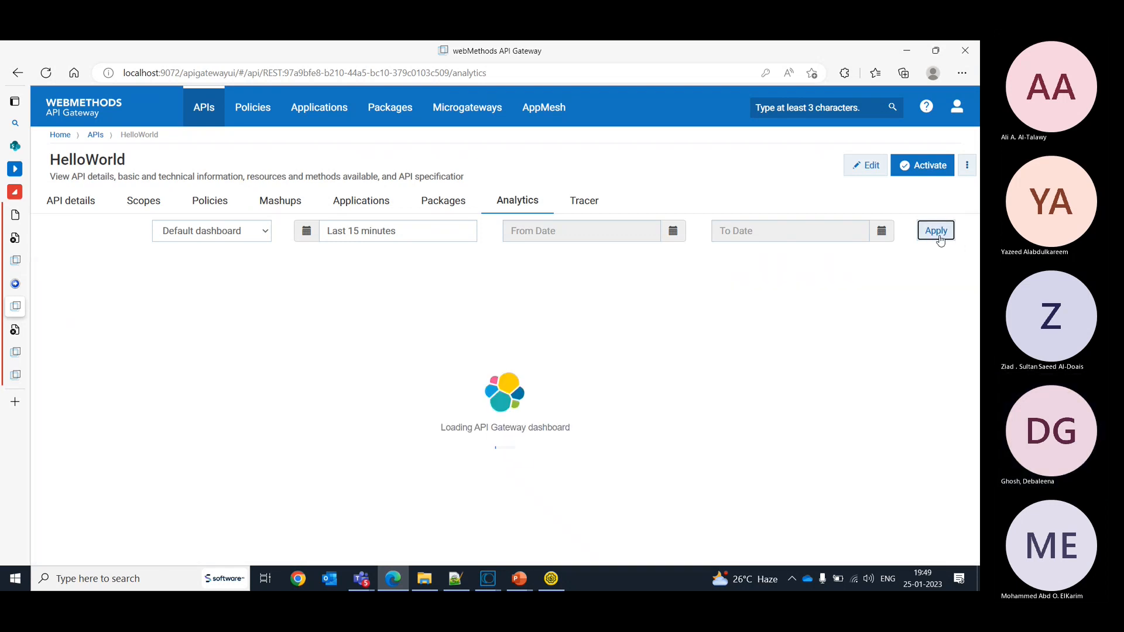
- Check the activation status of the global policies, including Transaction logging
click(256, 113)
click(192, 214)
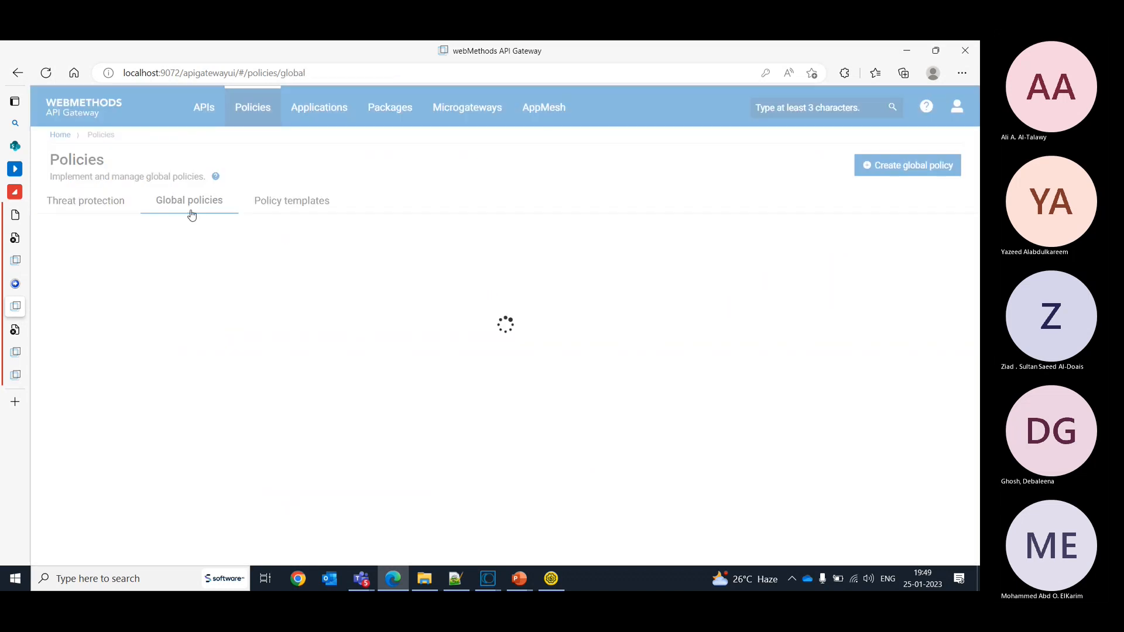
click(881, 259)
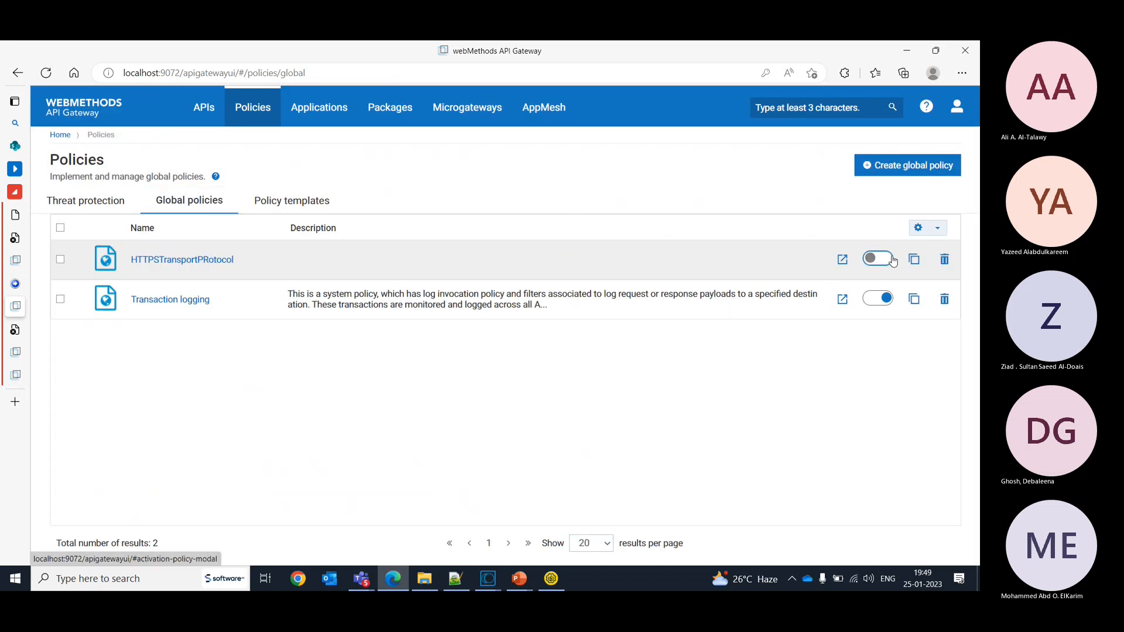
click(351, 194)
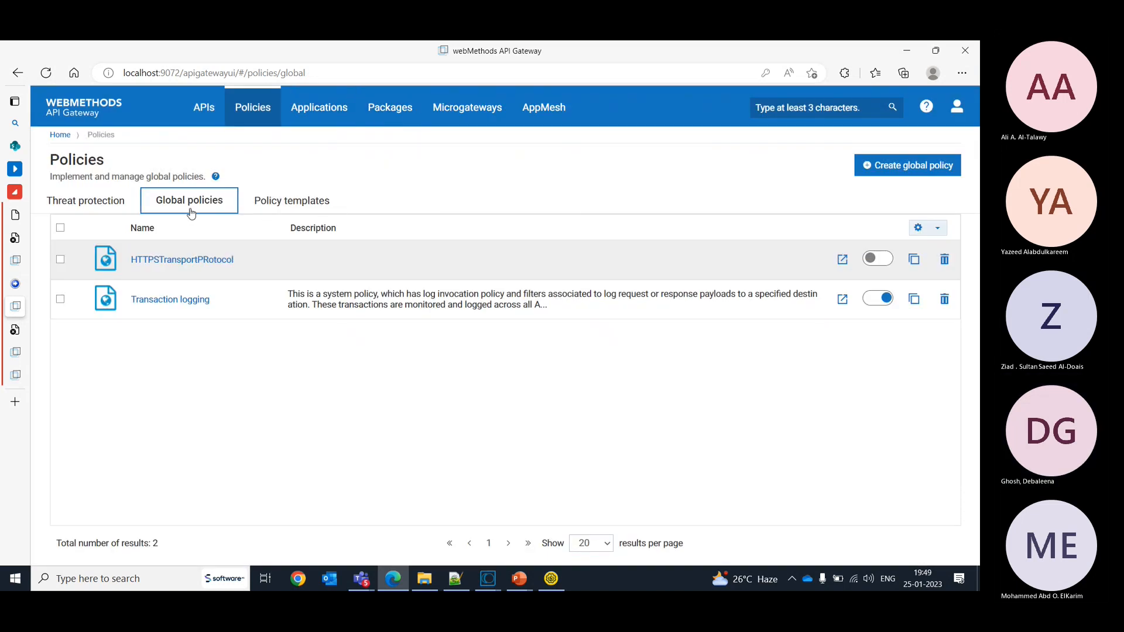
- Open the analytics of the HelloWorld REST API version 1.0 and locate its runtime events
click(205, 113)
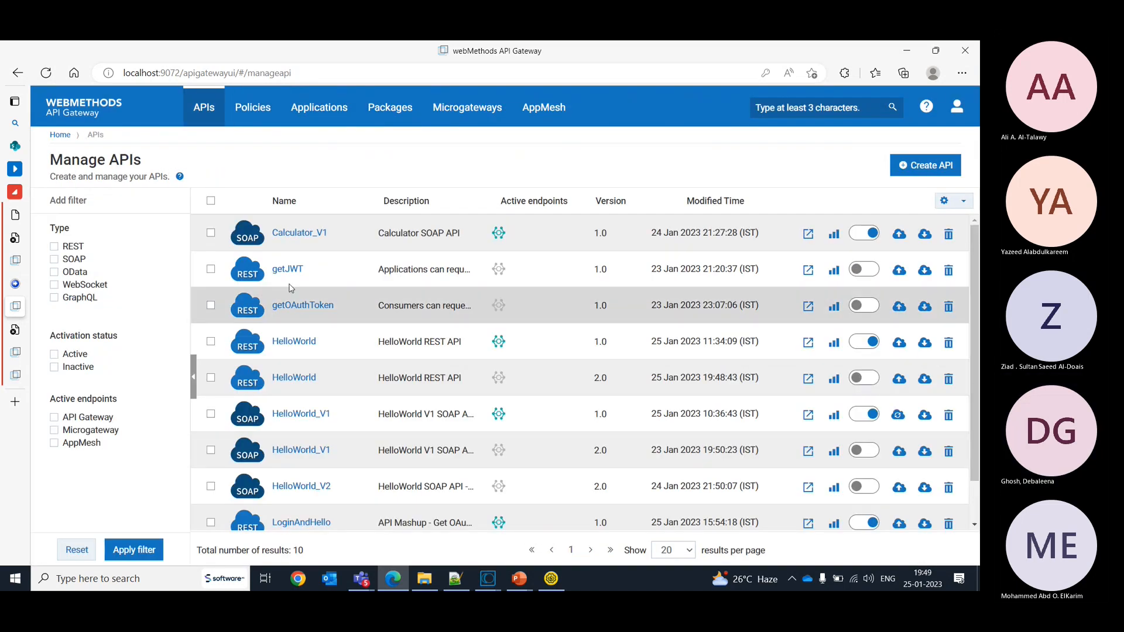
click(292, 346)
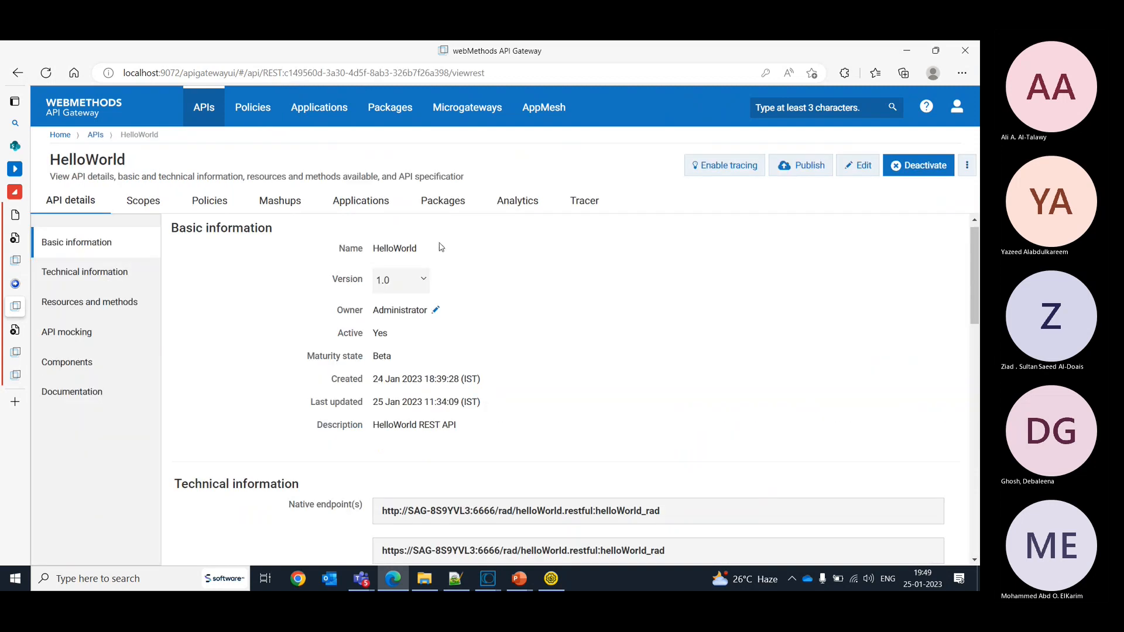
click(522, 201)
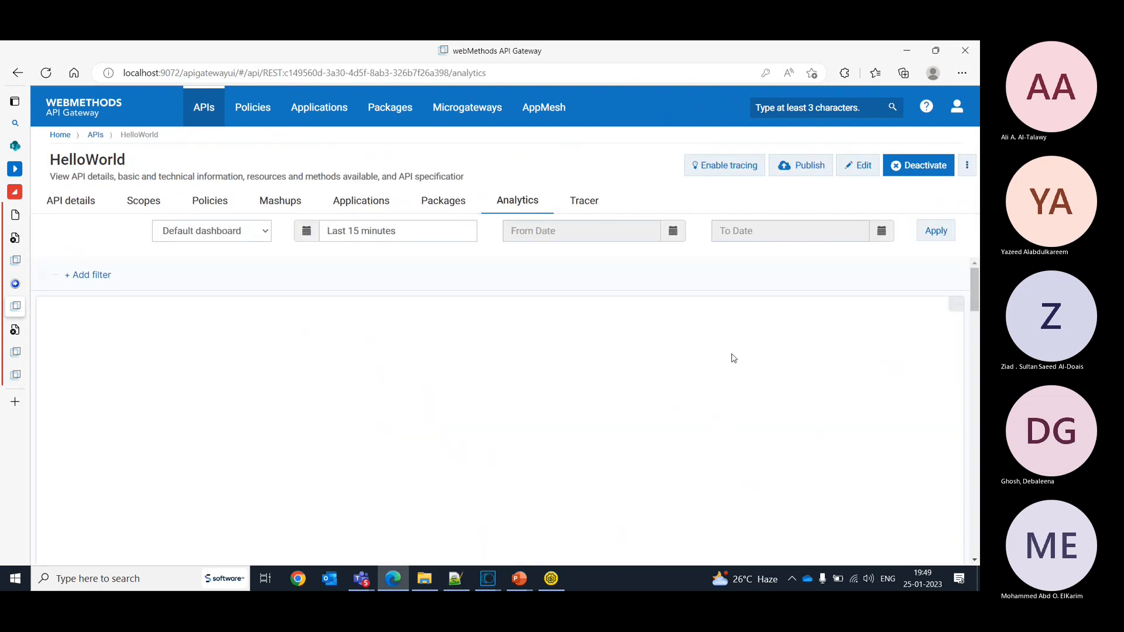
scroll(506, 410, down, 10)
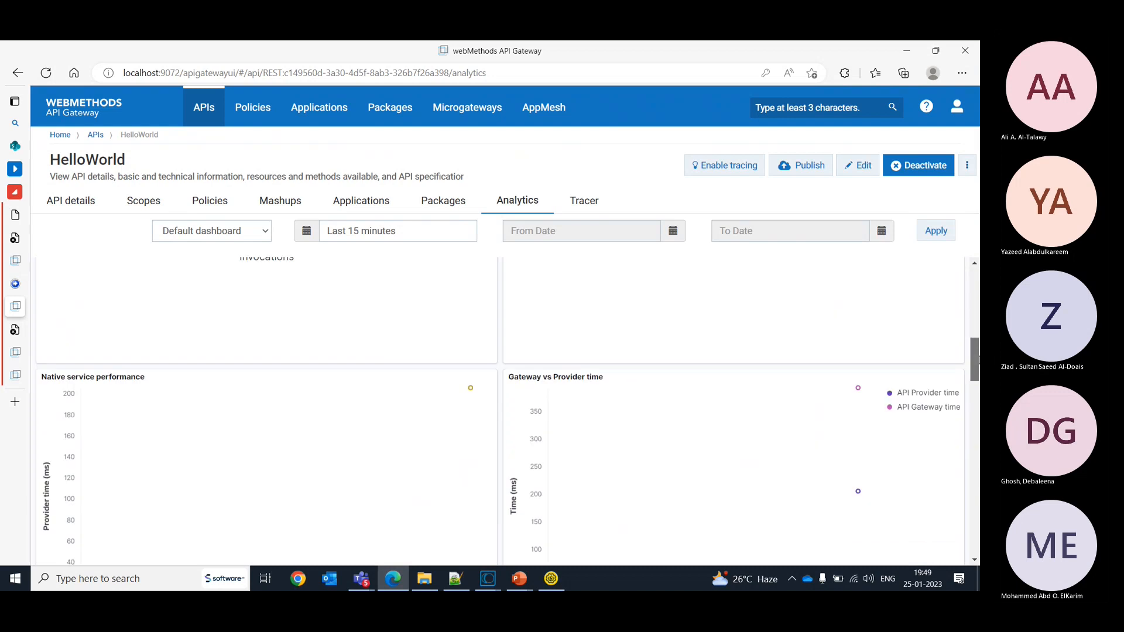
scroll(506, 409, down, 10)
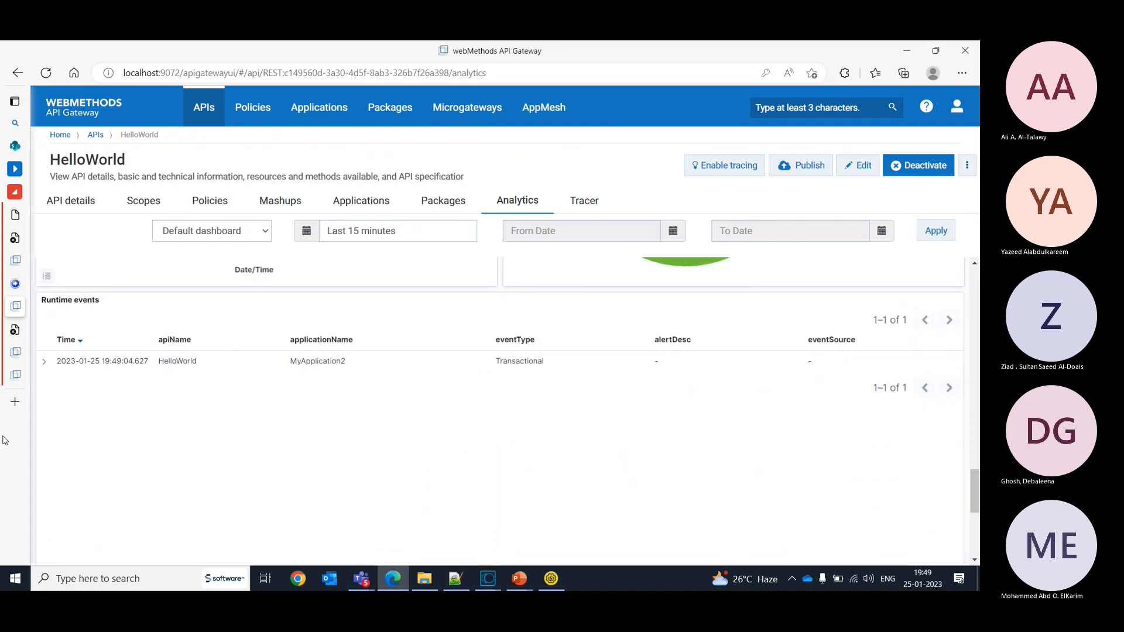
- Expand the transactional event of HelloWorld, view it with its payload, and examine the native request and response payload fields
click(44, 362)
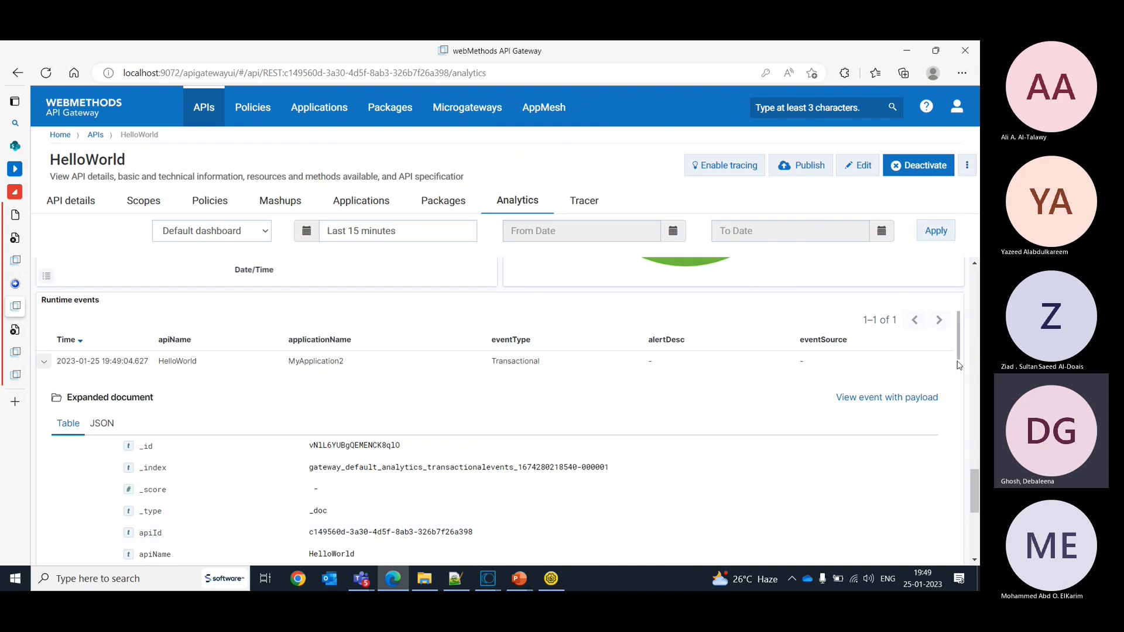
scroll(927, 417, down, 1)
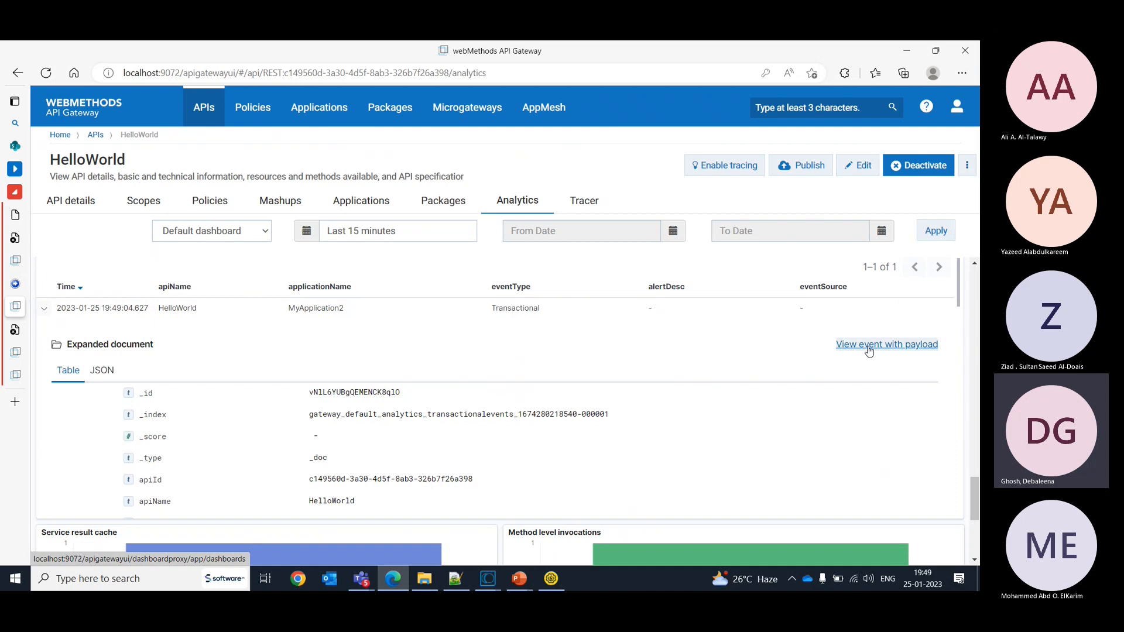
click(868, 345)
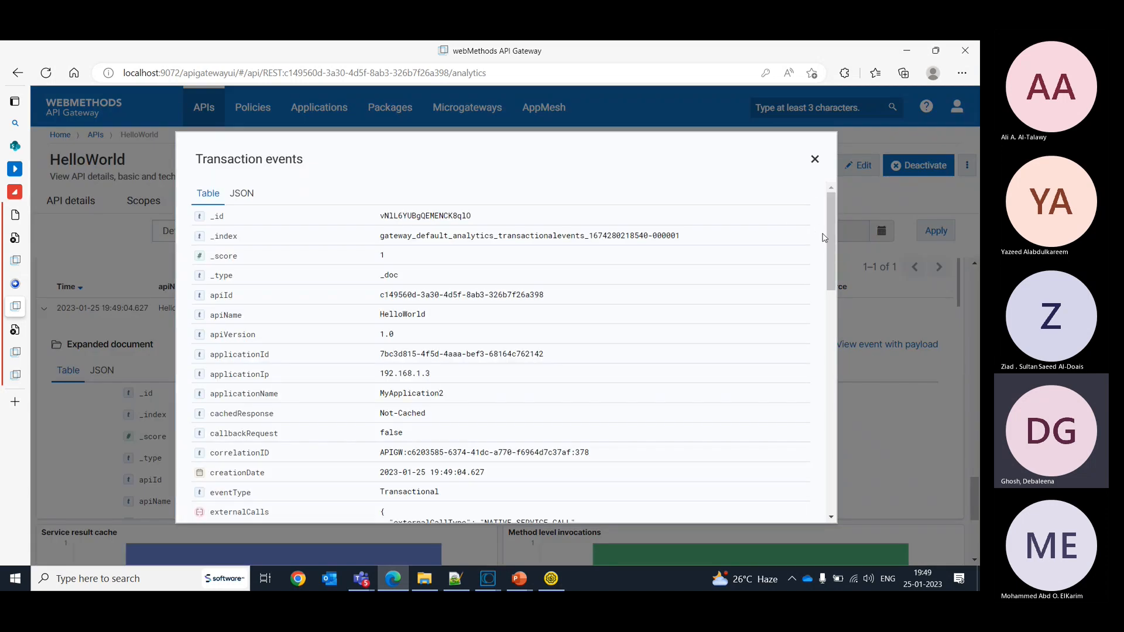
drag(834, 242, 838, 354)
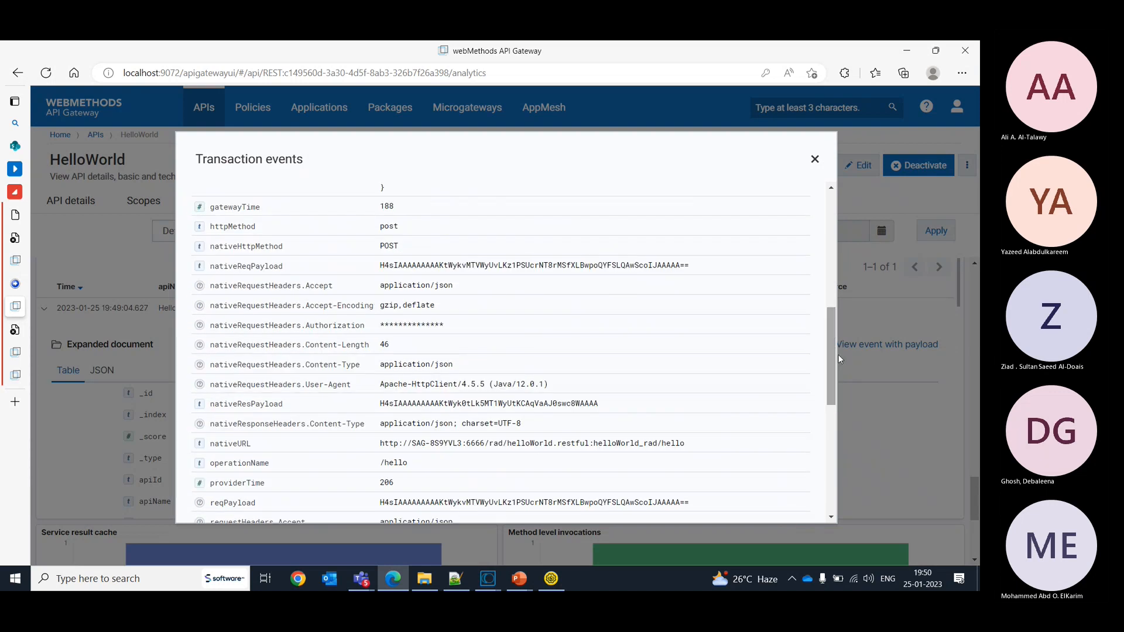
- Close the transaction event details and open the list of global policies
click(881, 310)
click(253, 107)
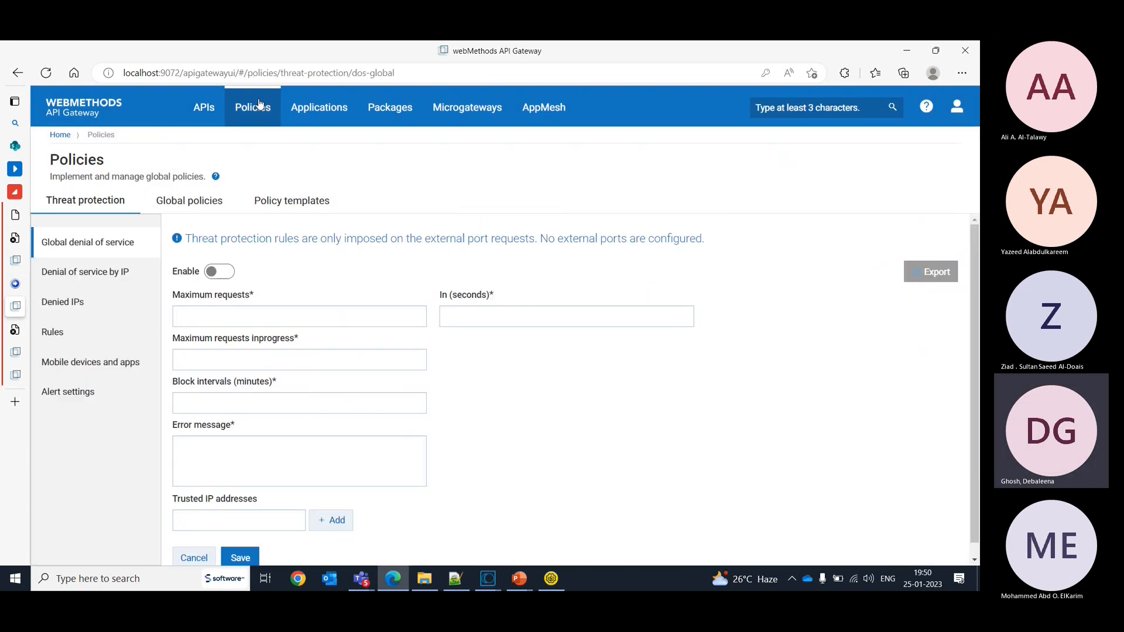
click(163, 195)
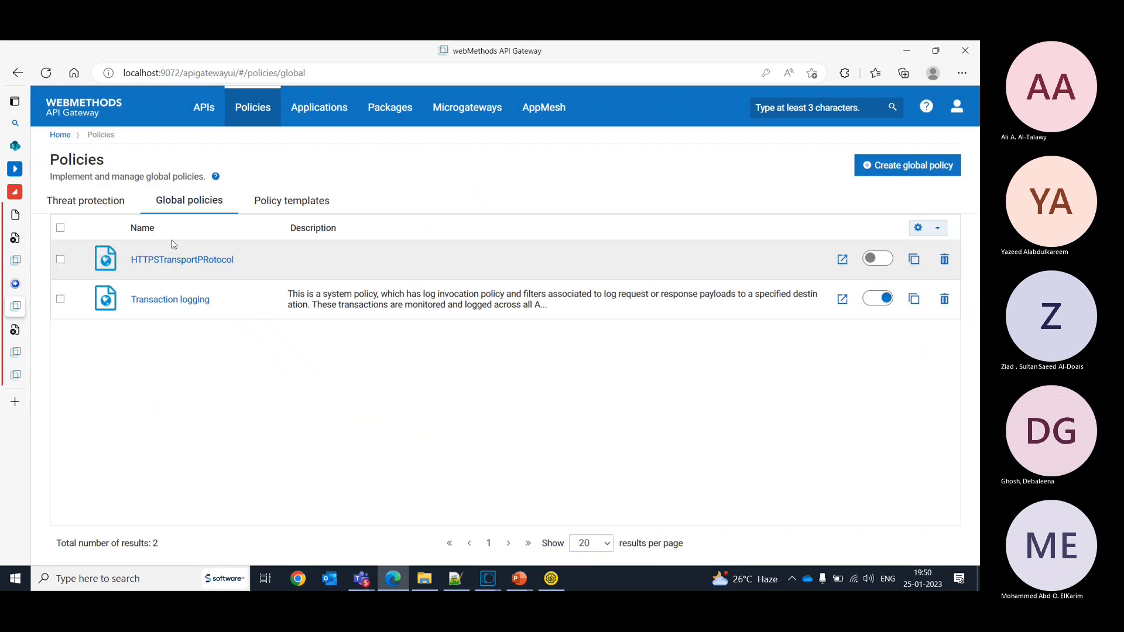
click(143, 272)
click(158, 213)
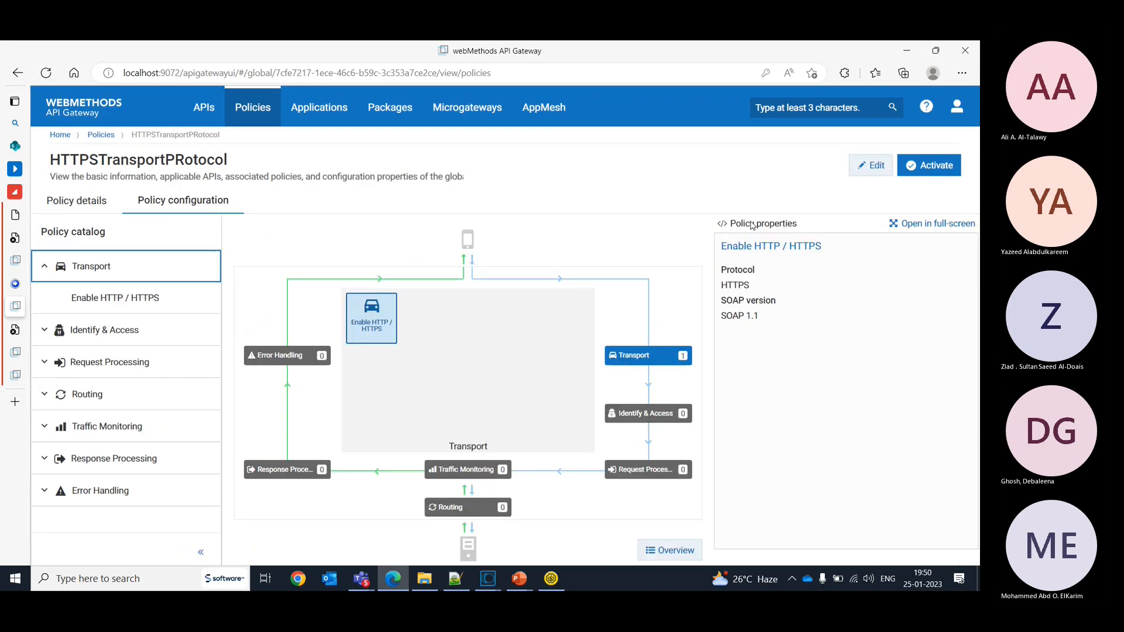
click(101, 136)
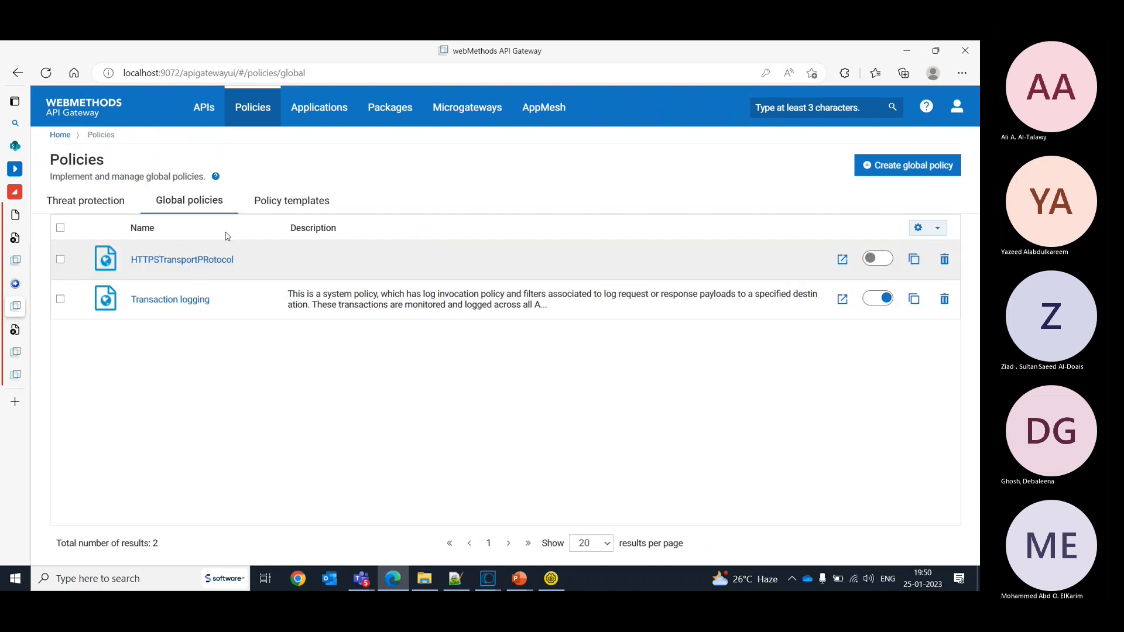
- Disable Compress Payload Data in the Log Invocation settings of the Transaction logging global policy and save it
click(170, 301)
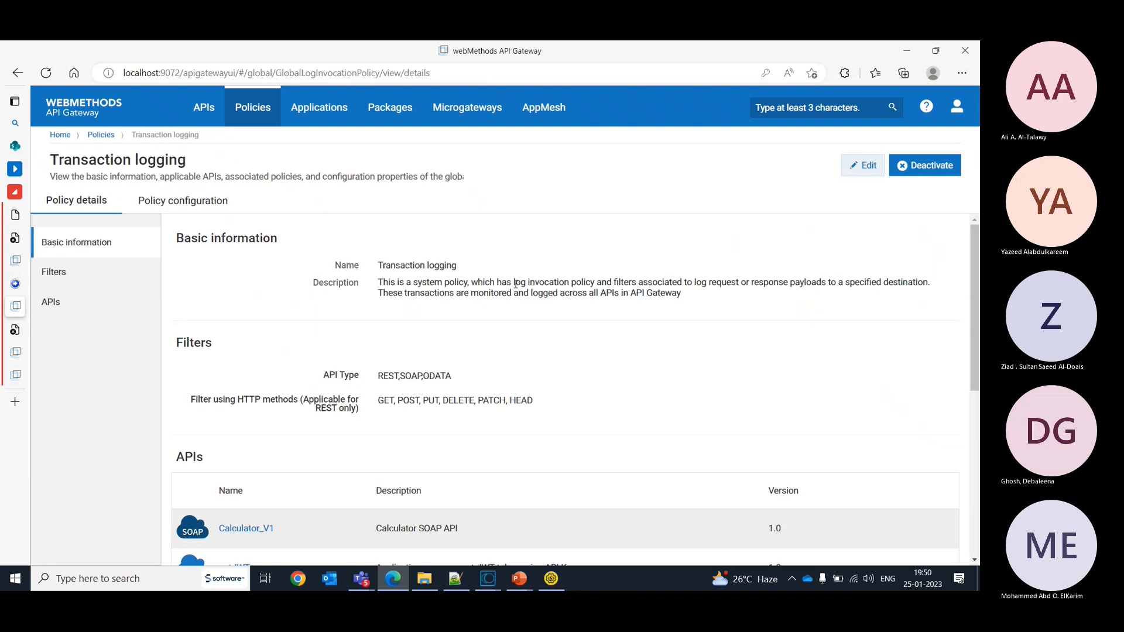
click(183, 200)
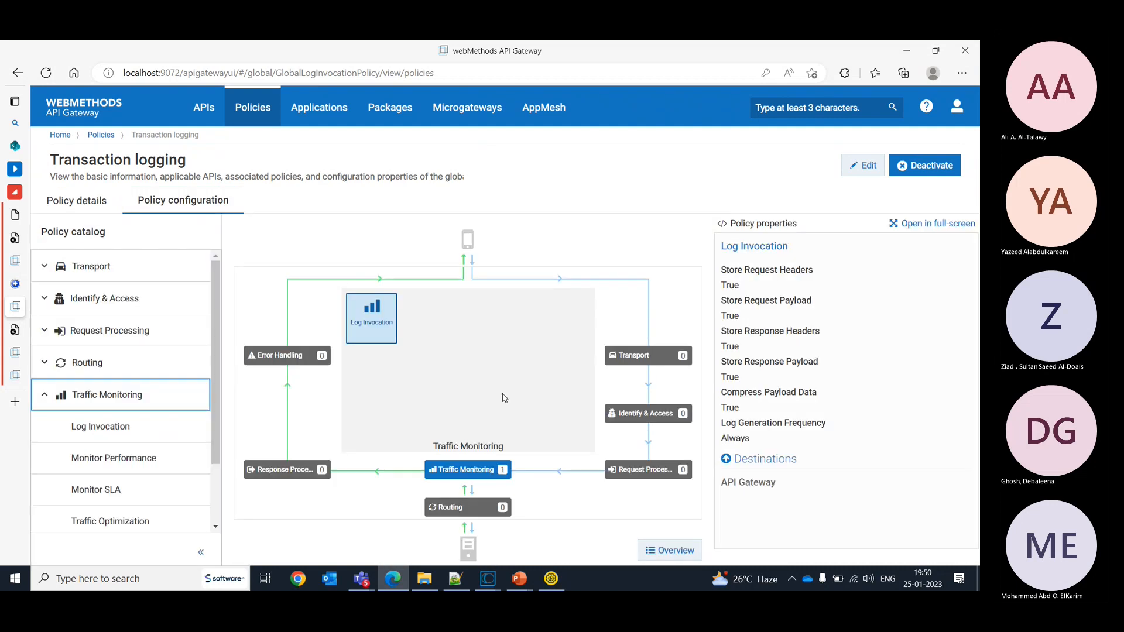
click(867, 169)
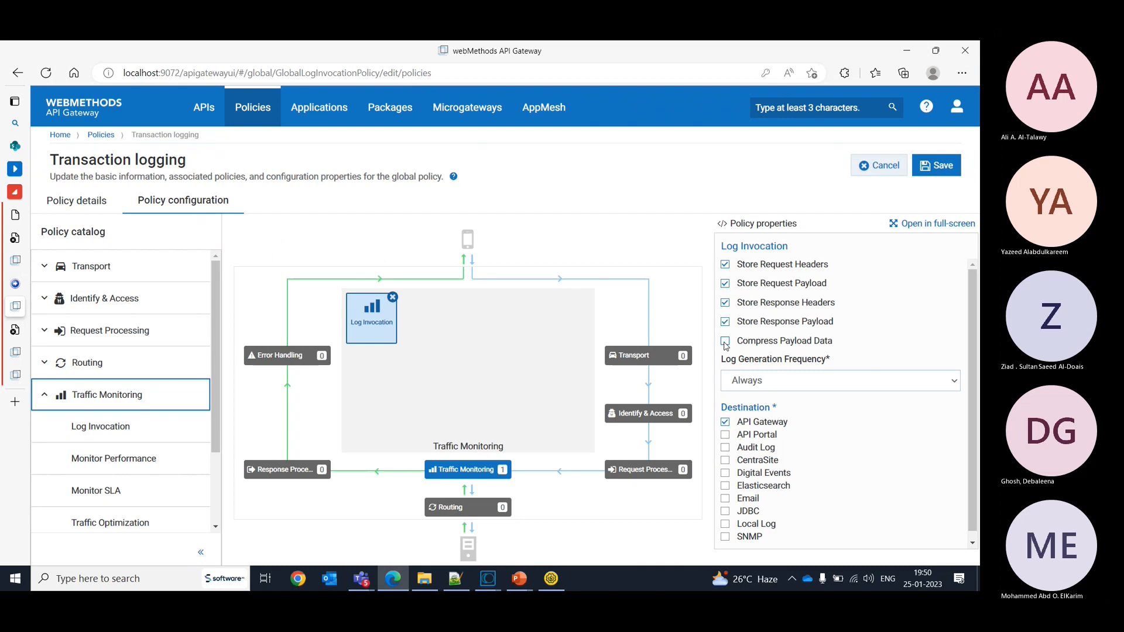
click(940, 171)
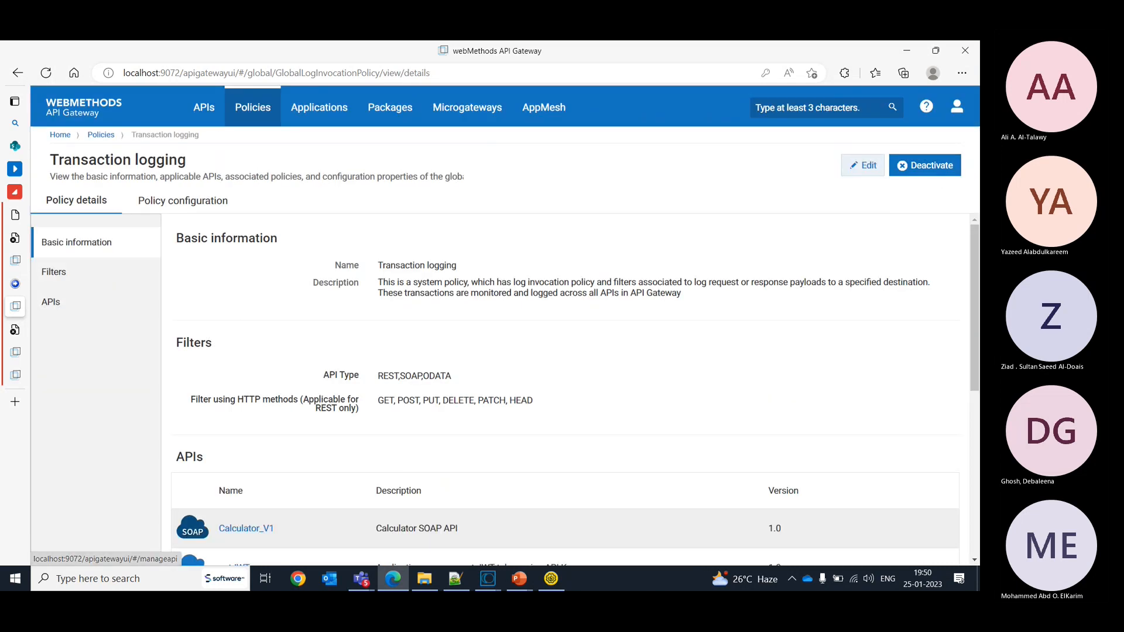
- Switch to SoapUI, resend the HelloWorld POST Request 2, and return to API Gateway
click(551, 579)
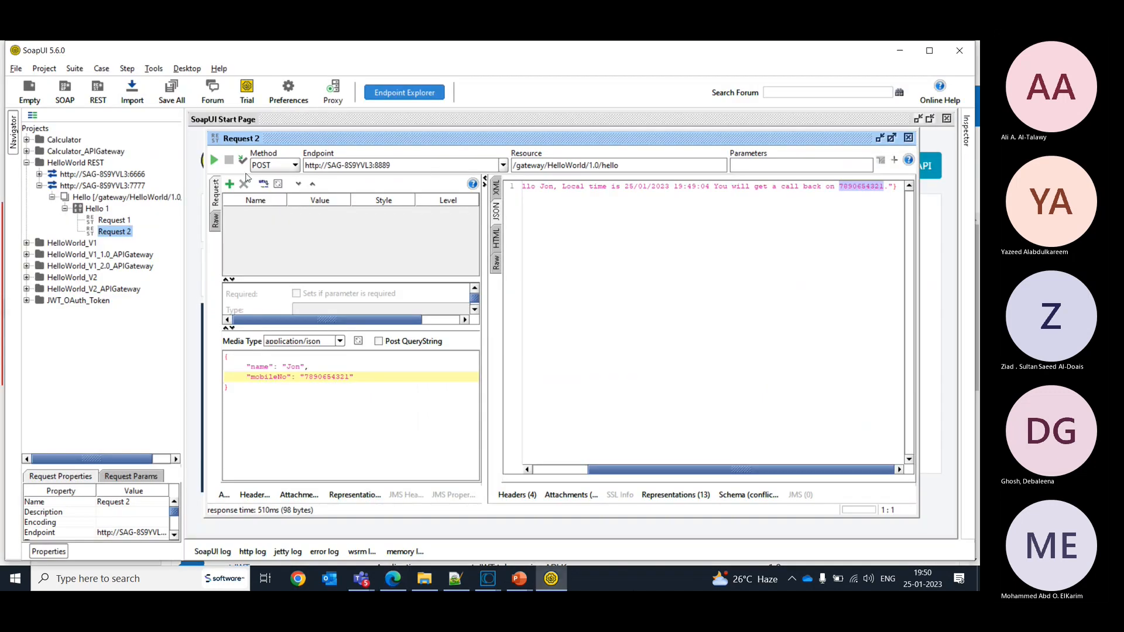
click(216, 160)
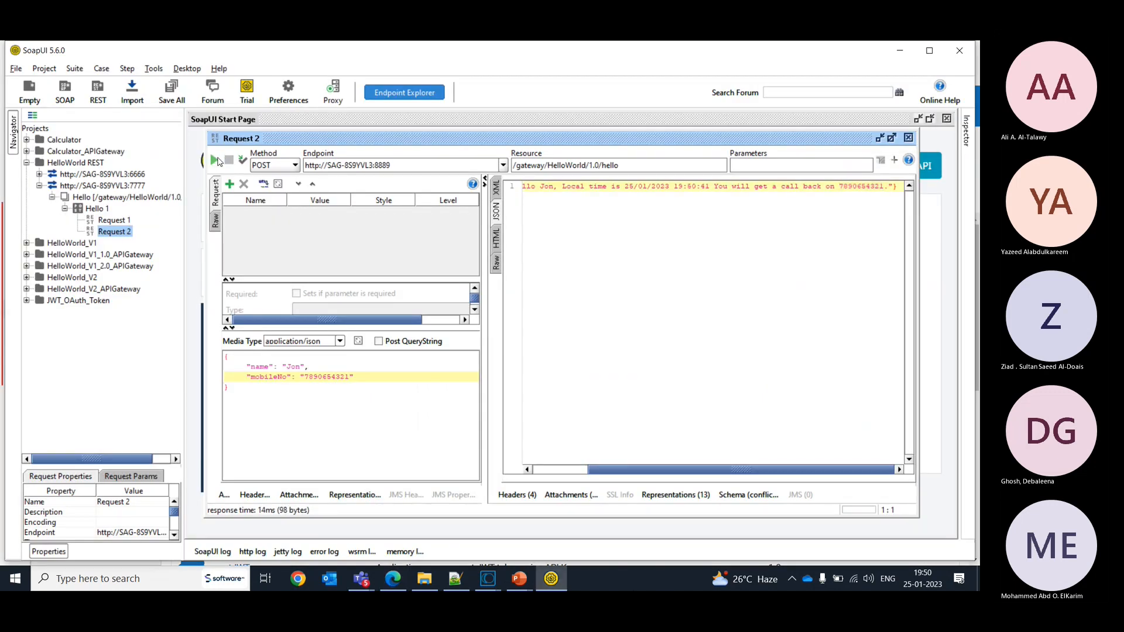
click(393, 578)
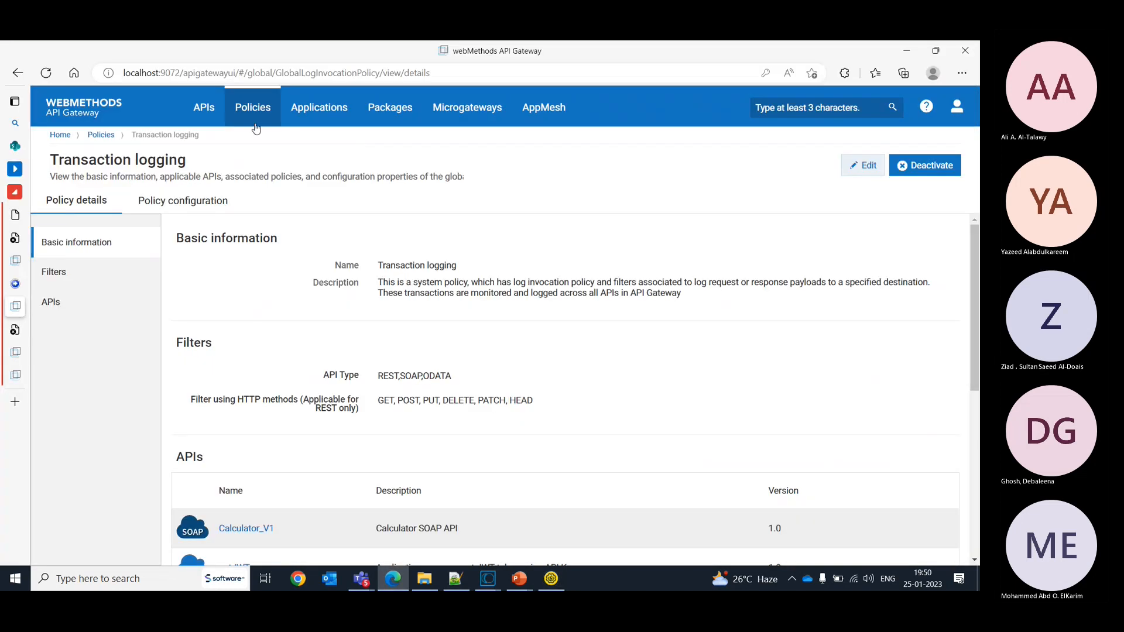
- Open the analytics of HelloWorld API version 1.0 and locate its runtime events for the last 15 minutes
click(203, 108)
click(291, 378)
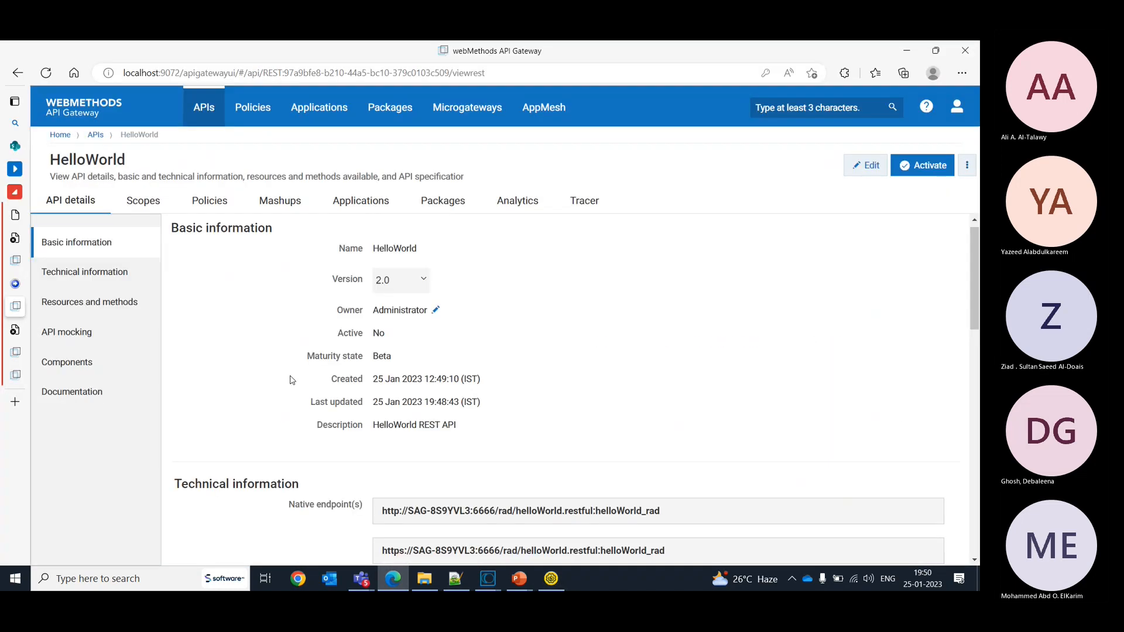
click(372, 285)
click(389, 308)
click(296, 201)
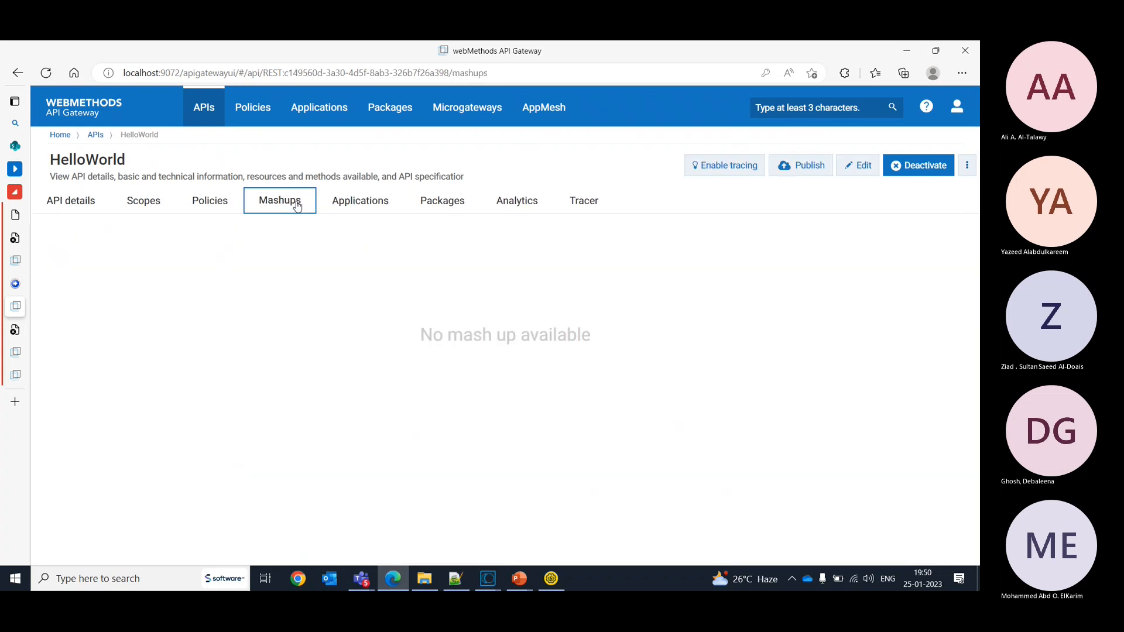
click(217, 203)
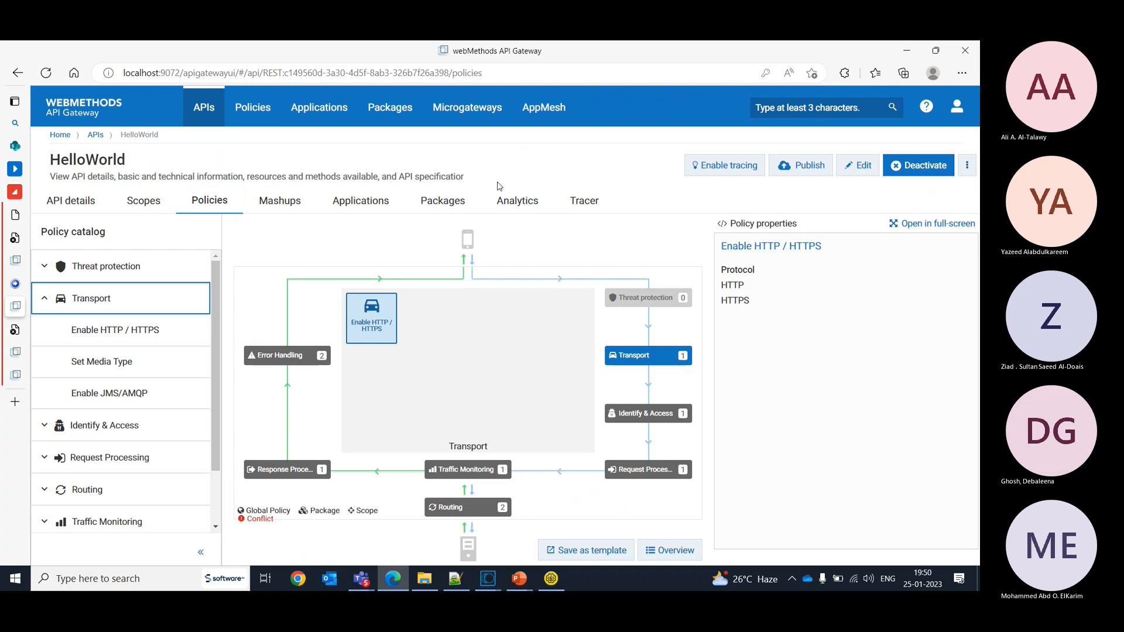
click(515, 202)
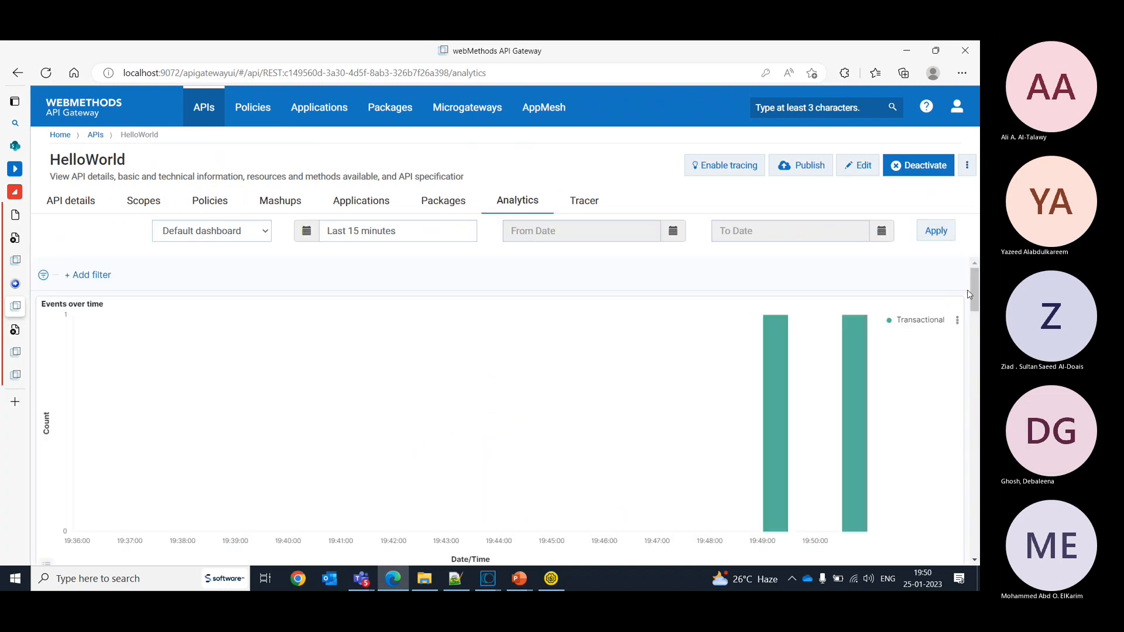
drag(975, 292, 967, 479)
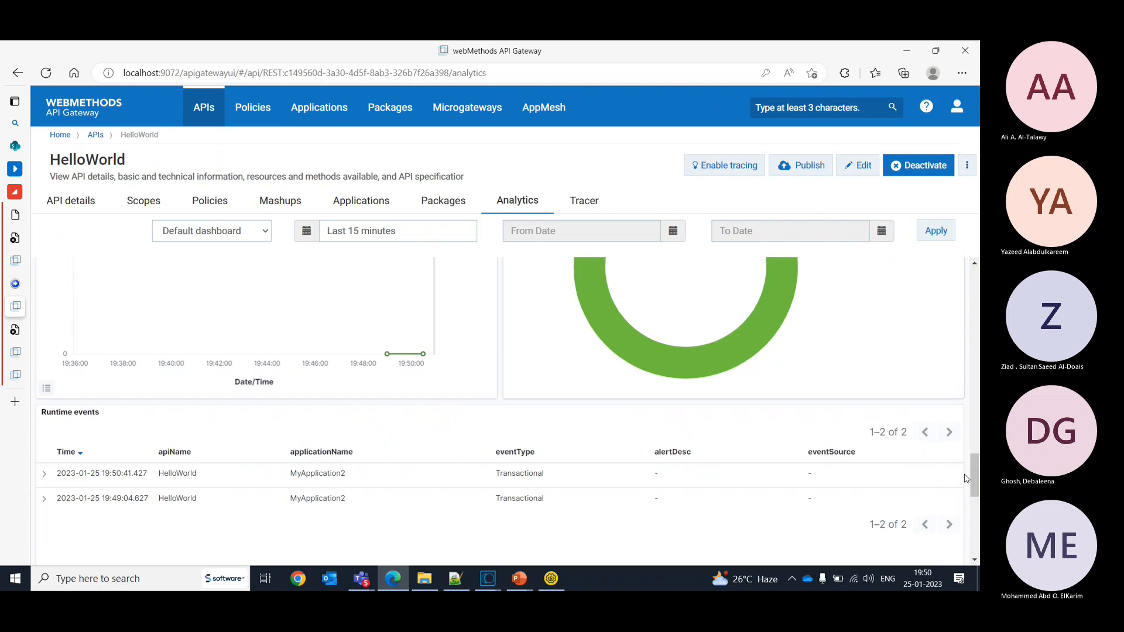
- View the newest HelloWorld transactional event with its payload and examine mobileNo in the native request payload
click(45, 474)
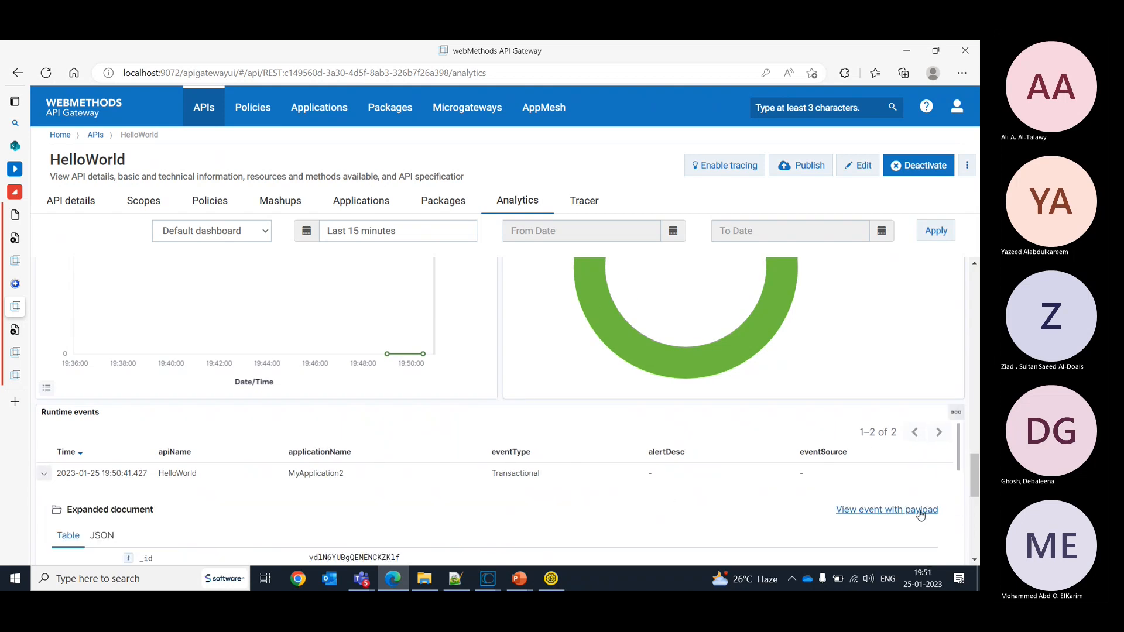
click(919, 509)
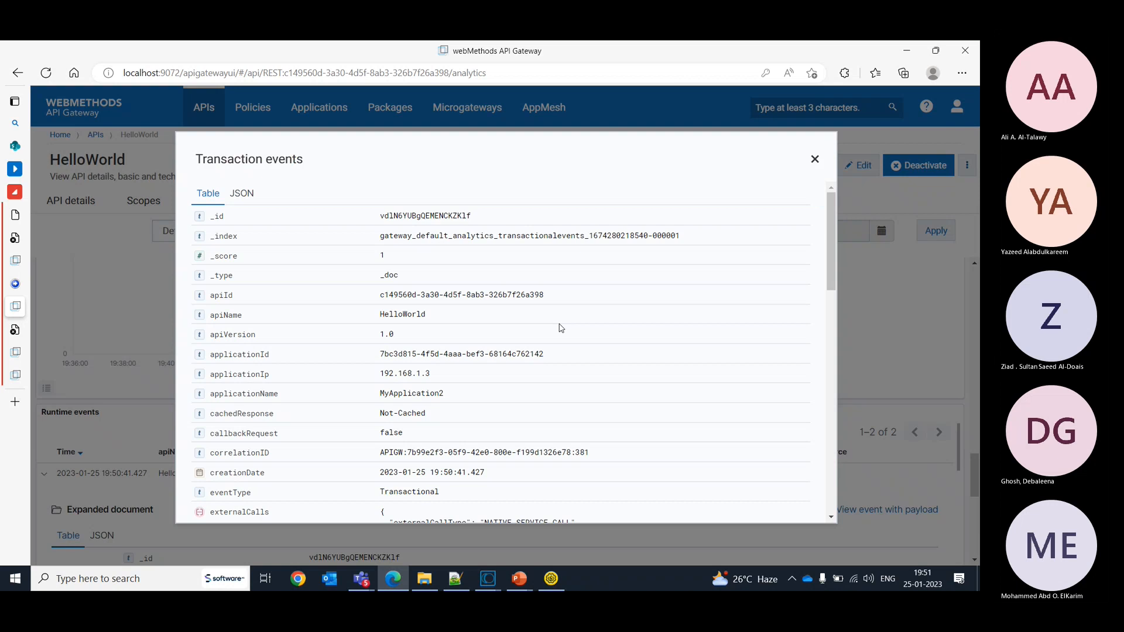
drag(835, 241, 839, 348)
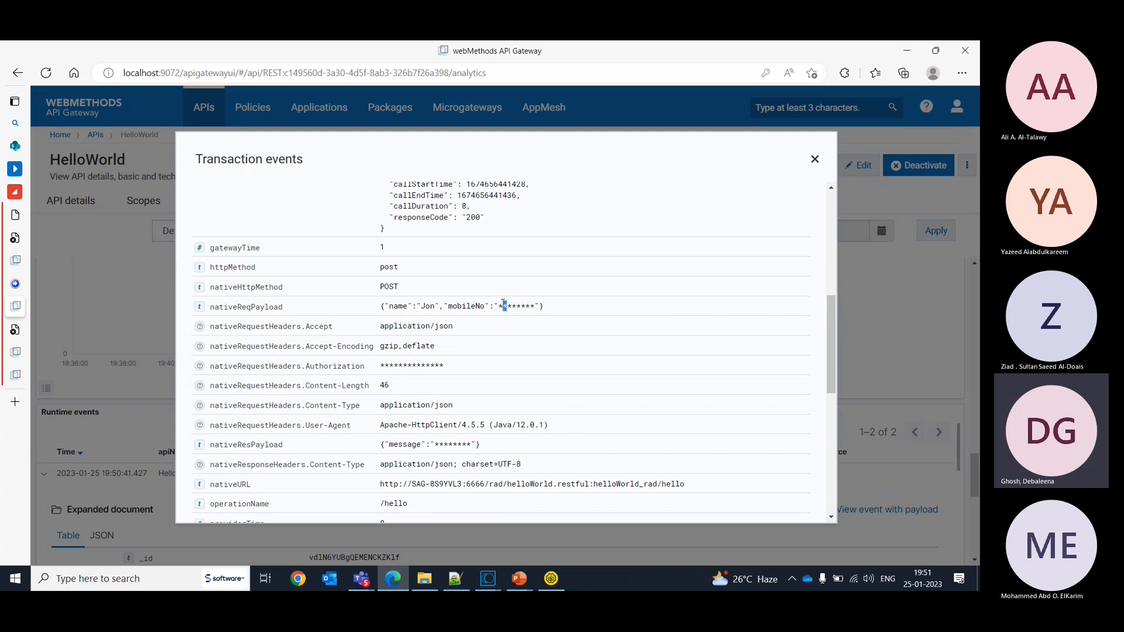
drag(504, 303, 504, 307)
drag(829, 352, 833, 381)
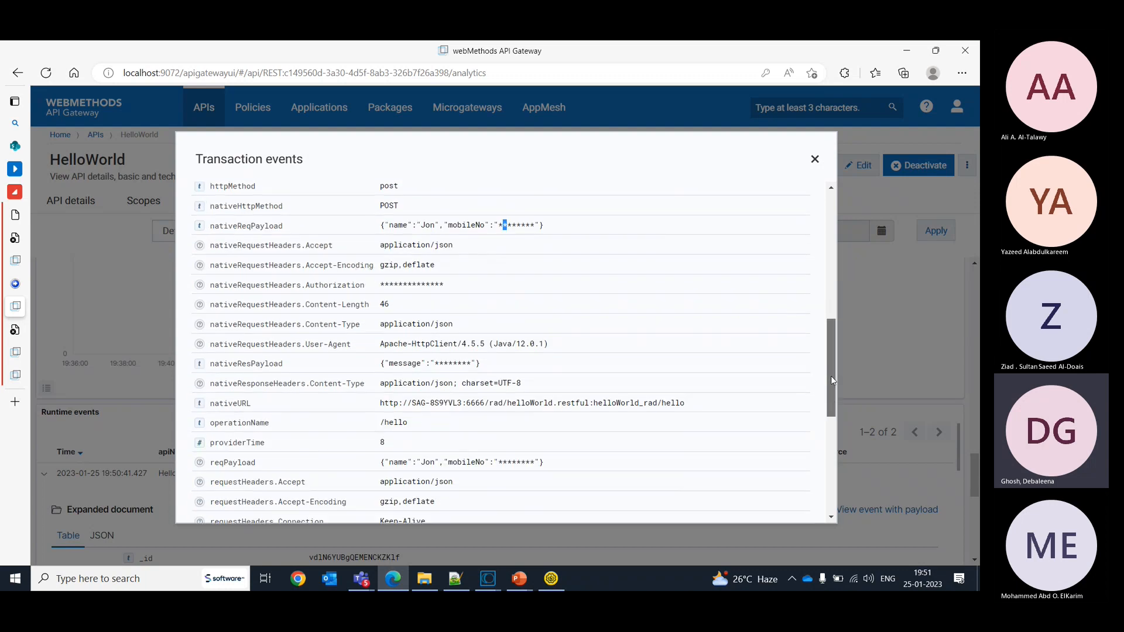
- Compare the masked fields in the event's request and response payloads with their native counterparts, and close the event details
double_click(520, 462)
drag(547, 484, 533, 247)
click(530, 253)
drag(828, 376, 828, 471)
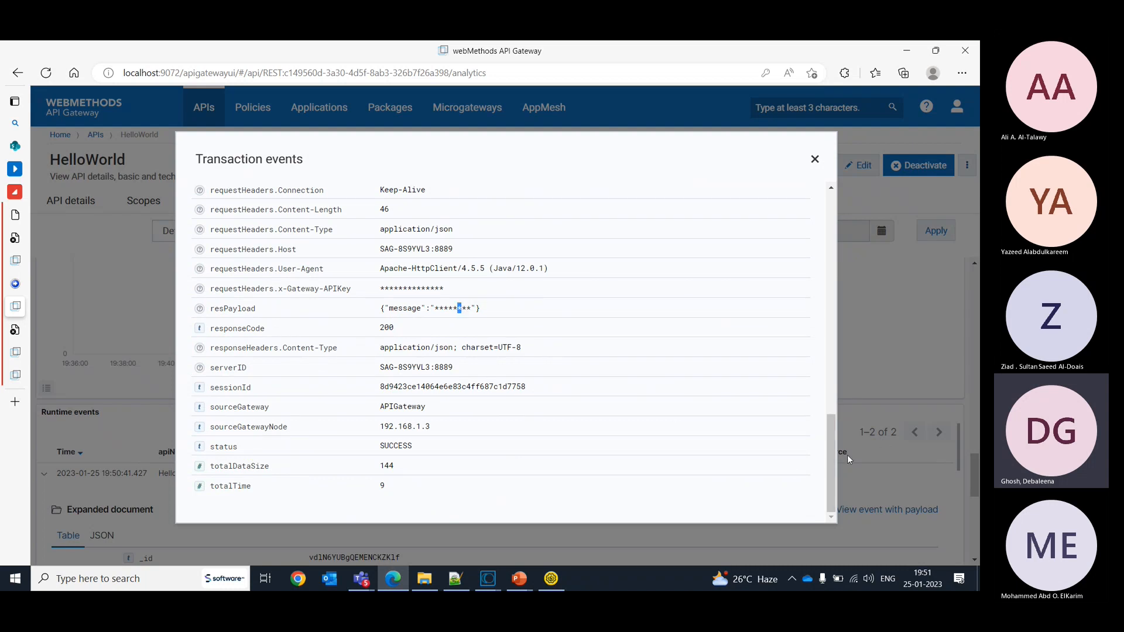
drag(832, 458, 833, 454)
mouse_move(831, 448)
mouse_down()
mouse_move(827, 433)
mouse_move(831, 463)
mouse_move(828, 452)
mouse_up()
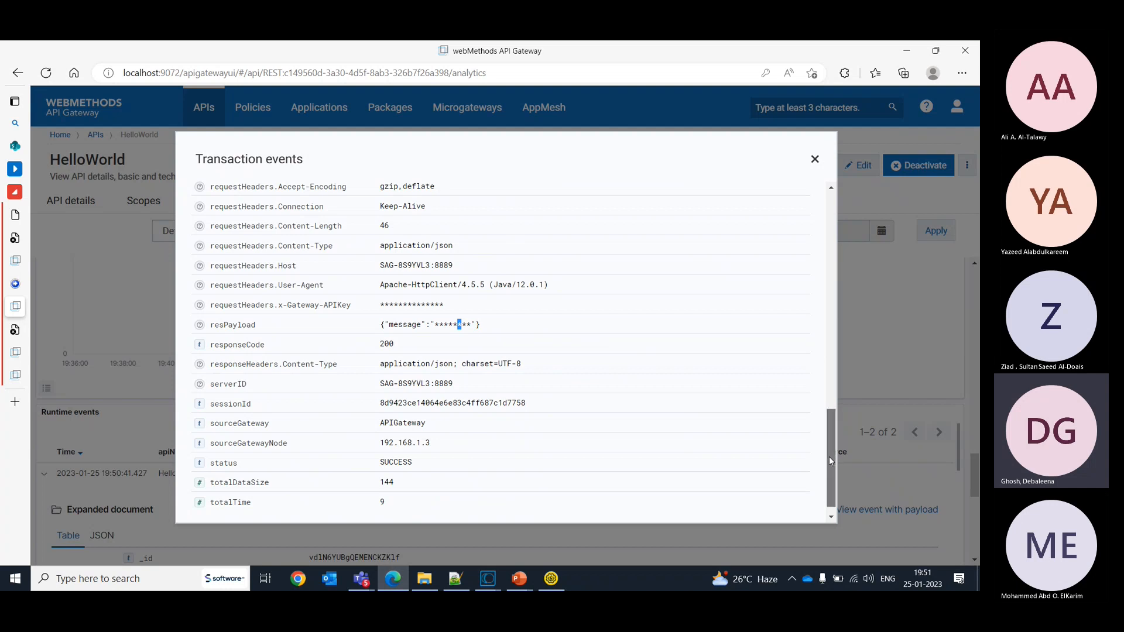
drag(830, 457, 829, 435)
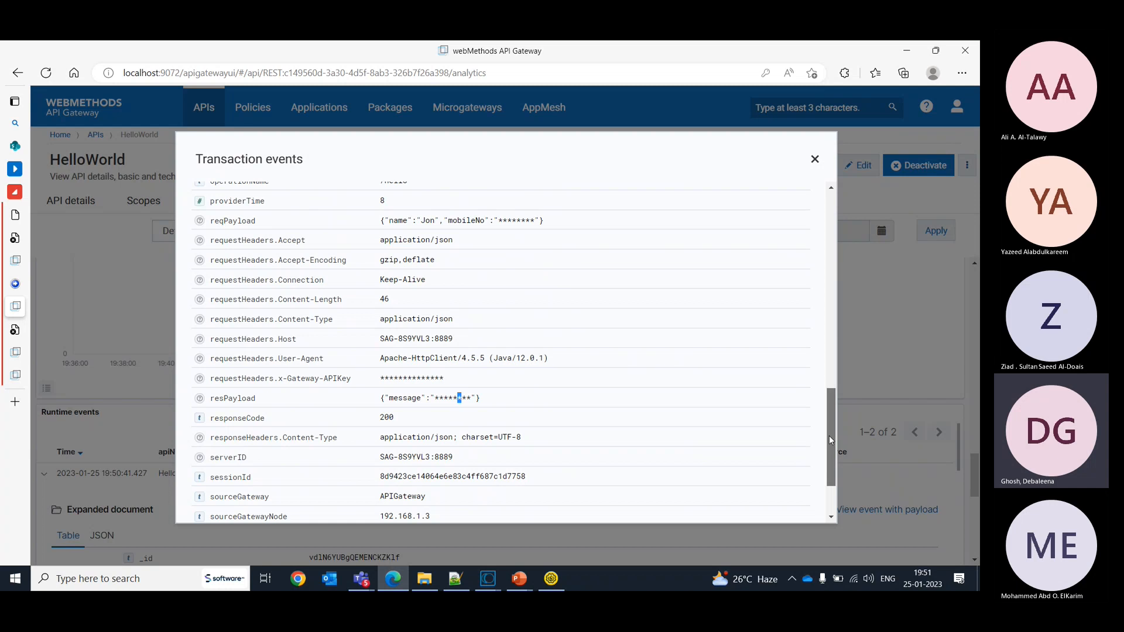
drag(829, 439, 819, 376)
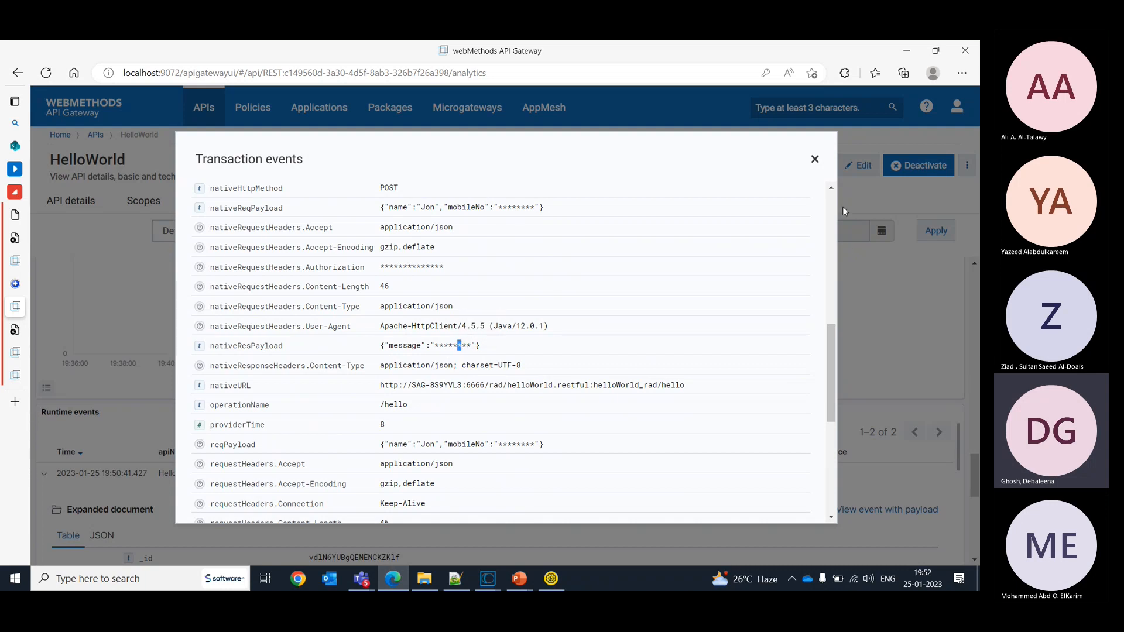
click(816, 160)
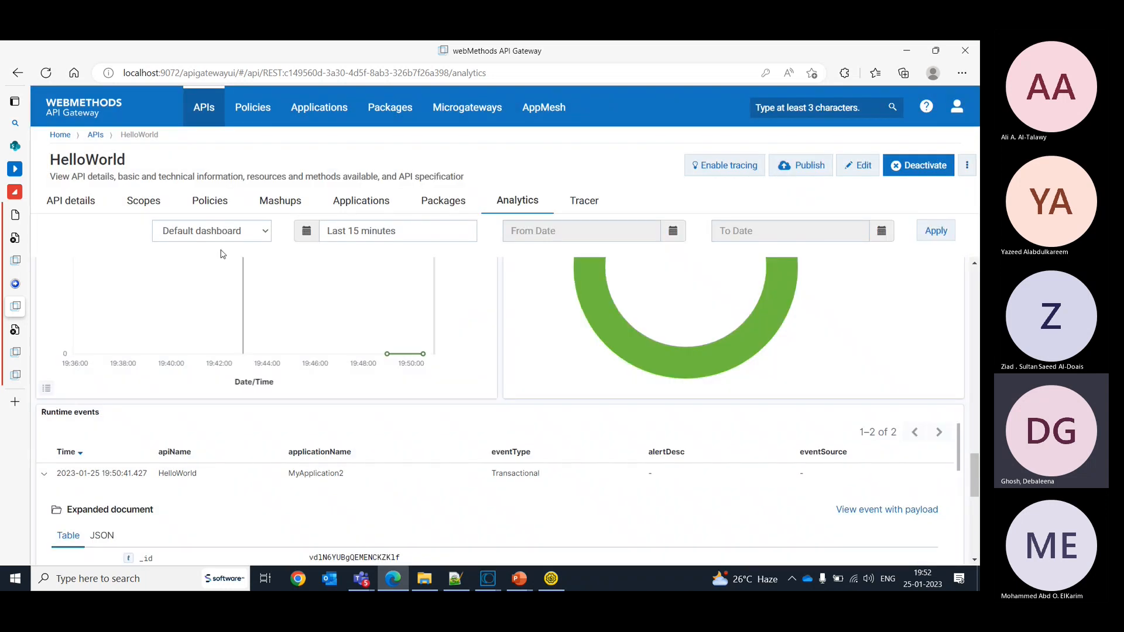
- Edit HelloWorld's response Data Masking policy and delete the $.message JSON Path masking criterion
click(218, 201)
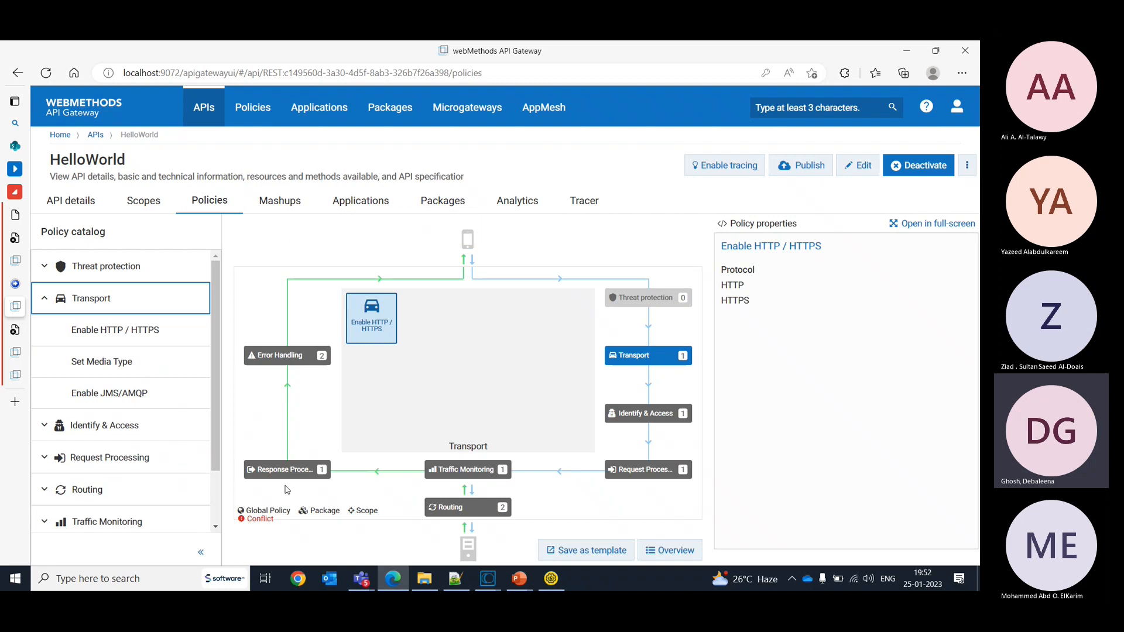
click(285, 469)
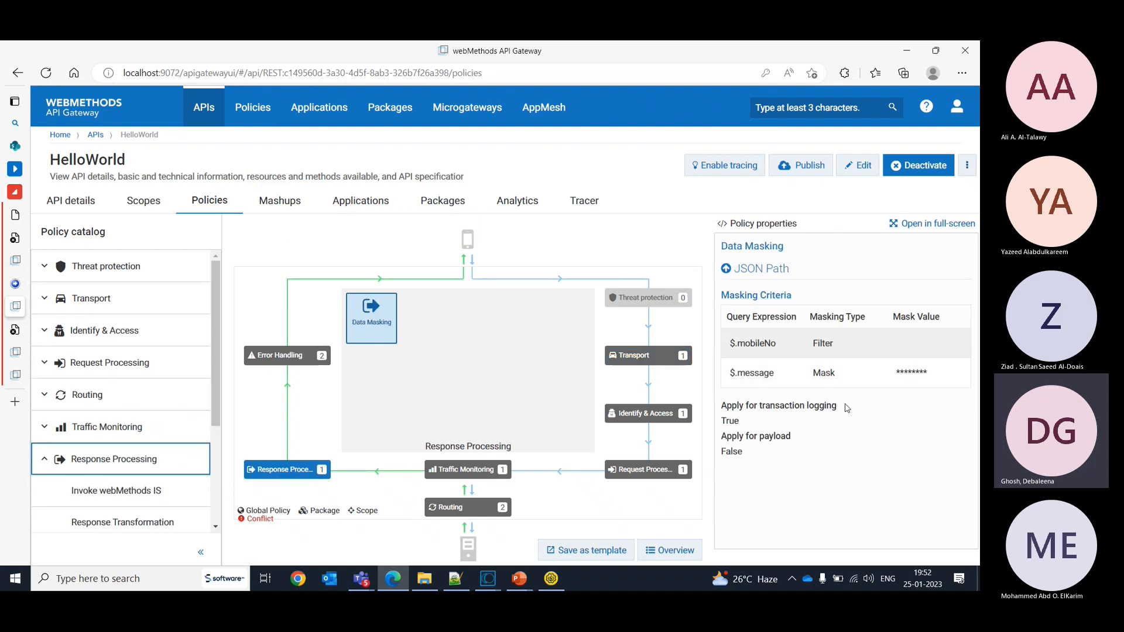
click(860, 172)
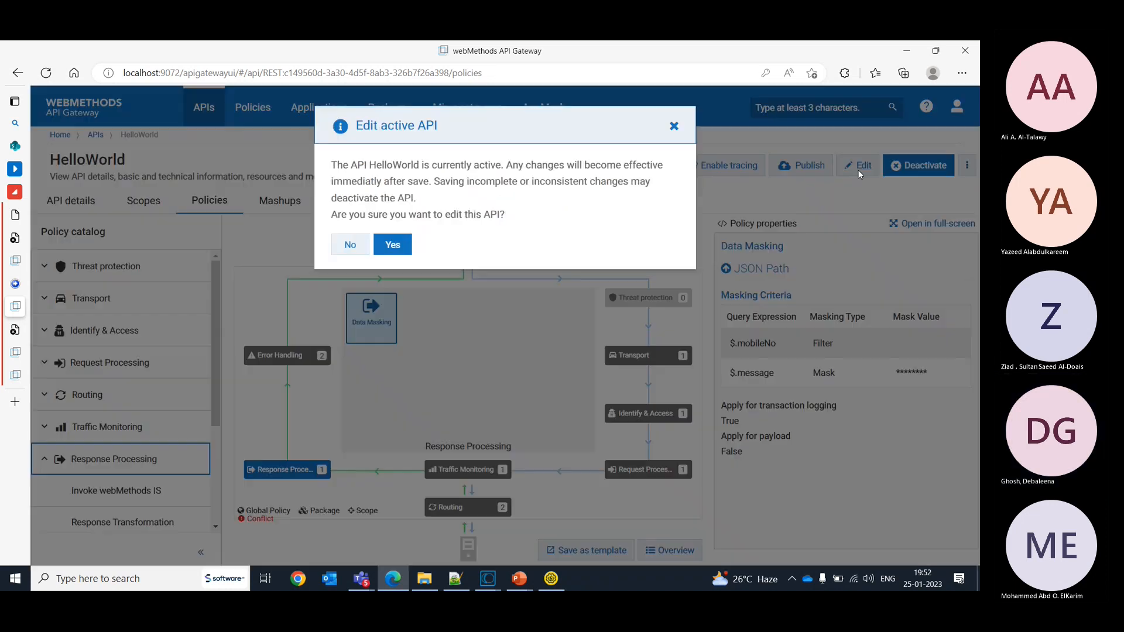
click(391, 246)
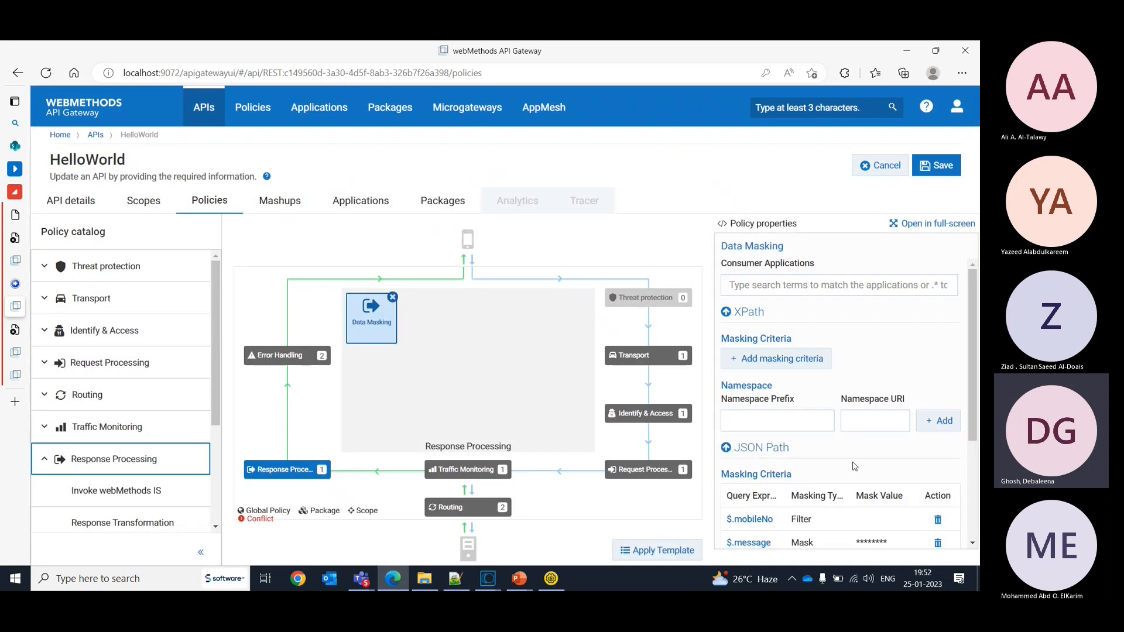
click(937, 543)
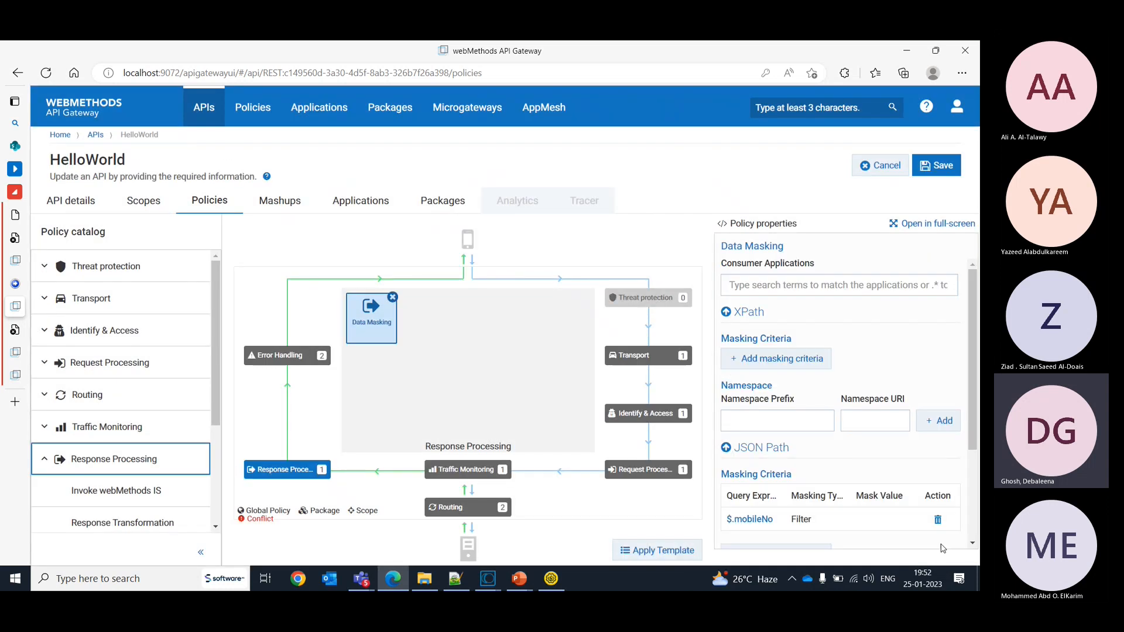
- Change the response masking type for $.mobileNo to Mask with the value ******** and save the API
drag(973, 310, 980, 428)
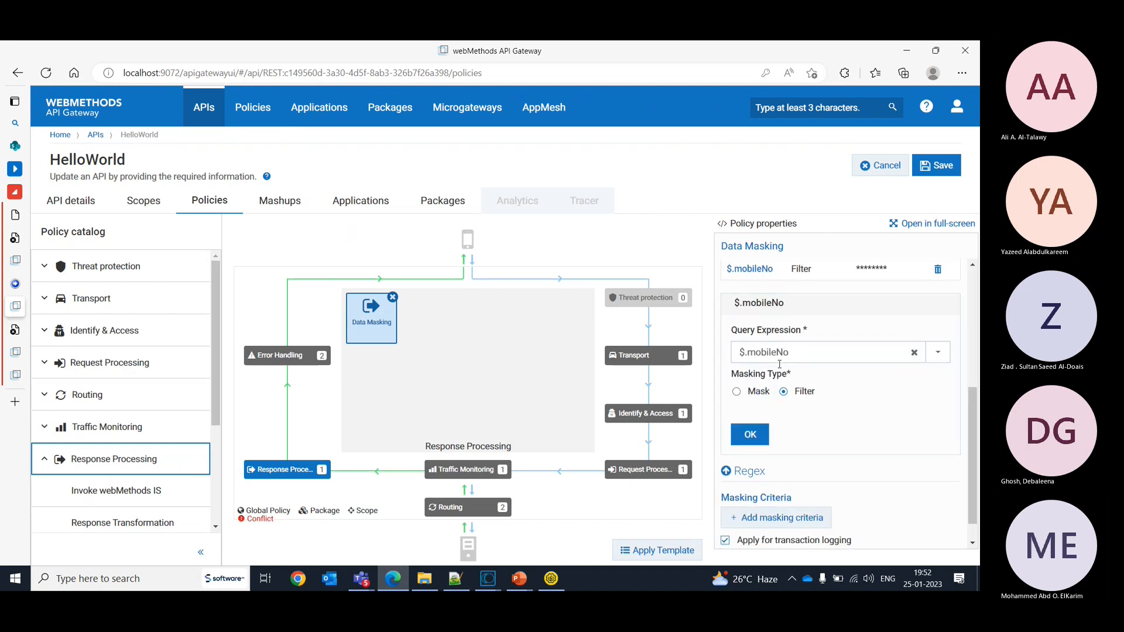
click(737, 393)
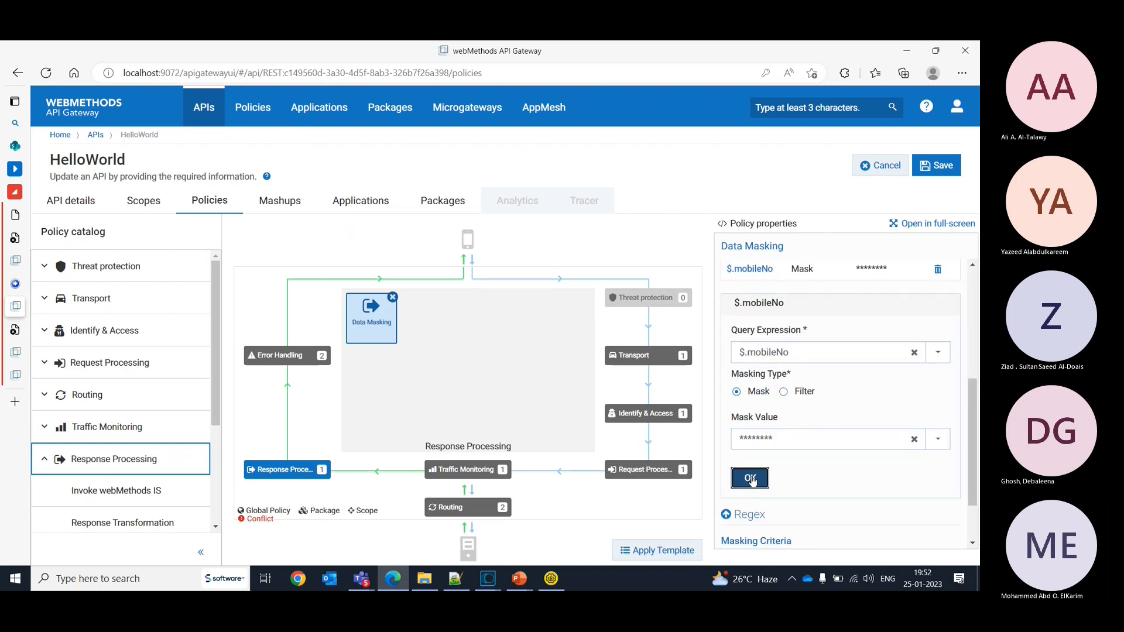
click(751, 479)
click(942, 166)
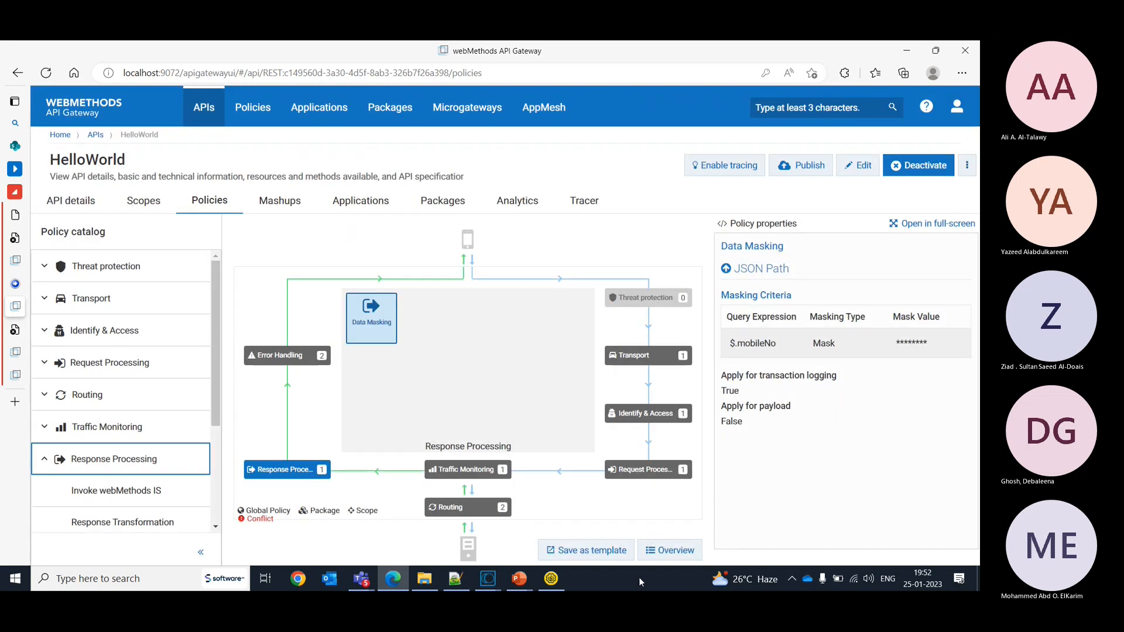
- Send Request 2 again from SoapUI with the updated masking policy active, and switch back to API Gateway
click(554, 585)
click(214, 160)
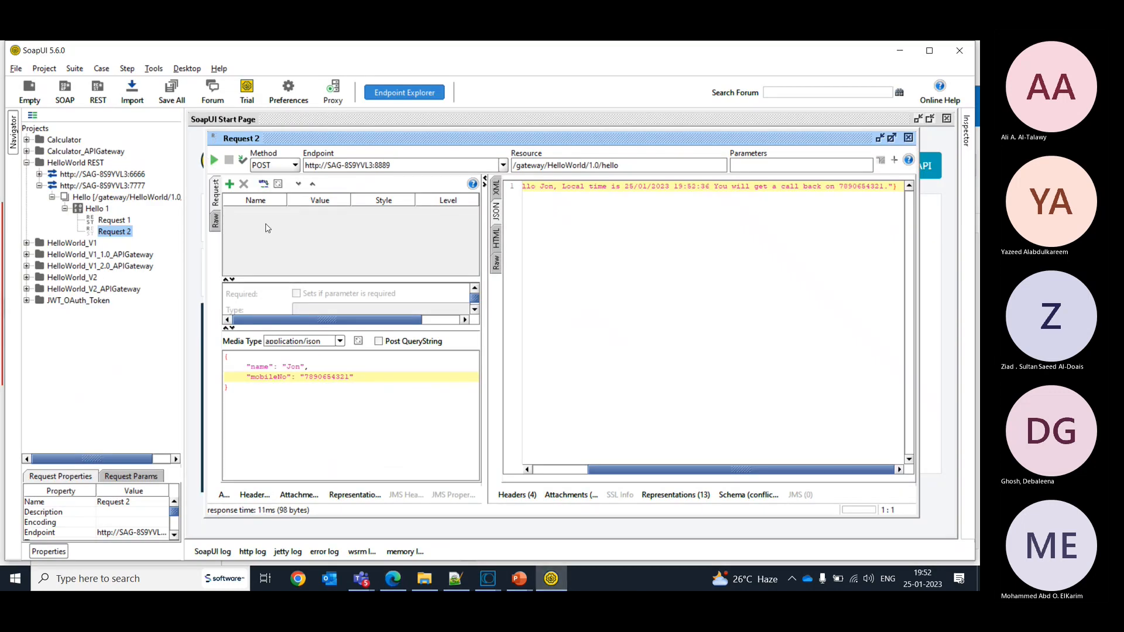
click(393, 579)
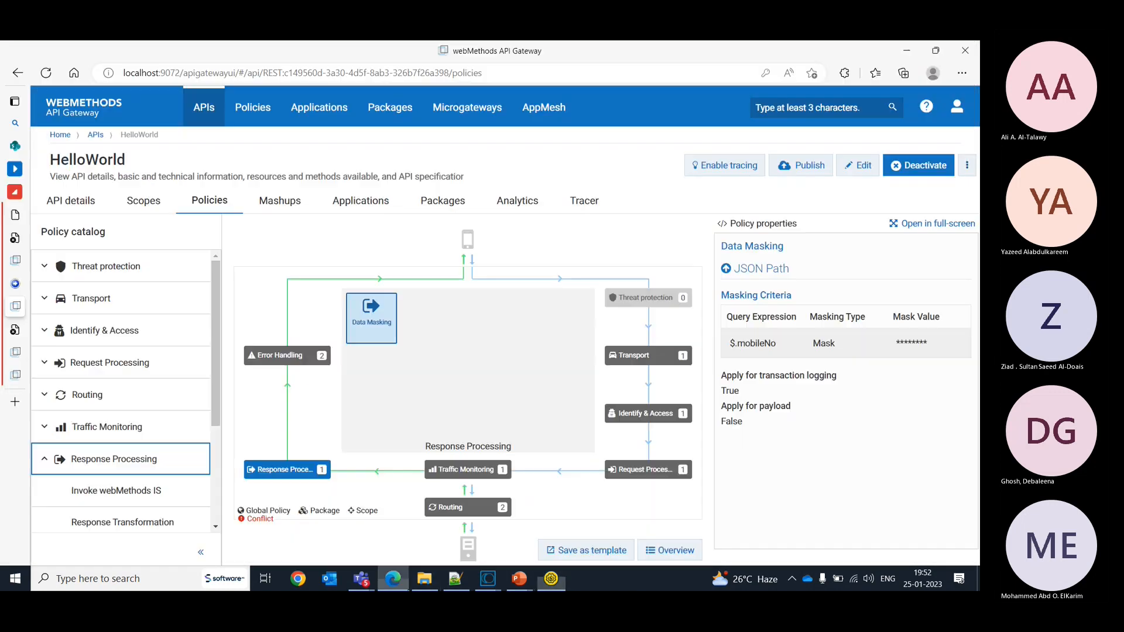
- Open HelloWorld's analytics and refresh the default dashboard for the last 15 minutes to list its latest runtime events
click(529, 210)
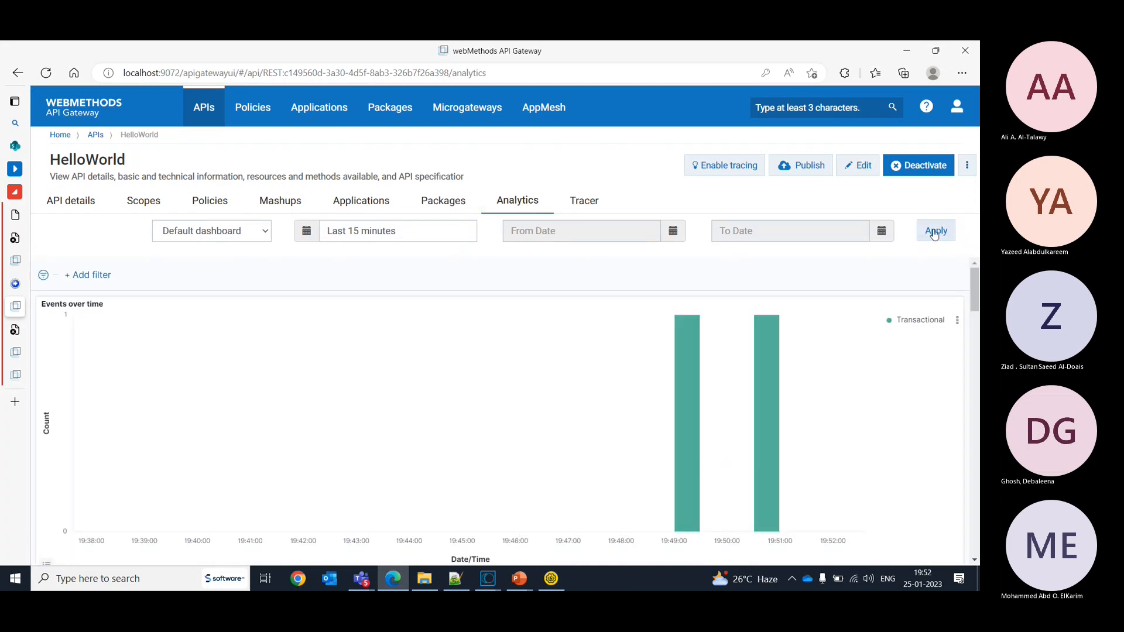
click(935, 232)
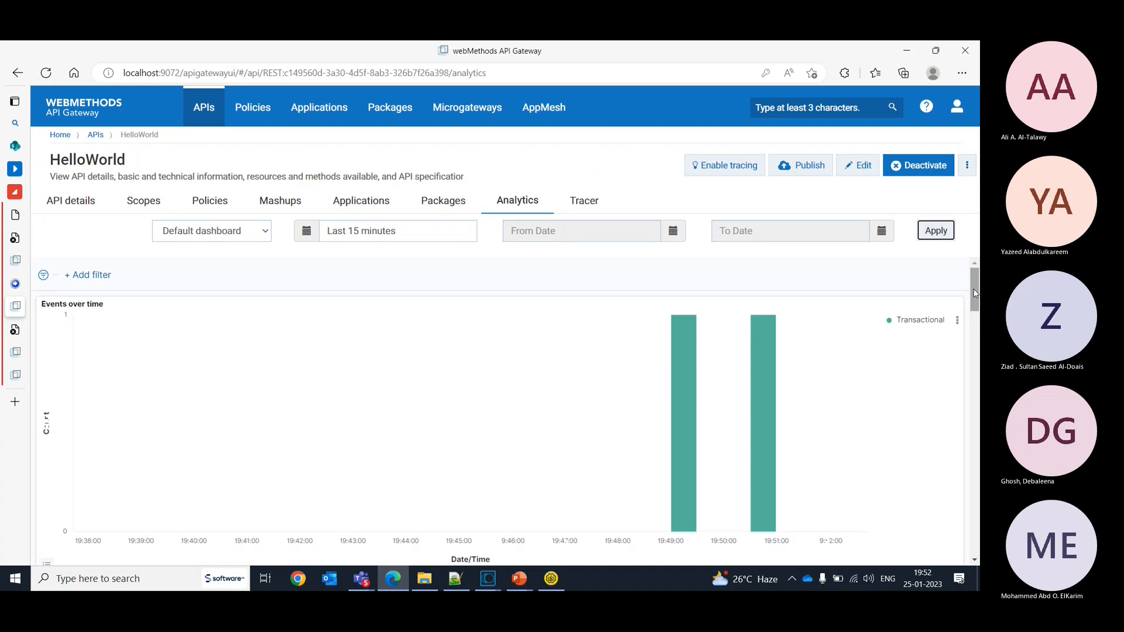
drag(975, 292, 975, 487)
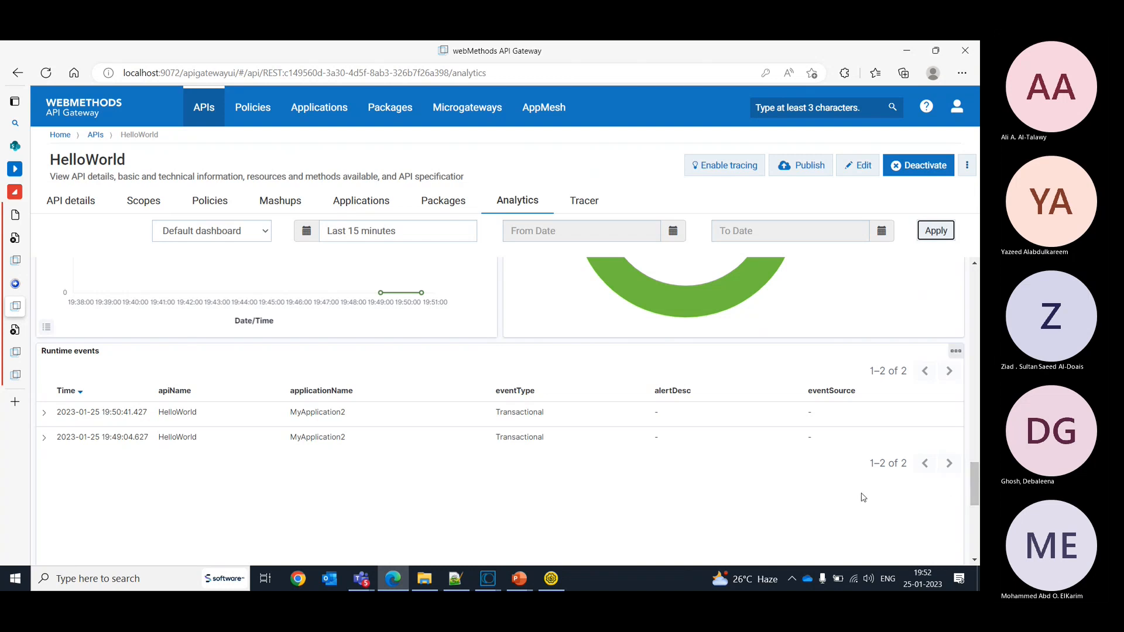
click(937, 230)
drag(977, 297, 980, 509)
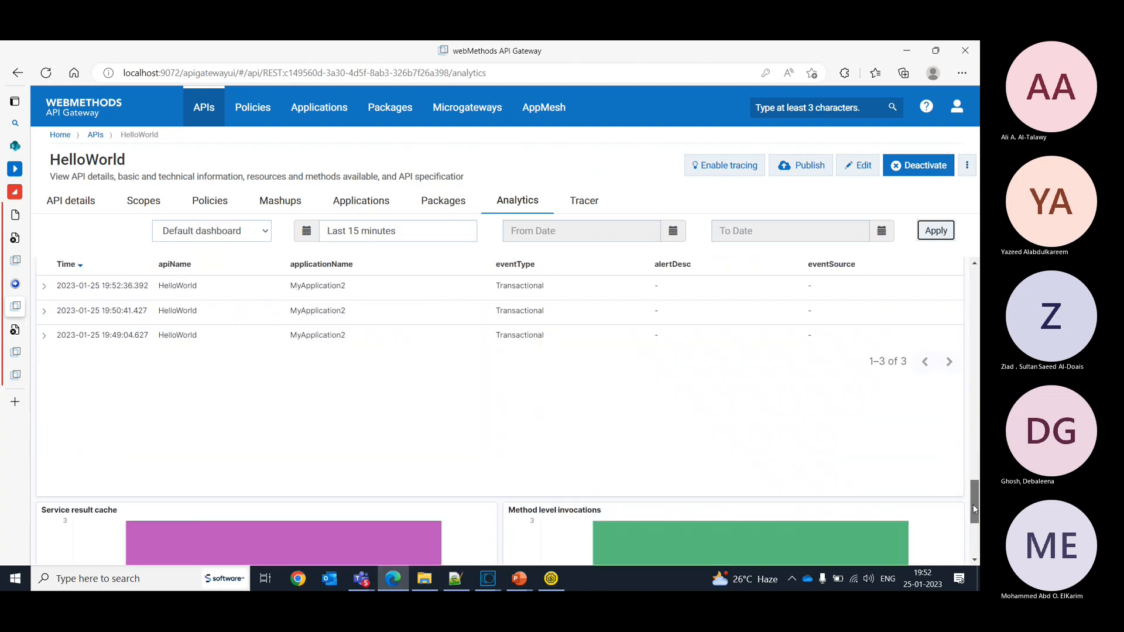
- Open the newest transactional event with its payload, review the request and response payload fields, and close the event details
click(46, 289)
click(917, 329)
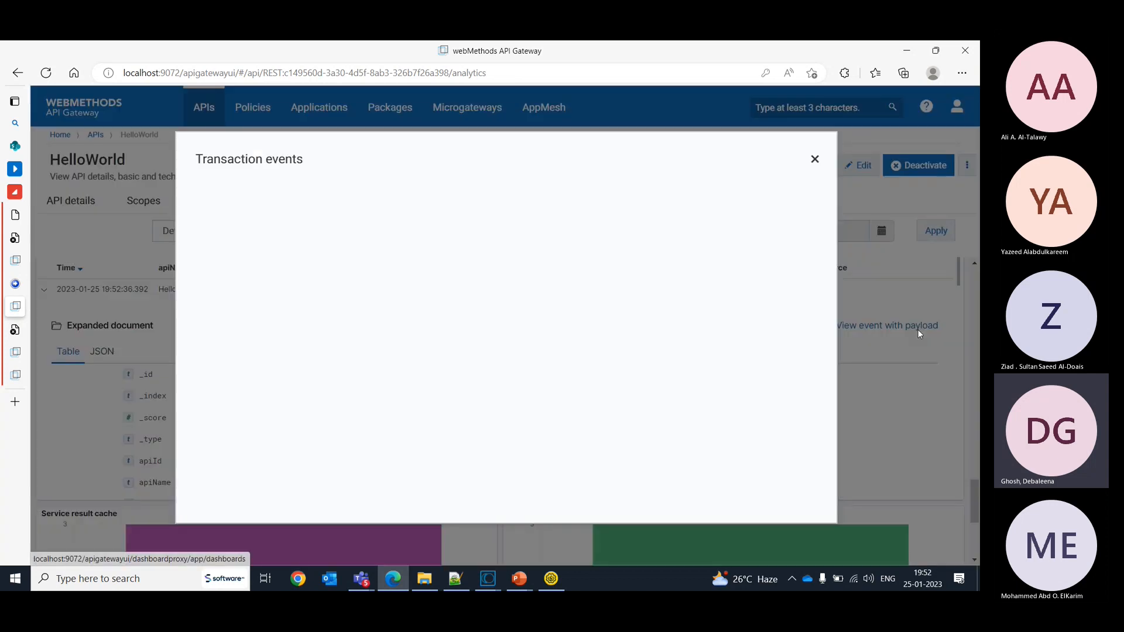
drag(833, 266, 837, 492)
click(481, 353)
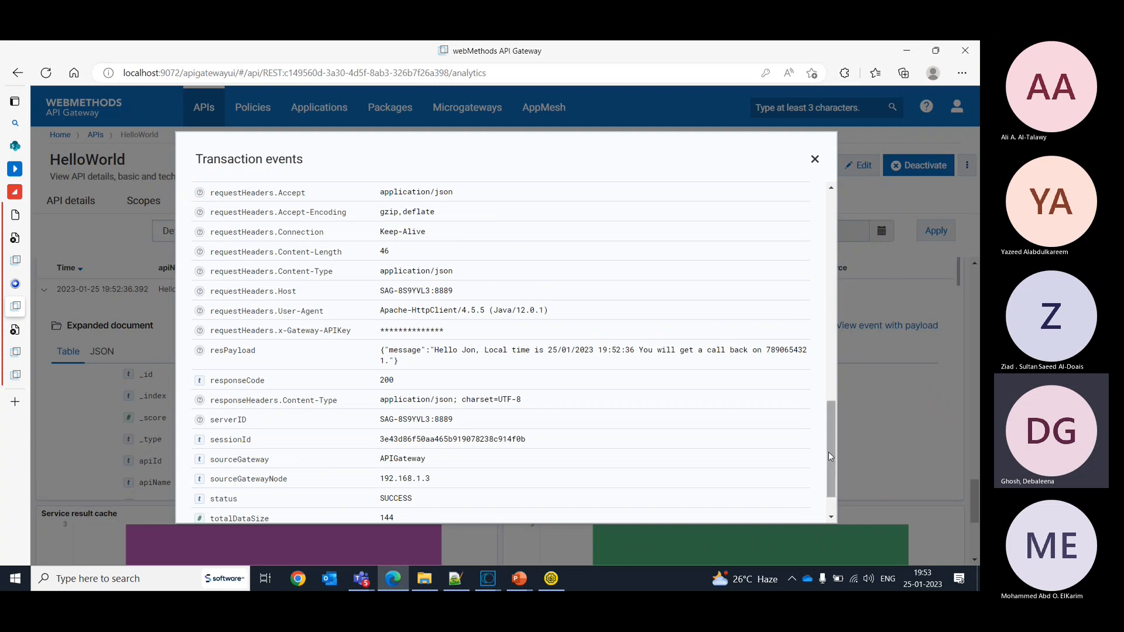
drag(828, 452, 838, 476)
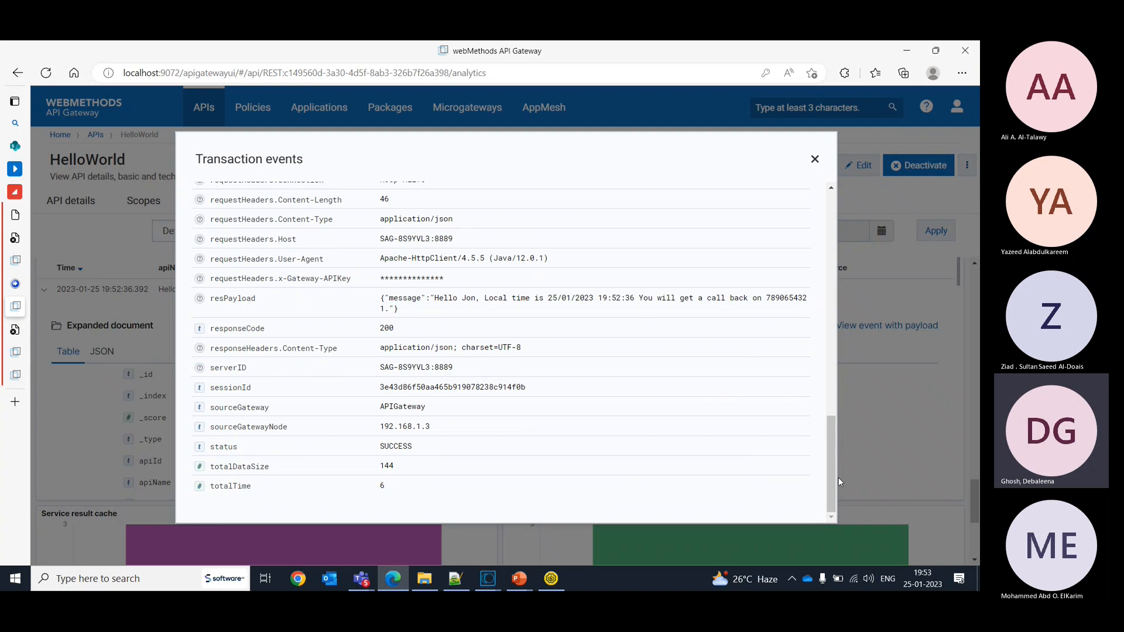
click(814, 158)
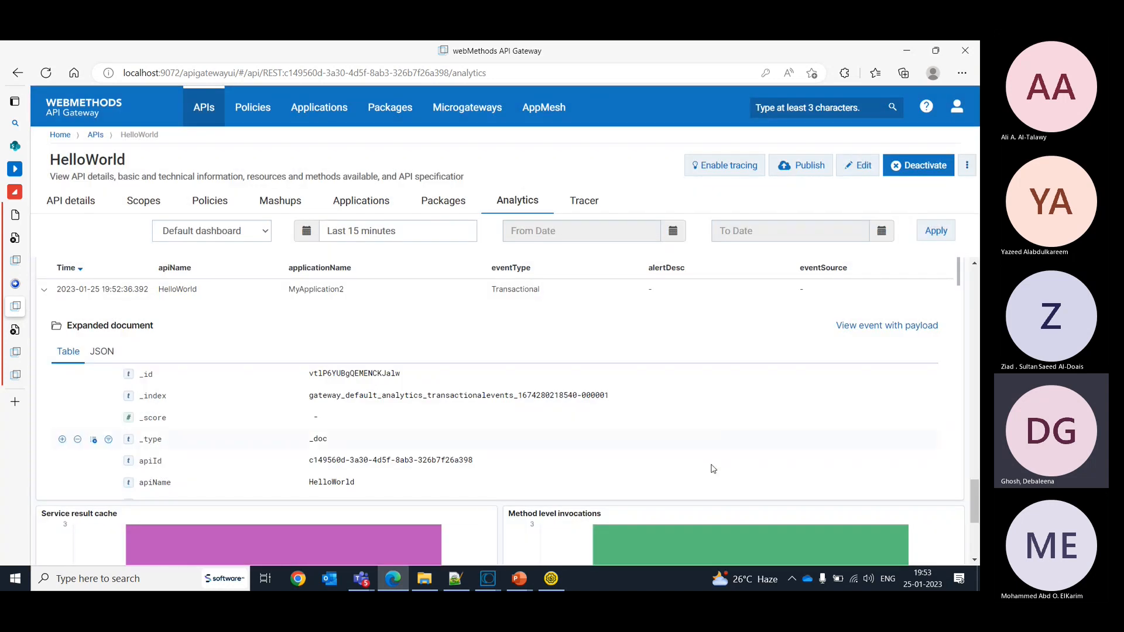
- In SoapUI, remove one digit from Request 2's mobileNo value, send the request, and switch back to API Gateway
click(551, 578)
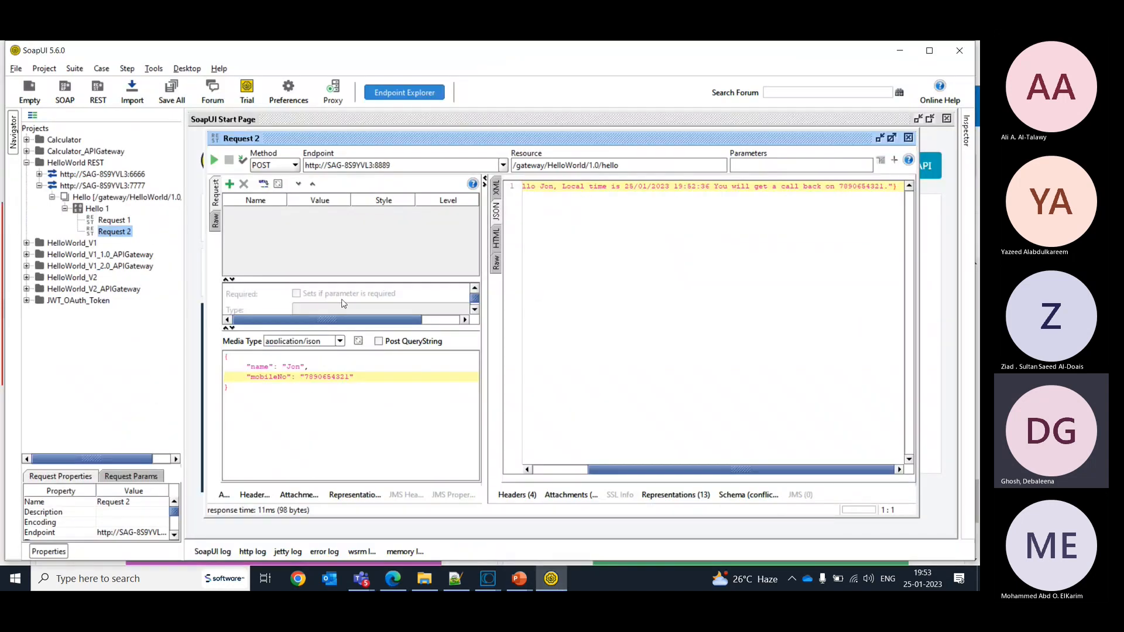
key(BackSpace)
click(216, 161)
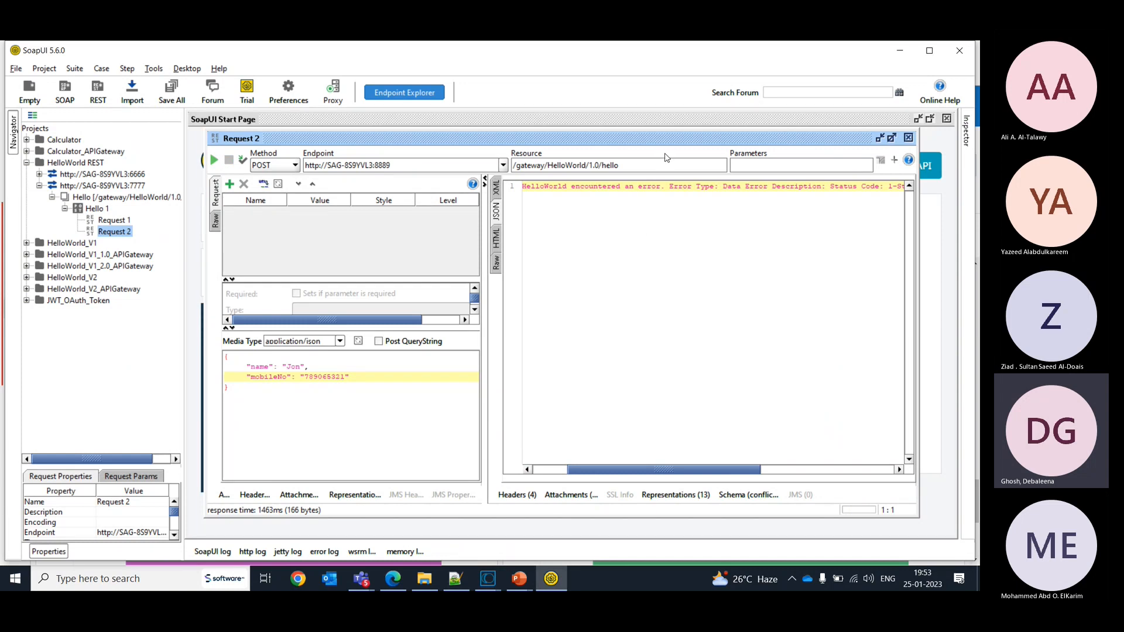
key(alt+Tab)
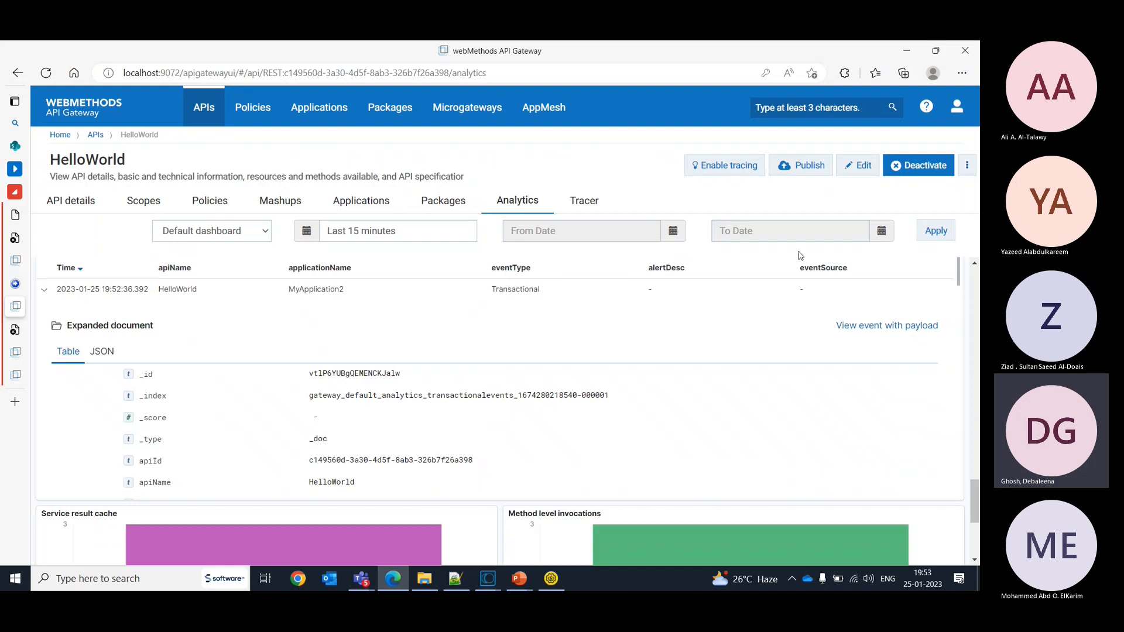
- Refresh the HelloWorld analytics, open the newest error event with its payload, look over its details, and close them
click(938, 233)
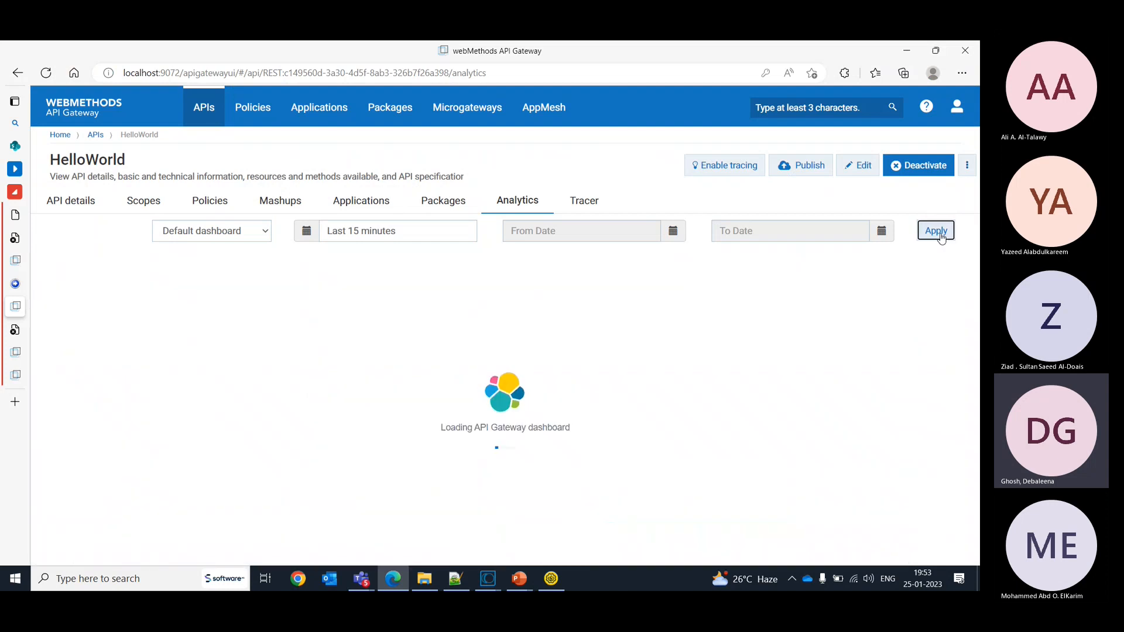
drag(972, 301, 979, 495)
click(44, 474)
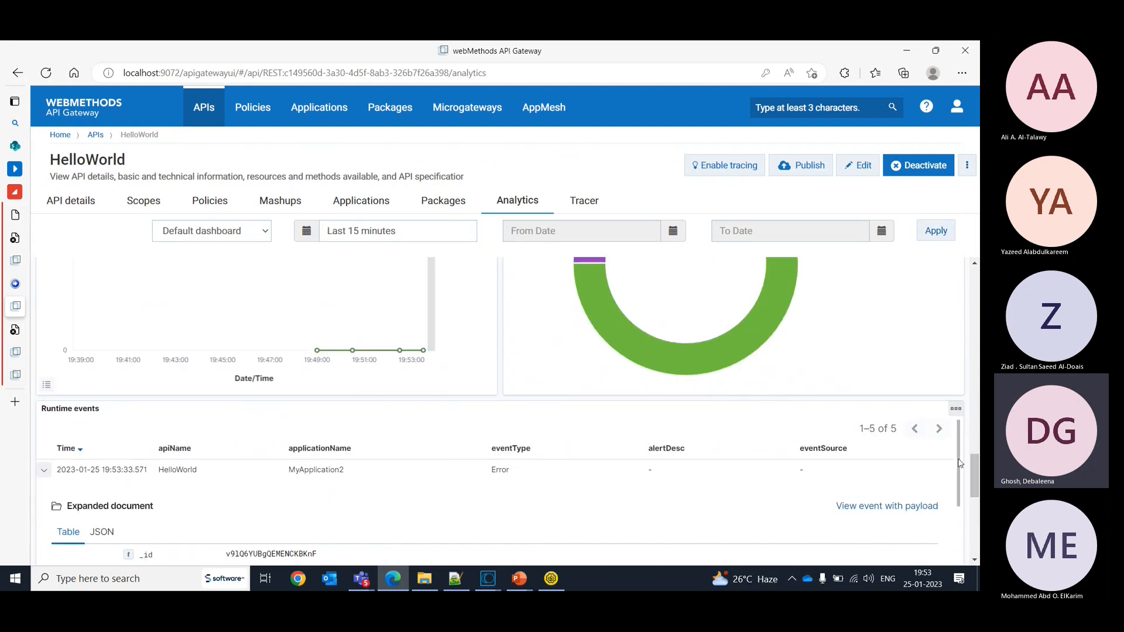
scroll(960, 464, down, 1)
click(908, 448)
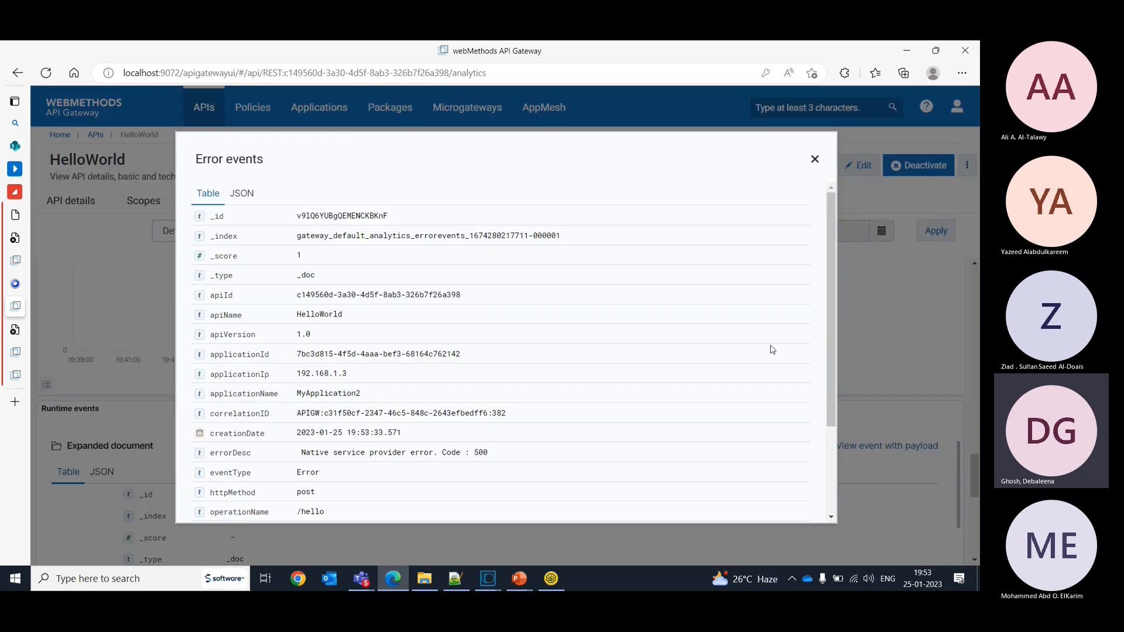
drag(832, 289, 813, 261)
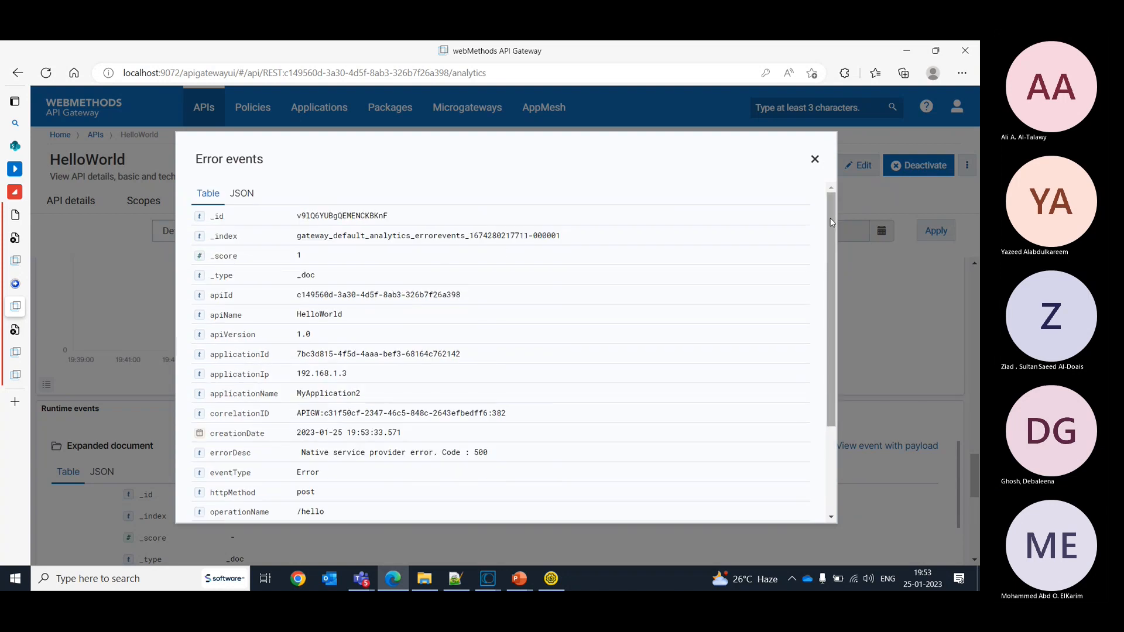
click(815, 159)
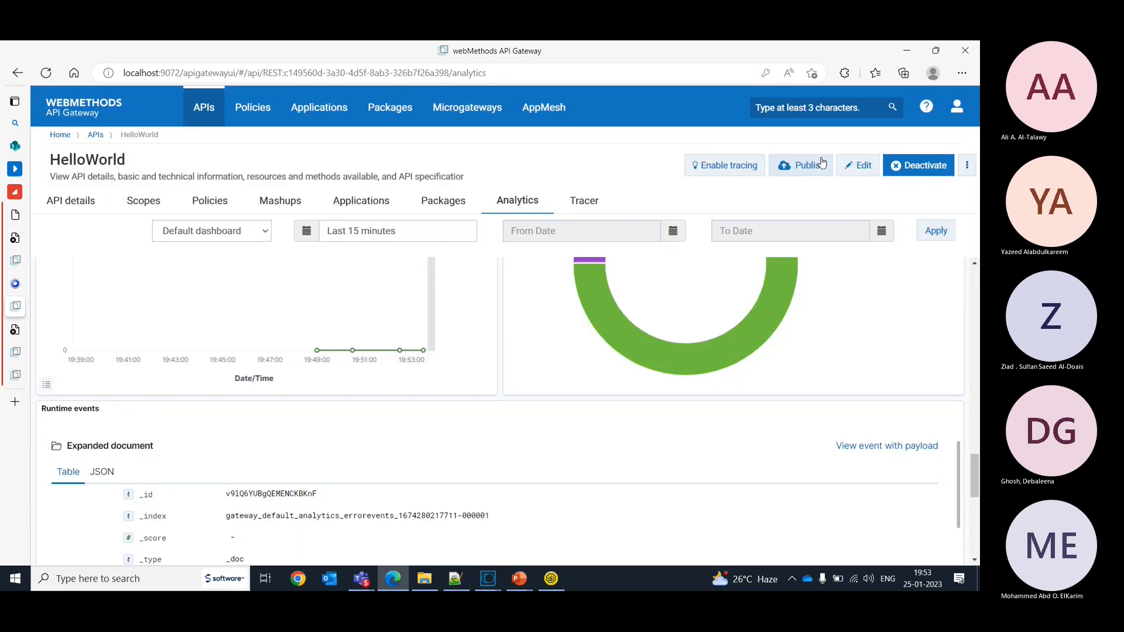
- Reopen the error event with its payload to review all its fields, and look at the dashboard's invocation success and failure figures
click(876, 446)
drag(834, 298, 832, 274)
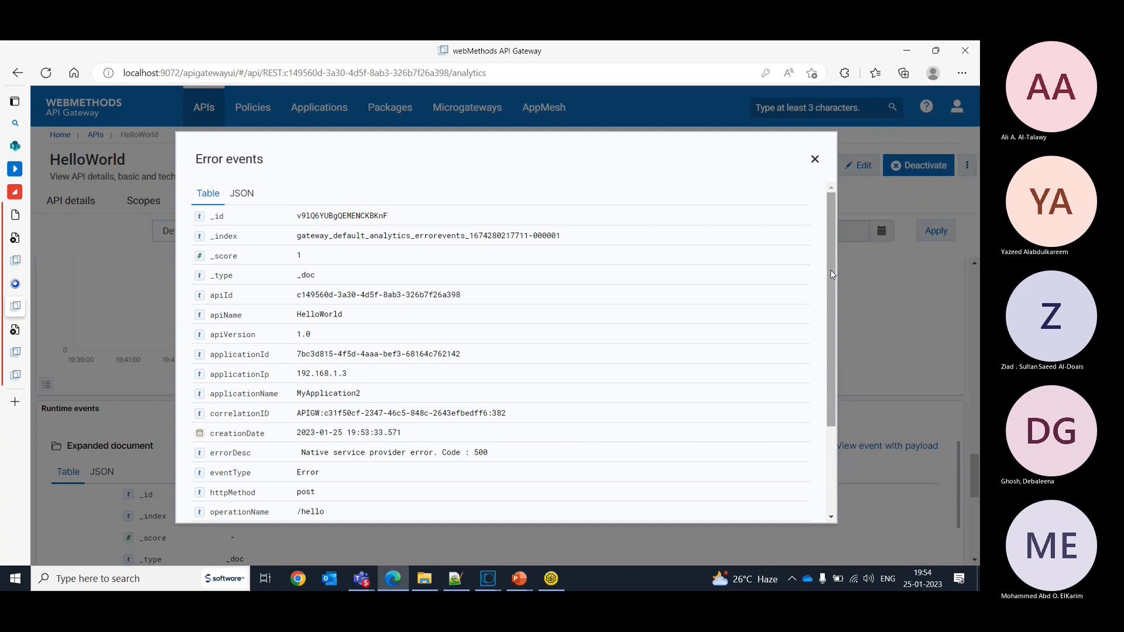
drag(832, 274, 836, 376)
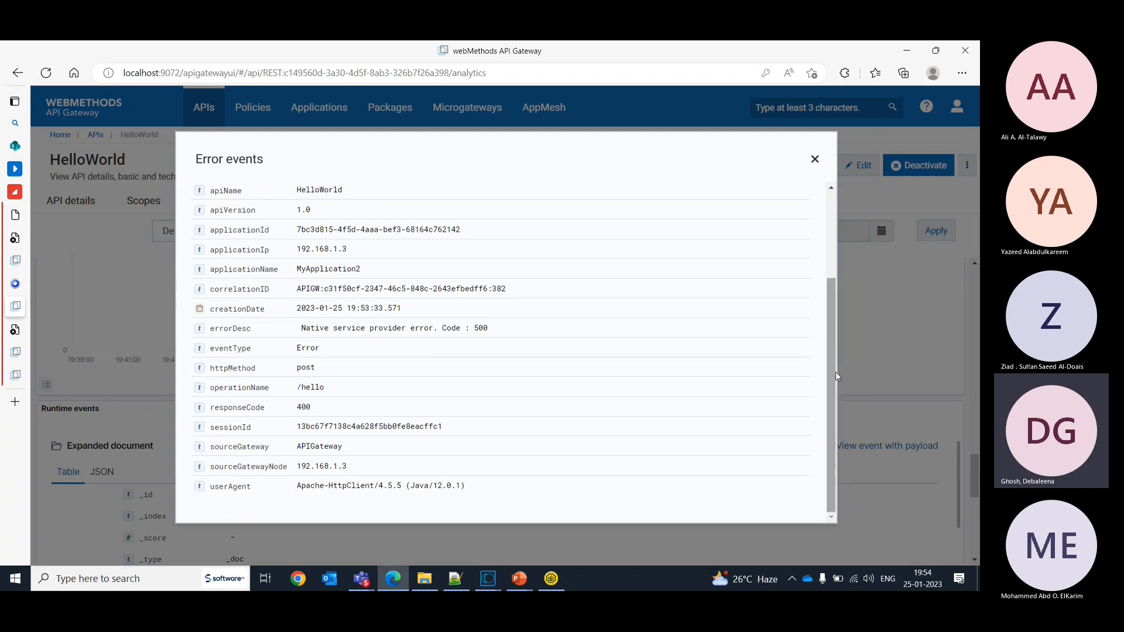
click(905, 333)
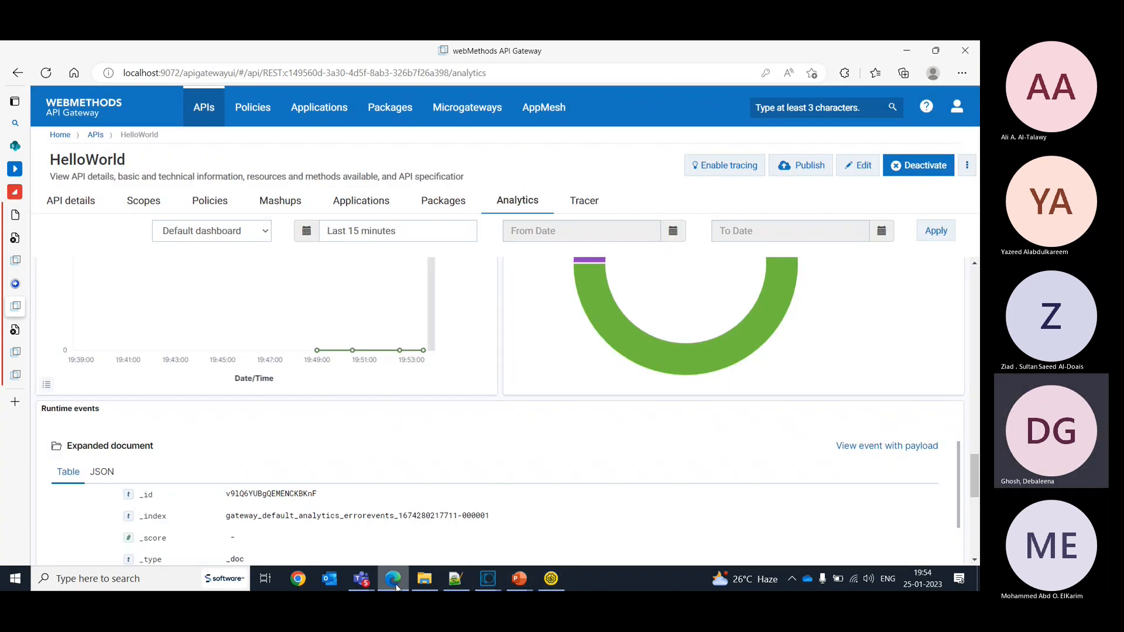
mouse_move(393, 583)
drag(977, 471, 967, 338)
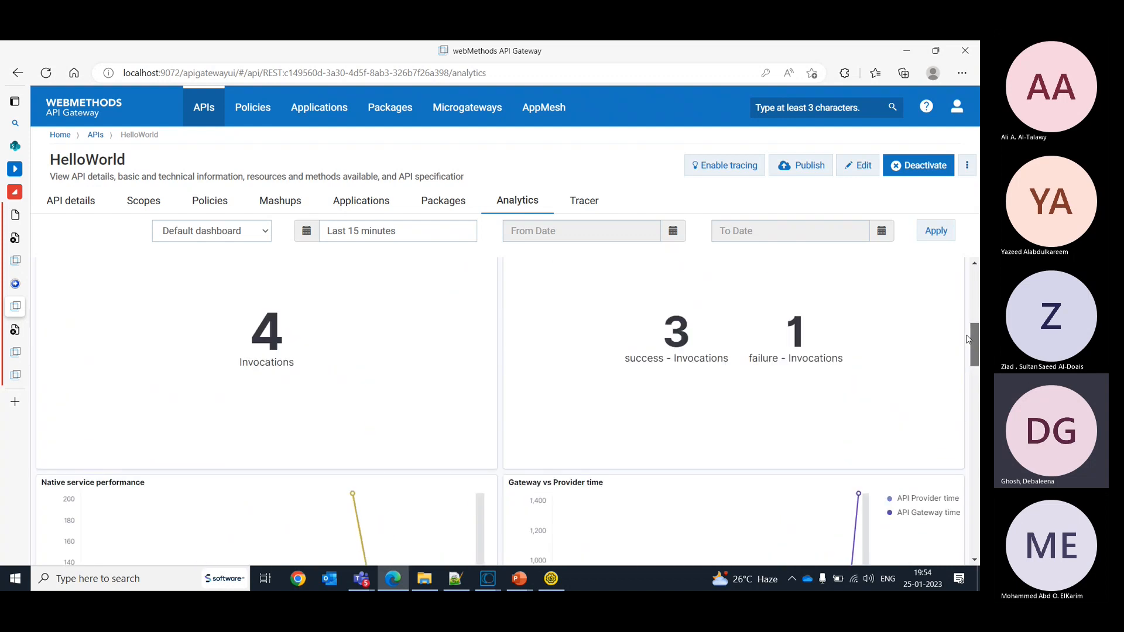
- Switch to the Software AG Designer launcher and launch Designer with the workspace1011 workspace
click(489, 580)
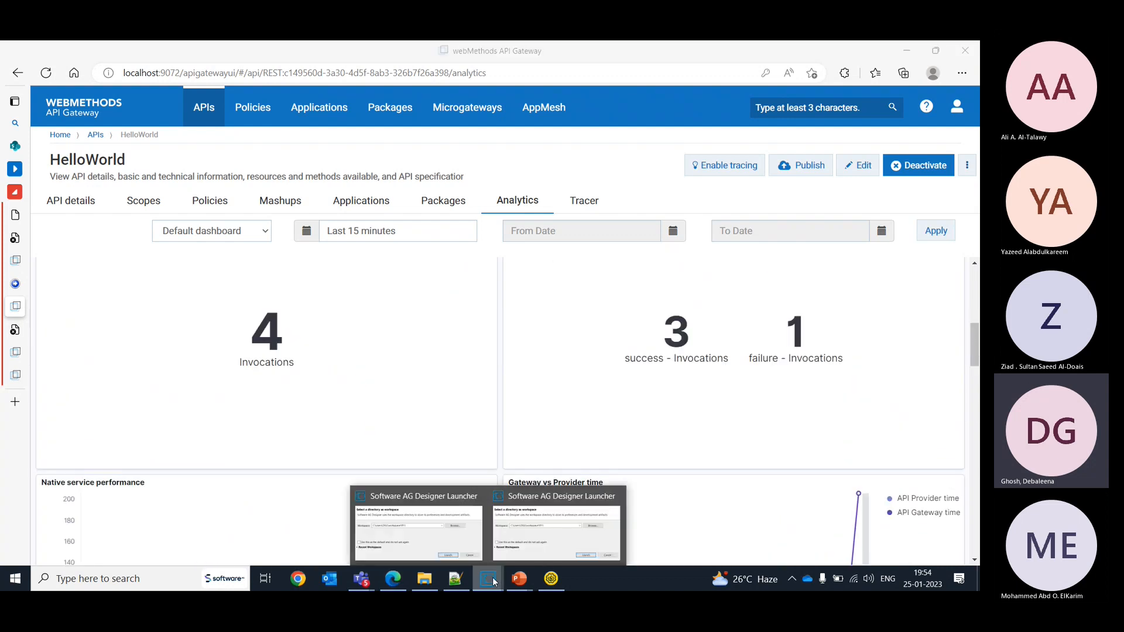
click(557, 524)
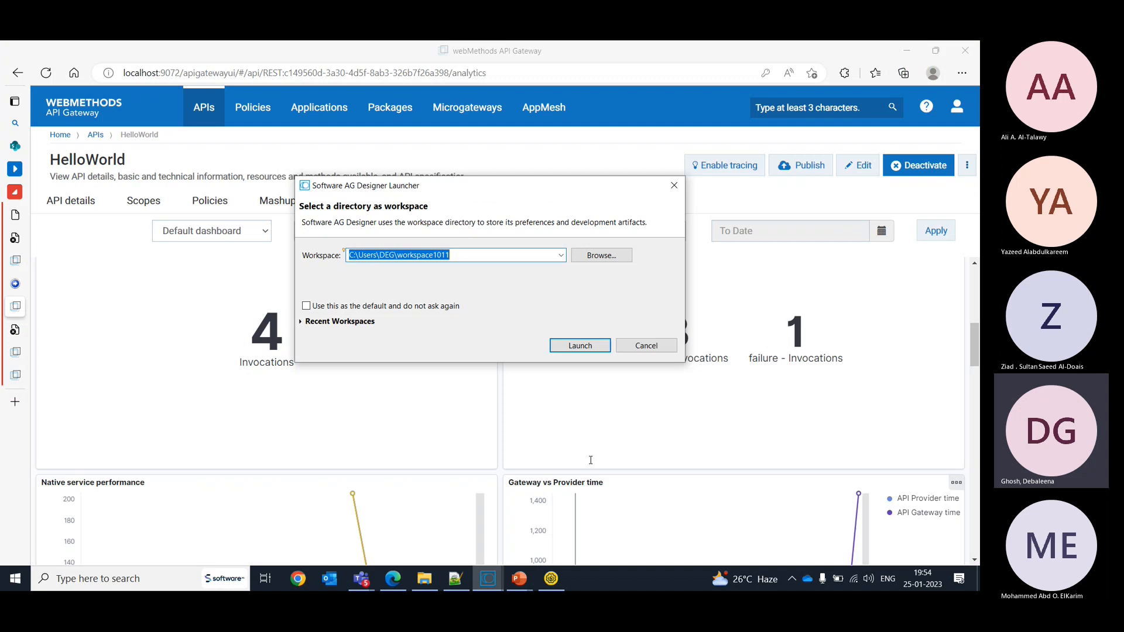
click(567, 346)
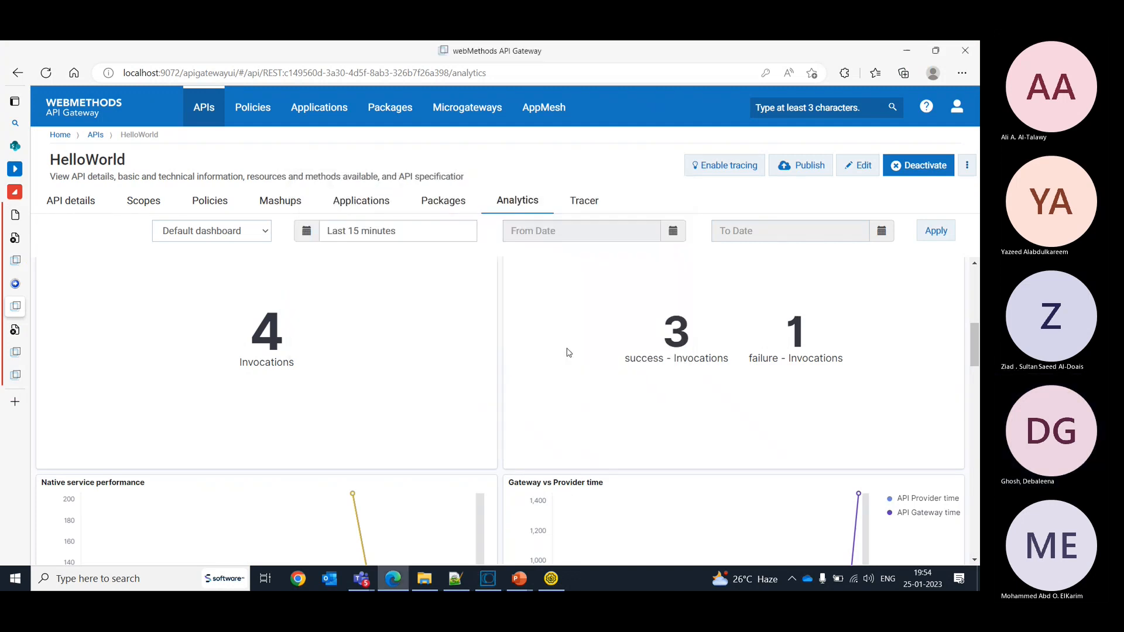
- Switch to SoapUI and examine Request 2's full error message and its response headers
click(553, 578)
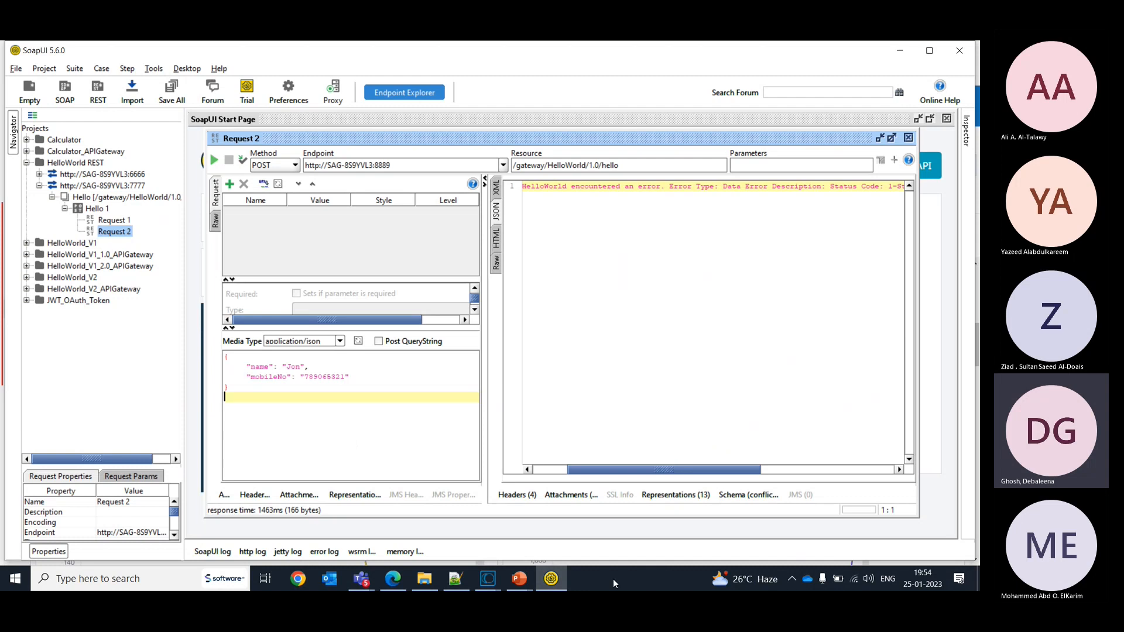
mouse_move(560, 578)
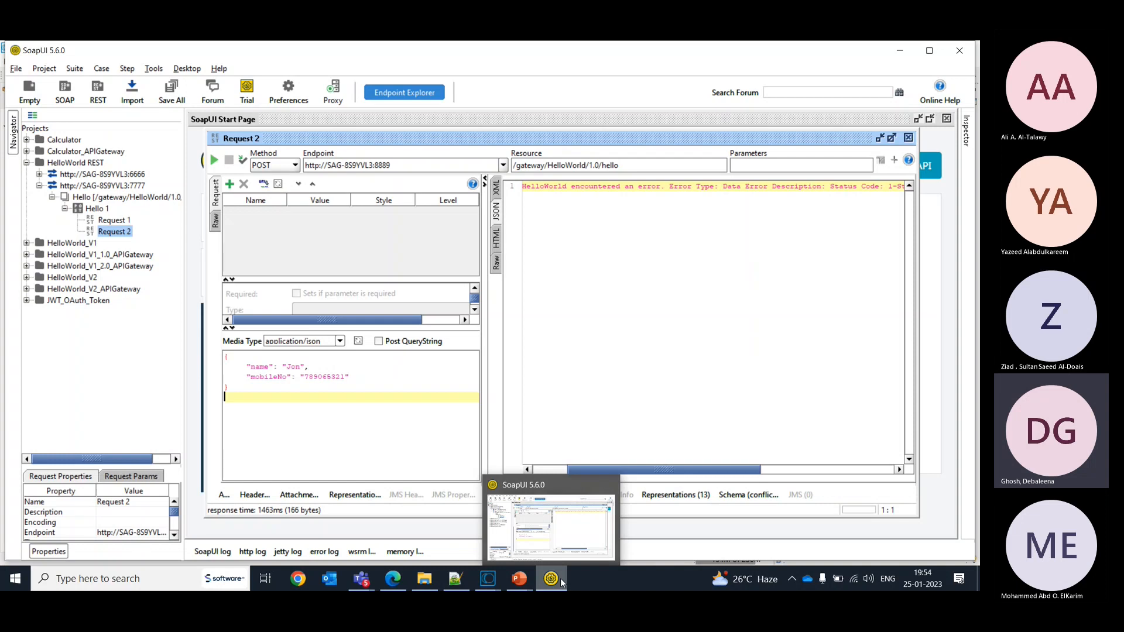
scroll(713, 407, right, 5)
click(518, 499)
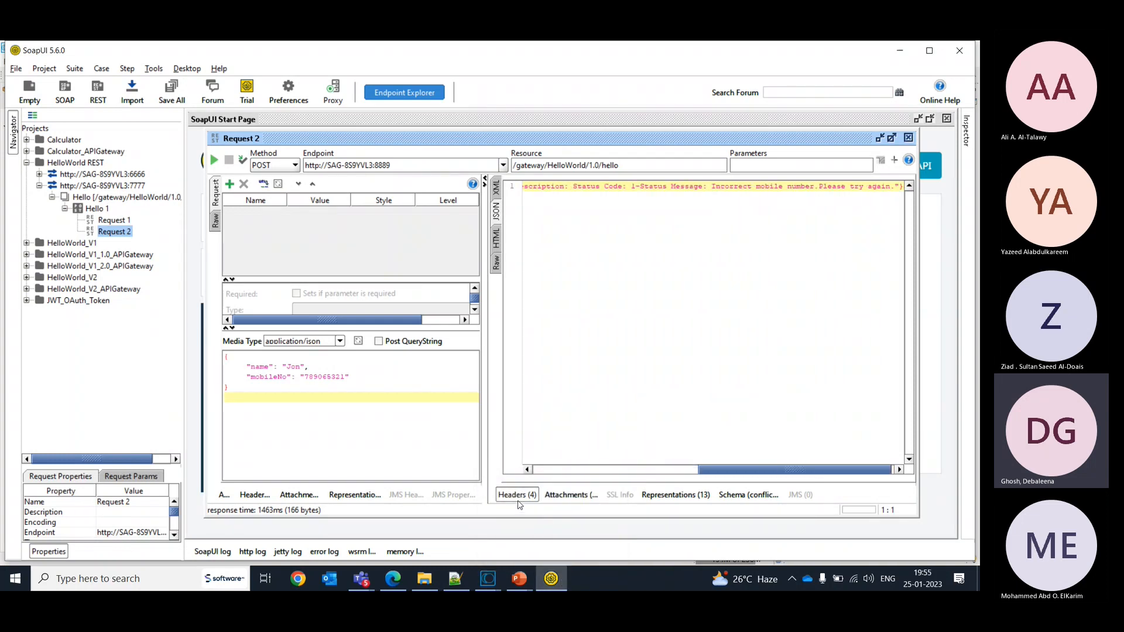
- Switch back to API Gateway and open the policies of the HelloWorld REST API version 1.0
click(392, 578)
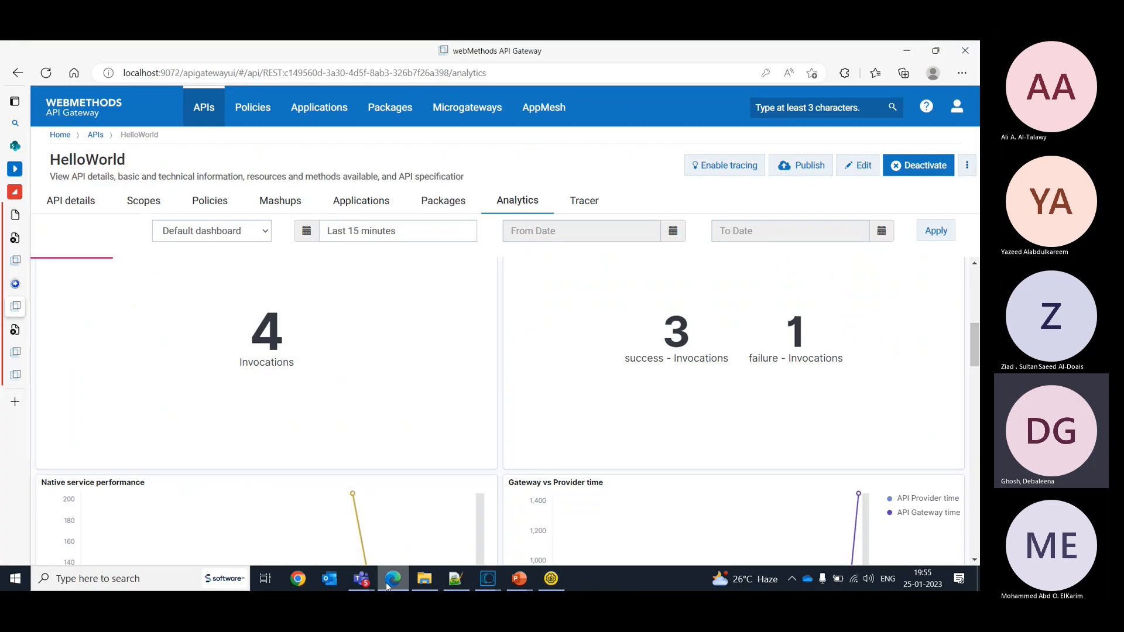
click(241, 119)
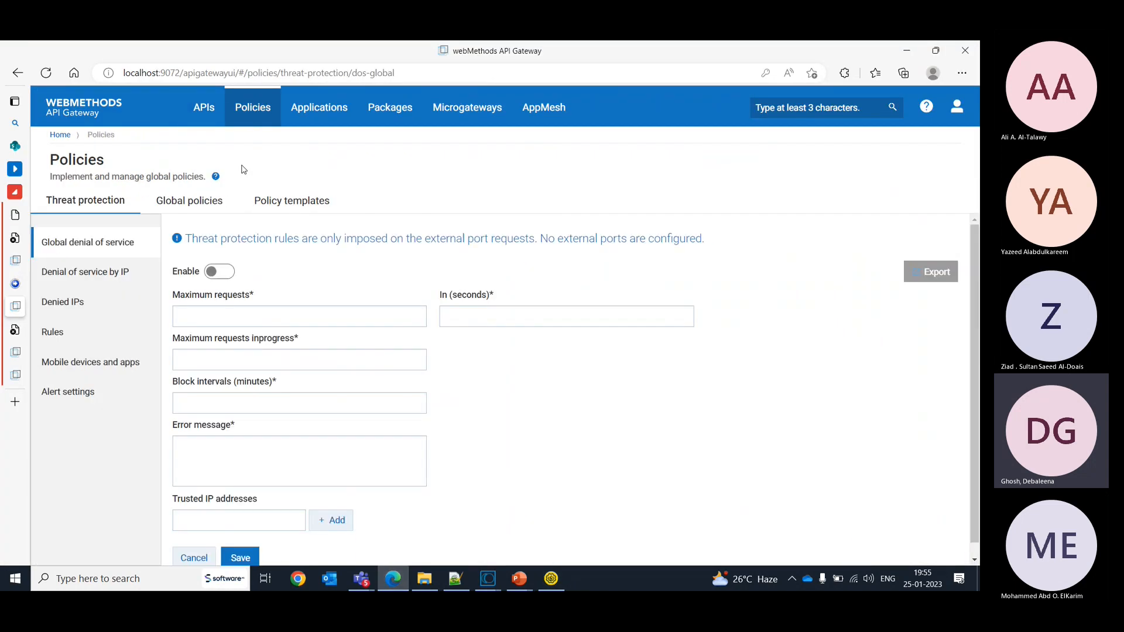
click(202, 109)
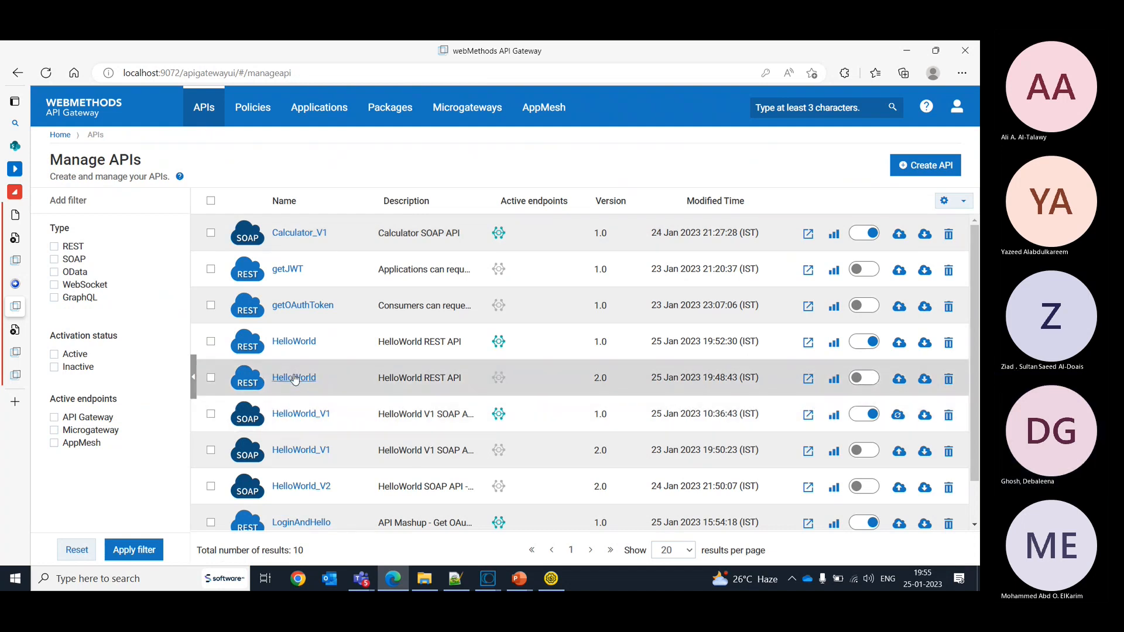
click(294, 342)
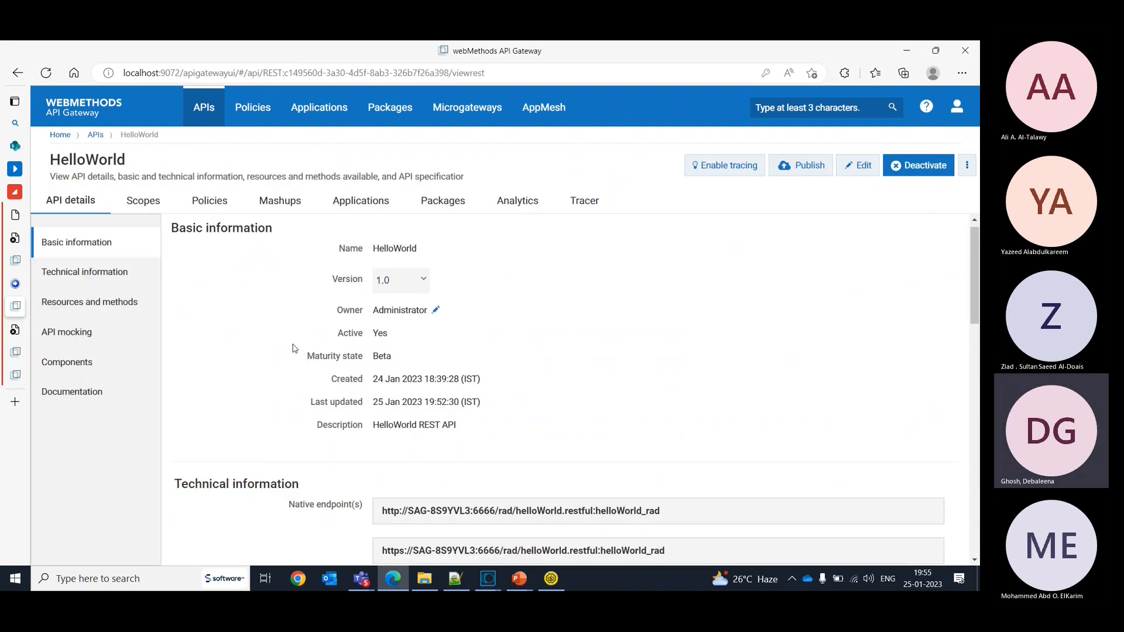
click(198, 197)
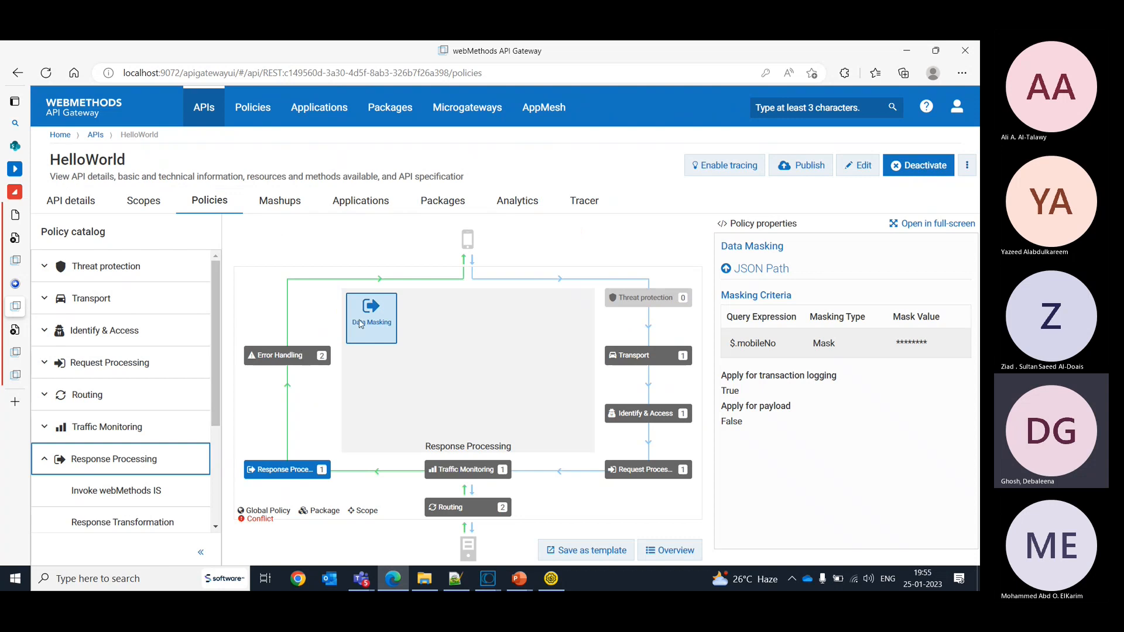
- Examine the Conditional Error Processing policy's condition, status transformation, and custom variables in HelloWorld's Error Handling stage
click(300, 359)
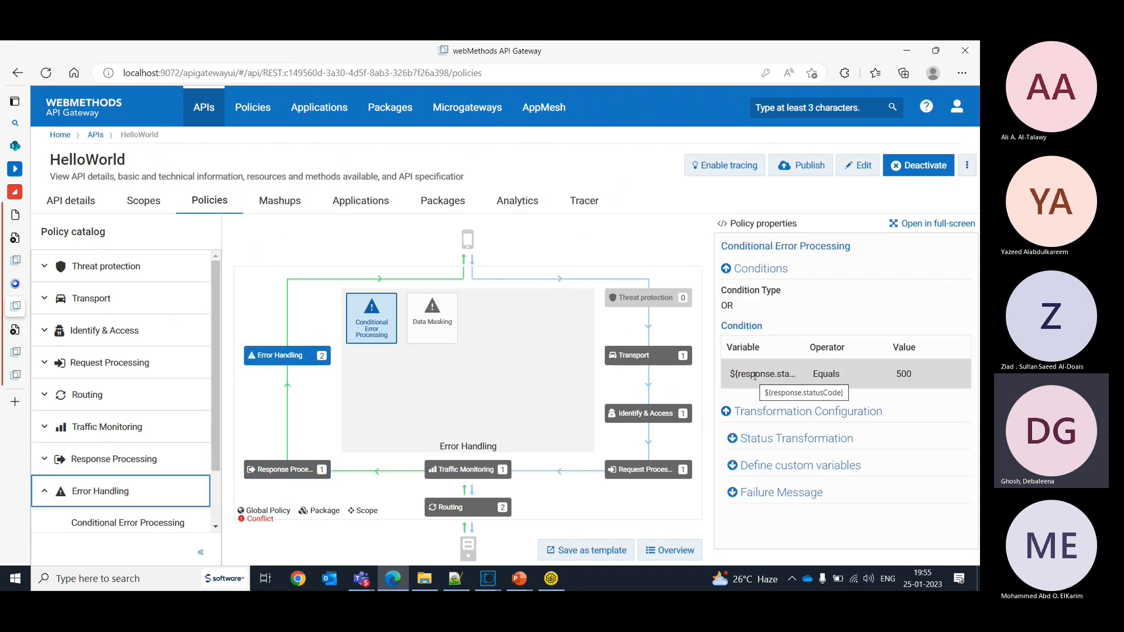
click(732, 440)
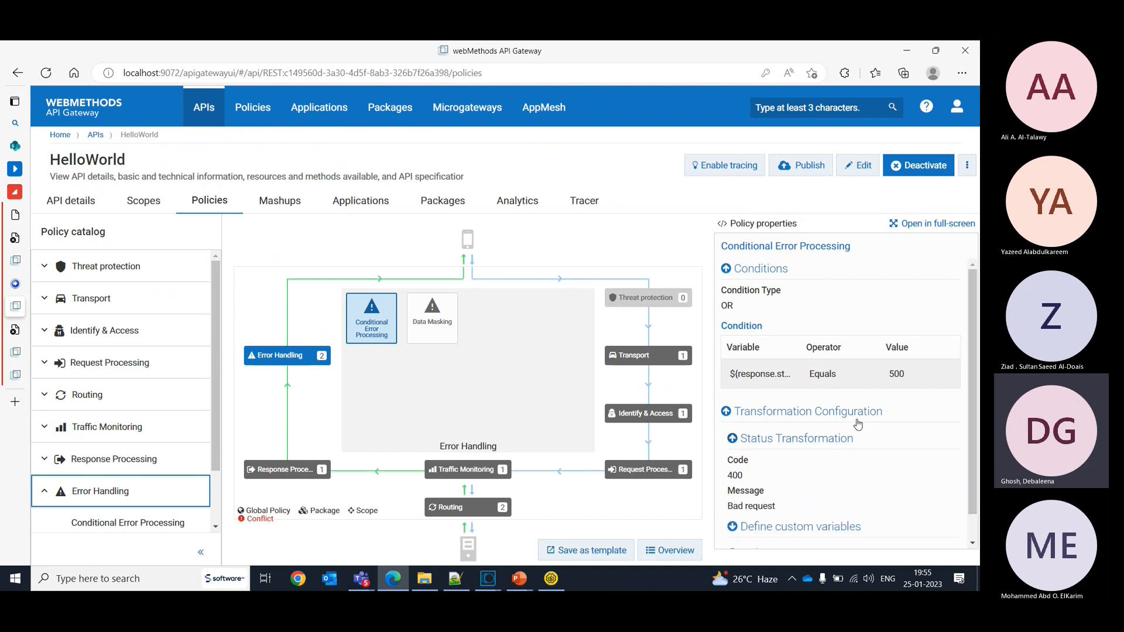
scroll(968, 407, down, 1)
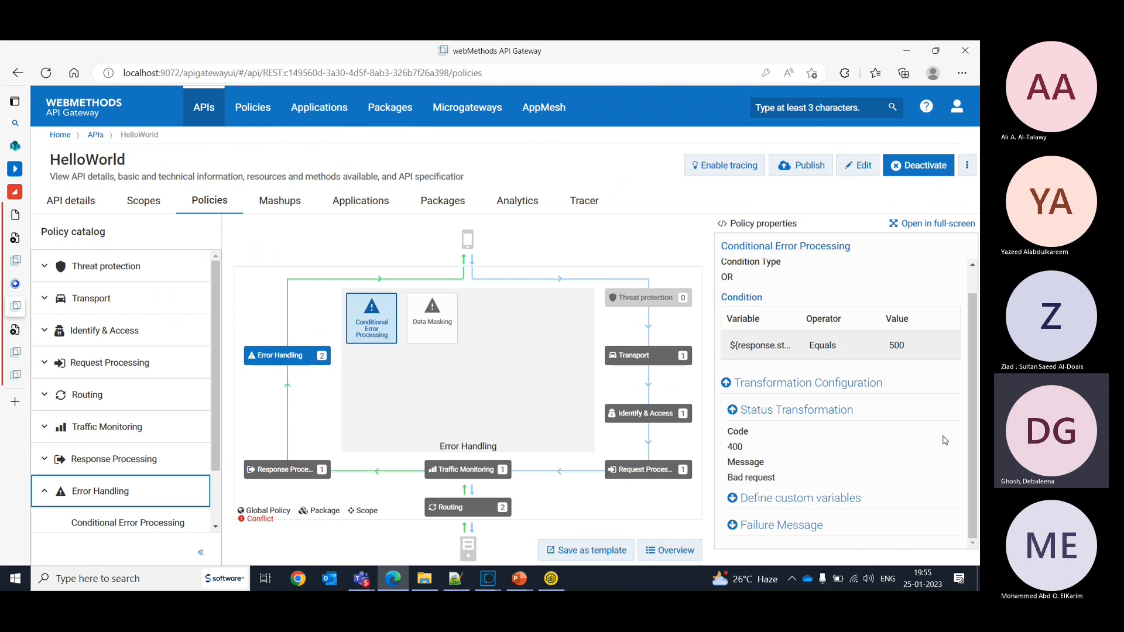
click(733, 499)
scroll(870, 467, down, 2)
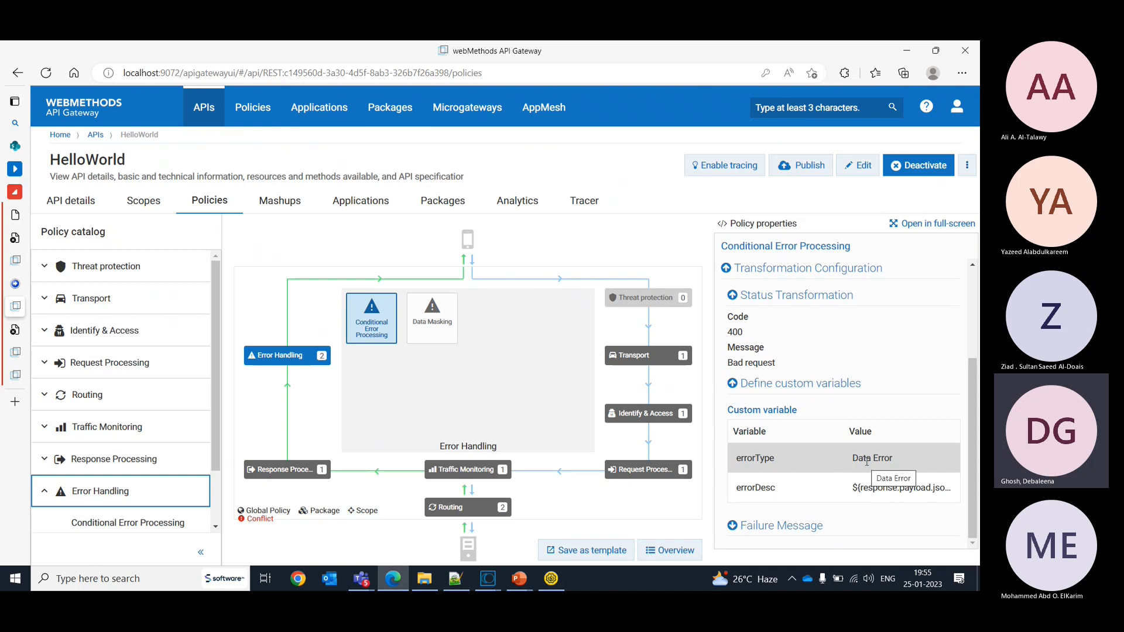
- Examine the errorDesc custom variable and the Failure Message settings of the Conditional Error Processing policy
double_click(757, 492)
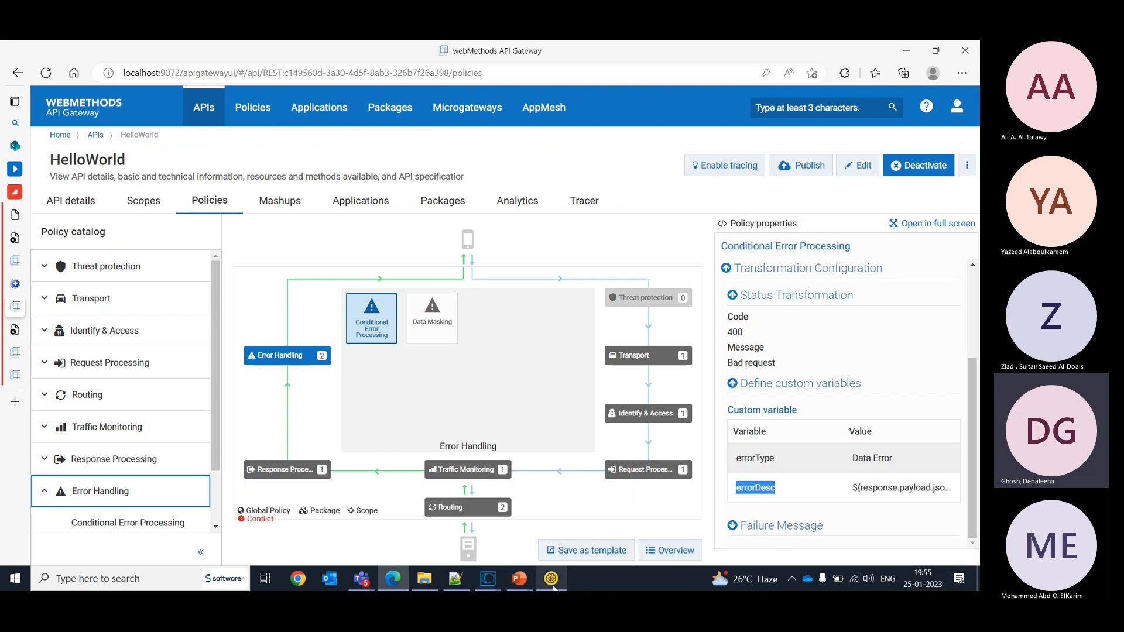
mouse_move(516, 584)
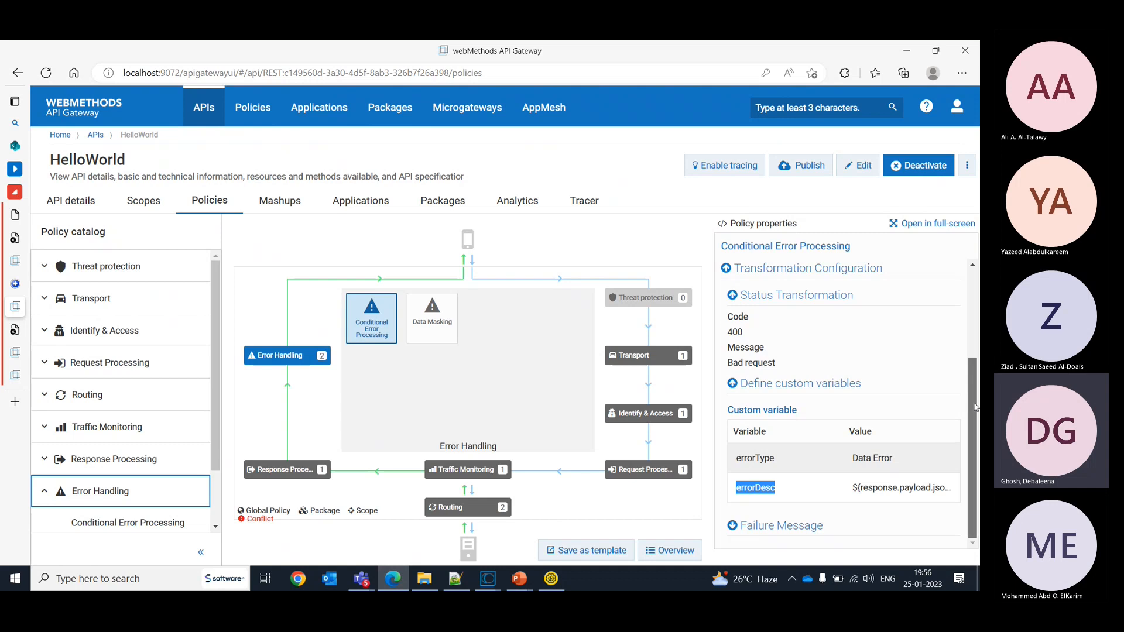
click(732, 528)
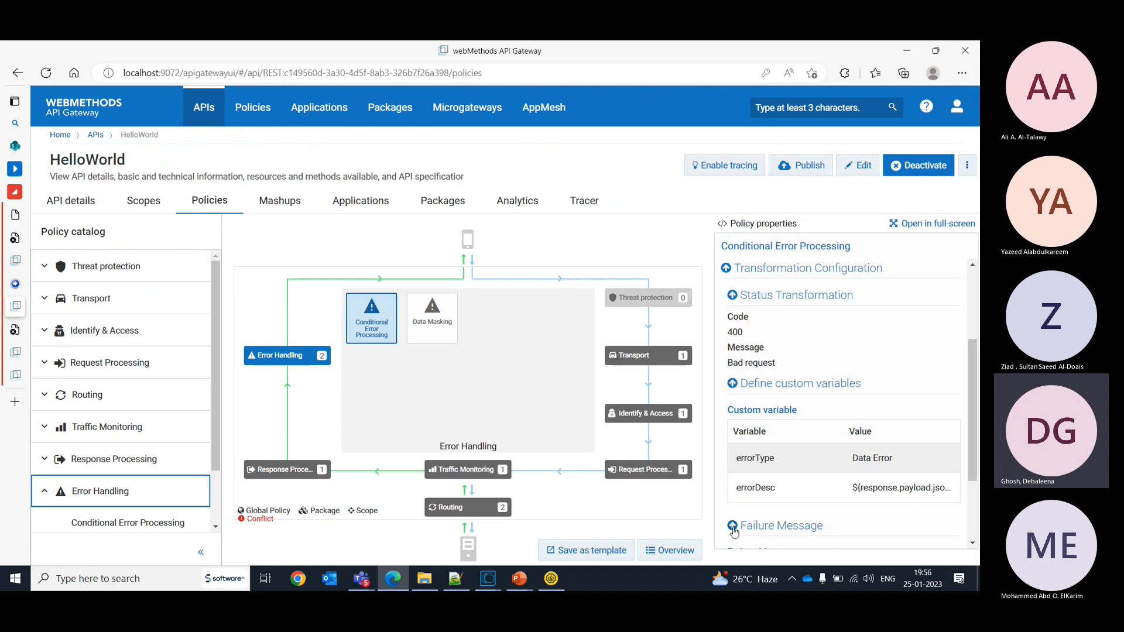
drag(977, 404, 975, 486)
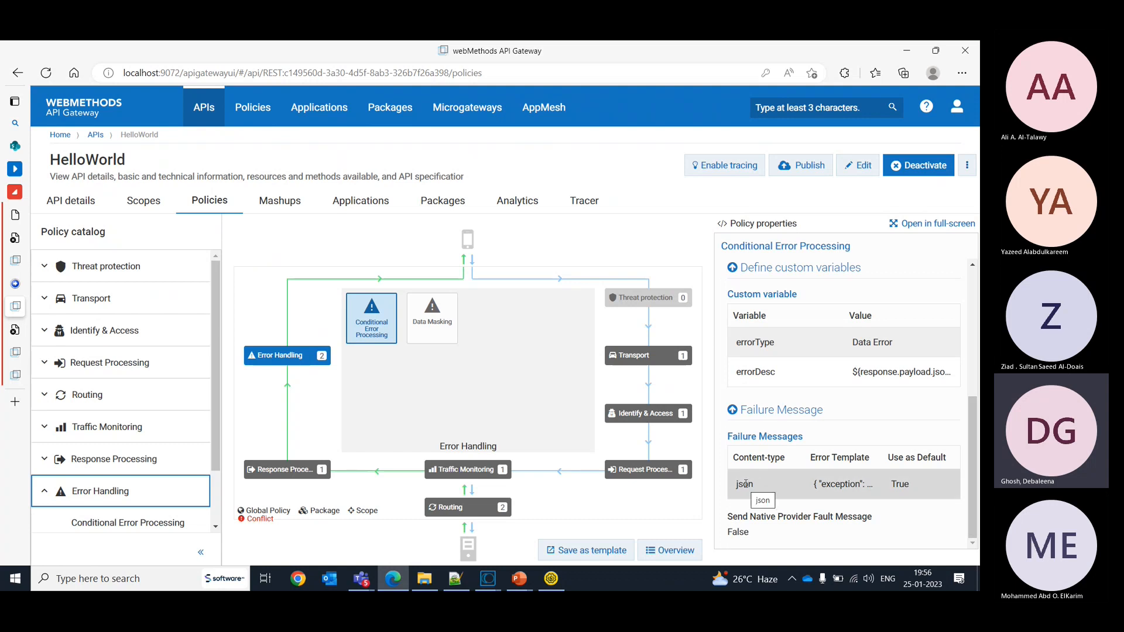
- Edit the active HelloWorld API, inspect the enlarged JSON error template of the policy's failure message, and save the API
click(865, 174)
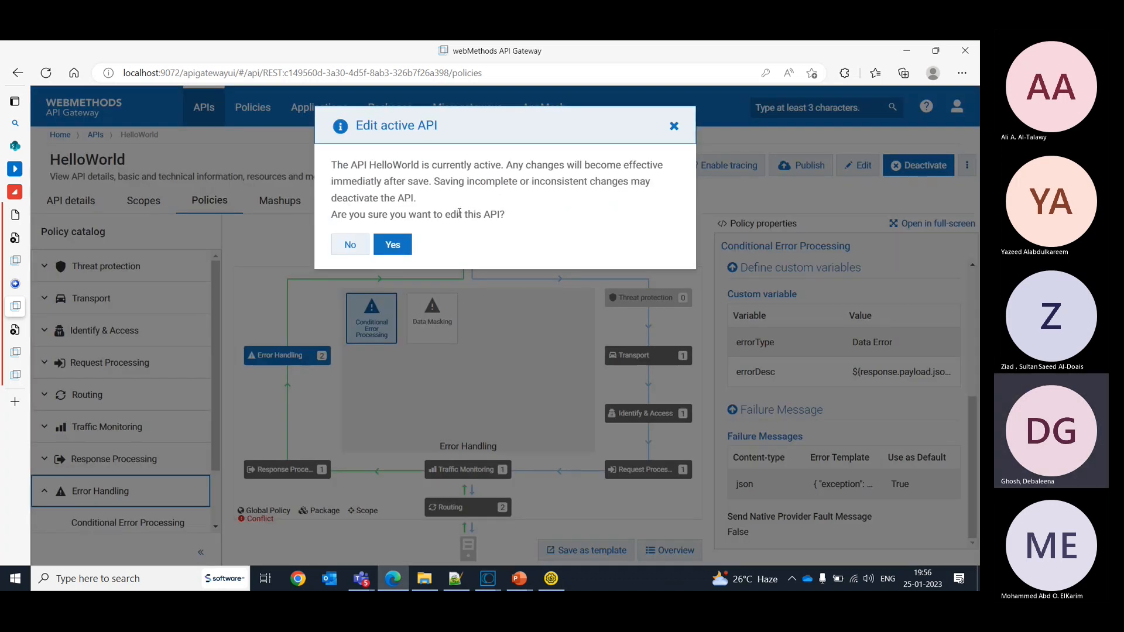
click(410, 245)
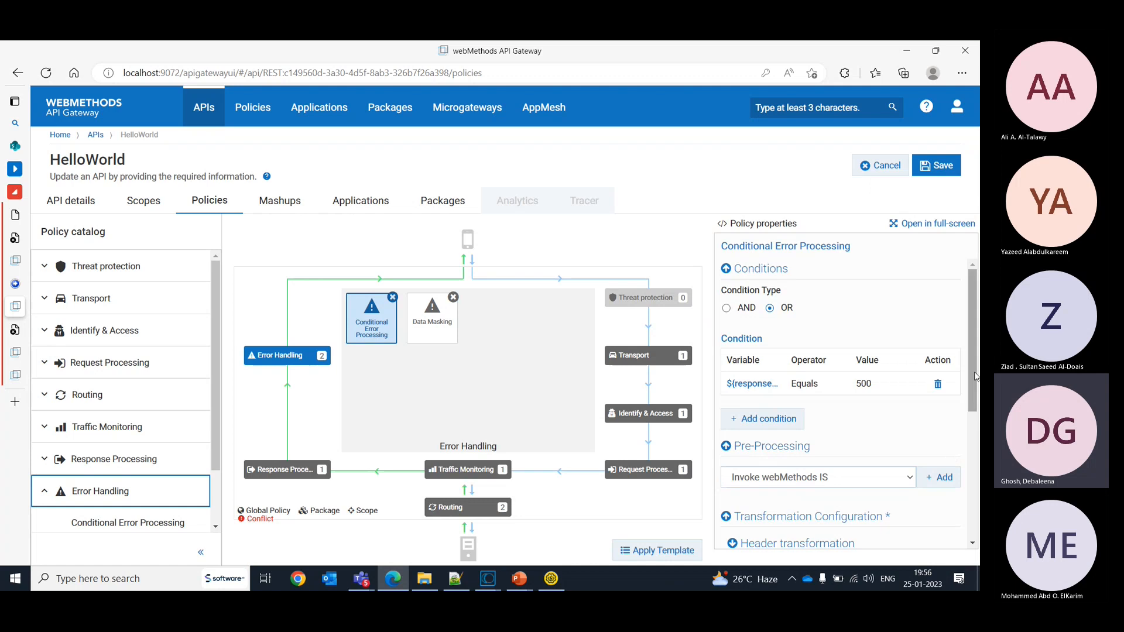
scroll(975, 451, down, 1)
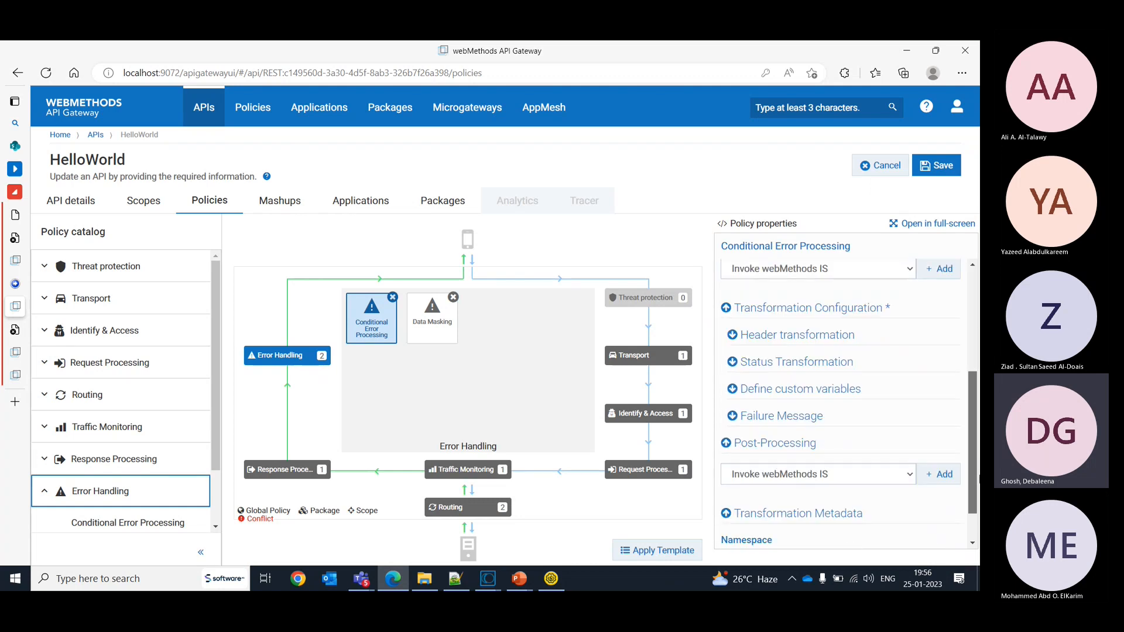
click(732, 416)
scroll(810, 357, down, 3)
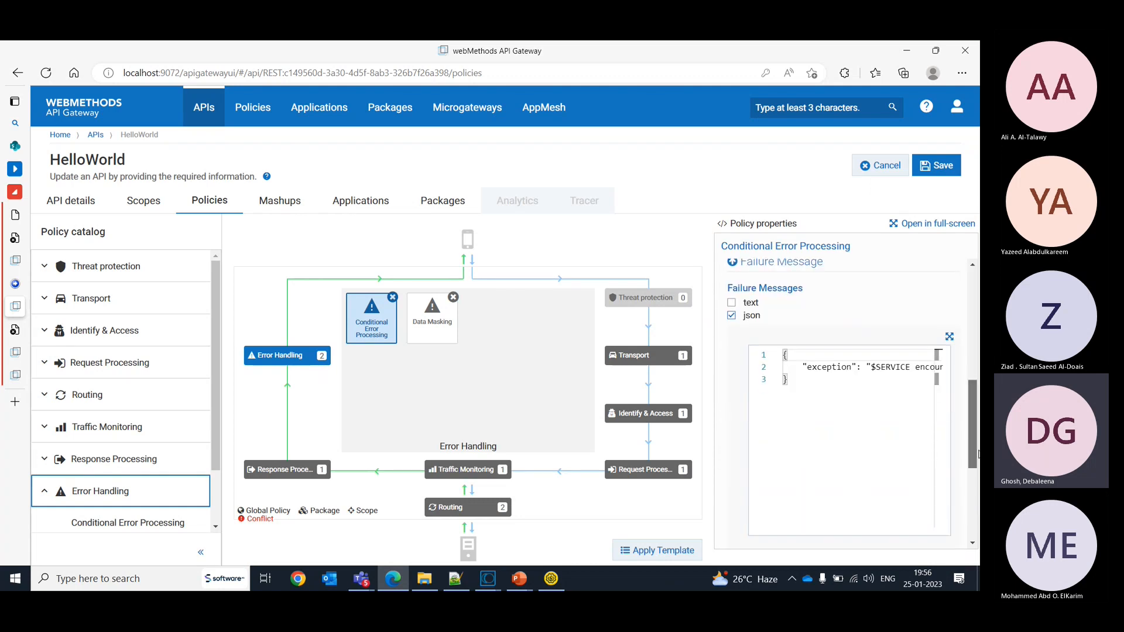
click(949, 340)
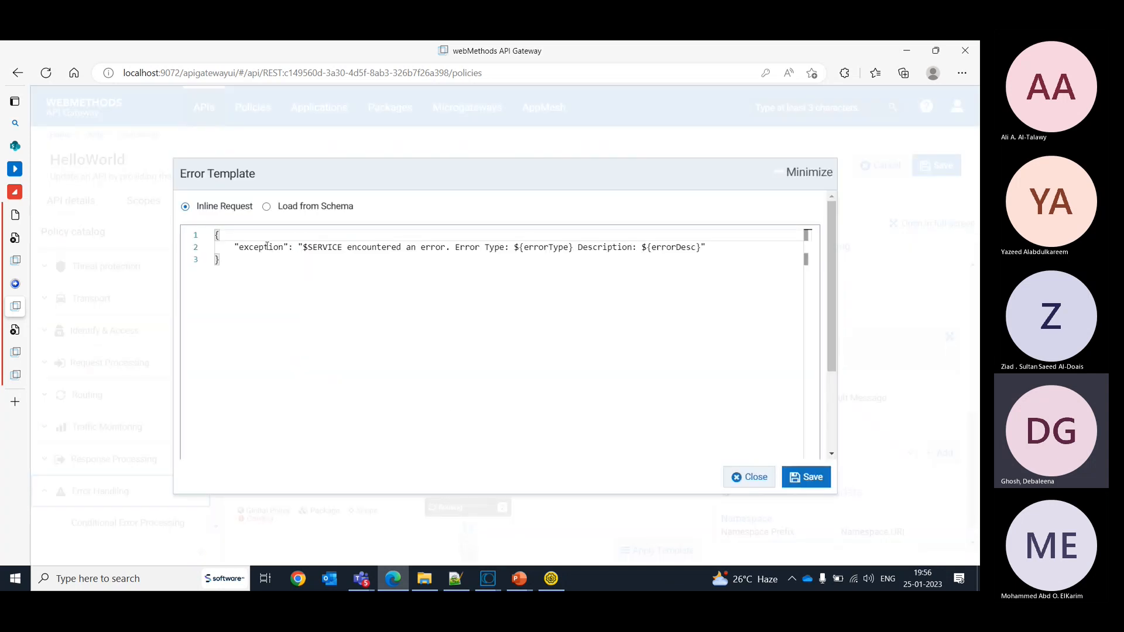
double_click(327, 247)
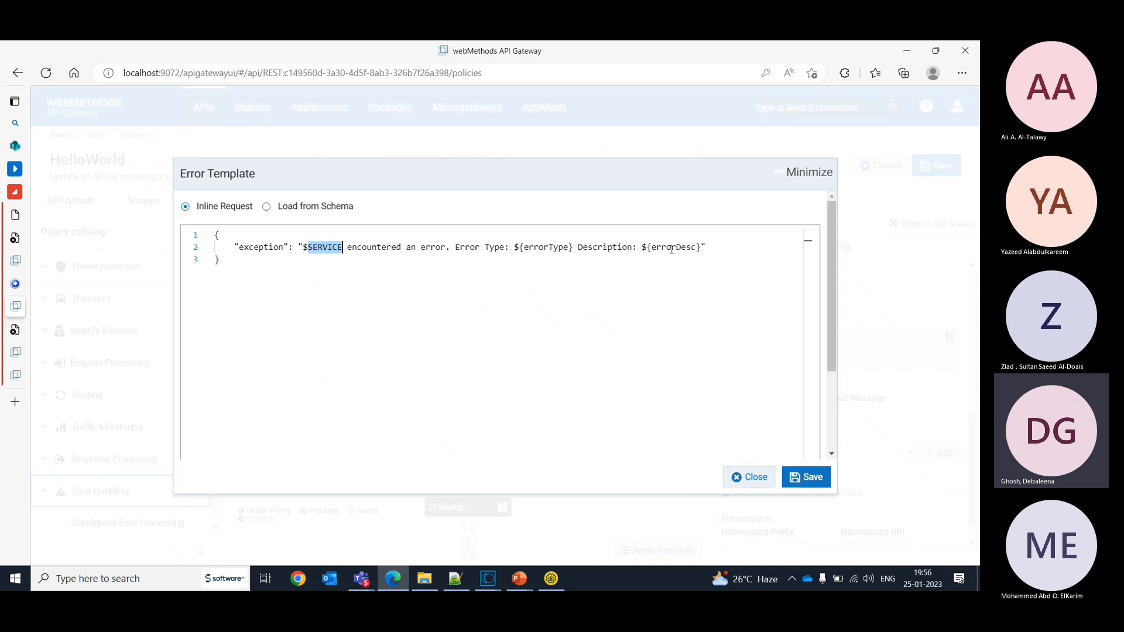
click(796, 479)
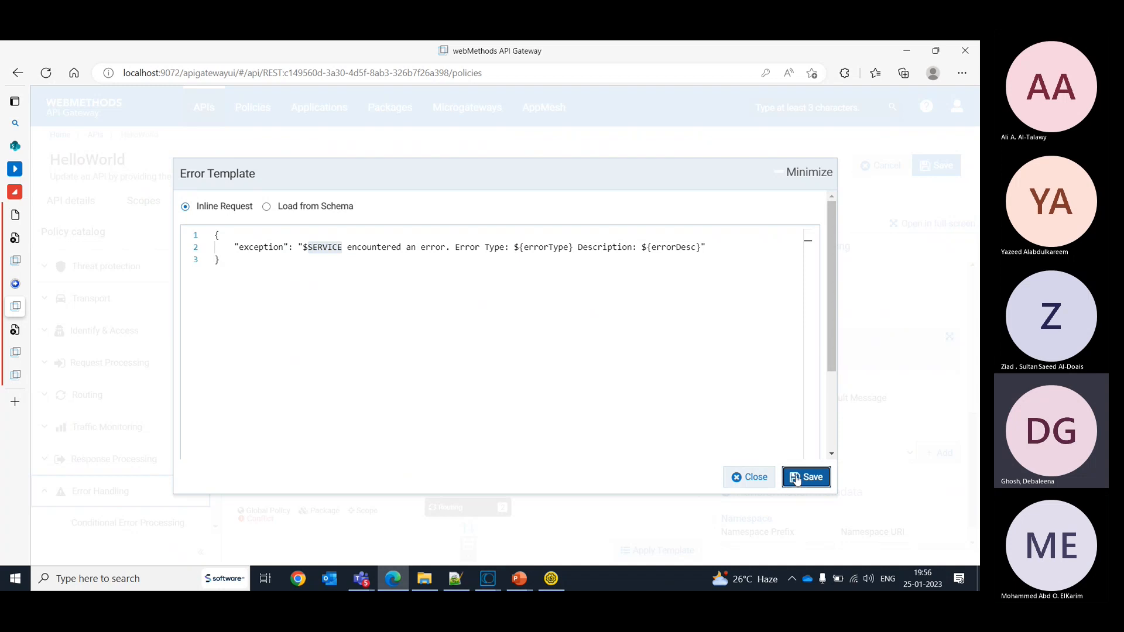
click(765, 478)
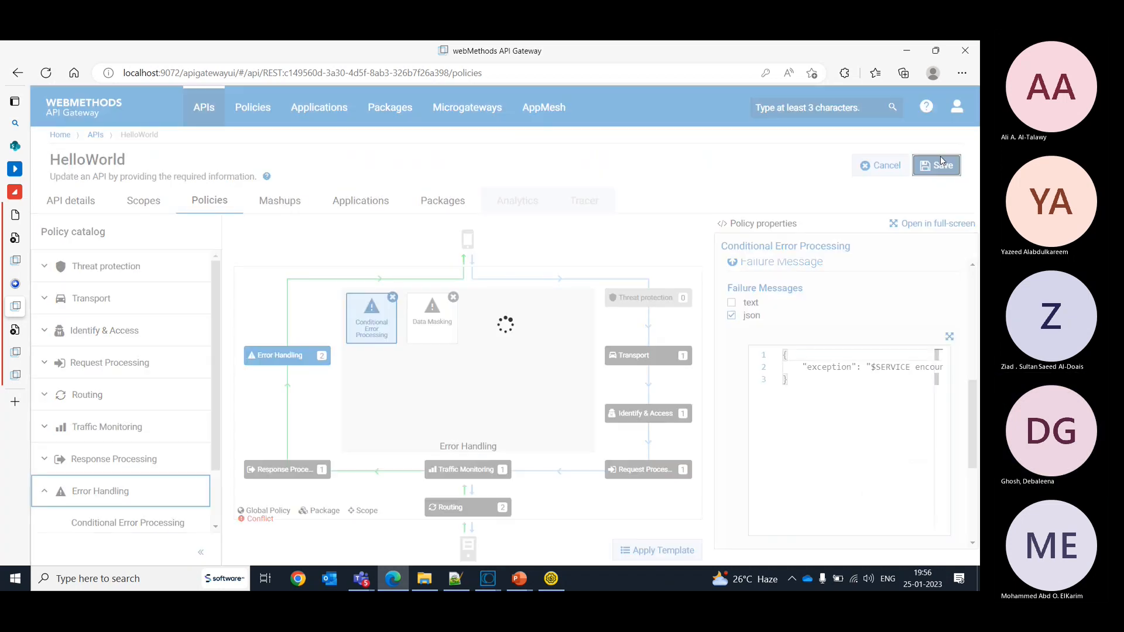
- Switch to SoapUI, resend Request 2 in its maximized window, and read the full error response
click(551, 579)
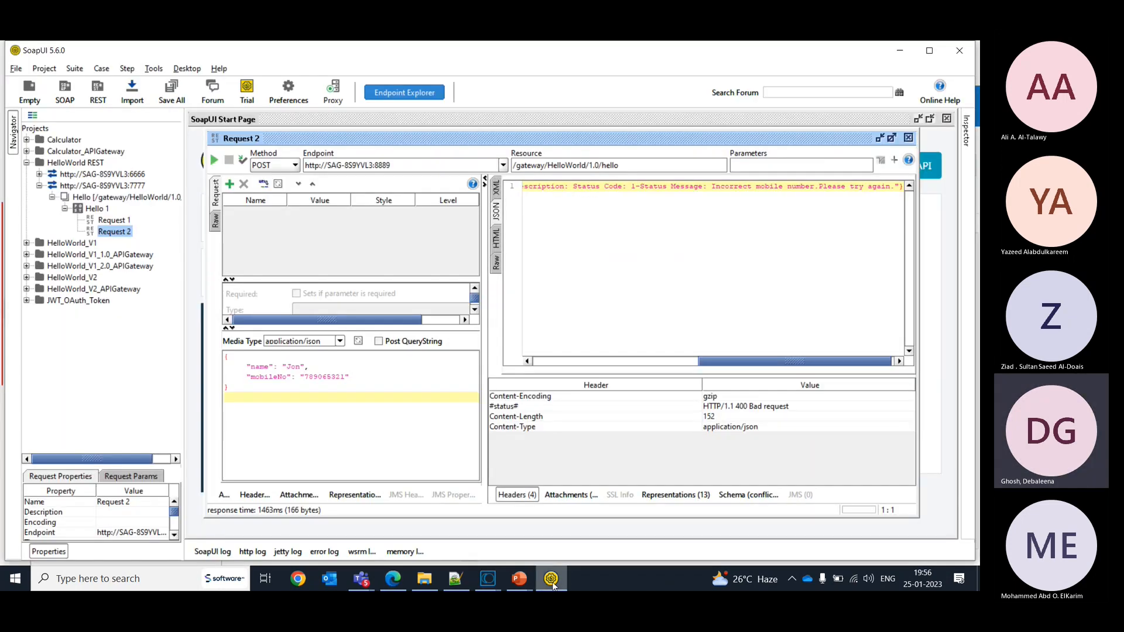
click(892, 138)
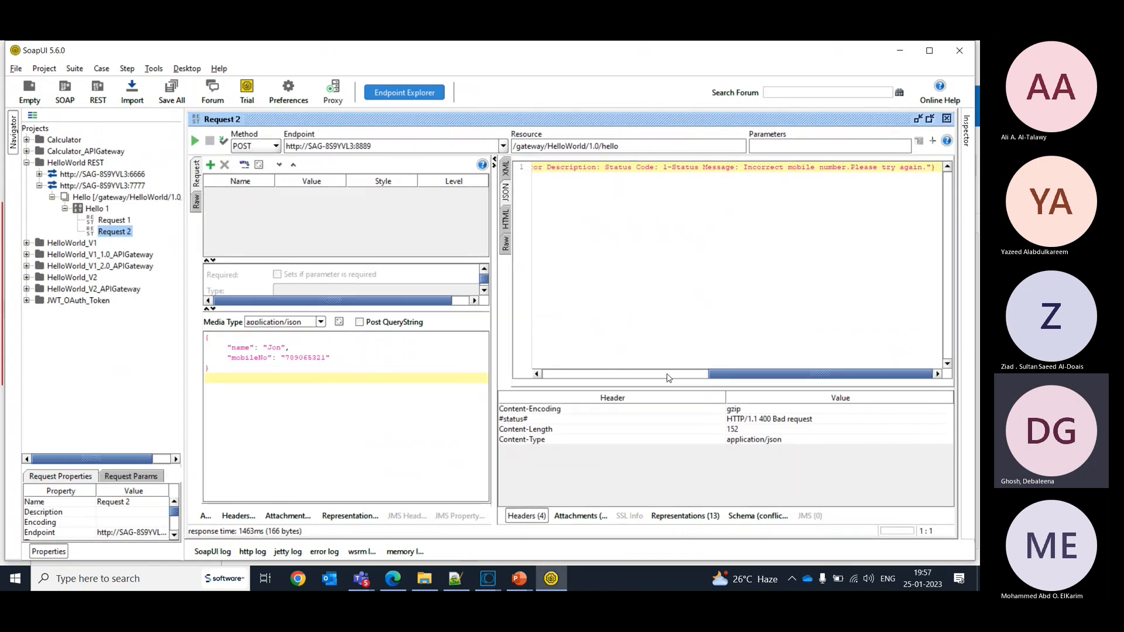
drag(721, 370, 656, 366)
click(195, 141)
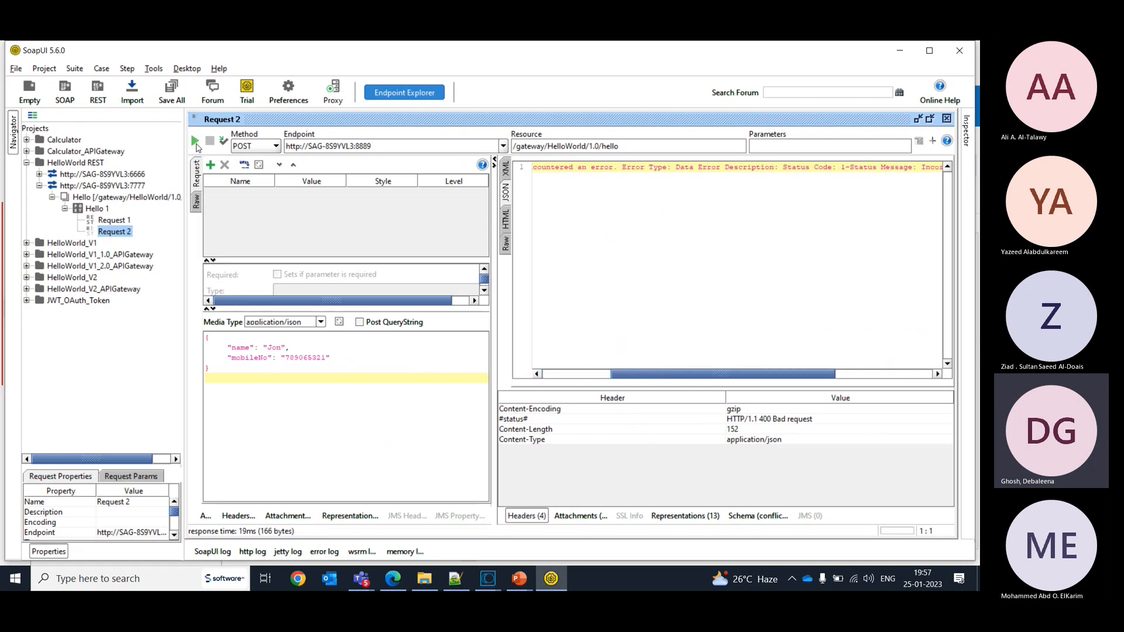
drag(638, 381, 761, 343)
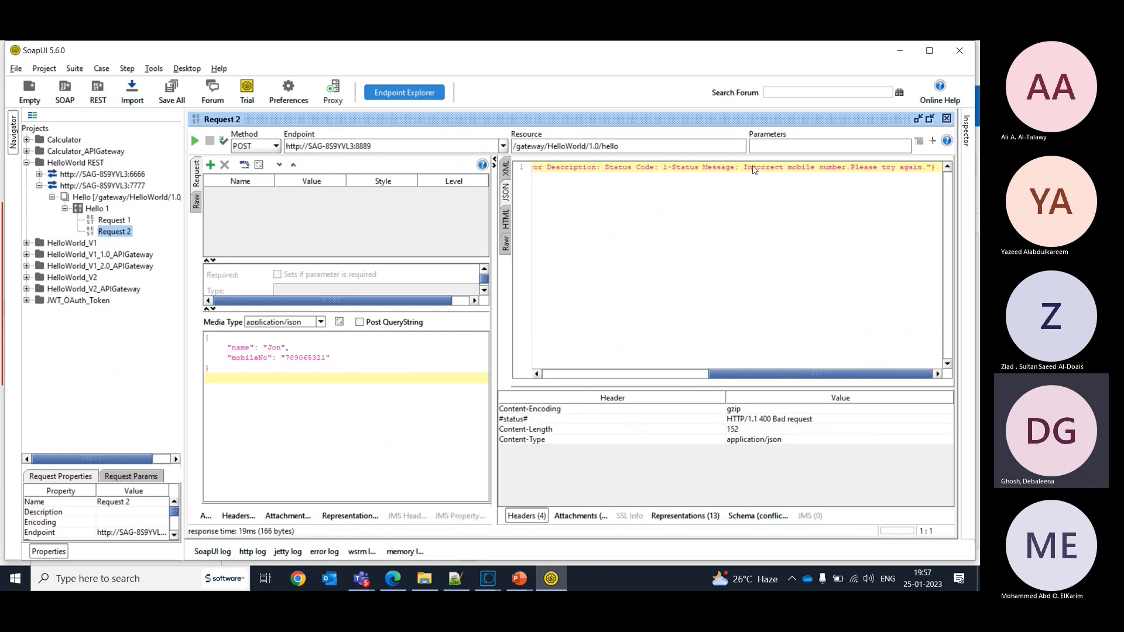
drag(792, 375, 623, 375)
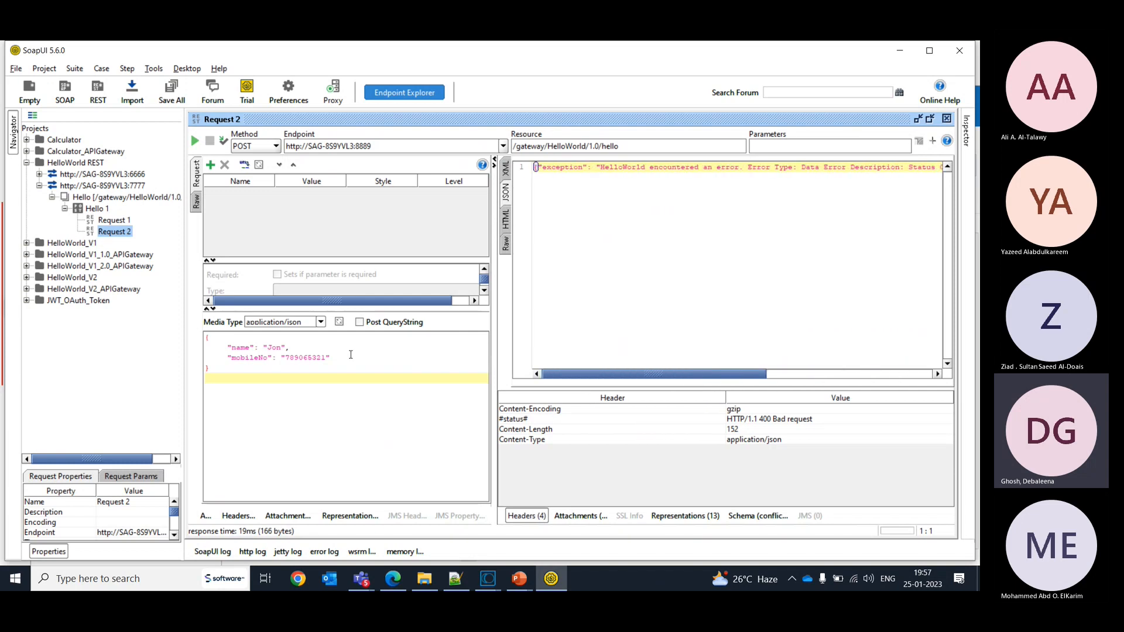
- Remove the mobileNo field and the comma after the name from Request 2's JSON body, resend it, and read the full response
drag(351, 356, 228, 357)
key(ctrl+c)
key(BackSpace)
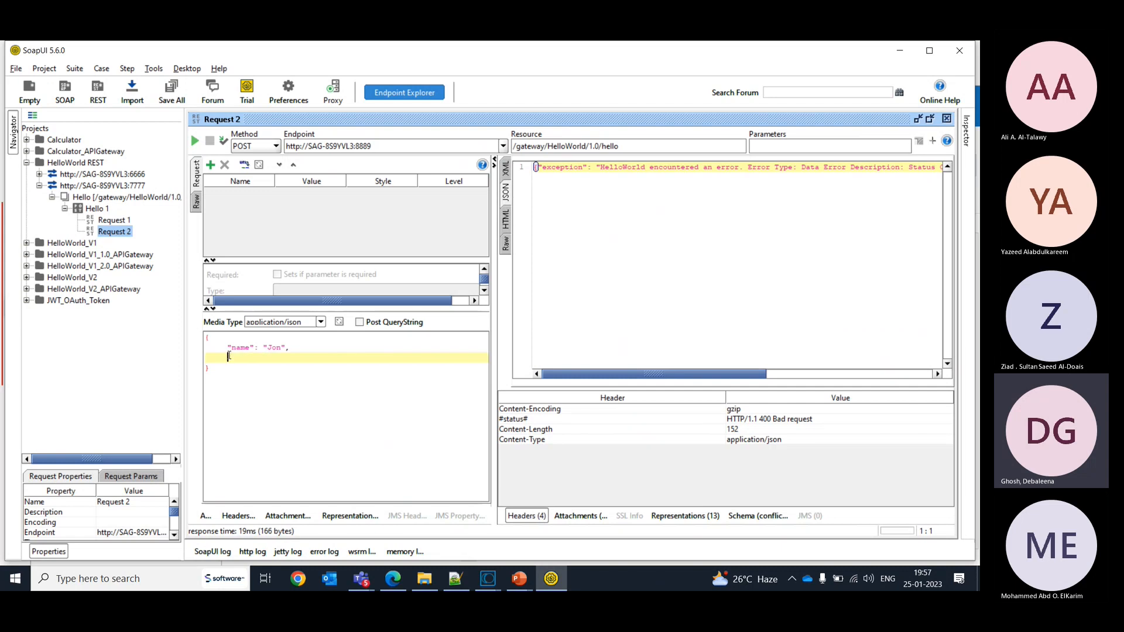
click(195, 141)
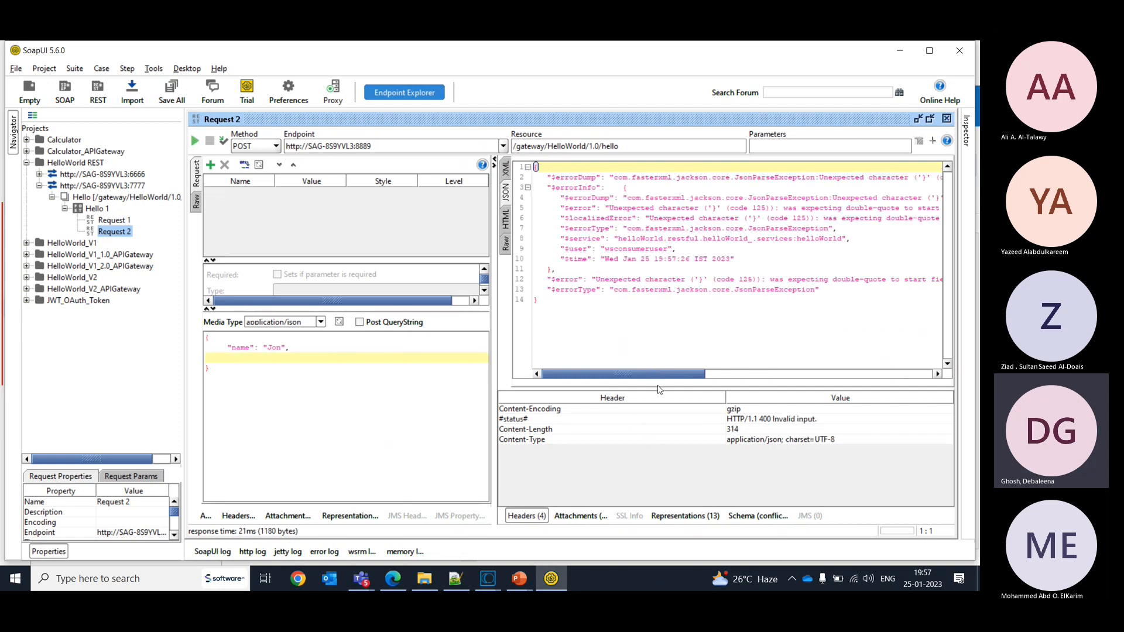
click(299, 348)
key(BackSpace)
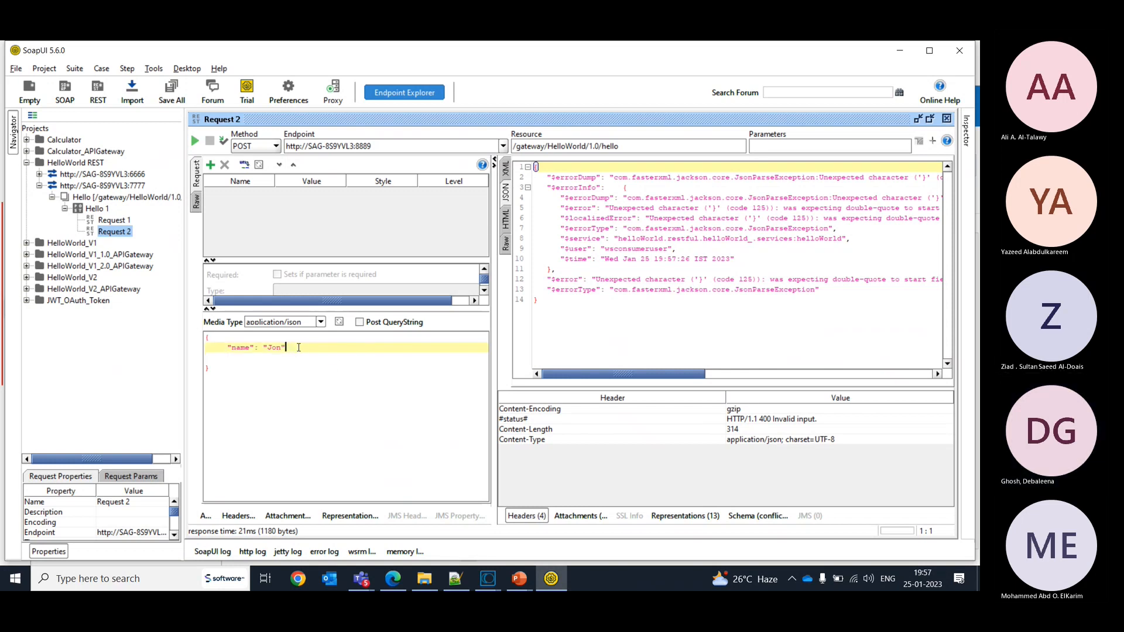
click(195, 141)
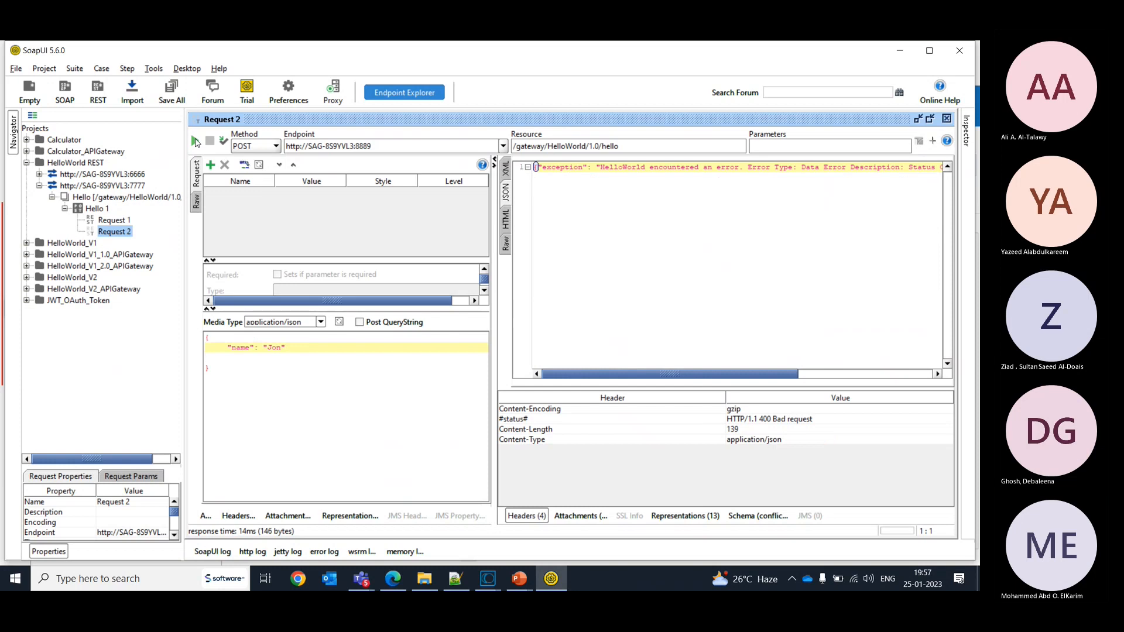
drag(637, 375, 774, 379)
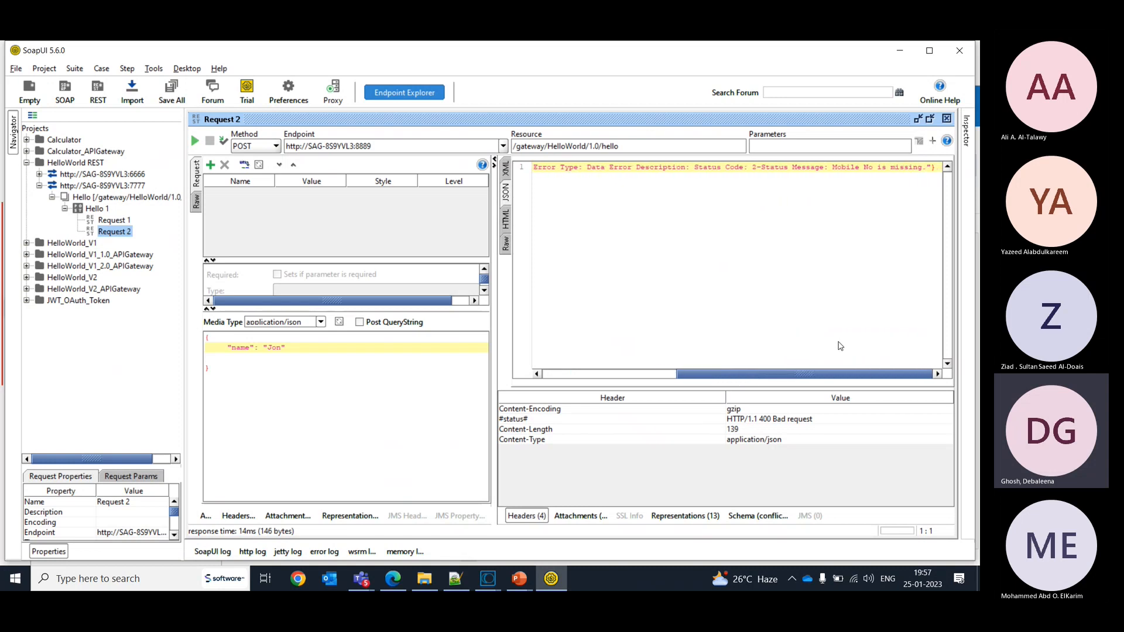
- Switch to API Gateway, remove the Conditional Error Processing policy from HelloWorld's Error Handling stage, and save the API
click(391, 580)
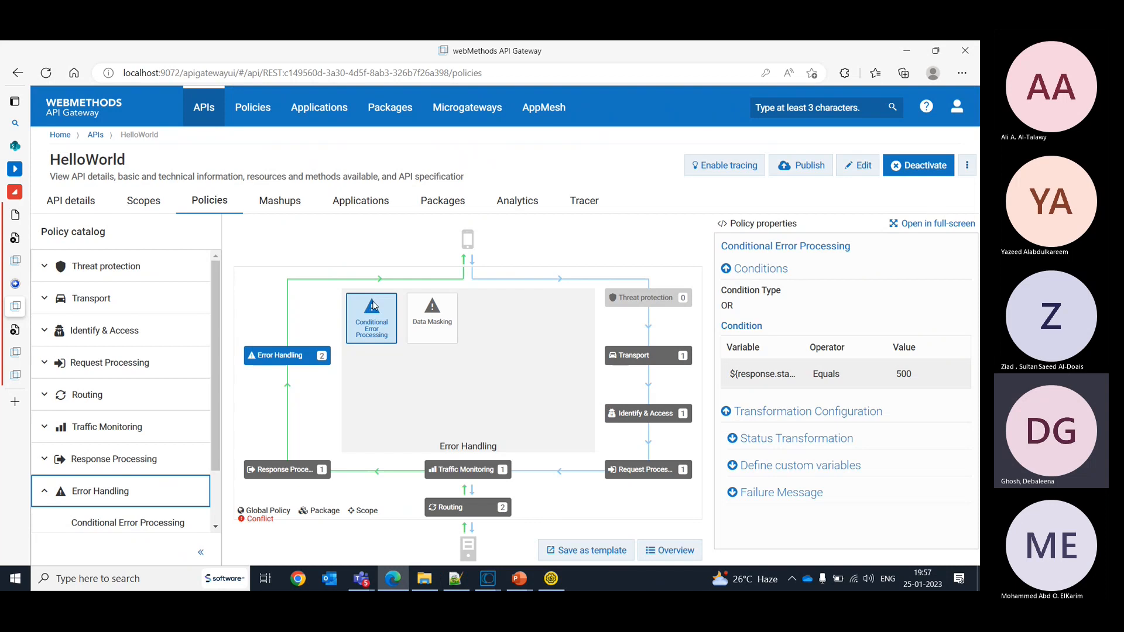
click(859, 165)
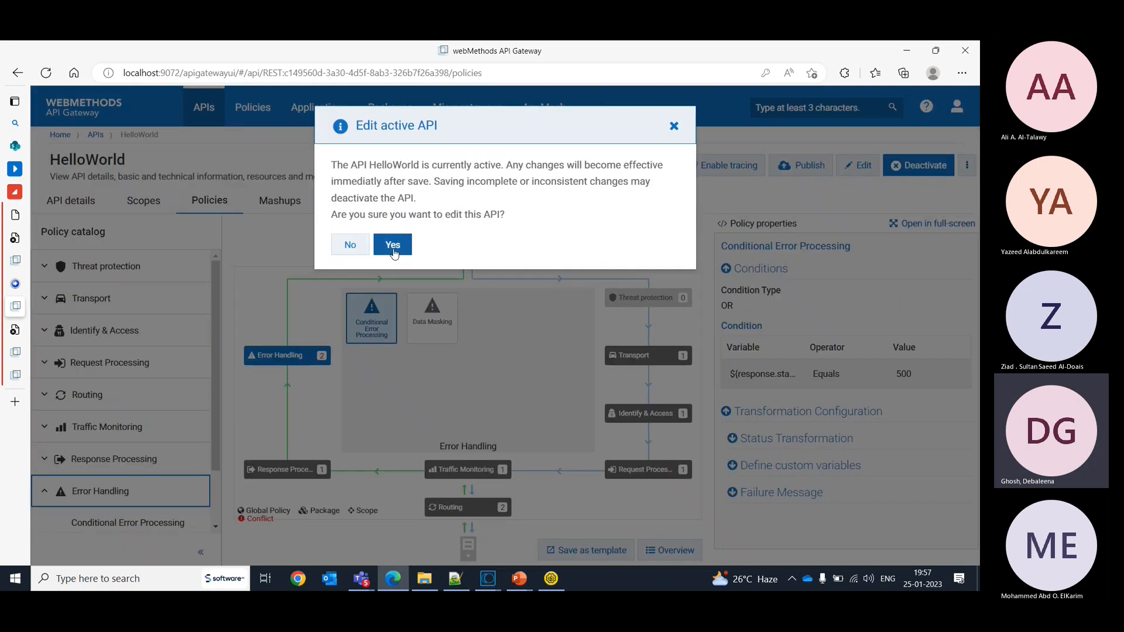
click(392, 245)
click(393, 298)
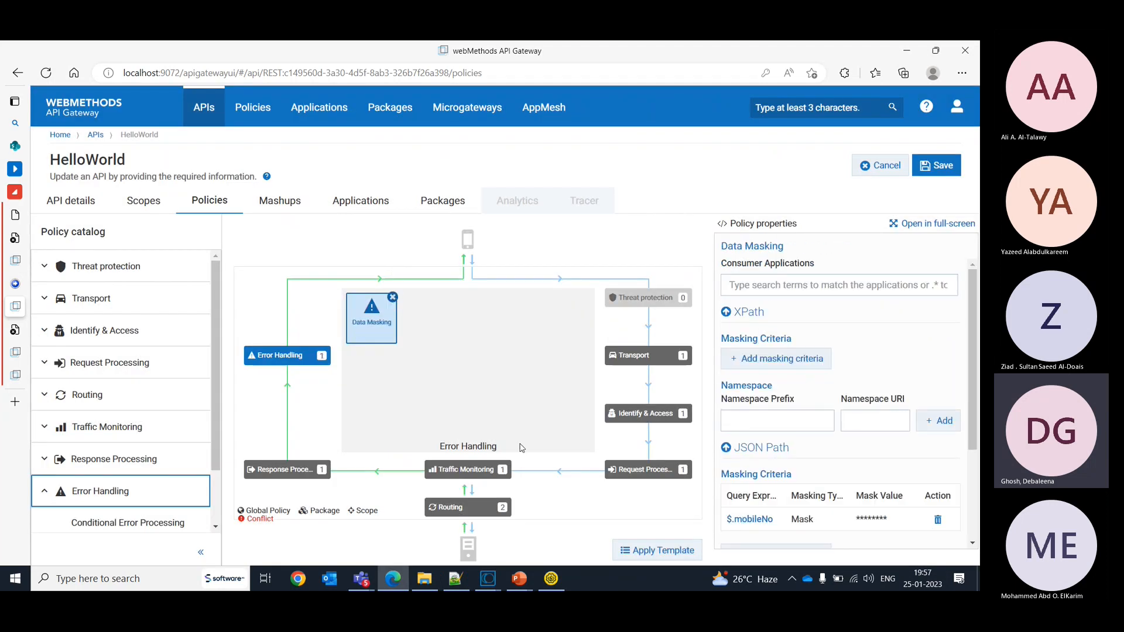
click(937, 166)
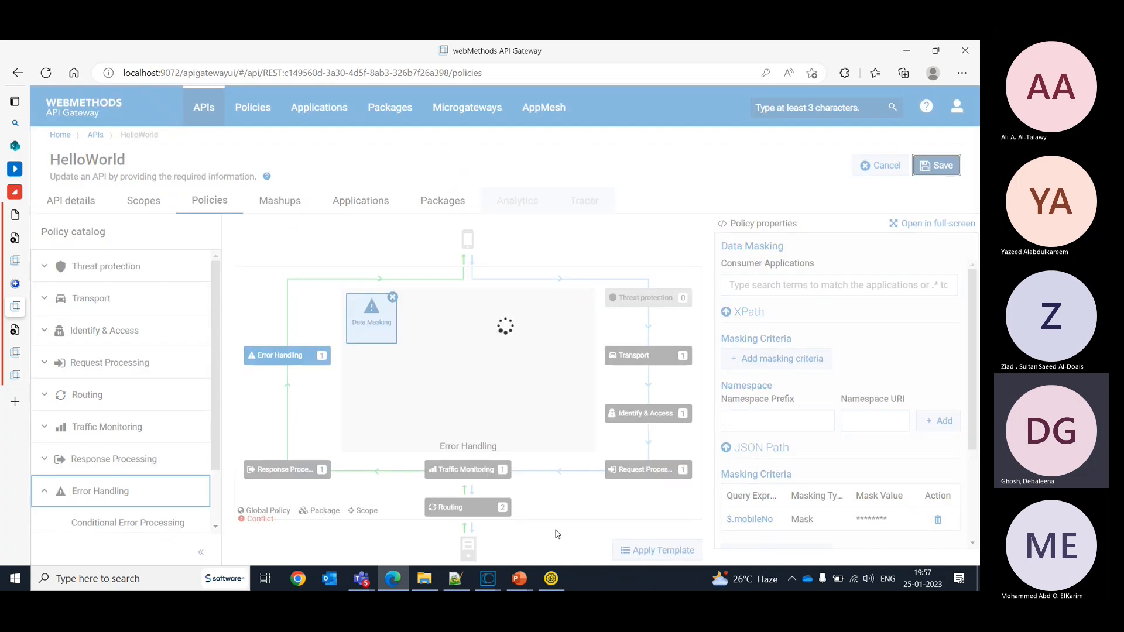
- Switch to SoapUI and resend Request 2 without a mobile number, and again with the mobileNo field restored in its JSON body
click(550, 579)
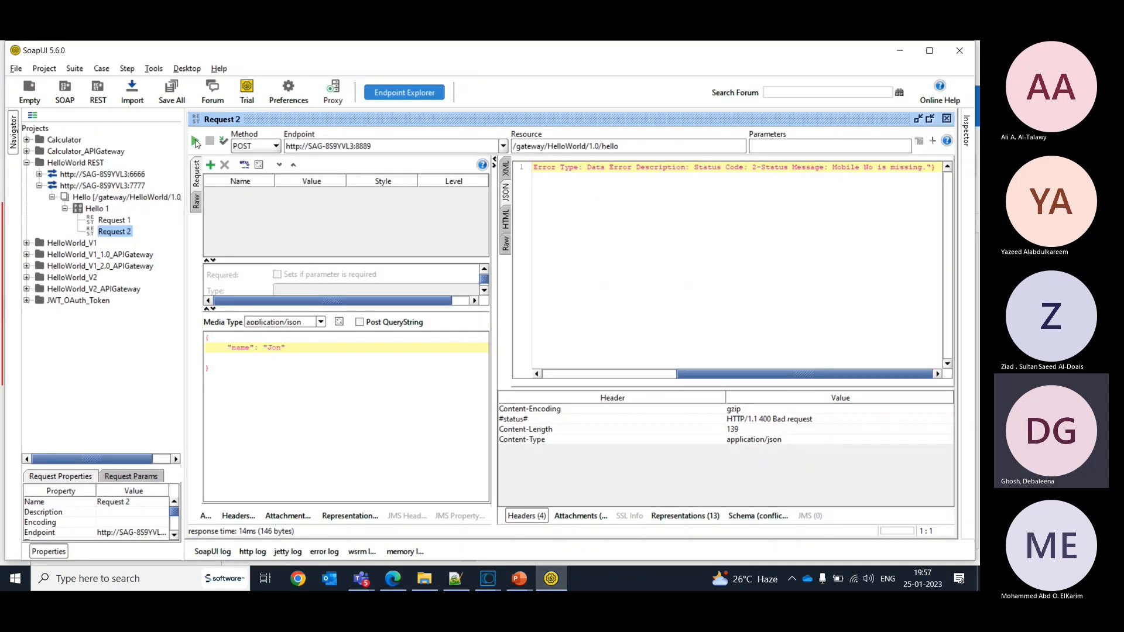
click(196, 142)
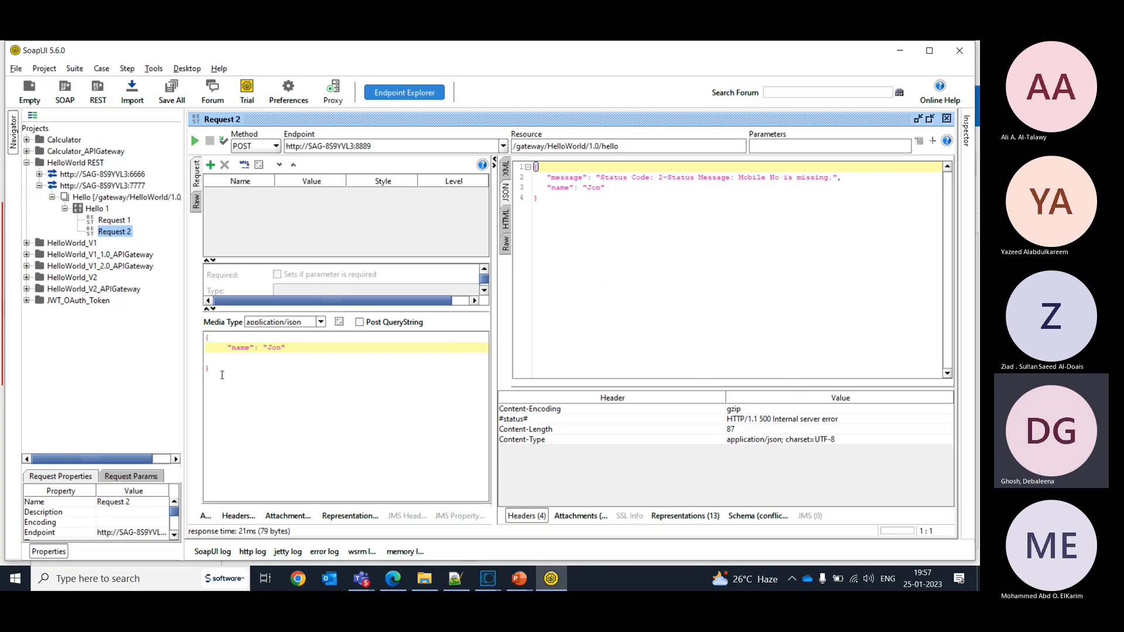
text(,)
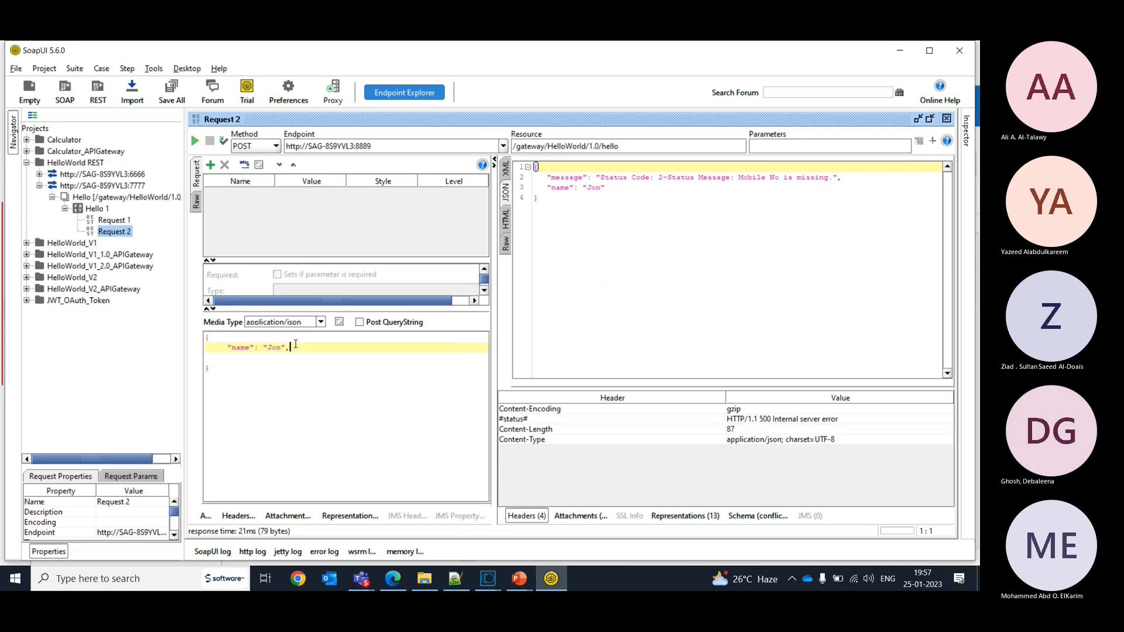
key(Return)
key(ctrl+v)
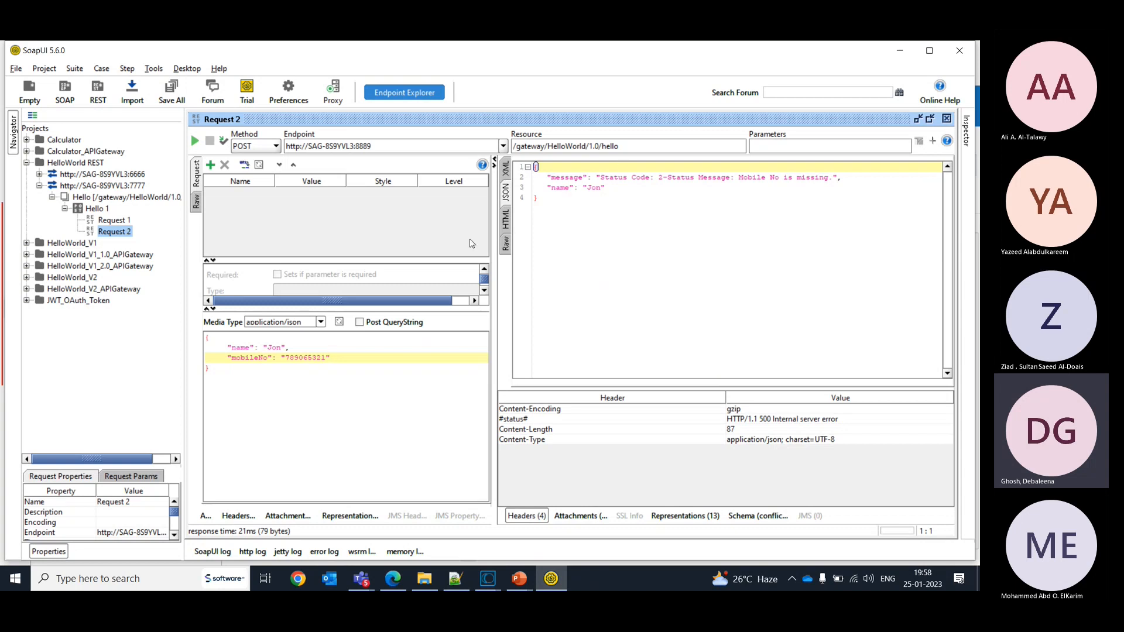
click(199, 141)
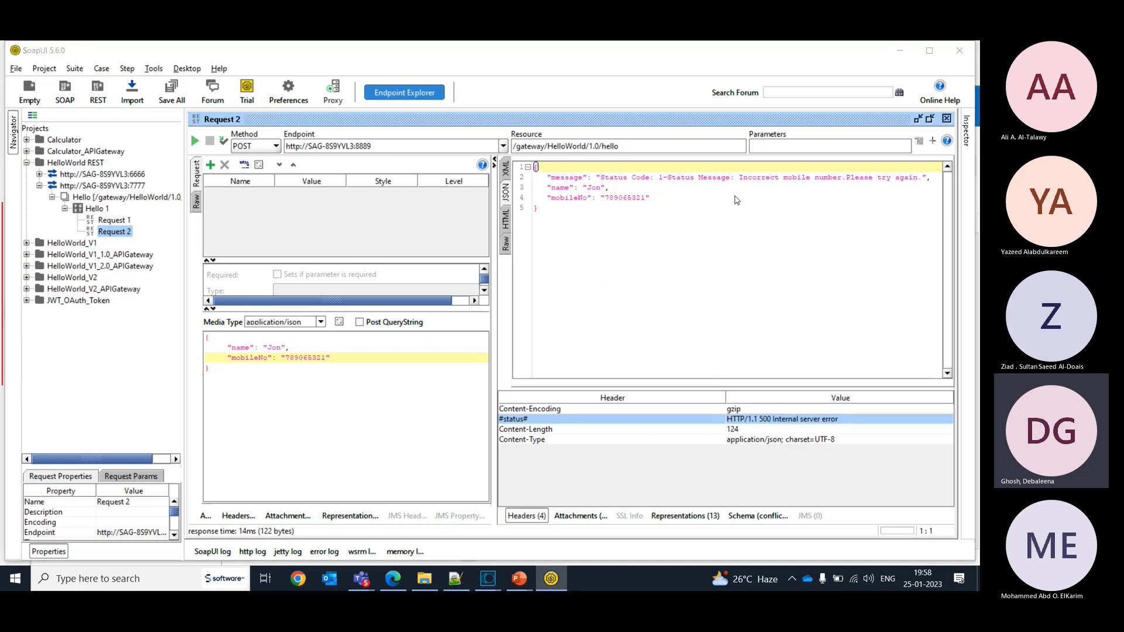
- Compare Request 2's response in SoapUI with HelloWorld's Error Handling policies in API Gateway, finishing on API Gateway
key(alt+Tab)
key(alt+Tab)
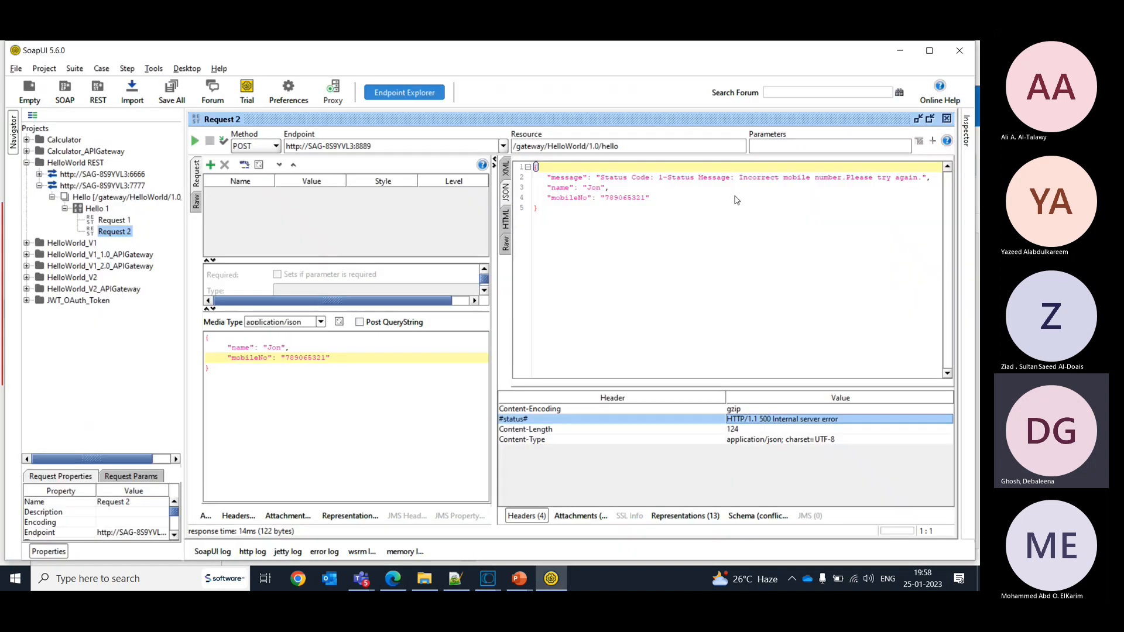
key(alt+Tab)
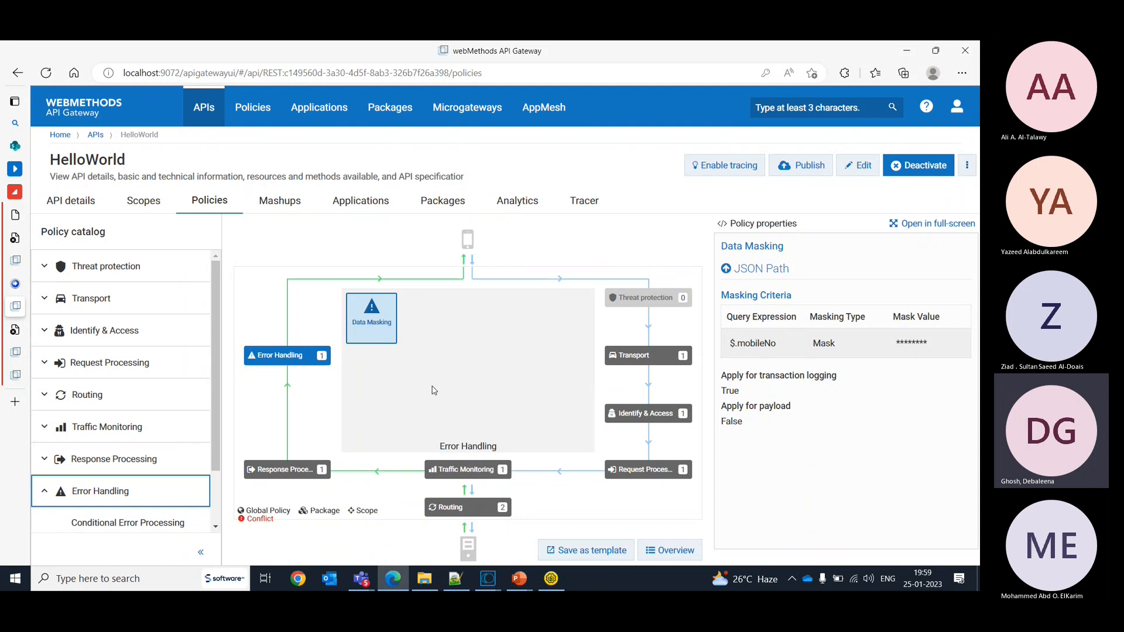
key(alt+Tab)
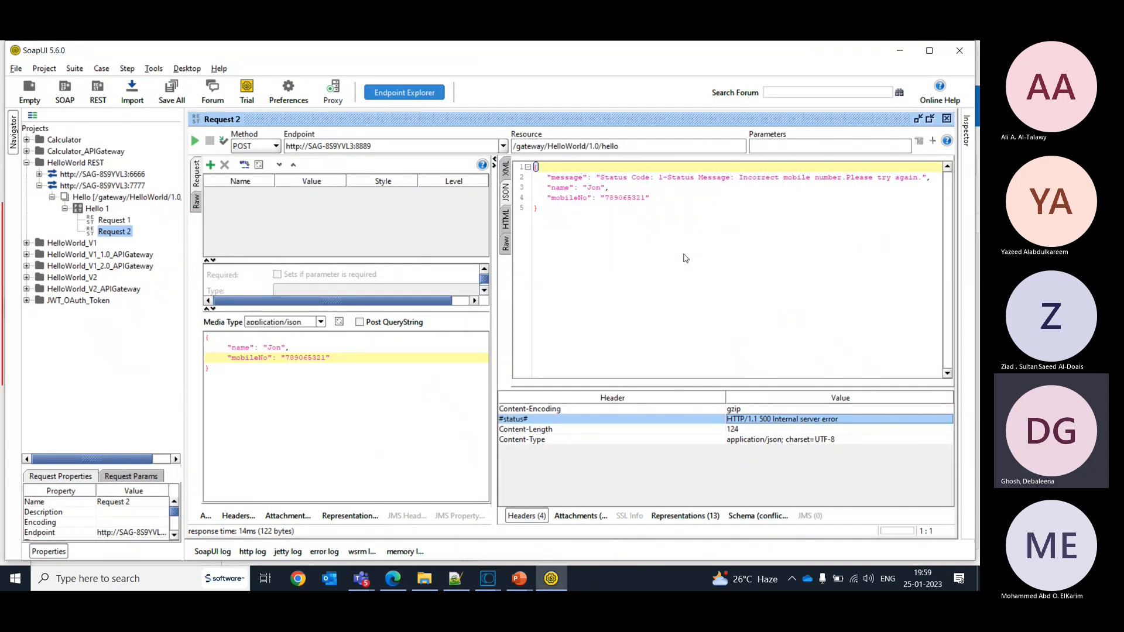
key(alt+Tab)
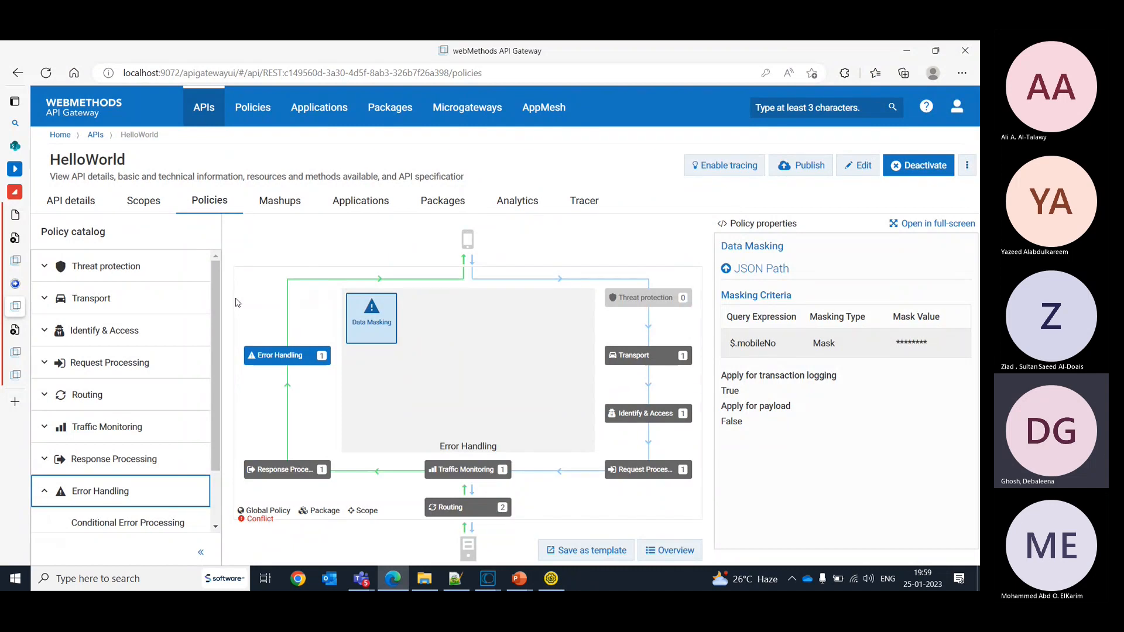
- Show the policies in HelloWorld's Traffic Monitoring stage and put the active API into edit mode
click(47, 436)
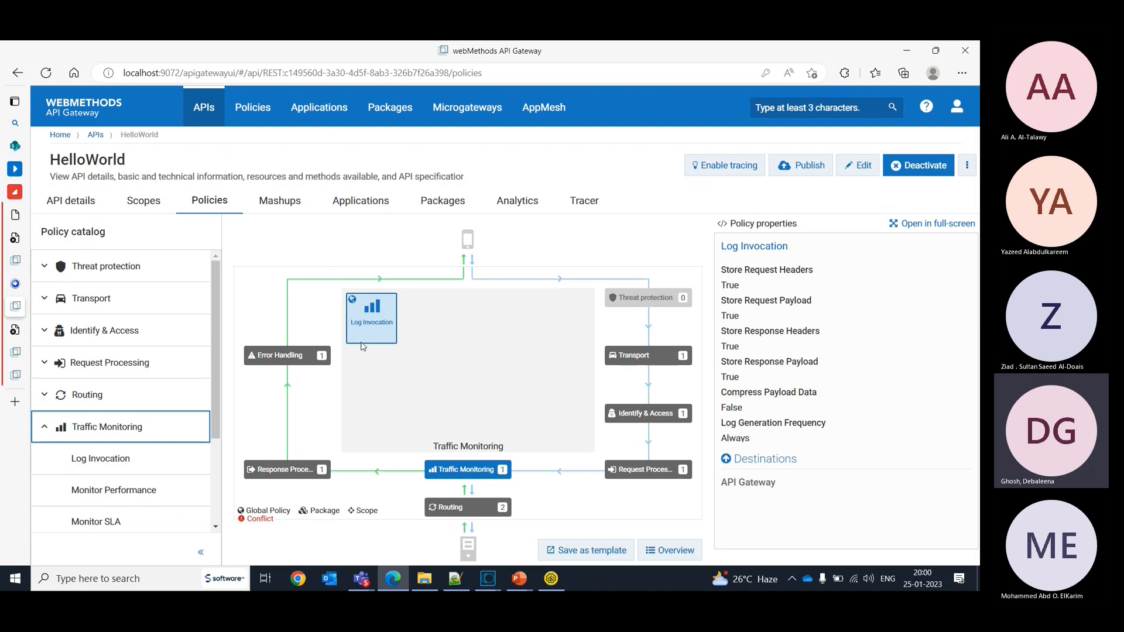
click(860, 172)
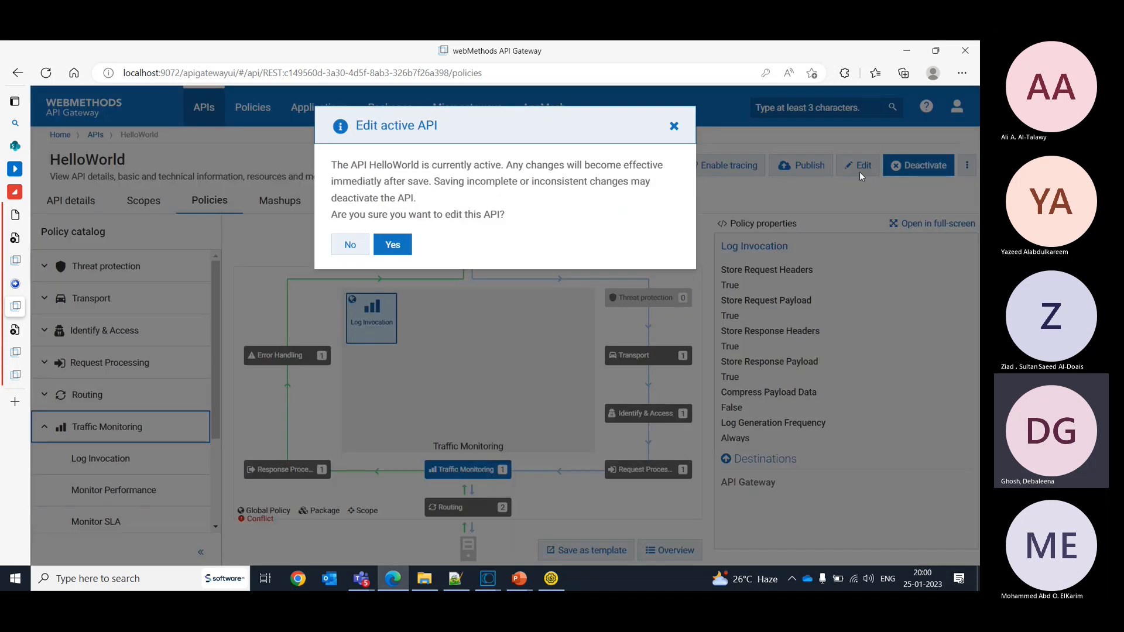
click(388, 248)
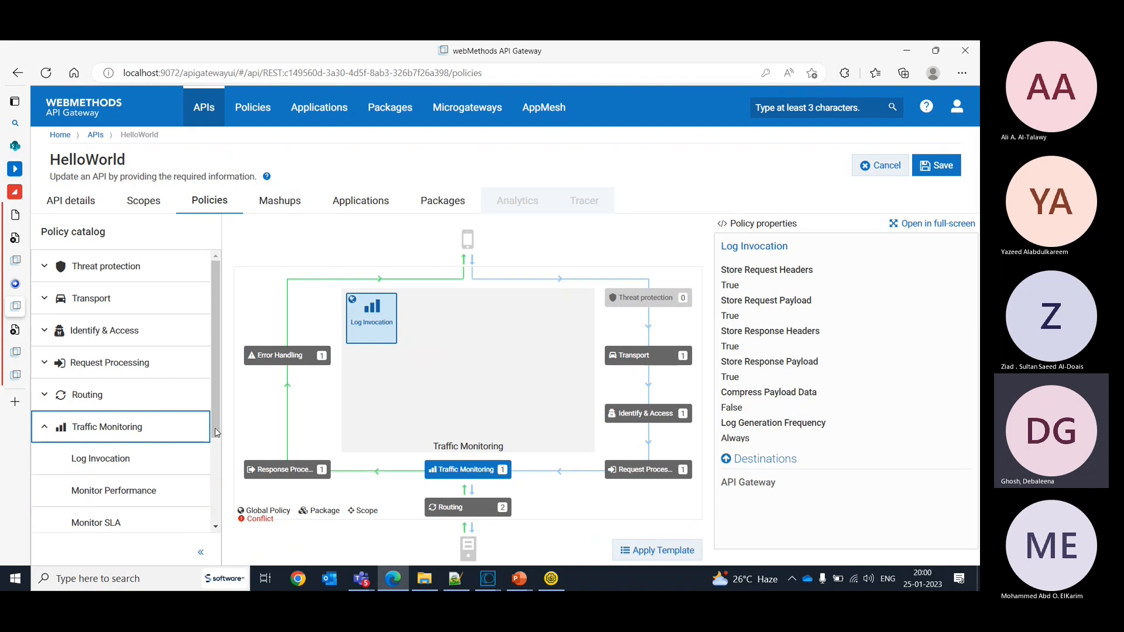
- Try out a Service Result Cache policy in the Traffic Monitoring stage, view its HTTP header cache criteria, and remove the policy
drag(216, 425, 226, 503)
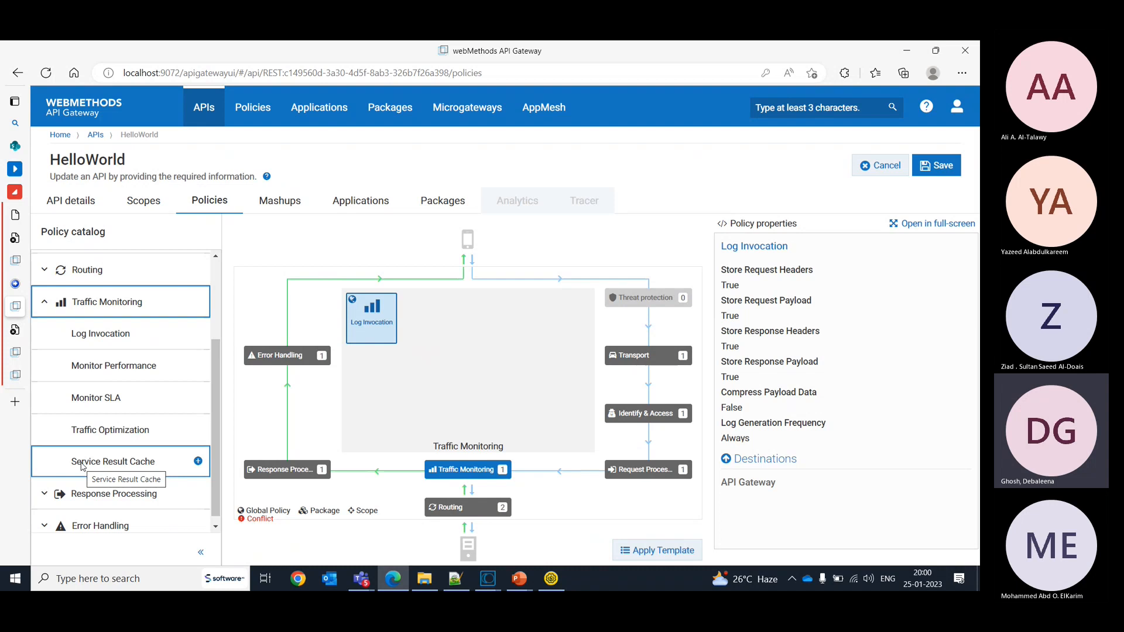
click(198, 461)
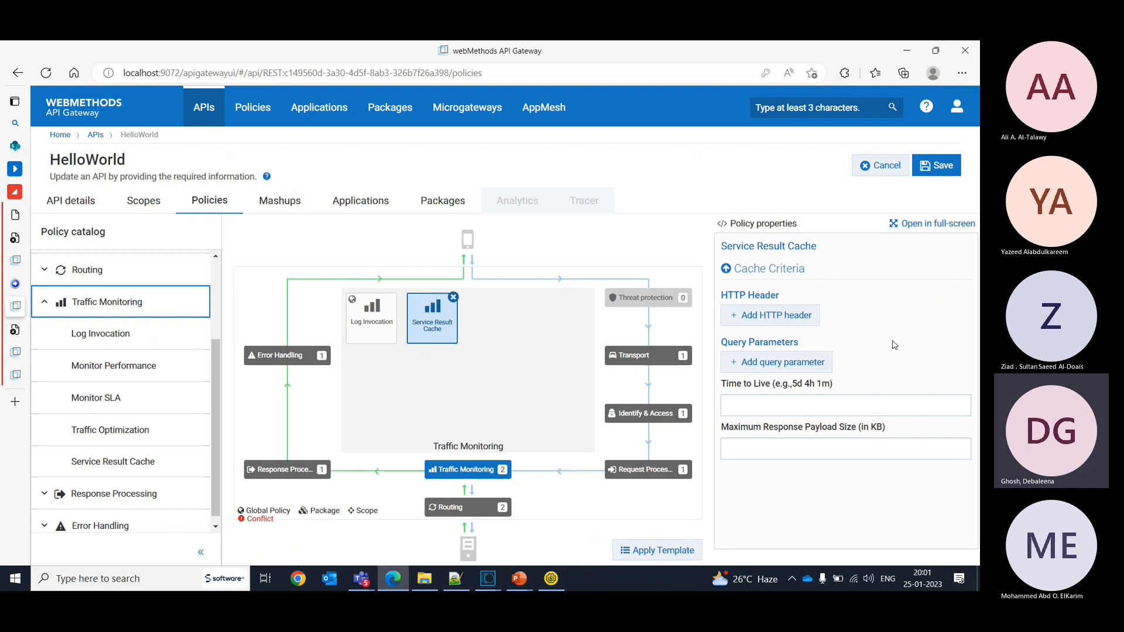
click(735, 317)
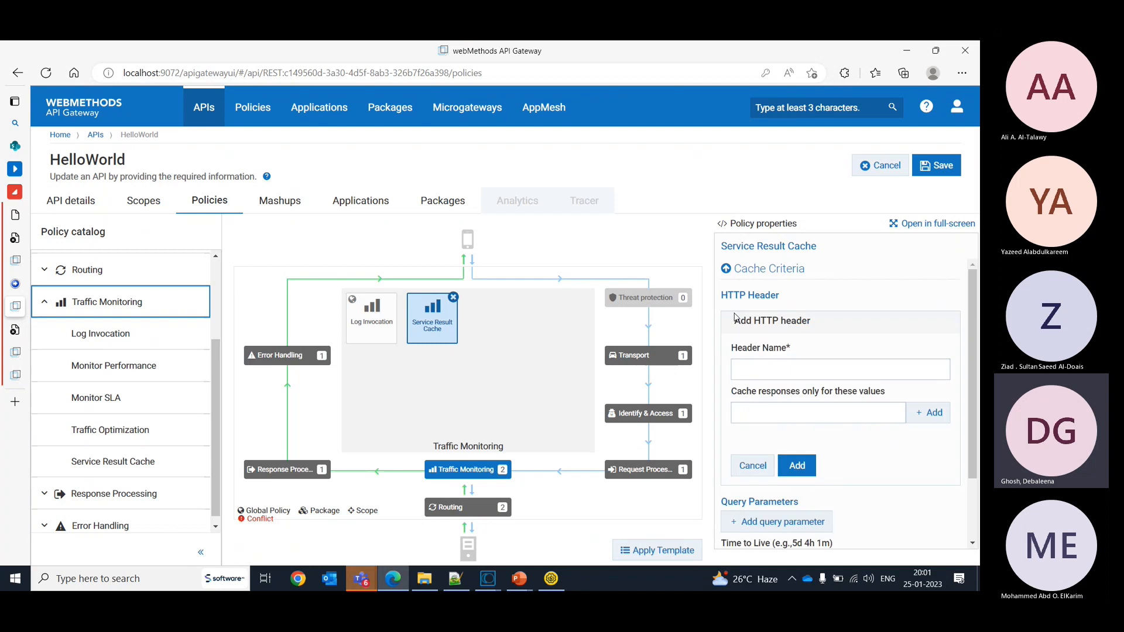
click(370, 582)
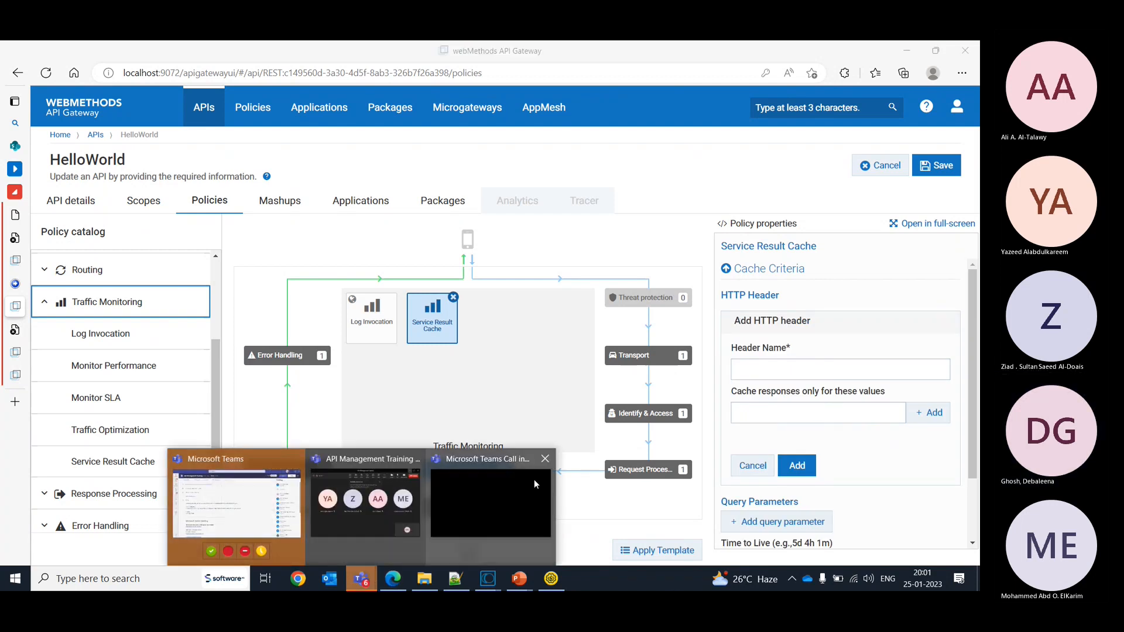
mouse_move(381, 506)
click(929, 503)
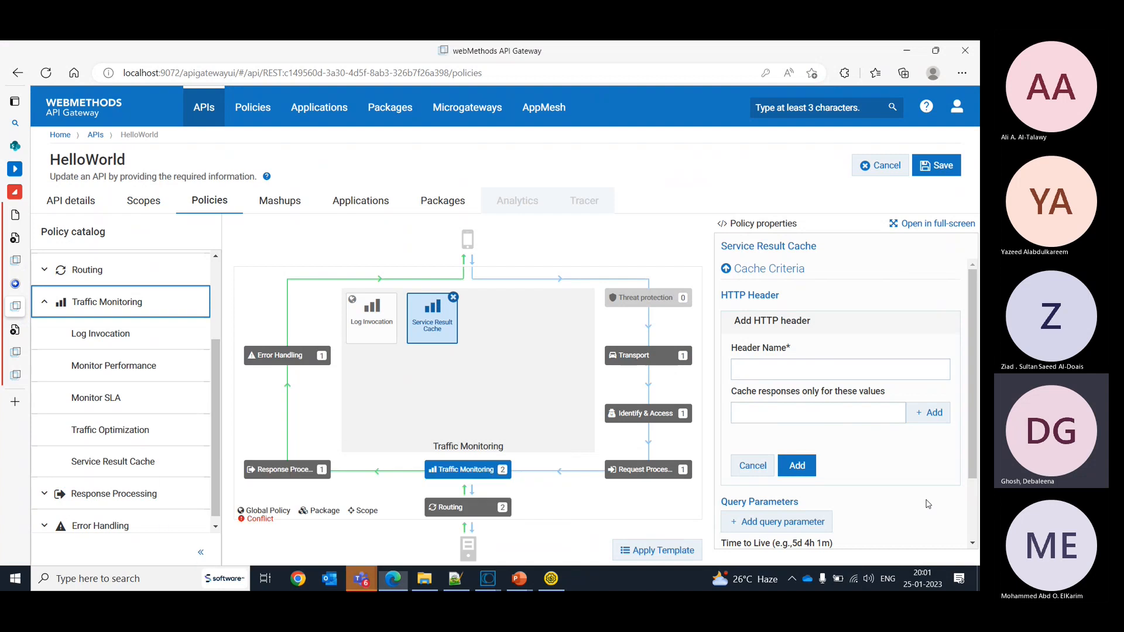
click(727, 268)
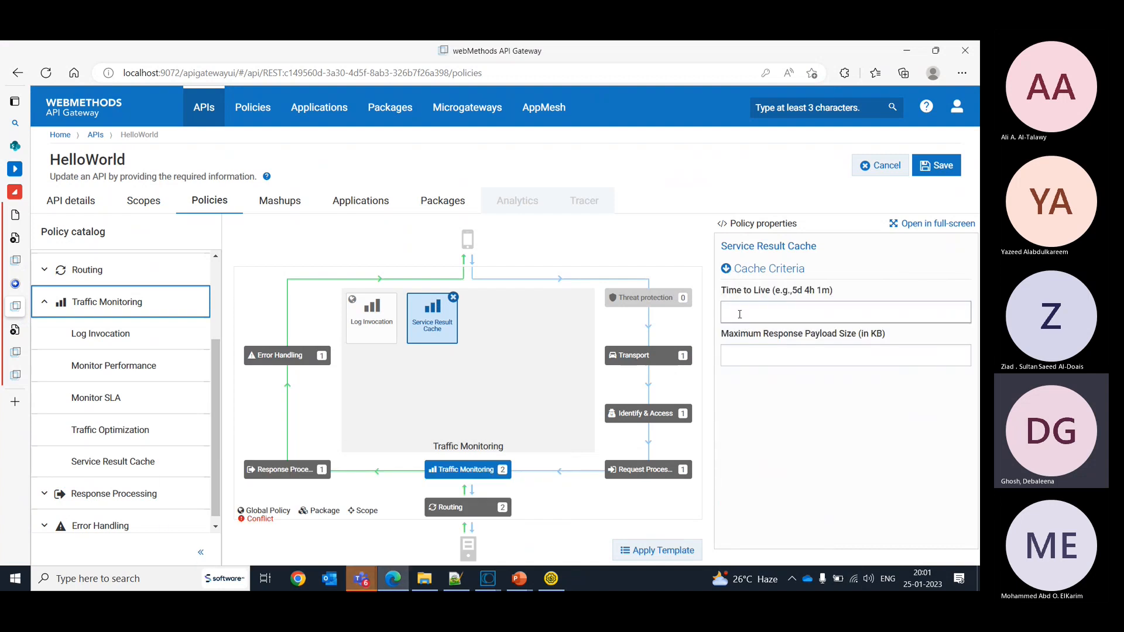
click(726, 269)
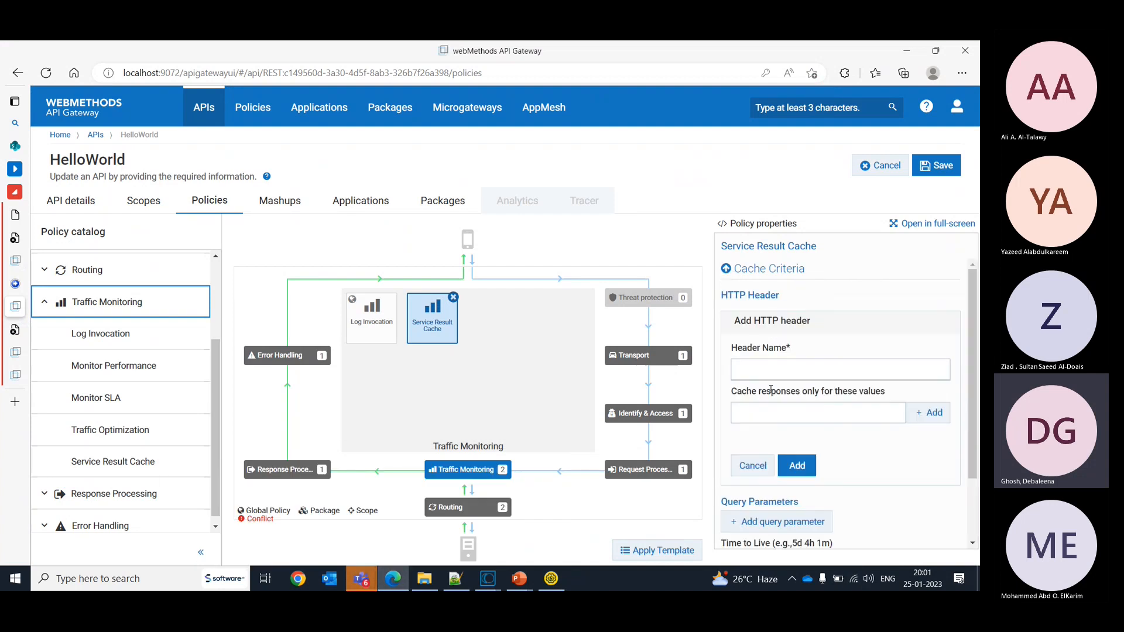
click(766, 471)
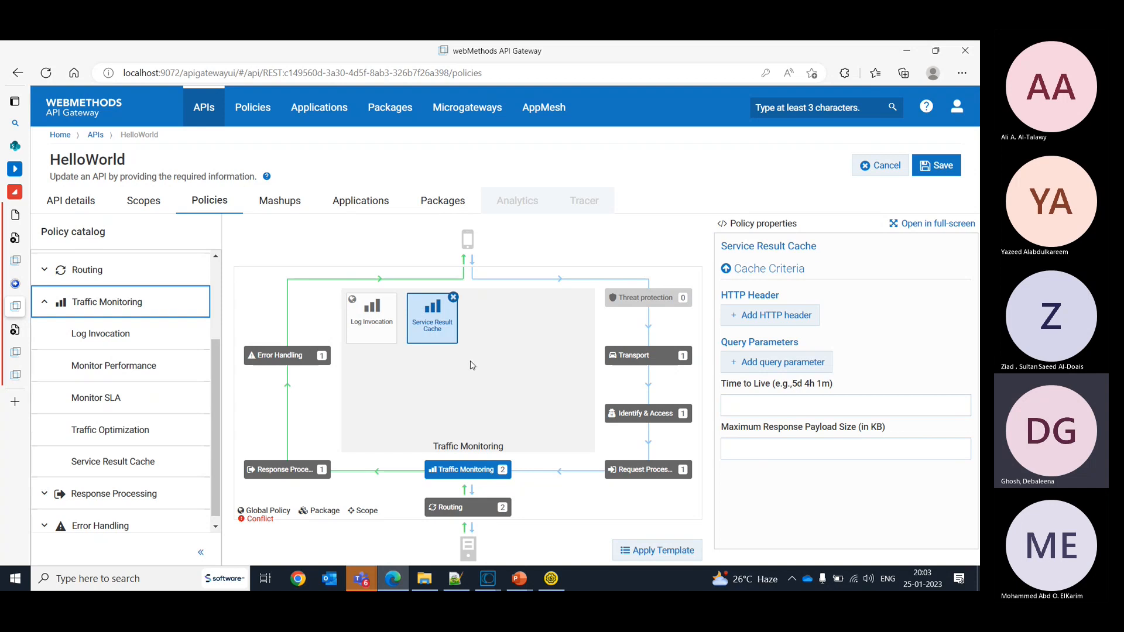
click(454, 298)
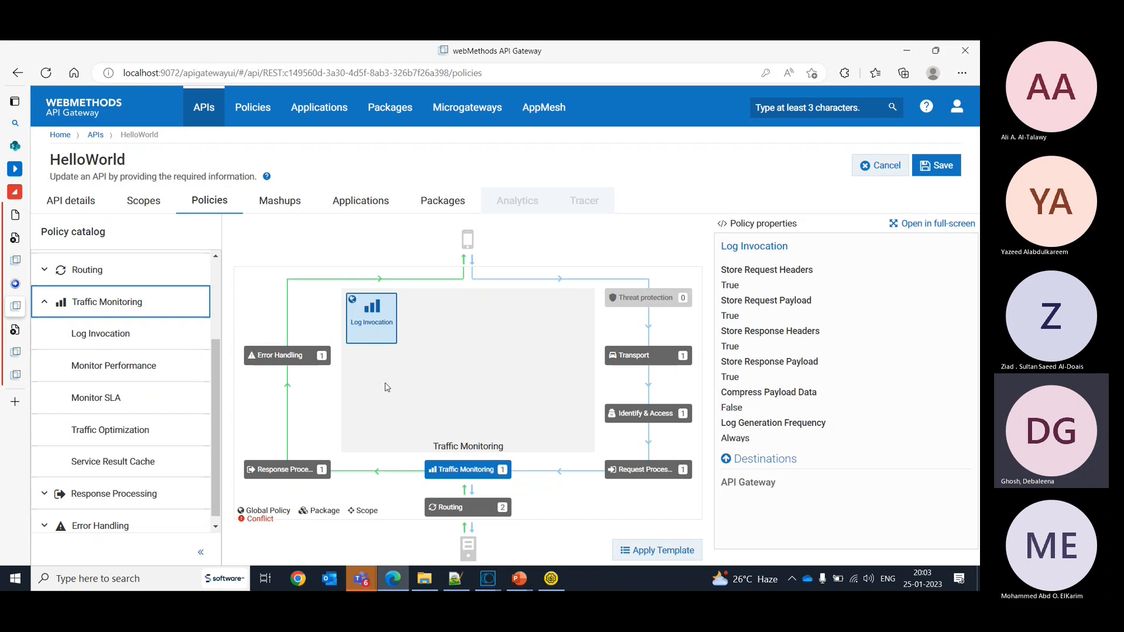
- Add the Monitor Performance policy to HelloWorld's Traffic Monitoring stage and display its properties
scroll(217, 395, down, 1)
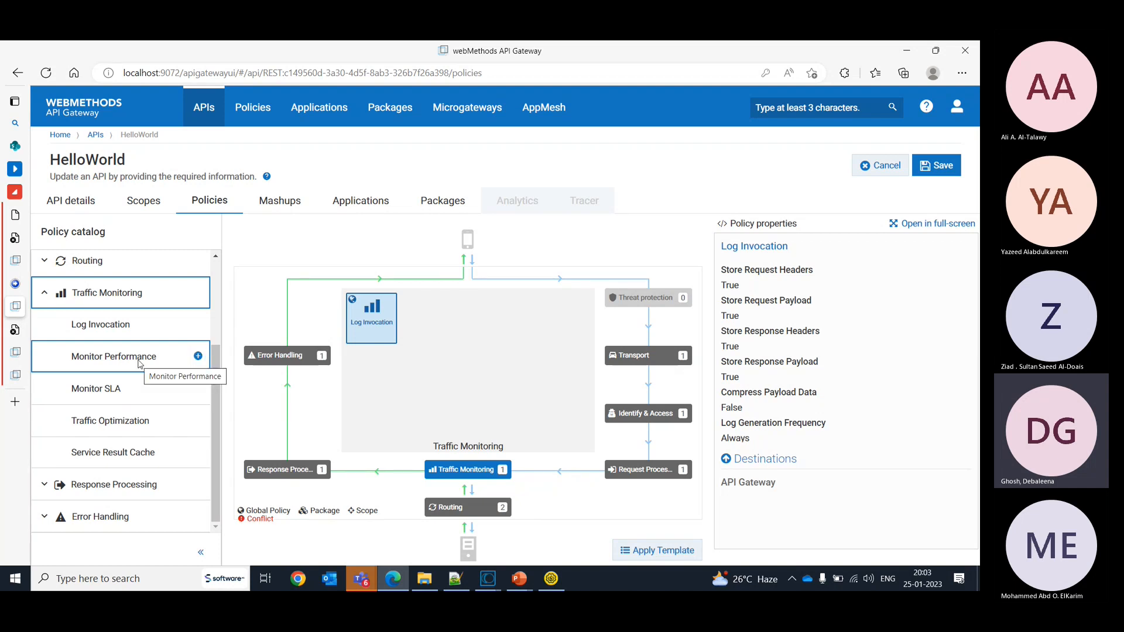
click(198, 357)
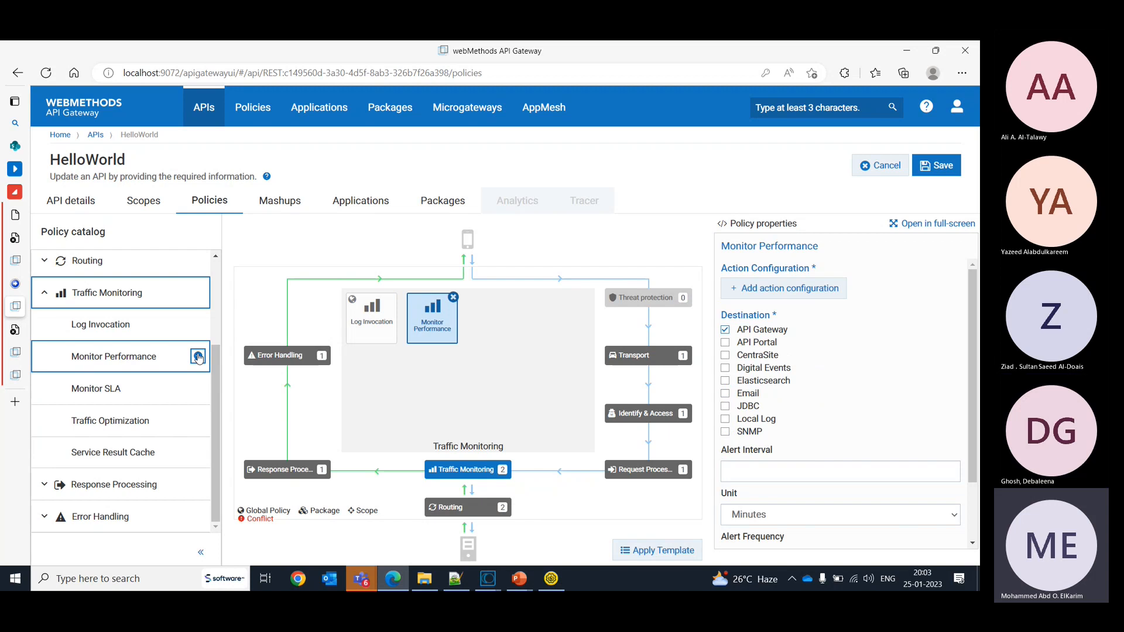
click(196, 457)
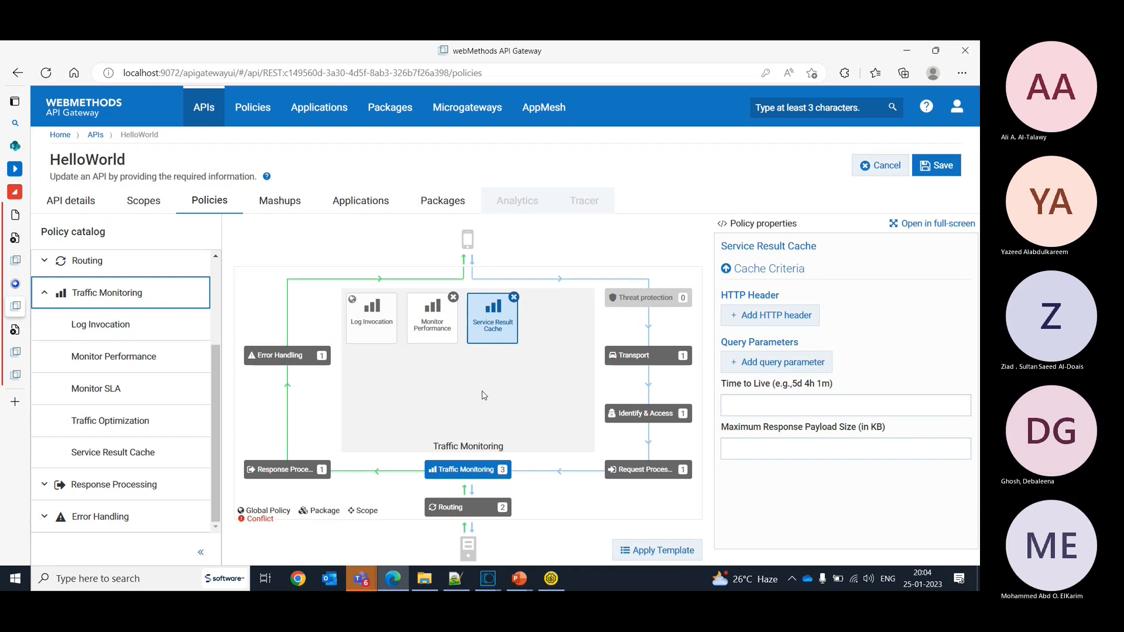
click(514, 298)
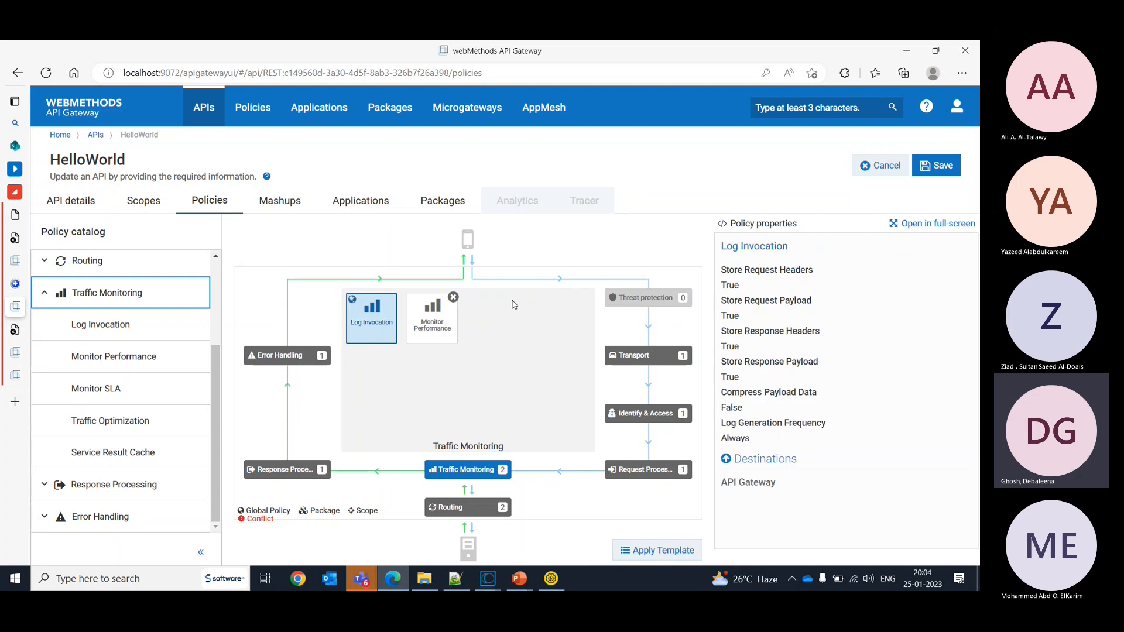
click(424, 344)
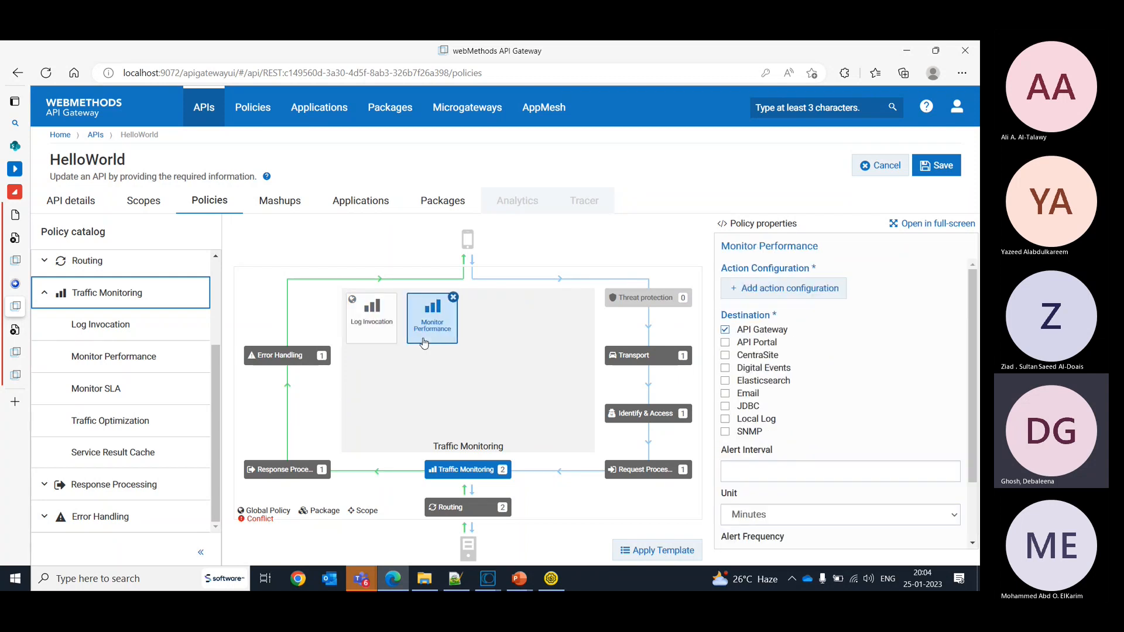
- Add an action configuration to the Monitor Performance policy with Total Request Count, operator Greater Than and value 3
mouse_move(203, 396)
click(732, 293)
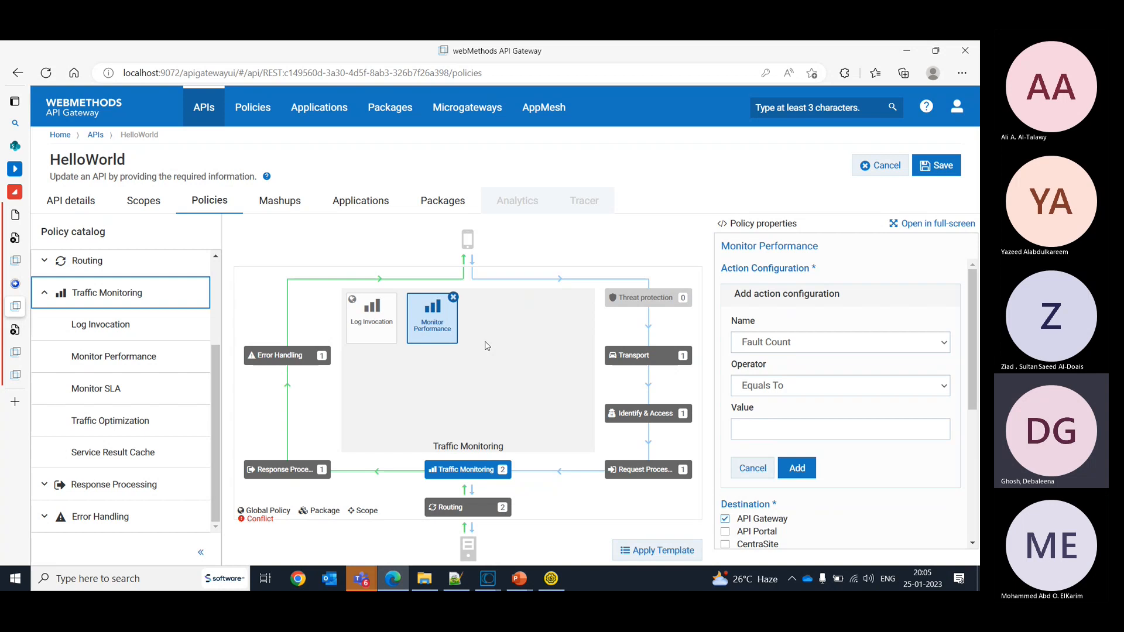
click(795, 349)
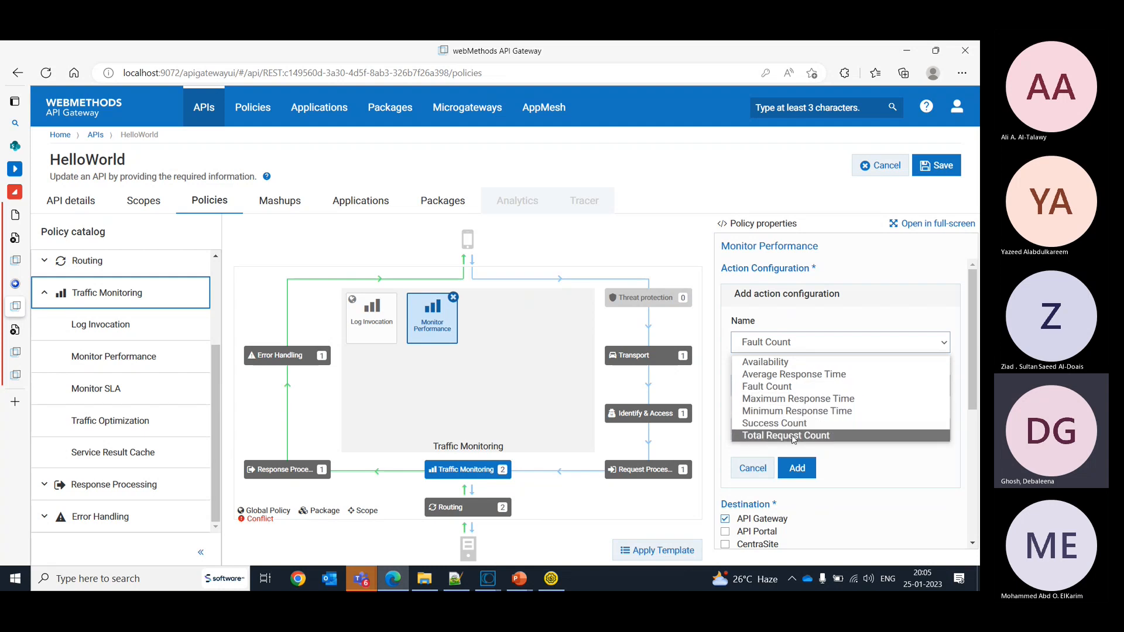
click(837, 523)
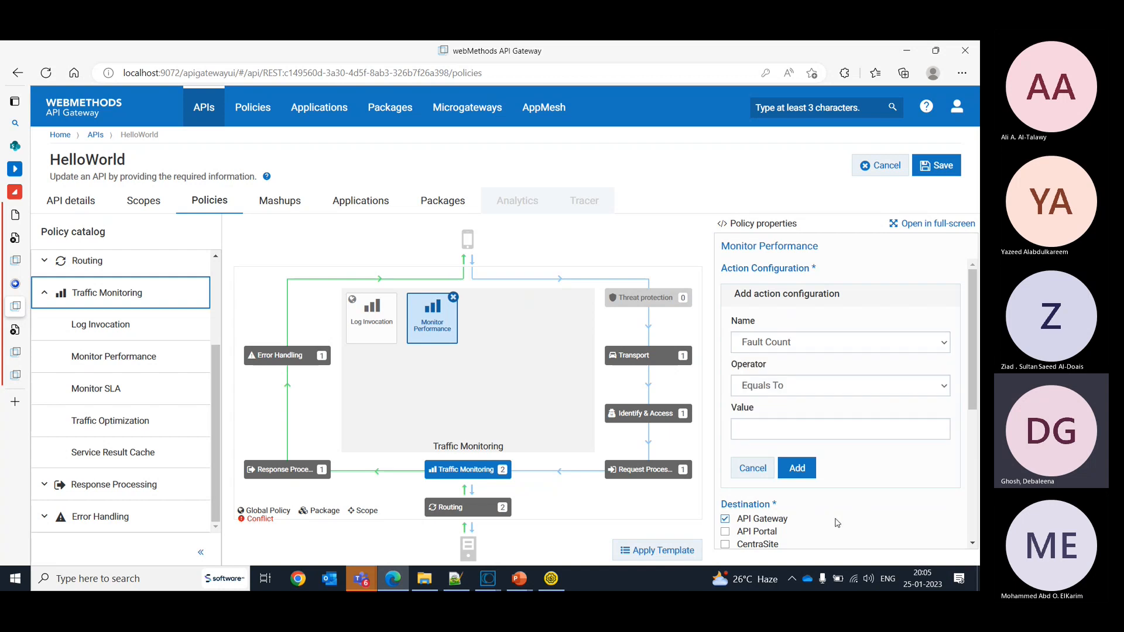
click(788, 351)
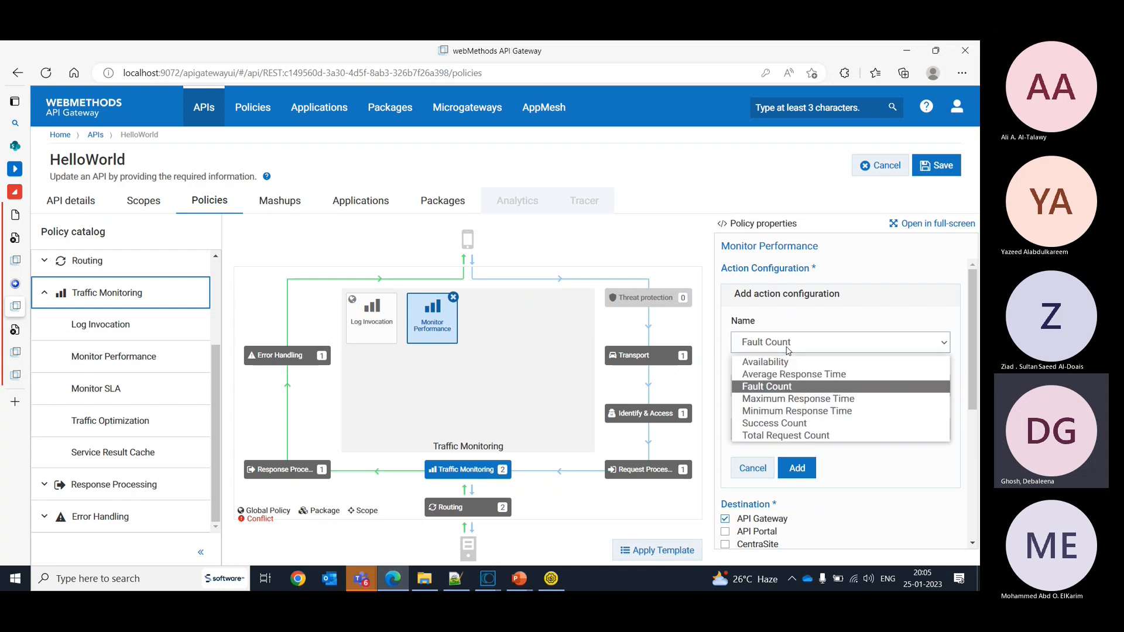
click(800, 437)
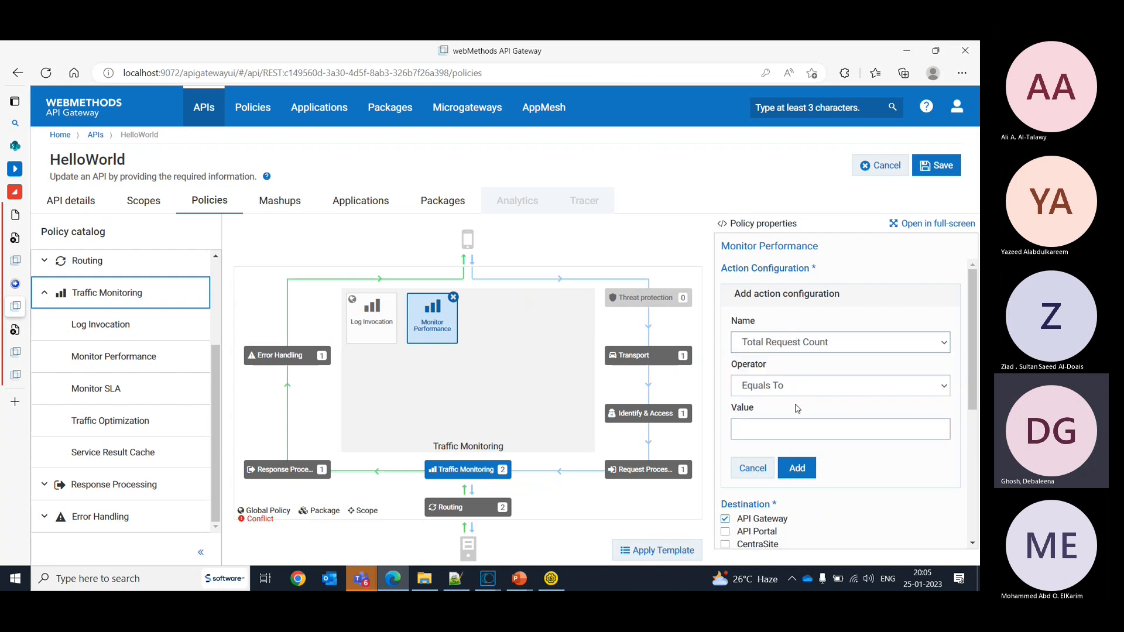
click(797, 382)
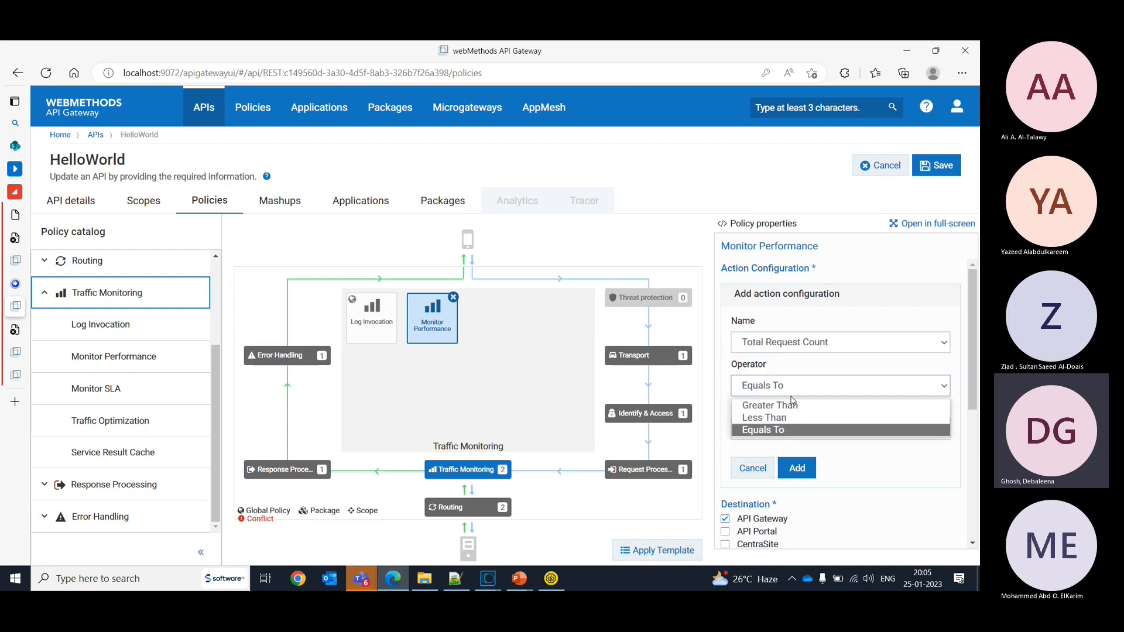
click(792, 403)
click(788, 420)
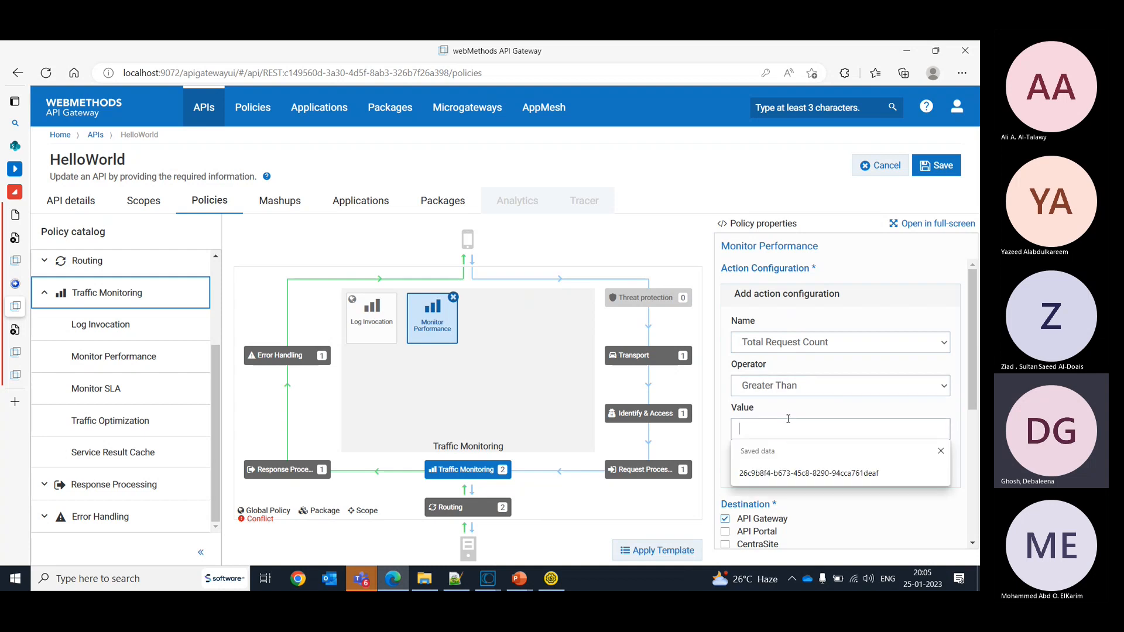
text(3)
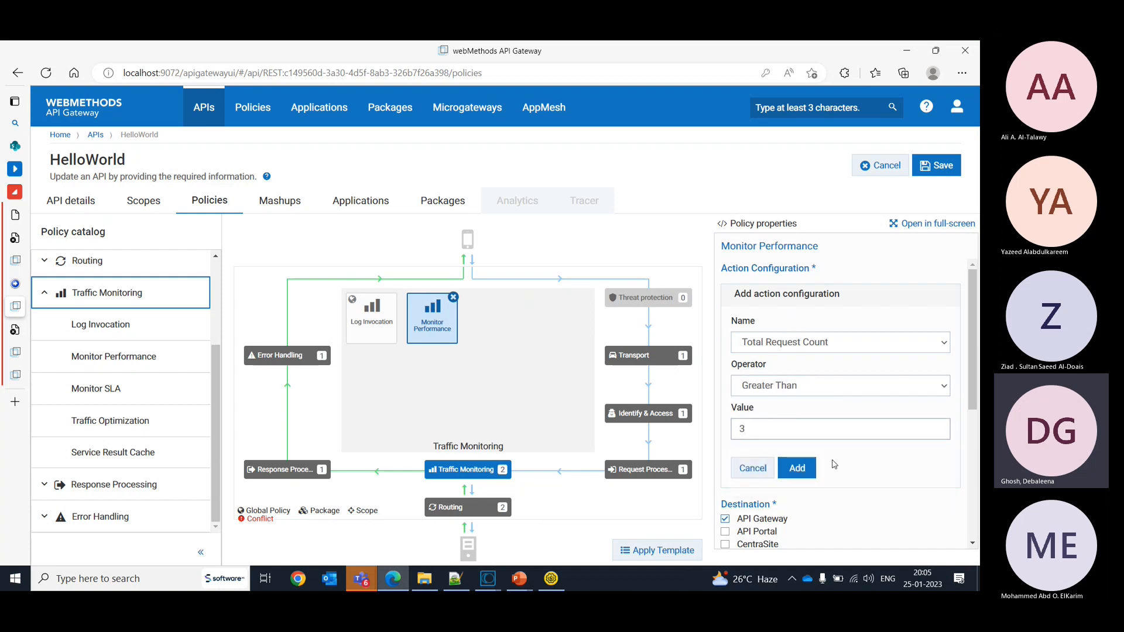
click(797, 468)
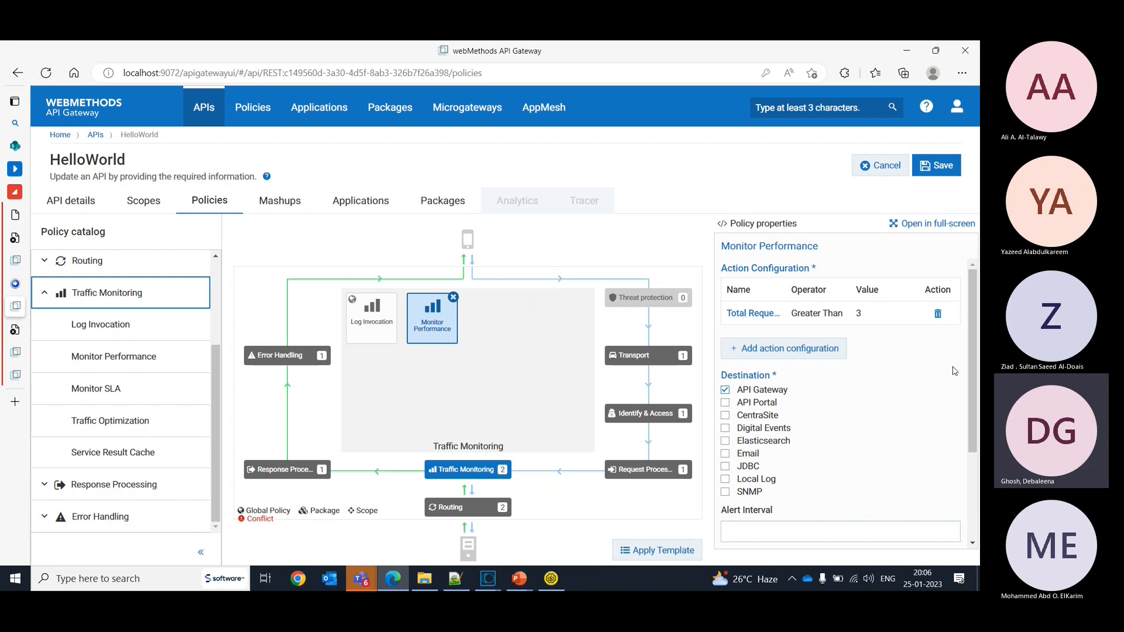
- Set the Monitor Performance policy's alert interval to 1
scroll(814, 433, down, 2)
click(776, 432)
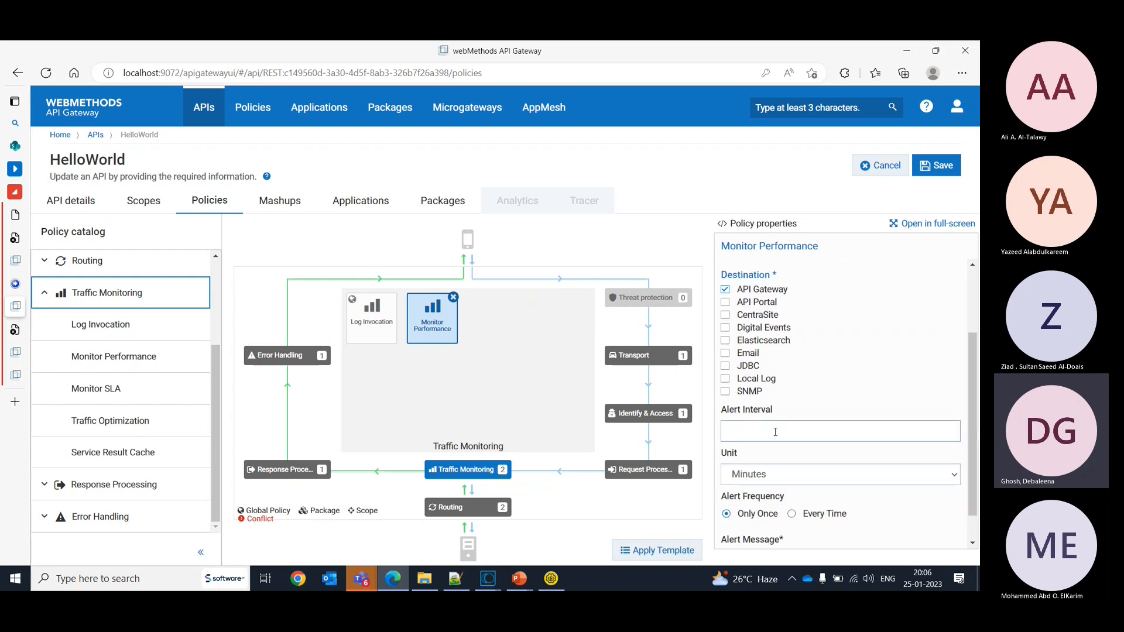
text(1)
- Enter "Too many requests for this API" as the Monitor Performance policy's alert message
drag(974, 466, 968, 414)
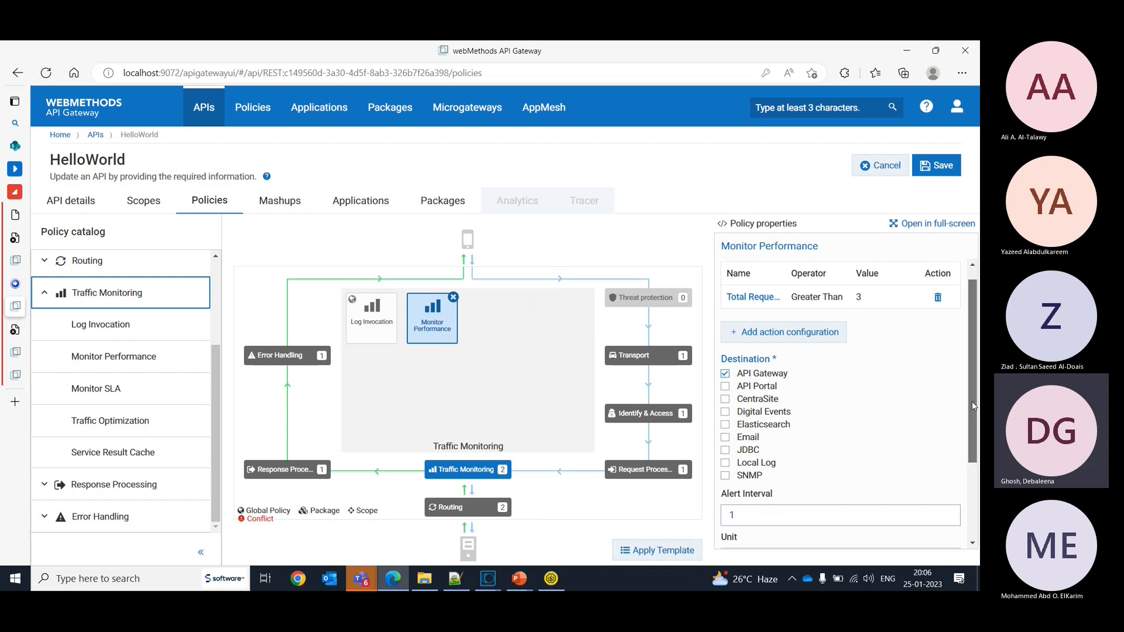
drag(972, 404, 979, 493)
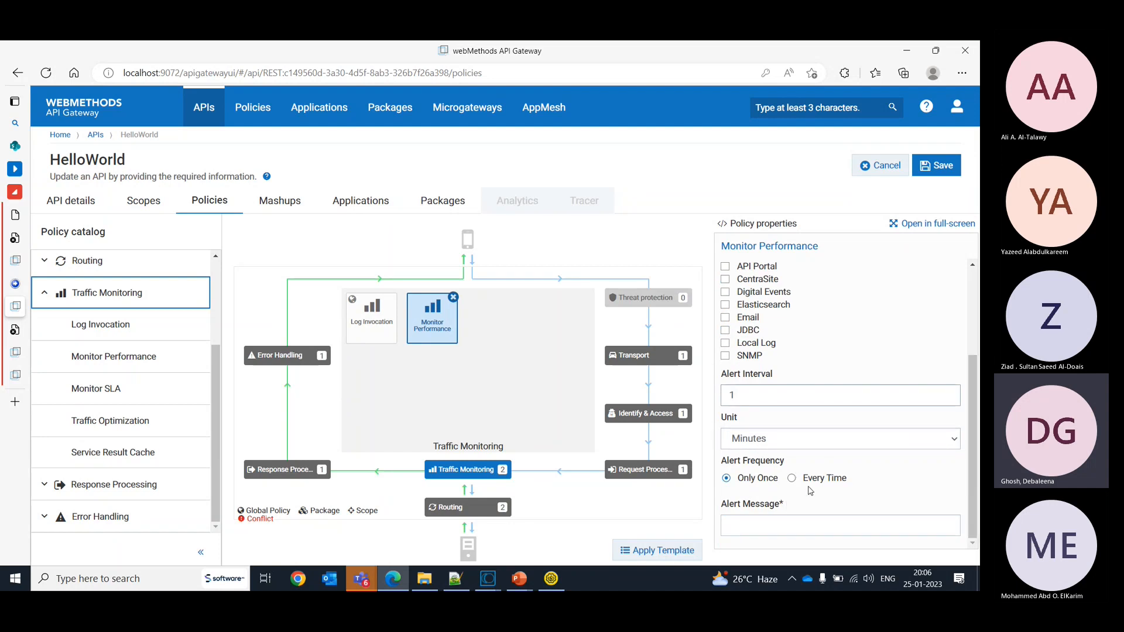
click(764, 524)
text(Too)
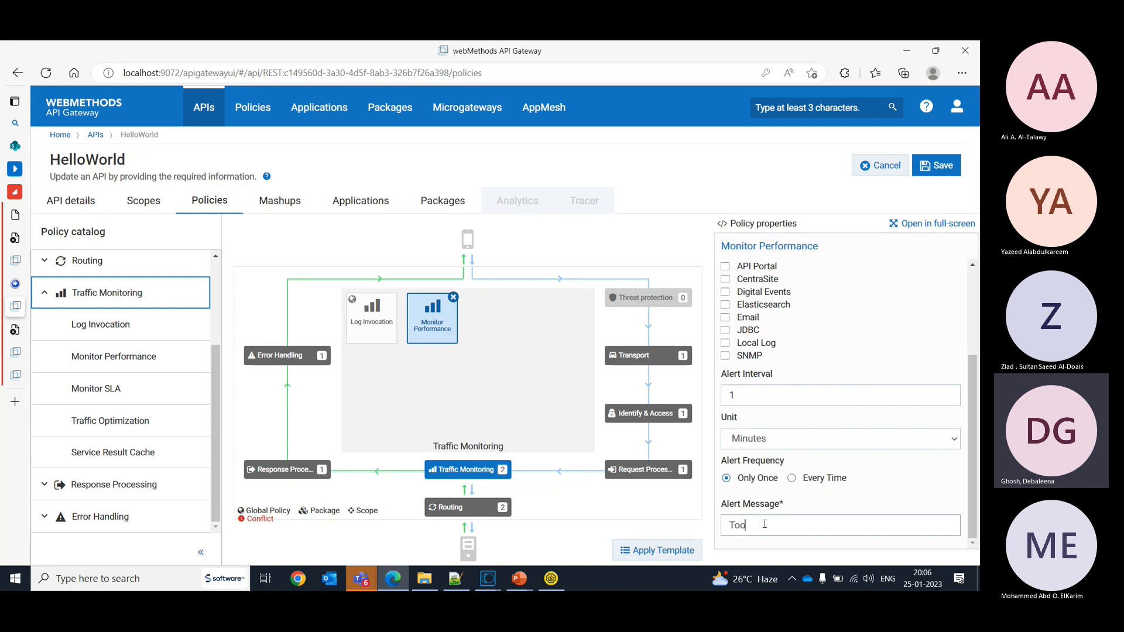
text( many re)
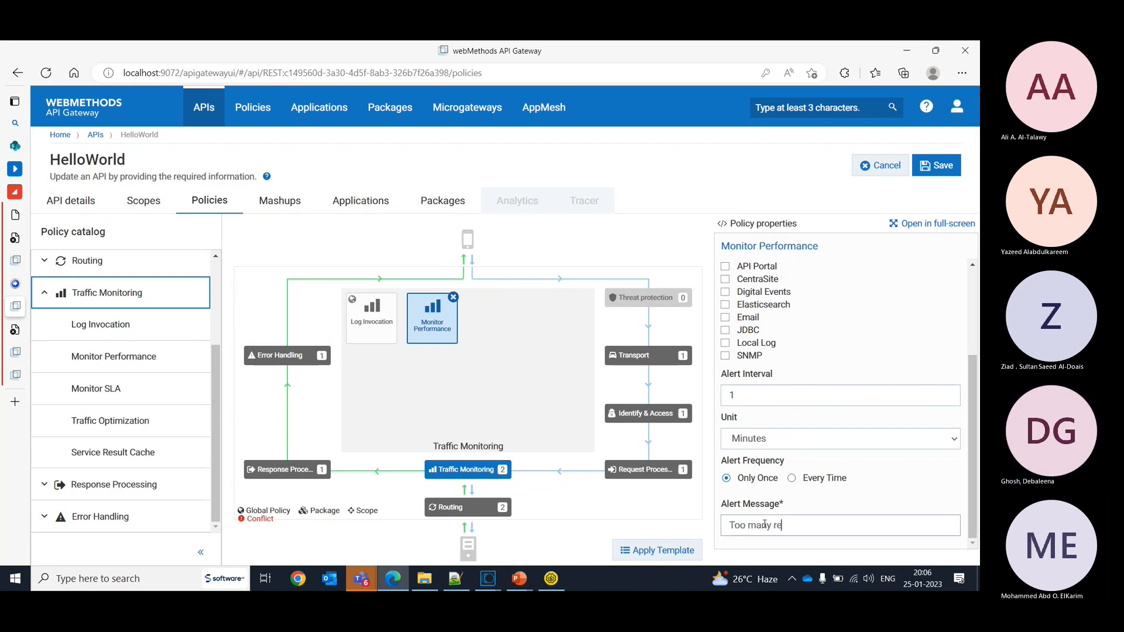
text(quest)
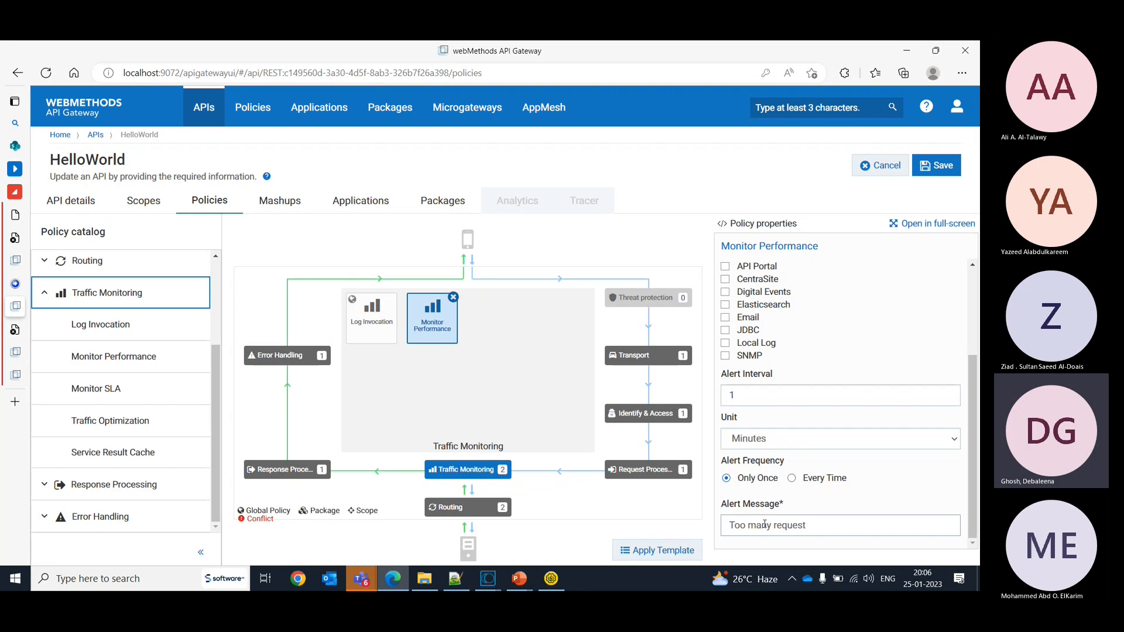
text(s for t)
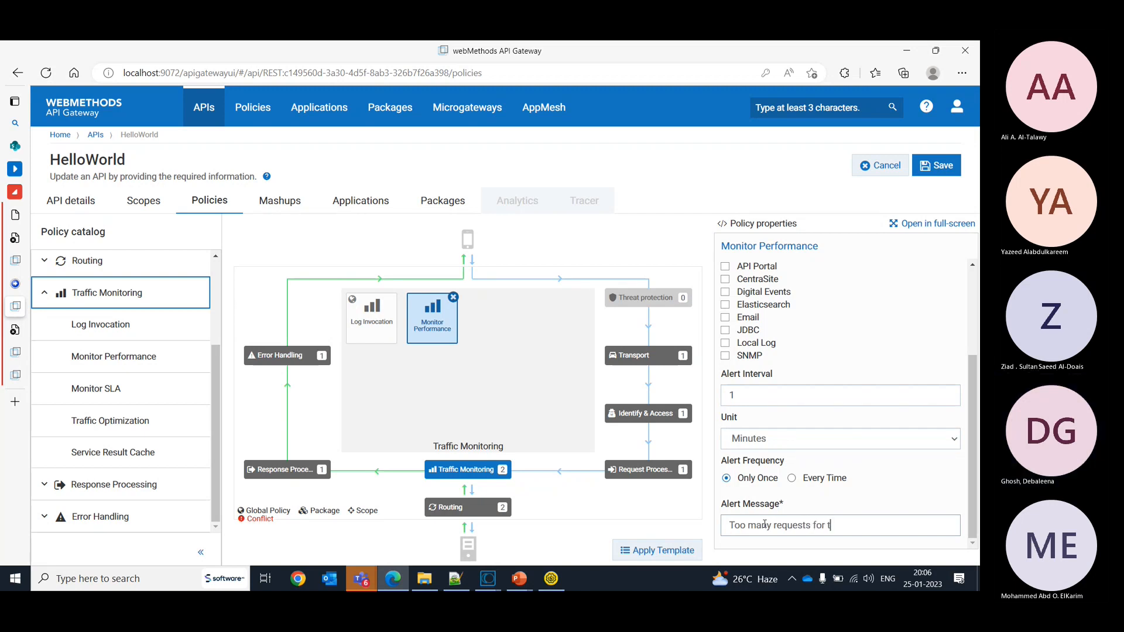
text(his API)
- Add Local Log as a destination of the Monitor Performance policy with its log level set to Info
drag(972, 399, 967, 329)
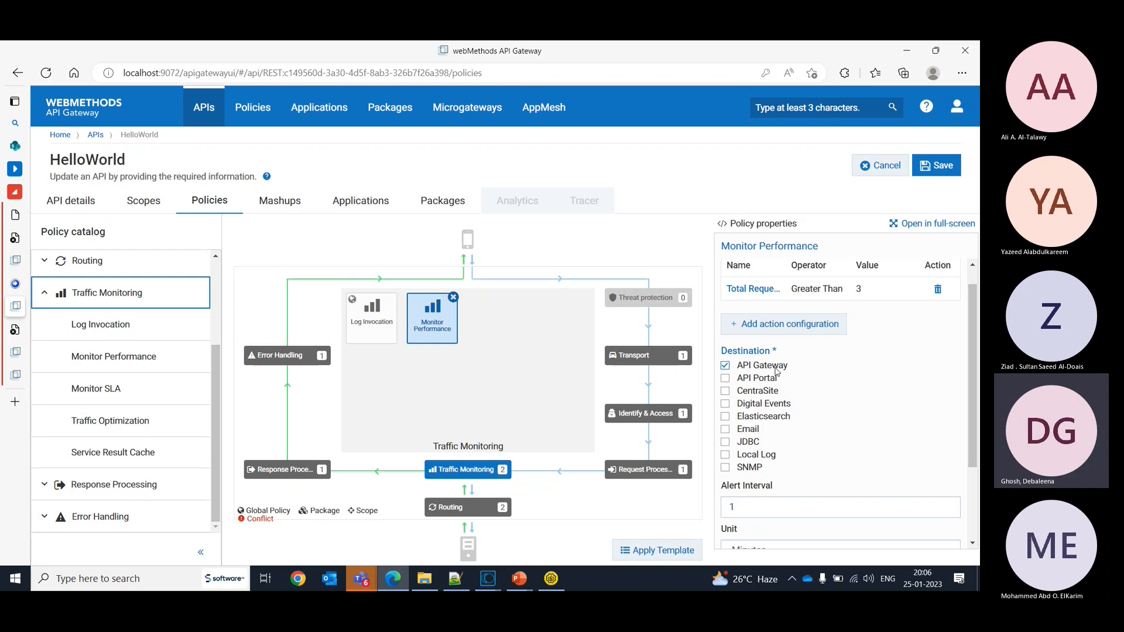
click(725, 455)
click(811, 502)
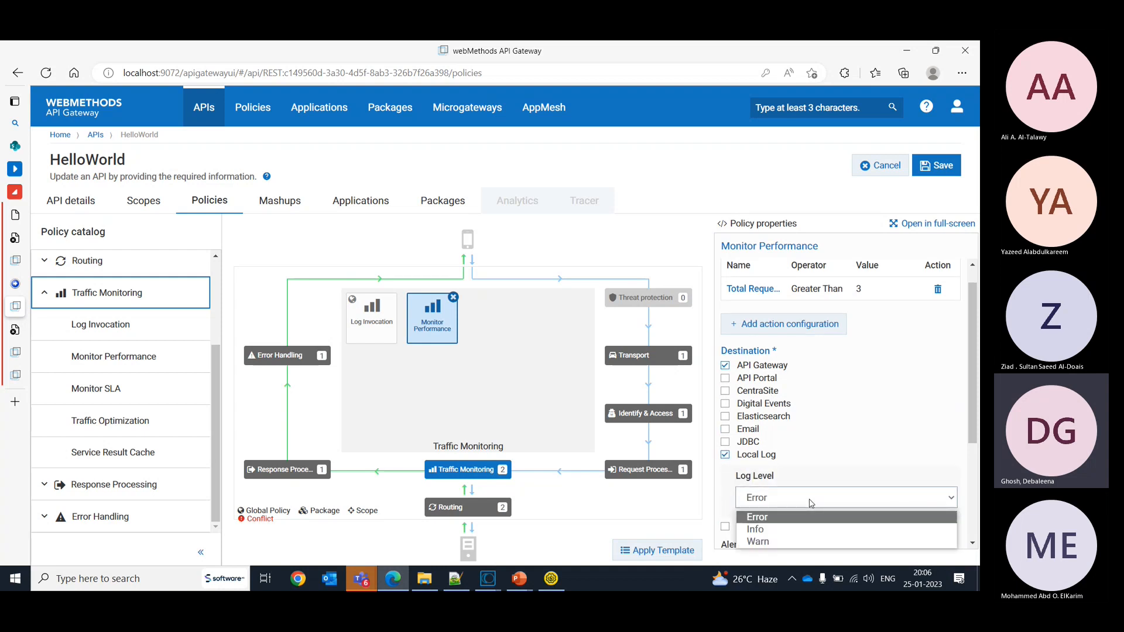
click(799, 529)
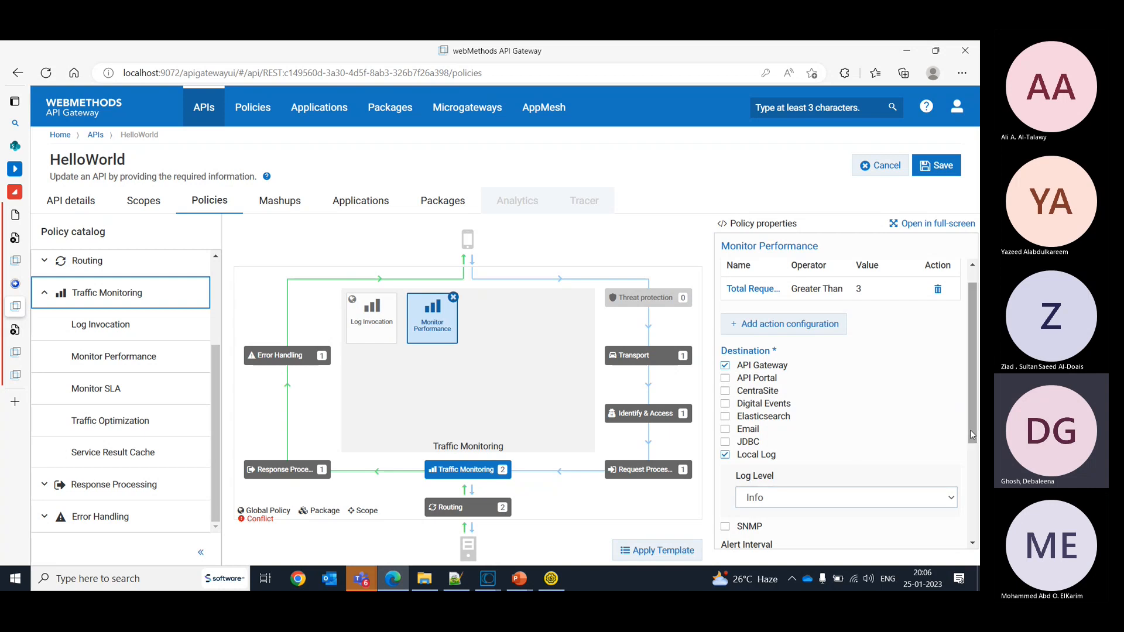
- Try to save HelloWorld with Email also enabled as a Monitor Performance destination, without adding an email address
click(726, 430)
click(726, 430)
click(726, 430)
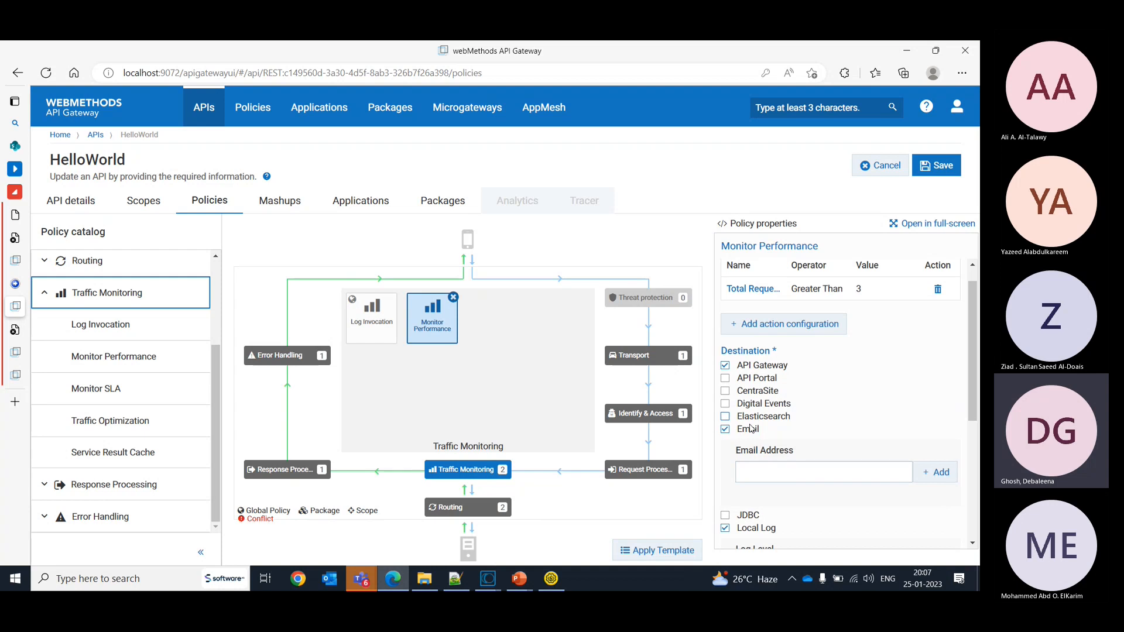
drag(972, 375, 977, 518)
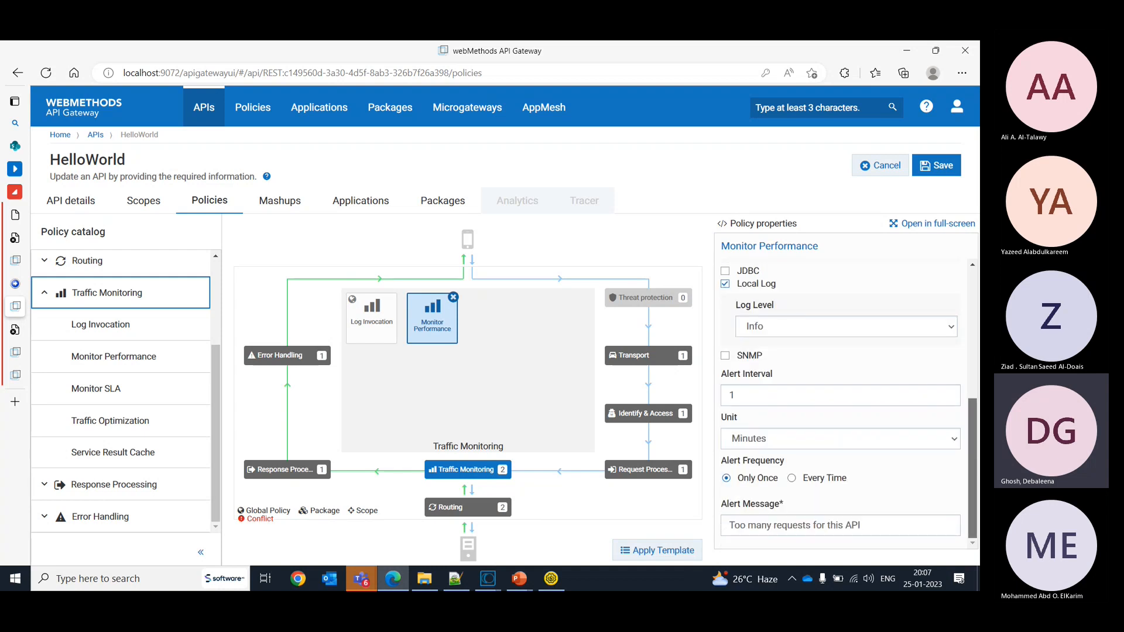
click(924, 168)
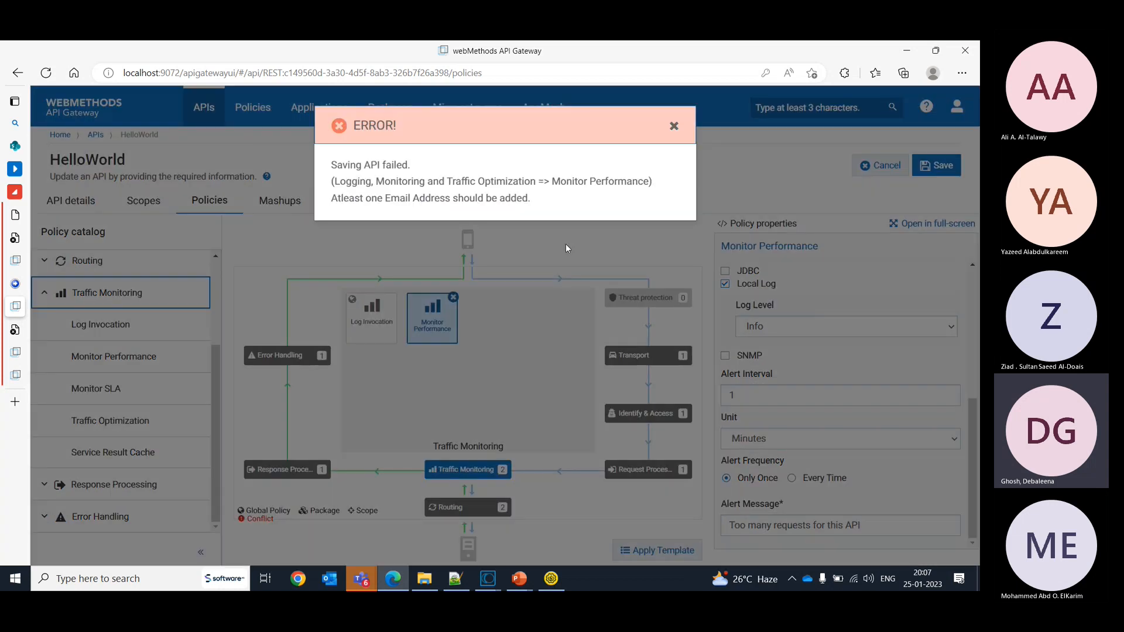
click(674, 127)
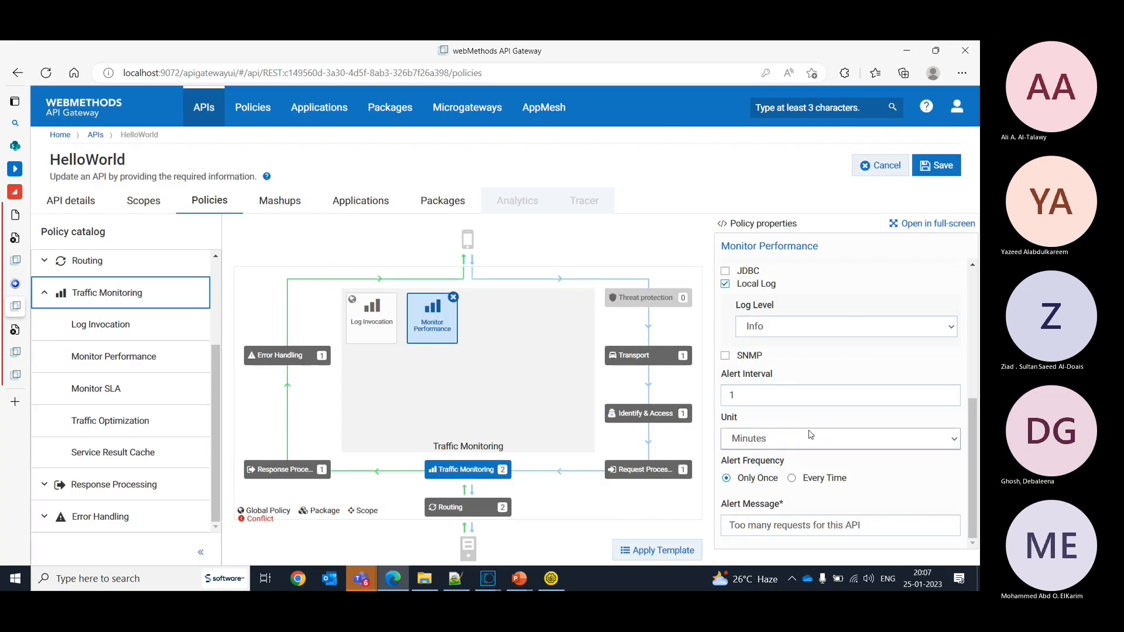
- Remove the Email destination from the Monitor Performance policy, save HelloWorld and display the saved policy's properties
drag(967, 529, 971, 361)
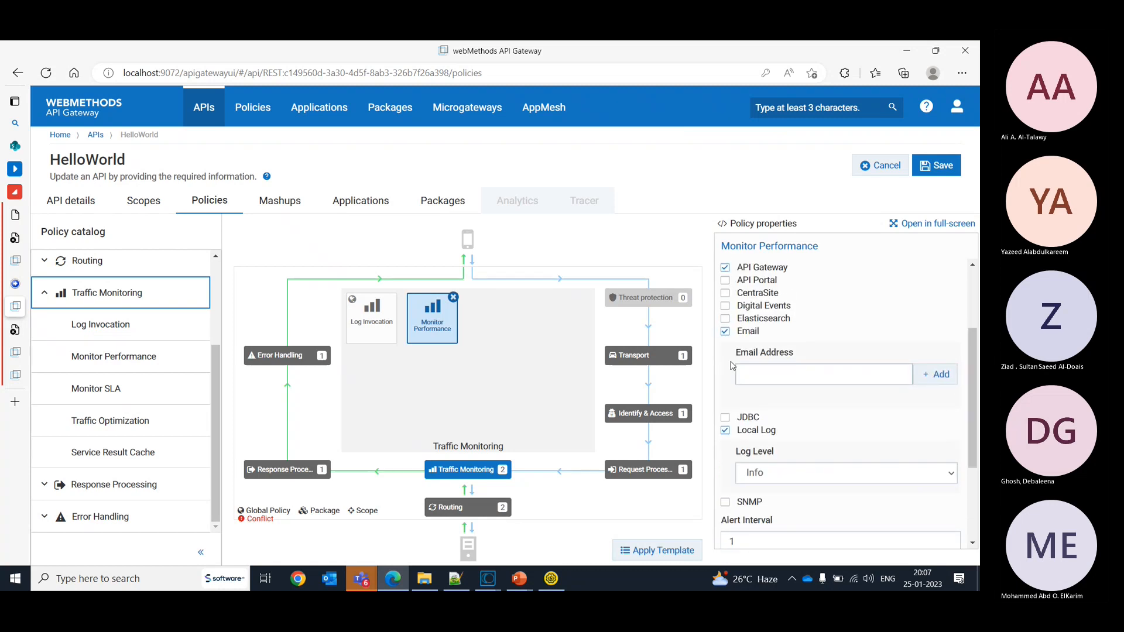
click(726, 332)
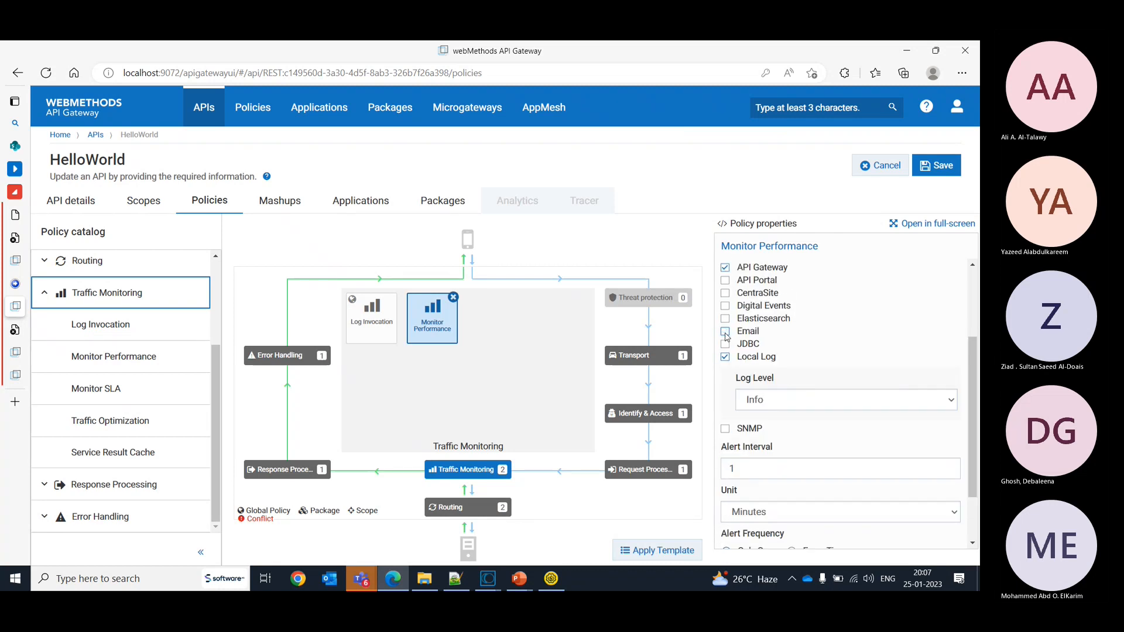
click(927, 165)
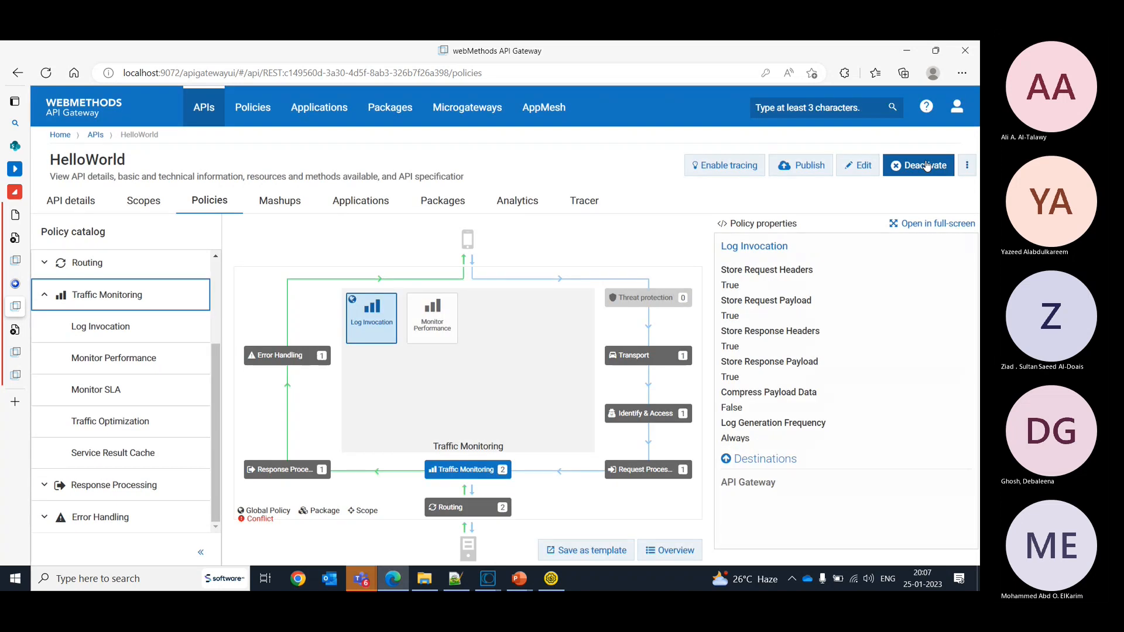
click(421, 337)
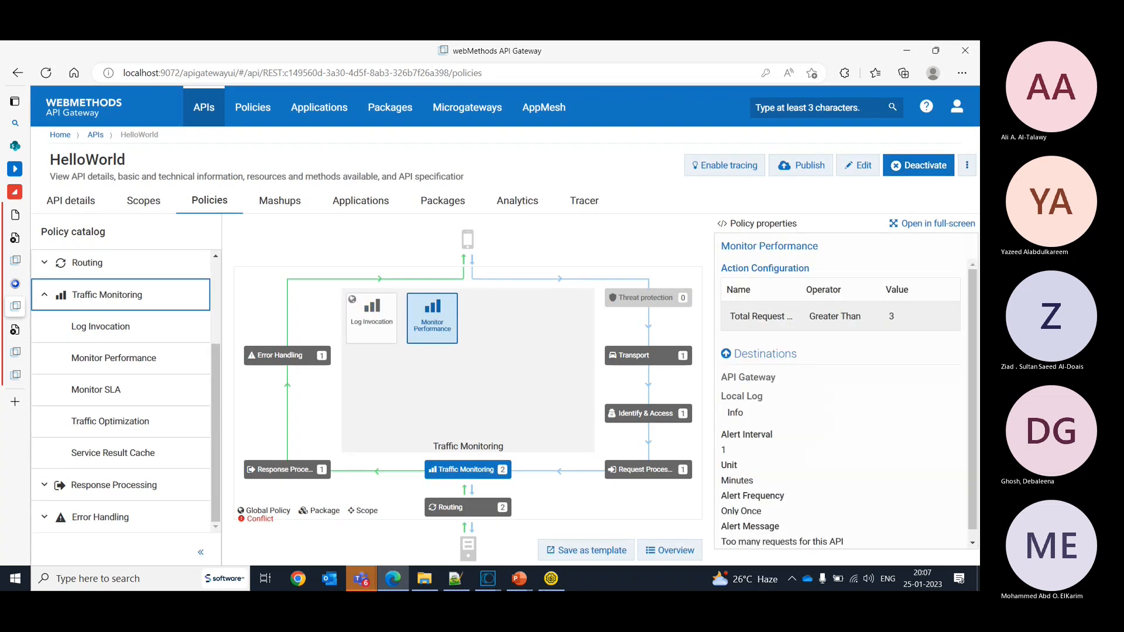
- Switch to SoapUI, extend the mobile number in Request 2's body to ten digits and send the request four times
click(551, 579)
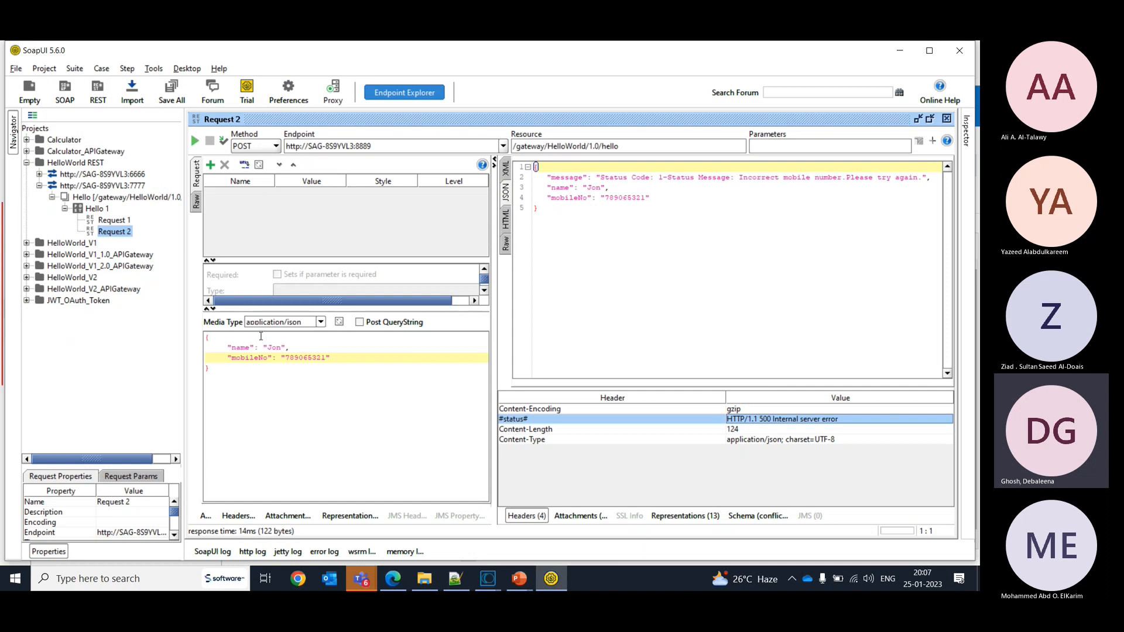
click(327, 357)
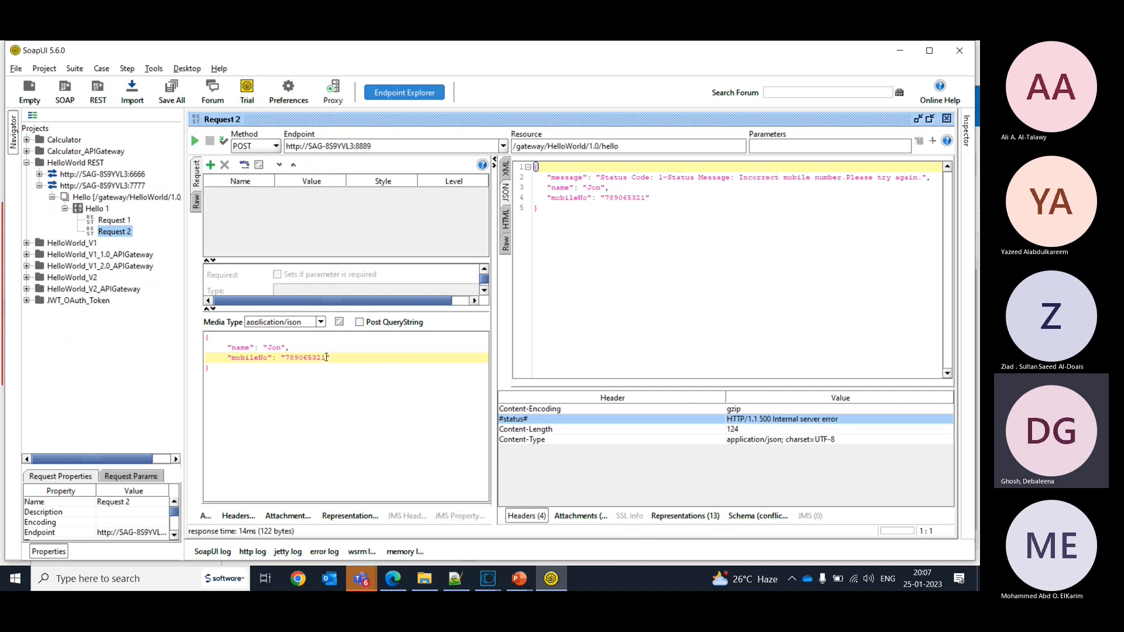
text(9)
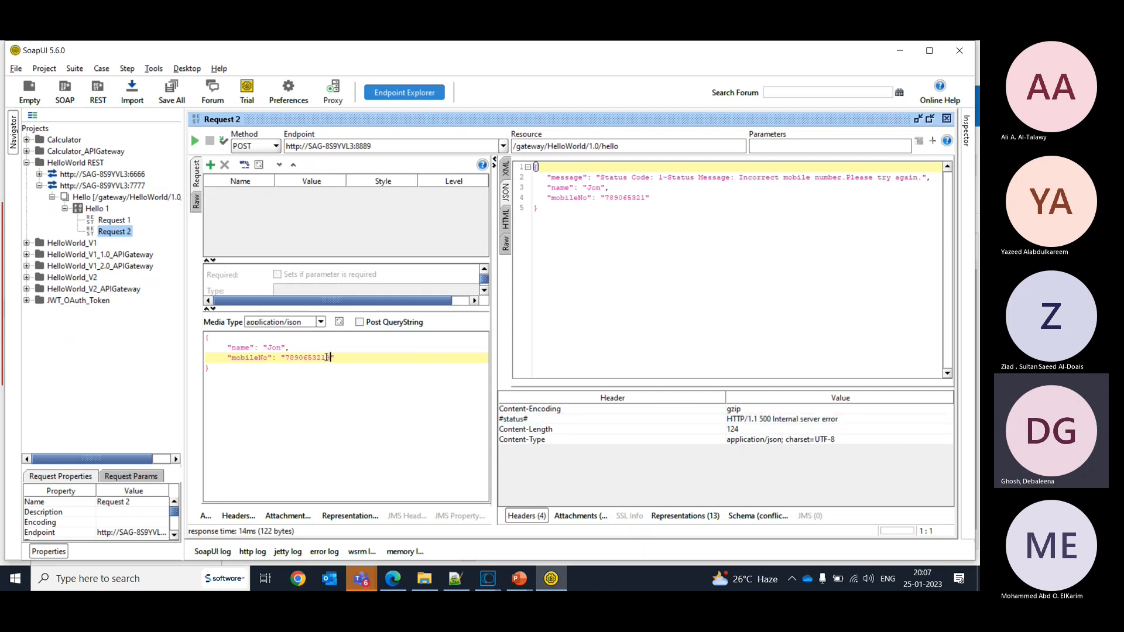
click(196, 142)
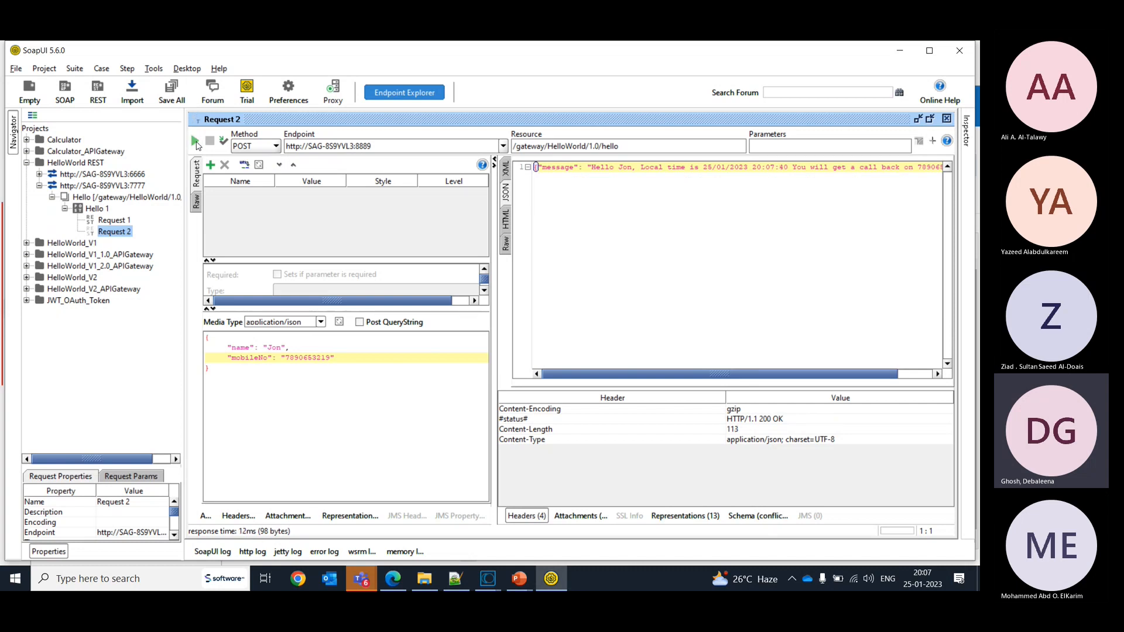
click(195, 142)
click(196, 142)
click(196, 142)
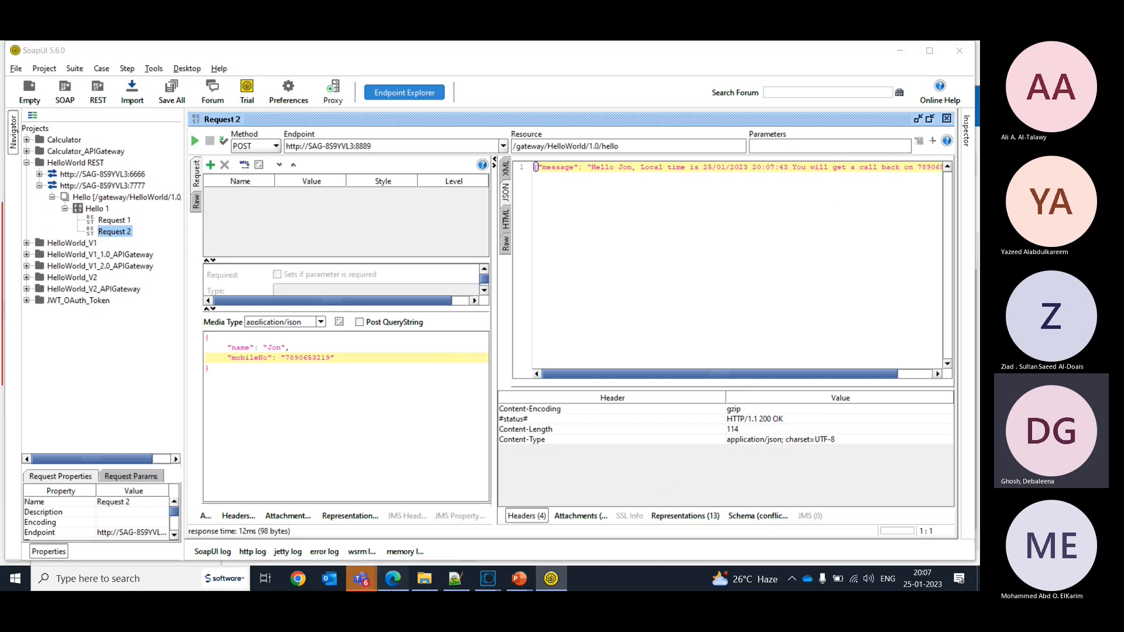
- Switch to Integration Server Administrator in the browser and log in as Administrator with the account password
click(392, 579)
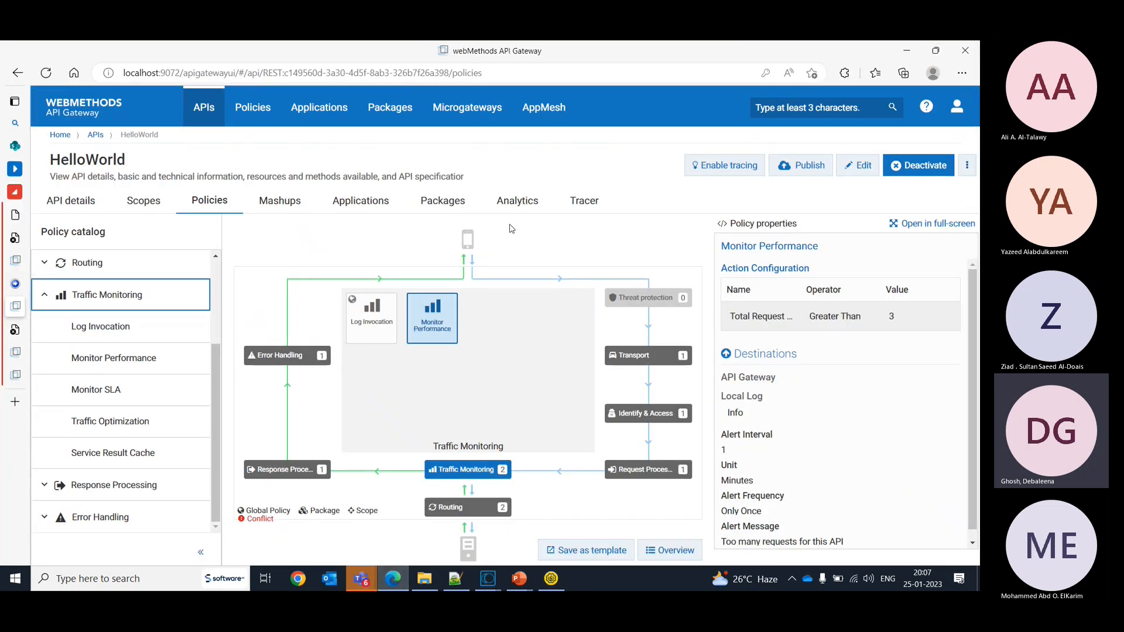
click(33, 285)
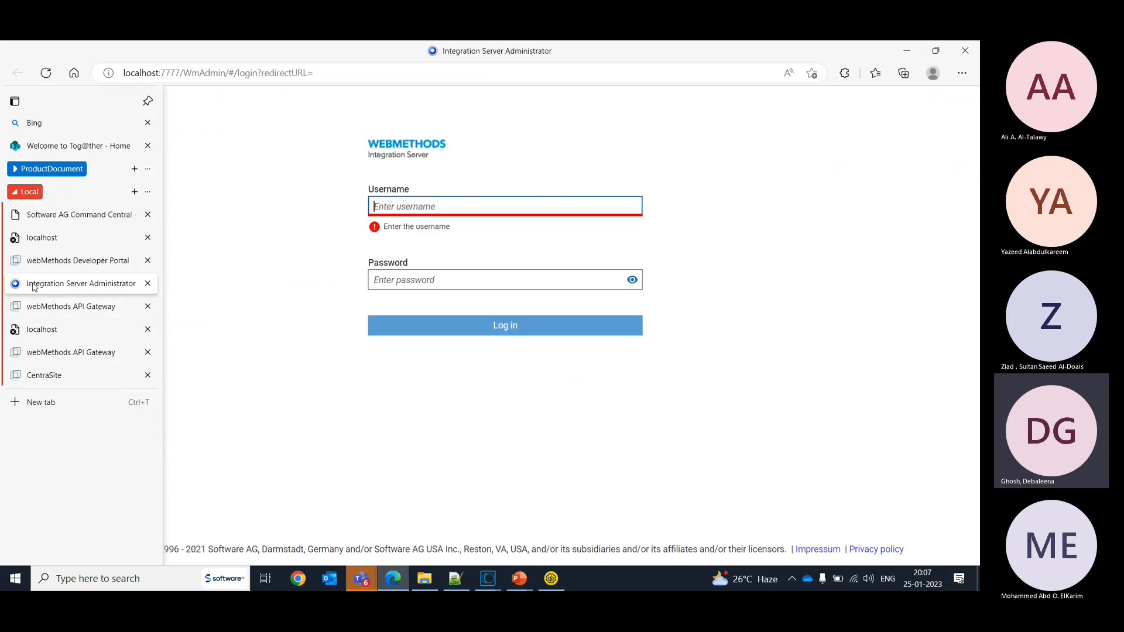
click(421, 206)
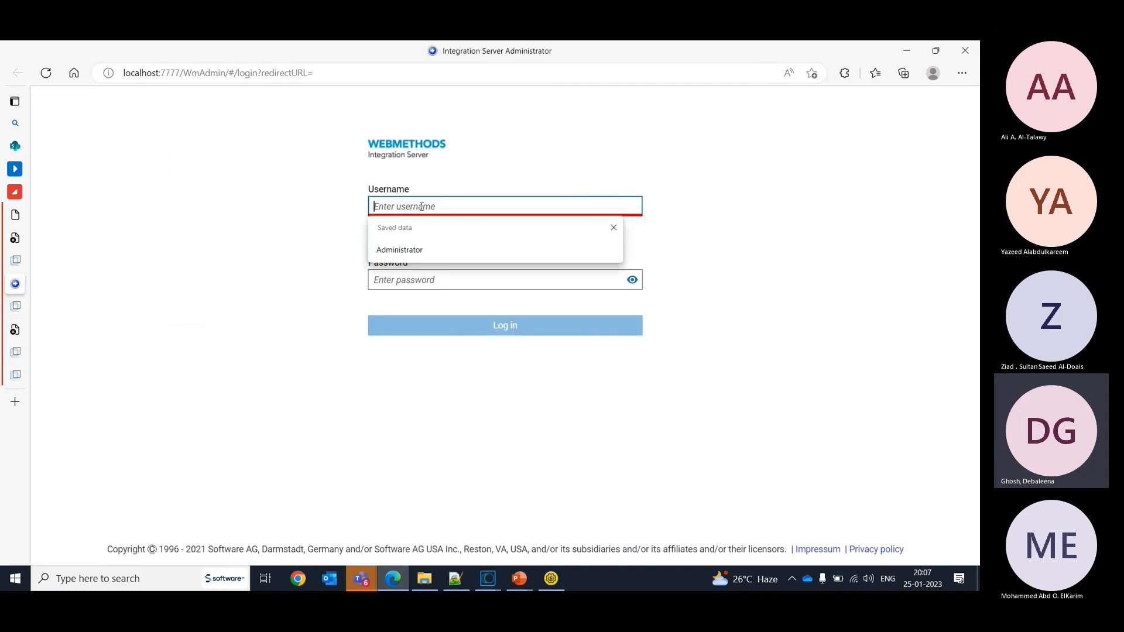
text(Admini)
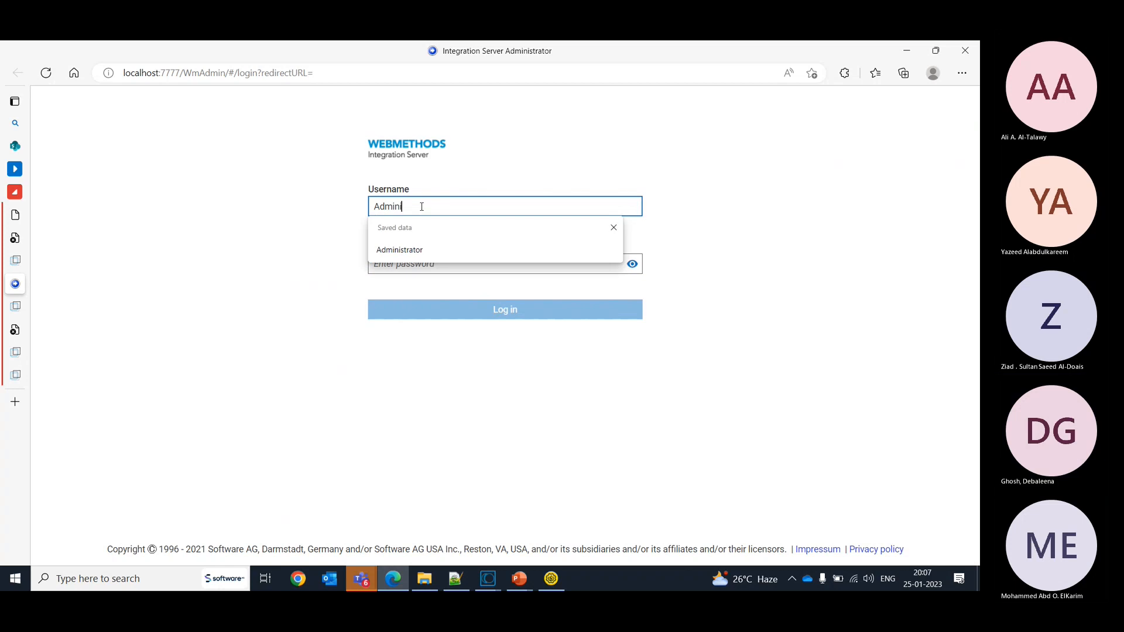
text(strator)
key(Tab)
text(manage)
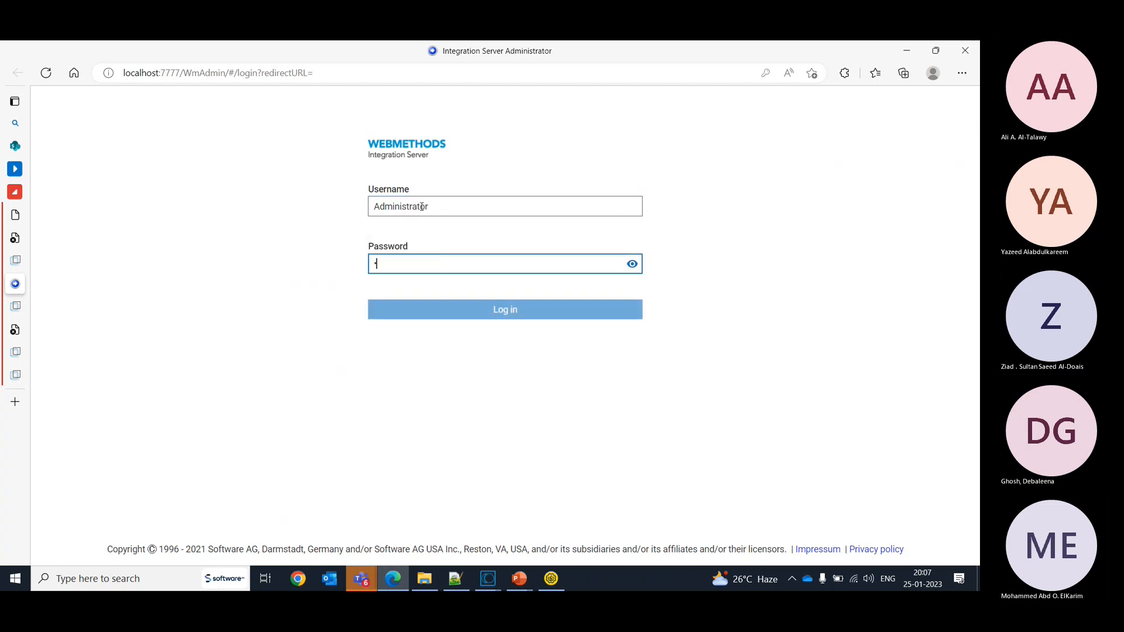
key(Return)
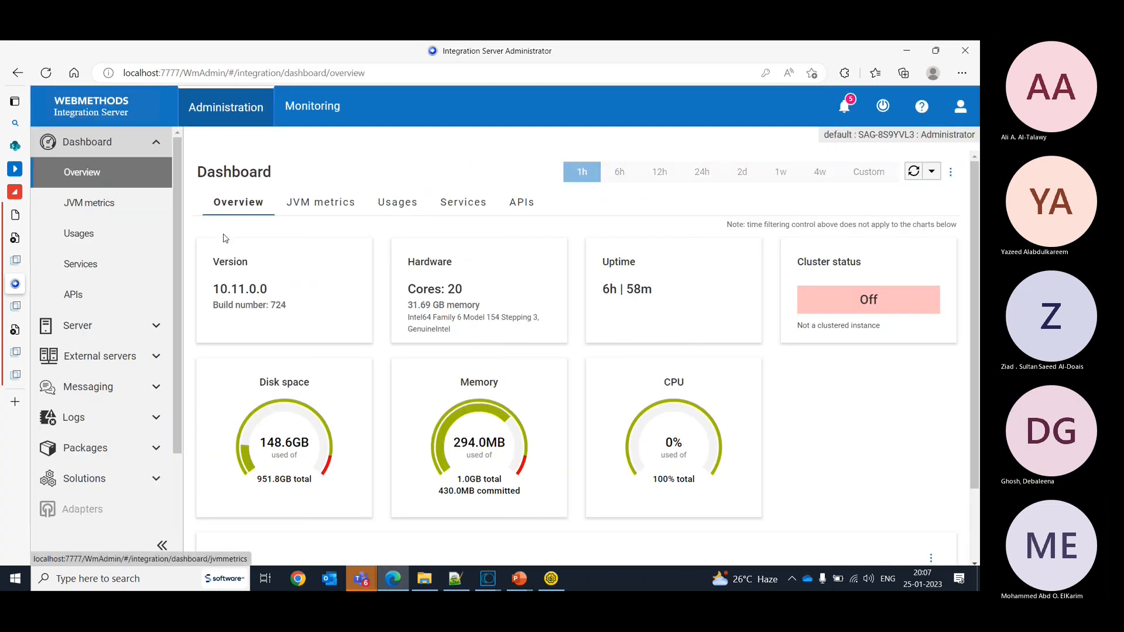
click(153, 419)
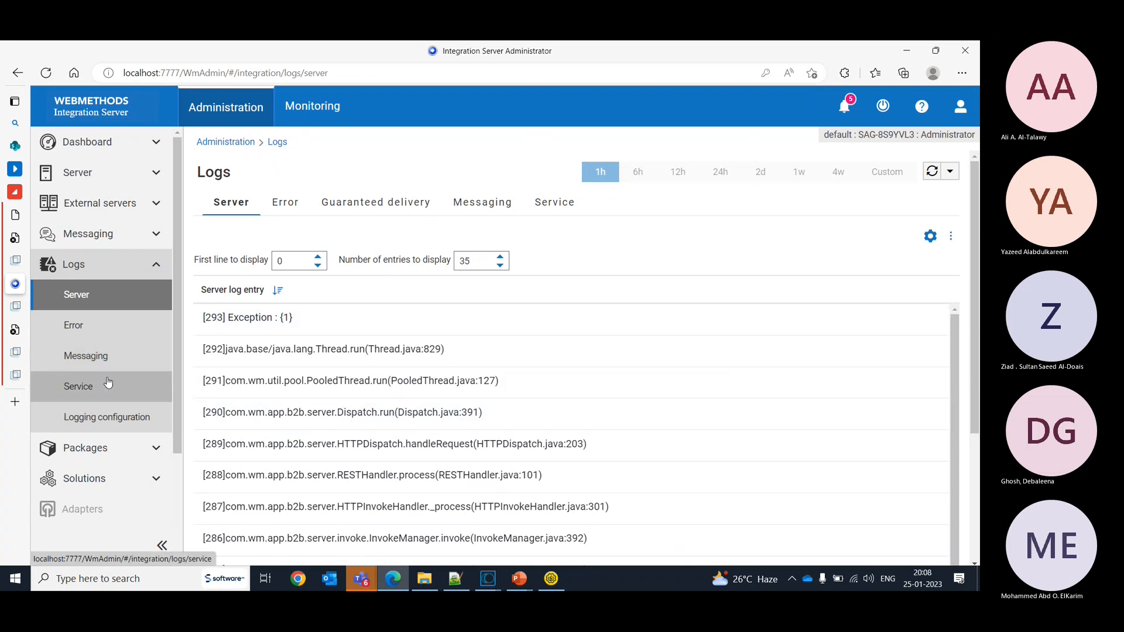
click(82, 293)
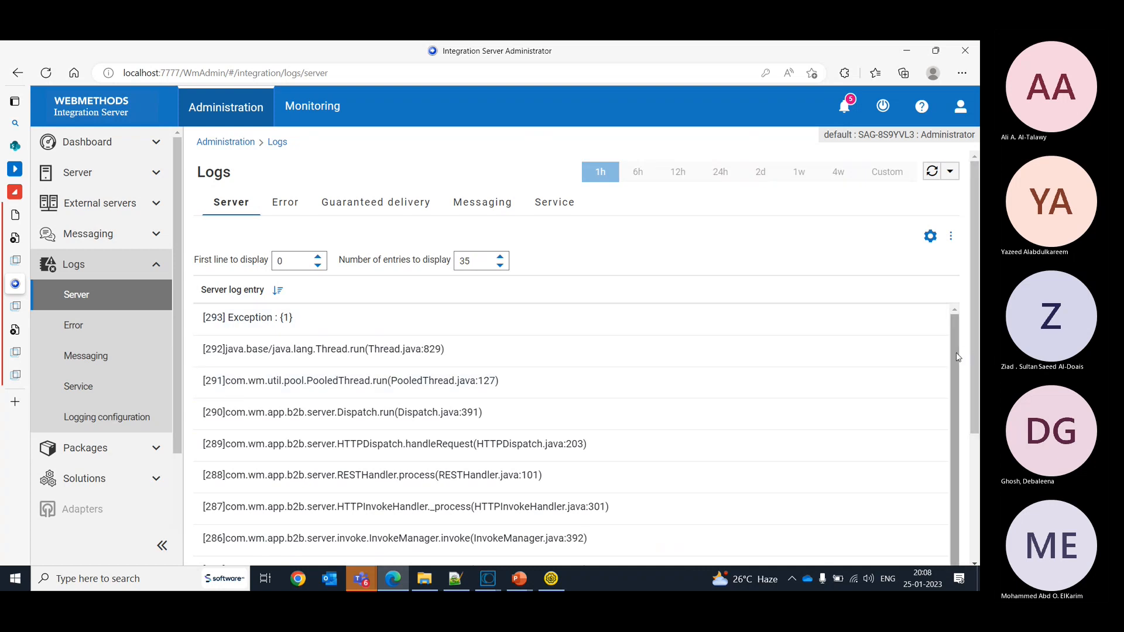
scroll(970, 446, down, 3)
scroll(969, 447, down, 2)
scroll(969, 447, up, 5)
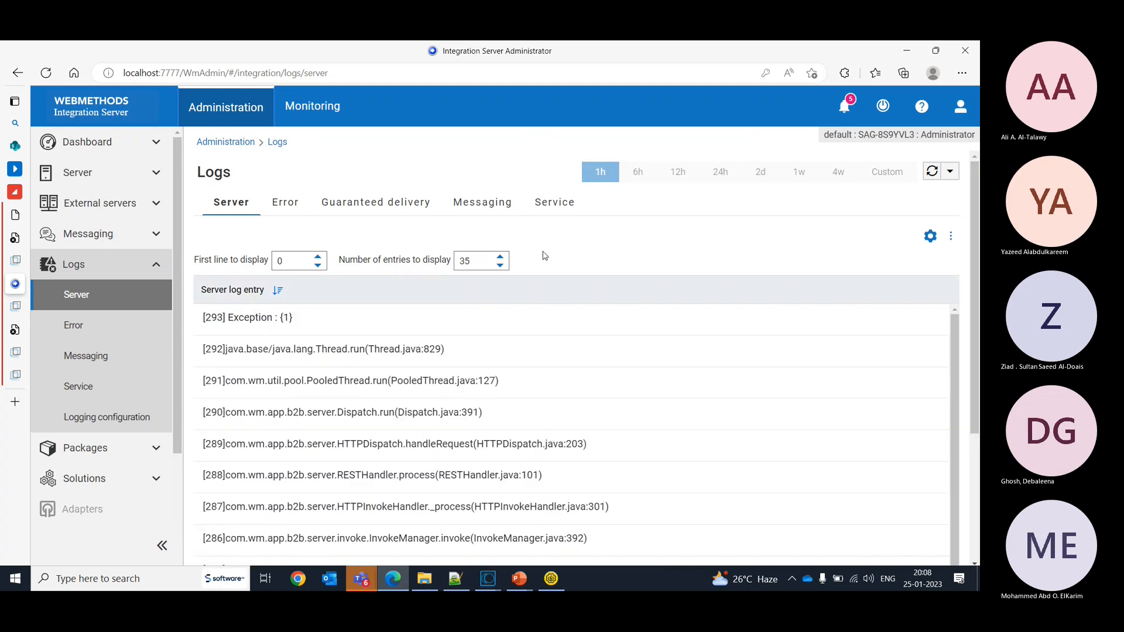
- Set the number of server log entries to display to 100
click(476, 258)
key(BackSpace)
key(BackSpace)
text(100)
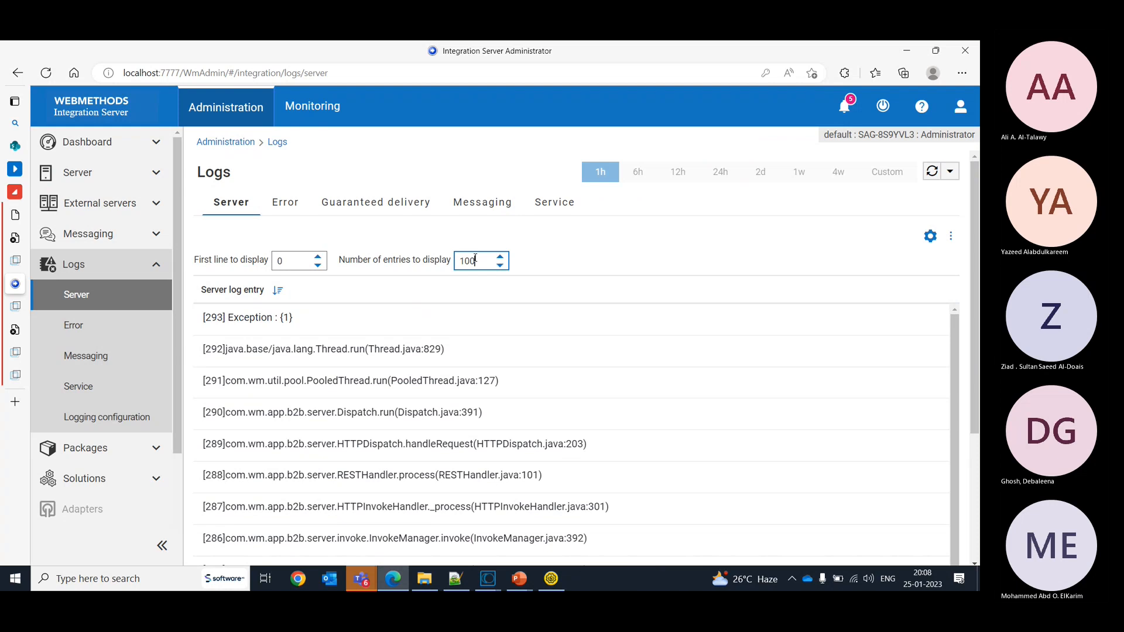
click(735, 241)
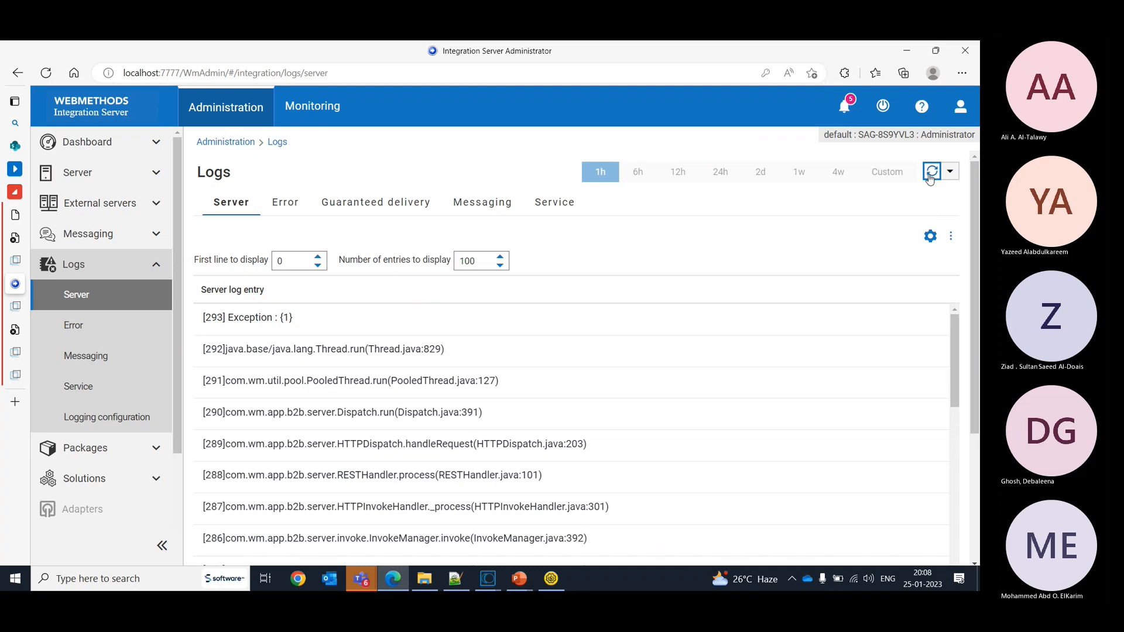
- Return to HelloWorld's policies in API Gateway, review the Monitor Performance settings in edit mode and save the API
key(alt+Tab)
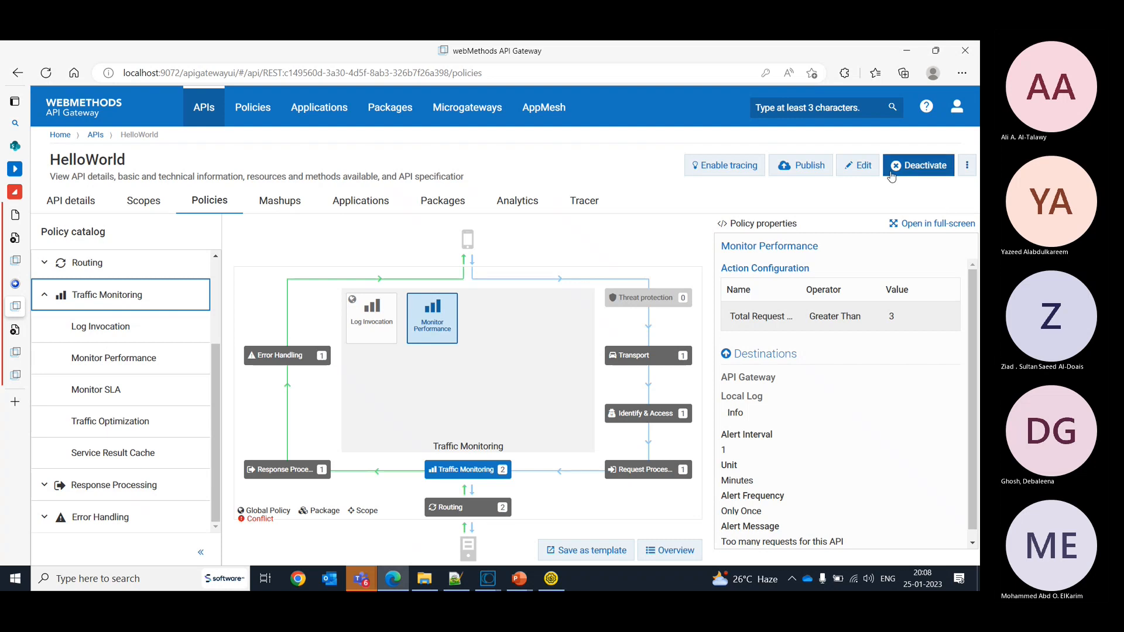
click(858, 165)
click(392, 245)
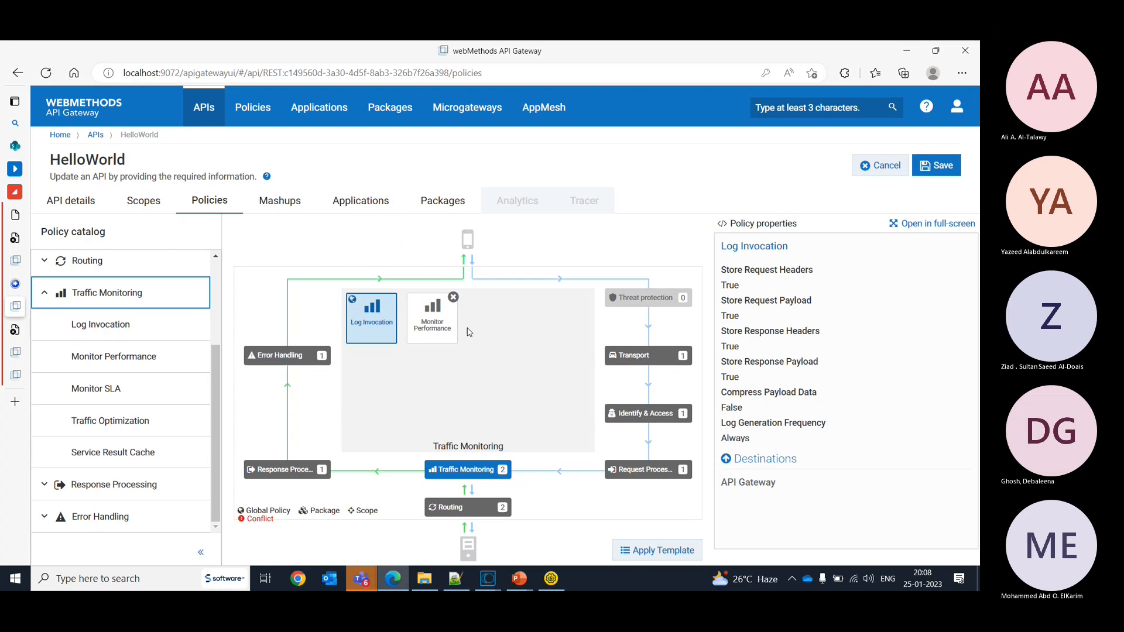
click(433, 319)
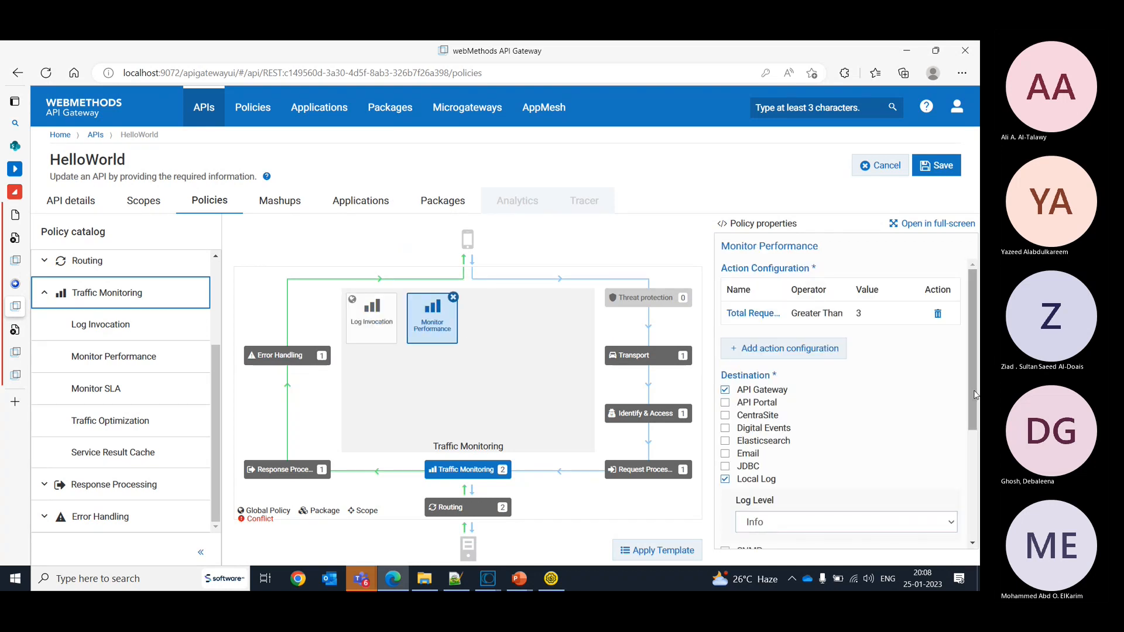
scroll(975, 495, down, 3)
drag(979, 492, 979, 509)
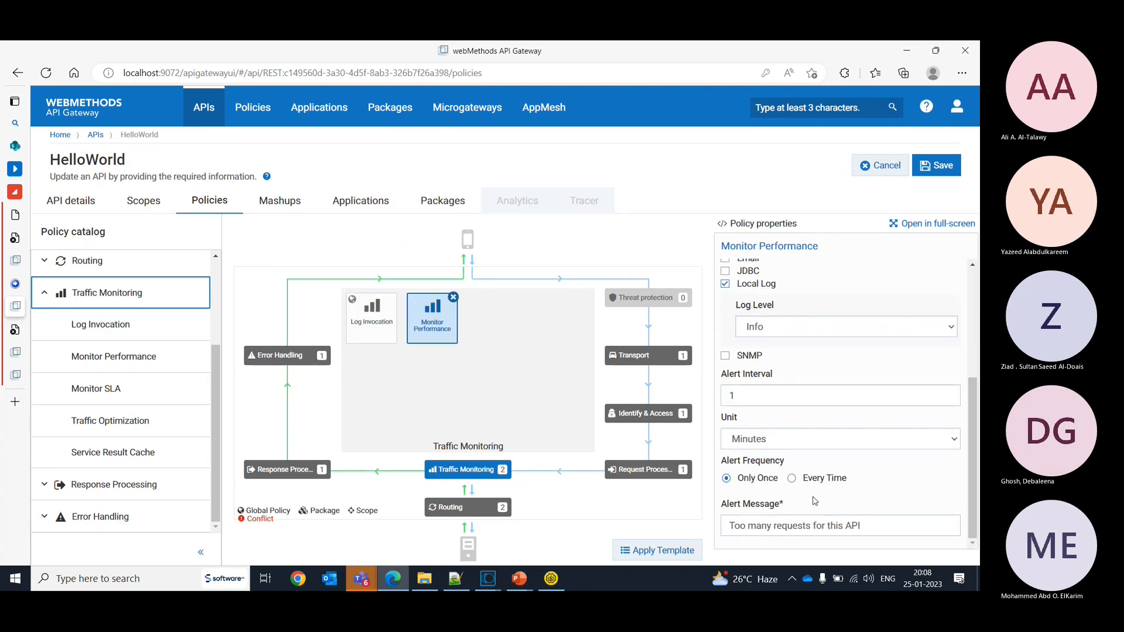
click(937, 165)
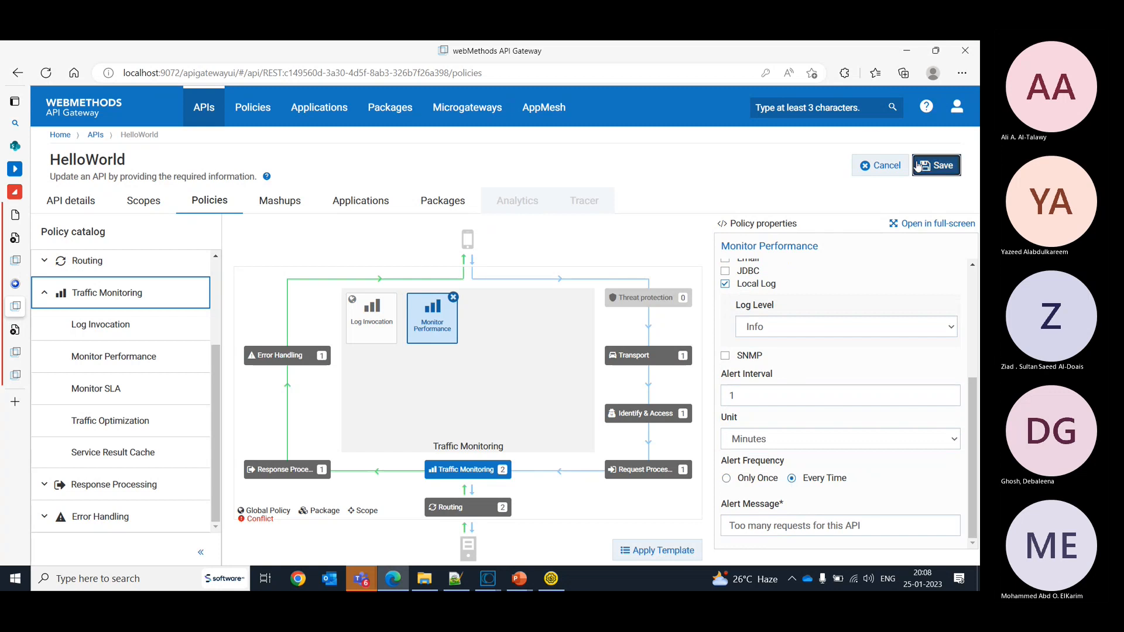
- Switch to SoapUI and send Request 2 to the HelloWorld API repeatedly
click(551, 579)
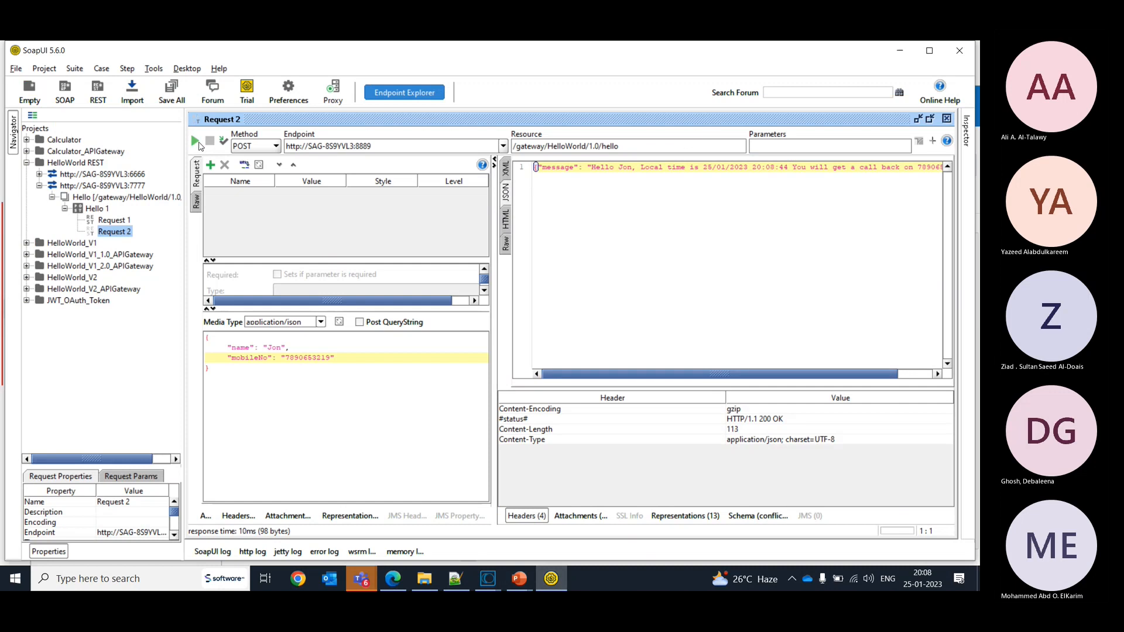
click(197, 142)
click(196, 143)
- Switch back to Integration Server Administrator, refresh the server log and open the error log
key(alt+Tab)
key(alt+Tab)
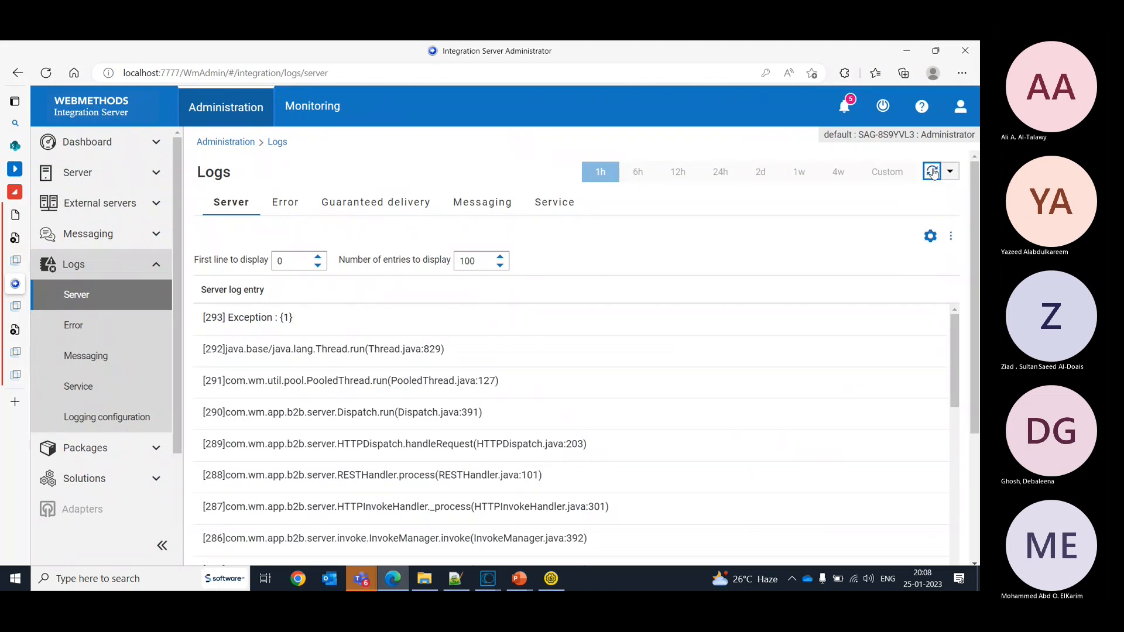
click(932, 171)
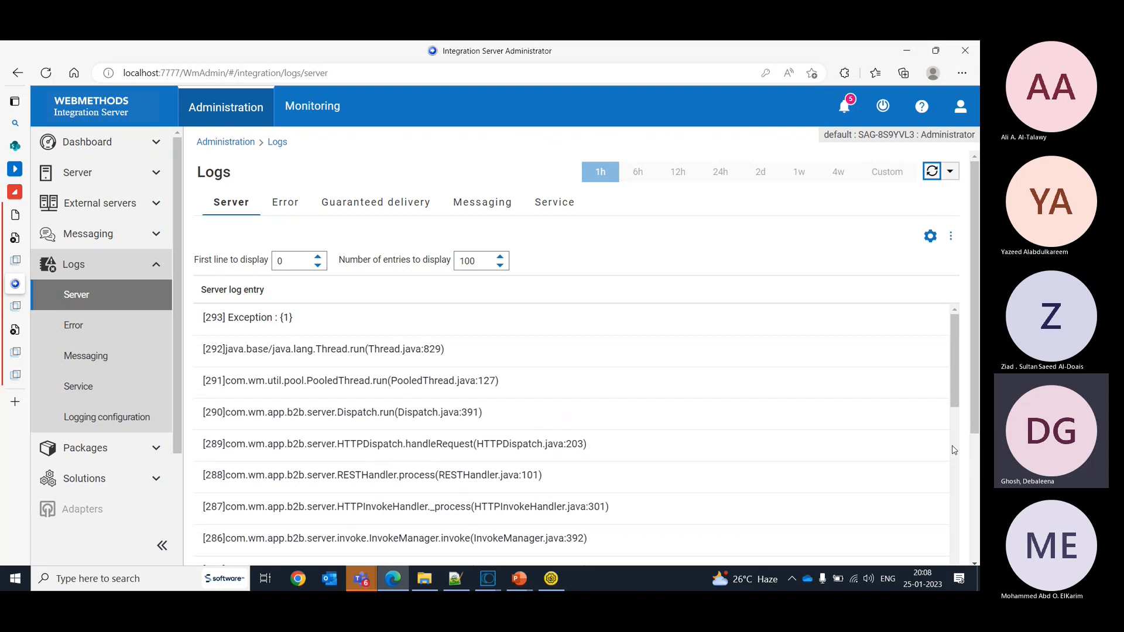
click(69, 331)
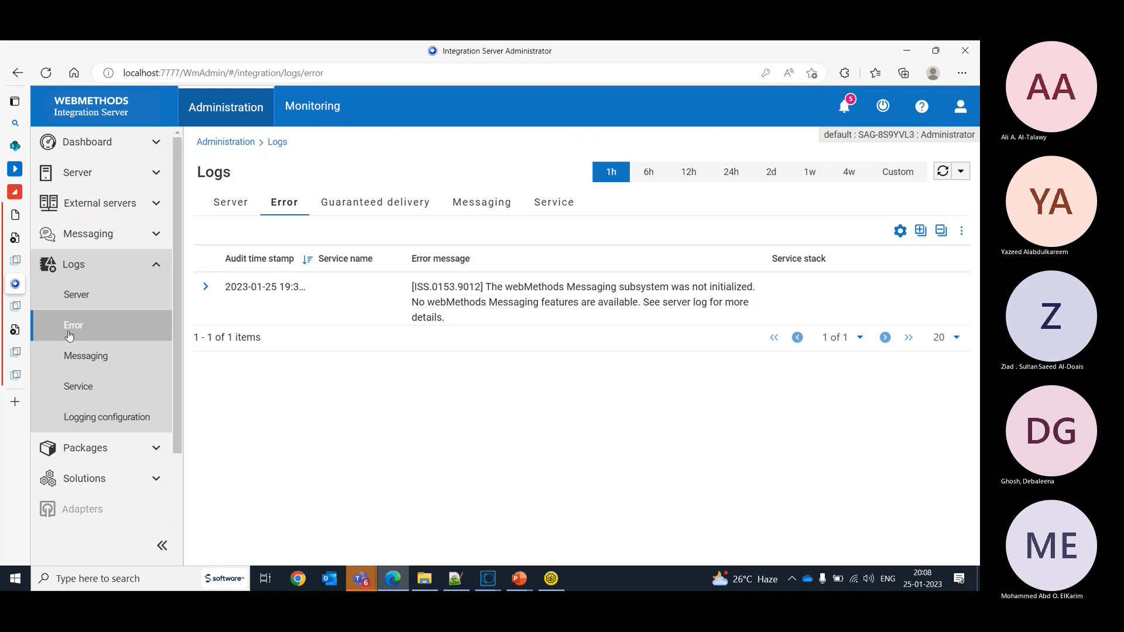
- Reopen and refresh the server log, set the number of entries to display to 1000, and look through the entries
click(75, 296)
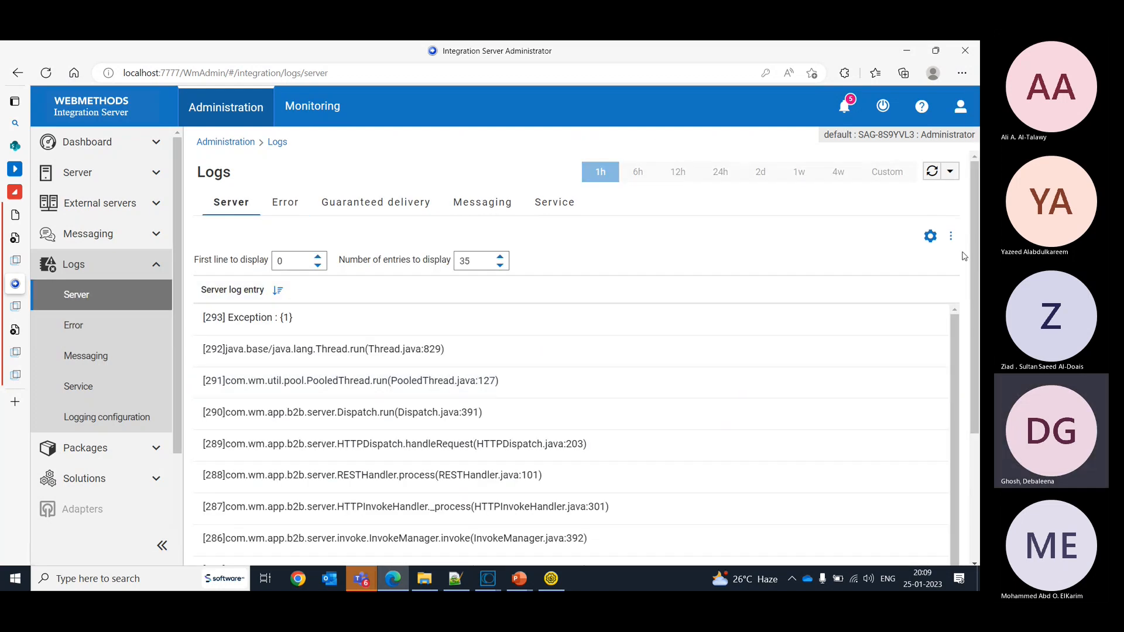
click(933, 173)
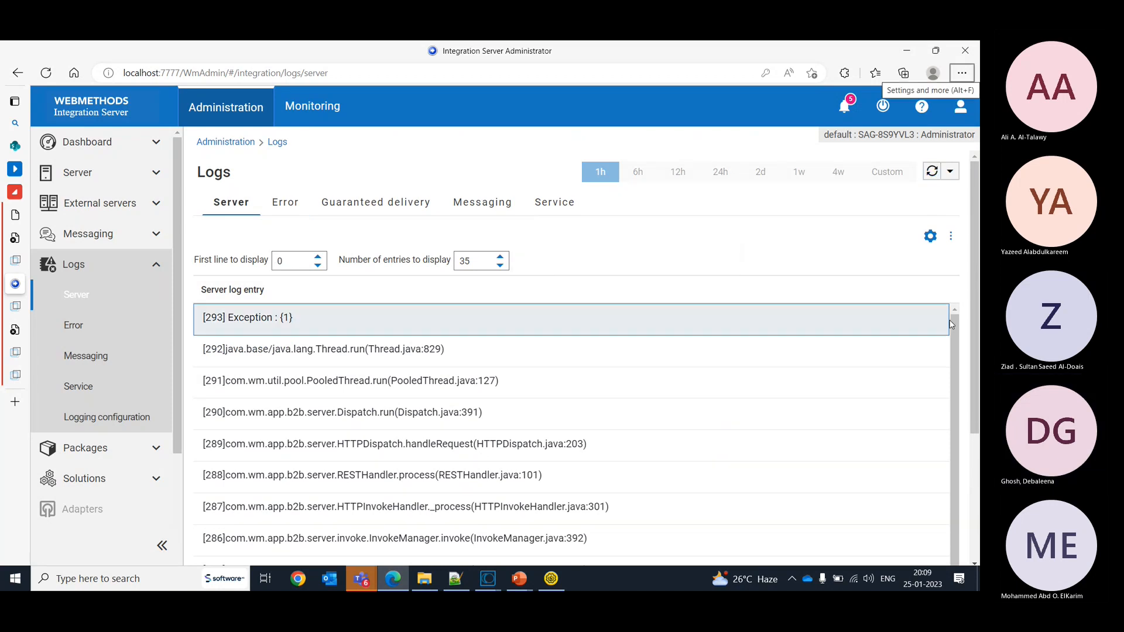
drag(954, 337, 978, 561)
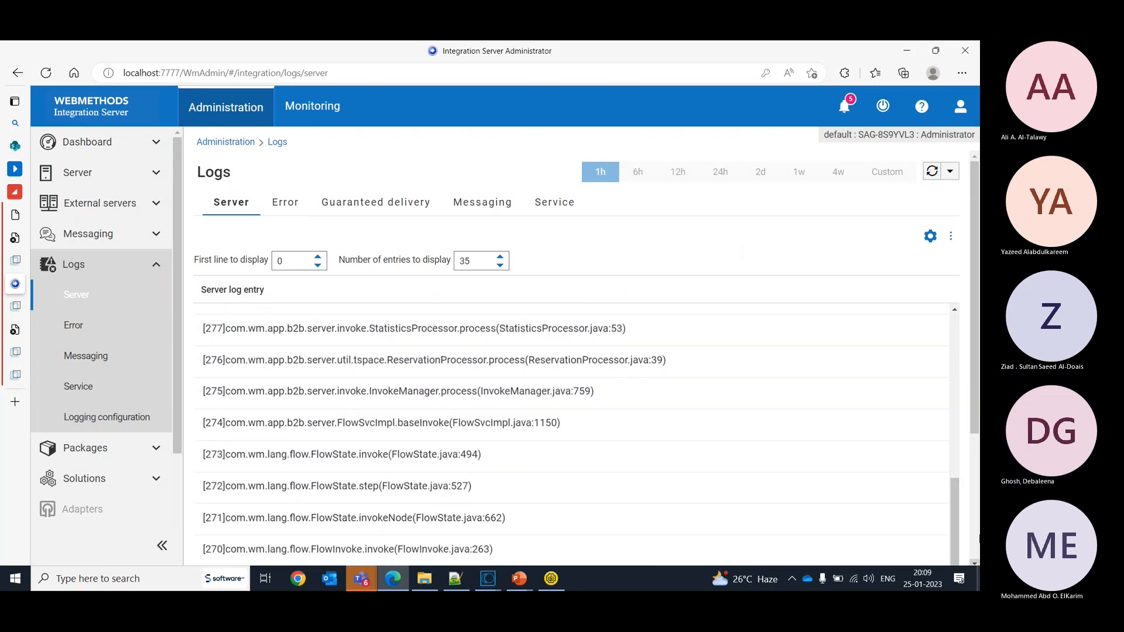
mouse_move(978, 405)
mouse_down()
mouse_move(978, 536)
mouse_move(977, 402)
mouse_up()
double_click(467, 262)
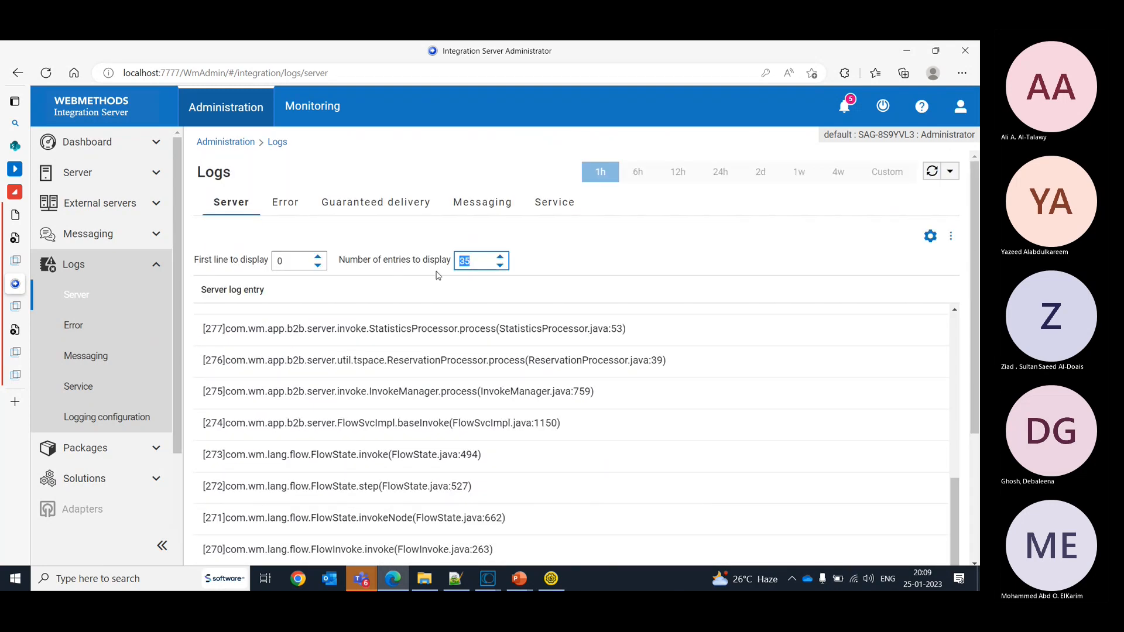
text(1000)
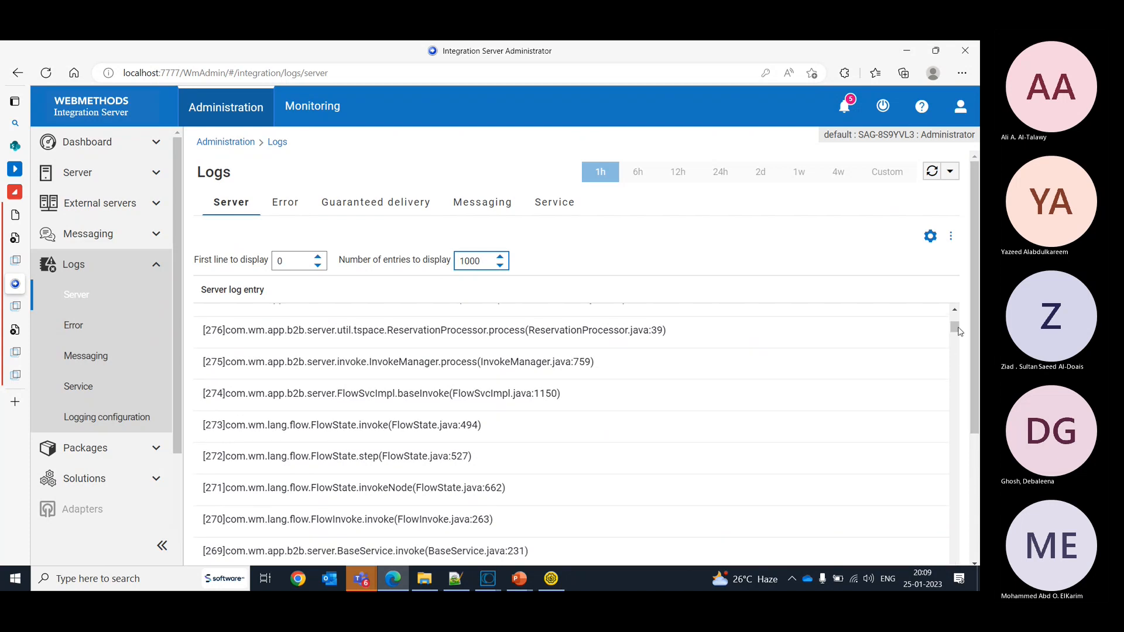
drag(955, 329, 957, 346)
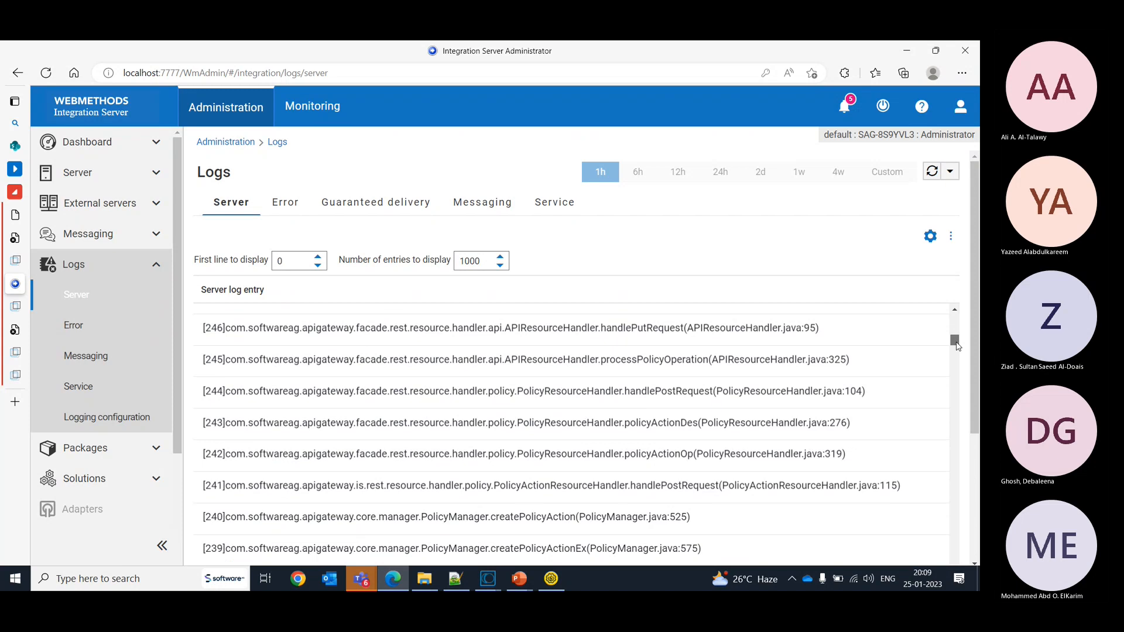
drag(957, 346, 955, 319)
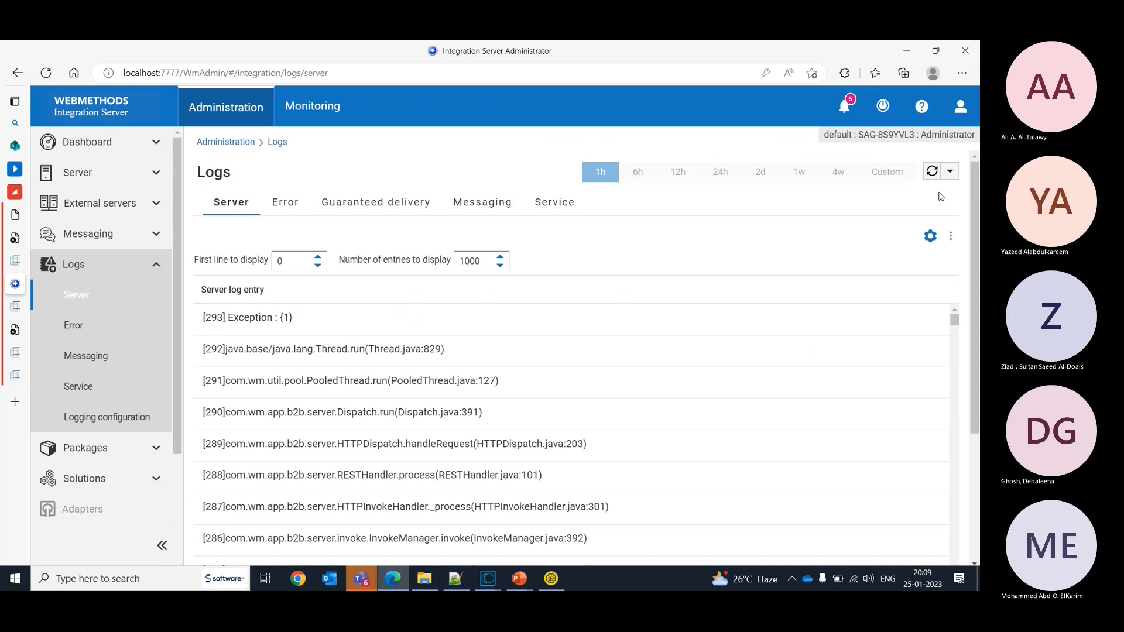
- Switch to API Gateway and review the properties of HelloWorld's Monitor Performance policy down to the alert message
key(alt+Tab)
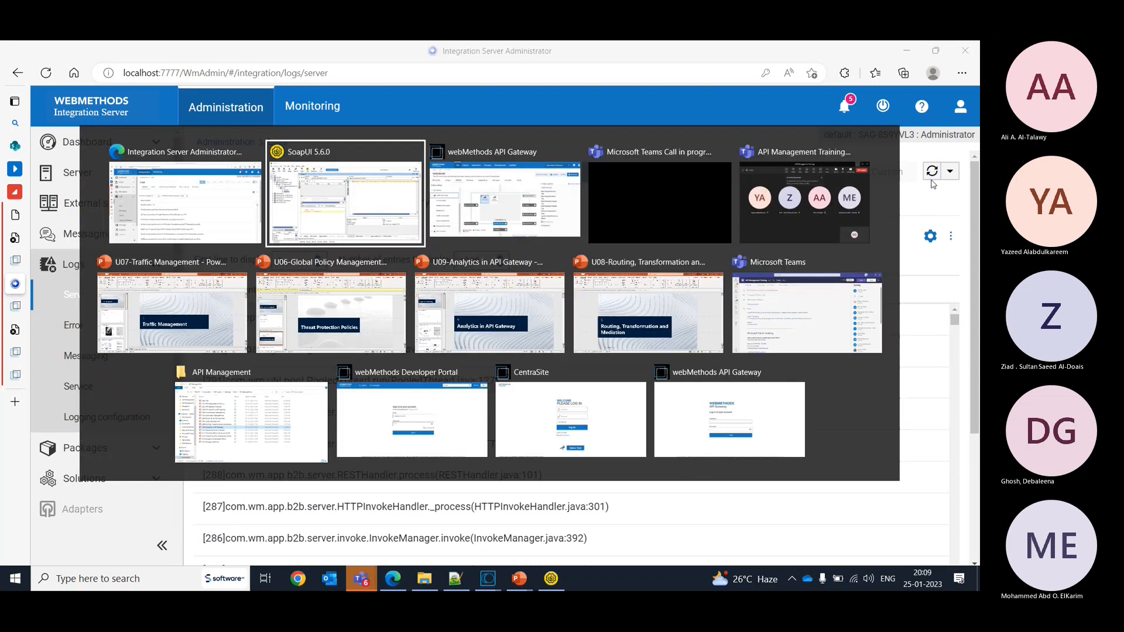
key(alt+Tab)
key(alt+Tab)
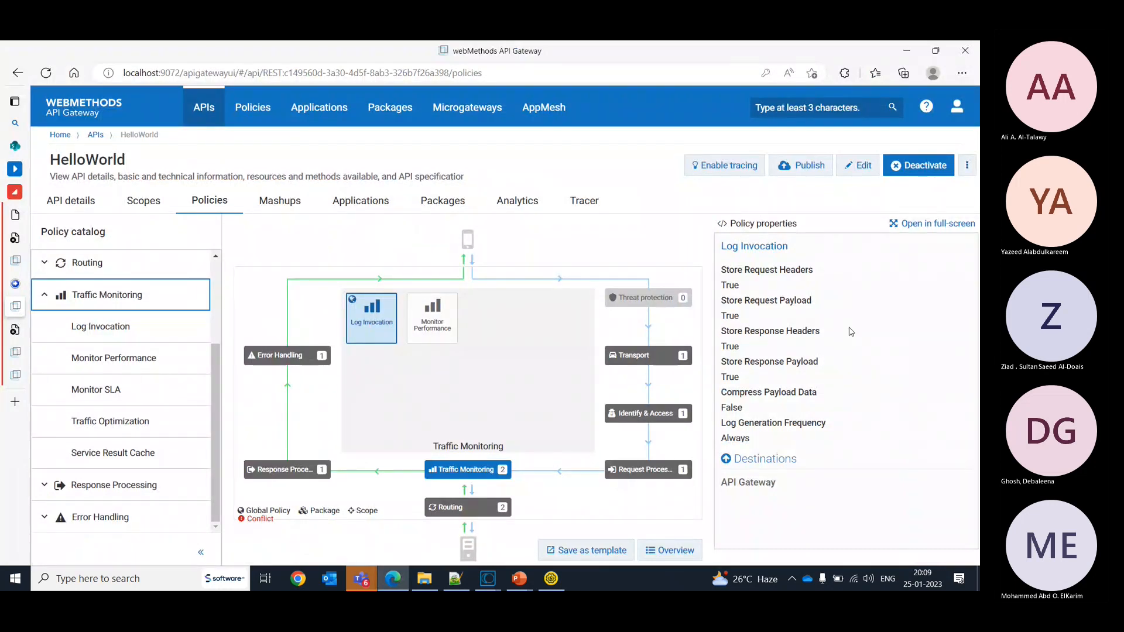
click(418, 322)
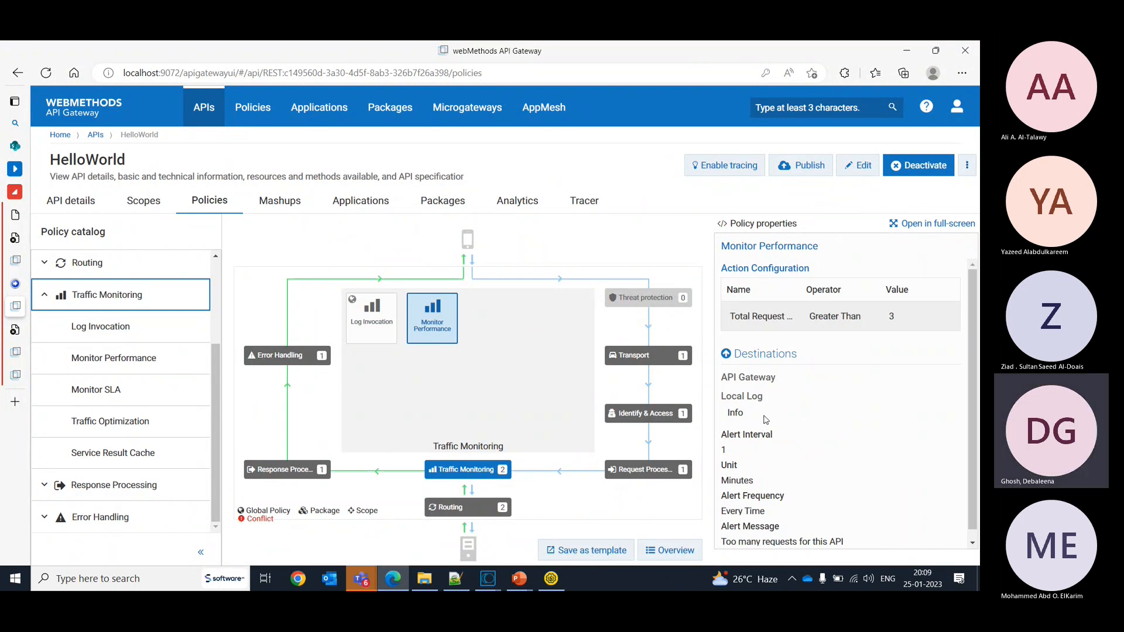
drag(976, 351, 976, 374)
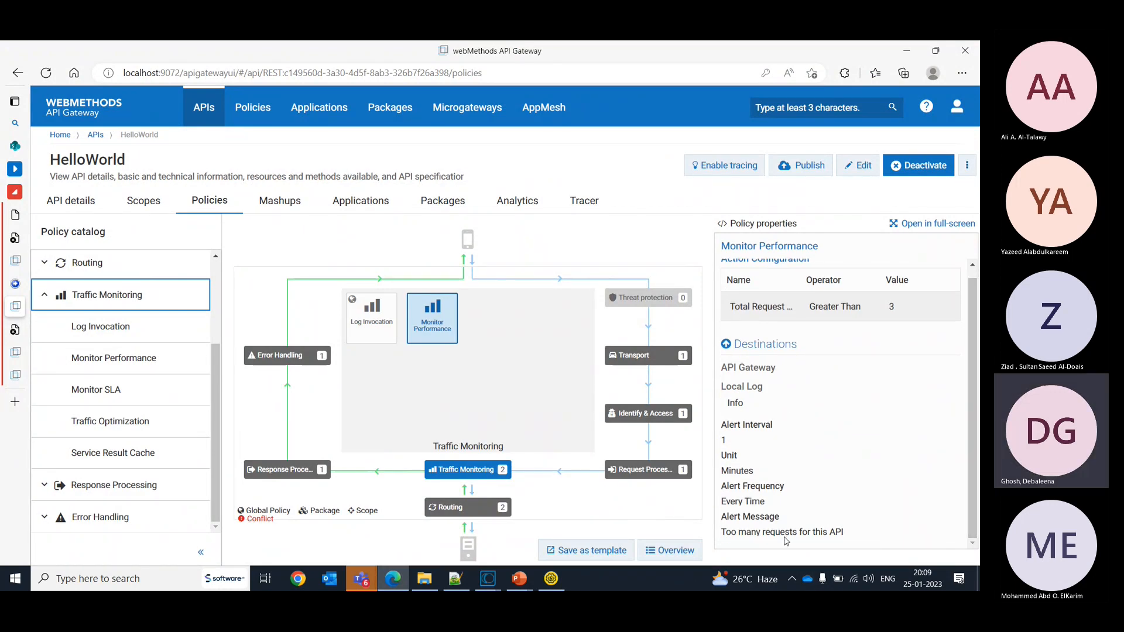
- Switch to SoapUI, send Request 2, change its endpoint port to 7777, and send the request repeatedly
click(553, 578)
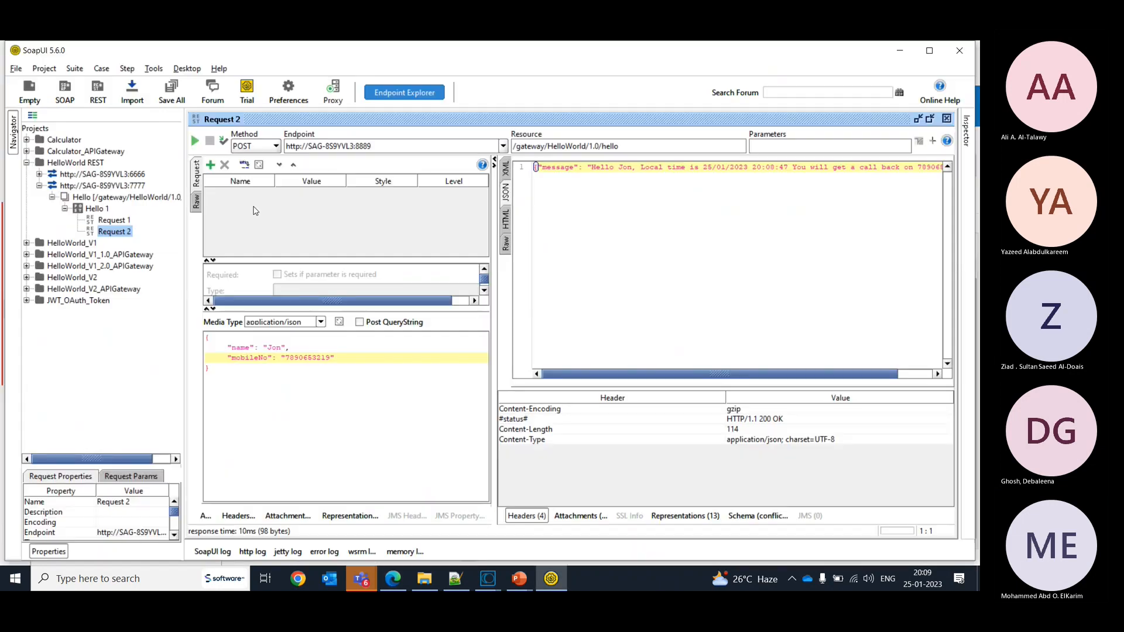
click(195, 145)
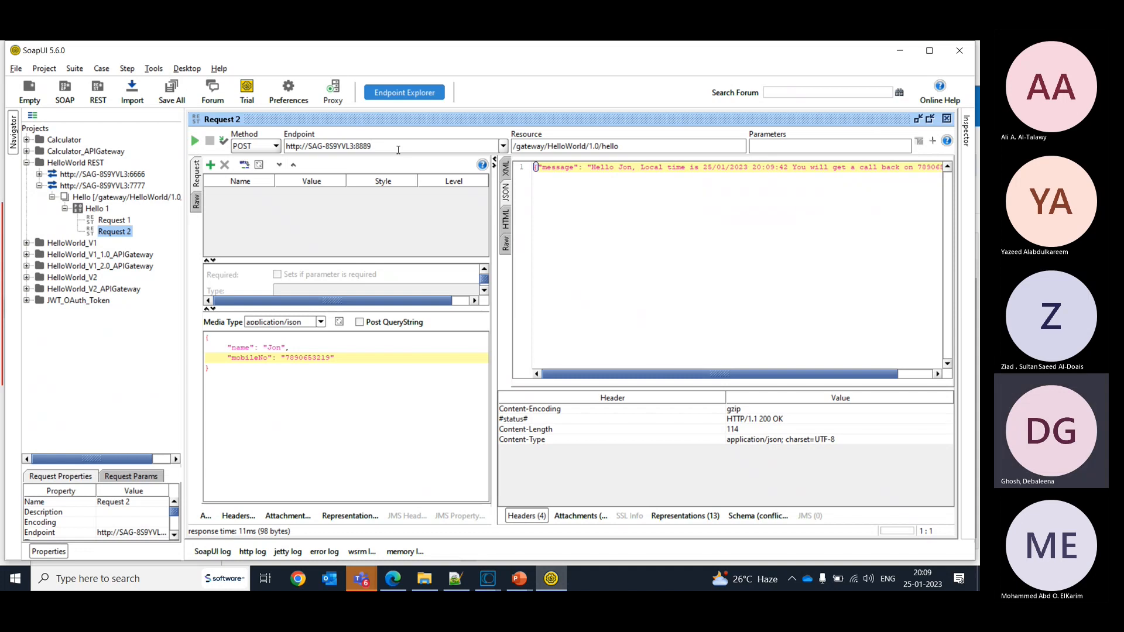
key(BackSpace)
key(BackSpace)
key(BackSpace)
text(7777)
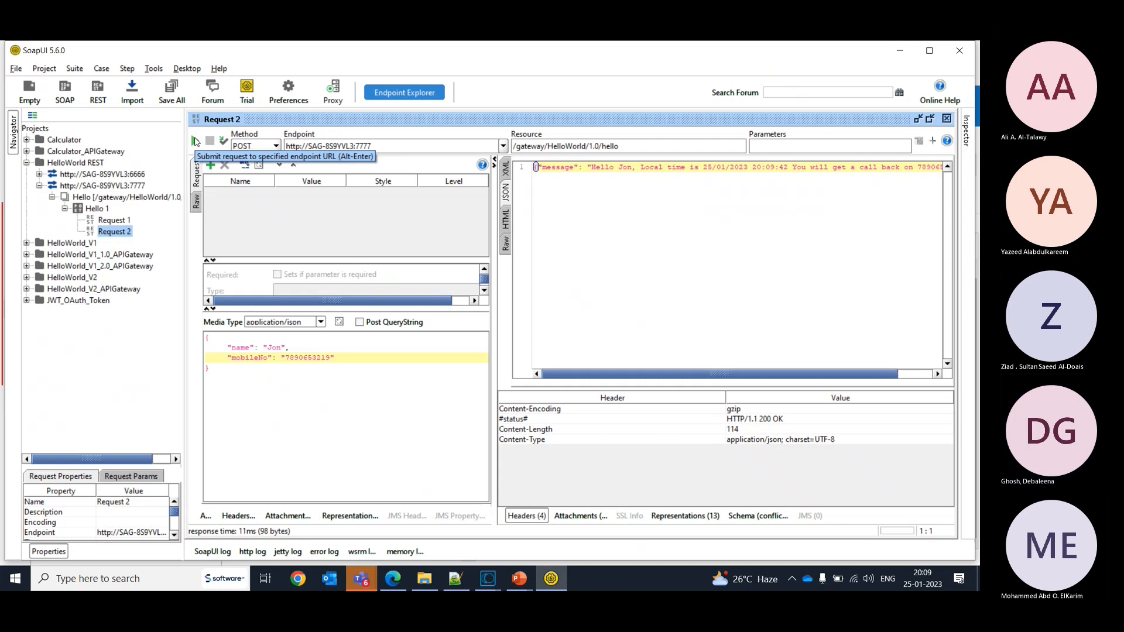
click(195, 142)
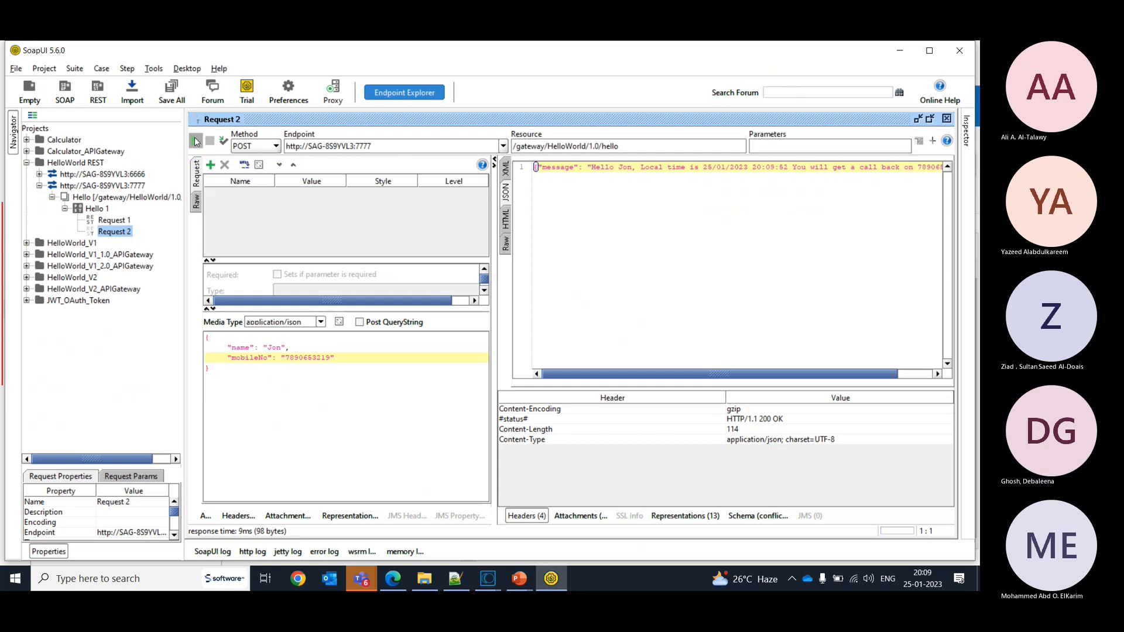
click(195, 141)
- Switch back to Integration Server Administrator, refresh the server log, check the error log, and reopen the server log
key(alt+Tab)
key(alt+Tab)
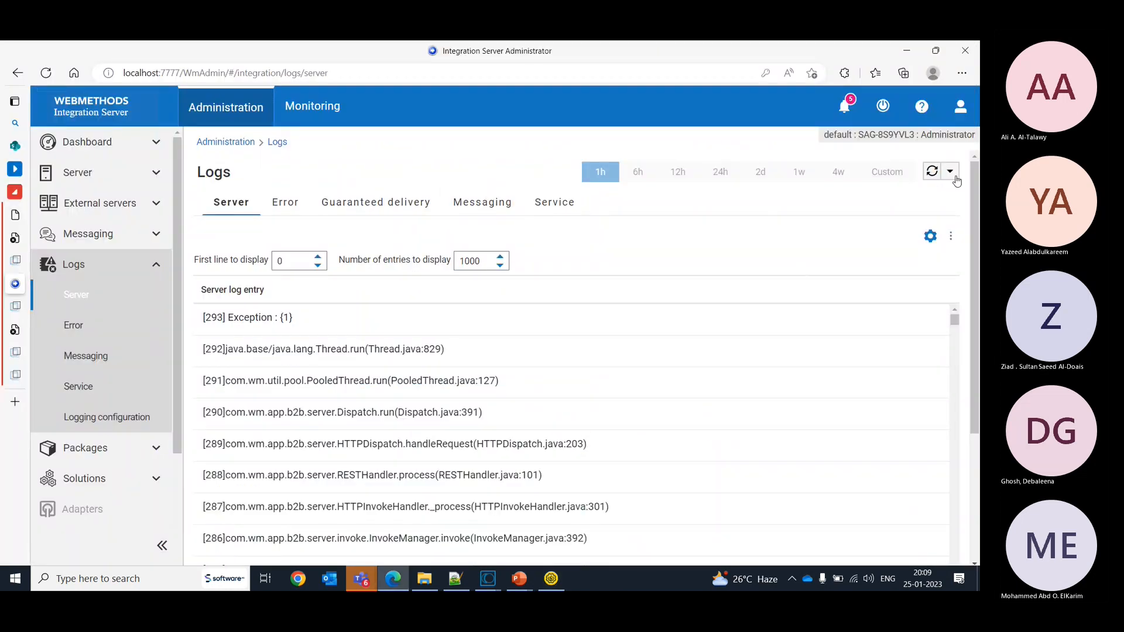
click(931, 171)
key(alt)
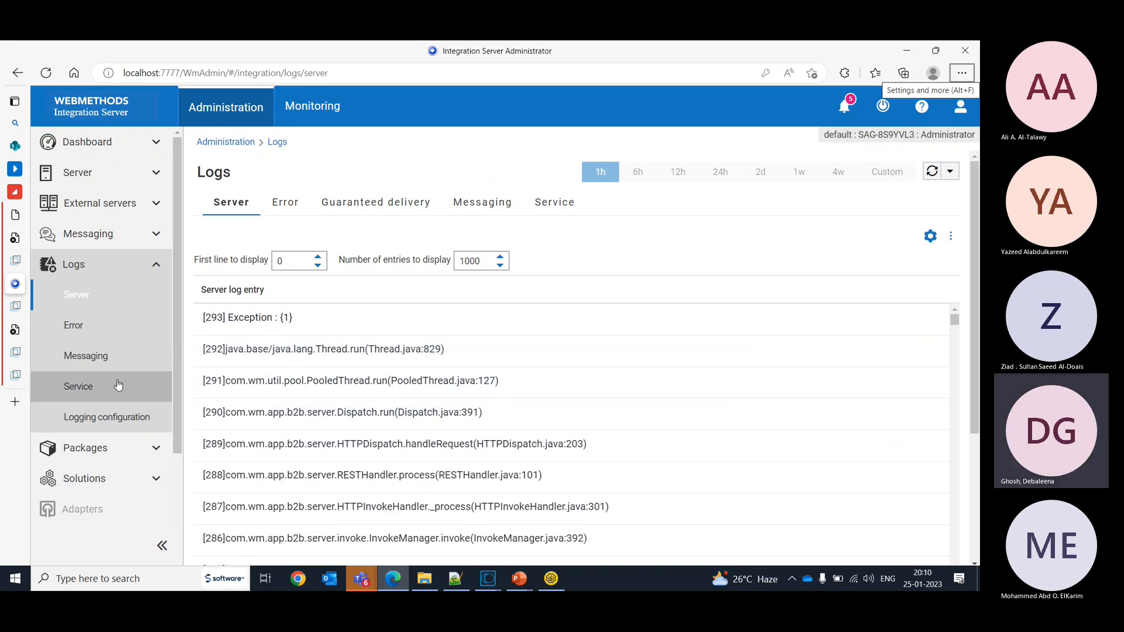
click(75, 326)
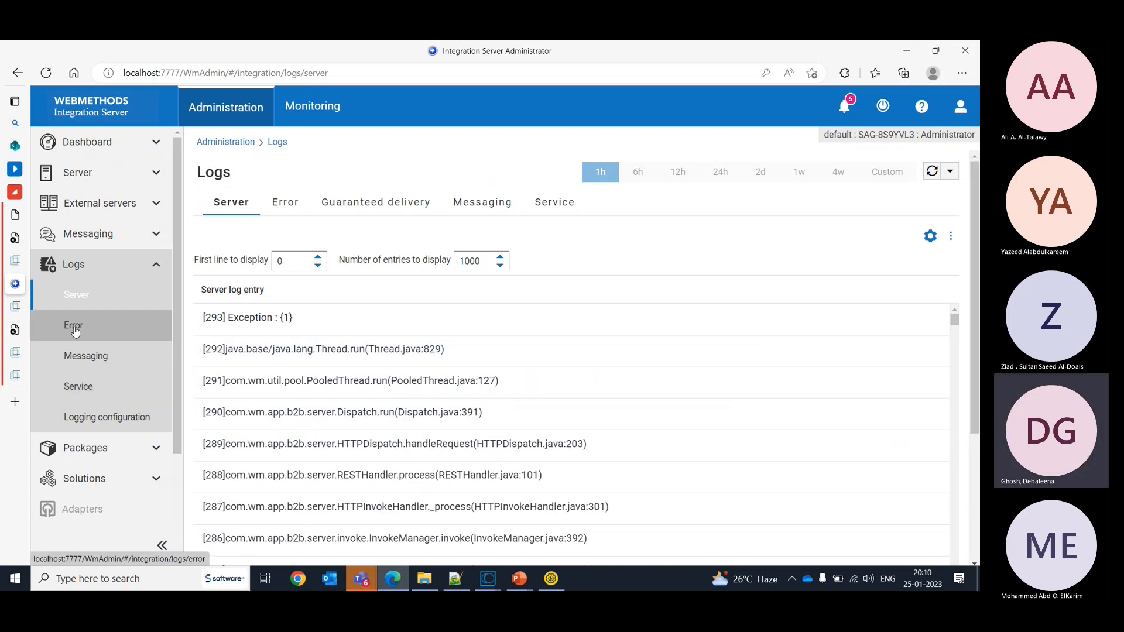
click(70, 295)
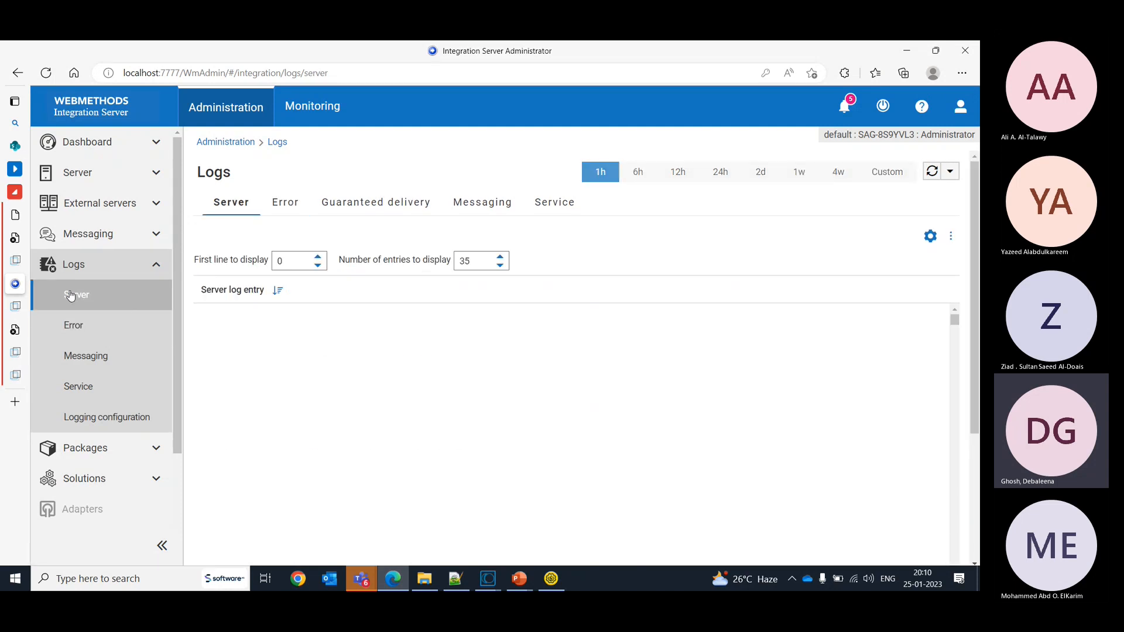
mouse_move(23, 284)
click(24, 333)
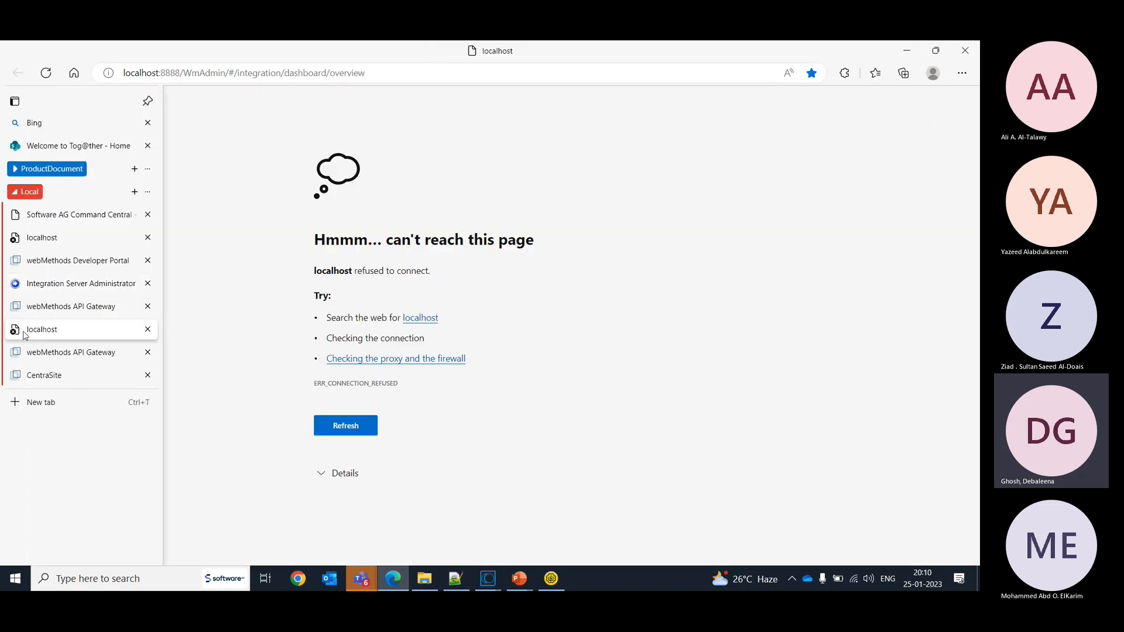
click(26, 286)
- Switch to API Gateway, open HelloWorld's analytics, and expand the most recent Monitor event under Runtime events
key(alt+Tab)
key(alt+Tab)
key(alt+Tab)
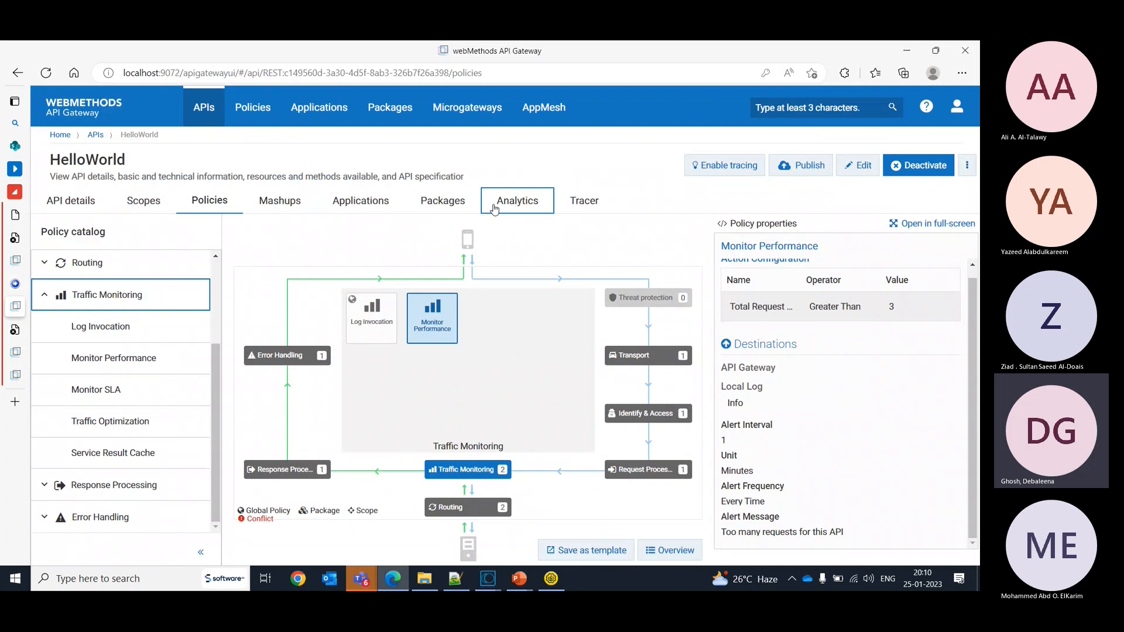
click(495, 208)
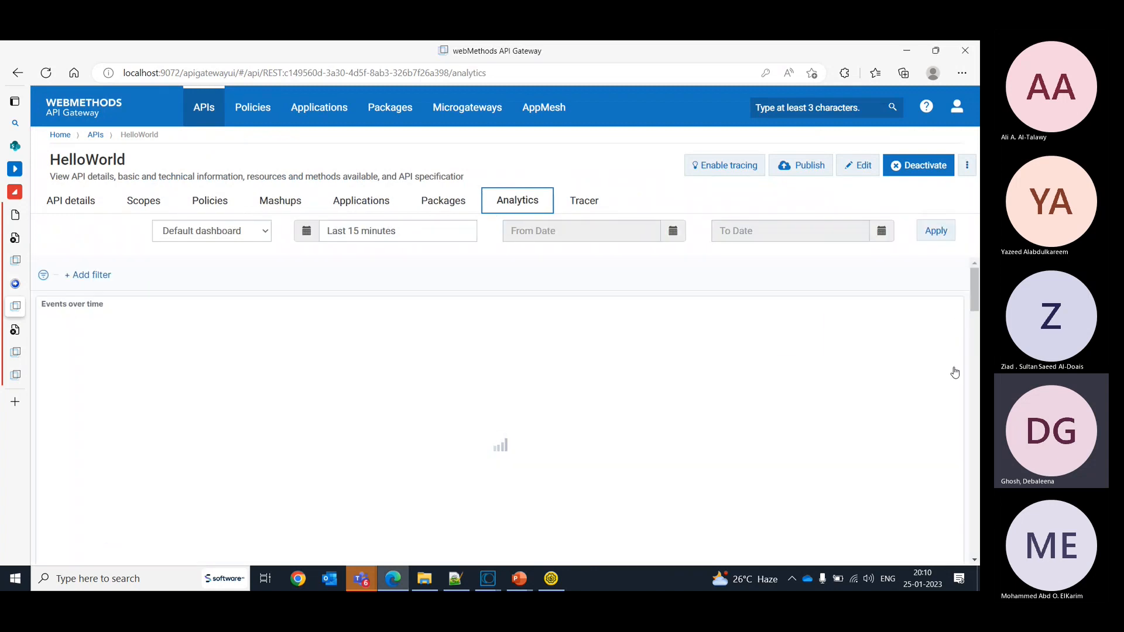
drag(974, 293, 976, 499)
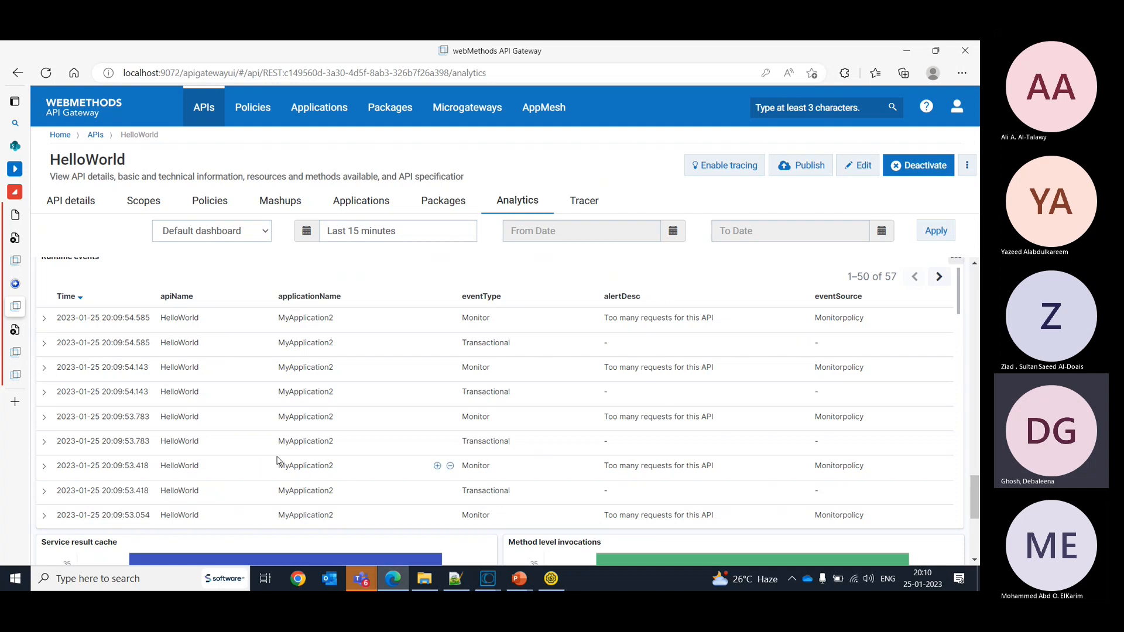
click(43, 318)
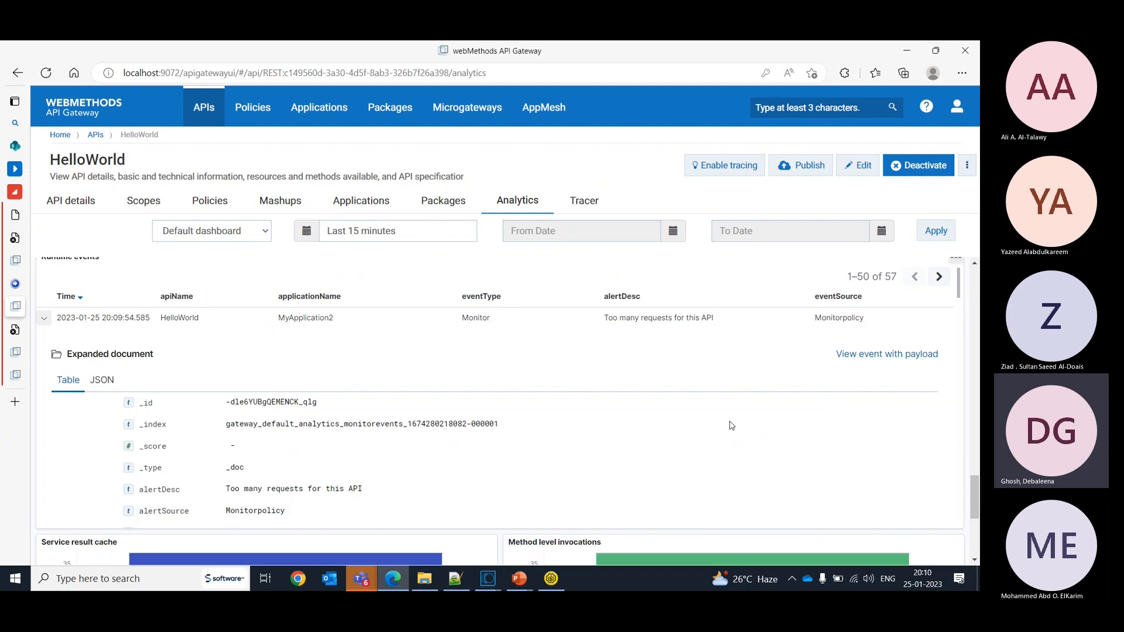
mouse_move(972, 497)
mouse_down()
mouse_move(974, 514)
mouse_move(977, 497)
mouse_up()
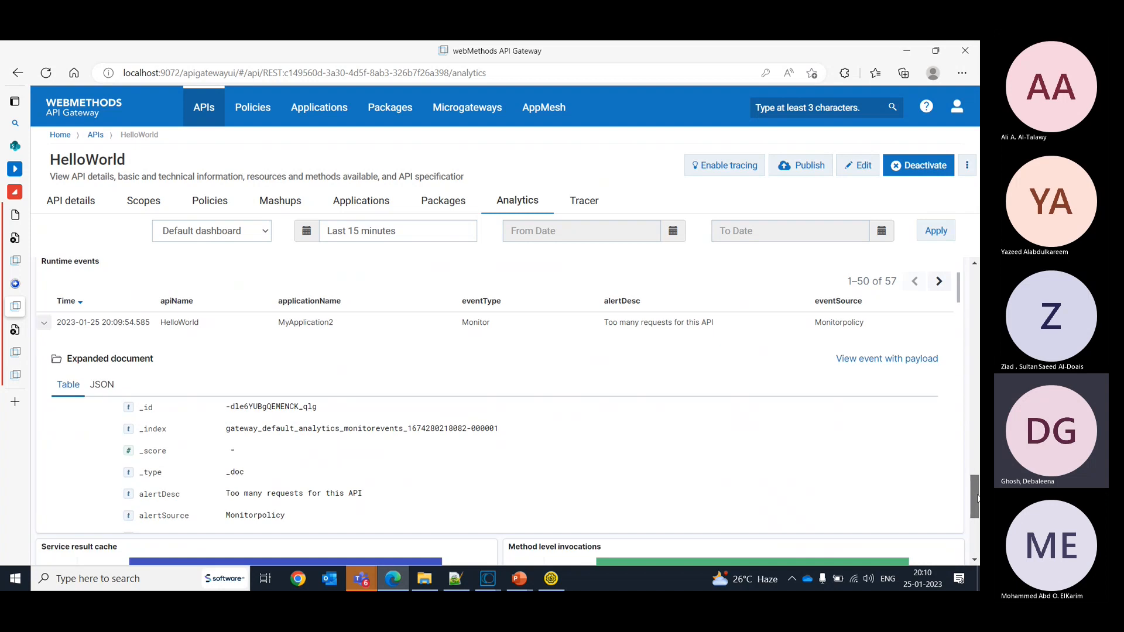
- View the Monitor event with its payload, examine its event source and remaining fields, and close the details
click(875, 363)
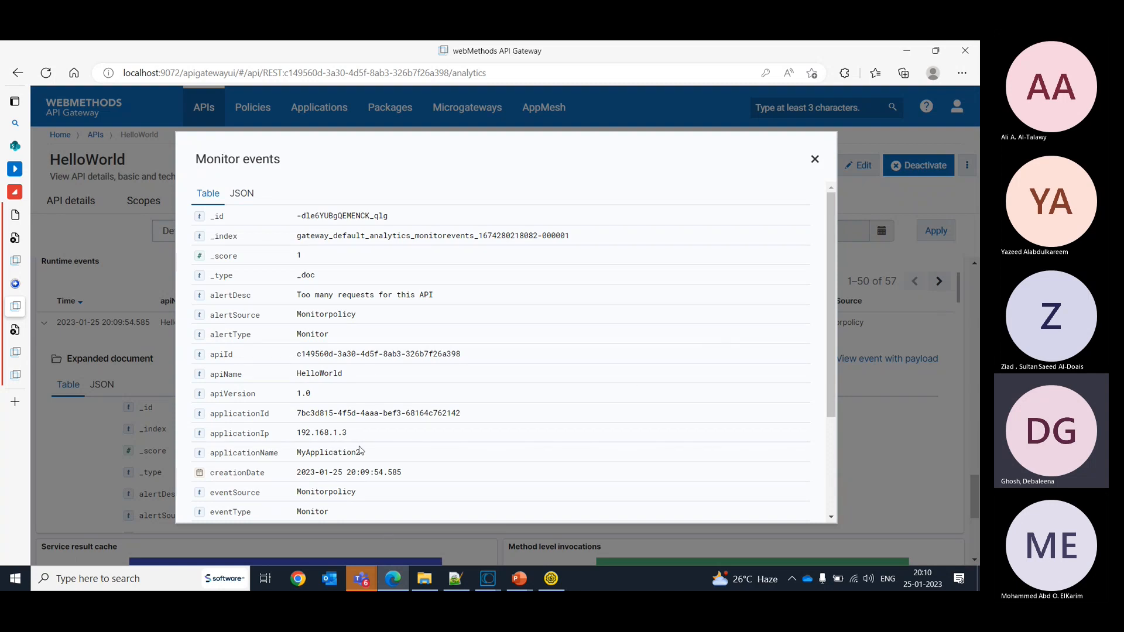
double_click(325, 490)
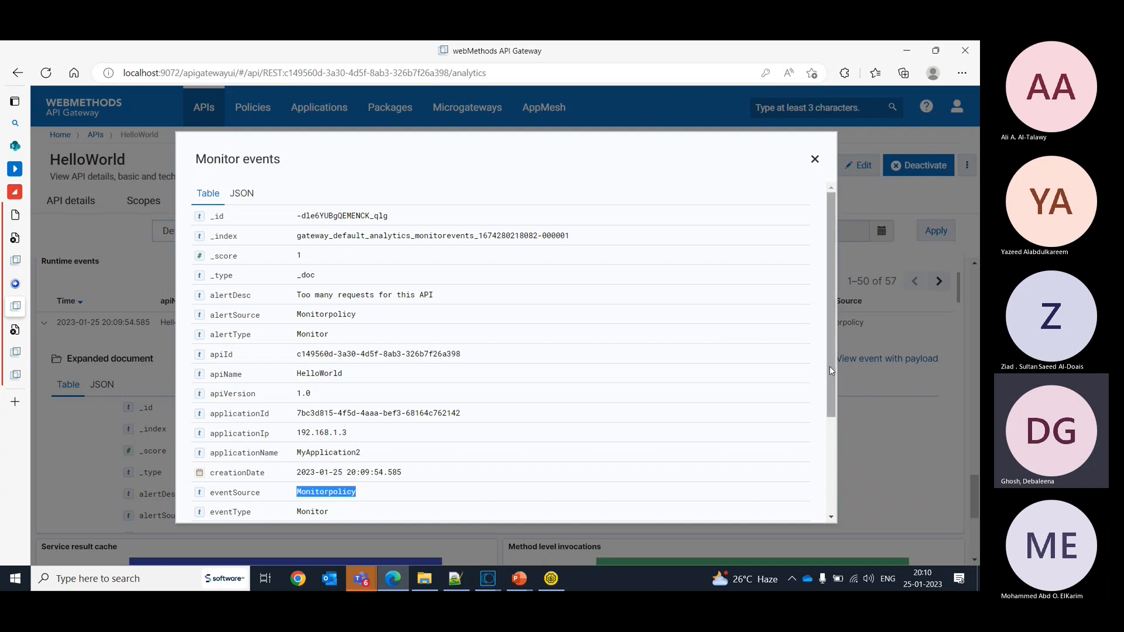
drag(830, 368, 842, 476)
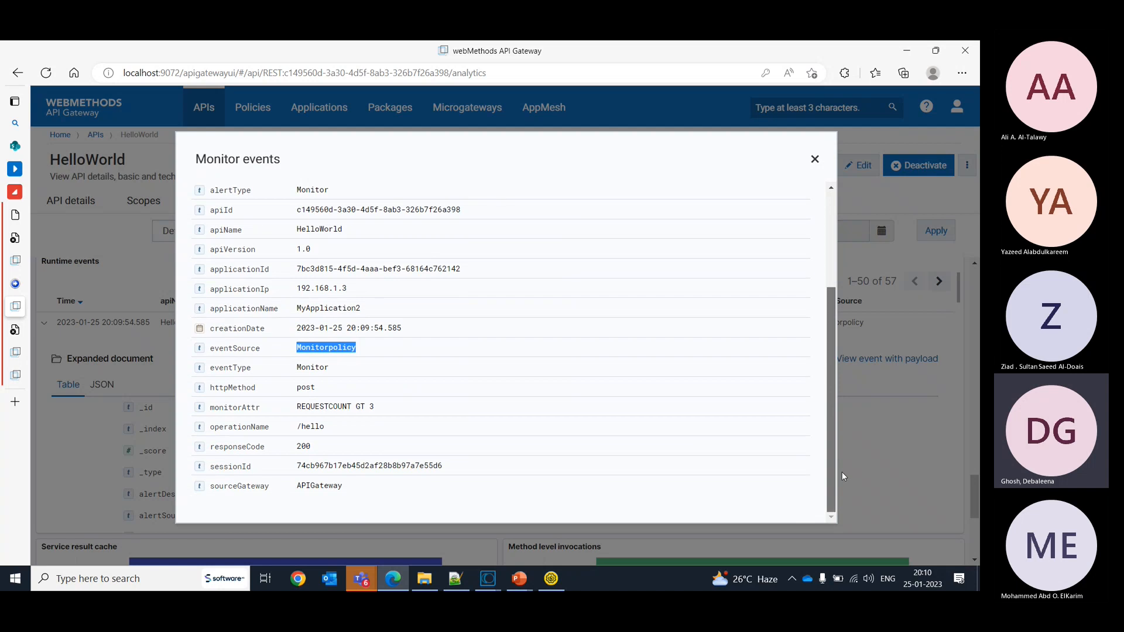
drag(841, 471, 827, 360)
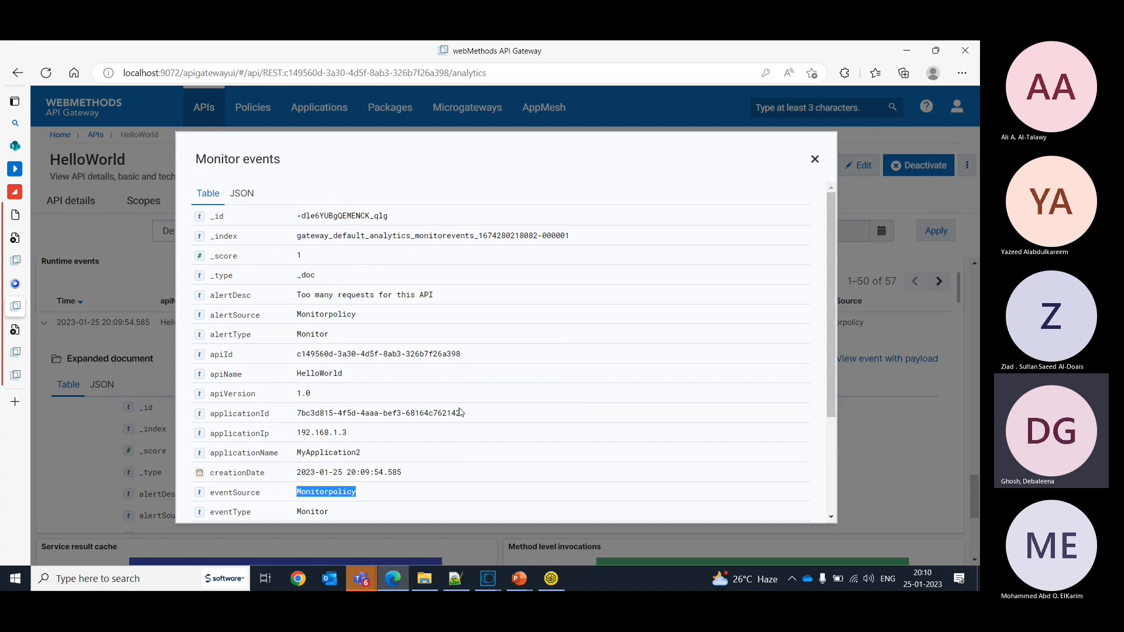
click(815, 159)
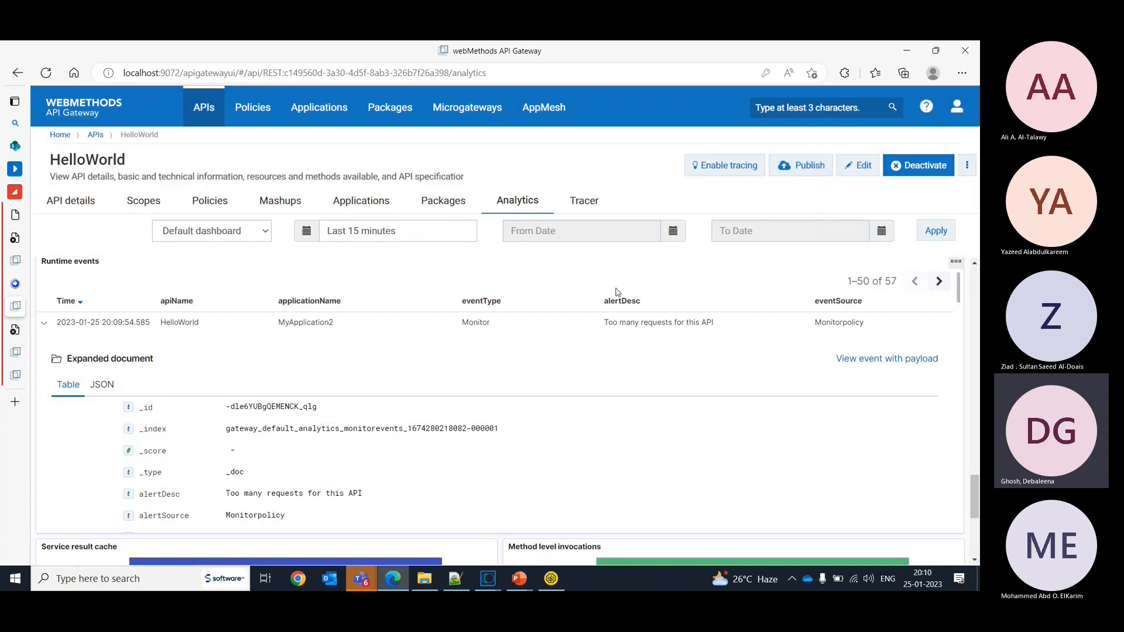
- Return to HelloWorld's policies and review the Monitor Performance action configuration, destinations and alert settings
drag(614, 287, 284, 260)
click(212, 204)
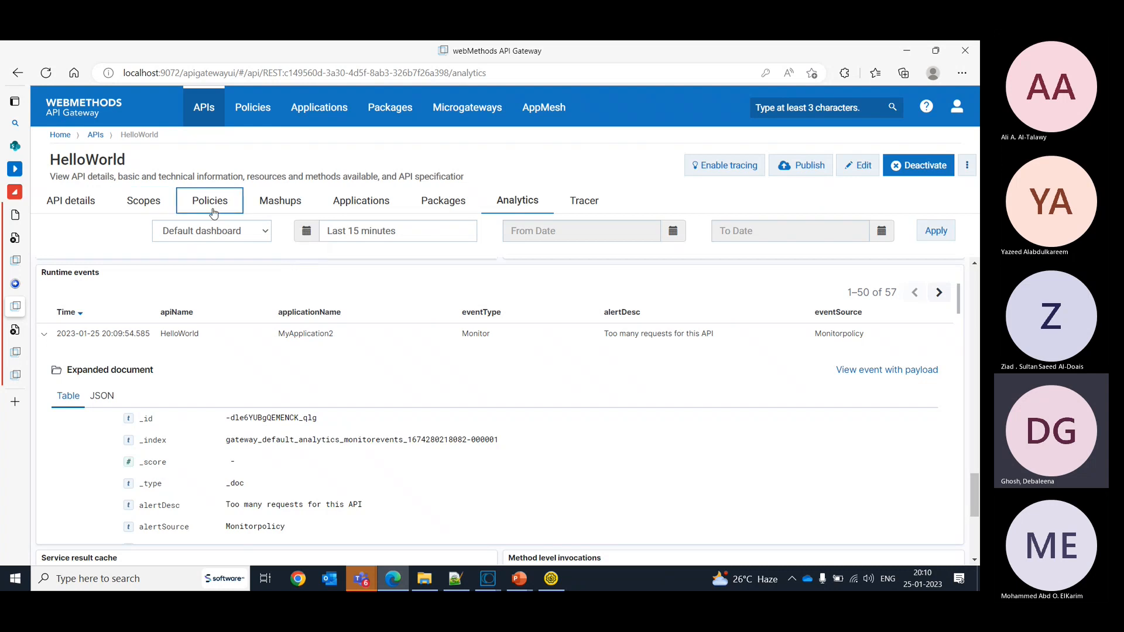
click(423, 315)
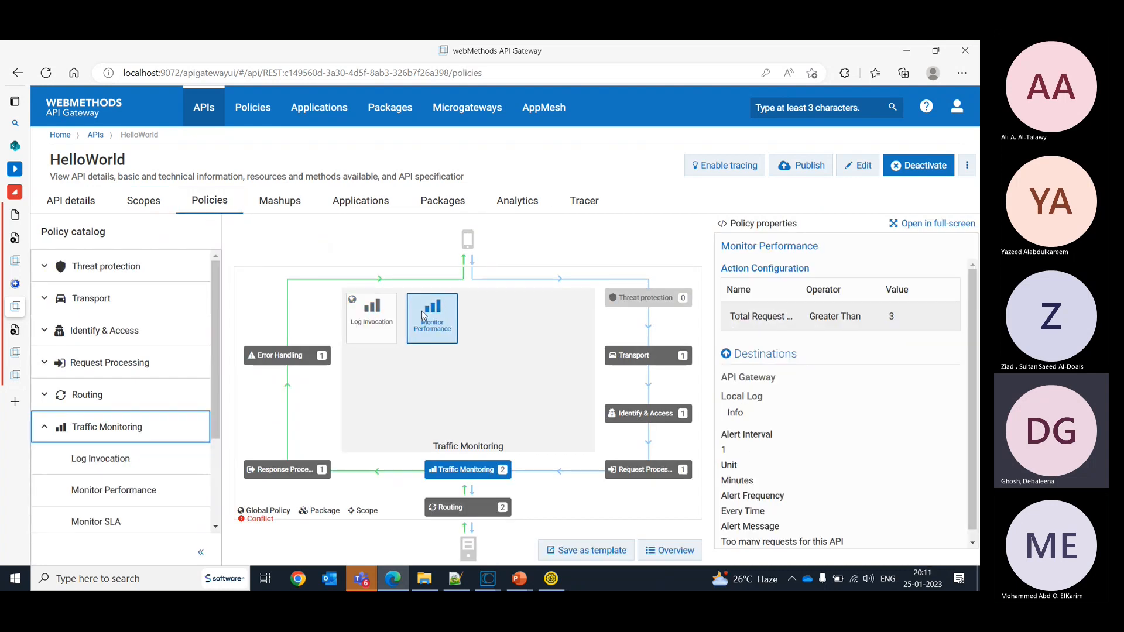
scroll(975, 449, down, 1)
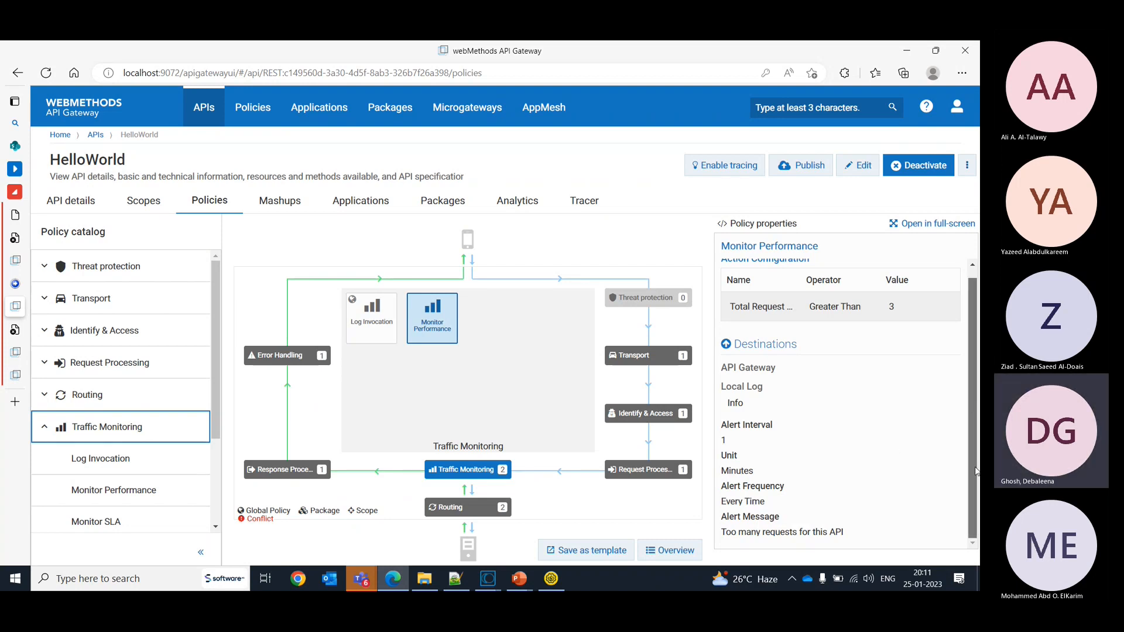
scroll(977, 472, up, 1)
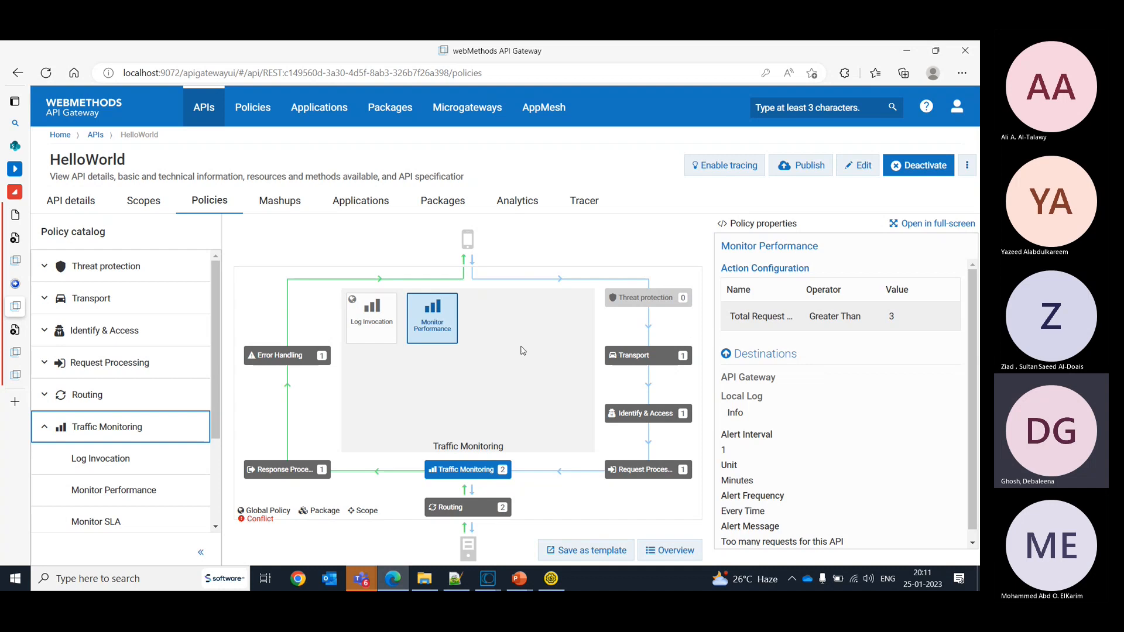
drag(978, 414, 819, 354)
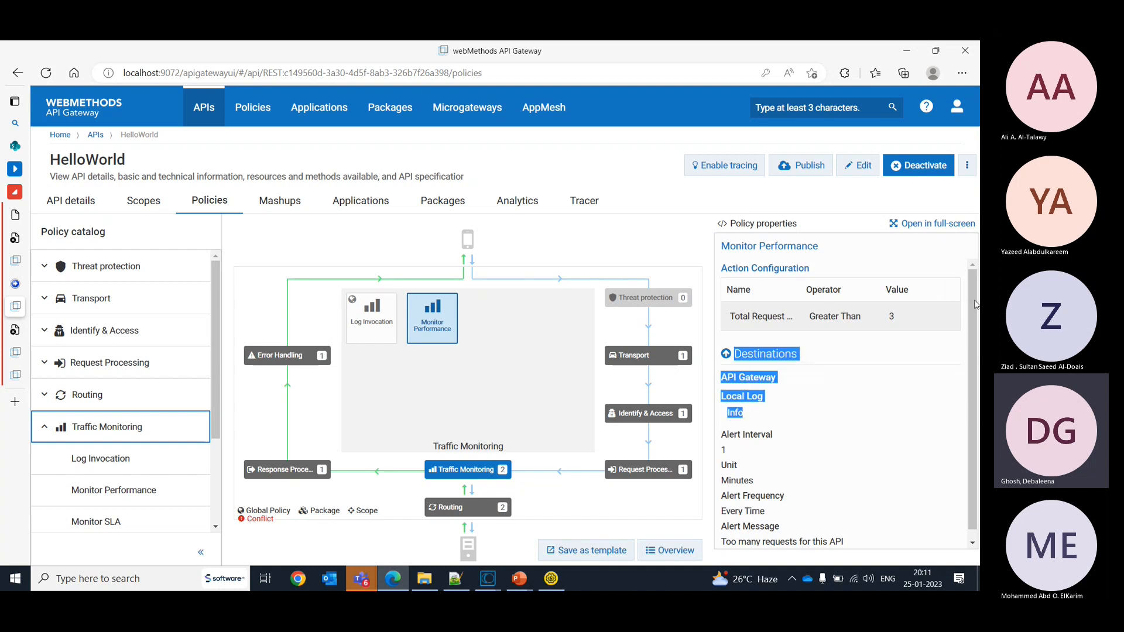
click(845, 381)
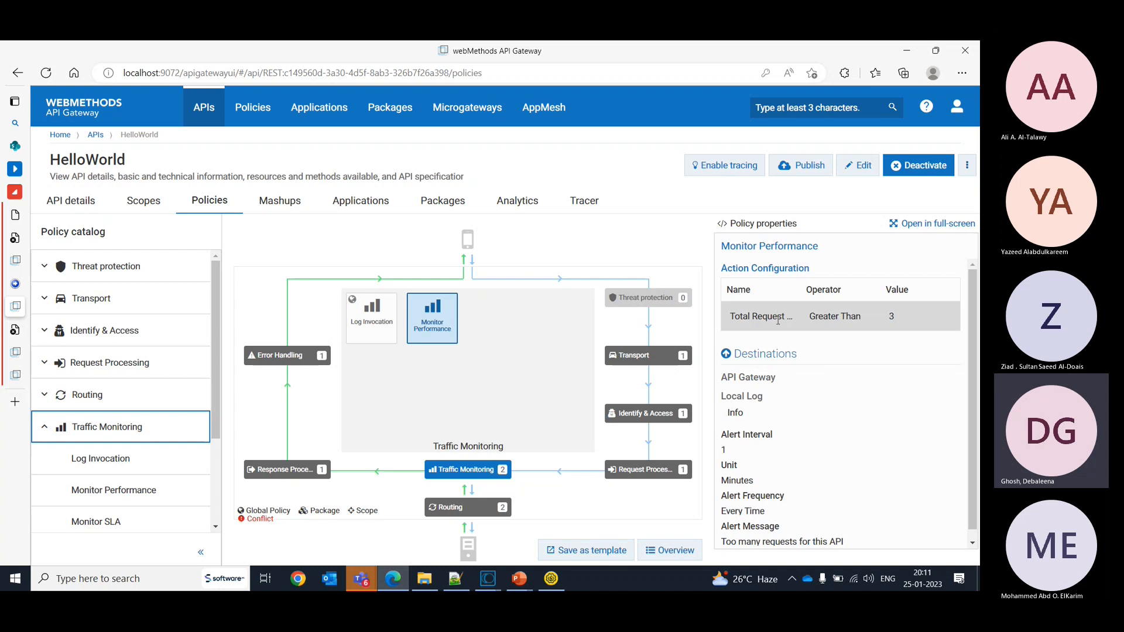
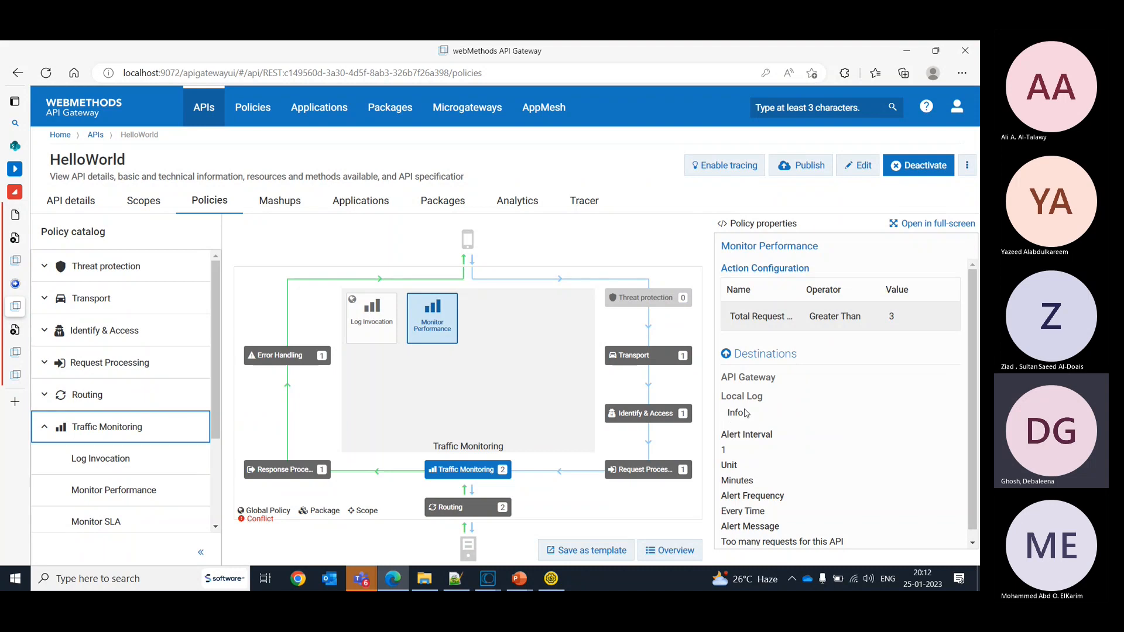
- Start editing the active HelloWorld API and add a Monitor SLA policy to its traffic monitoring stage
double_click(738, 383)
click(859, 166)
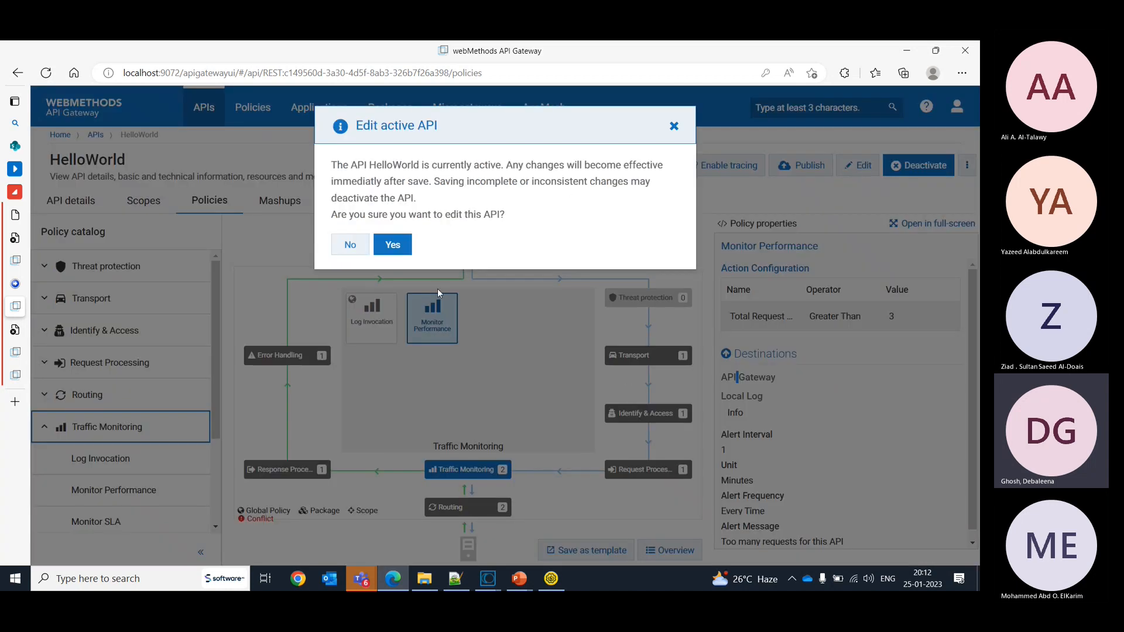
click(388, 241)
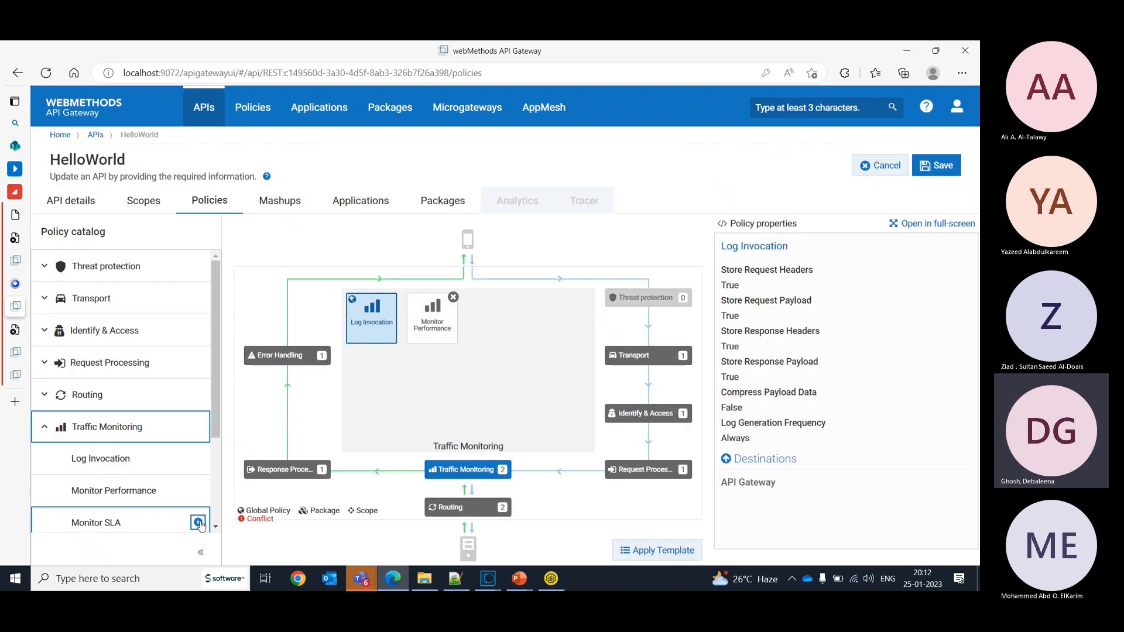
click(199, 523)
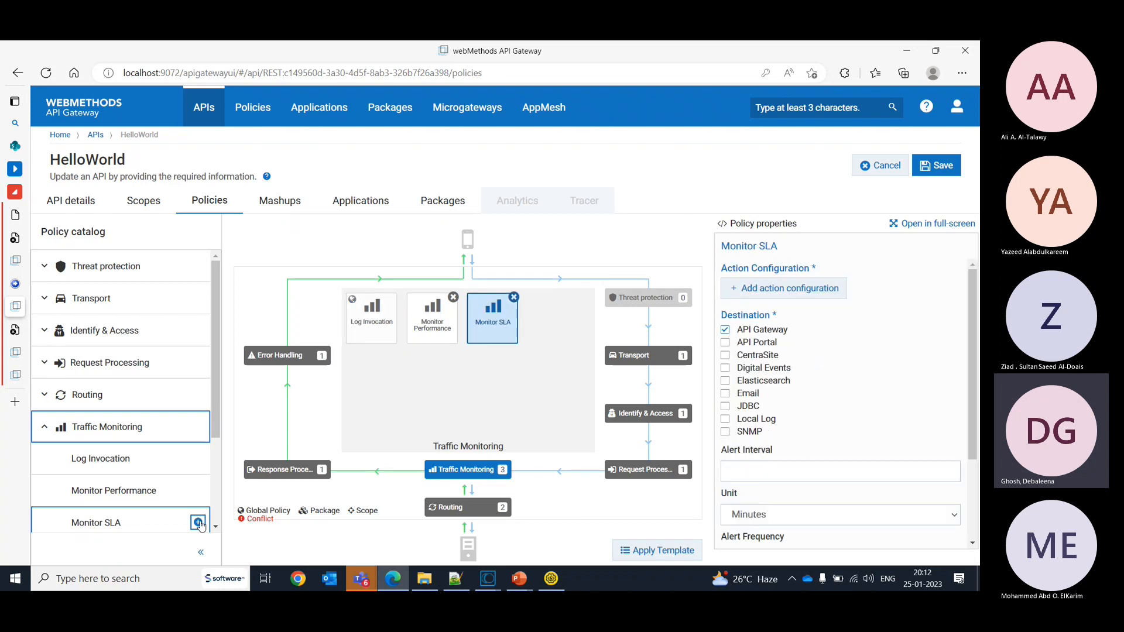
- Add a Monitor SLA action configuration with Total Request Count, operator Greater Than and value 5
click(754, 288)
click(790, 345)
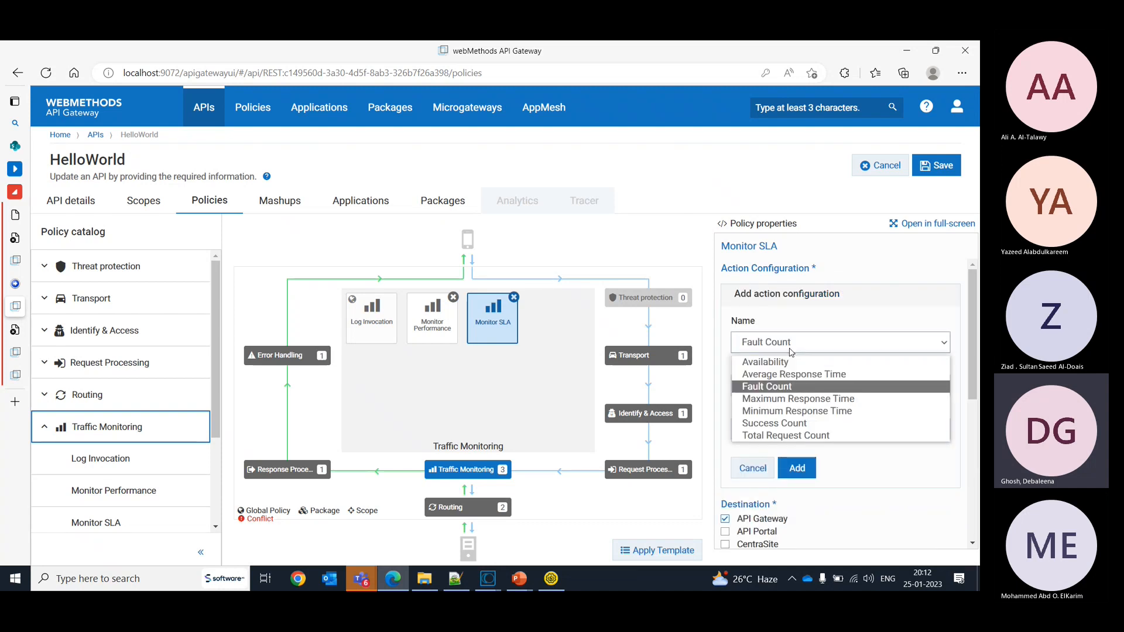
click(817, 437)
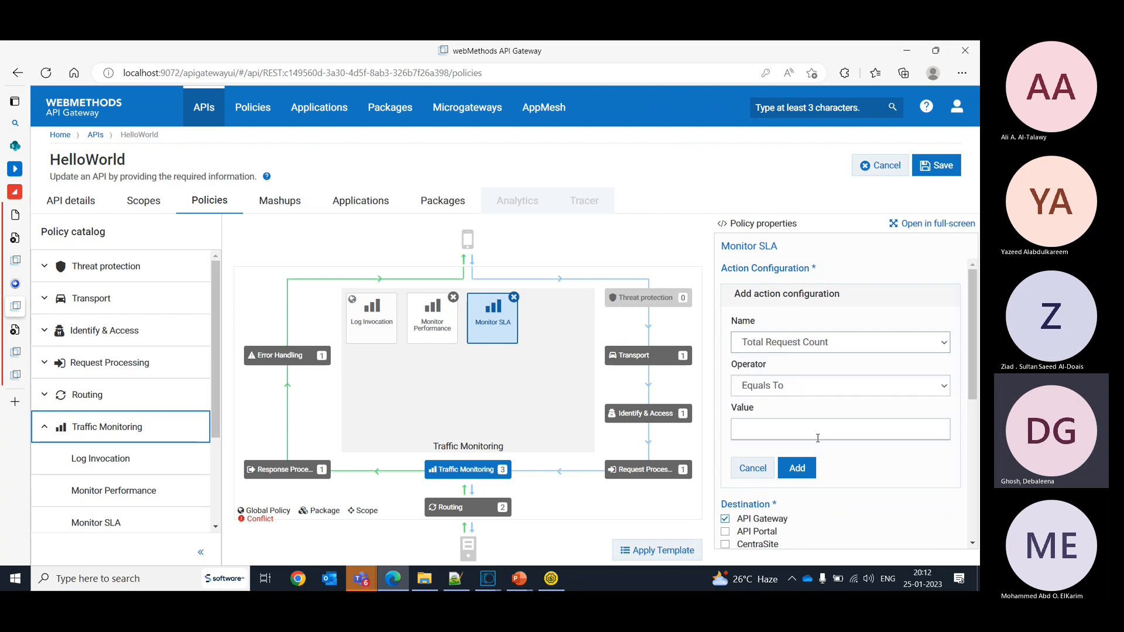
click(768, 389)
click(771, 406)
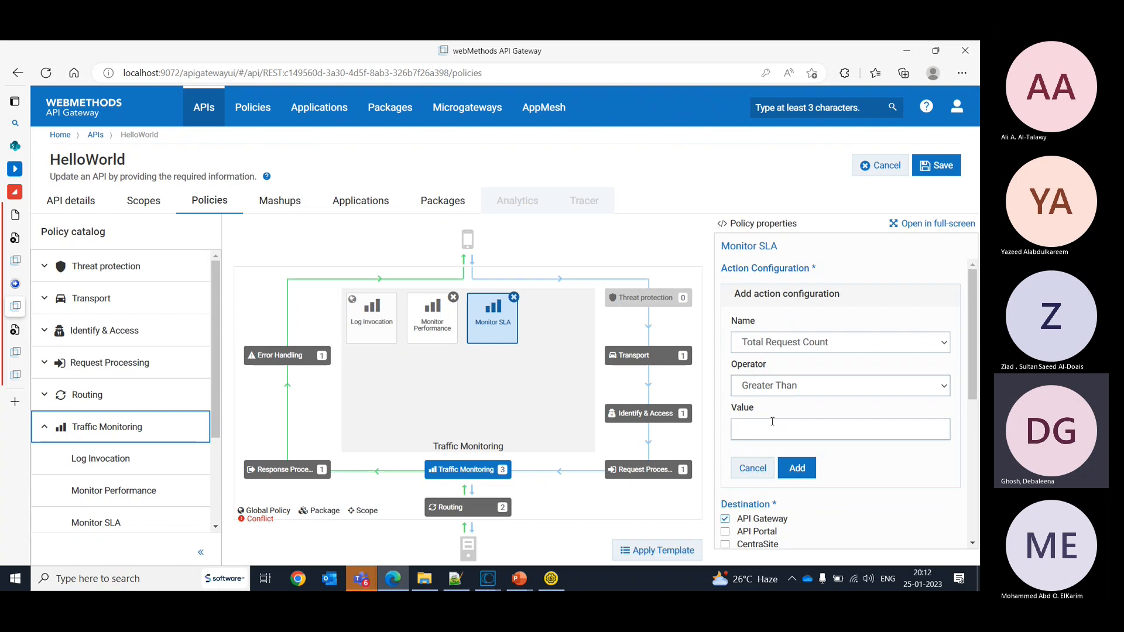
click(773, 431)
text(5)
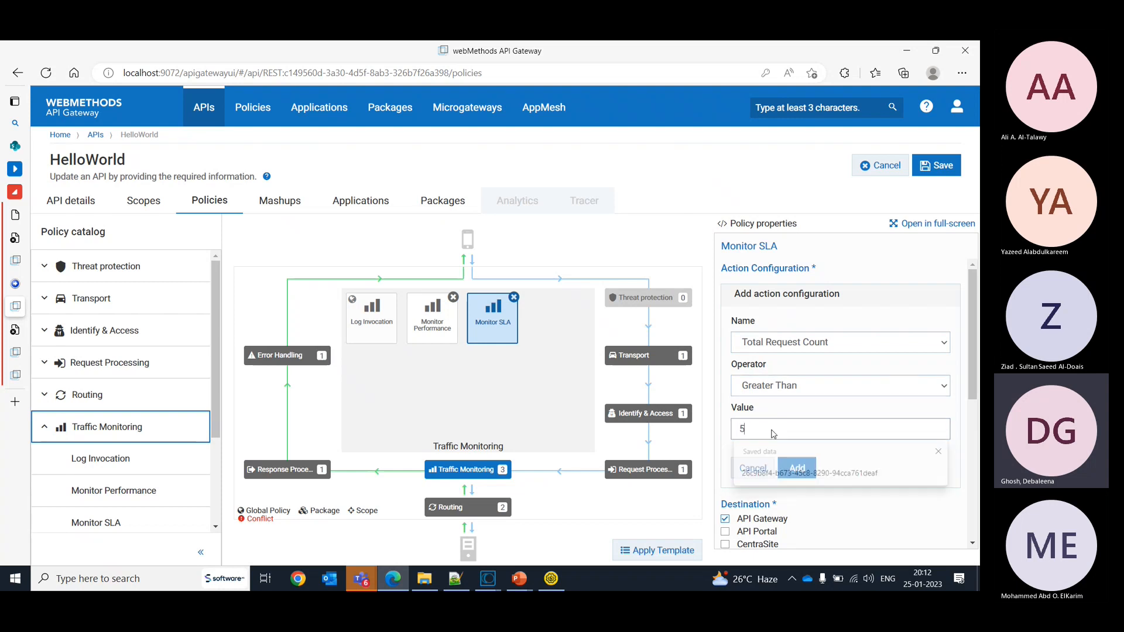
click(811, 470)
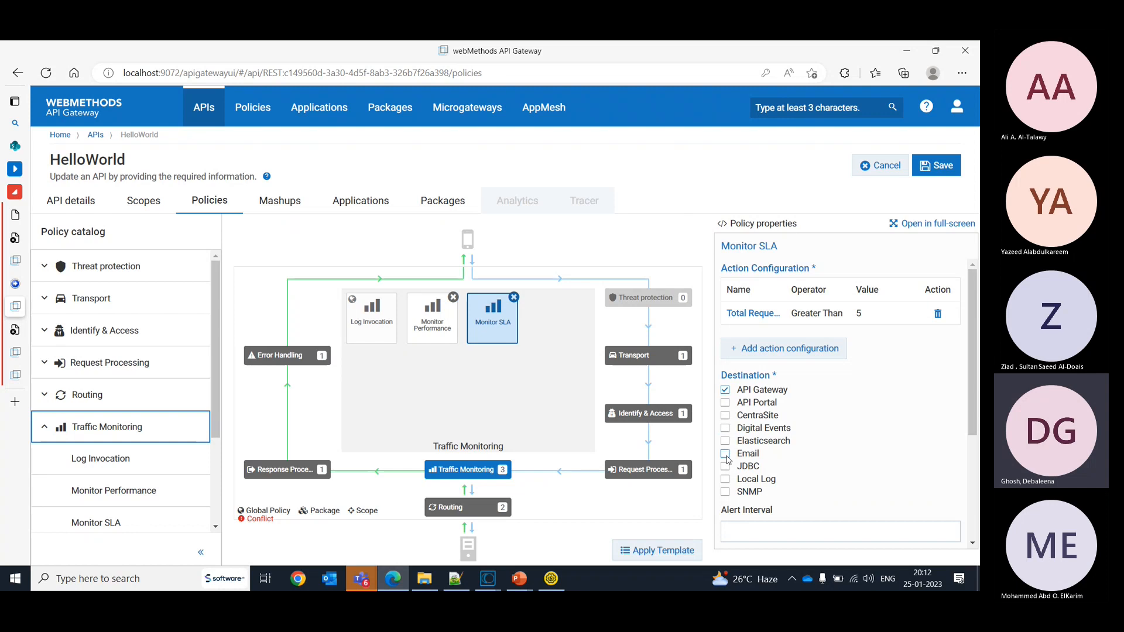
- Add Local Log as a Monitor SLA destination, and set the alert interval to 1 minute with frequency Every Time
click(726, 479)
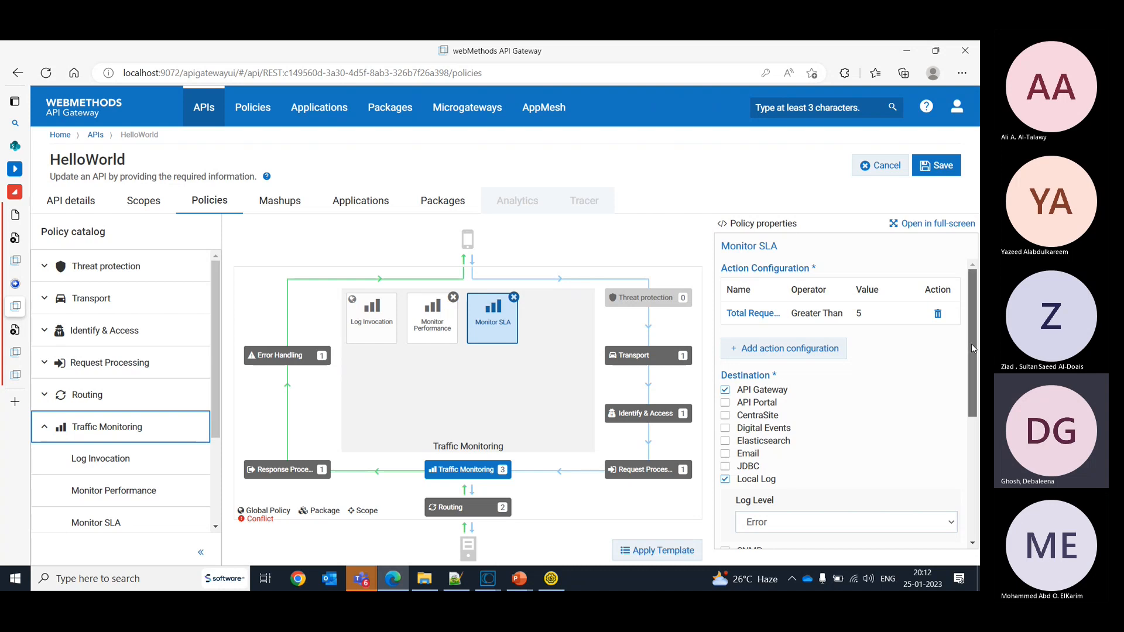
drag(972, 343, 970, 395)
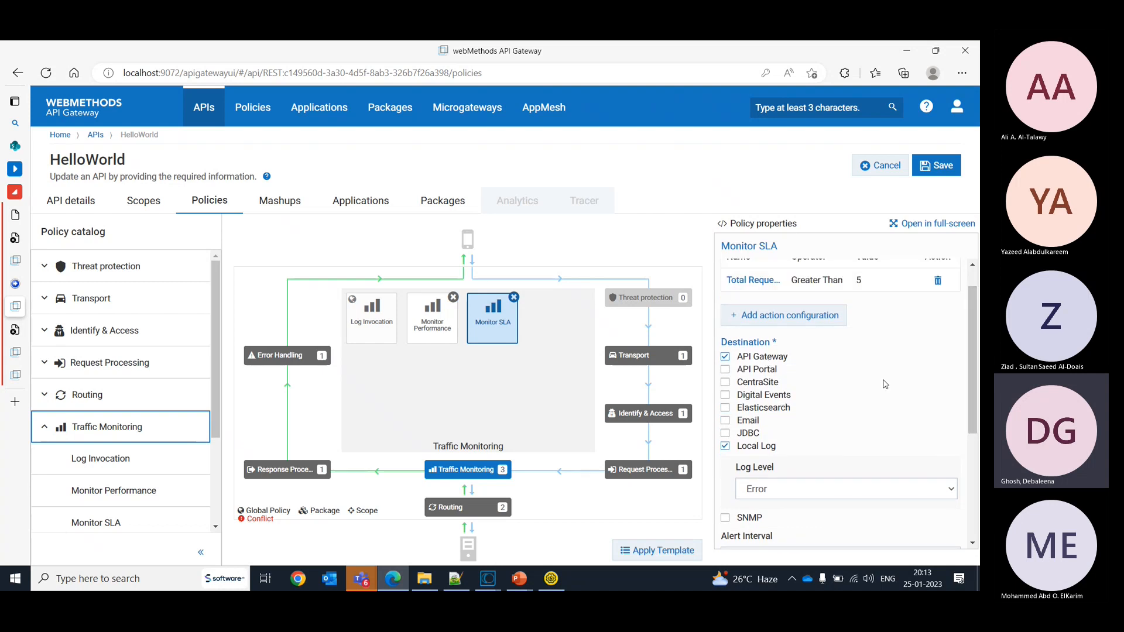
drag(975, 356, 978, 450)
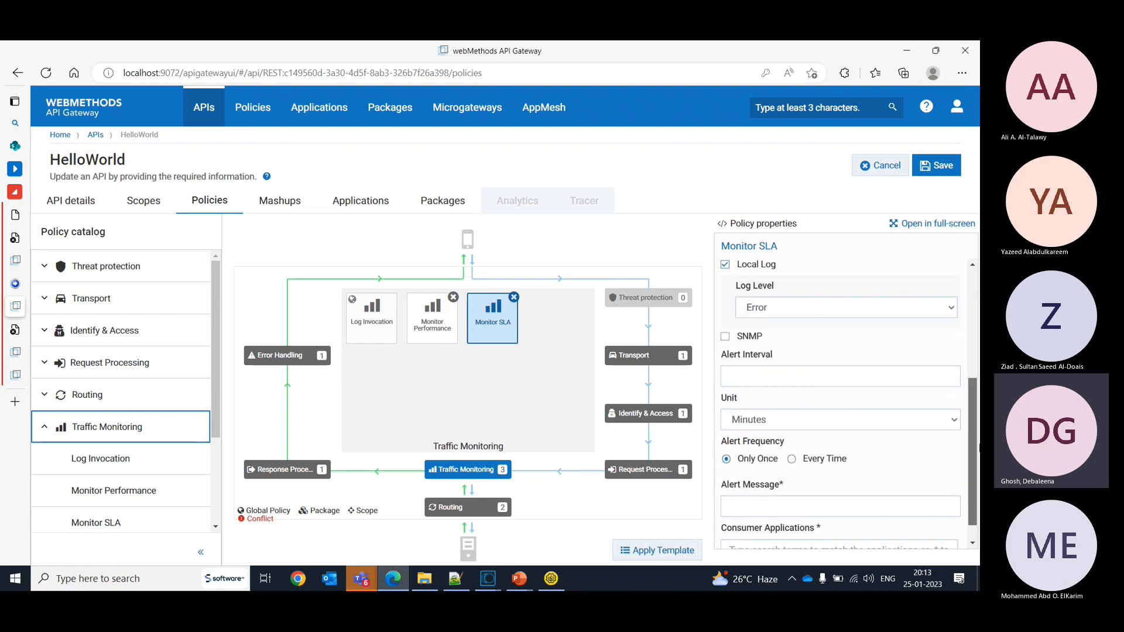
click(831, 378)
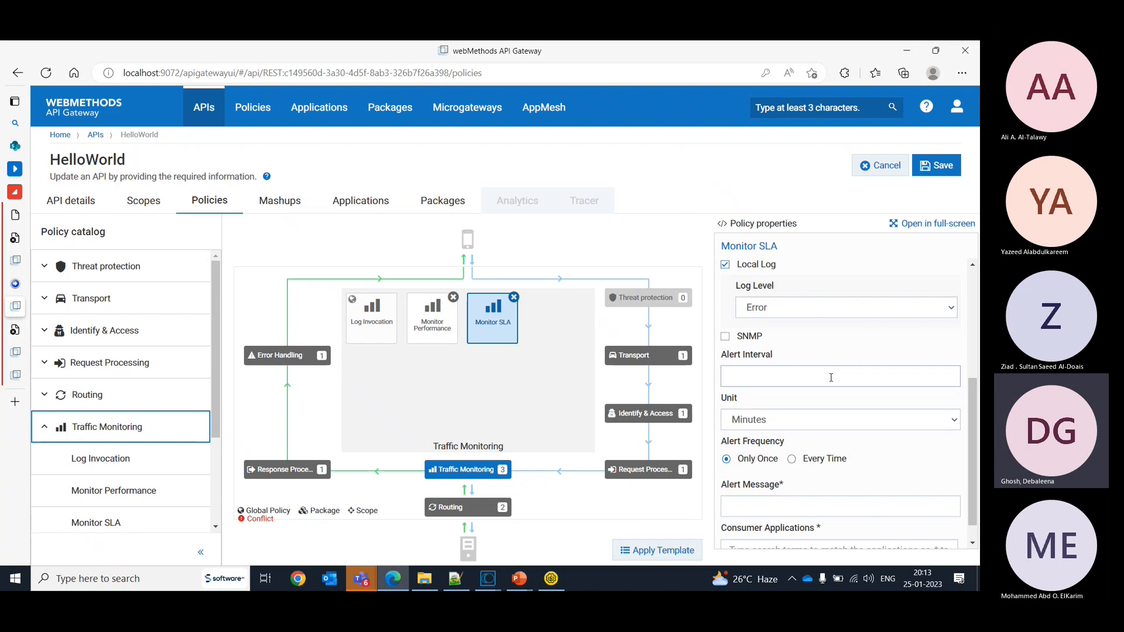
text(1)
click(810, 459)
- Enter "Total number of requests are more than 5" as the Monitor SLA alert message
click(747, 507)
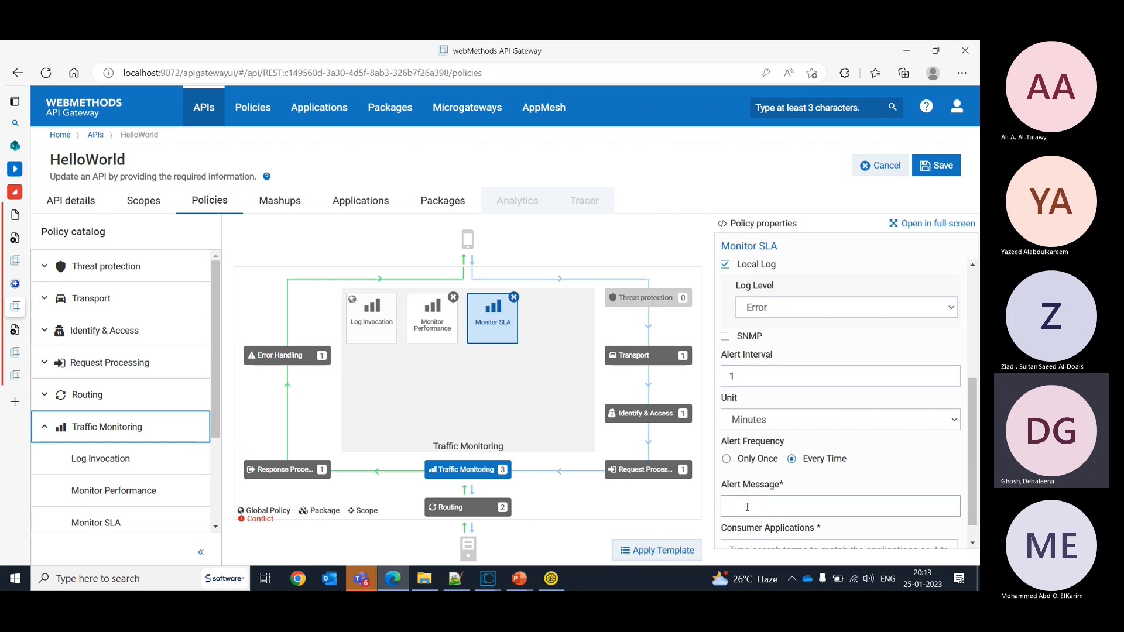
text(Total number)
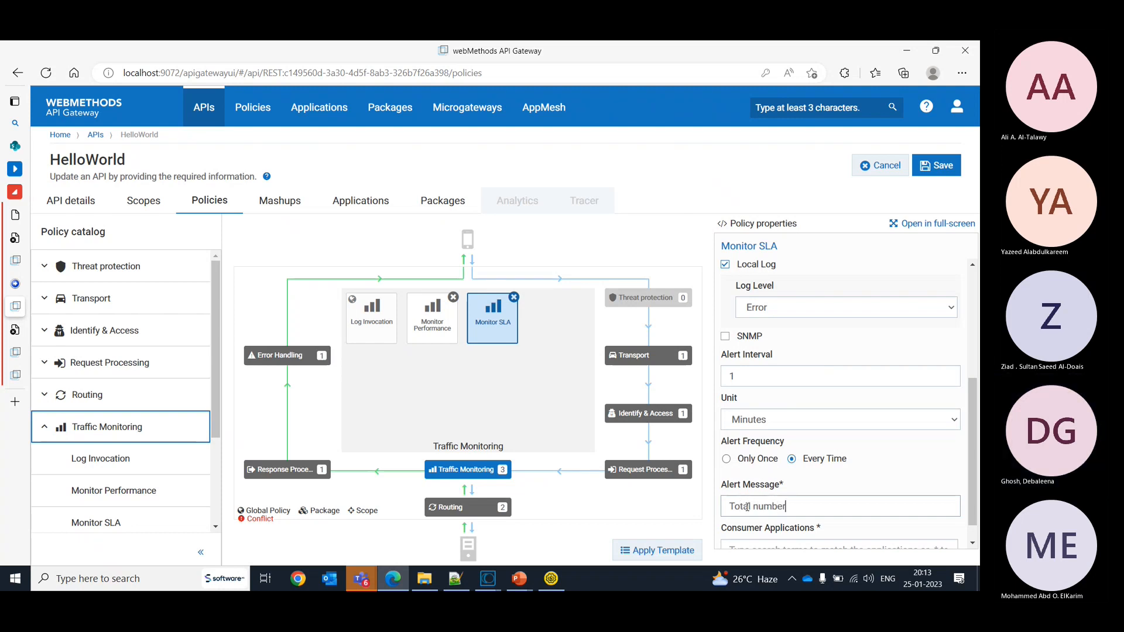
text( of requests are more than 5)
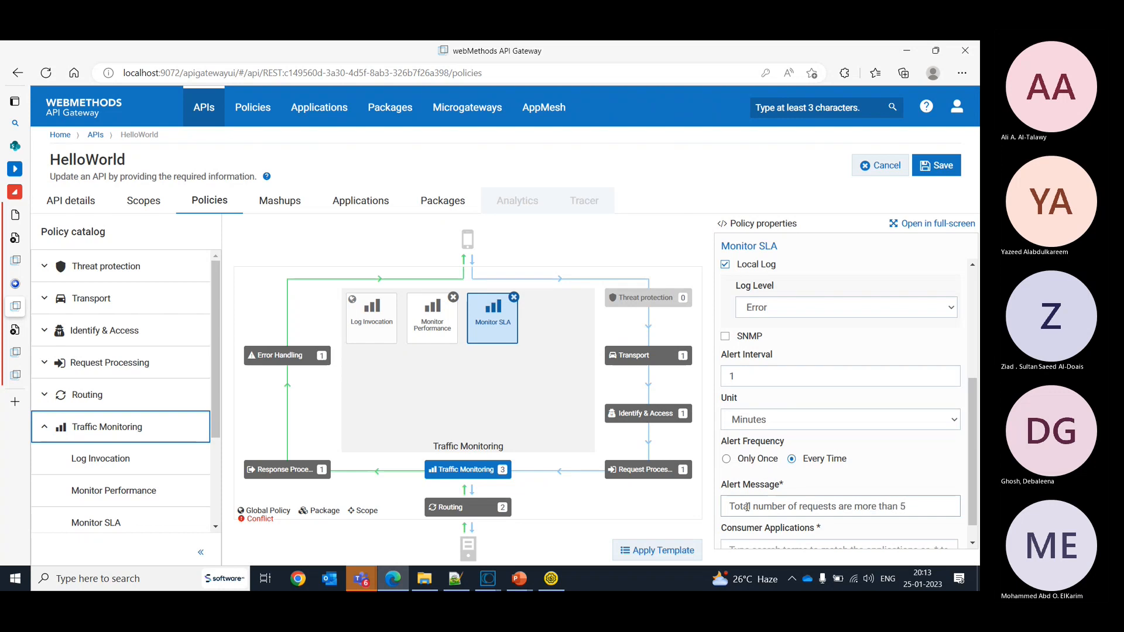
- Add MyApplication2 as the Monitor SLA consumer application, then save the API and display the saved policy's properties
drag(975, 466, 978, 504)
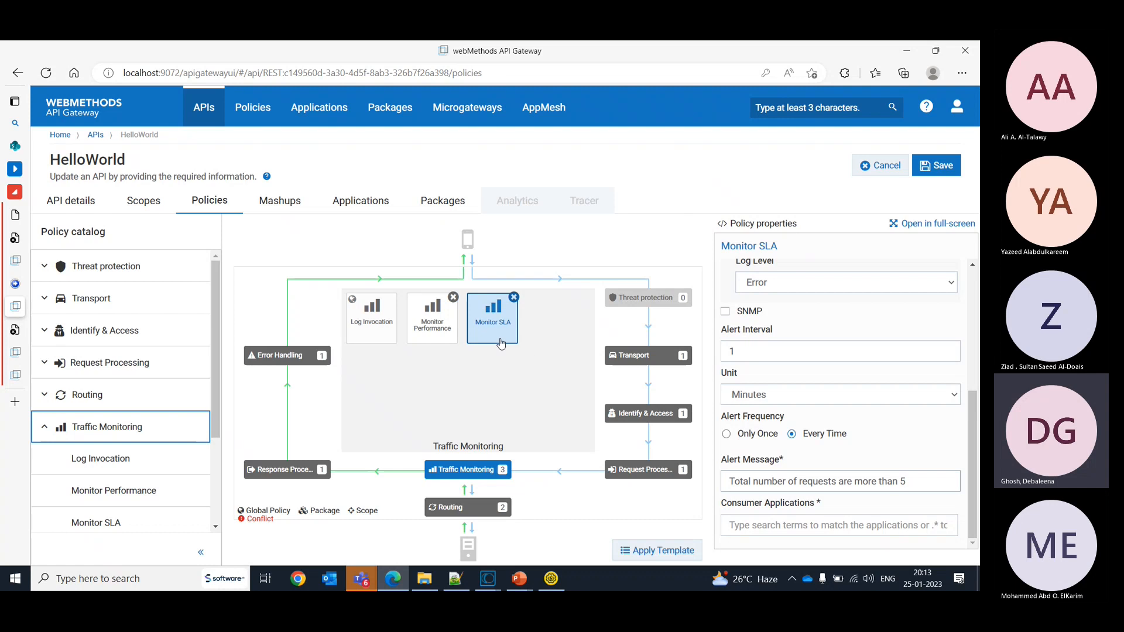
click(790, 526)
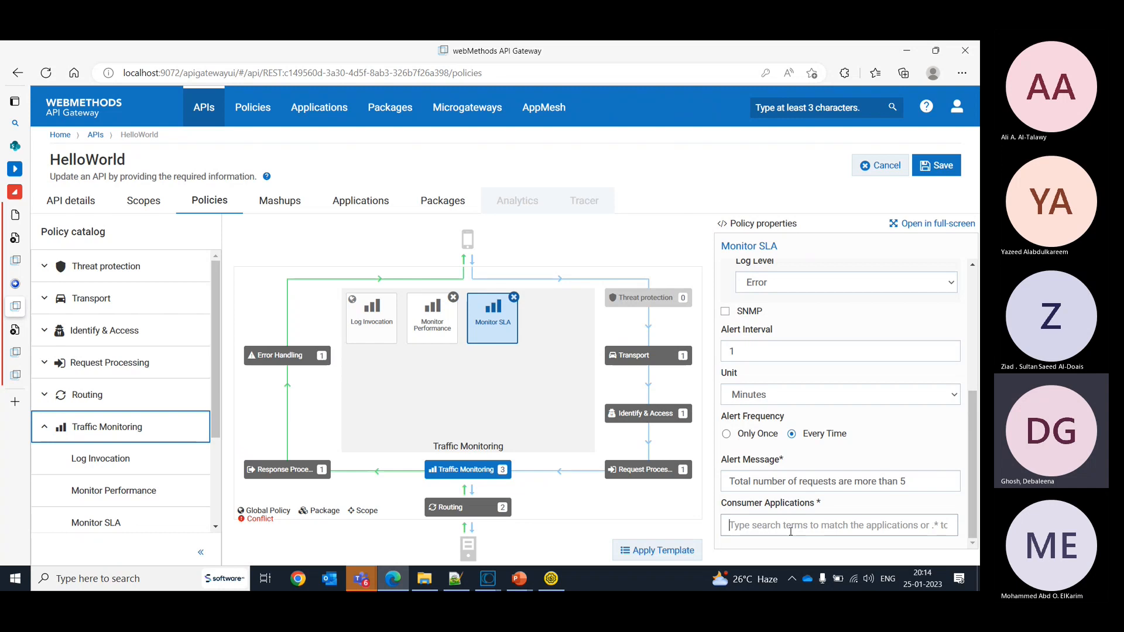
text(m)
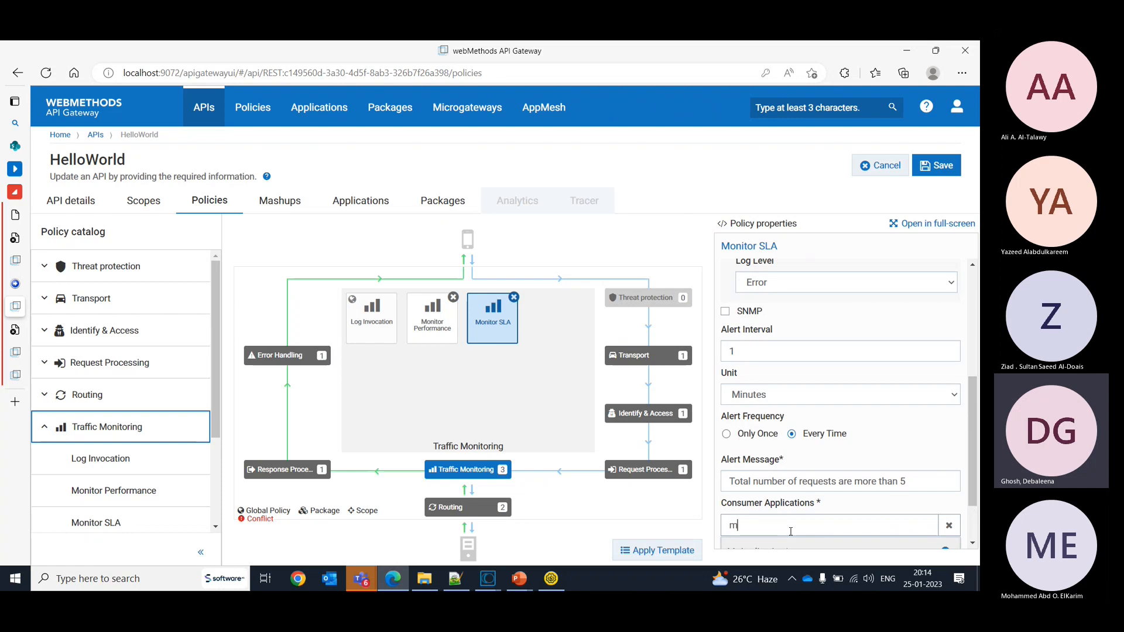
scroll(976, 425, down, 2)
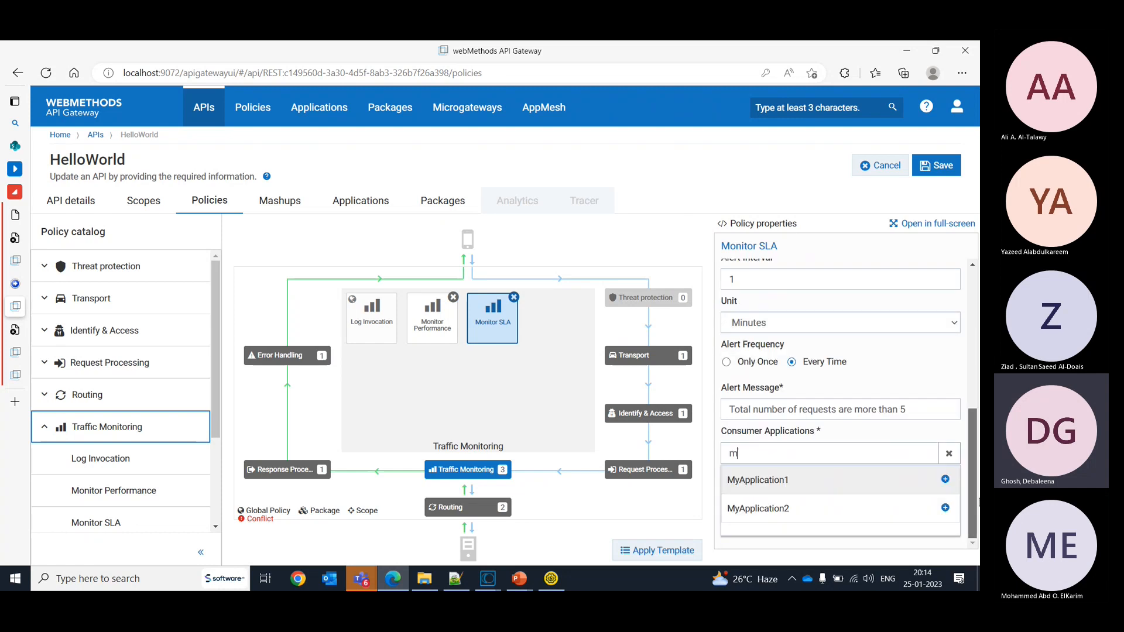
click(809, 513)
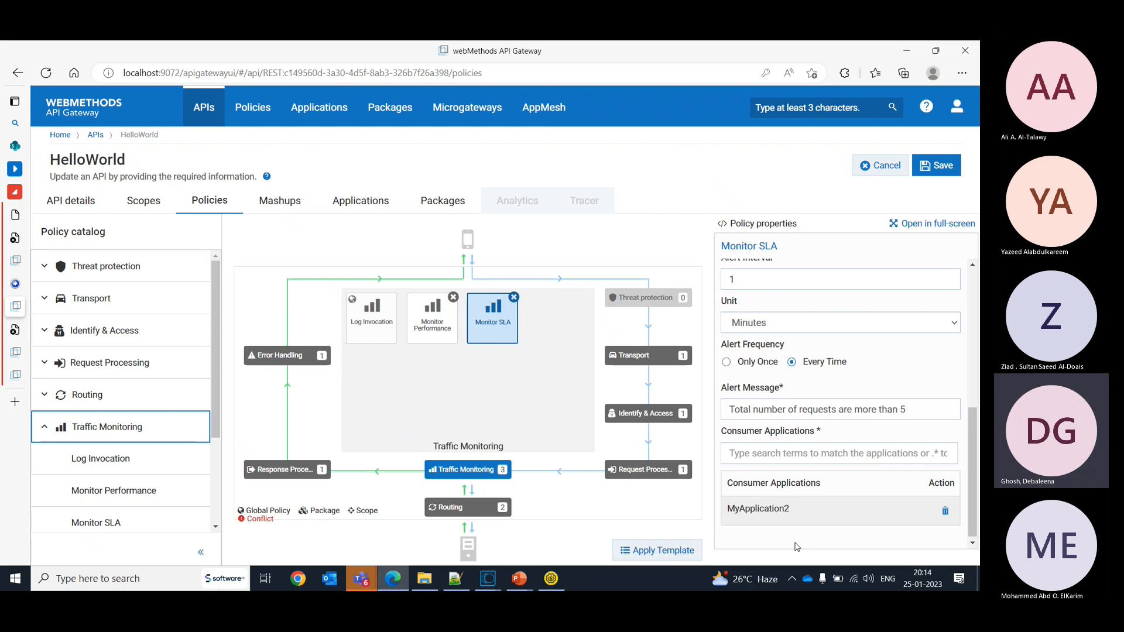
click(922, 174)
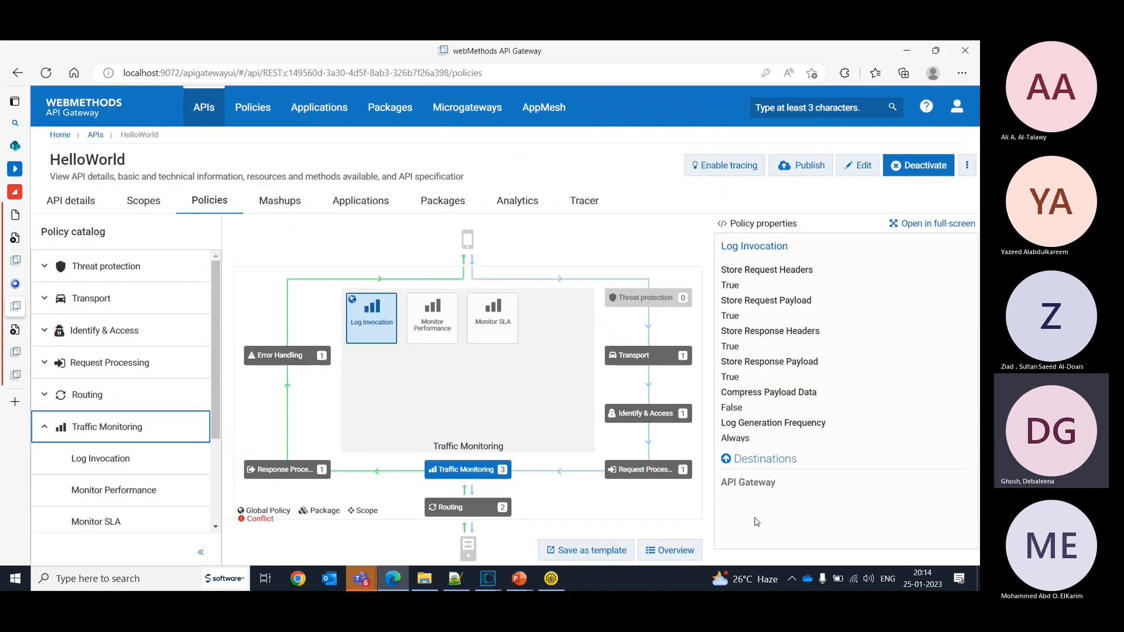
click(503, 340)
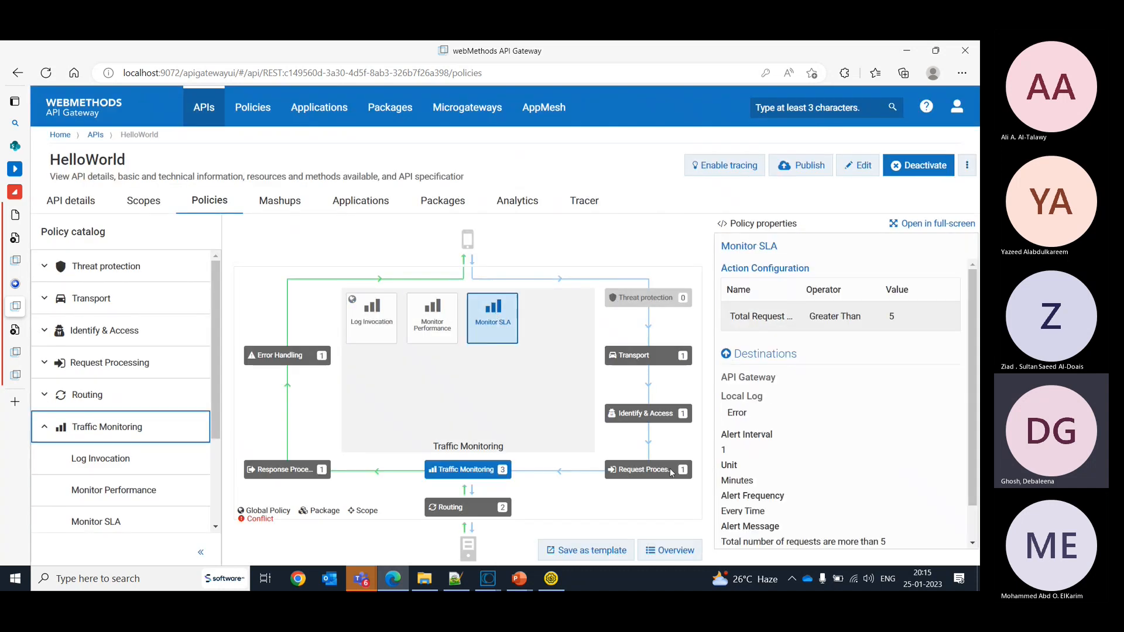
- Switch to SoapUI, show Request 2's headers, and submit the request several times in quick succession
click(551, 579)
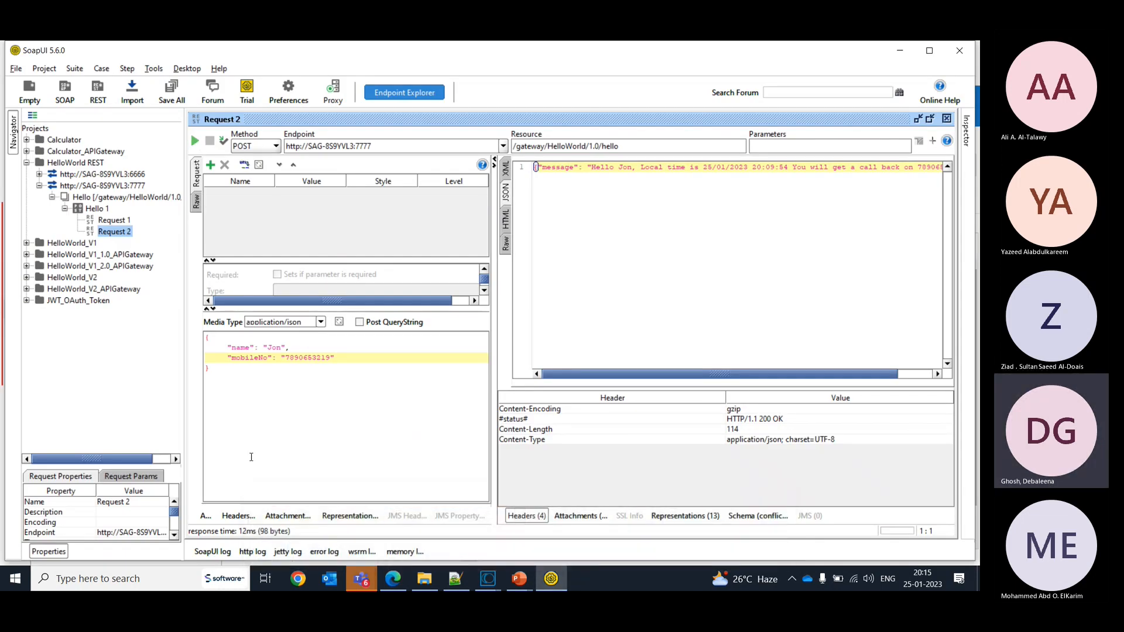
click(234, 516)
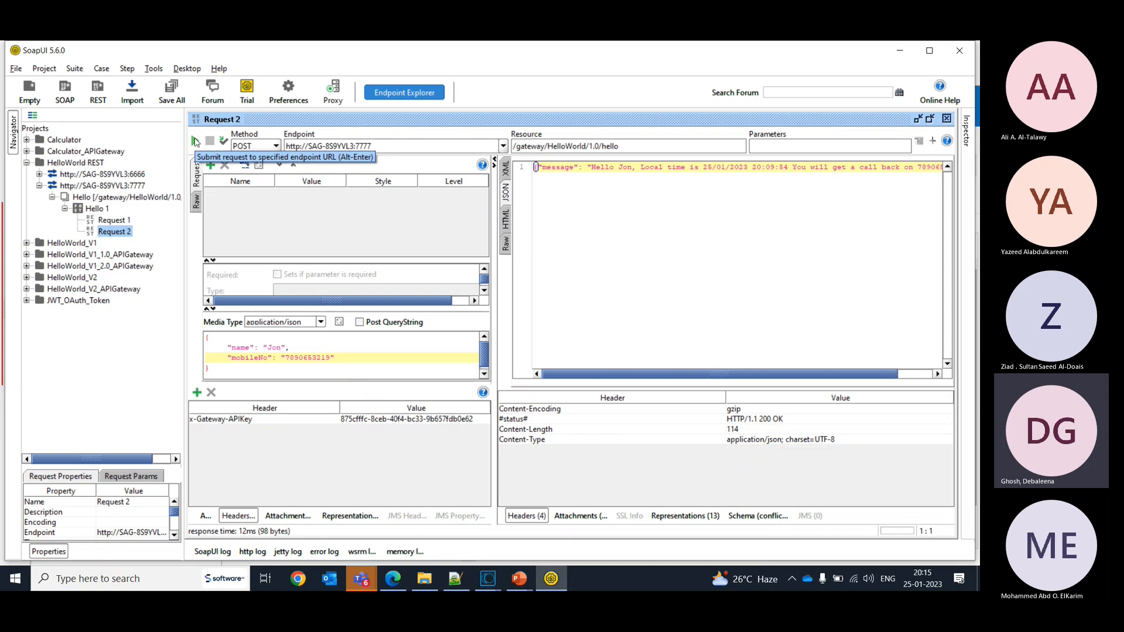
click(196, 142)
click(195, 142)
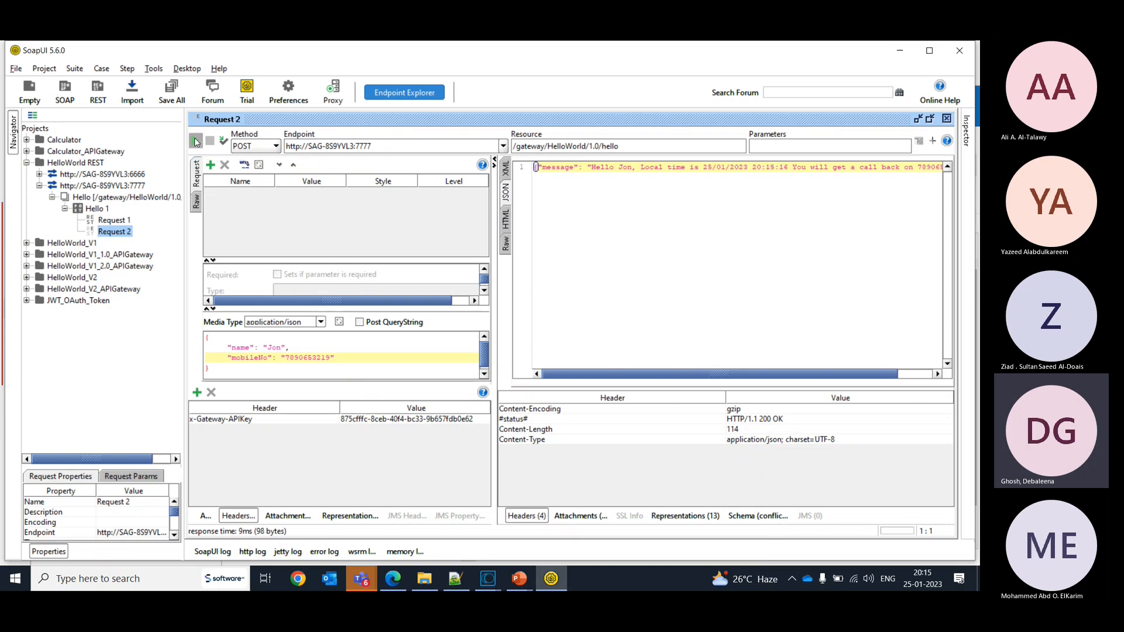
click(196, 142)
- Switch to API Gateway, open HelloWorld's analytics, and expand the most recent runtime event
key(alt+Tab)
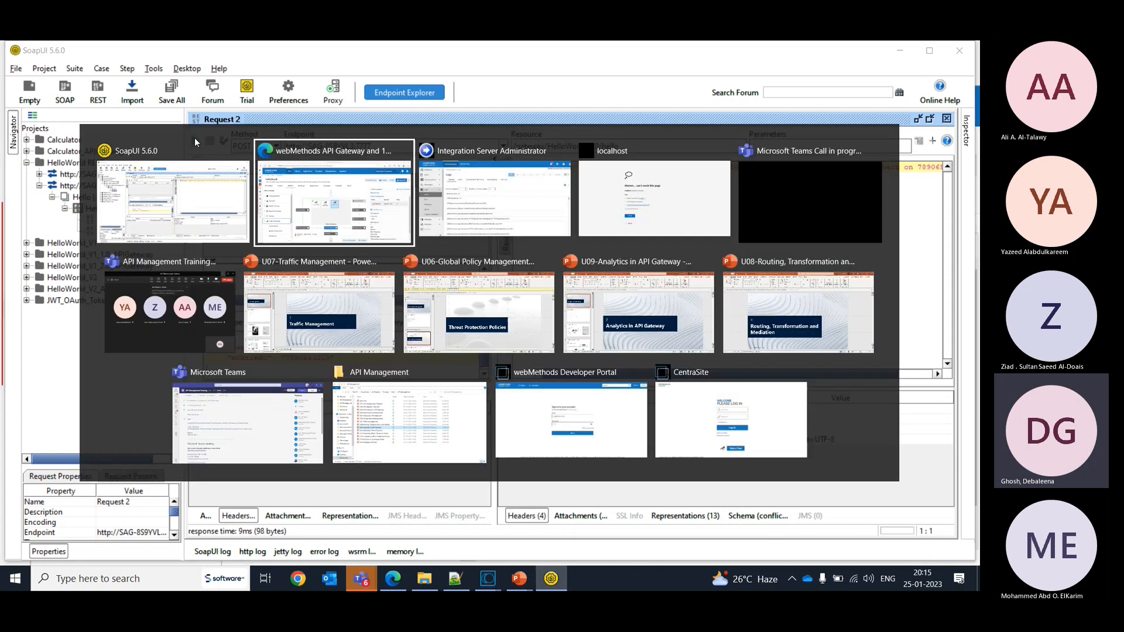
click(522, 212)
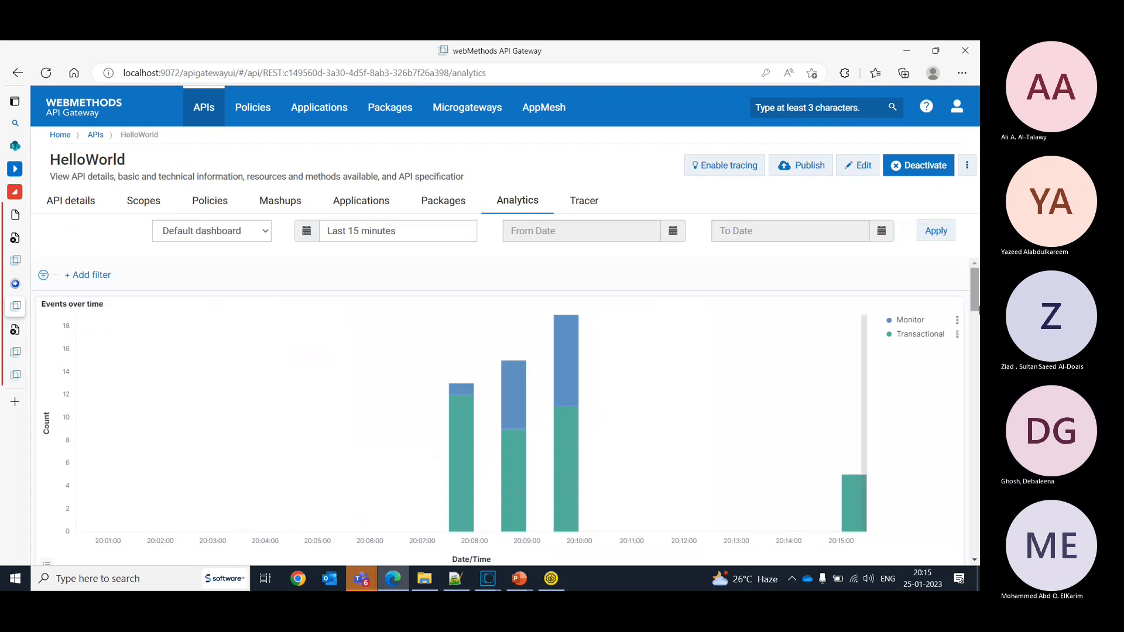
drag(972, 285, 977, 483)
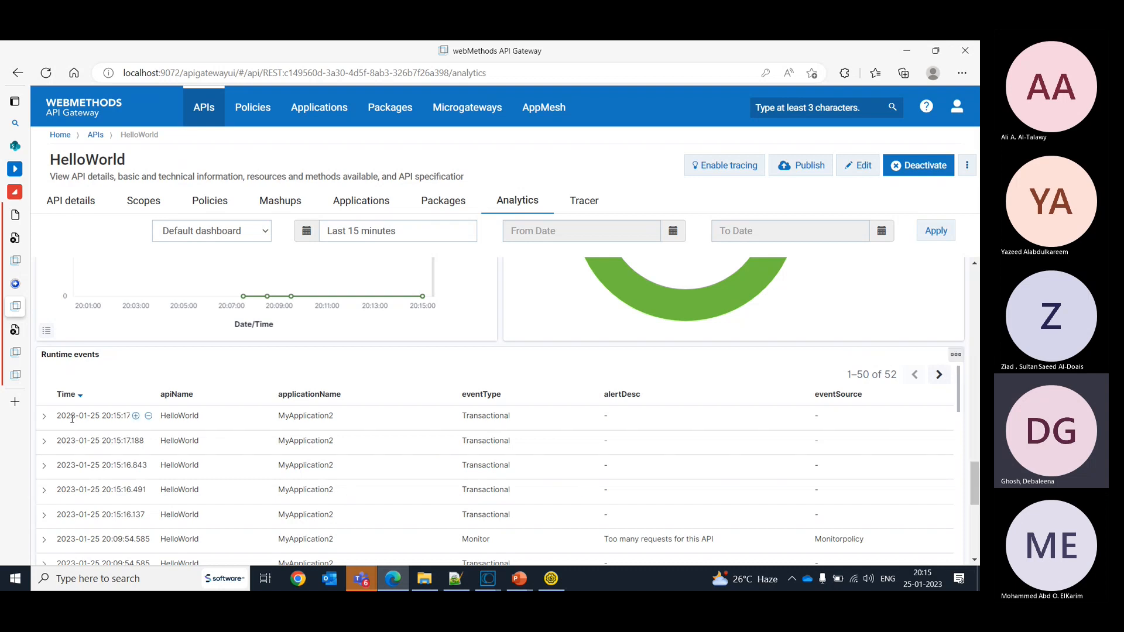
click(43, 418)
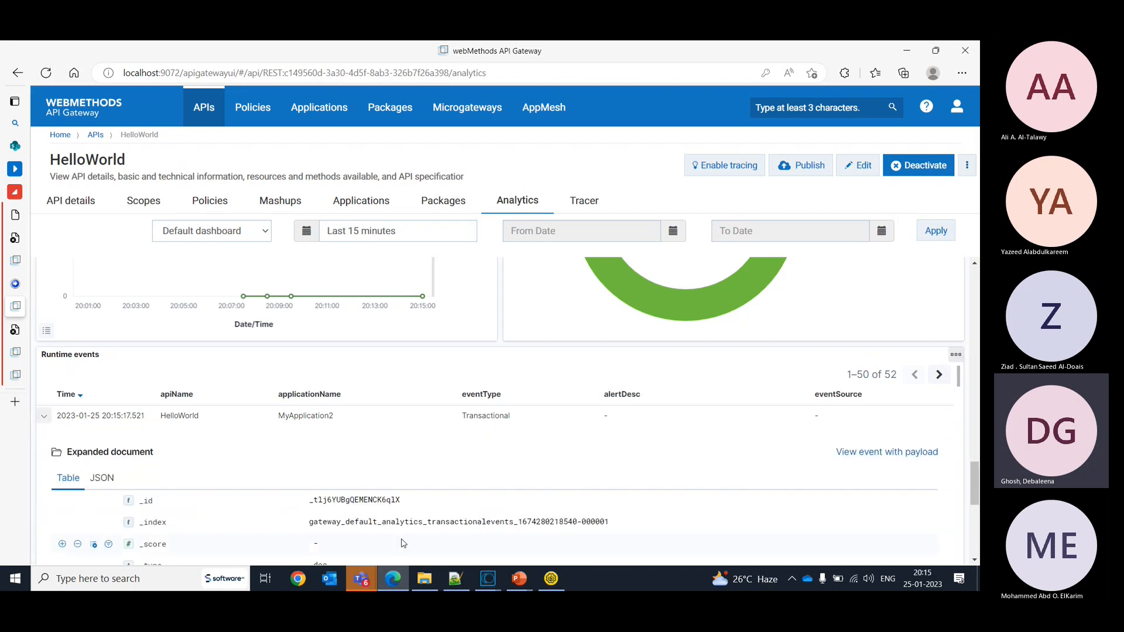
- Return to SoapUI and submit Request 2 repeatedly, going past five requests within a minute
click(551, 580)
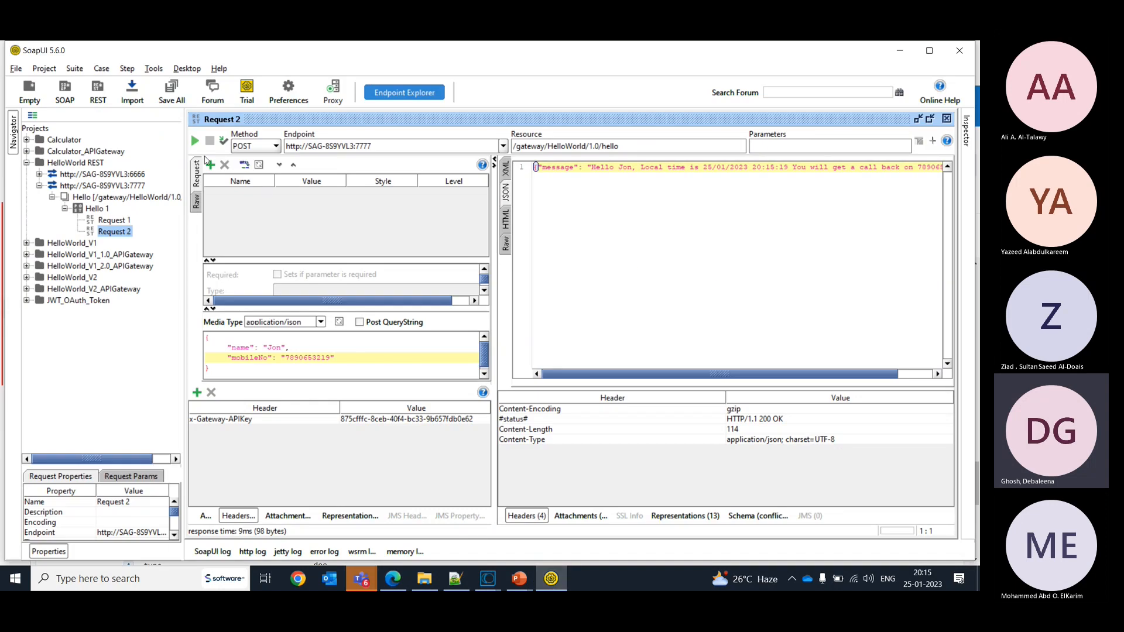
click(195, 144)
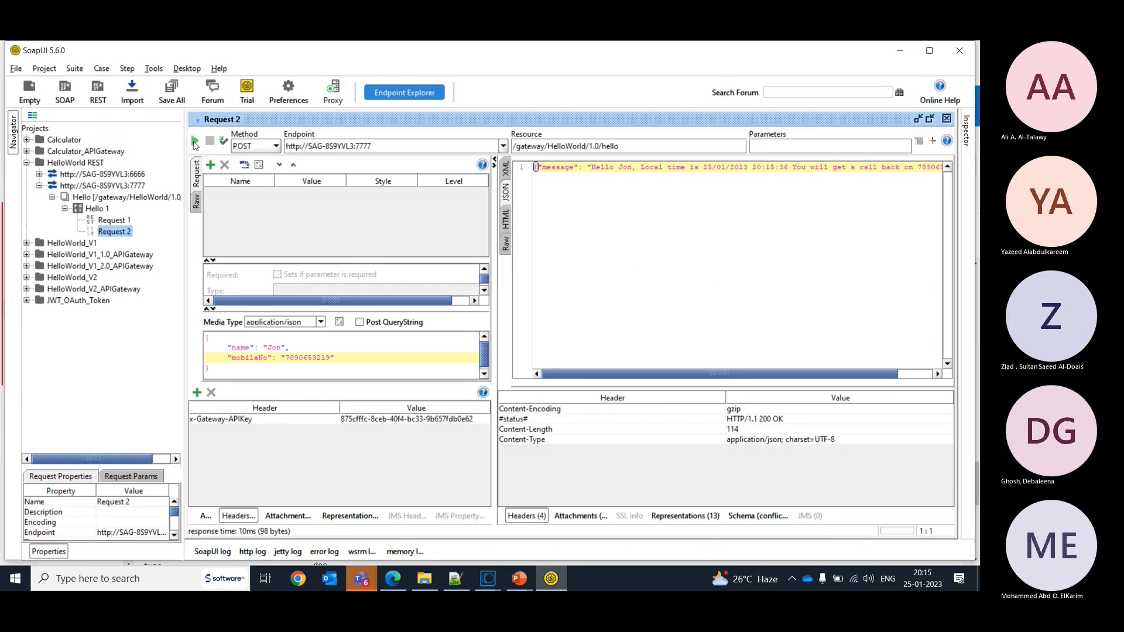
click(195, 145)
click(195, 145)
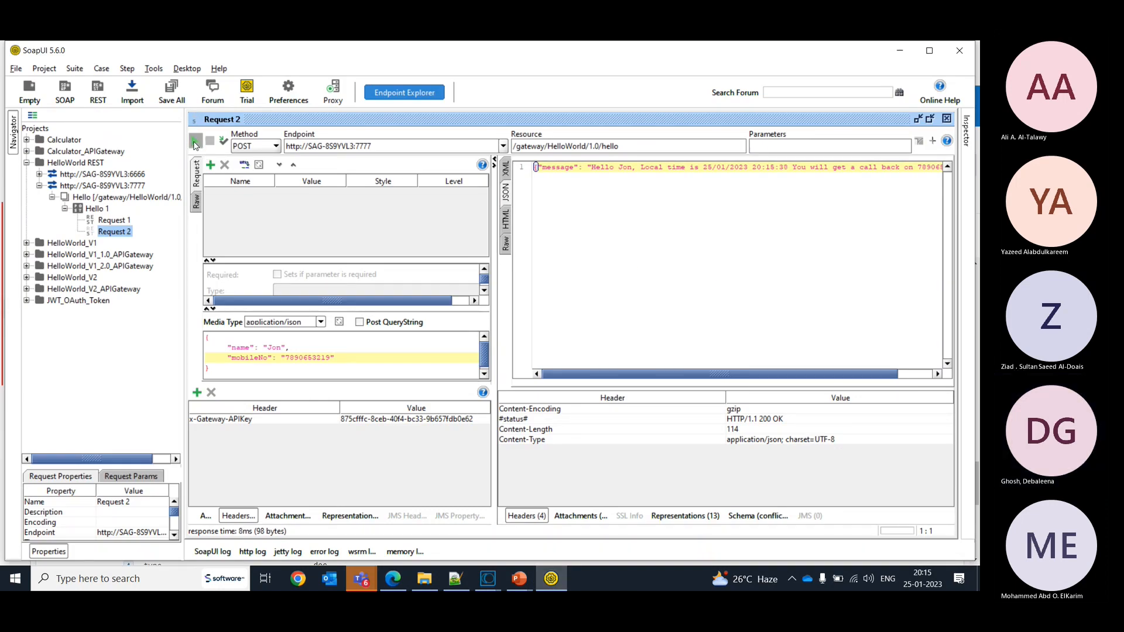
click(195, 145)
click(195, 145)
- Switch back to API Gateway and refresh HelloWorld's analytics dashboard for the last 15 minutes
key(alt+Tab)
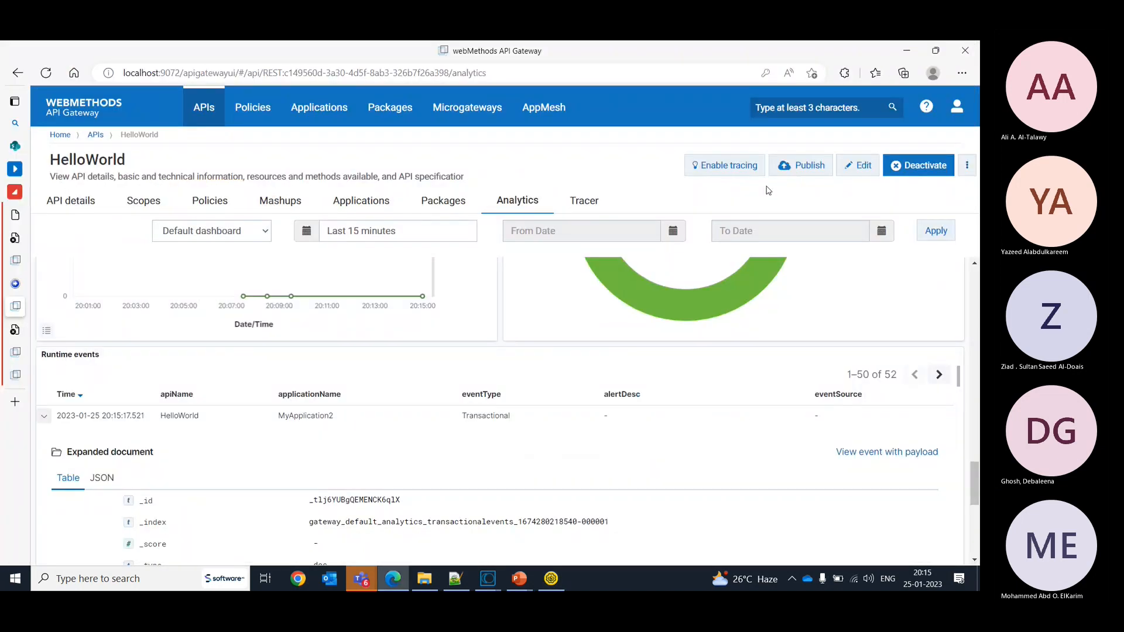
click(944, 236)
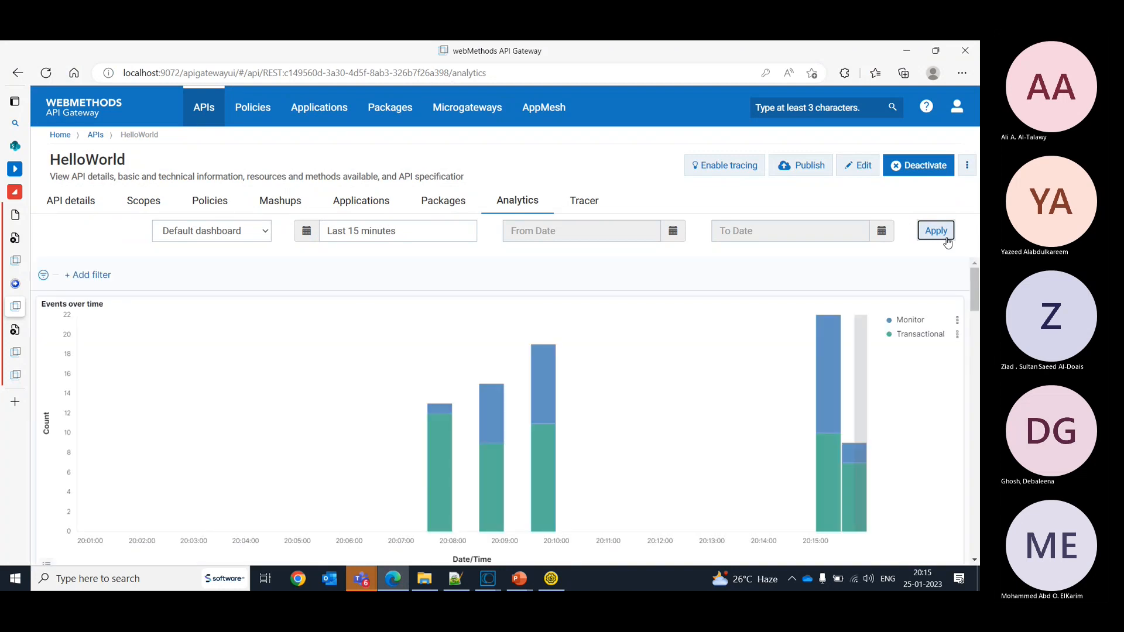
click(947, 239)
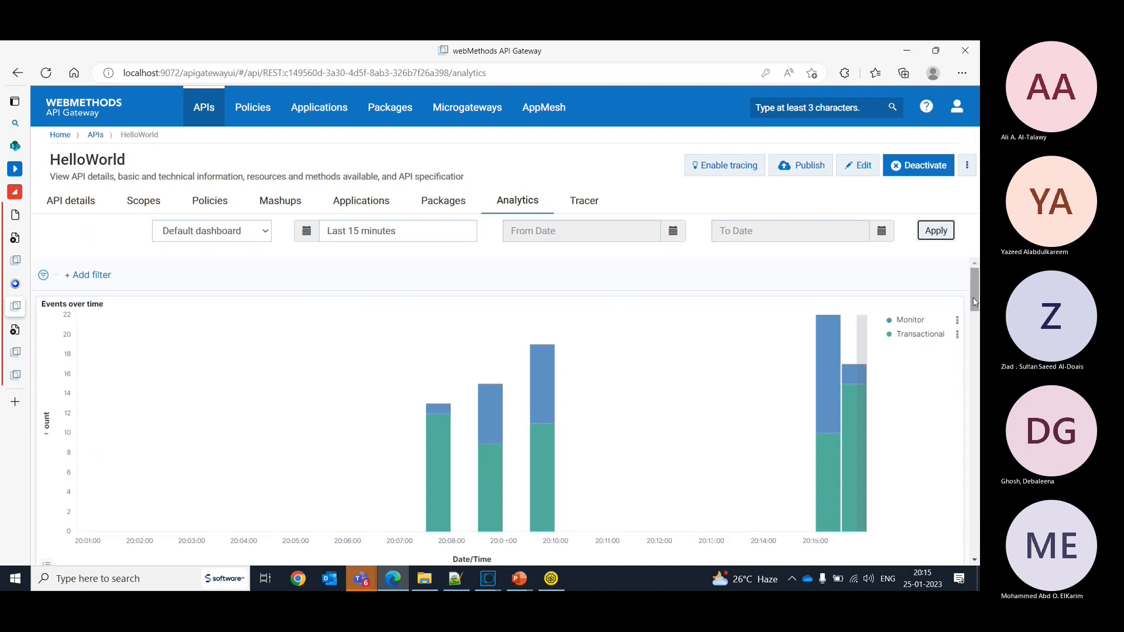
- Page through HelloWorld's runtime events, return to the first page, and expand the most recent event
drag(975, 302, 976, 491)
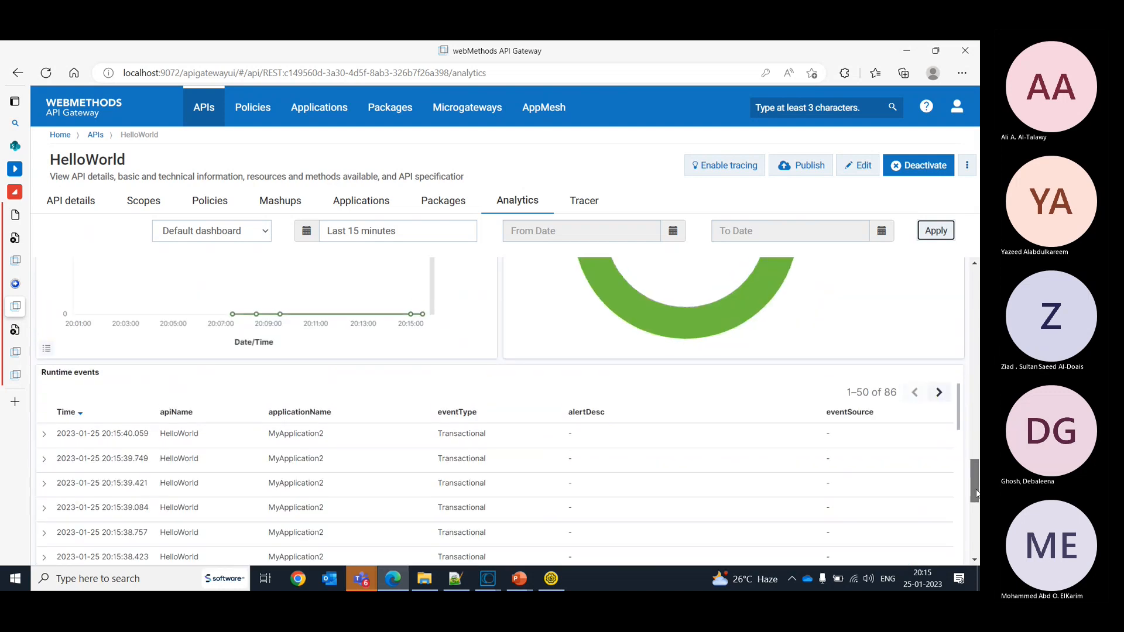
click(940, 393)
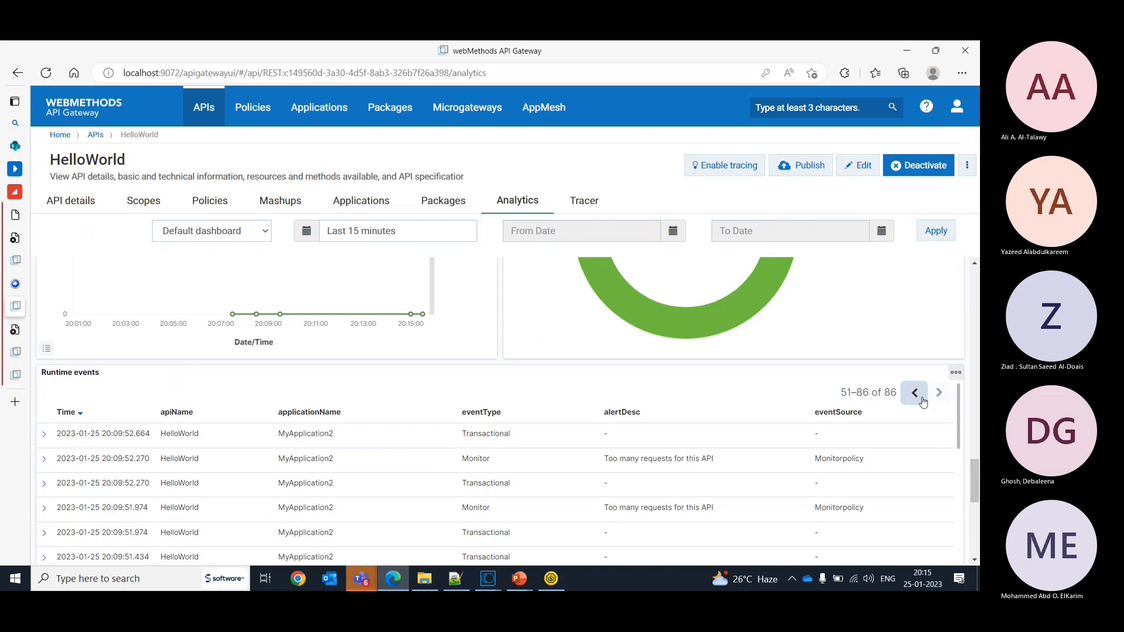
click(915, 392)
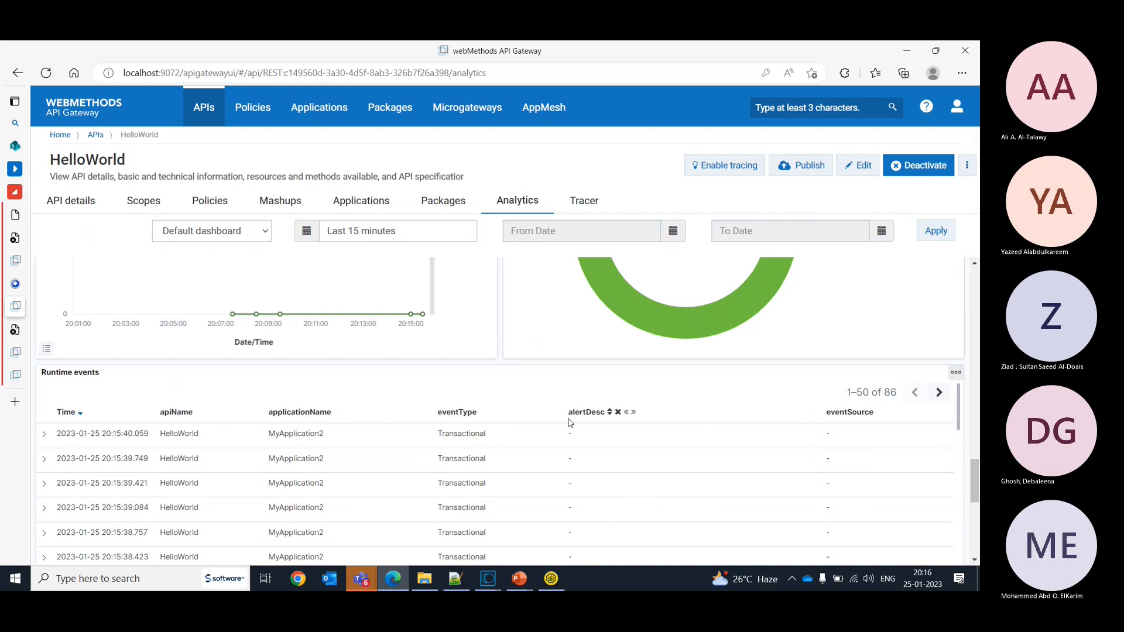
click(44, 443)
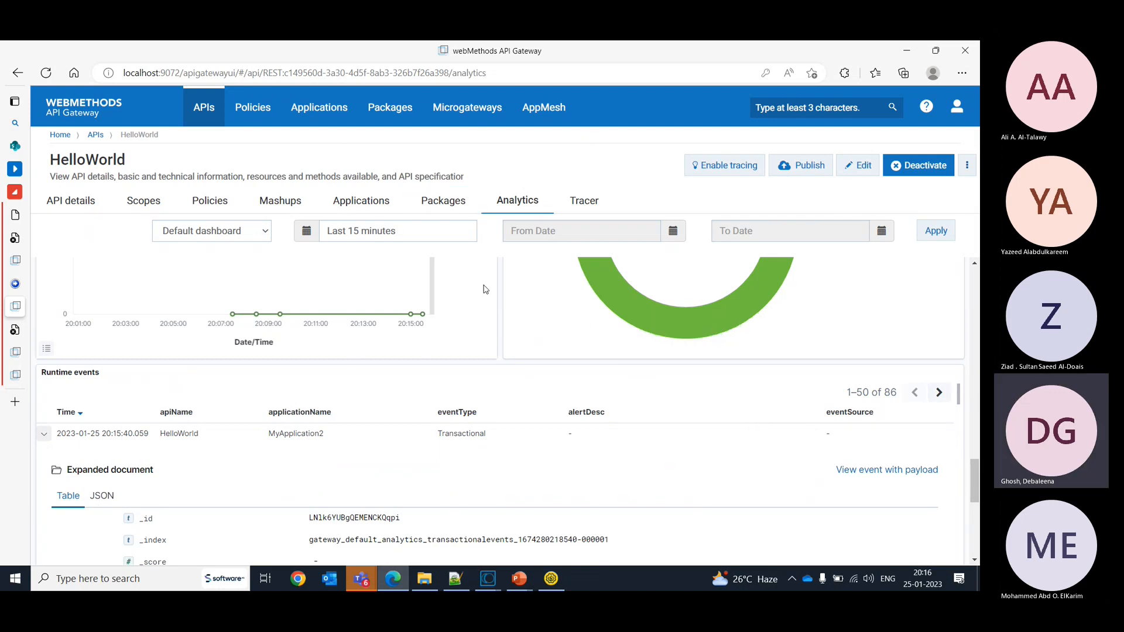
- Switch to Integration Server Administrator, refresh the server logs, and read the newest entry through to its policy description and application details
key(alt+Tab)
key(alt+Tab)
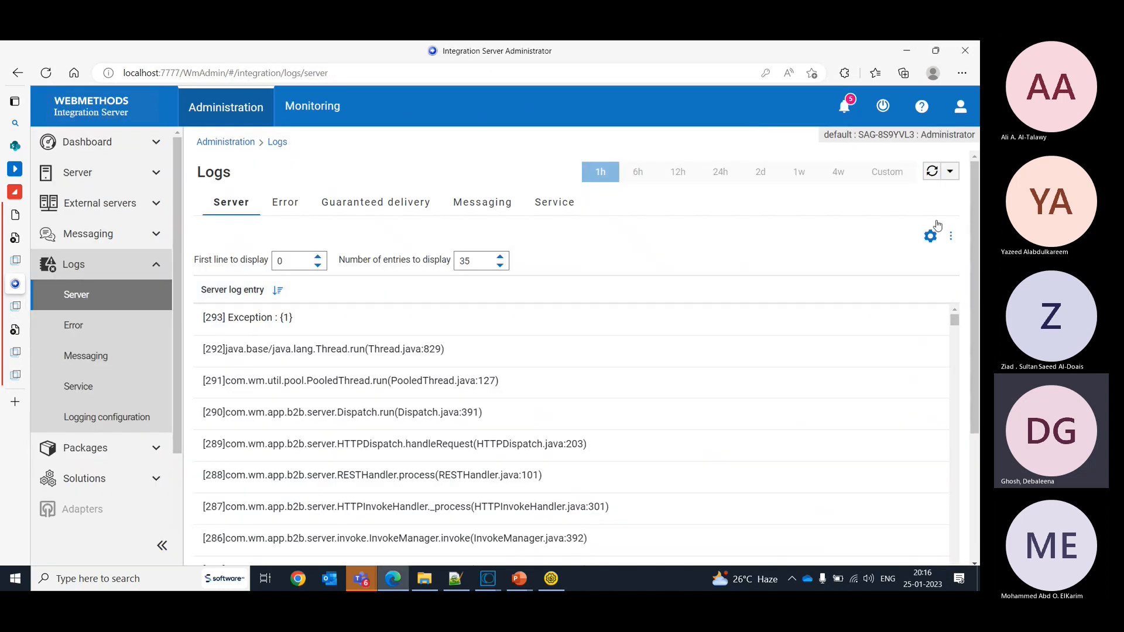
click(935, 176)
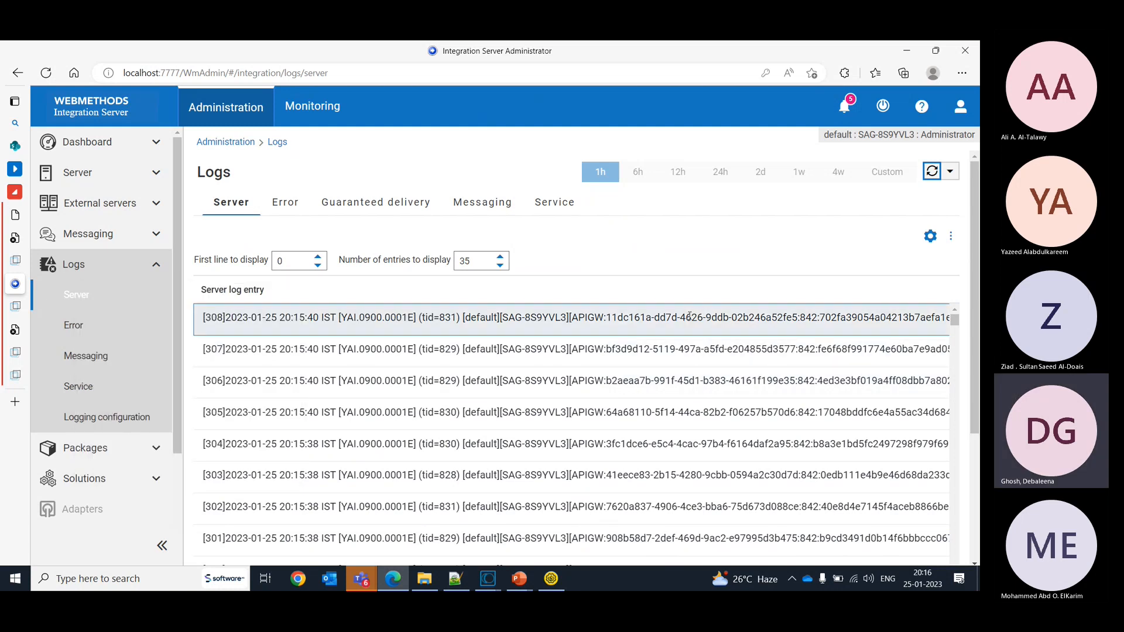
scroll(690, 316, right, 5)
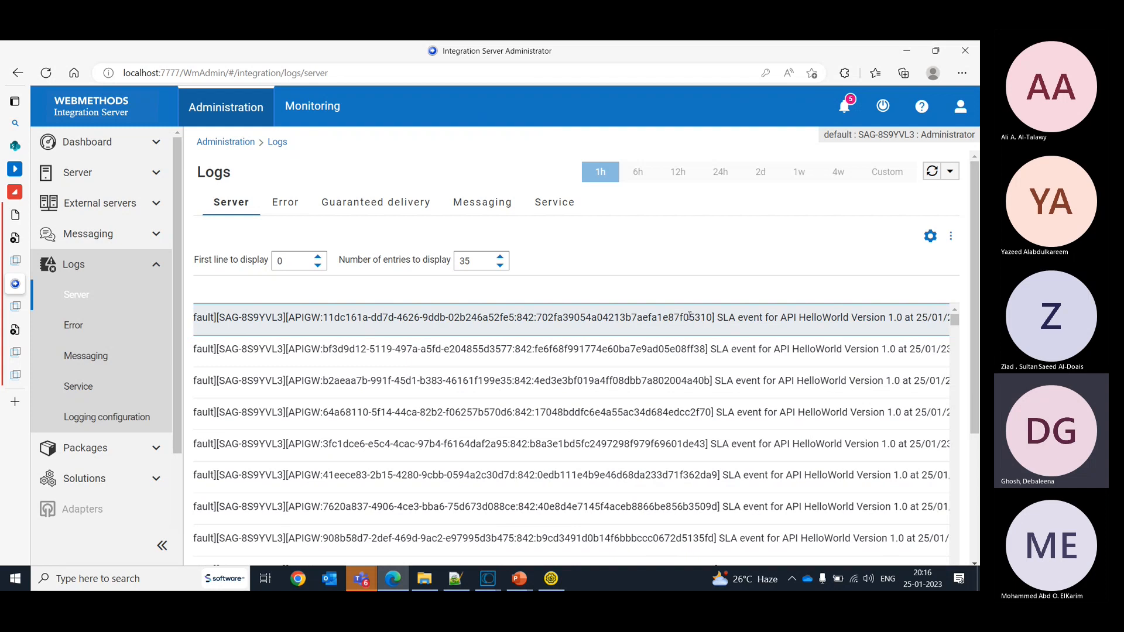
scroll(690, 316, right, 5)
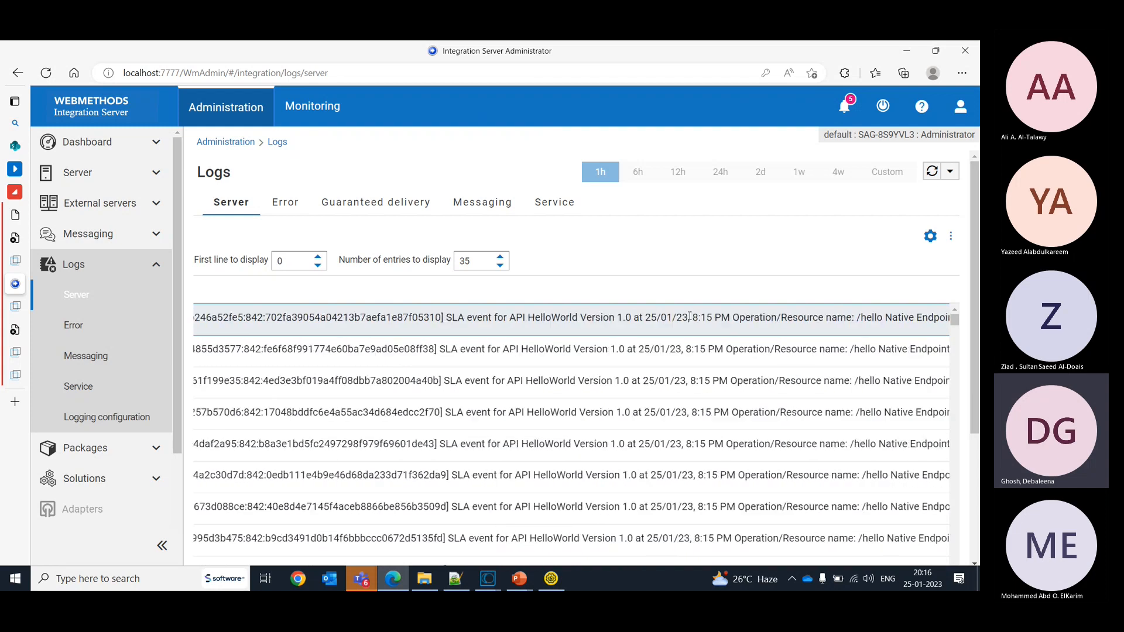
scroll(690, 316, right, 6)
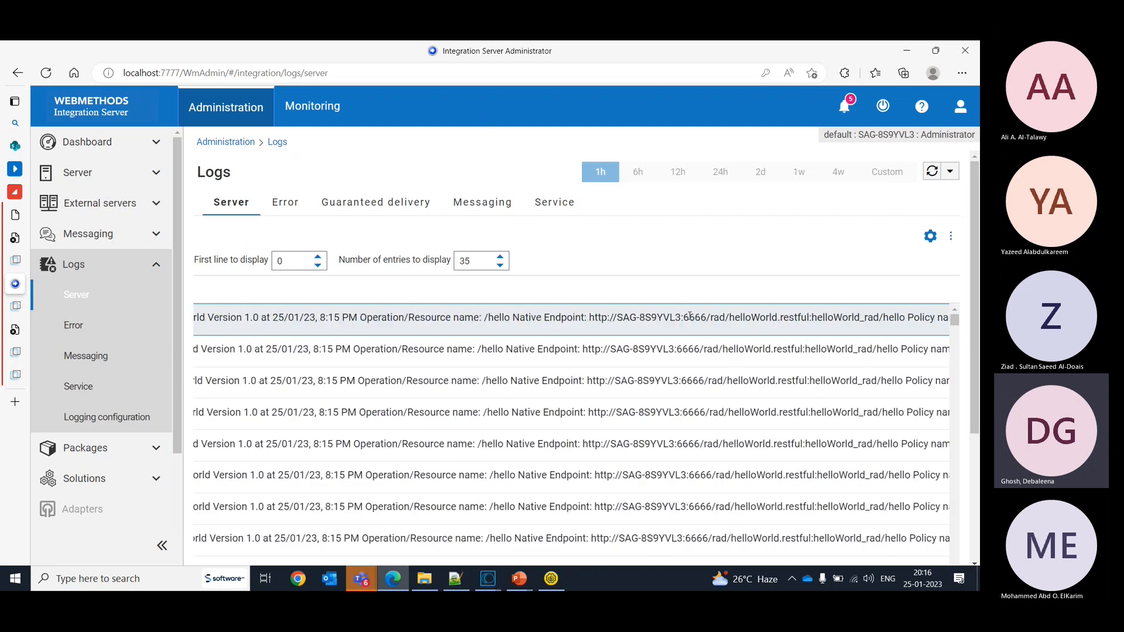
scroll(689, 316, right, 5)
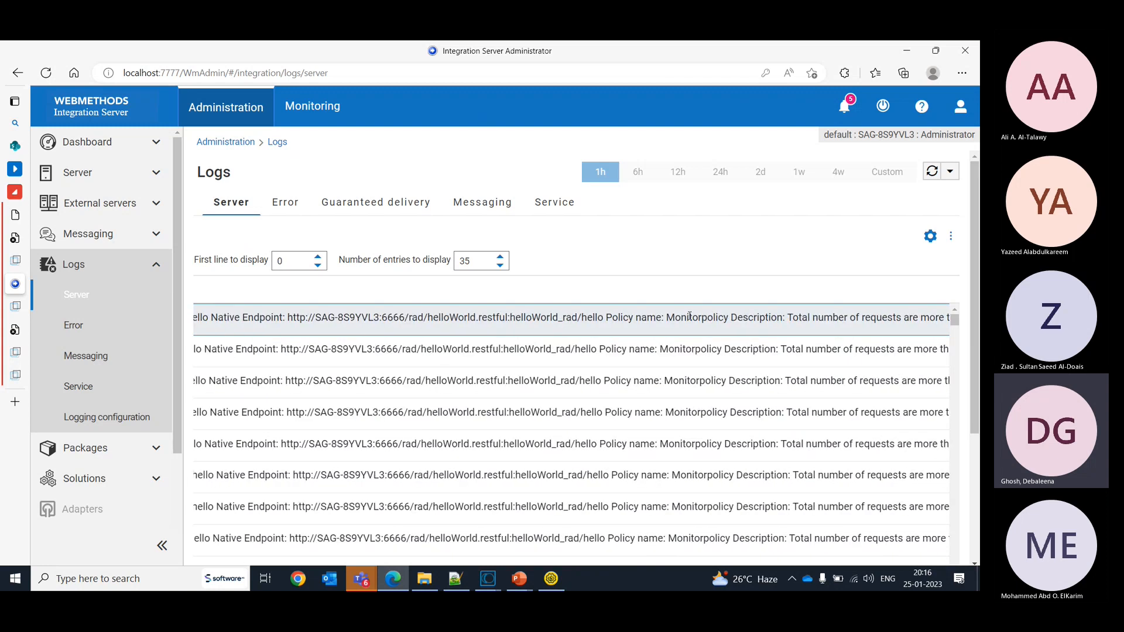
scroll(690, 316, right, 5)
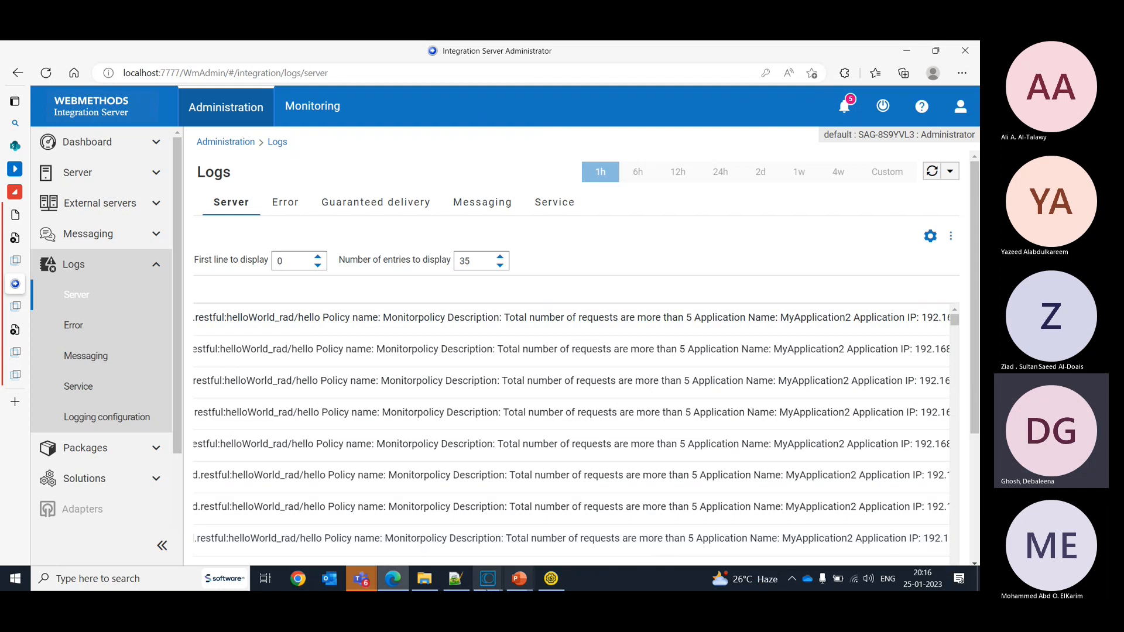
mouse_move(486, 589)
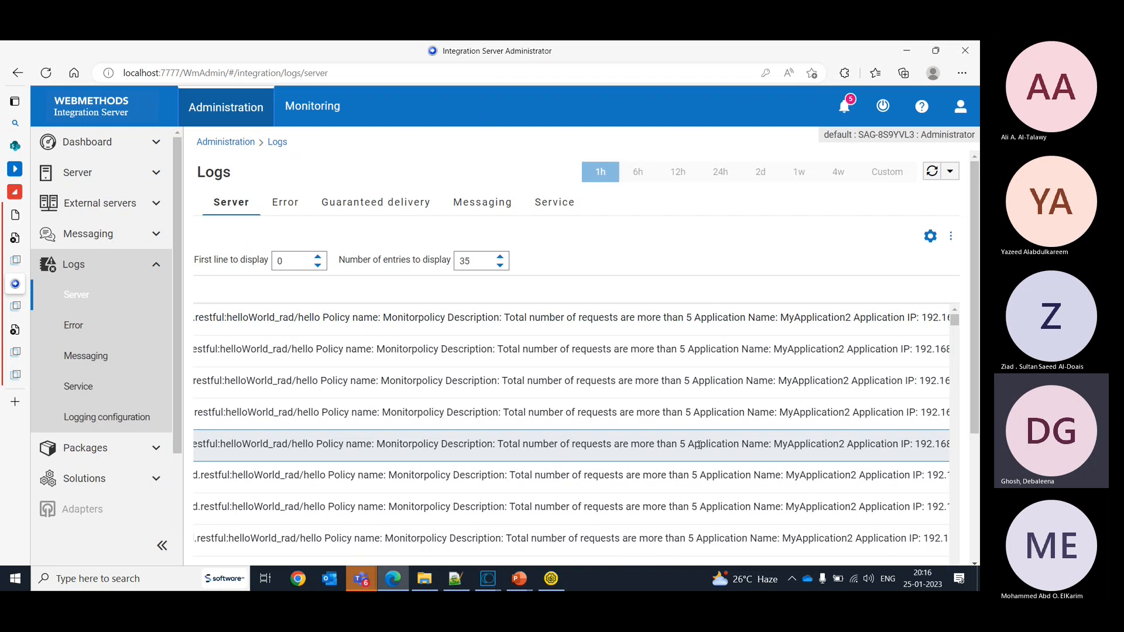
click(551, 579)
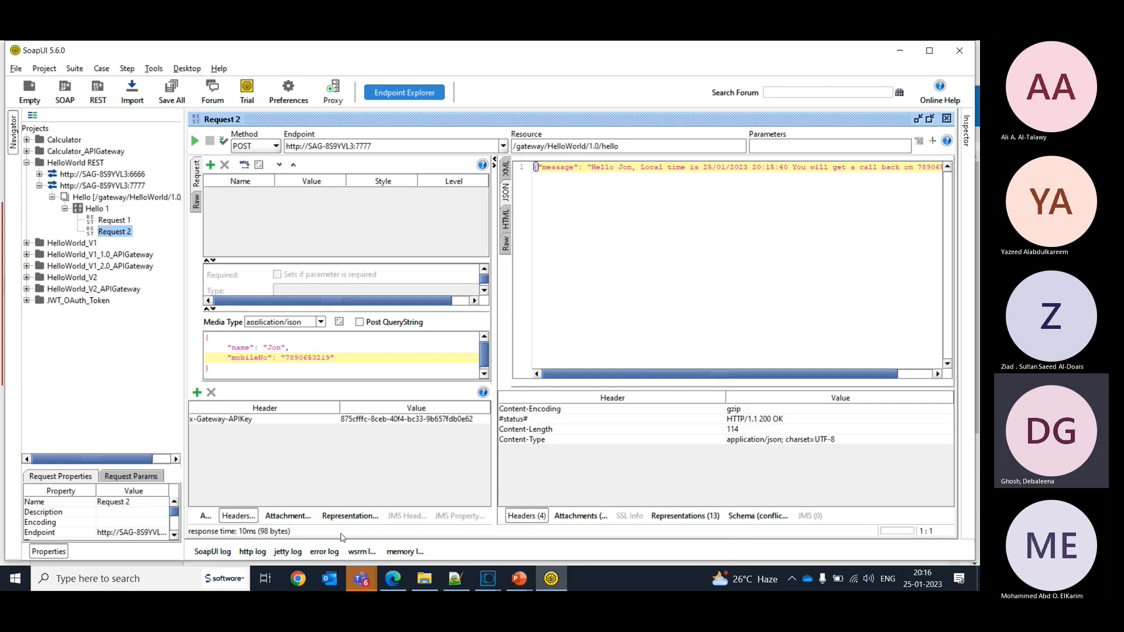
click(393, 579)
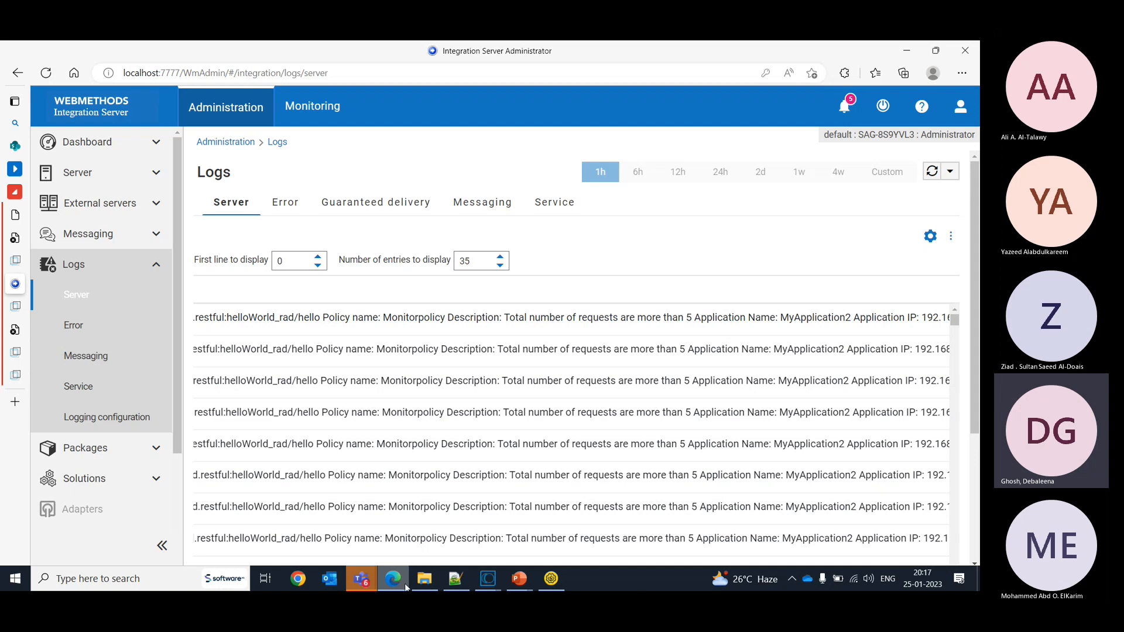
click(393, 581)
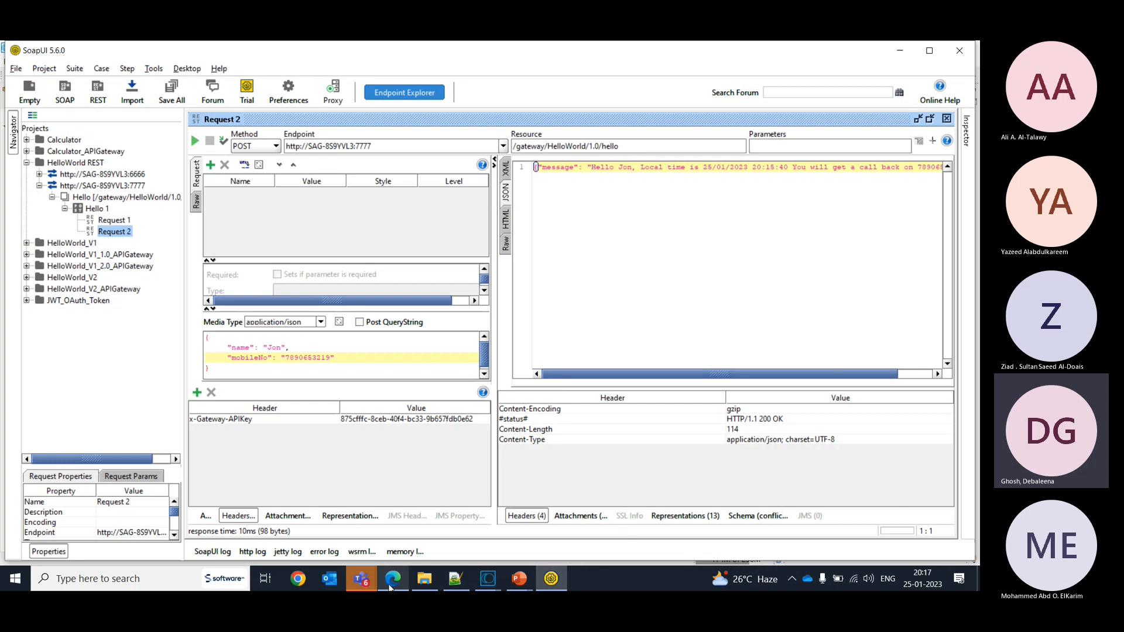
click(391, 585)
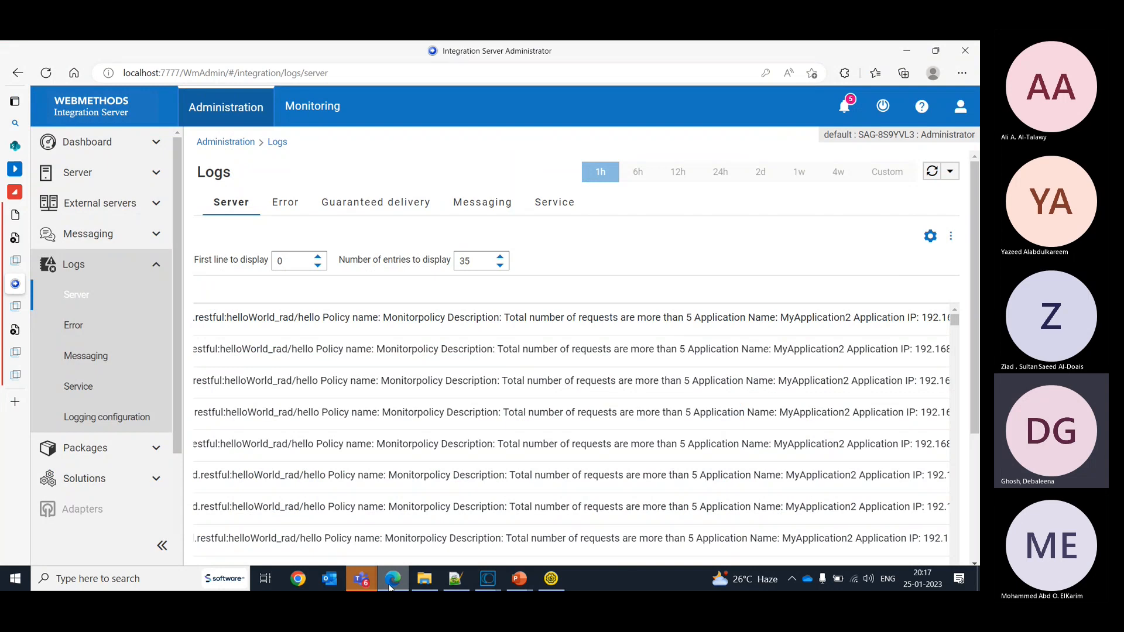
- Switch to API Gateway, reload HelloWorld's analytics for the last 15 minutes, and examine the alert descriptions in the runtime events
key(alt+Tab)
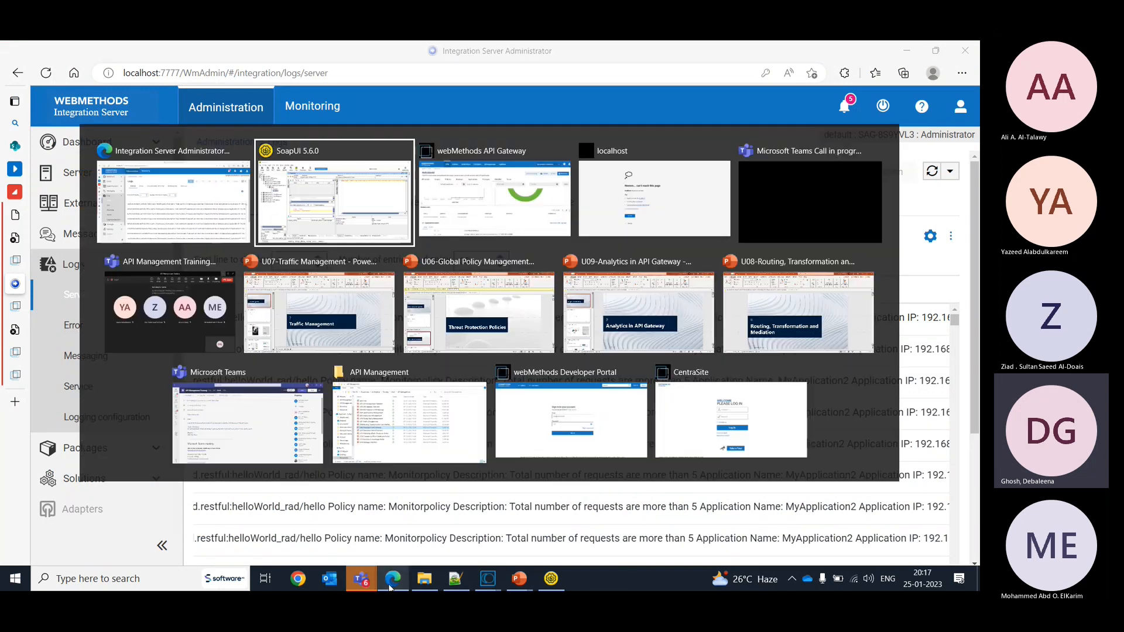
key(alt+Tab)
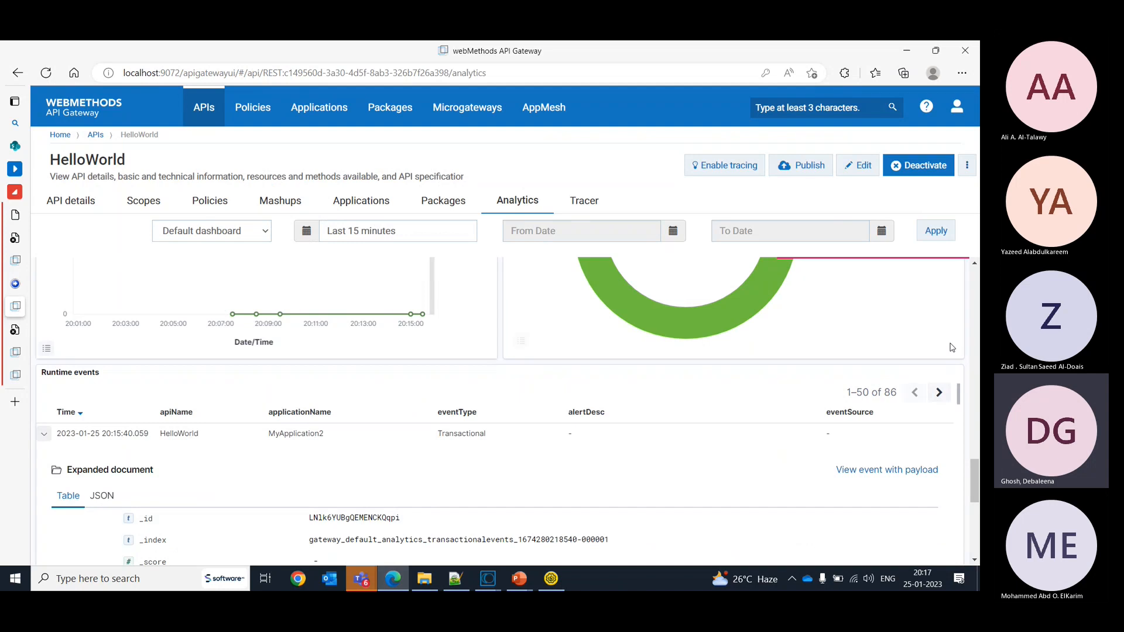
click(937, 231)
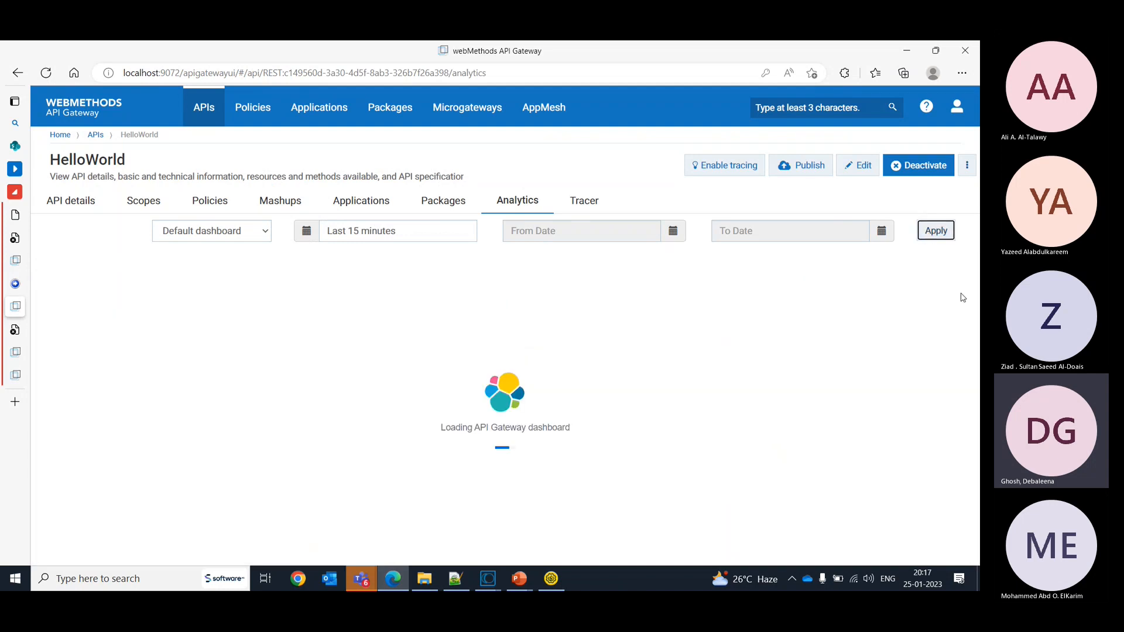
scroll(972, 368, down, 5)
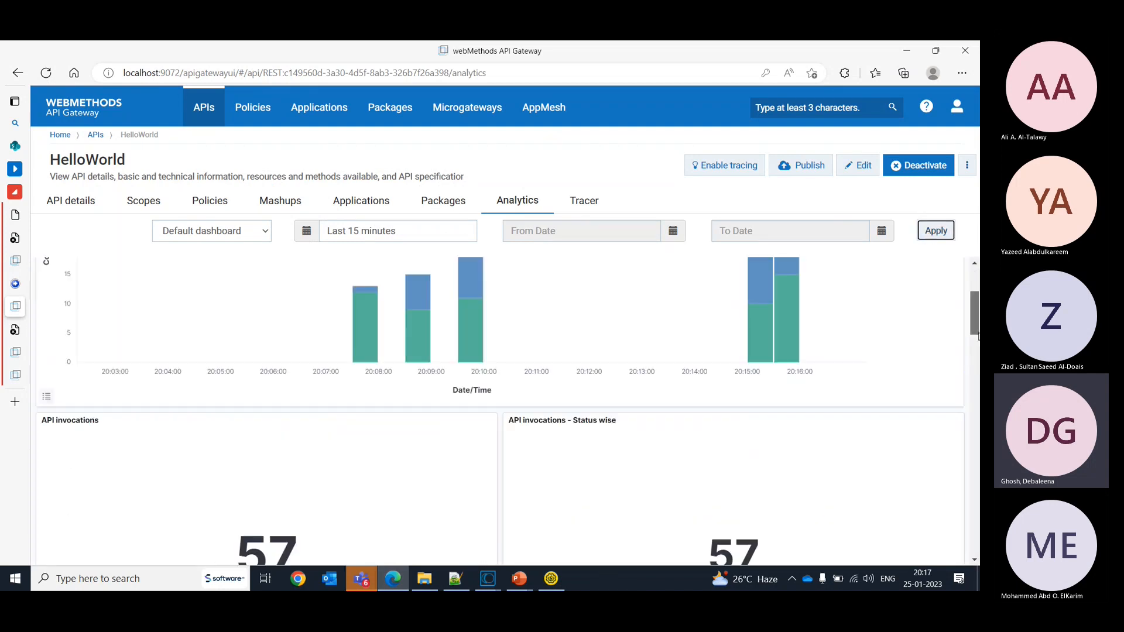
scroll(500, 410, down, 10)
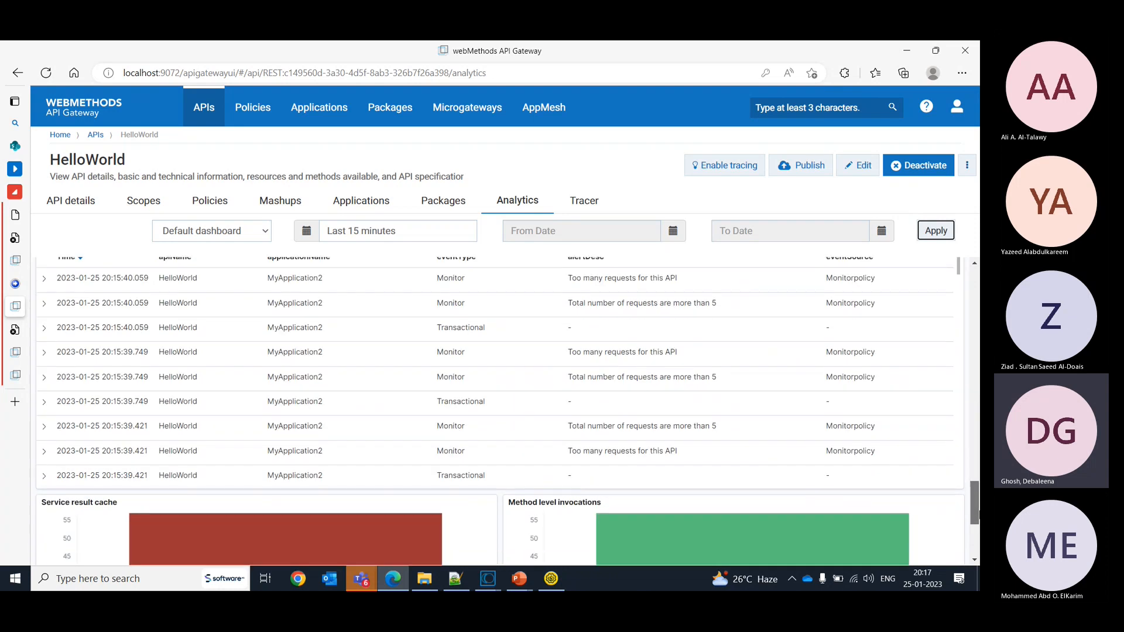
scroll(808, 518, up, 2)
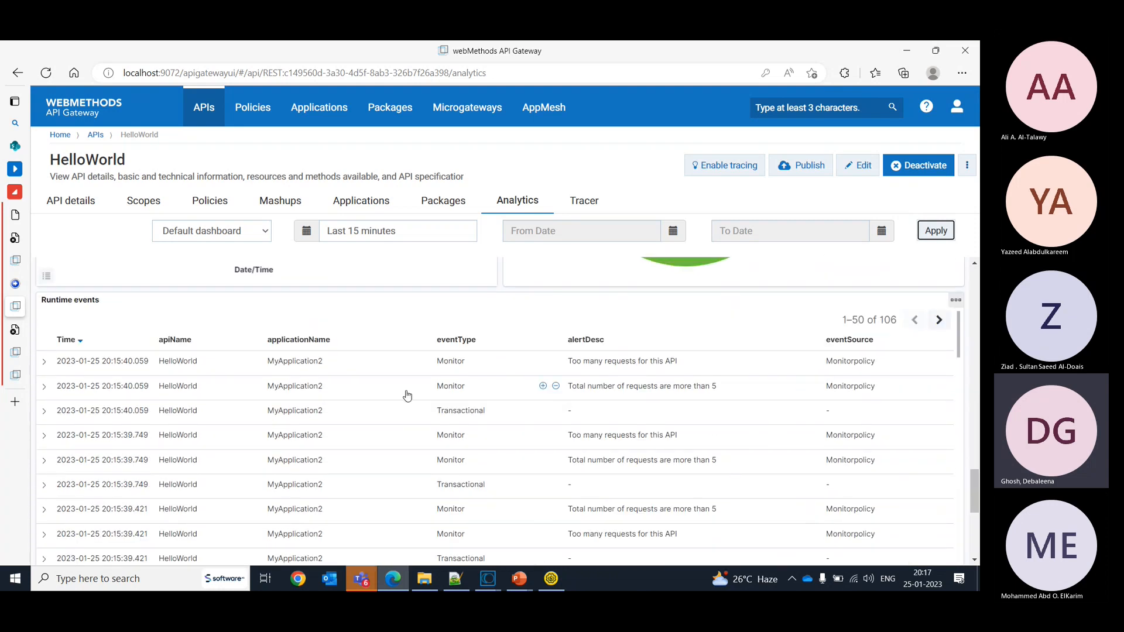
double_click(701, 386)
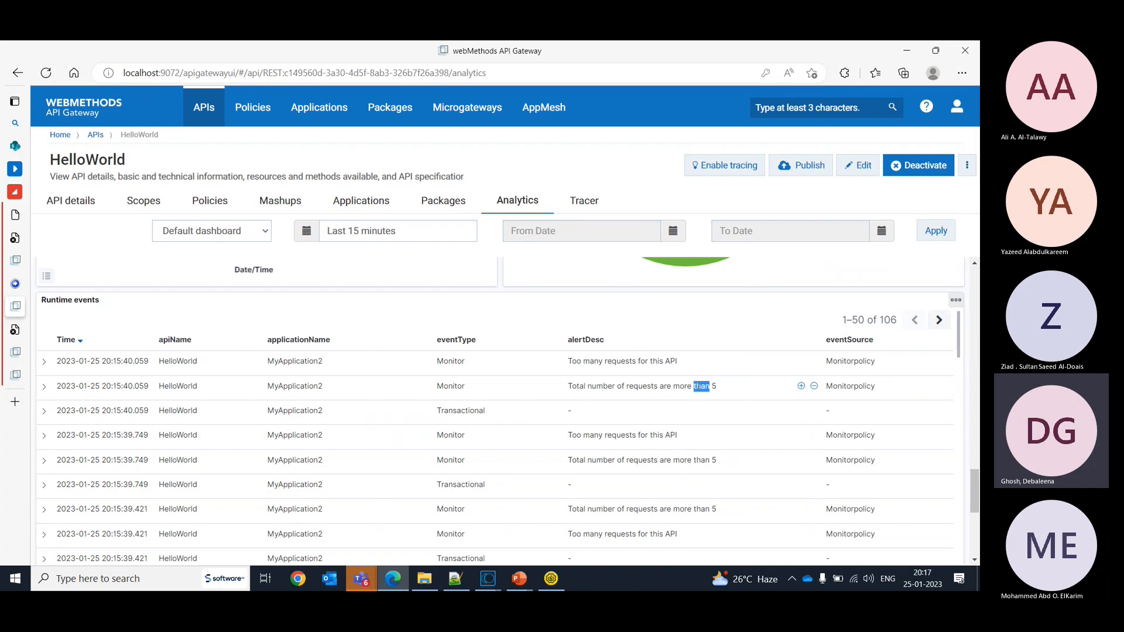
- Return to HelloWorld in API Gateway, open its policies, and review the Monitor SLA policy properties
key(alt+Tab)
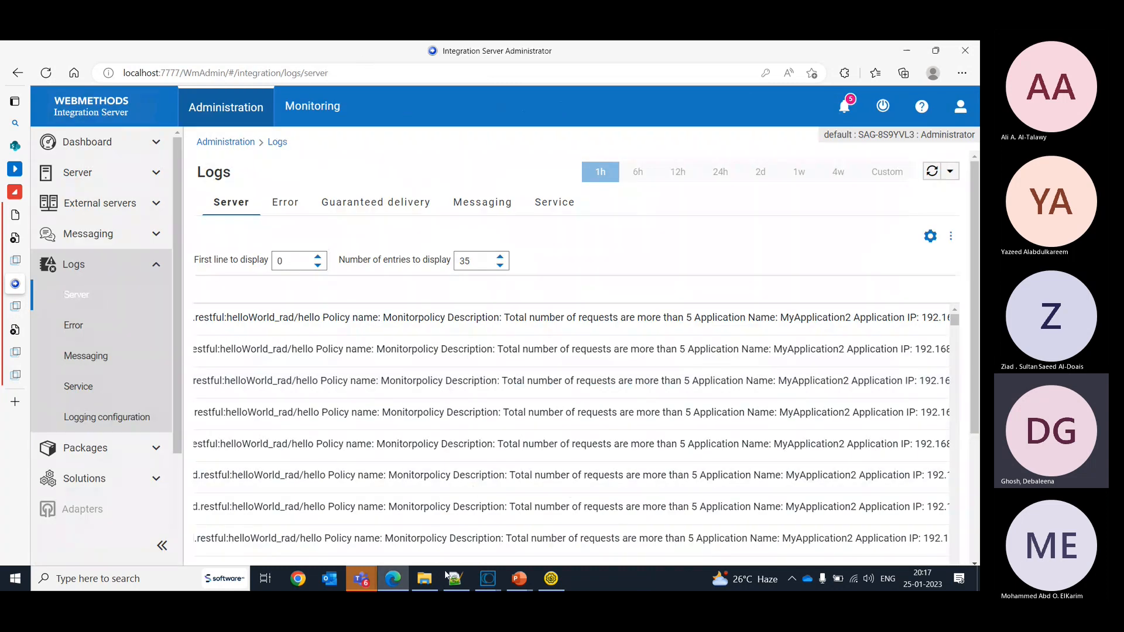
click(393, 581)
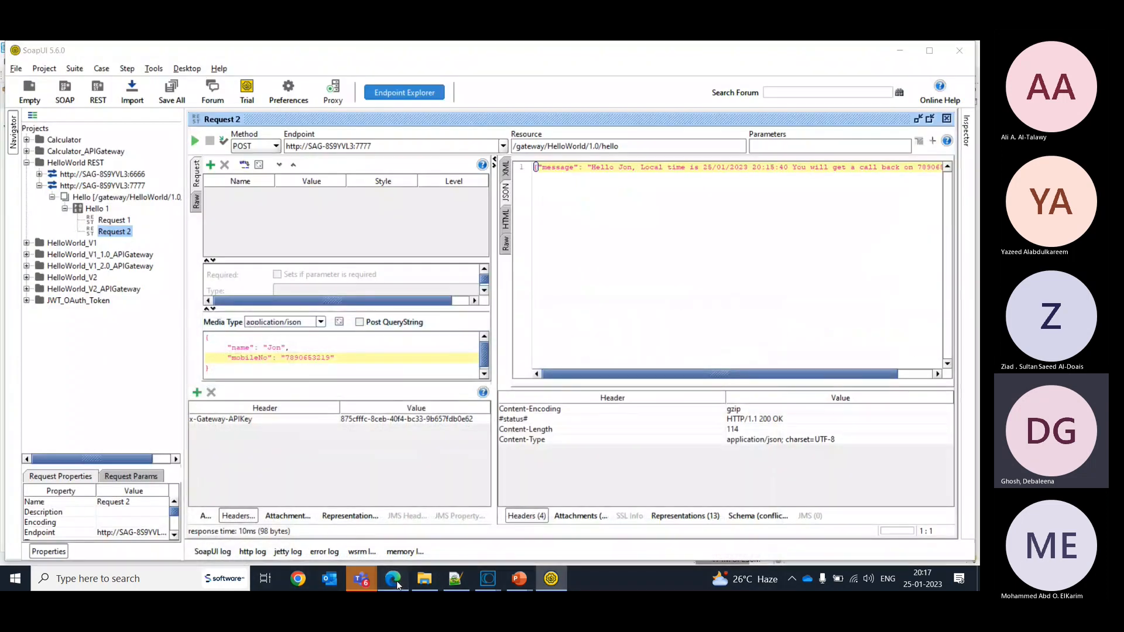
click(393, 579)
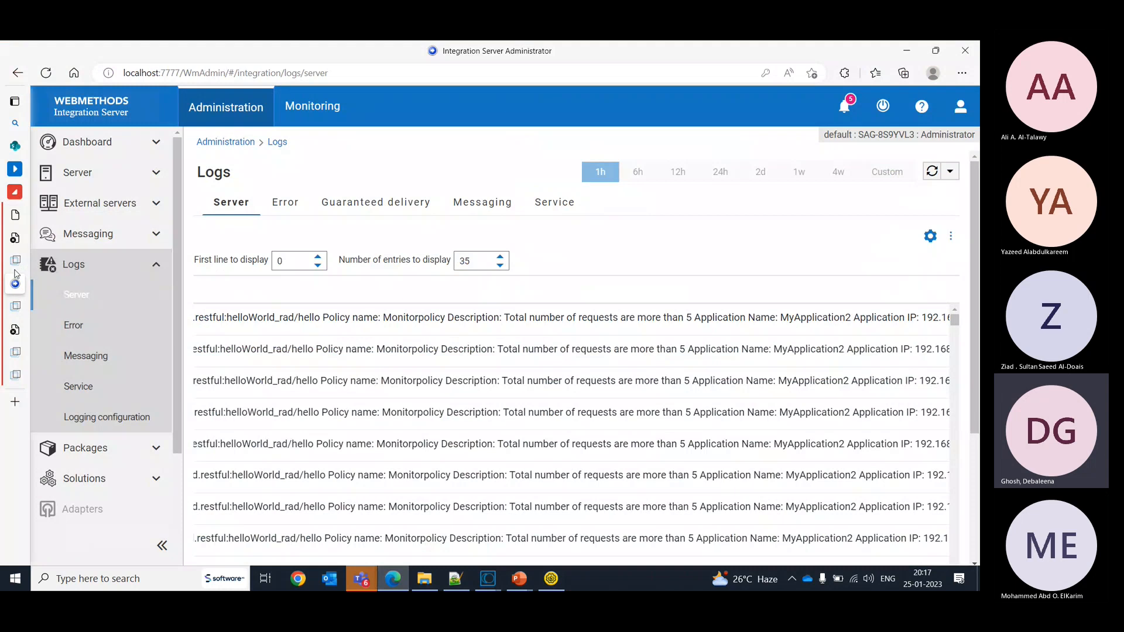
click(27, 309)
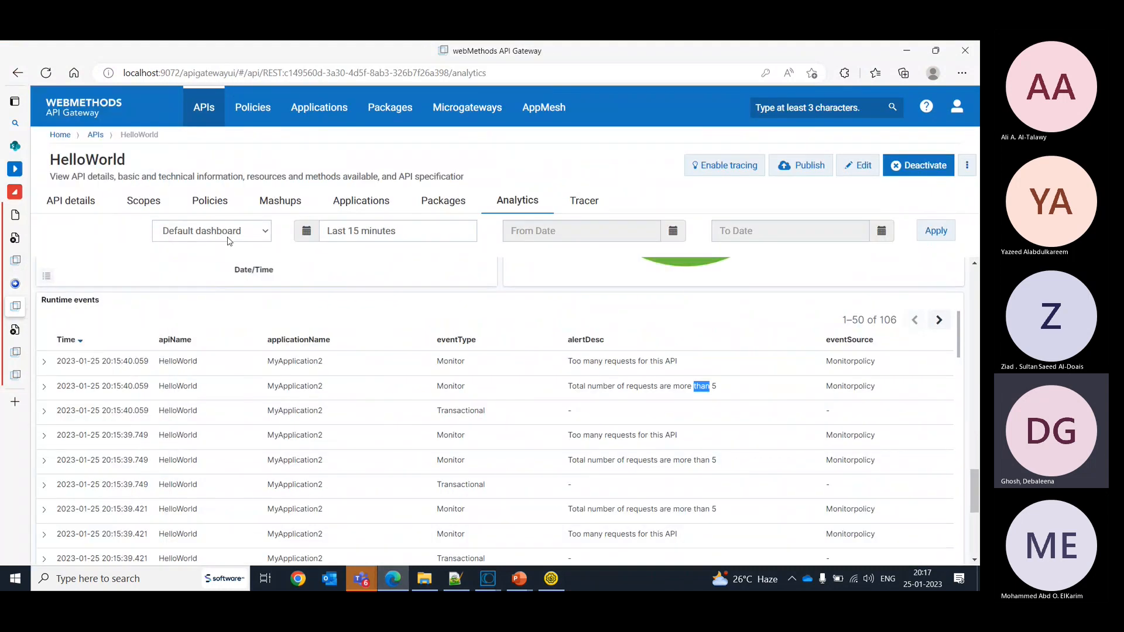
click(208, 201)
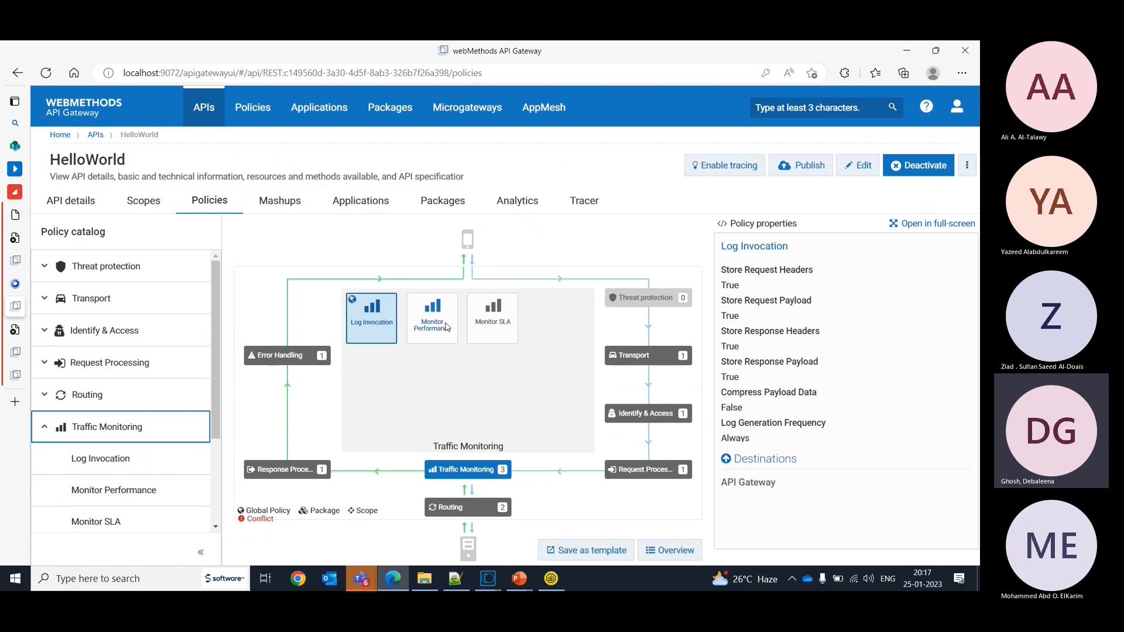
click(492, 333)
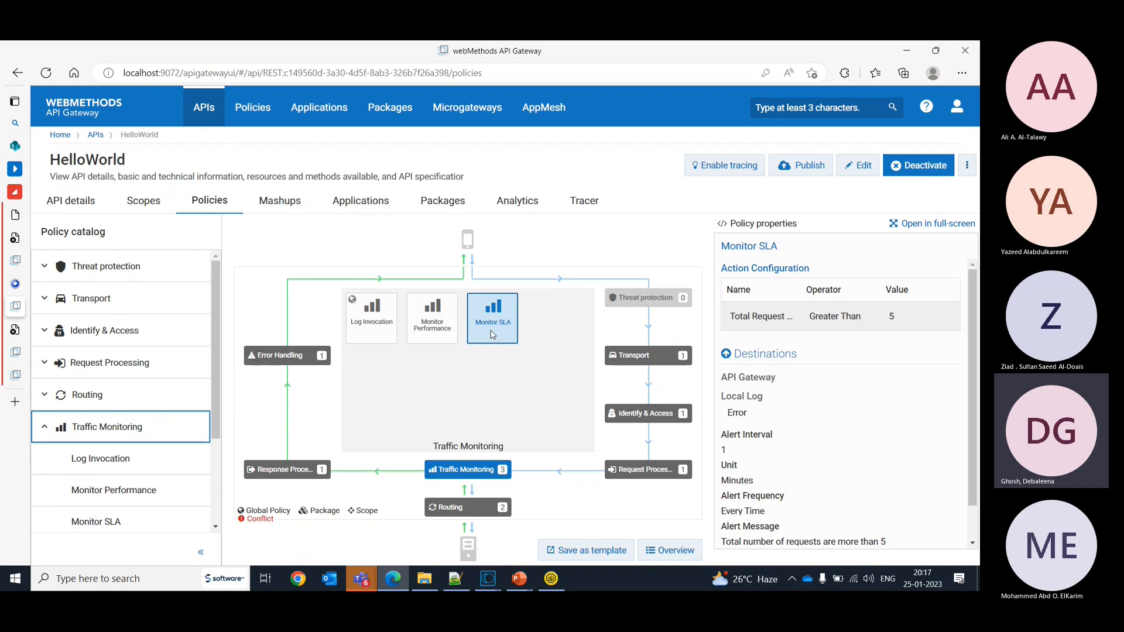
- Put the HelloWorld API in edit mode and add the Traffic Optimization policy to its Traffic Monitoring stage
click(856, 167)
click(392, 245)
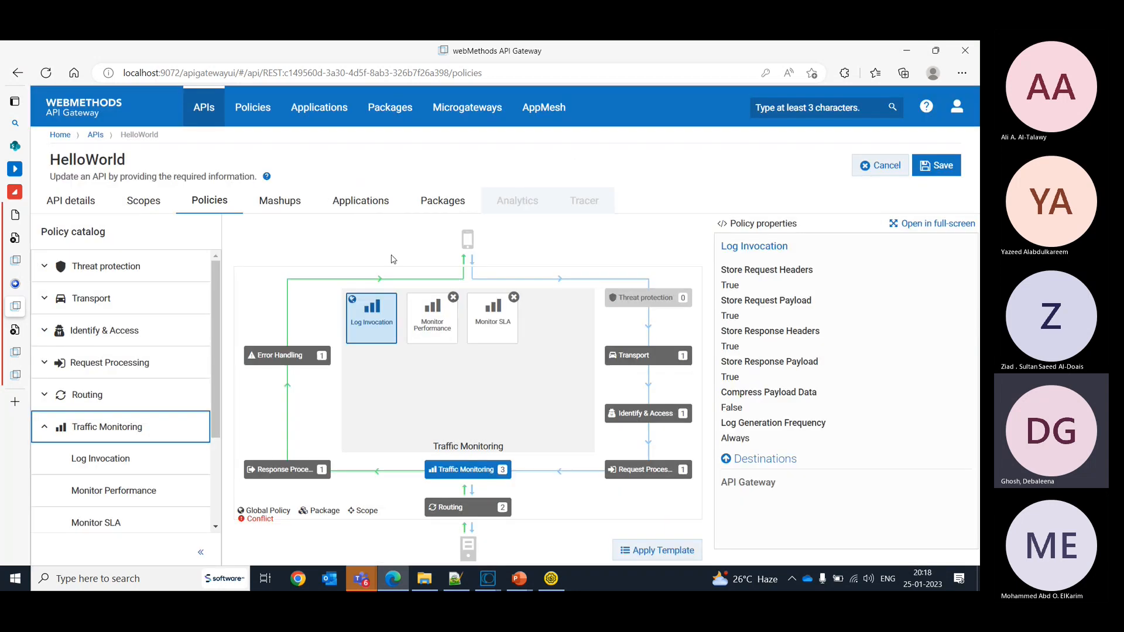
drag(212, 338, 213, 421)
click(197, 425)
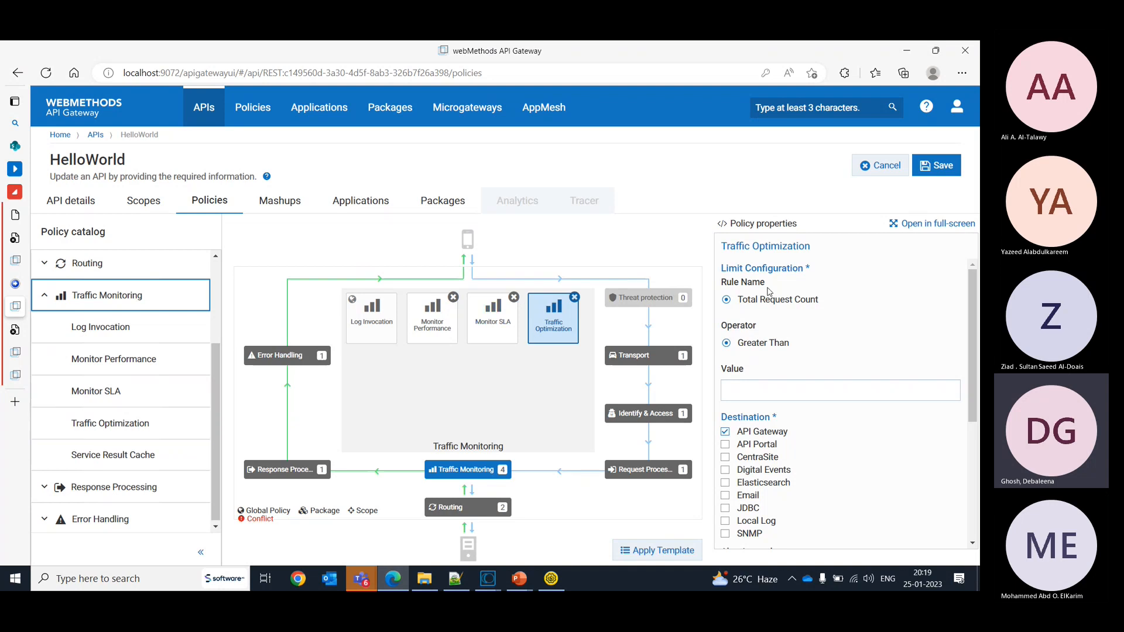
- Set the Traffic Optimization limit value to 2 and add Local Log as a destination
click(757, 388)
text(2)
drag(973, 388, 979, 429)
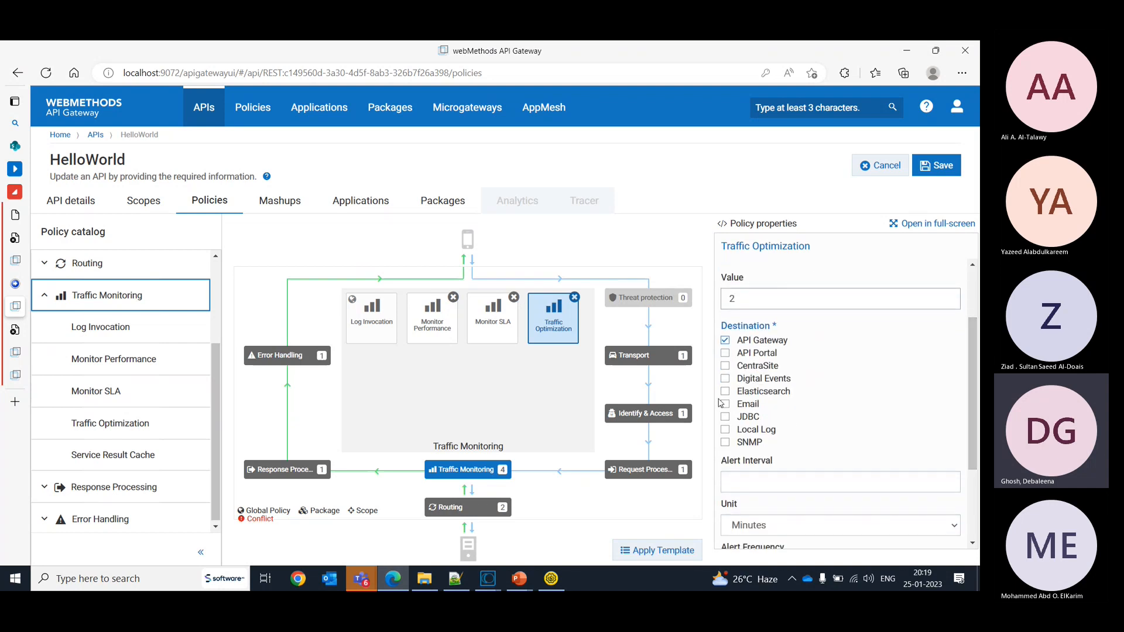
click(725, 431)
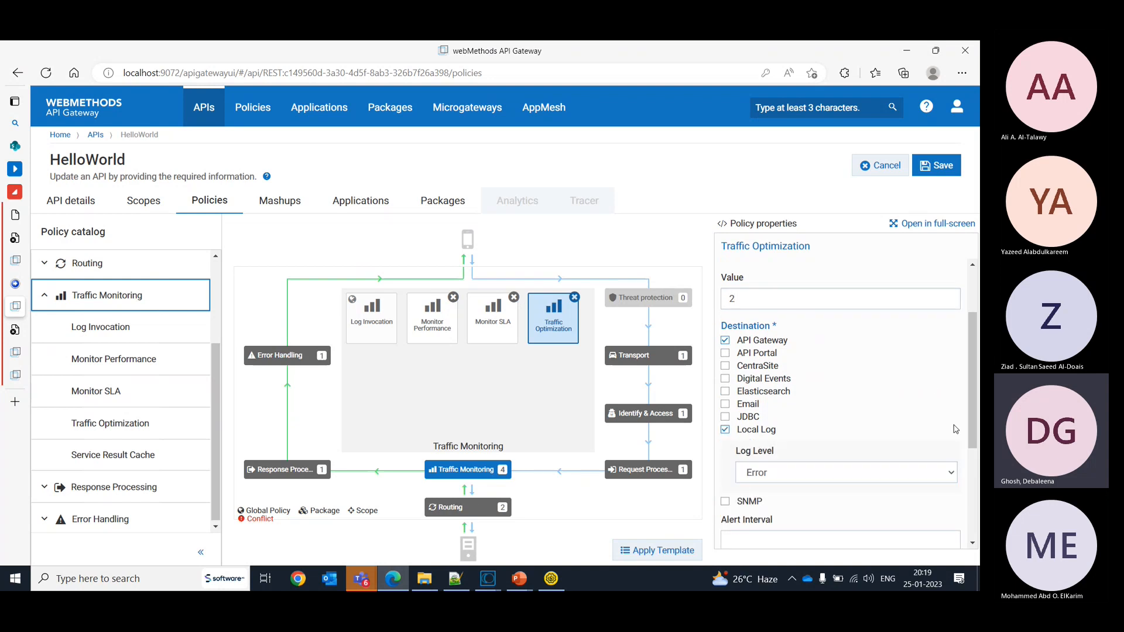
- Set the Traffic Optimization alert interval to 1 minute and its alert frequency to Every Time
drag(977, 391, 979, 473)
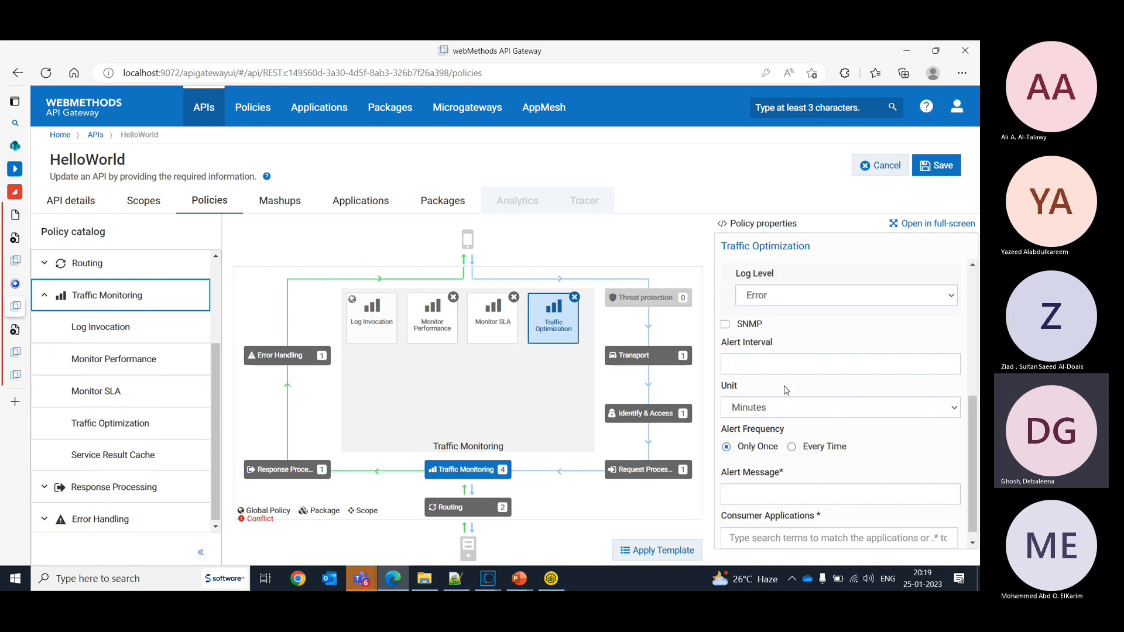
click(767, 356)
text(1)
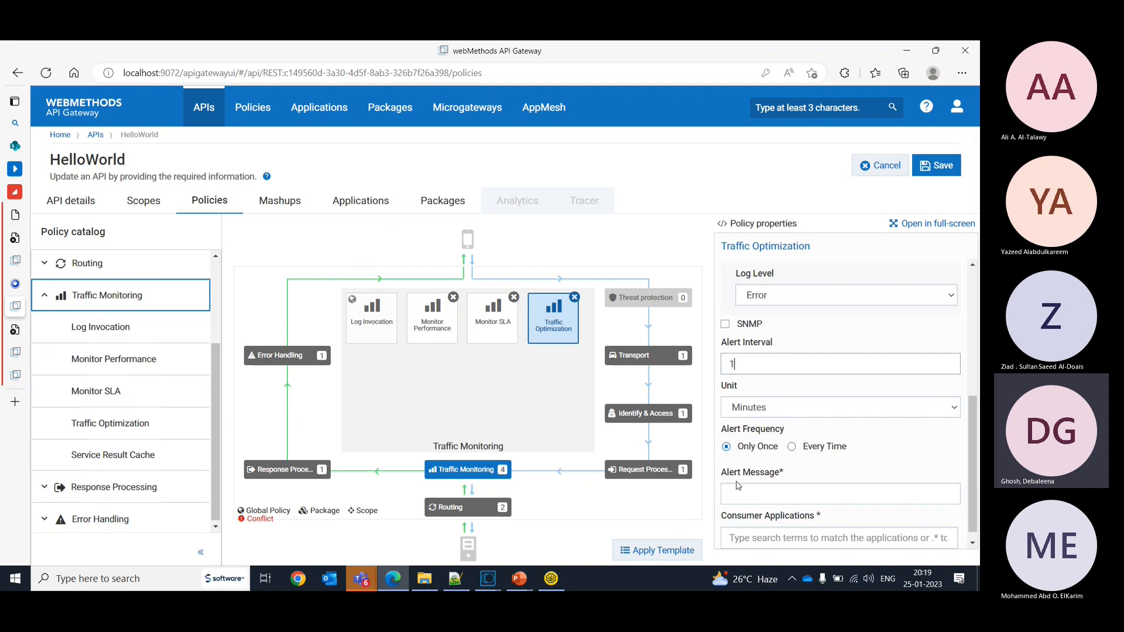
click(792, 447)
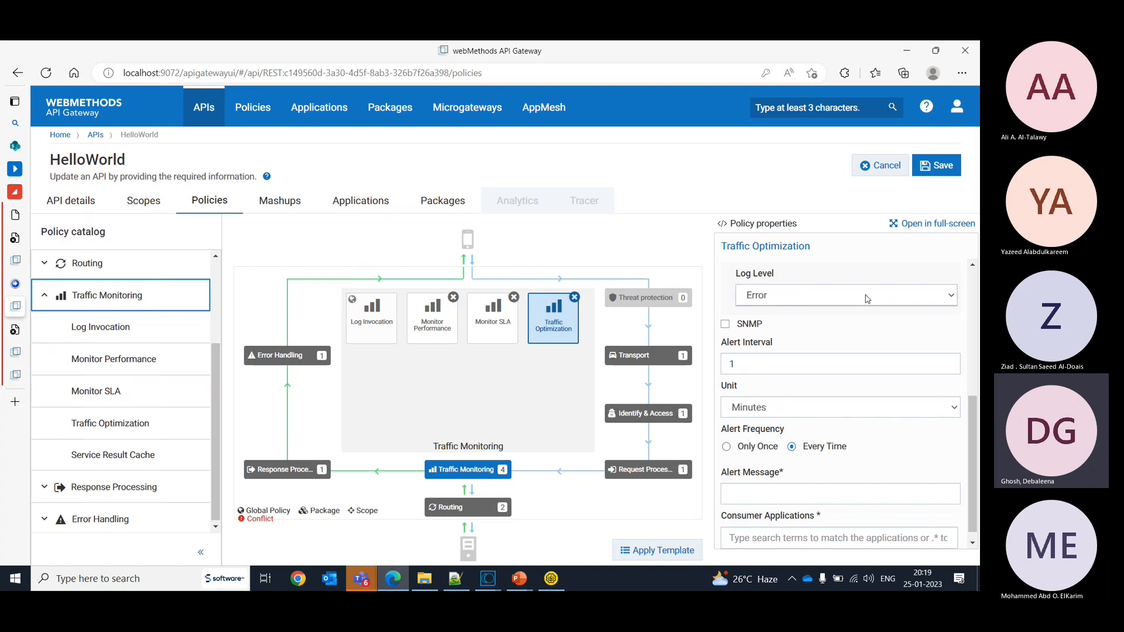
- Set the Traffic Optimization alert message to "Number of outgoing request exceeding threshold."
scroll(850, 482, down, 1)
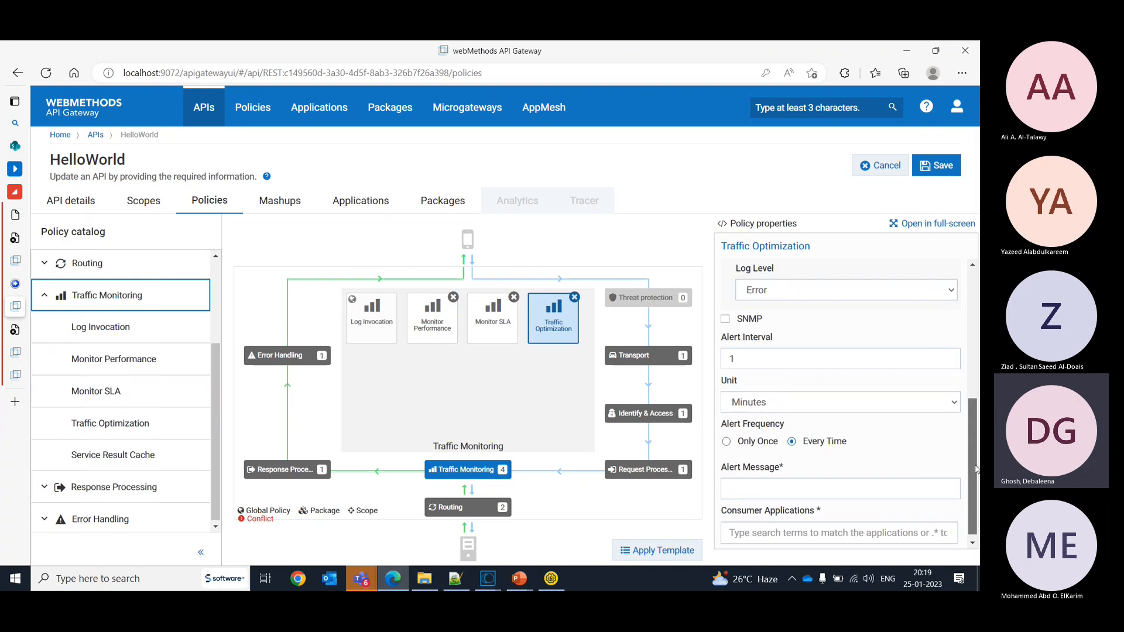
click(849, 482)
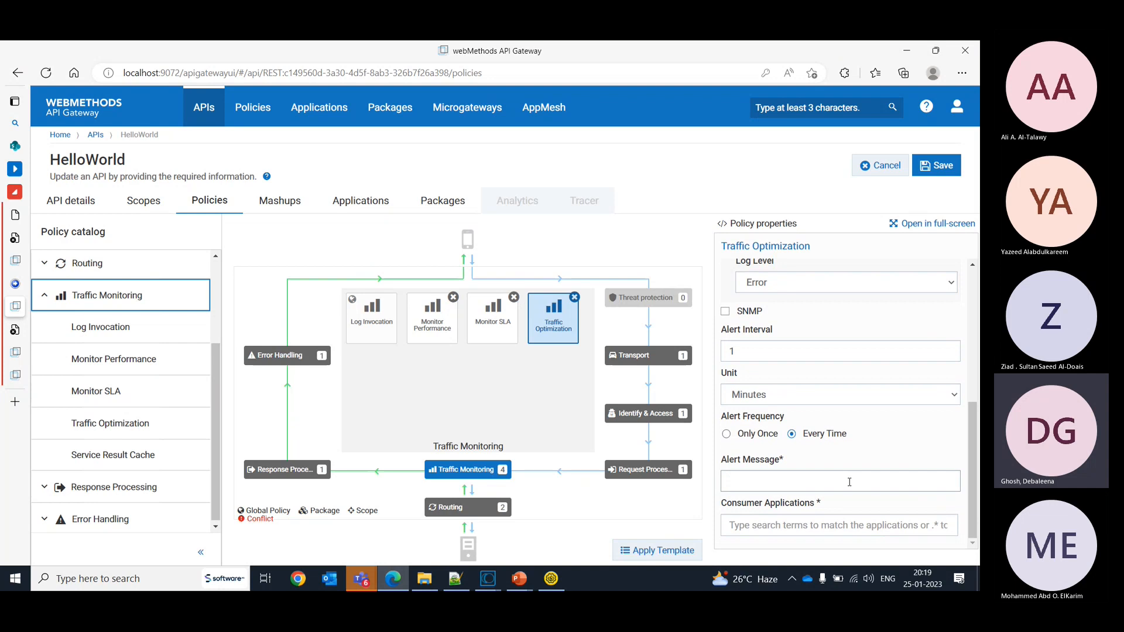
text(Too many)
key(BackSpace)
key(BackSpace)
key(BackSpace)
key(BackSpace)
key(BackSpace)
key(BackSpace)
key(BackSpace)
key(BackSpace)
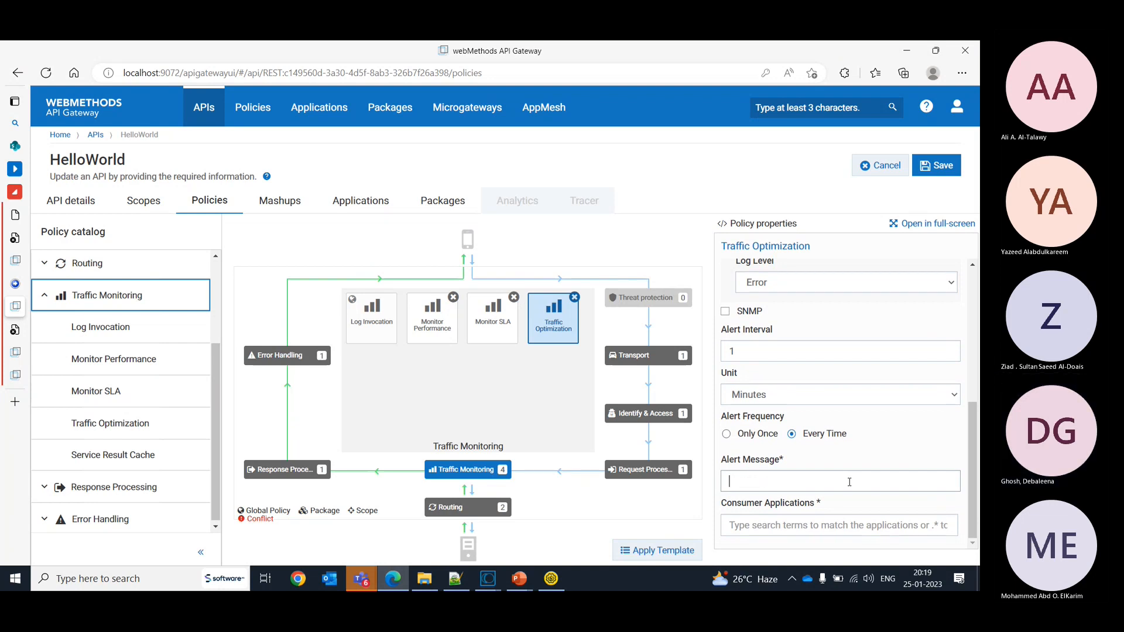
text(Num)
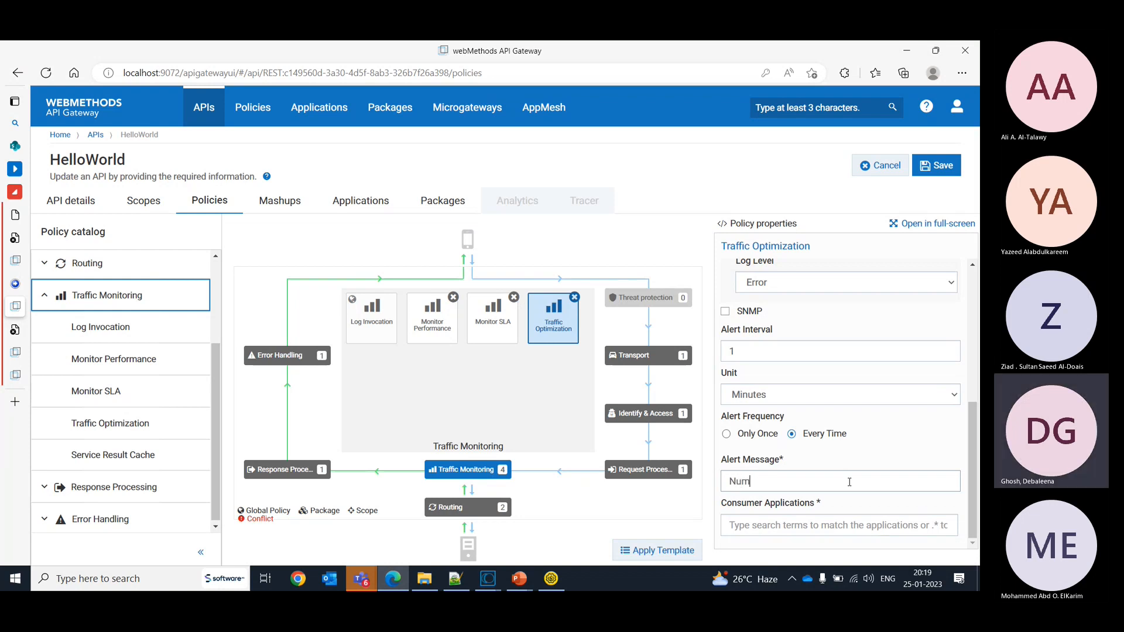
text(ber of ou)
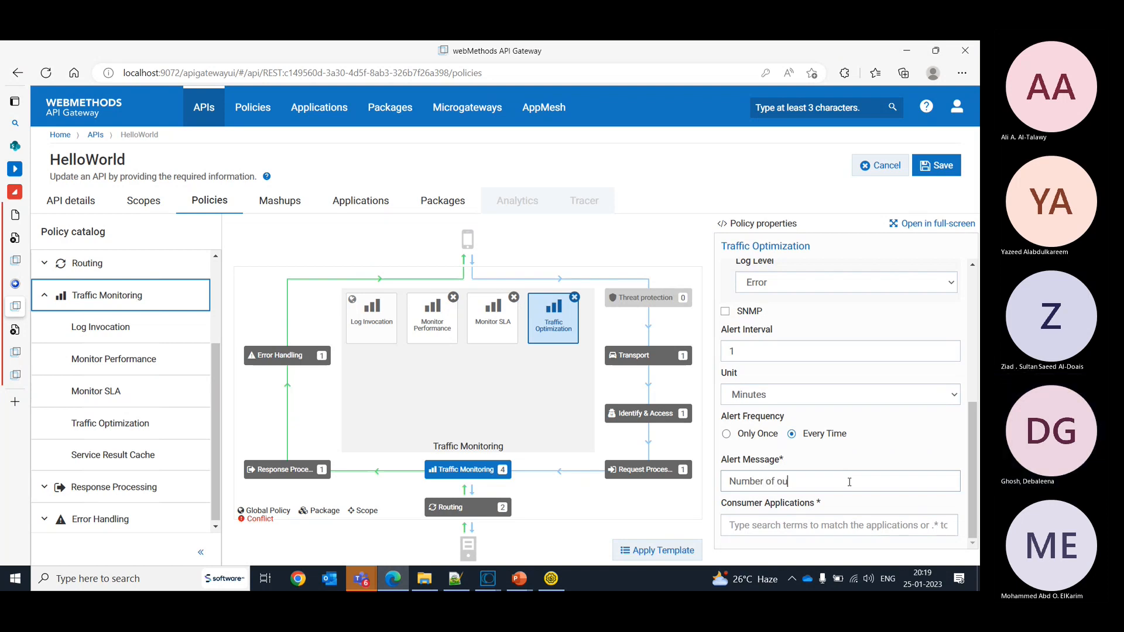
text(tg)
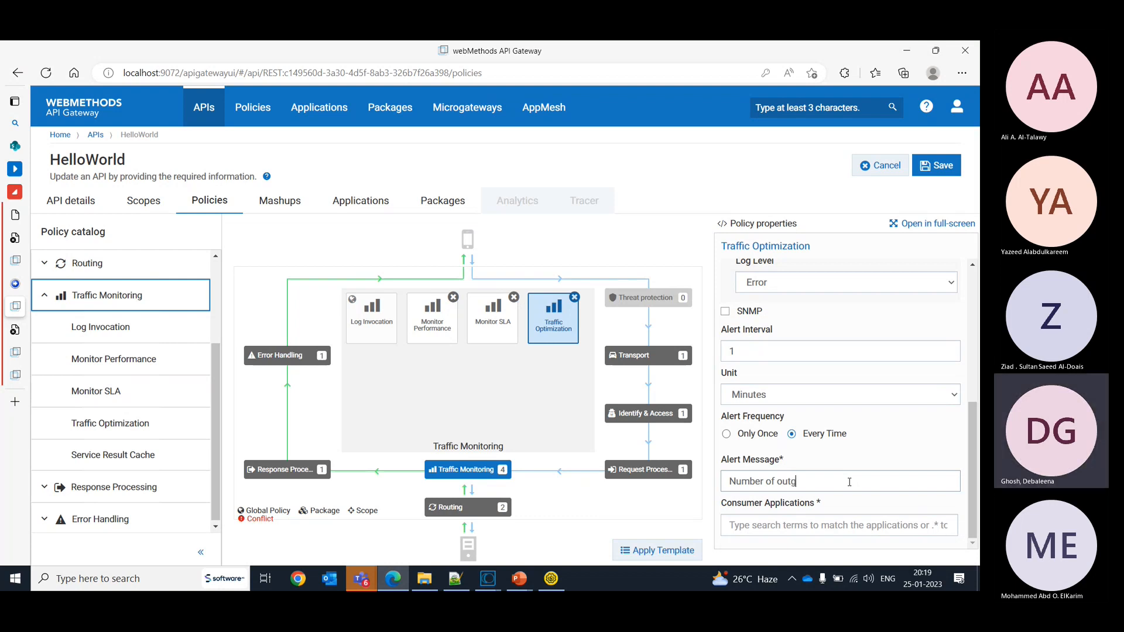
text(oing req)
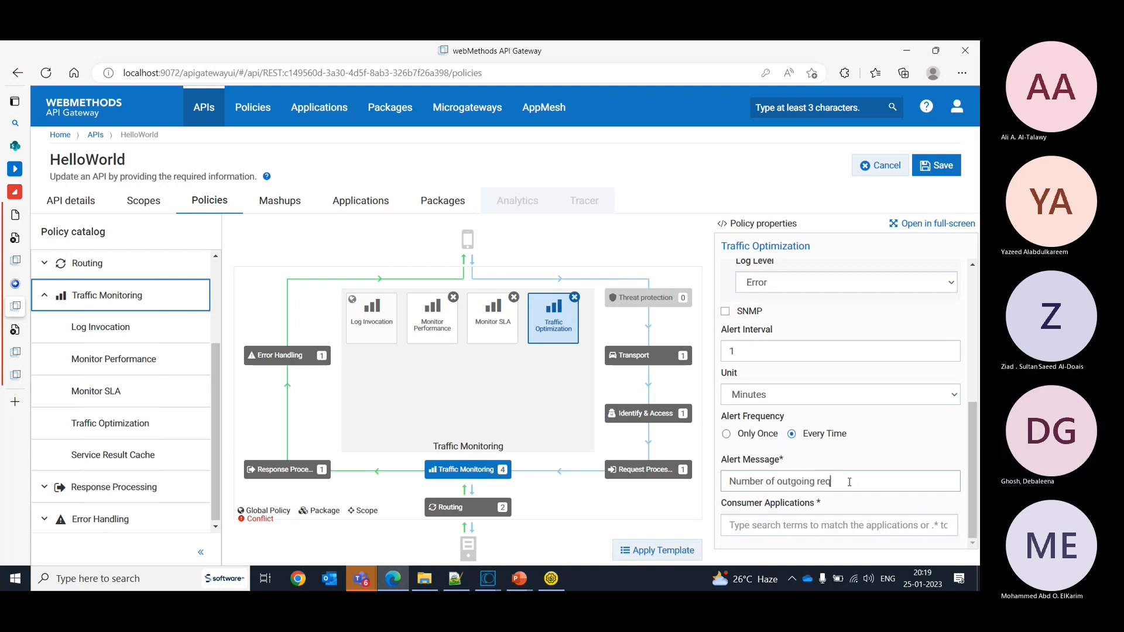
text(uest exceeding threshold.)
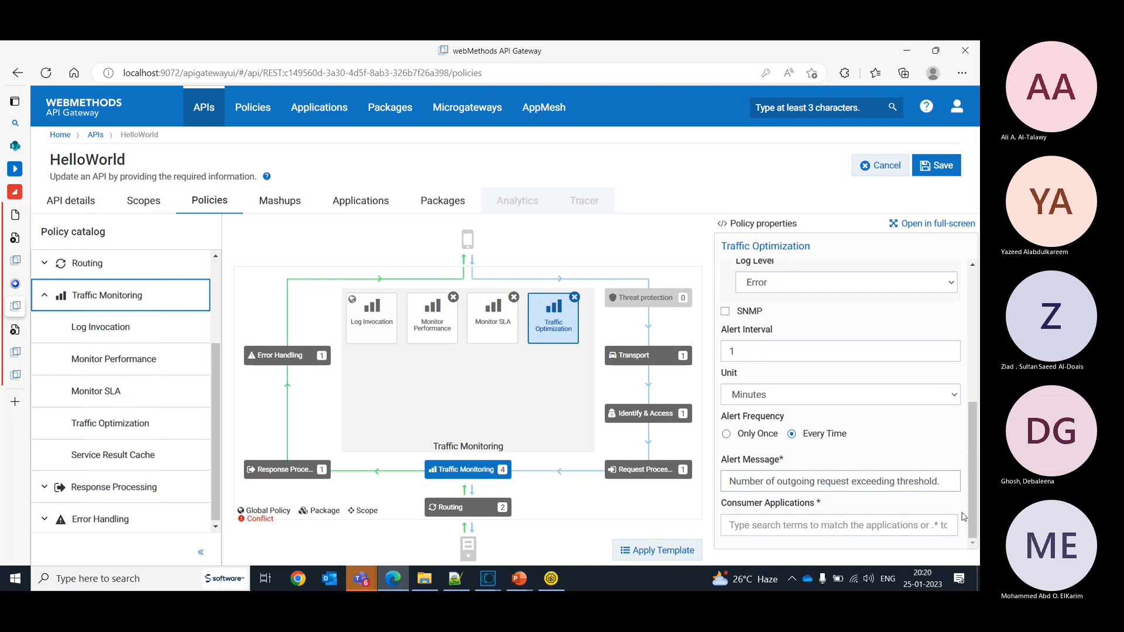
- Add Any consumer as the Traffic Optimization consumer application and save the HelloWorld API
click(913, 518)
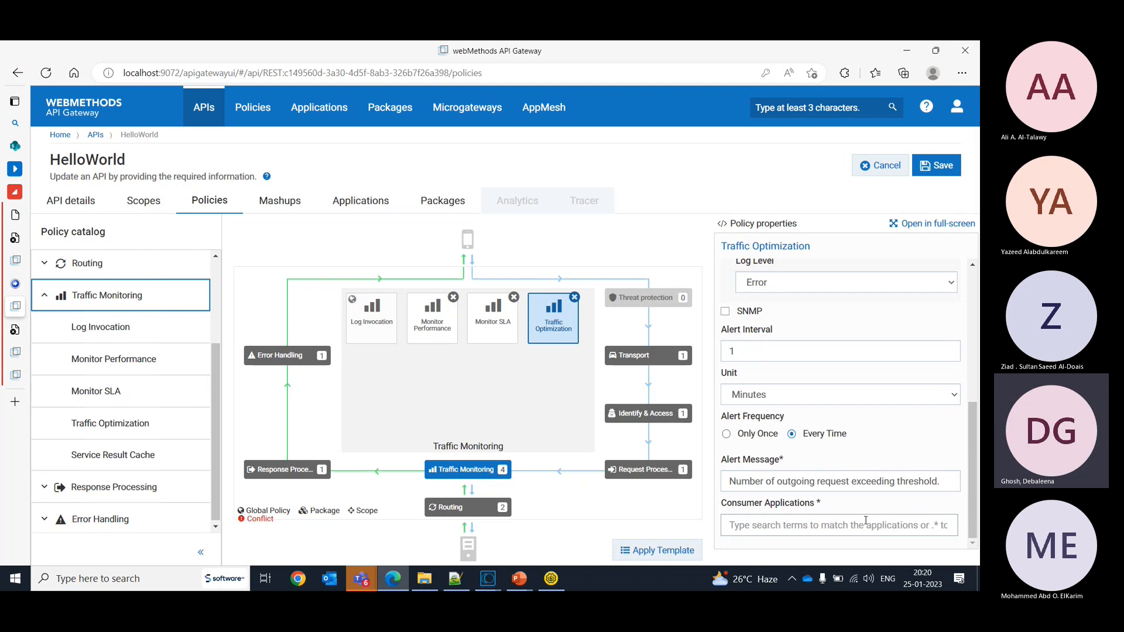
text(M)
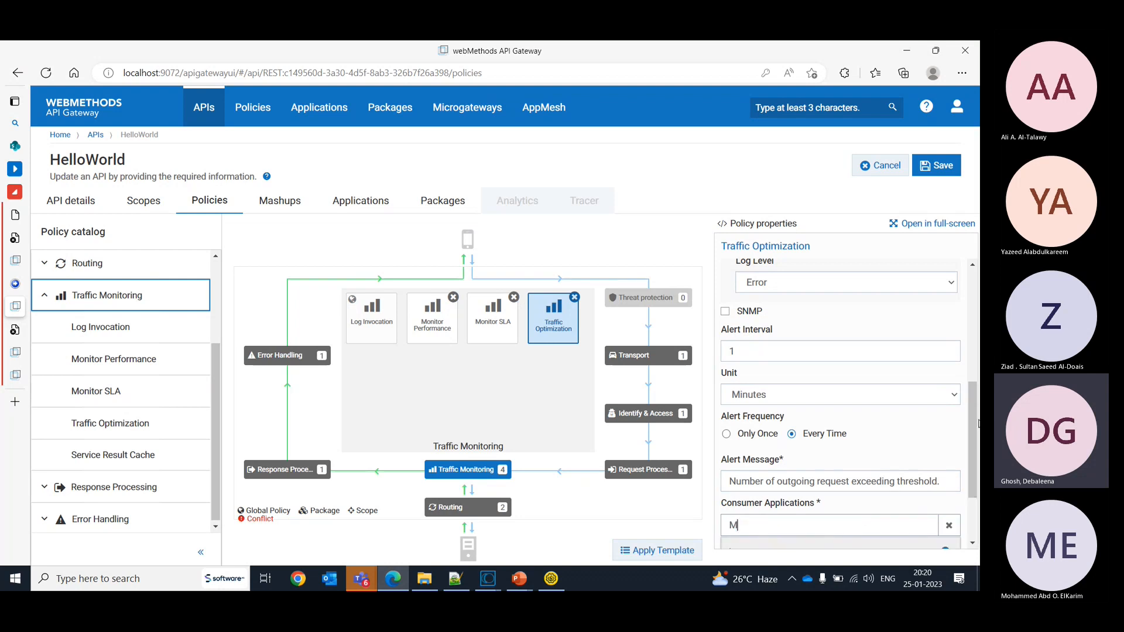
scroll(974, 454, down, 1)
scroll(974, 454, down, 2)
click(782, 449)
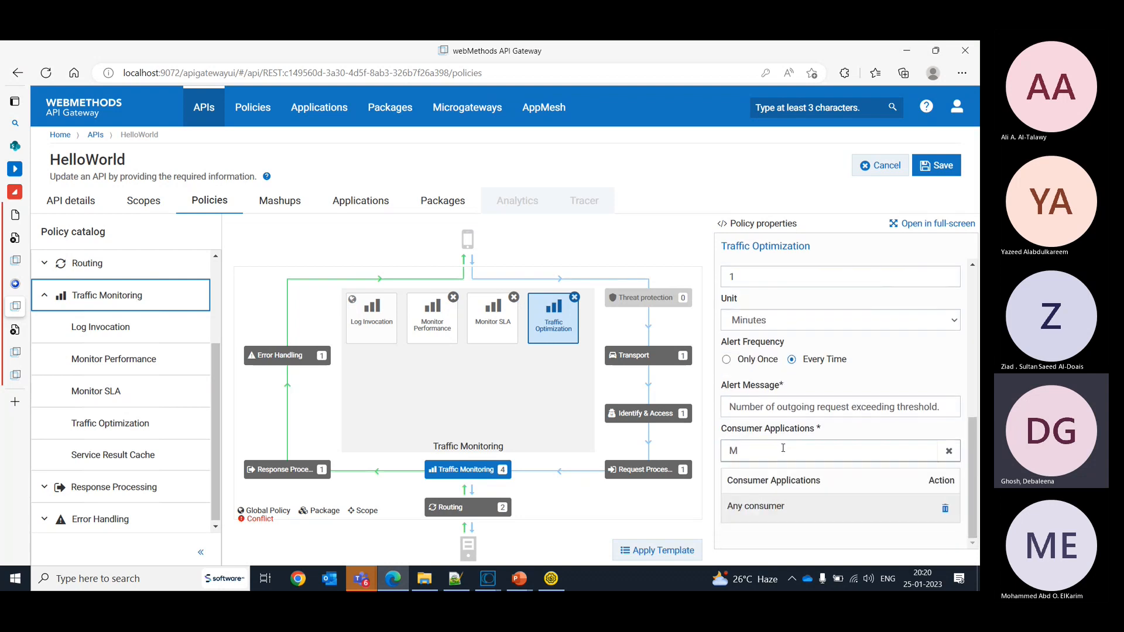
click(950, 450)
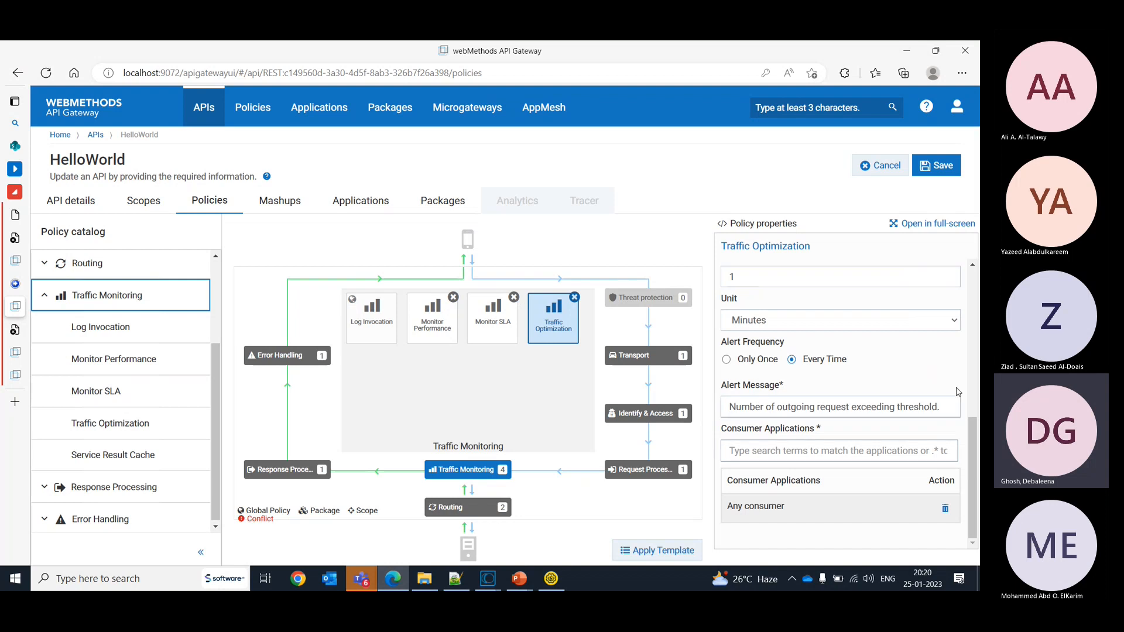
click(937, 165)
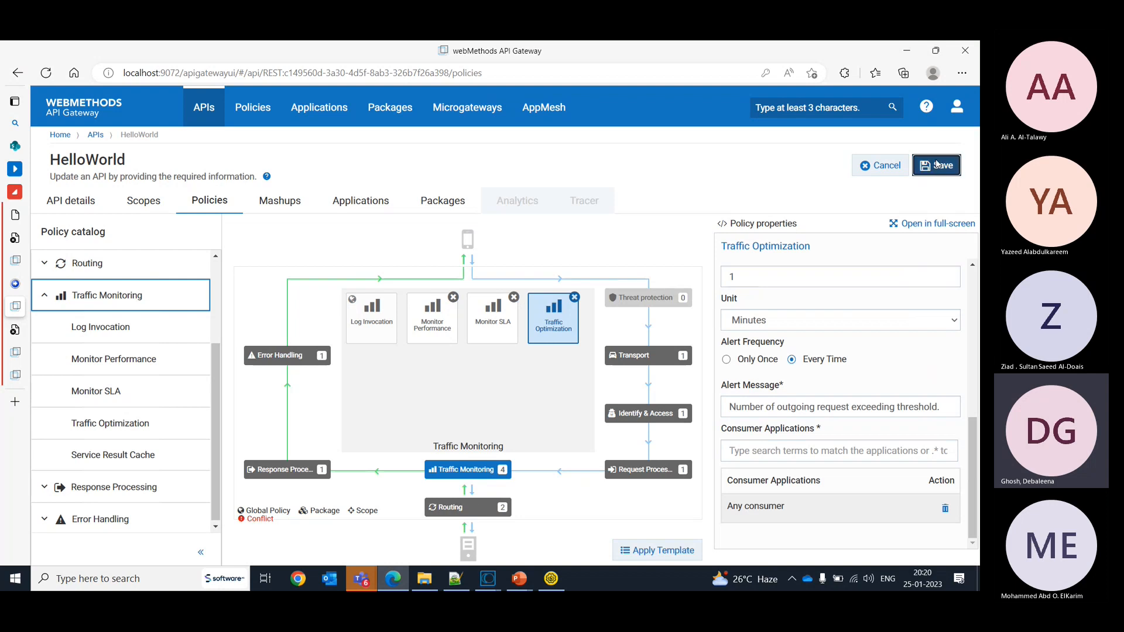
- Submit HelloWorld Request 2 in SoapUI and check the refreshed Integration Server log for the Traffic Optimization alert entry
click(551, 581)
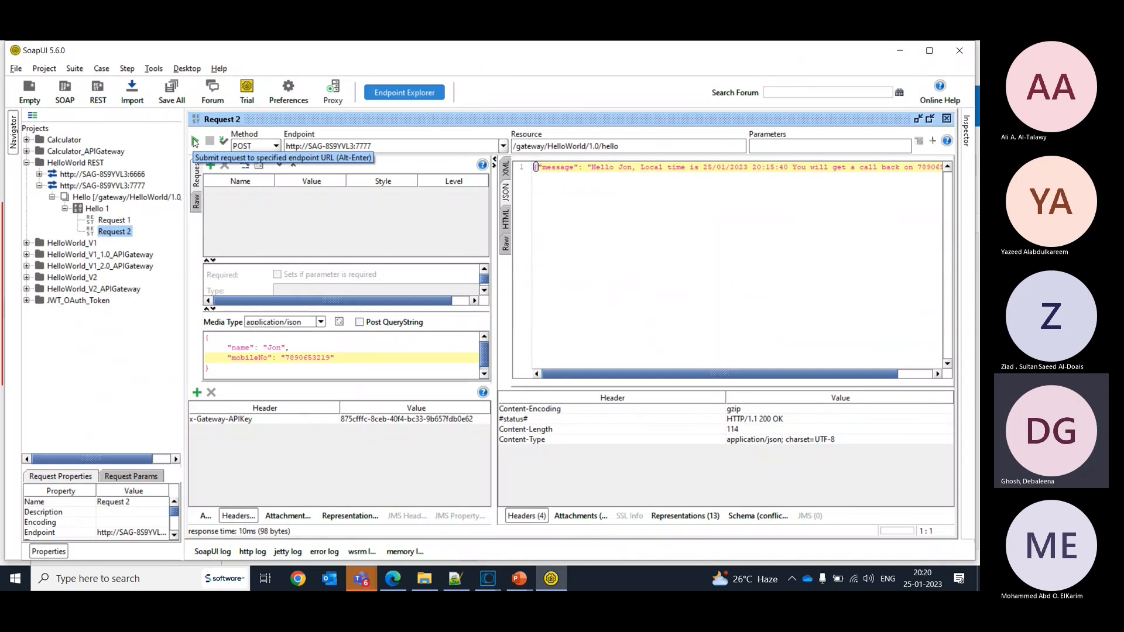
click(195, 142)
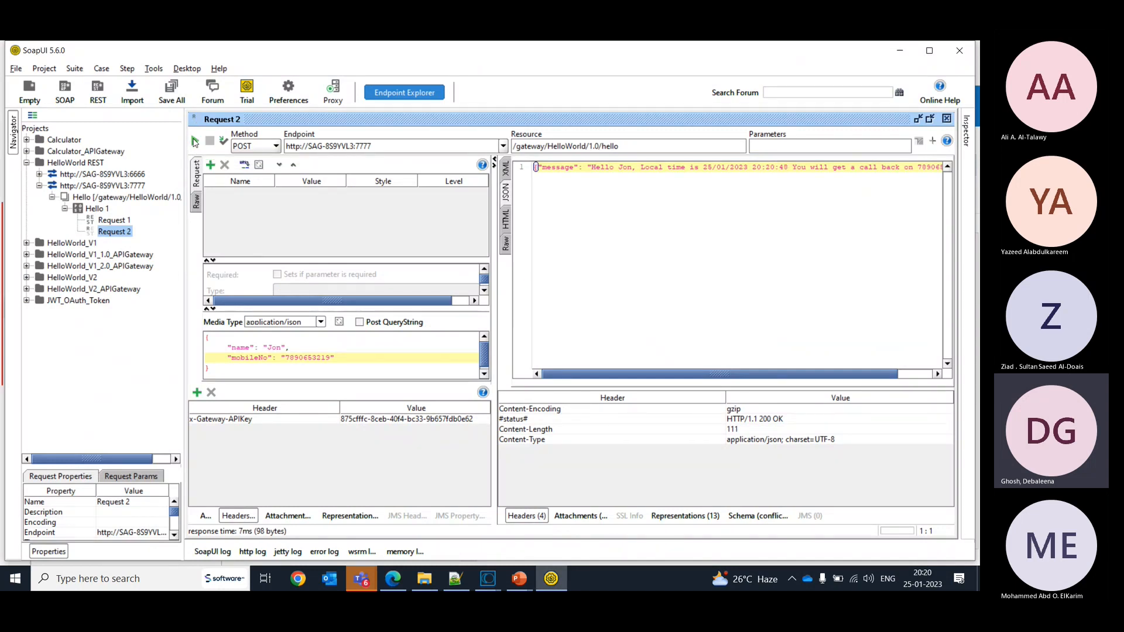
key(alt+Tab)
click(462, 177)
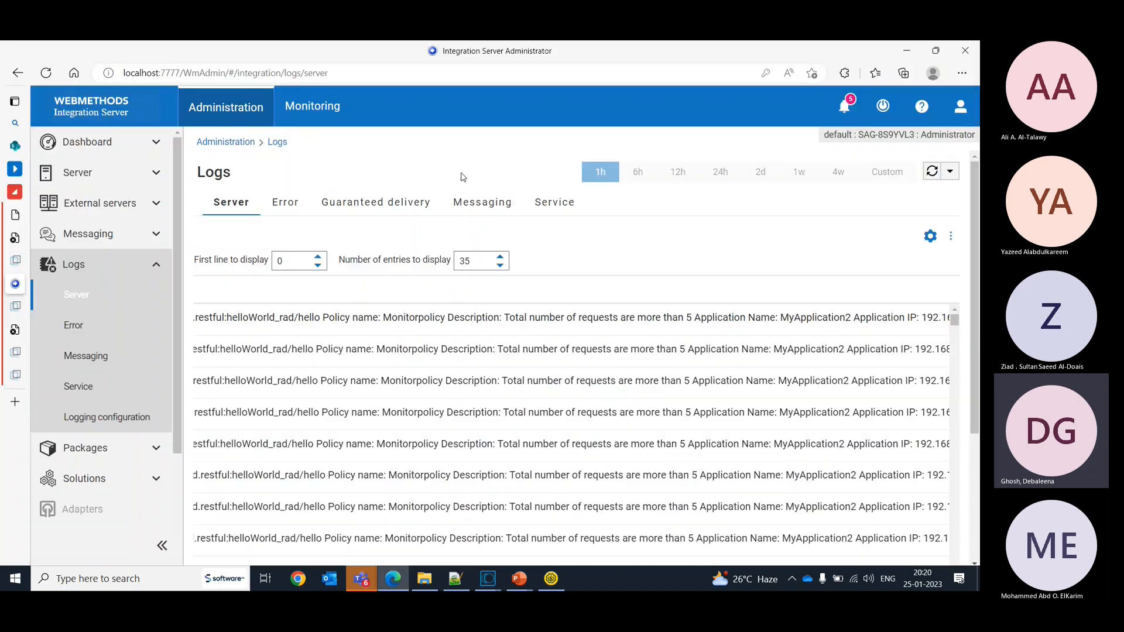
click(932, 171)
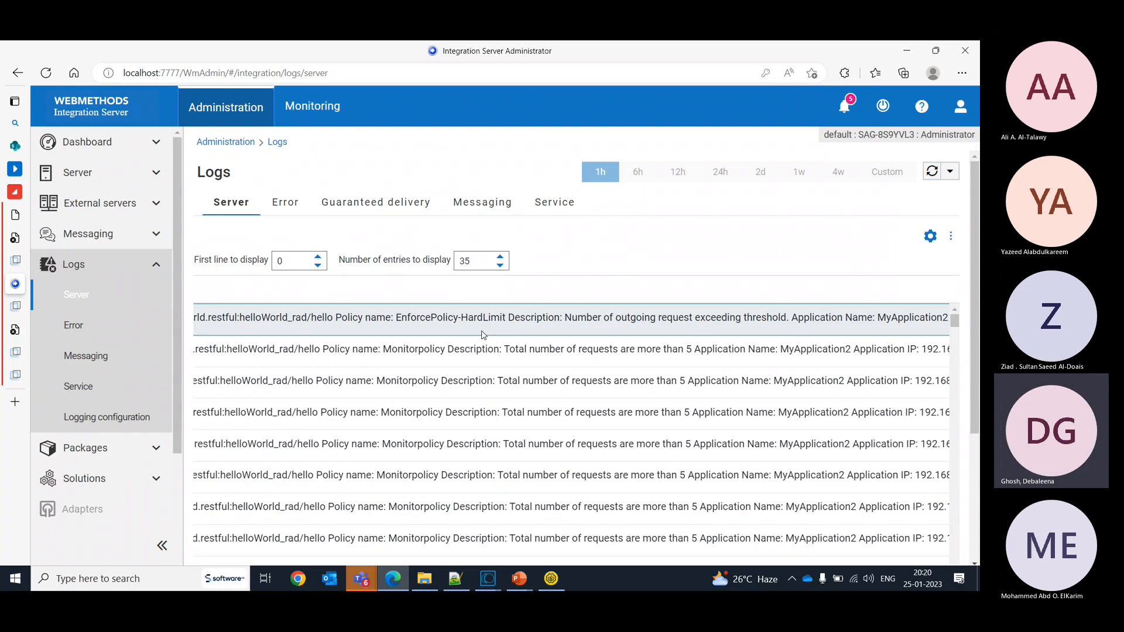
scroll(484, 335, right, 3)
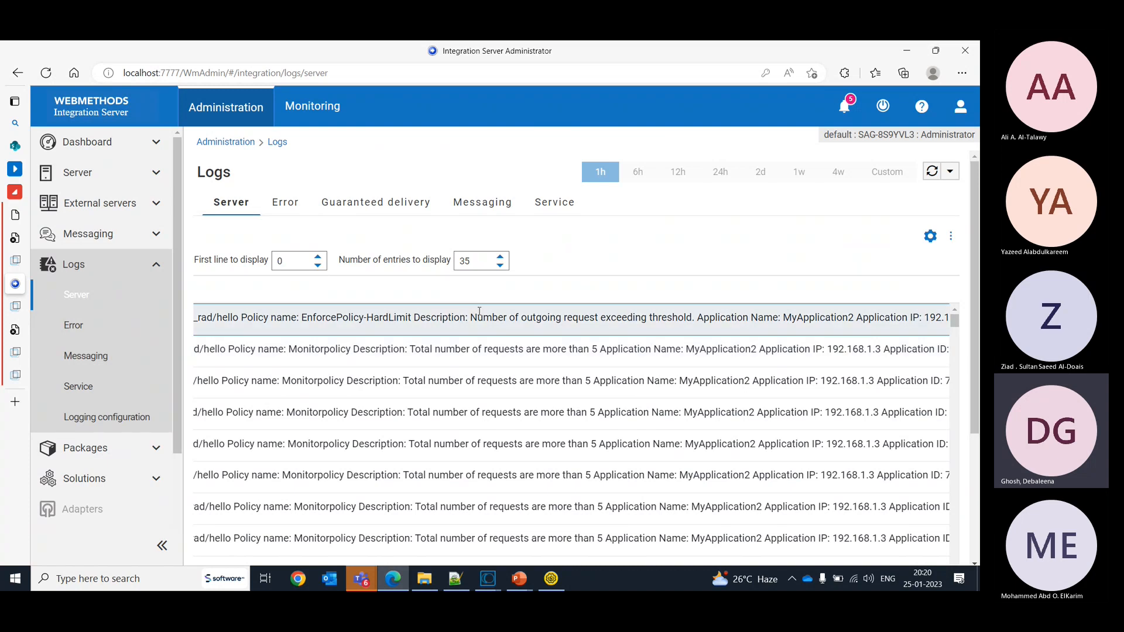
scroll(479, 311, right, 15)
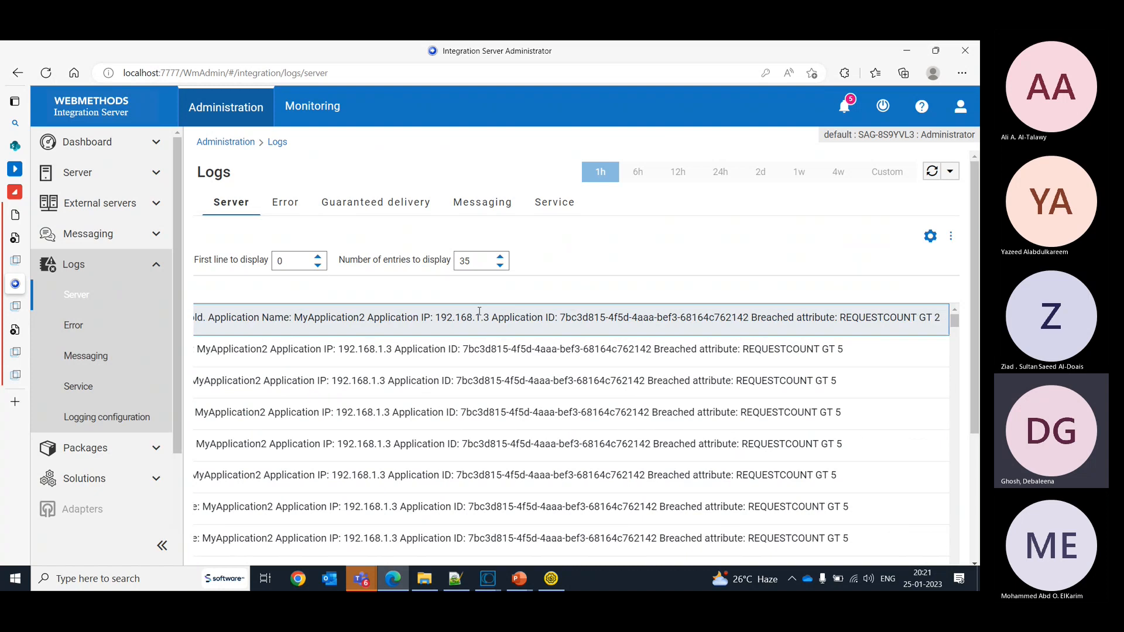
- Return to SoapUI, submit Request 2 again and read the full text of the JSON response
key(alt+Tab)
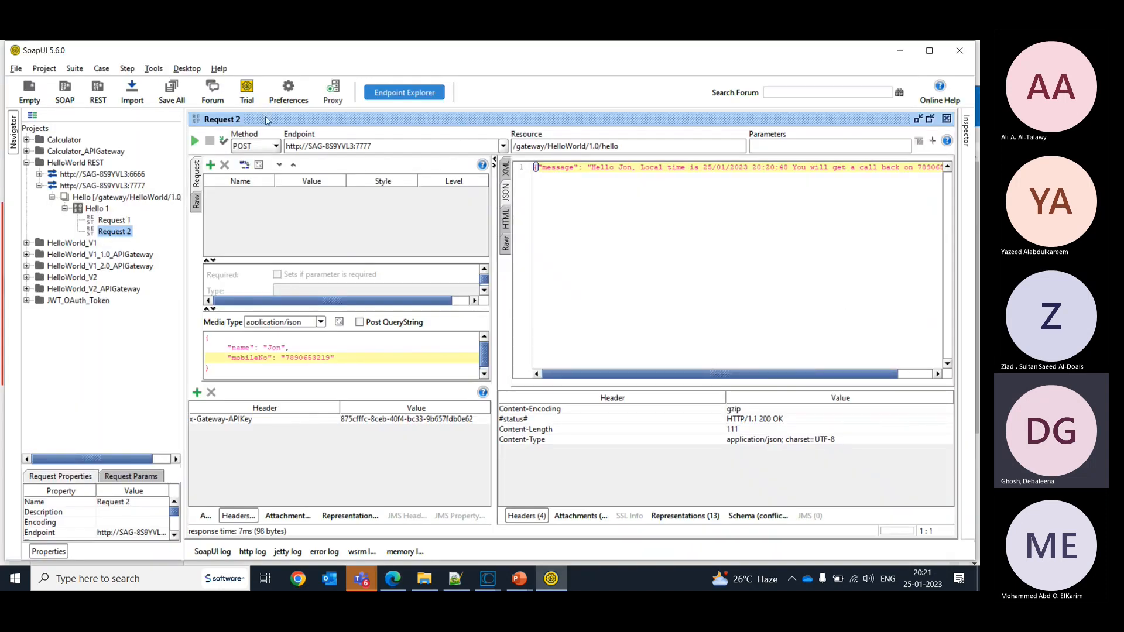
click(194, 143)
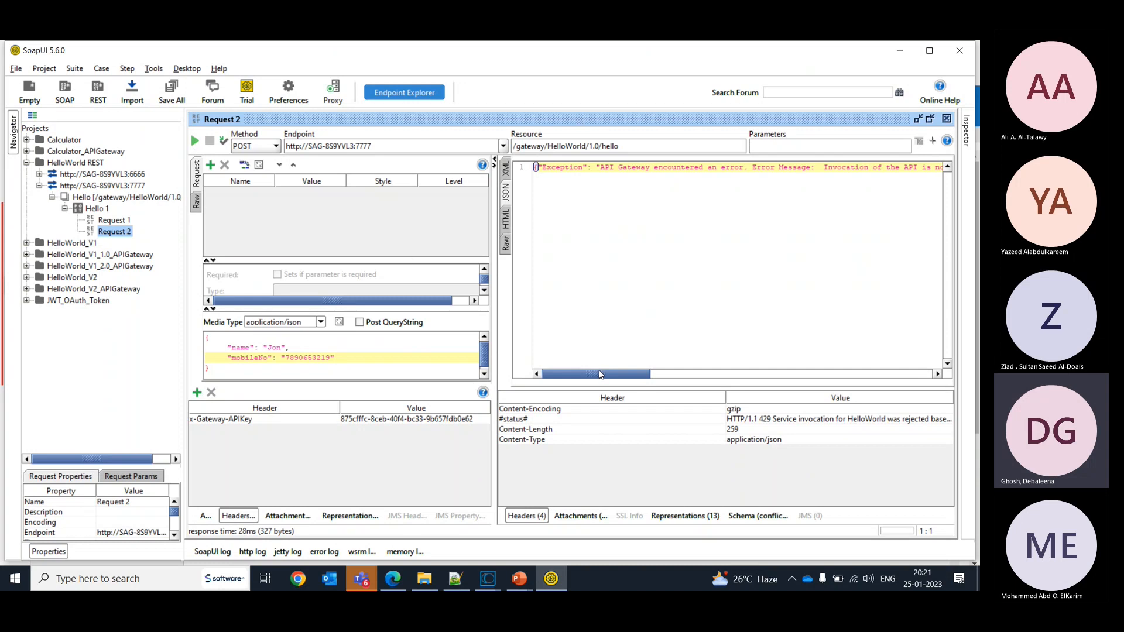
drag(600, 375, 606, 376)
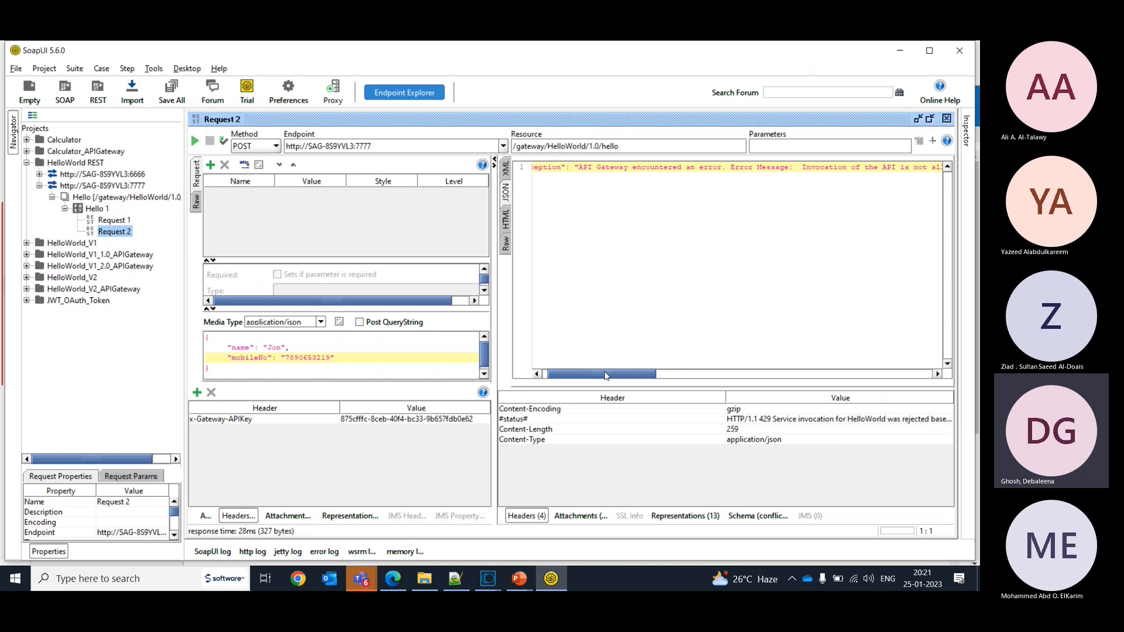
drag(606, 376, 630, 378)
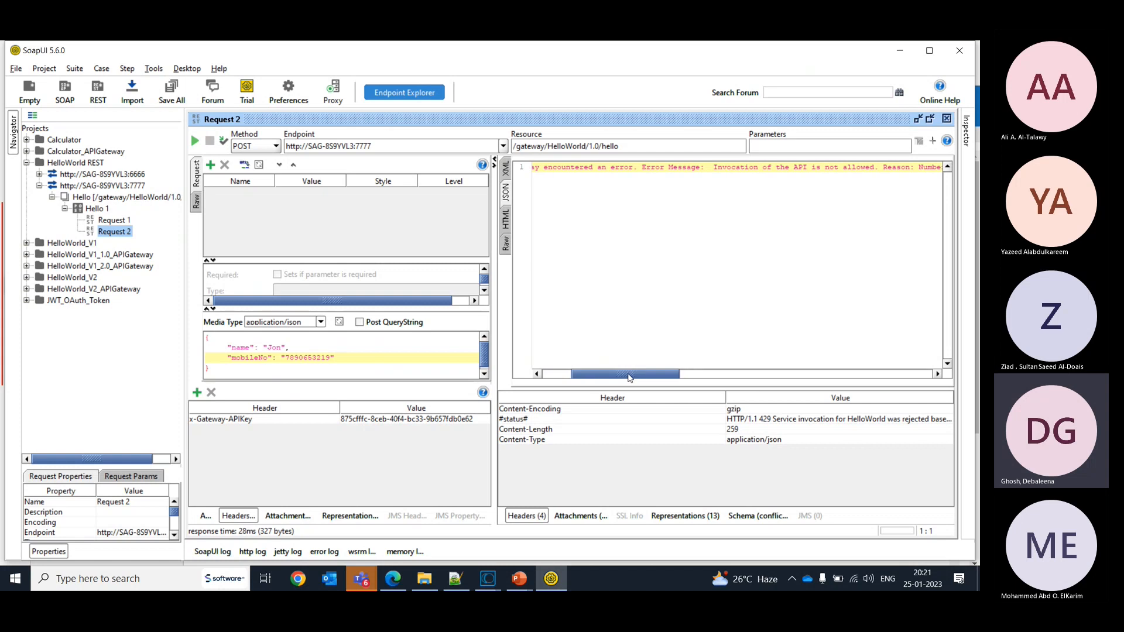
drag(629, 378, 637, 379)
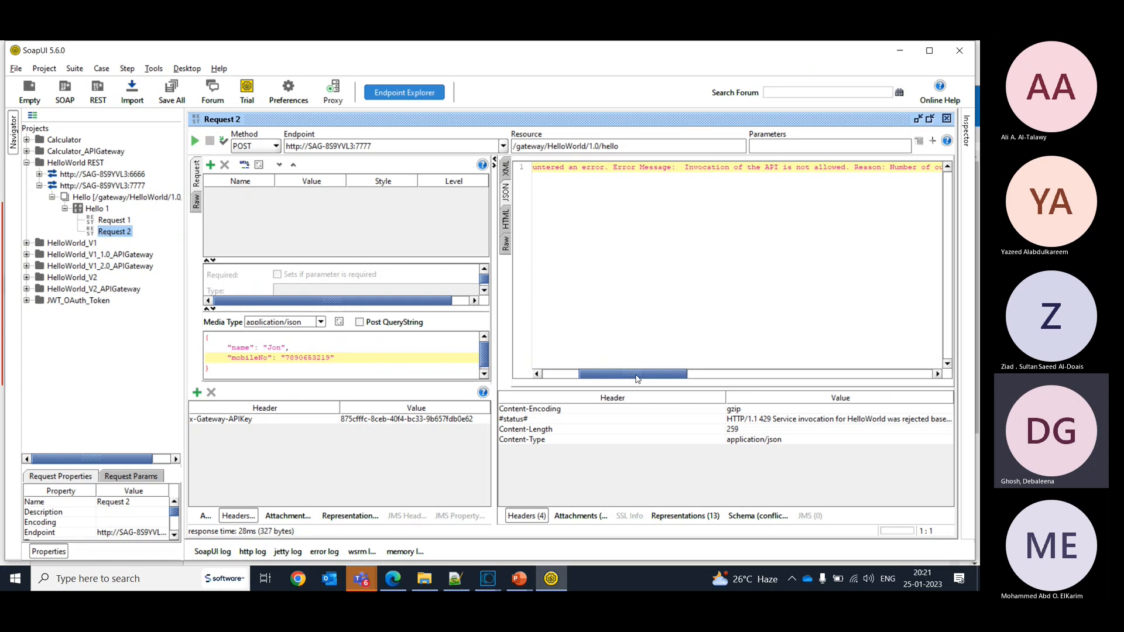
drag(637, 380, 615, 376)
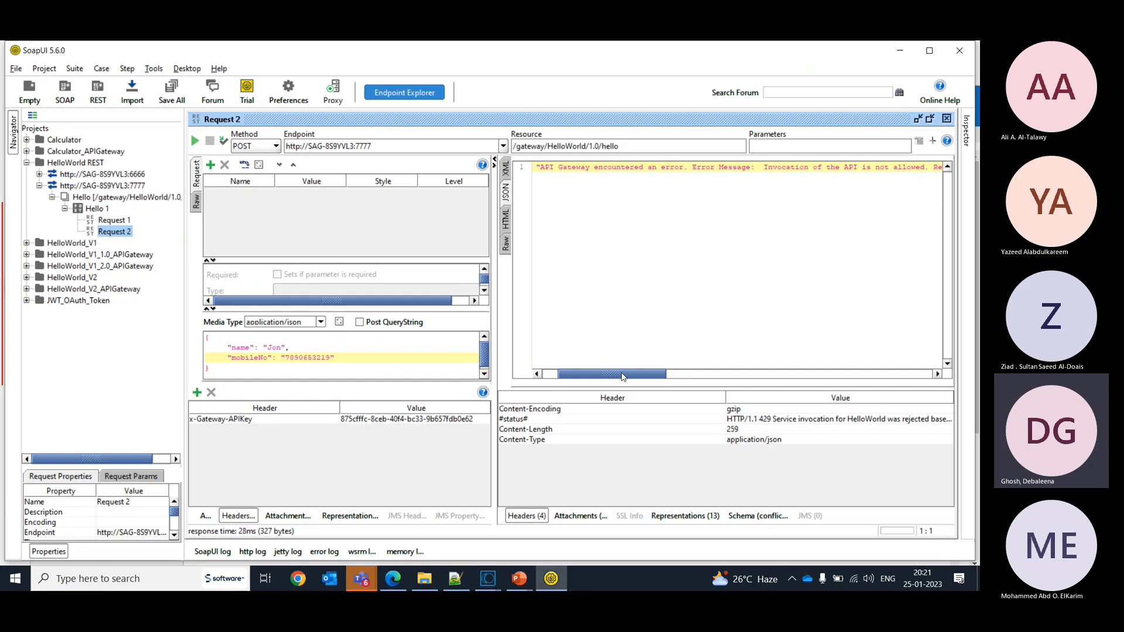
drag(623, 377, 707, 378)
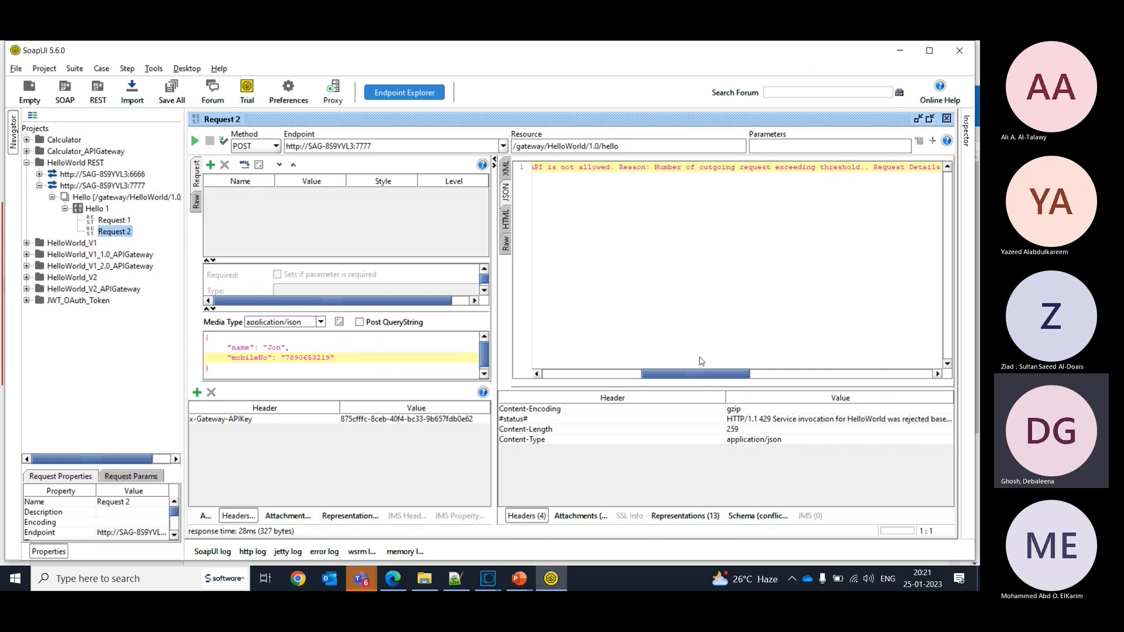
drag(697, 374, 664, 378)
- Submit Request 2 repeatedly to send more calls than the Traffic Optimization limit allows
click(195, 141)
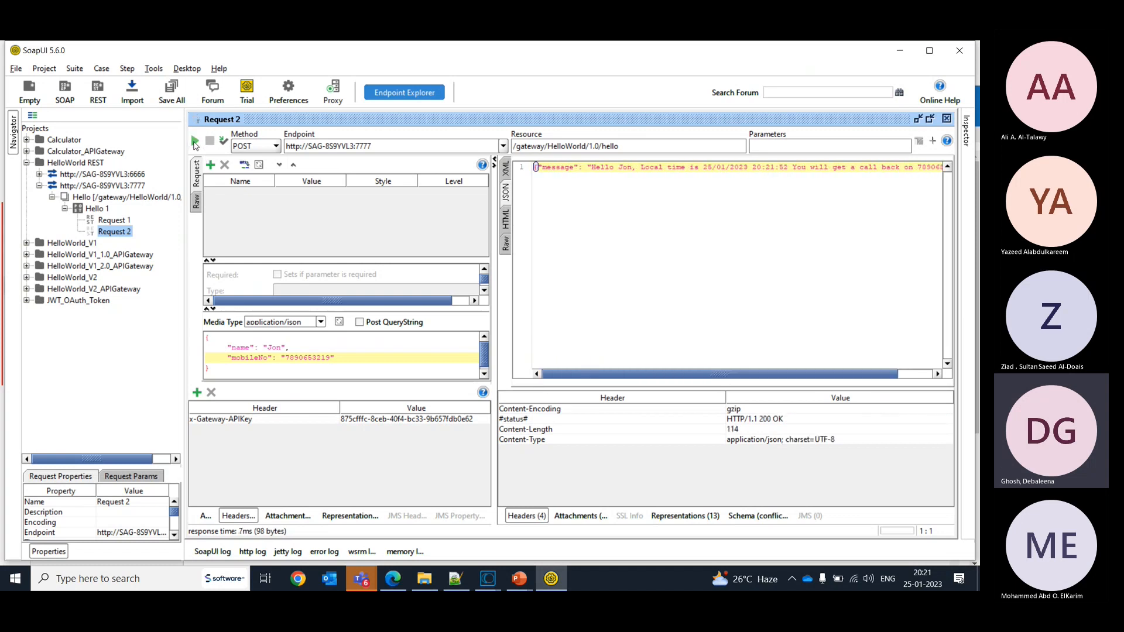
click(195, 142)
click(195, 142)
click(195, 143)
click(195, 143)
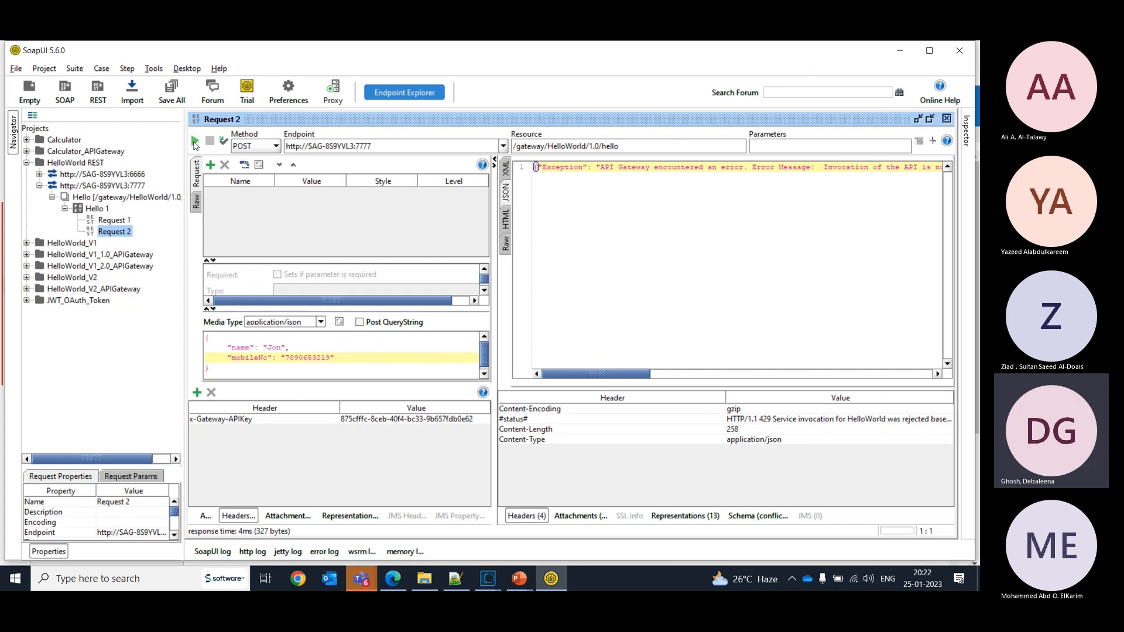
click(195, 144)
click(195, 144)
click(195, 144)
click(195, 144)
- Switch to API Gateway and examine the HelloWorld analytics for the last 15 minutes, including the runtime events and events-over-time chart
key(alt+Tab)
key(alt+Tab)
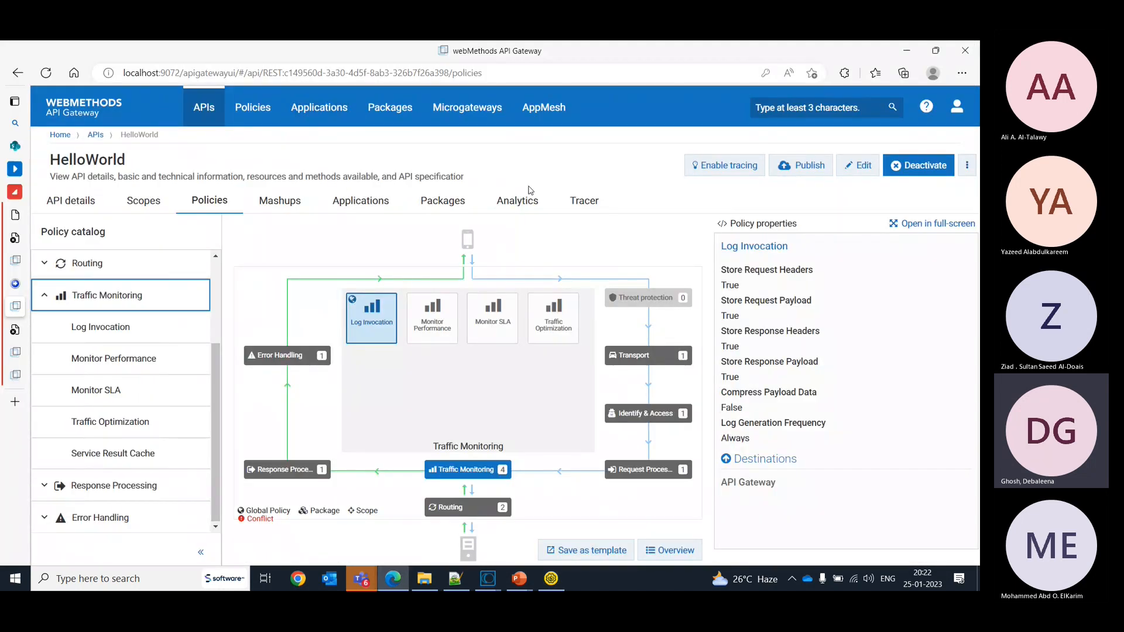
click(518, 201)
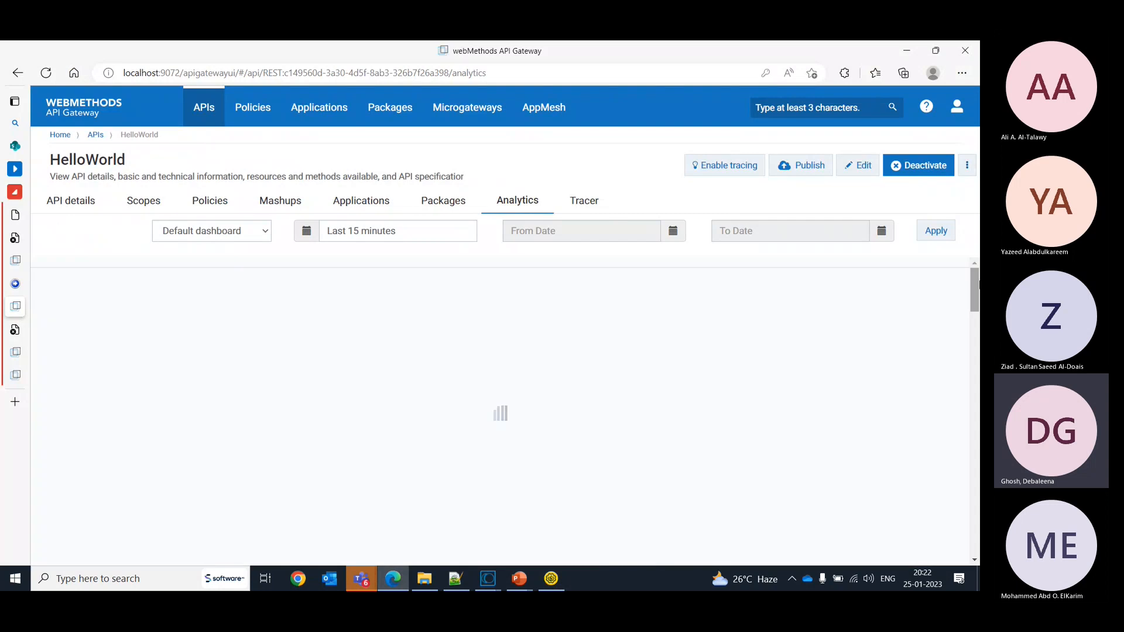
scroll(976, 315, down, 3)
drag(976, 314, 977, 470)
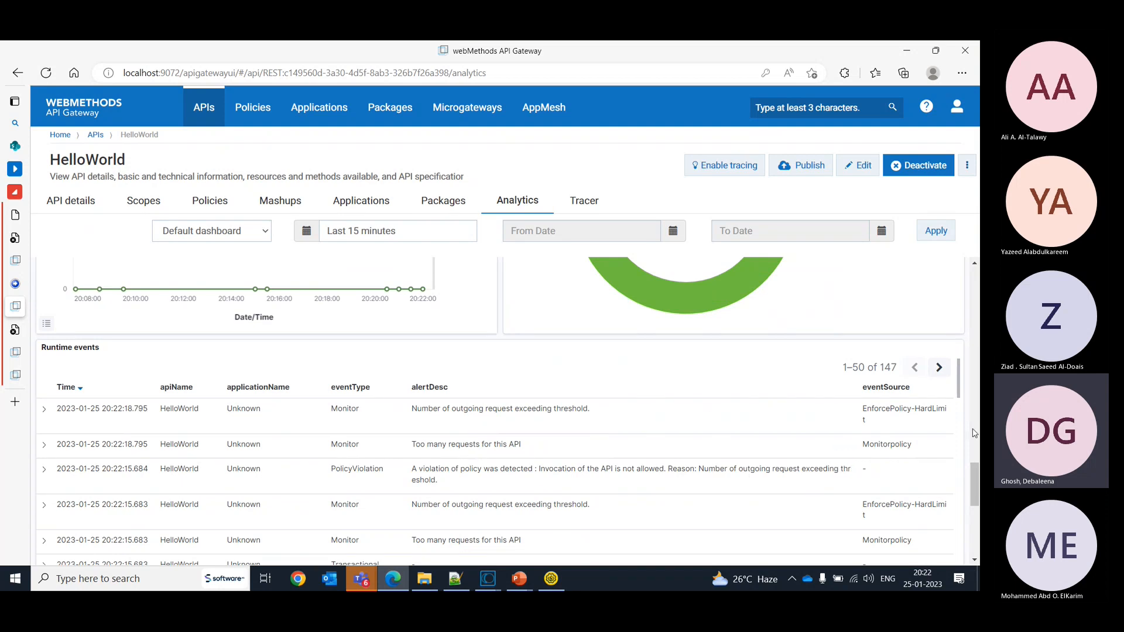
scroll(977, 475, down, 1)
drag(976, 475, 976, 495)
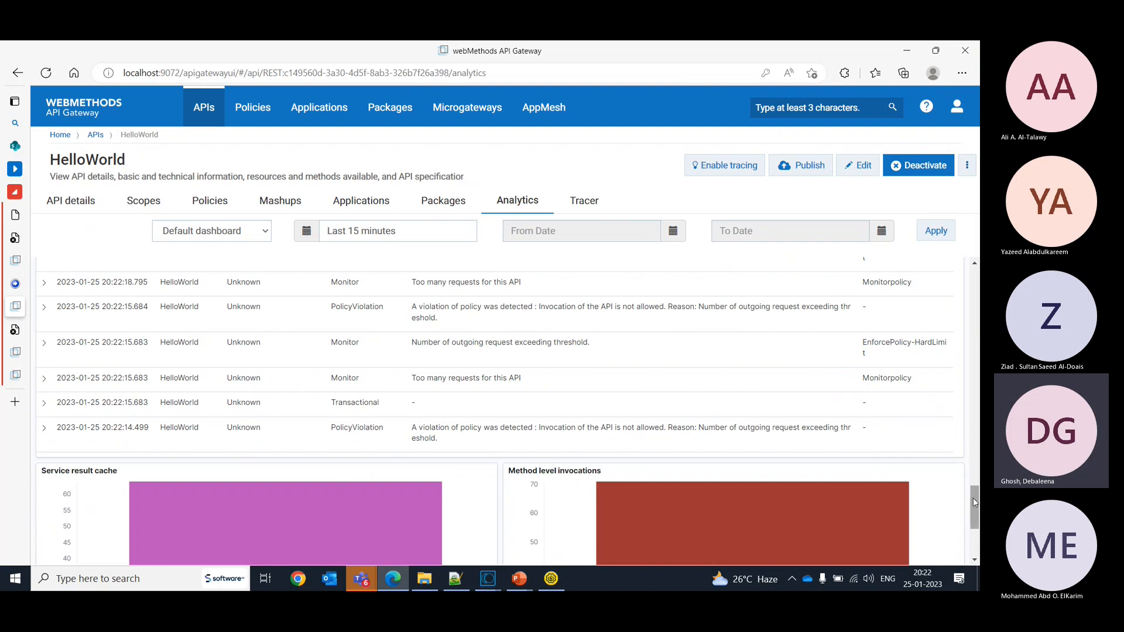
drag(975, 503, 974, 518)
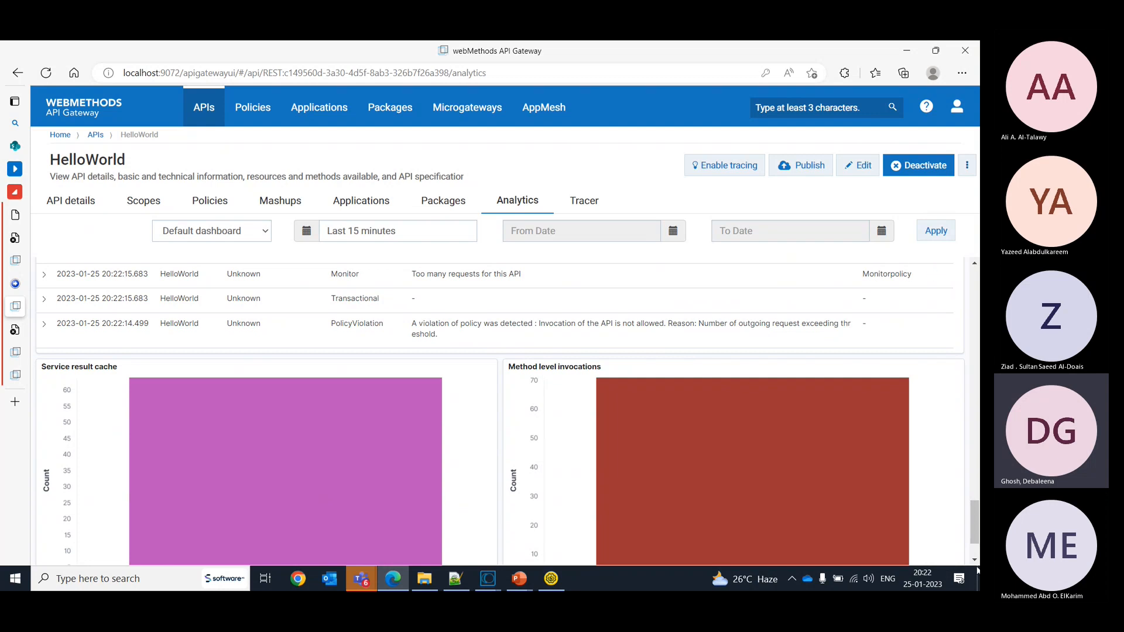
drag(975, 539, 969, 233)
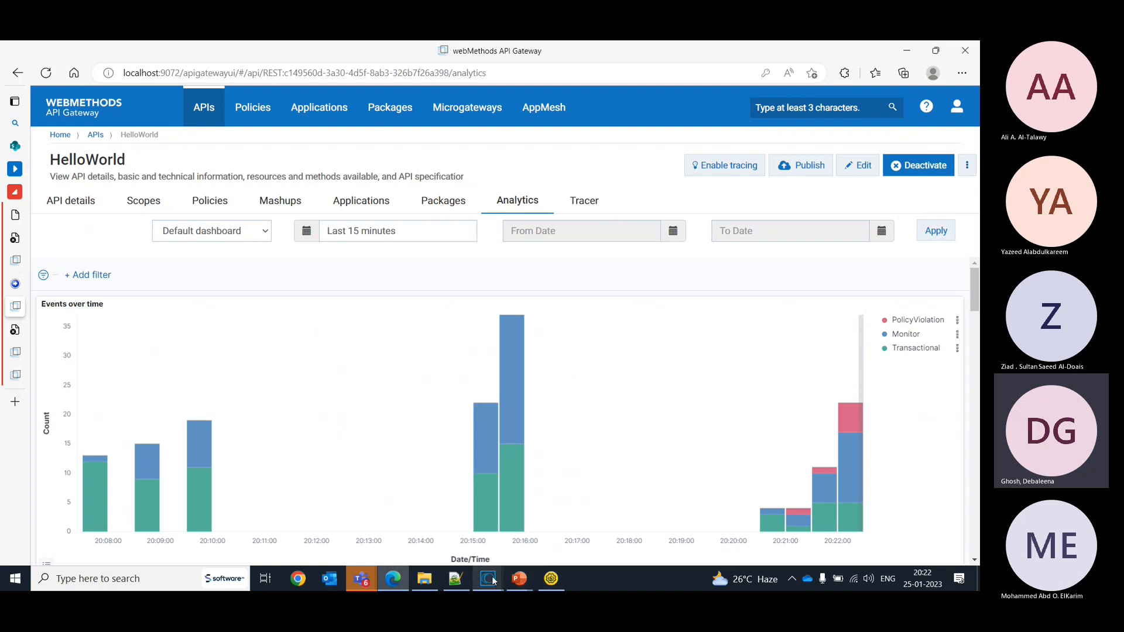
click(394, 579)
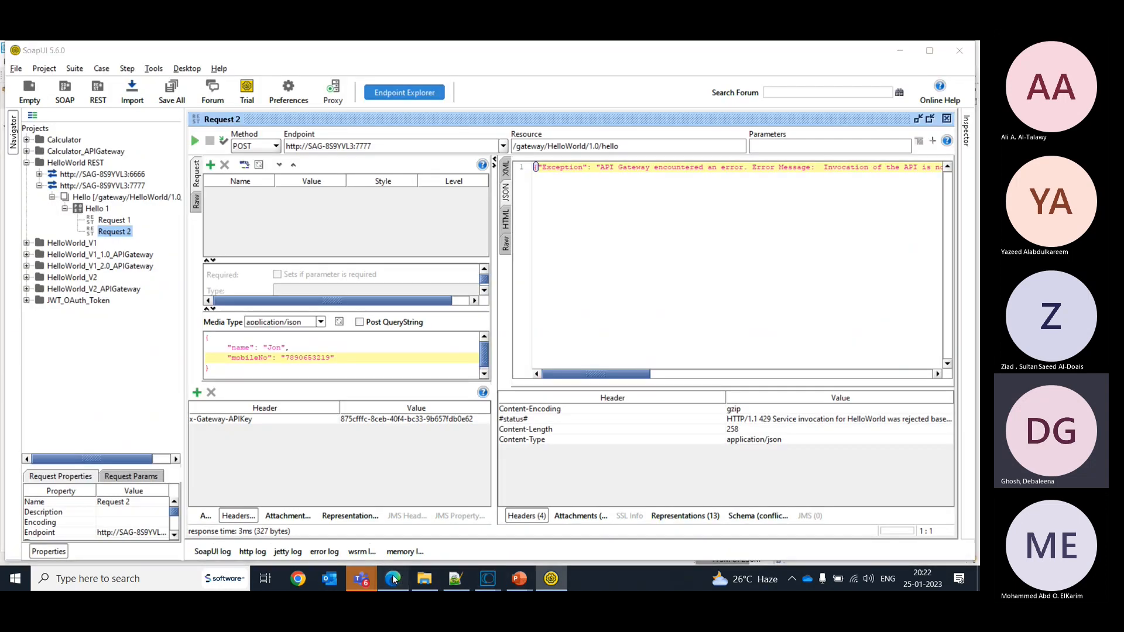
- Switch to API Gateway and edit the HelloWorld policies, removing Monitor Performance, Monitor SLA and Traffic Optimization from the Traffic Monitoring stage
click(394, 579)
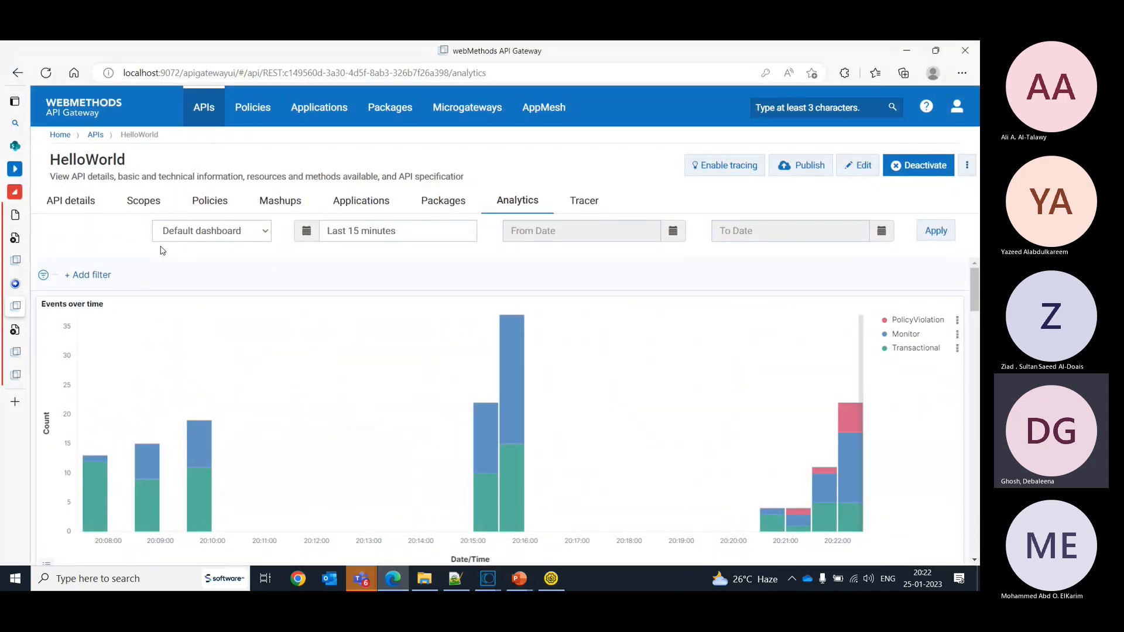
click(209, 200)
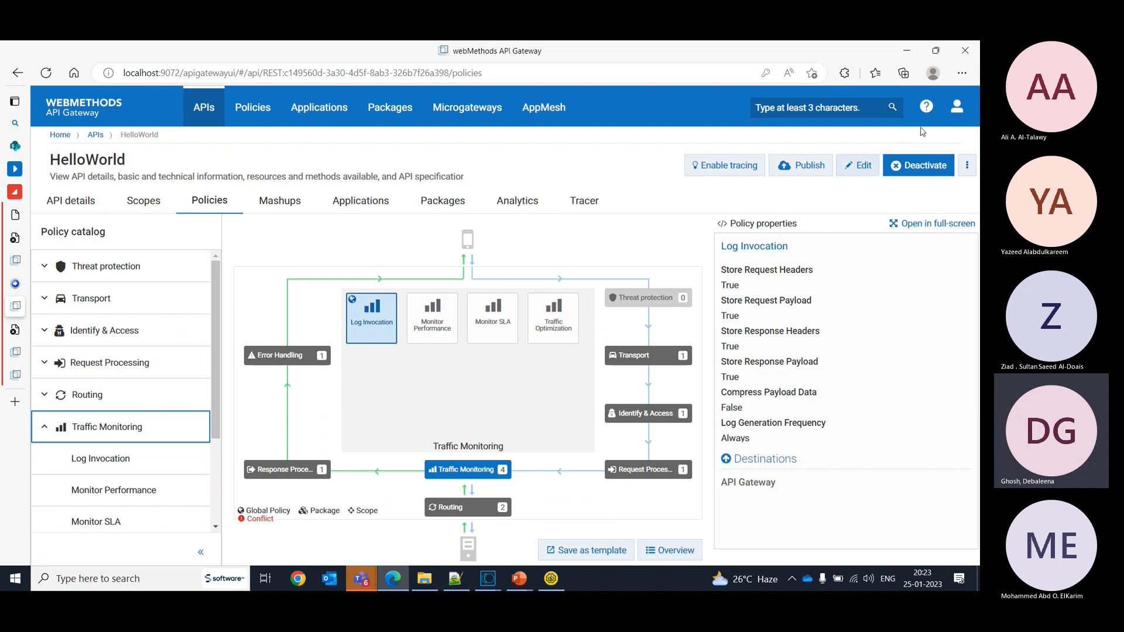
click(877, 164)
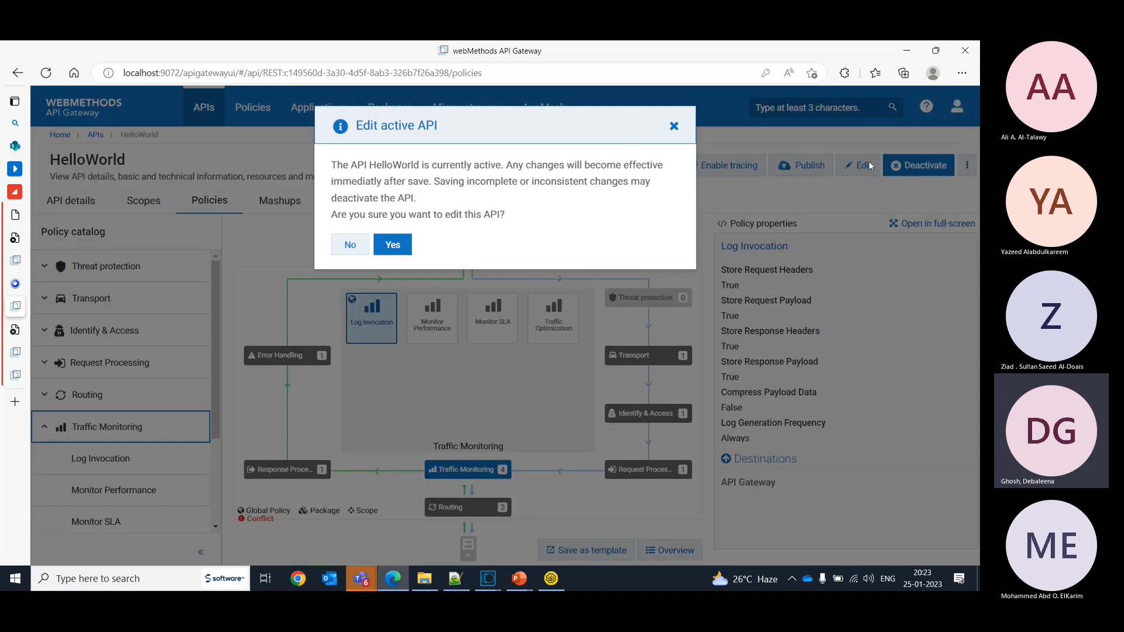
click(393, 244)
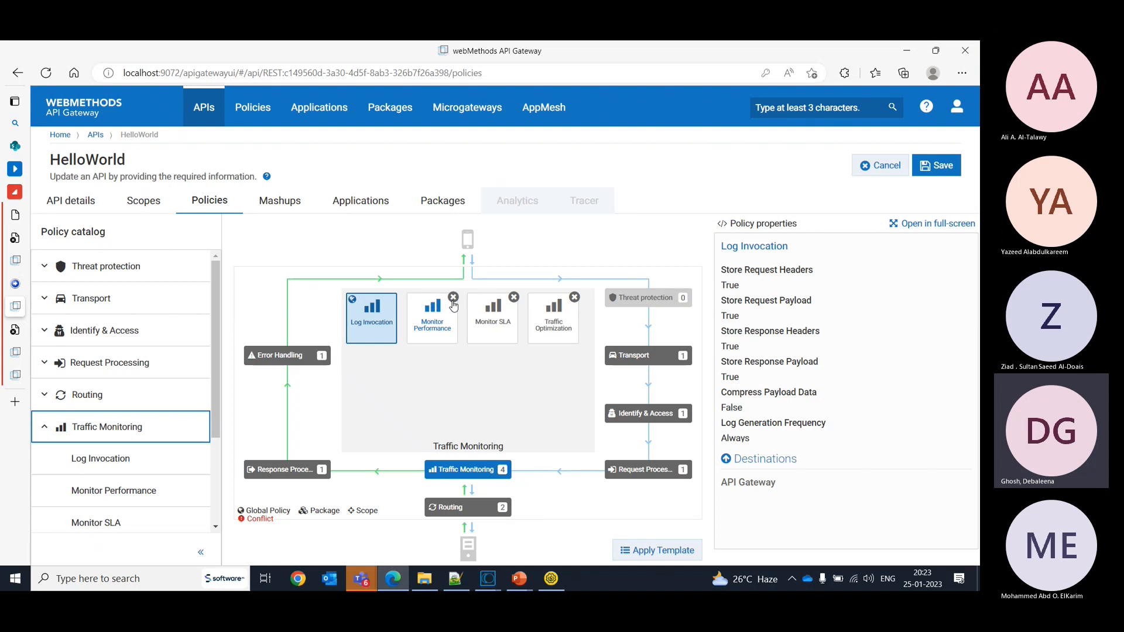
click(453, 298)
click(453, 298)
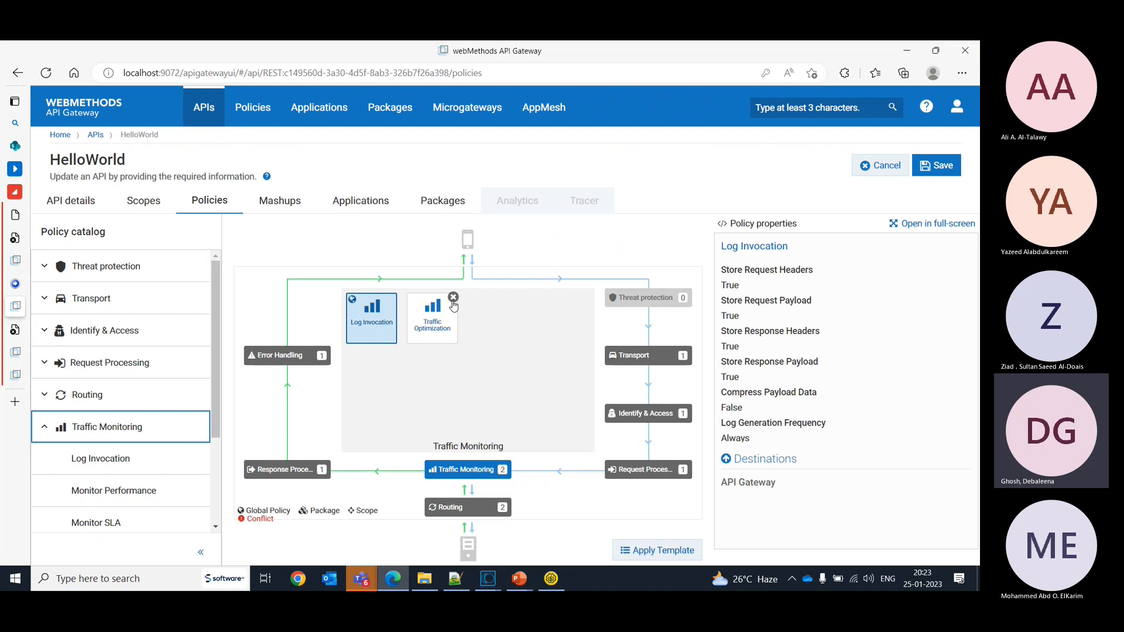
click(454, 298)
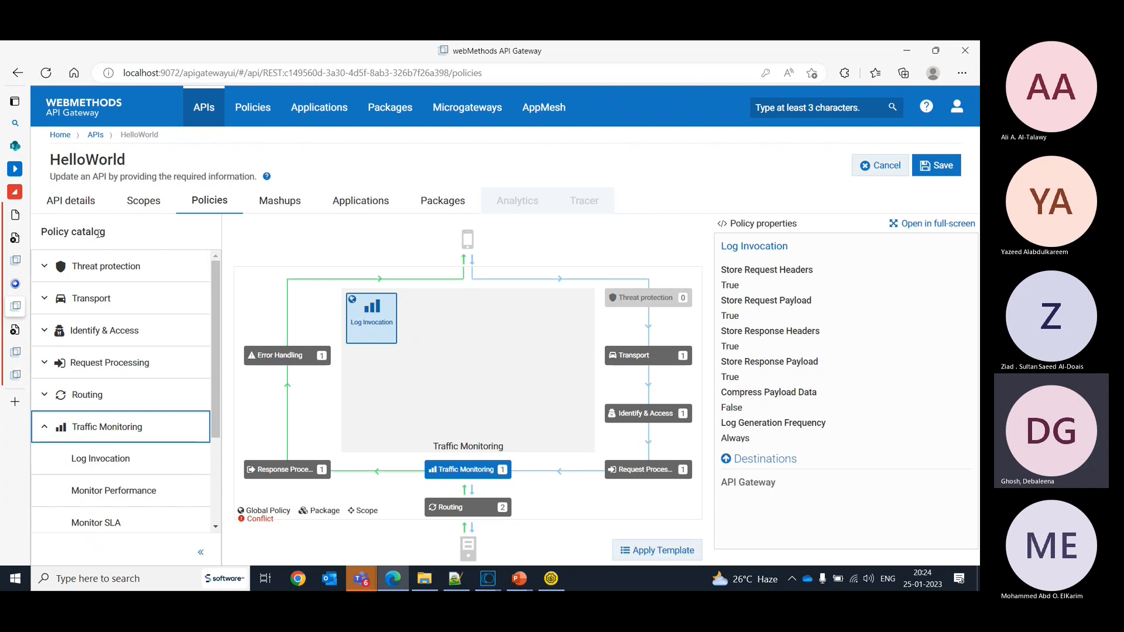
click(48, 433)
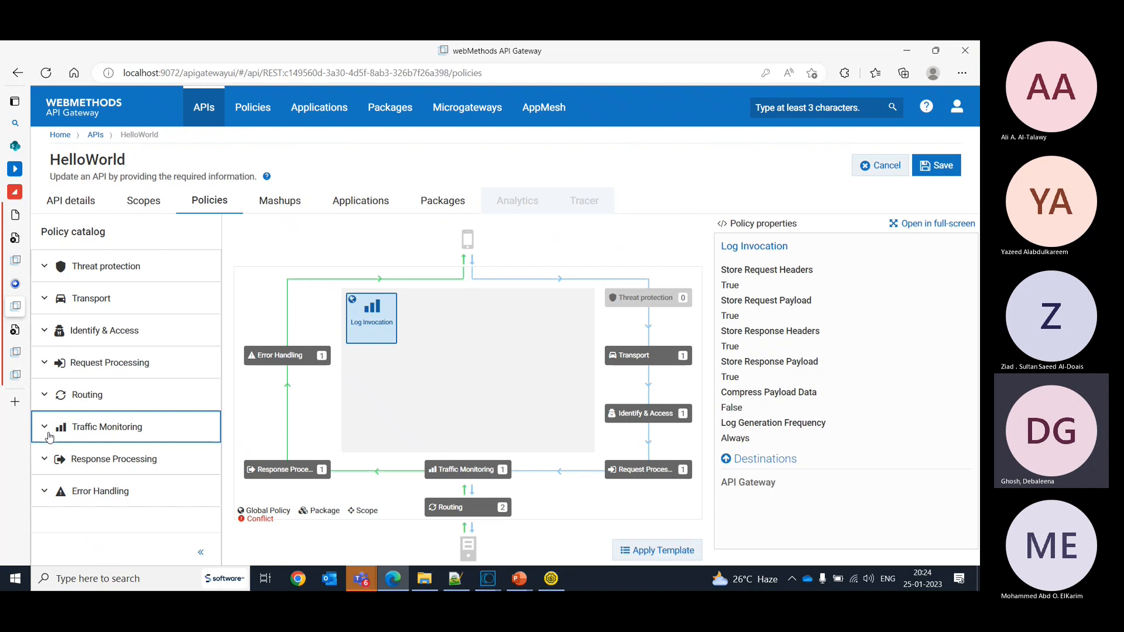
click(49, 437)
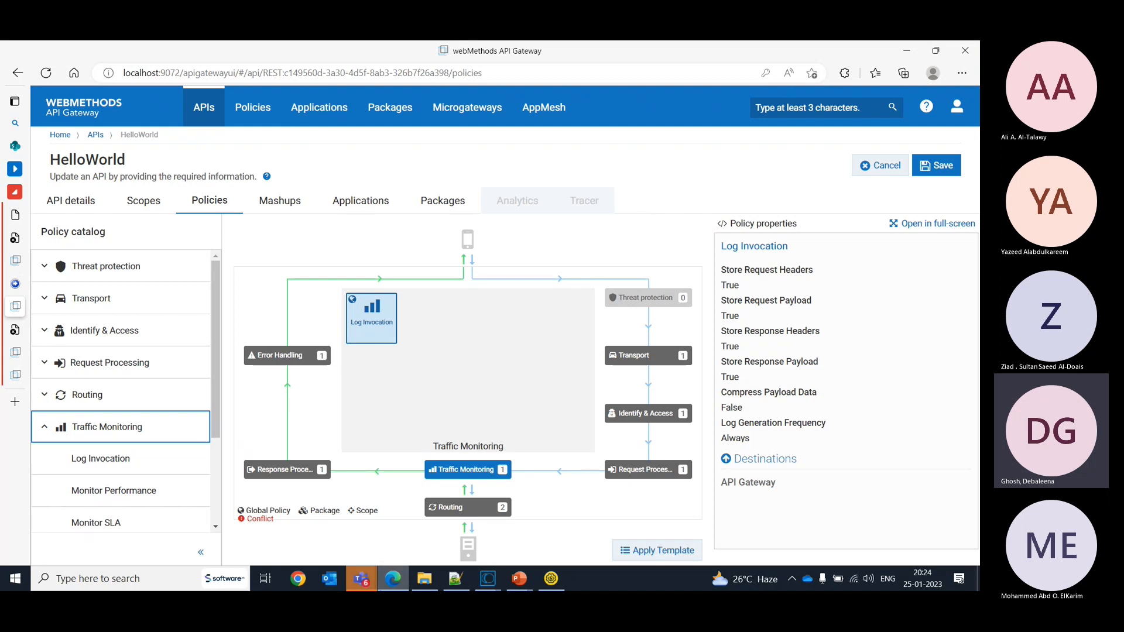
- Switch to the U06-Global Policy Management presentation in PowerPoint and examine the slide "Policy Types for API Scopes"
click(522, 584)
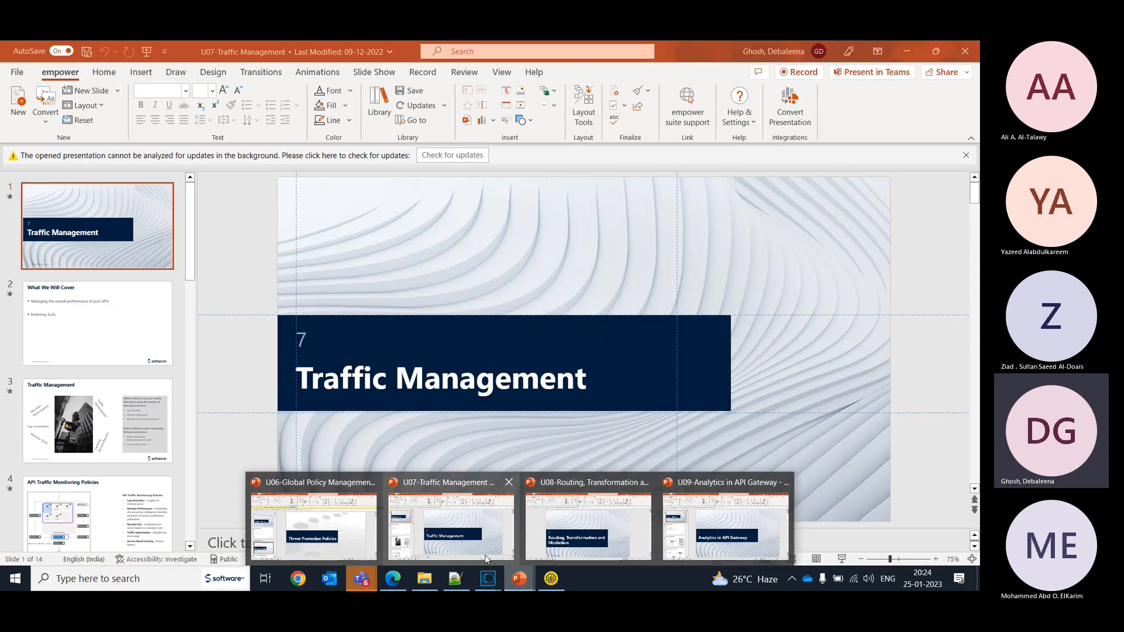
mouse_move(490, 564)
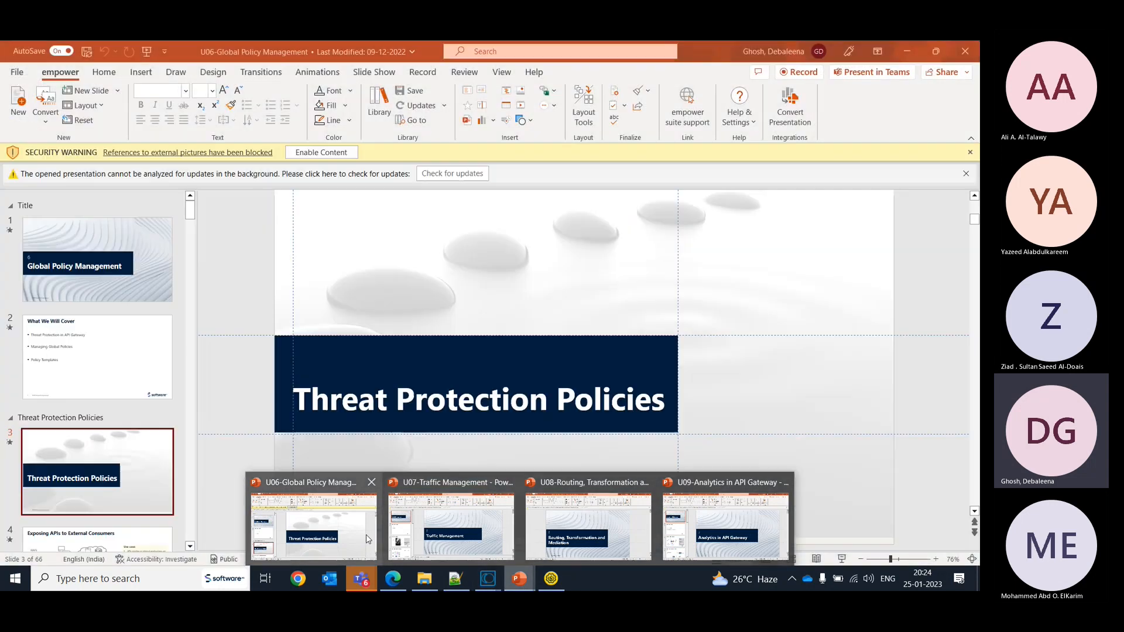
click(367, 538)
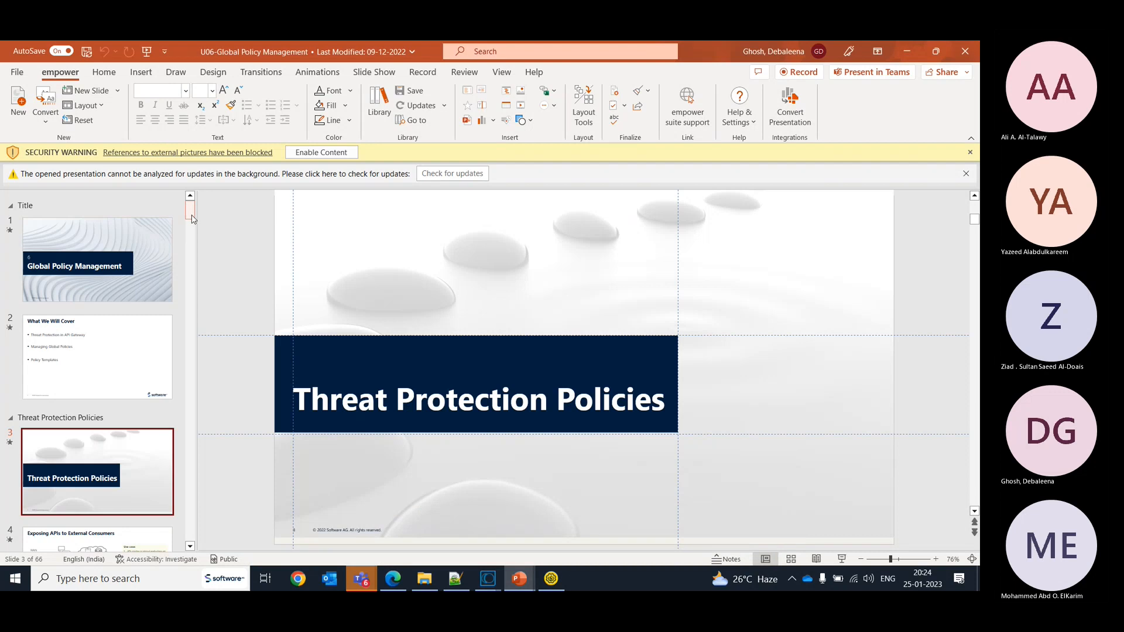
drag(191, 216, 203, 418)
drag(203, 419, 205, 485)
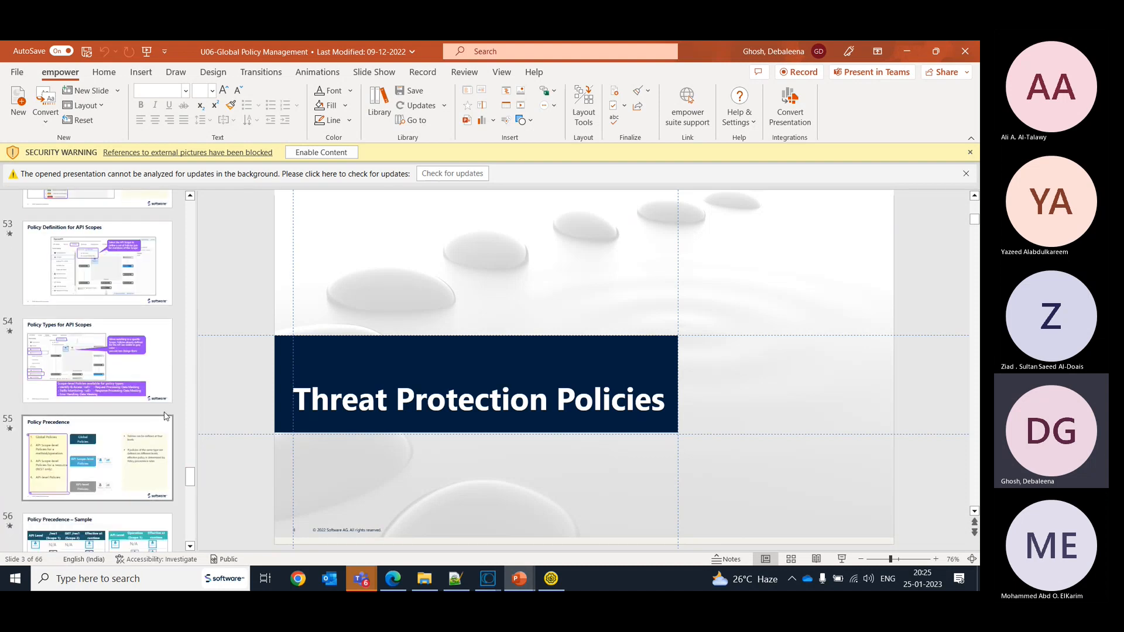
click(154, 384)
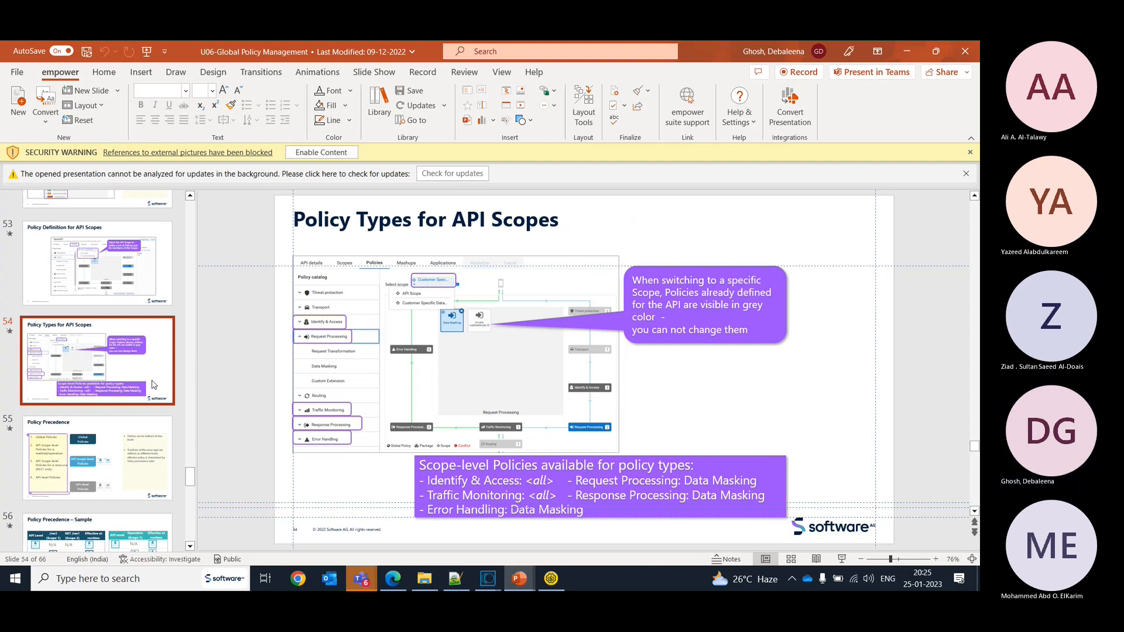
click(619, 510)
click(772, 387)
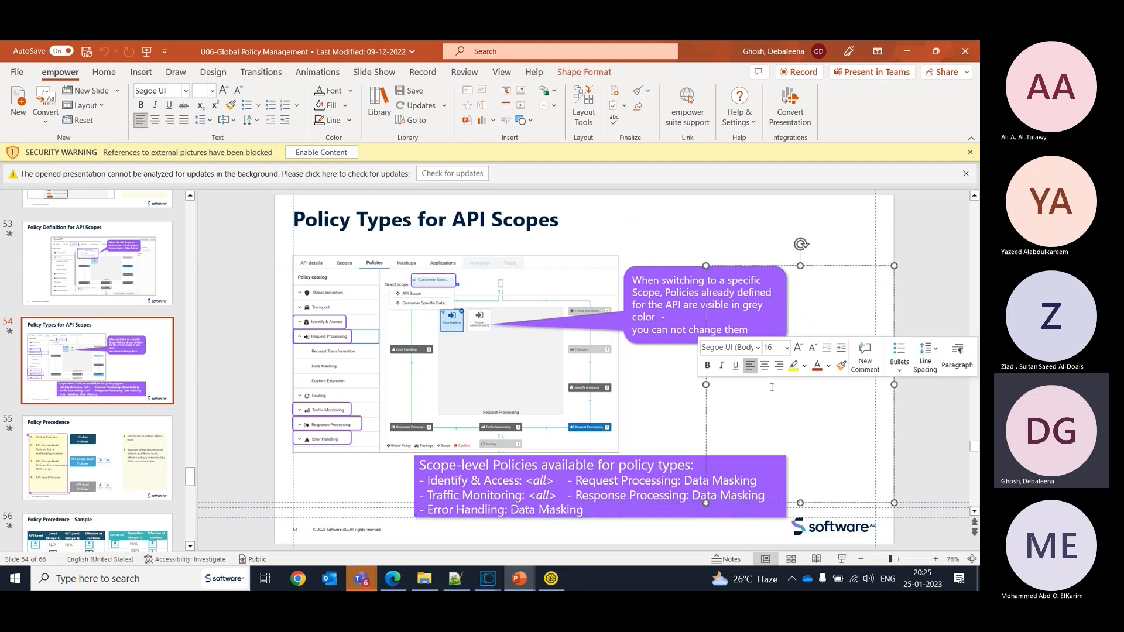
click(686, 480)
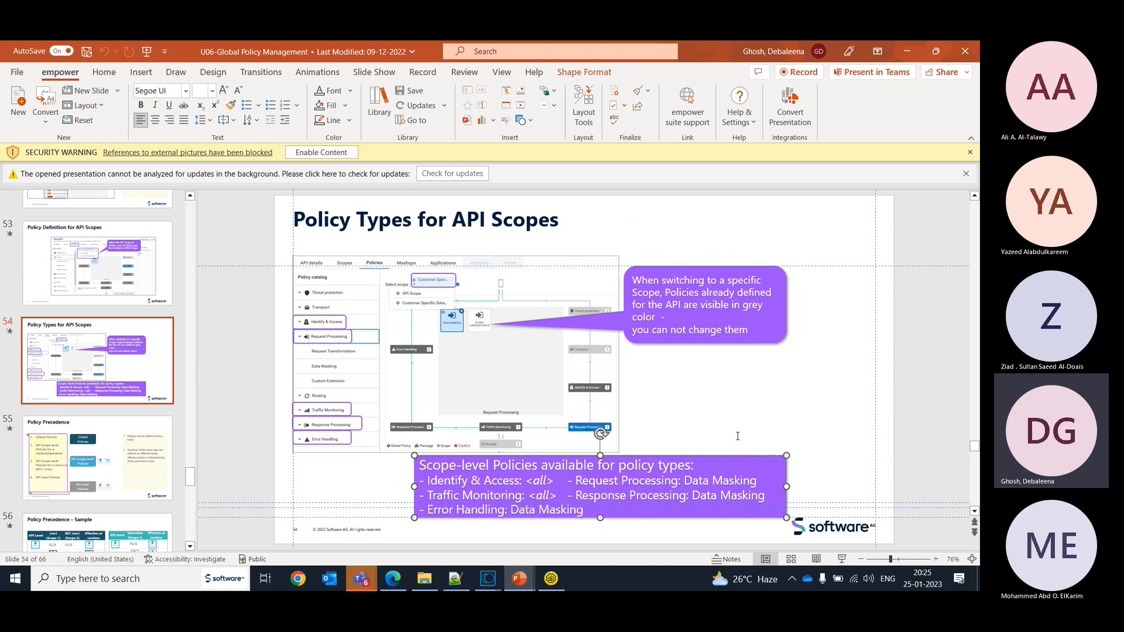
- Return to API Gateway and review the Traffic Monitoring policies available in the HelloWorld policy catalog
key(alt+Tab)
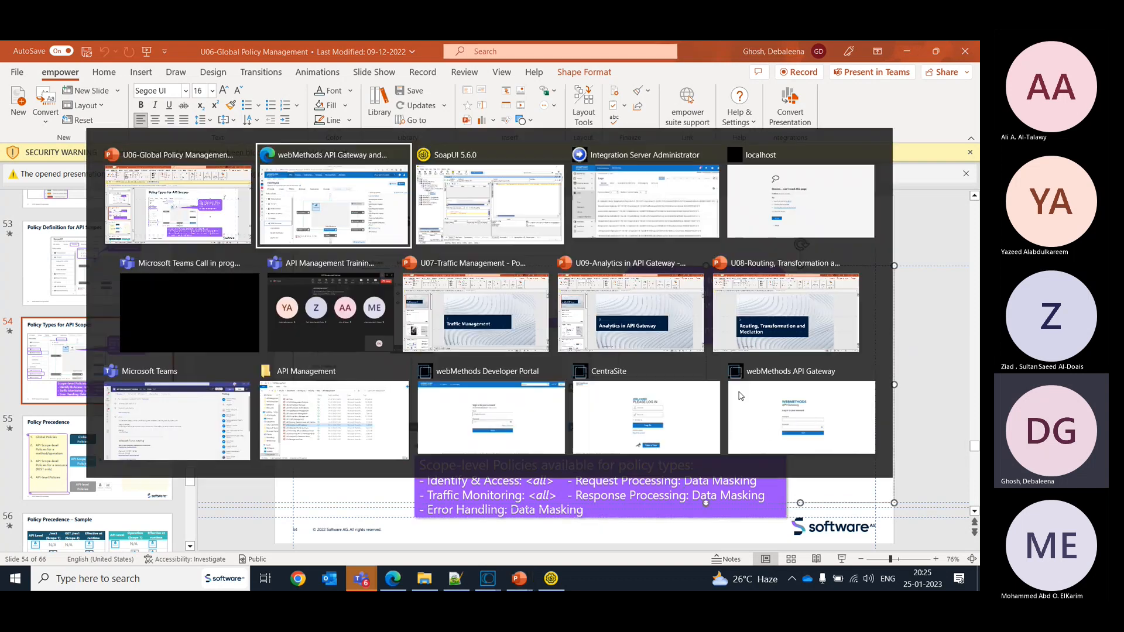
click(739, 396)
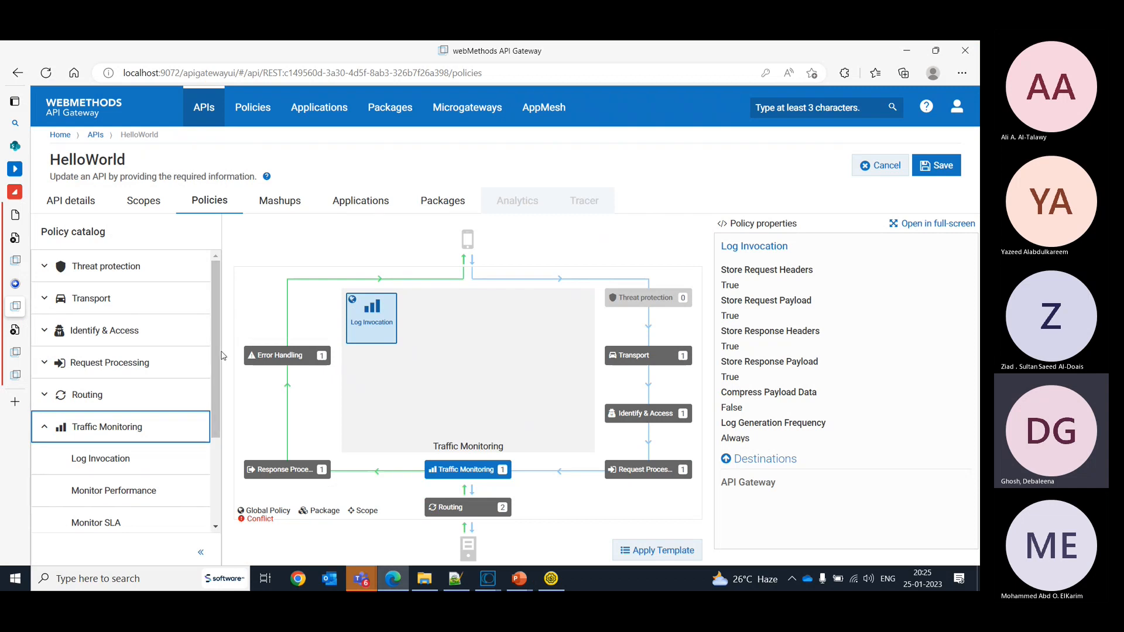
drag(221, 356, 235, 422)
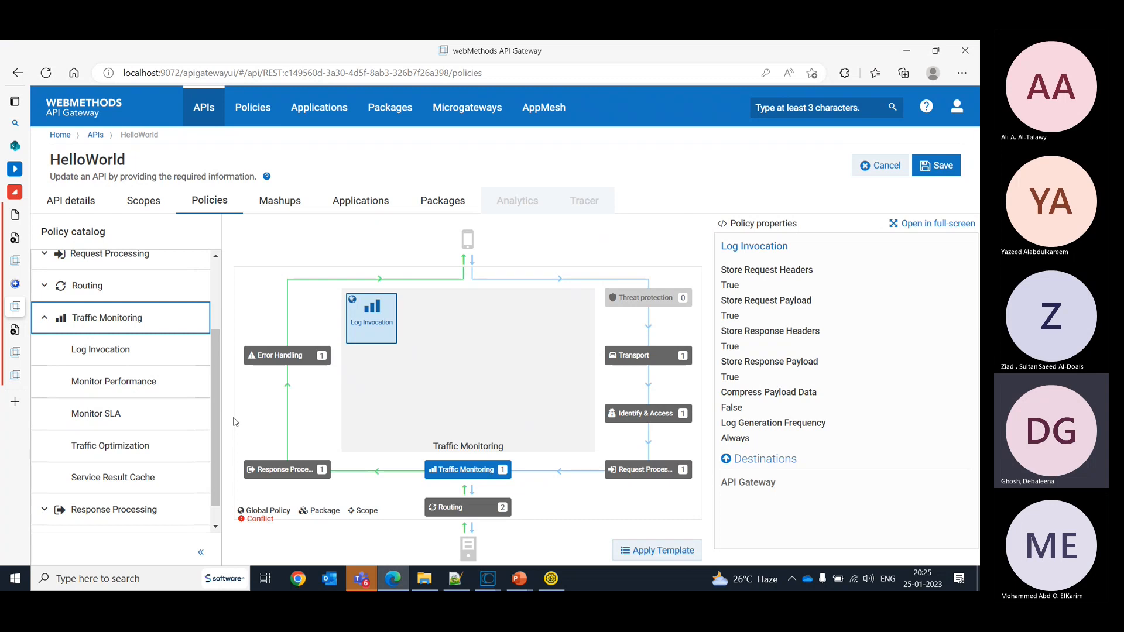
click(207, 212)
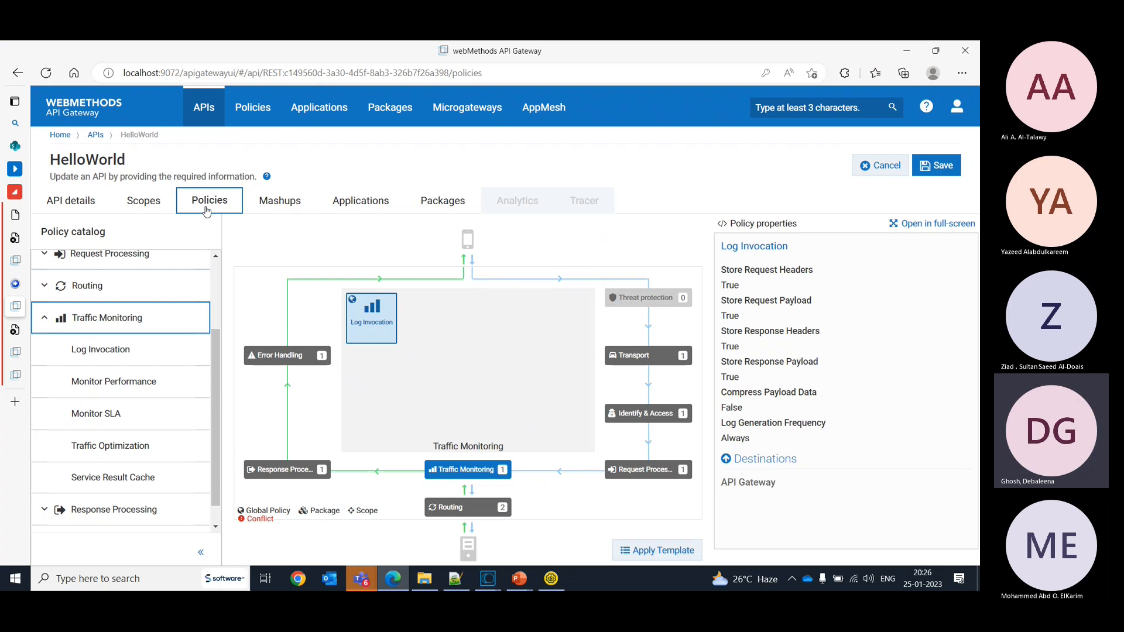
- Switch to Chrome and open the draw.io website
click(15, 404)
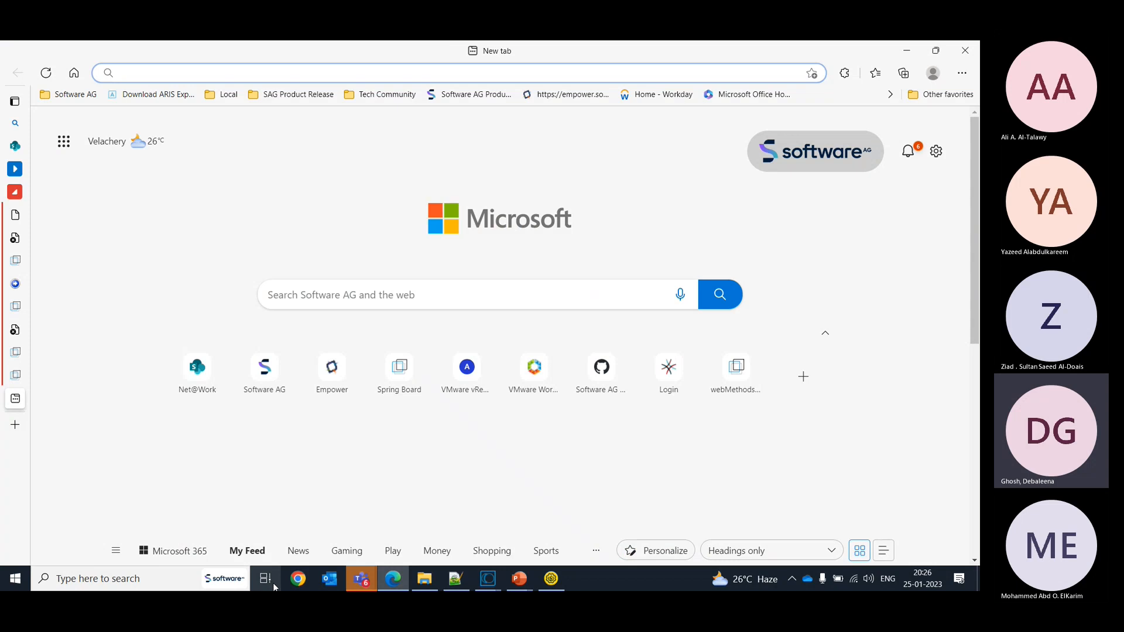
mouse_move(41, 234)
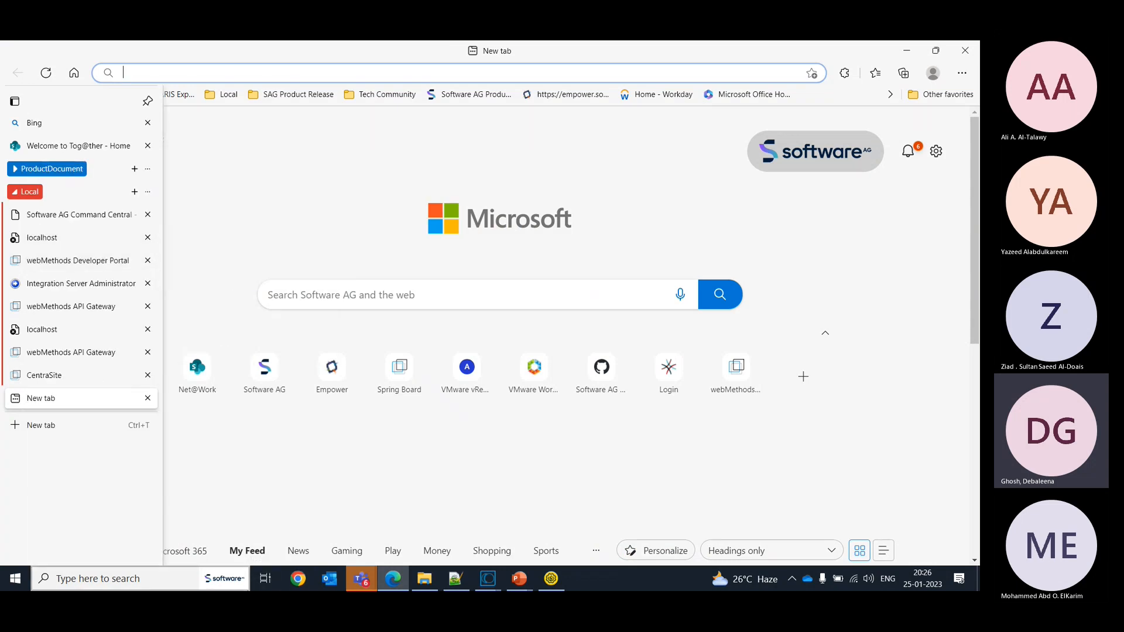
click(300, 580)
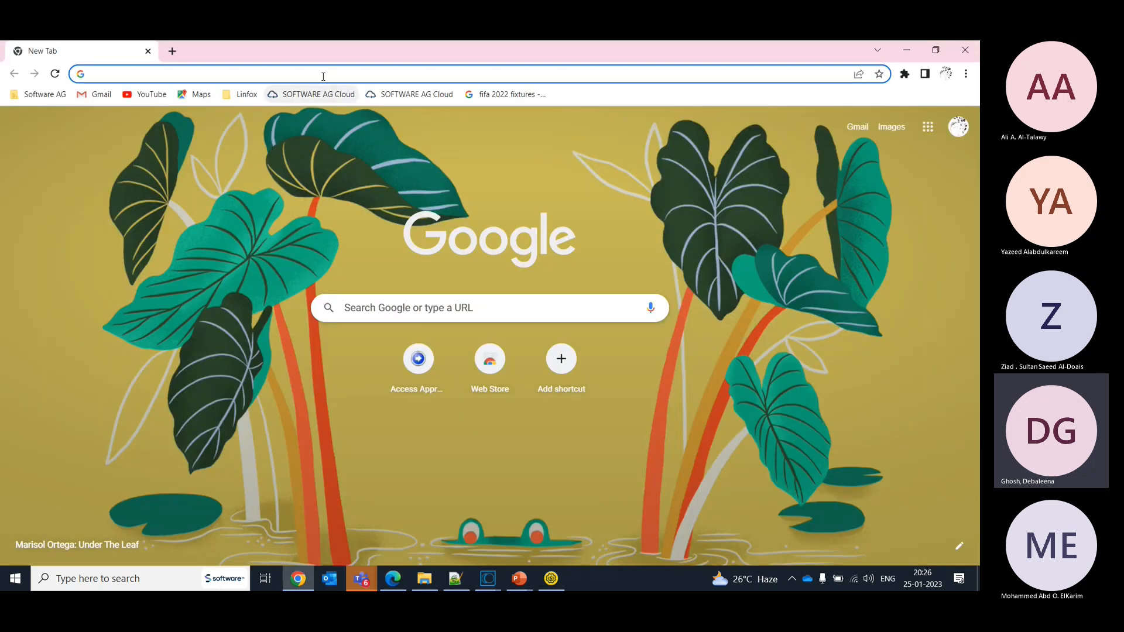
click(321, 74)
text(d)
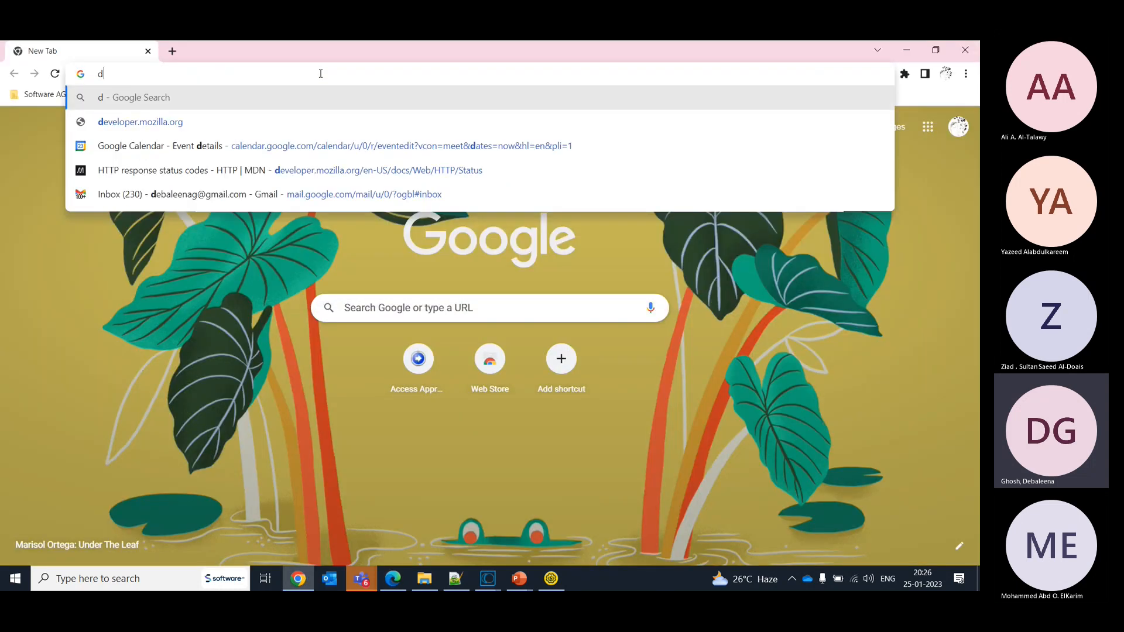
text(raw.io)
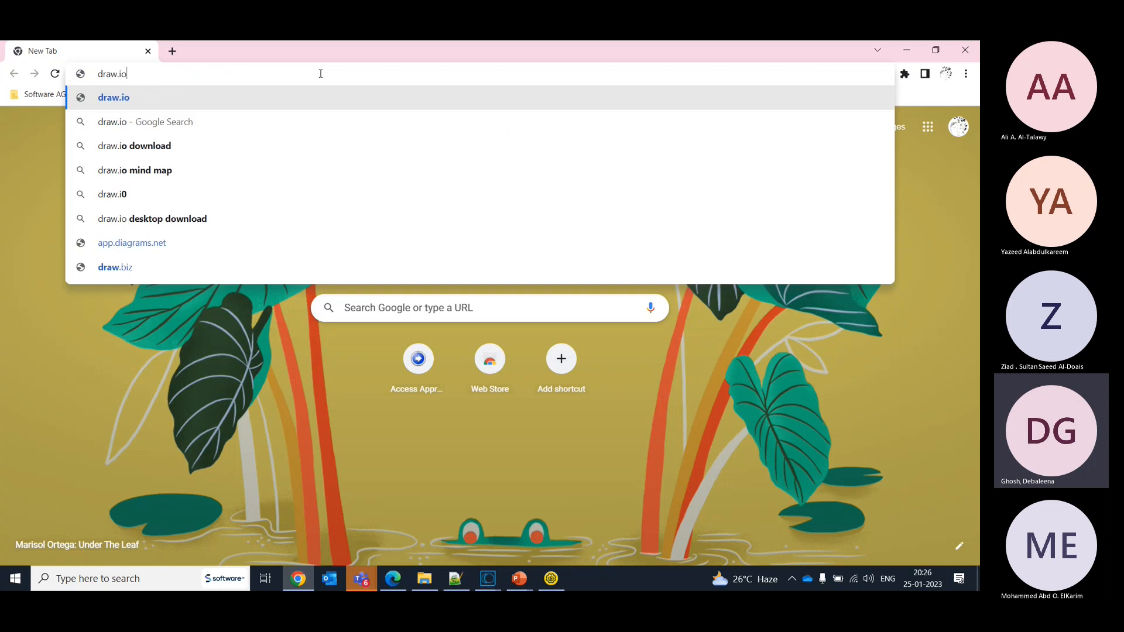
key(Return)
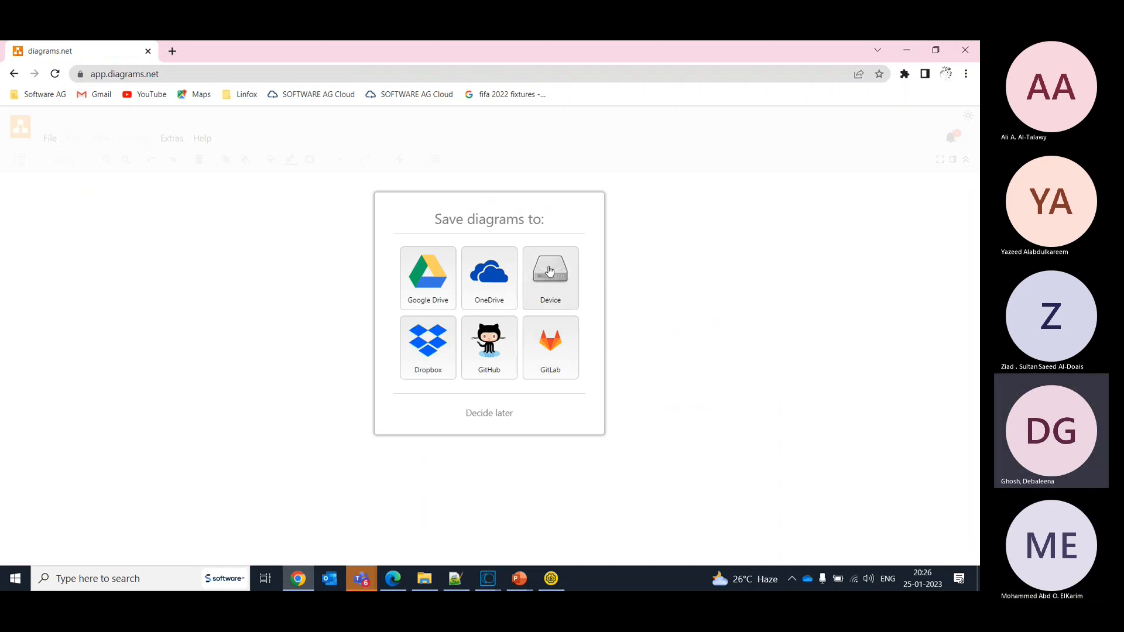
- Create a new blank diagram stored on the device with the filename "API Threat Management"
click(548, 293)
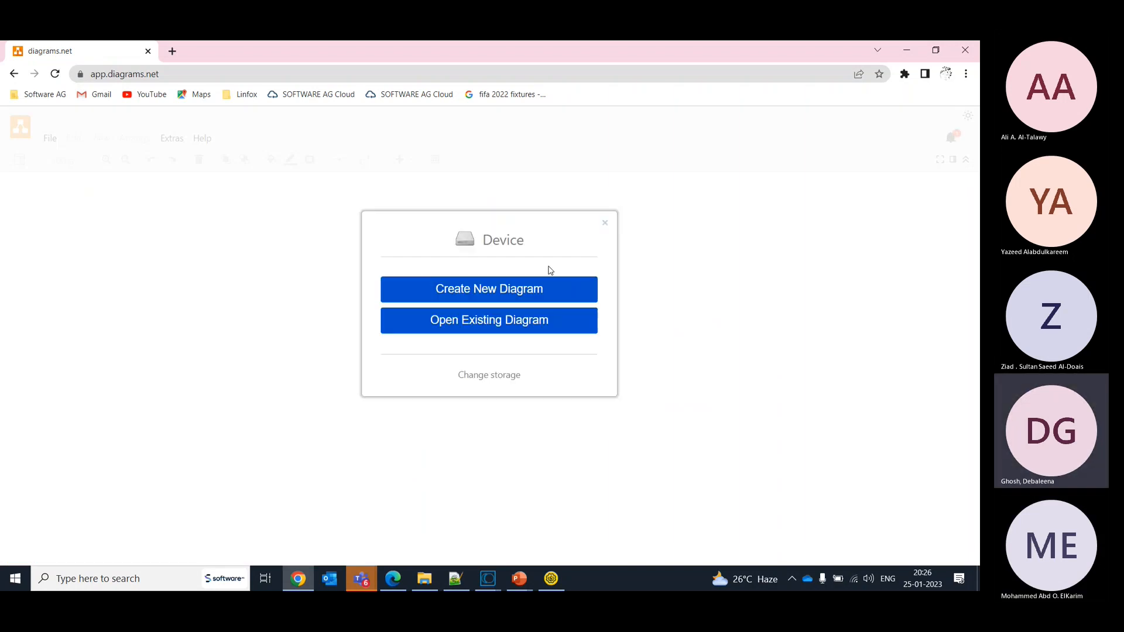
click(484, 301)
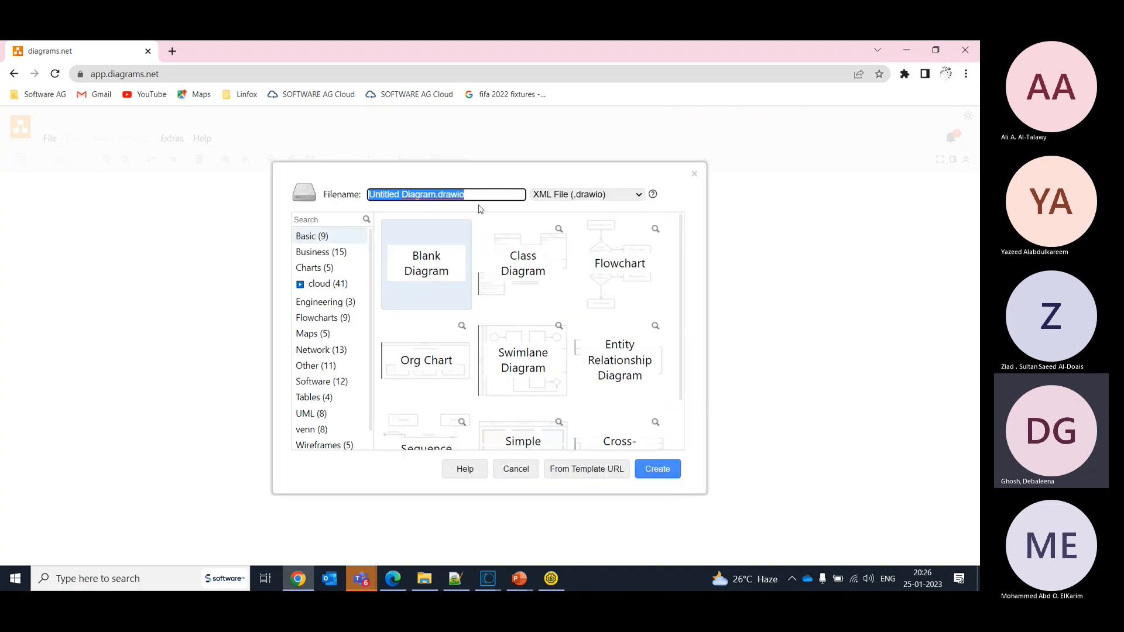
text(API)
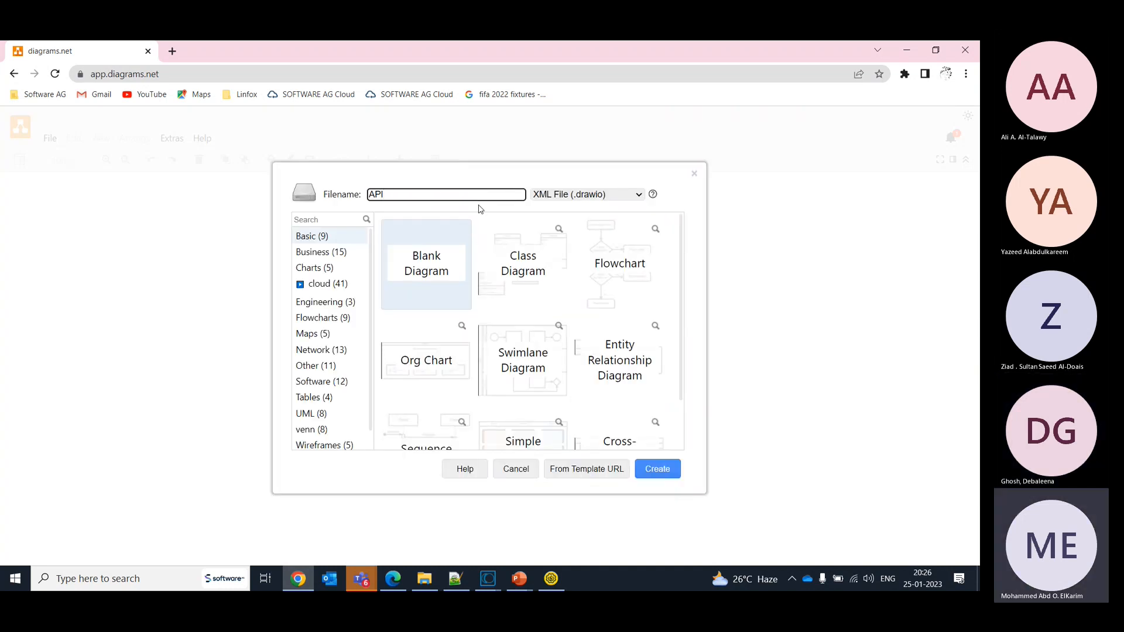
text( Threat Management)
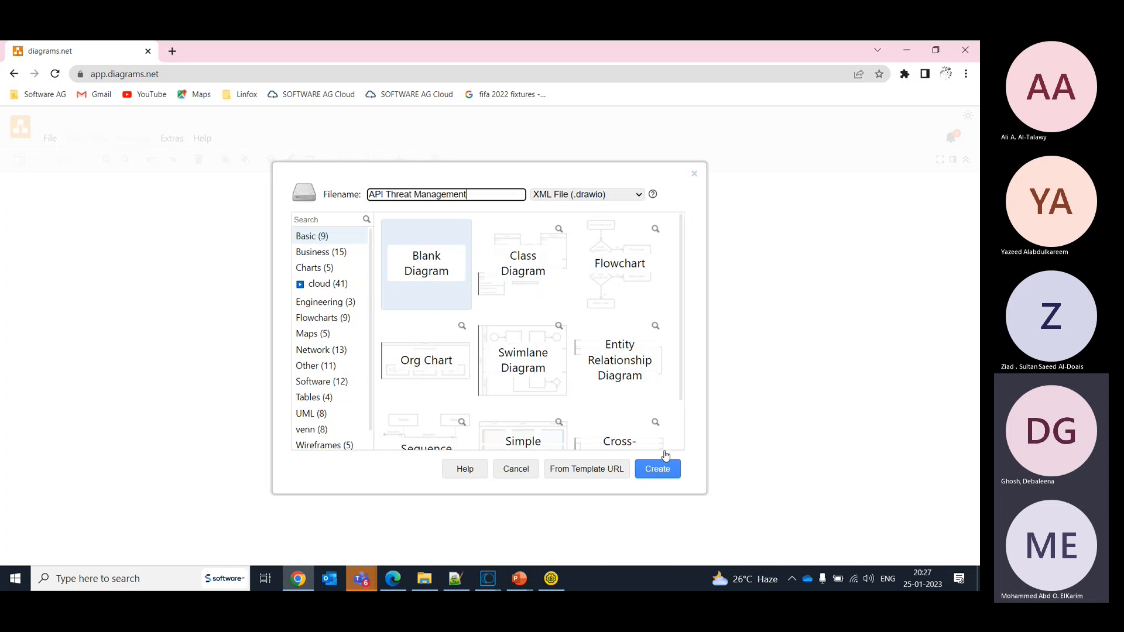
click(661, 471)
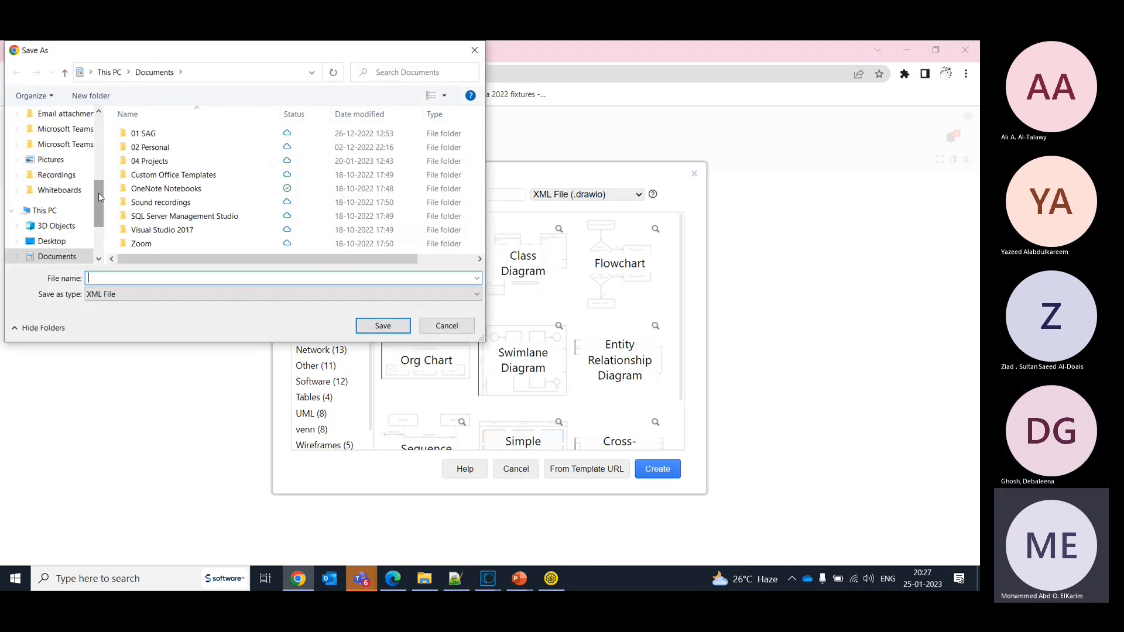
- Save the new diagram file to the Desktop as "API TP"
scroll(56, 179, up, 5)
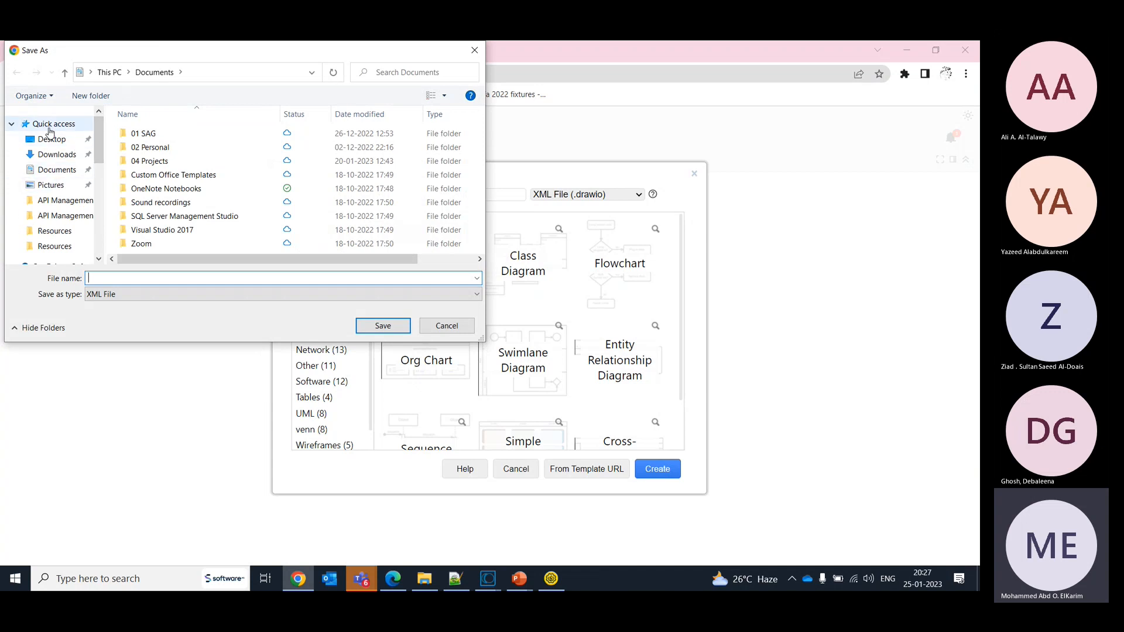
click(51, 139)
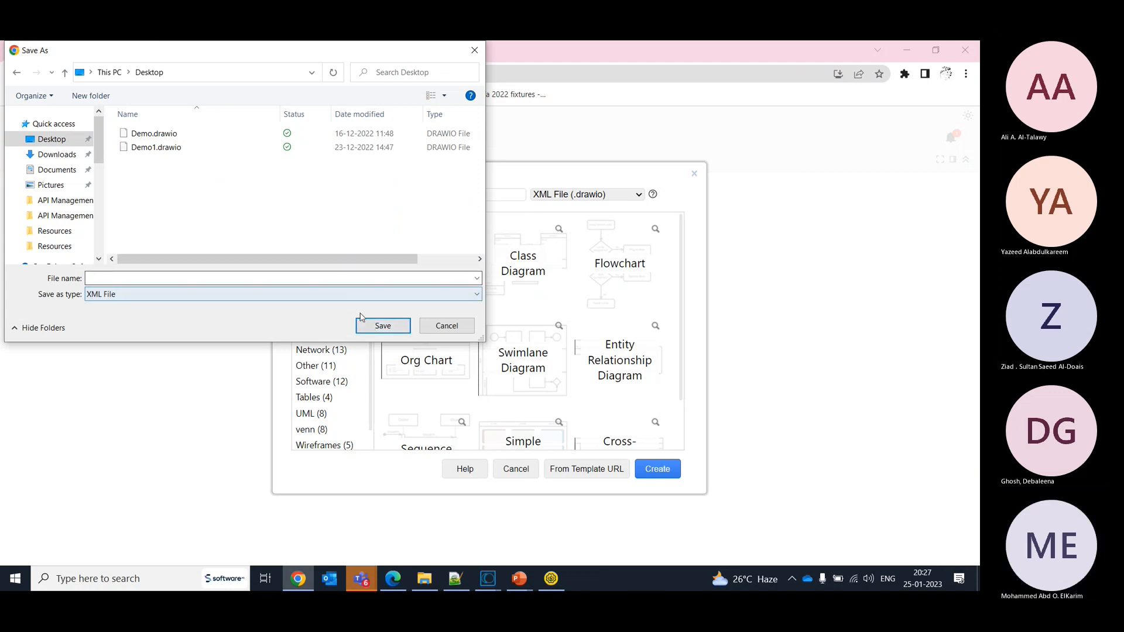
click(297, 278)
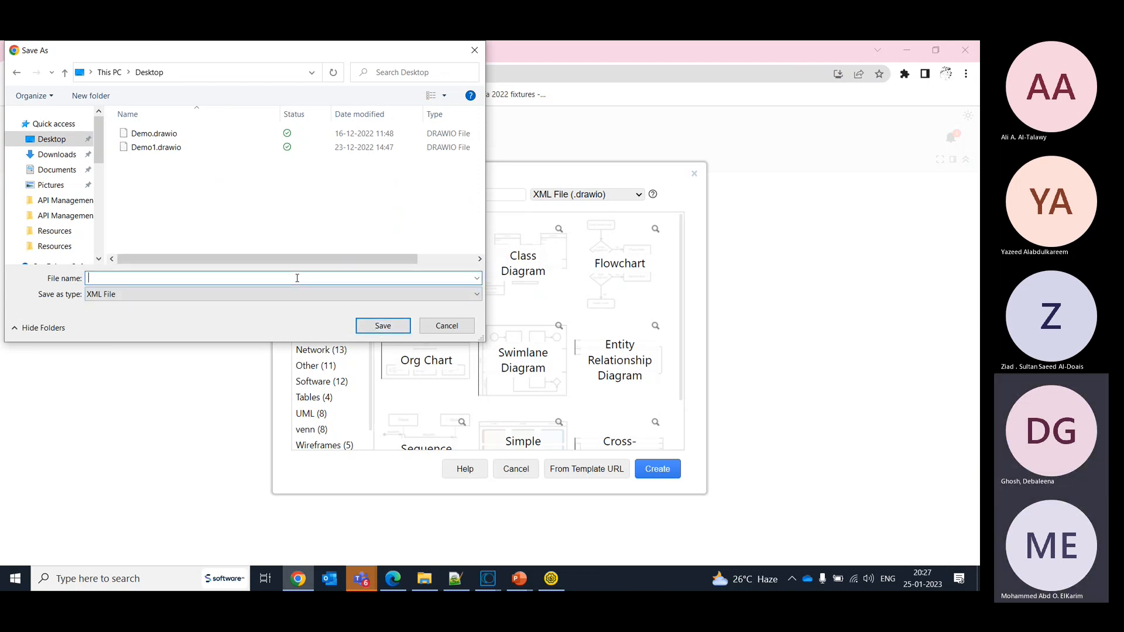
text(A)
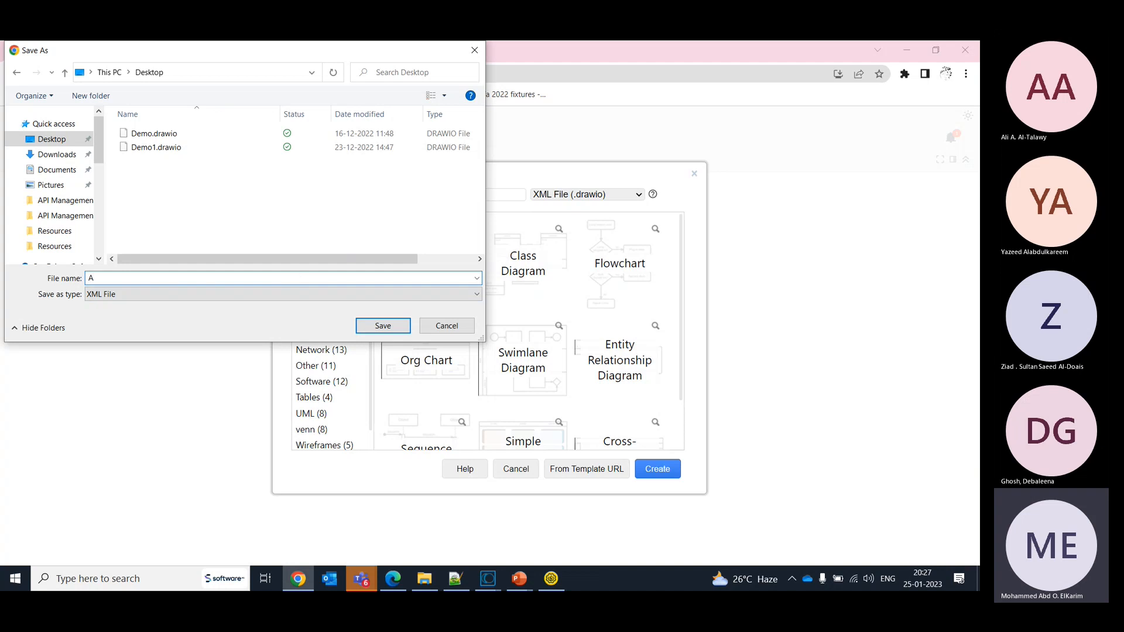
text(PI TP)
click(386, 330)
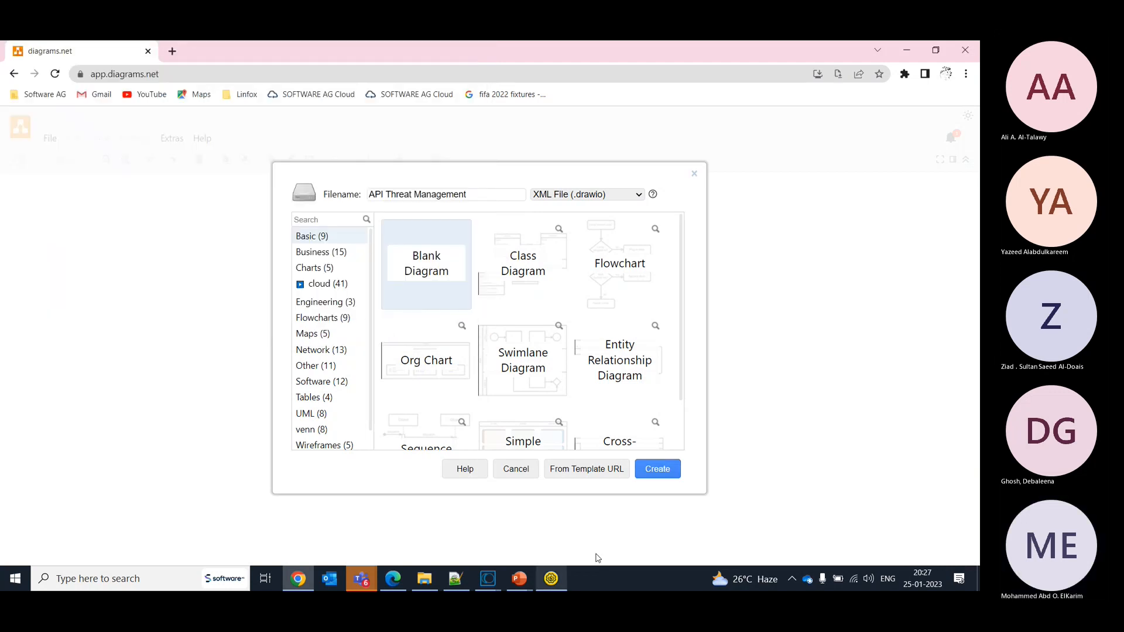
- Finish creating the blank diagram and switch to Edge with the HelloWorld policies page of API Gateway
click(655, 471)
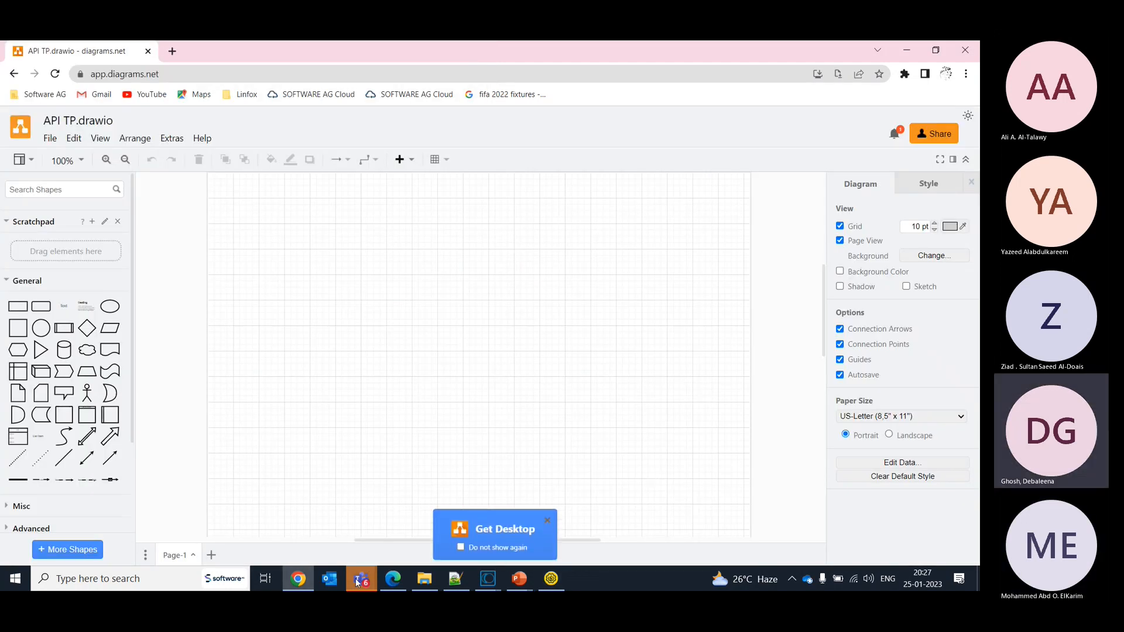
click(393, 581)
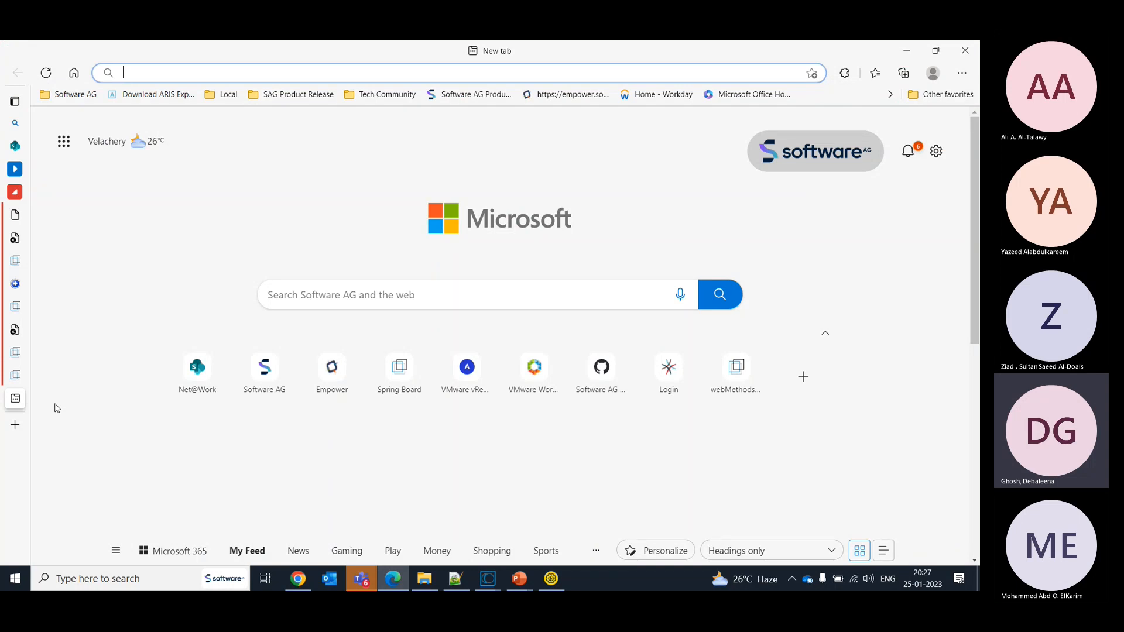
mouse_move(26, 331)
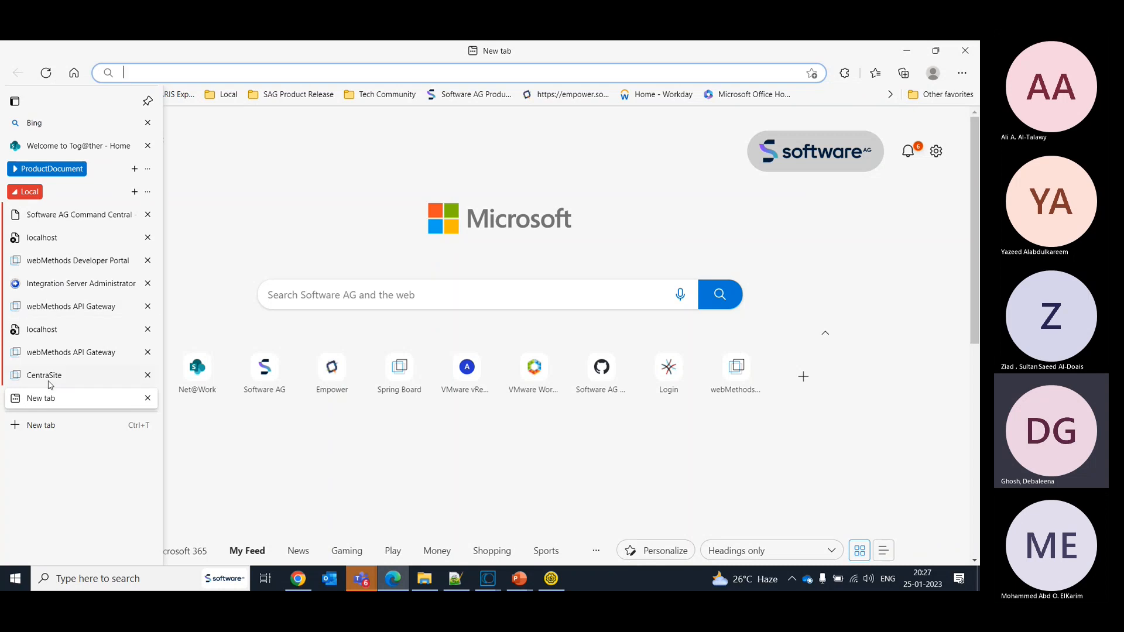
click(49, 358)
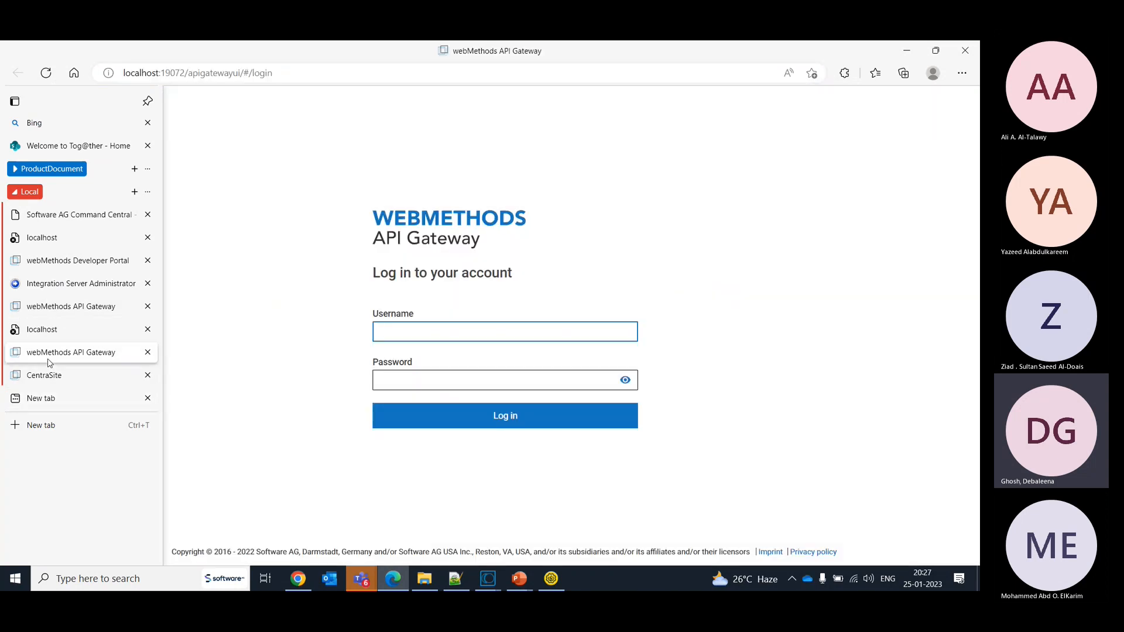
click(53, 306)
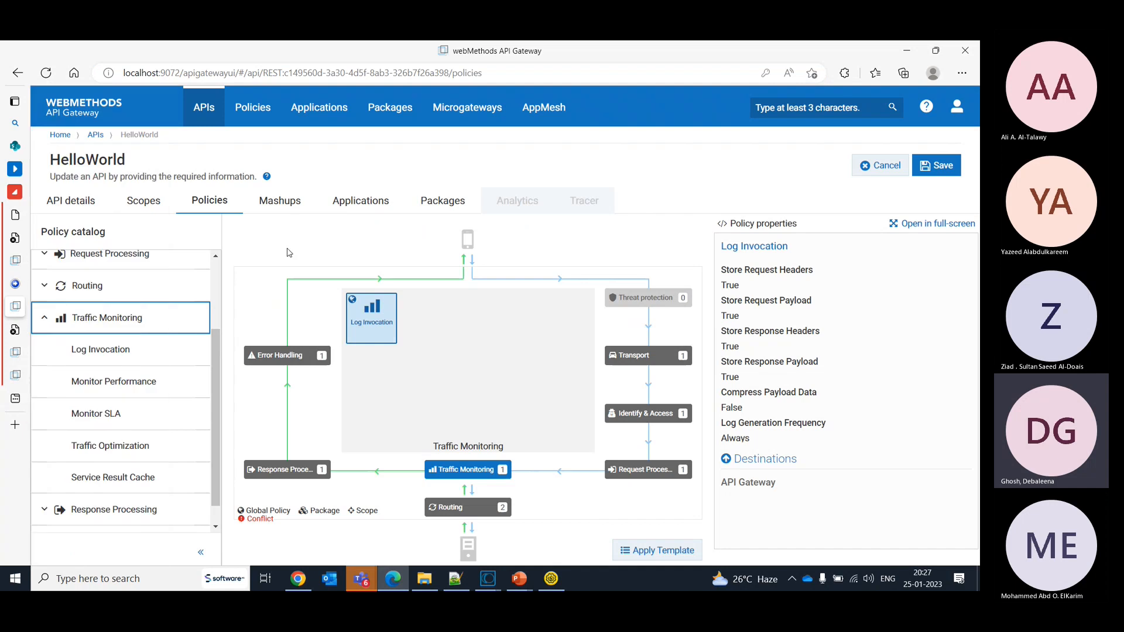
- Open the clustering configuration in the API Gateway general administration settings
click(957, 107)
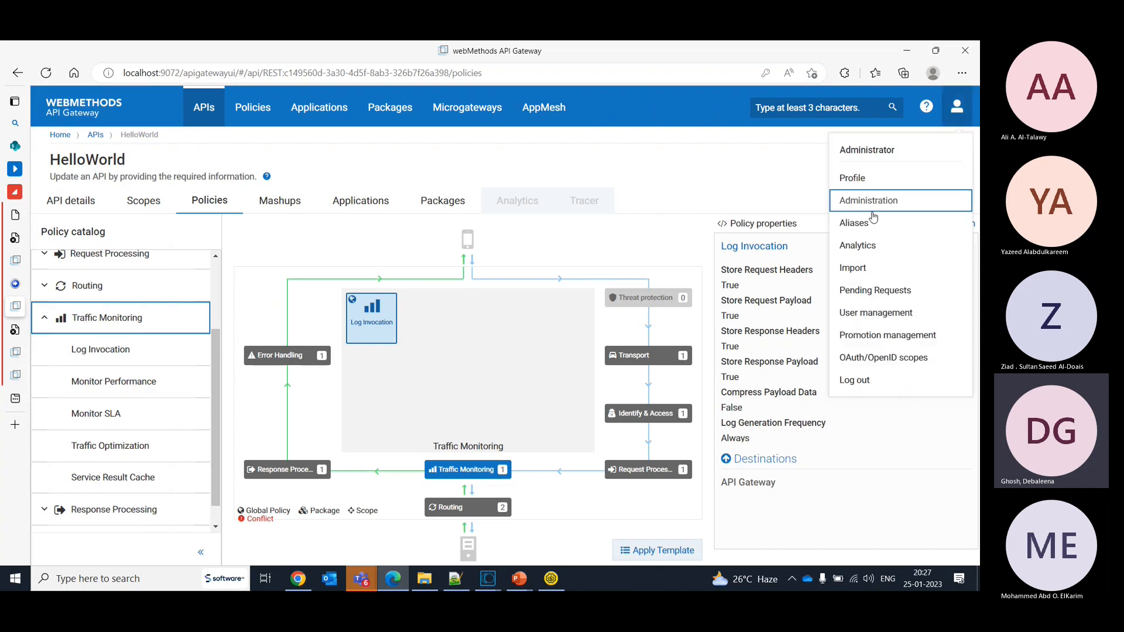
click(862, 202)
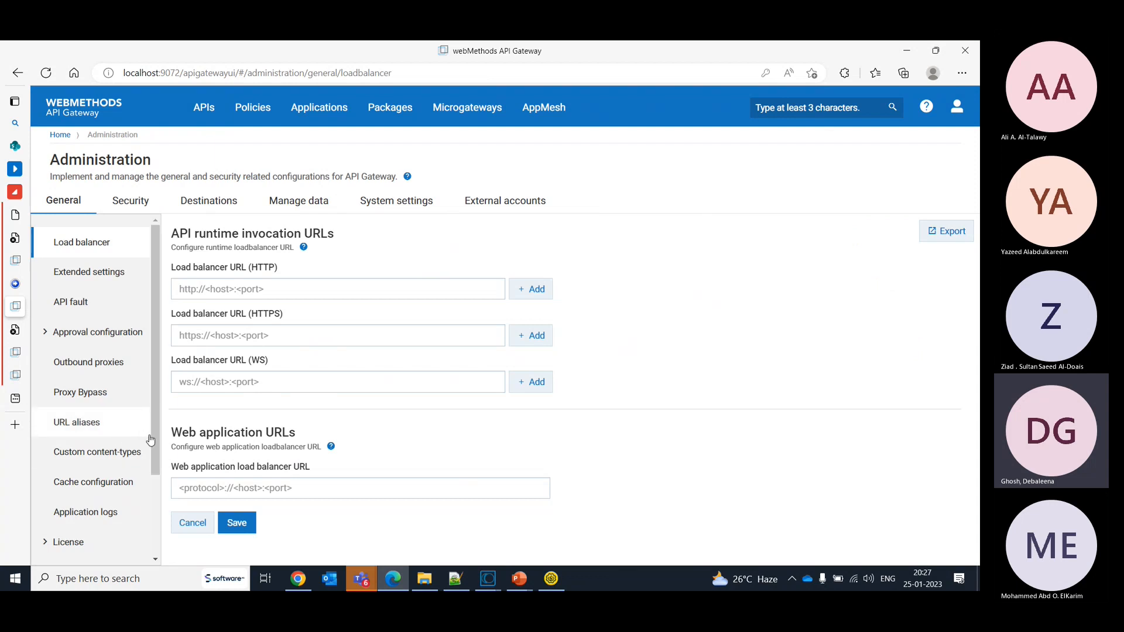
scroll(157, 447, down, 3)
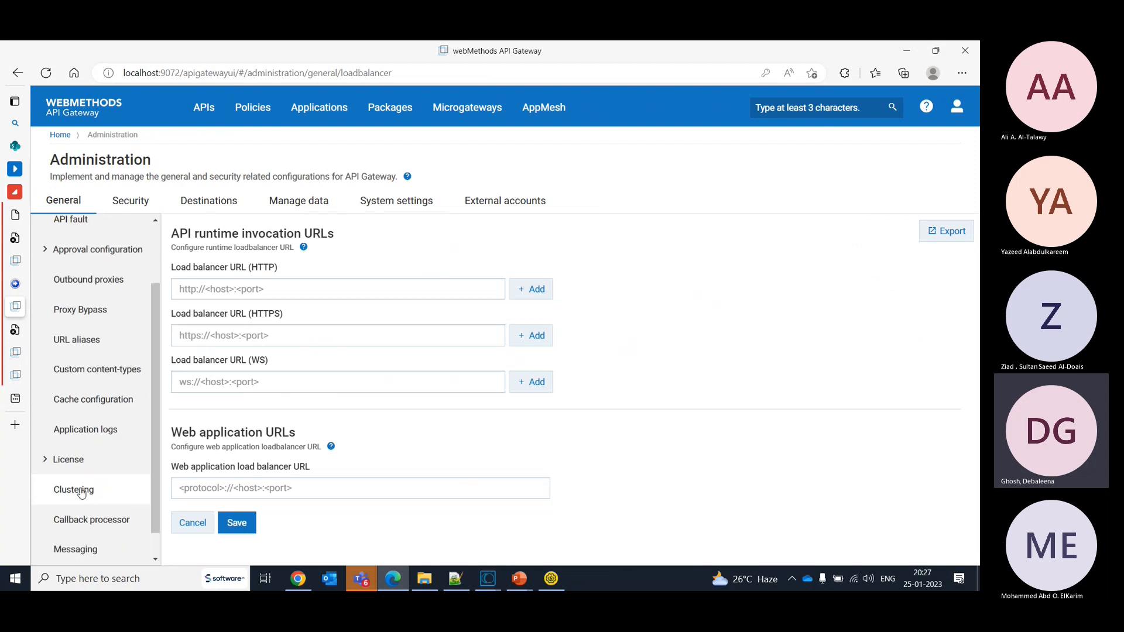
click(82, 492)
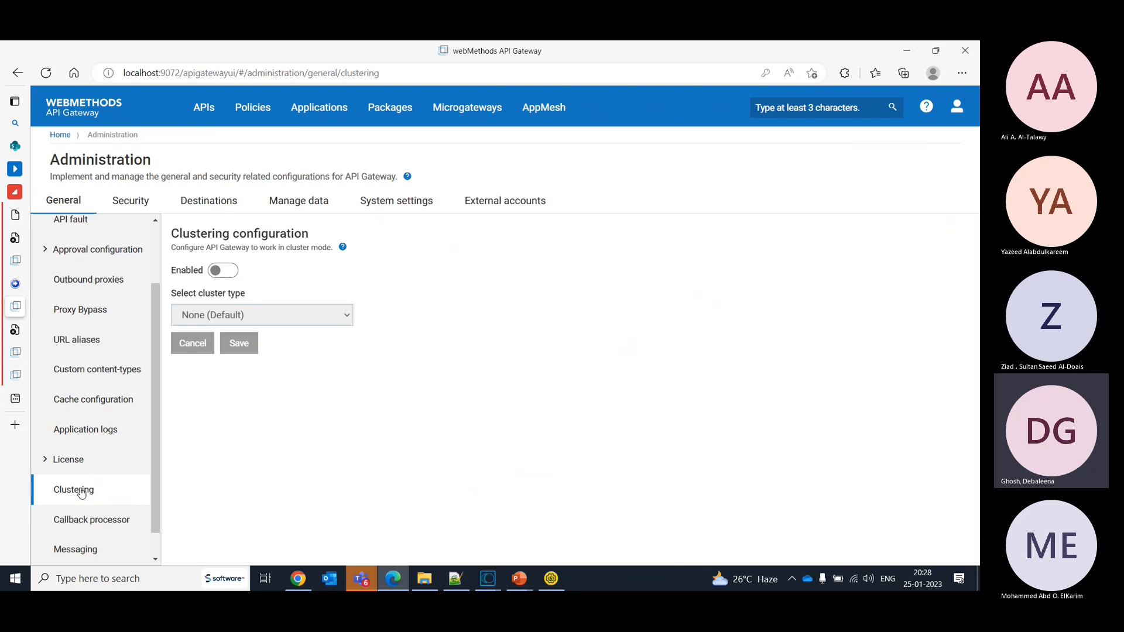
- Examine the cache configuration's options for cache name and percentage of cache in memory
click(107, 393)
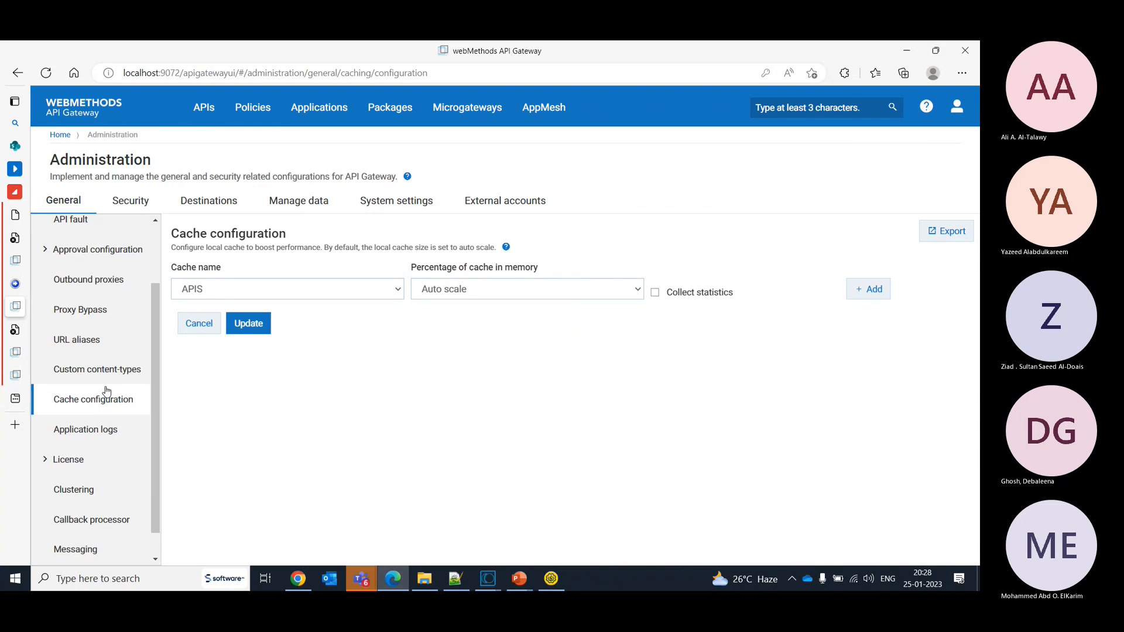
click(448, 291)
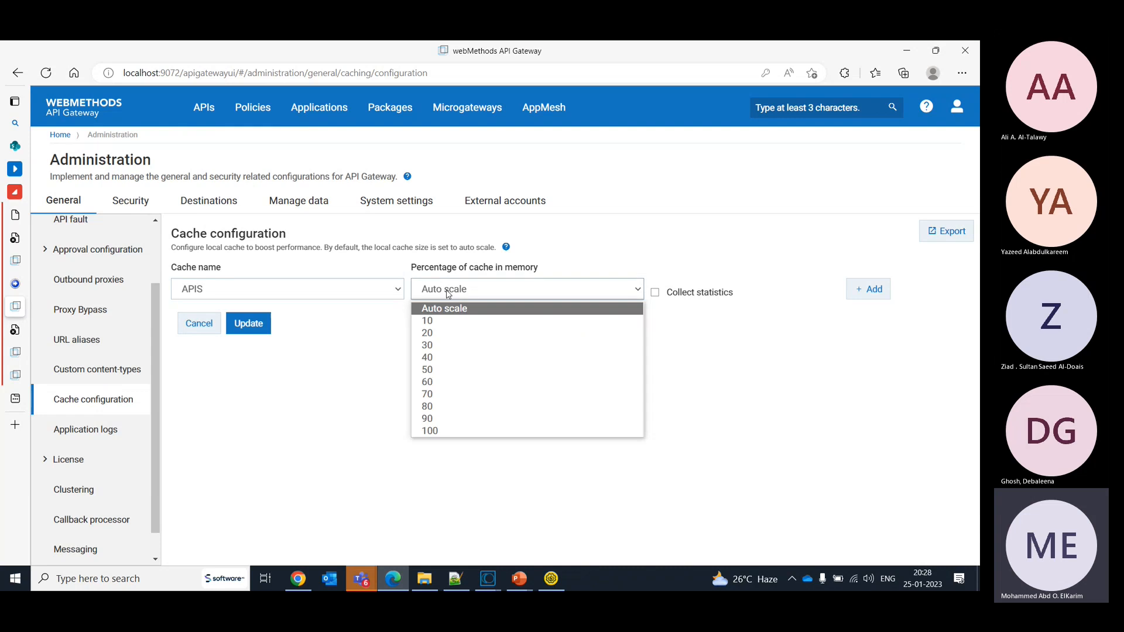
click(387, 286)
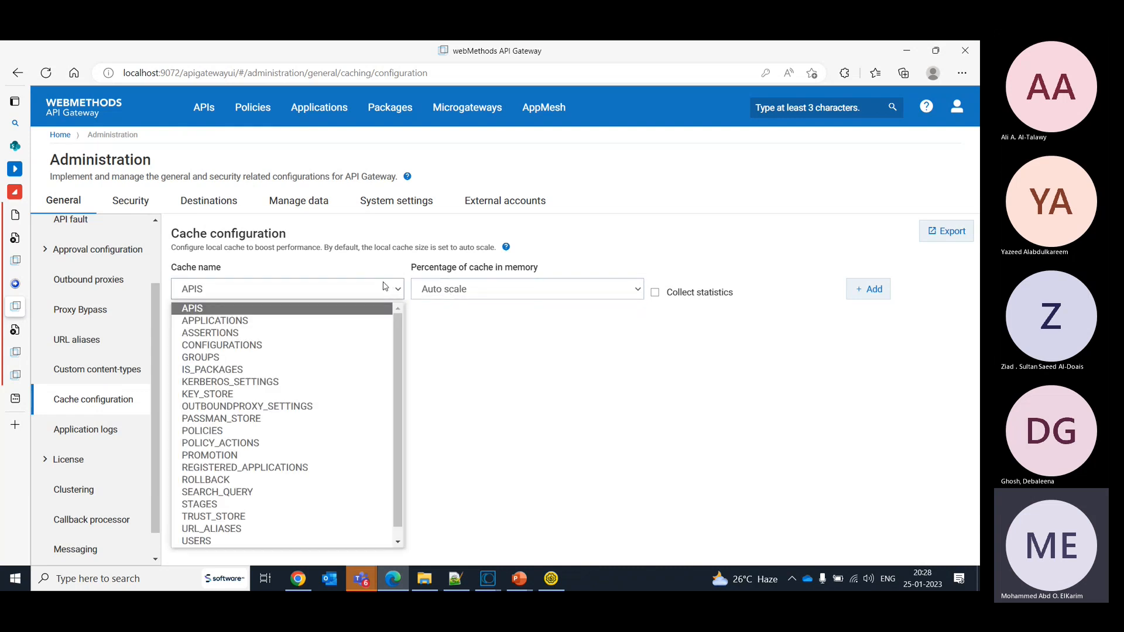
click(103, 496)
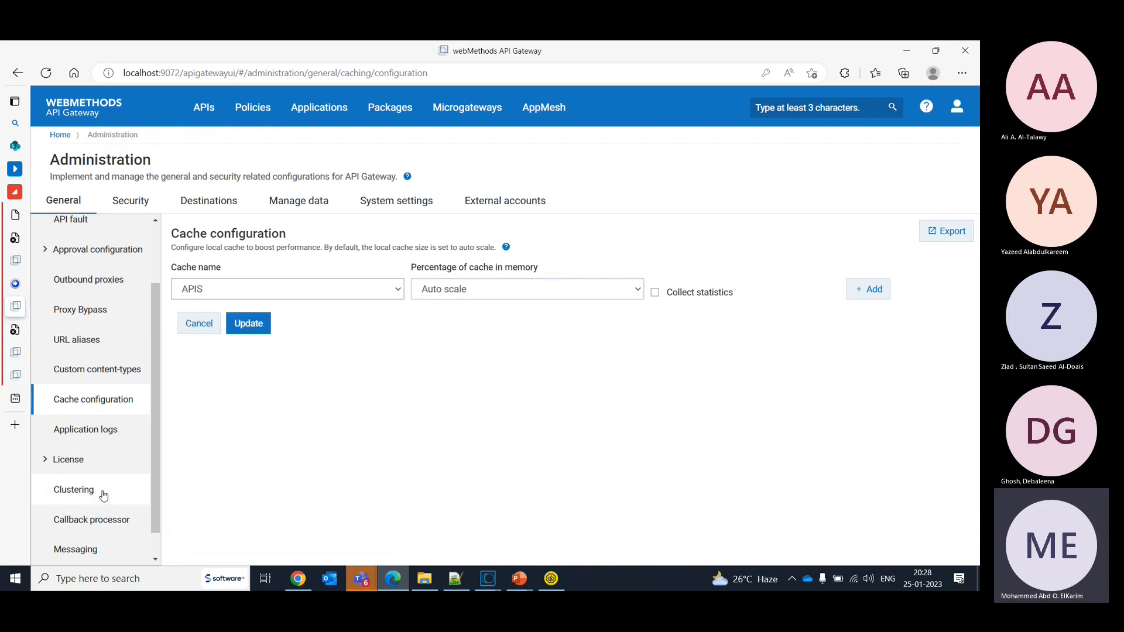
- Enable clustering to review the cluster types and the Terracotta settings, and disable it again without saving
click(103, 496)
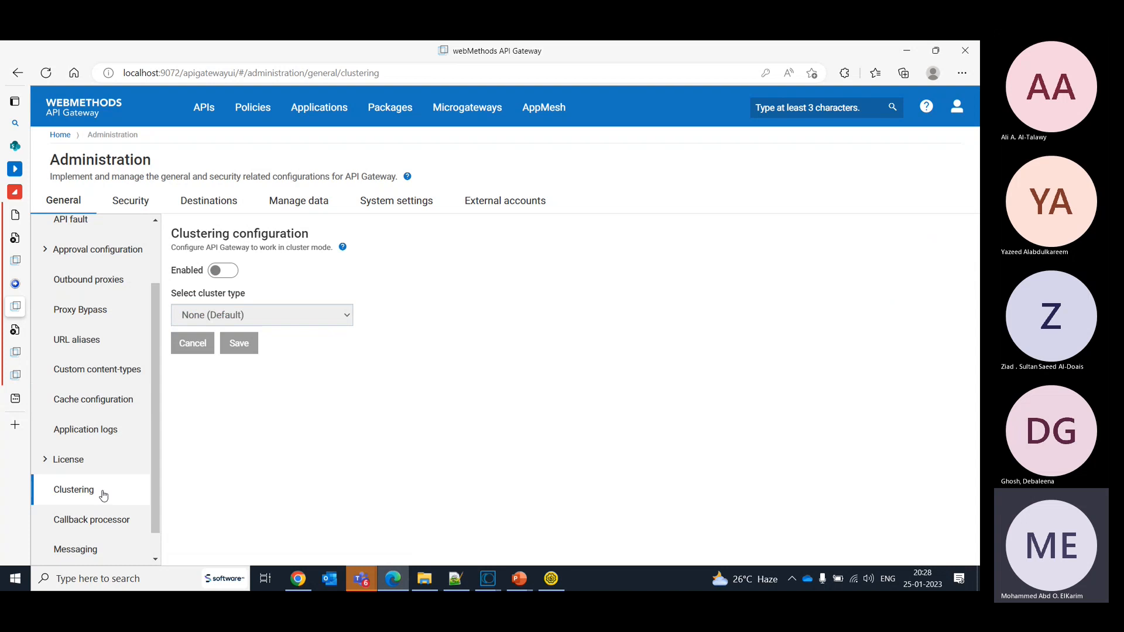
click(236, 279)
click(295, 324)
click(295, 324)
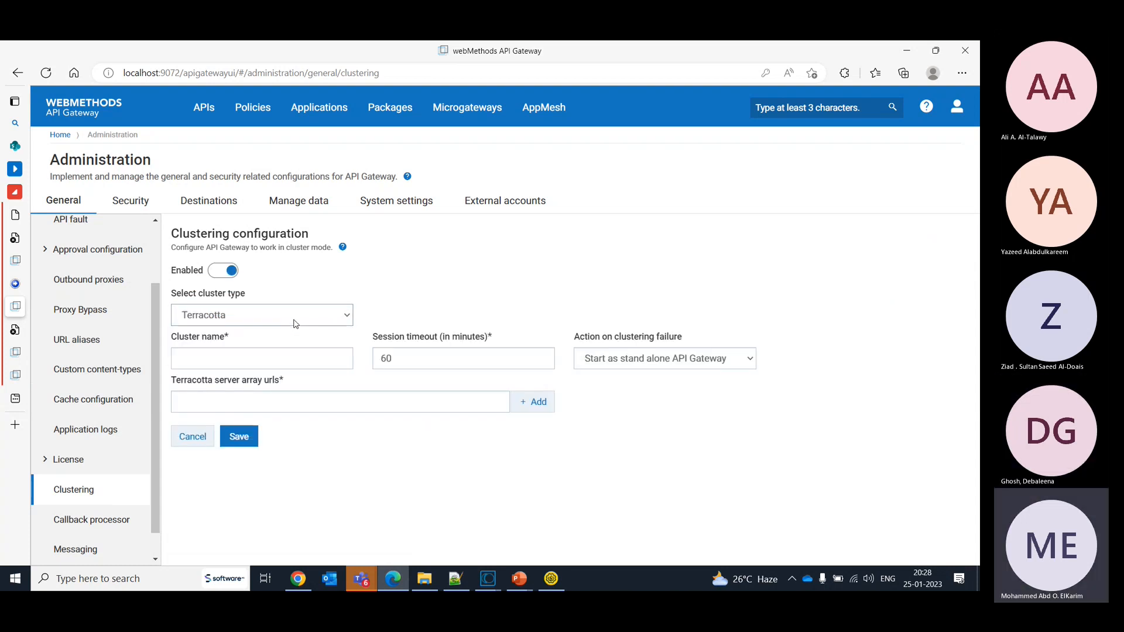
click(296, 324)
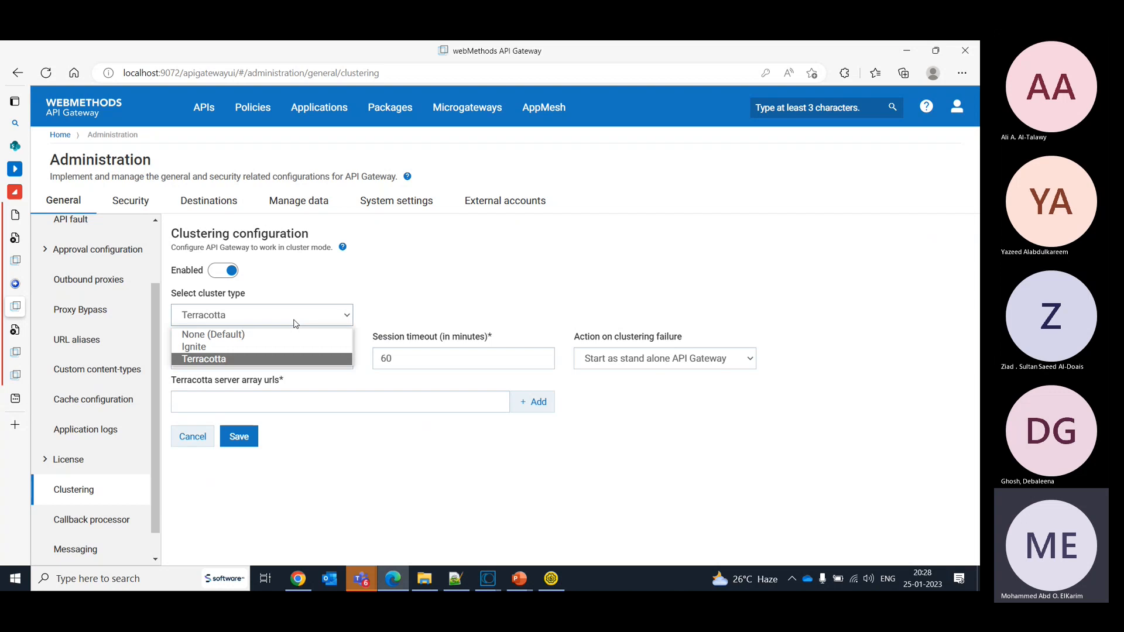
click(295, 324)
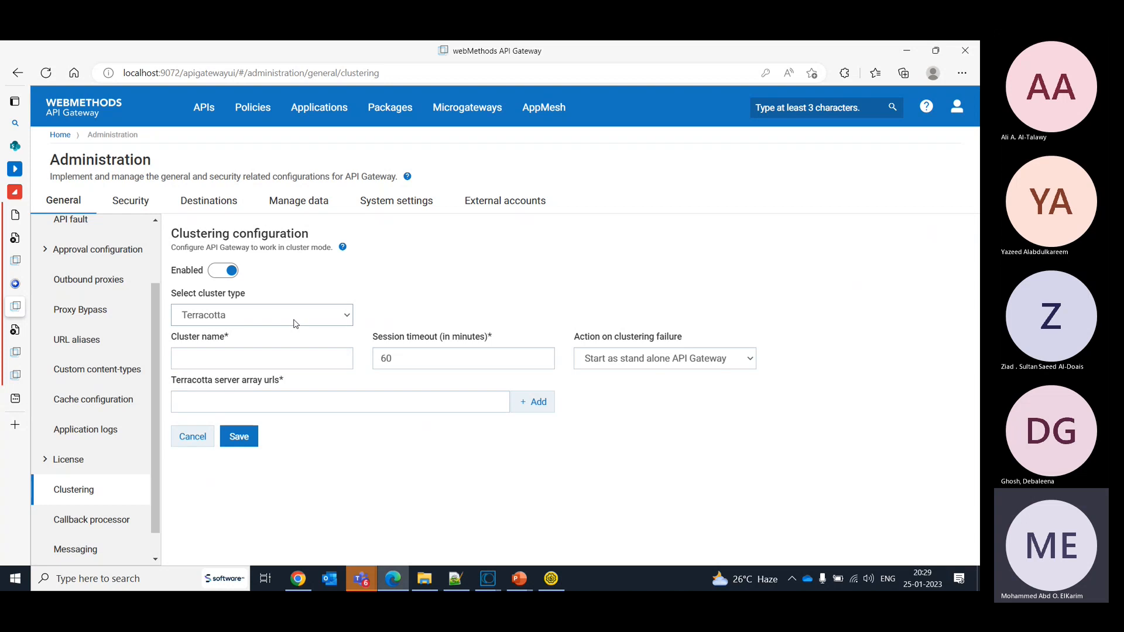
click(214, 275)
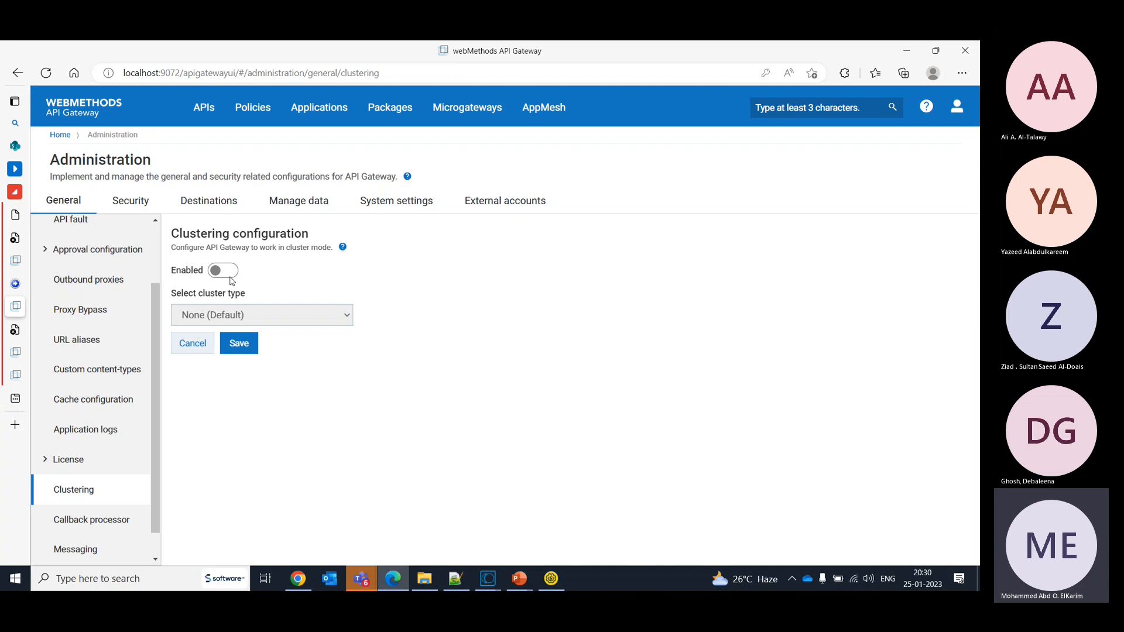
- Open version 1.0 of the HelloWorld REST API and show its Traffic Monitoring policies
click(384, 578)
click(385, 578)
click(209, 111)
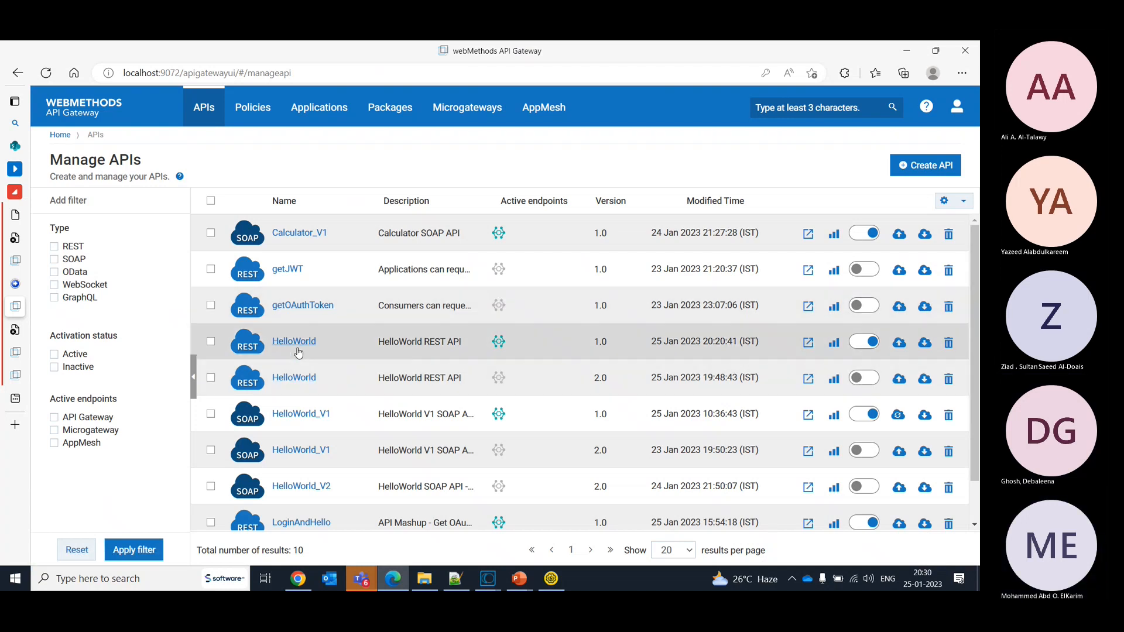
click(298, 348)
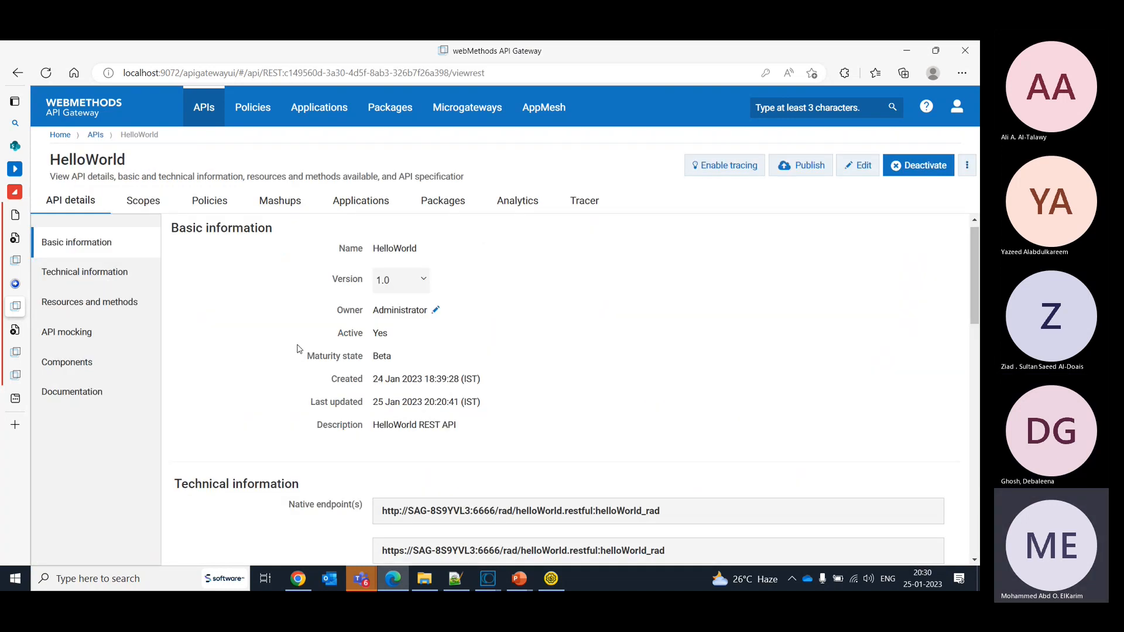
click(222, 208)
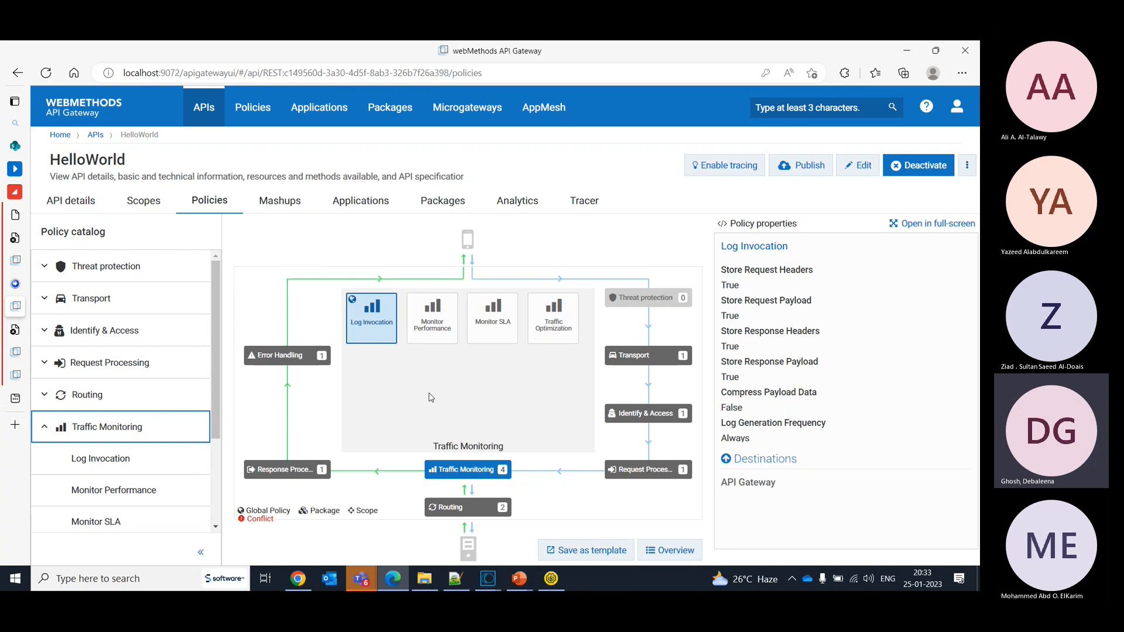
- Sign in to the webMethods Developer Portal as Administrator with the account password and open the API gallery
click(24, 259)
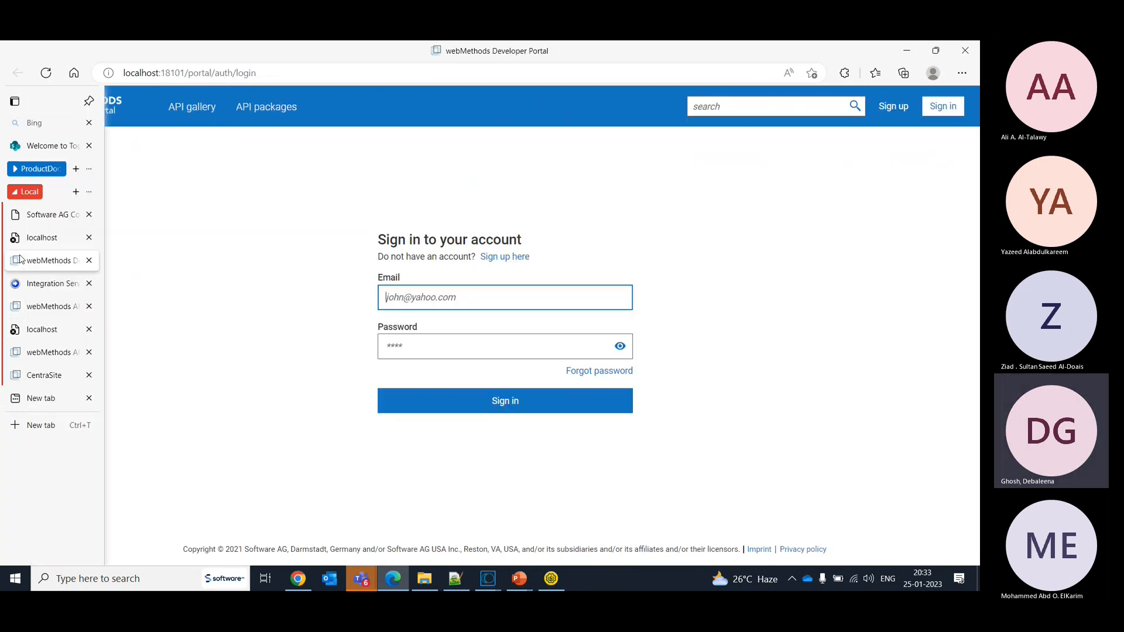
click(449, 298)
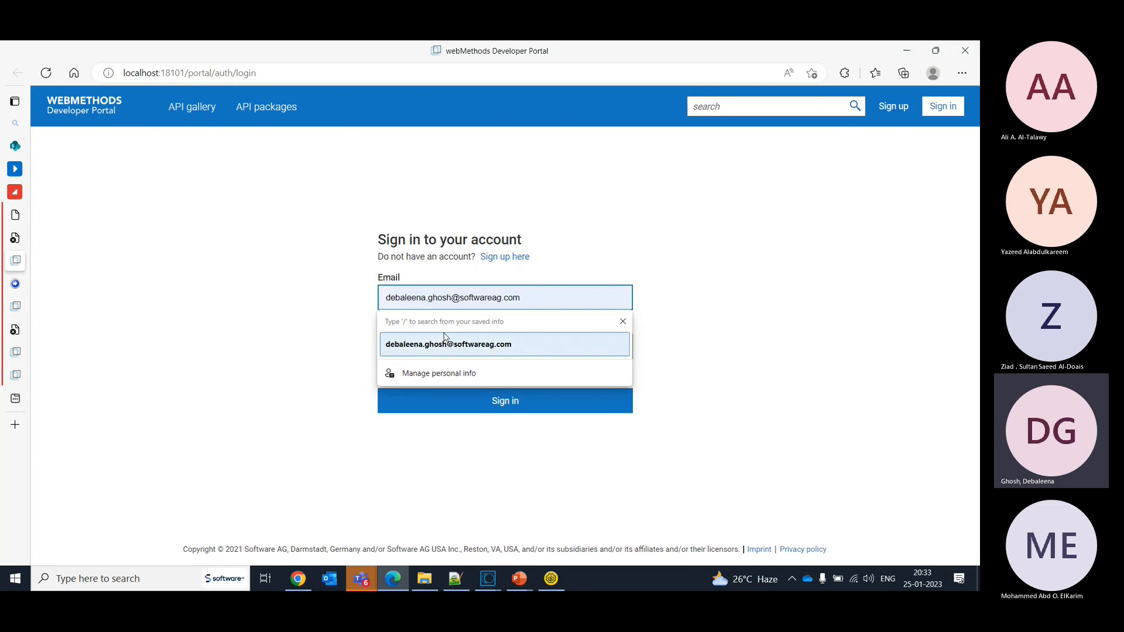
text(Adm)
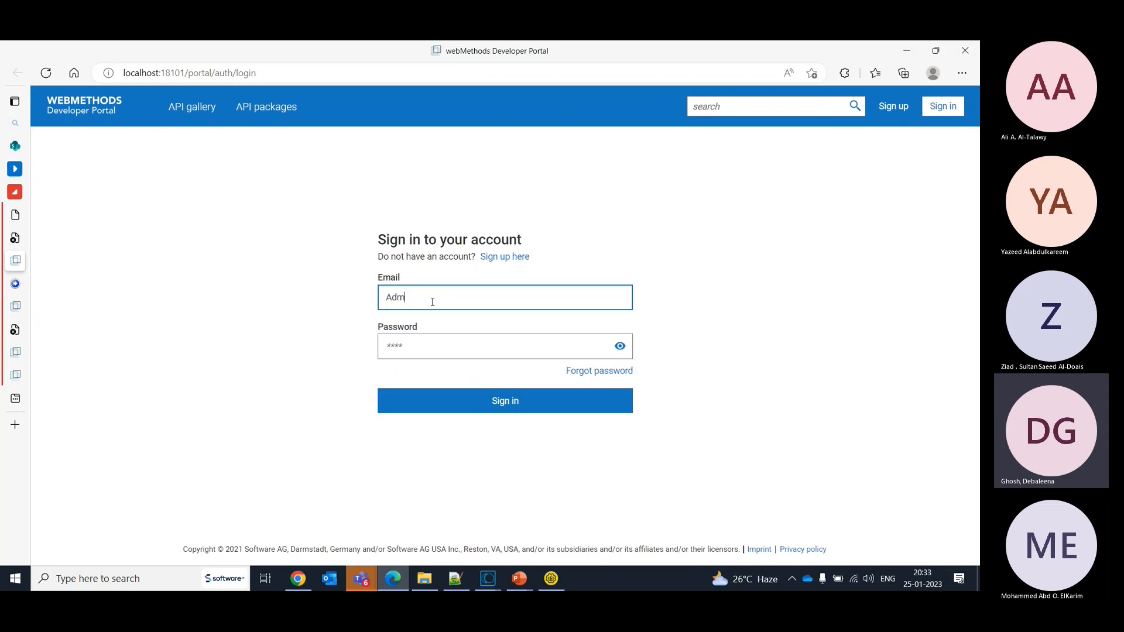
text(inistraor)
key(Tab)
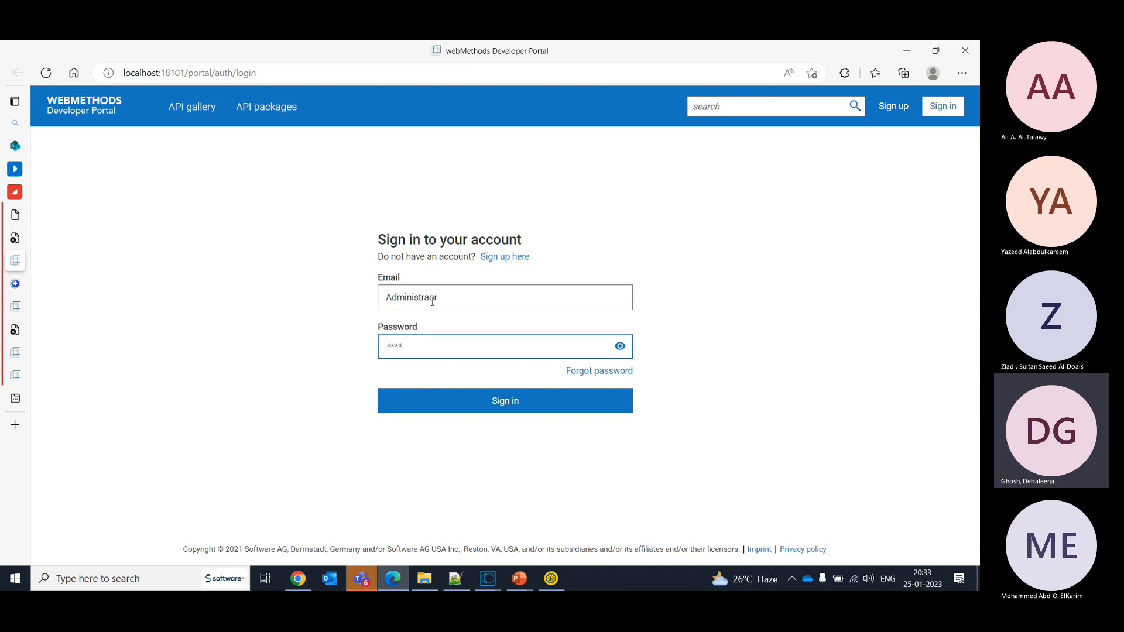
text(manage)
key(Return)
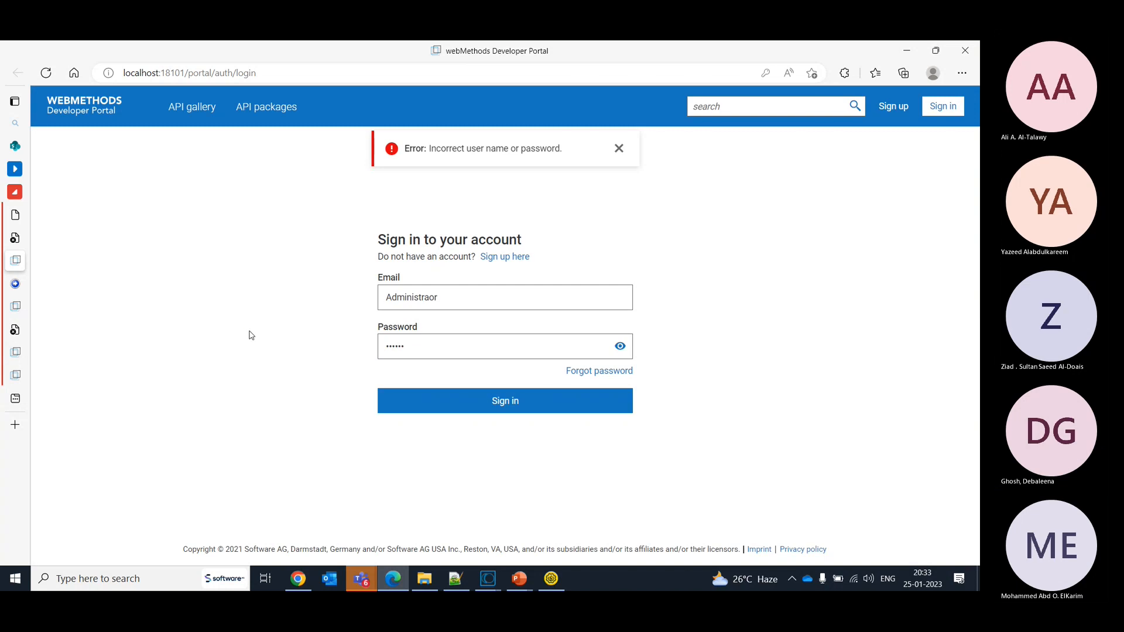
click(457, 339)
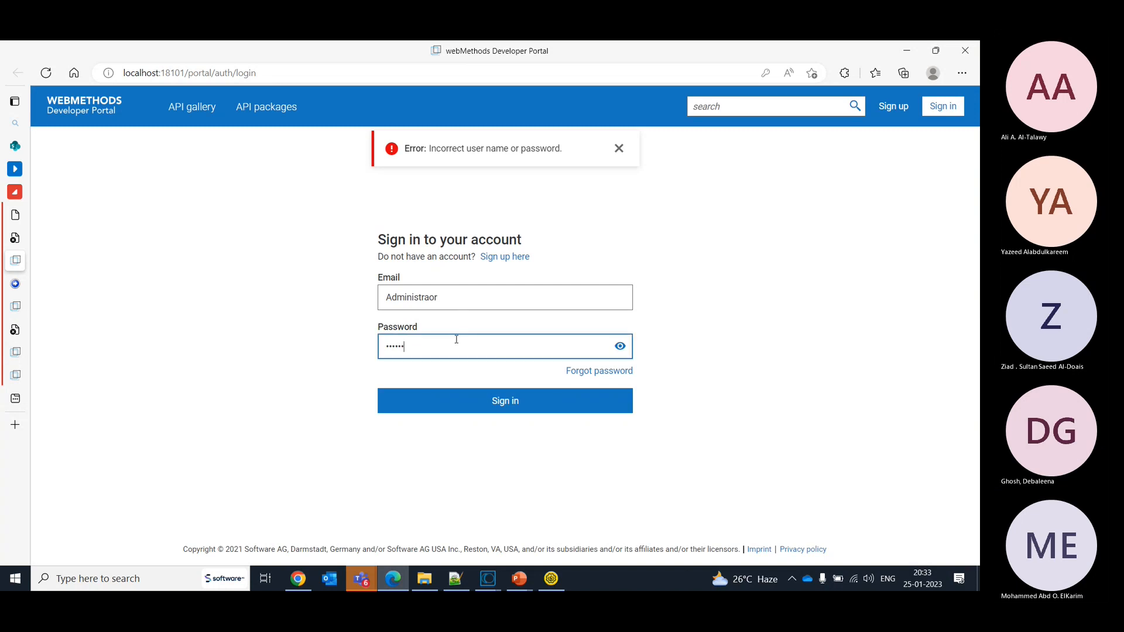
click(430, 298)
text(t)
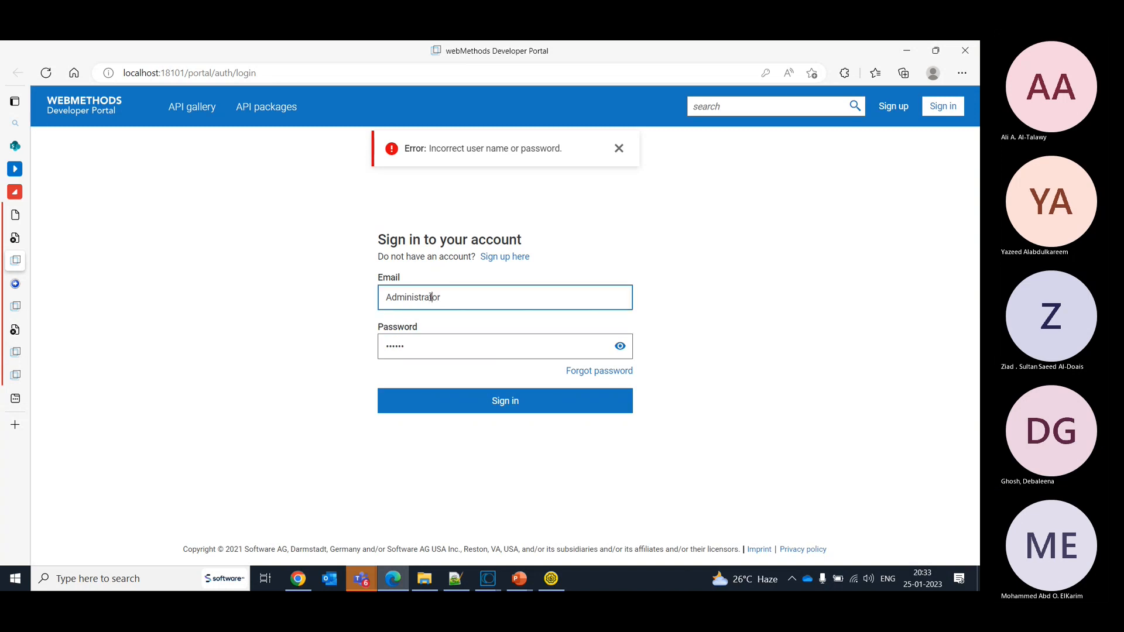
click(485, 402)
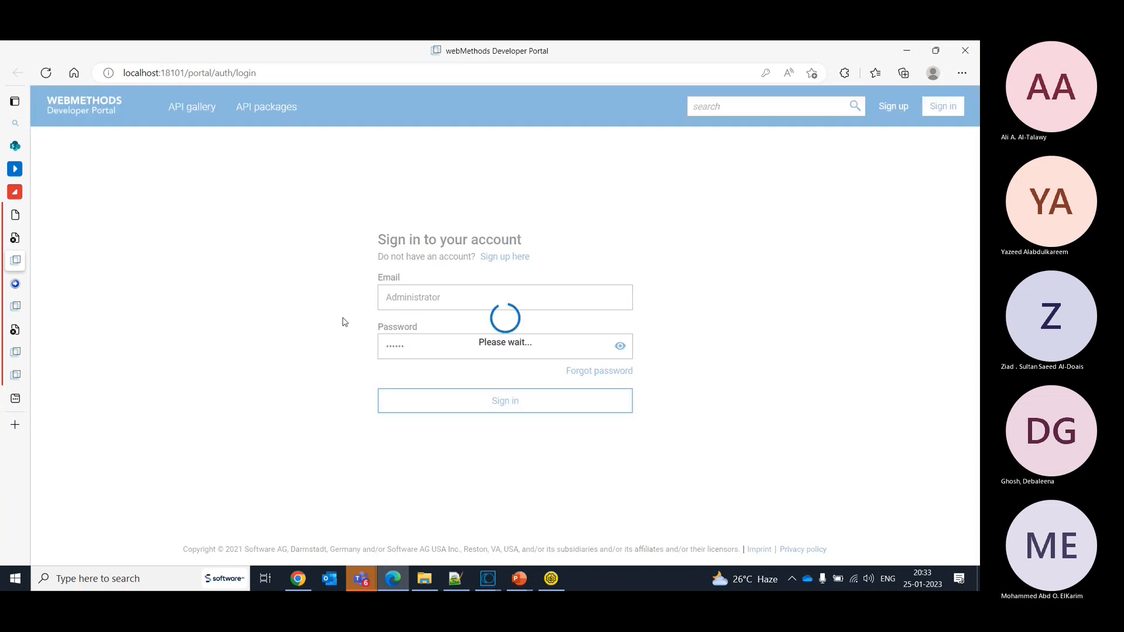
click(178, 110)
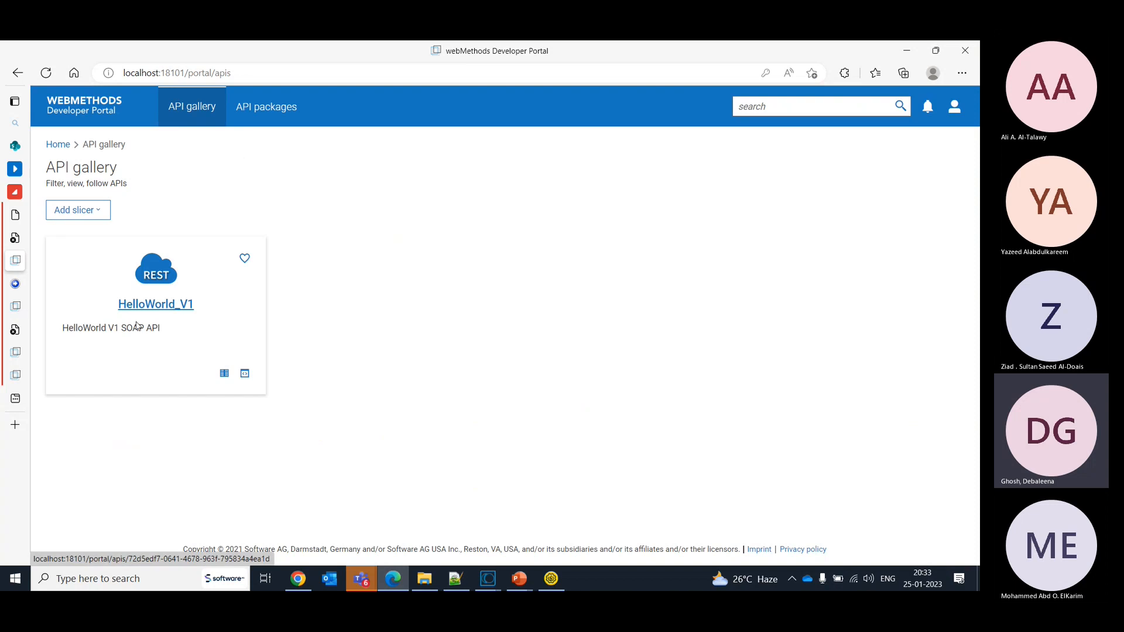
- Return to API Gateway and publish the HelloWorld API to API Portal with its HTTPS endpoint on port 7743
mouse_move(14, 288)
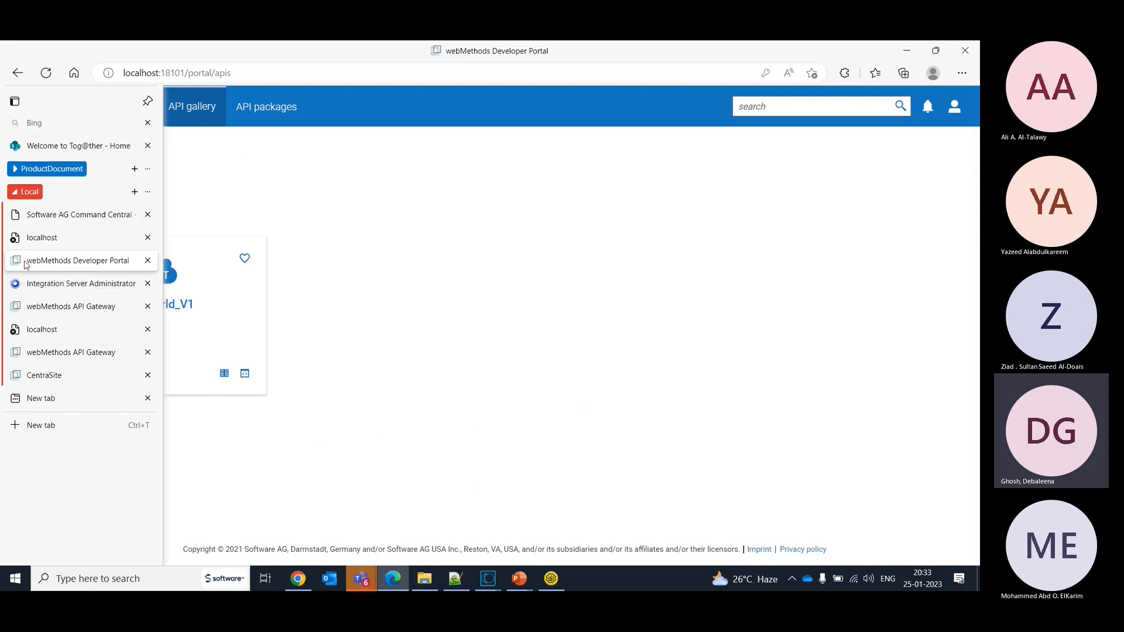
click(32, 308)
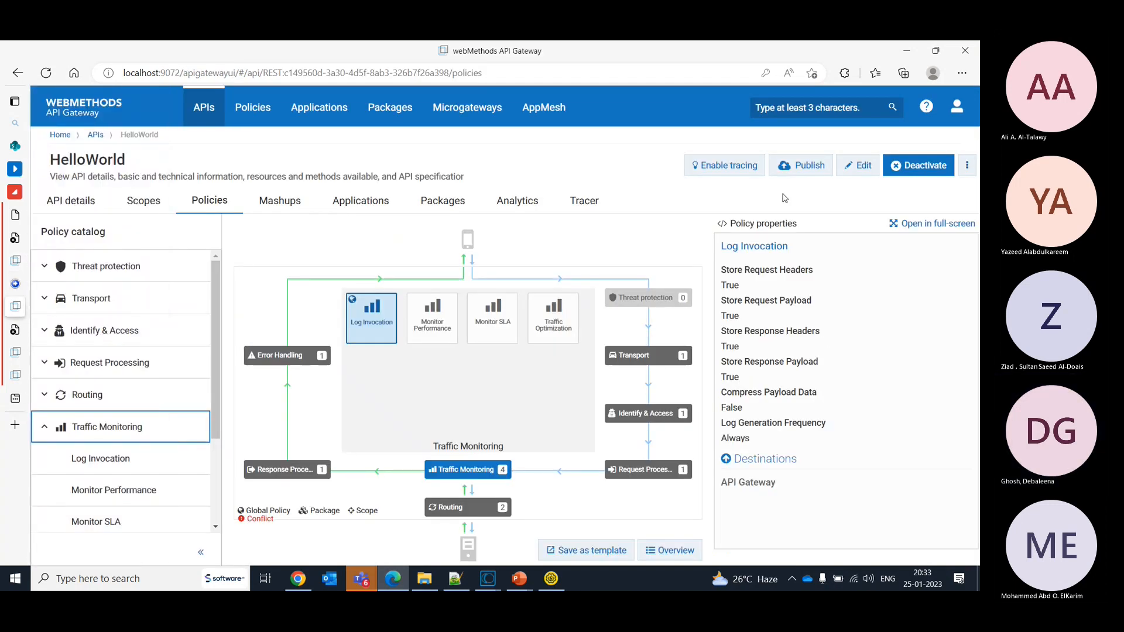
click(797, 168)
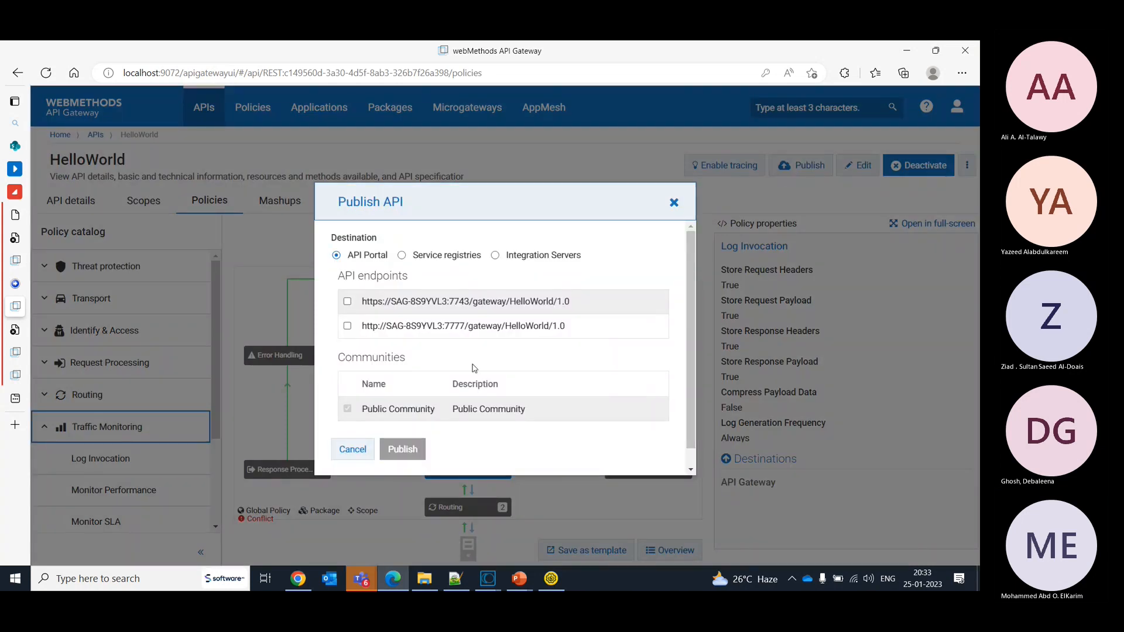
click(348, 302)
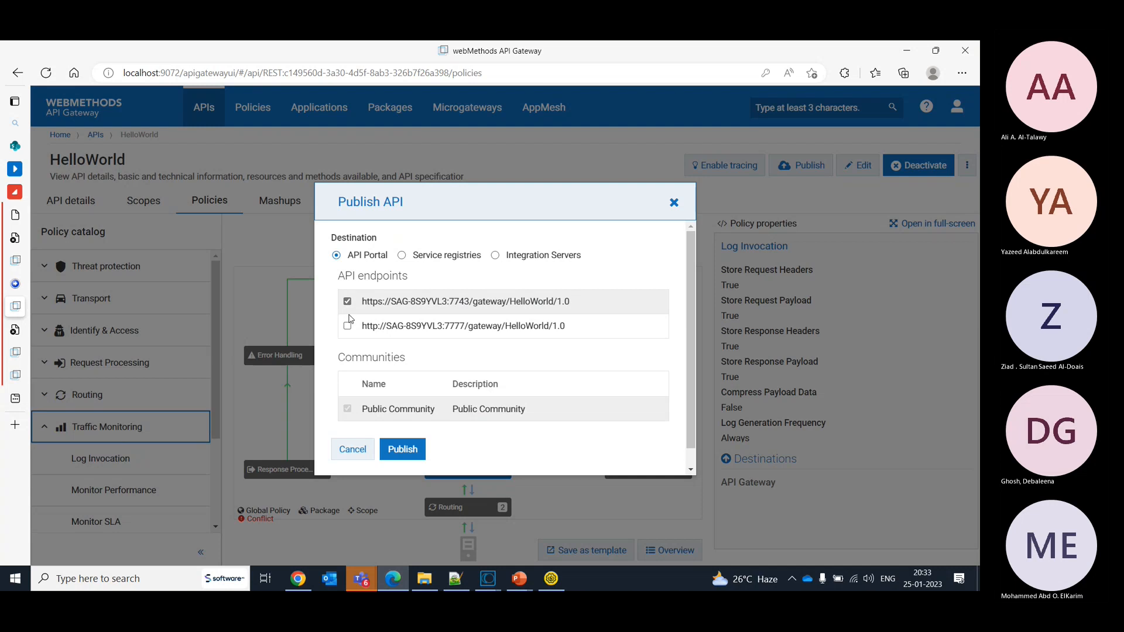
click(399, 457)
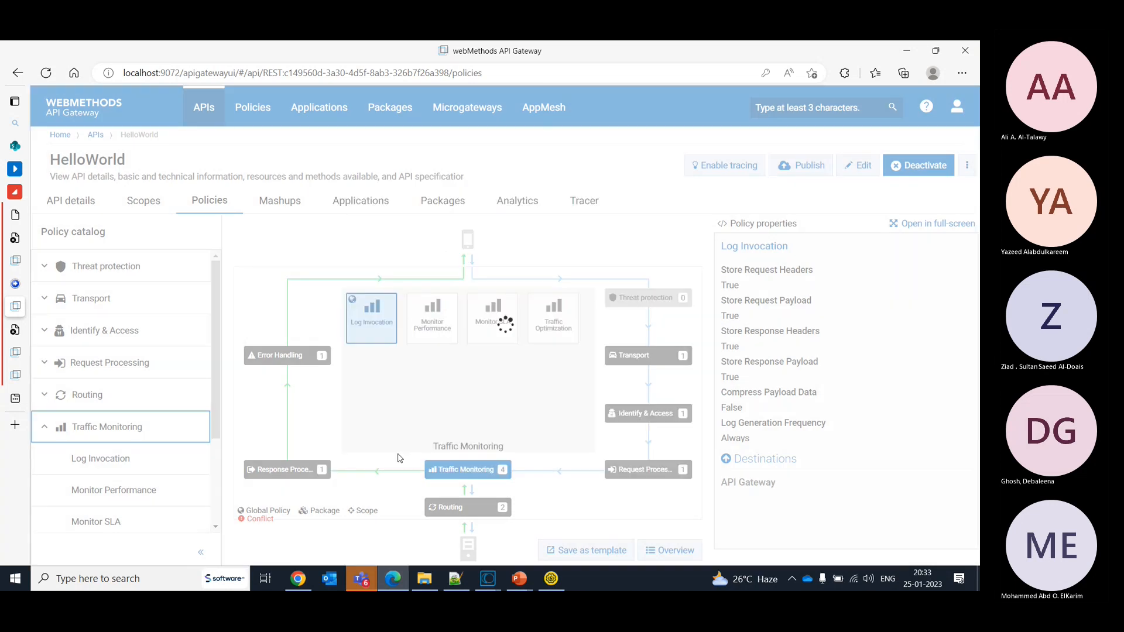
- Switch to the Developer Portal, reload the API gallery by way of the home page, and open the HelloWorld REST API
key(alt+Tab)
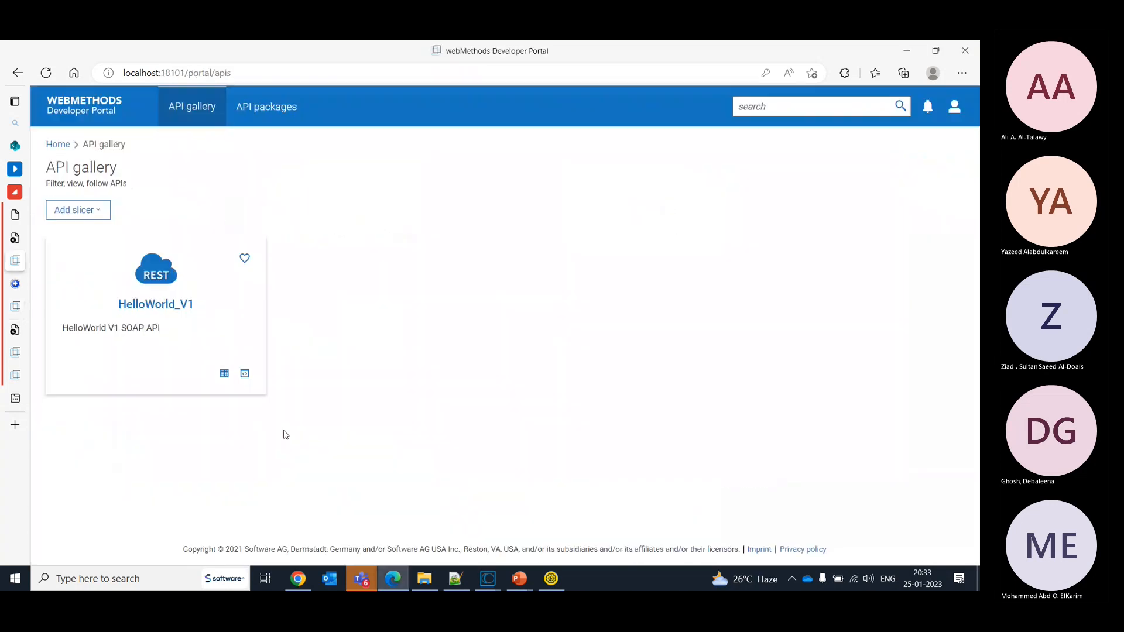
click(58, 144)
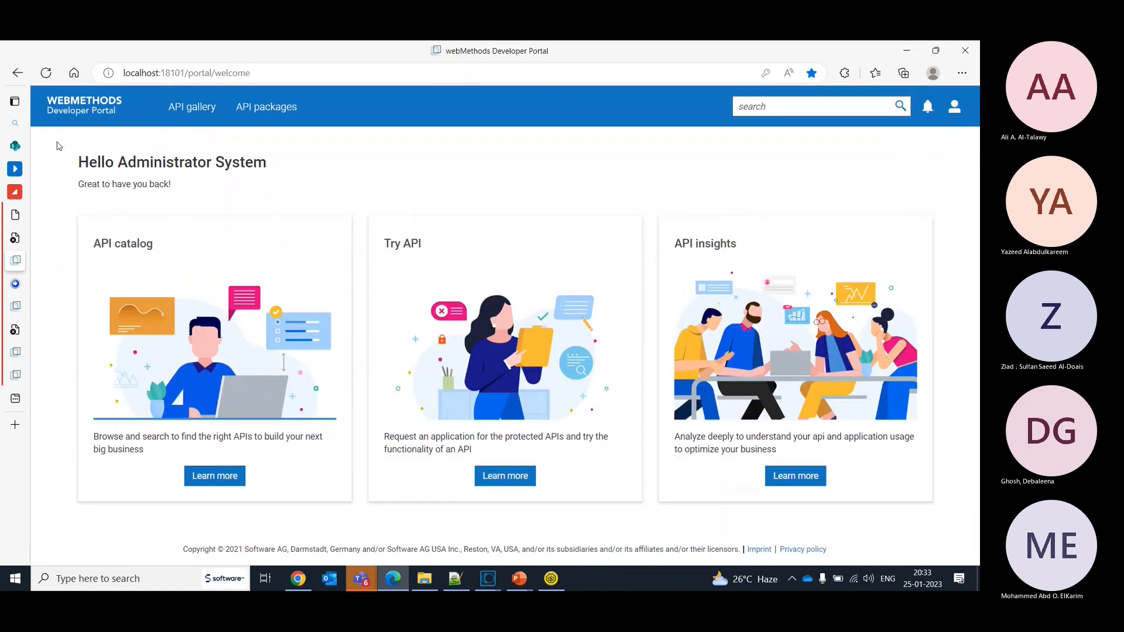
click(190, 109)
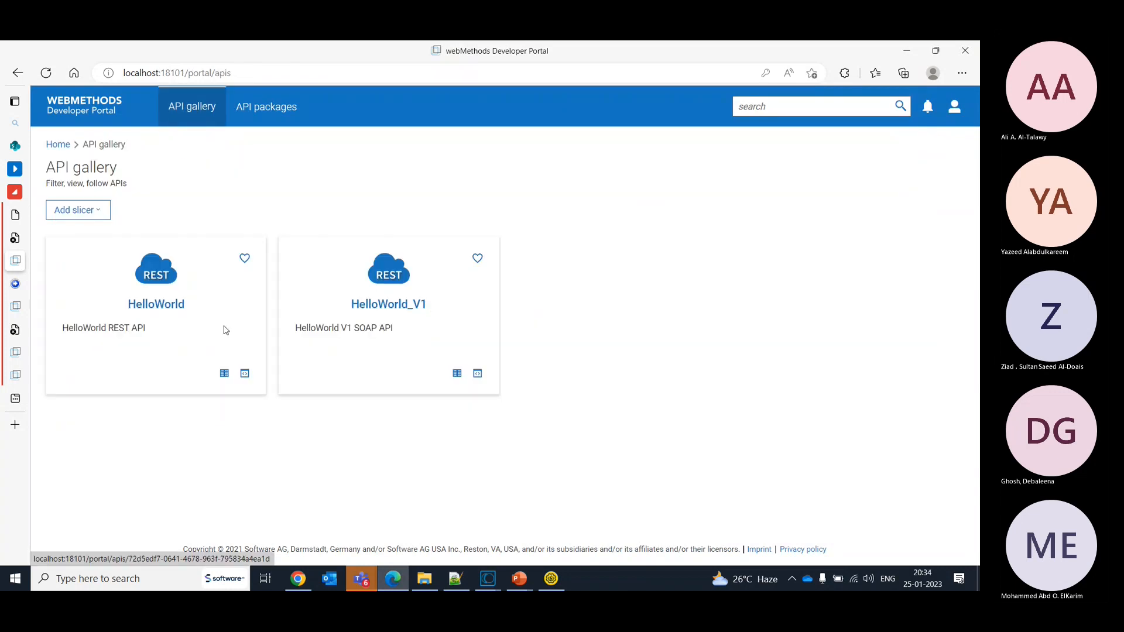
click(180, 314)
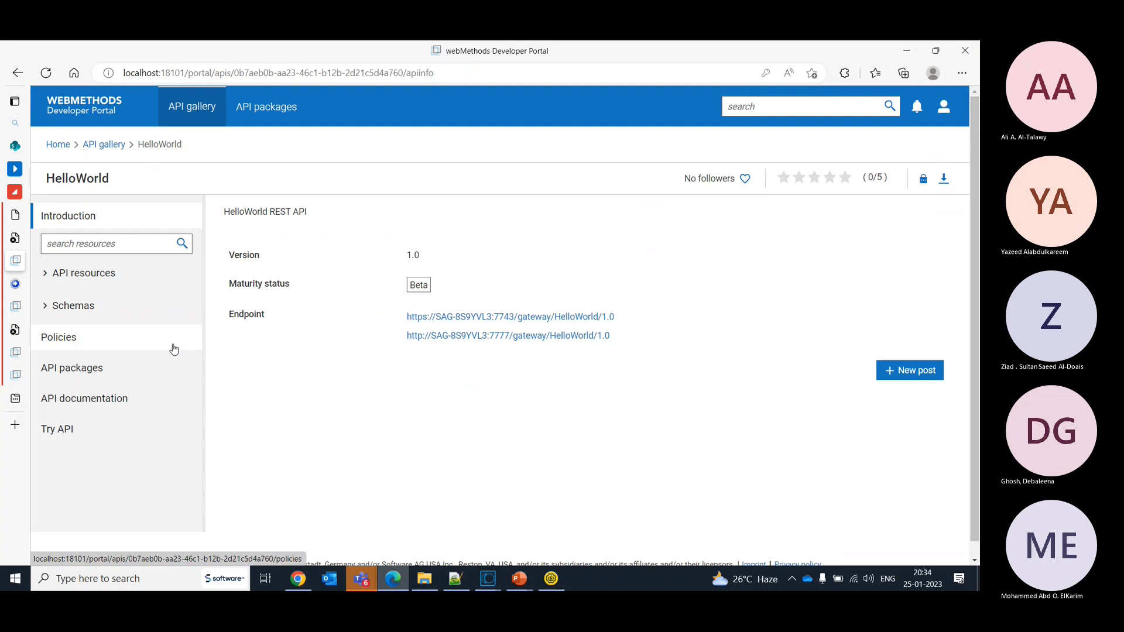
- Show the HelloWorld API's policies in the portal and review the traffic optimization and identify and authorize sections
click(117, 340)
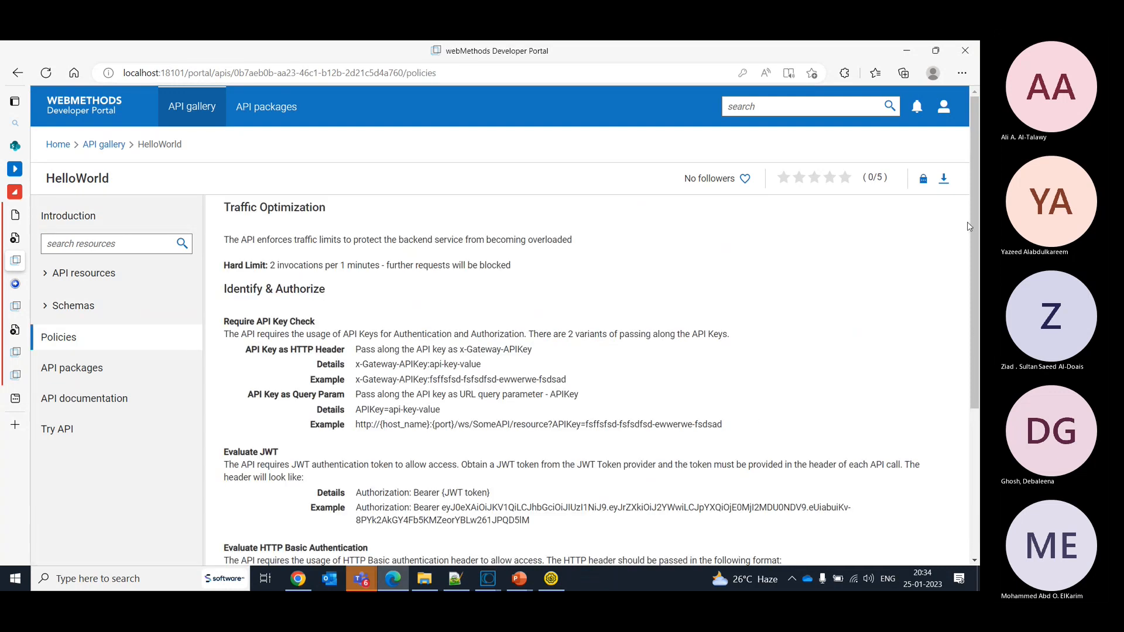
drag(976, 224, 971, 257)
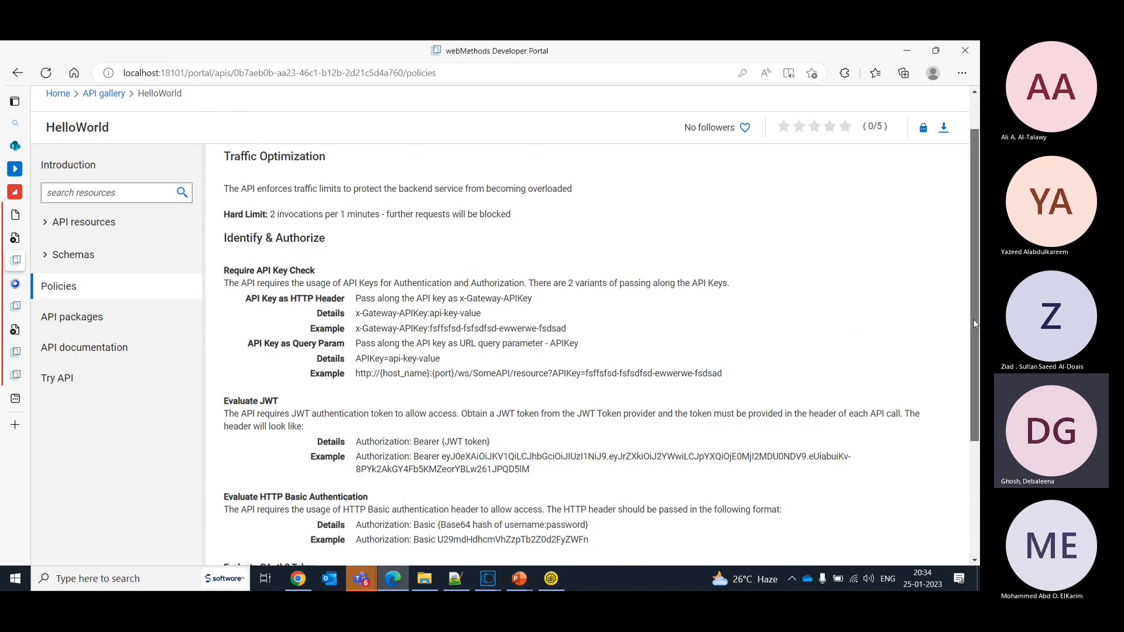
mouse_move(974, 325)
mouse_down()
mouse_move(975, 441)
mouse_move(968, 345)
mouse_up()
scroll(968, 345, up, 2)
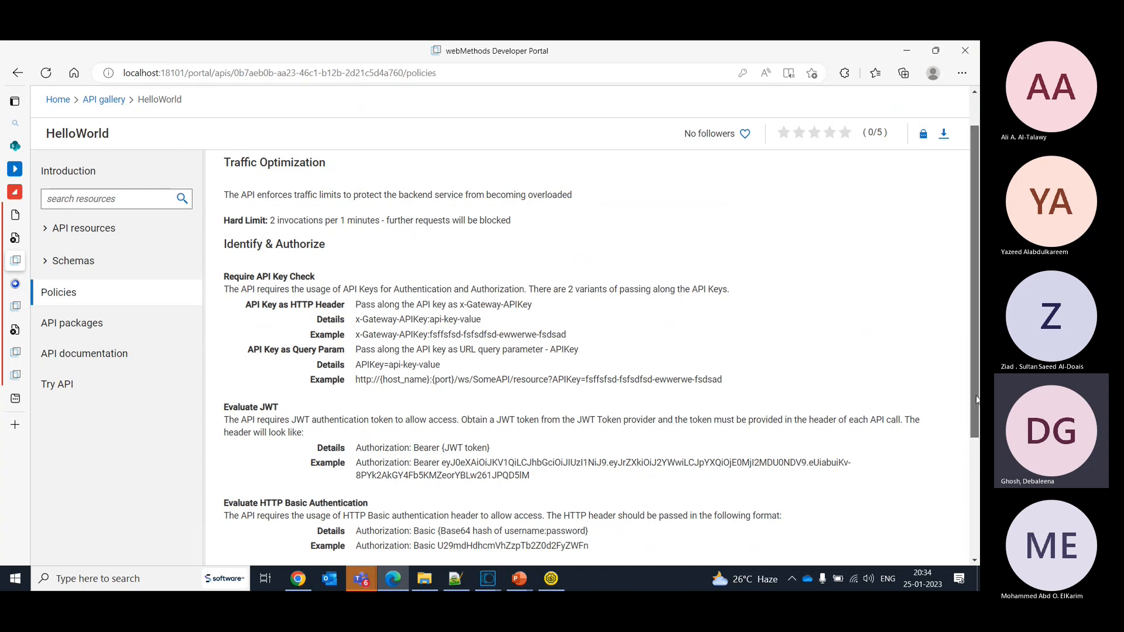
mouse_move(975, 401)
mouse_down()
mouse_move(973, 371)
mouse_move(976, 548)
mouse_move(975, 401)
mouse_up()
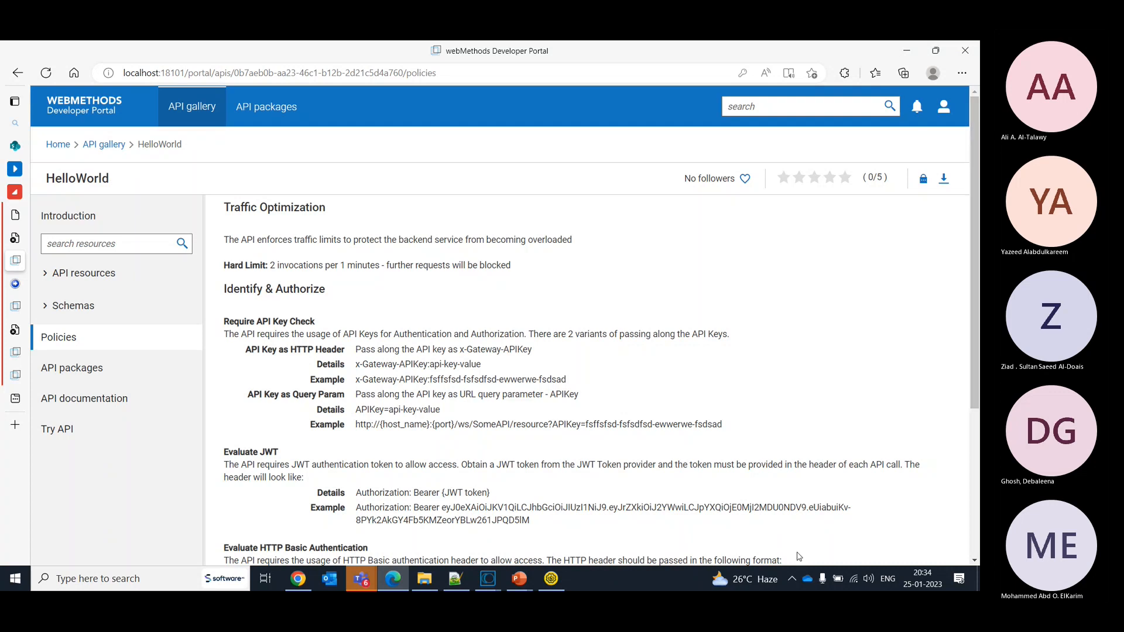
key(super+Tab)
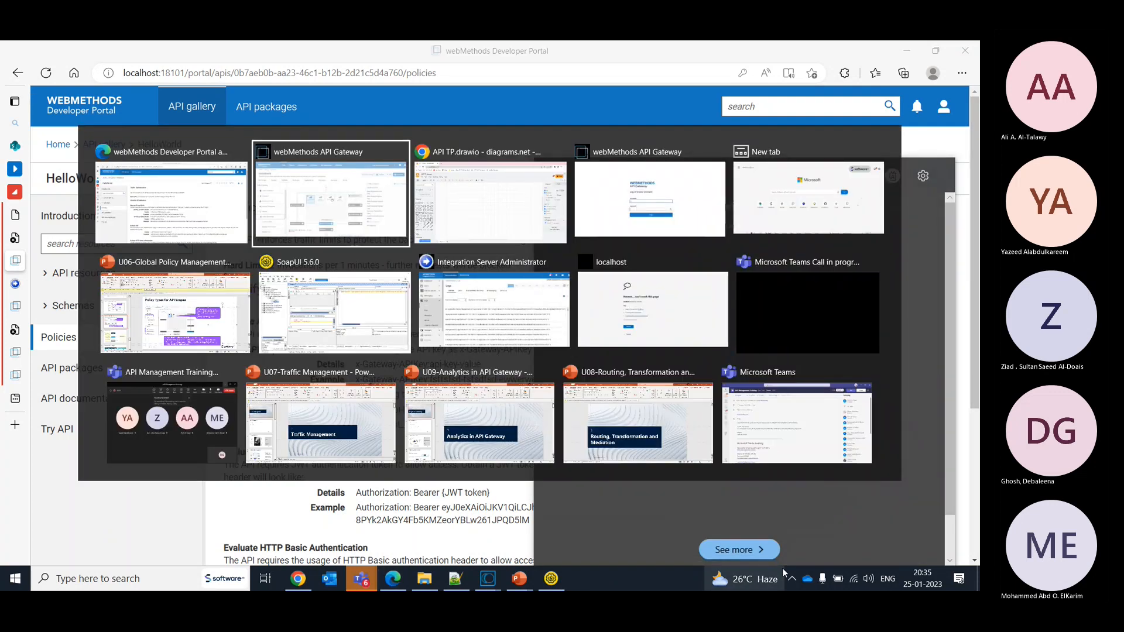
mouse_move(784, 572)
key(alt+Tab)
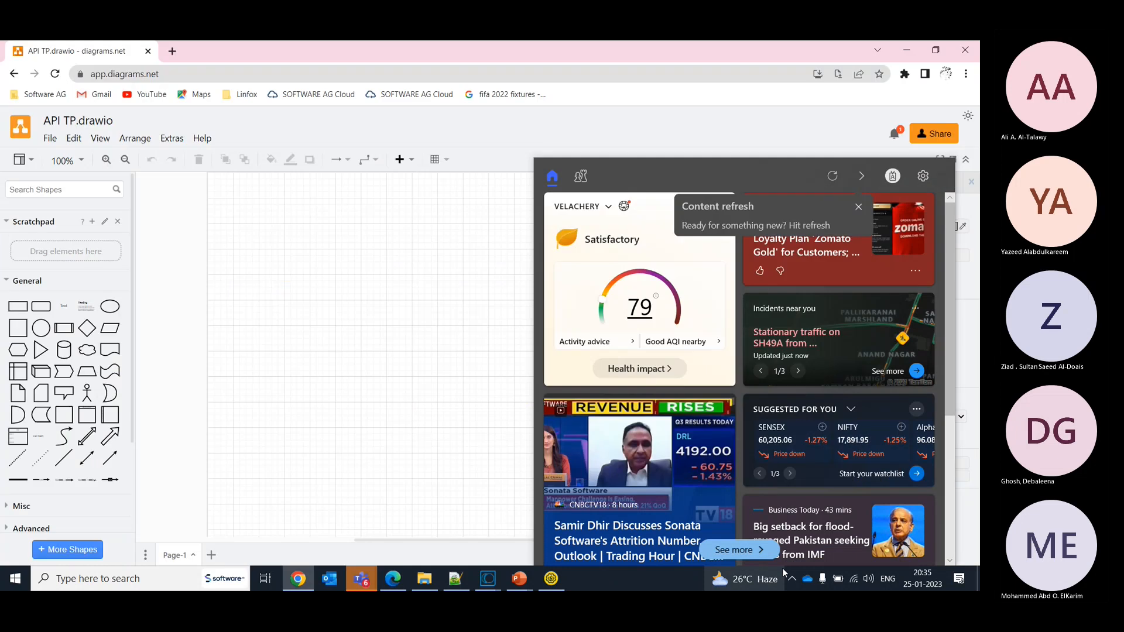
click(515, 336)
double_click(515, 335)
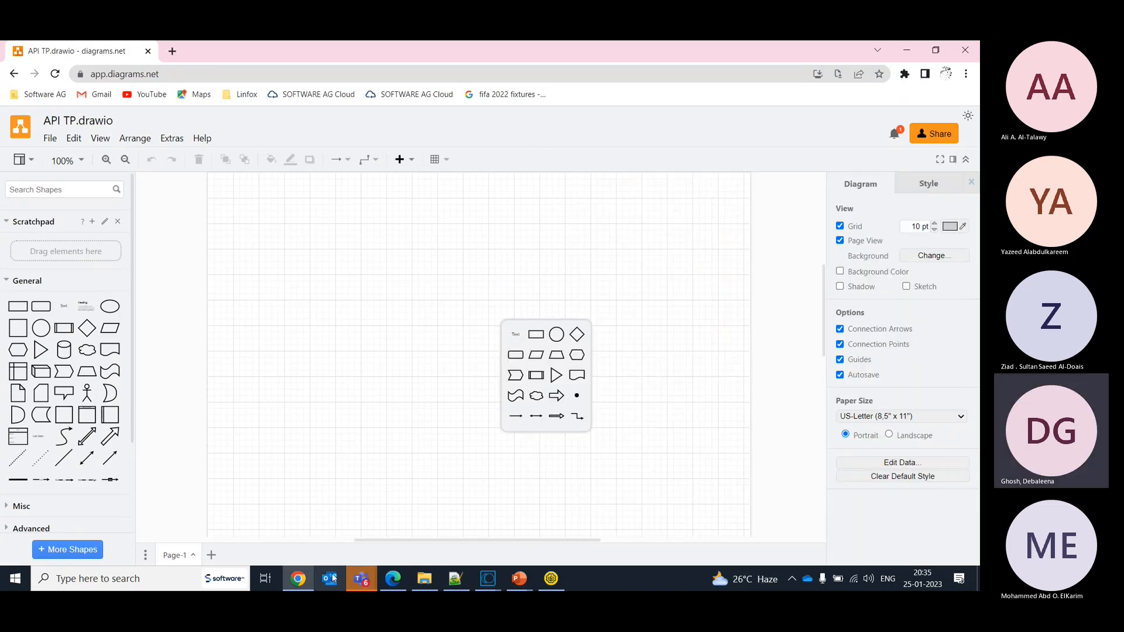
click(388, 585)
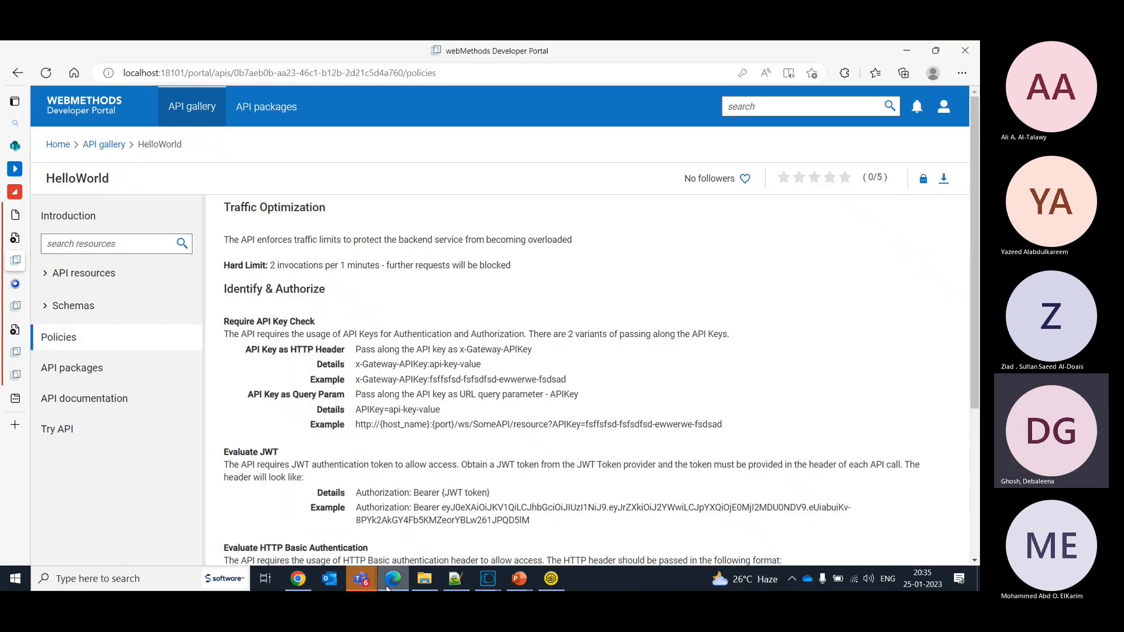
- Return to API Gateway and open the global policy management page with the threat protection settings
click(41, 305)
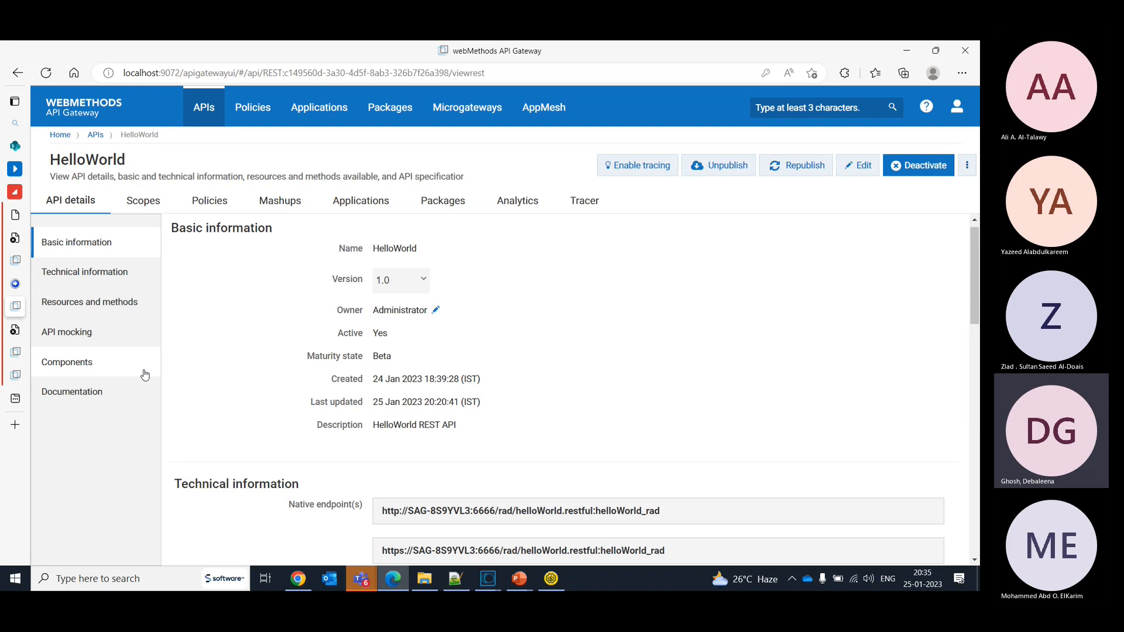
click(263, 105)
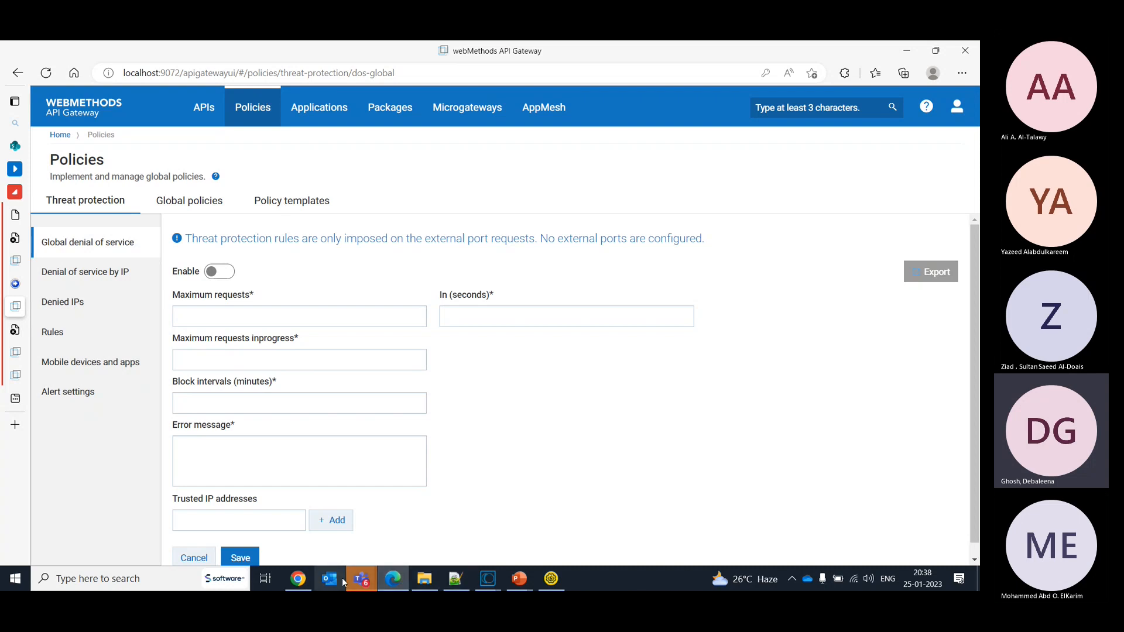
- Switch from the threat protection page to the blank API TP.drawio diagram in diagrams.net
click(300, 580)
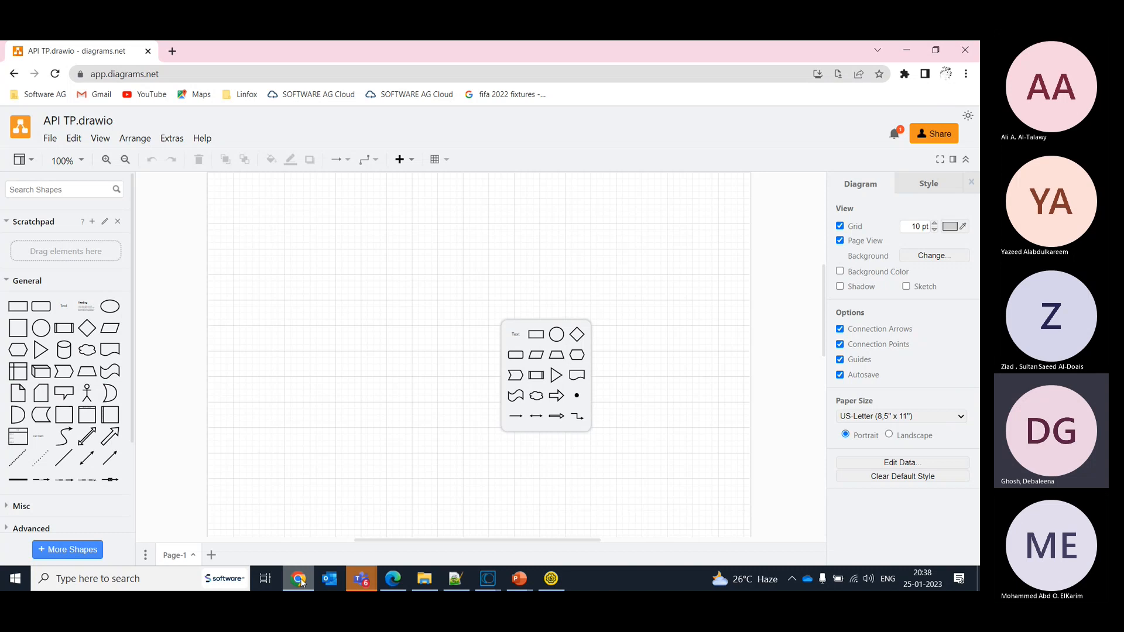
key(alt+Tab)
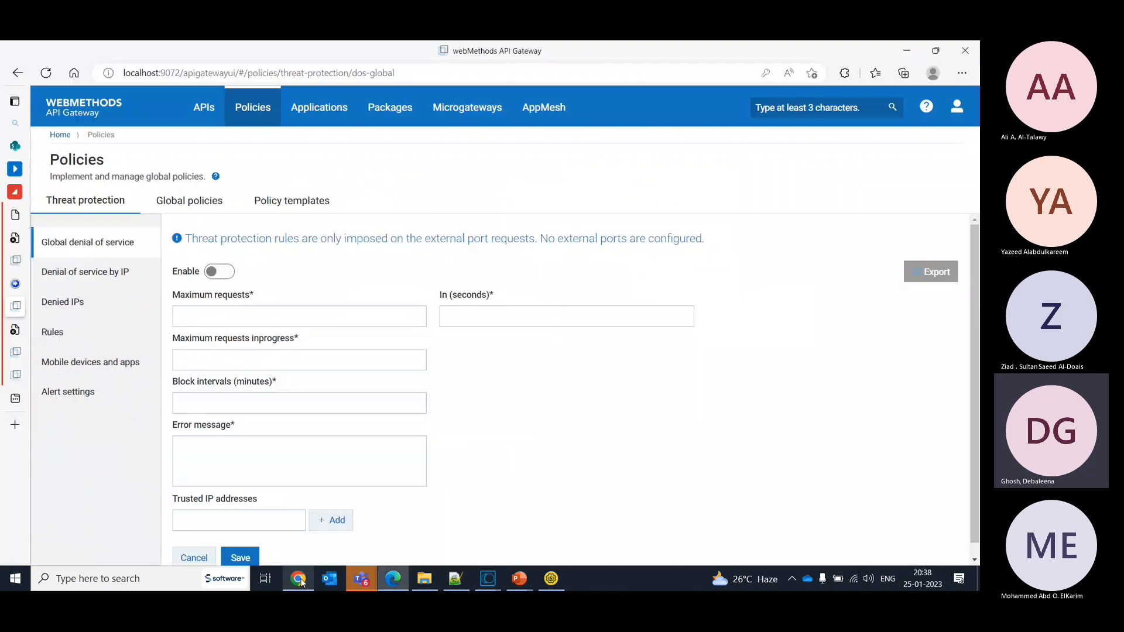
click(109, 209)
key(alt+Tab)
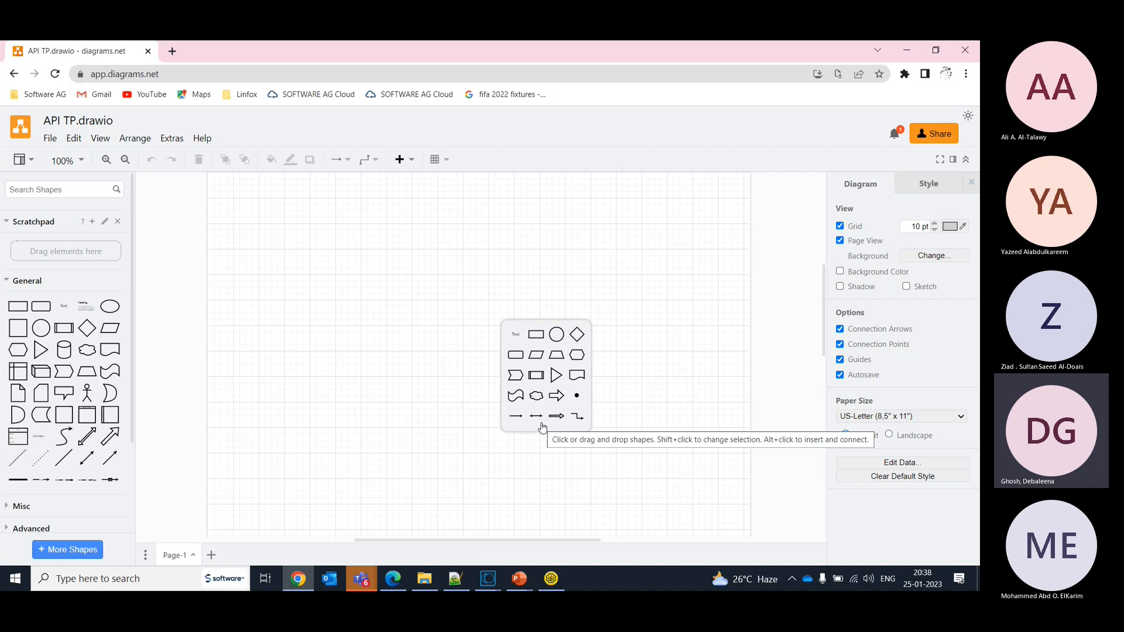
key(alt+Tab)
key(alt+Tab)
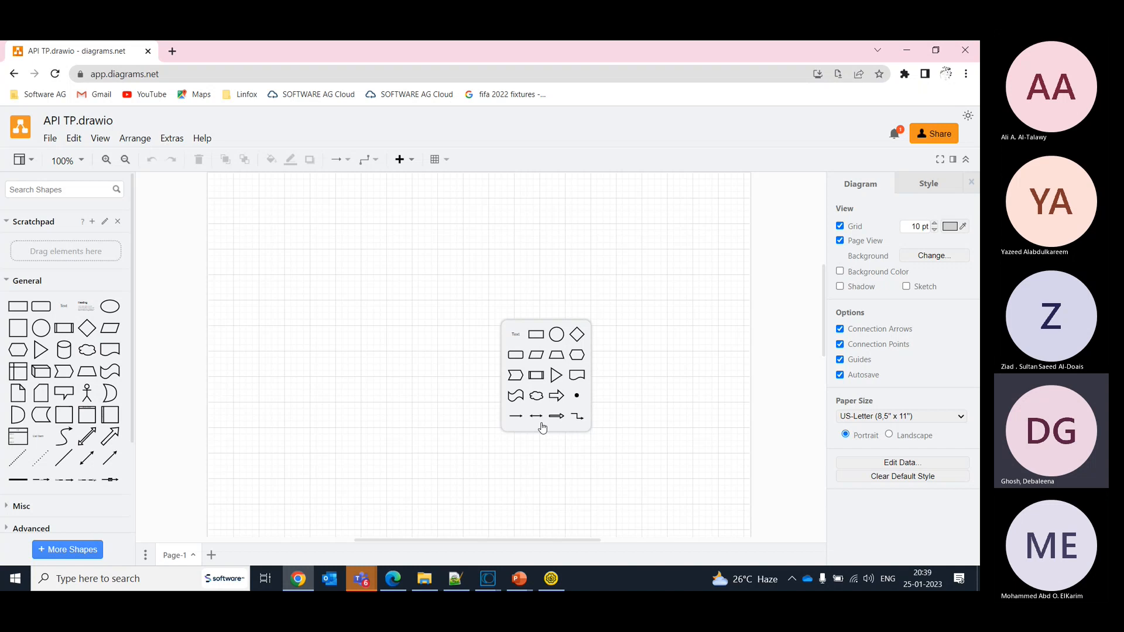
- Draw a long horizontal solid line across the upper part of the page and label it "External Firewall"
click(23, 459)
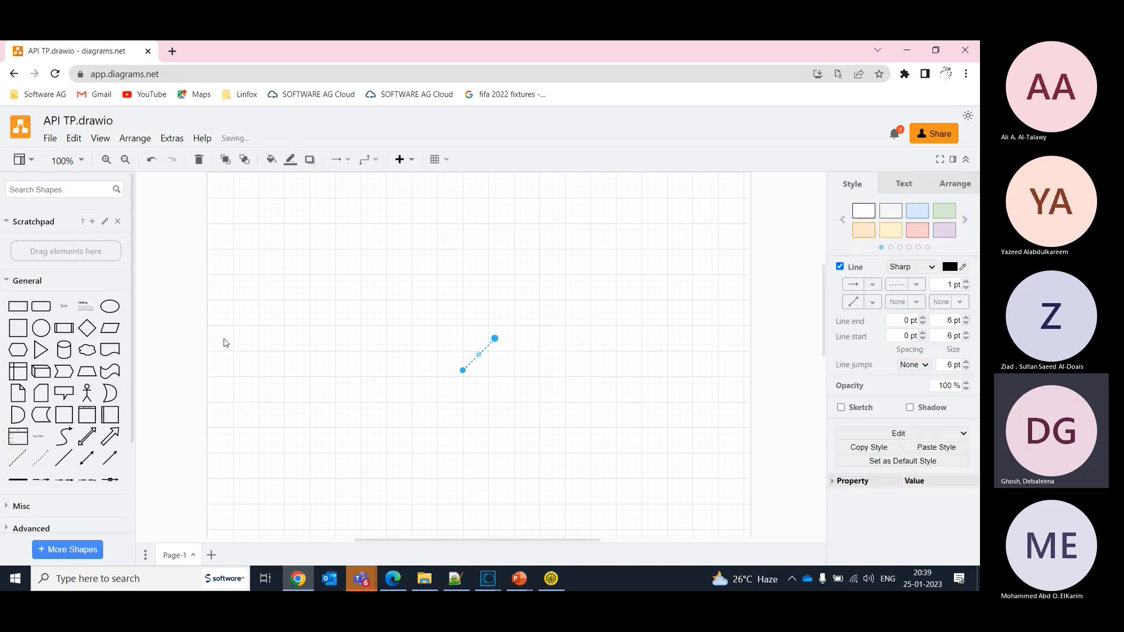
key(Delete)
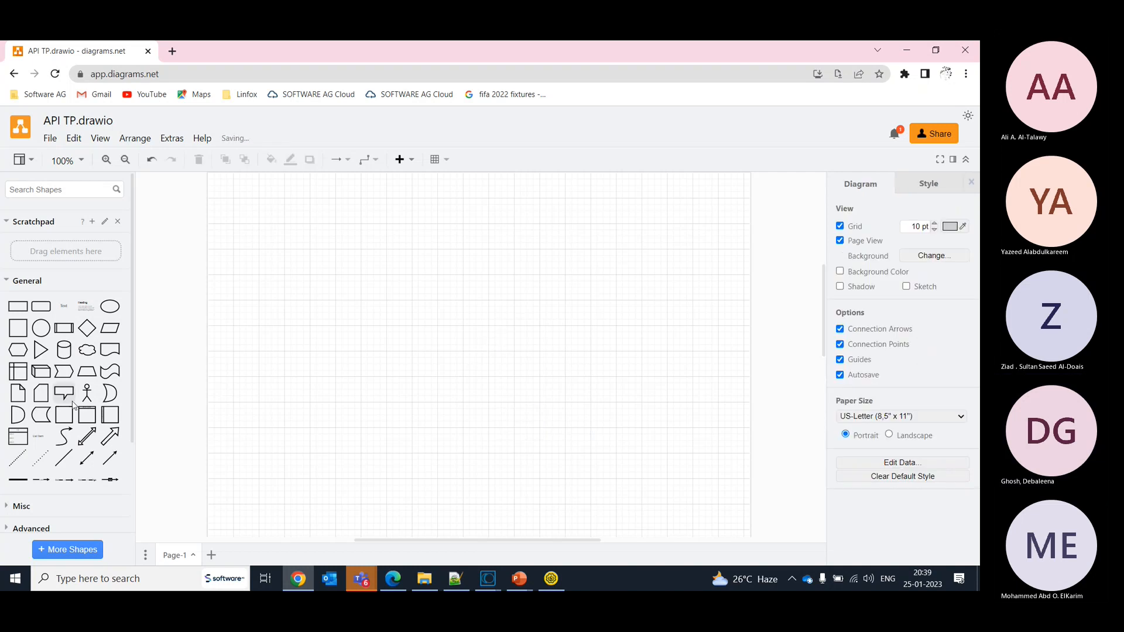
drag(64, 458, 720, 271)
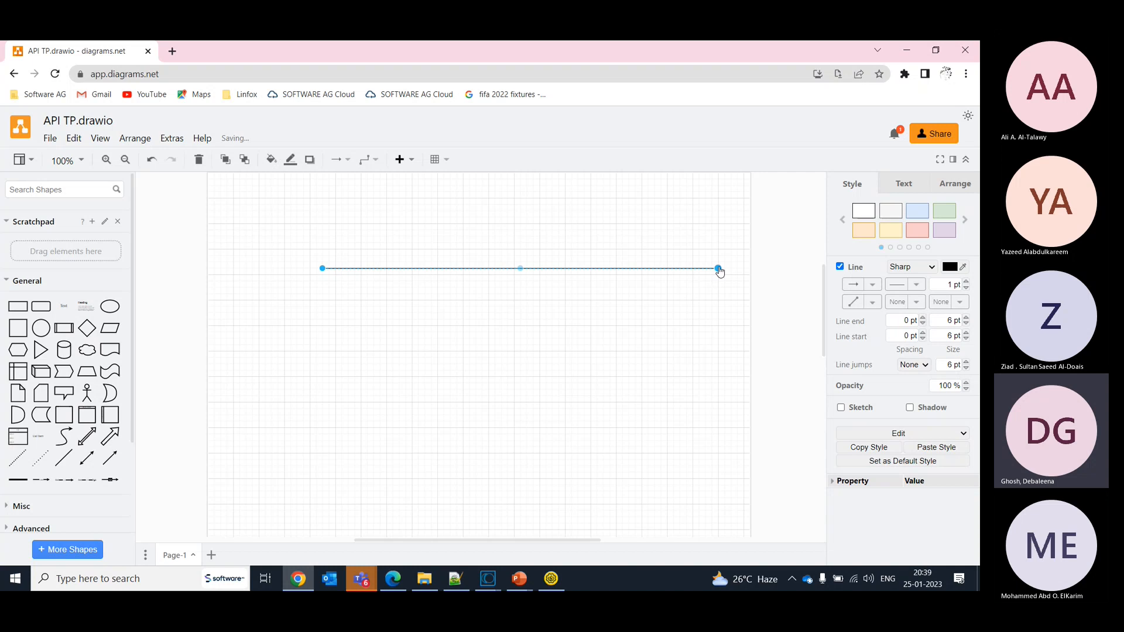
mouse_move(546, 269)
mouse_down()
mouse_move(511, 270)
mouse_move(542, 268)
mouse_up()
double_click(543, 269)
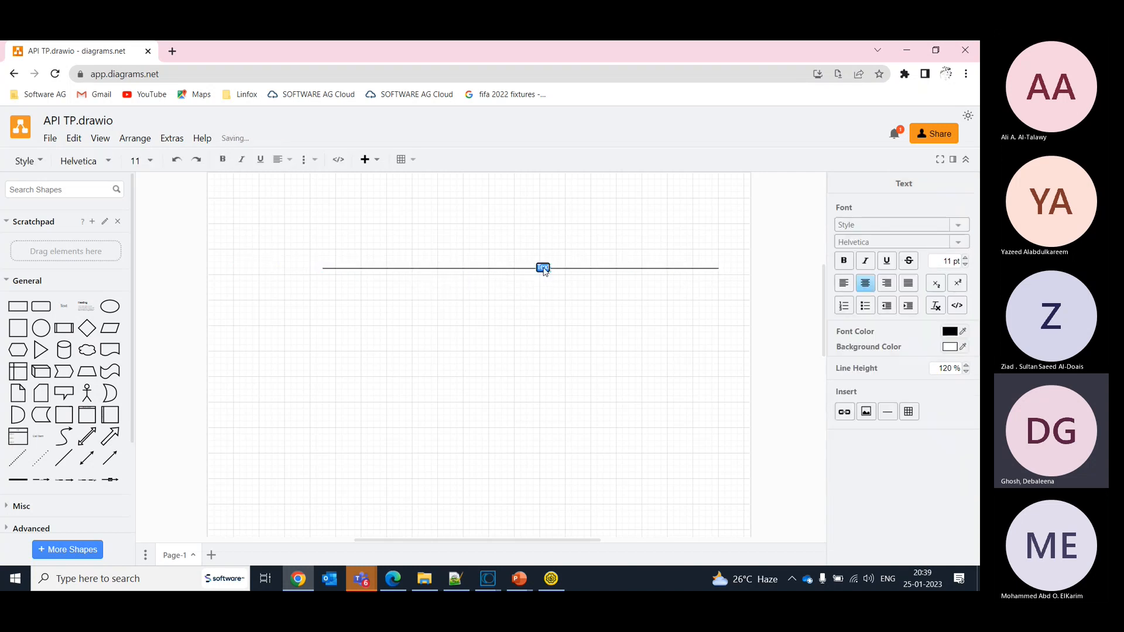
text(Fxte)
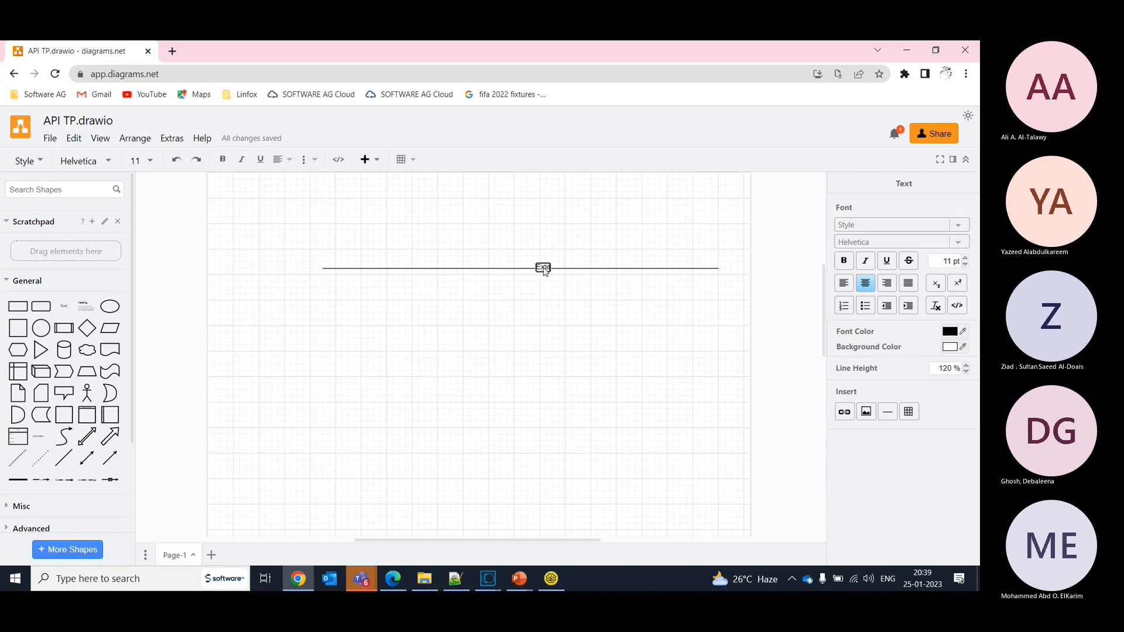
text(rnal Firewall)
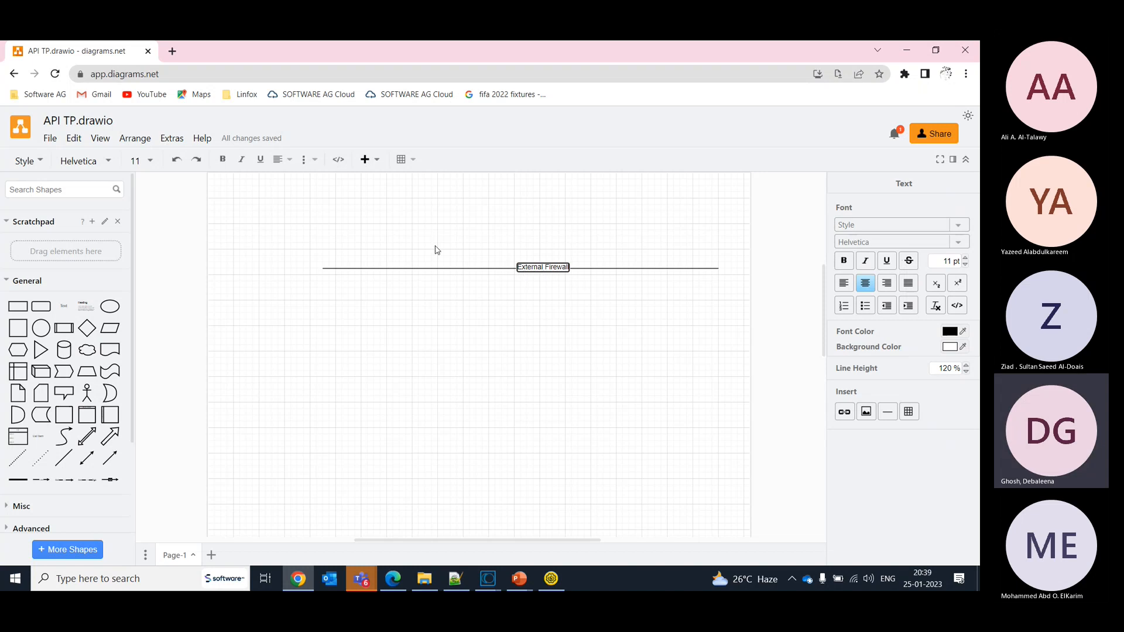
click(491, 217)
- Add the text "Public domain/ WAN" above the External Firewall line
double_click(491, 217)
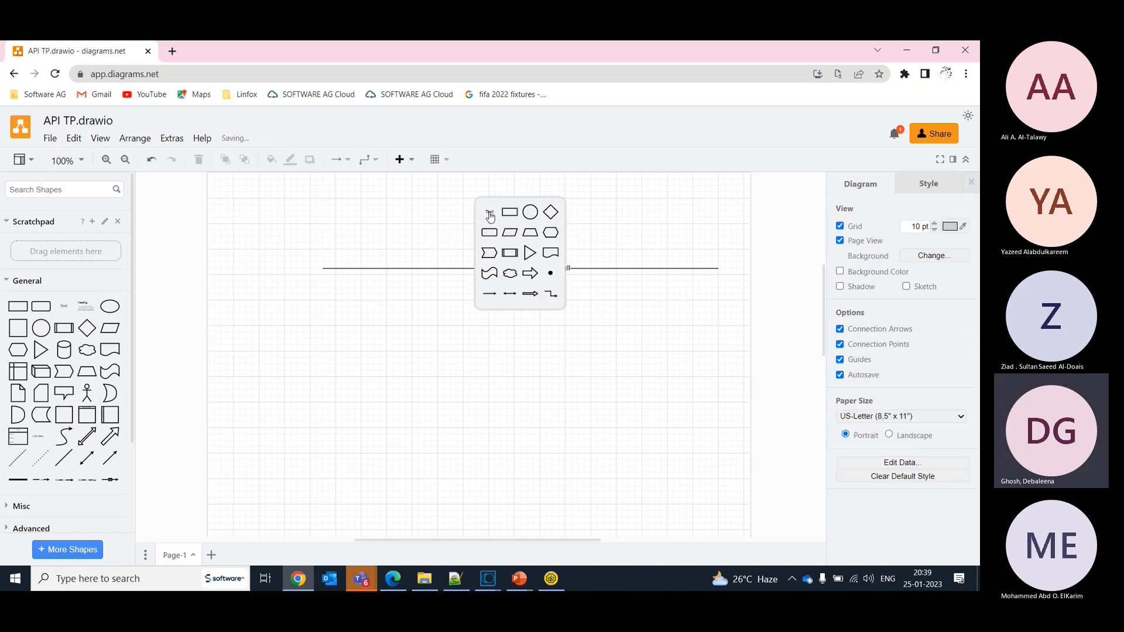
click(492, 213)
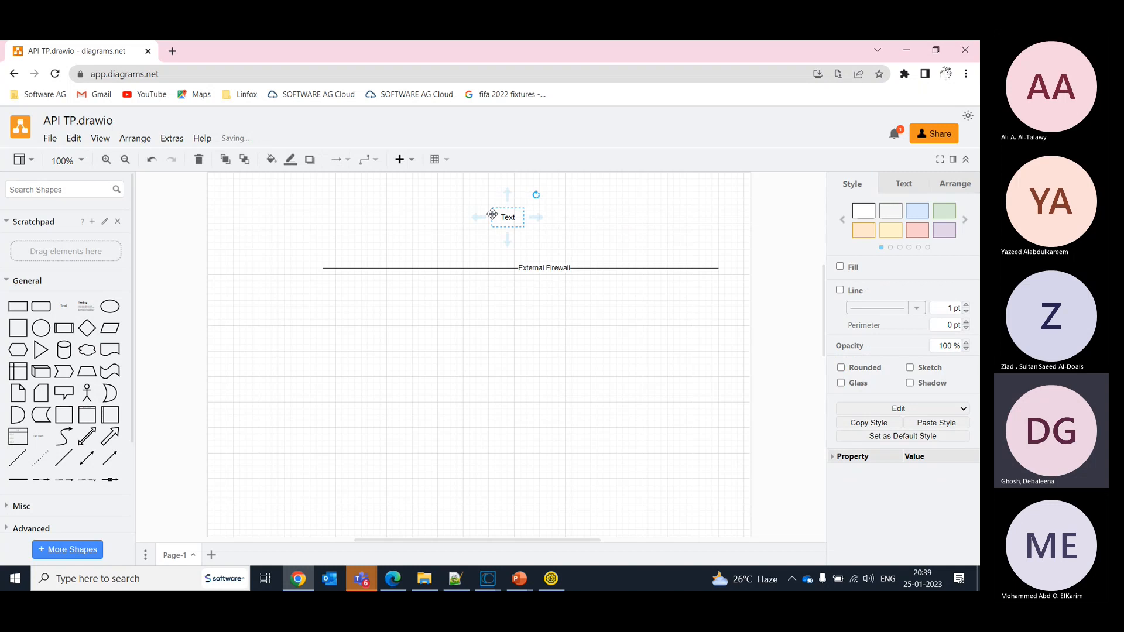
text(Pub)
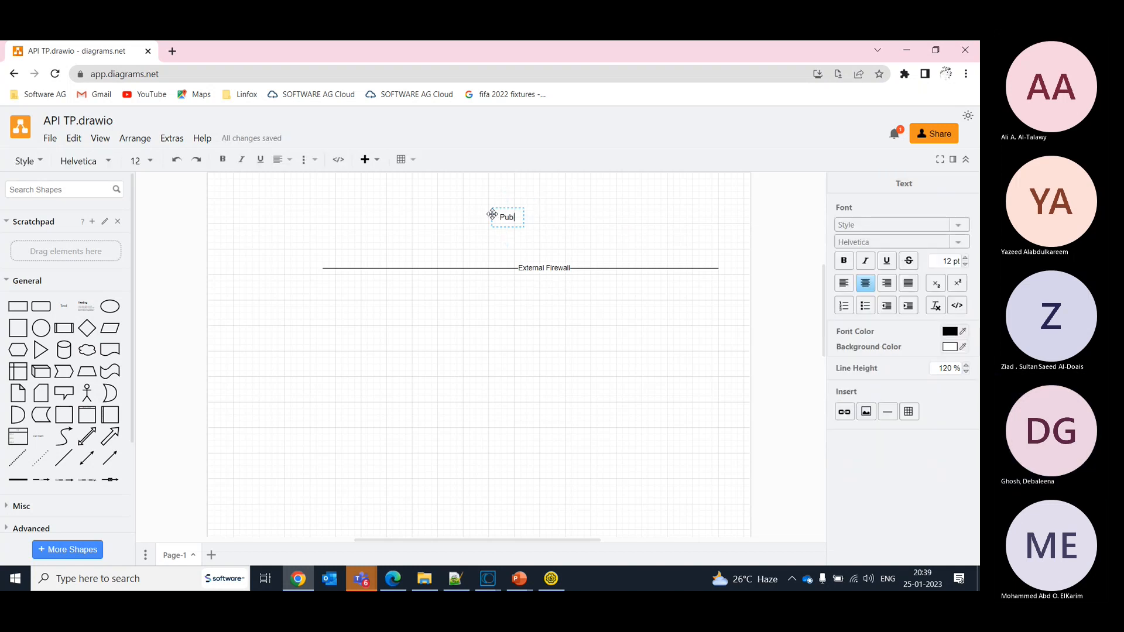
text(lic Idomain/ WAN)
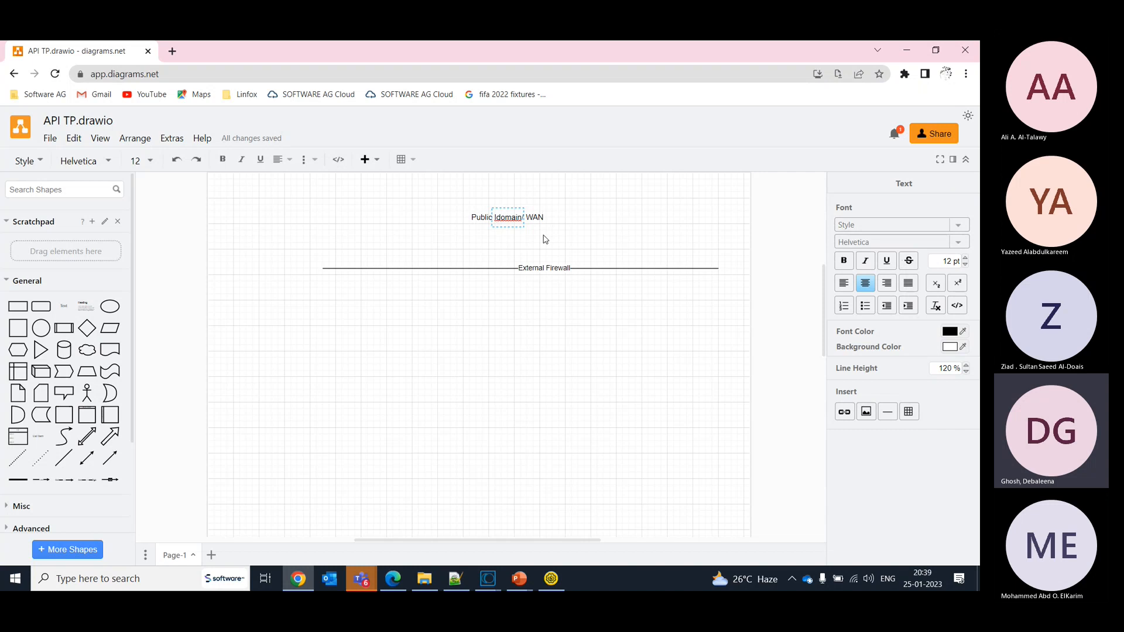
double_click(500, 222)
click(499, 221)
key(BackSpace)
click(529, 364)
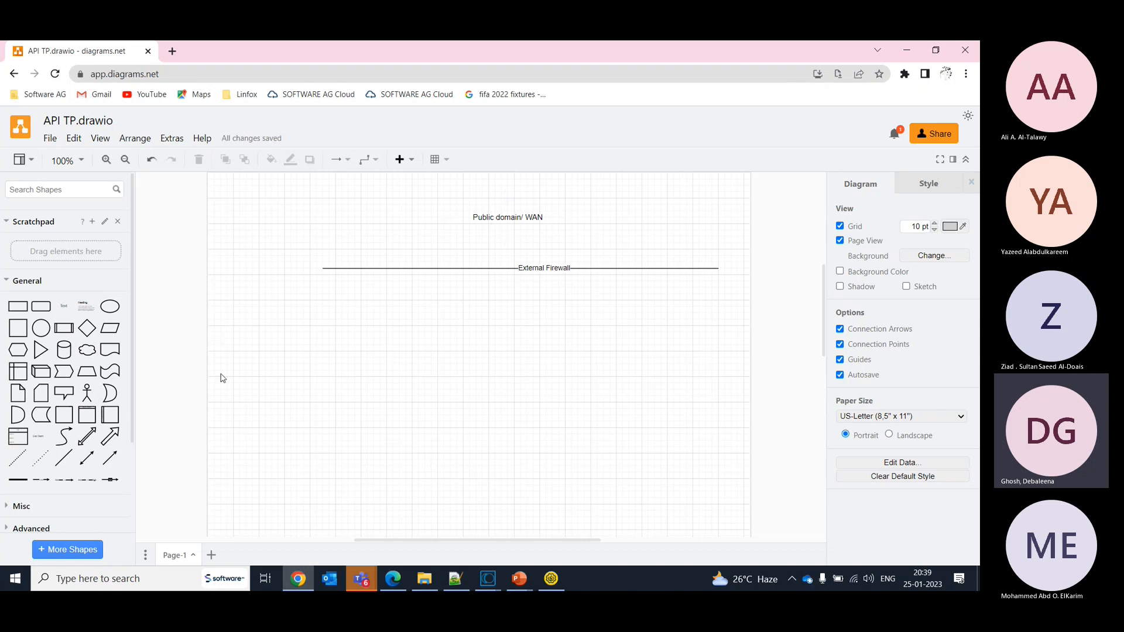
- Duplicate the External Firewall line and place the copy well below the original
click(363, 268)
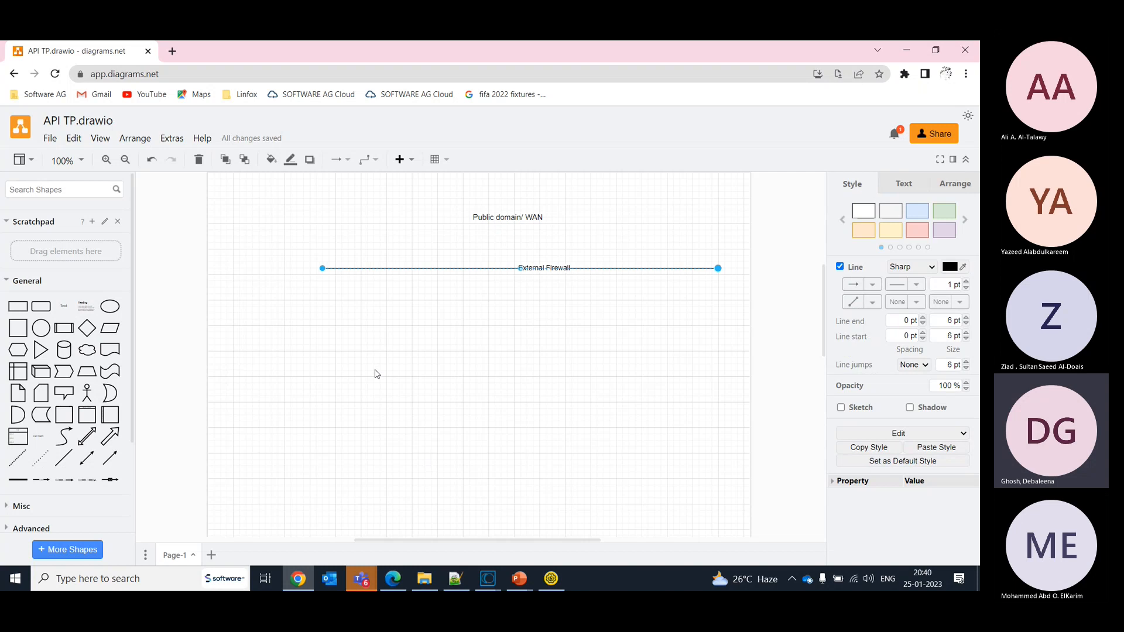
key(ctrl+d)
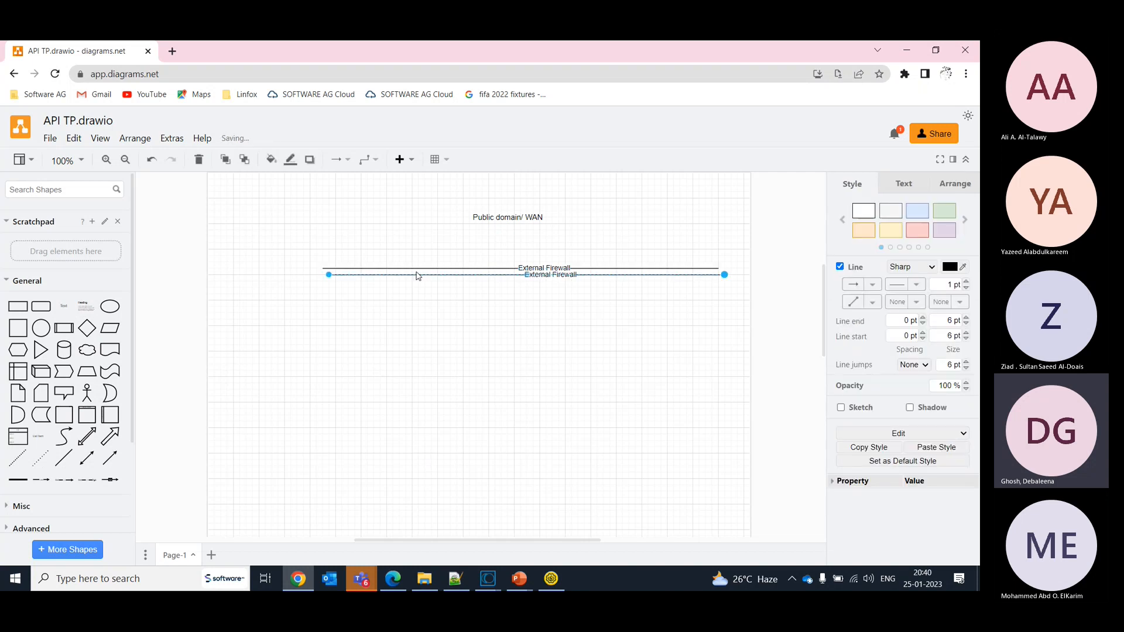
drag(417, 274, 406, 385)
- Add the text "DMZ" between the two firewall lines, near their left ends
double_click(371, 316)
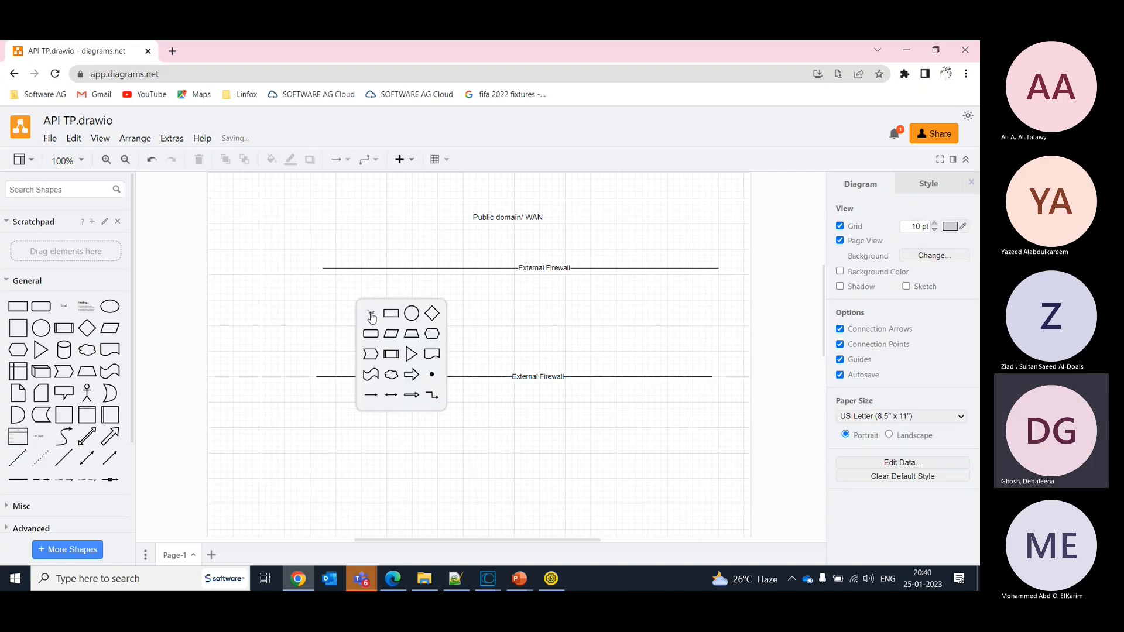
click(371, 316)
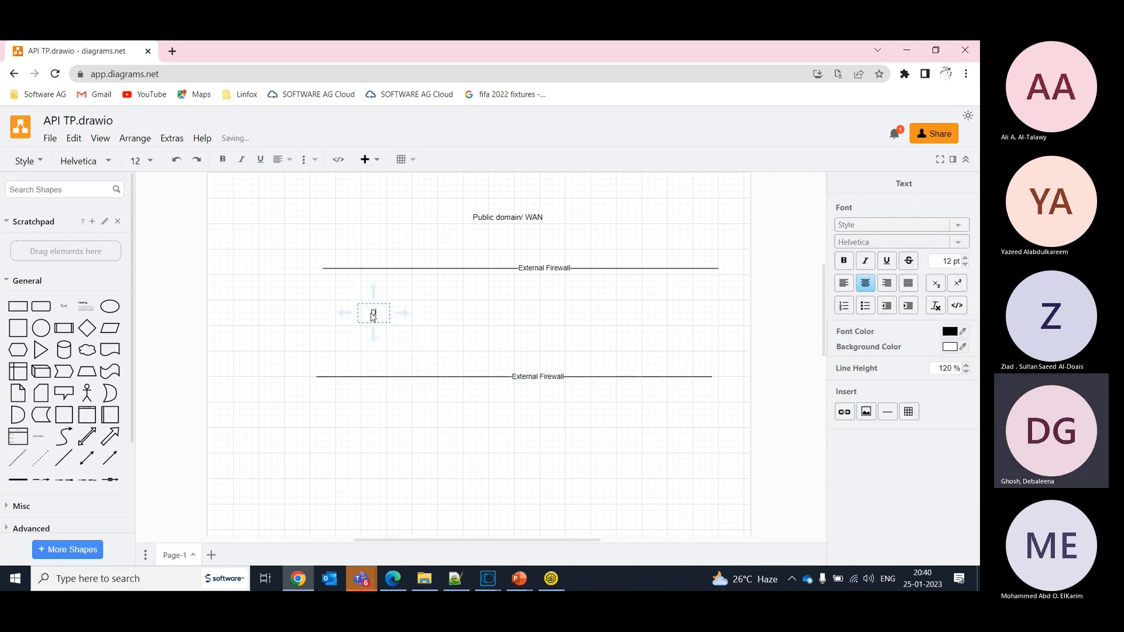
text(DMZ)
- Relabel the lower firewall line as "Internal Firewall"
click(523, 377)
double_click(531, 380)
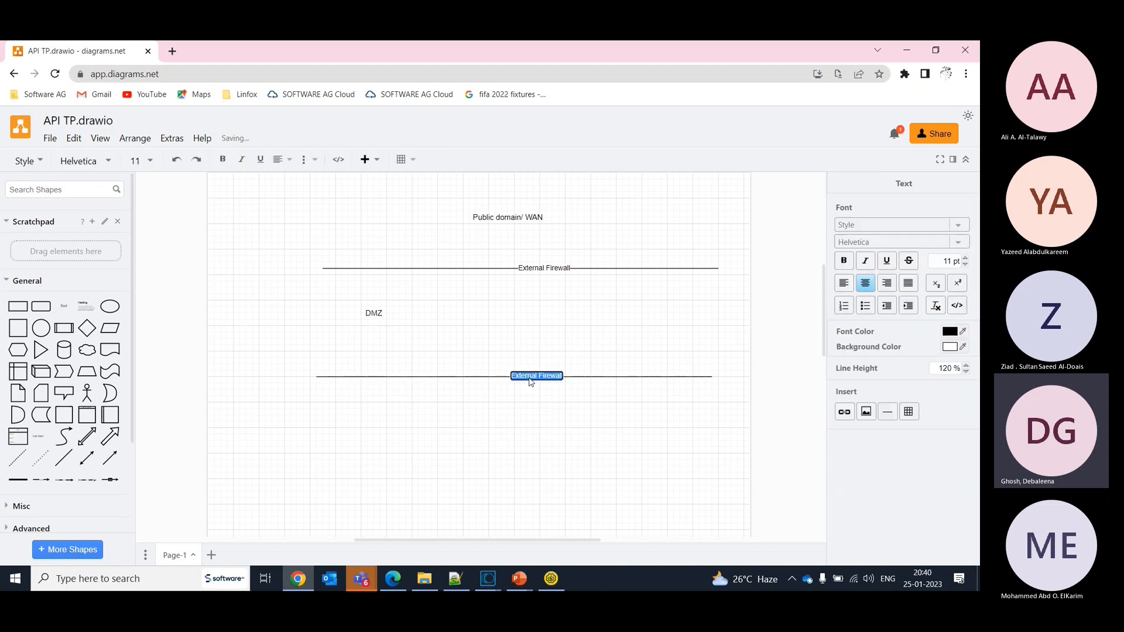
text(Internal F)
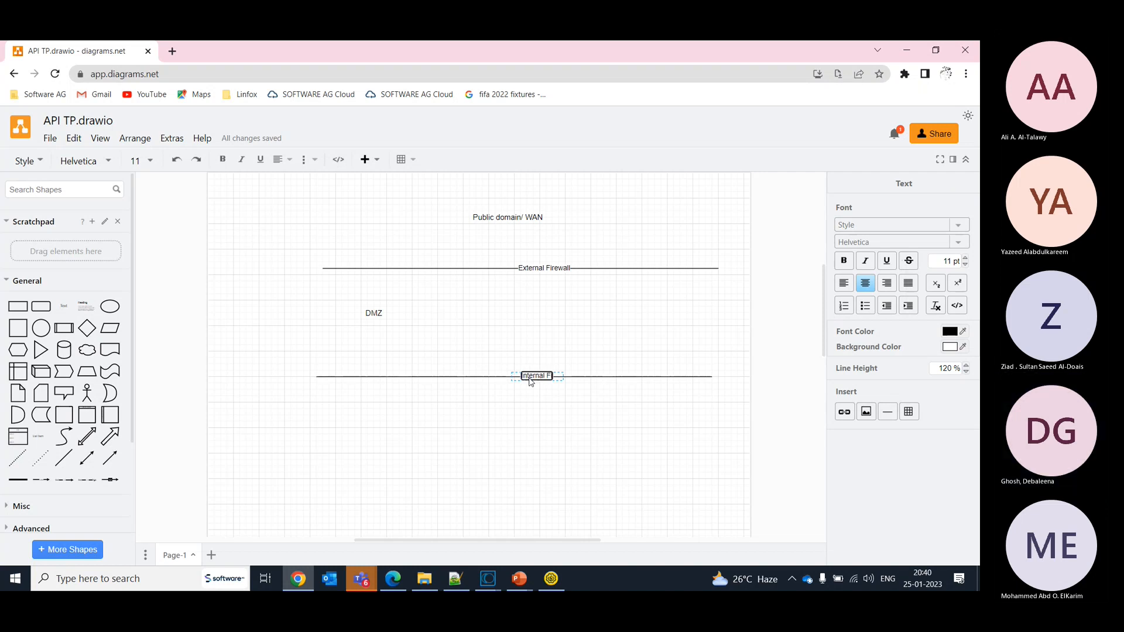
text(irewall)
click(530, 408)
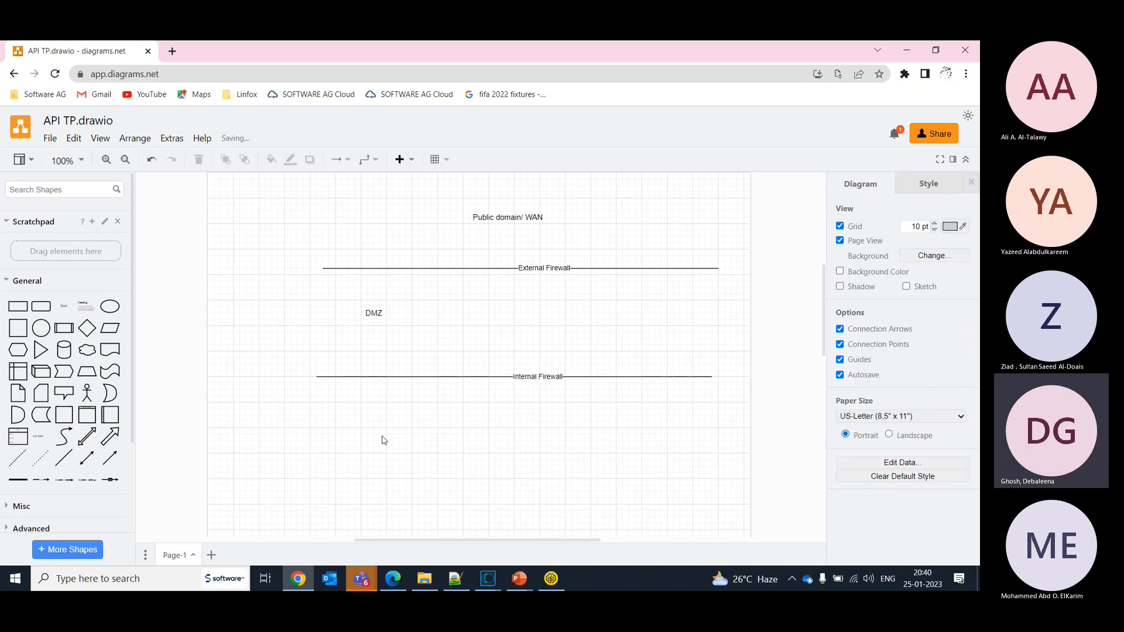
- Add the text "Green Zone" below the Internal Firewall line and shift it and the DMZ text left to the lines' starting edge
click(369, 316)
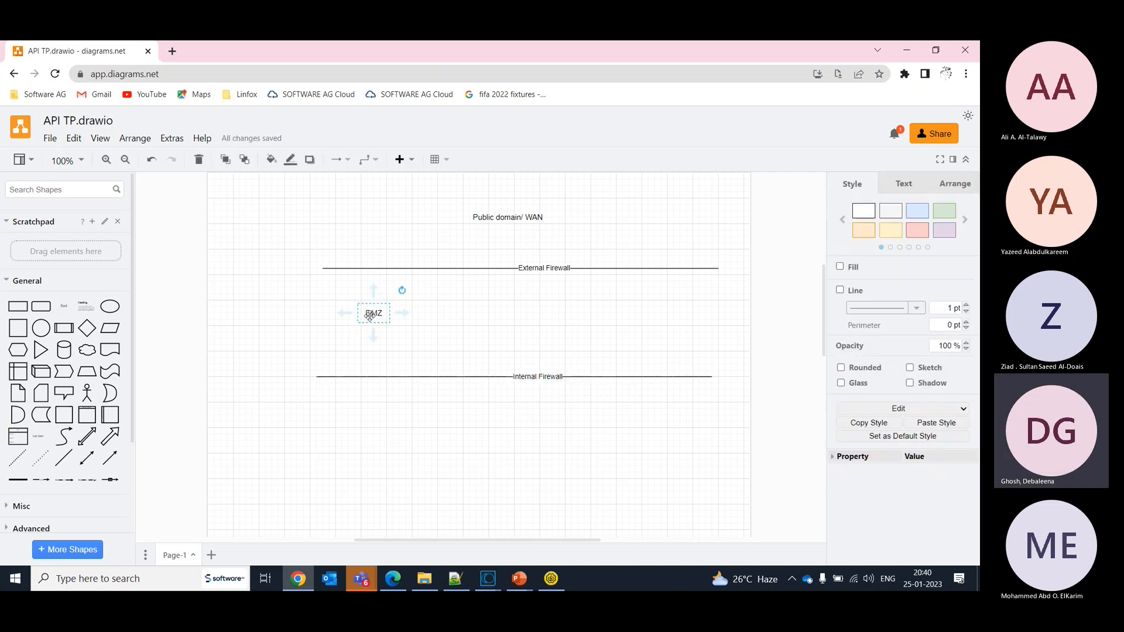
double_click(373, 444)
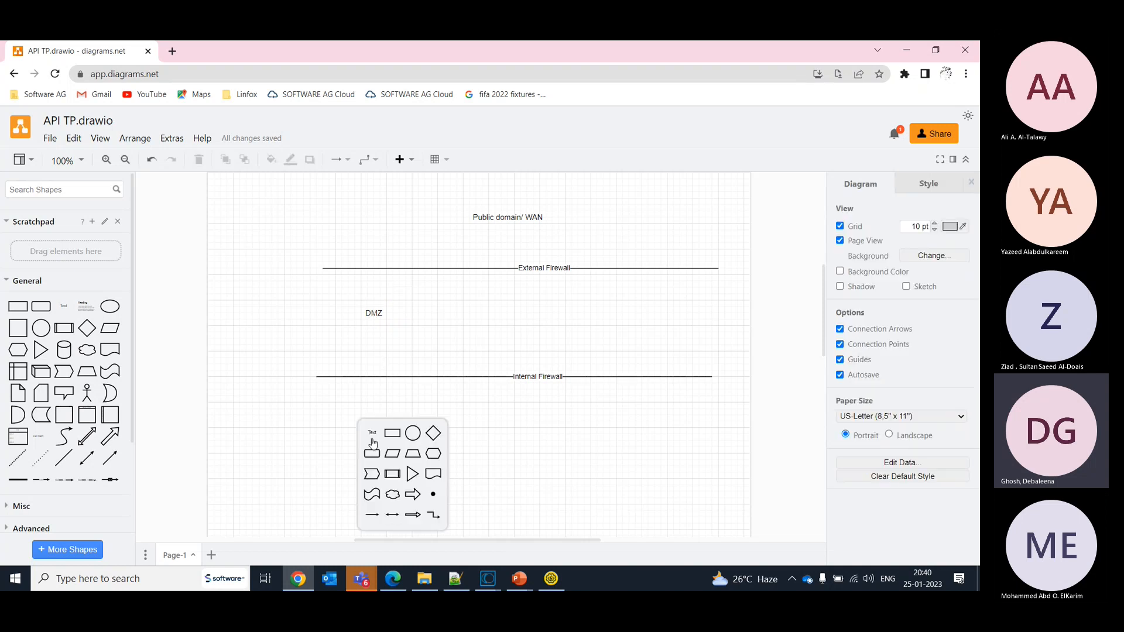
click(372, 437)
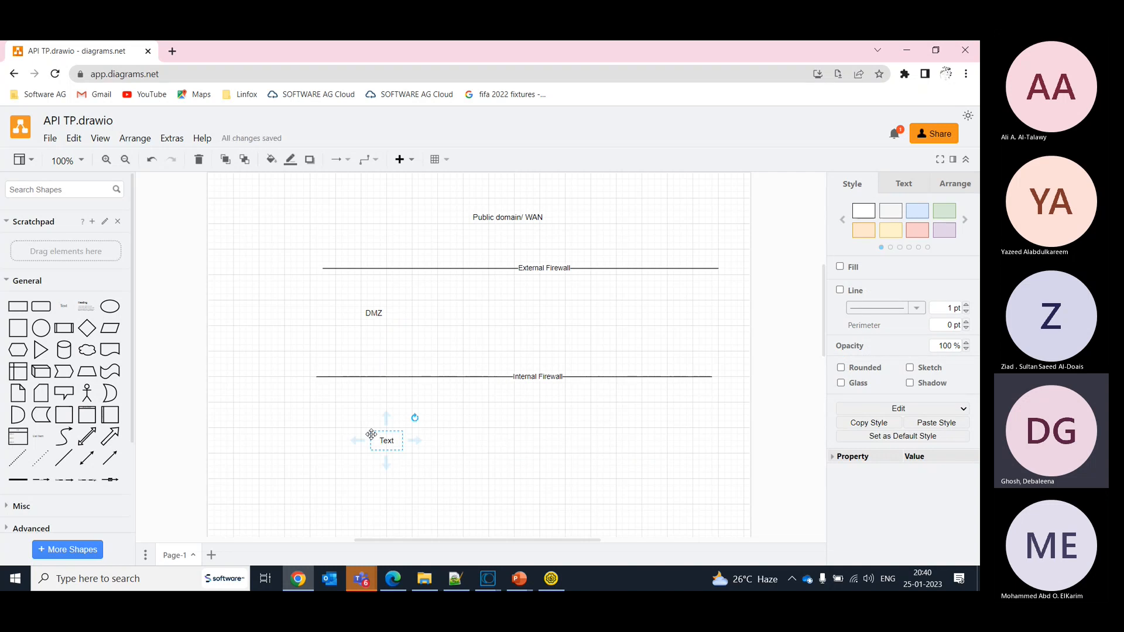
text(Gree)
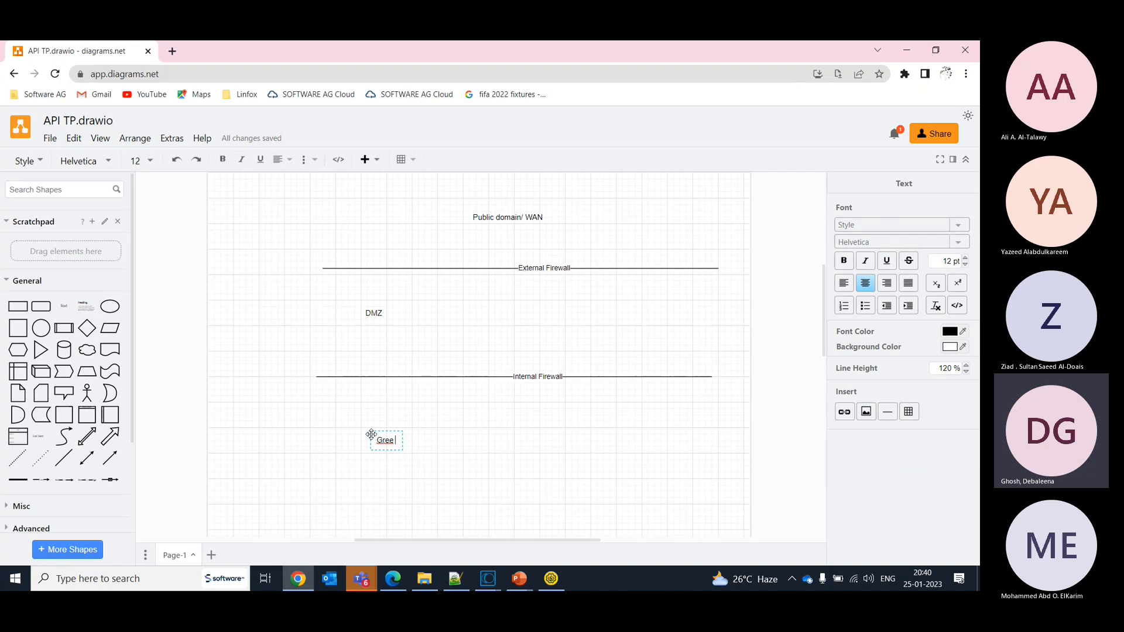
key(BackSpace)
text(n Zone)
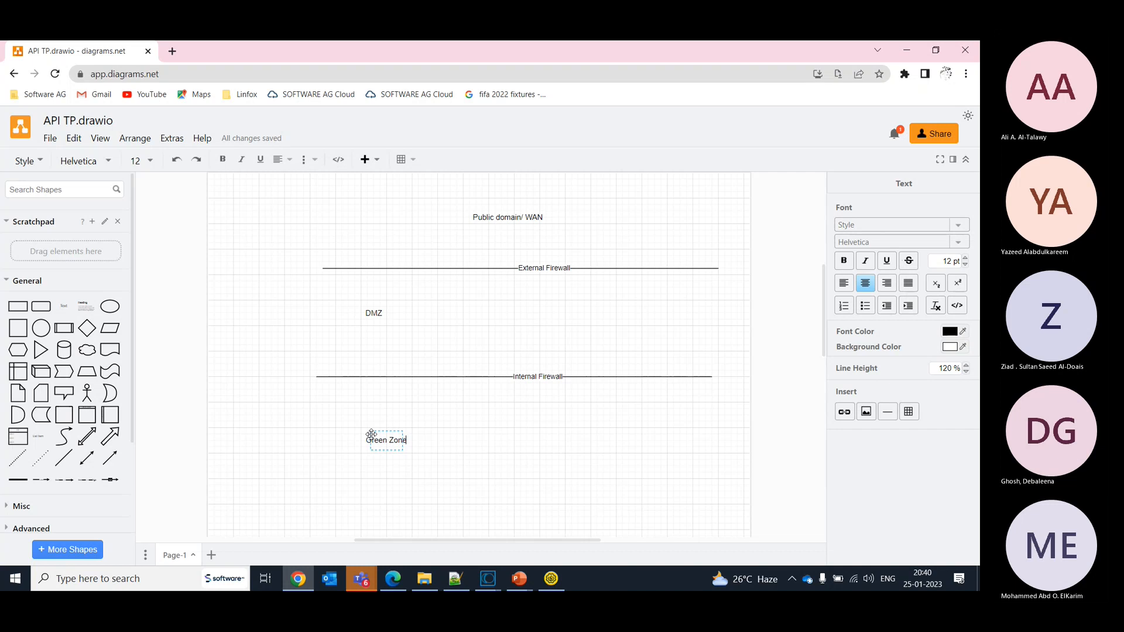
click(497, 486)
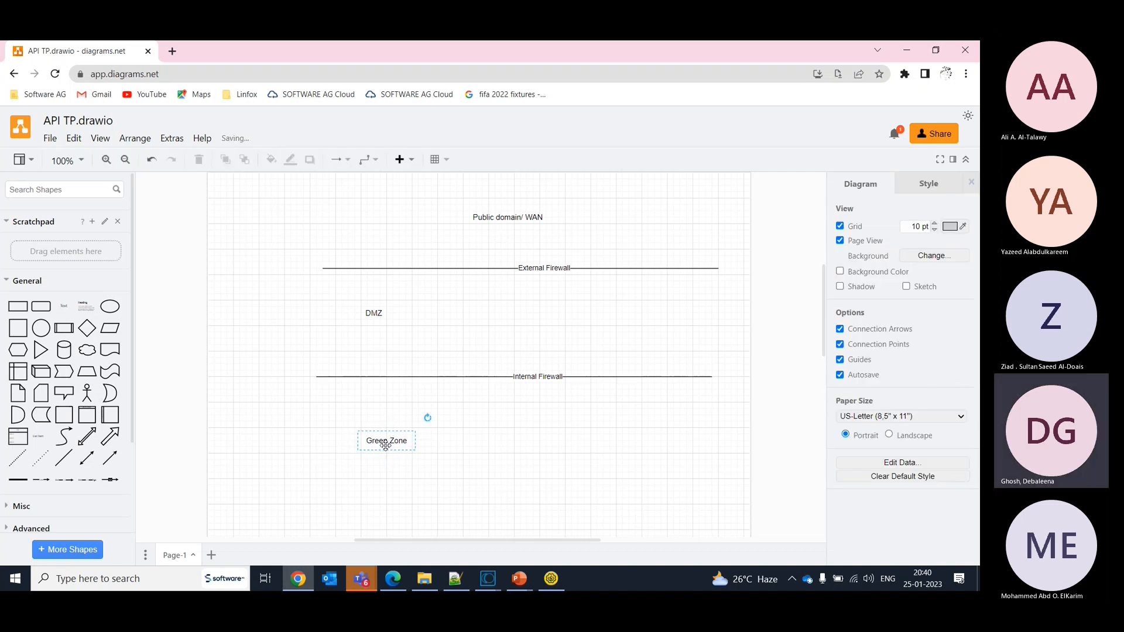
drag(386, 446, 332, 443)
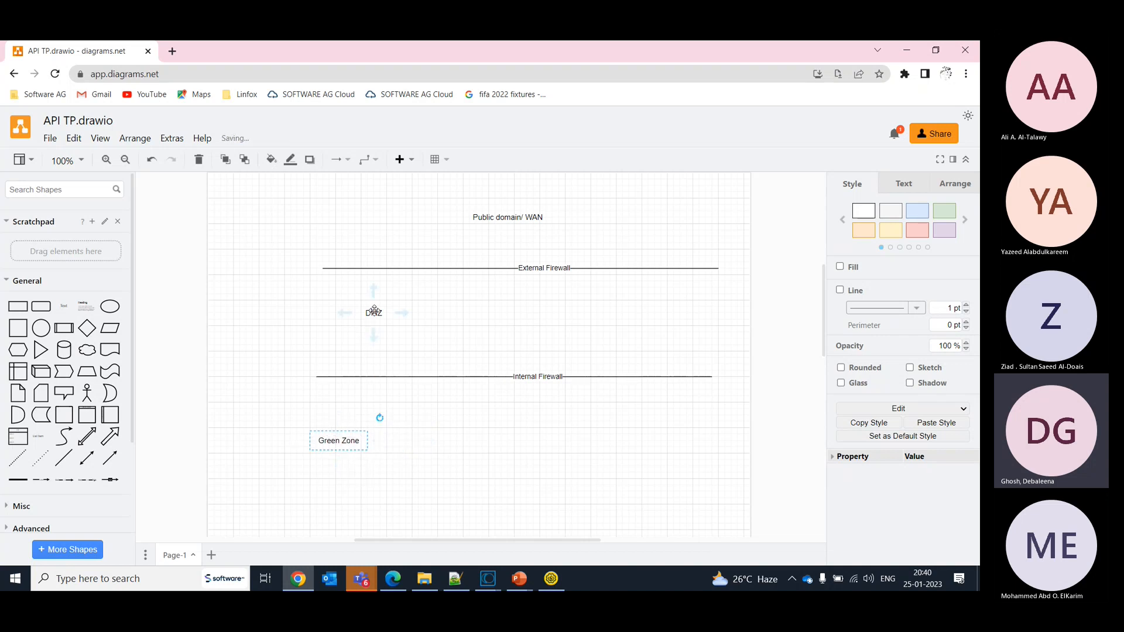
drag(374, 311, 327, 311)
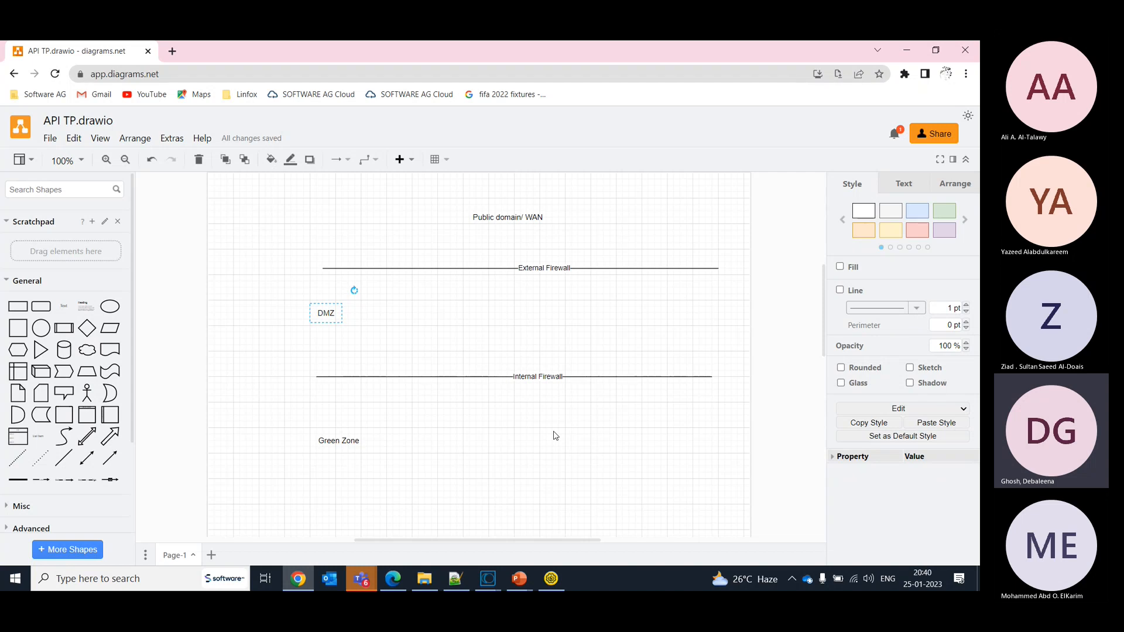
- Place a rectangle at the right side of the Green Zone area and label it "Back end App1"
drag(17, 306, 644, 430)
double_click(654, 440)
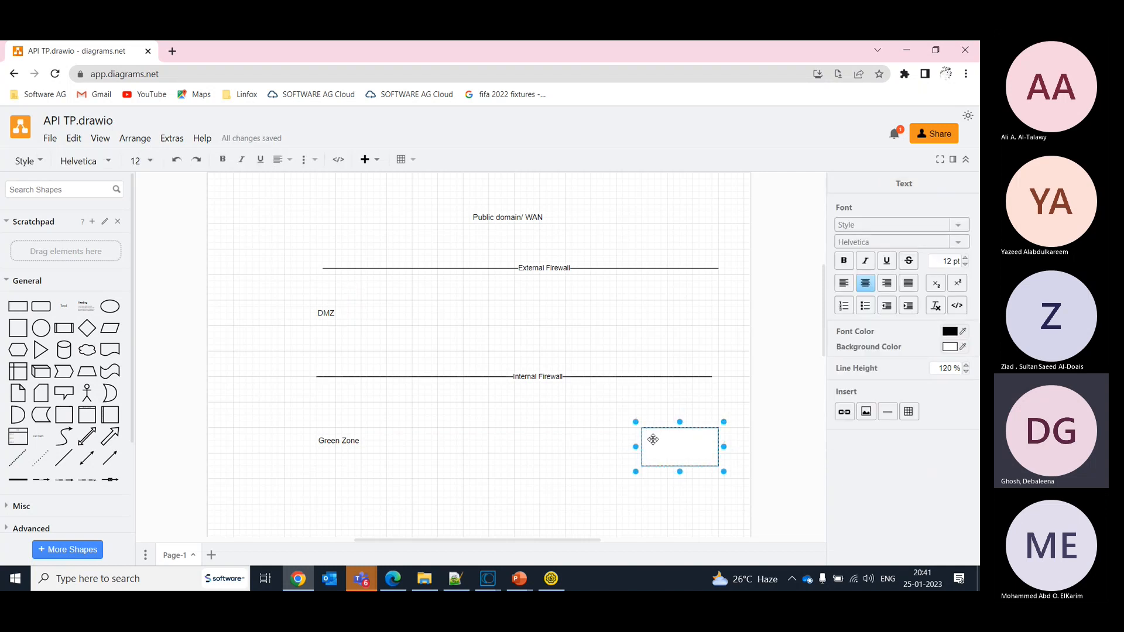
text(Back end Appl)
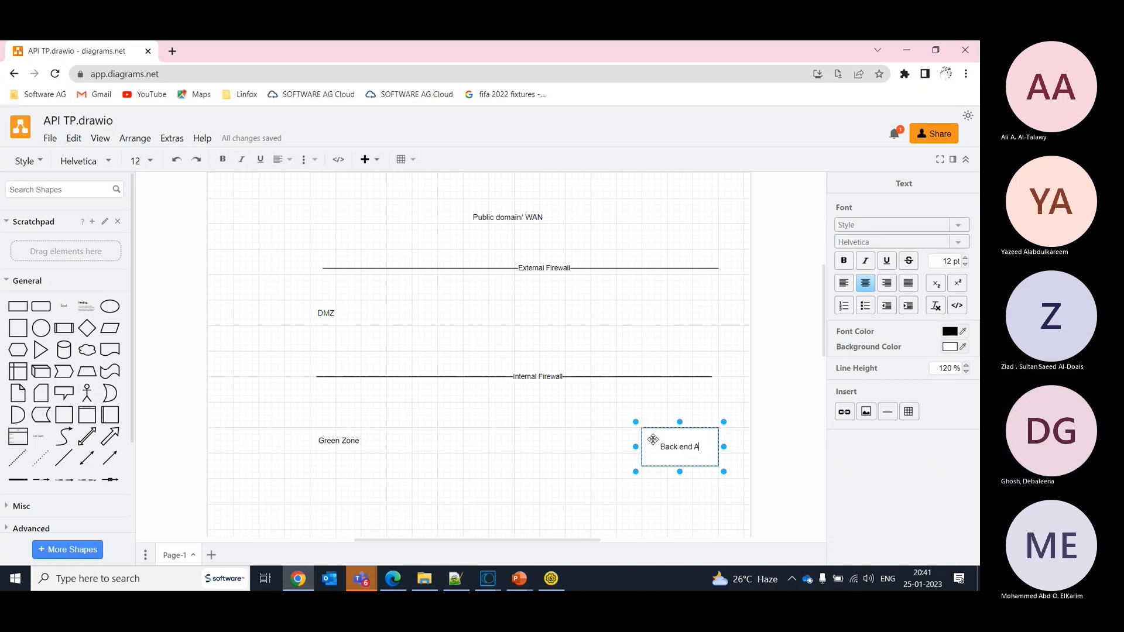
key(BackSpace)
key(BackSpace)
text(p1)
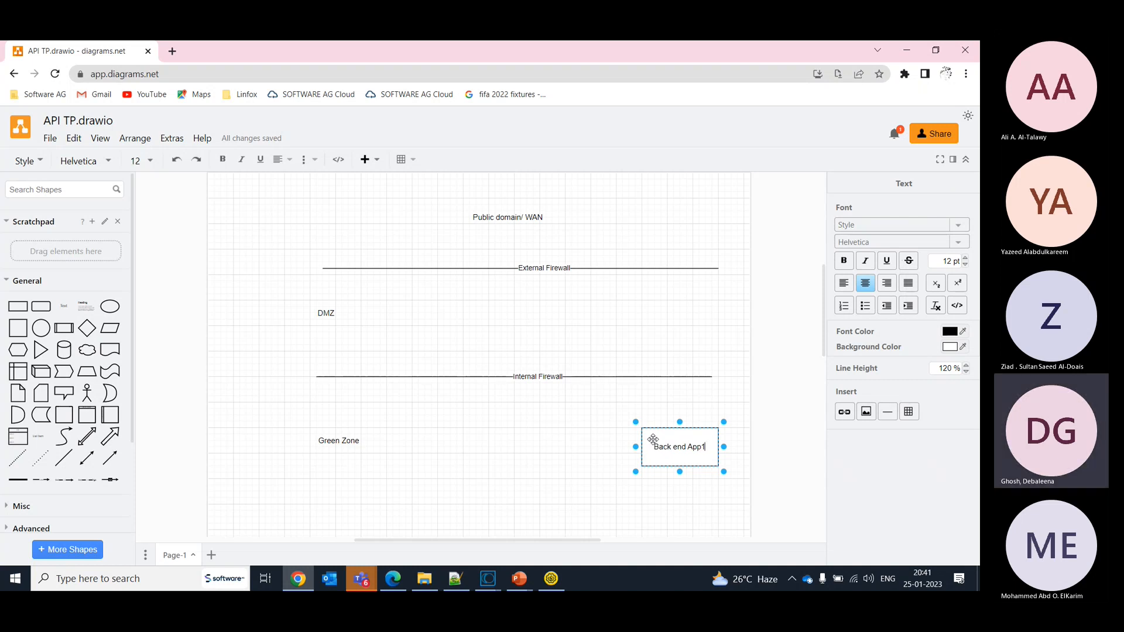
click(663, 511)
- Duplicate the Back end App1 rectangle twice to form a stack of three boxes
click(683, 436)
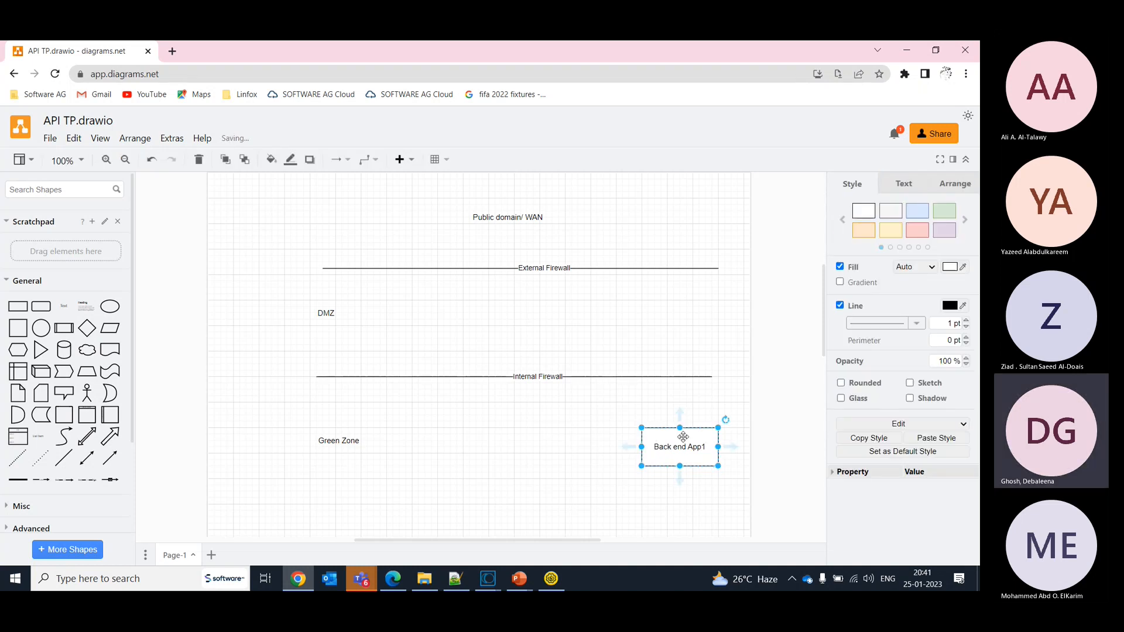
key(ctrl+d)
key(ctrl+d)
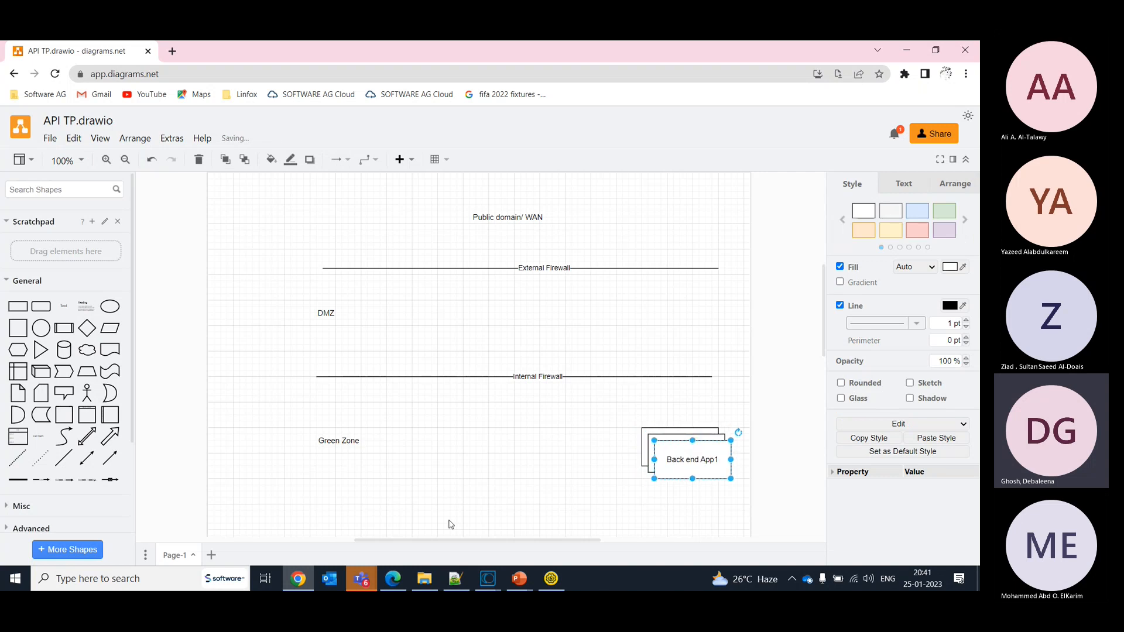
- Place a rectangle beside the Green Zone text and label it "API Gateway (Mediation)"
drag(18, 307, 413, 433)
double_click(448, 448)
text(AP)
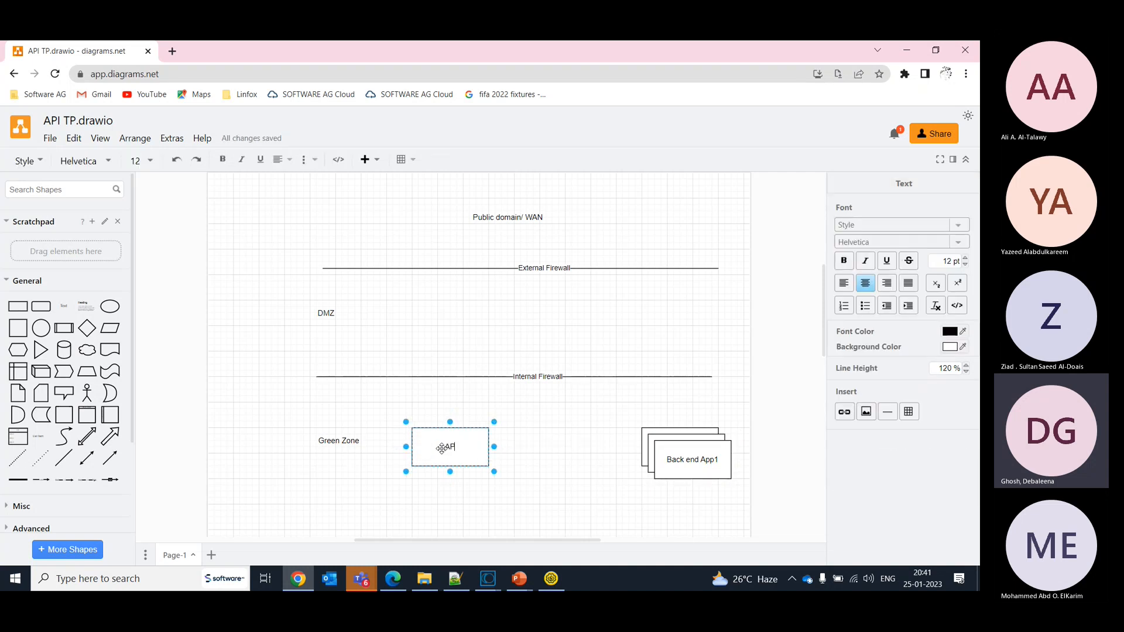
text(I ()
key(BackSpace)
text(Gateway (Mediation))
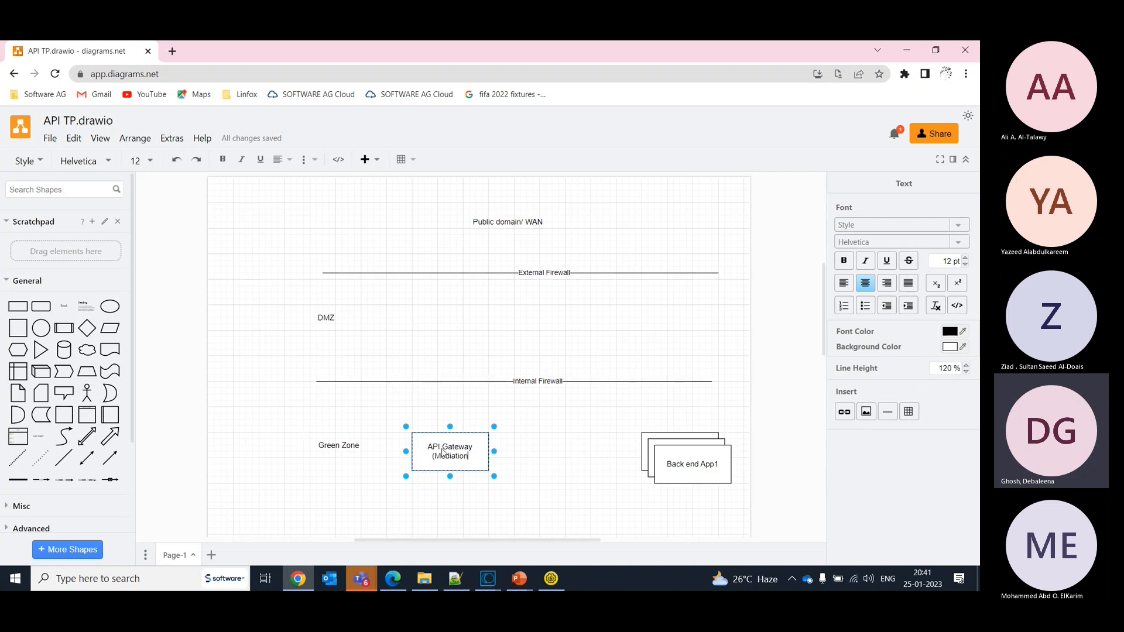
click(556, 483)
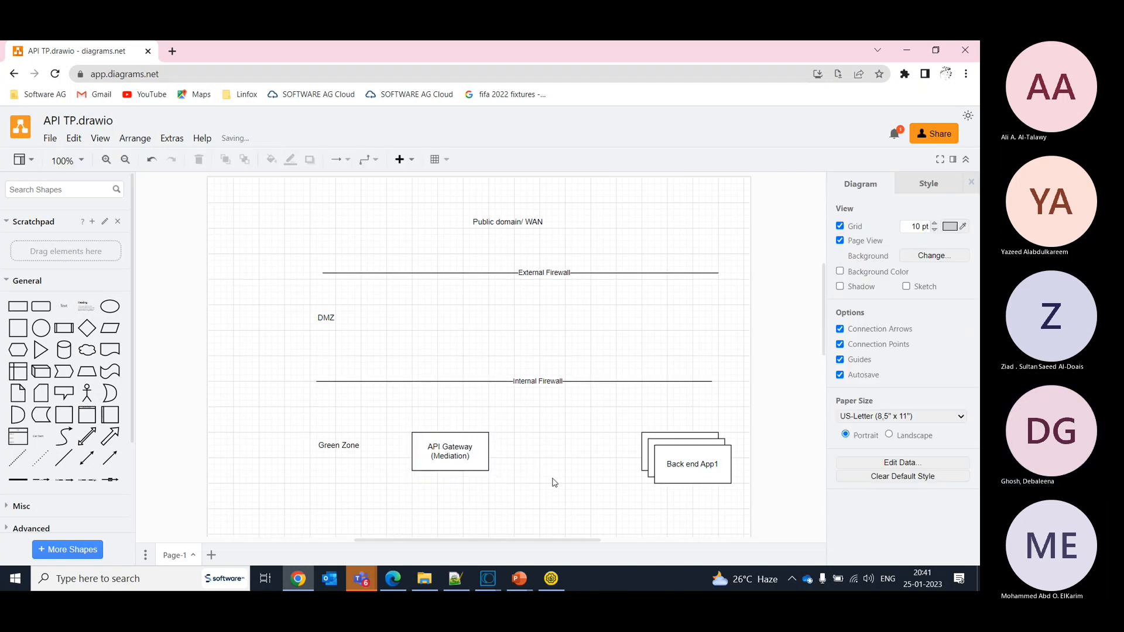
click(469, 467)
double_click(468, 467)
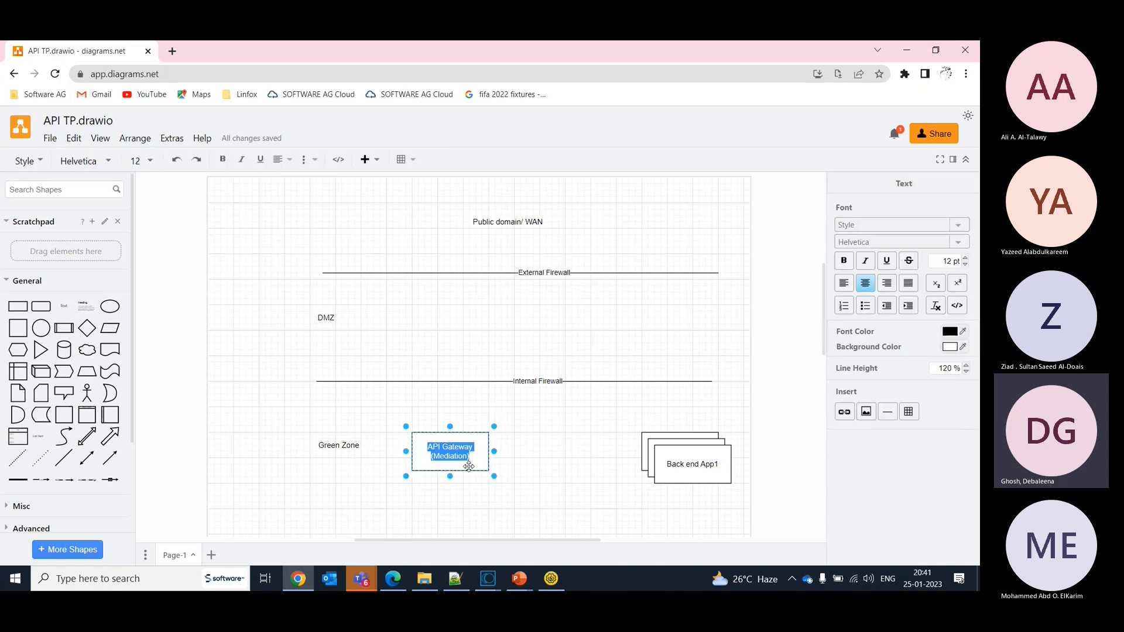
- Switch to webMethods API Gateway to view the Manage APIs list, and return to the diagram
click(393, 578)
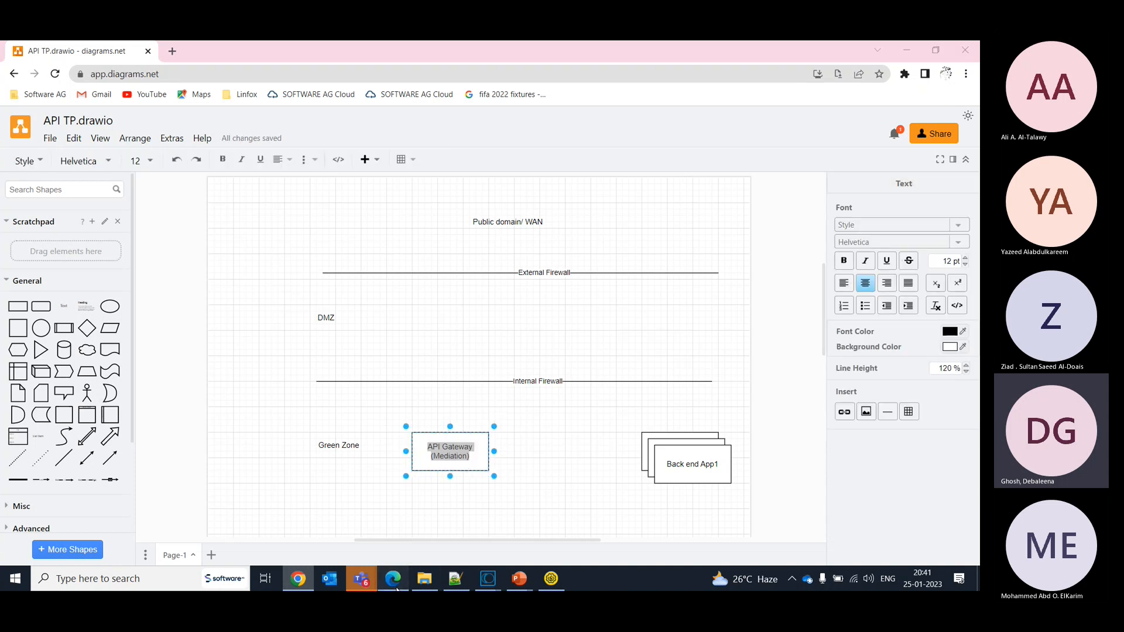
click(193, 109)
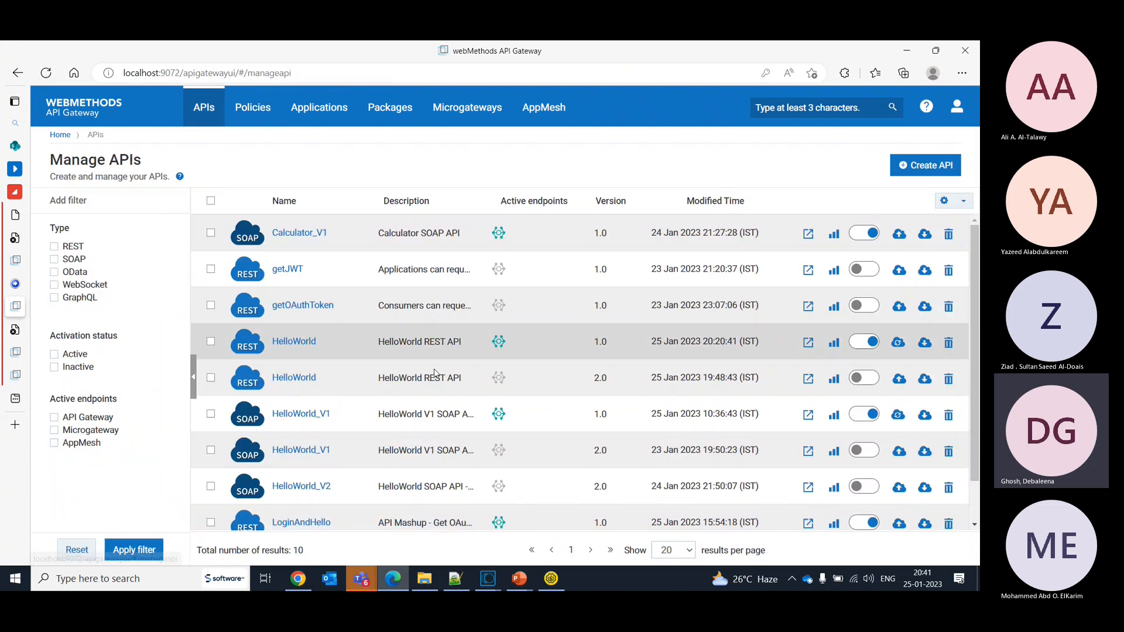
key(alt+Tab)
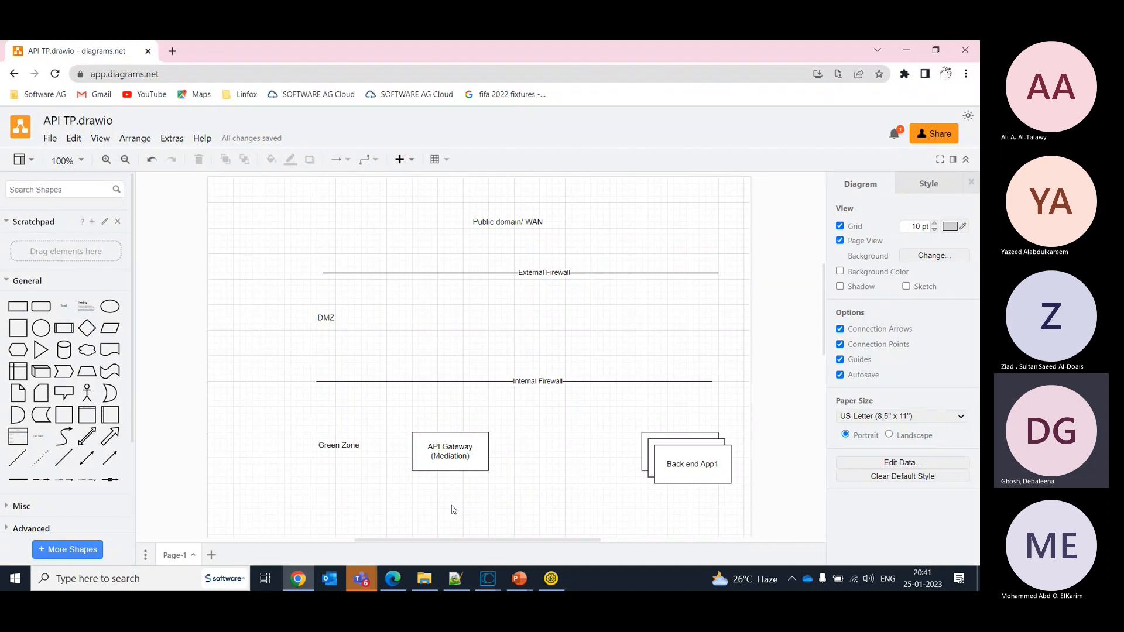
- Switch to API Gateway, open the license details under Administration and examine the product information
key(alt+Tab)
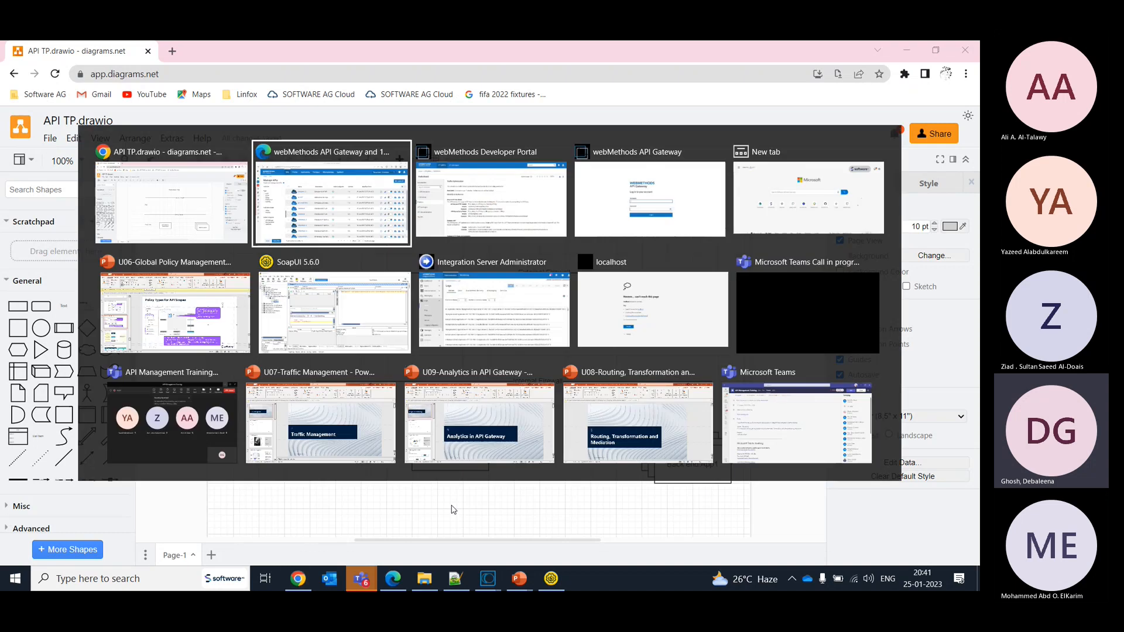
click(956, 114)
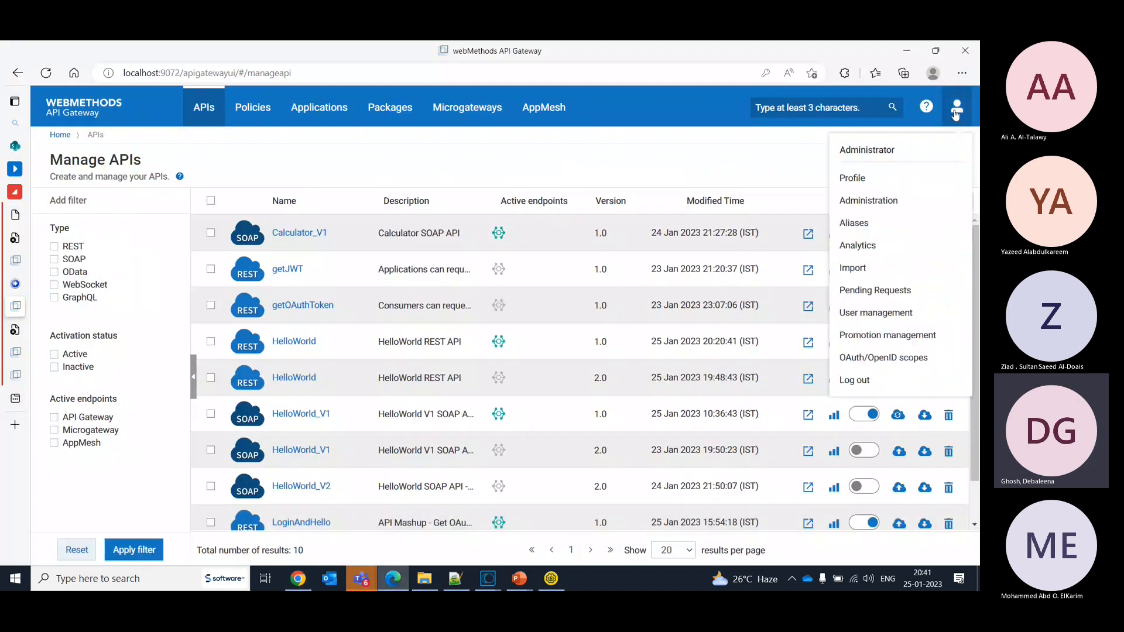
click(869, 199)
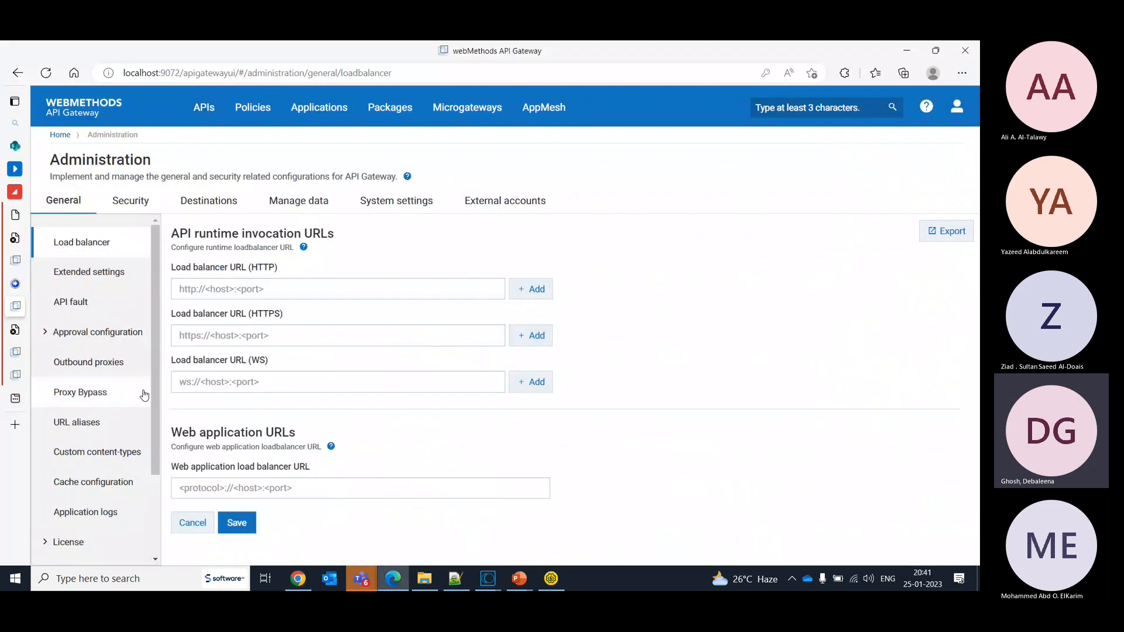
click(68, 542)
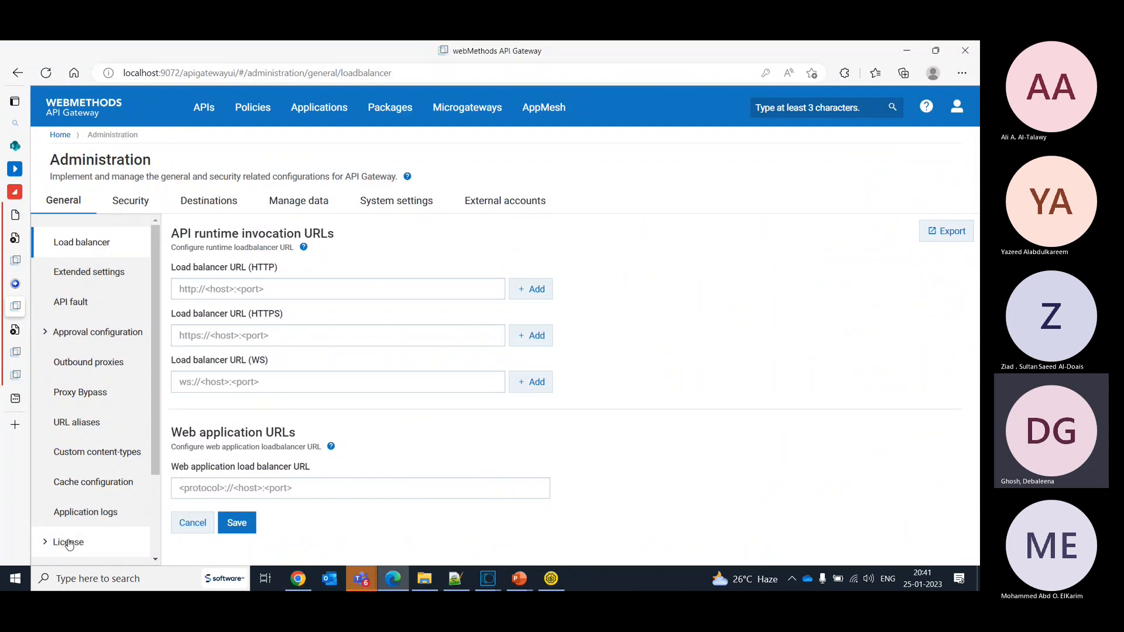
scroll(157, 487, down, 1)
scroll(157, 487, down, 1)
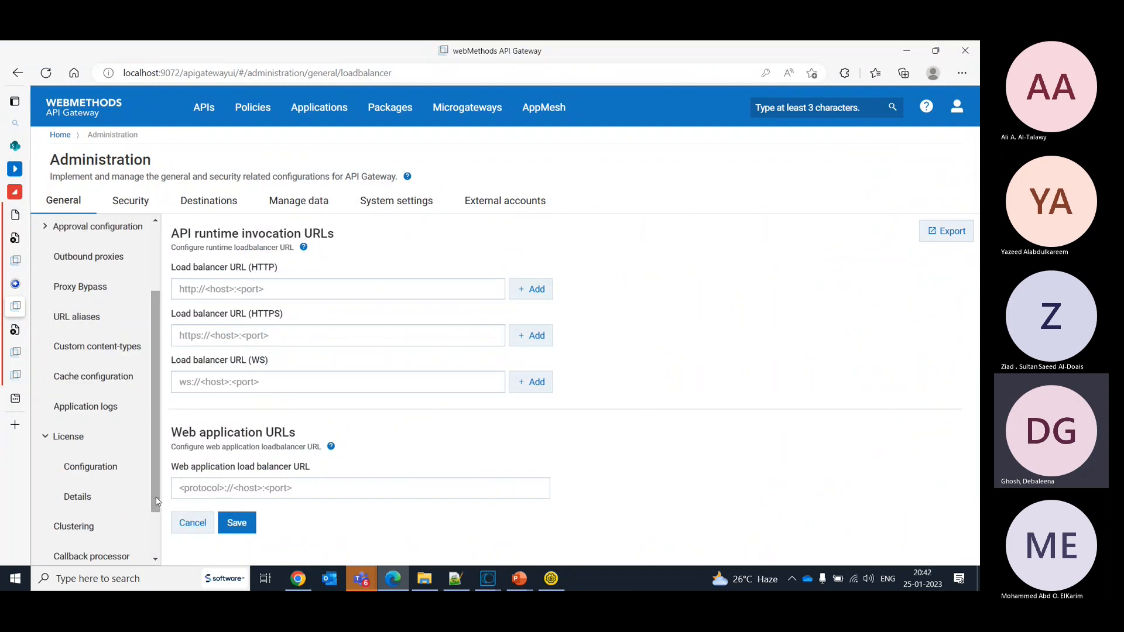
click(80, 467)
click(80, 501)
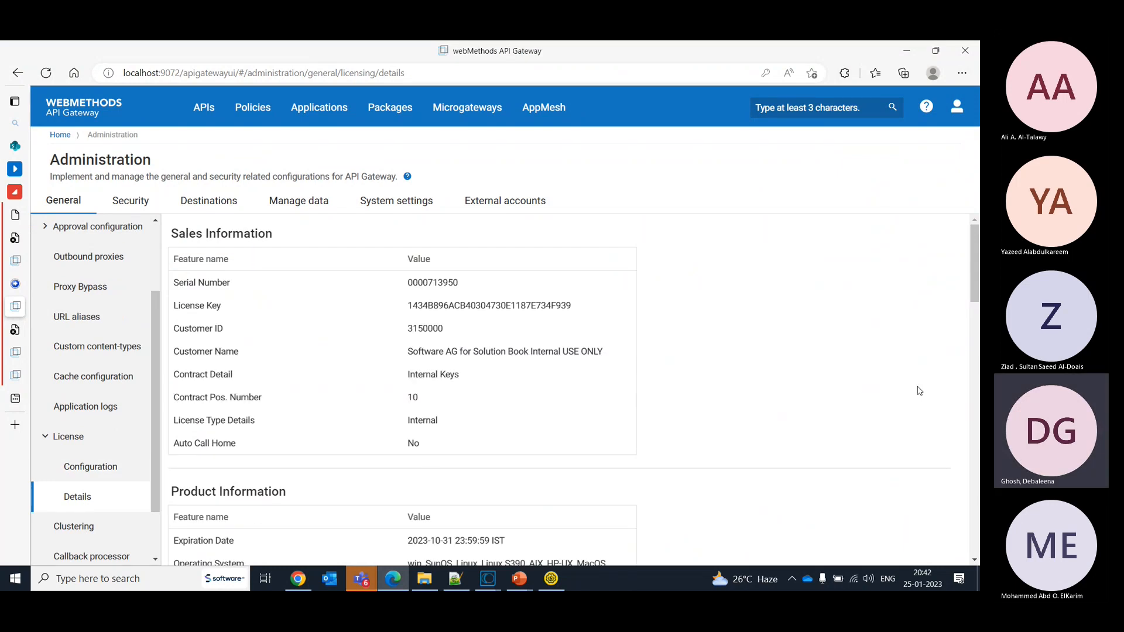
drag(975, 280, 975, 314)
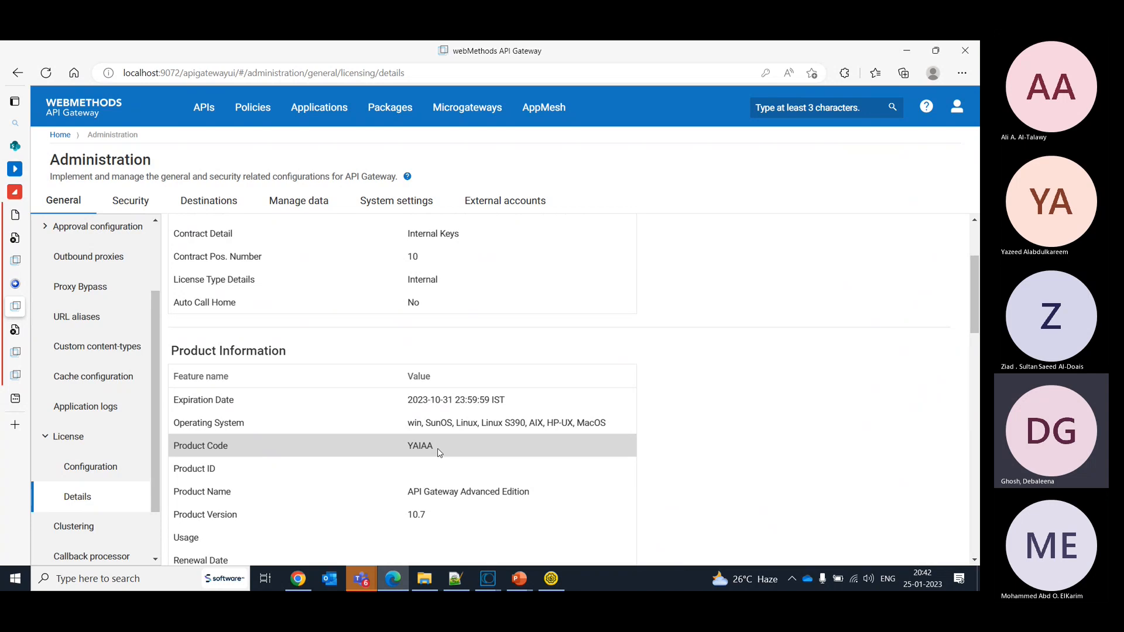
- Return to the diagram and draw arrows from API Gateway (Mediation) to the back end stack and from Public domain/ WAN to API Gateway (Mediation)
key(alt+Tab)
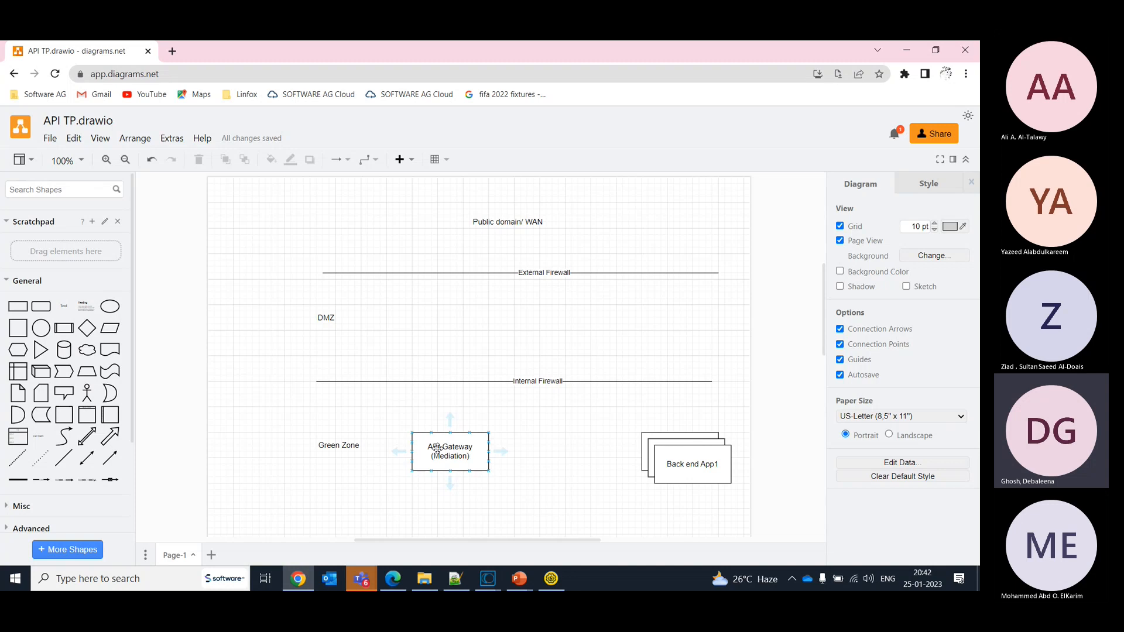
drag(500, 452, 648, 458)
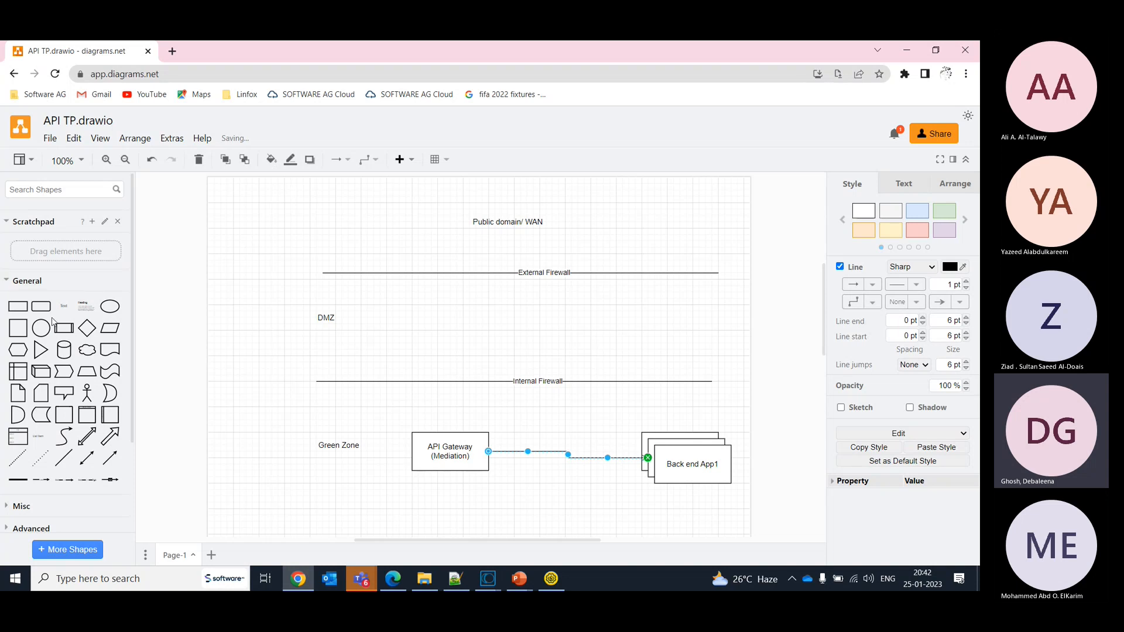
click(501, 227)
click(508, 248)
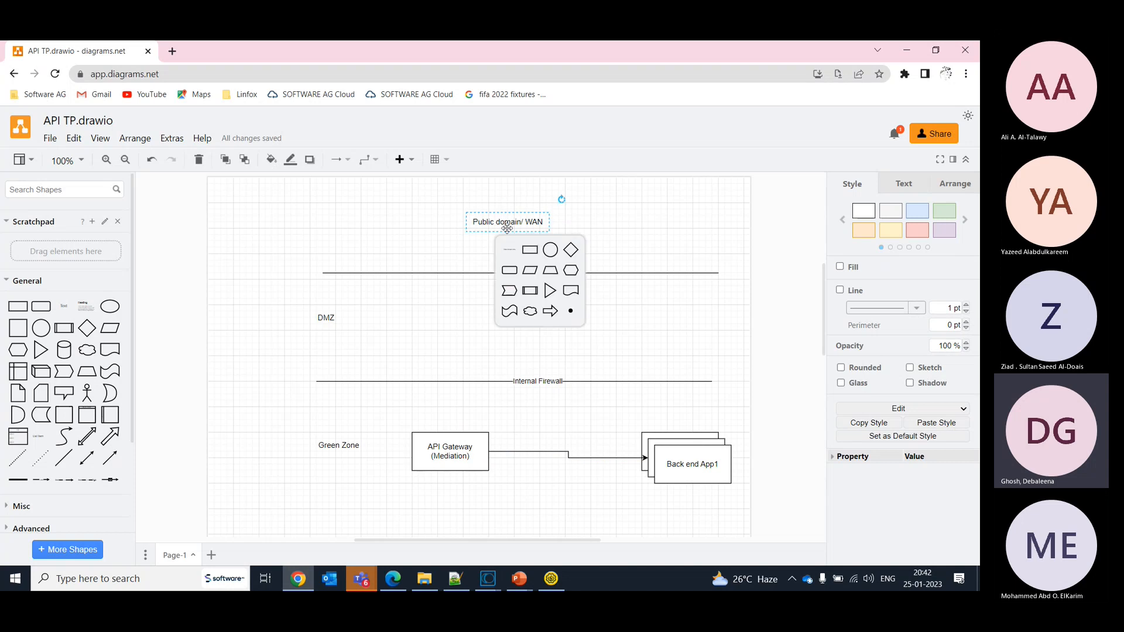
click(478, 230)
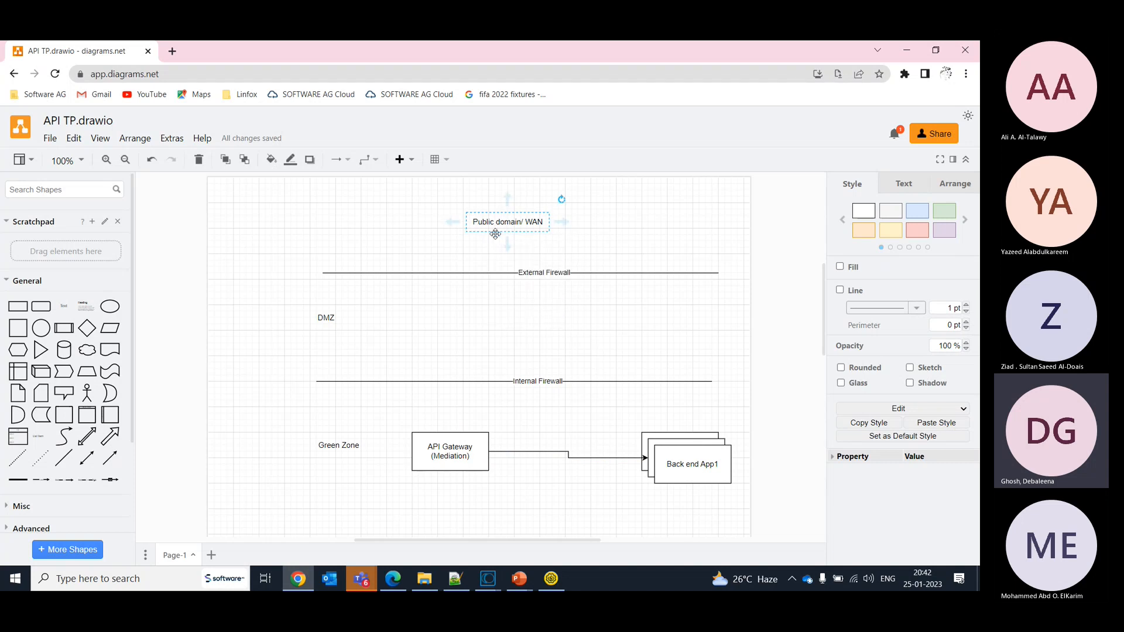
drag(507, 246, 452, 434)
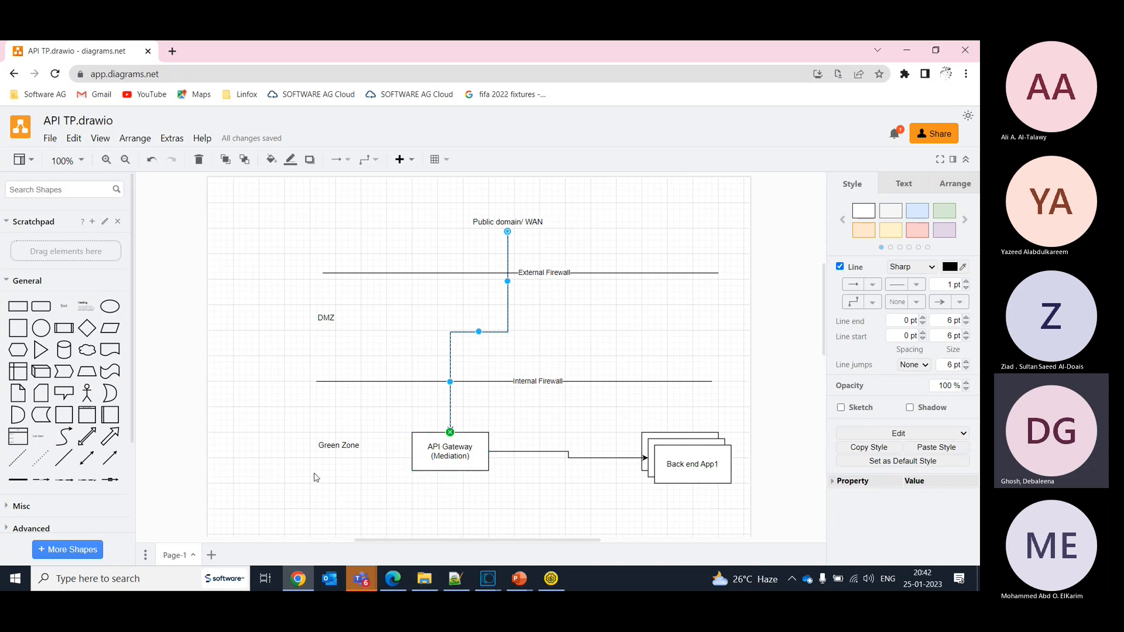
- Draw a return arrow from the Back end App1 box to the lower edge of API Gateway (Mediation)
click(694, 466)
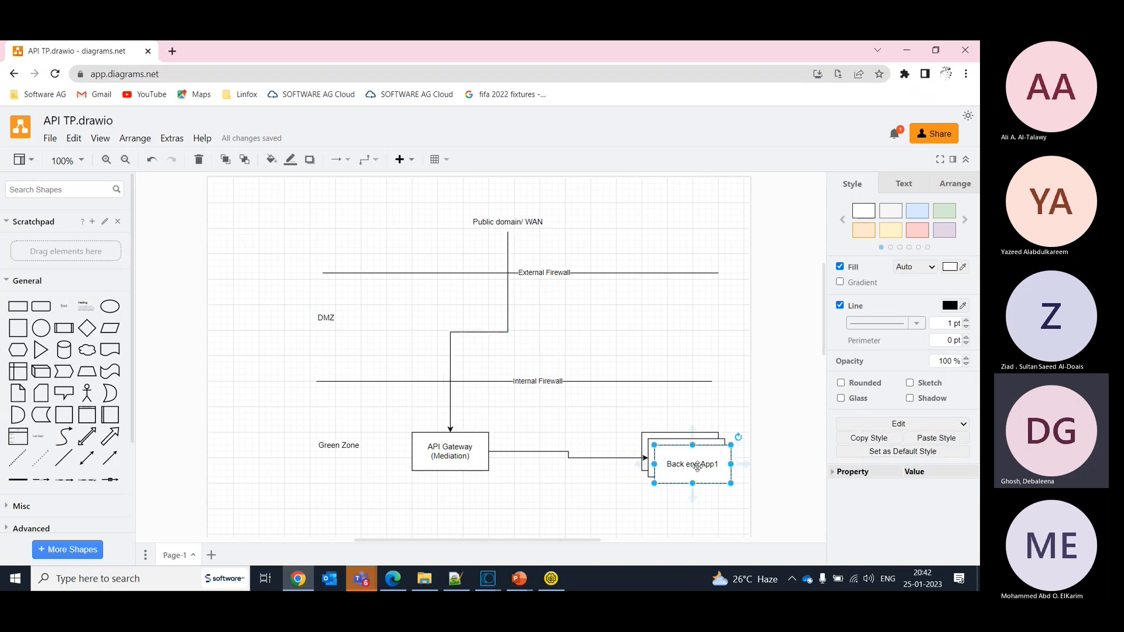
mouse_move(696, 501)
drag(695, 501, 452, 474)
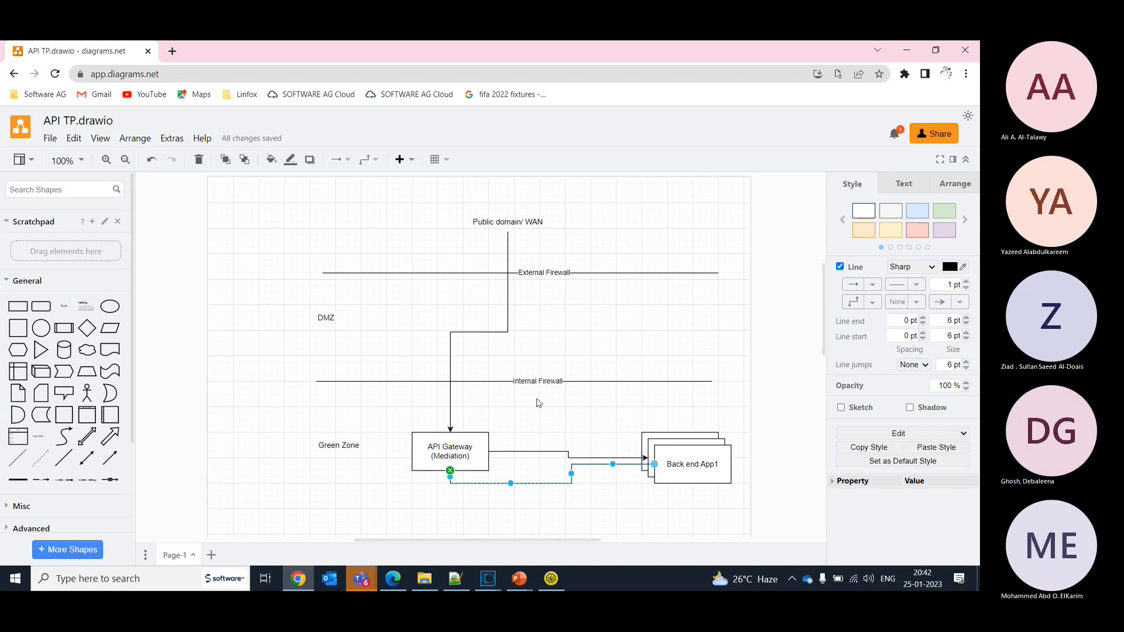
- Add the text "Threat Mgmt Too/WAF" just below the External Firewall line in the DMZ area
click(74, 311)
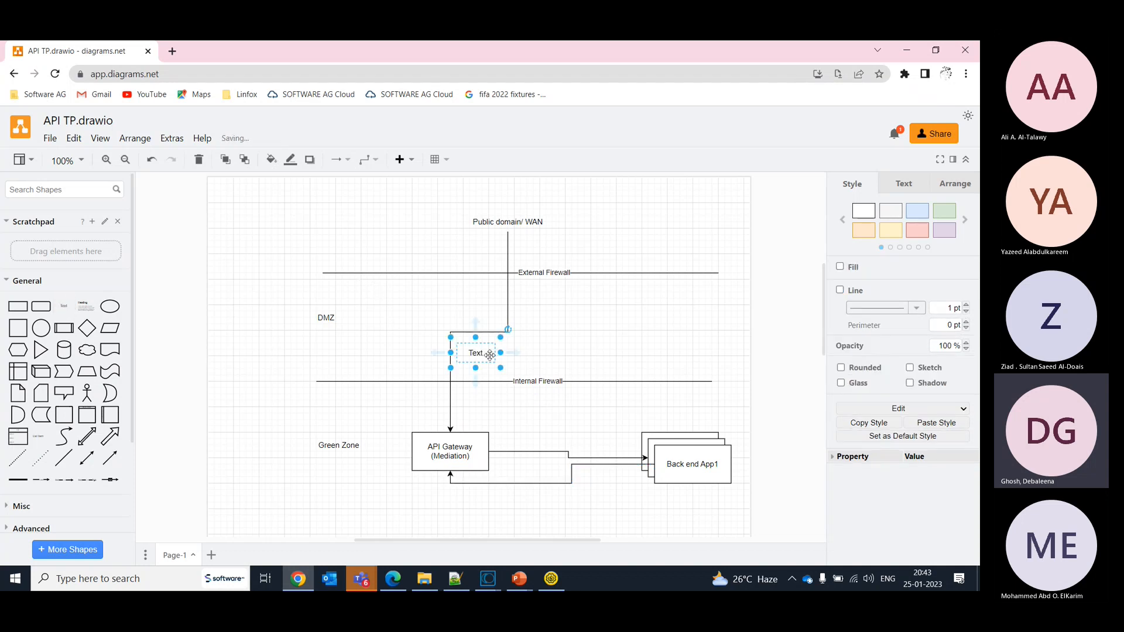
drag(490, 356, 404, 289)
double_click(392, 290)
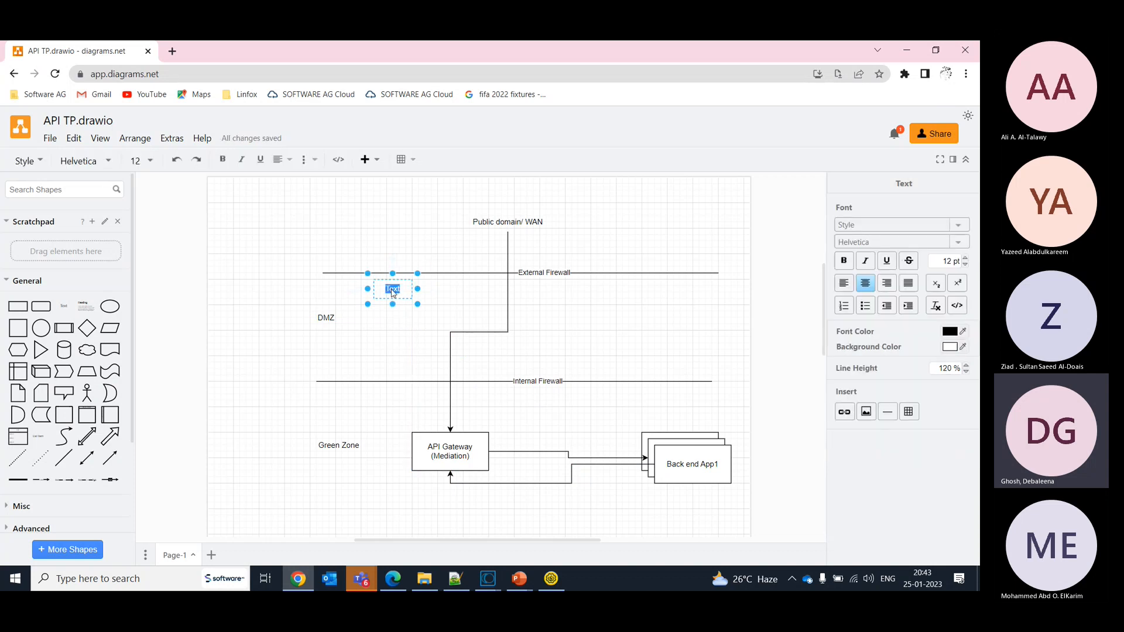
text(Threat M)
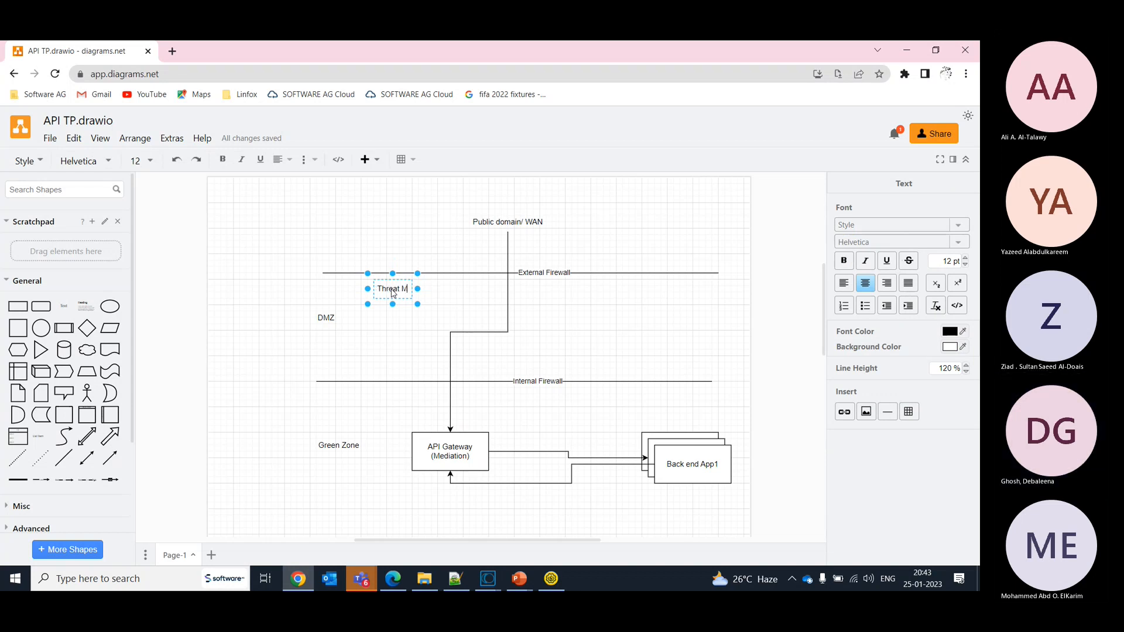
text(gmt Tool/)
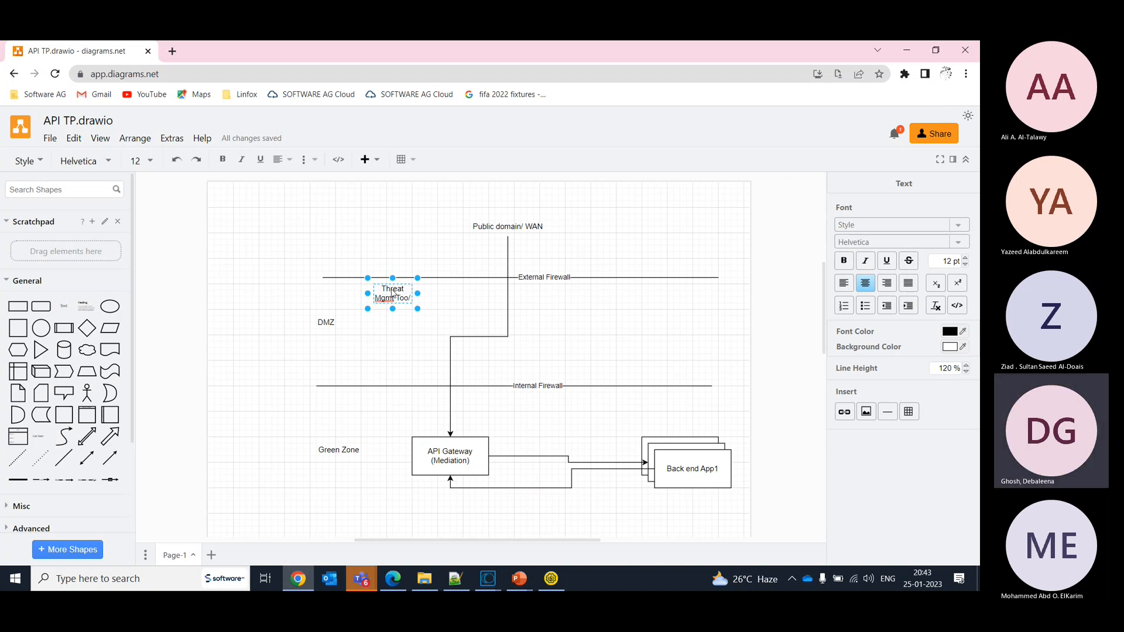
text(WAF)
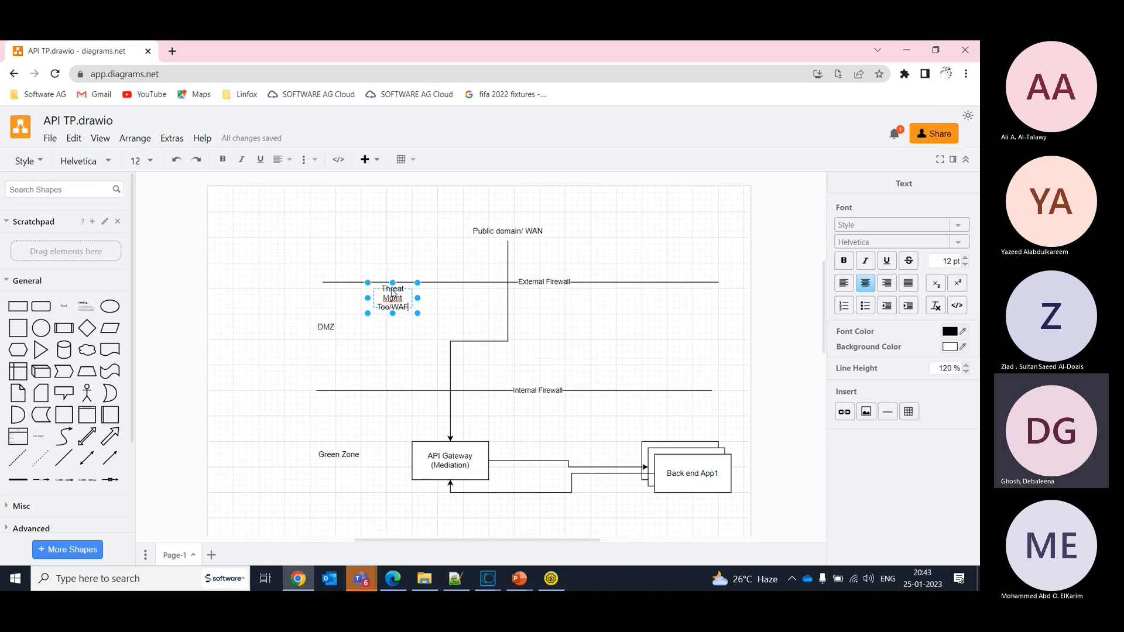
click(392, 372)
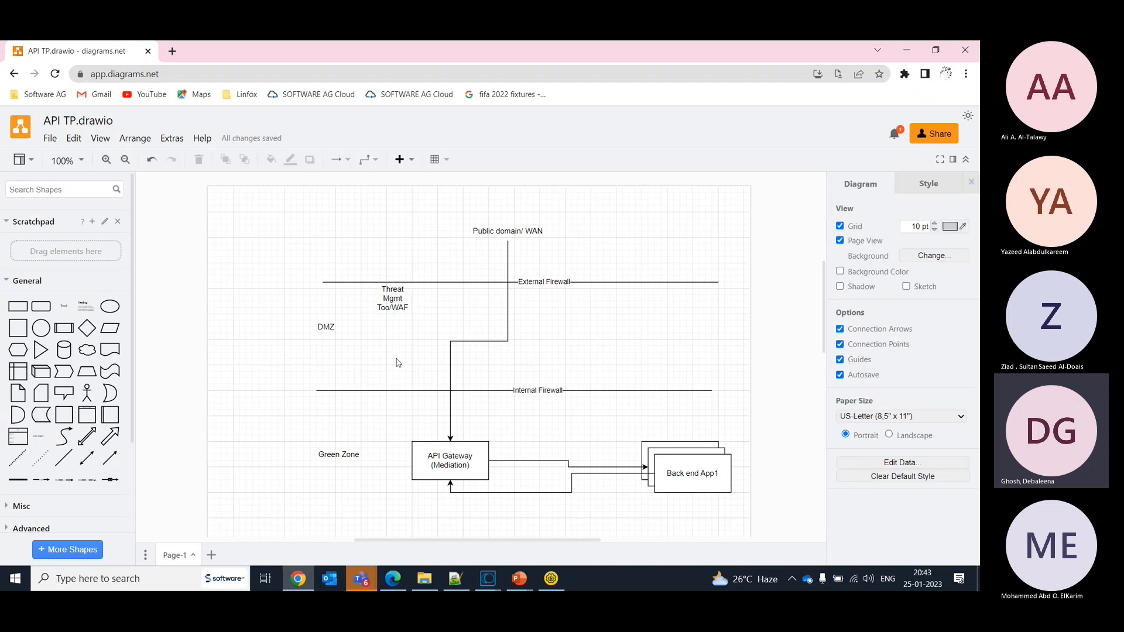
- Add a rectangle in the DMZ above the Internal Firewall line and label it "API Gateway (Threat Protection)", with the parenthesised part on its own line
click(18, 310)
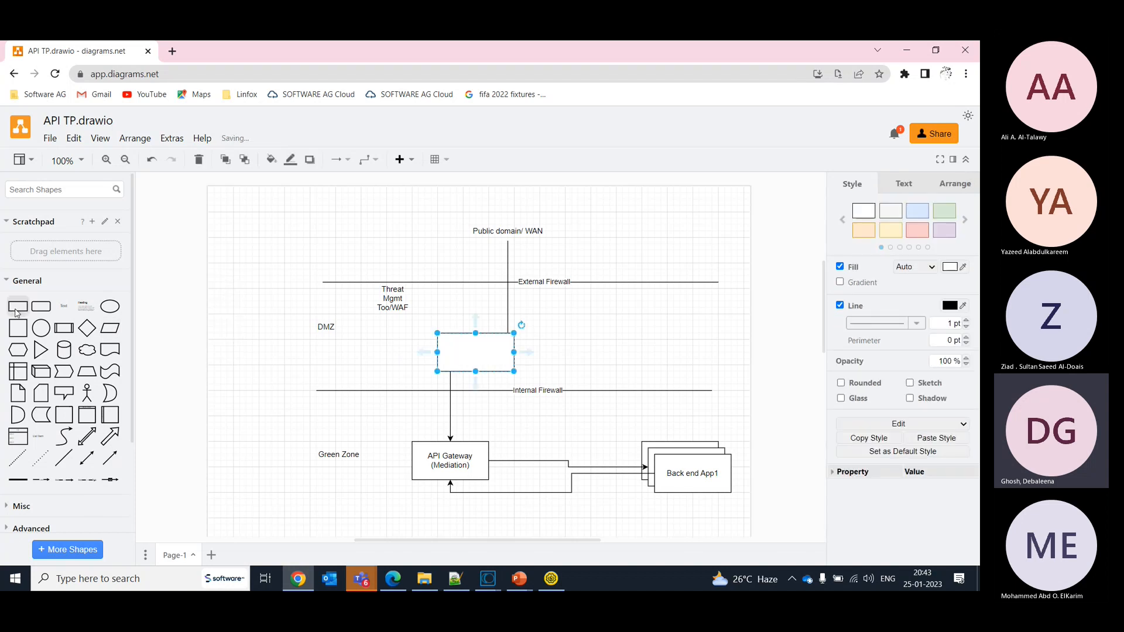
double_click(489, 363)
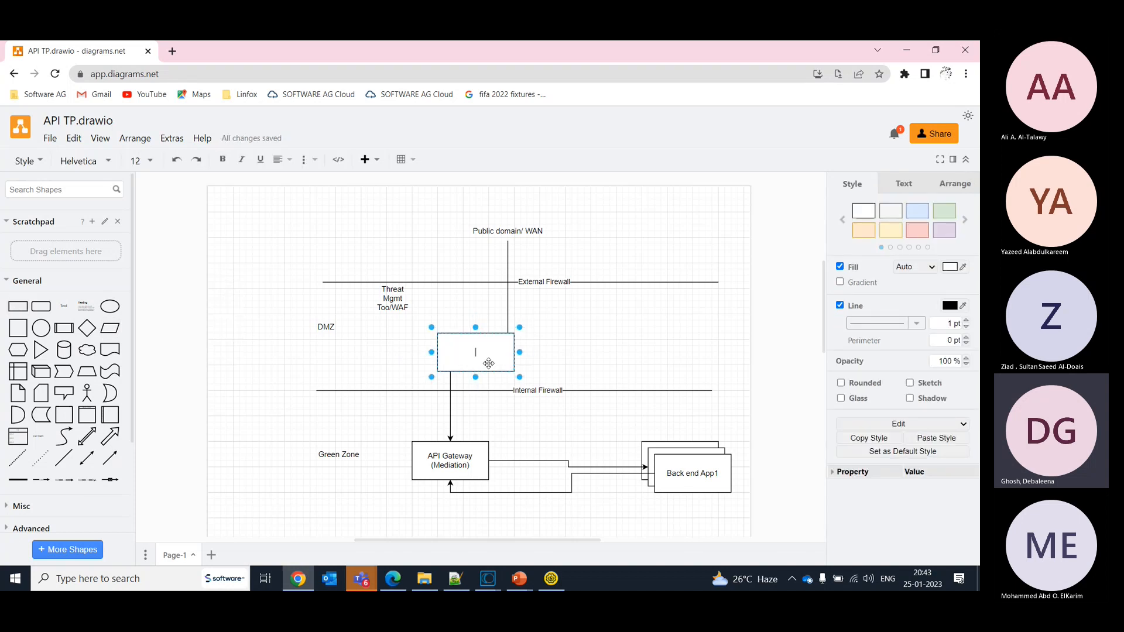
text(API)
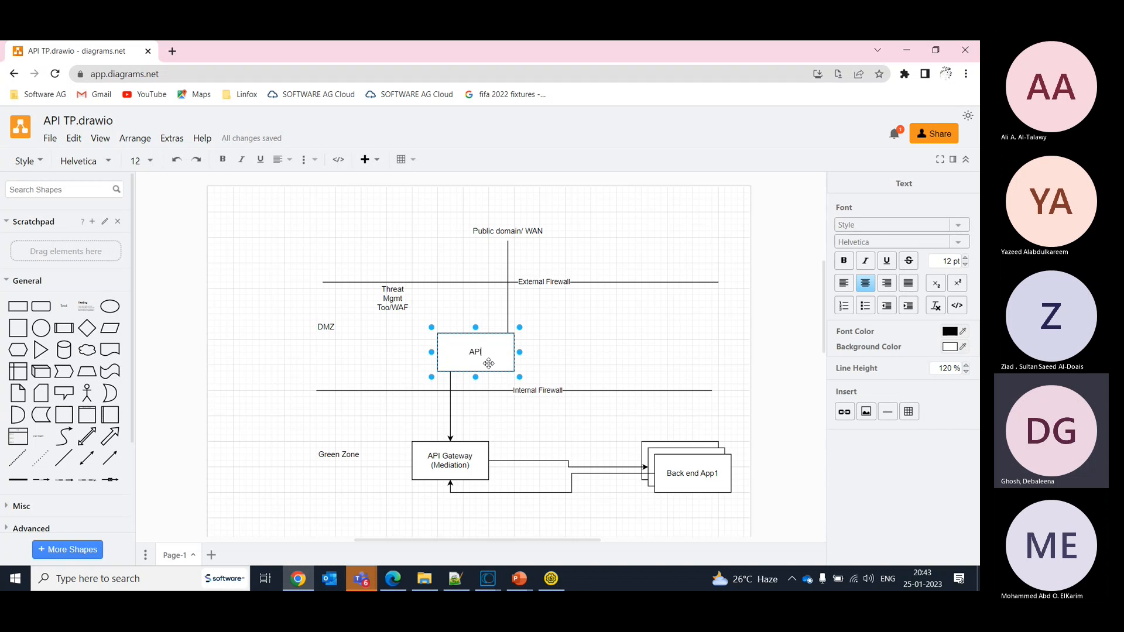
text( Gateway)
key(Return)
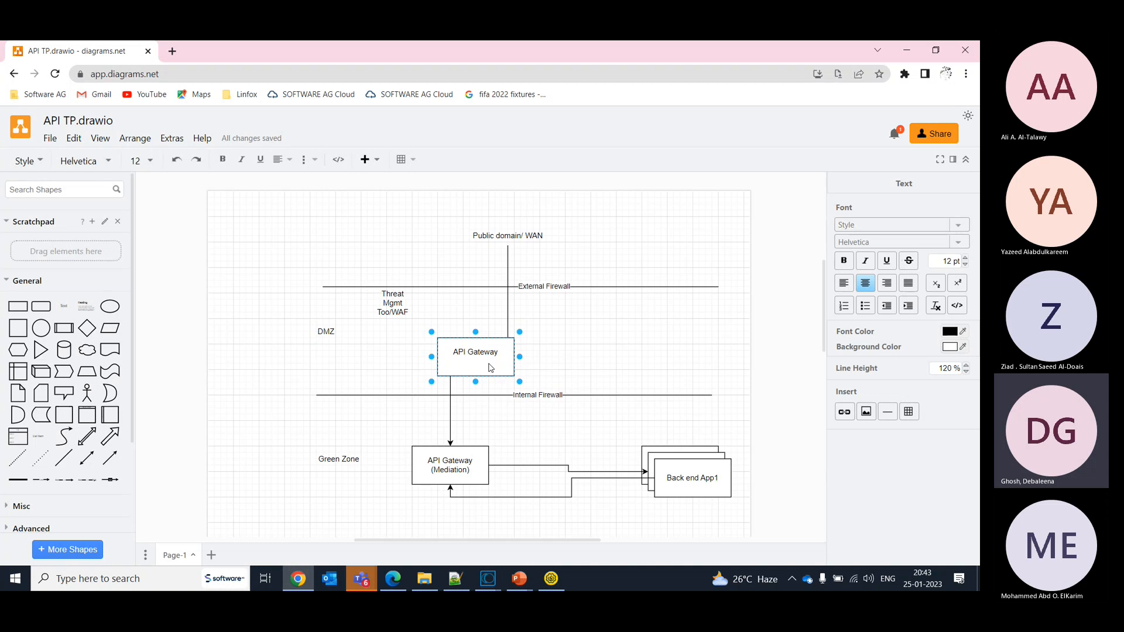
text((Threat Protection))
- Switch to the Edge browser, view the API Gateway login page on localhost:19072, and return to the gateway instance on localhost:9072
key(alt+Tab)
key(alt+Tab)
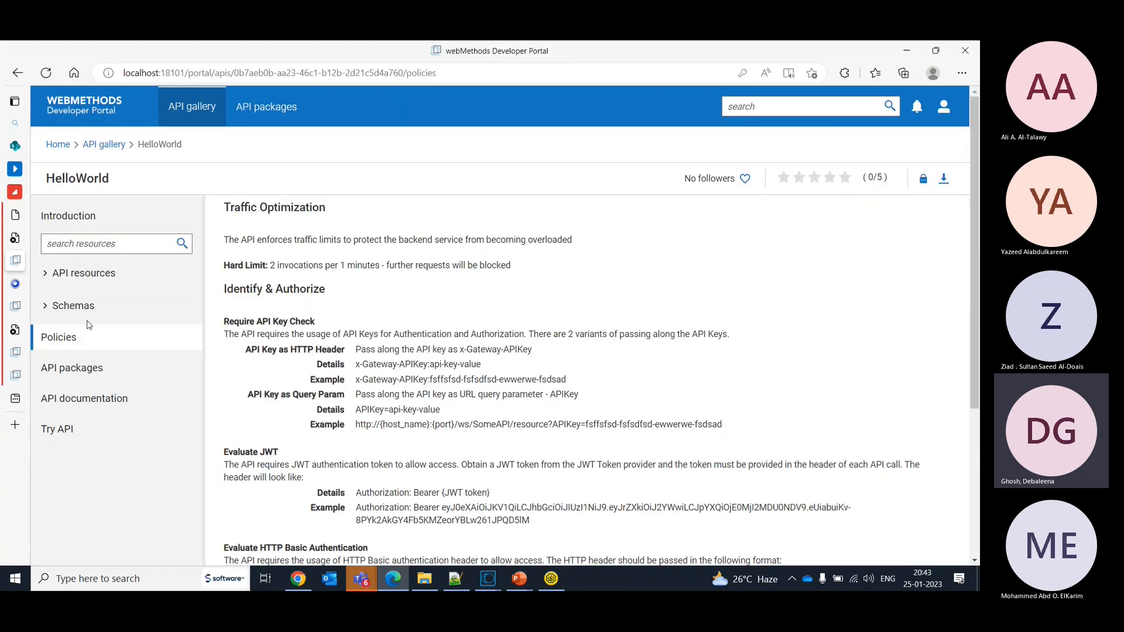
mouse_move(12, 353)
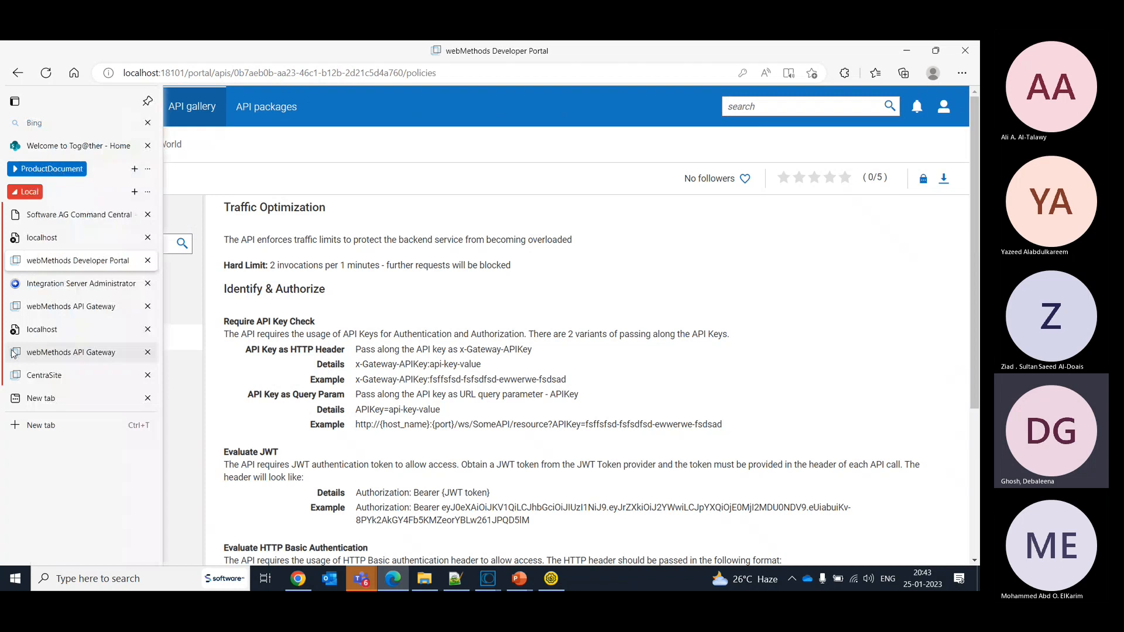
click(30, 356)
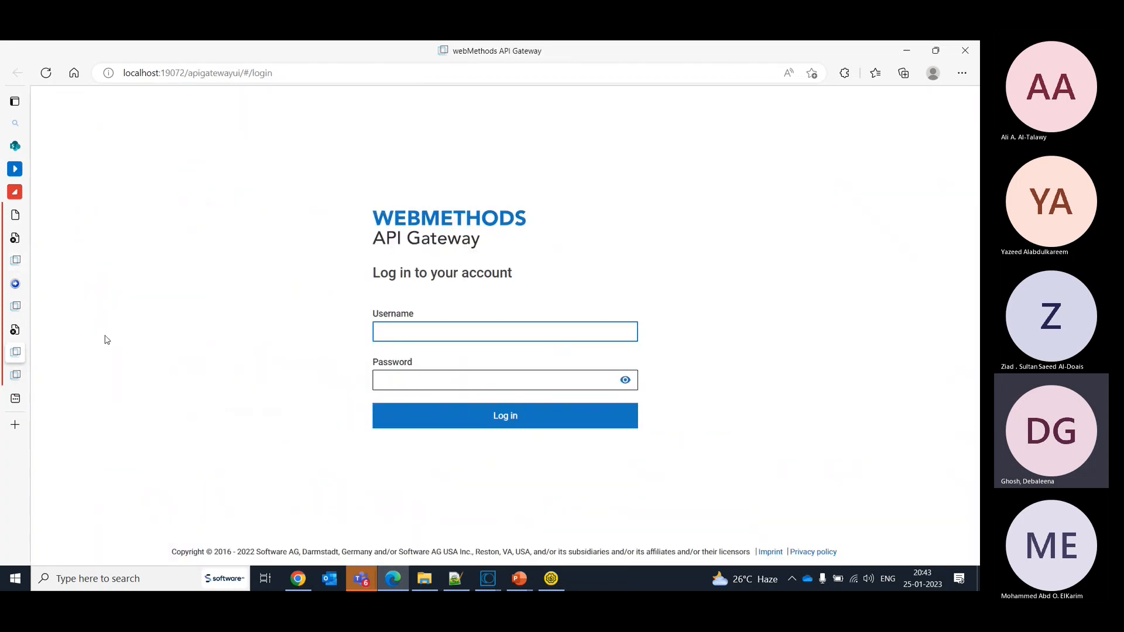
click(18, 306)
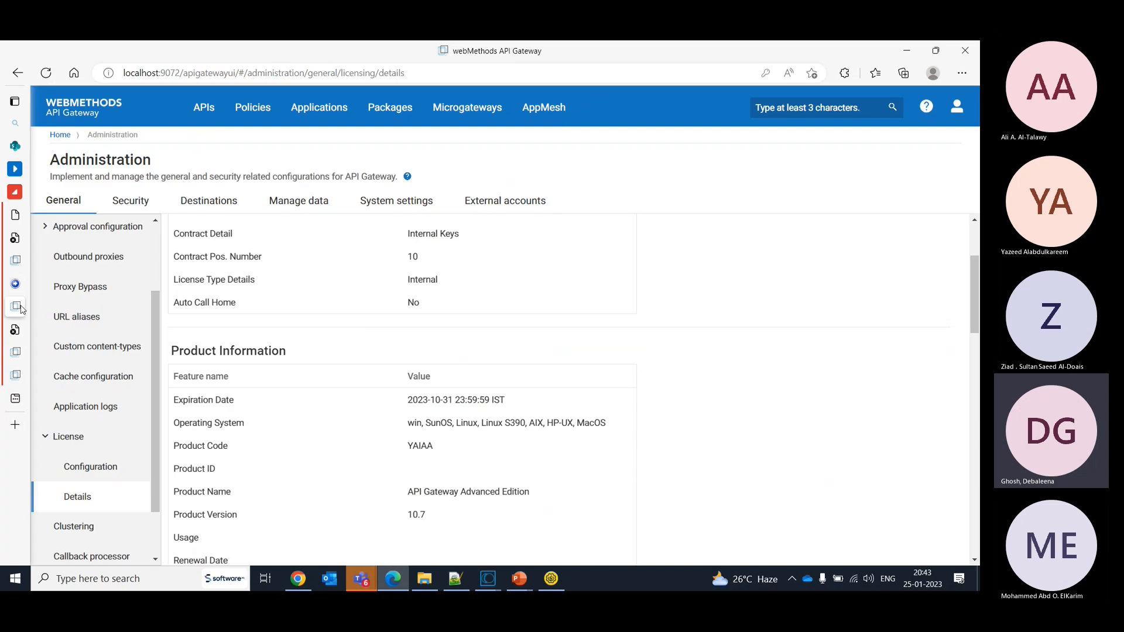
- View the API list on the localhost:9072 gateway, and log in to the localhost:19072 gateway as Administrator with the account password
click(204, 107)
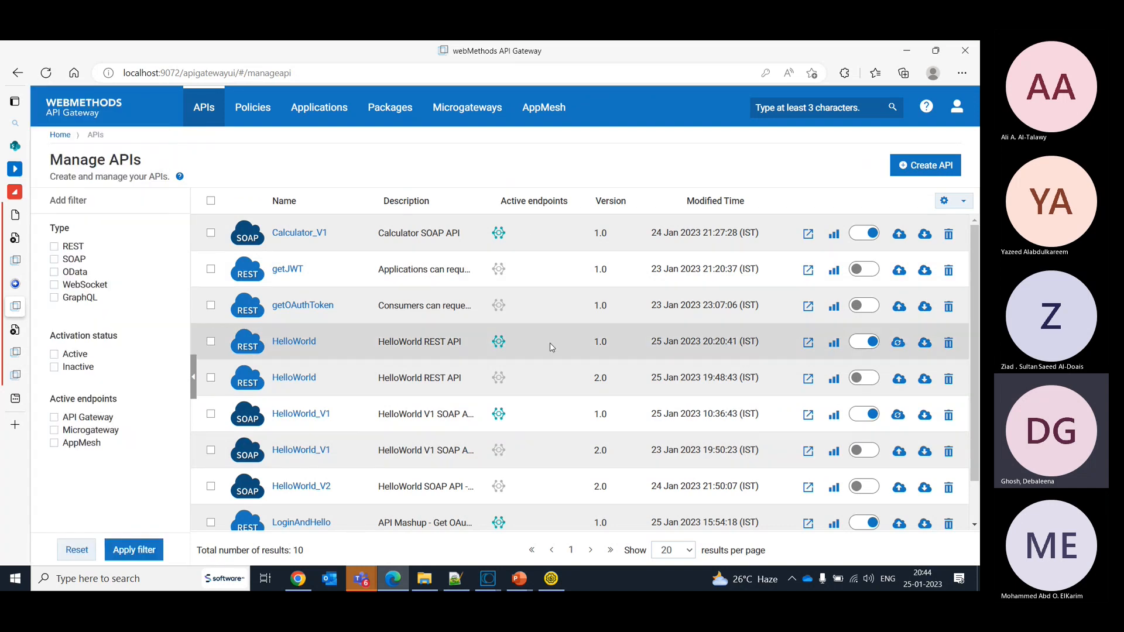
click(16, 355)
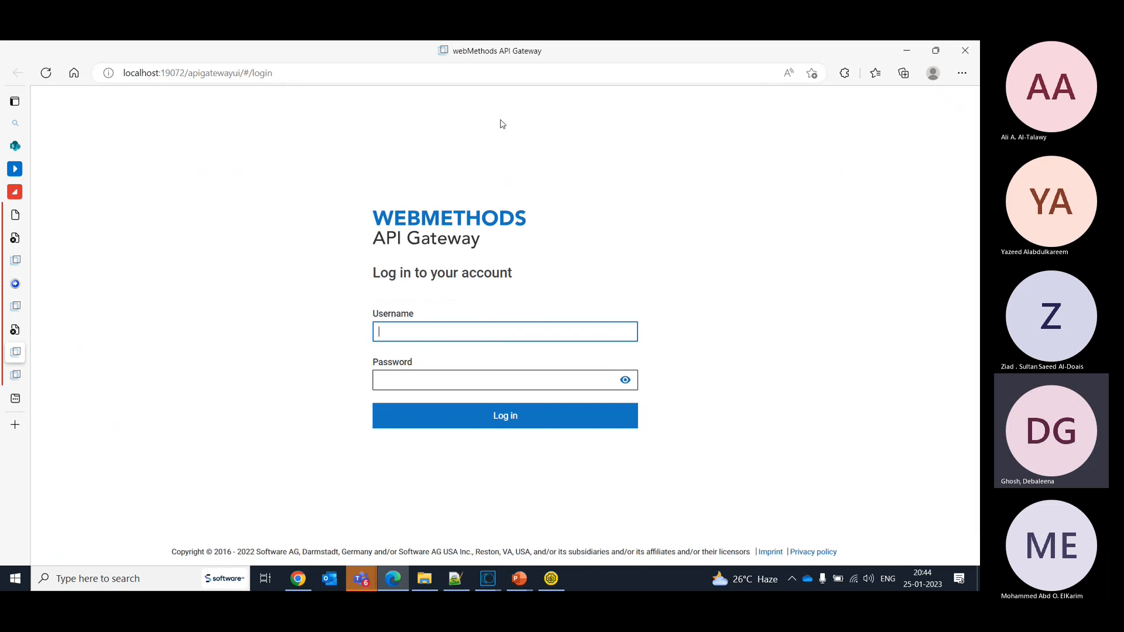
click(444, 334)
text(Administrator)
key(Tab)
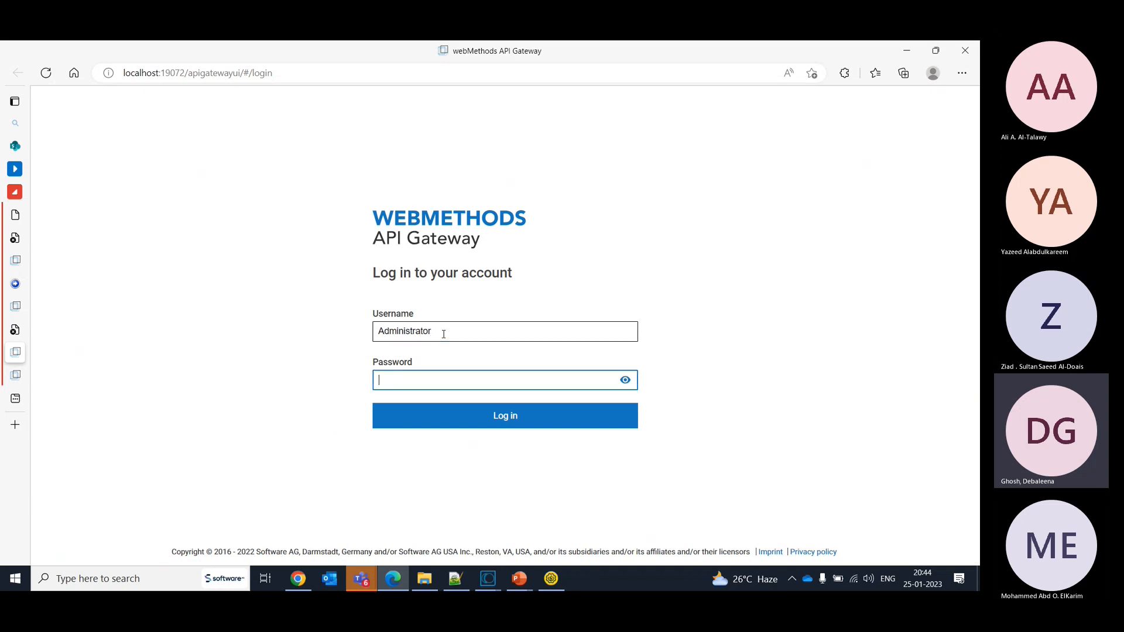
text(ma)
key(Return)
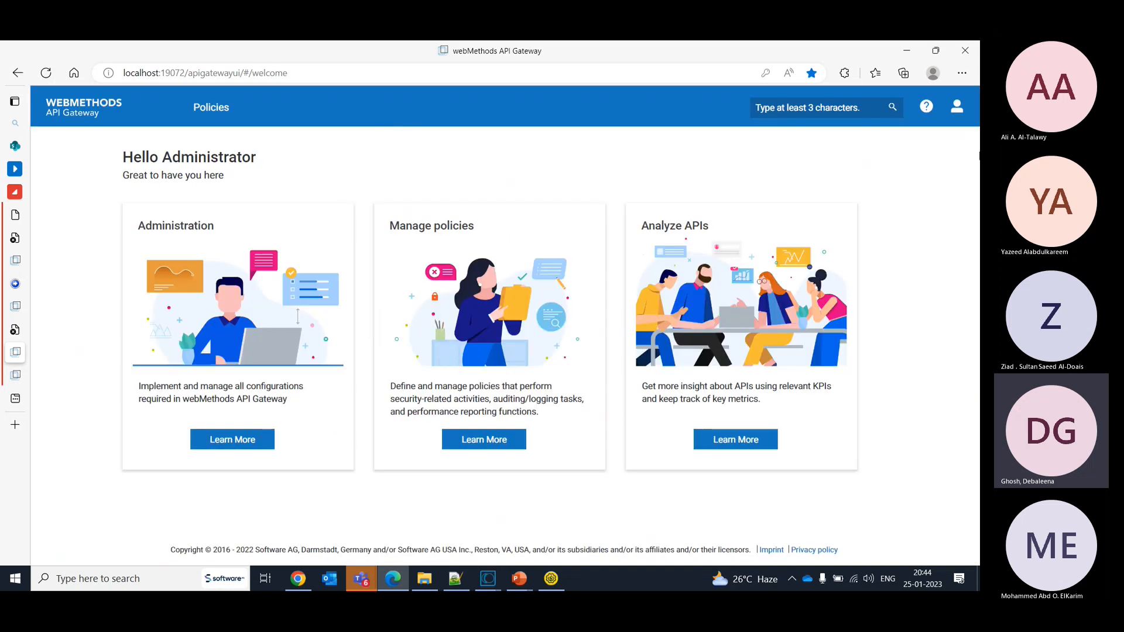
- Examine the gateway's threat protection policies page and the product information in its Administration license details
click(963, 123)
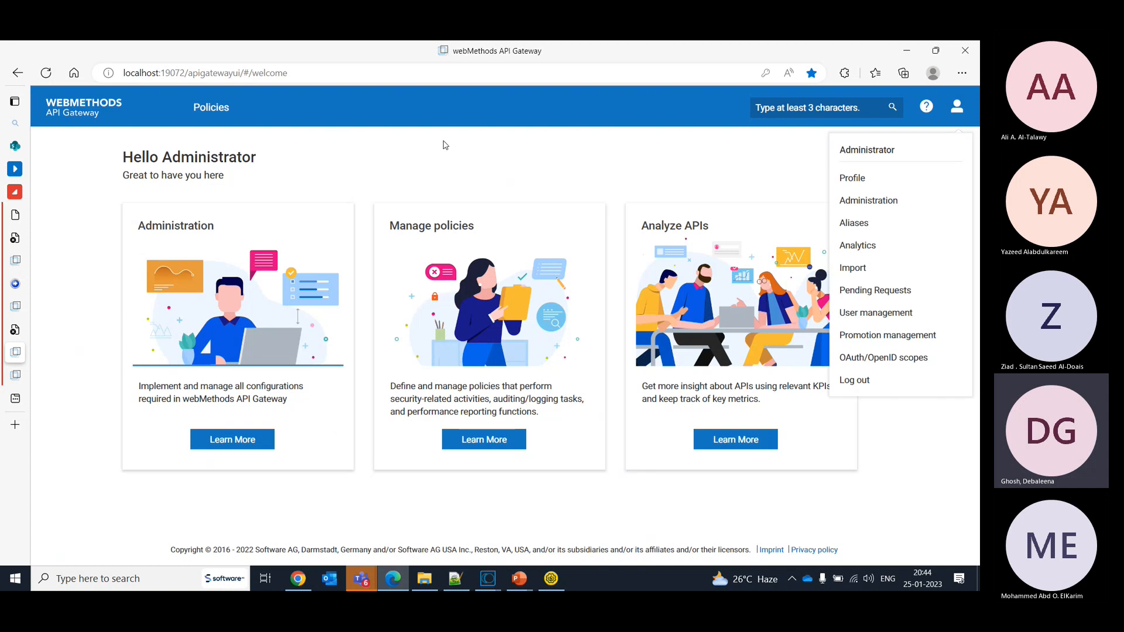
click(218, 112)
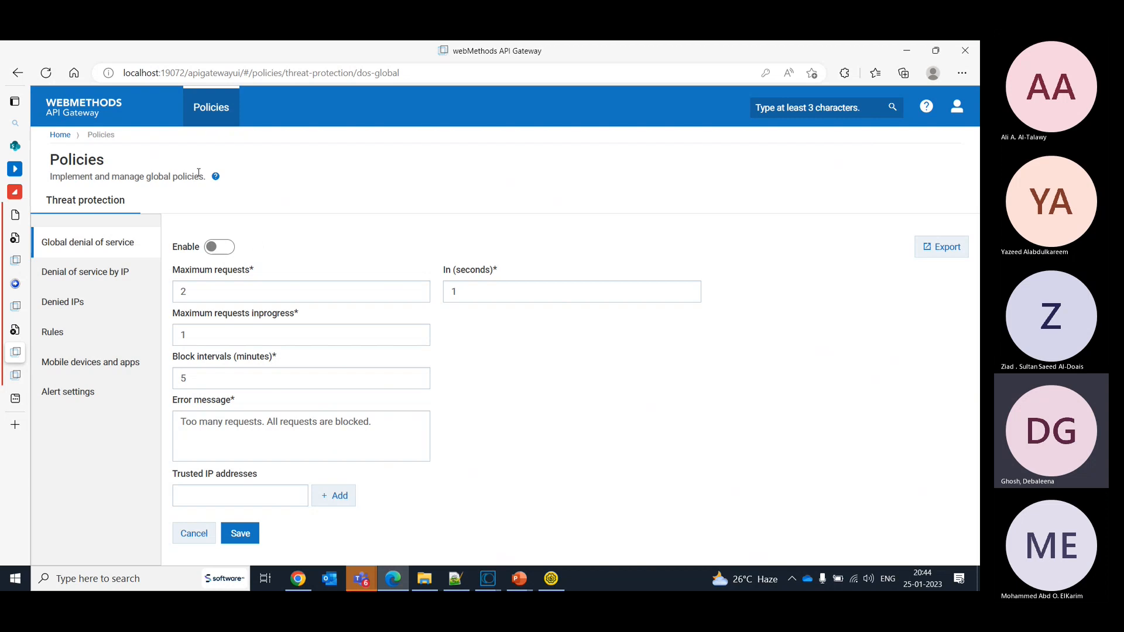
click(957, 107)
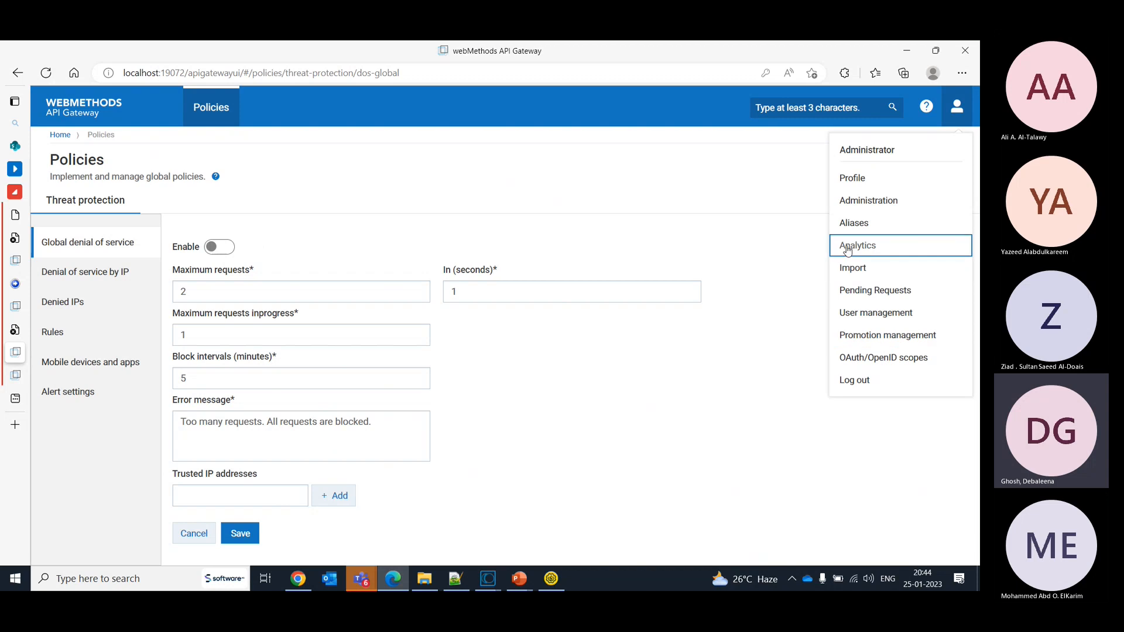
click(853, 206)
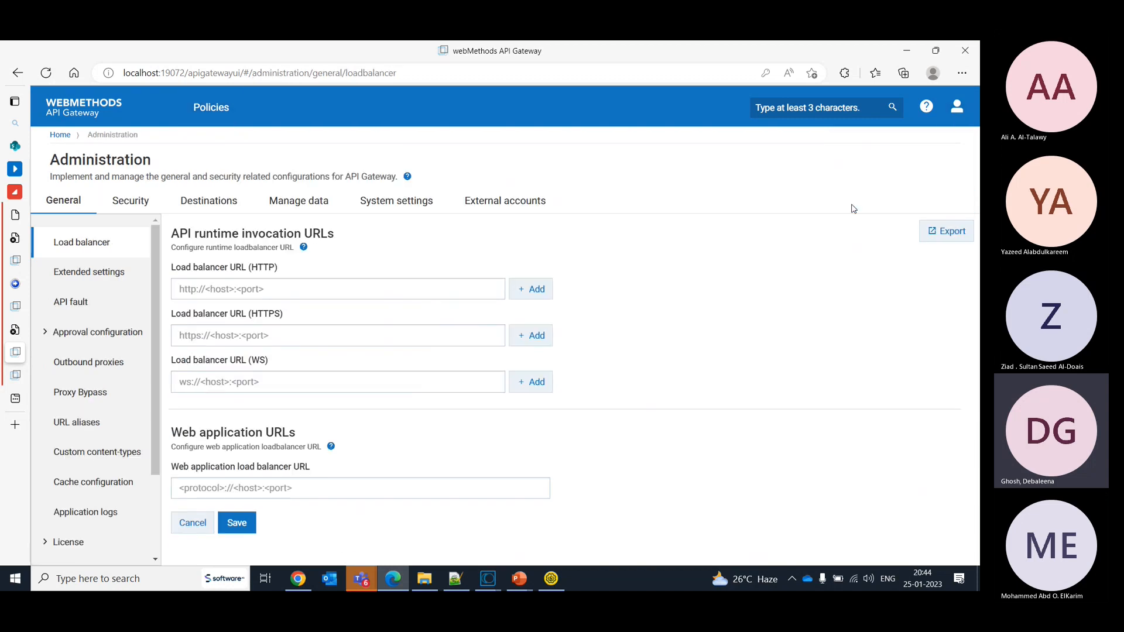
scroll(88, 457, down, 1)
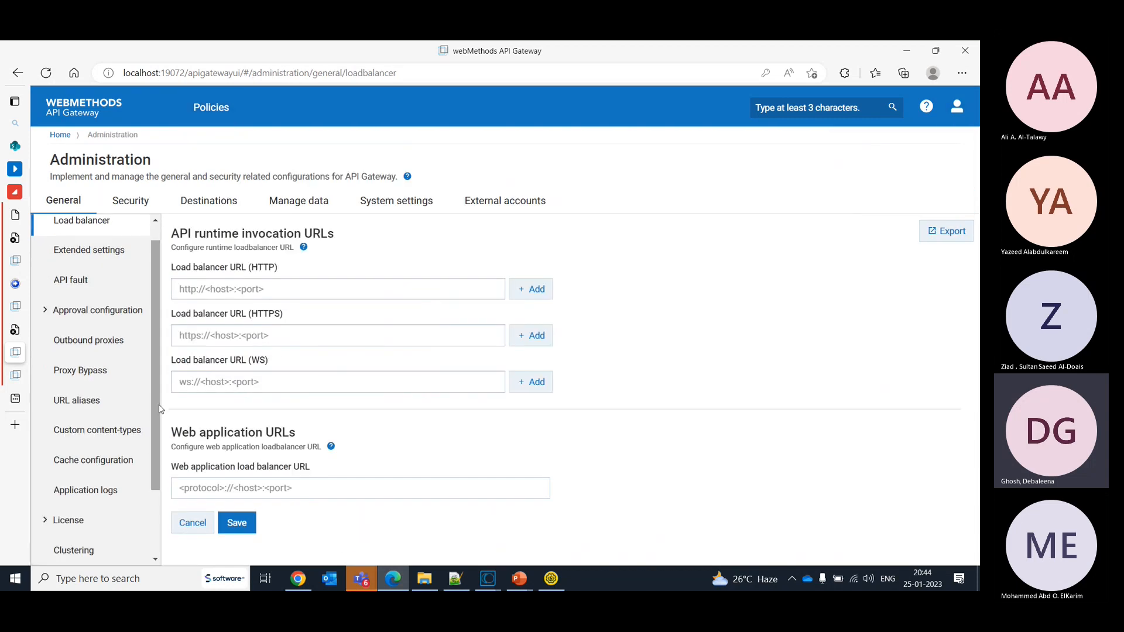
click(79, 526)
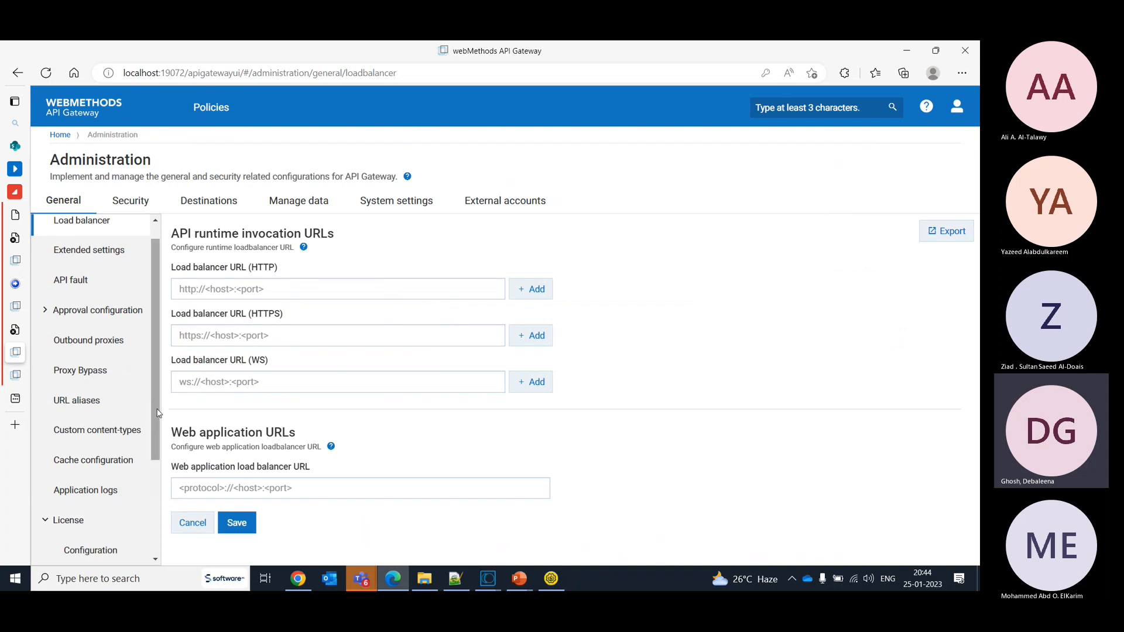
scroll(87, 497, down, 2)
click(90, 471)
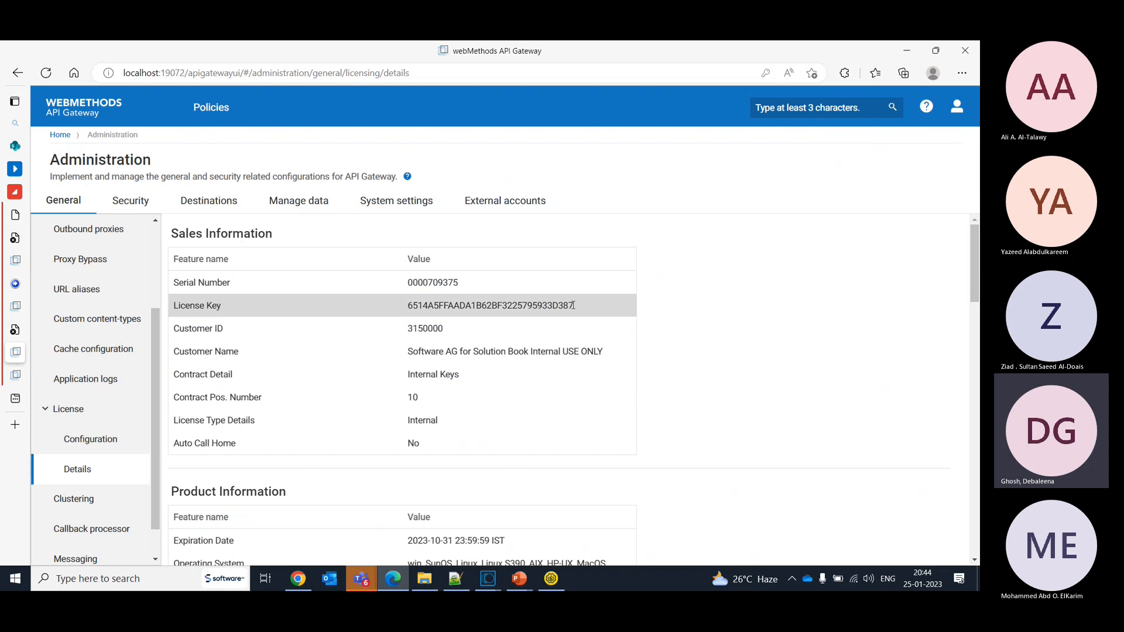
drag(976, 293, 977, 328)
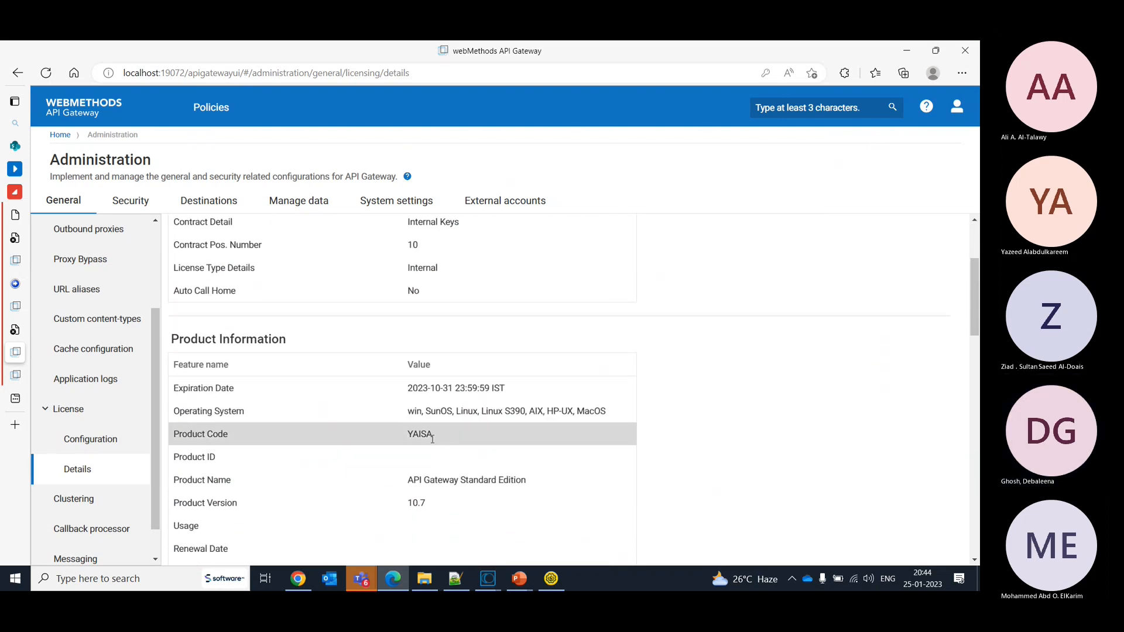
- Switch to the API TP.drawio diagram in Chrome and add a "Developer Portal" rectangle in the DMZ, right of API Gateway (Threat Protection)
key(alt+Tab)
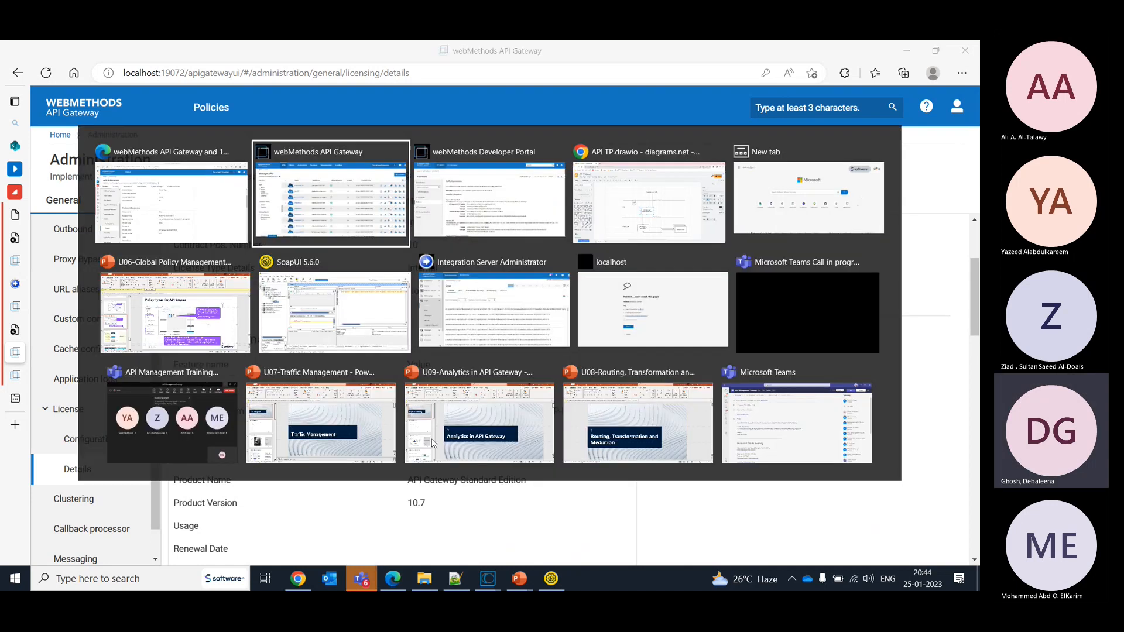
key(alt+Tab)
key(alt+Tab)
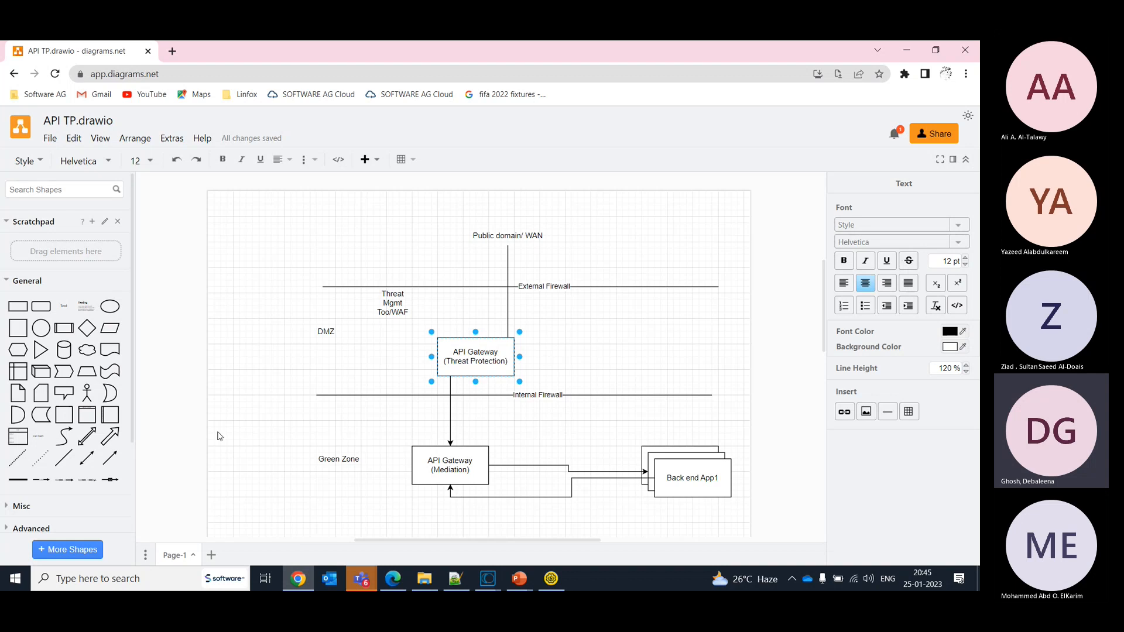
mouse_move(19, 308)
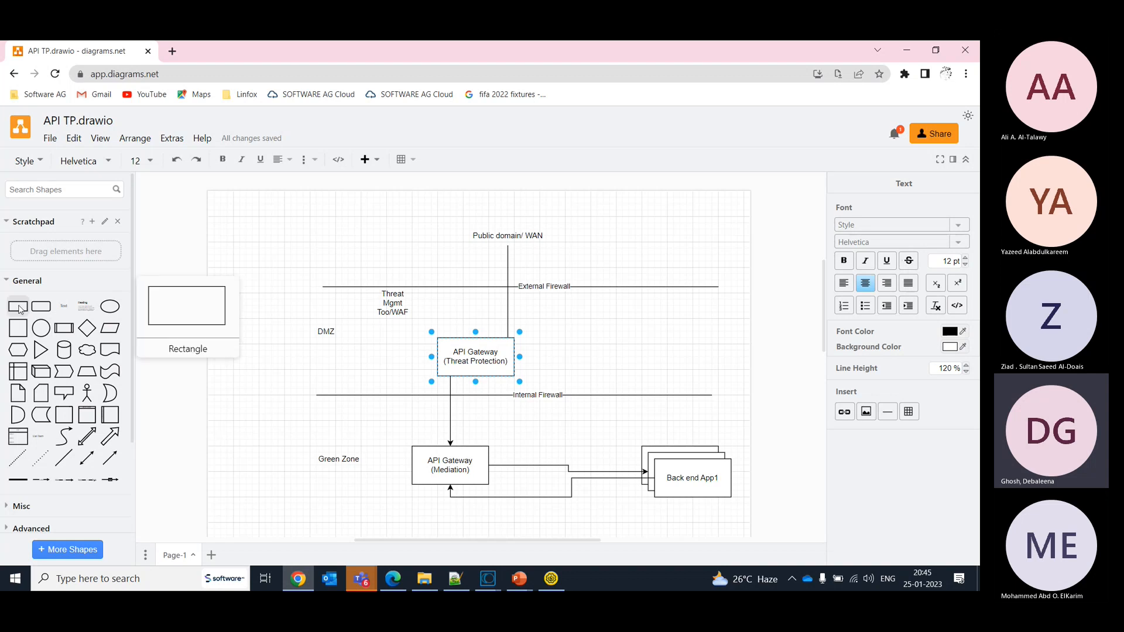
click(20, 308)
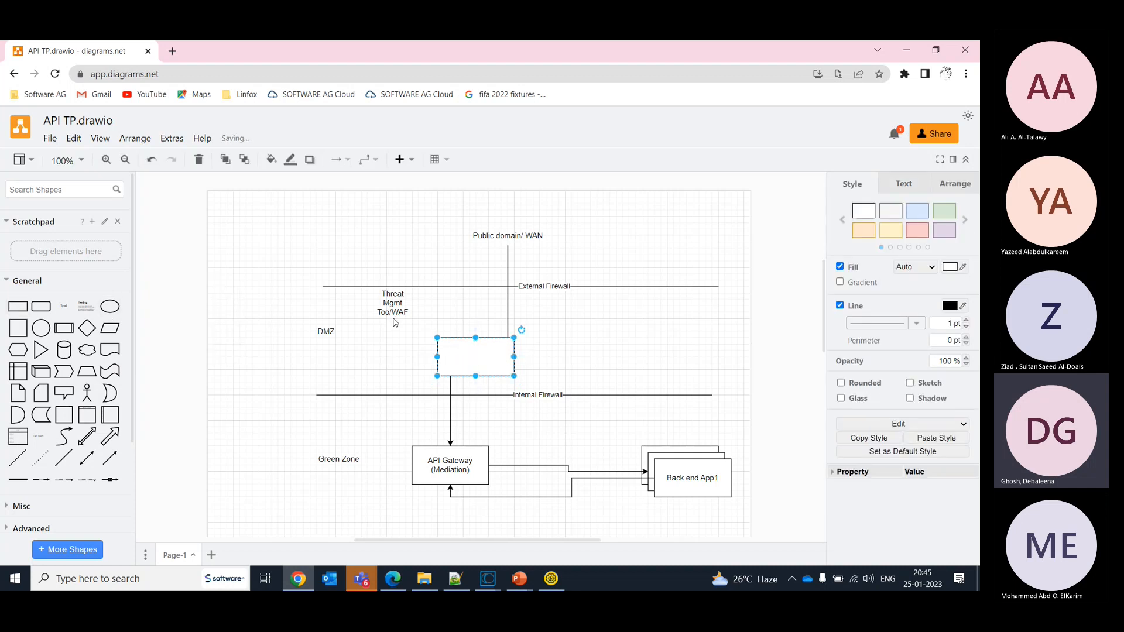
drag(487, 354, 653, 348)
double_click(654, 348)
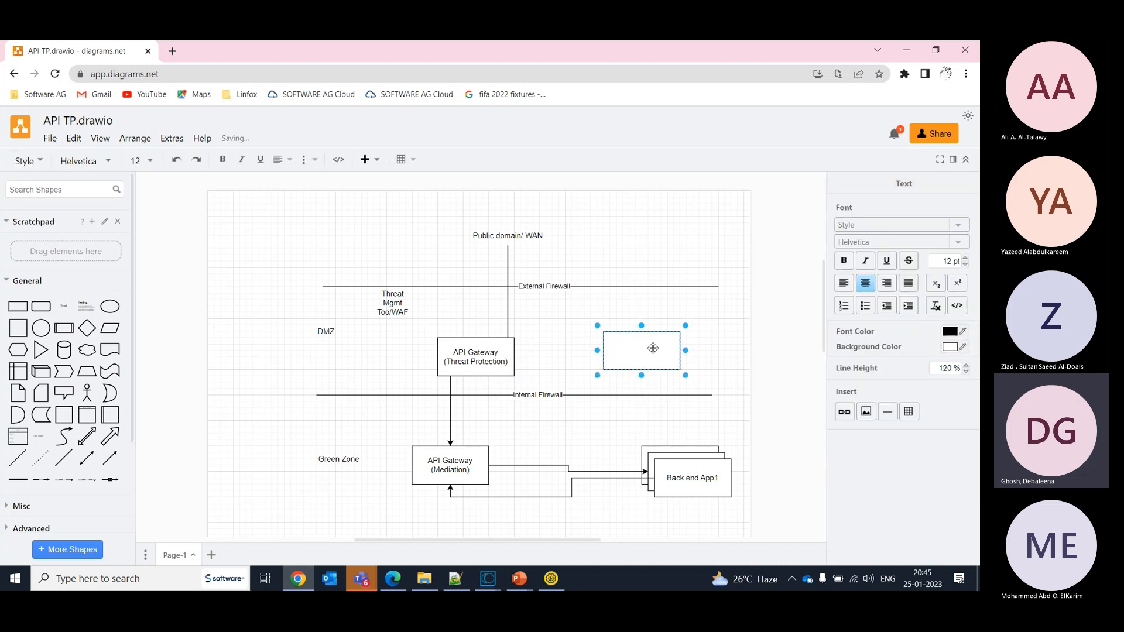
text(Developer Portal)
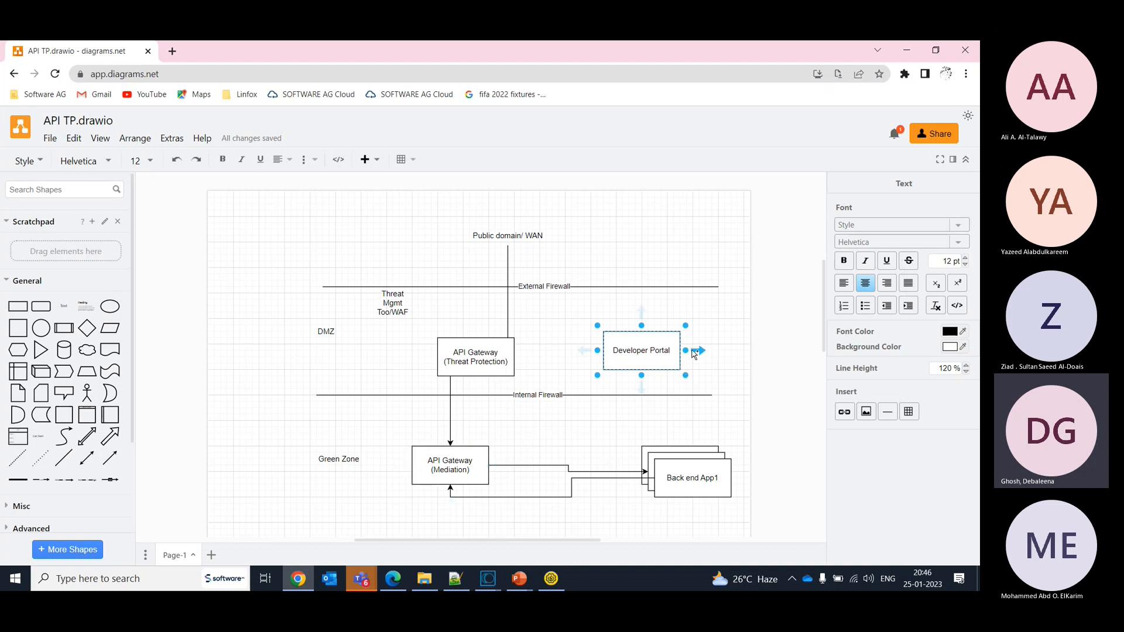
- Add a rectangle connected by an arrow from the right side of Developer Portal and label it "Sandbox"
mouse_move(701, 353)
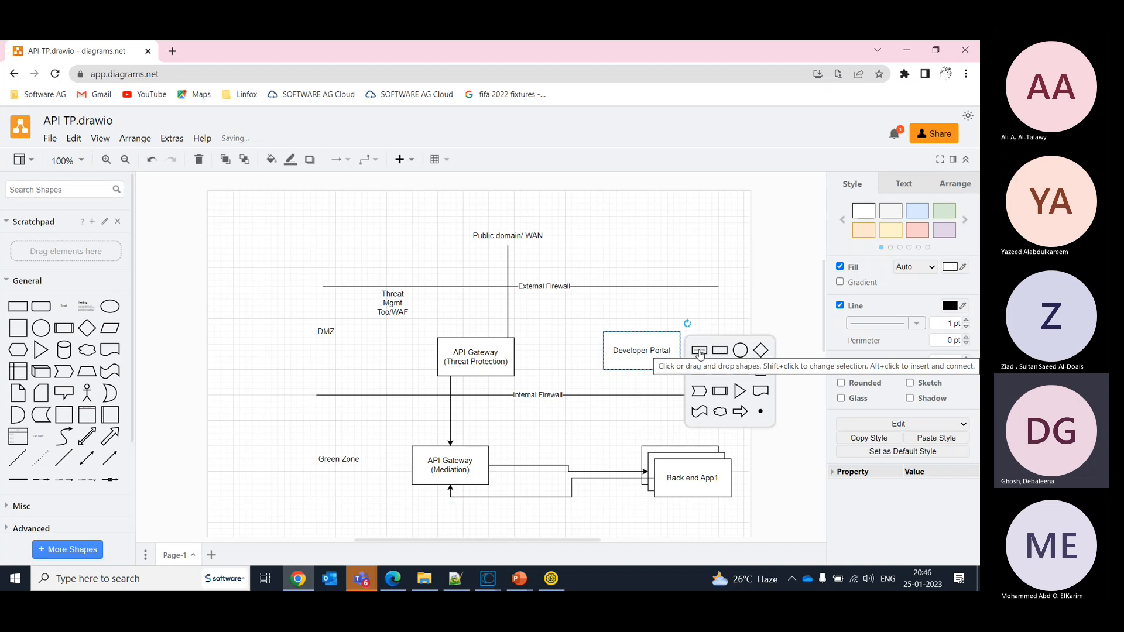
click(716, 352)
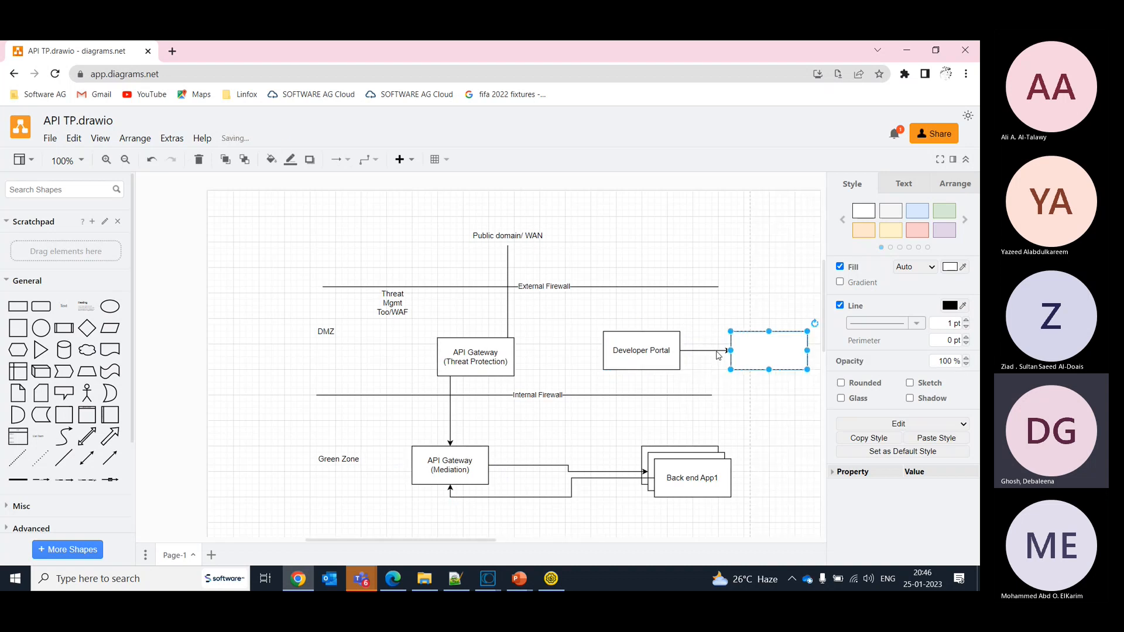
double_click(776, 344)
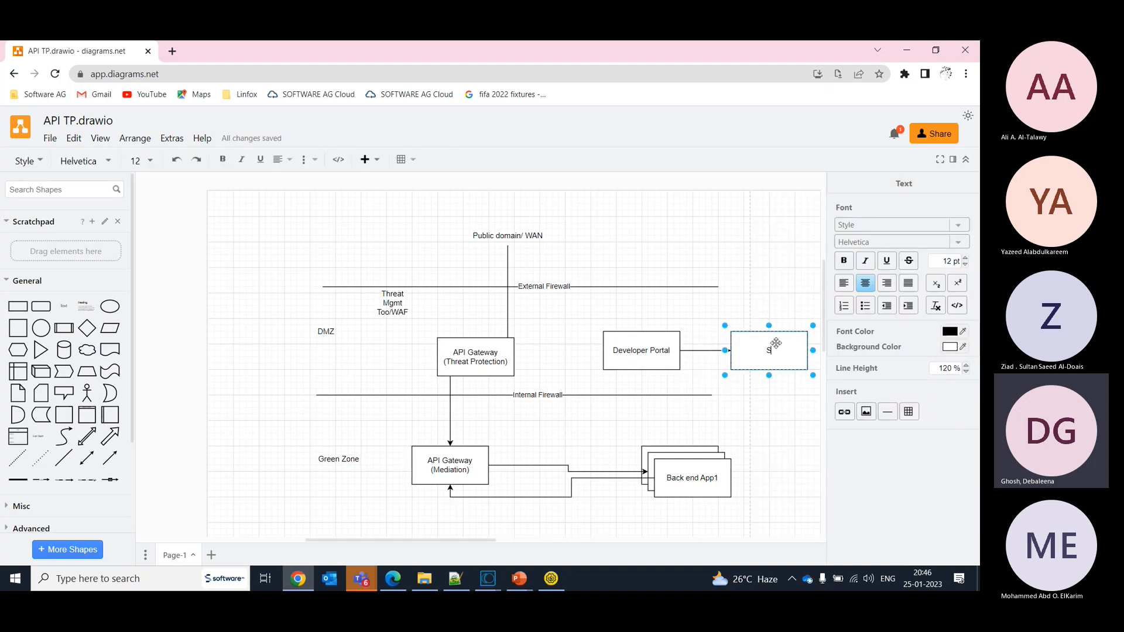
text(Sandbox)
- Draw an arrow from the Public domain/ WAN text to the upper edge of the Developer Portal box
drag(565, 234, 634, 335)
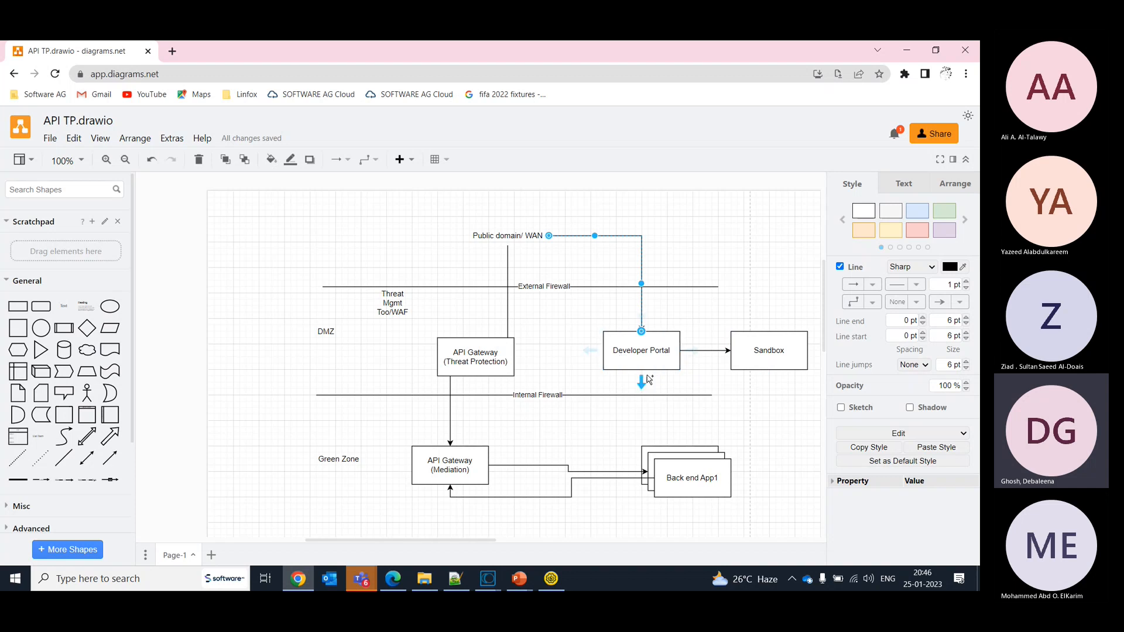
mouse_move(643, 386)
mouse_move(644, 385)
mouse_down()
mouse_move(642, 408)
mouse_move(497, 457)
mouse_move(477, 445)
mouse_move(537, 443)
mouse_move(644, 404)
mouse_move(647, 377)
mouse_up()
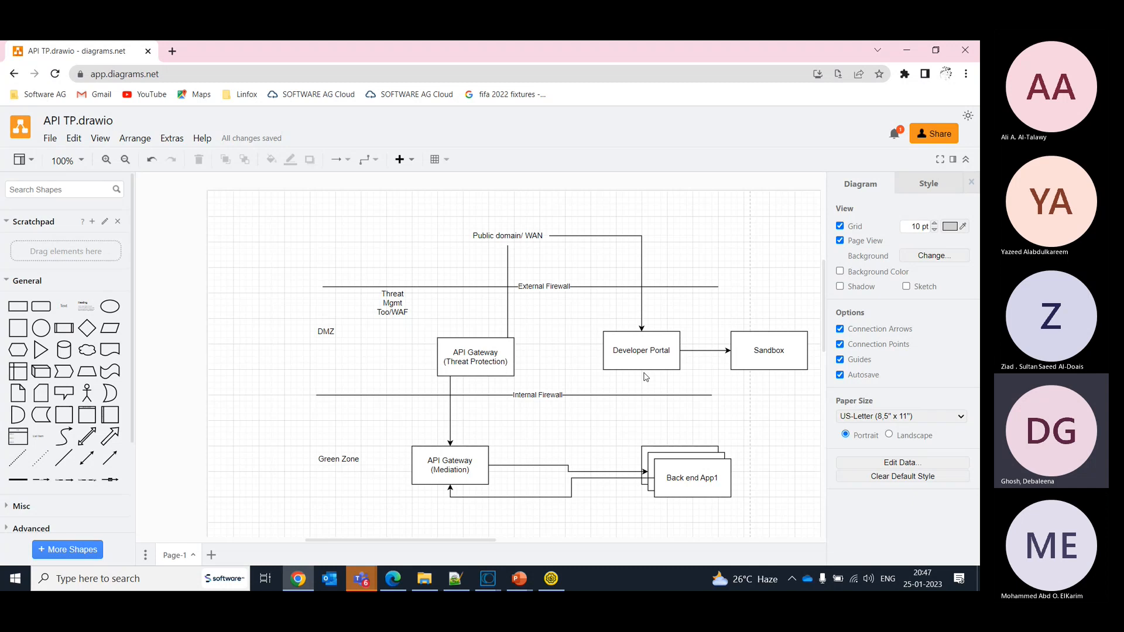
click(743, 336)
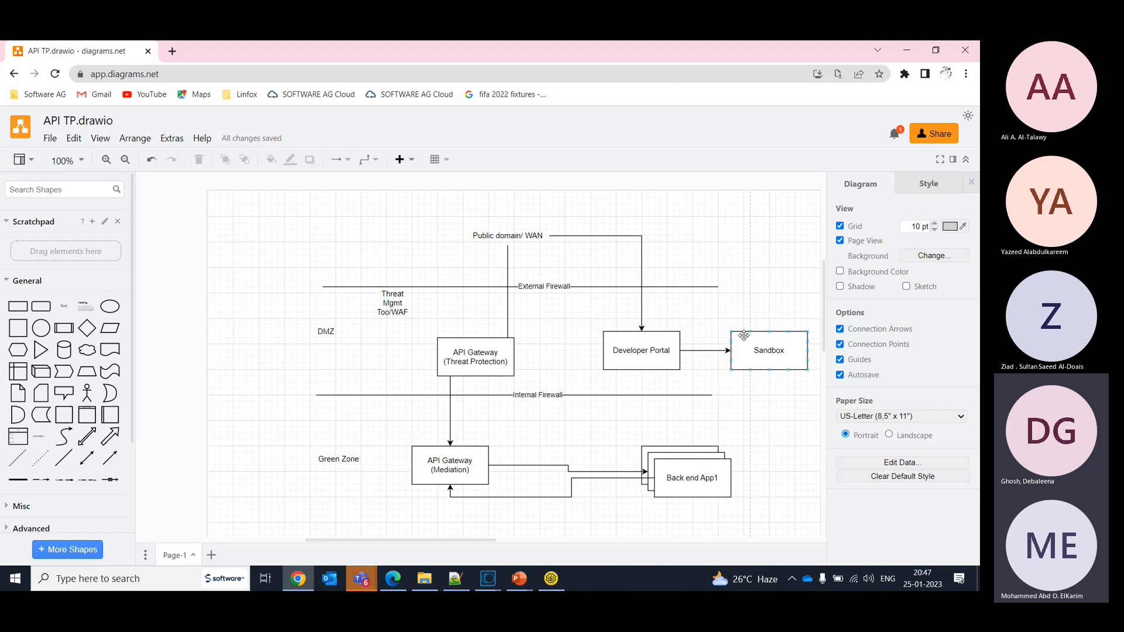
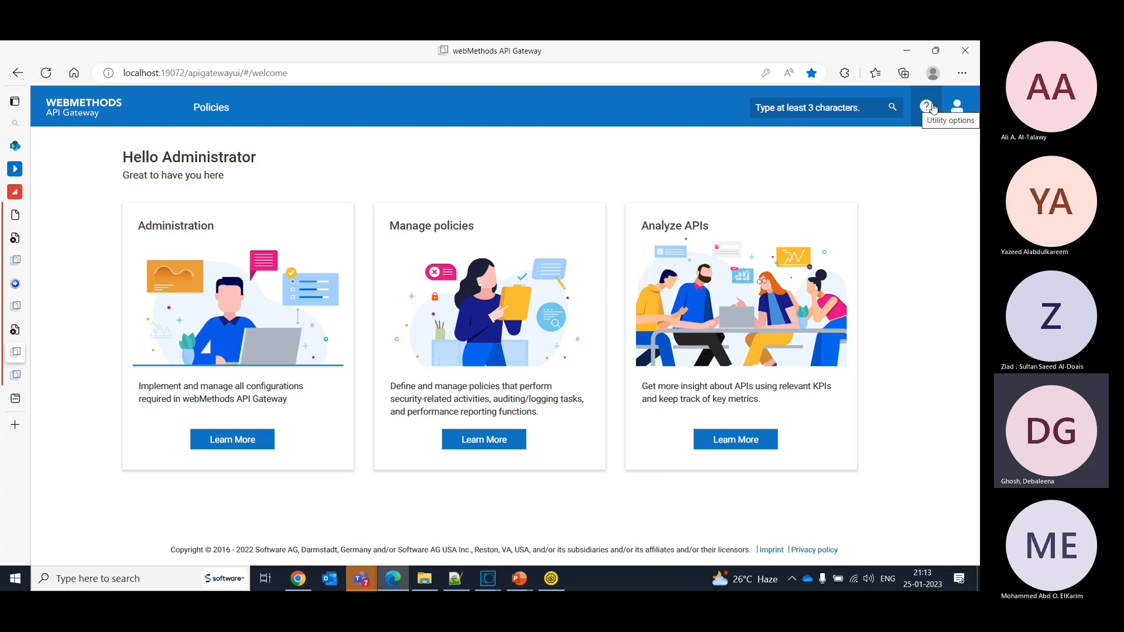
- Open the listener ports page in the gateway's Administration security settings
click(956, 117)
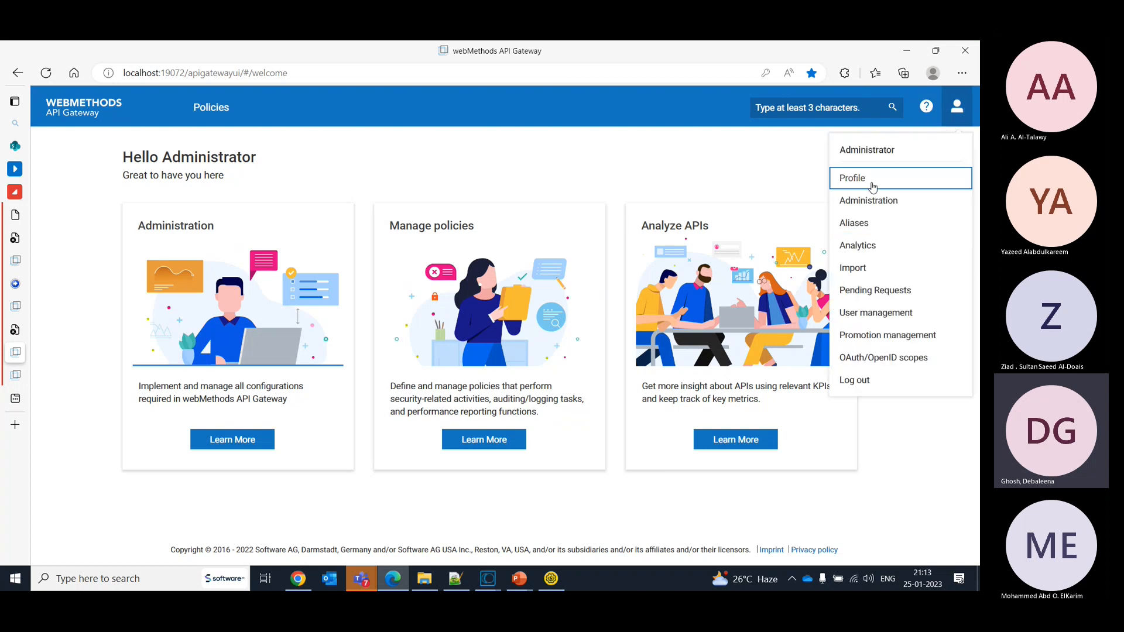
click(880, 204)
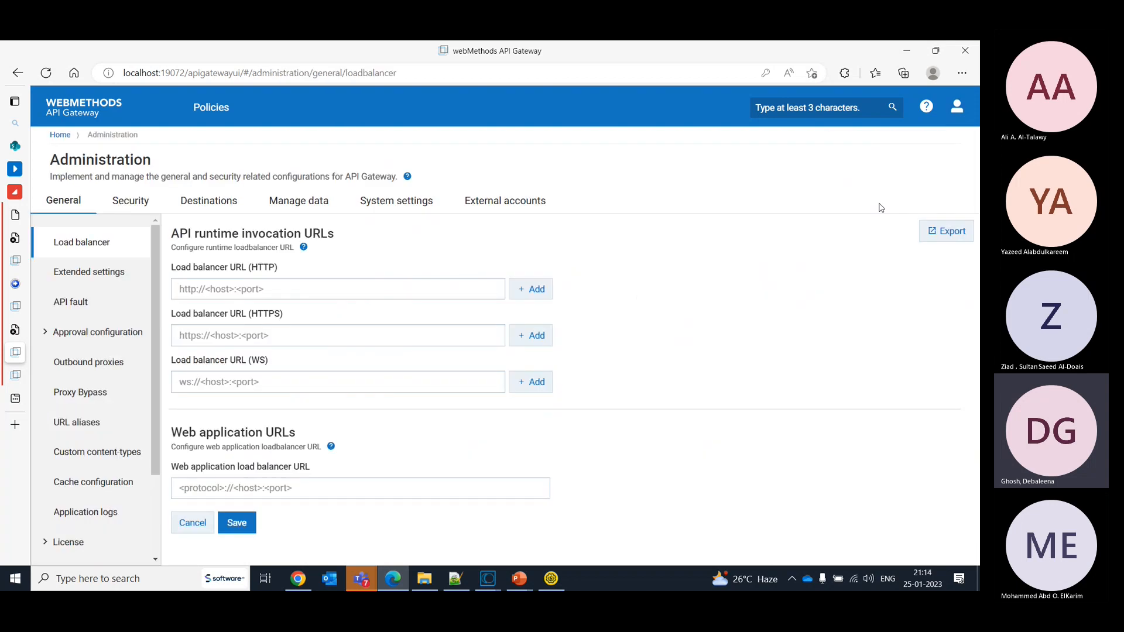
click(136, 199)
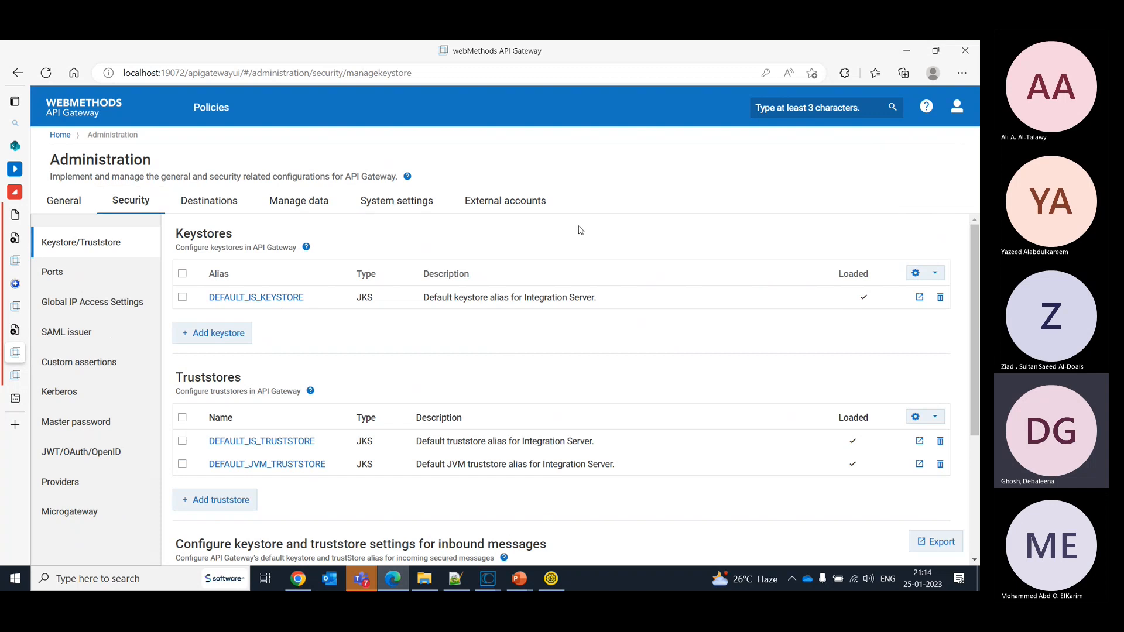
click(53, 273)
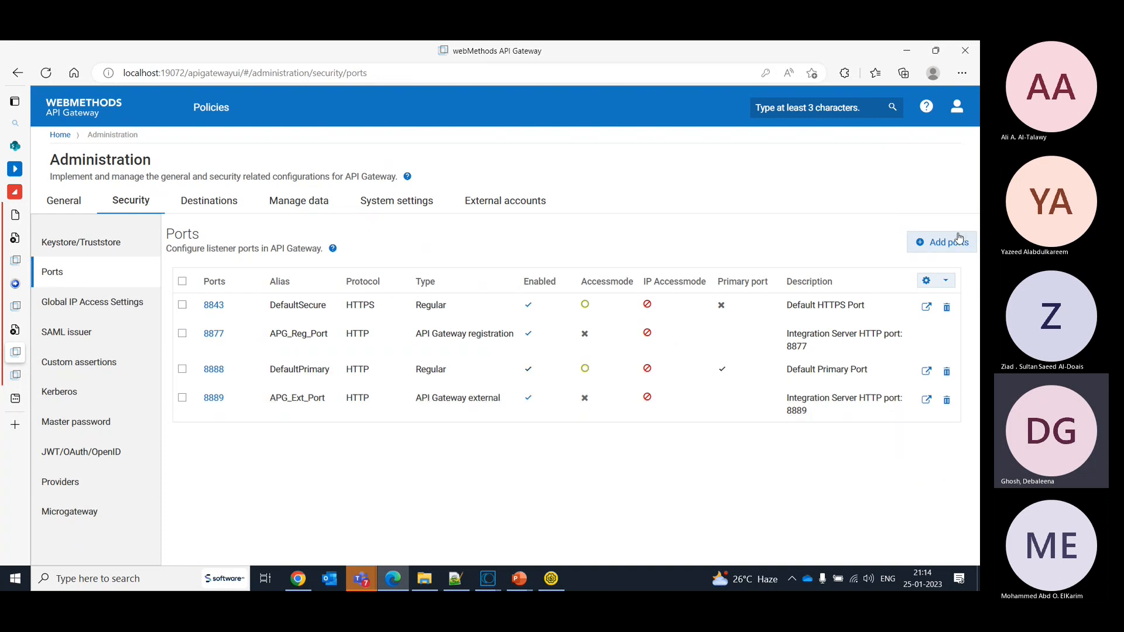
- Start adding a listener port of type API Gateway external
click(935, 258)
click(325, 323)
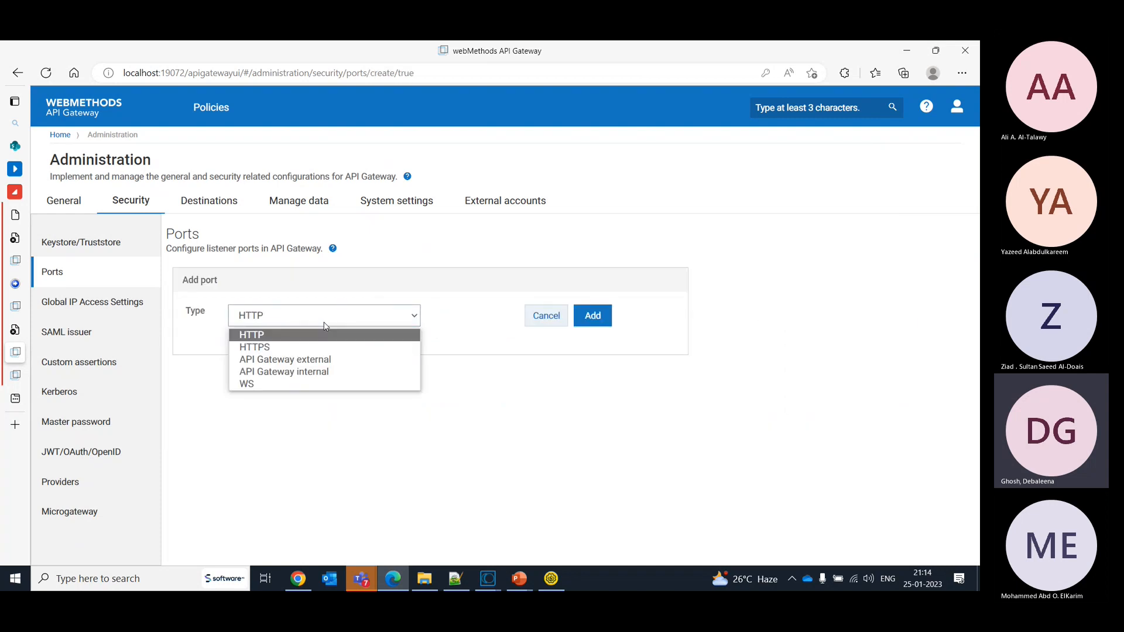
click(324, 359)
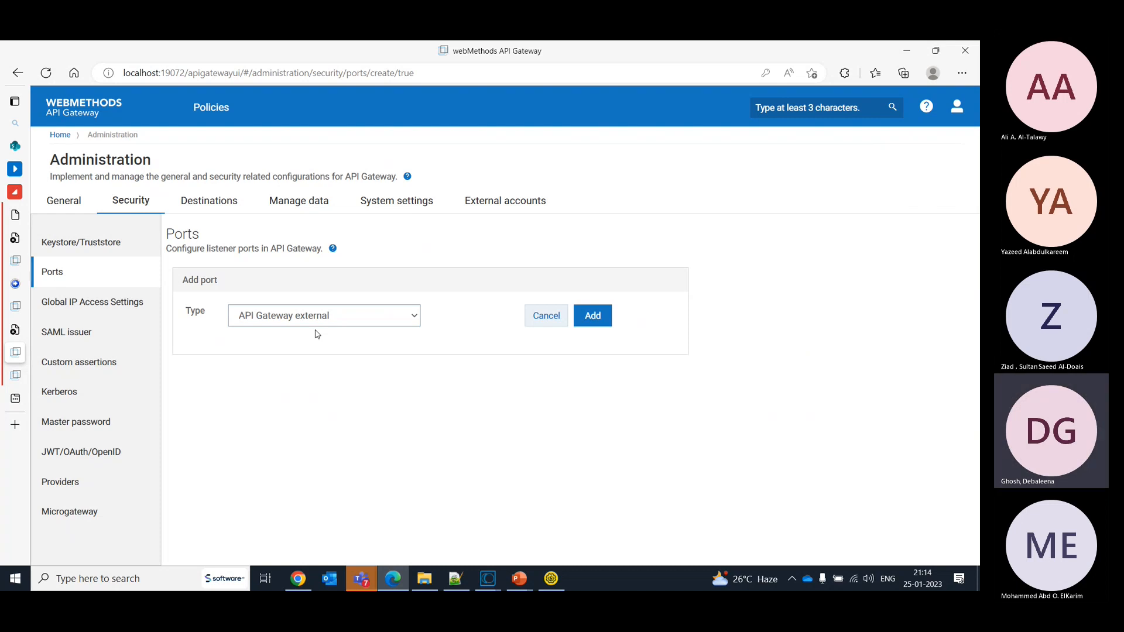
click(600, 318)
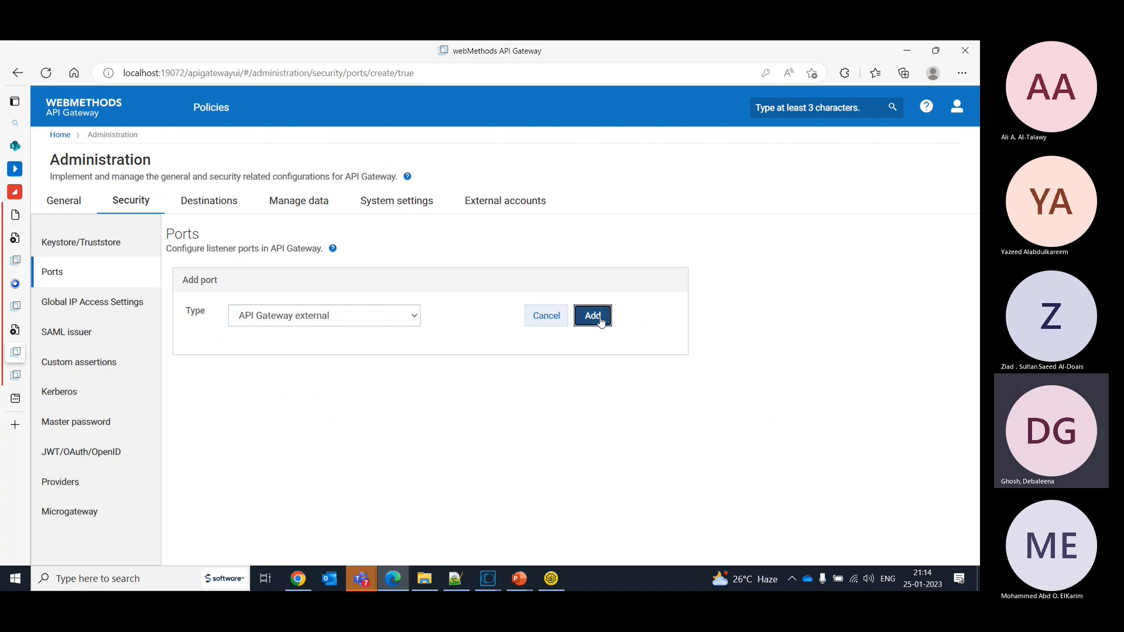
- Set the external listener's alias to Ext_port_alias1 and its external port to 9001
click(401, 346)
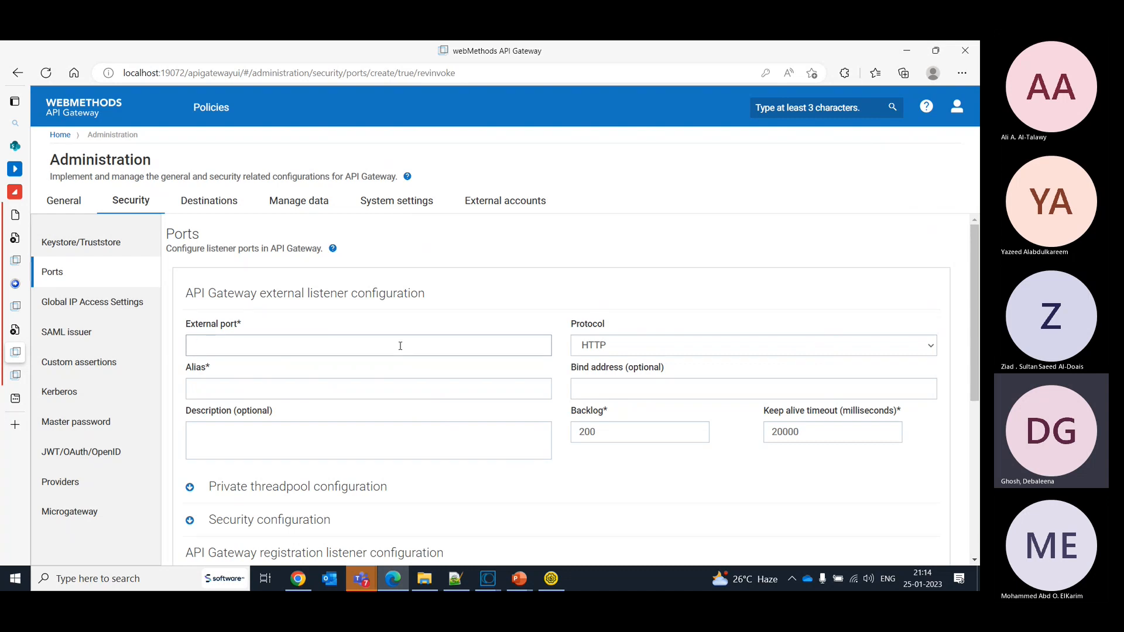
text(Ex)
text(t_port_)
text(alie)
text(s1)
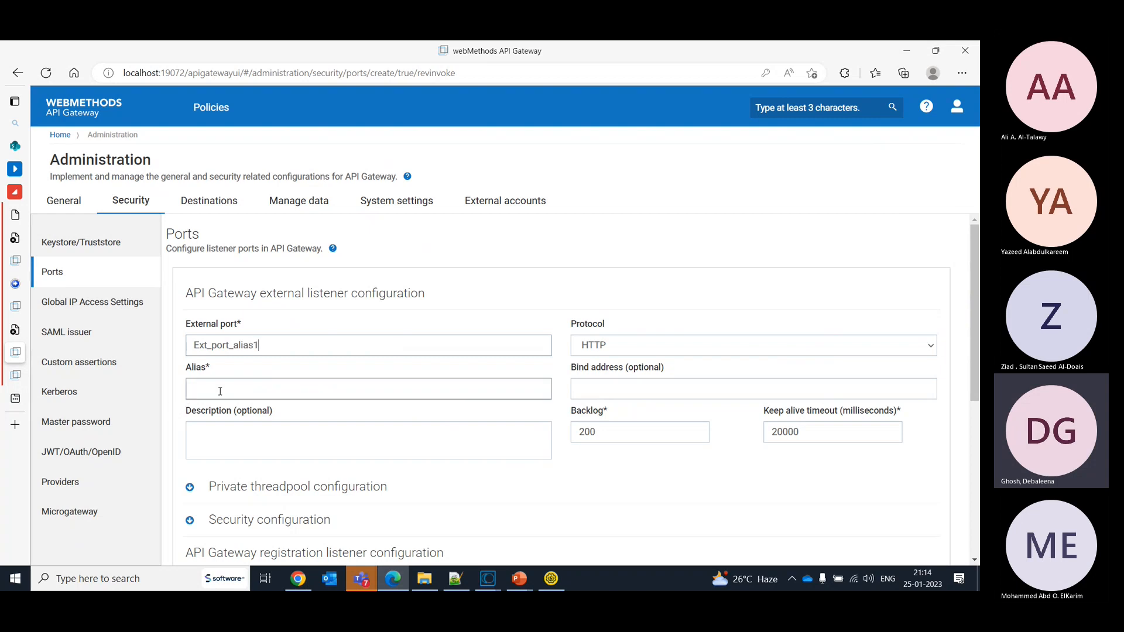
drag(260, 345, 168, 338)
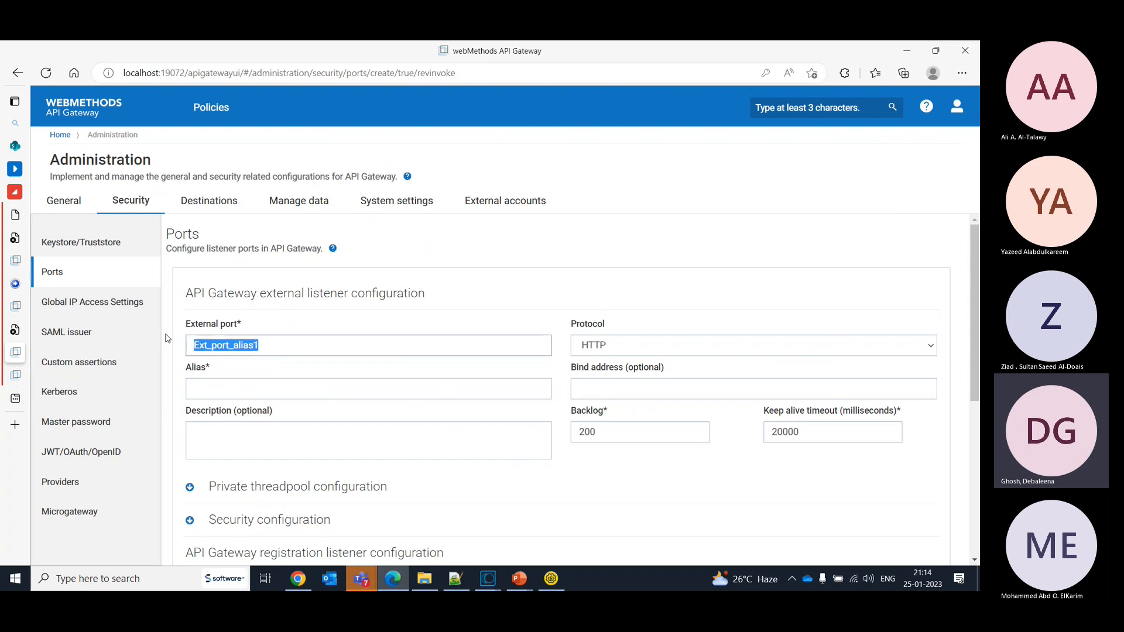
key(ctrl+x)
click(214, 388)
key(ctrl+v)
click(232, 343)
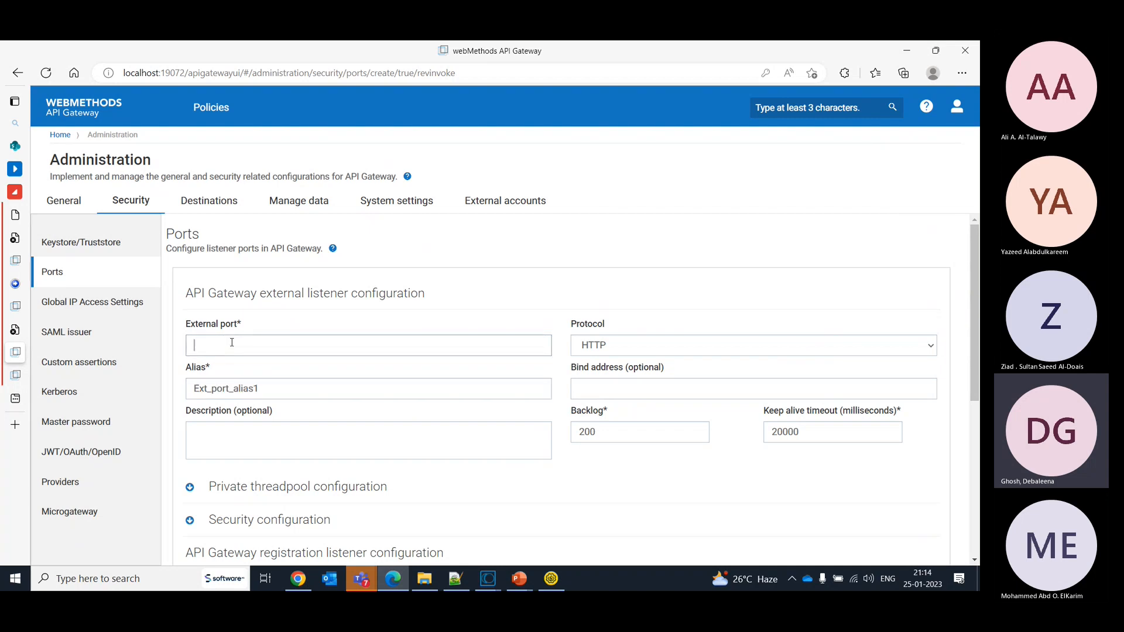
text(9001)
- Set the external listener's protocol to HTTPS
scroll(975, 363, down, 2)
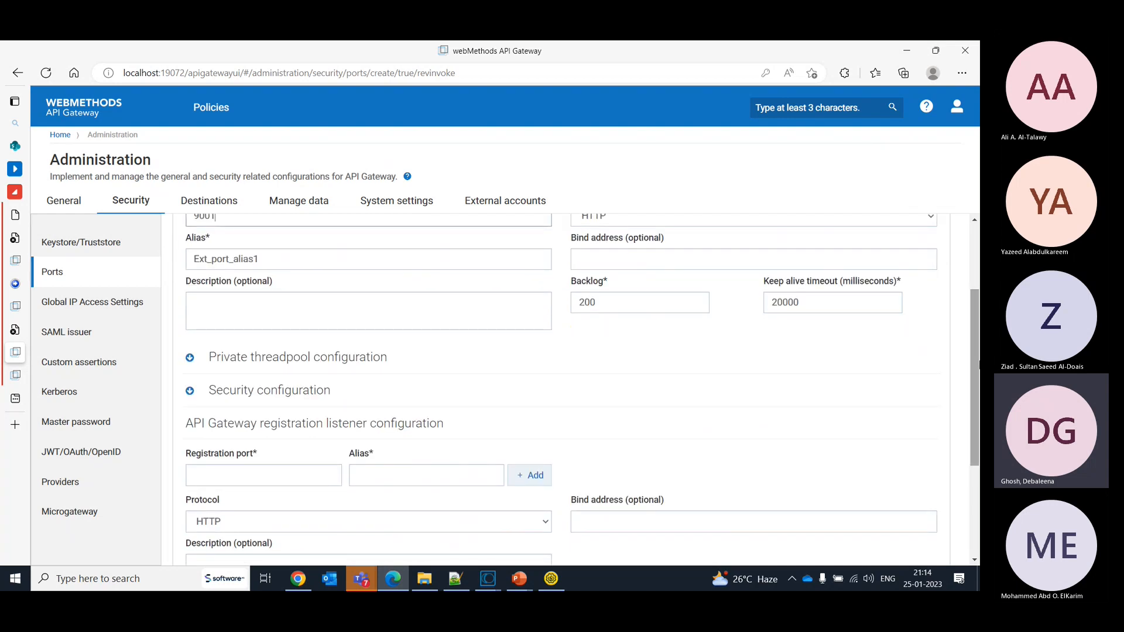
scroll(975, 301, up, 2)
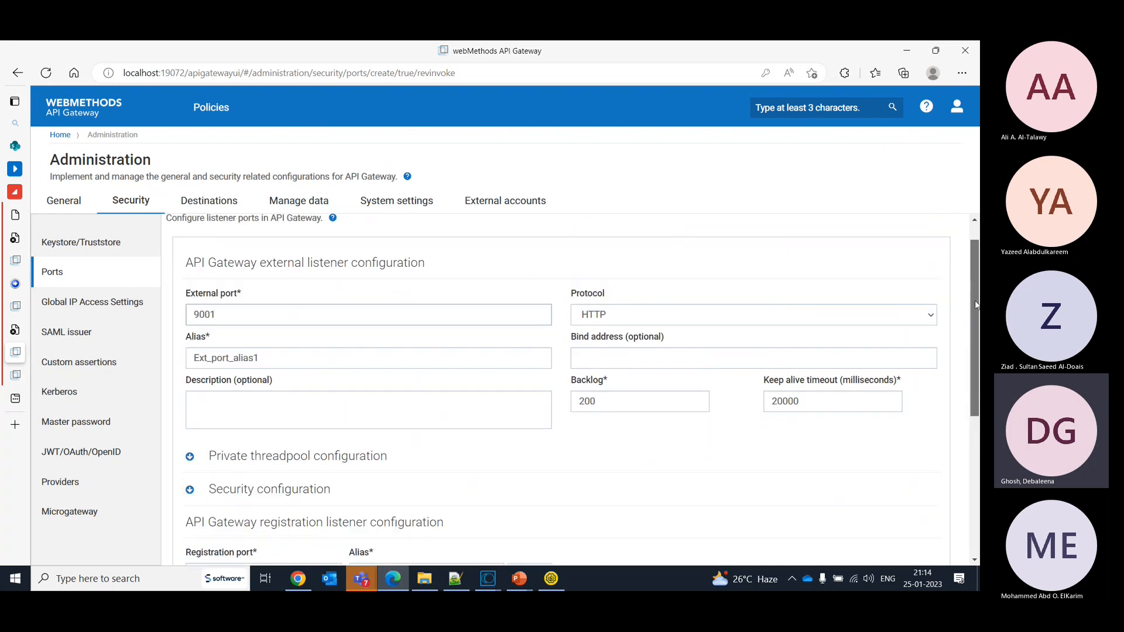
click(715, 324)
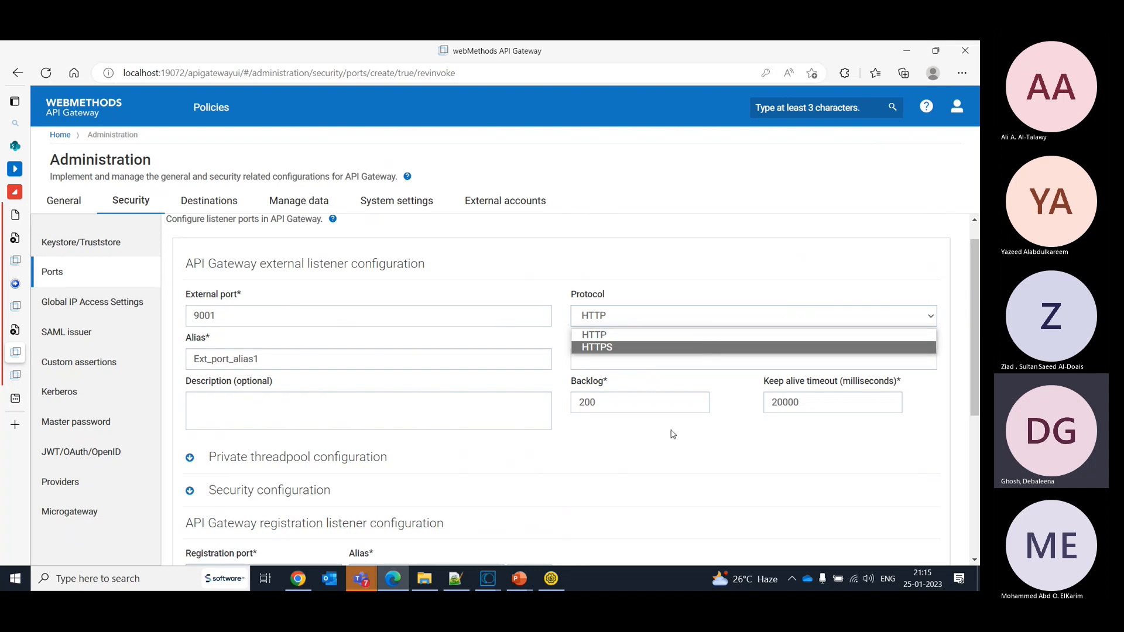
drag(971, 339, 977, 386)
click(728, 229)
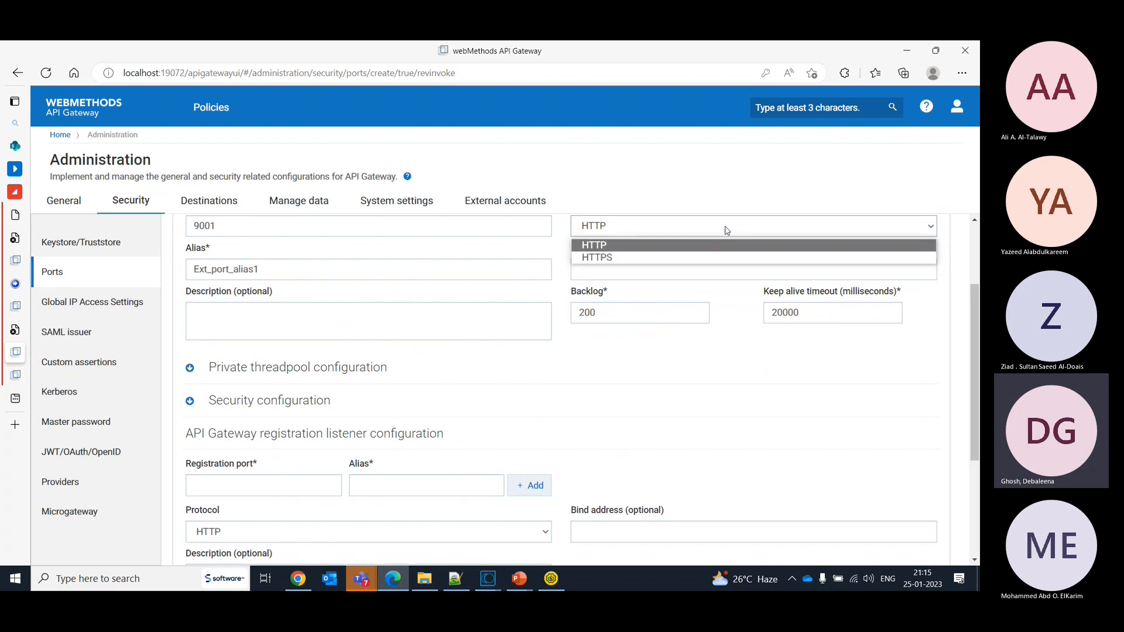
click(684, 257)
click(467, 527)
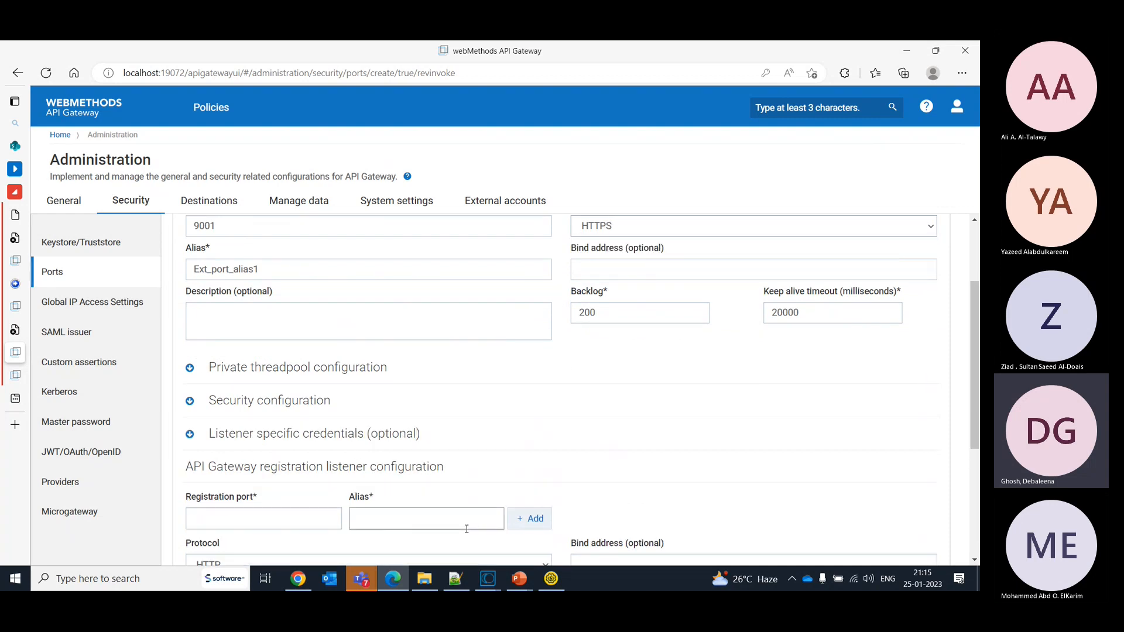
- Examine the external listener's security configuration and listener specific credentials options
click(189, 403)
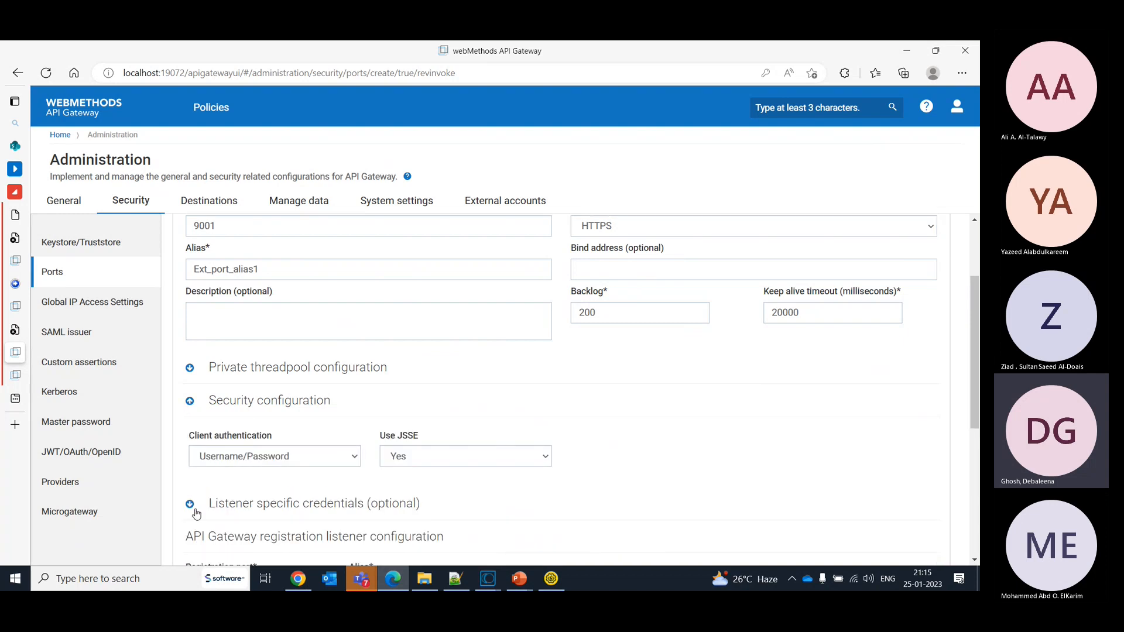
click(190, 506)
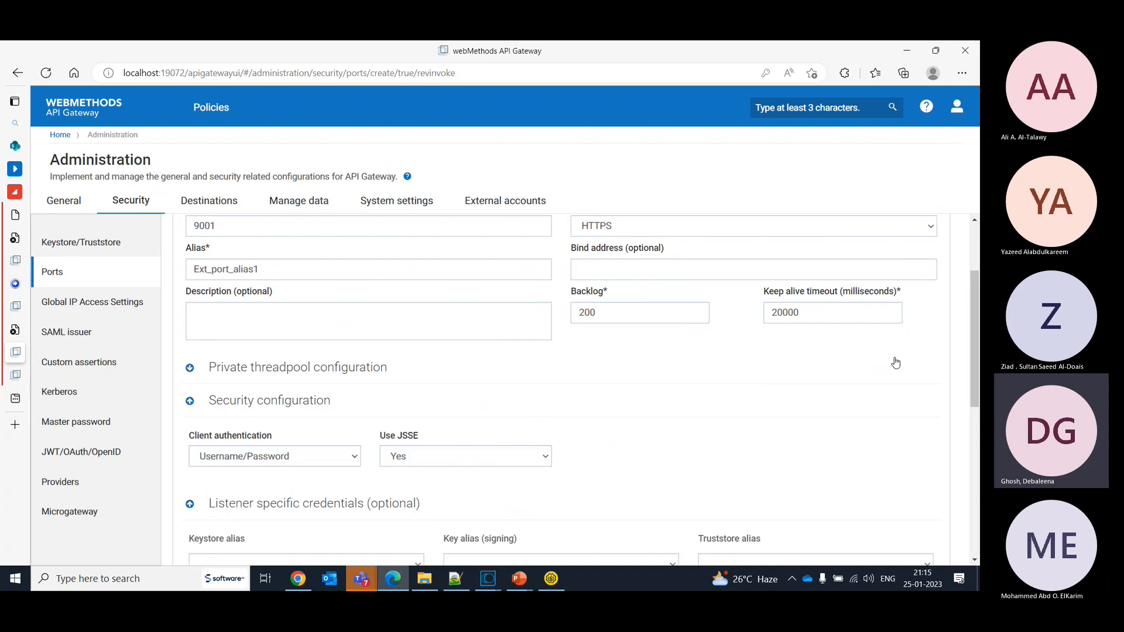
drag(976, 358, 979, 458)
- Add registration port 9002 with the alias Reg_port_alias2 to the API Gateway registration listener configuration
click(268, 413)
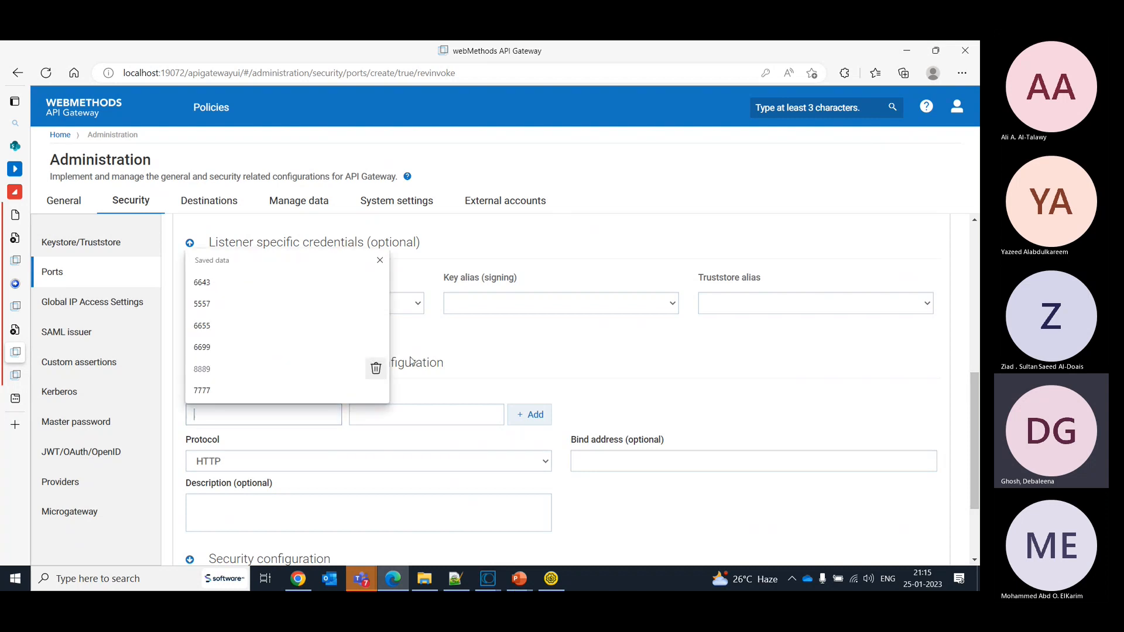
click(491, 349)
click(242, 422)
text(9002)
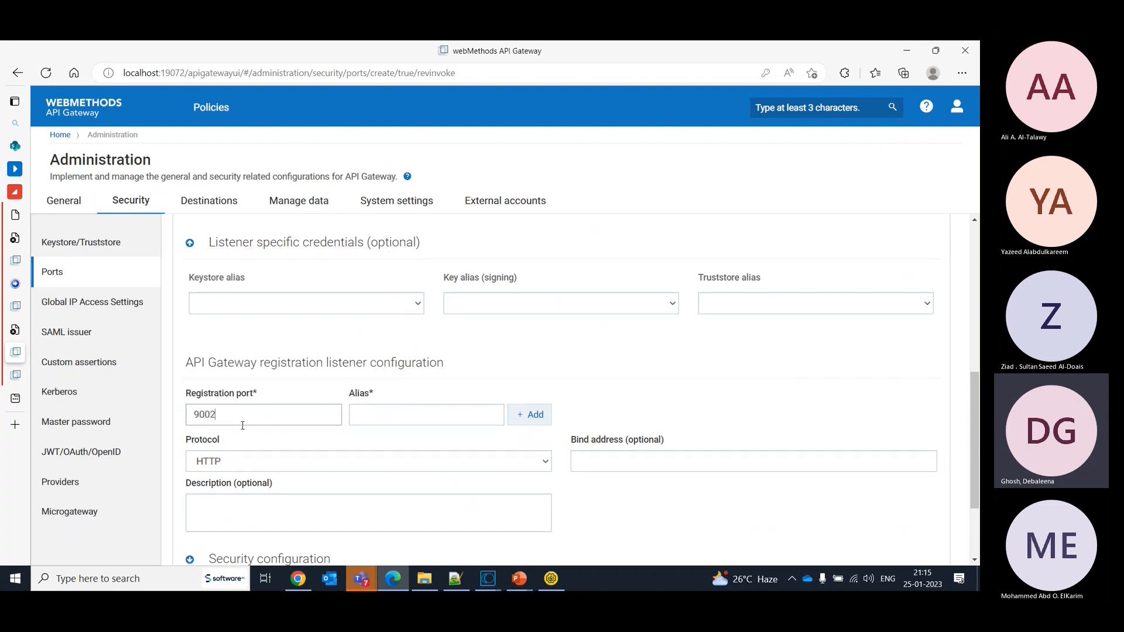
click(529, 415)
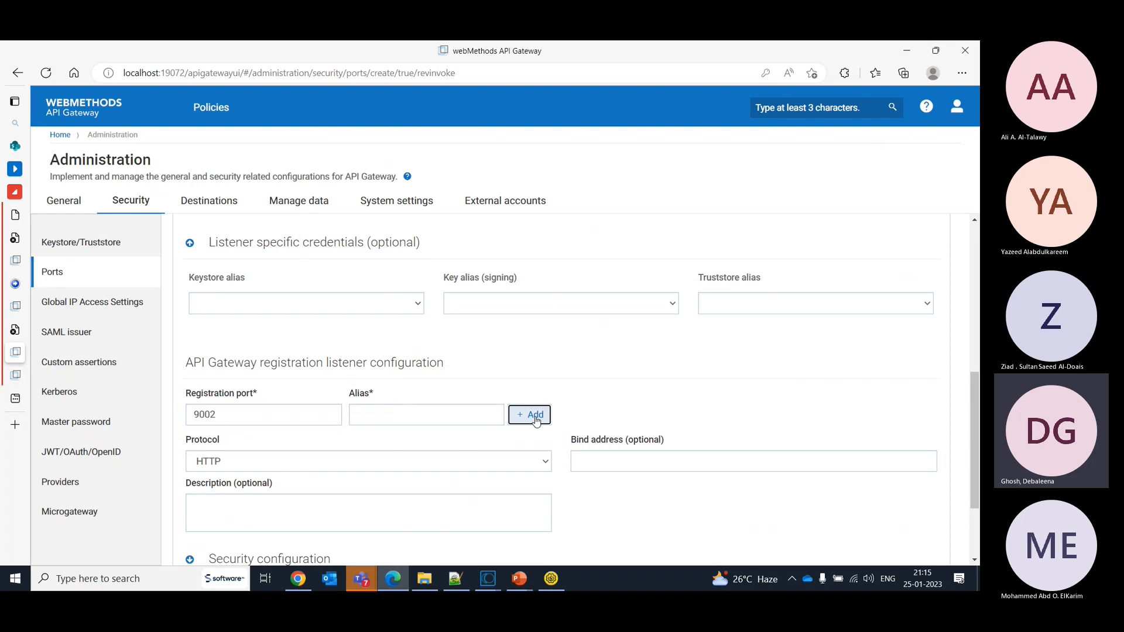
click(449, 415)
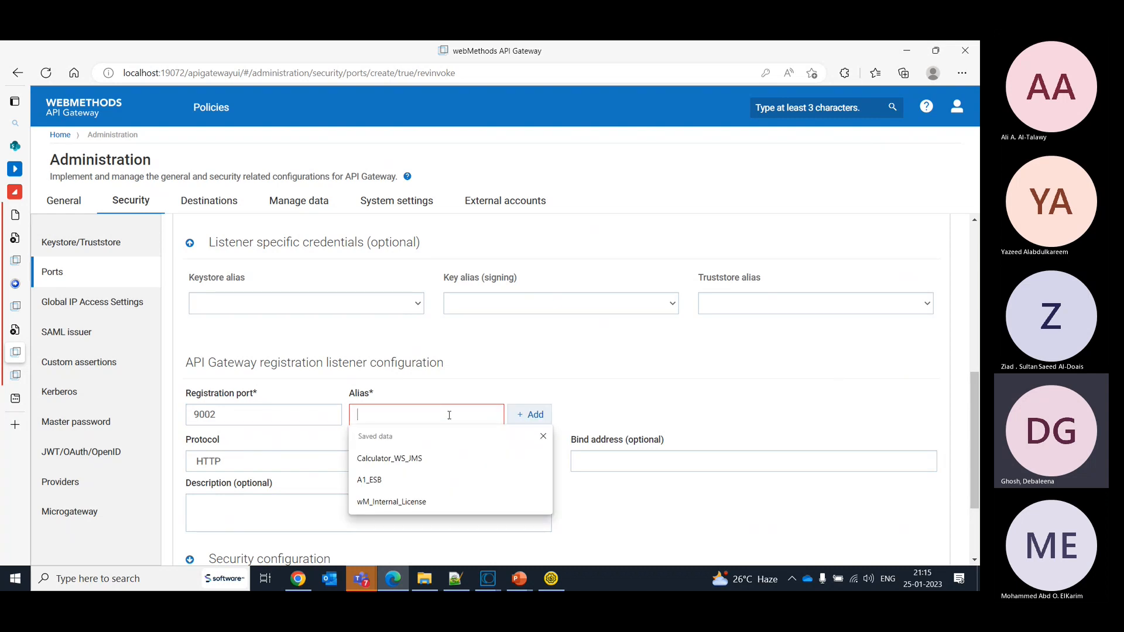
text(Reg)
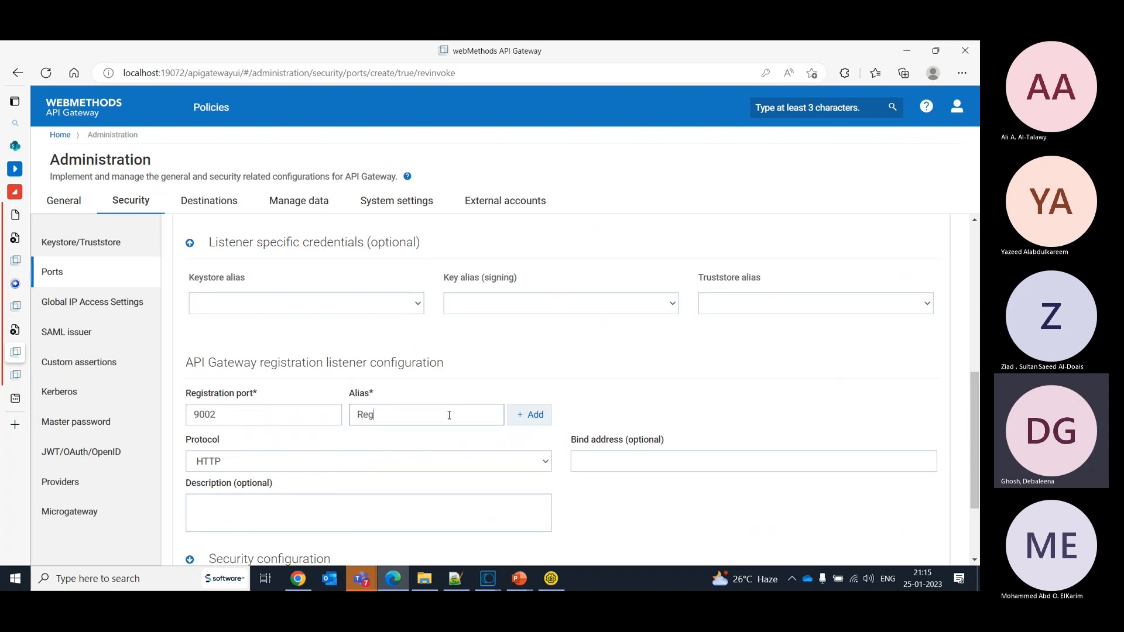
text(_)
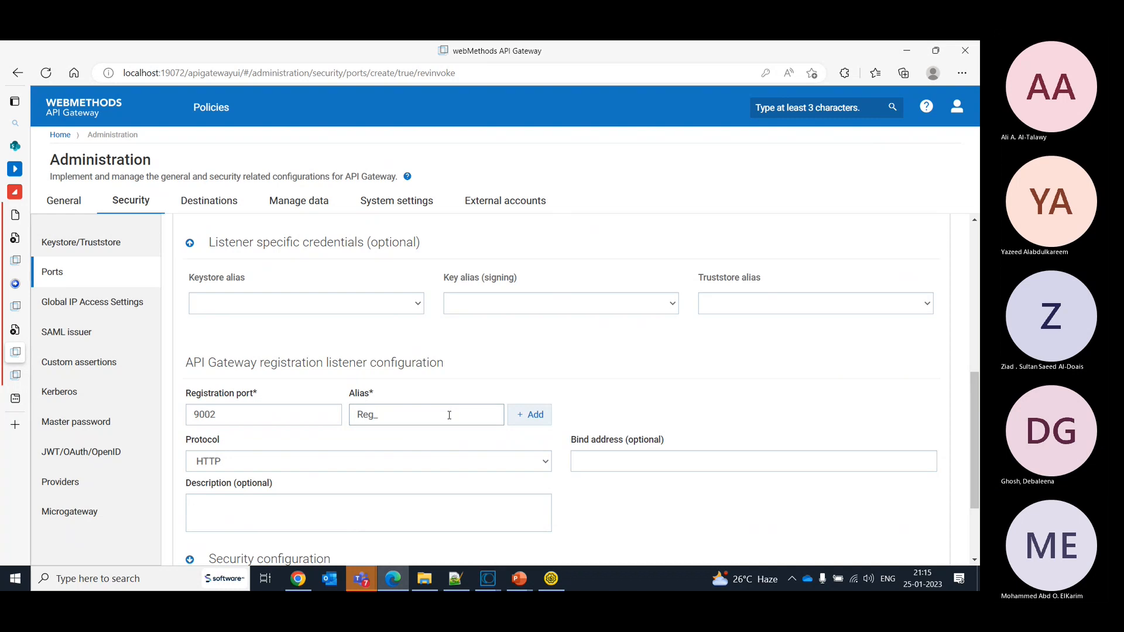
text(port_alias2)
click(537, 416)
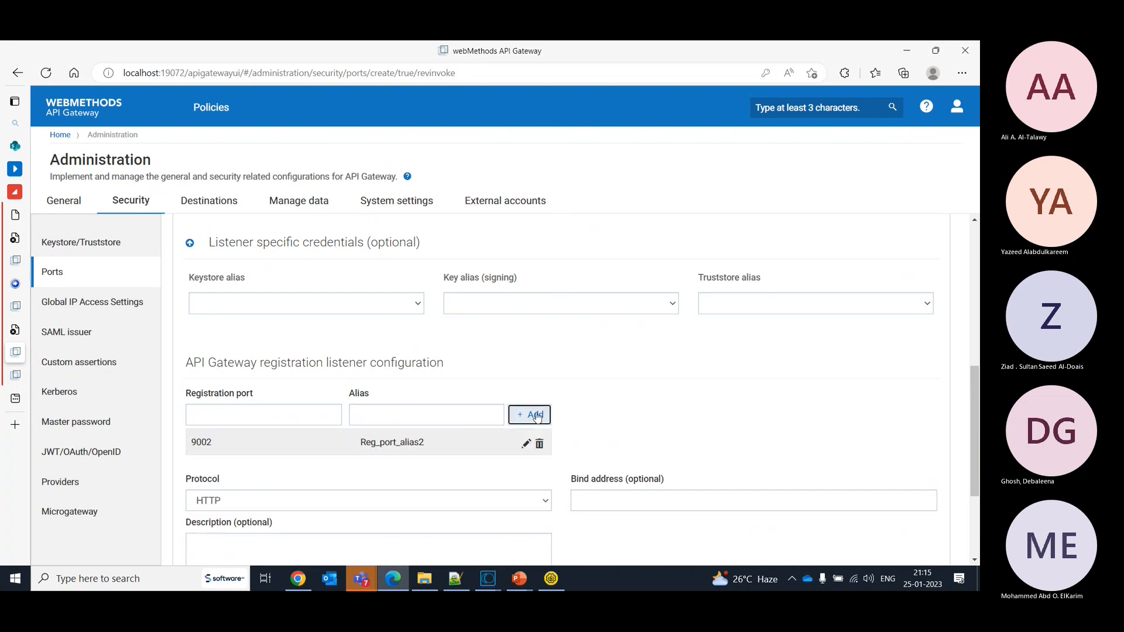
- Set the registration listener's protocol to HTTPS and expand its listener specific credentials
scroll(977, 444, down, 1)
scroll(563, 386, down, 2)
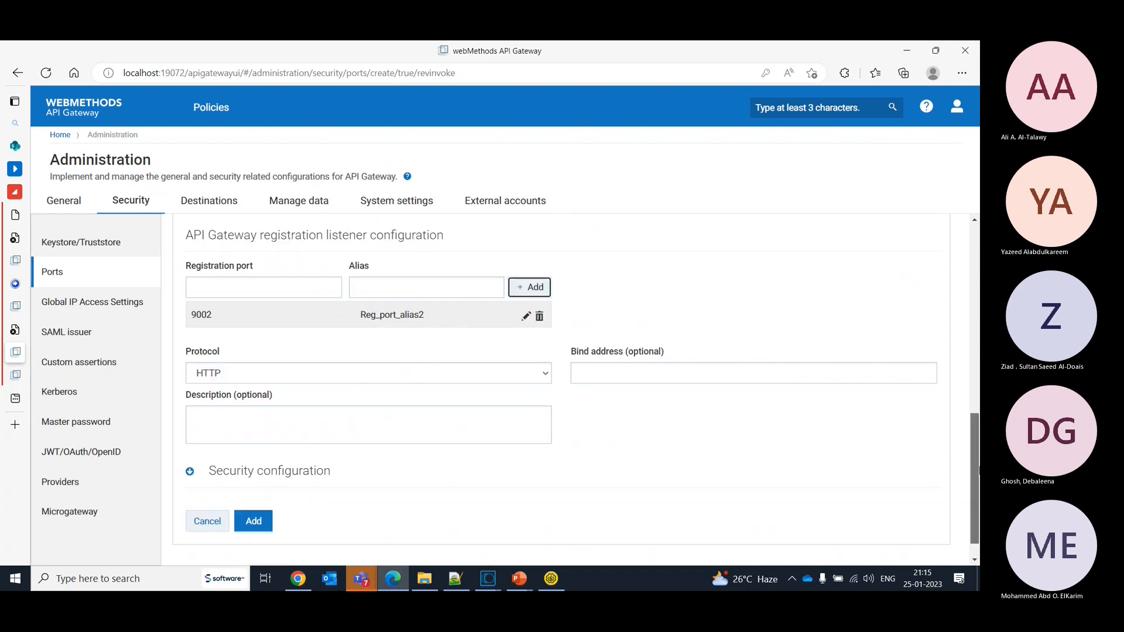
click(356, 375)
click(355, 402)
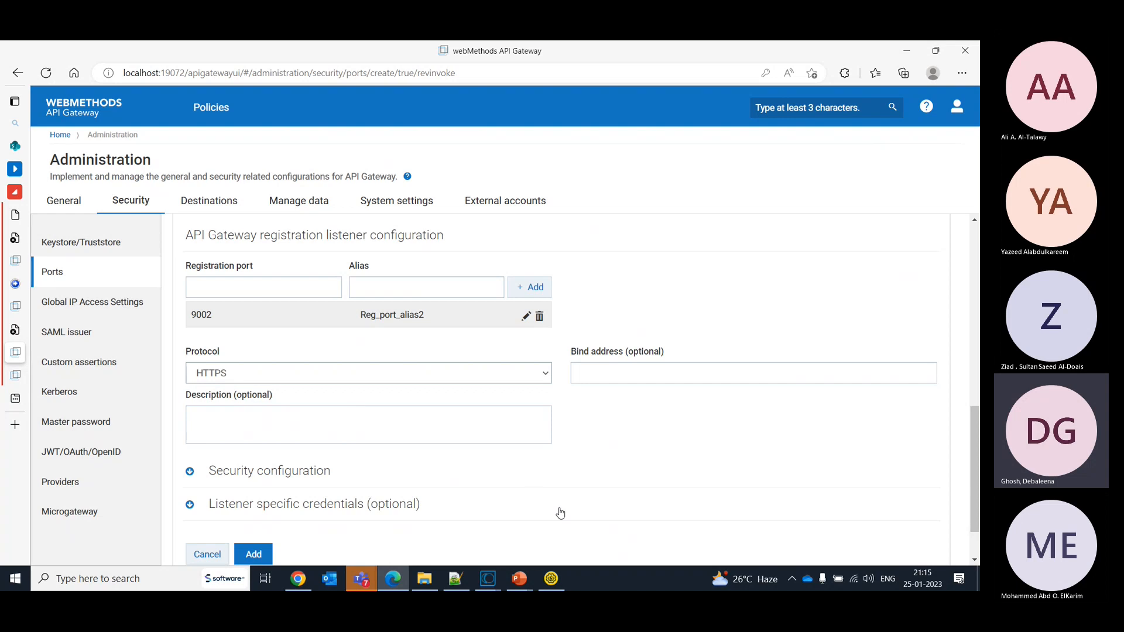
click(250, 505)
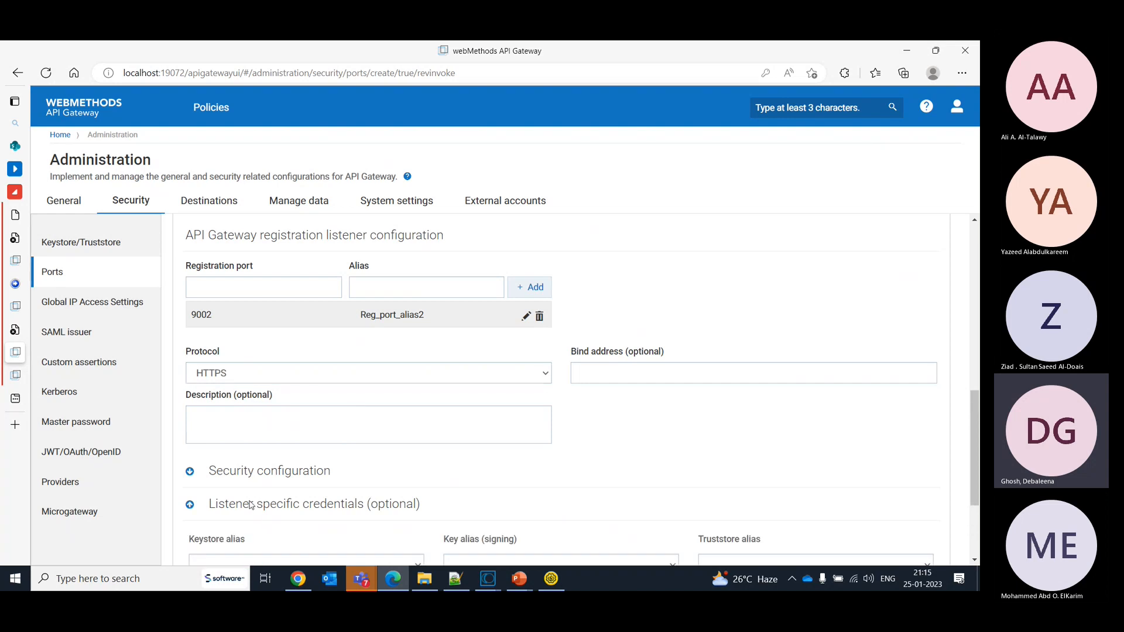
scroll(978, 441, down, 1)
scroll(978, 440, down, 2)
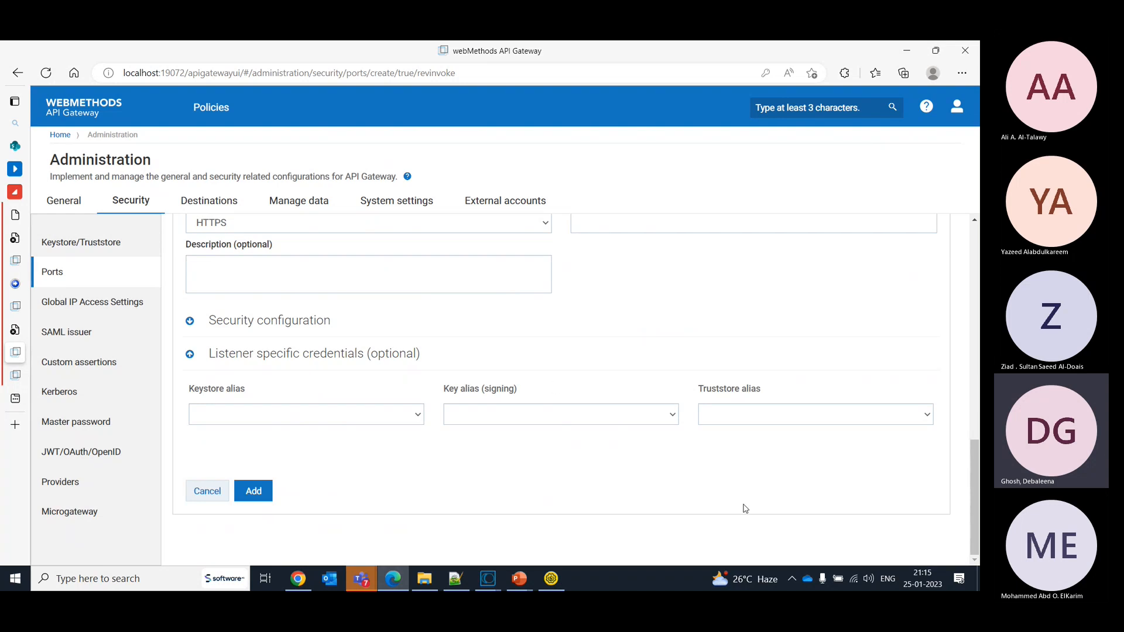
- Set the external listener's protocol to HTTP
drag(975, 503, 966, 441)
scroll(966, 442, up, 5)
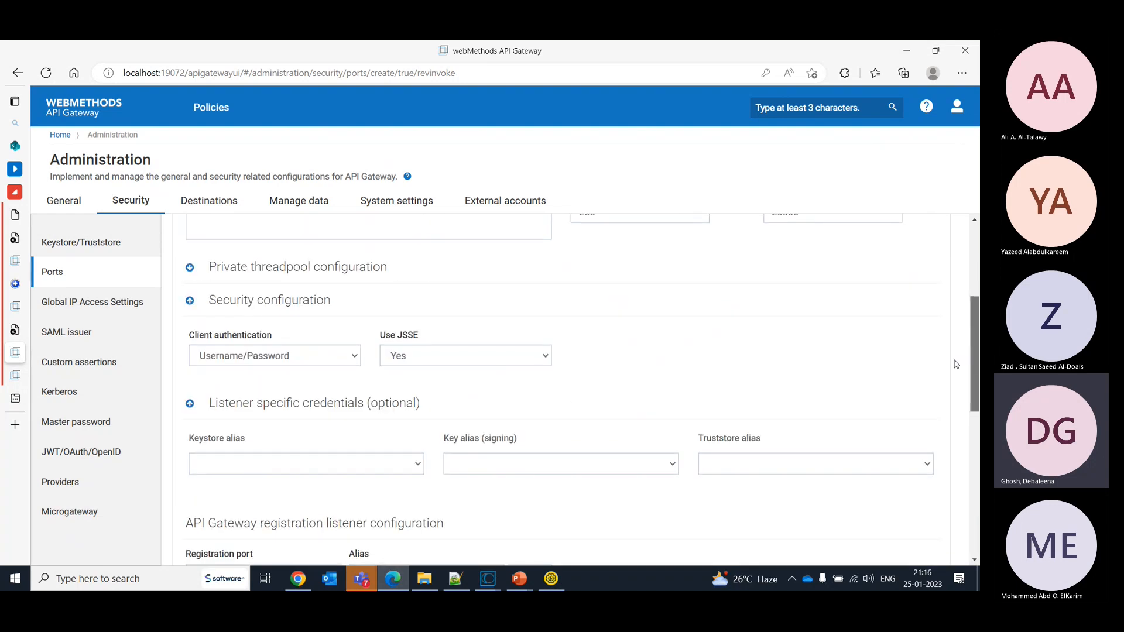
click(718, 281)
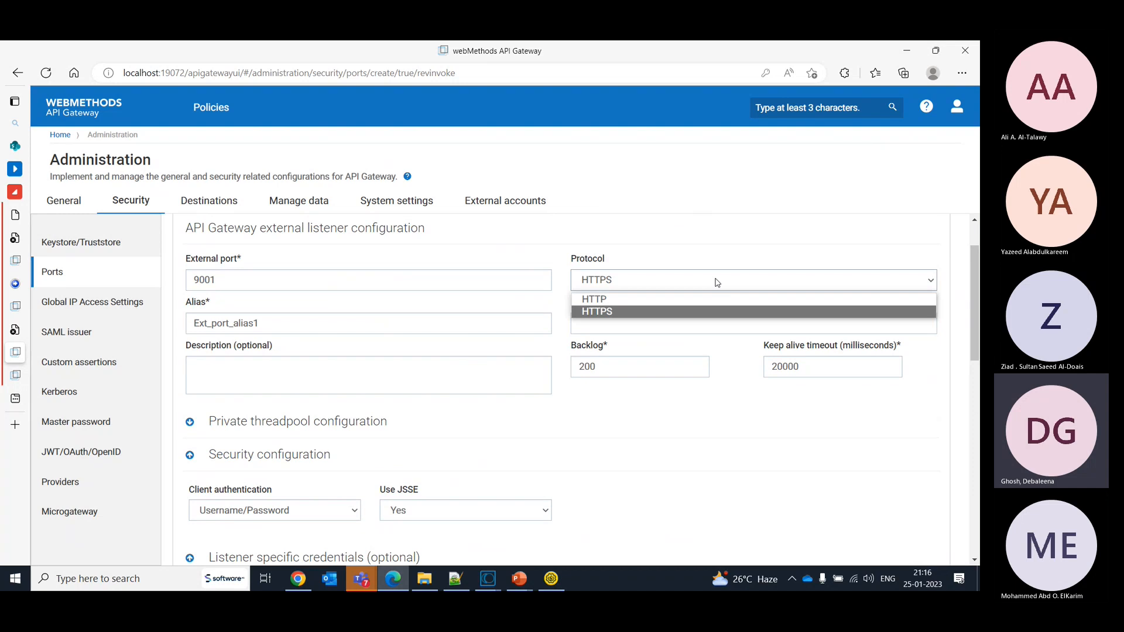
click(650, 301)
- Set the registration listener's protocol to HTTP
scroll(977, 288, down, 1)
scroll(562, 381, down, 5)
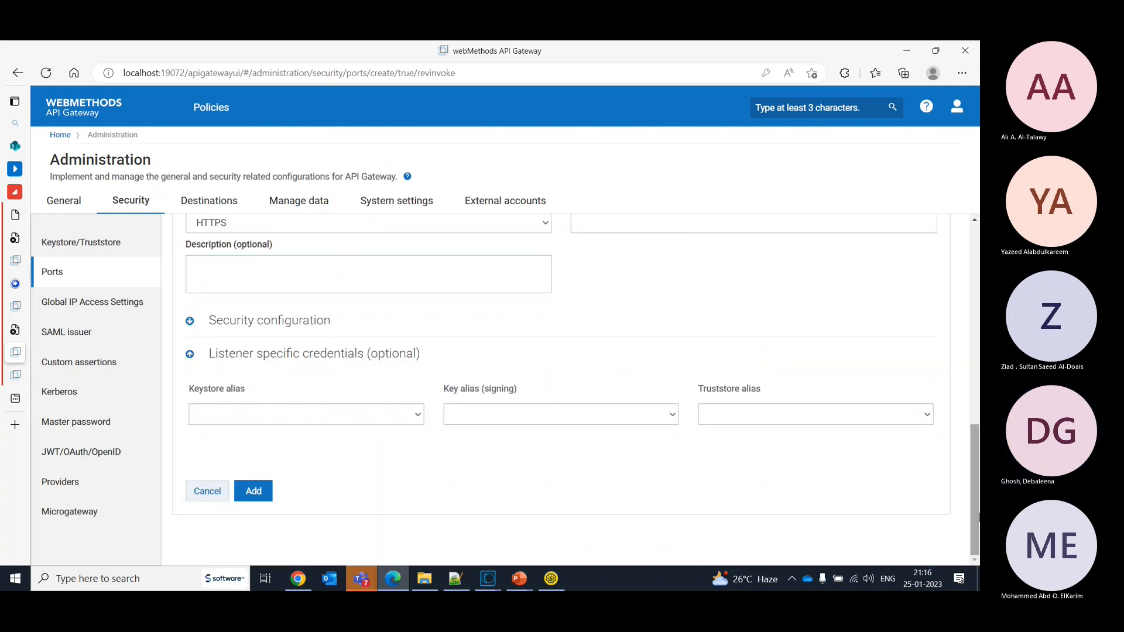
drag(973, 519, 974, 488)
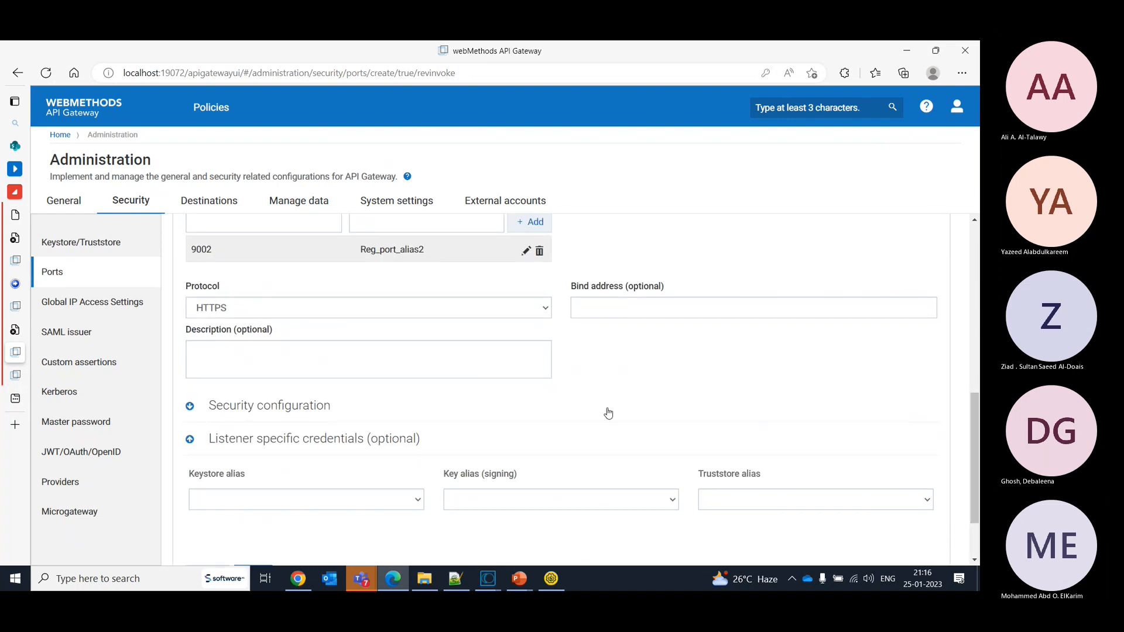
click(534, 312)
click(500, 324)
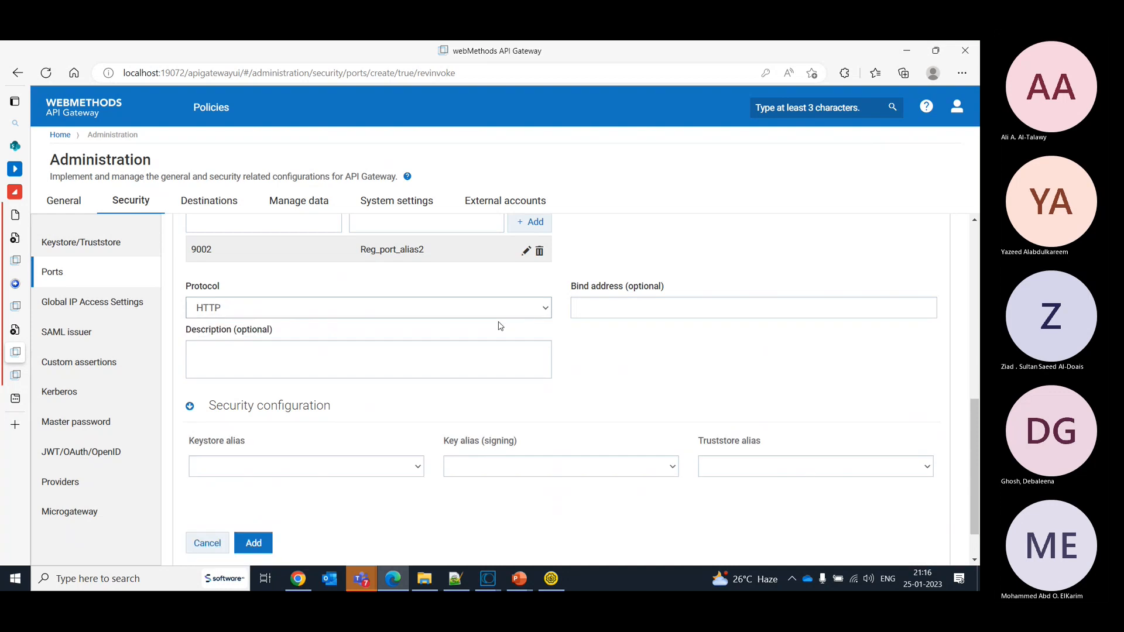
scroll(975, 436, down, 1)
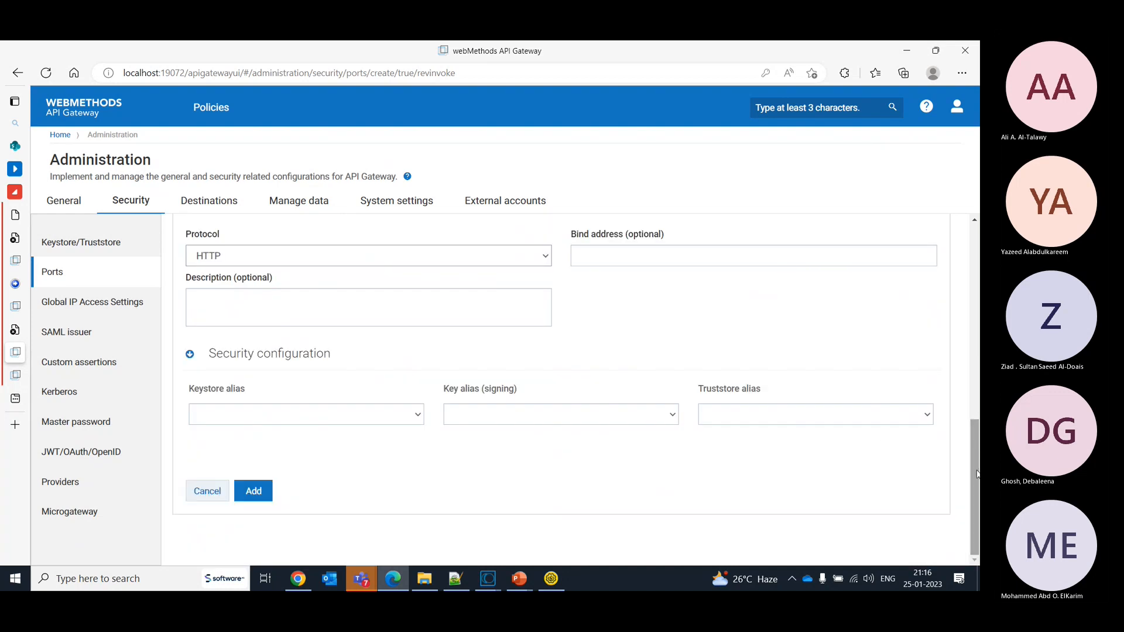
- Submit the new port configuration with its external and registration listeners to the threat protection gateway
click(263, 488)
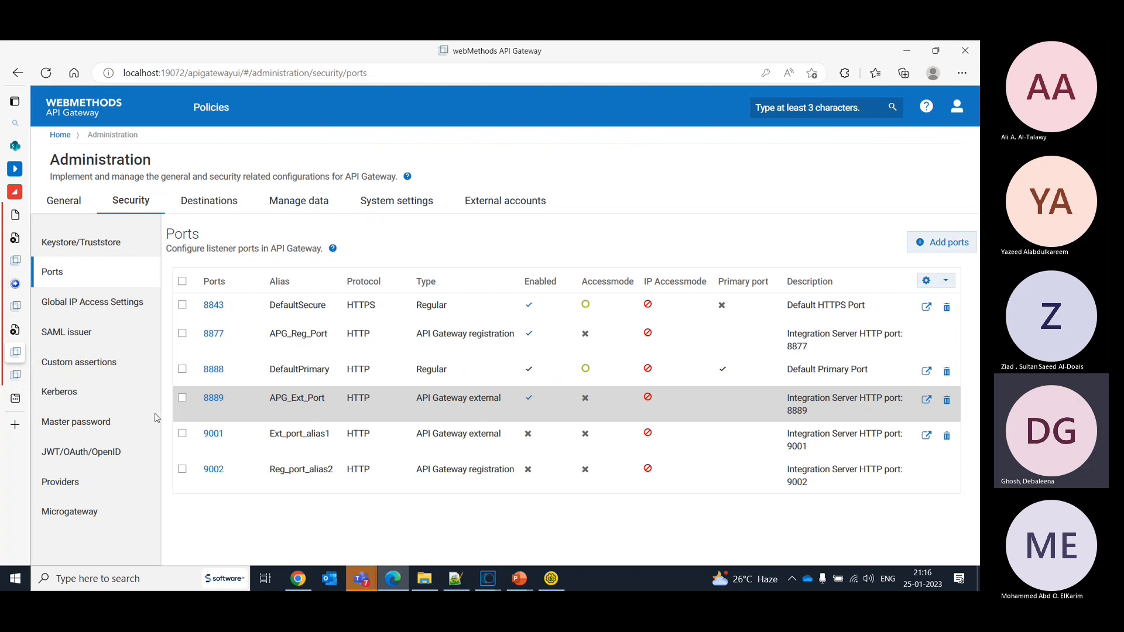
- Switch to the API Gateway at localhost:9072 and log in as Administrator with the account password
click(18, 307)
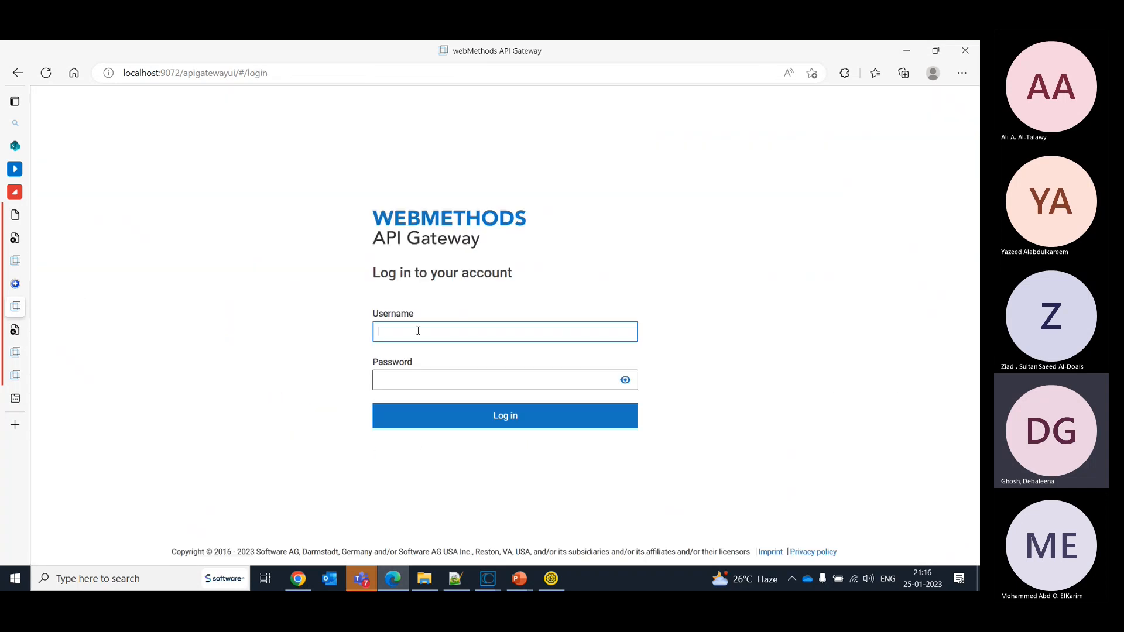
text(Administrator)
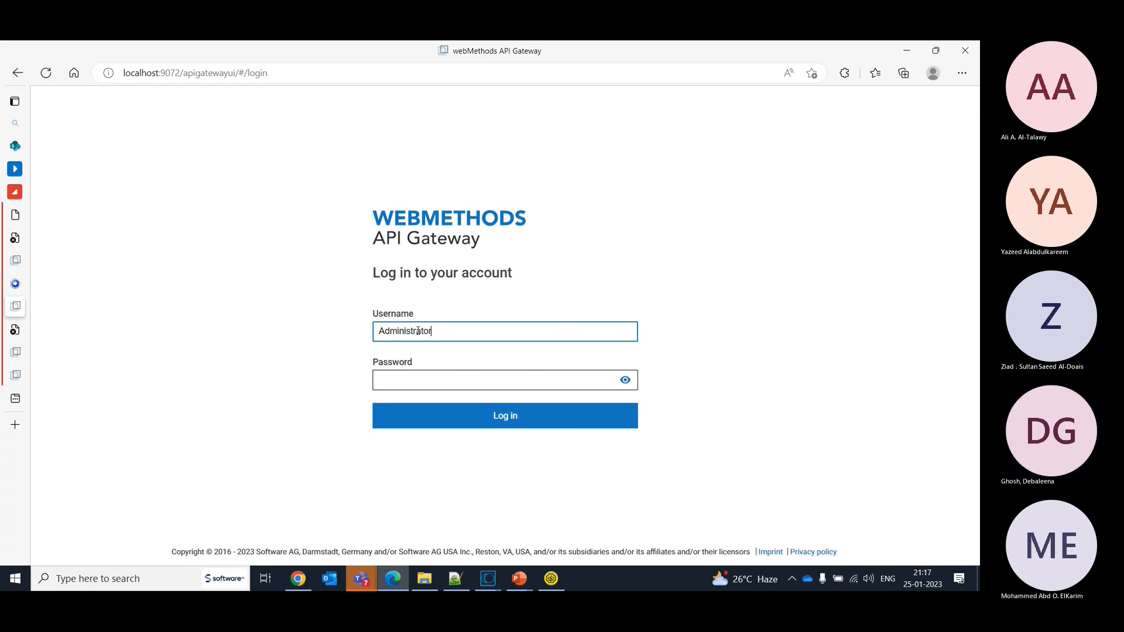
key(Tab)
text(m)
key(Return)
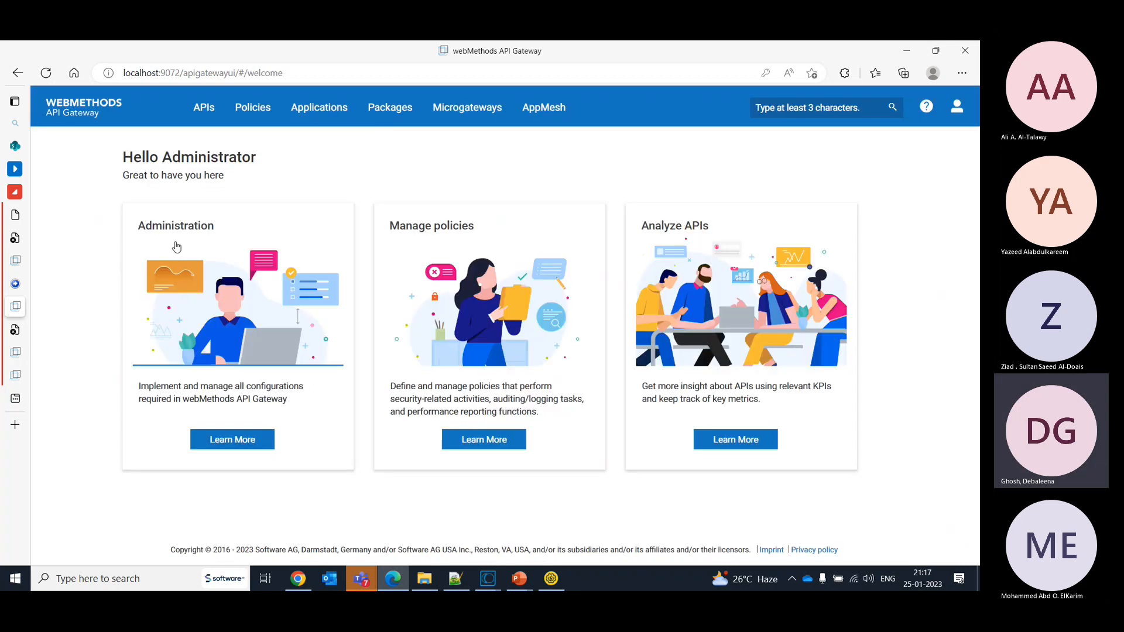
- Open the listener ports page in the security administration of the localhost:9072 gateway
click(957, 125)
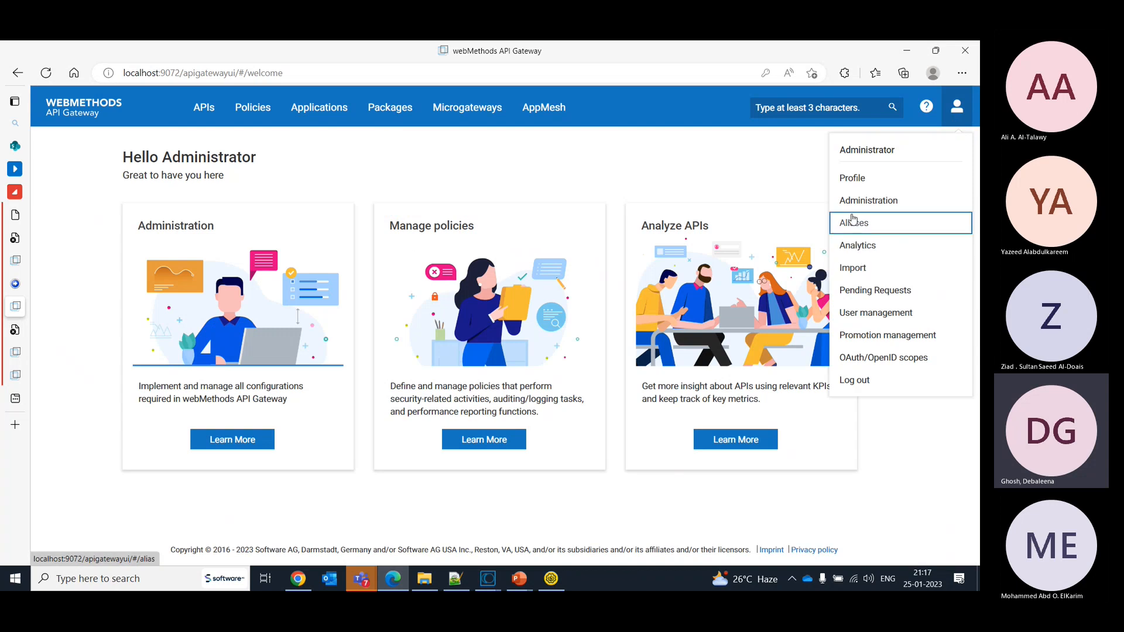
click(856, 201)
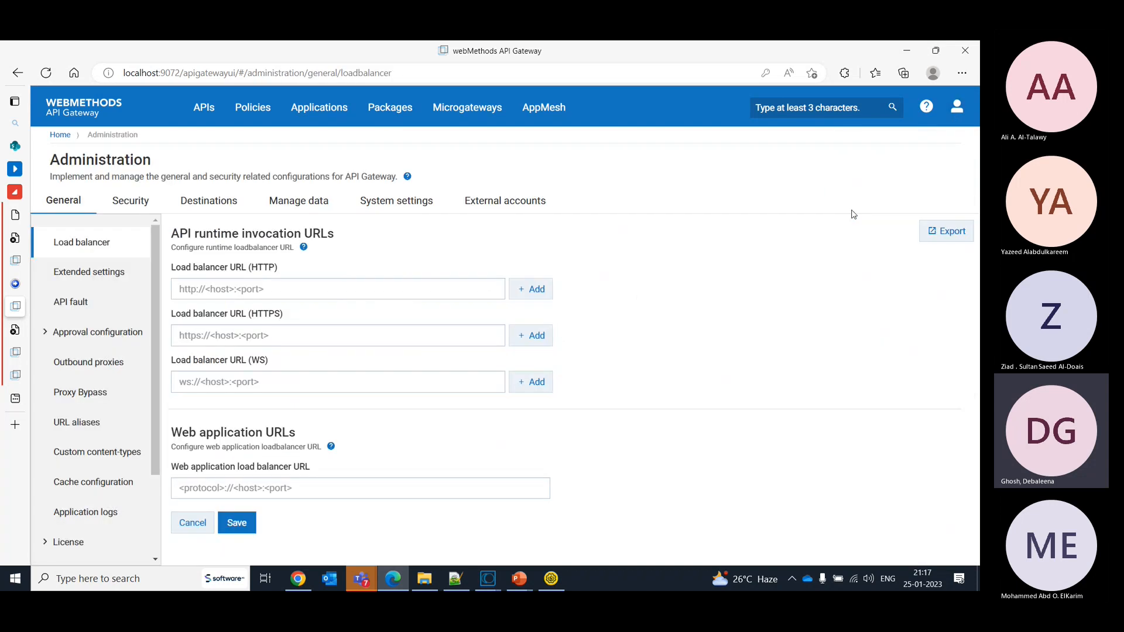
click(130, 211)
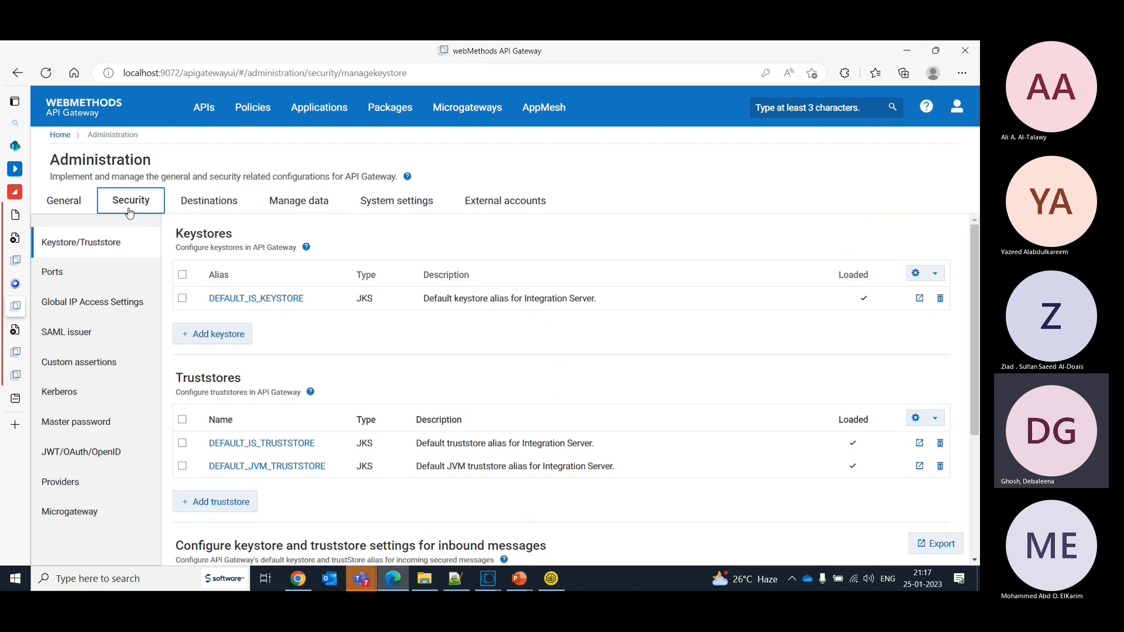
click(62, 276)
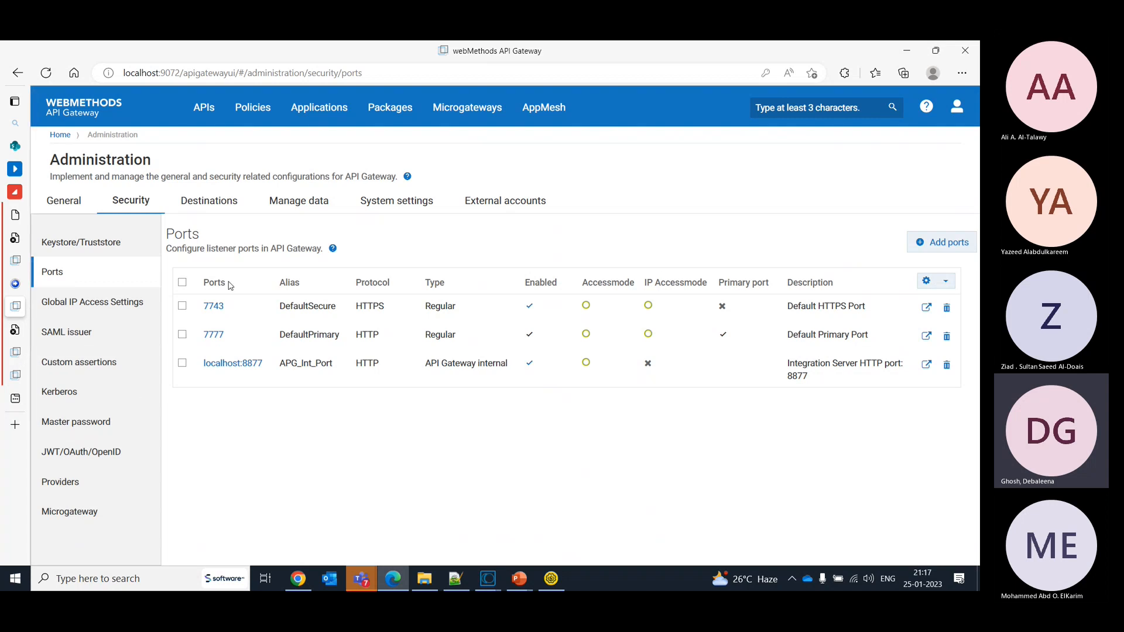
- Start adding a port of type API Gateway internal
click(932, 249)
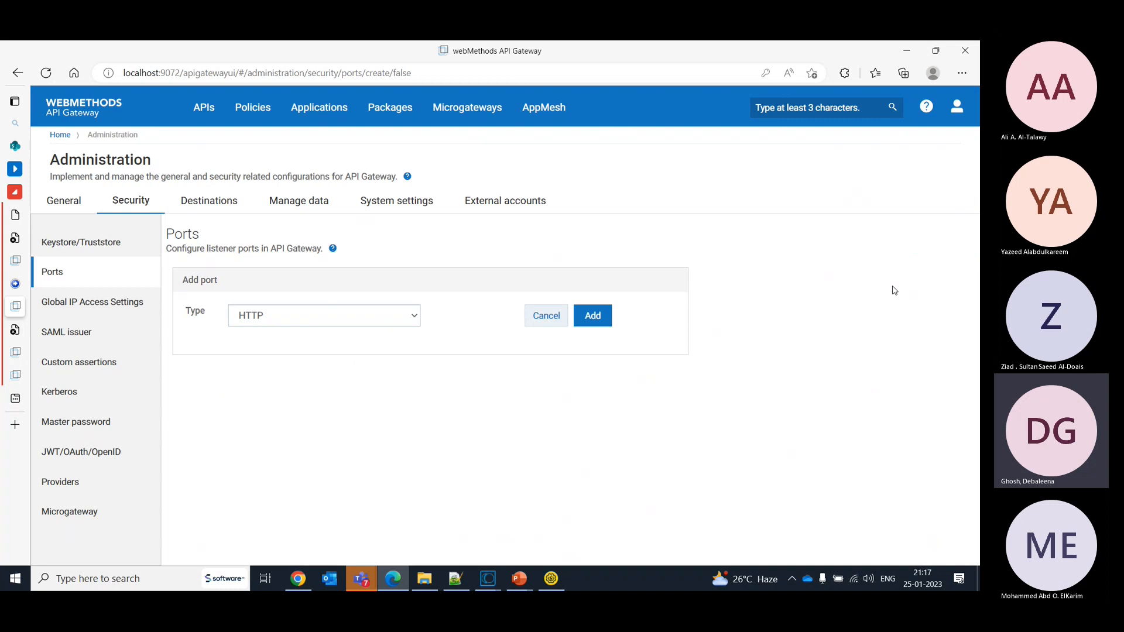
click(321, 323)
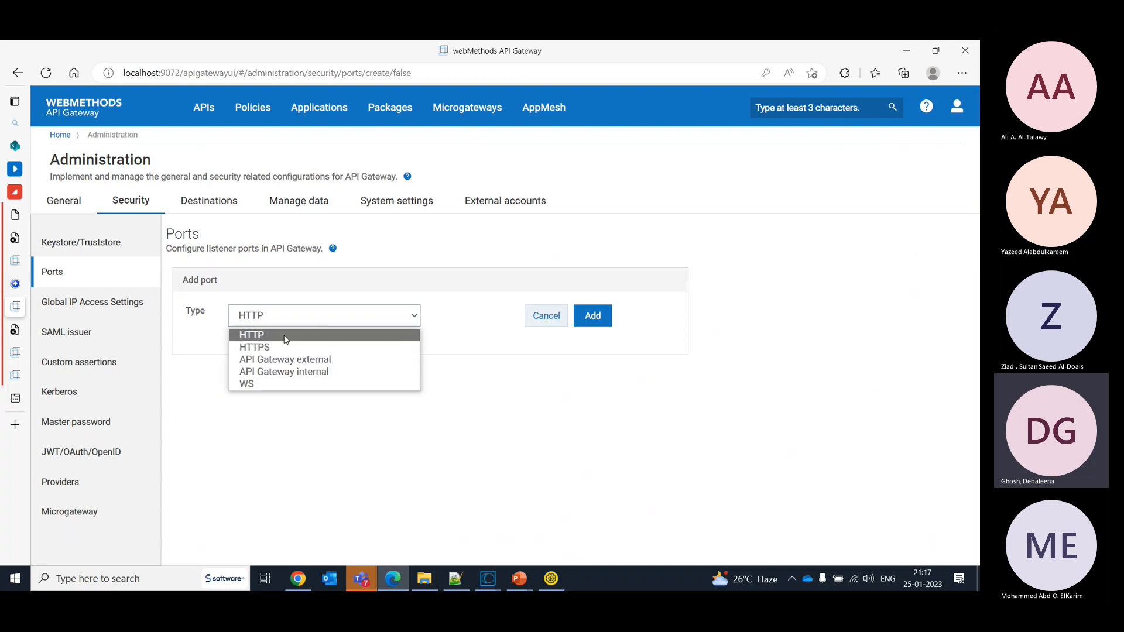
click(296, 375)
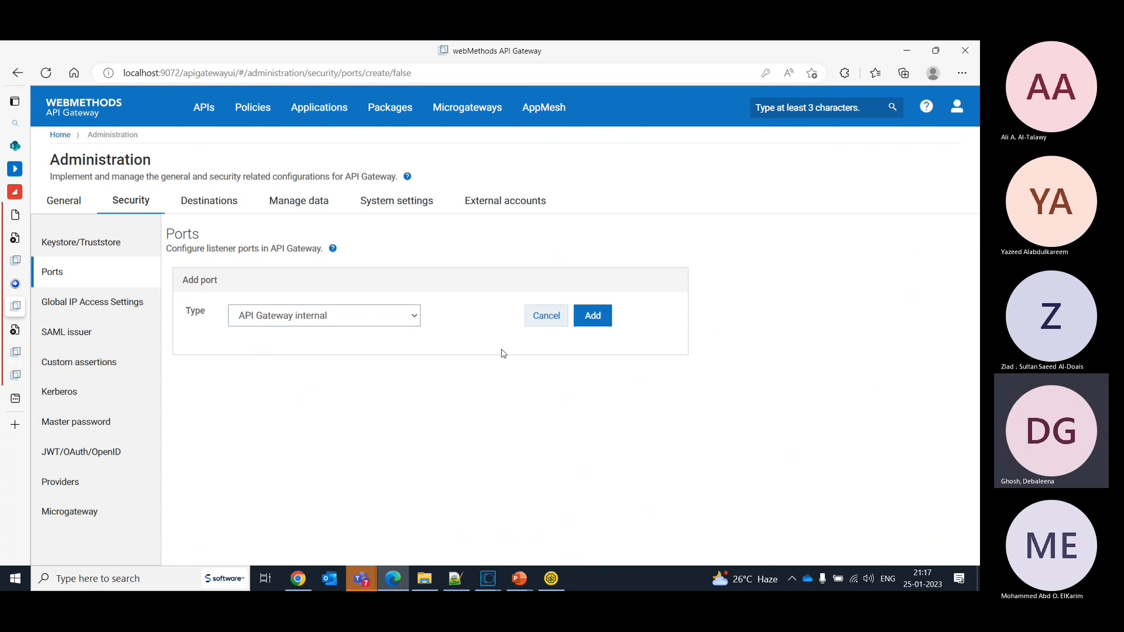
click(594, 315)
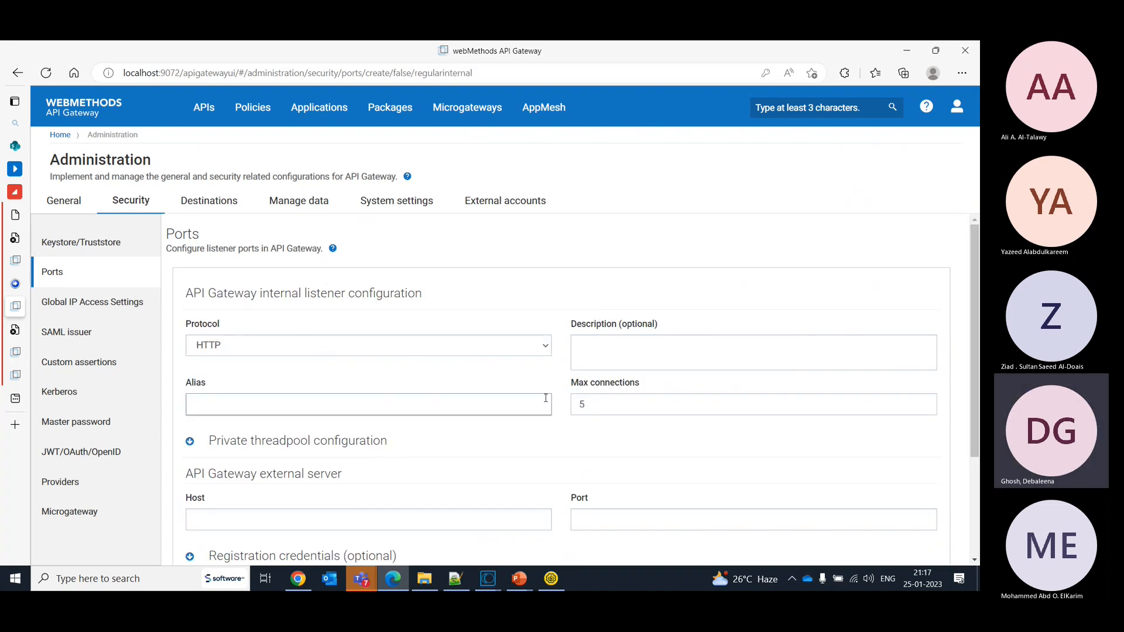
- Set the internal listener's alias to int-port-alias1 and point its external server to host localhost, port 9002
scroll(976, 351, down, 2)
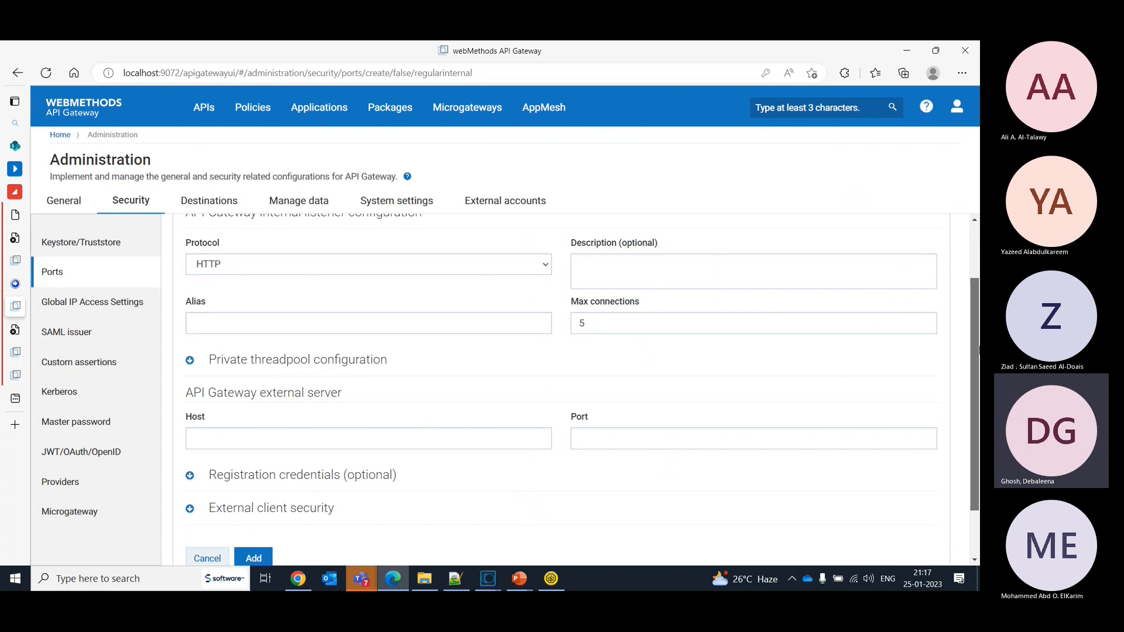
click(495, 318)
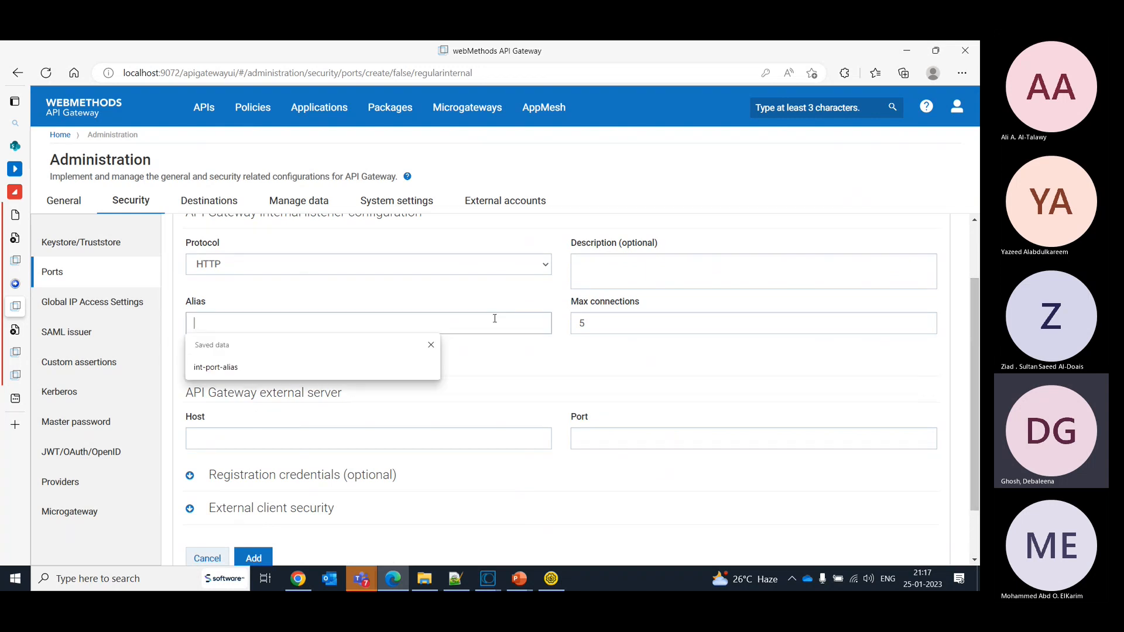
click(302, 367)
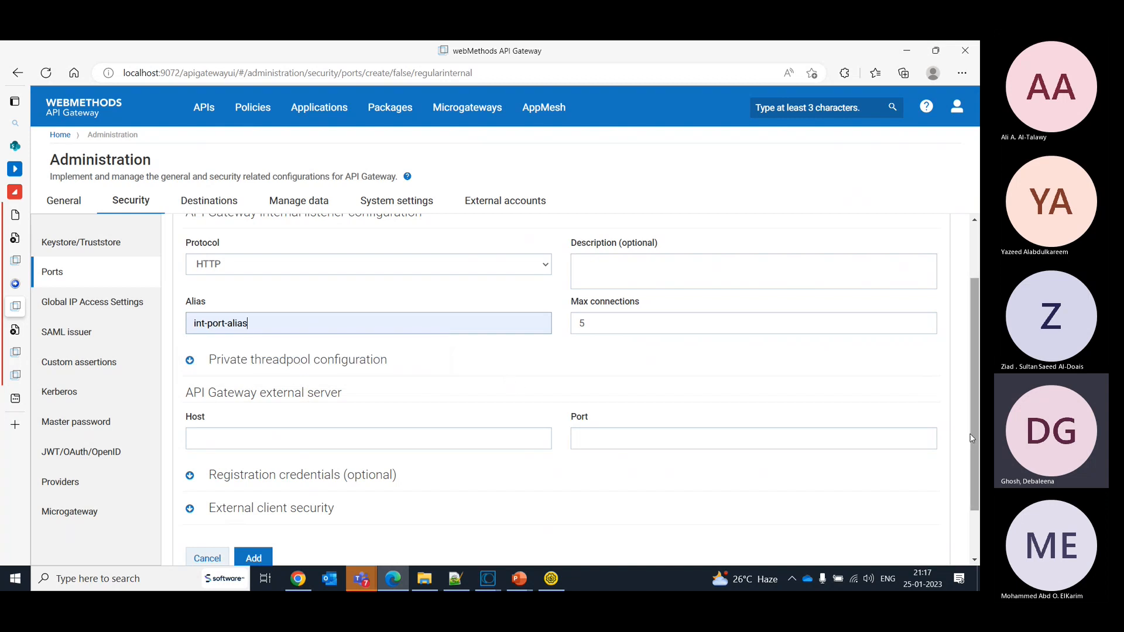
scroll(971, 455, down, 1)
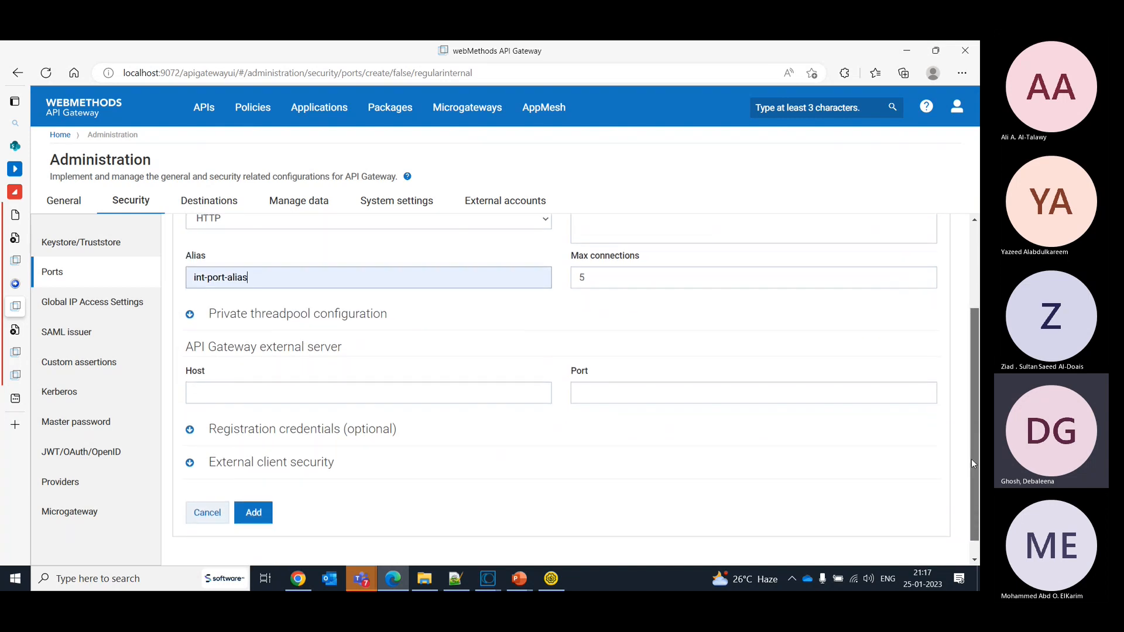
click(285, 398)
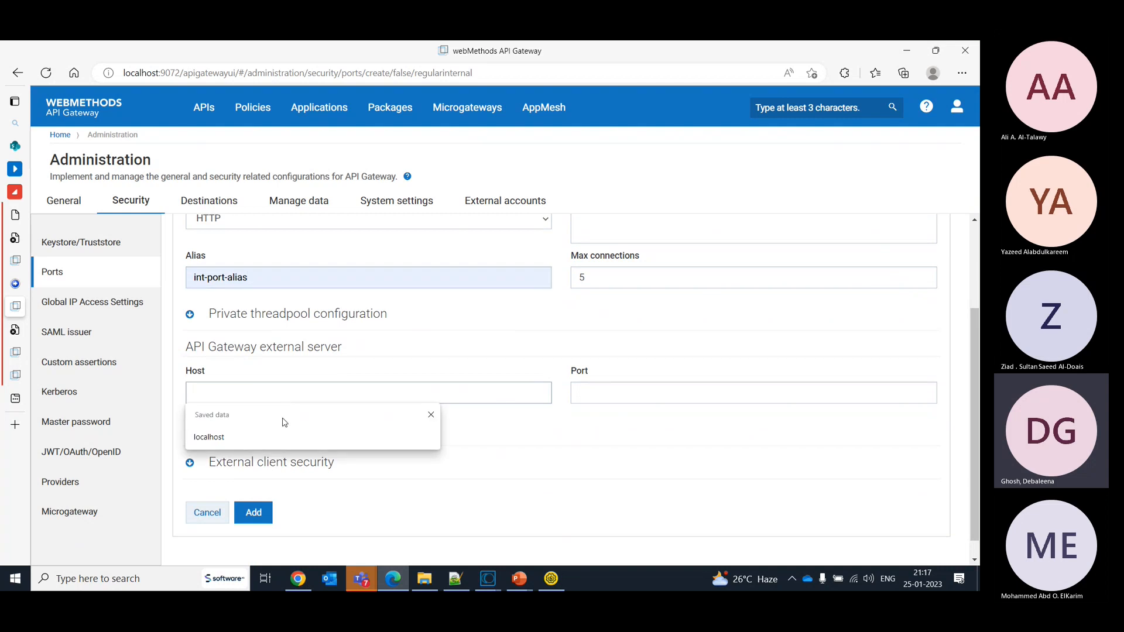
click(275, 439)
click(596, 388)
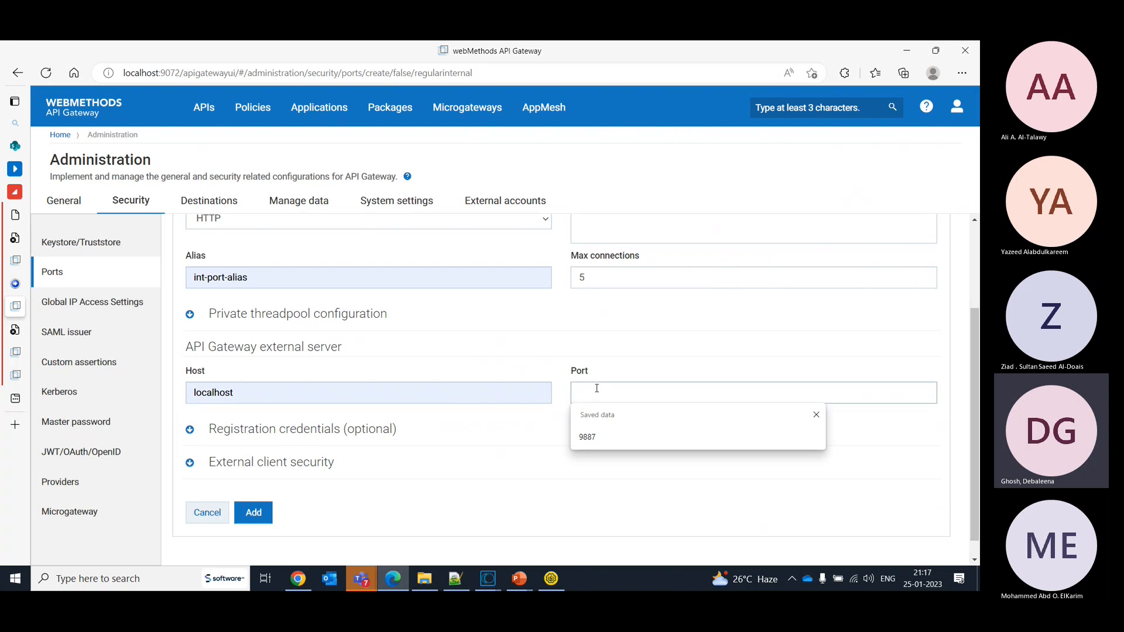
text(900)
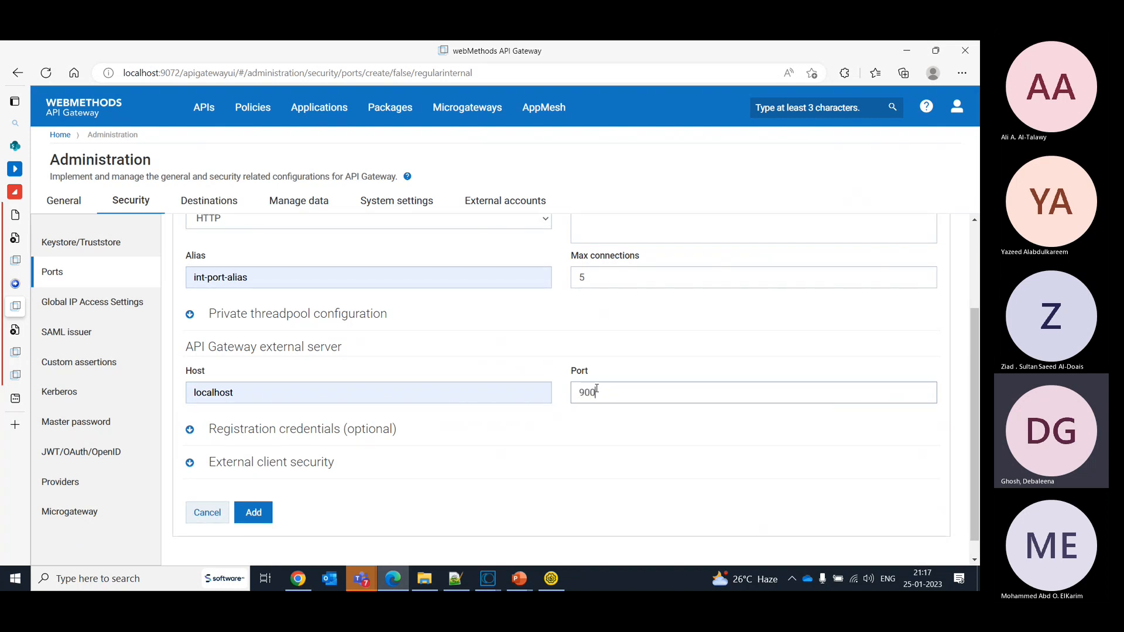
text(2)
click(291, 276)
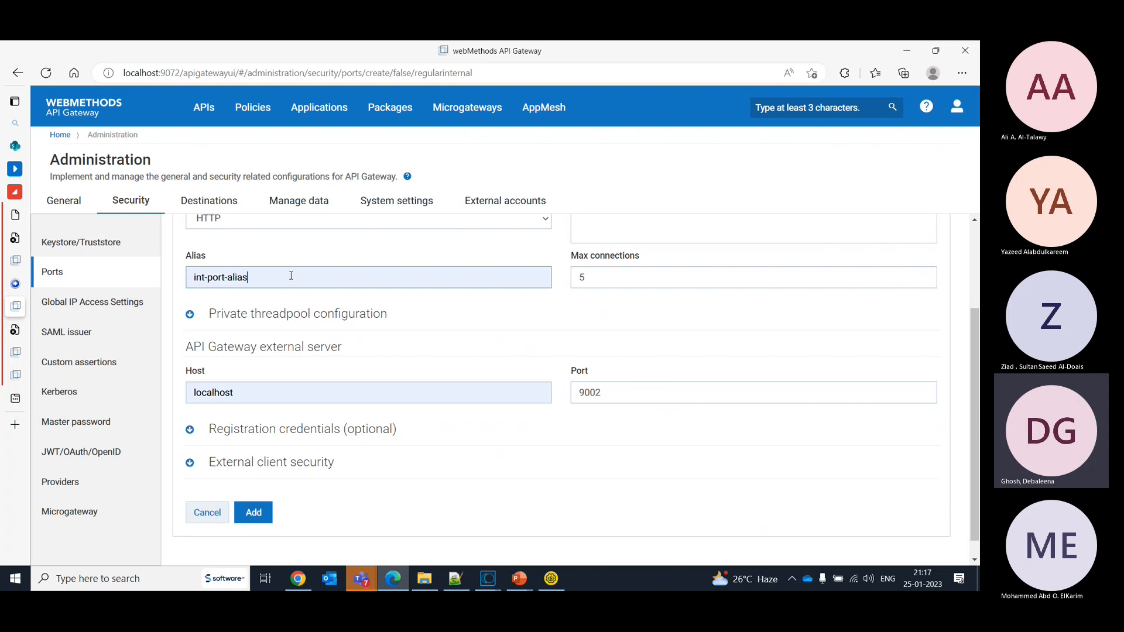
text(1)
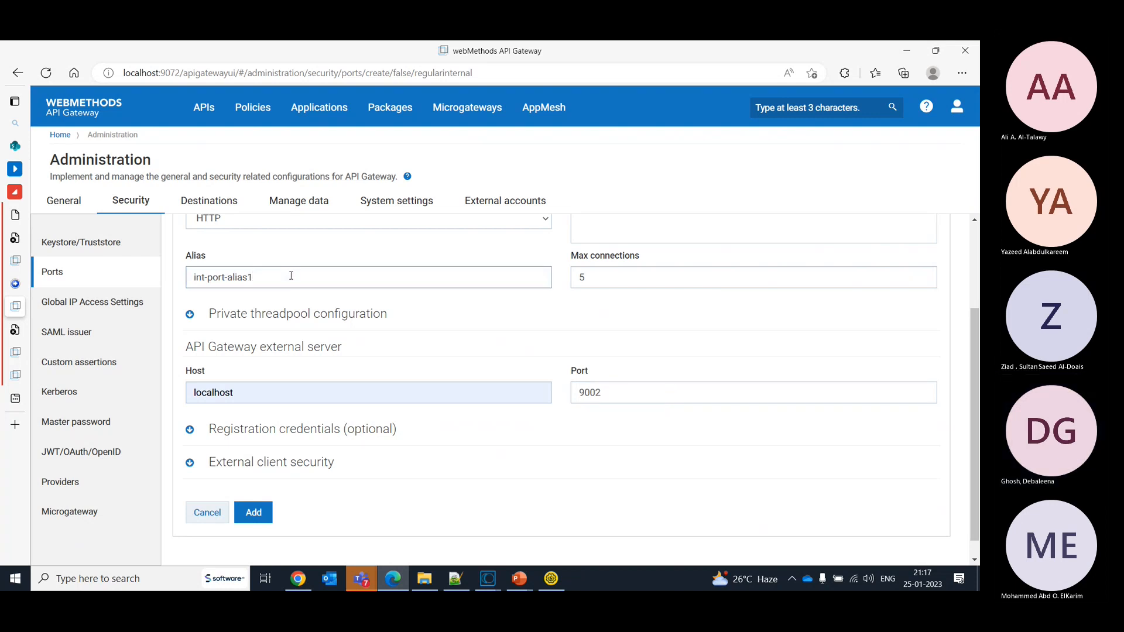
- Expand the optional registration credentials of the external server and activate the username field
click(189, 431)
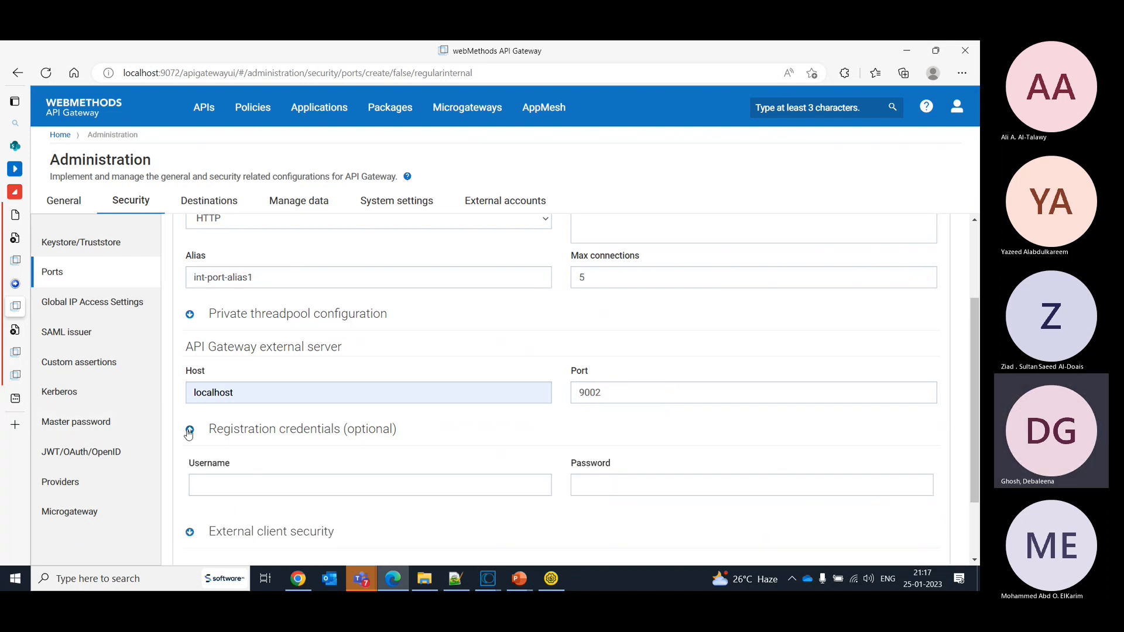
click(241, 486)
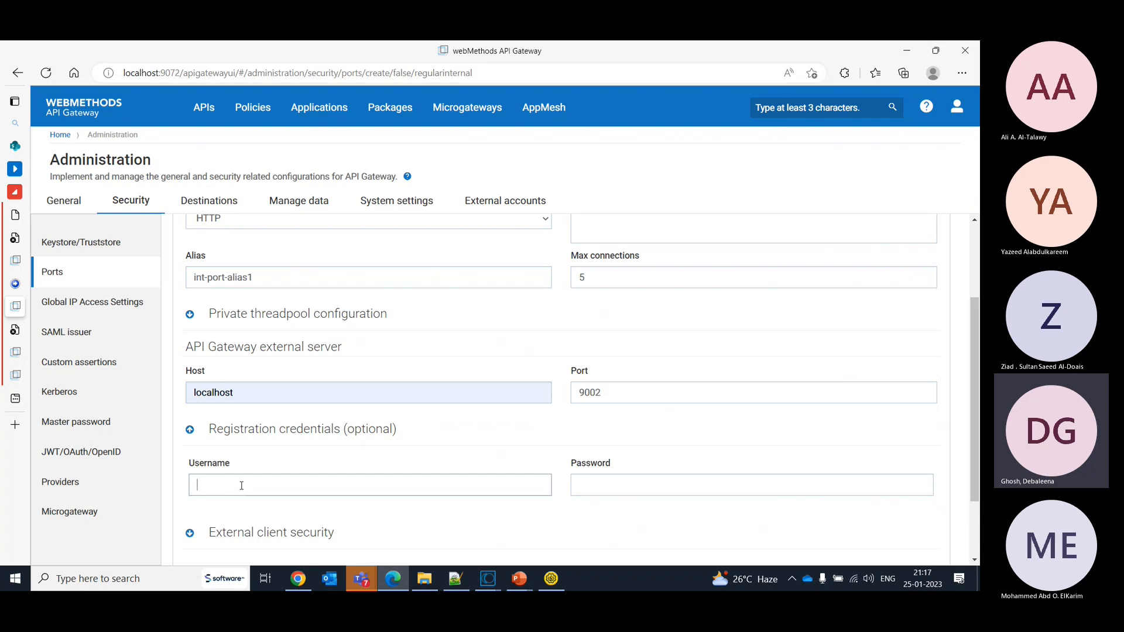
- Review the threat protection and mediation gateways in the API TP.drawio diagram in Chrome, and return to the internal listener form
click(297, 582)
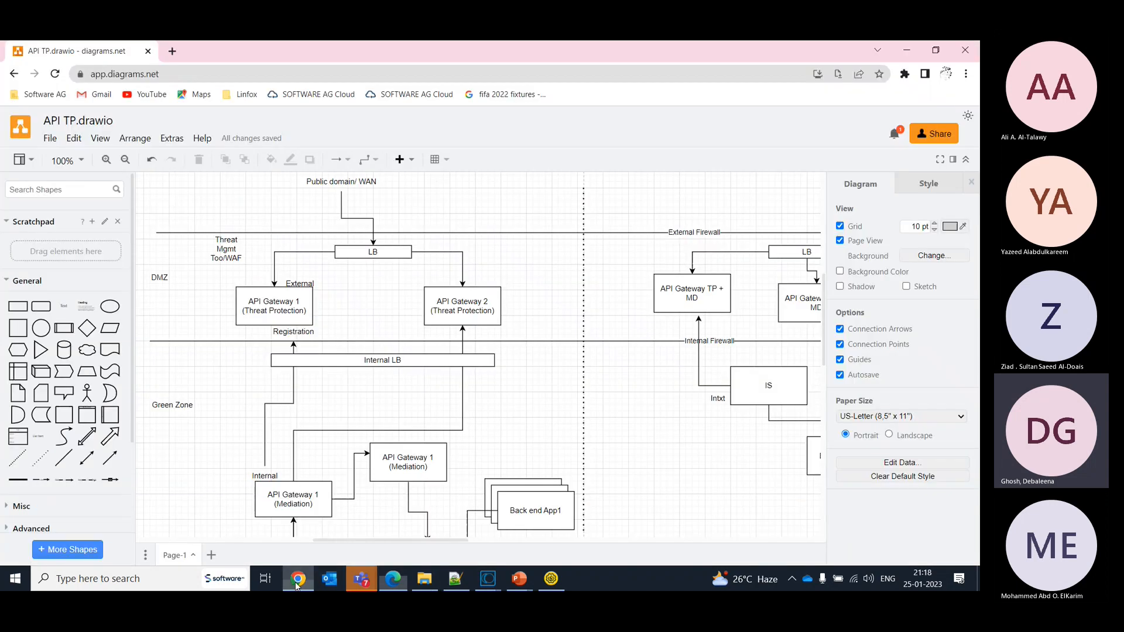
click(282, 514)
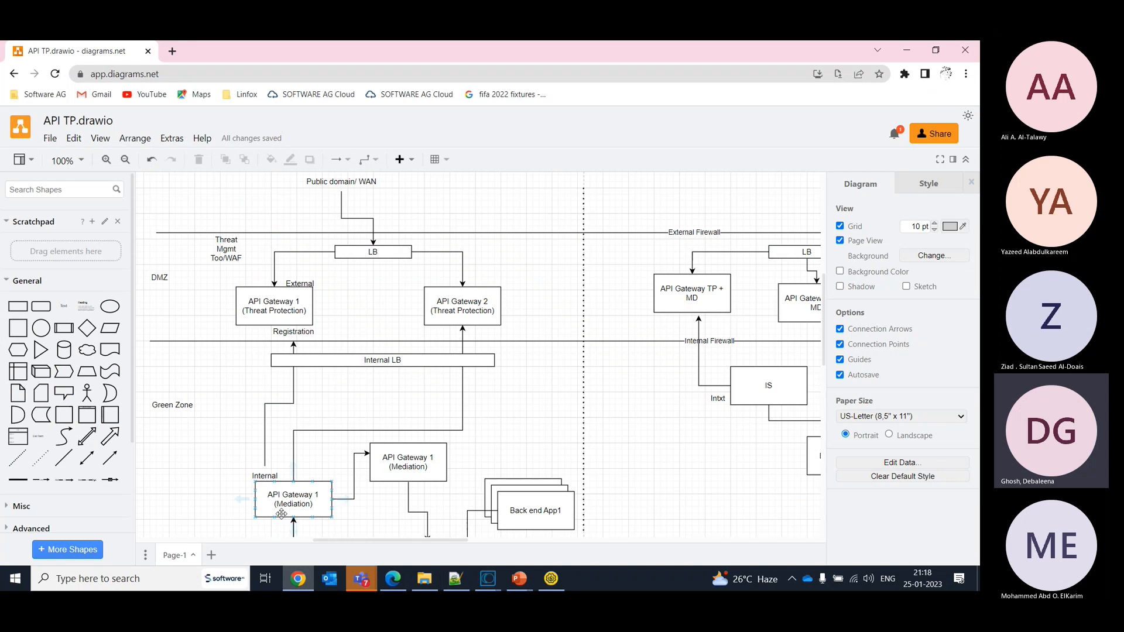
click(281, 307)
key(alt+Tab)
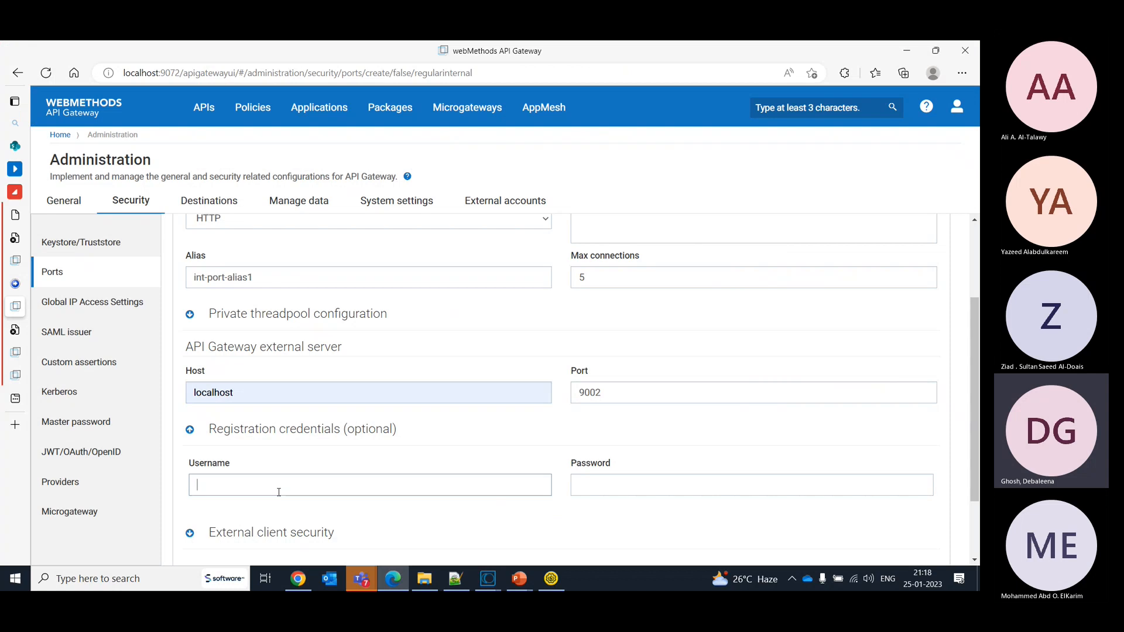
click(279, 491)
- Switch to the threat protection gateway at localhost:19072, try to open port 9002, and log in again as Administrator with the account password
click(15, 352)
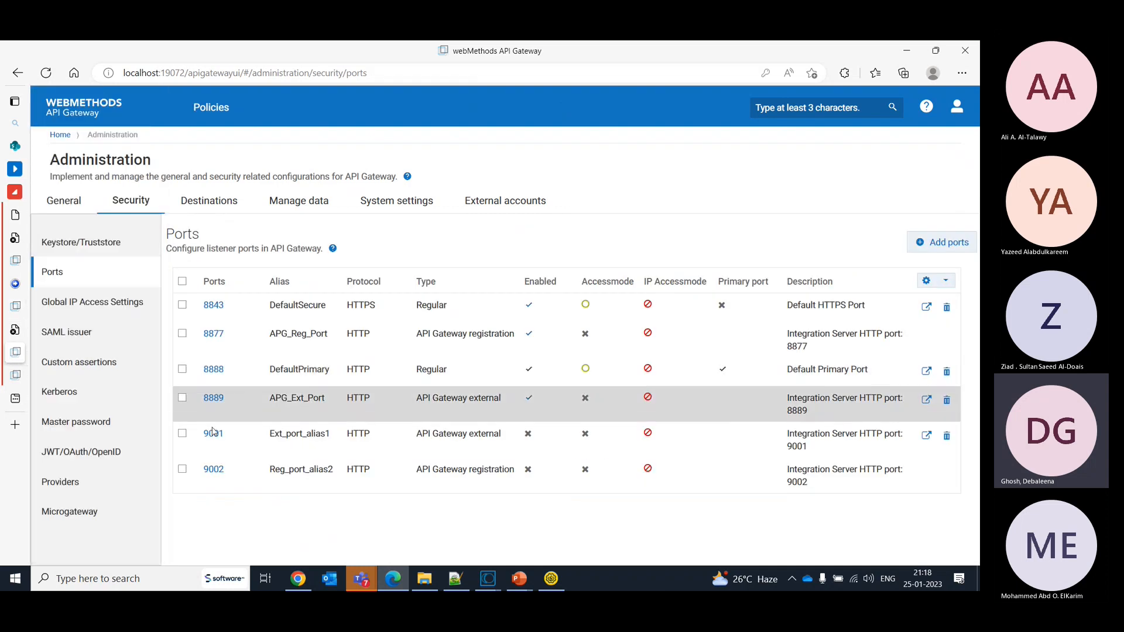
click(214, 469)
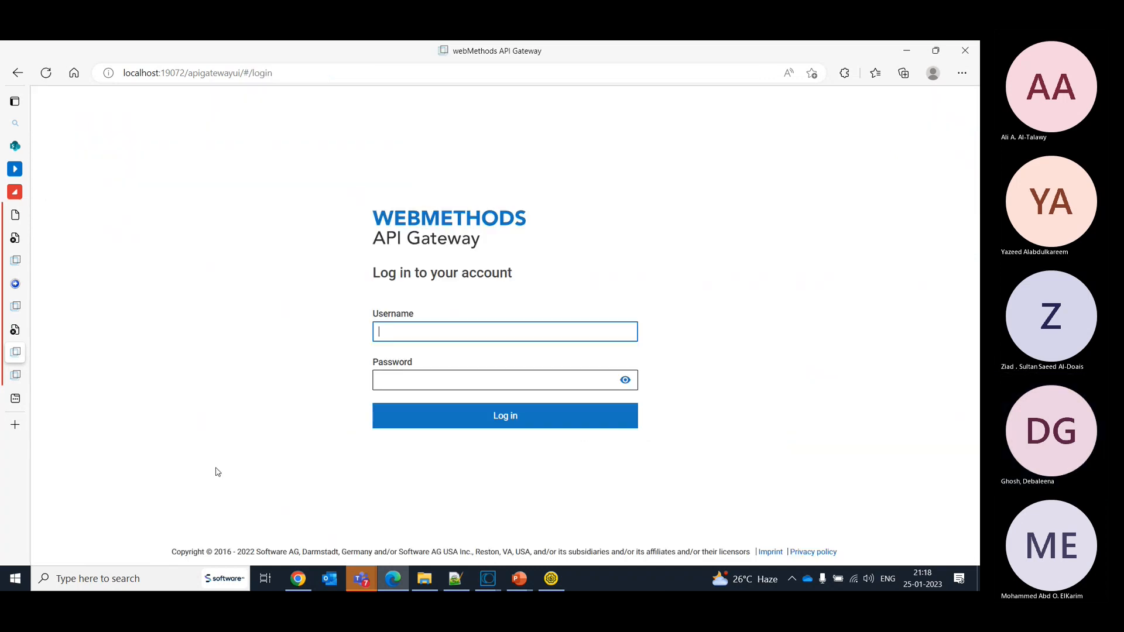
text(Administrator)
key(Tab)
text(manage)
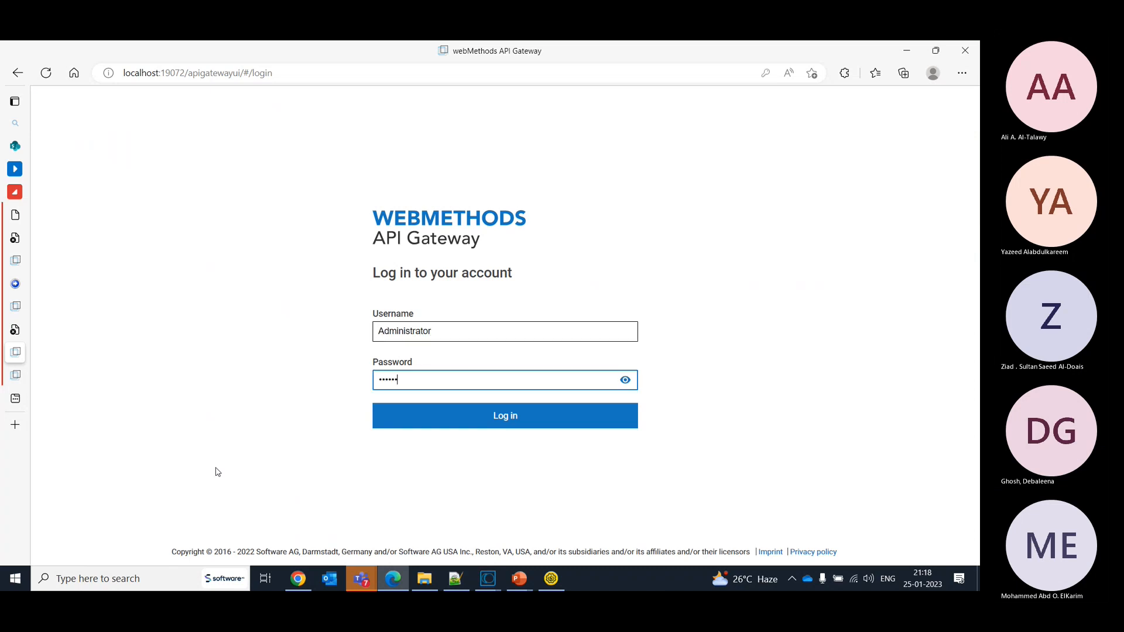
key(Return)
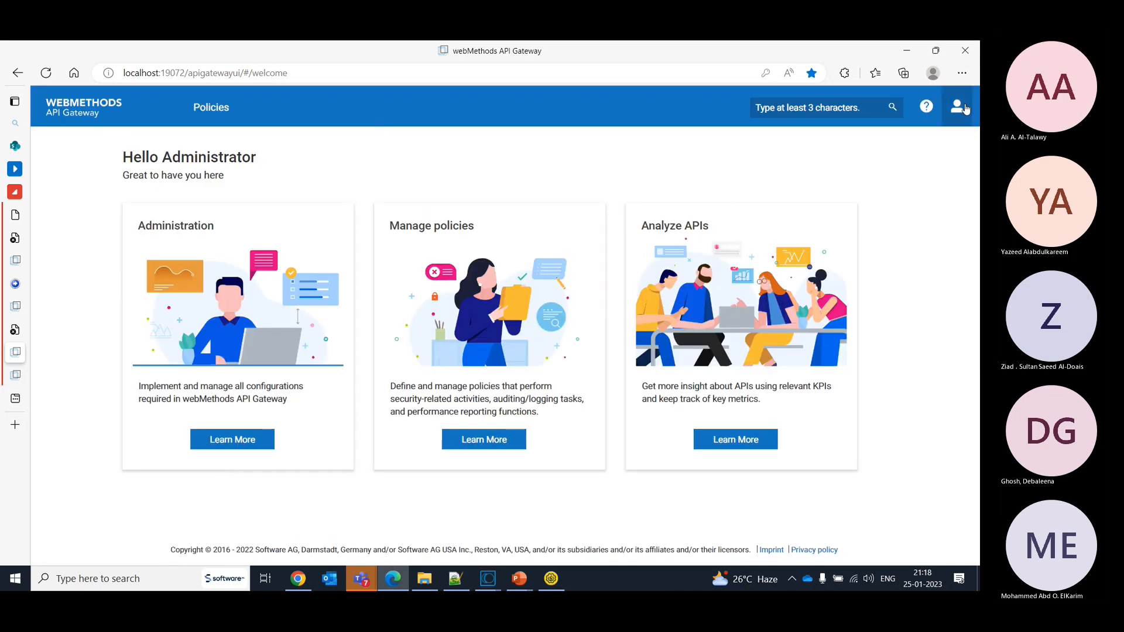
- Reopen the threat protection gateway's listener ports page in its security administration
click(965, 109)
click(865, 201)
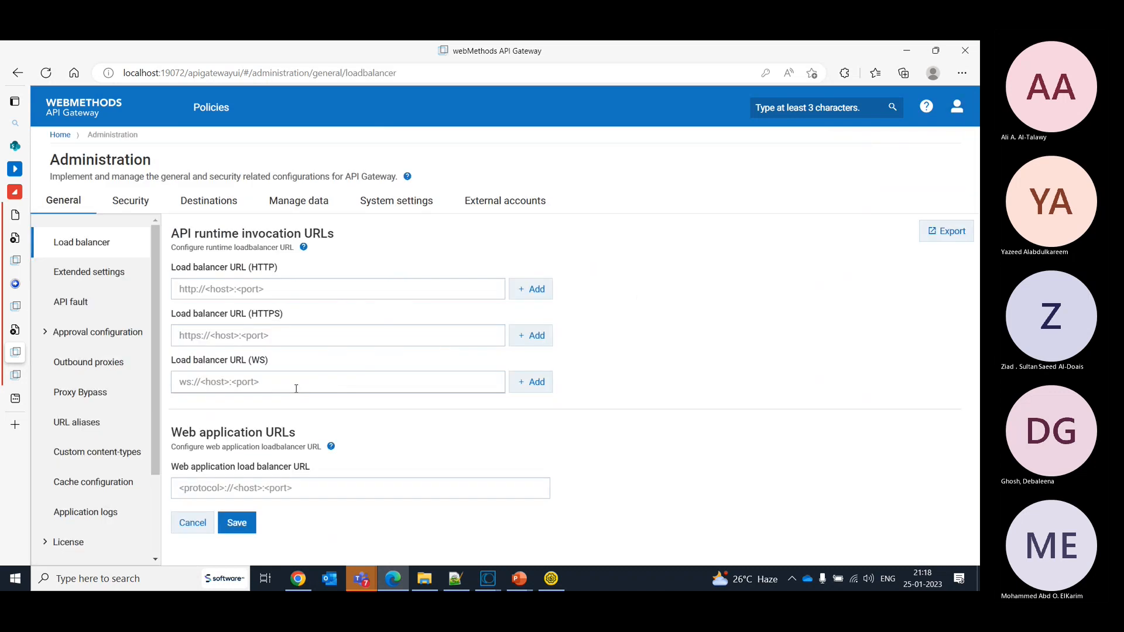
click(131, 204)
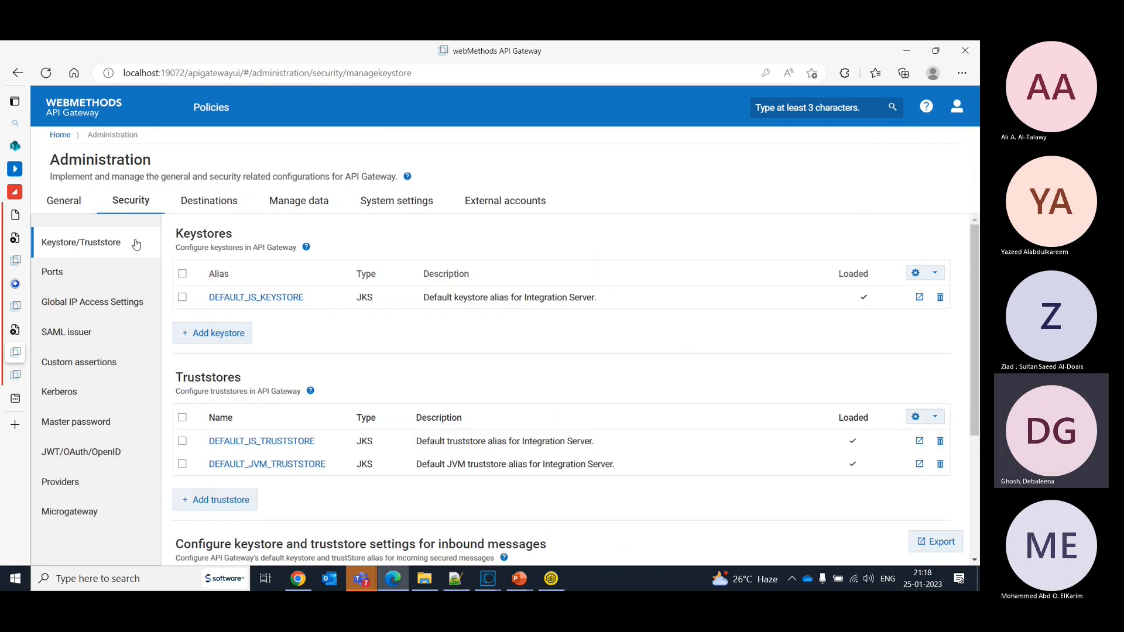
click(53, 274)
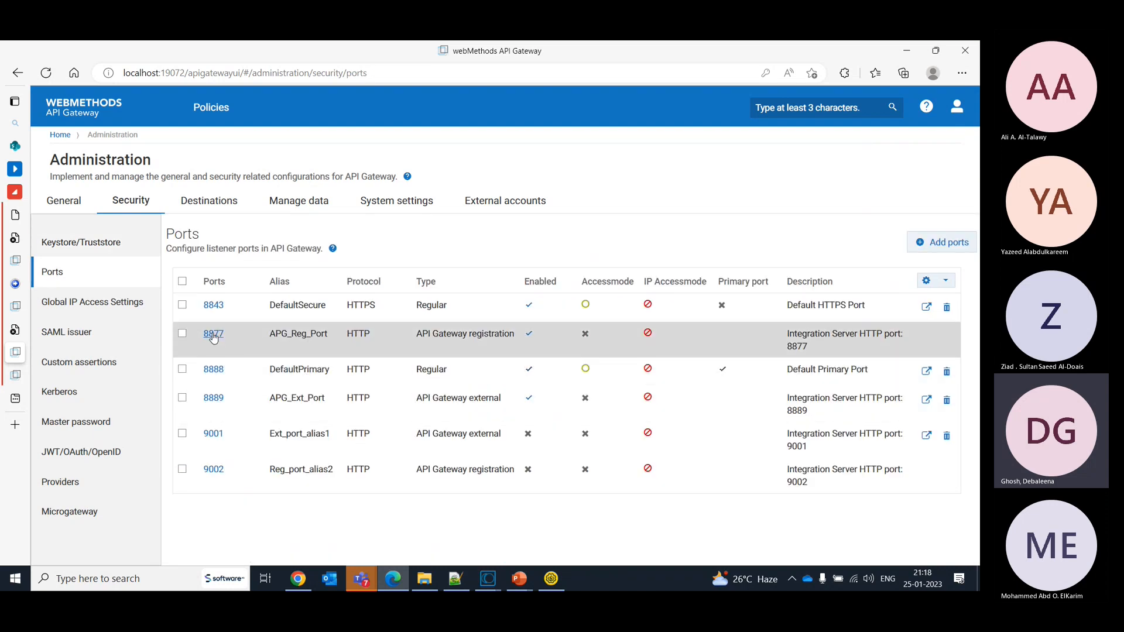
- Open the external port 8889 and expand its registration listener's security configuration to examine the client authentication
click(215, 401)
drag(972, 302, 975, 466)
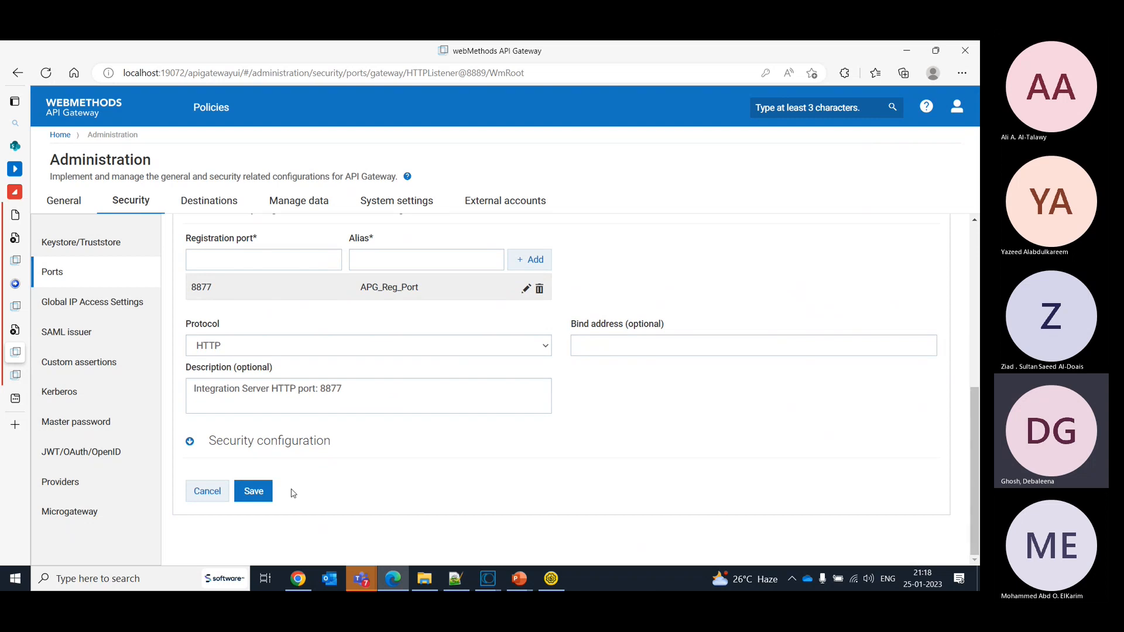
click(264, 448)
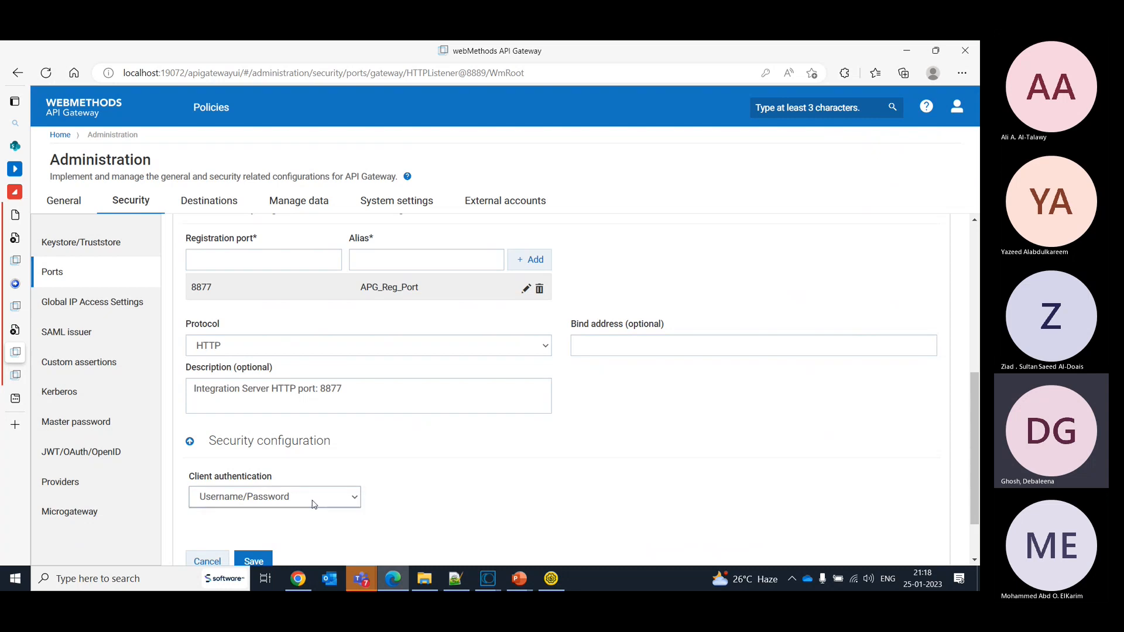
- Examine the client authentication options of registration port 8877 and return to the mediation gateway's internal listener form
click(314, 505)
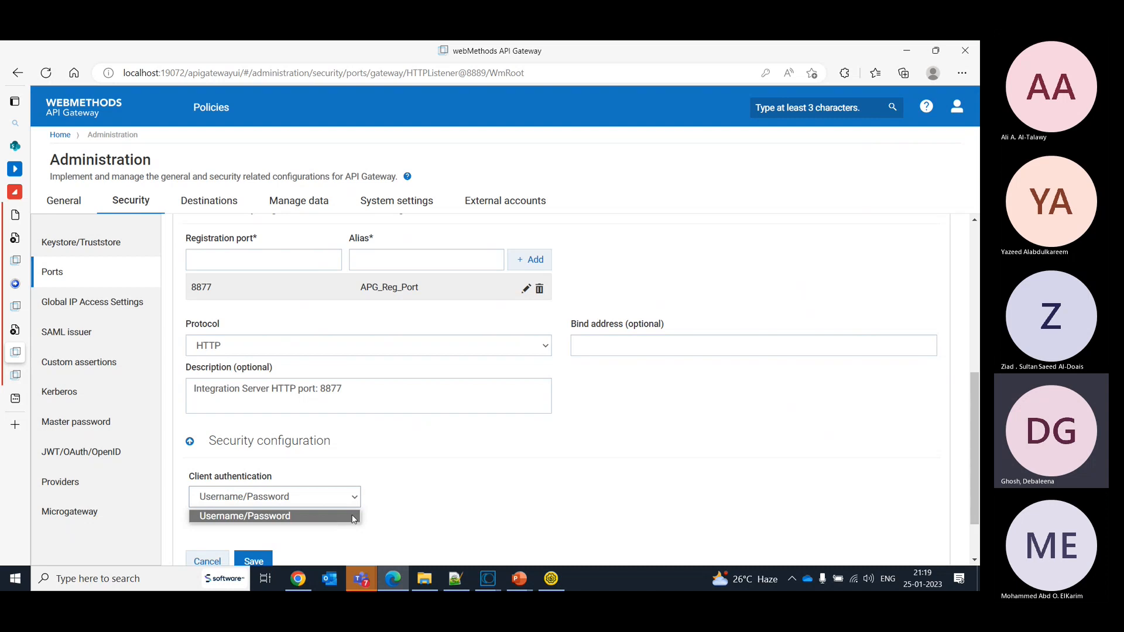
click(325, 515)
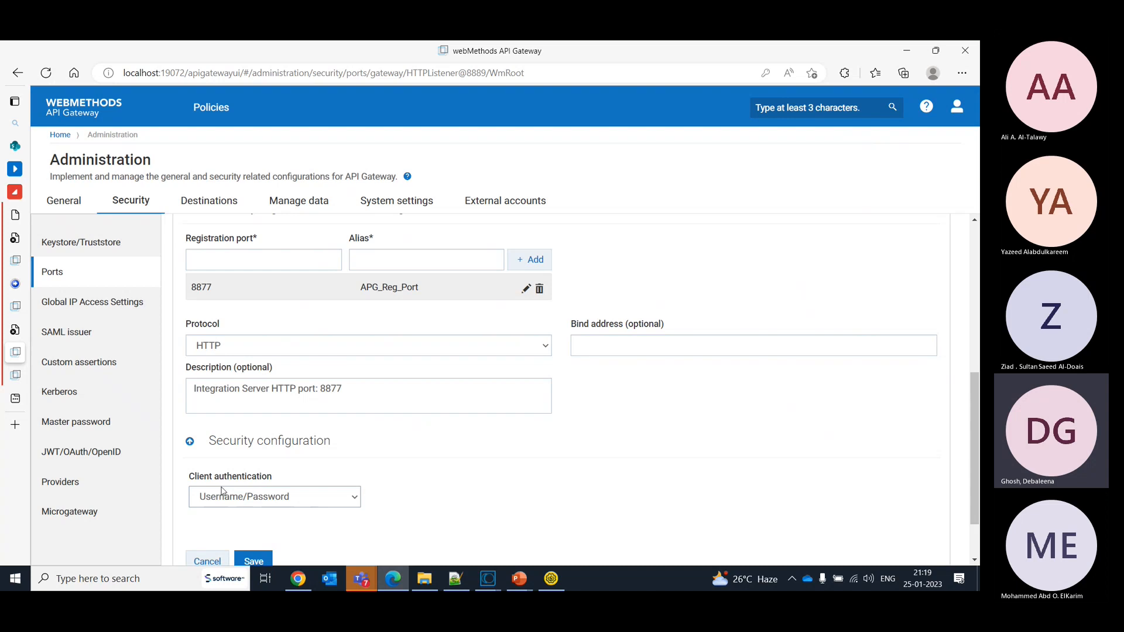
click(64, 306)
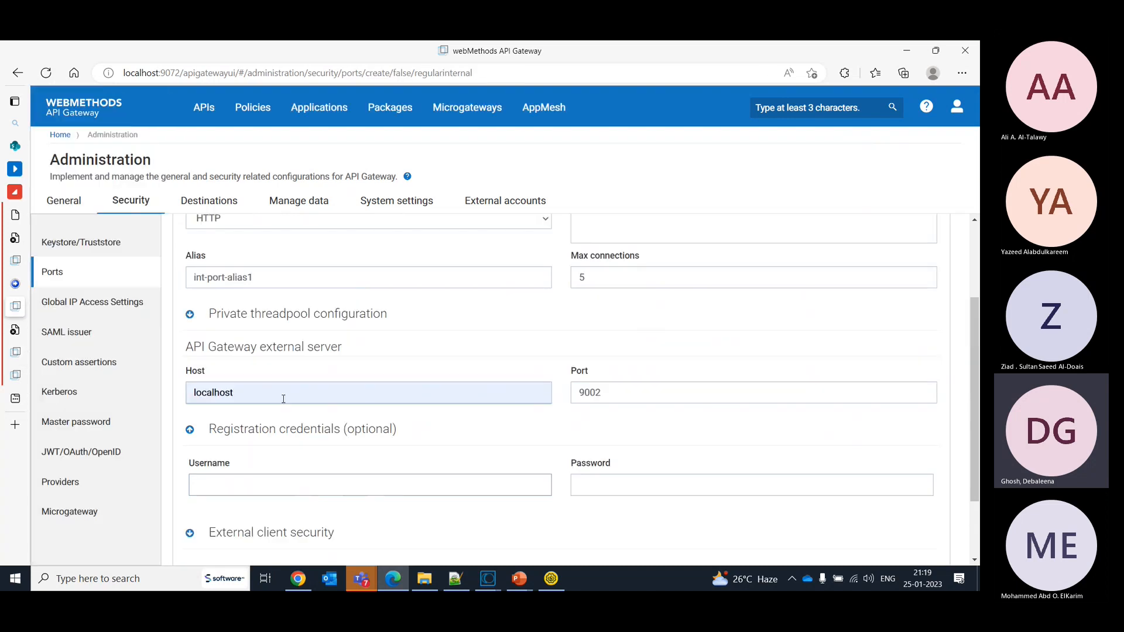
- Enter Administrator and the account password as registration credentials and try to add the internal port
click(404, 476)
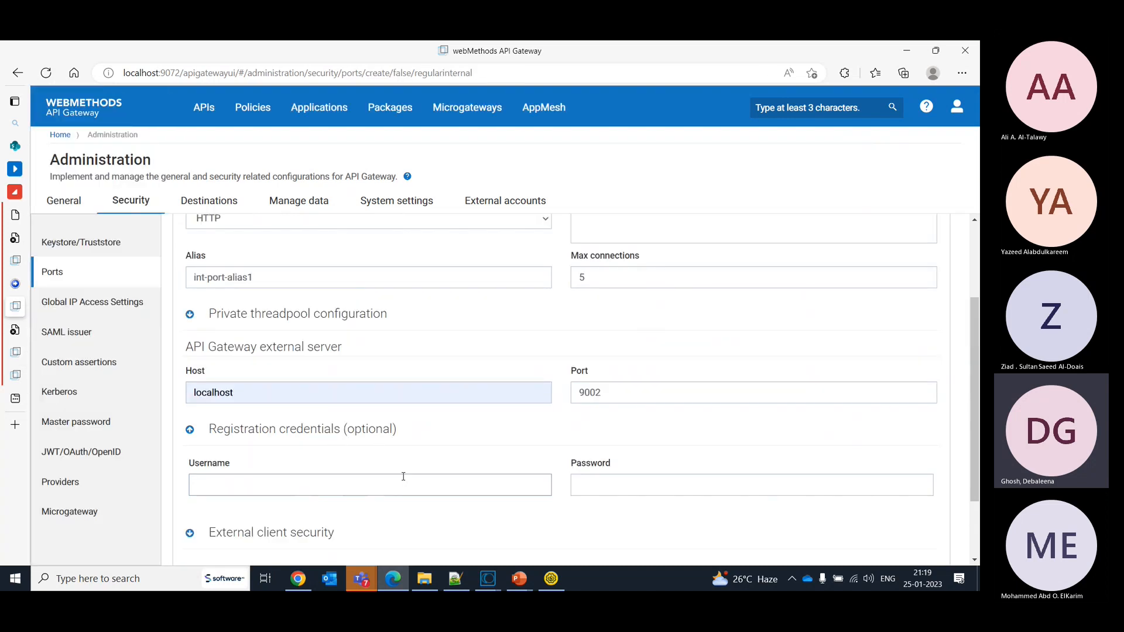
text(Administrator)
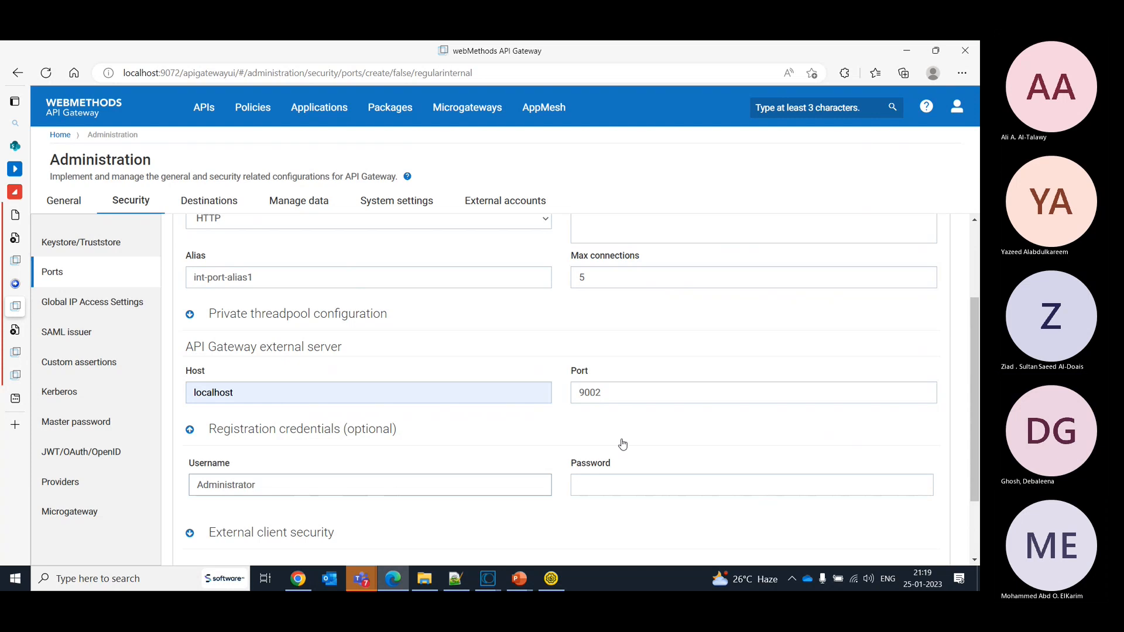
click(724, 482)
text(manag)
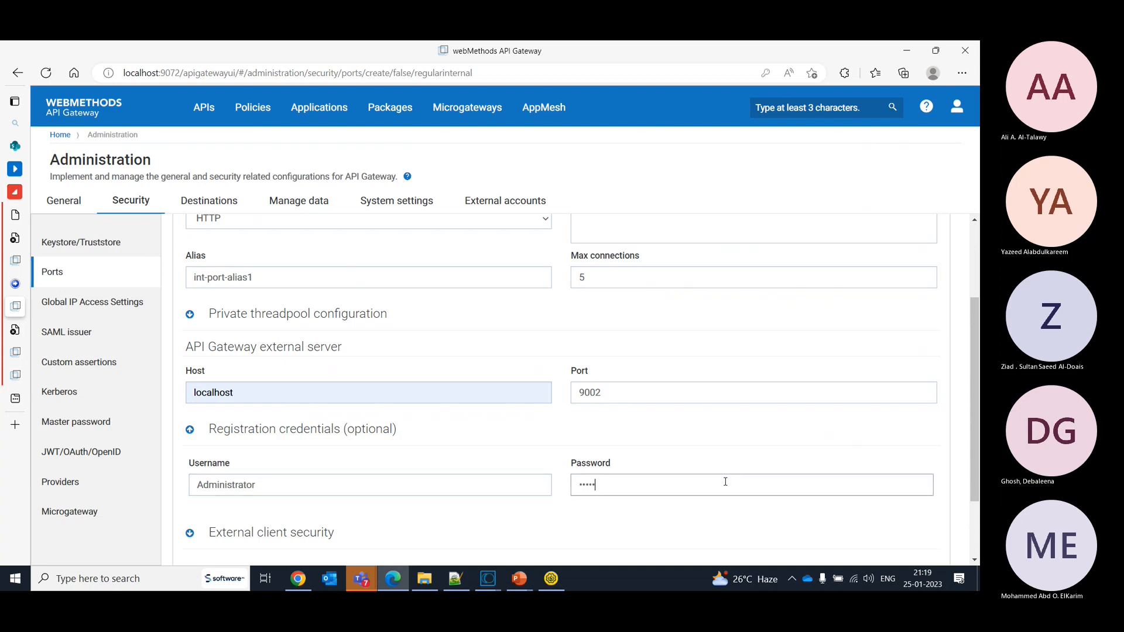
text(e)
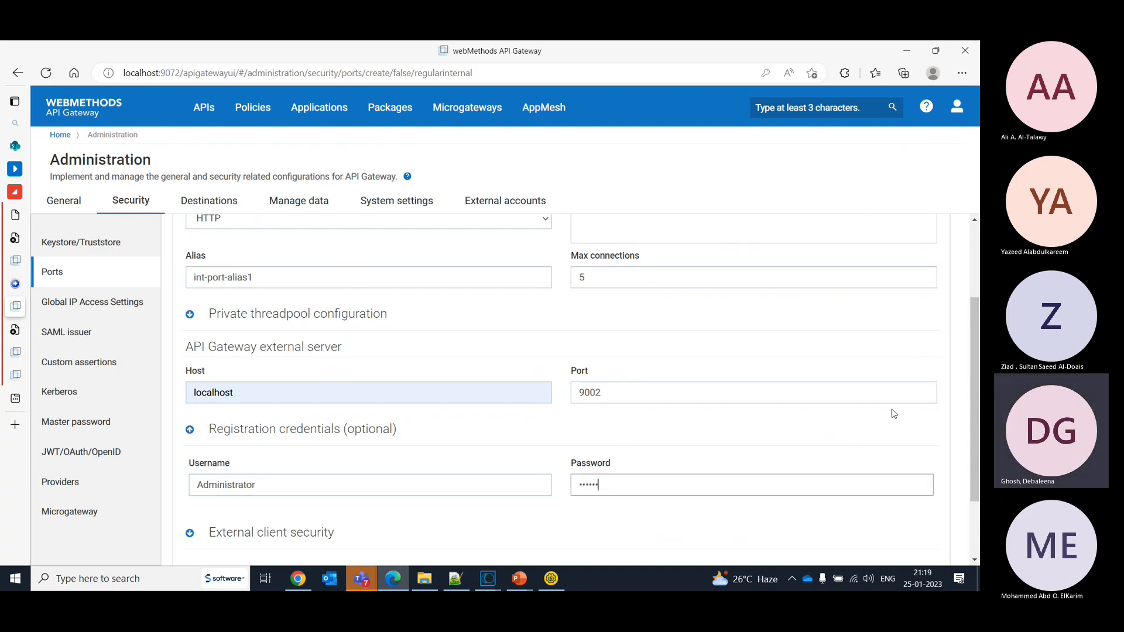
drag(972, 375, 975, 417)
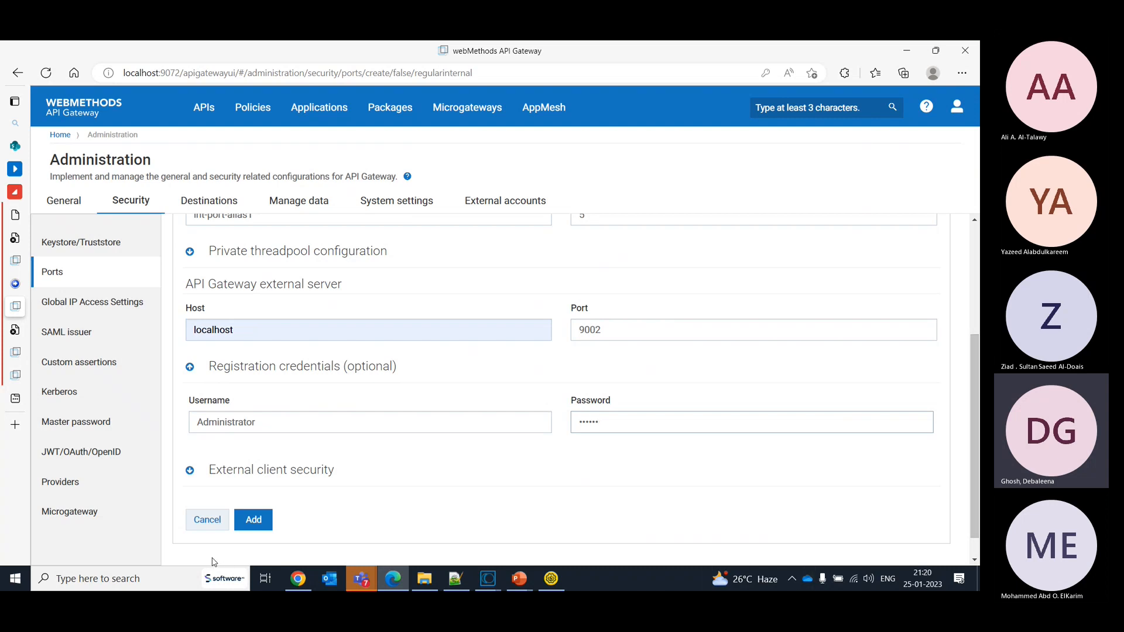
click(252, 525)
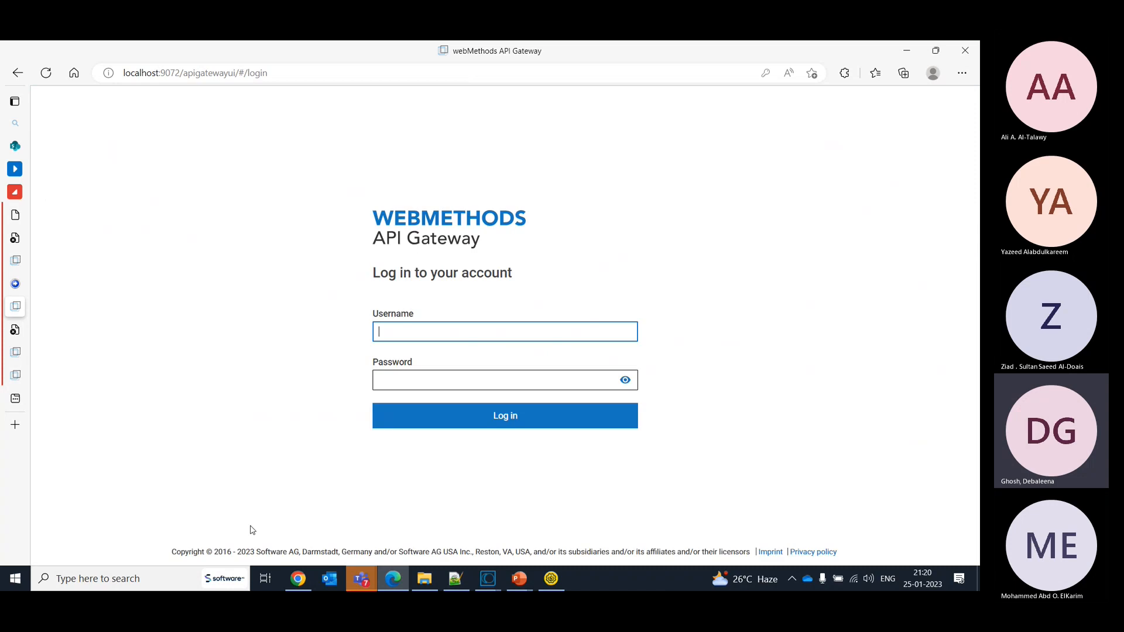
- Log in to the mediation gateway again as Administrator with the account password
text(Admin)
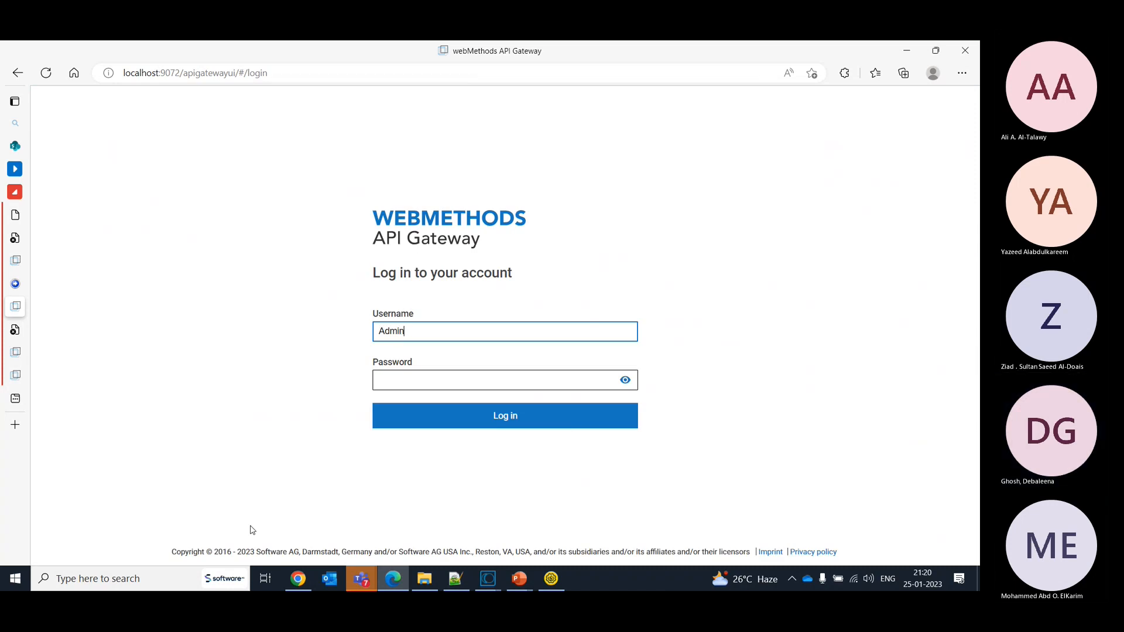
text(istrator)
key(Tab)
text(ma)
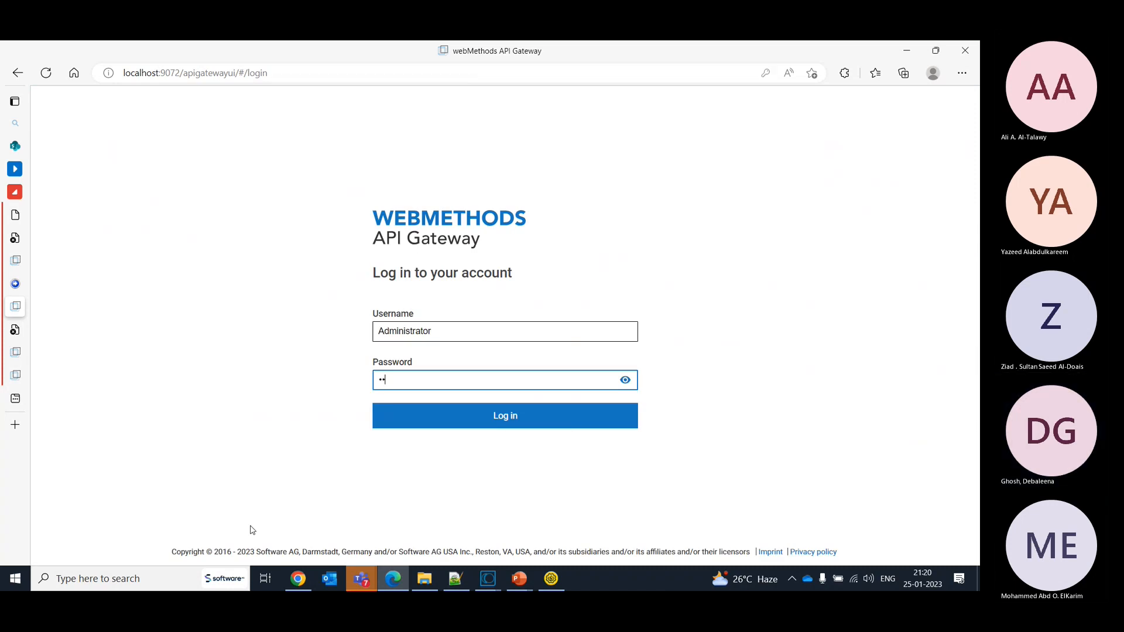
text(manage)
key(Return)
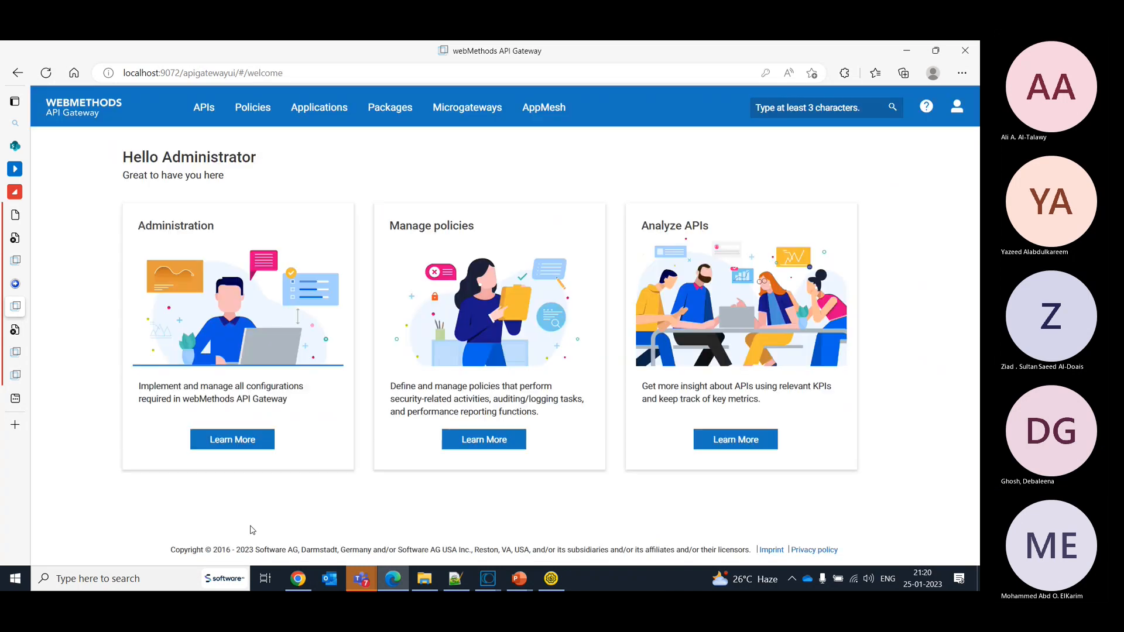
- Open the listener ports in the security administration and view the internal port localhost:8877
click(961, 108)
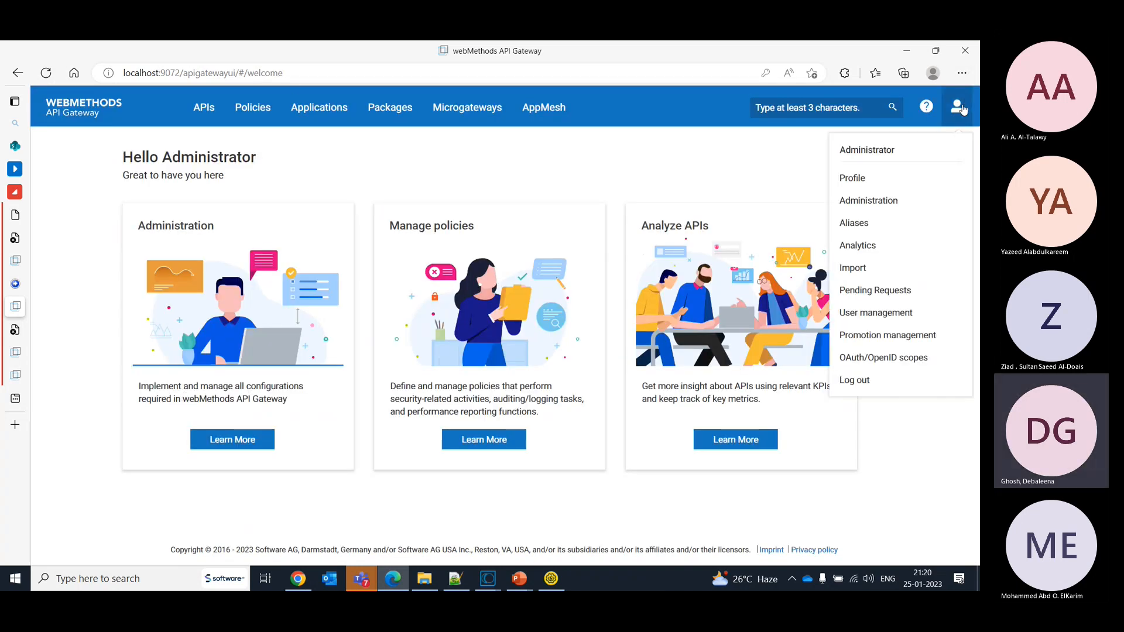
click(854, 200)
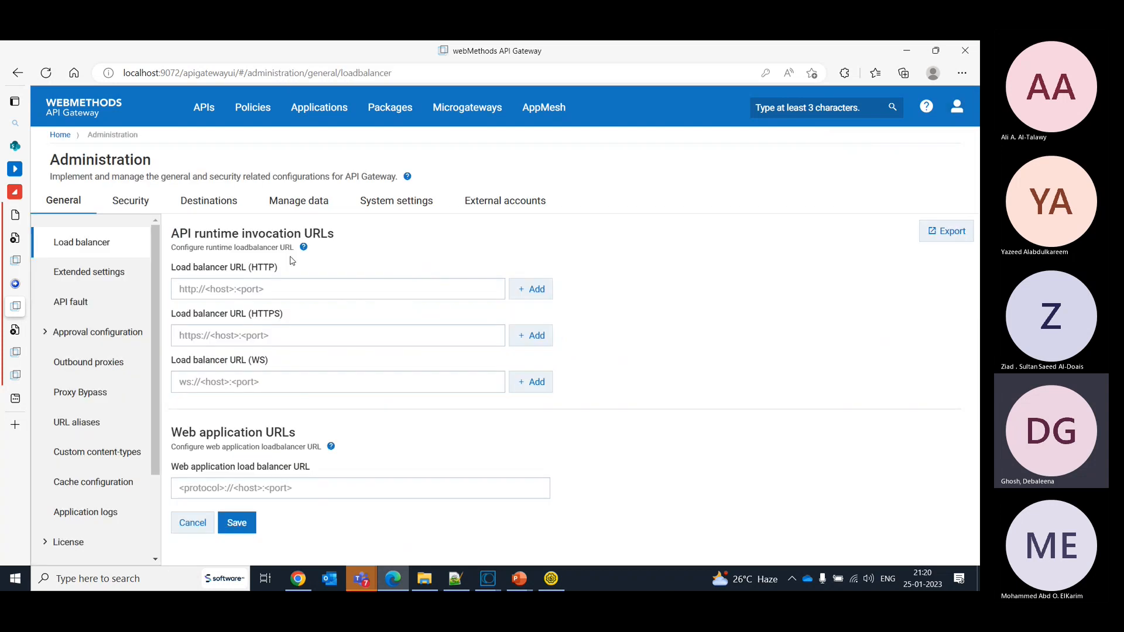
click(141, 195)
click(55, 271)
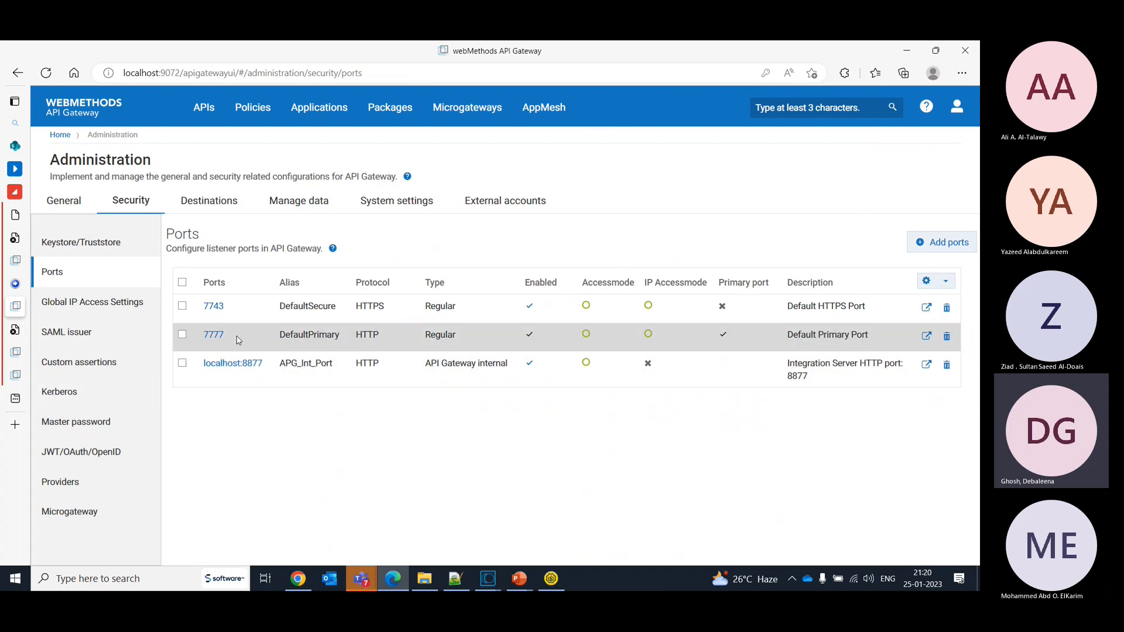
mouse_move(14, 266)
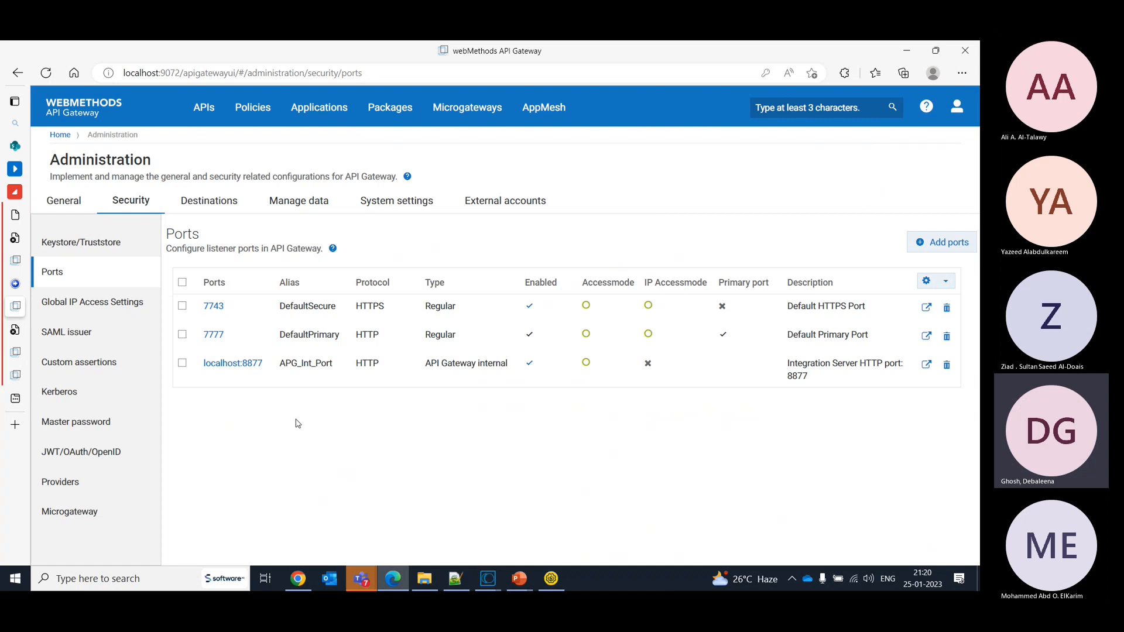
click(256, 365)
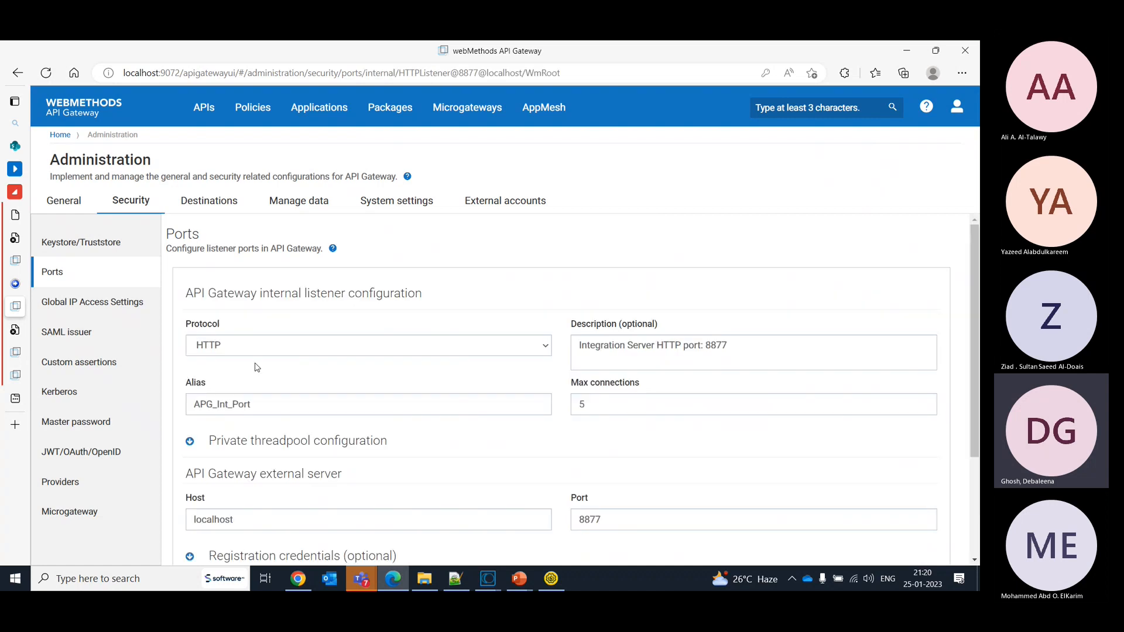
- View the API list and open the load balancer settings in the general administration
click(206, 109)
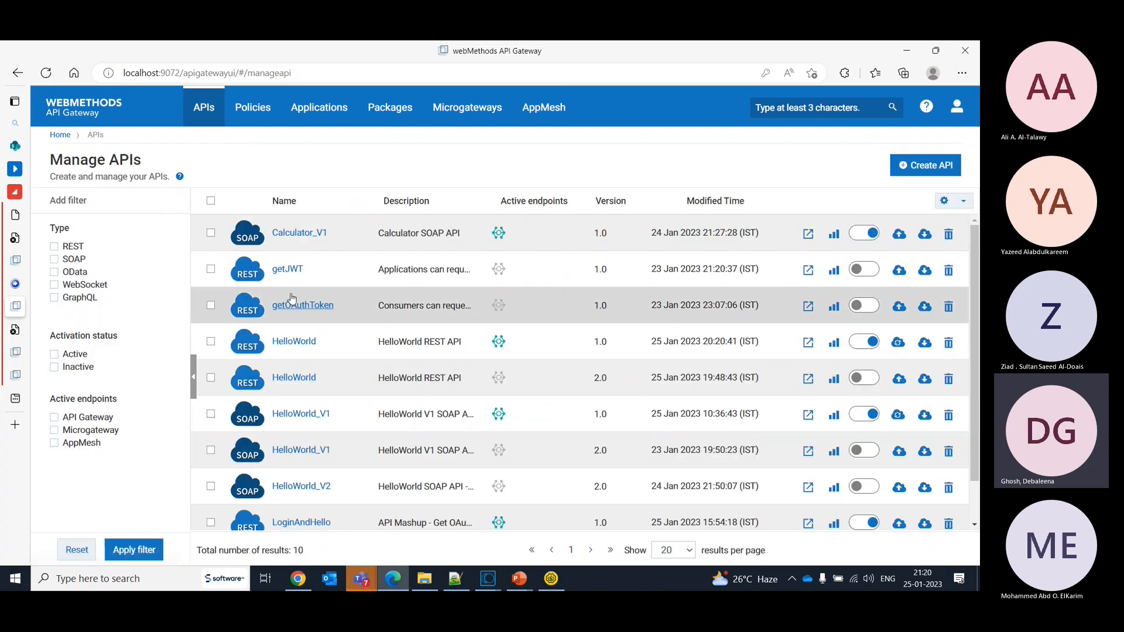
click(951, 111)
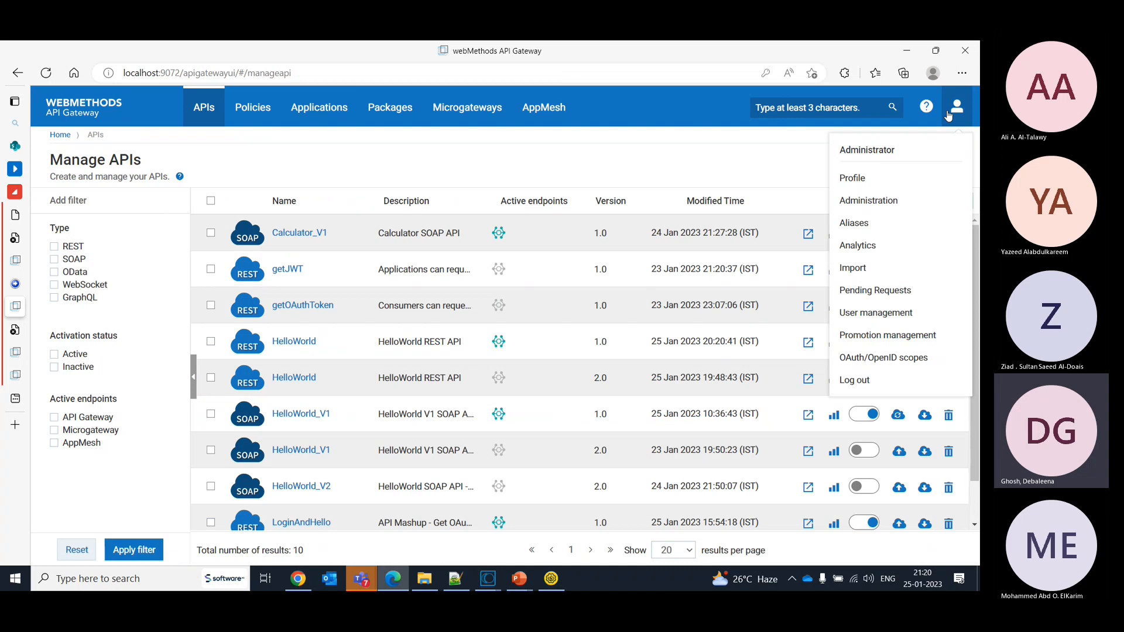
click(858, 201)
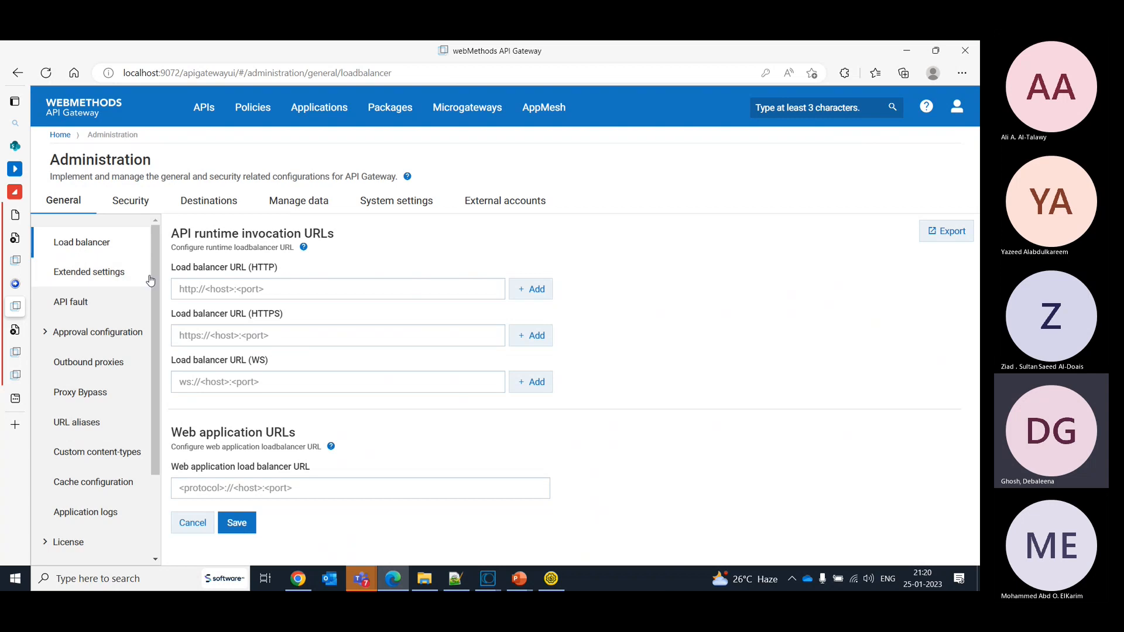
click(204, 296)
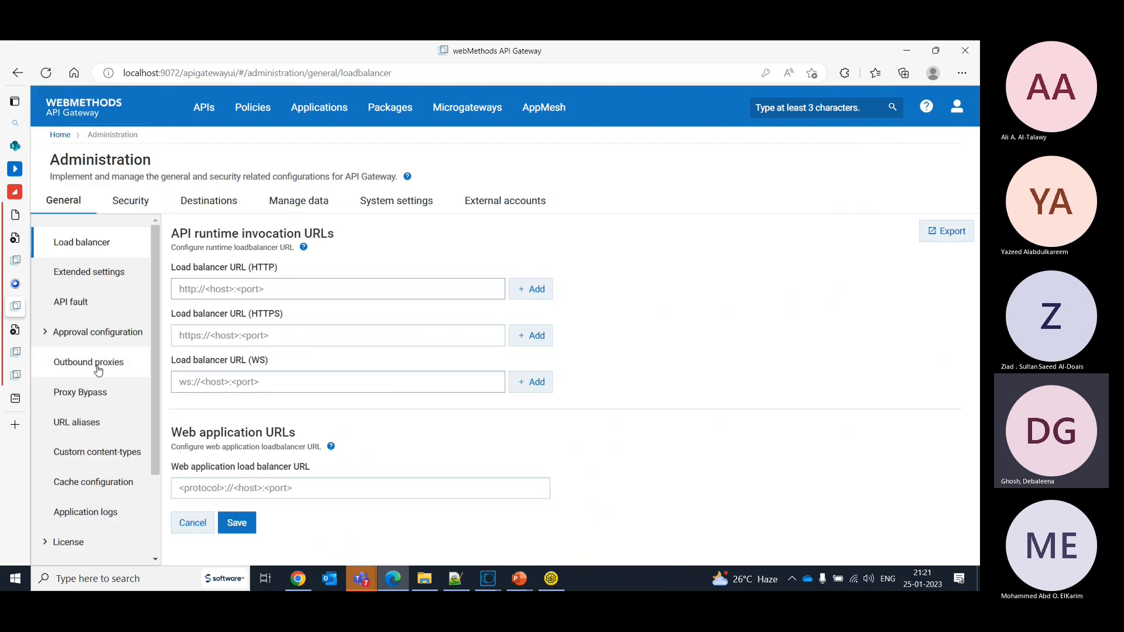
- Review external port 8889 and its registration listener's protocol on the threat protection gateway, and return to the load balancer settings
click(15, 260)
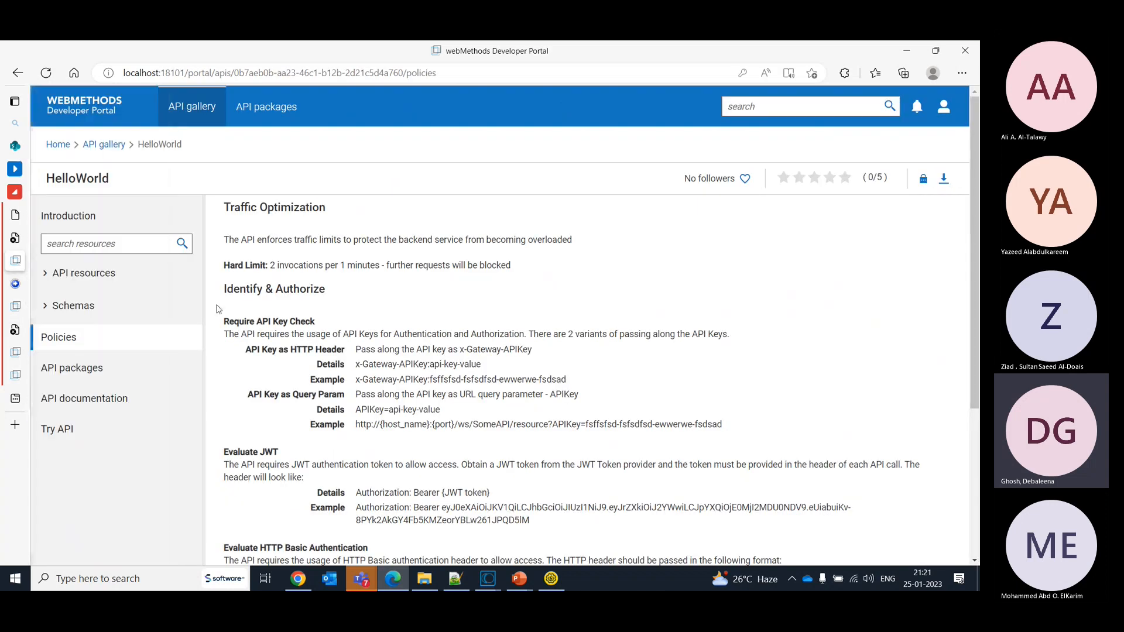
click(88, 352)
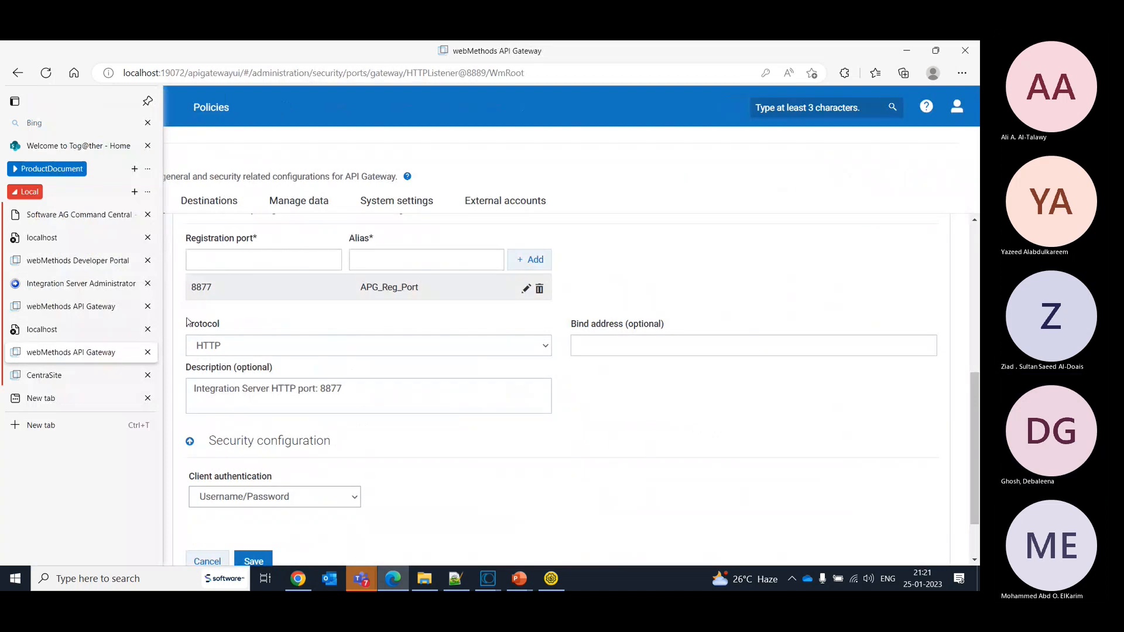
click(366, 347)
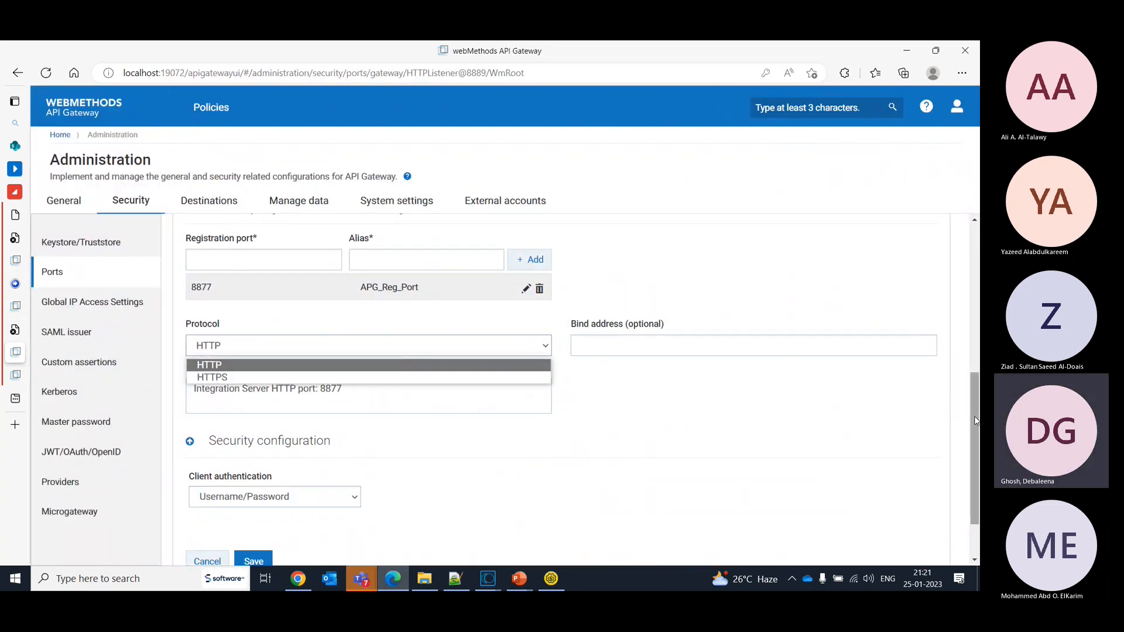
drag(976, 421, 968, 352)
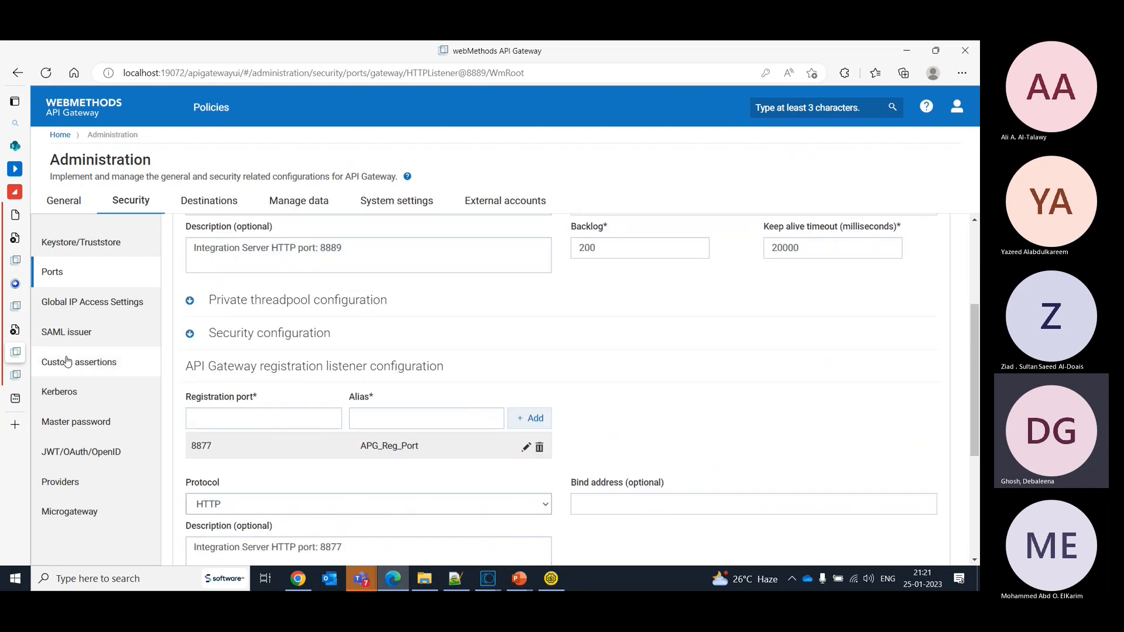
mouse_move(19, 261)
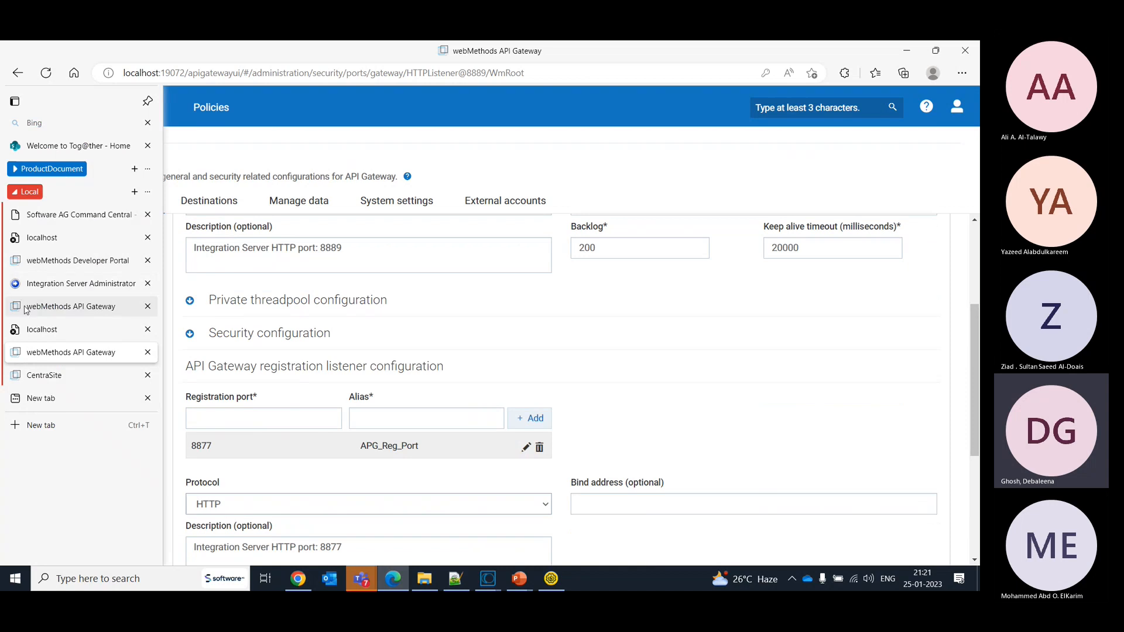
click(70, 306)
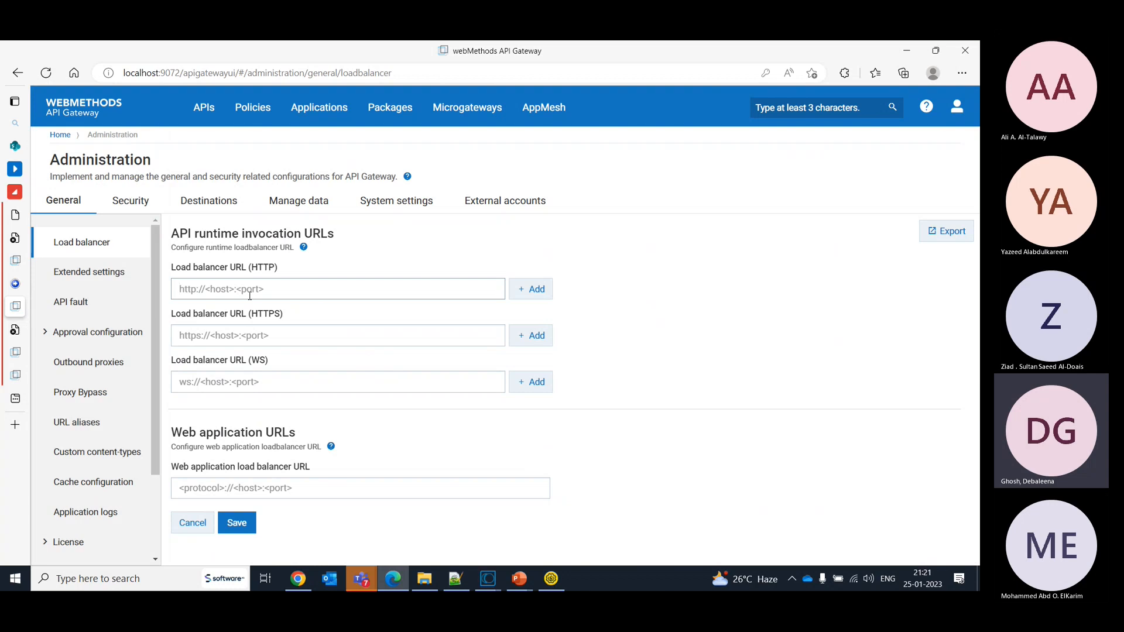
text(http://localtion:88)
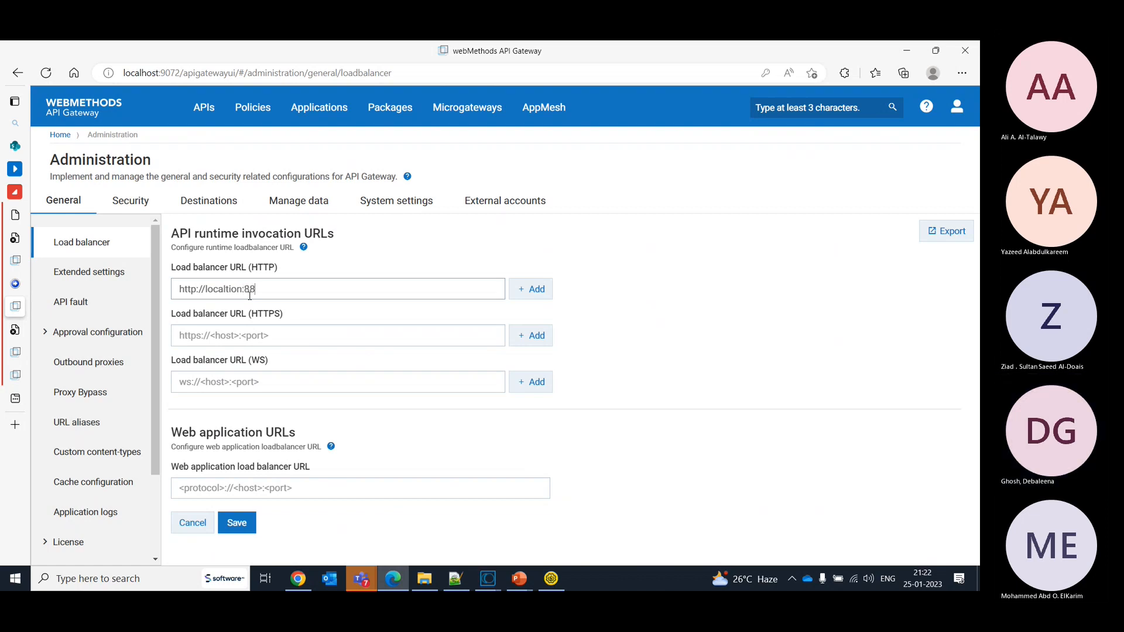
text(89)
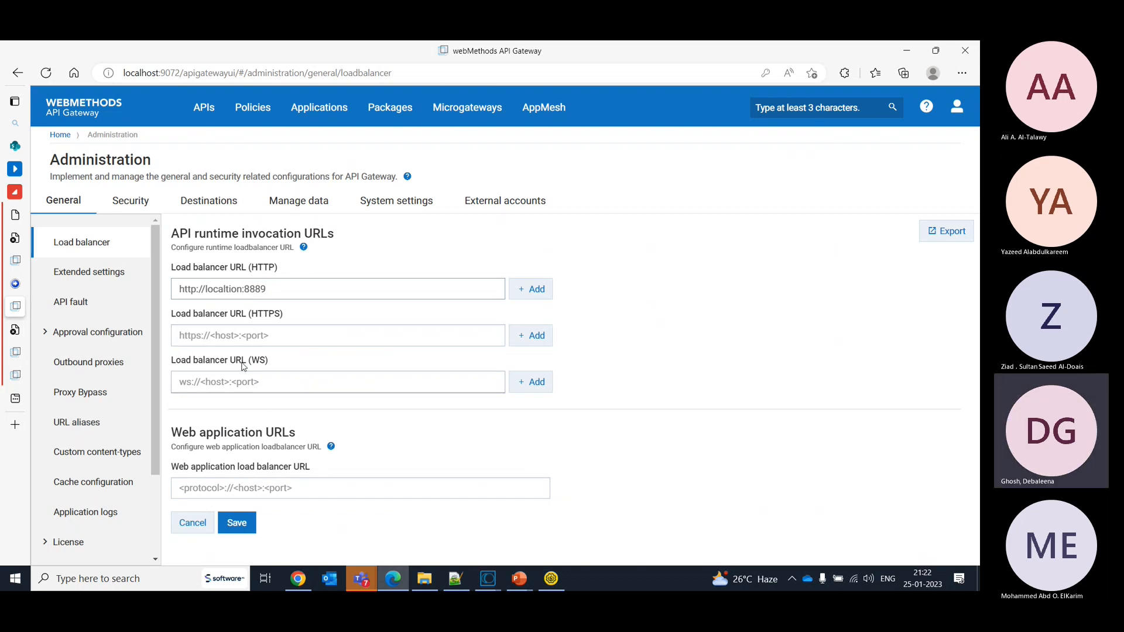
click(236, 533)
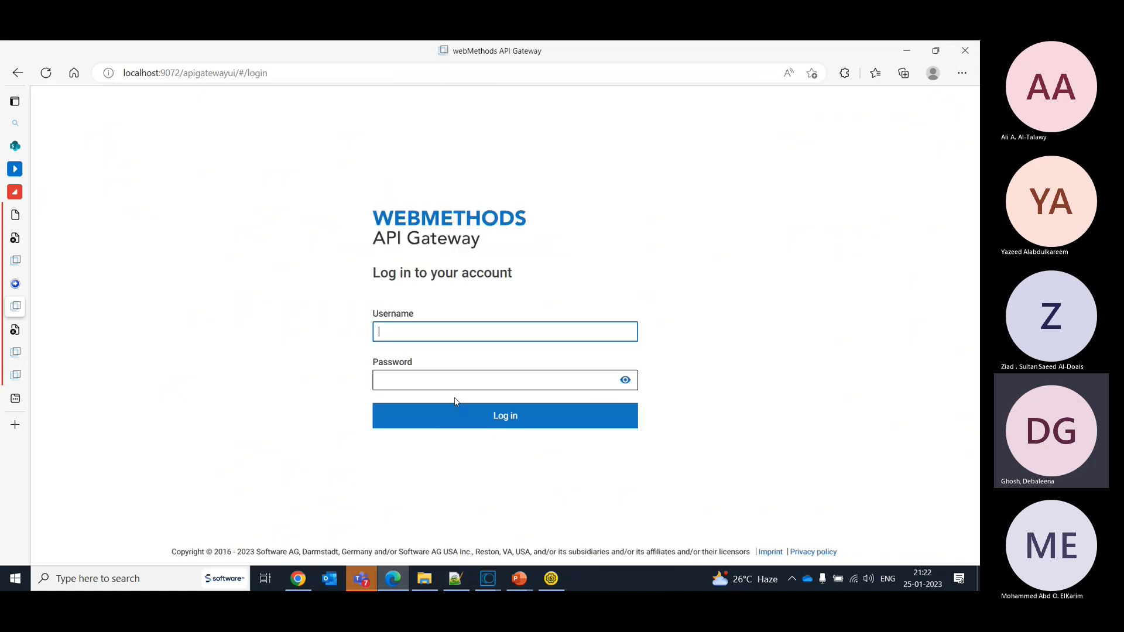
- Log back in to the gateway at localhost:9072 as Administrator with the account password
text(Administrator)
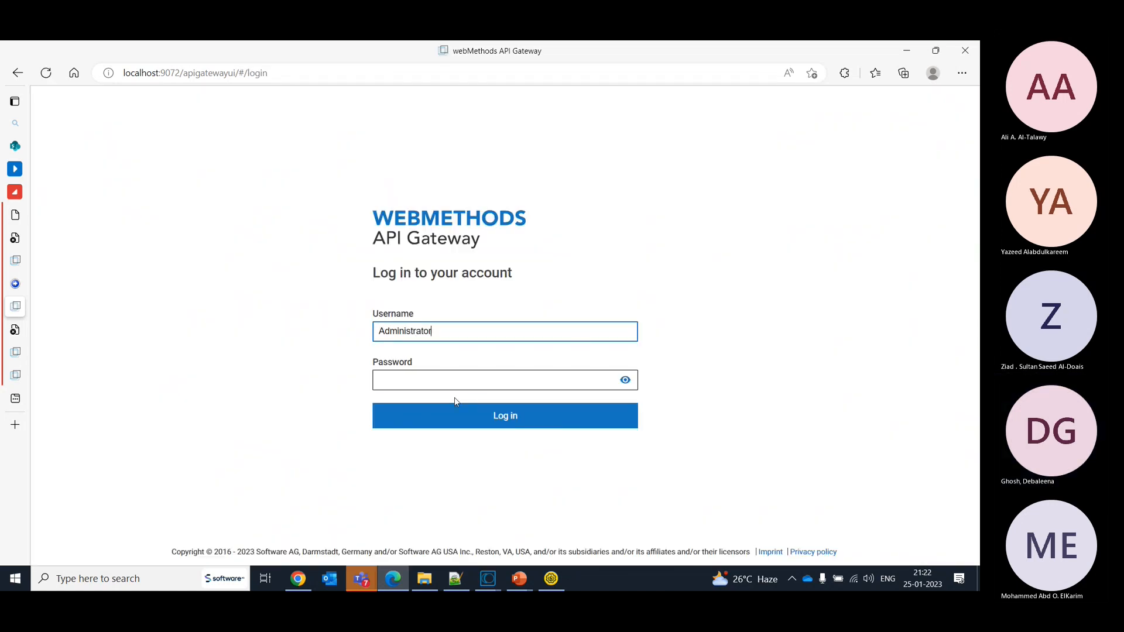
key(Tab)
text(manage)
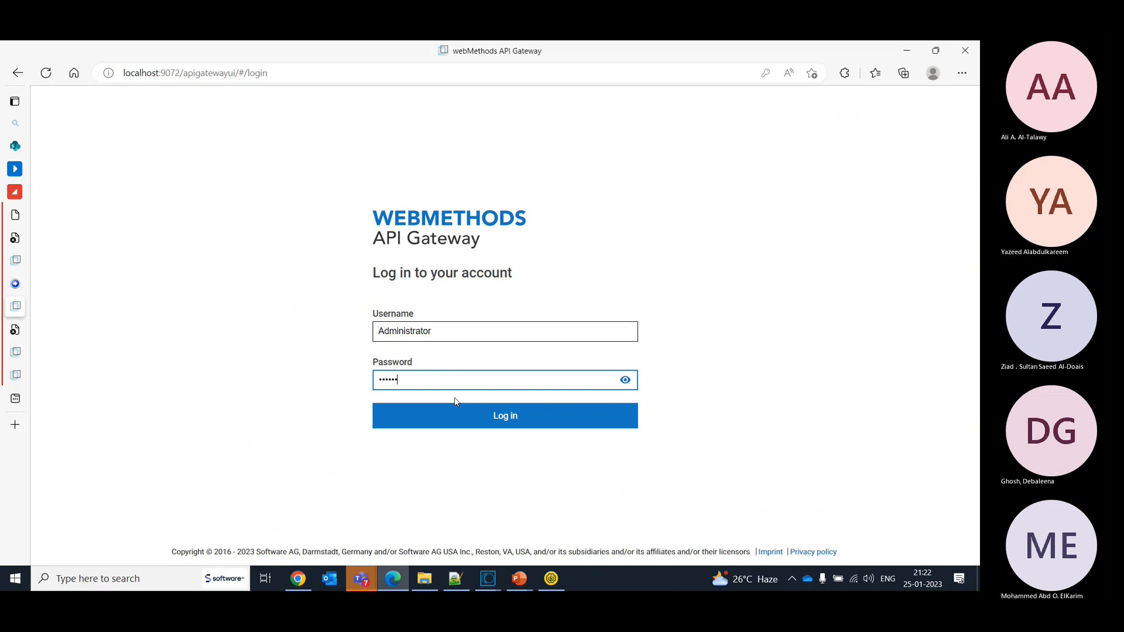
click(480, 417)
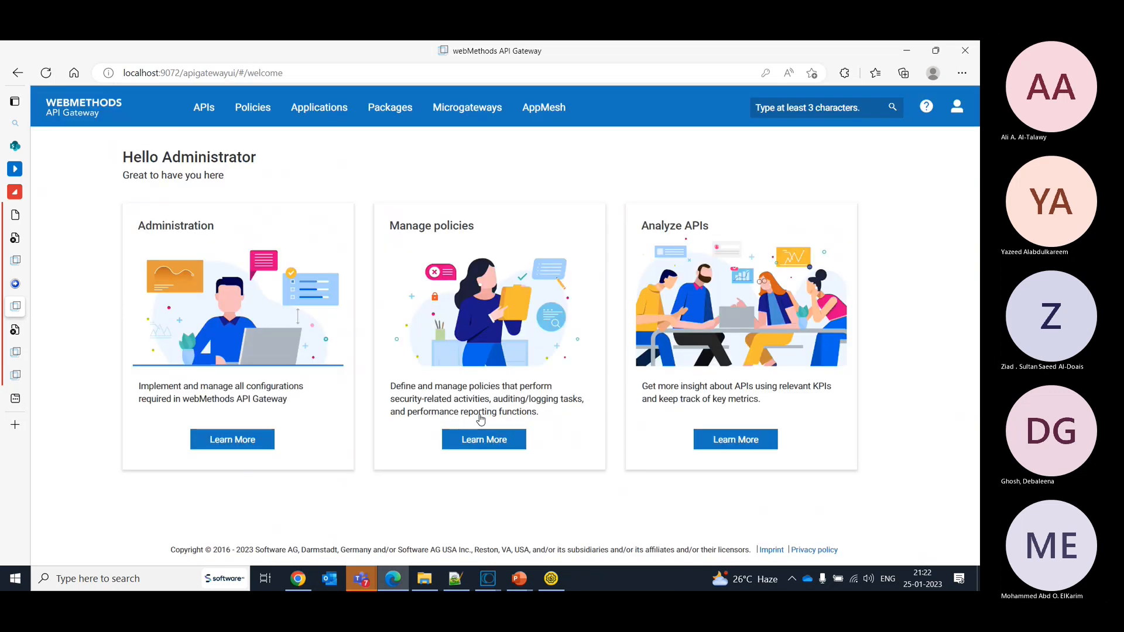
- Open the details of version 2.0 of the HelloWorld REST API from the API list
click(210, 110)
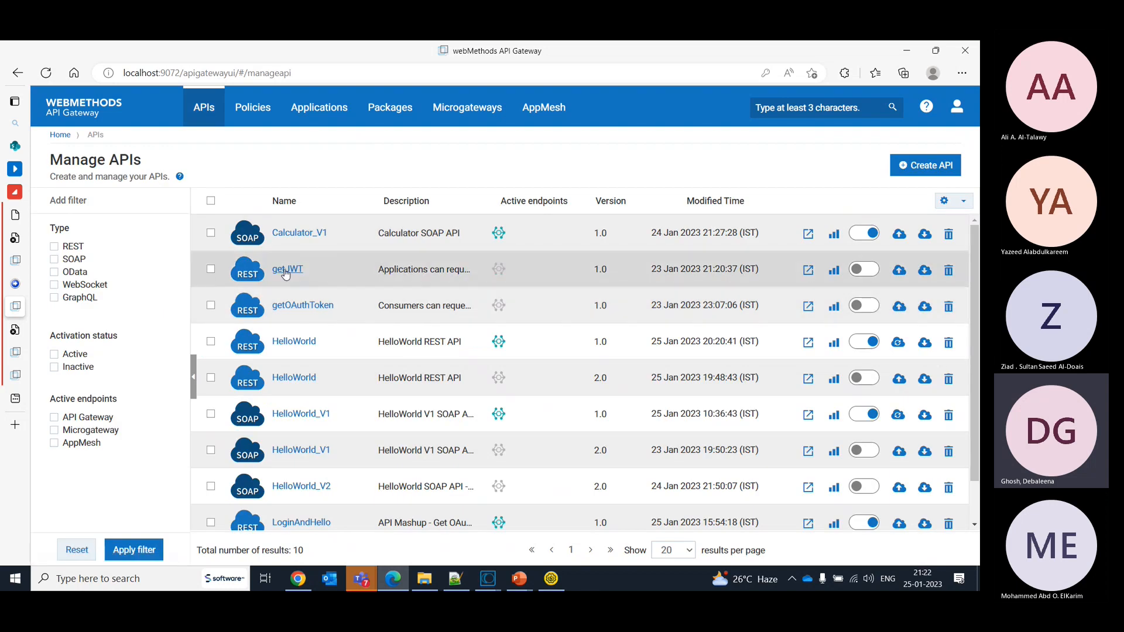
click(287, 377)
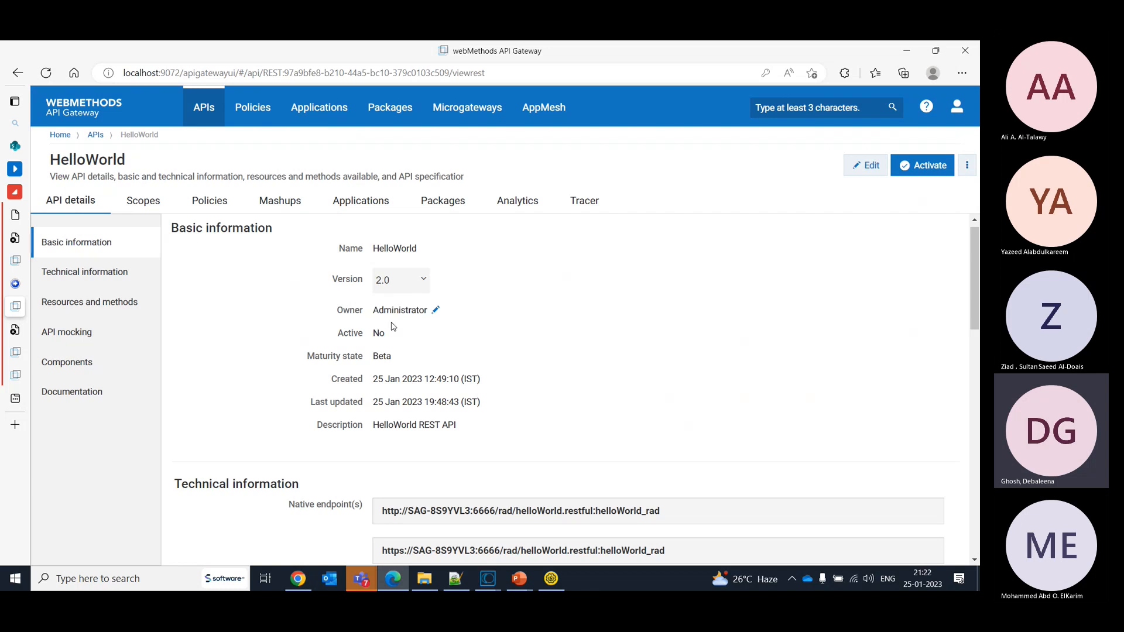
- Switch the HelloWorld REST API to version 1.0 and check its gateway endpoints
mouse_move(395, 275)
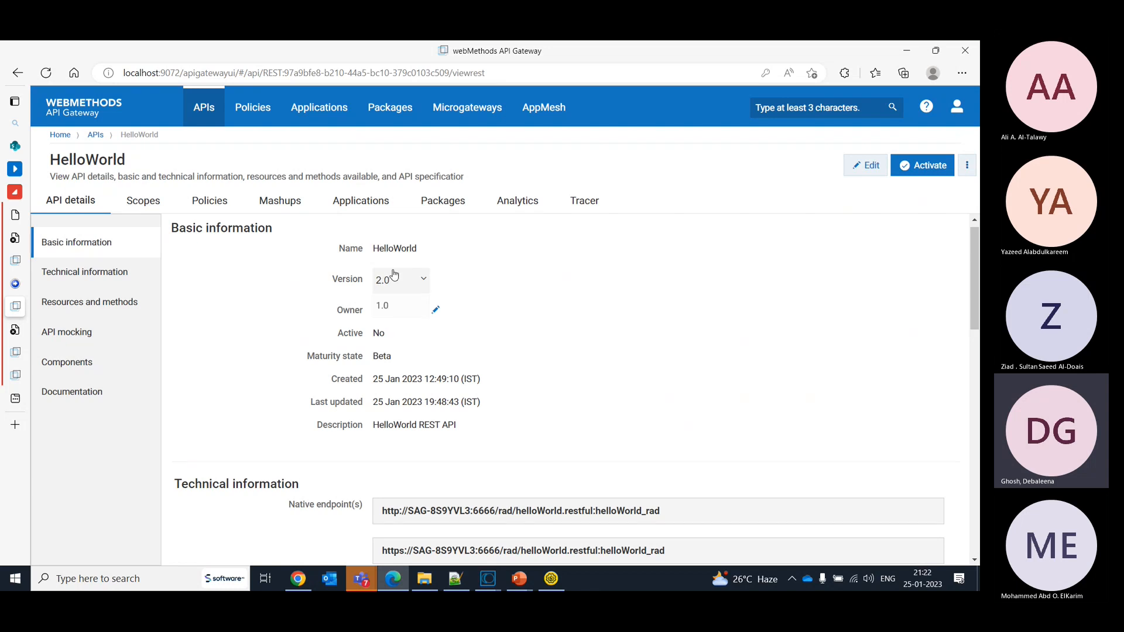
click(400, 304)
scroll(973, 278, down, 5)
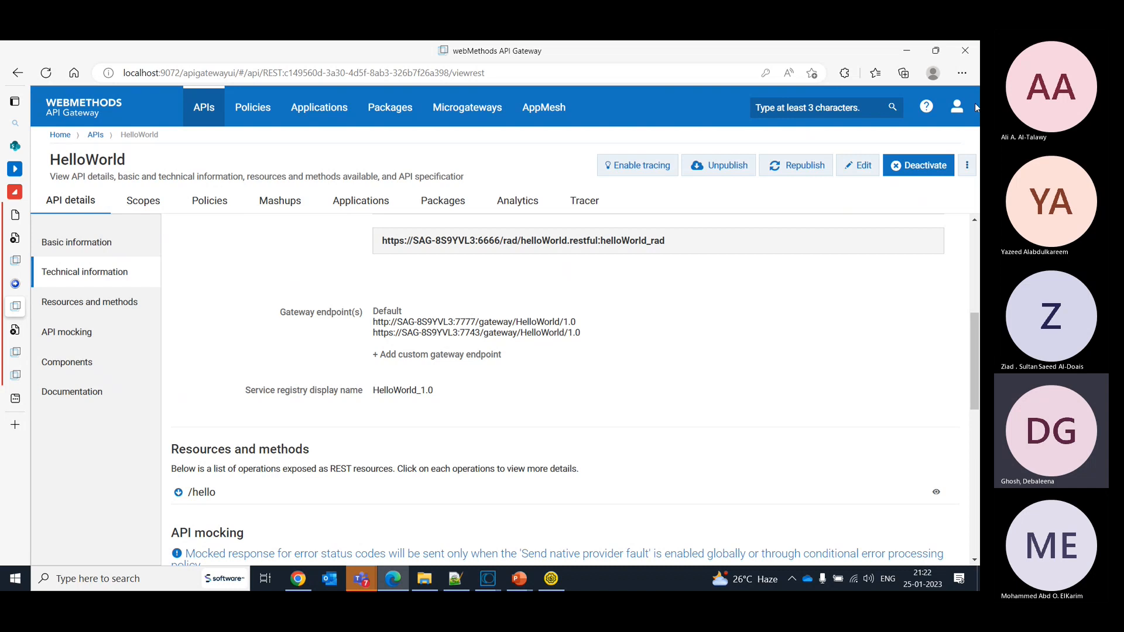
click(957, 106)
click(875, 204)
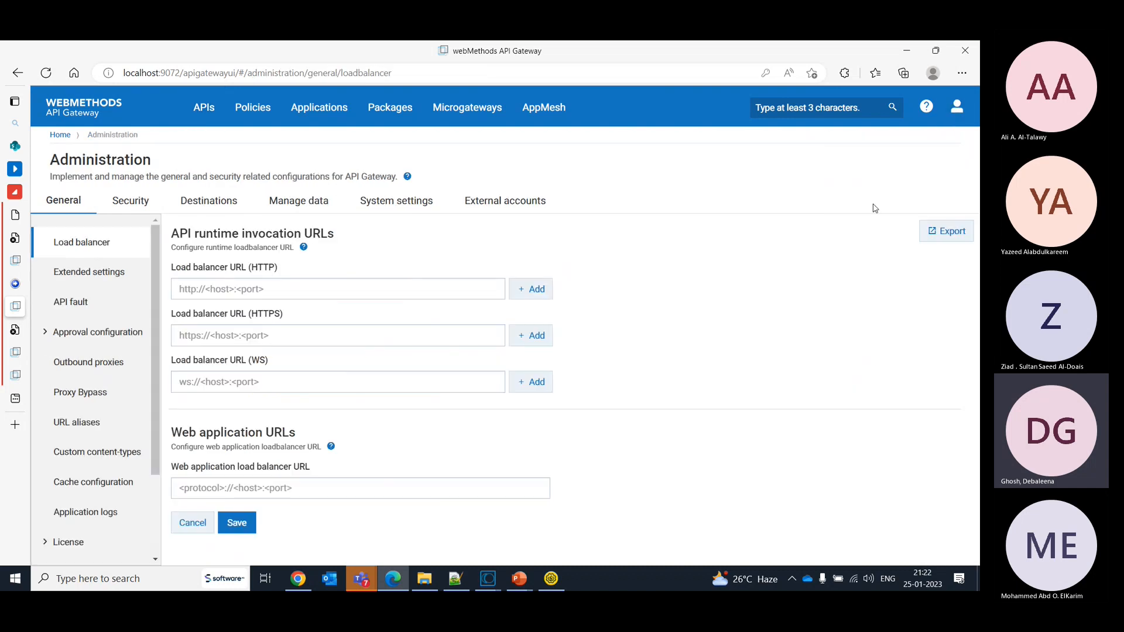
click(236, 281)
text(ht)
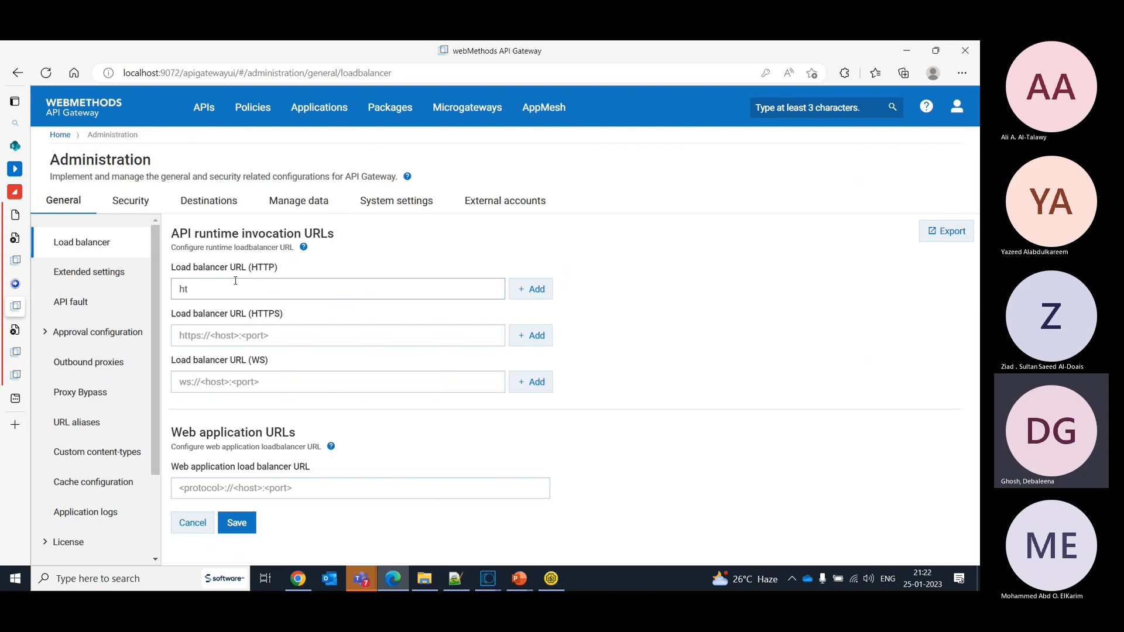
text(tp://localtion)
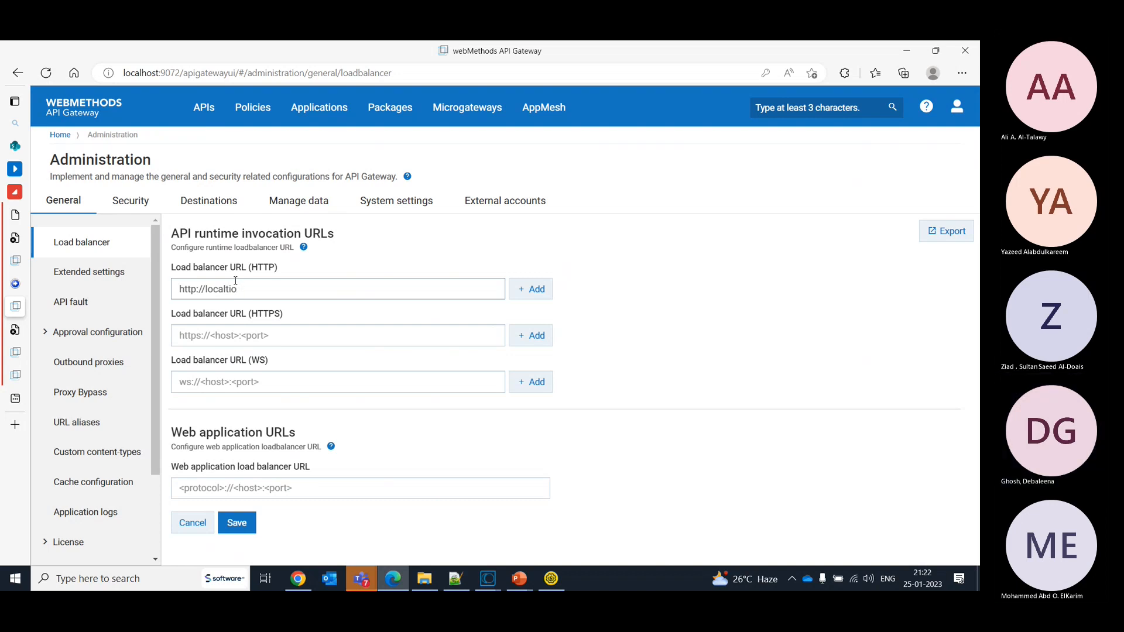
key(BackSpace)
key(BackSpace)
key(BackSpace)
text(host)
key(BackSpace)
key(Delete)
text(h)
click(270, 297)
text(:9)
key(BackSpace)
text(8889)
click(531, 289)
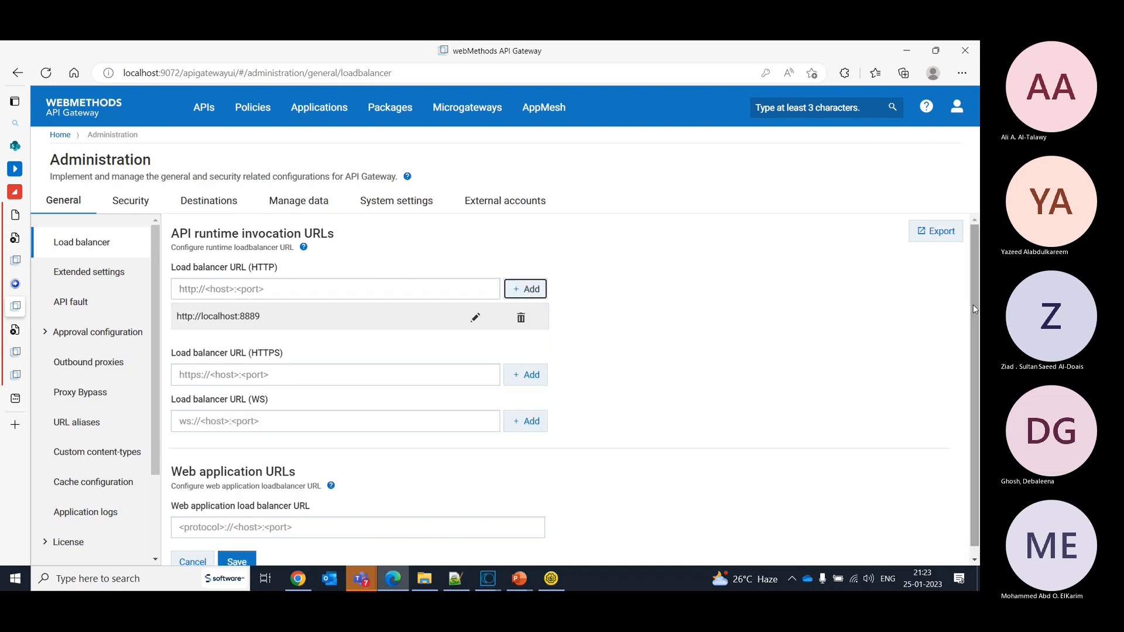
scroll(975, 381, down, 1)
click(233, 554)
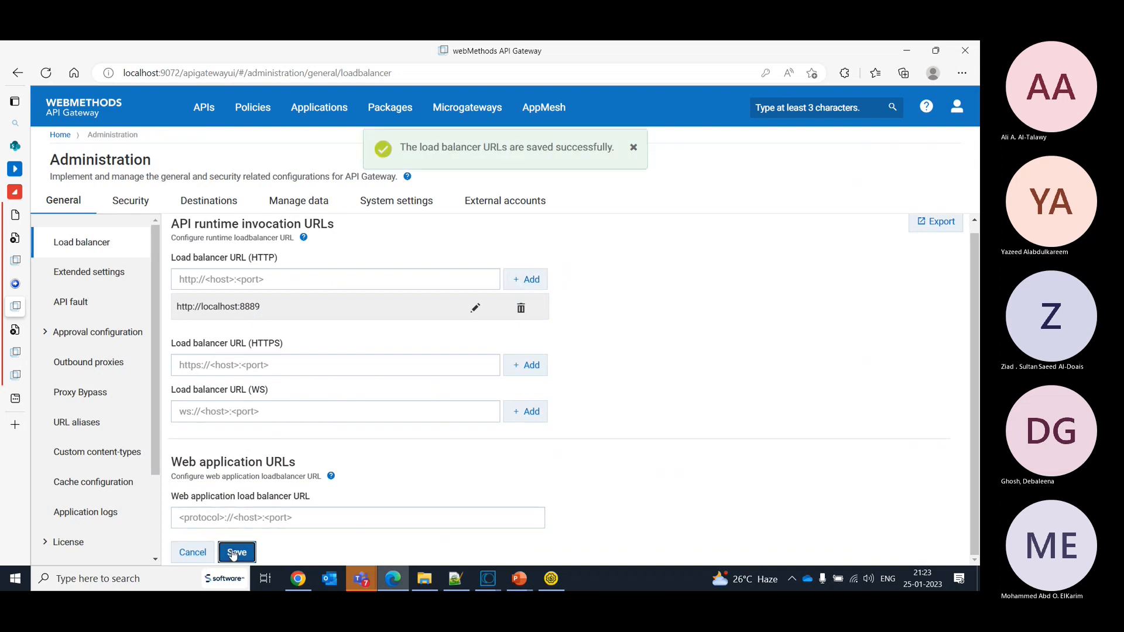
- Open version 1.0 of the HelloWorld REST API and check its gateway endpoints against the load balancer URL
click(206, 112)
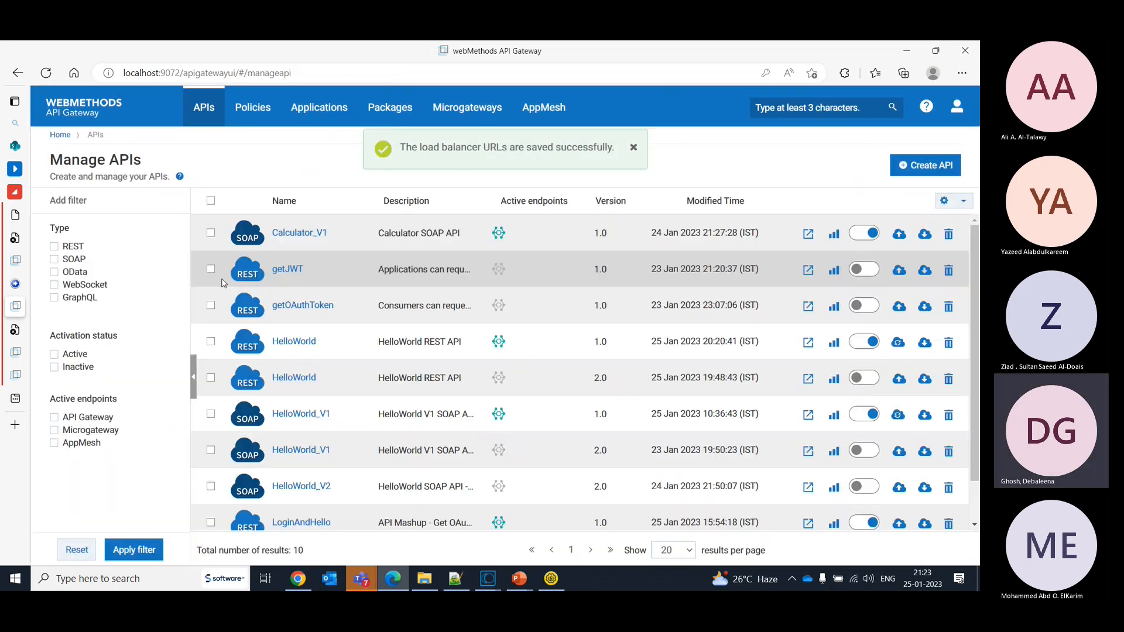
click(289, 343)
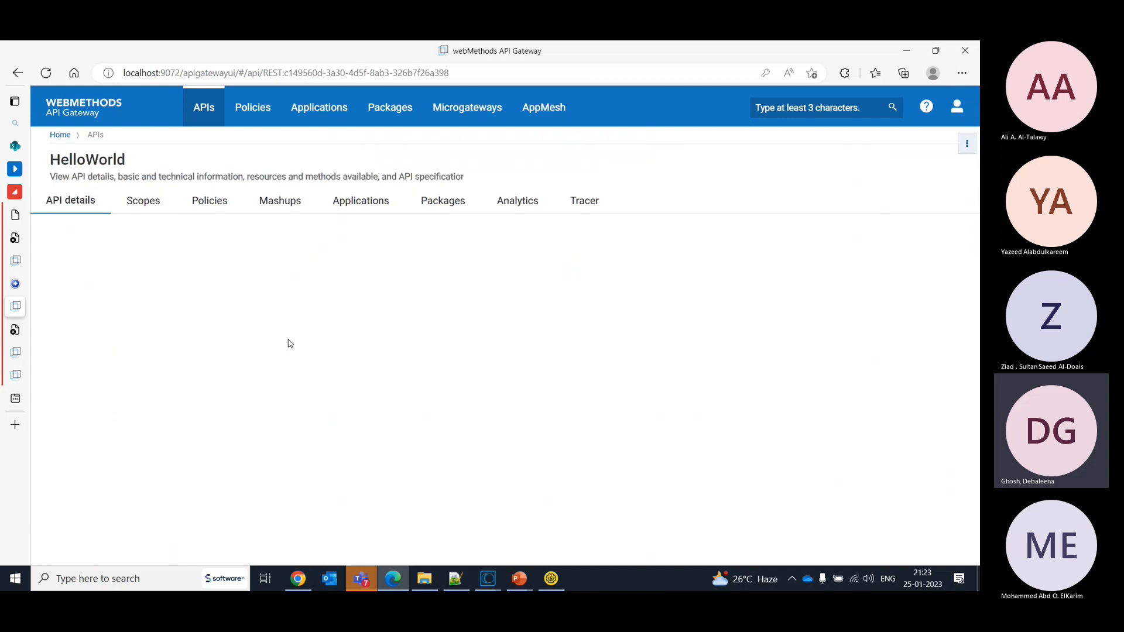
scroll(977, 251, down, 4)
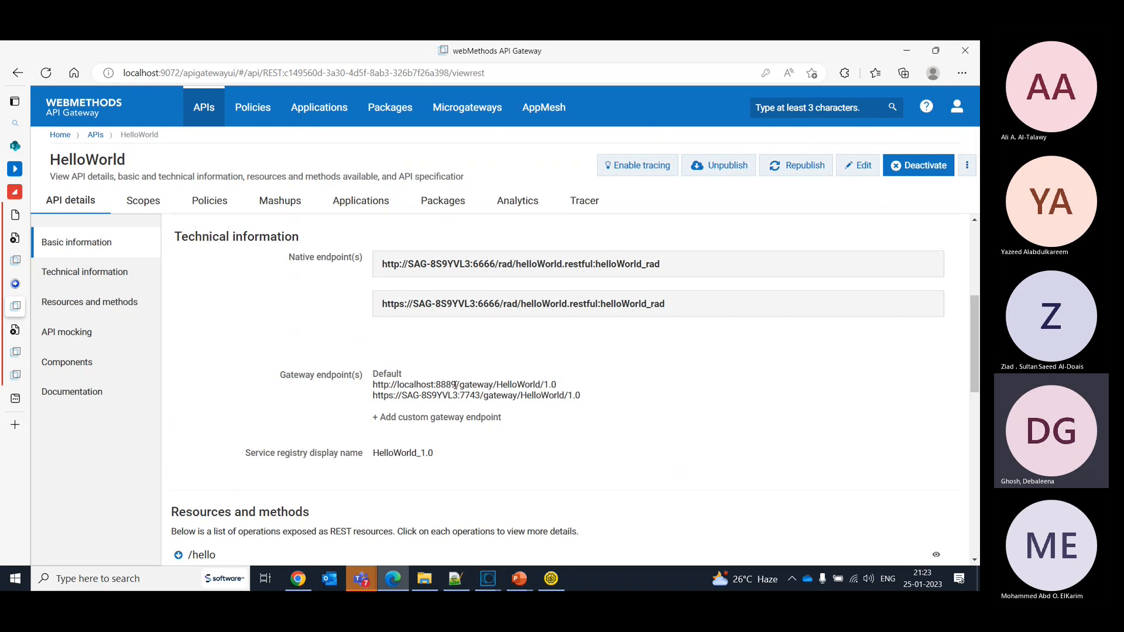
click(552, 580)
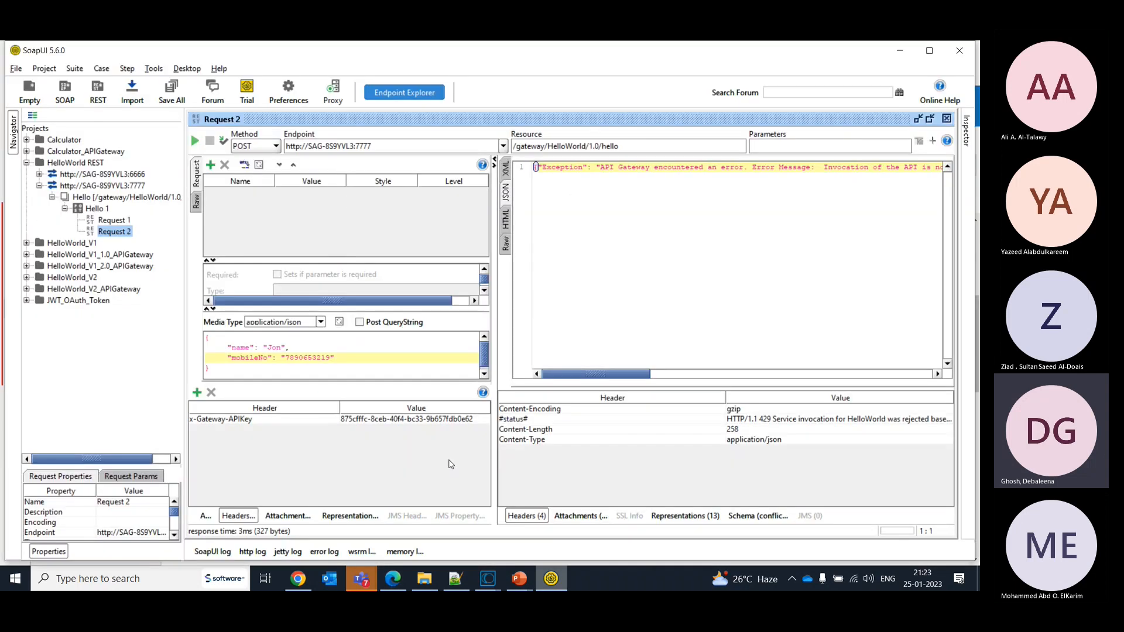
click(403, 144)
key(BackSpace)
key(BackSpace)
key(BackSpace)
key(BackSpace)
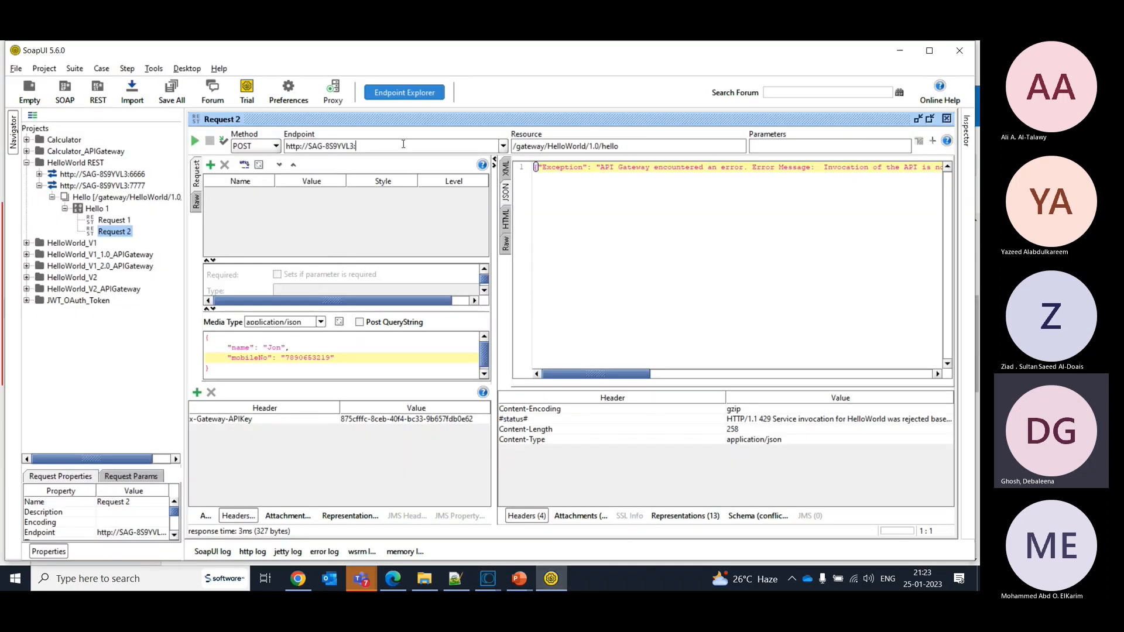
text(8889)
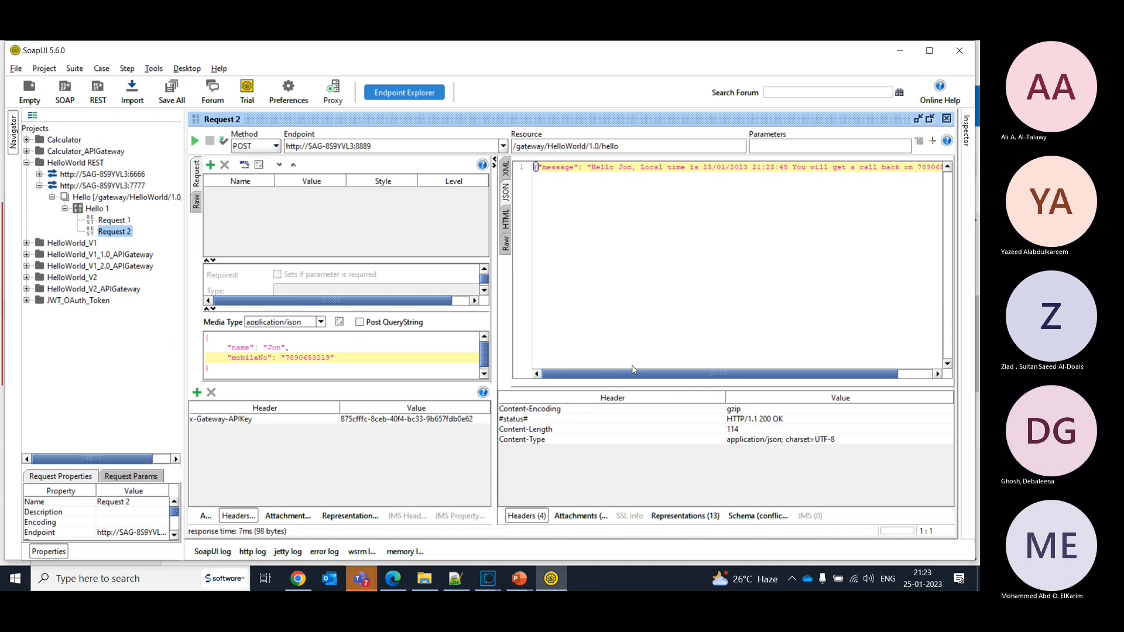
drag(632, 375, 552, 376)
- Insert an extra 0 into the mobileNo value of the request body and resubmit Request 2
click(325, 358)
text(0)
click(197, 144)
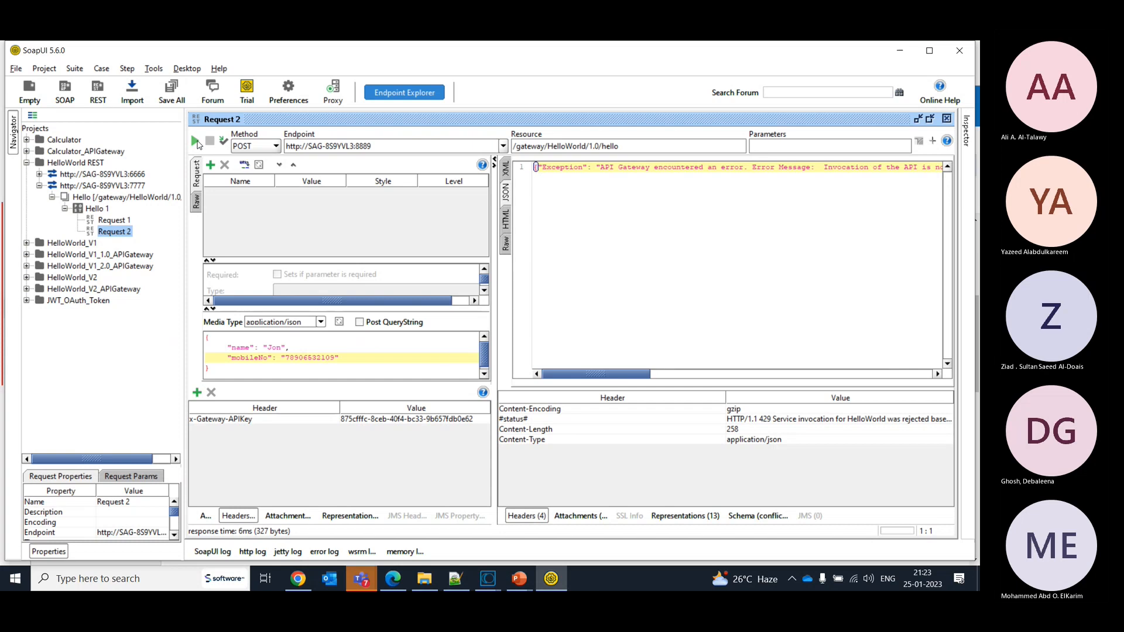
mouse_move(611, 376)
mouse_down()
mouse_move(647, 376)
mouse_move(610, 376)
mouse_up()
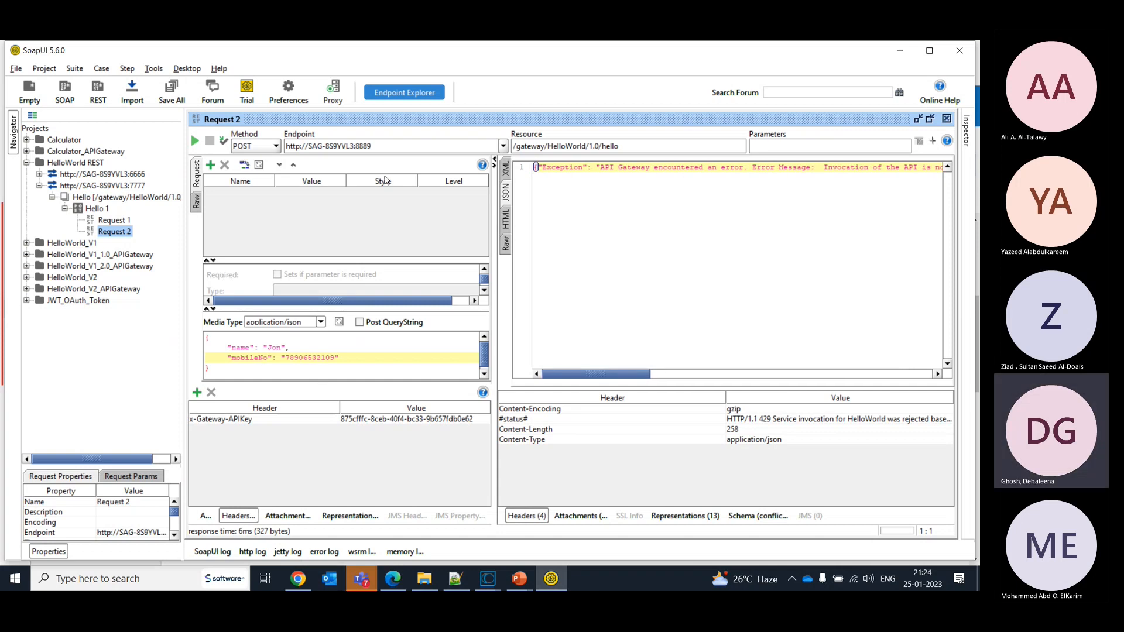
- Submit Request 2 directly against port 7777, and restore the endpoint port to 8889
click(390, 147)
key(BackSpace)
key(BackSpace)
key(BackSpace)
key(BackSpace)
text(7777)
click(195, 140)
click(411, 147)
key(BackSpace)
key(BackSpace)
key(BackSpace)
key(BackSpace)
text(8889)
- Switch to the threat protection gateway at localhost:19072 and log in as Administrator with the account password
key(alt+Tab)
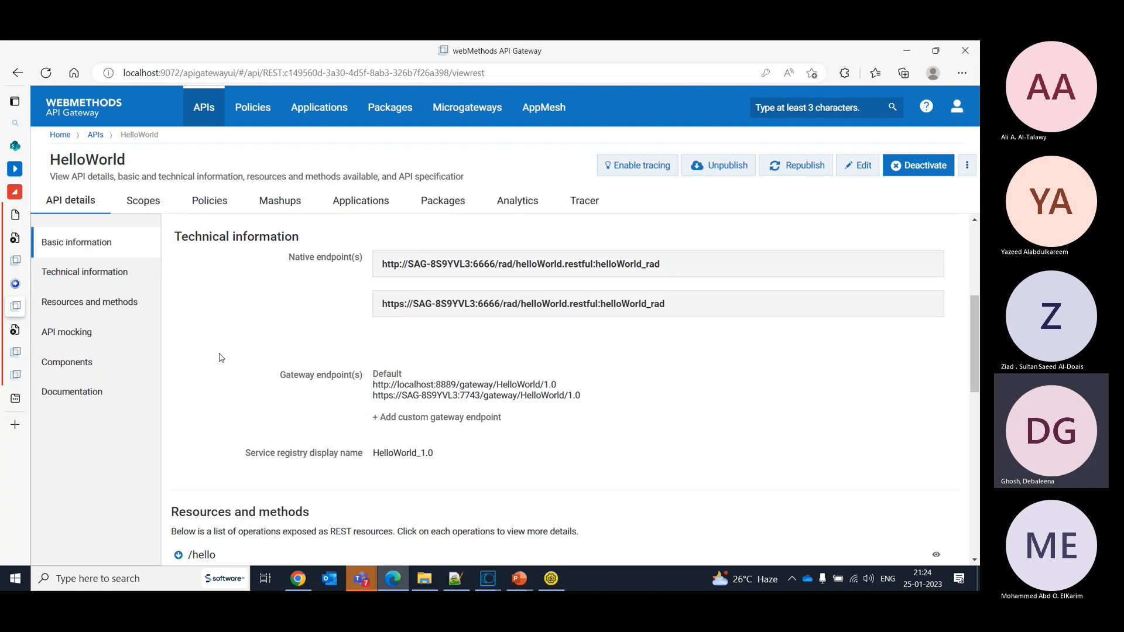
mouse_move(10, 374)
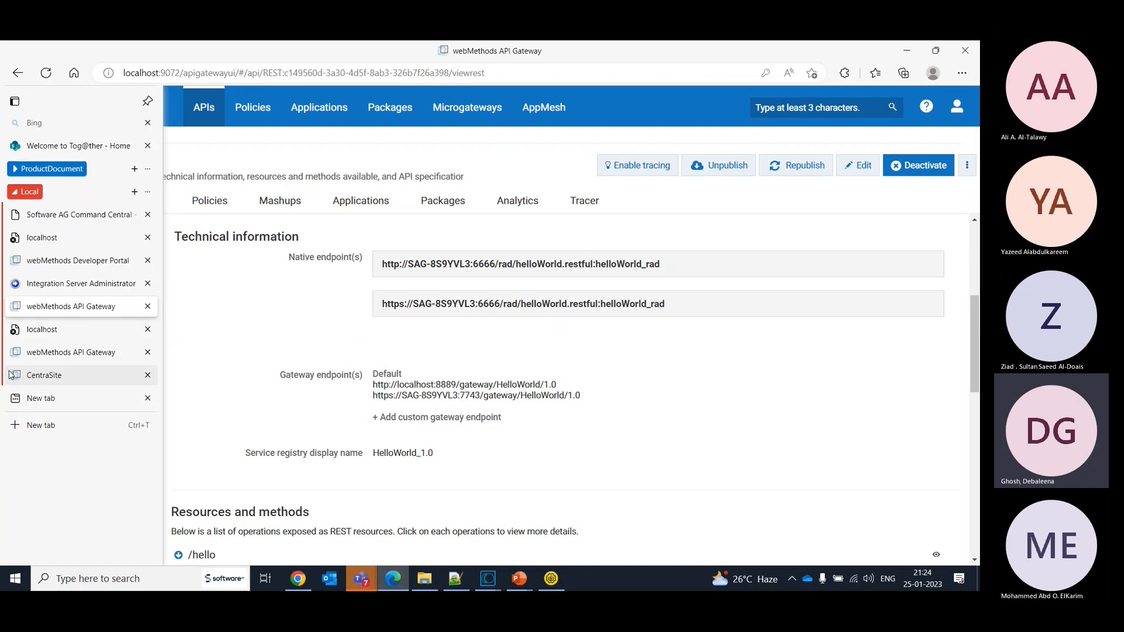
click(73, 354)
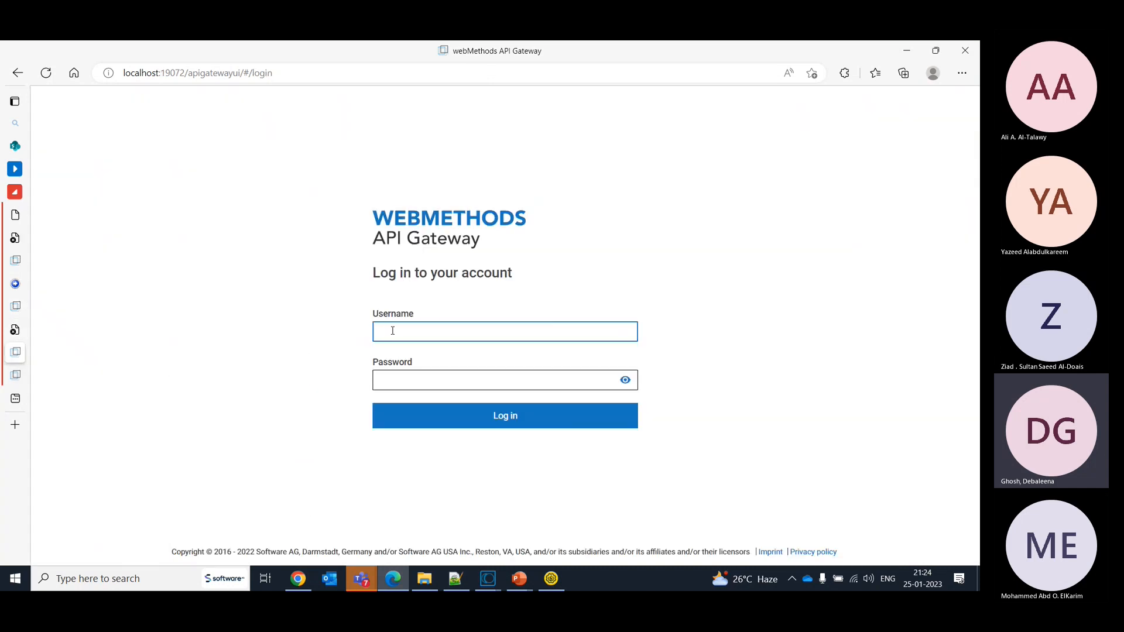
text(Administrator)
key(Tab)
text(ma)
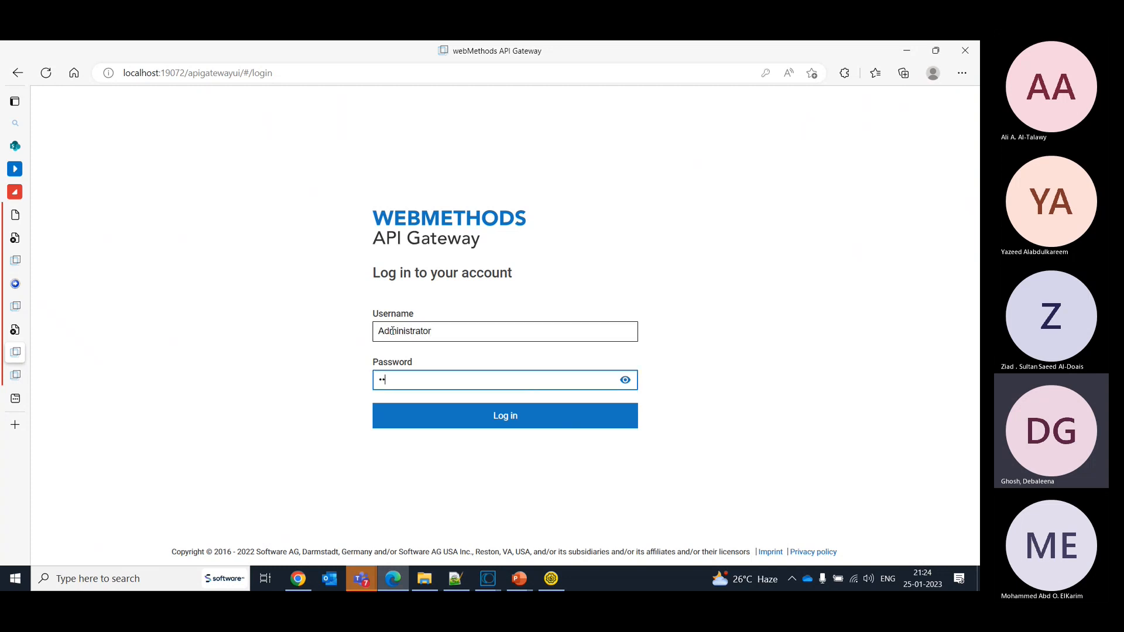
text(nage)
key(Return)
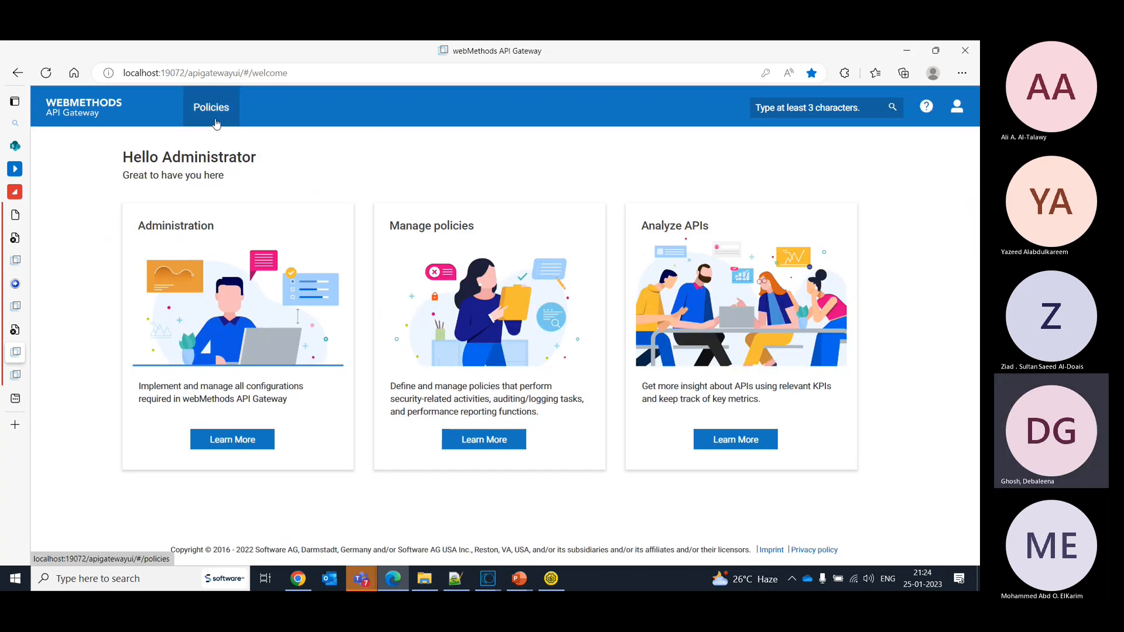
- Try to enable the global denial of service policy and save it
click(216, 124)
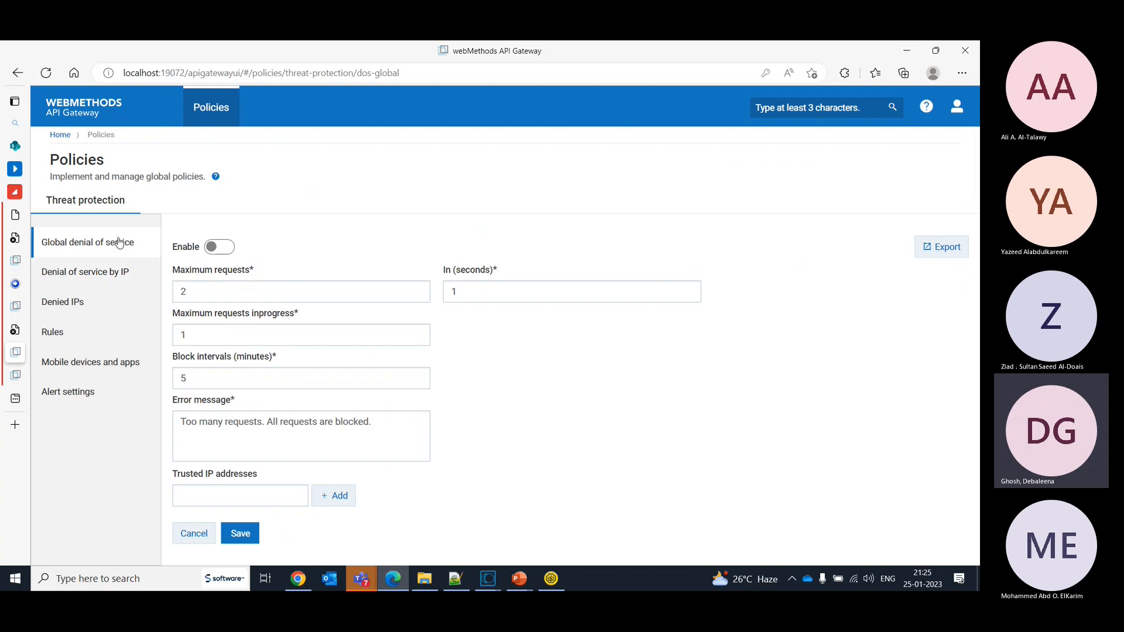
click(228, 248)
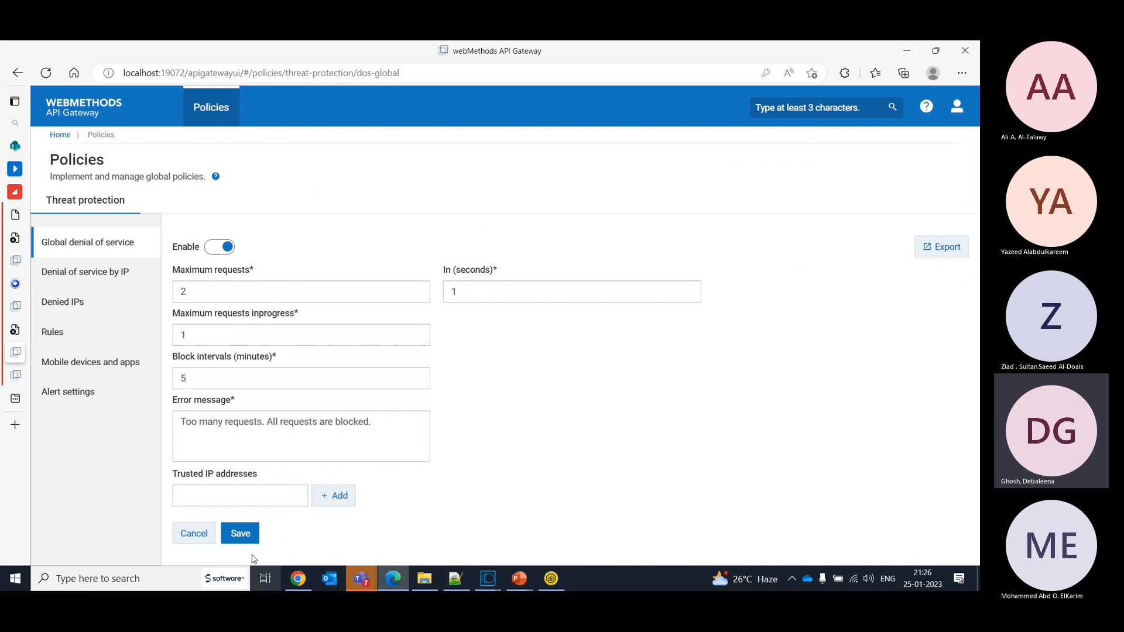
click(233, 534)
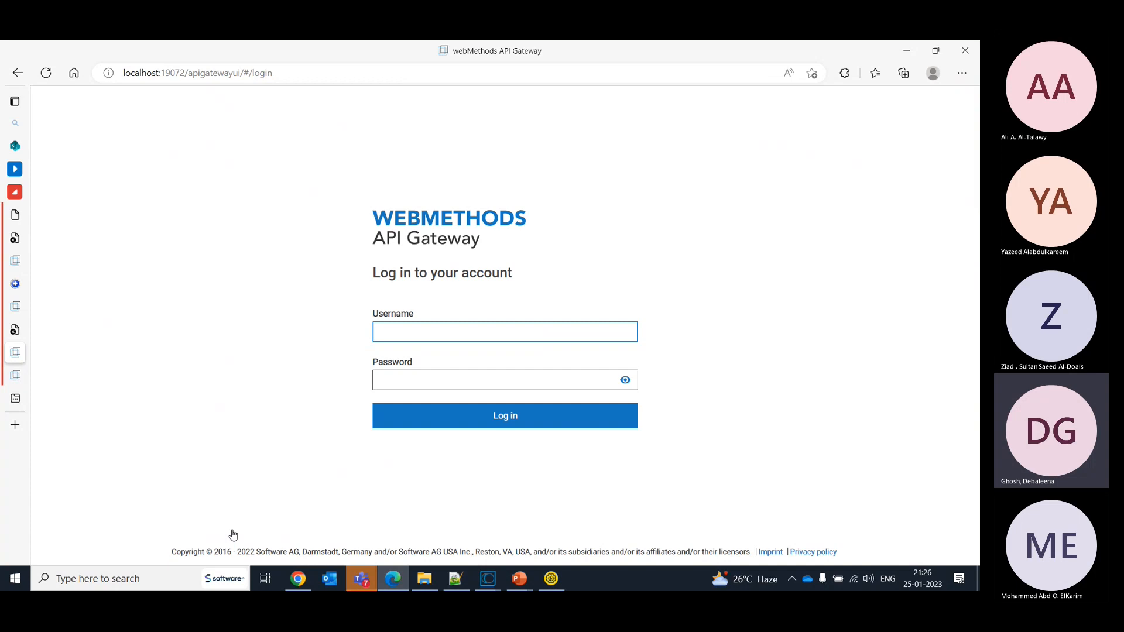
- Log back in to the gateway at localhost:19072 as Administrator with the account password
text(Administrator)
key(Tab)
text(manage)
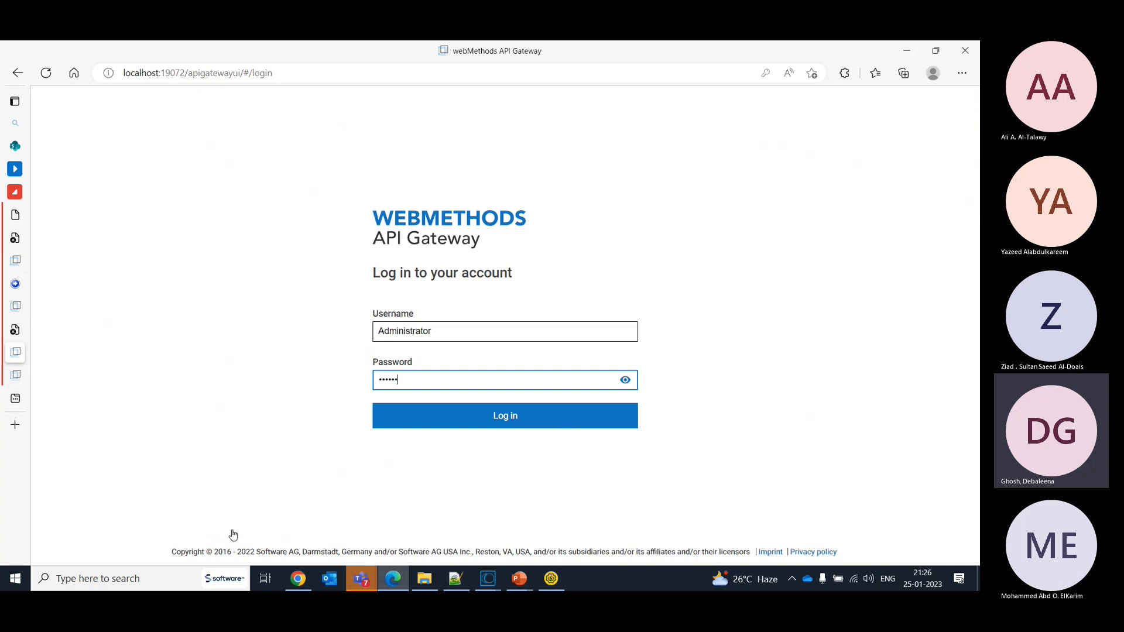
key(Return)
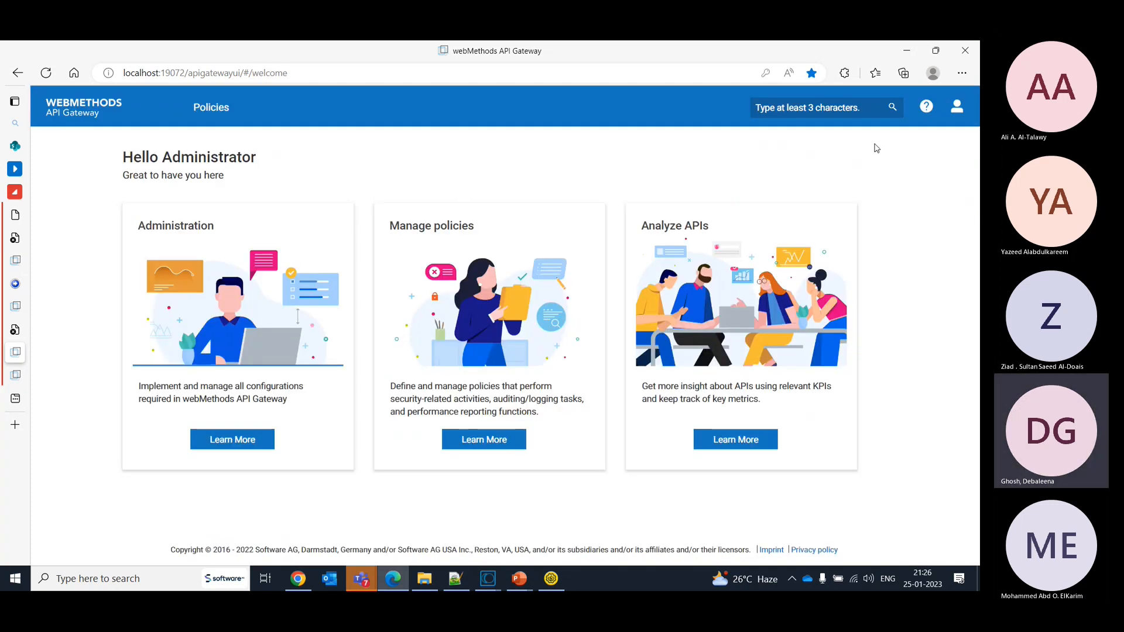
- Enable the global denial of service threat protection policy, keeping its request limits and block interval, and save it
click(211, 107)
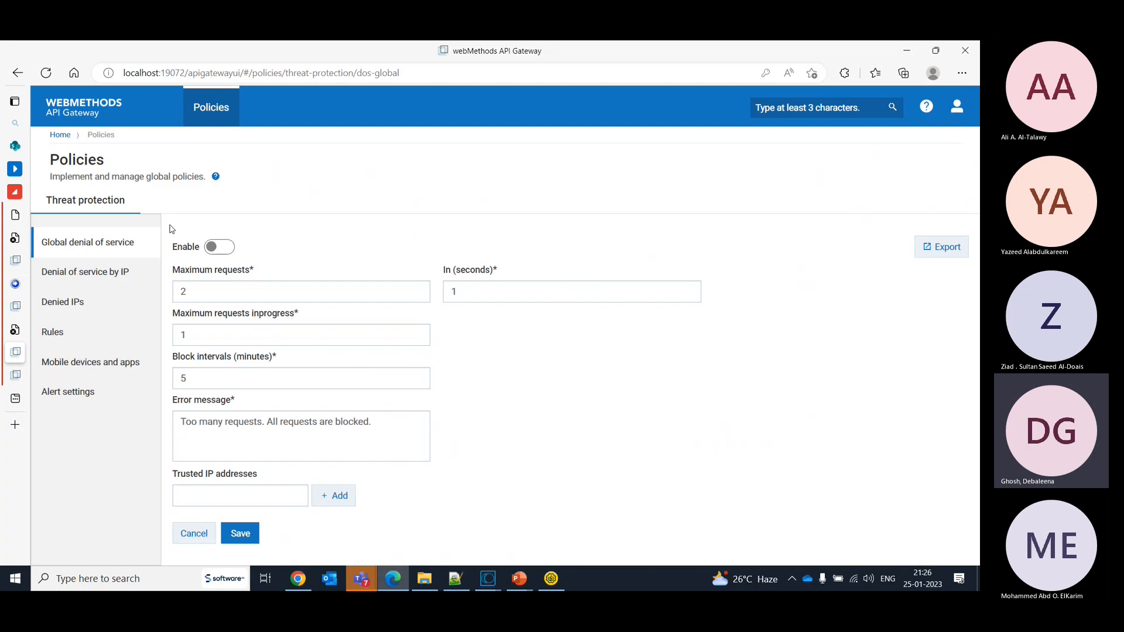
click(219, 247)
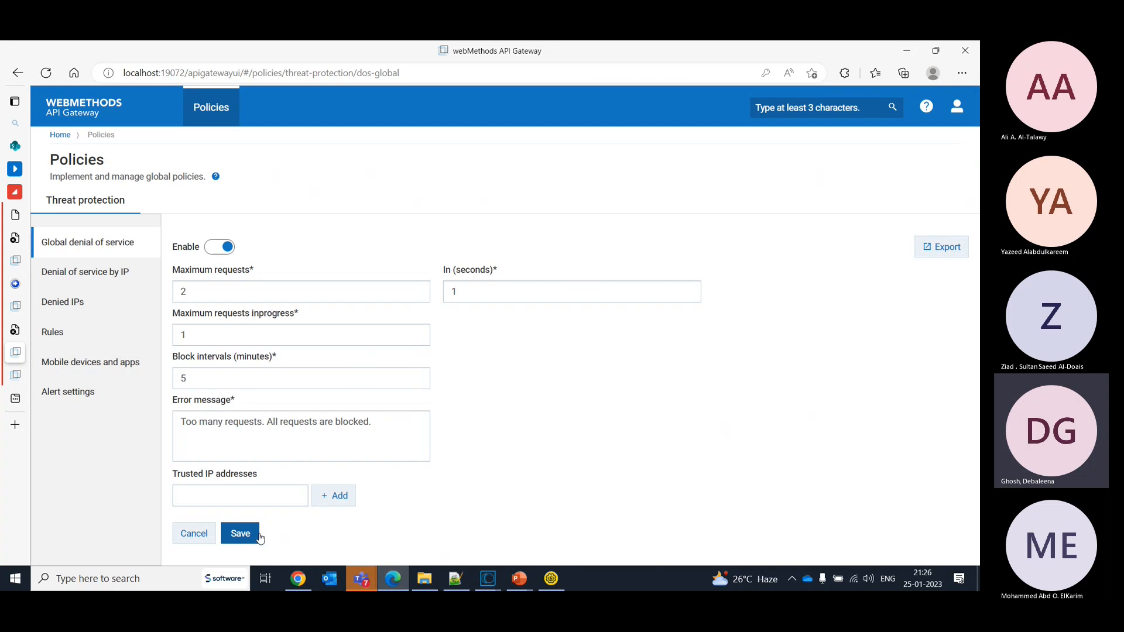
click(261, 503)
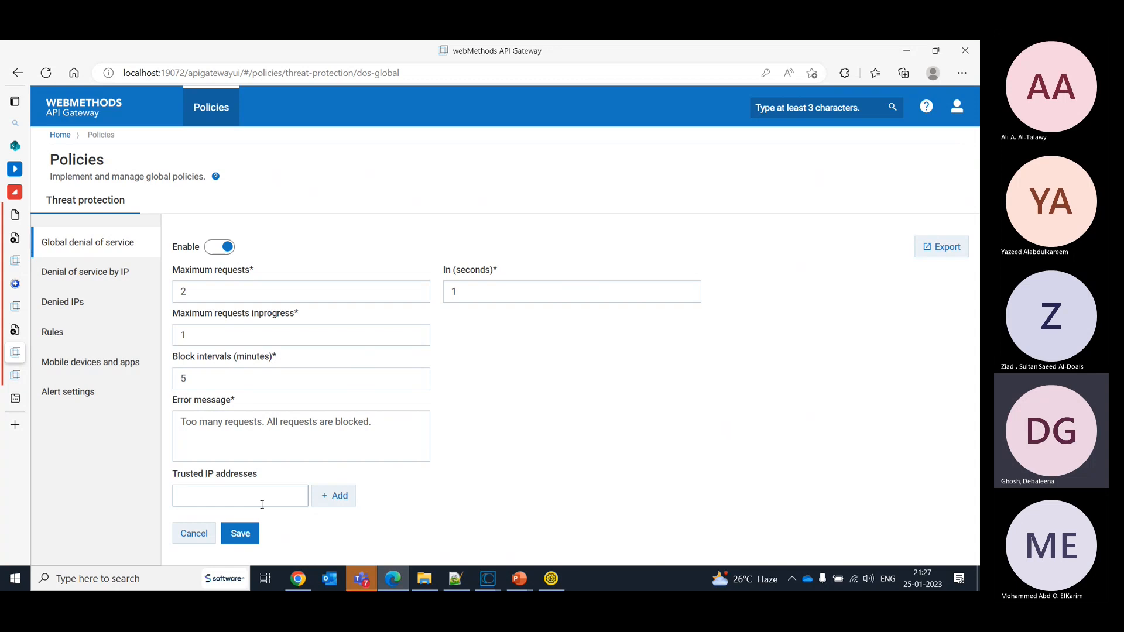
click(261, 505)
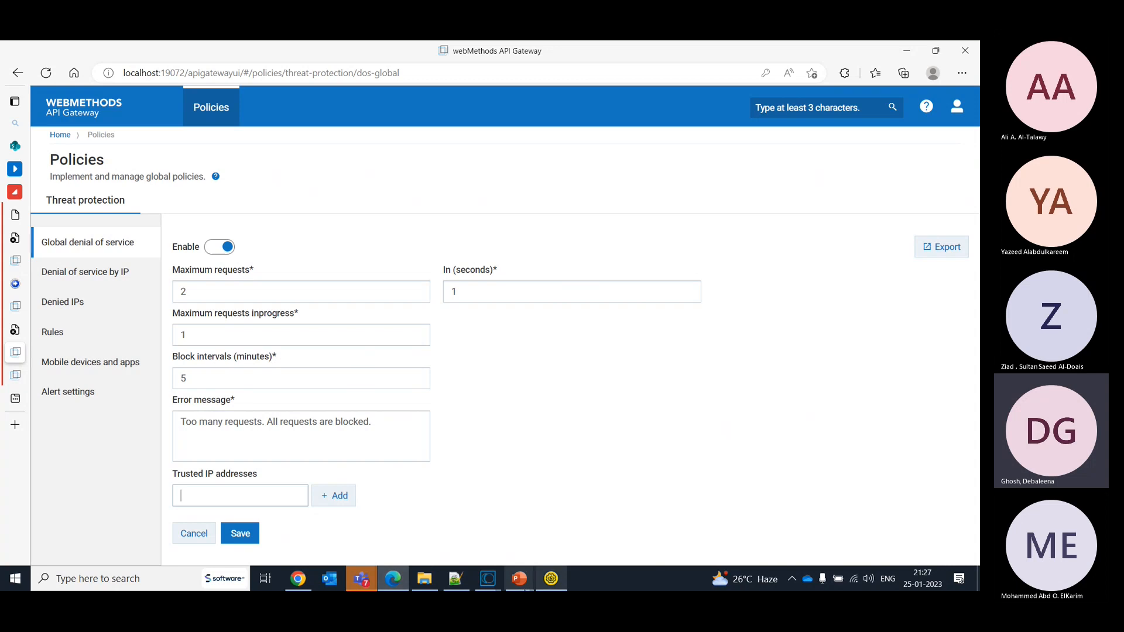
click(246, 534)
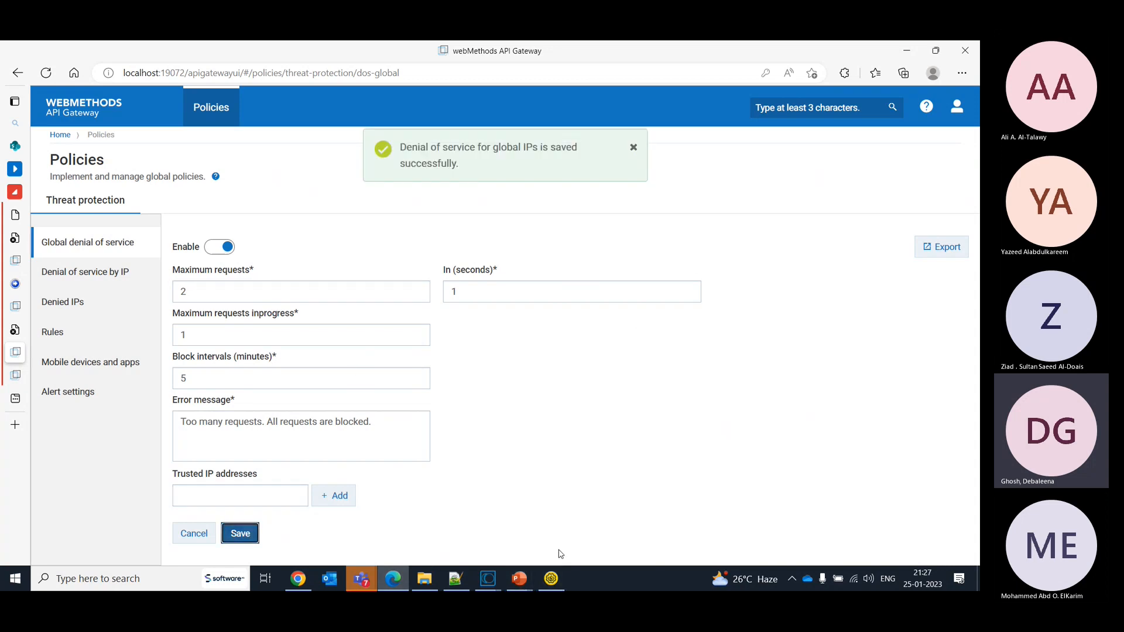
- In SoapUI, submit Request 2 repeatedly and compare the response with the global denial of service policy's error message and trusted IP settings
click(551, 579)
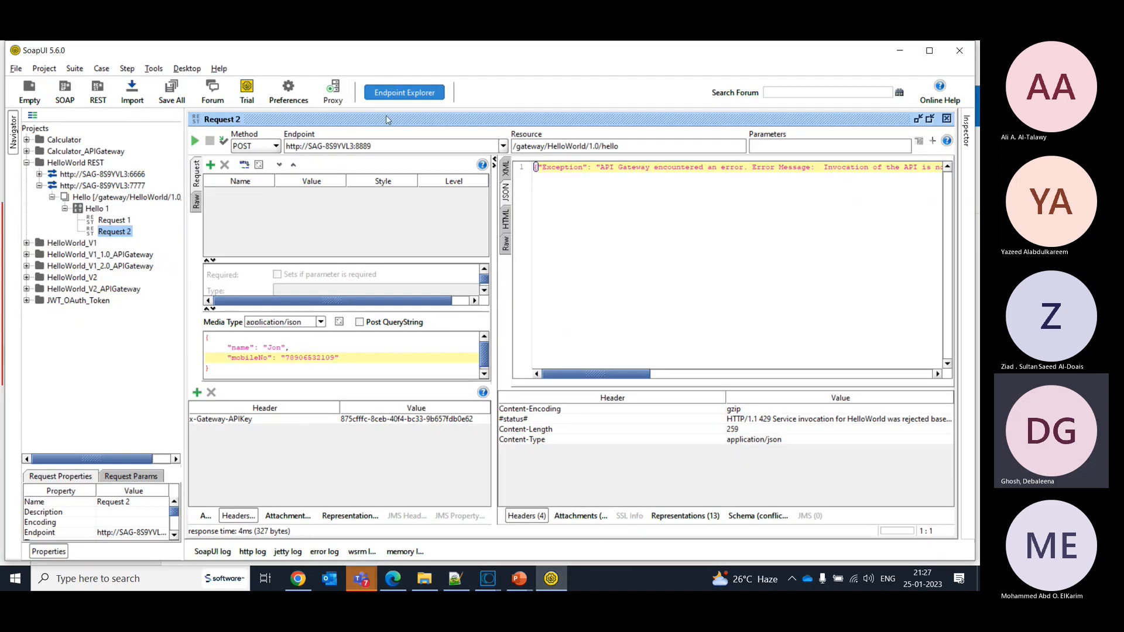
click(196, 143)
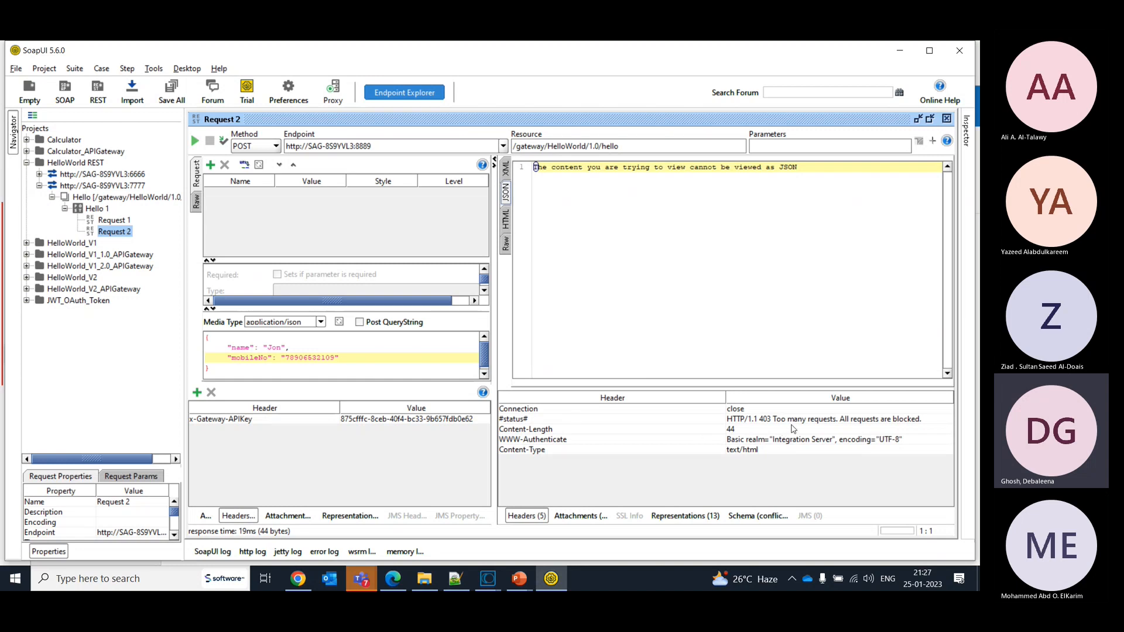
key(alt+Tab)
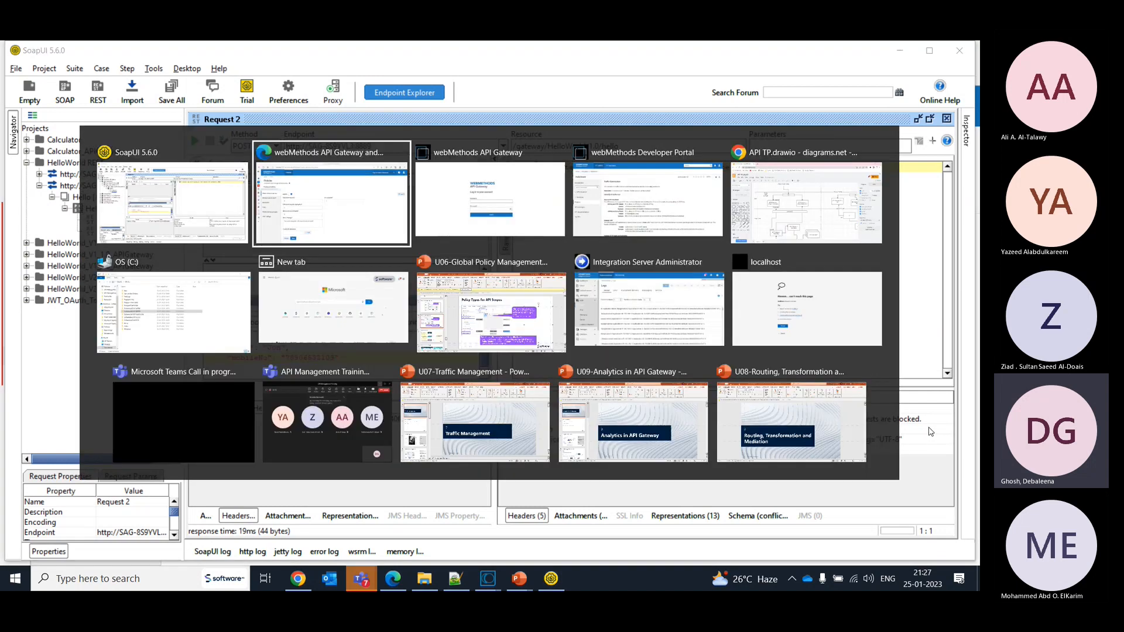
click(380, 443)
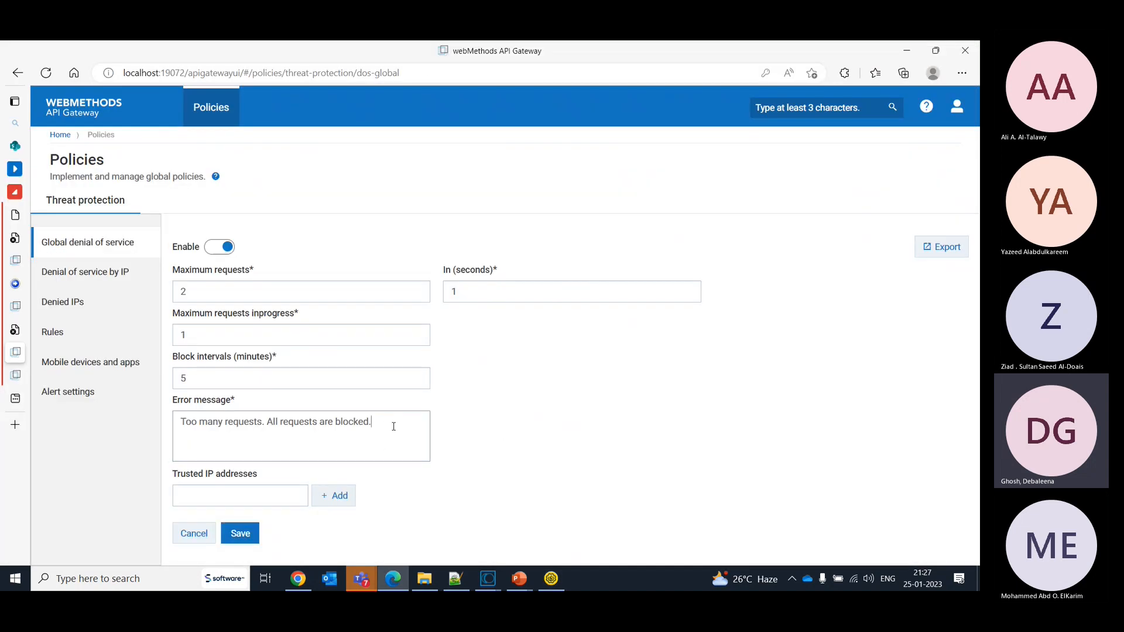
key(alt+Tab)
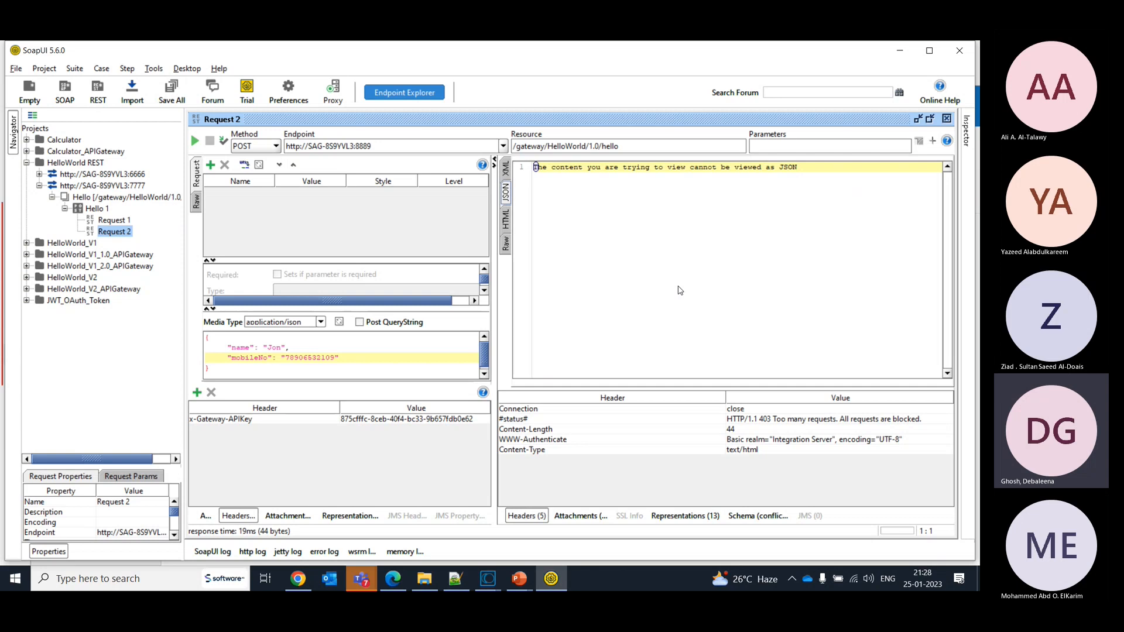
key(alt+Tab)
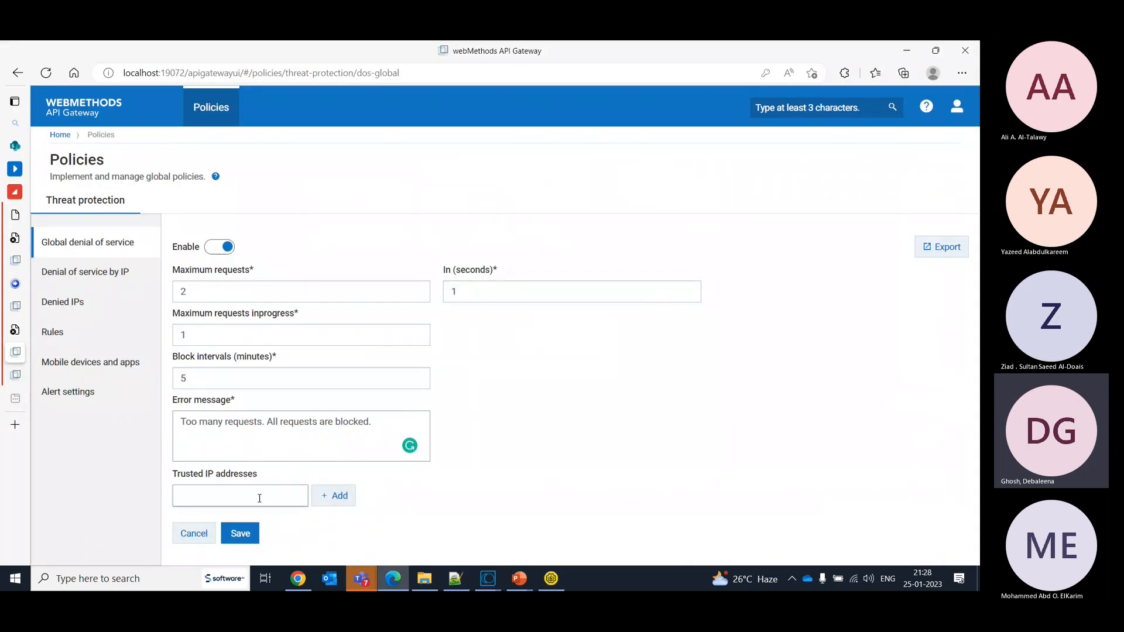
click(260, 499)
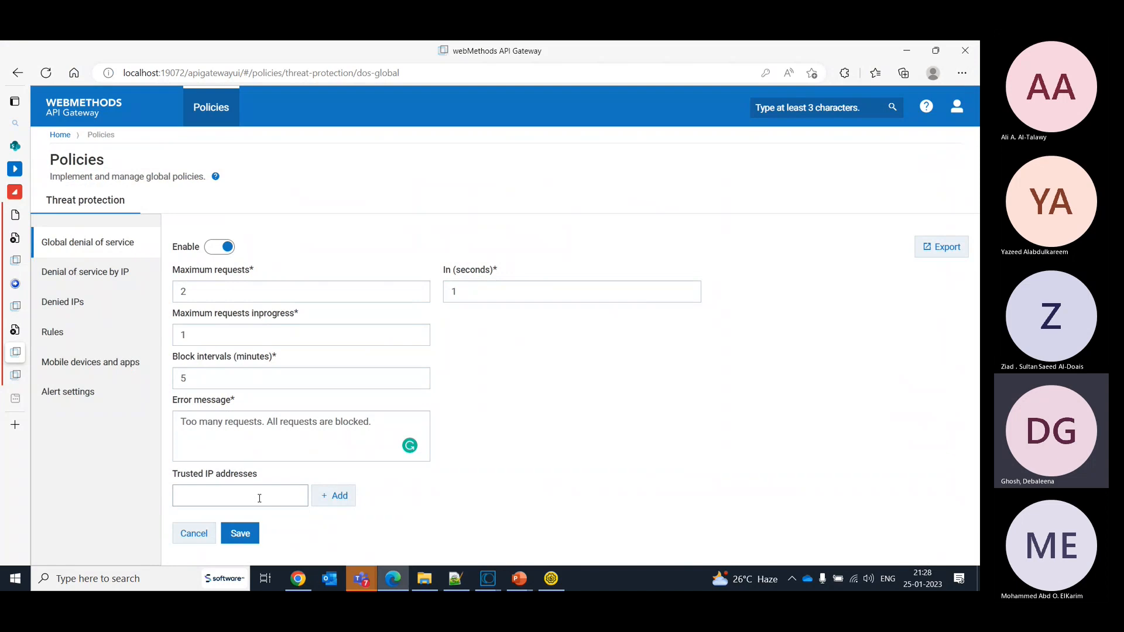
- Try to add * as a trusted IP address for the global denial of service policy
text(*)
click(343, 500)
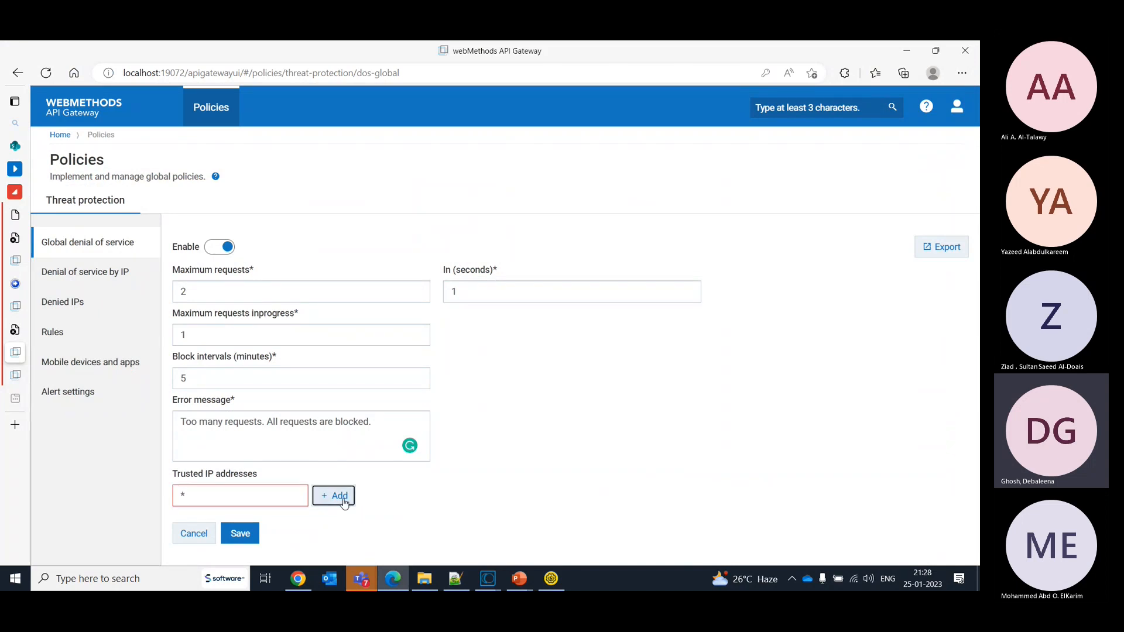
click(204, 497)
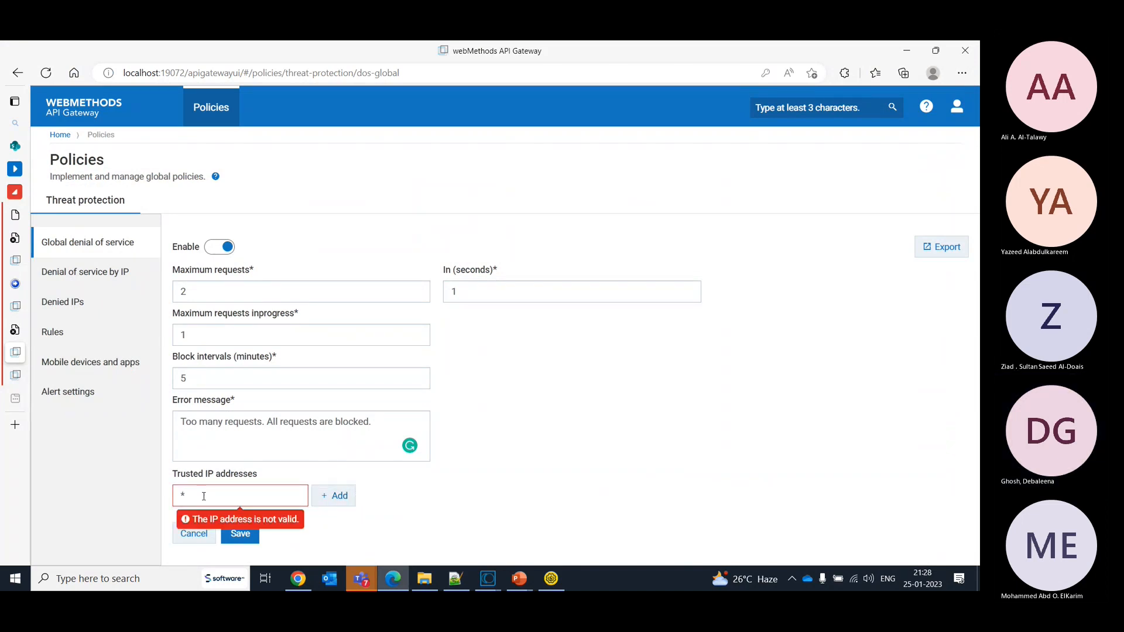
- Delete the * entry from the threat protection policy's denied IP addresses
click(63, 311)
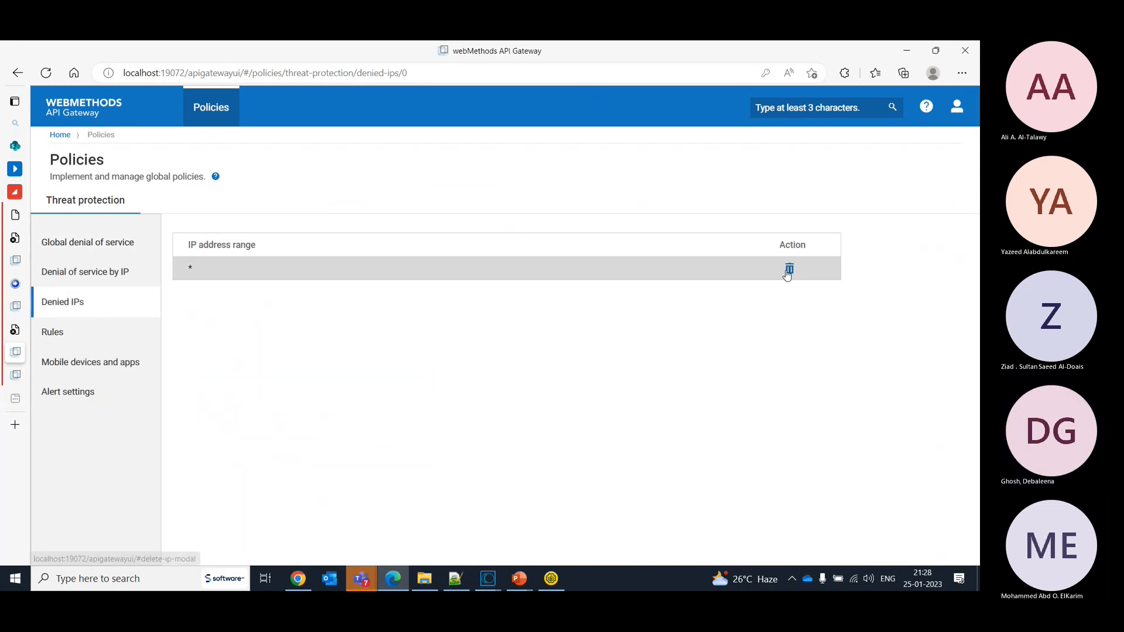
click(789, 269)
click(414, 198)
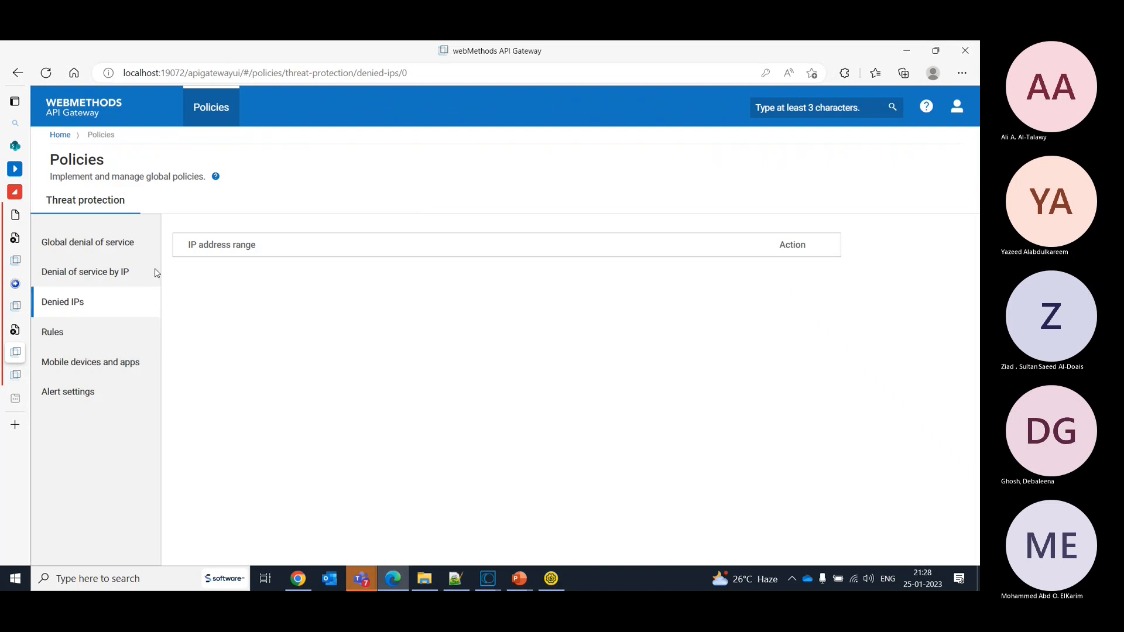
- Review the global denial of service trusted IP and block interval settings, and submit Request 2 repeatedly in SoapUI
click(62, 246)
click(249, 503)
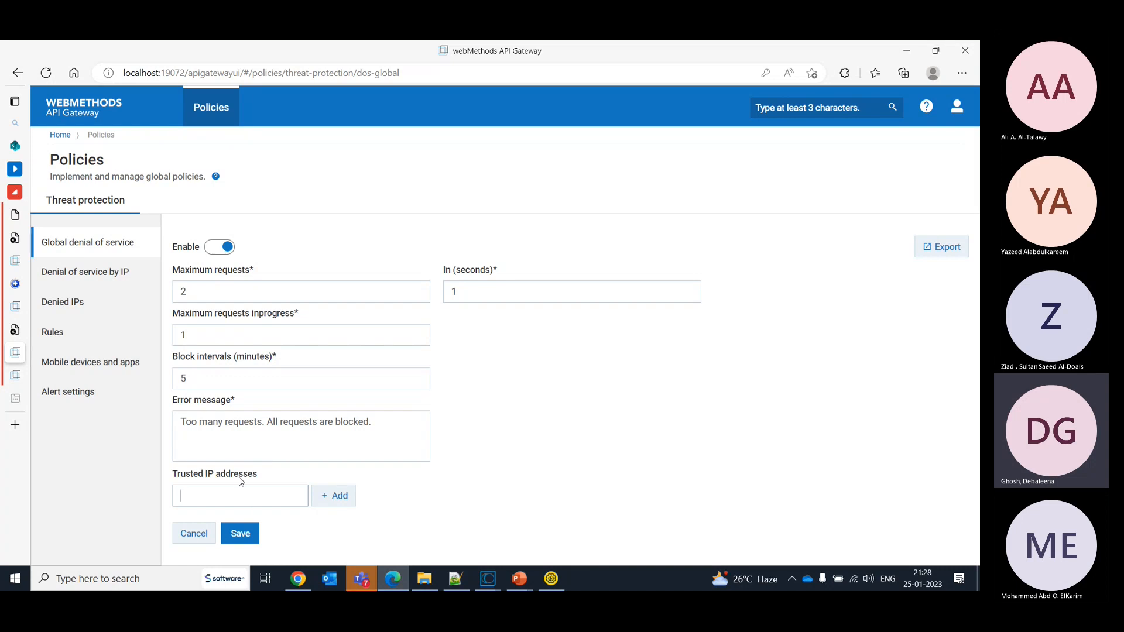
click(282, 371)
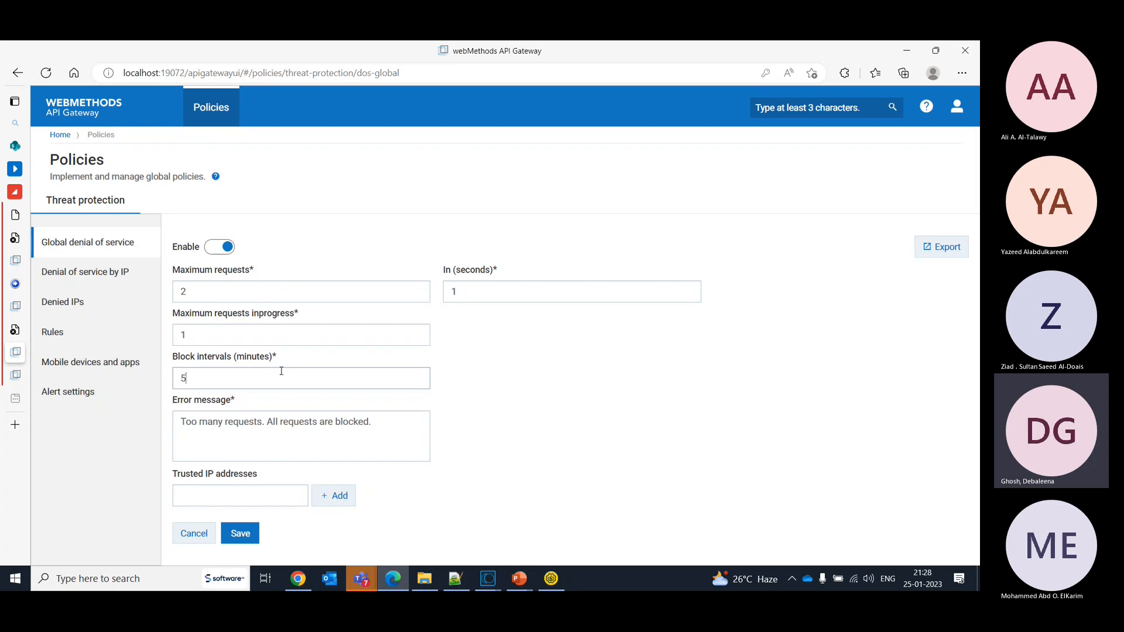
click(552, 580)
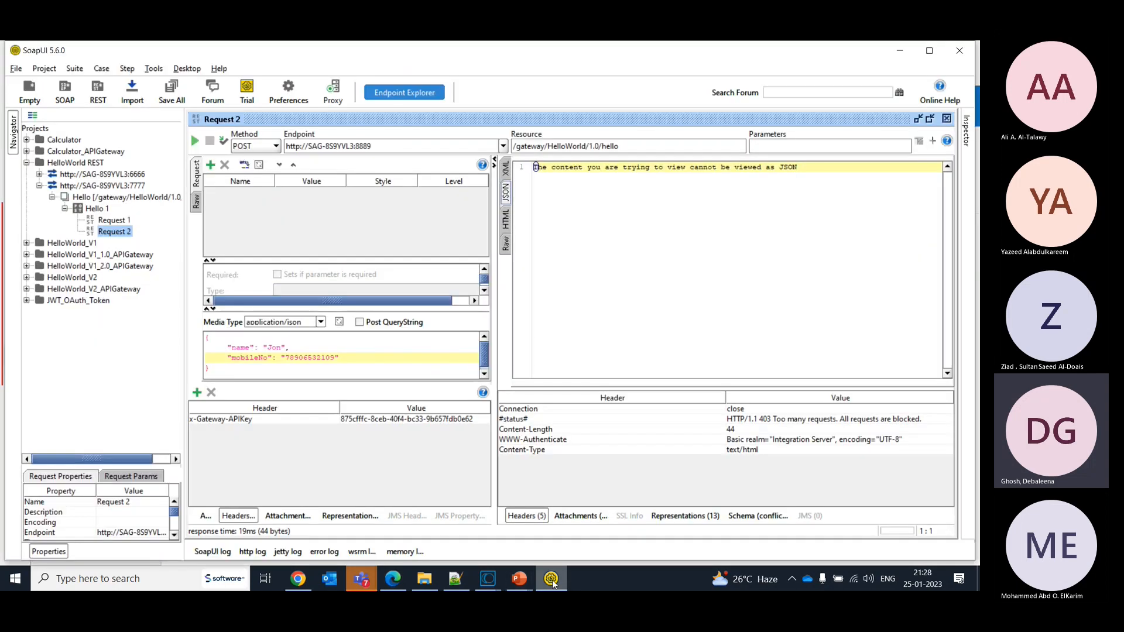
click(195, 141)
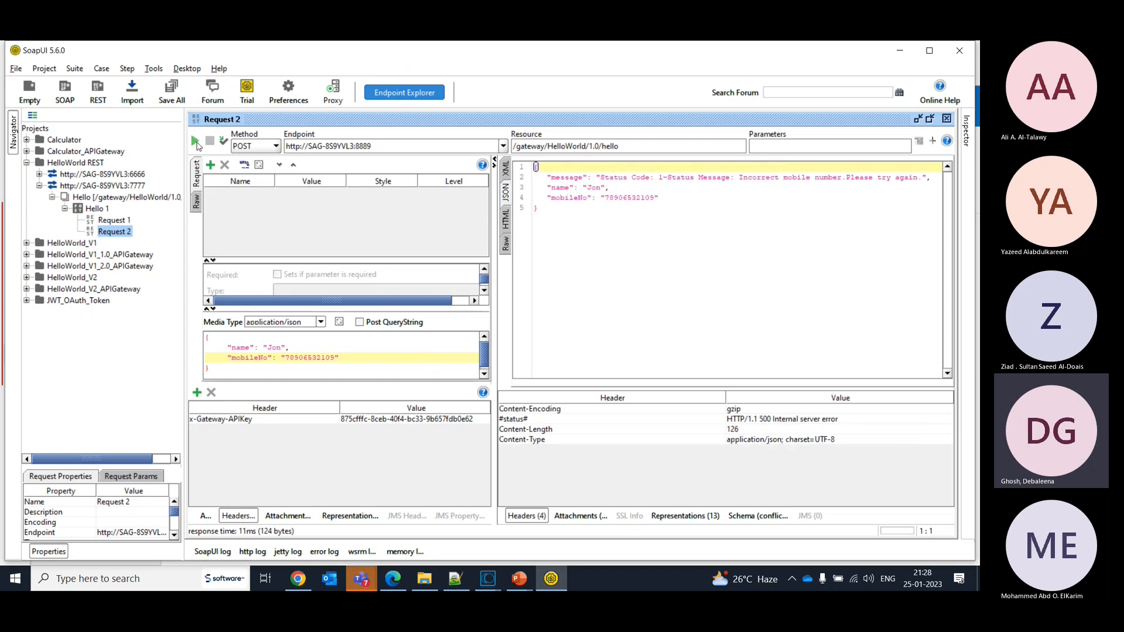
click(197, 145)
click(197, 145)
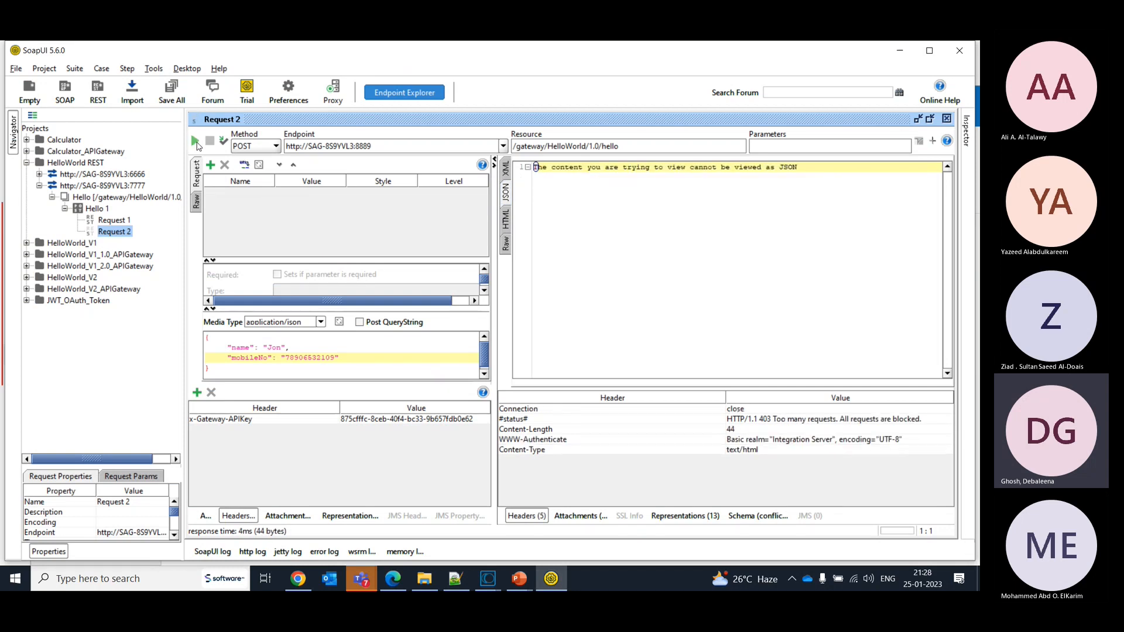
click(196, 145)
click(197, 146)
click(197, 145)
- Switch back to API Gateway and delete the * range from the denied IPs again
key(alt+Tab)
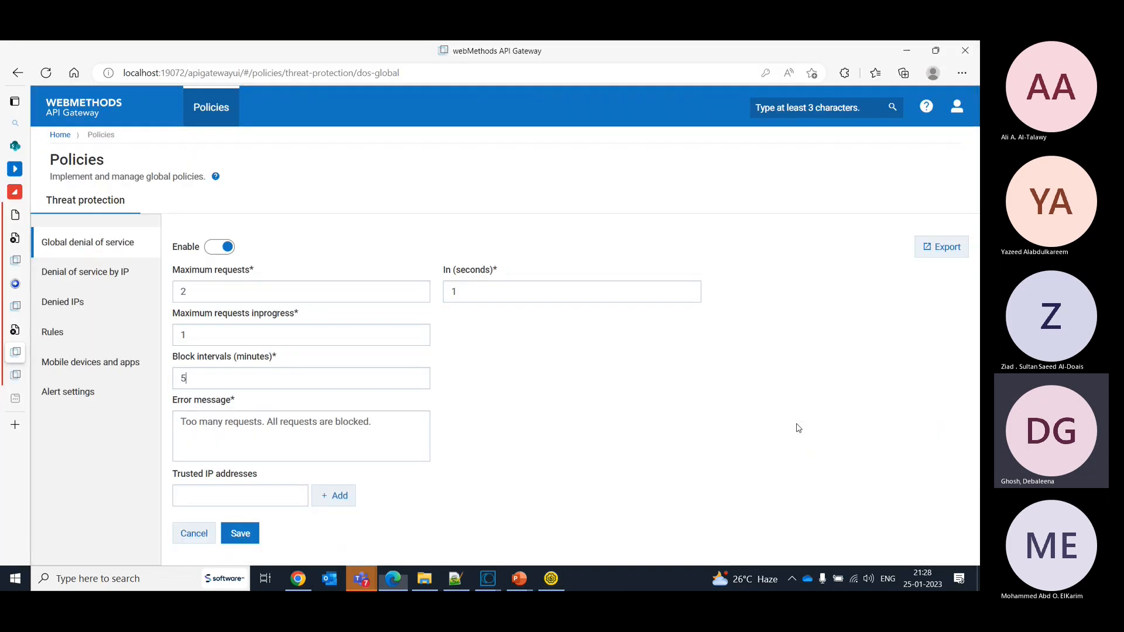
click(81, 303)
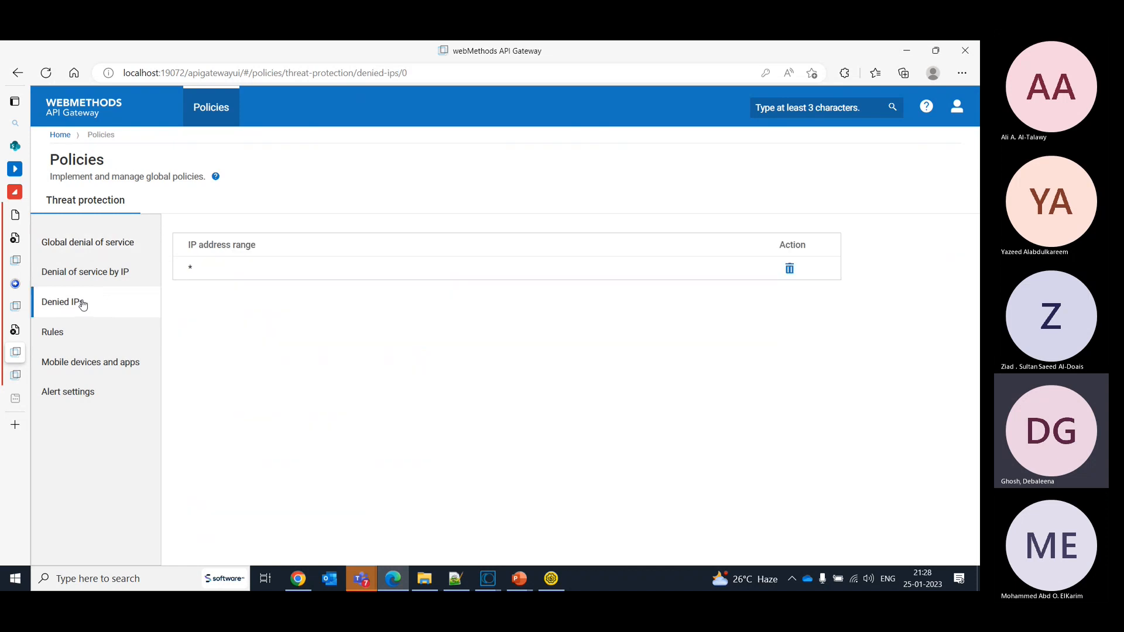
click(790, 269)
click(414, 201)
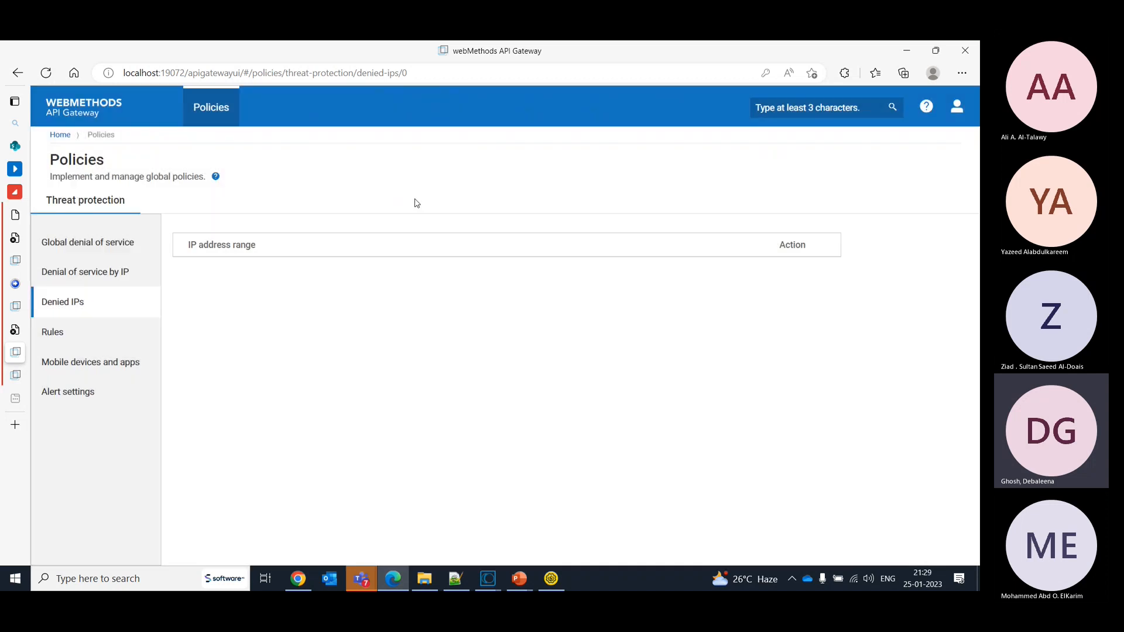
- Switch to SoapUI and resubmit Request 2 to the HelloWorld endpoint on port 8889
key(alt+Tab)
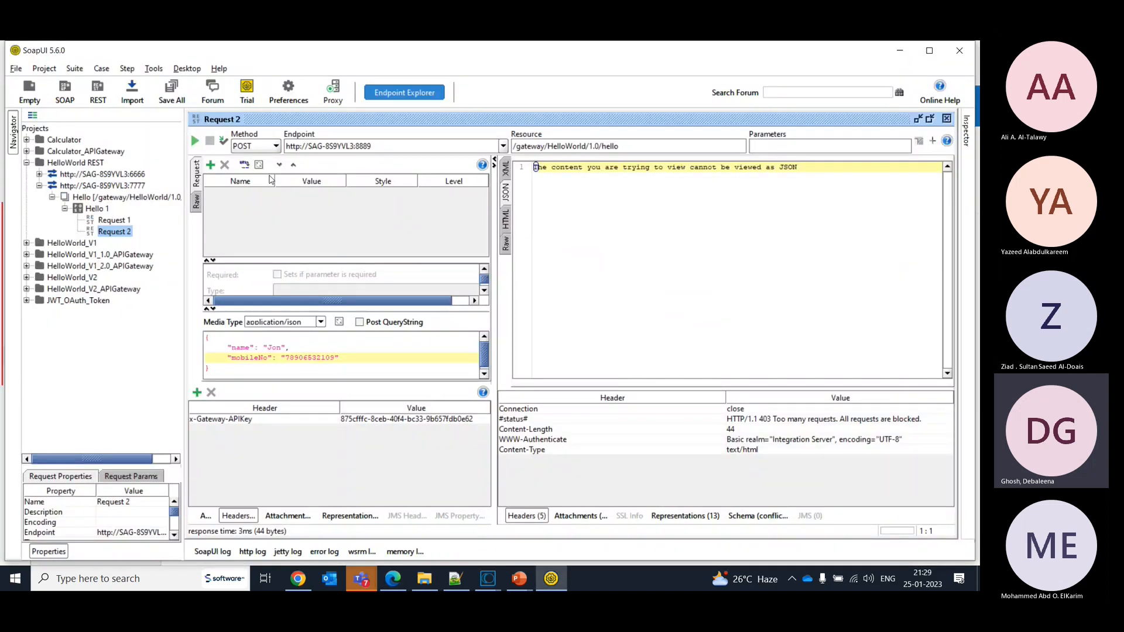
click(195, 142)
click(196, 142)
- In API Gateway, disable the global denial of service policy and save it
key(alt+Tab)
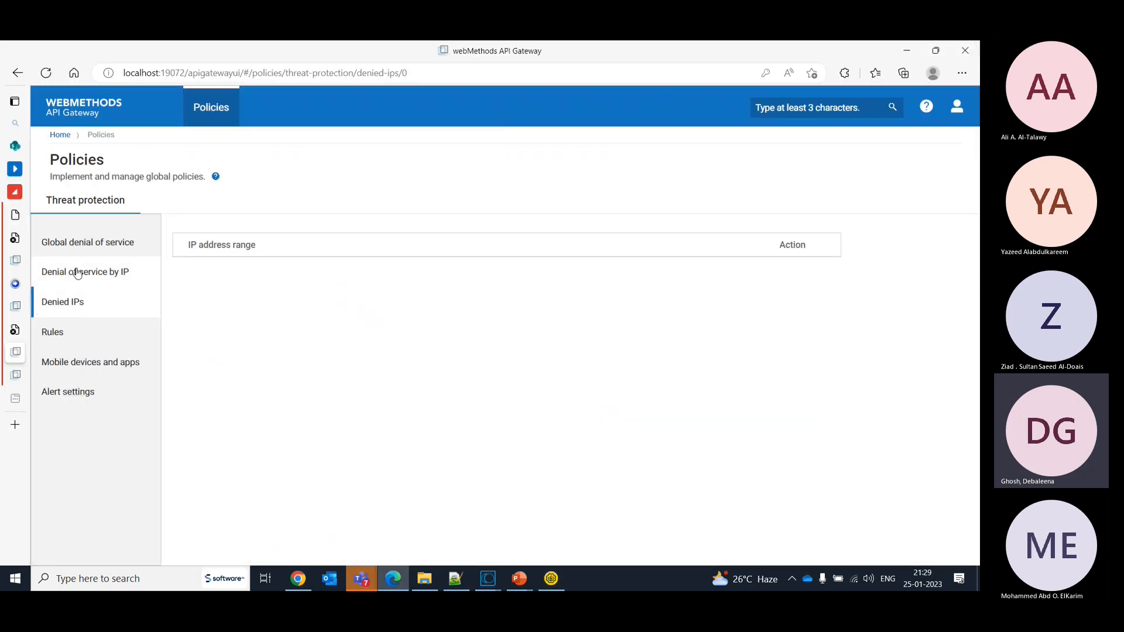
click(69, 249)
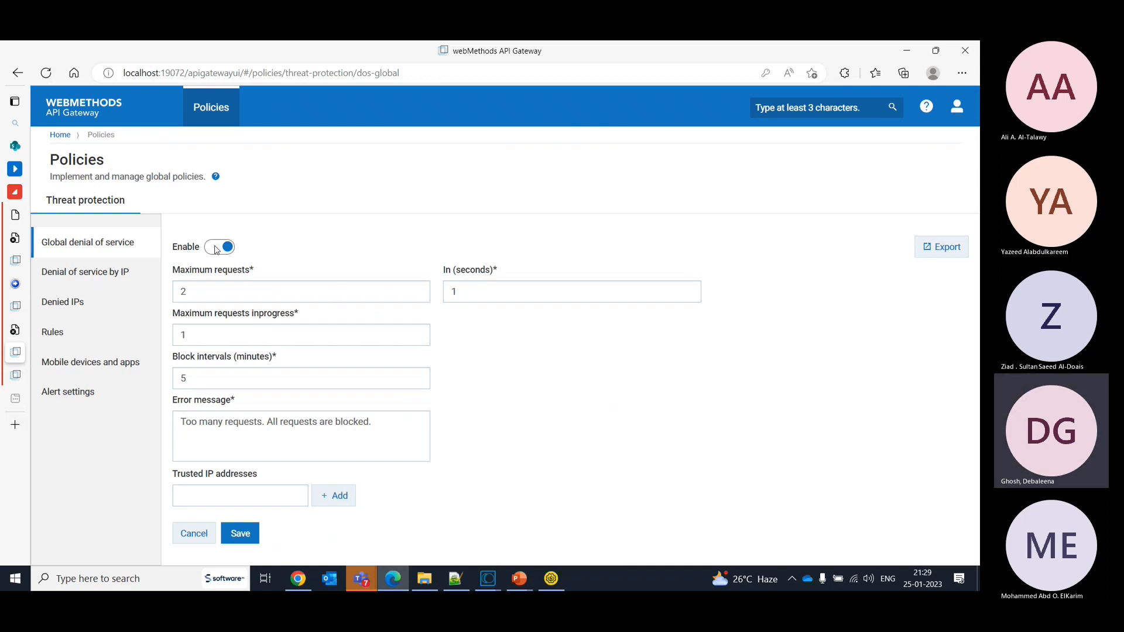
click(200, 378)
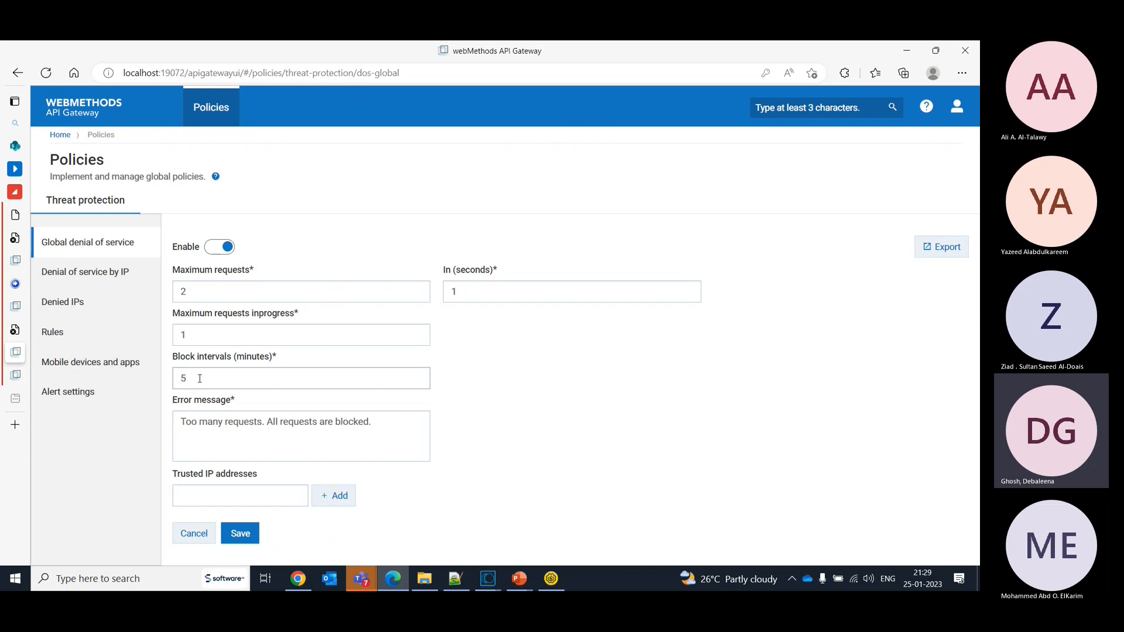
click(221, 246)
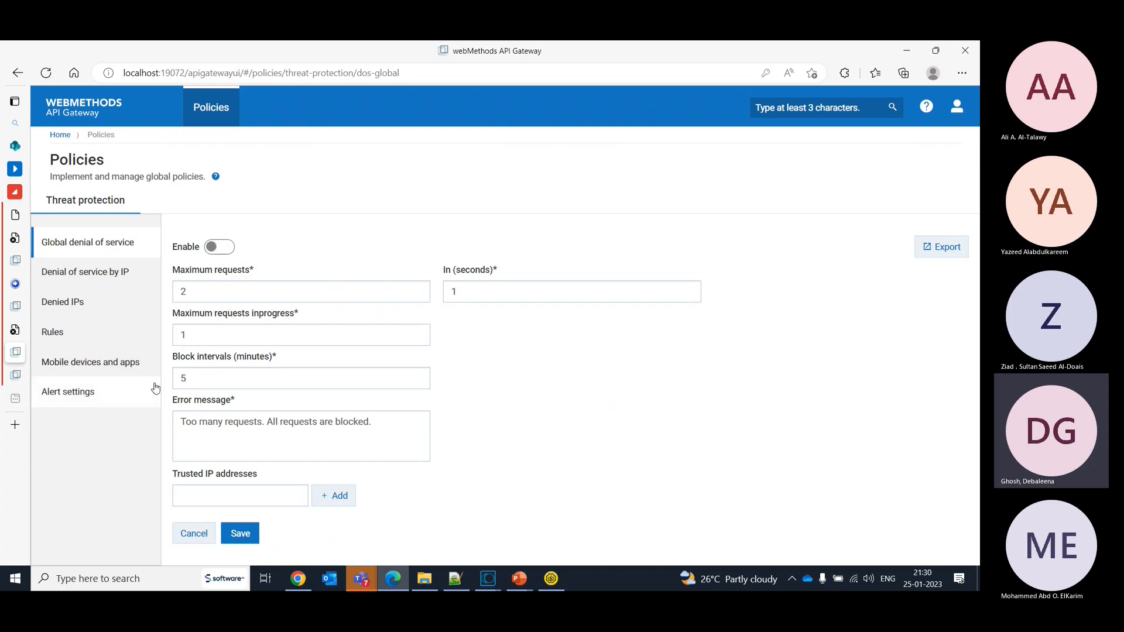
click(244, 534)
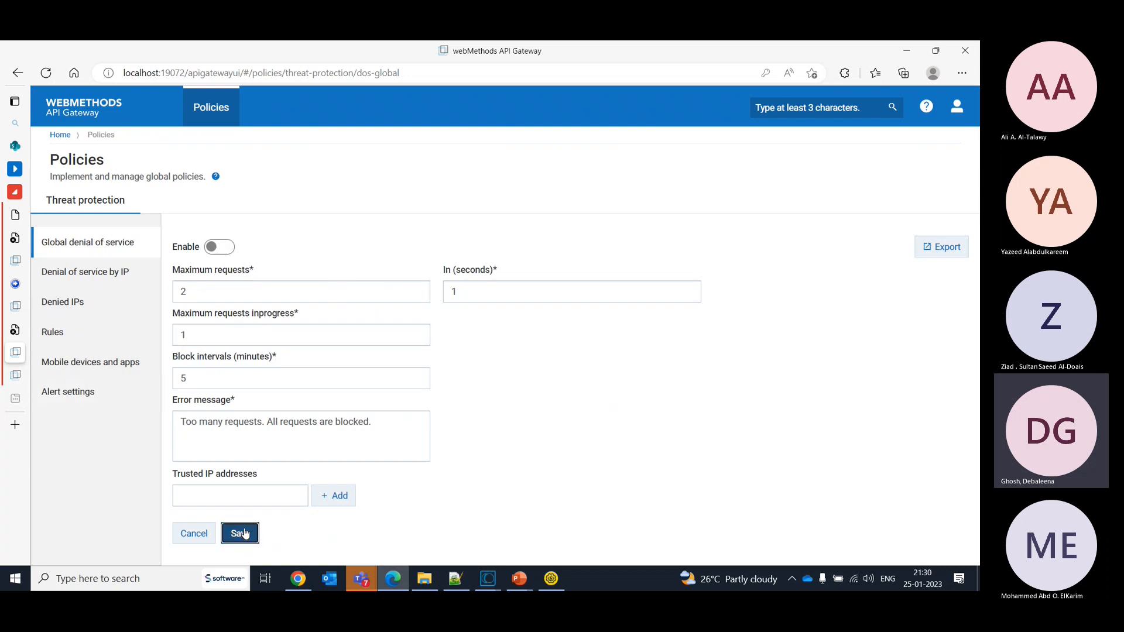
- Enable the denial of service by IP policy and review its limits and error message
click(93, 274)
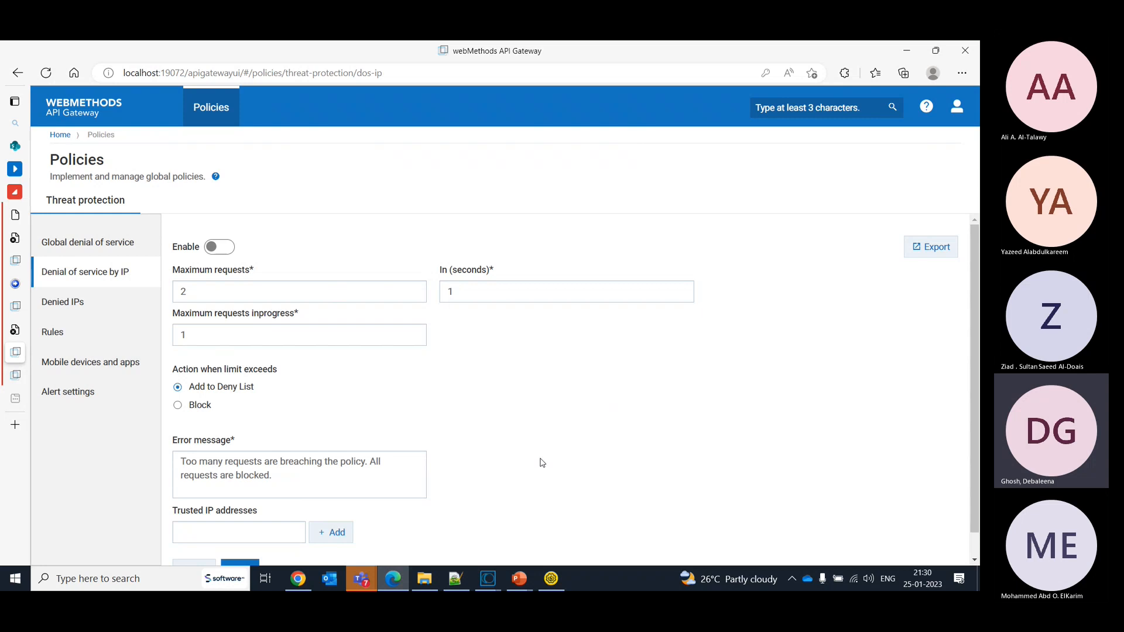
click(229, 247)
click(299, 487)
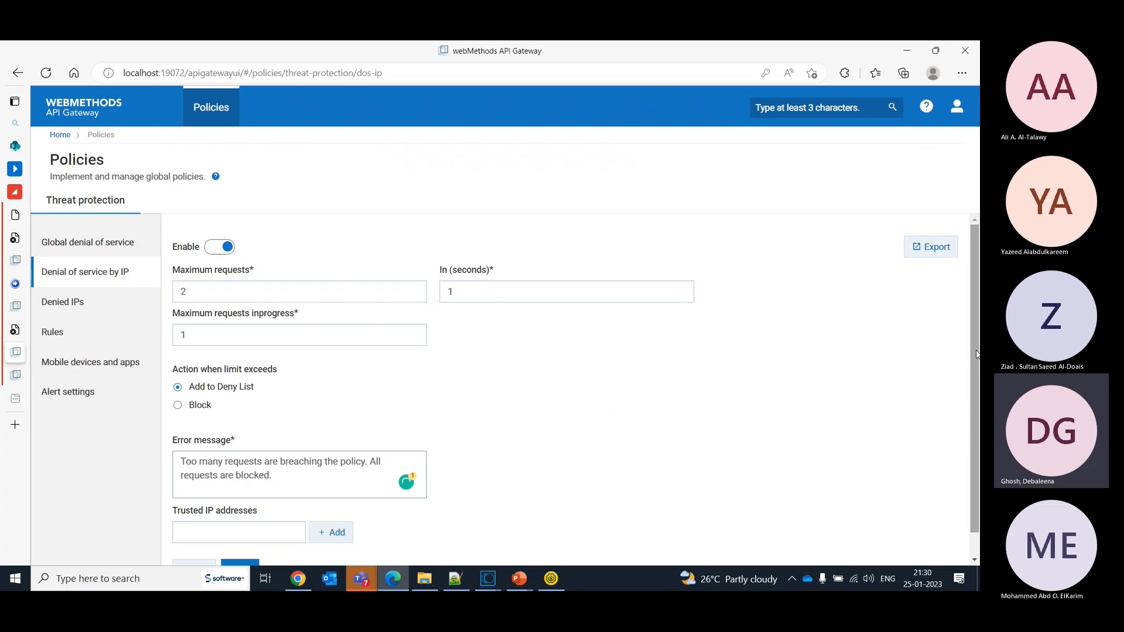
drag(975, 351, 978, 385)
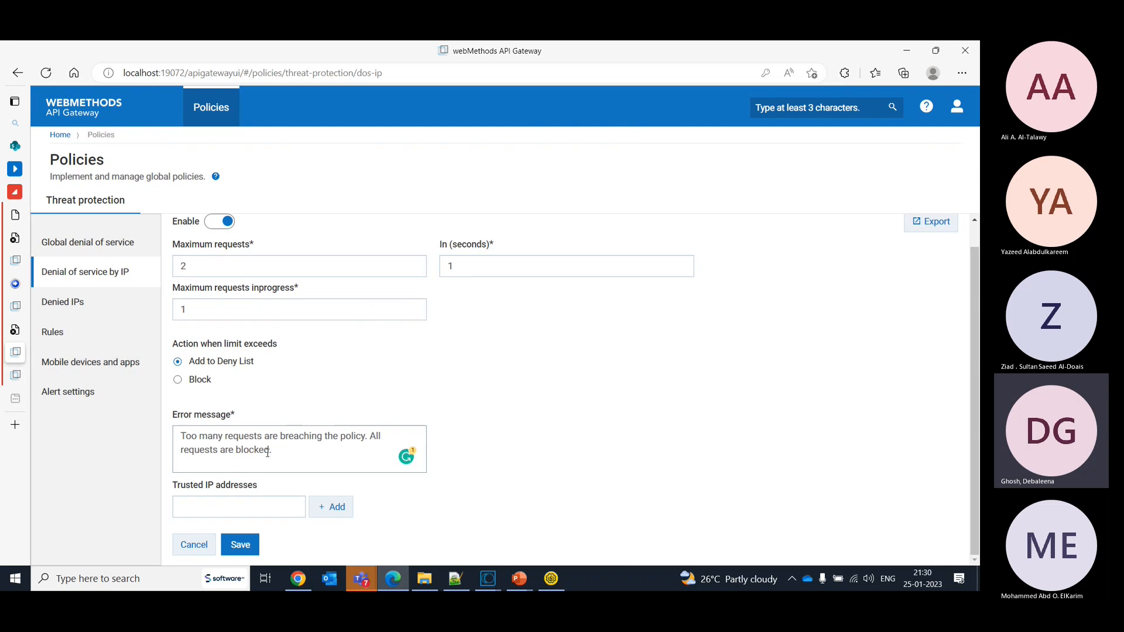
- Try the Block action for exceeded limits with a block interval of 10 minutes
click(178, 380)
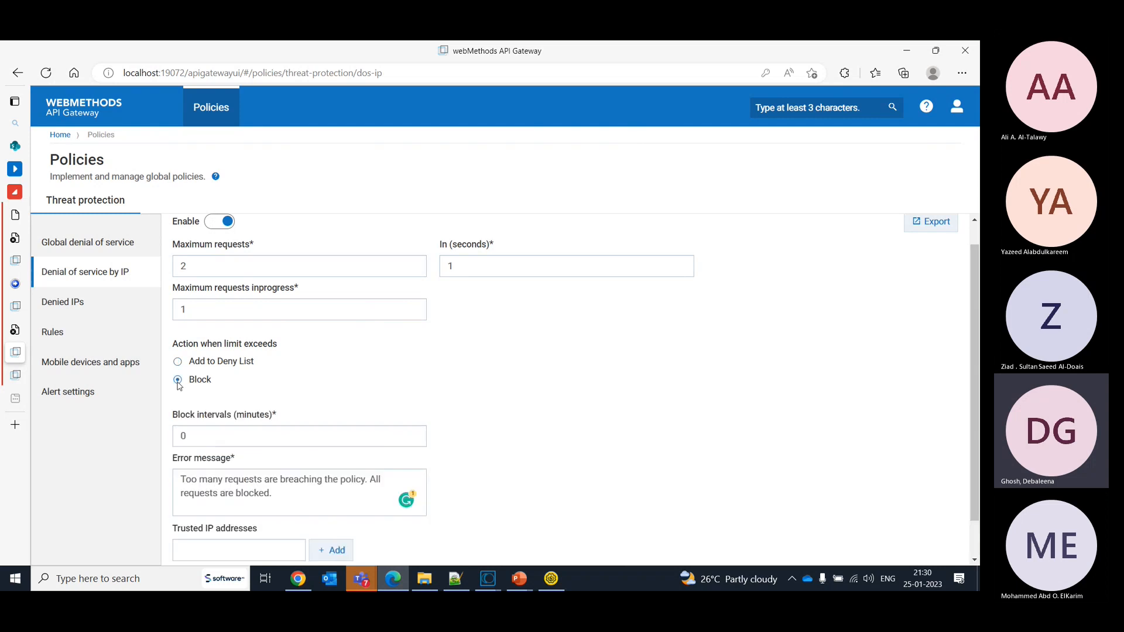
click(234, 439)
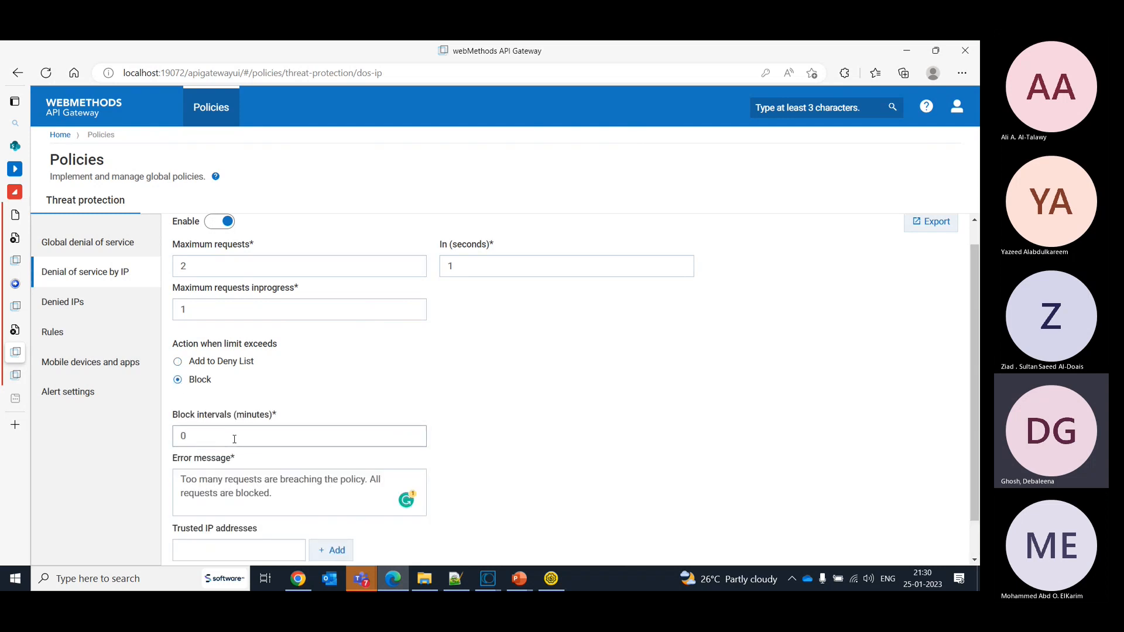
key(BackSpace)
text(10)
- Set the action for exceeded limits to Add to Deny List and save the denial of service by IP policy
click(229, 363)
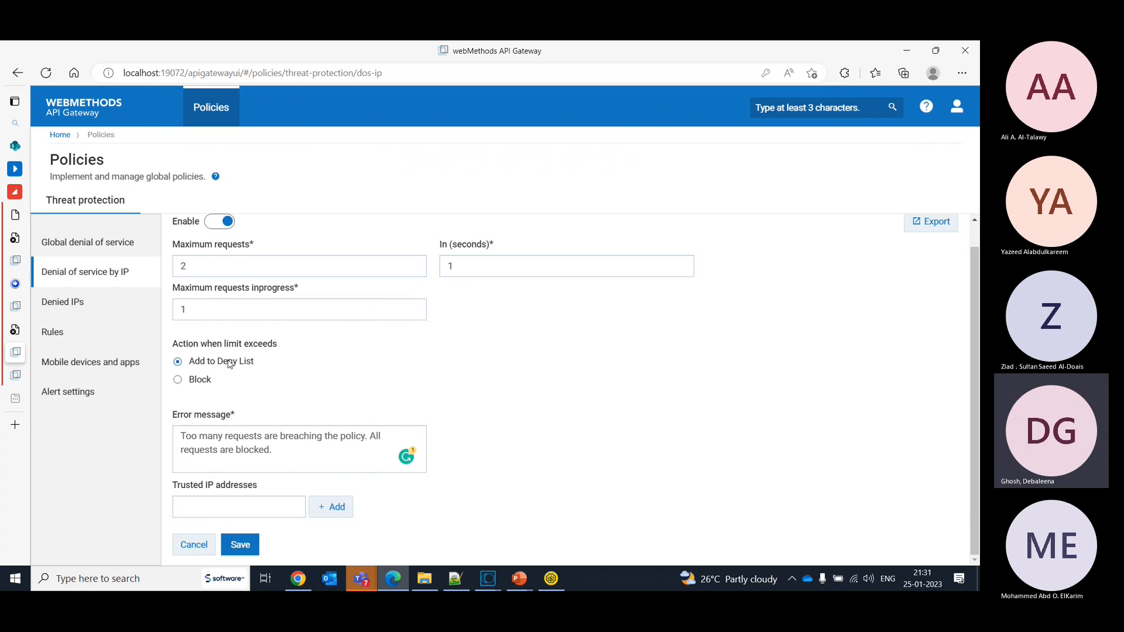
click(239, 548)
- In SoapUI, submit Request 2 and widen the response header's value column to read the full status message
click(550, 579)
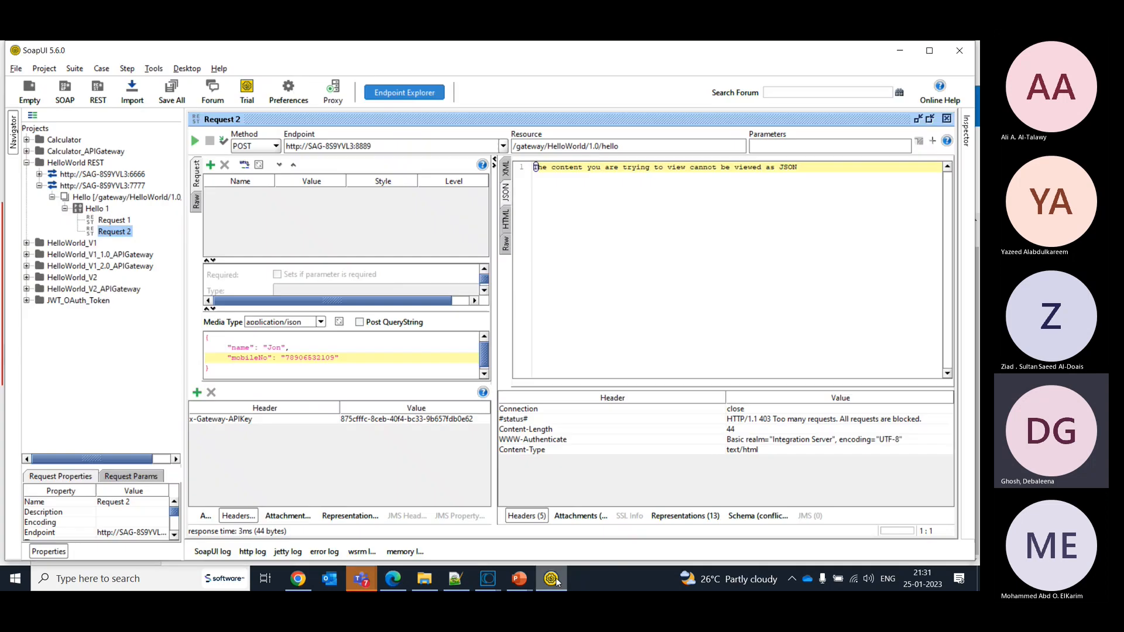
click(196, 141)
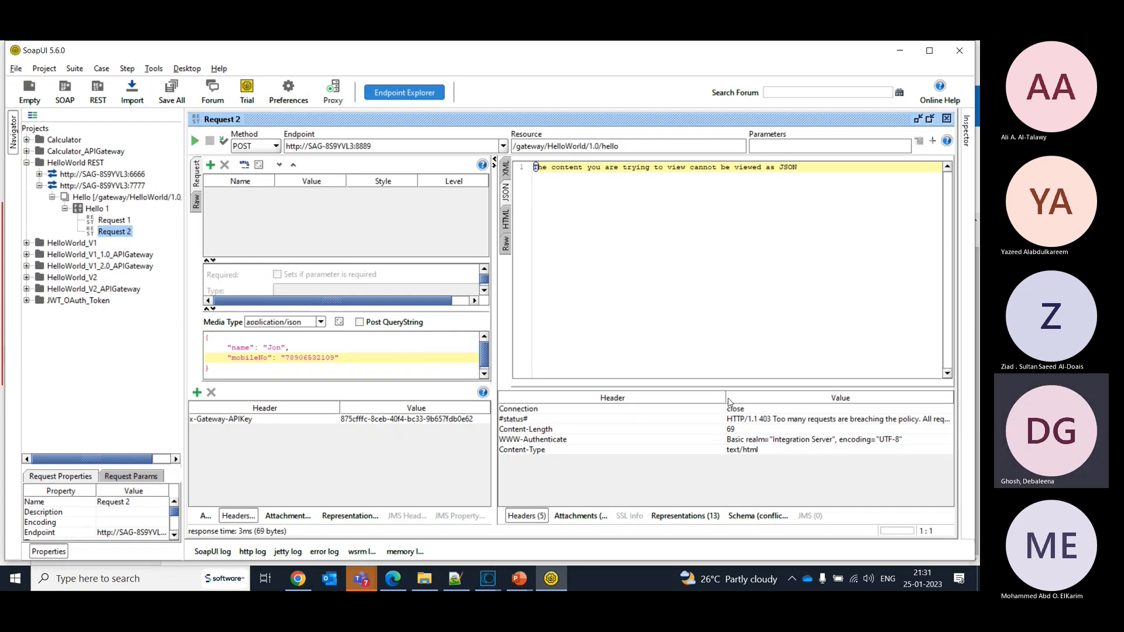
drag(726, 404, 603, 408)
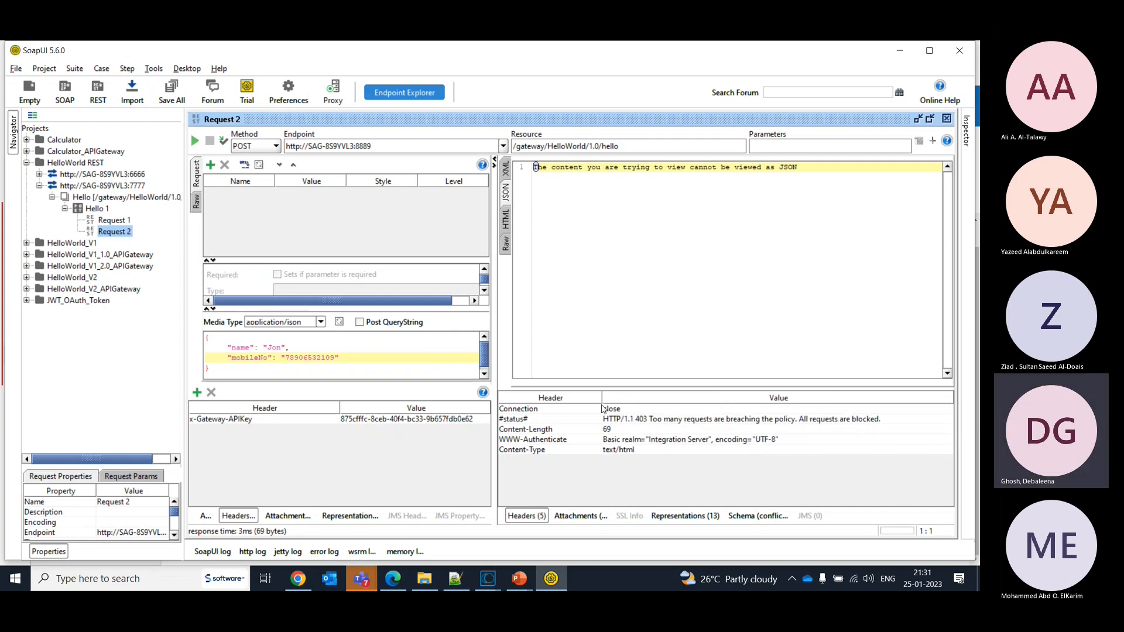
click(853, 421)
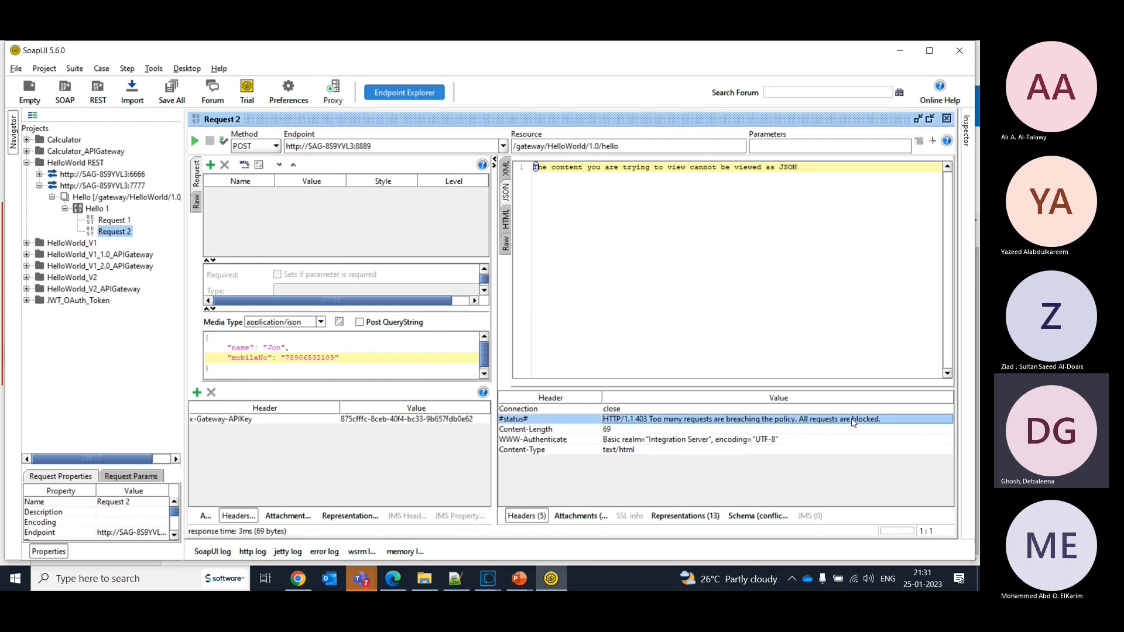
- Switch to API Gateway and delete the * entry from the denied IPs, confirming the deletion
key(alt+Tab)
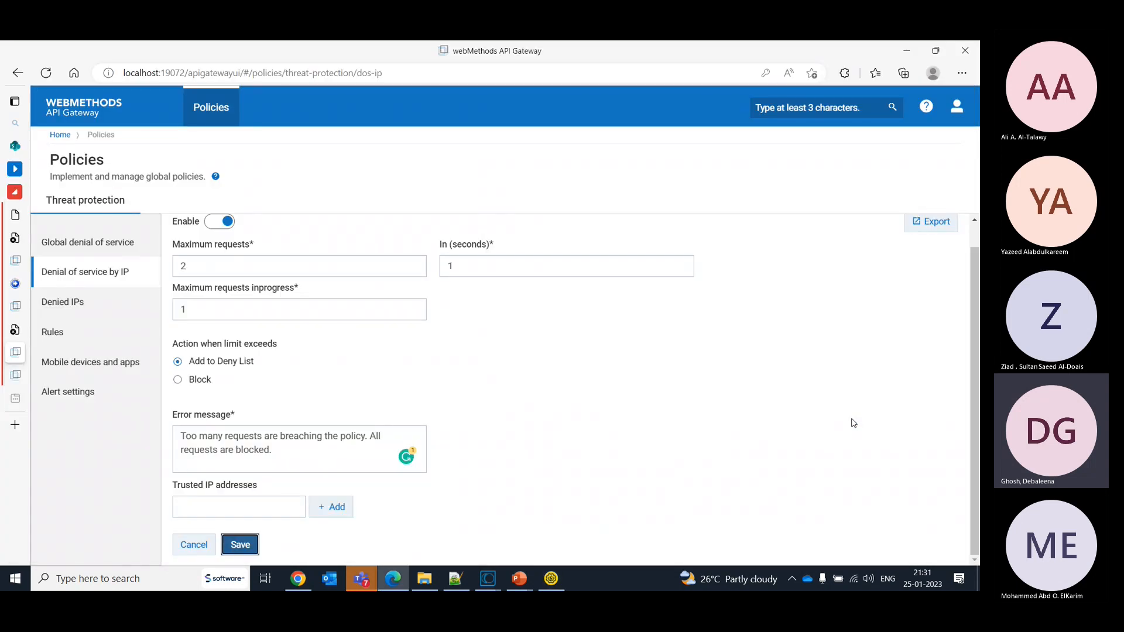
click(104, 305)
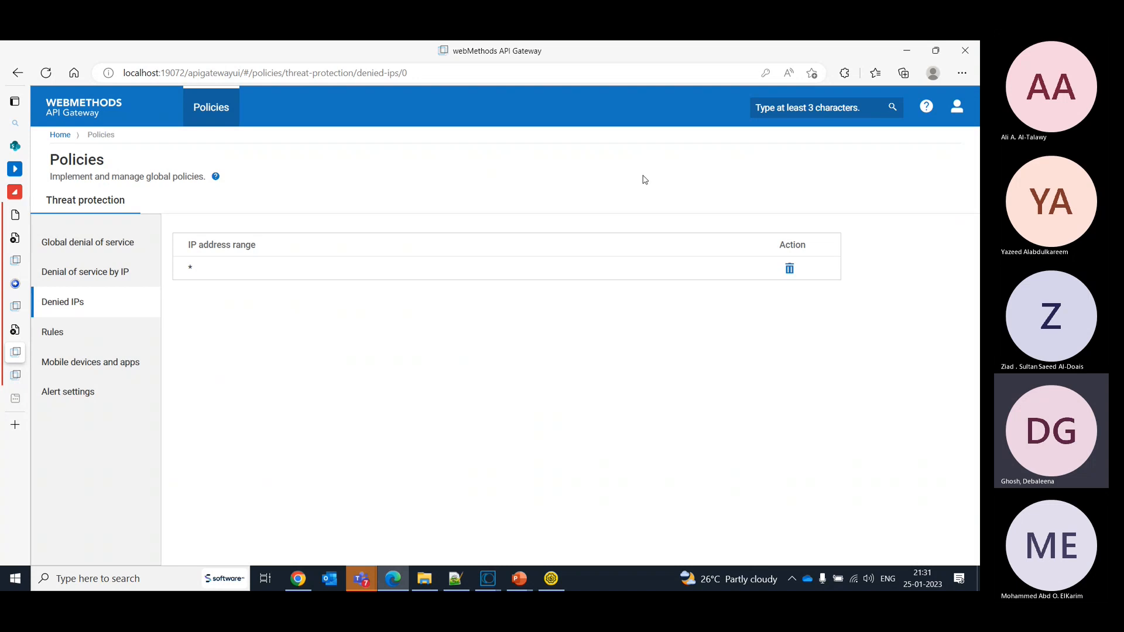
click(793, 278)
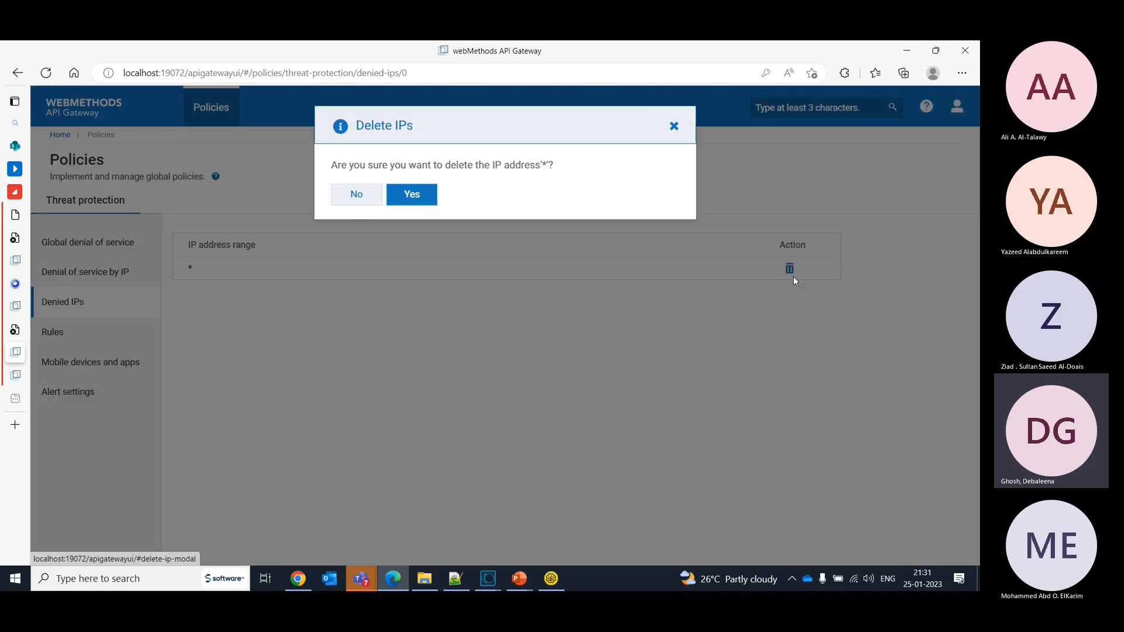
click(426, 197)
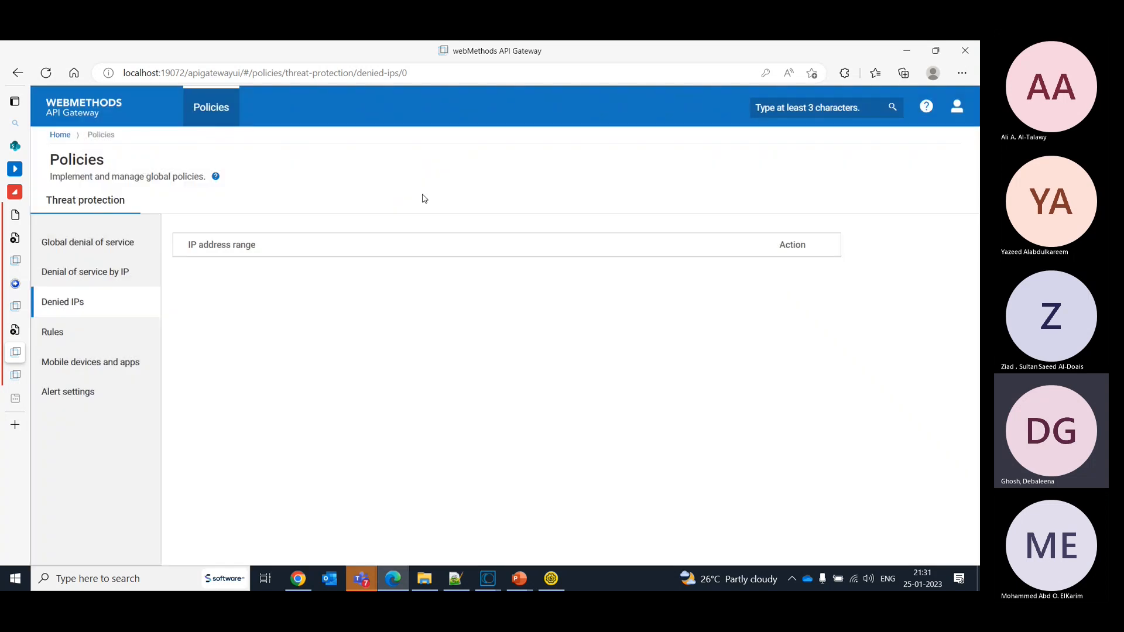
- Examine the trusted IP addresses setting of the denial of service by IP policy and the threat protection Rules page
click(83, 272)
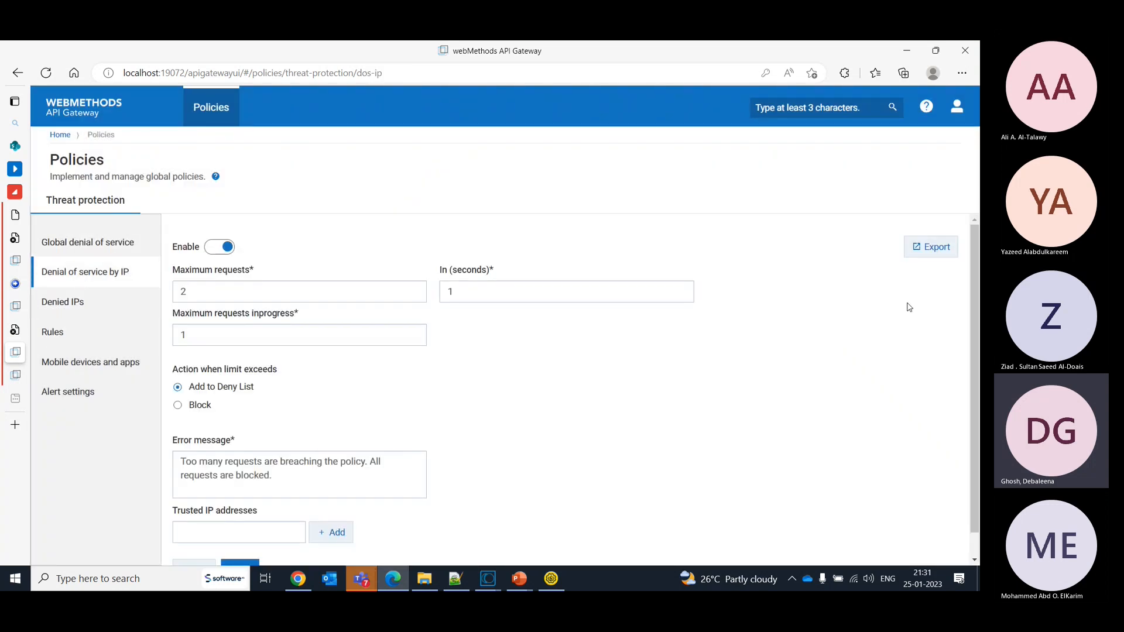
scroll(976, 384, down, 1)
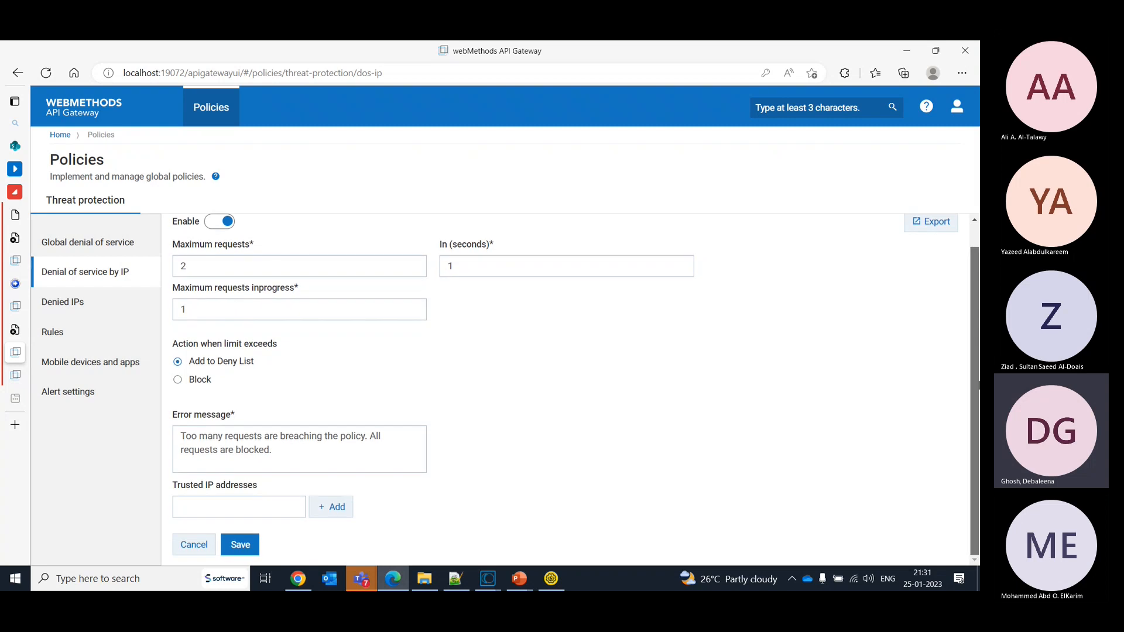
click(244, 500)
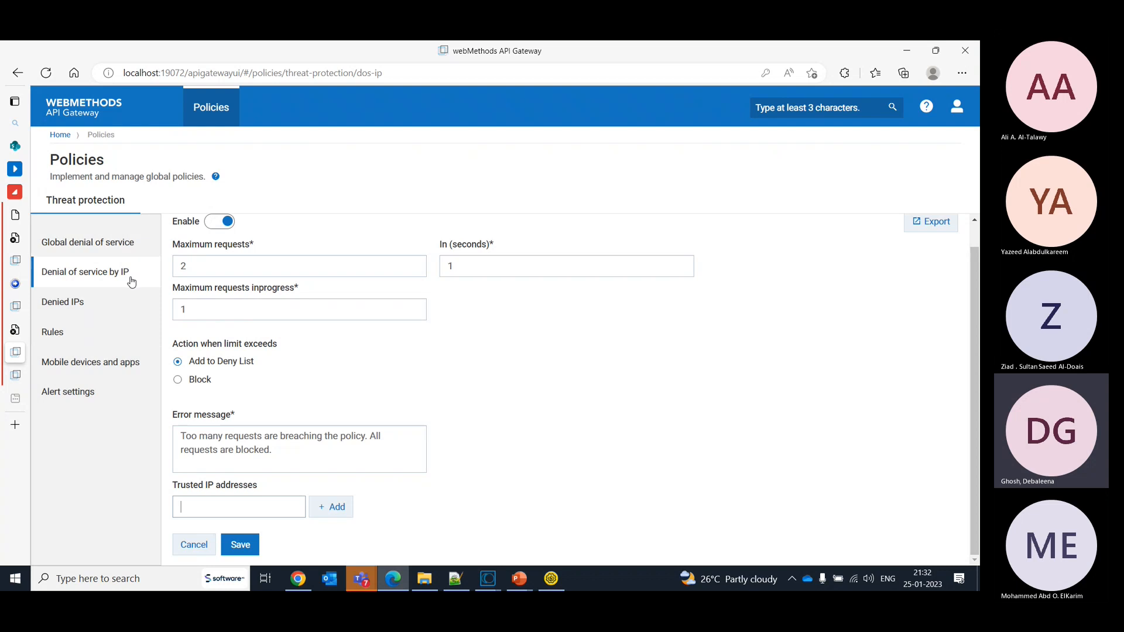
click(57, 332)
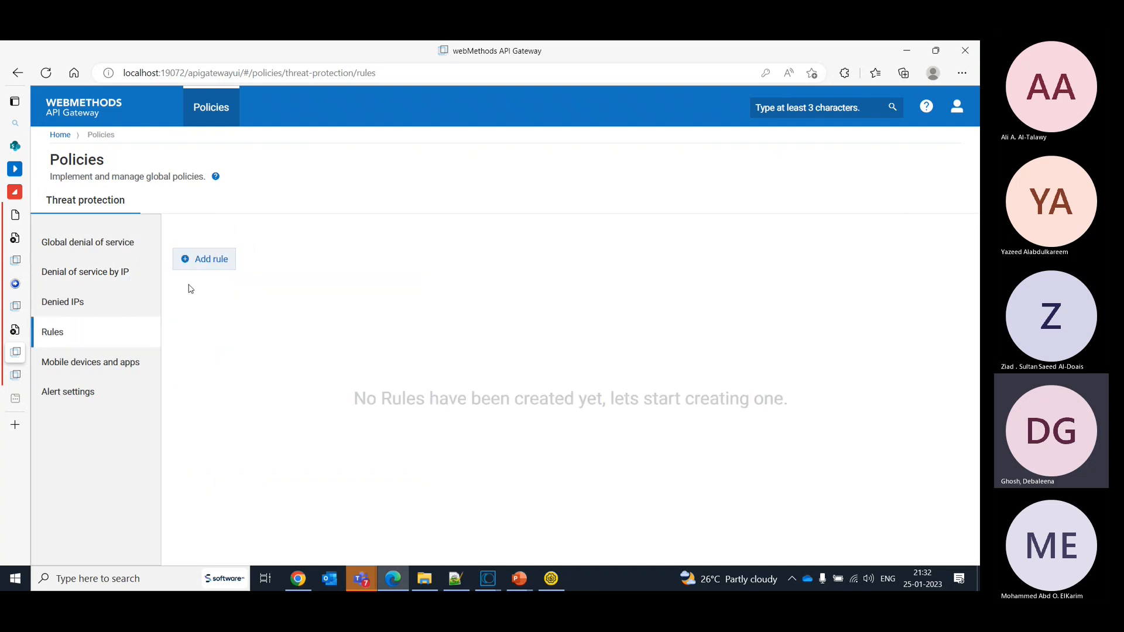
- Open the form for a new threat protection rule, and switch on the global denial of service policy without saving
click(185, 263)
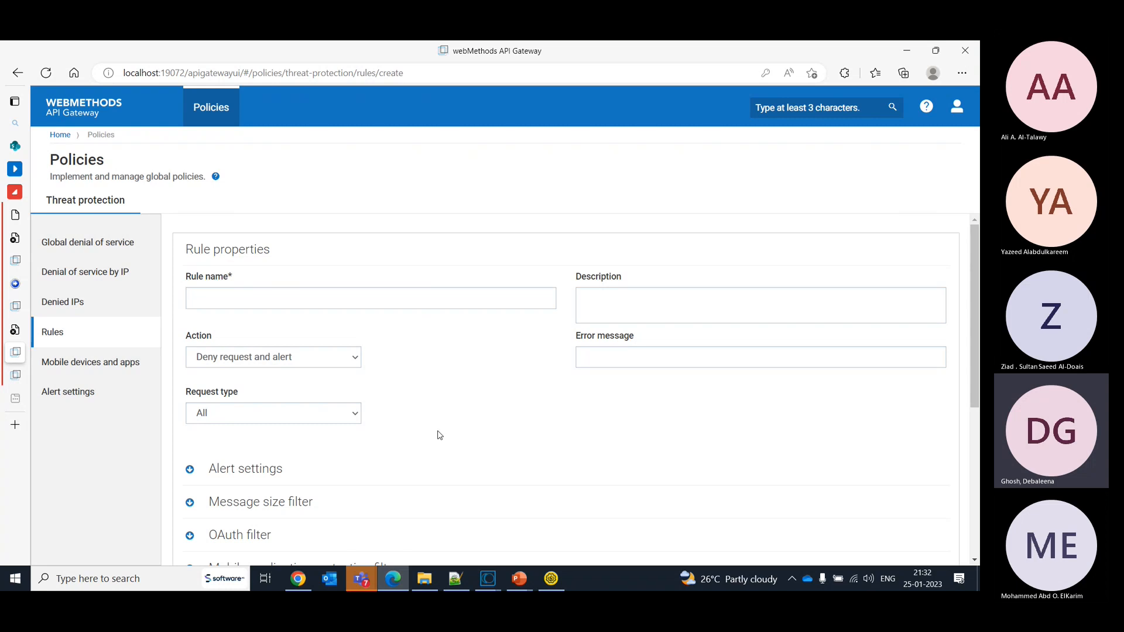
click(91, 243)
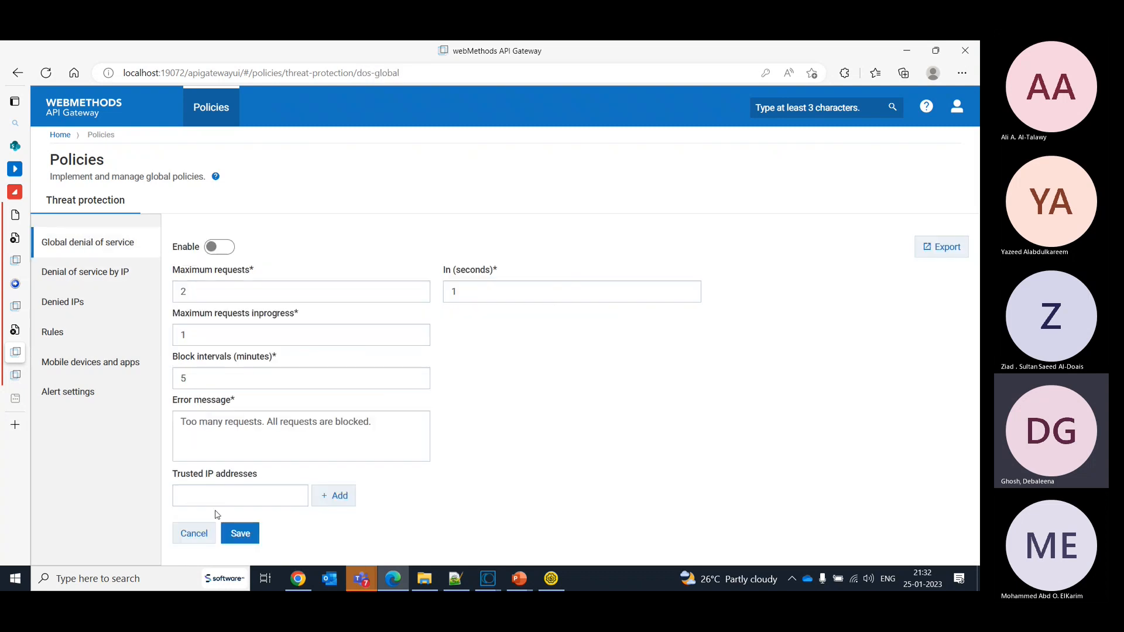
click(226, 250)
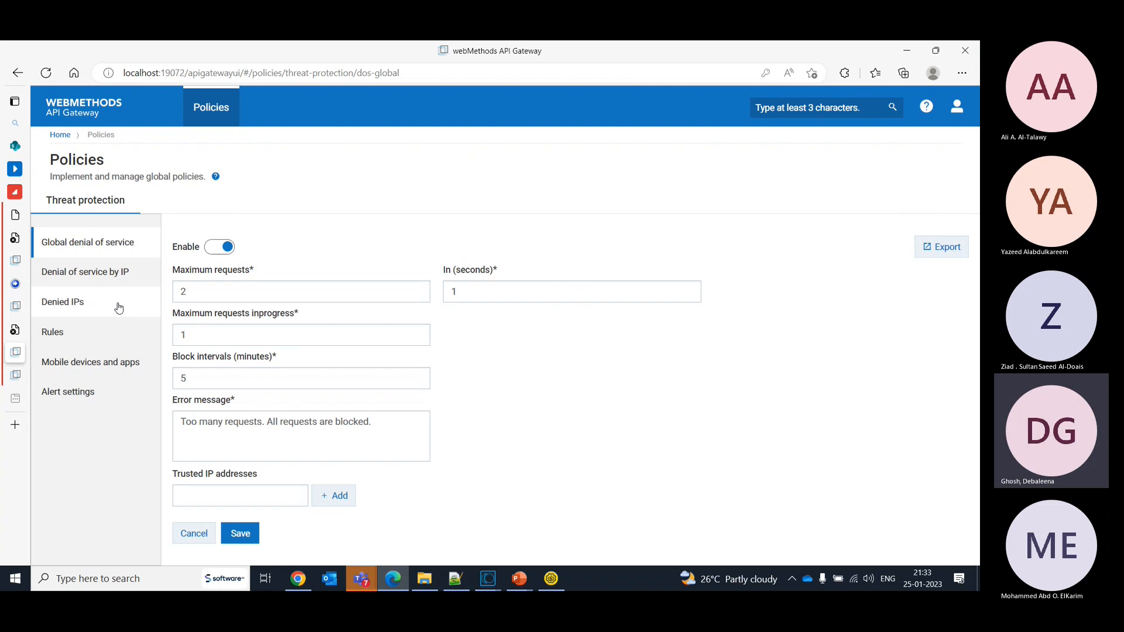
- In the threat protection alert settings, select Email and Flow service as alert destinations and send alerts on rule violation
click(76, 401)
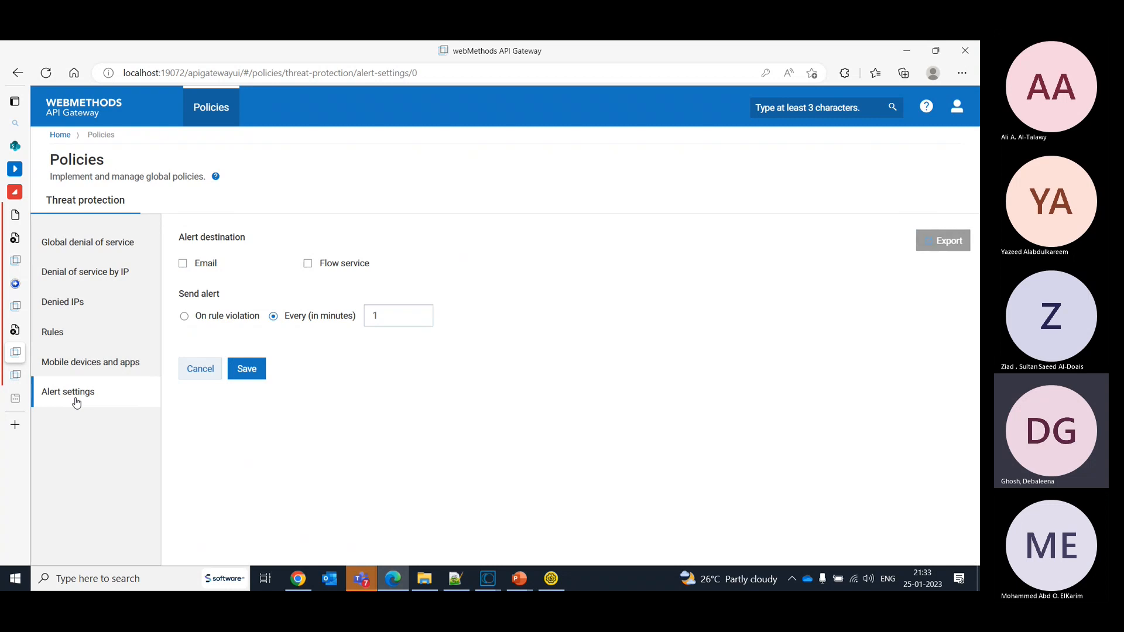
click(182, 263)
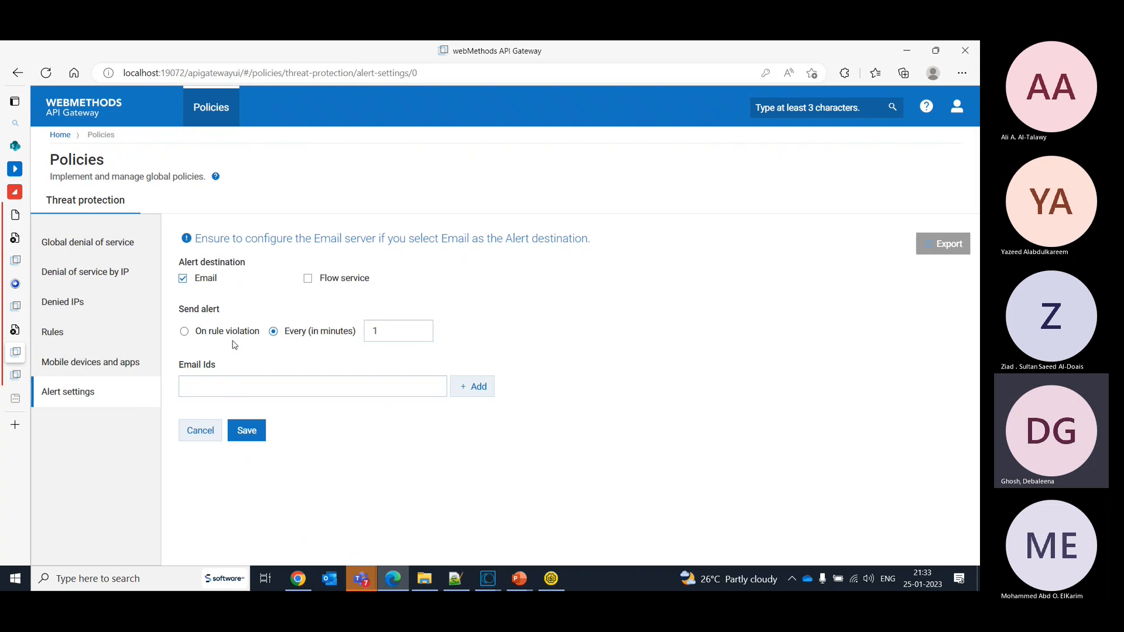
click(184, 331)
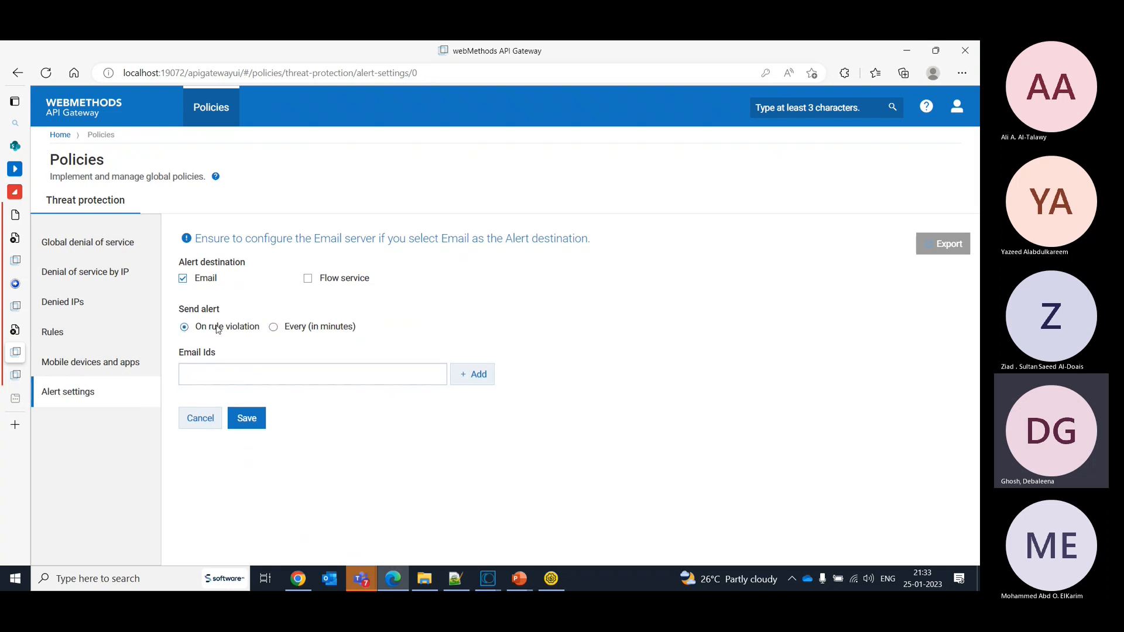
click(288, 377)
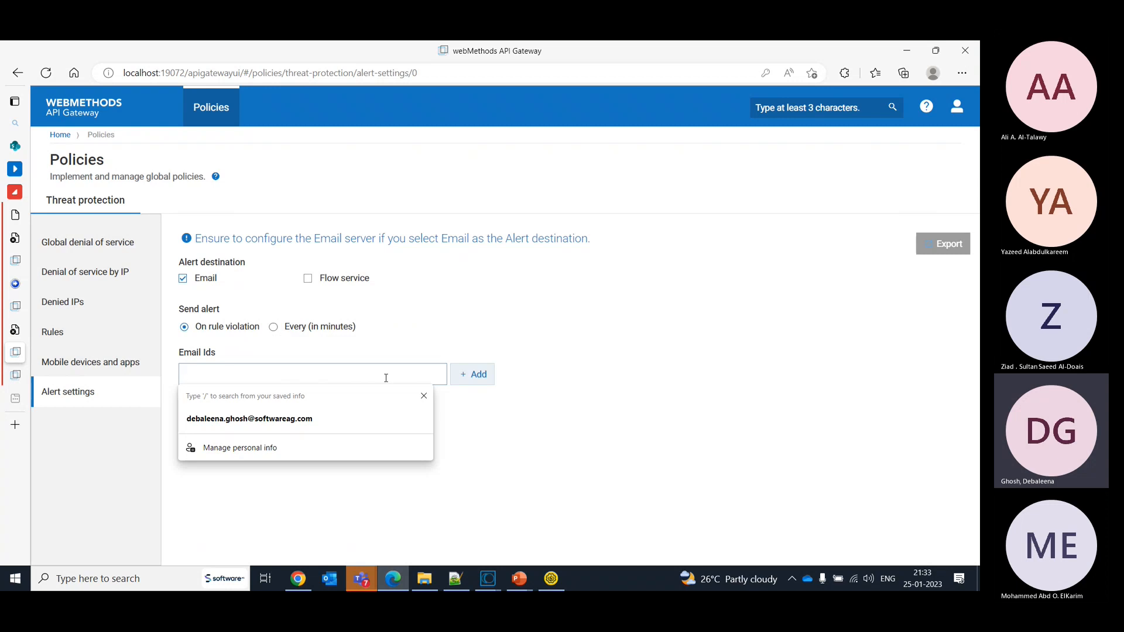
click(312, 279)
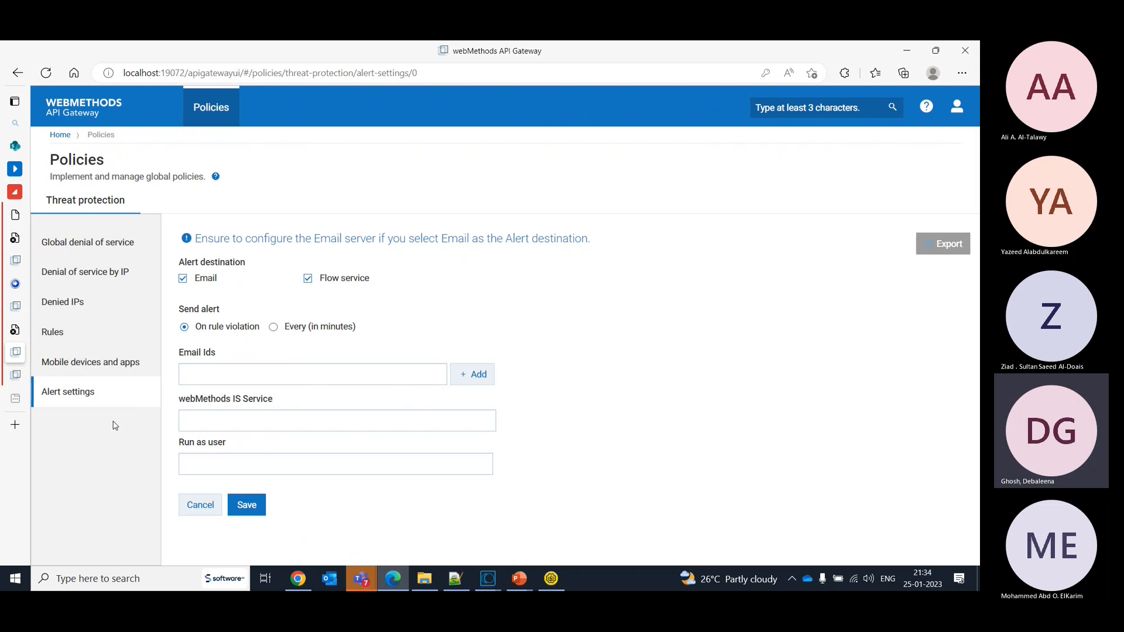
- Open the form for a new threat protection rule, and examine the general alert settings before returning to the rules
click(69, 344)
click(208, 261)
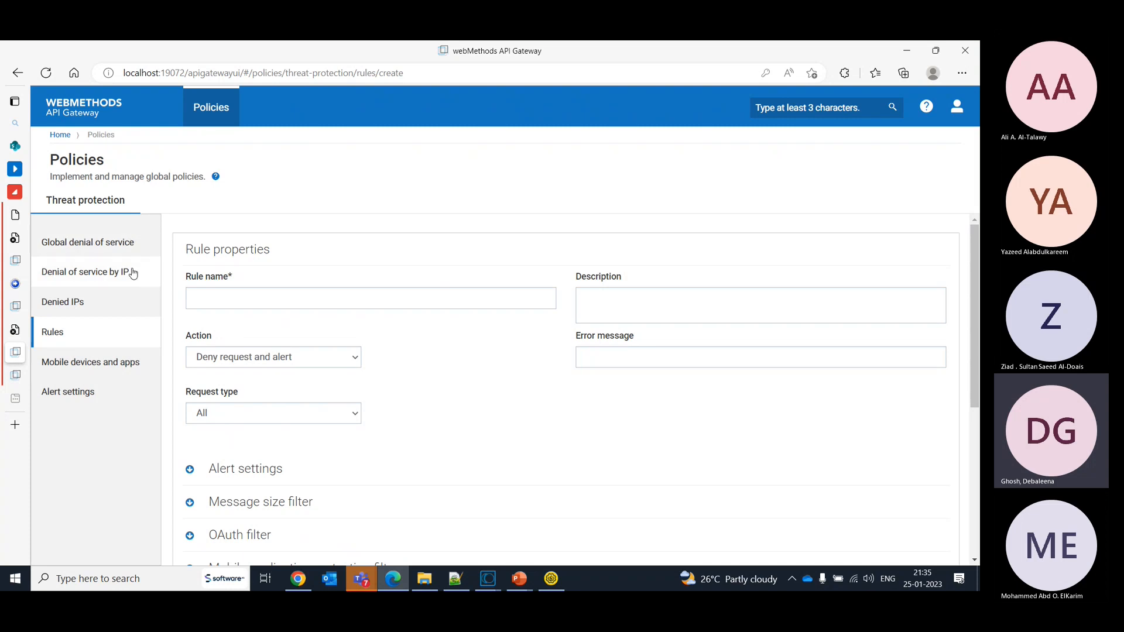
click(88, 397)
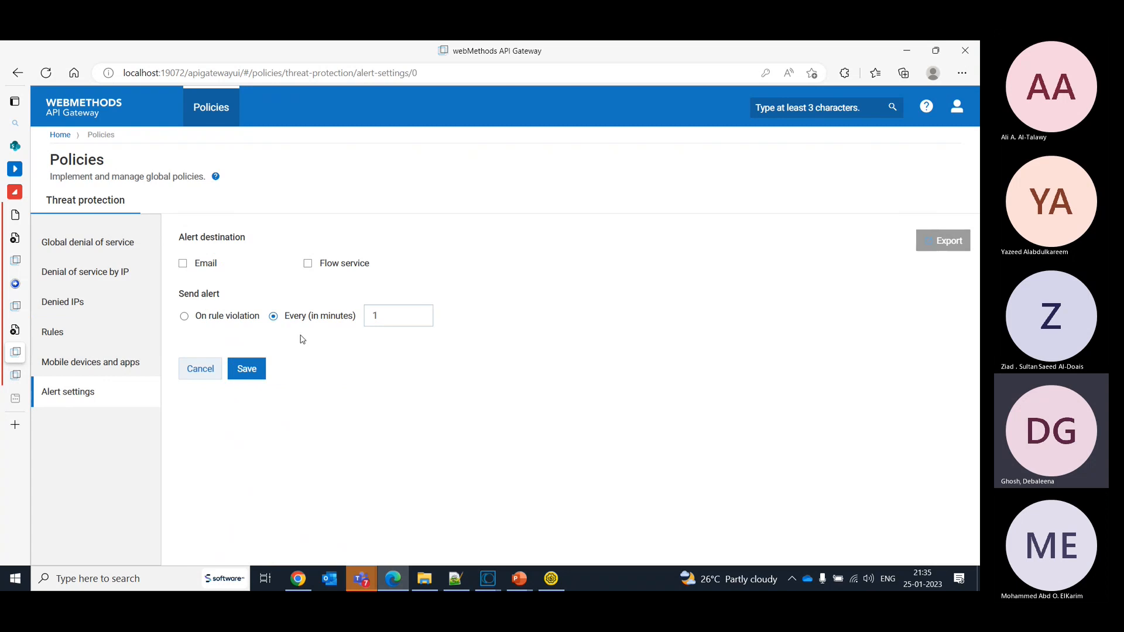
click(81, 347)
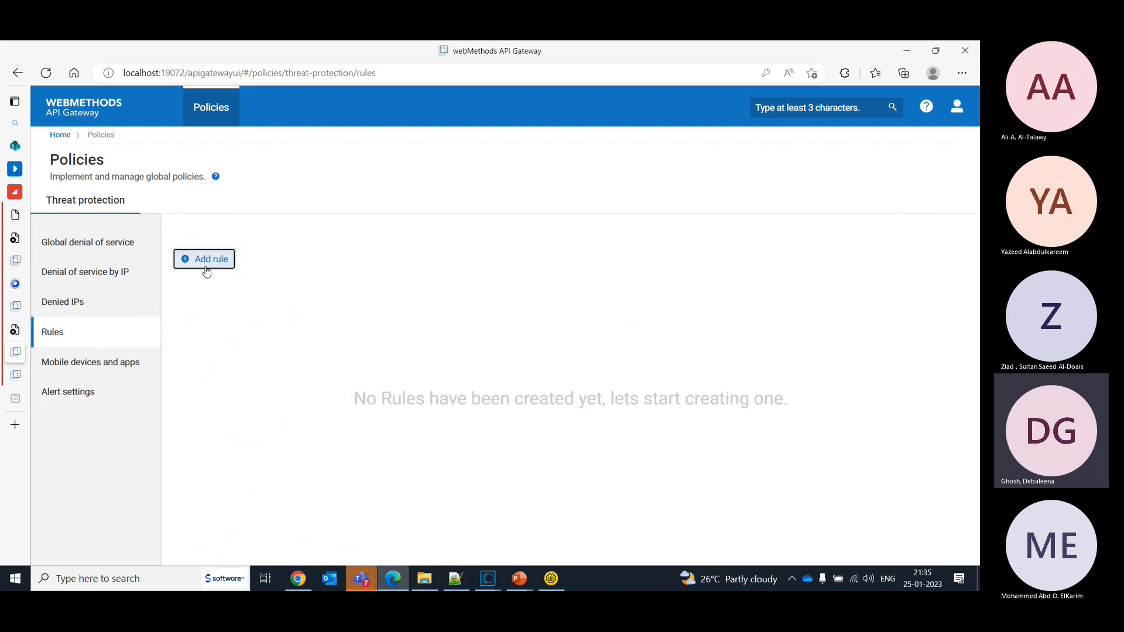
- Start a new threat protection rule and examine its action choices and default alert settings
click(205, 267)
click(242, 356)
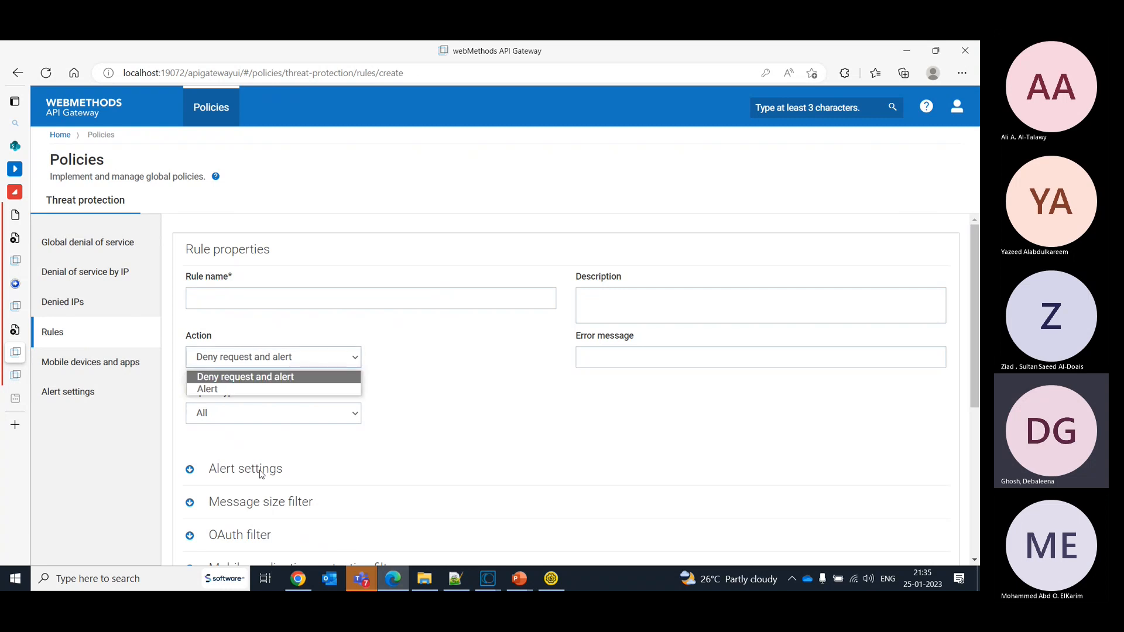
click(261, 474)
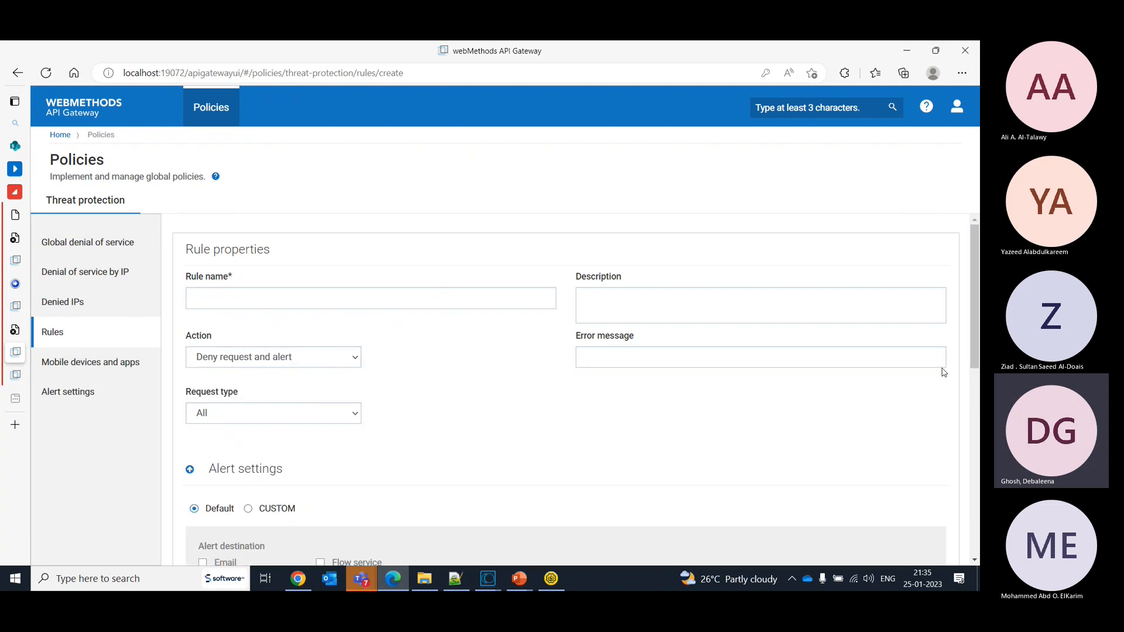
drag(976, 320, 975, 374)
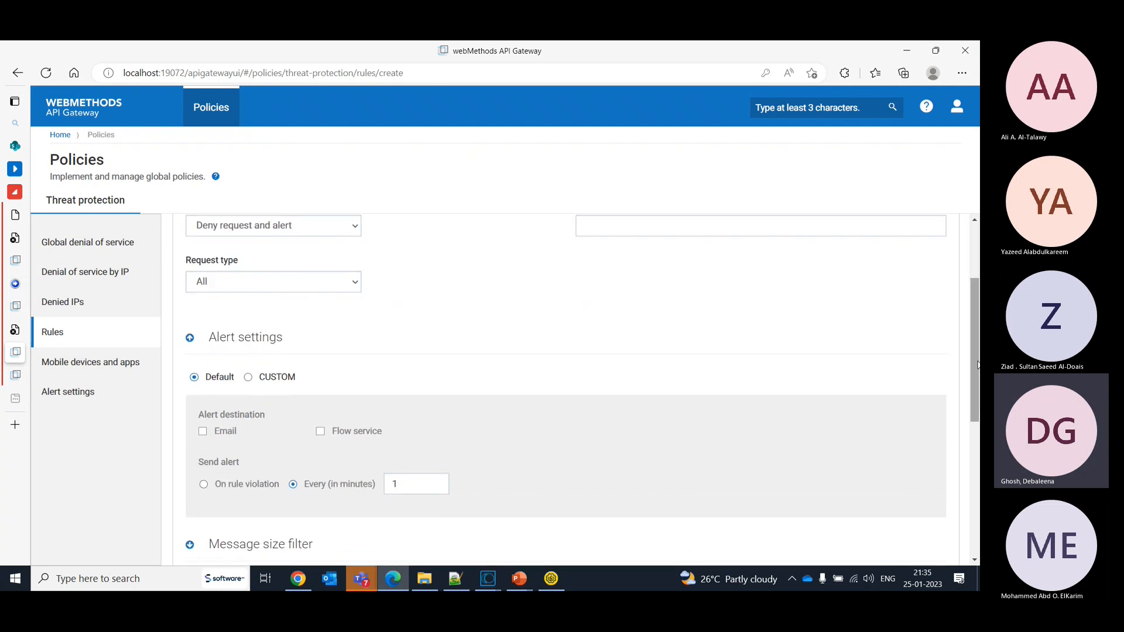
mouse_move(978, 366)
mouse_down()
mouse_move(979, 395)
mouse_move(967, 313)
mouse_move(967, 368)
mouse_up()
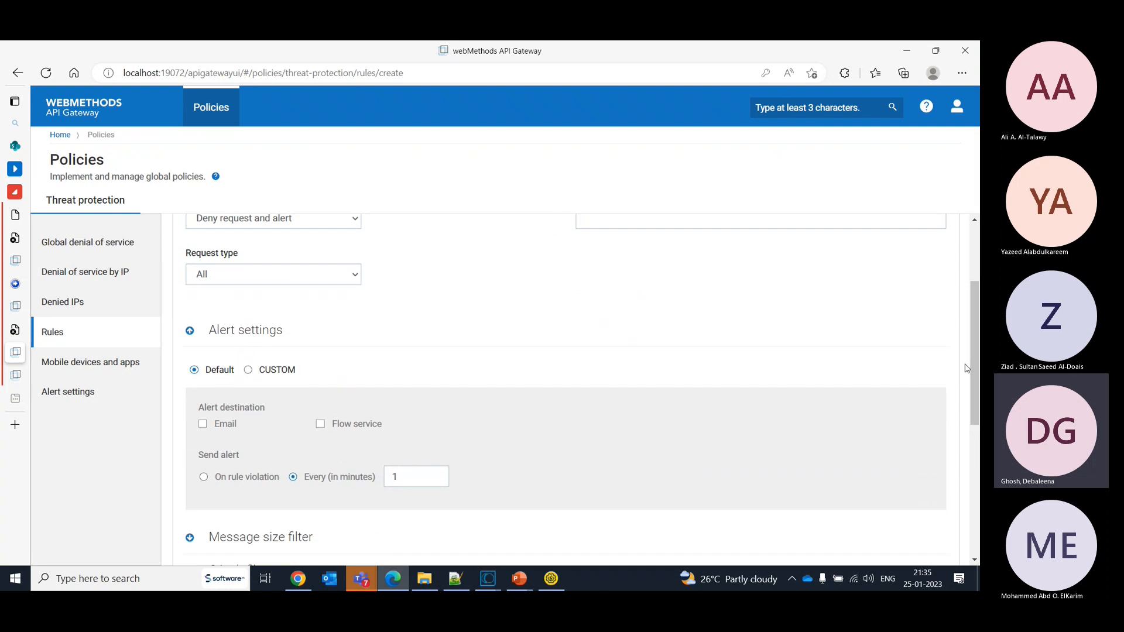
- Set the new rule's alert settings to CUSTOM, and select Email as alert destination in the general alert settings, without saving either
click(249, 370)
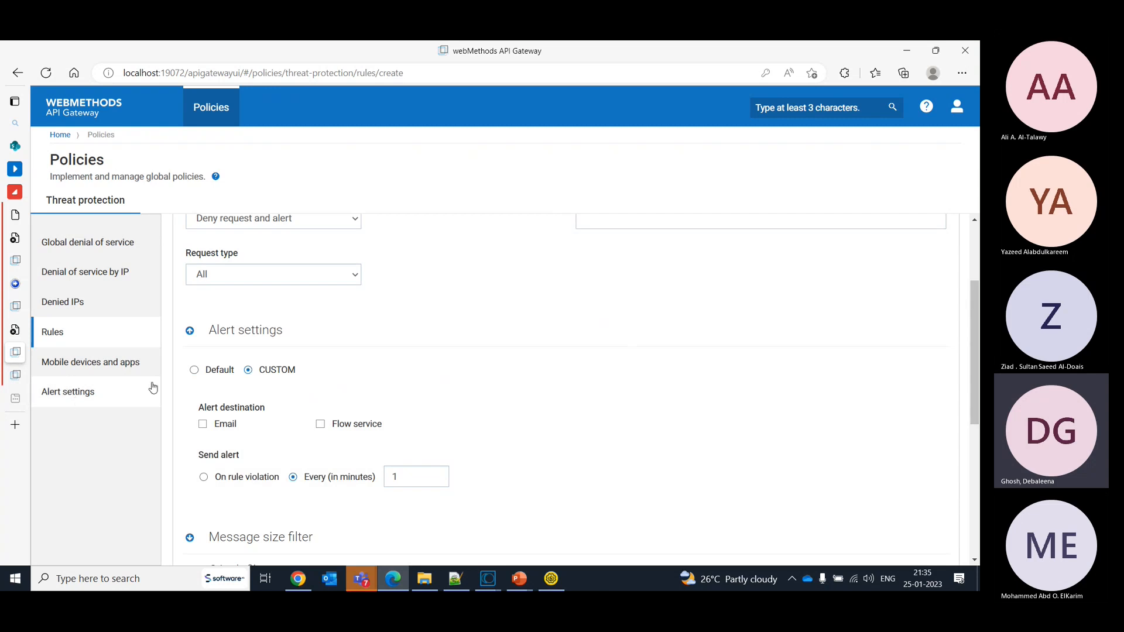
click(195, 370)
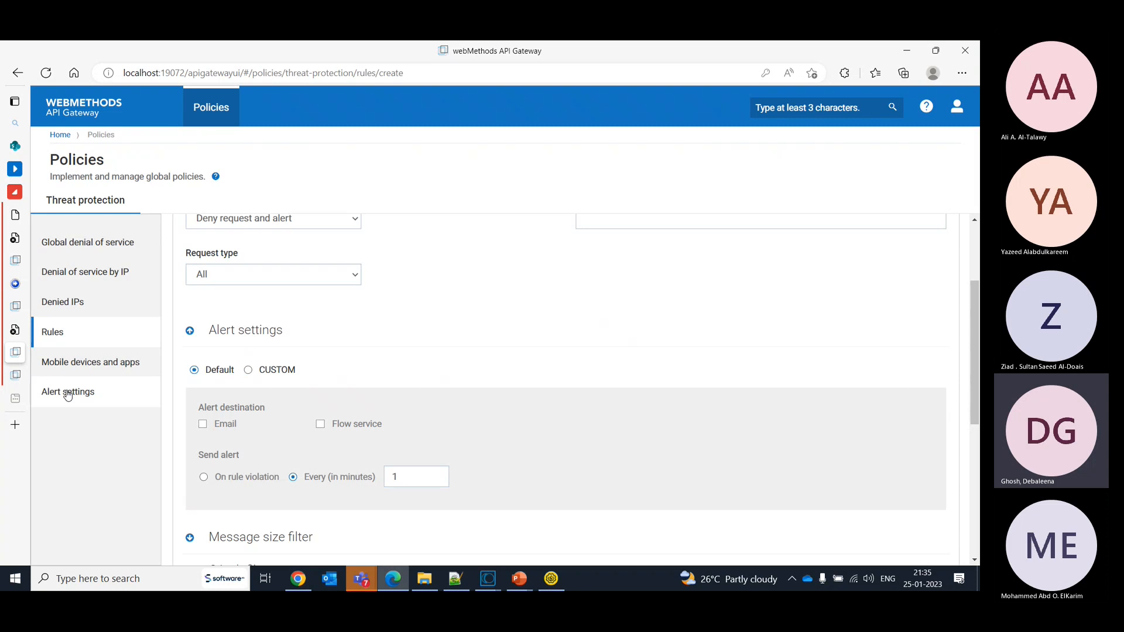
click(248, 373)
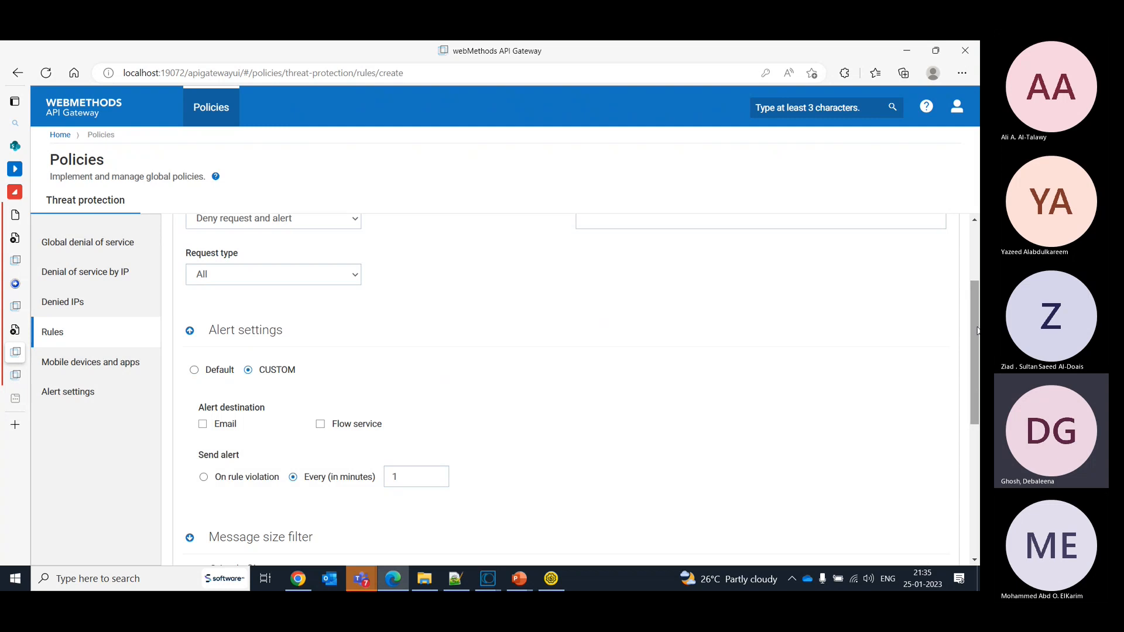
scroll(977, 331, down, 1)
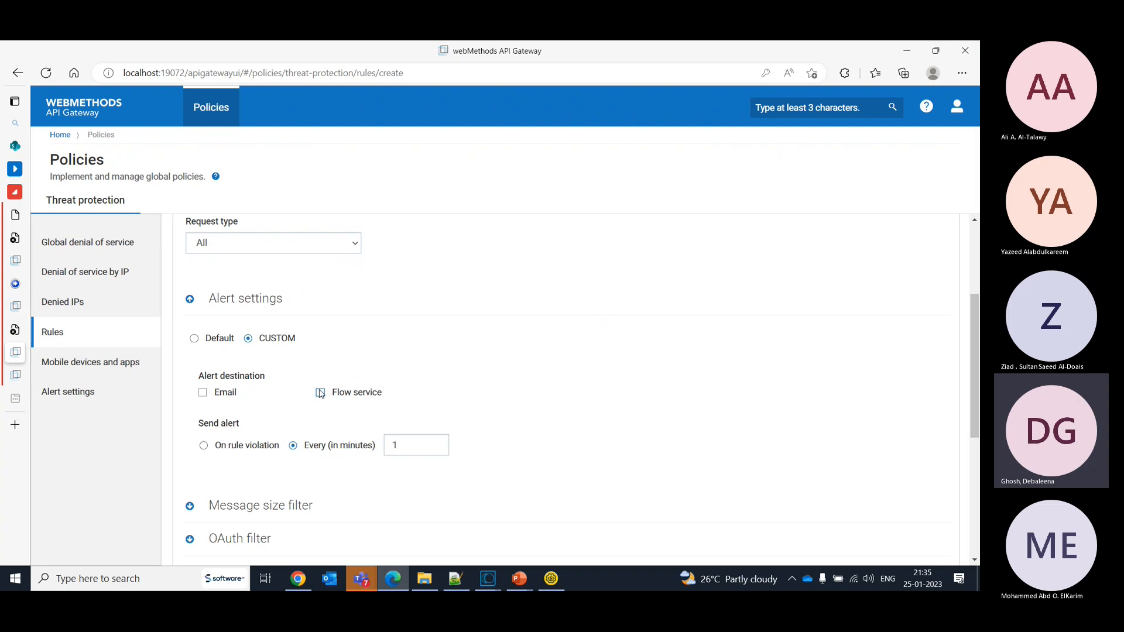
click(92, 396)
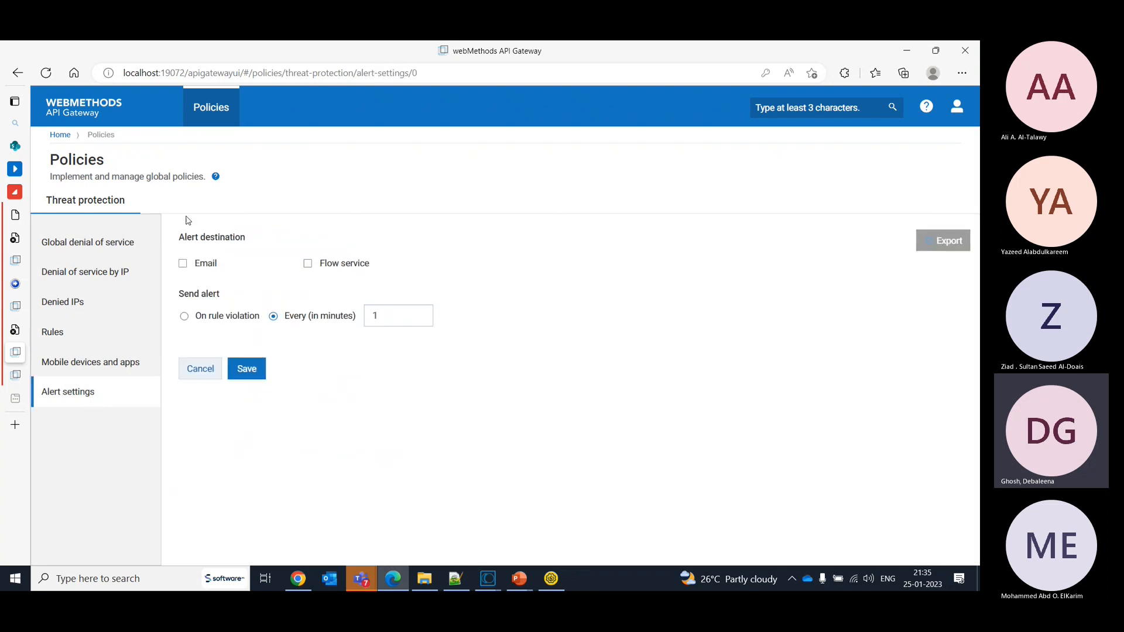
click(183, 263)
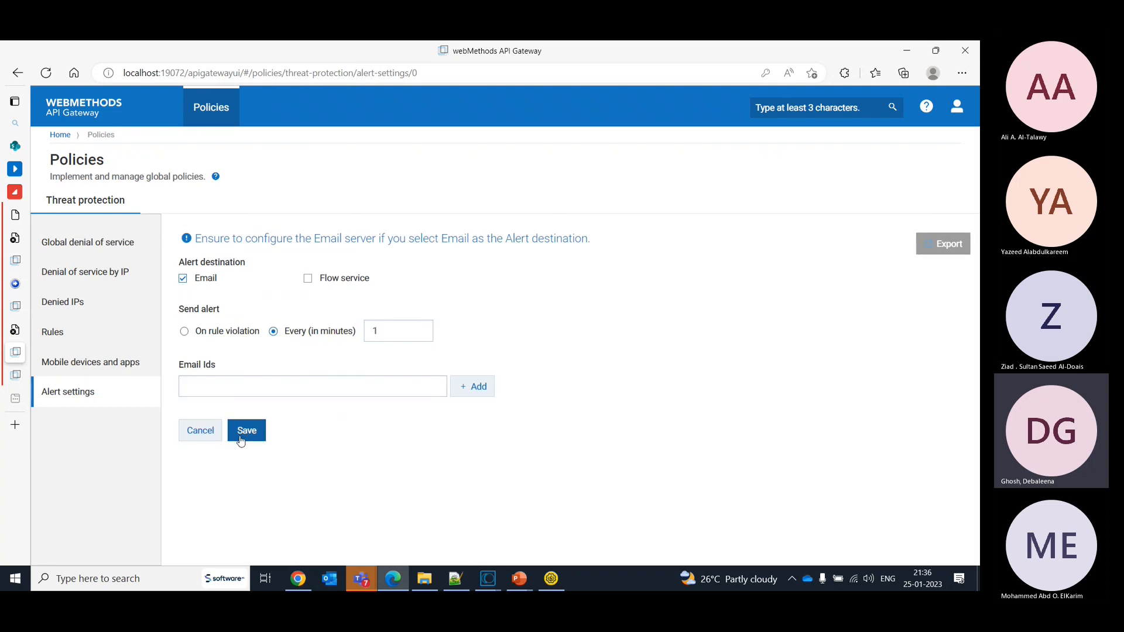
- Start a new threat protection rule and examine its default alert settings, action choices and error message field
click(67, 339)
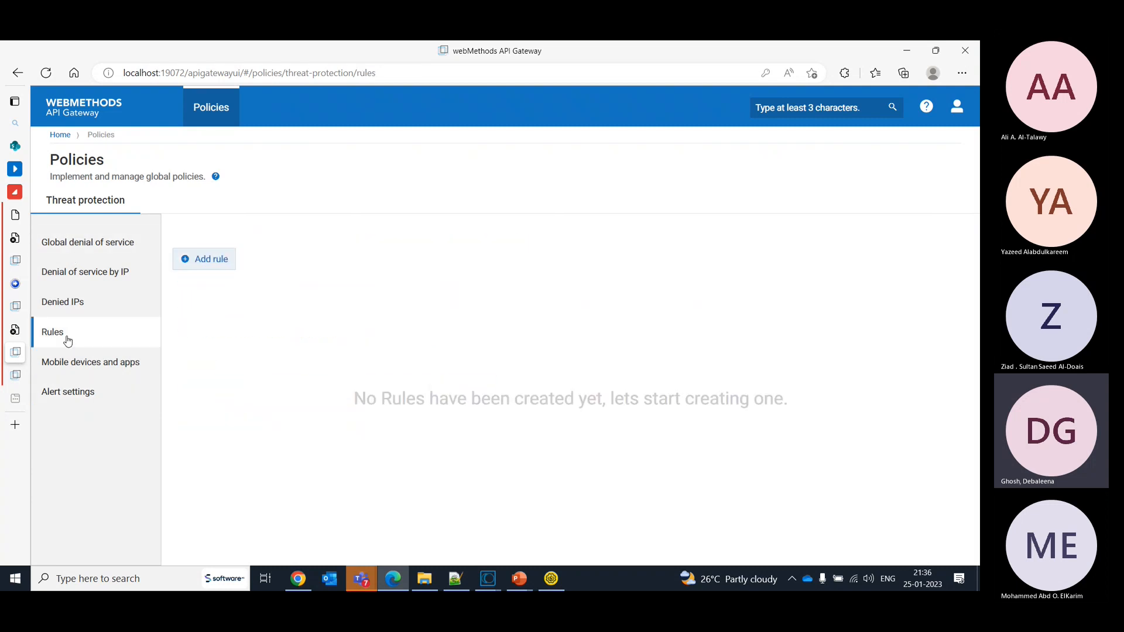
click(195, 262)
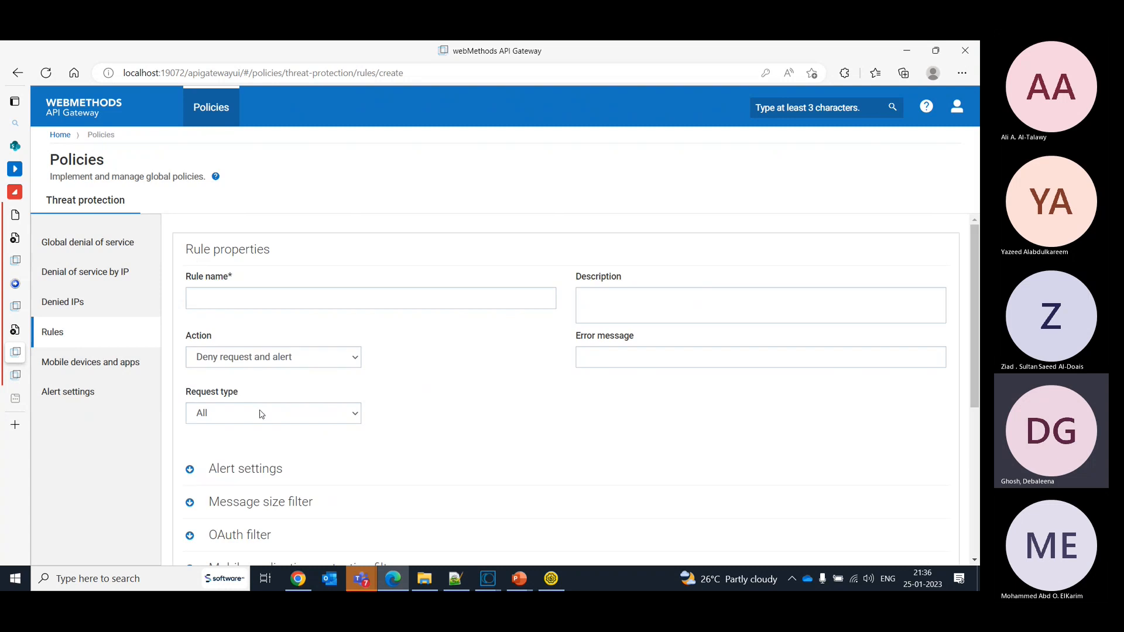
click(236, 479)
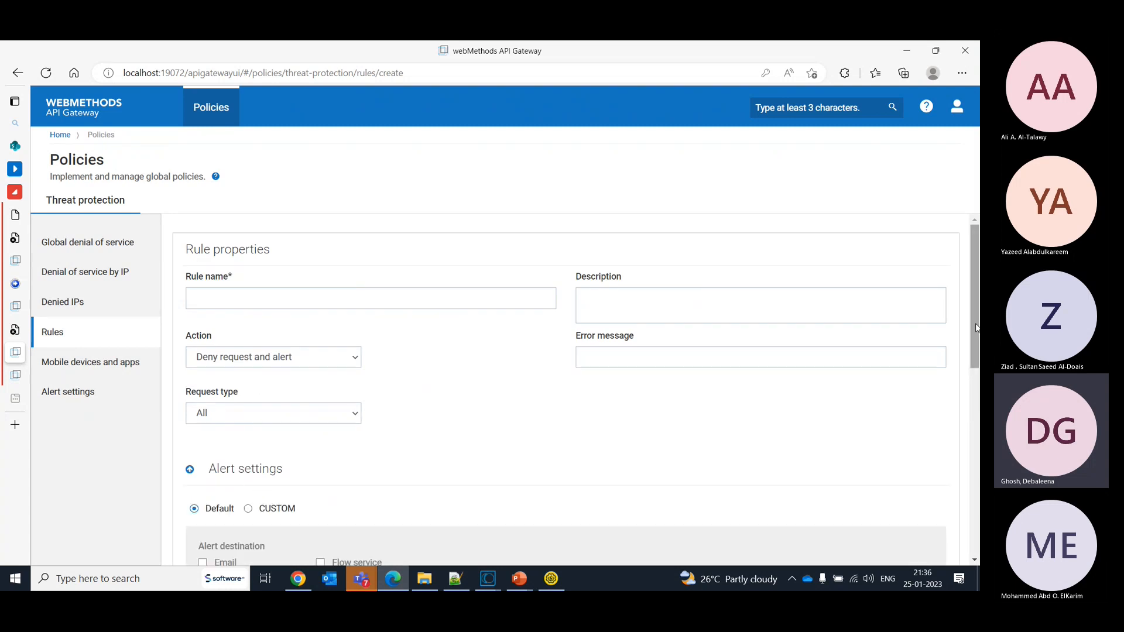
drag(977, 329, 978, 437)
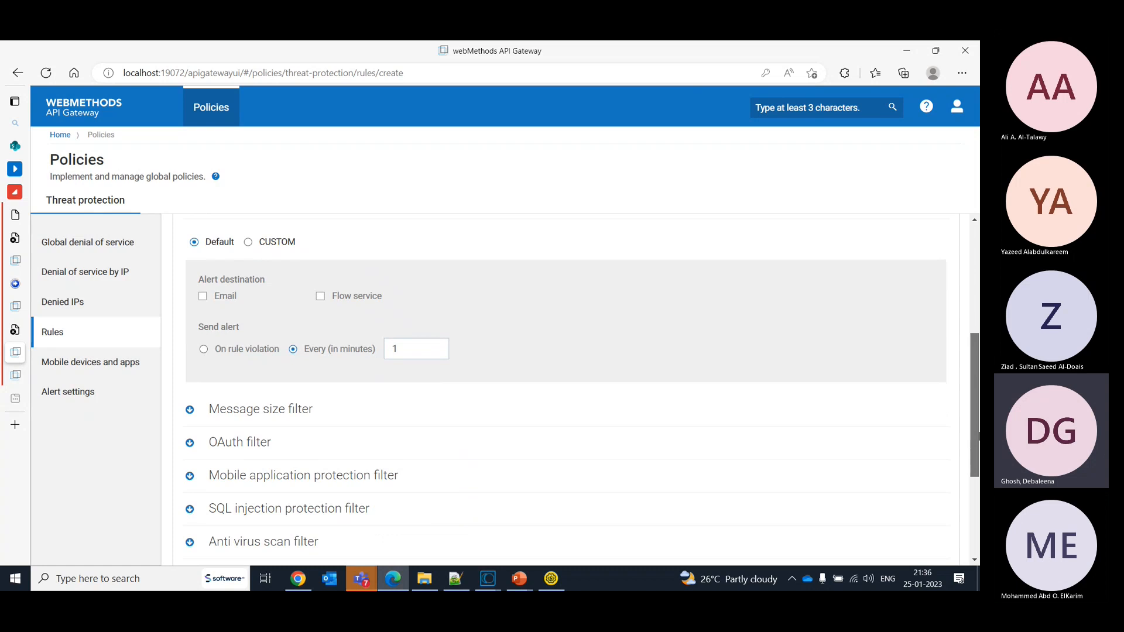
drag(979, 436, 953, 328)
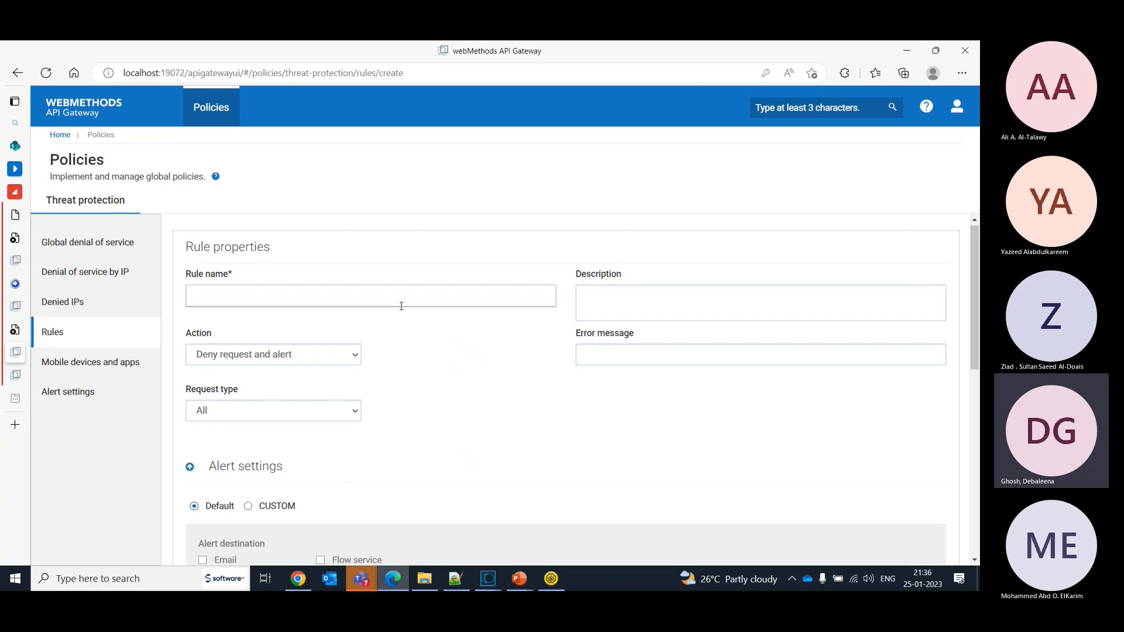
click(340, 363)
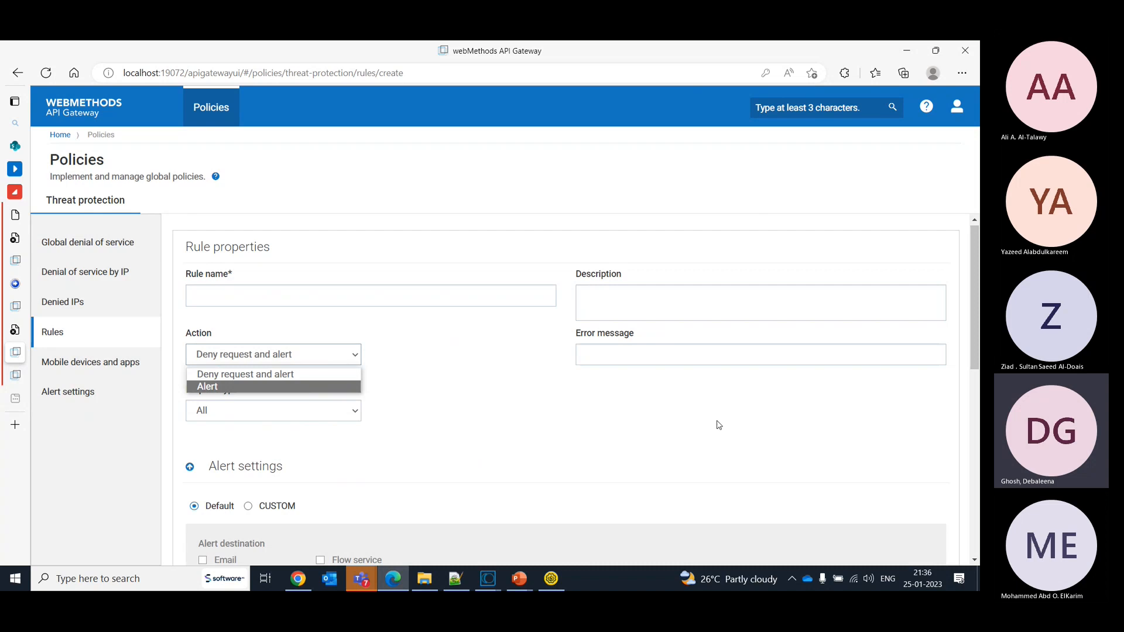
click(662, 352)
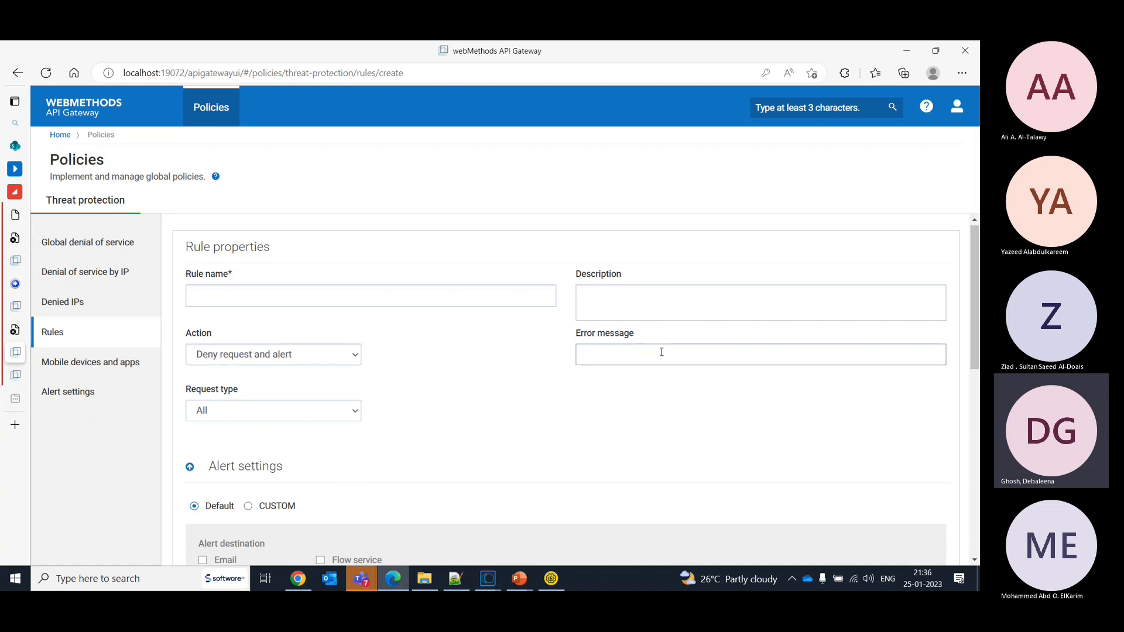
- Enable the message size filter of the new rule with a maximum message size of 2 MB
drag(974, 337, 977, 521)
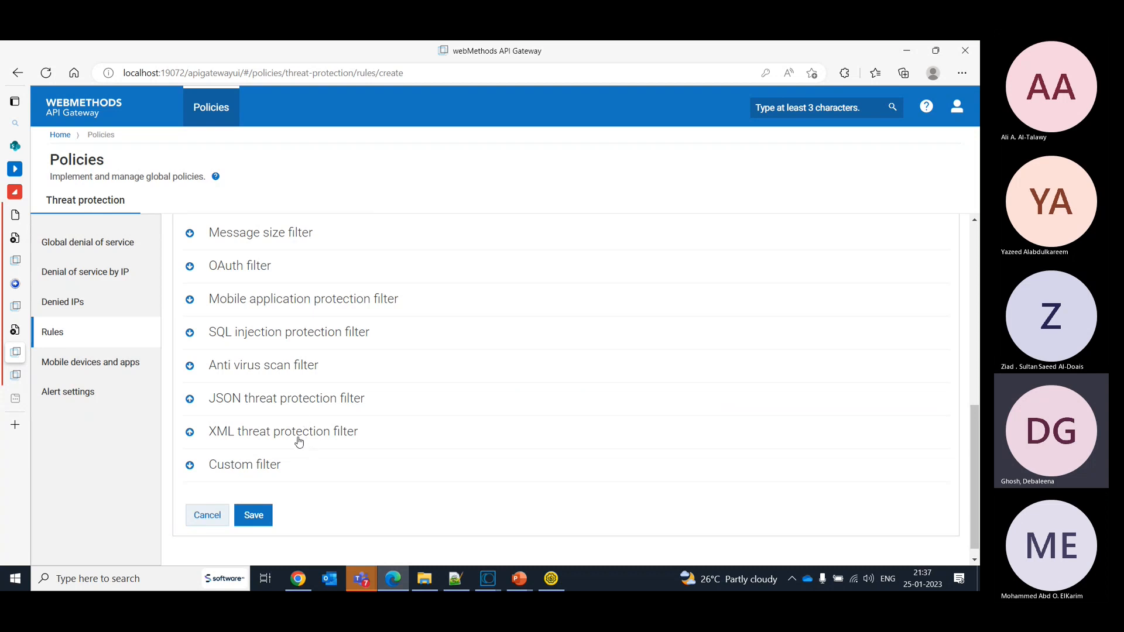
click(190, 233)
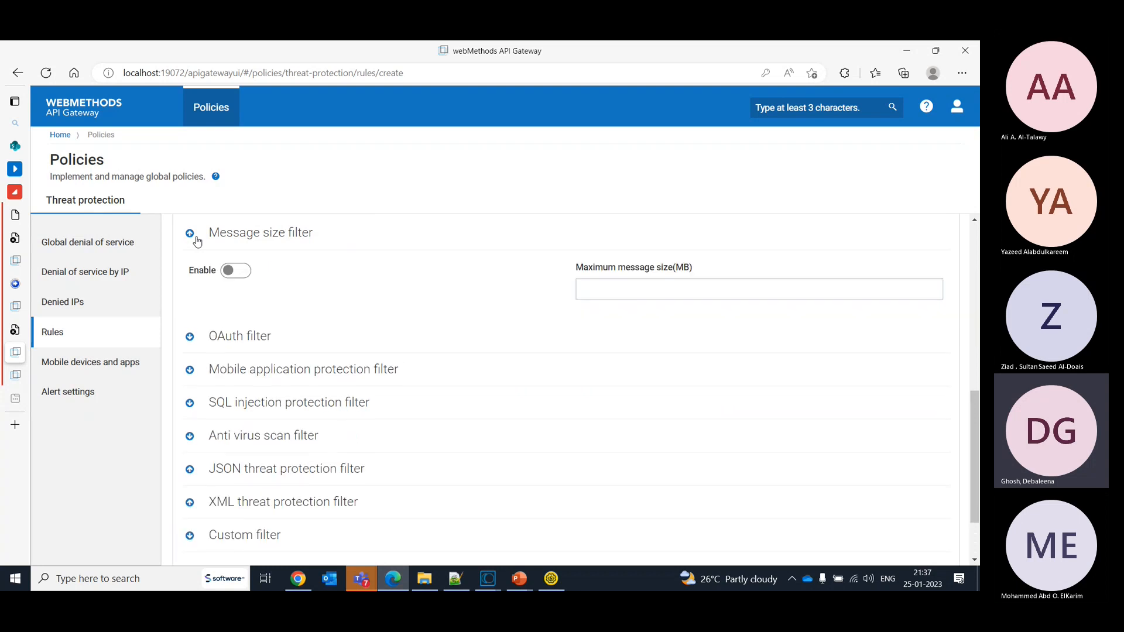
click(190, 233)
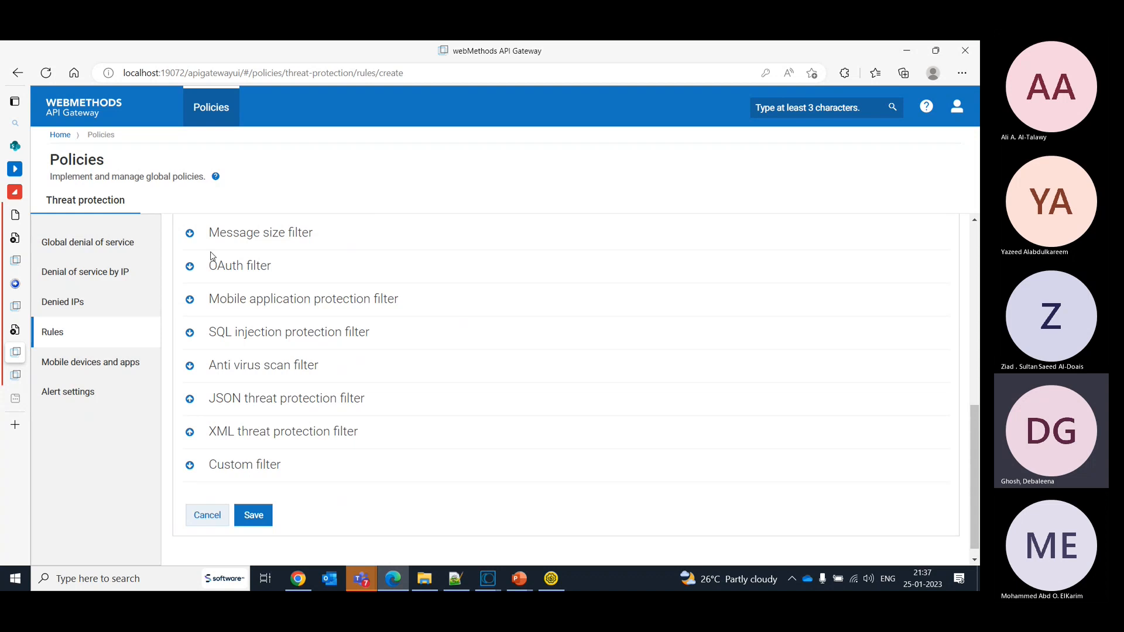
click(193, 237)
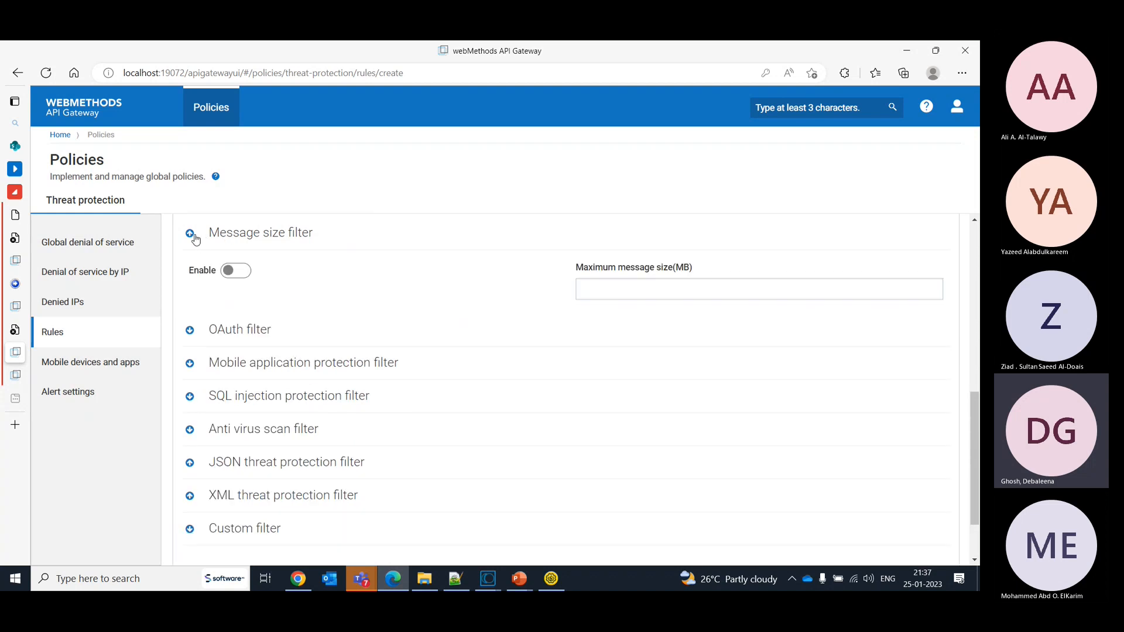
click(239, 270)
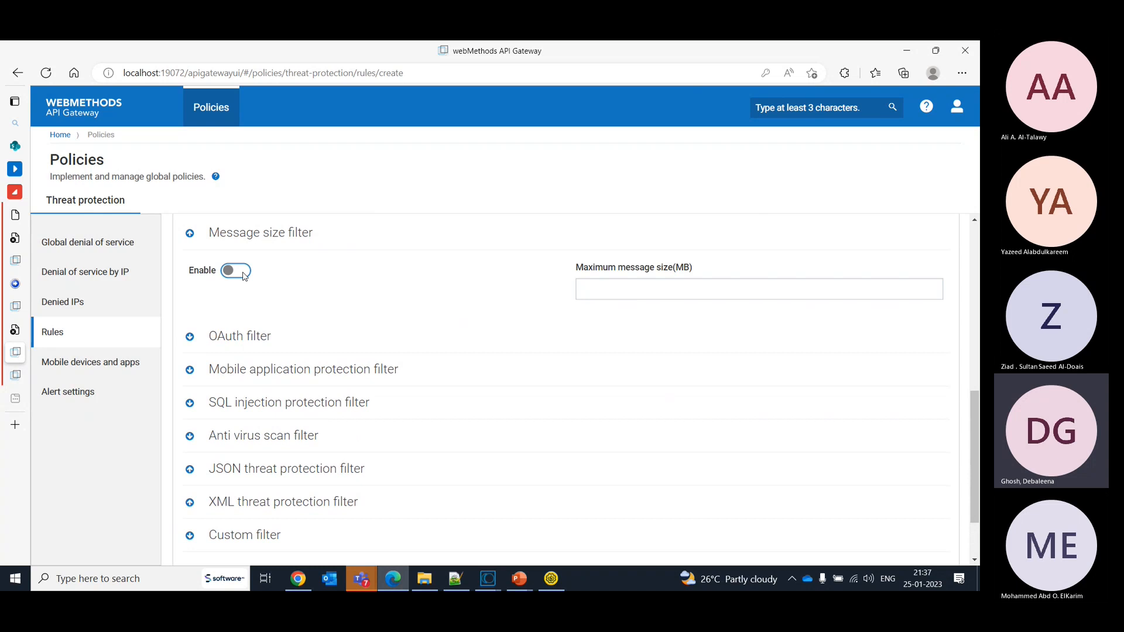
click(605, 298)
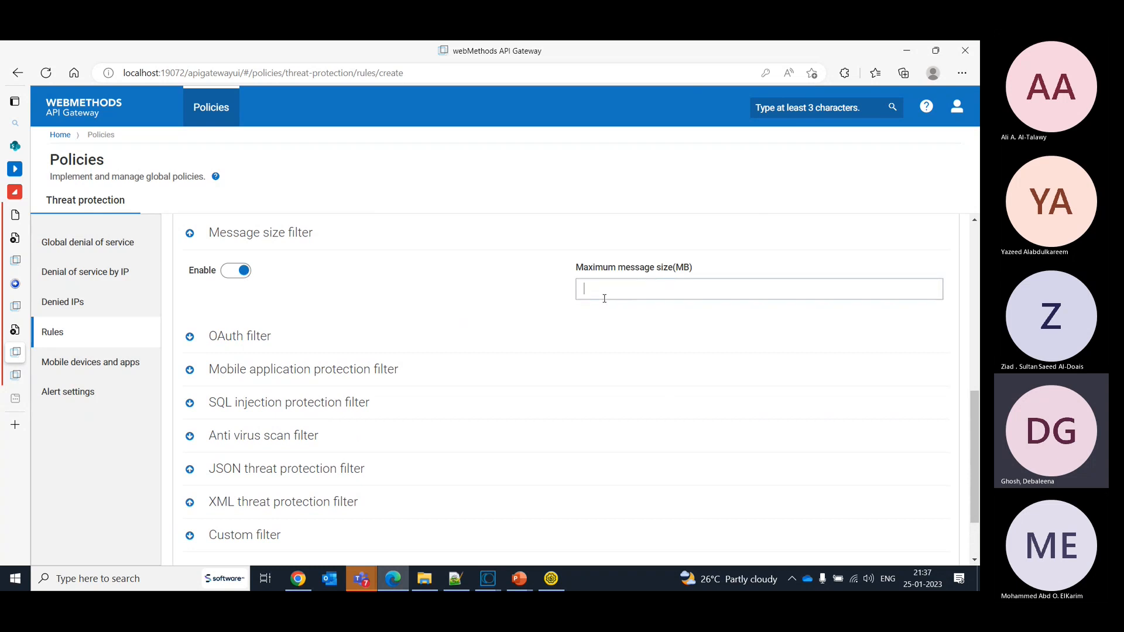
text(2)
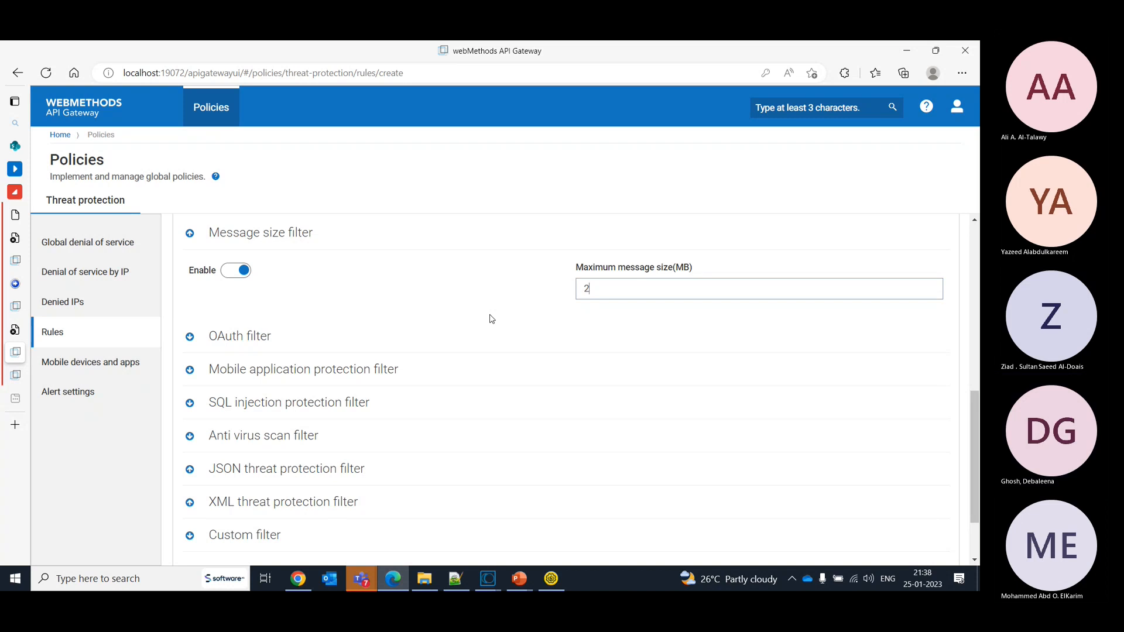
- Enable the OAuth filter of the new rule and make OAuth credentials required
click(191, 337)
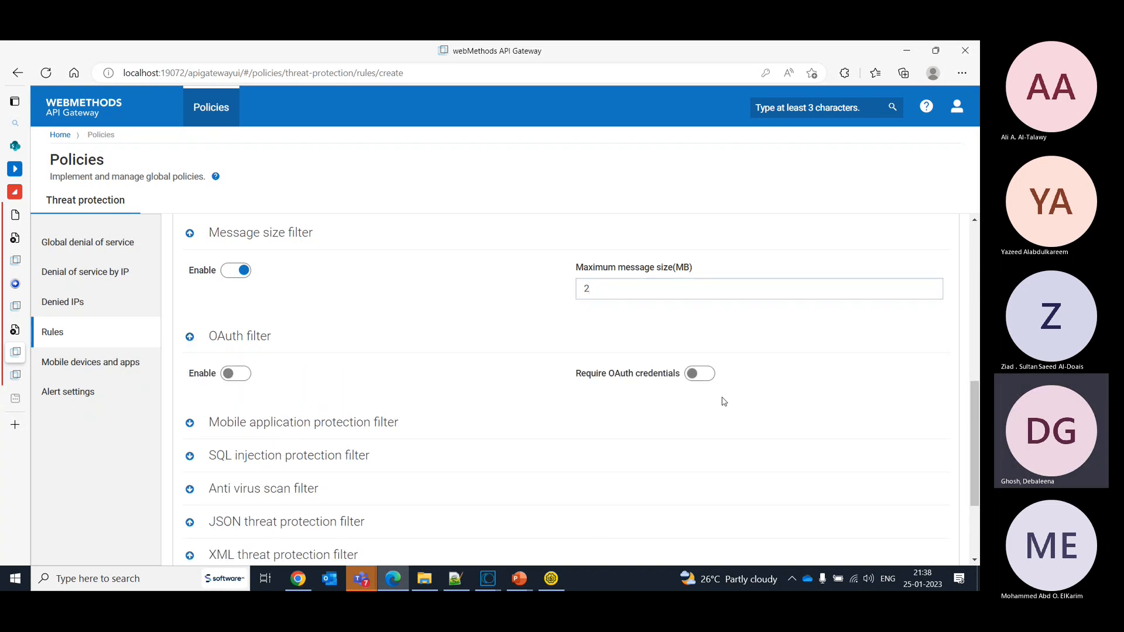
click(702, 373)
drag(979, 396, 979, 420)
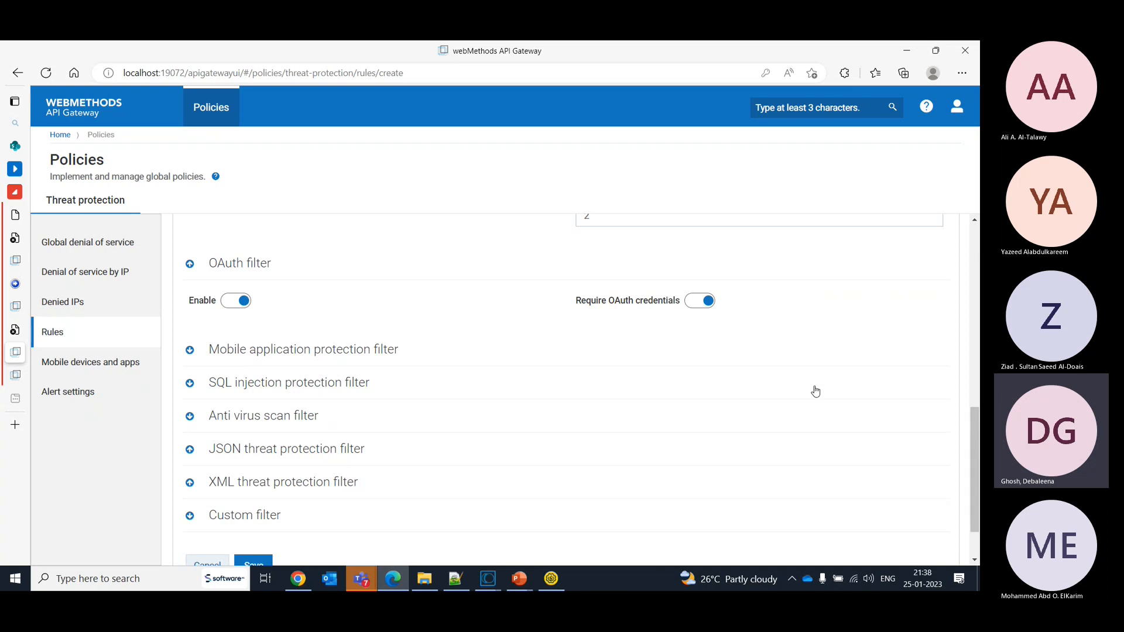
click(692, 304)
click(707, 305)
click(694, 305)
click(694, 305)
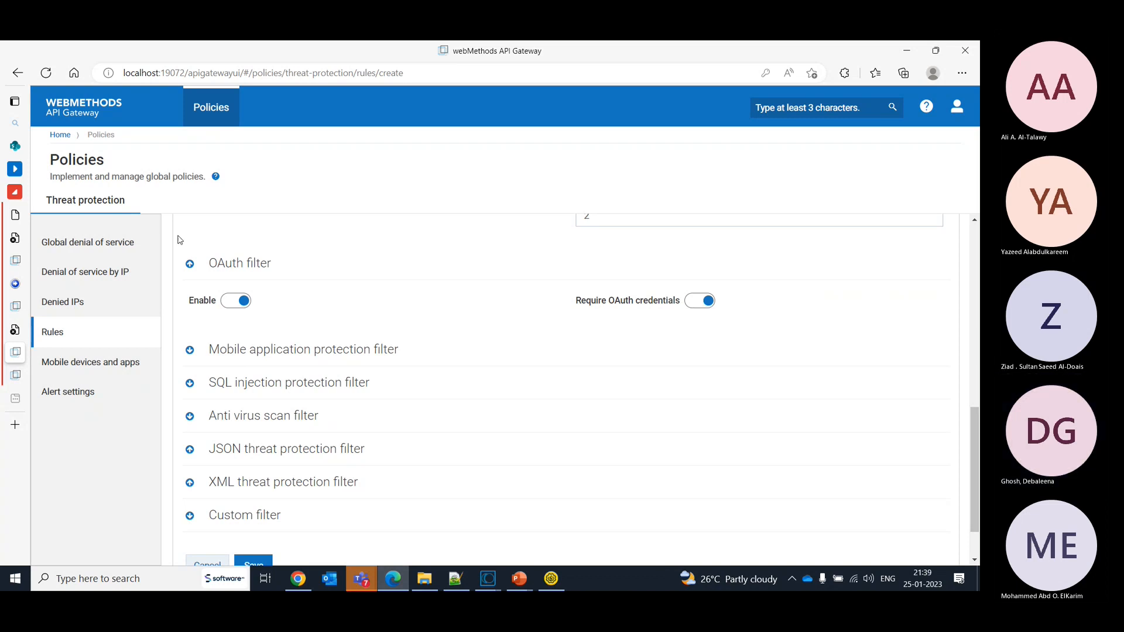
- Enable the rule's mobile application protection filter, and examine the mobile device types and mobile applications settings without saving the rule
click(189, 350)
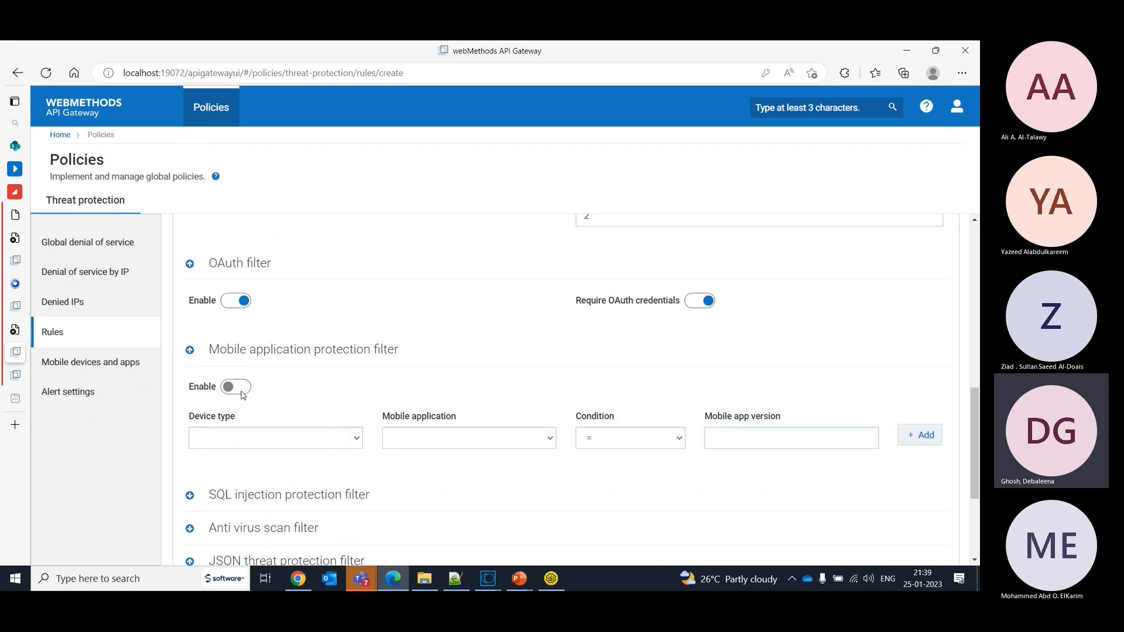
click(241, 391)
click(113, 367)
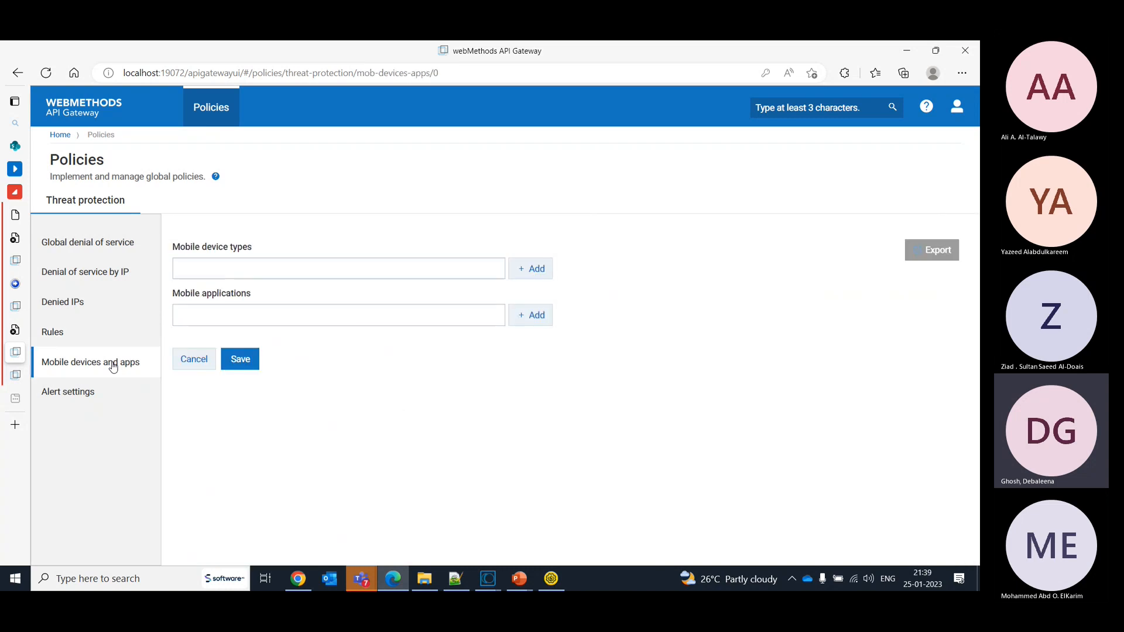
click(255, 263)
click(424, 443)
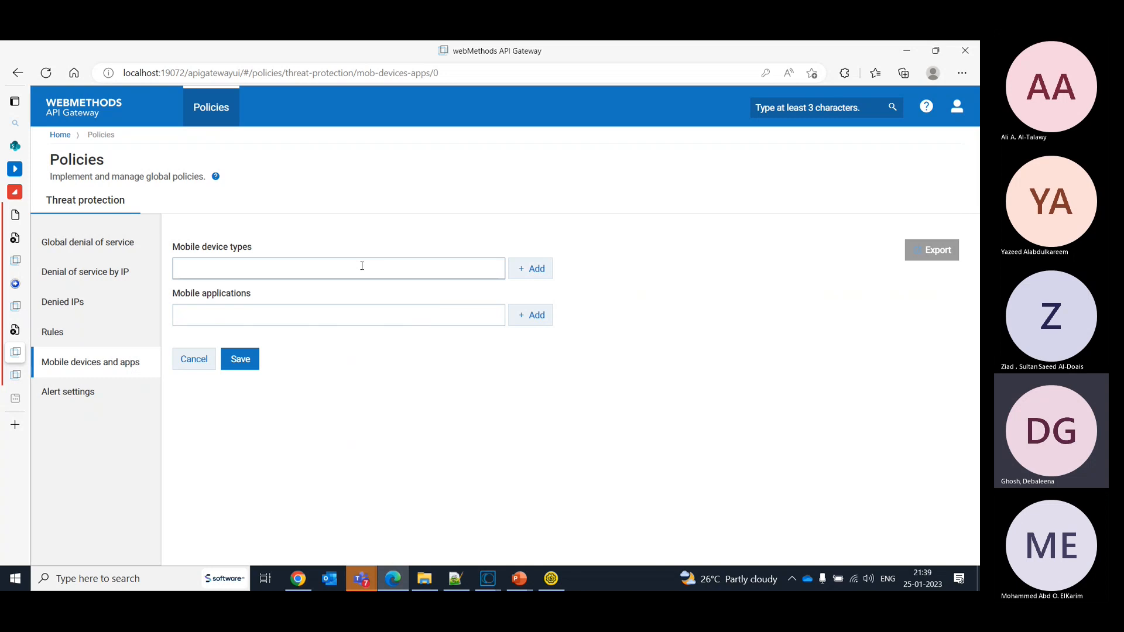
click(355, 312)
click(495, 492)
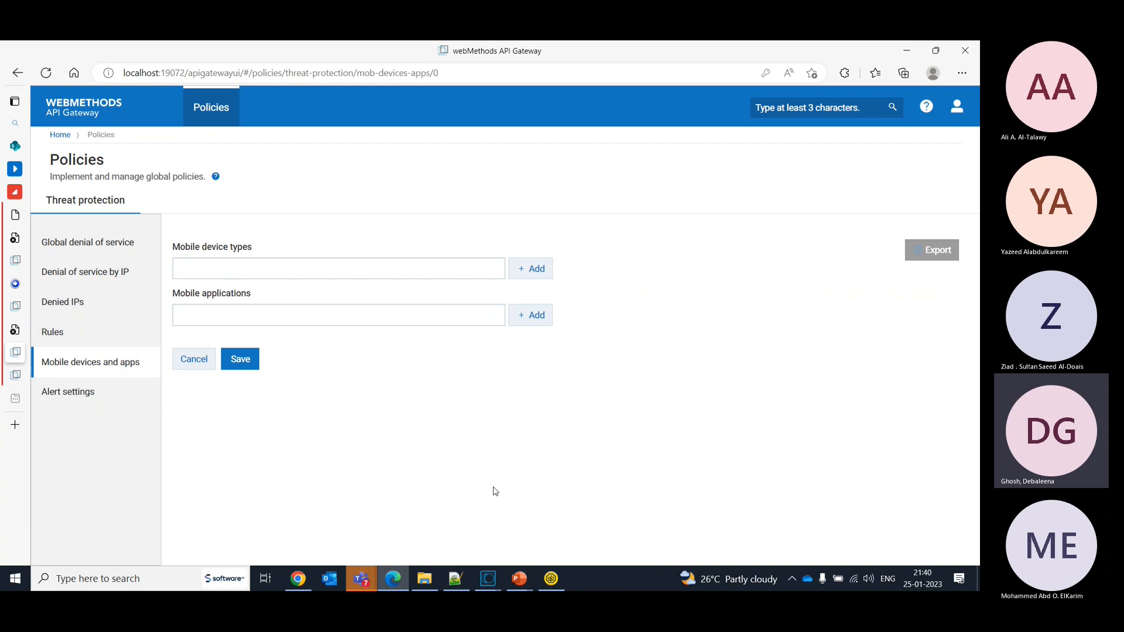
- Return to the threat protection rules and start a new rule
click(63, 337)
click(106, 365)
click(57, 334)
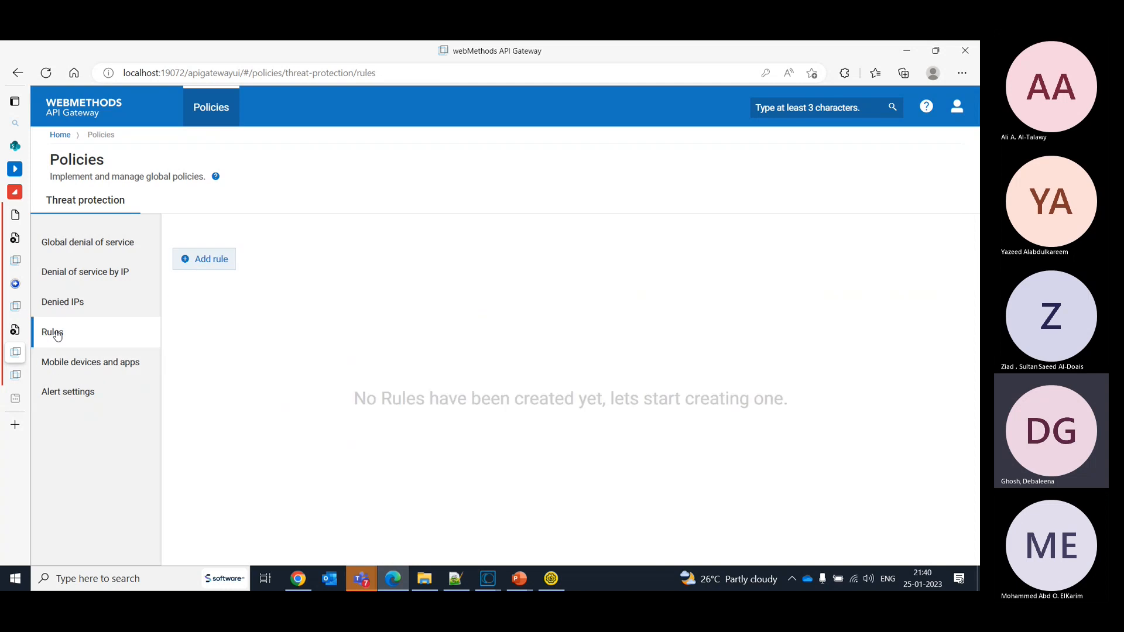
click(205, 259)
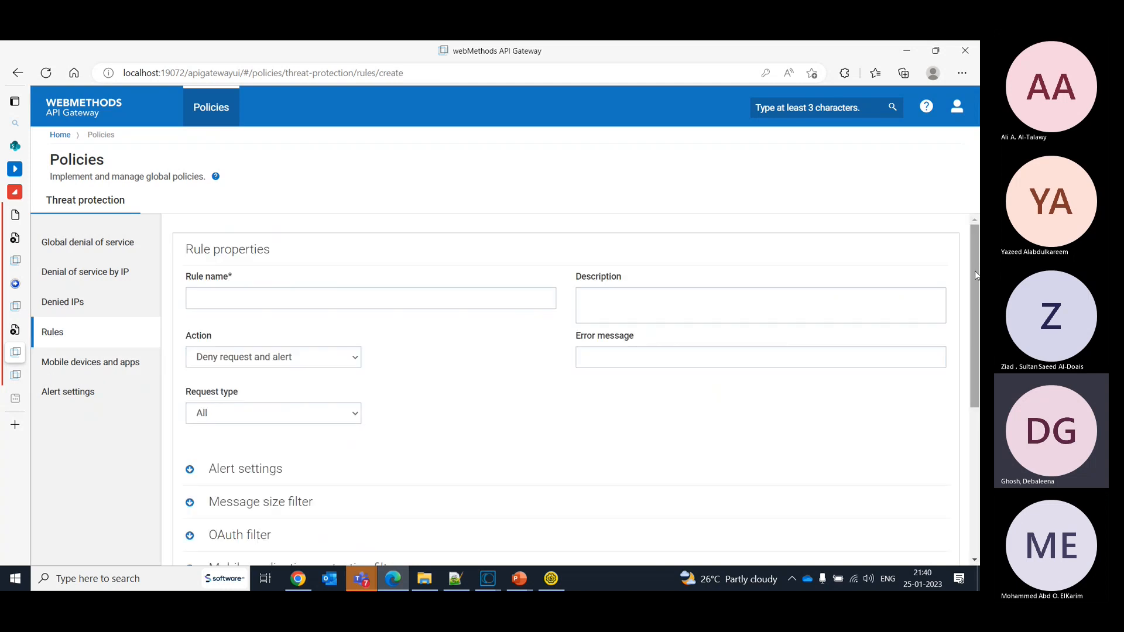
- Examine the mobile application protection filter's device type, mobile application, condition and app version fields in the new rule
drag(977, 275, 978, 313)
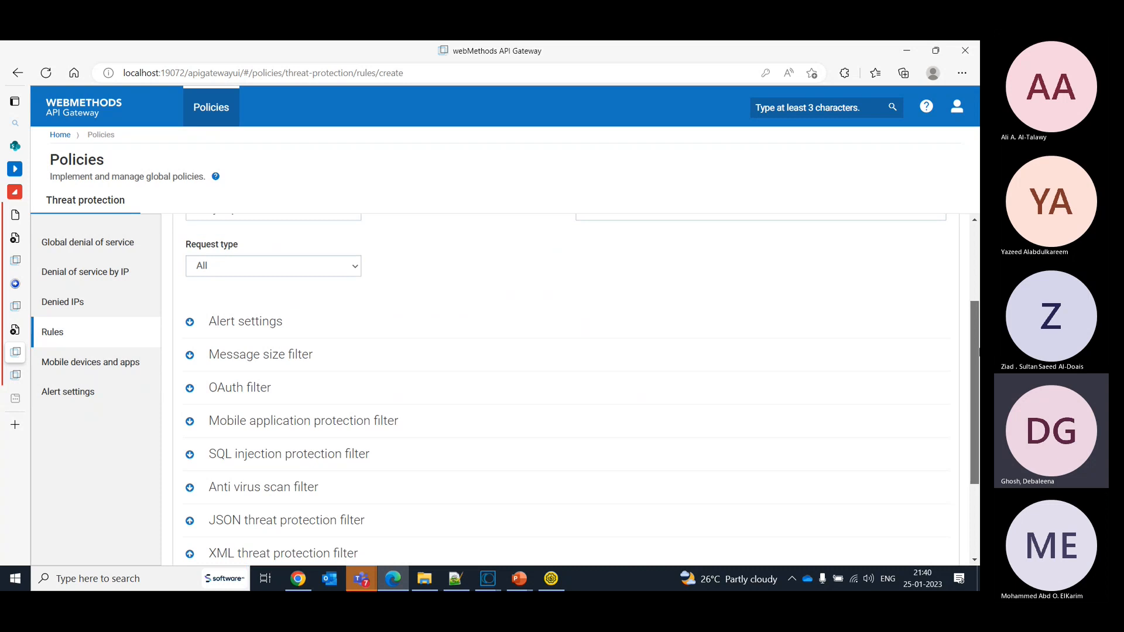
scroll(975, 350, down, 3)
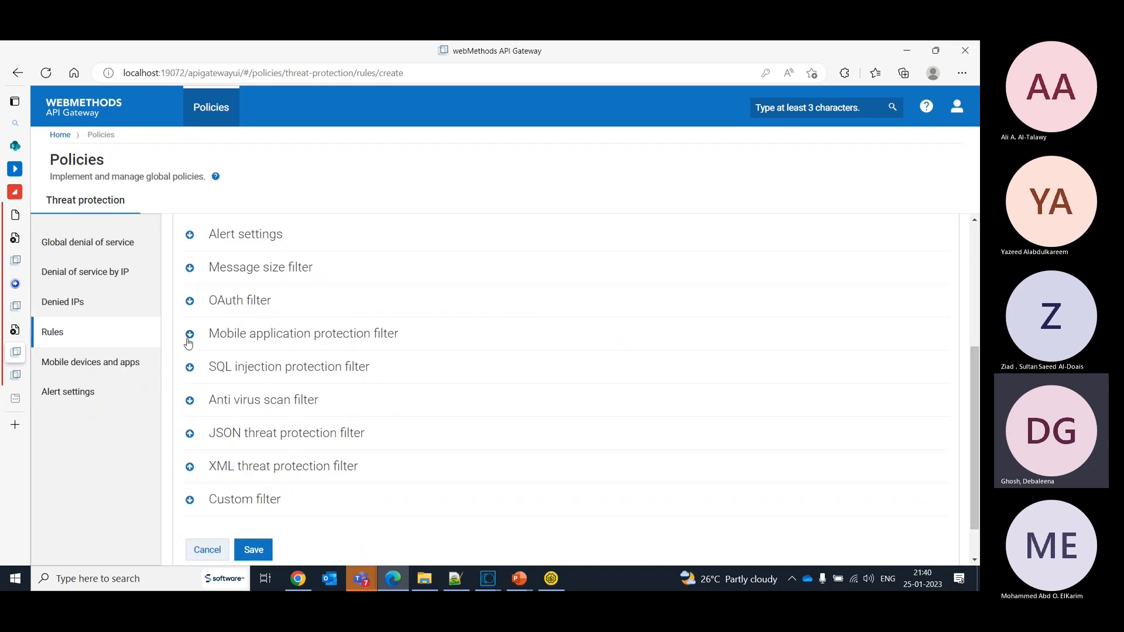
click(188, 335)
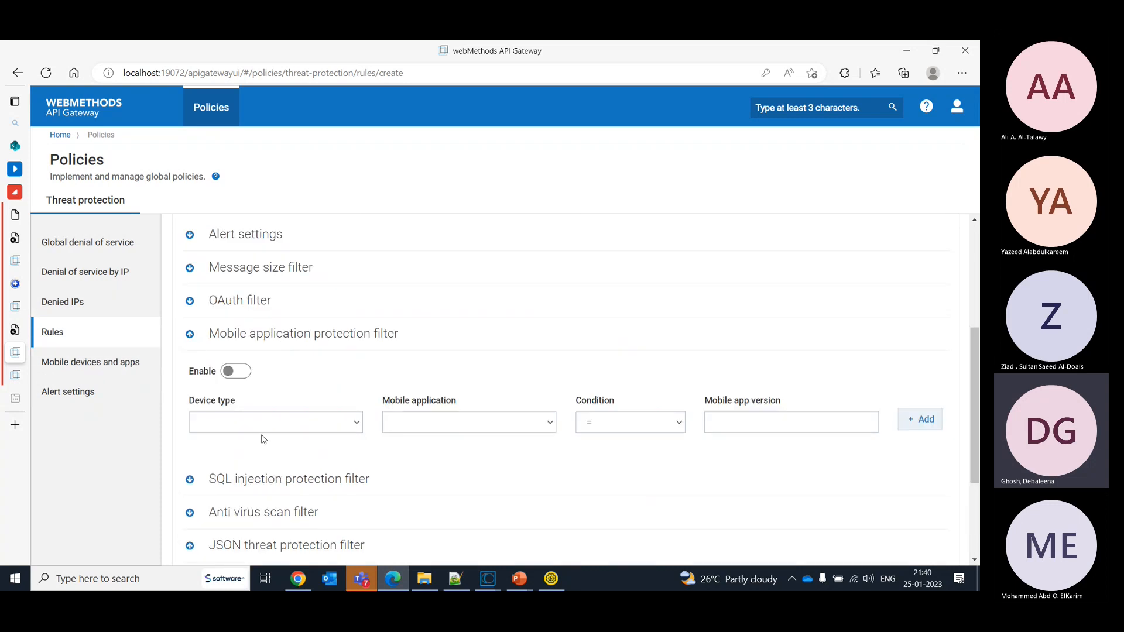
click(260, 431)
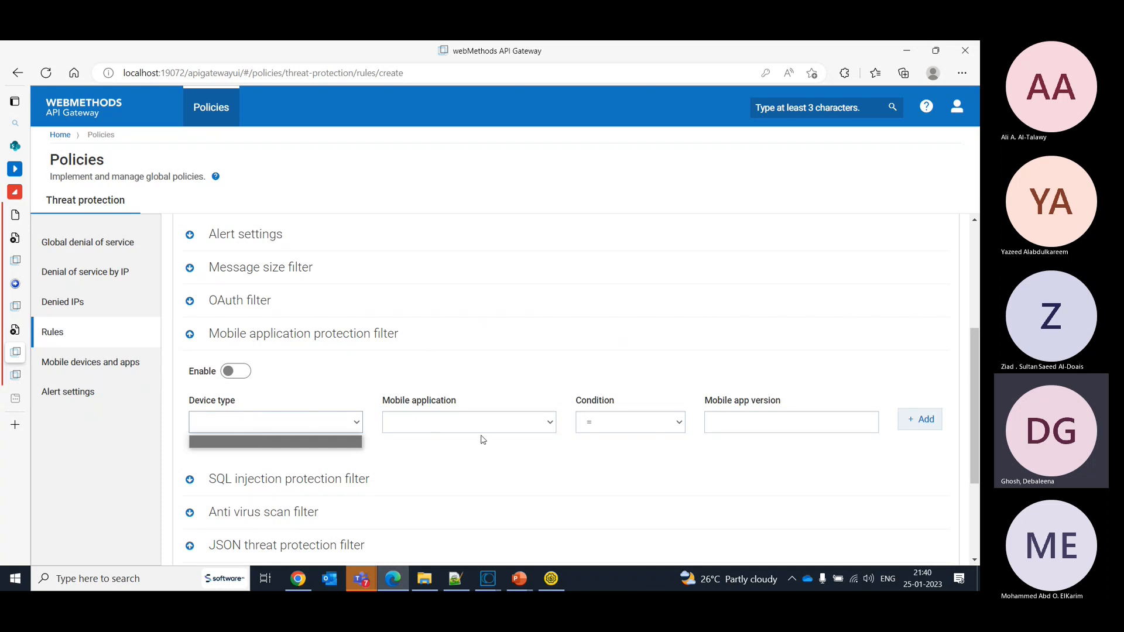
click(335, 431)
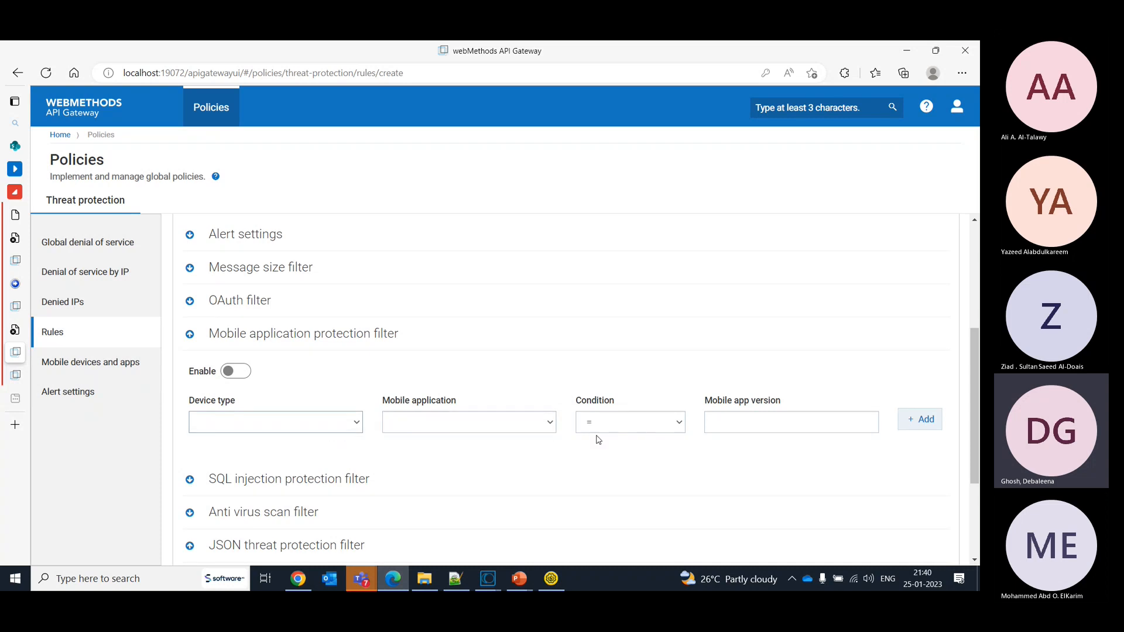
click(629, 423)
click(732, 432)
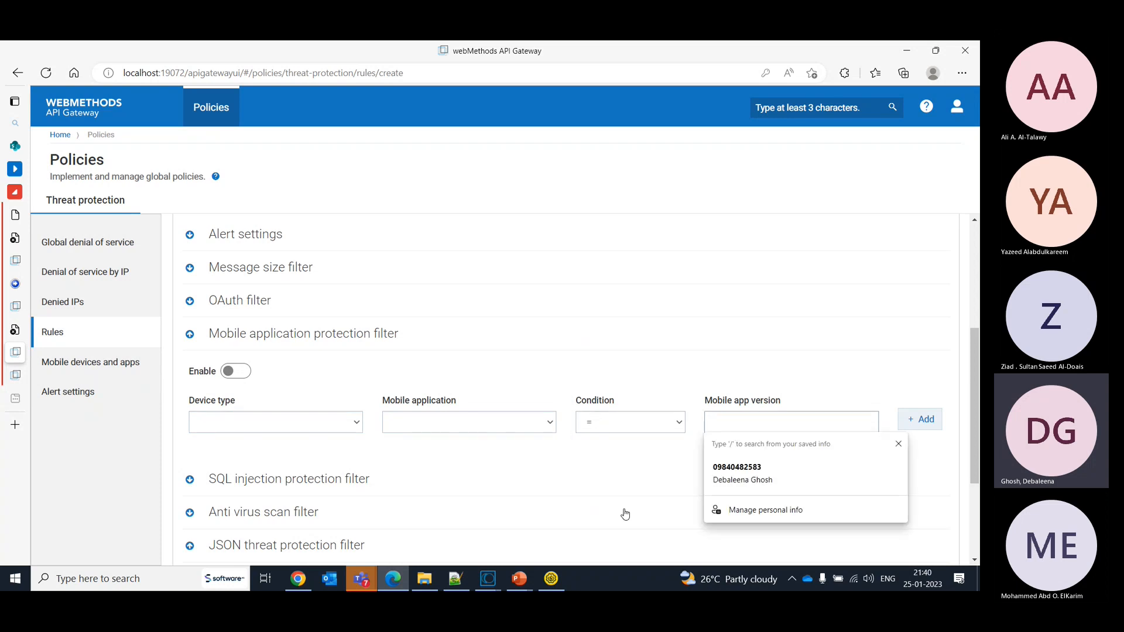
- Enable the mobile application protection filter, and turn on database-specific SQL injection protection to examine its database choices
click(628, 478)
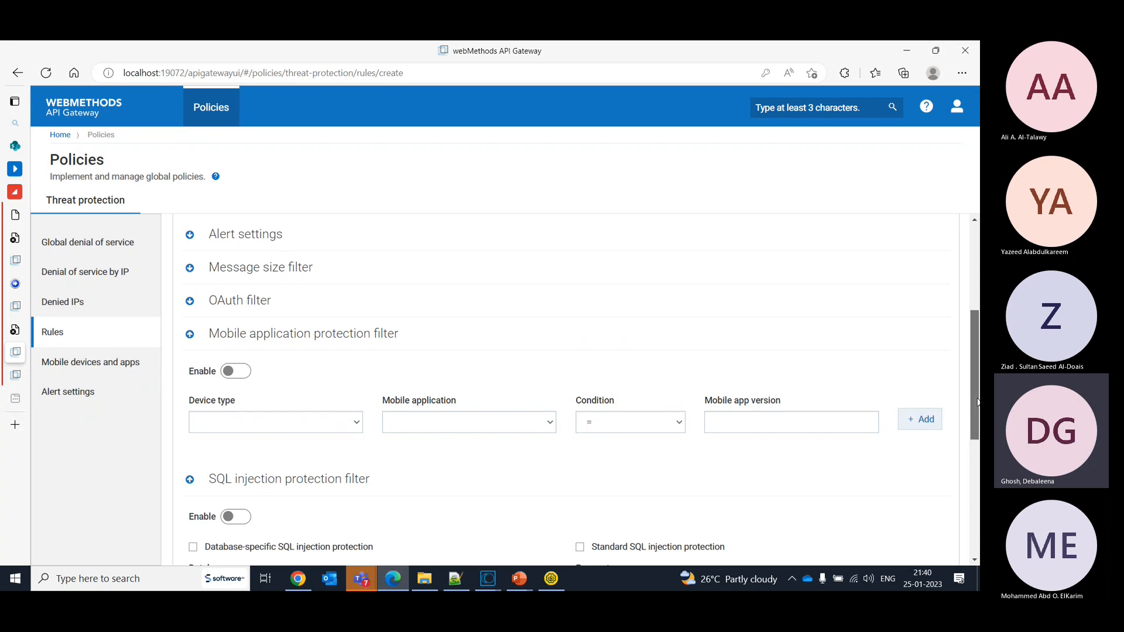
scroll(976, 448, down, 3)
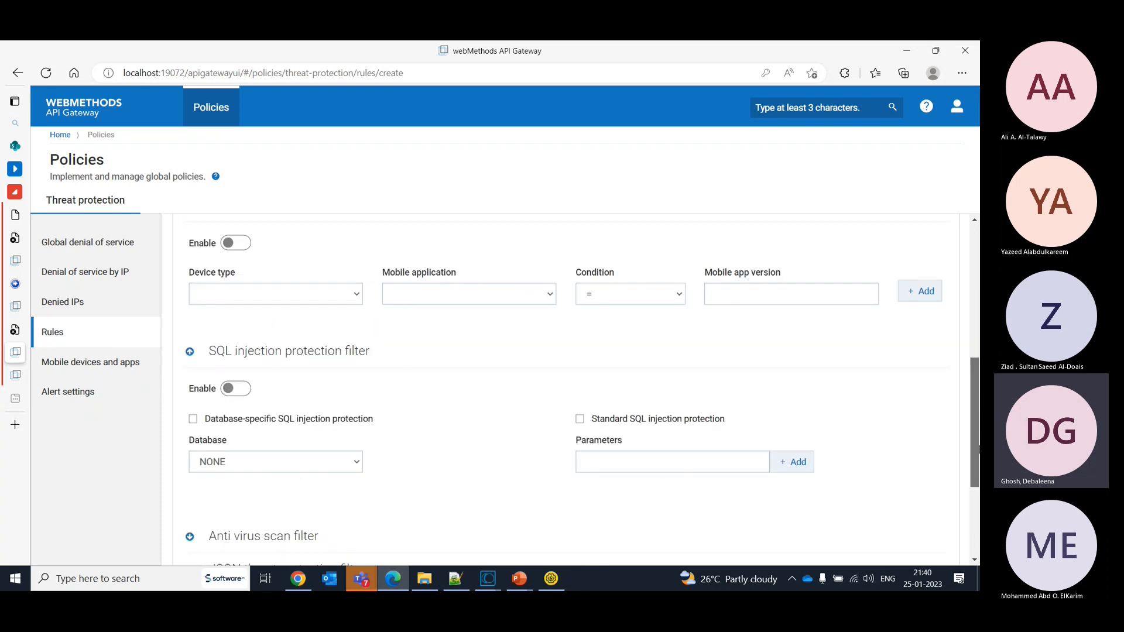
click(239, 244)
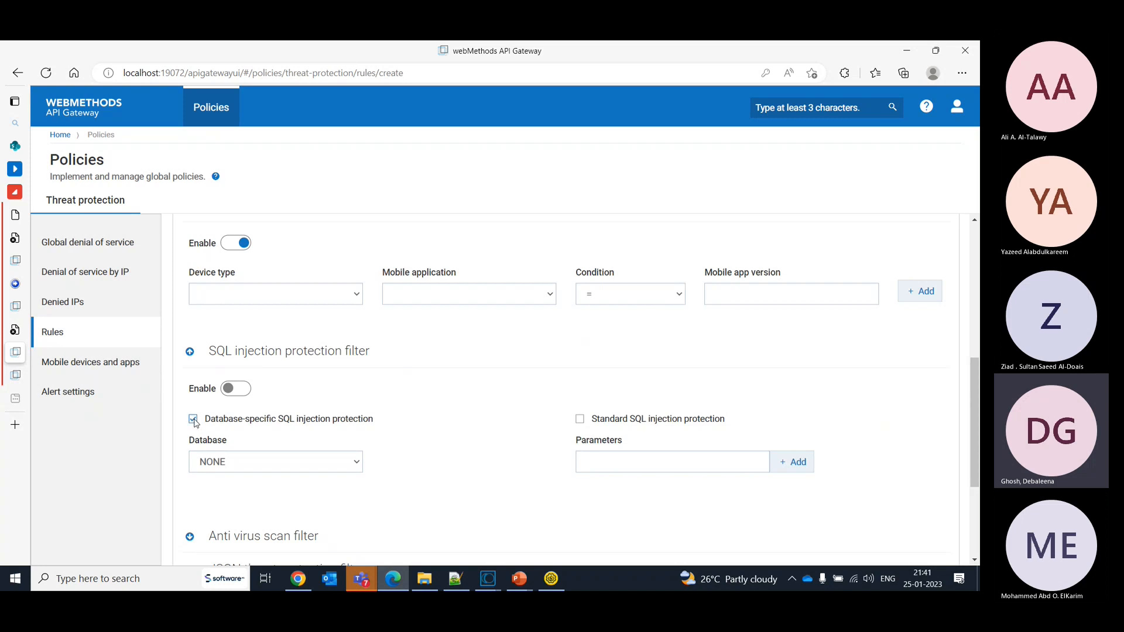
click(276, 468)
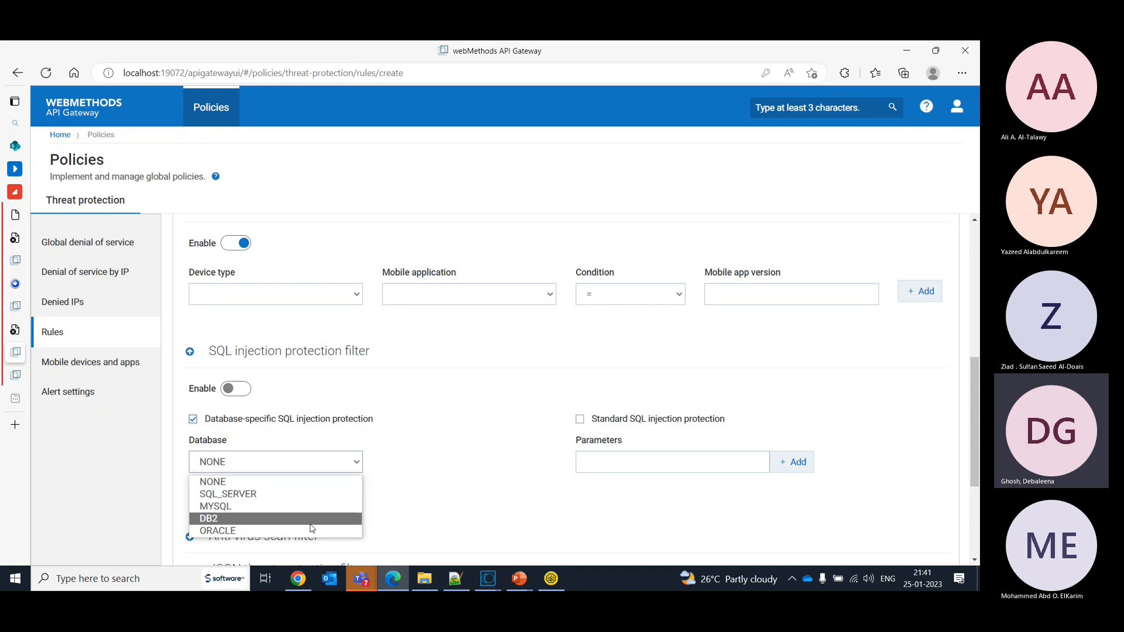
click(502, 484)
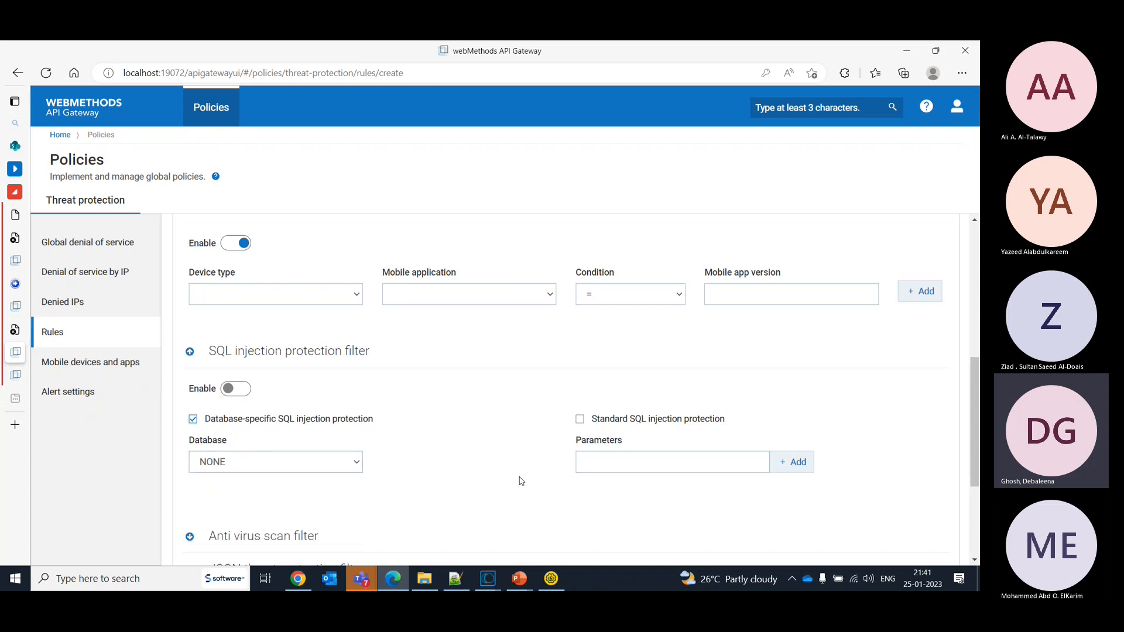
- Change the SQL injection filter from database-specific to standard SQL injection protection, and choose SQL_SERVER as its database
click(637, 468)
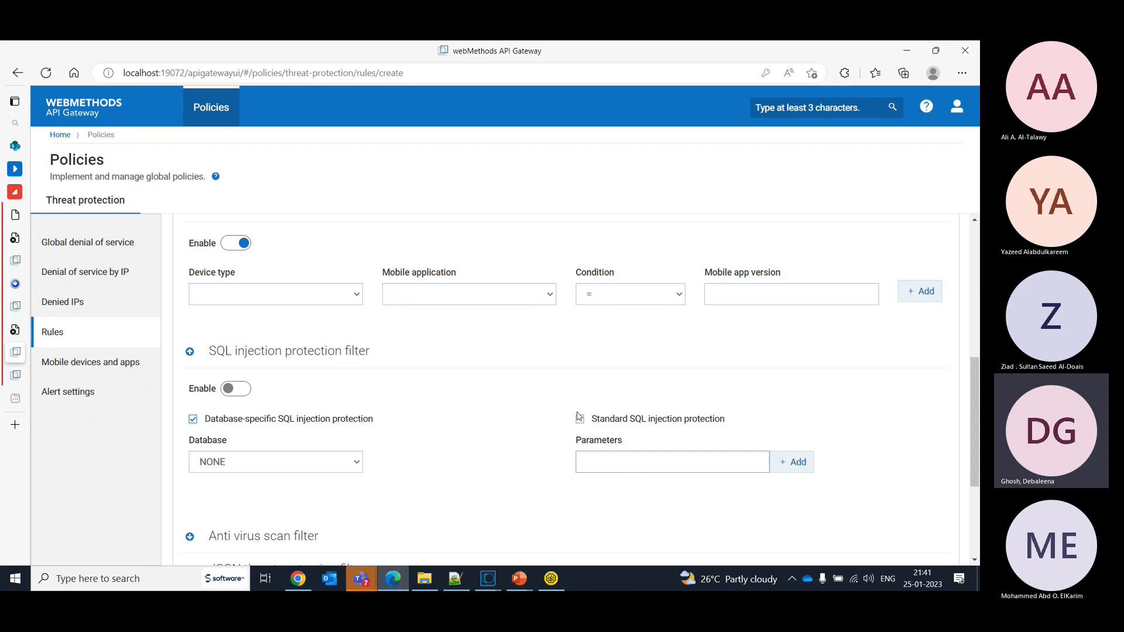
click(579, 420)
click(659, 461)
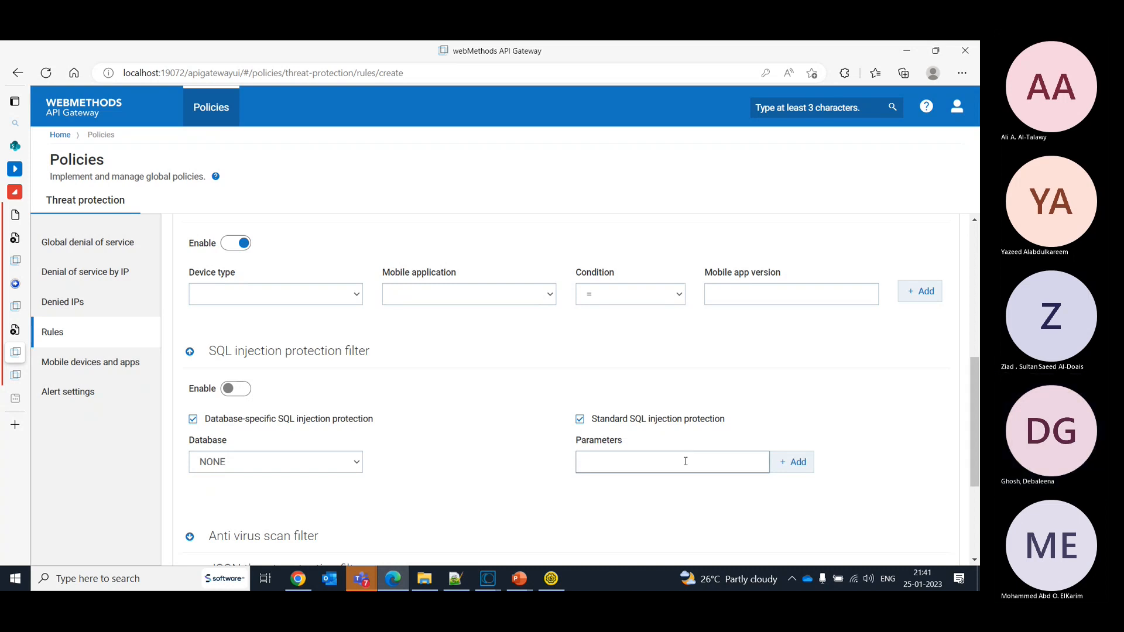
click(194, 419)
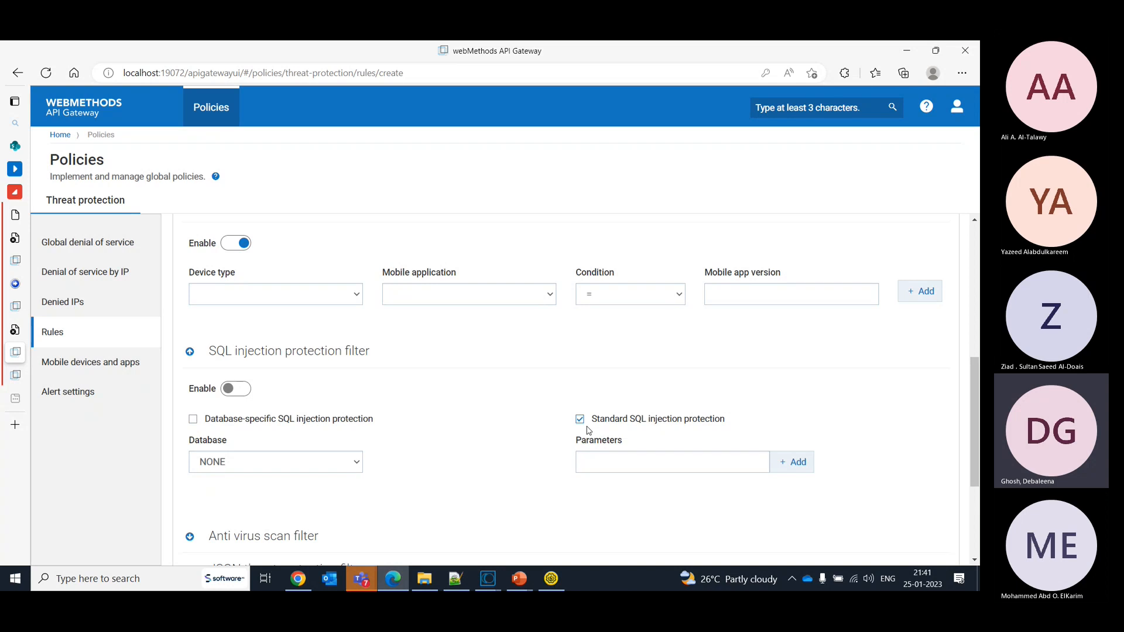
click(269, 467)
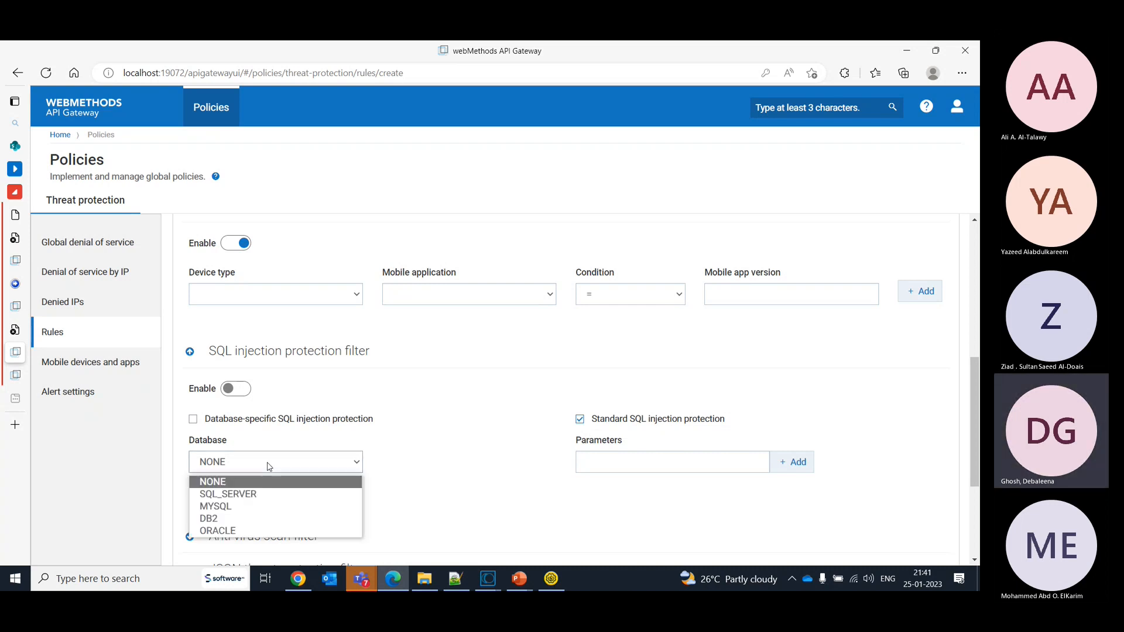
click(273, 496)
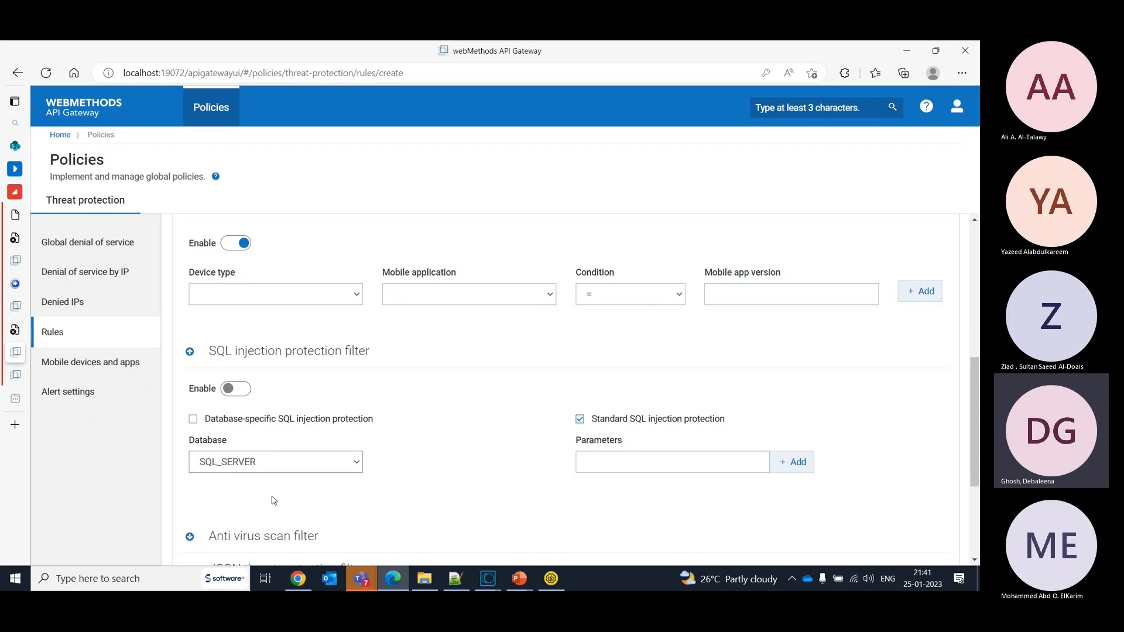
click(651, 472)
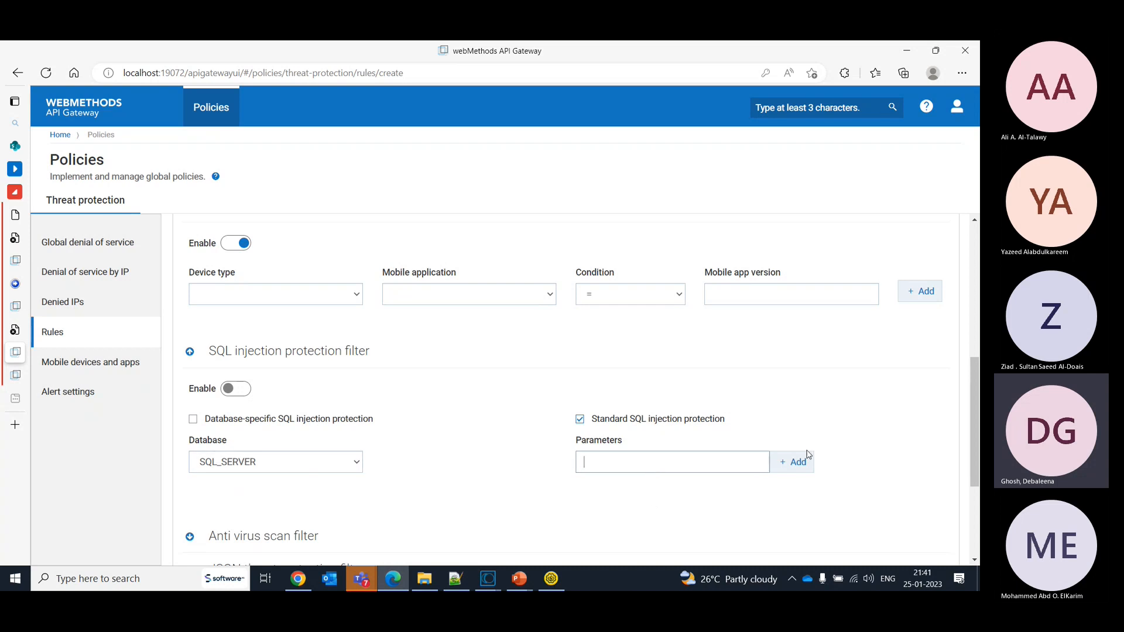
- Examine the anti virus scan filter's ICAP name, host, port number and service name fields
drag(976, 425, 973, 449)
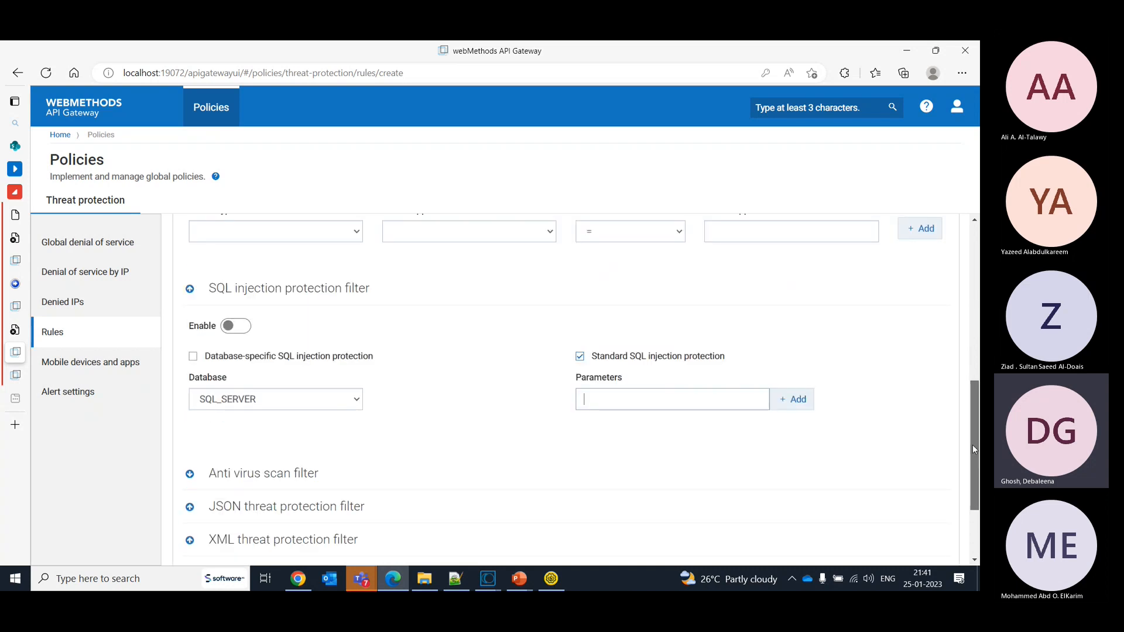
drag(973, 448, 975, 483)
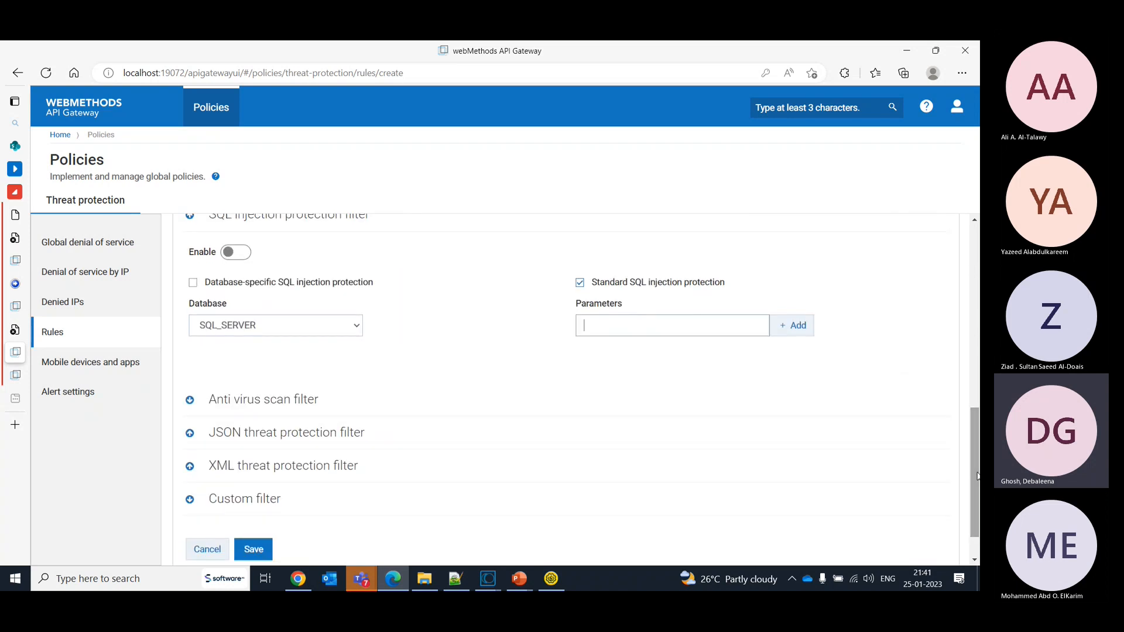
click(190, 402)
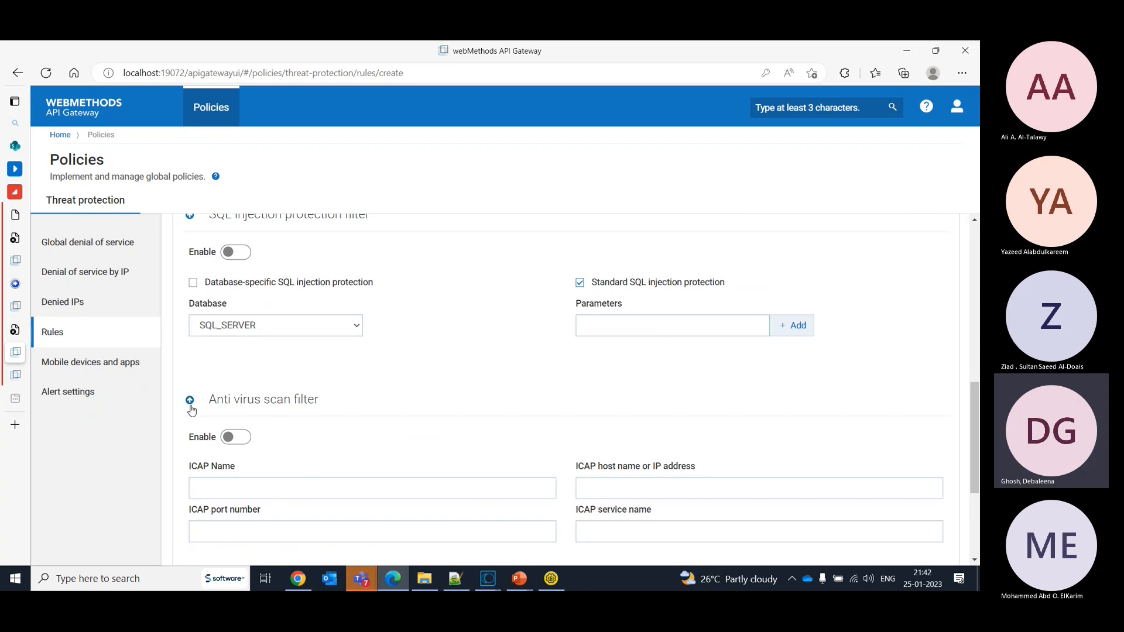
drag(975, 400, 977, 450)
click(257, 357)
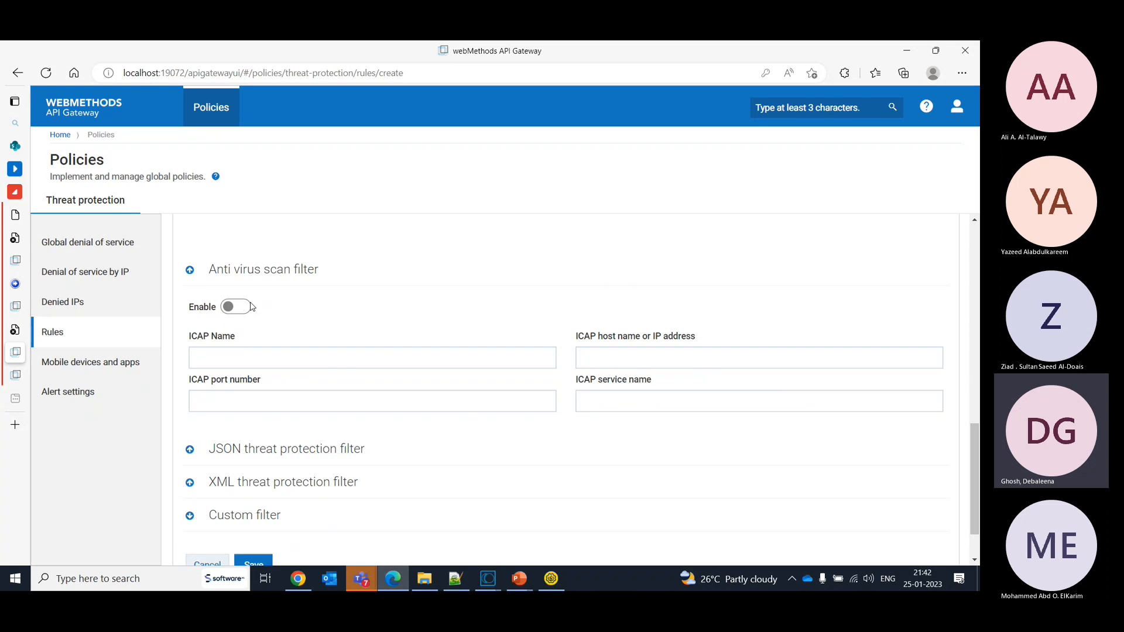
- Examine the JSON threat protection filter's entry count, name length, string value length, container depth and content type fields
click(195, 453)
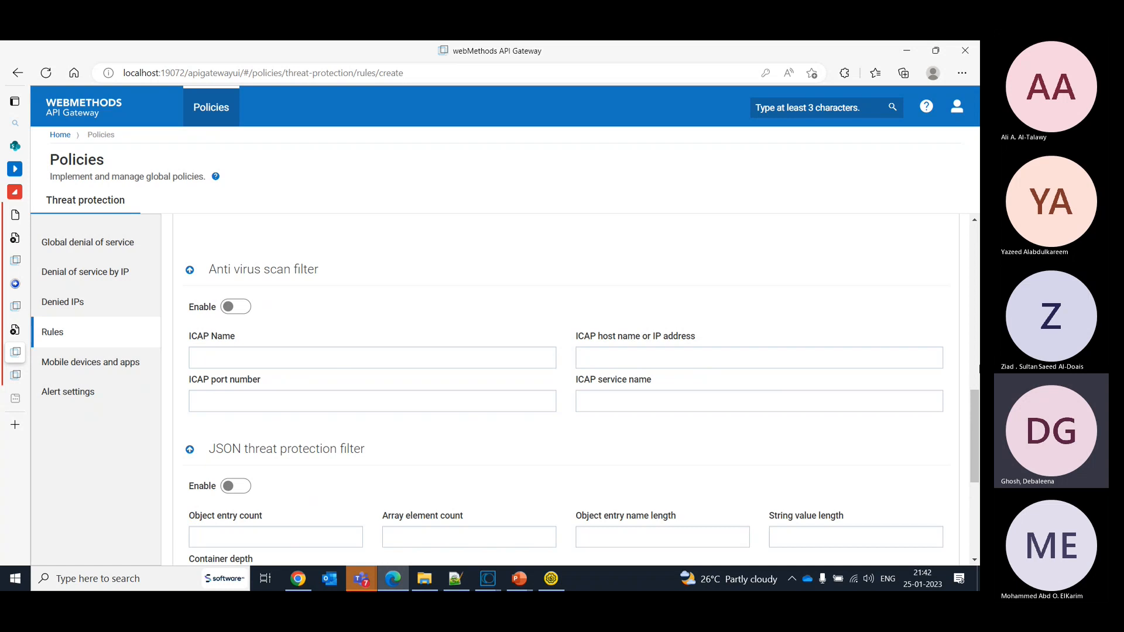
drag(976, 413, 977, 462)
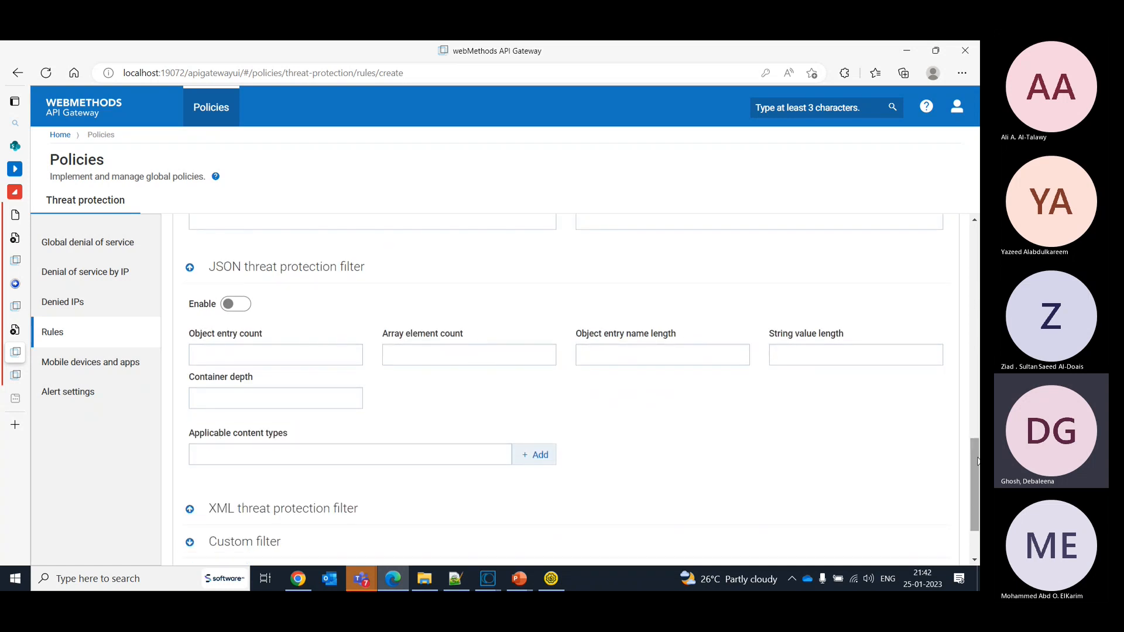
click(324, 360)
click(315, 401)
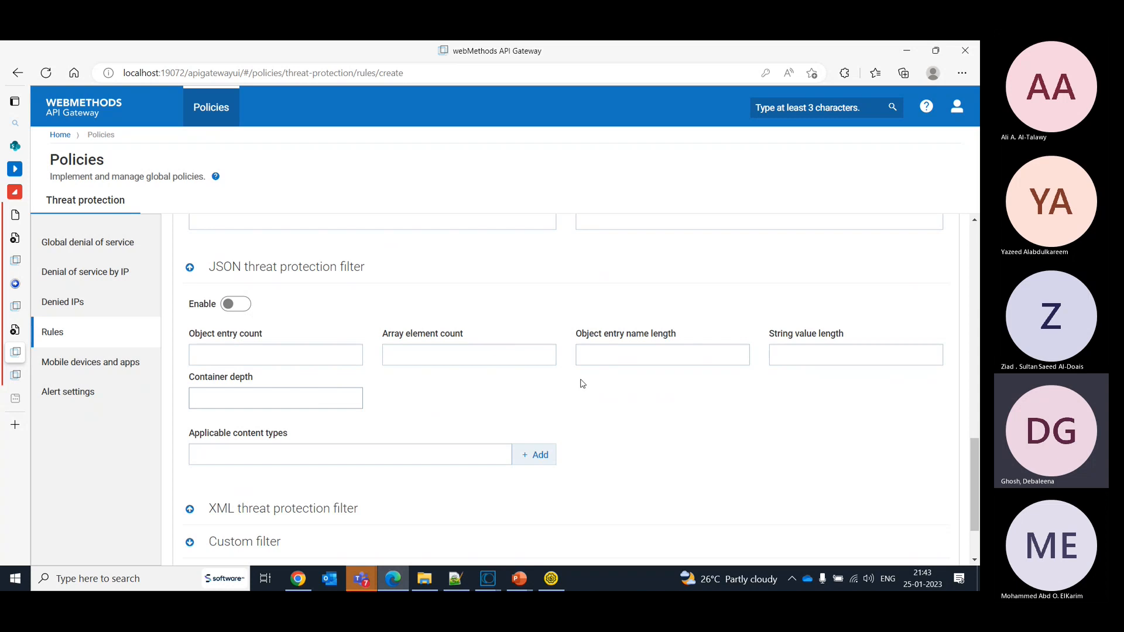
click(636, 362)
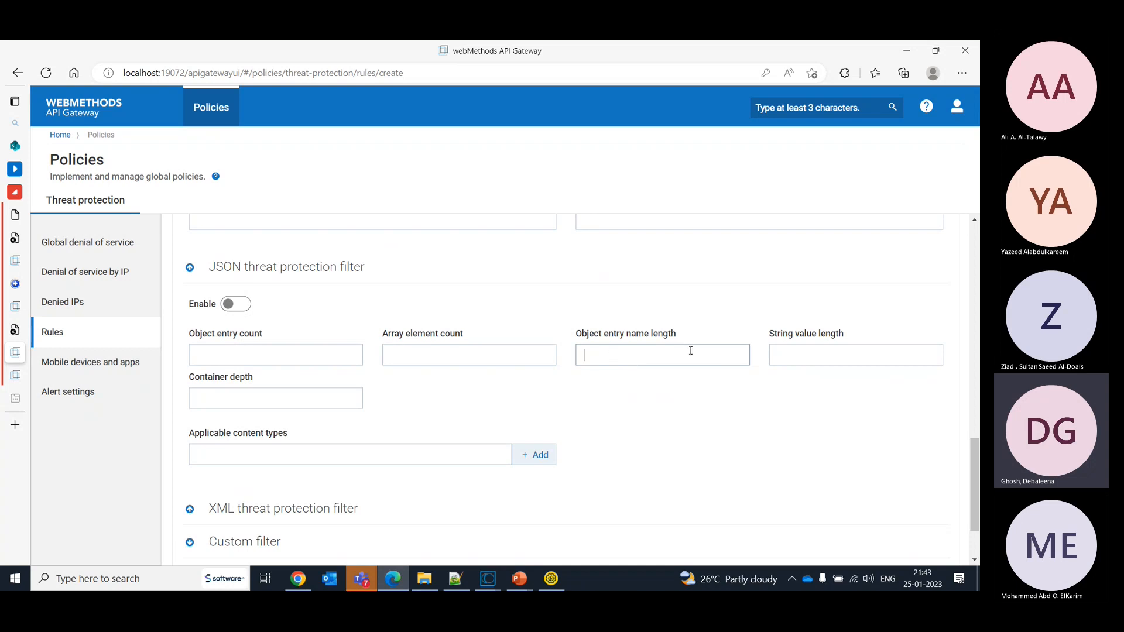
click(846, 357)
click(675, 356)
- Examine the XML threat protection filter's namespace, attribute, element, text and node depth limits
drag(975, 472, 977, 496)
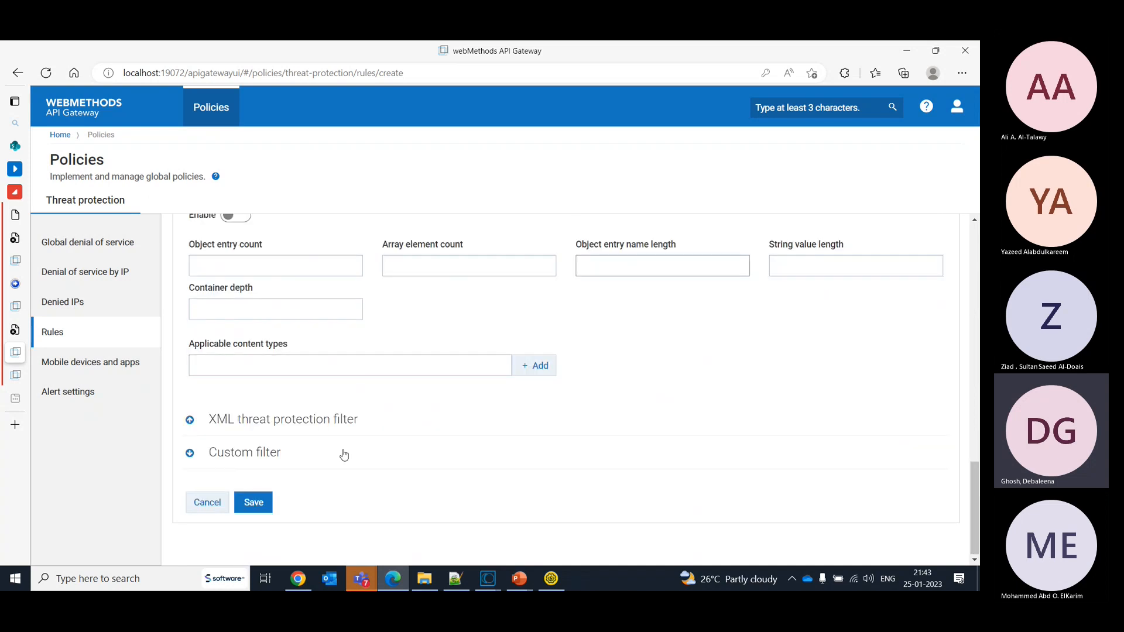
click(230, 425)
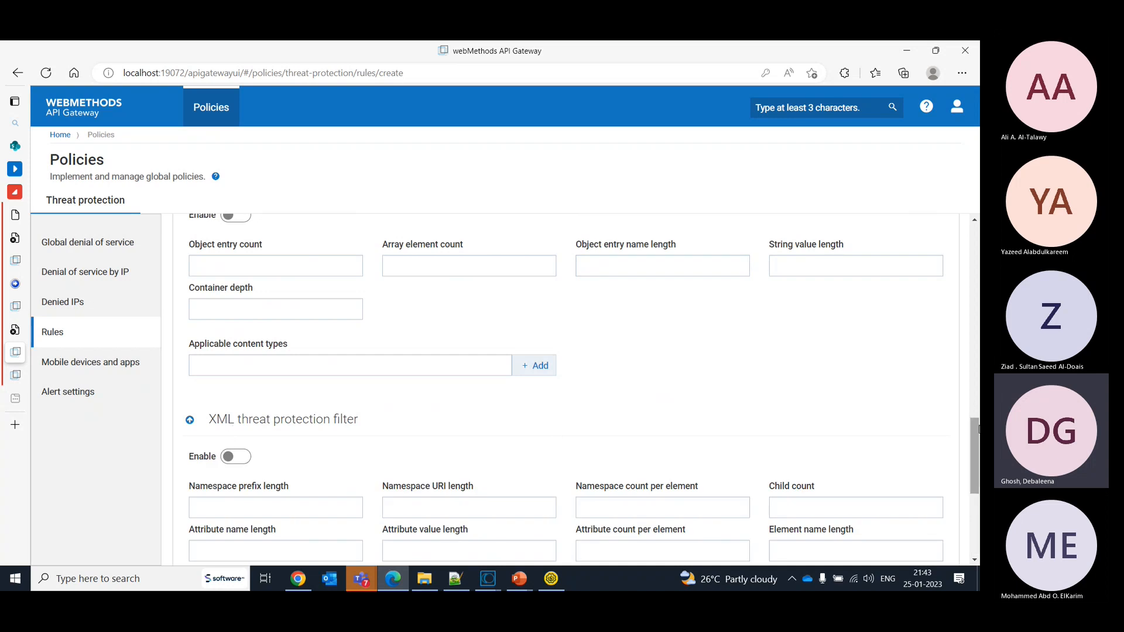
drag(979, 445, 978, 487)
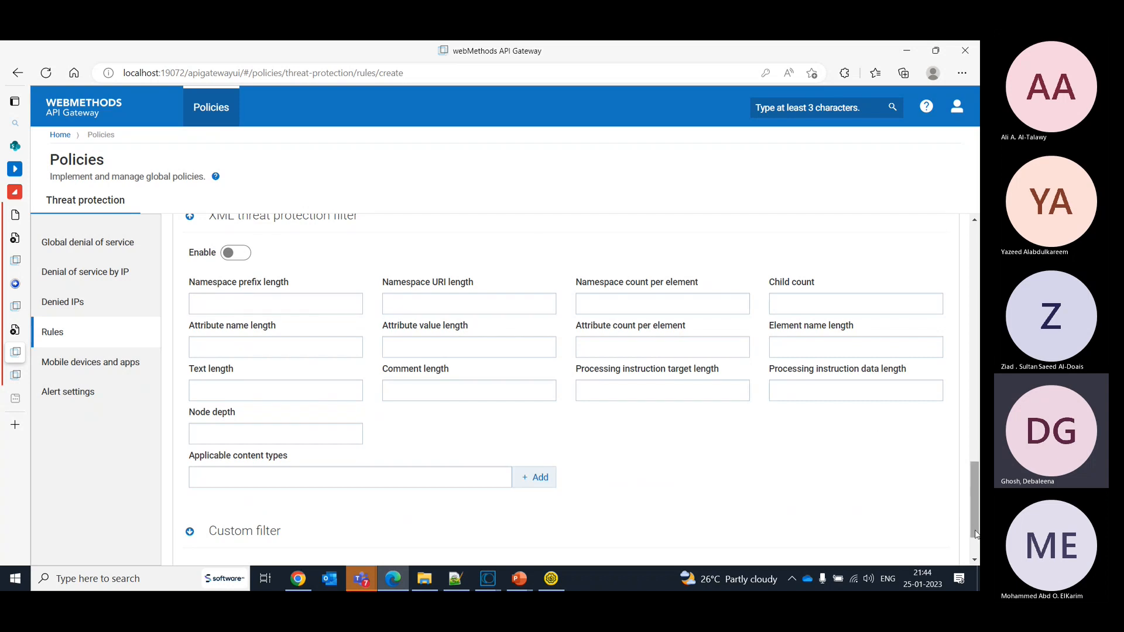
drag(976, 520, 976, 538)
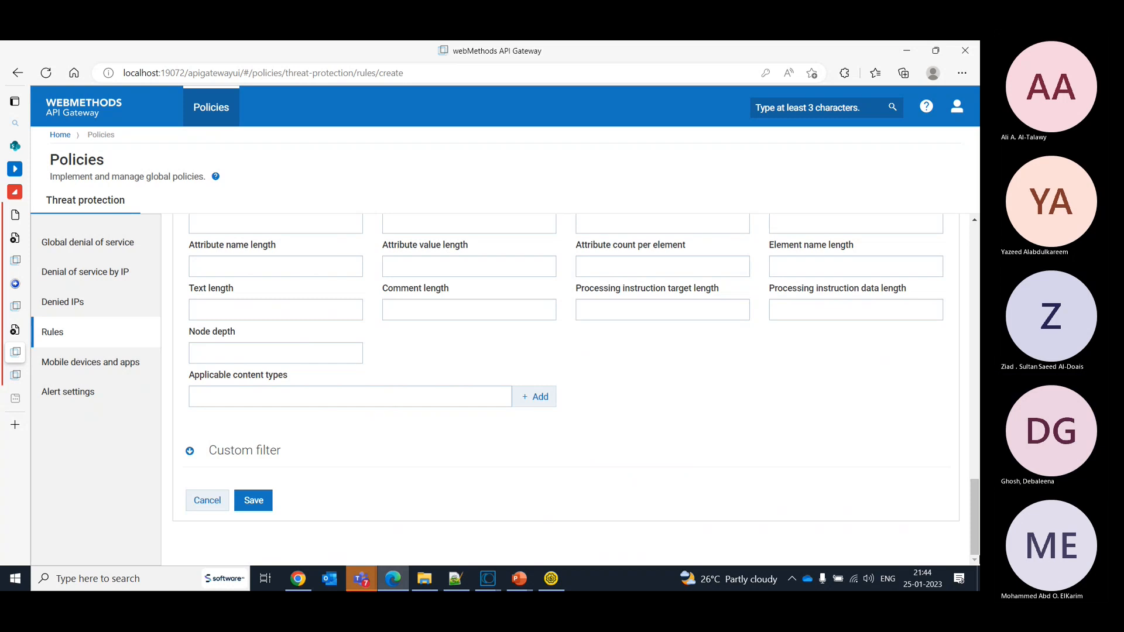
- Examine the custom filter's invoke service and run-as-user fields
click(234, 451)
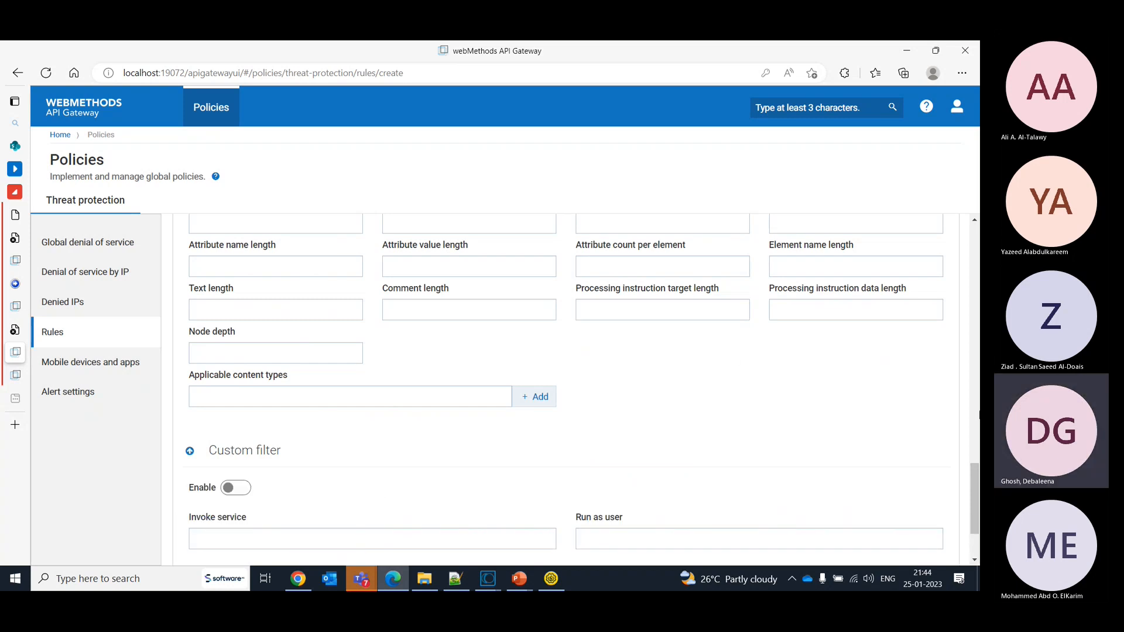
scroll(975, 472, down, 2)
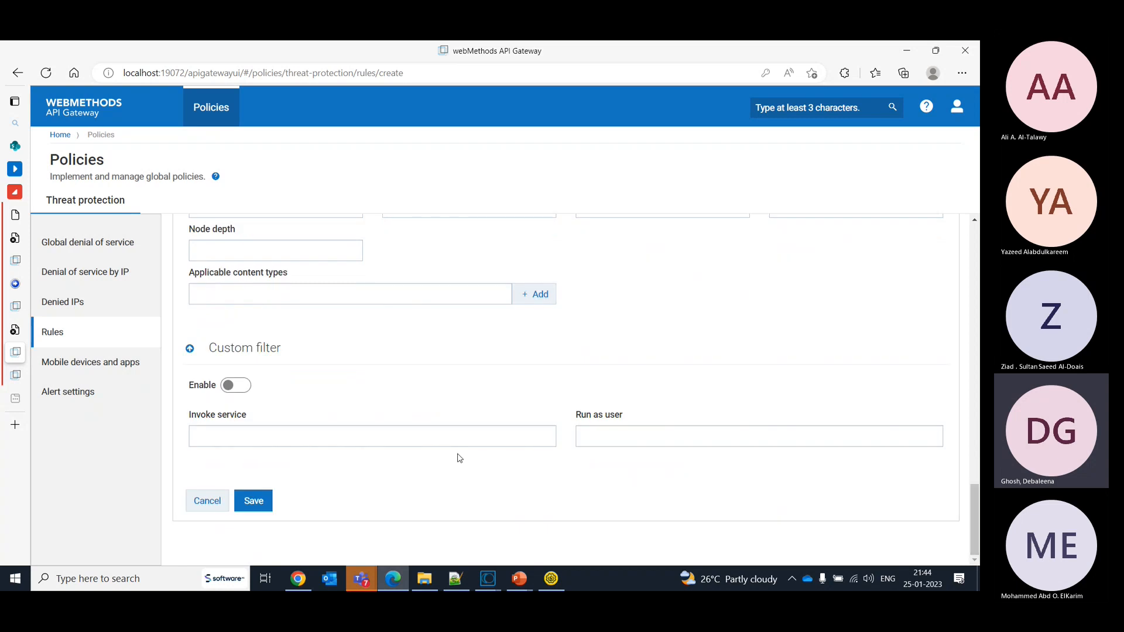
click(438, 439)
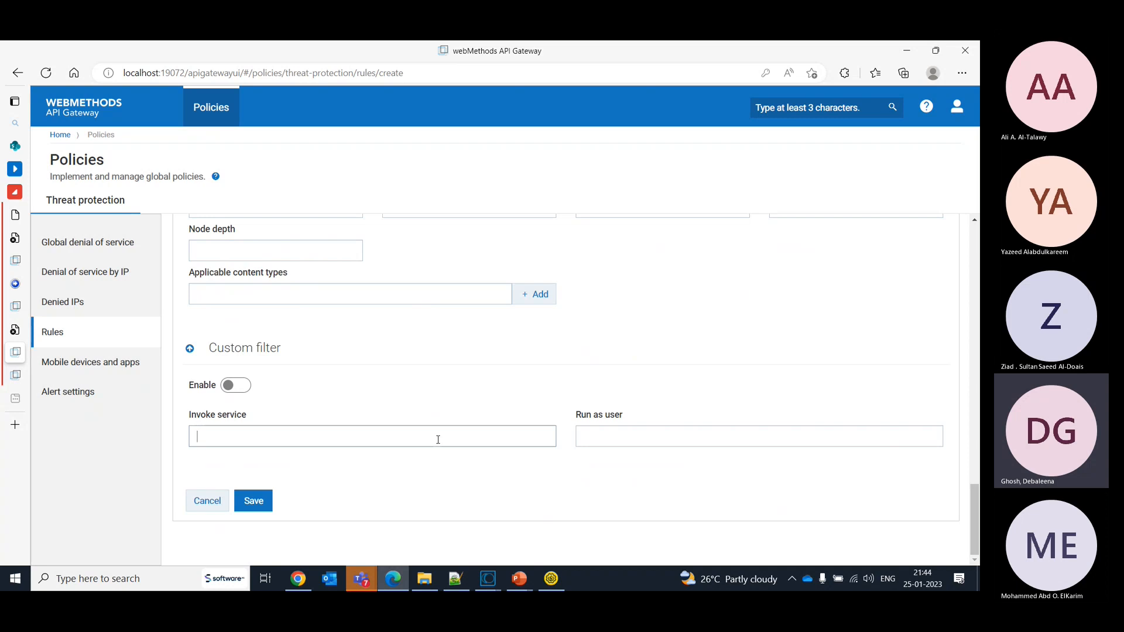
drag(974, 536, 961, 401)
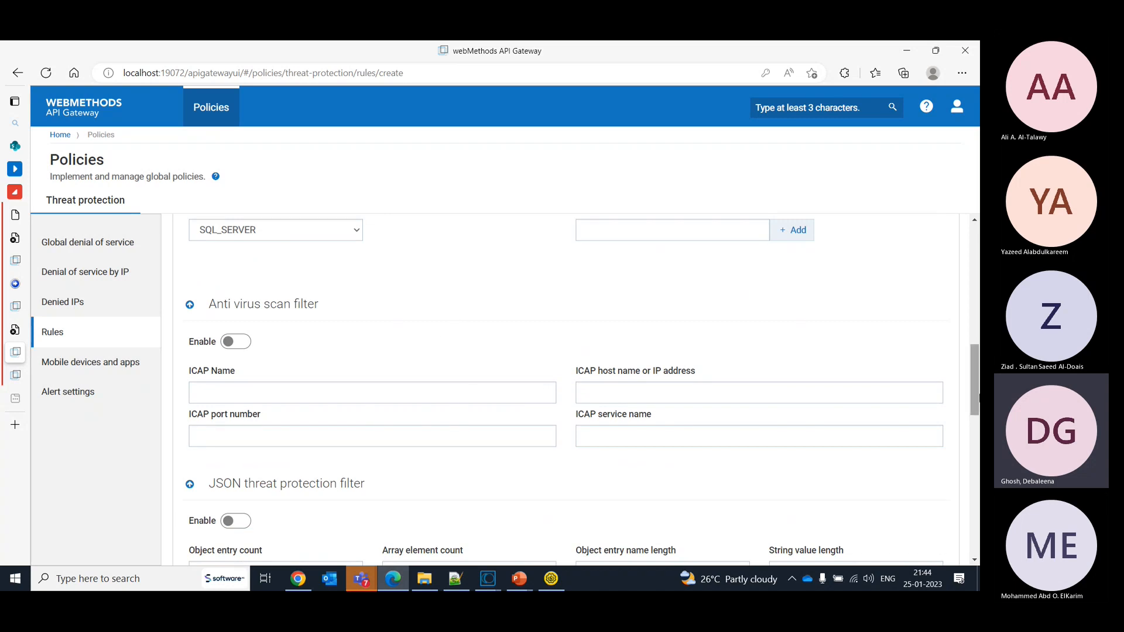
drag(976, 392, 977, 533)
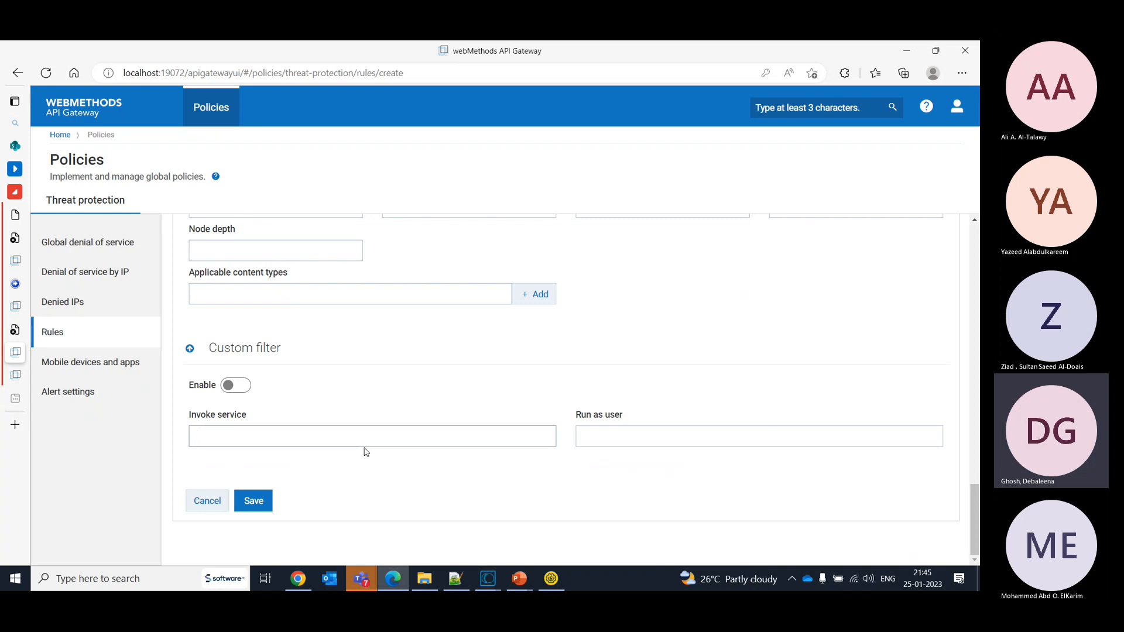
drag(366, 452, 52, 105)
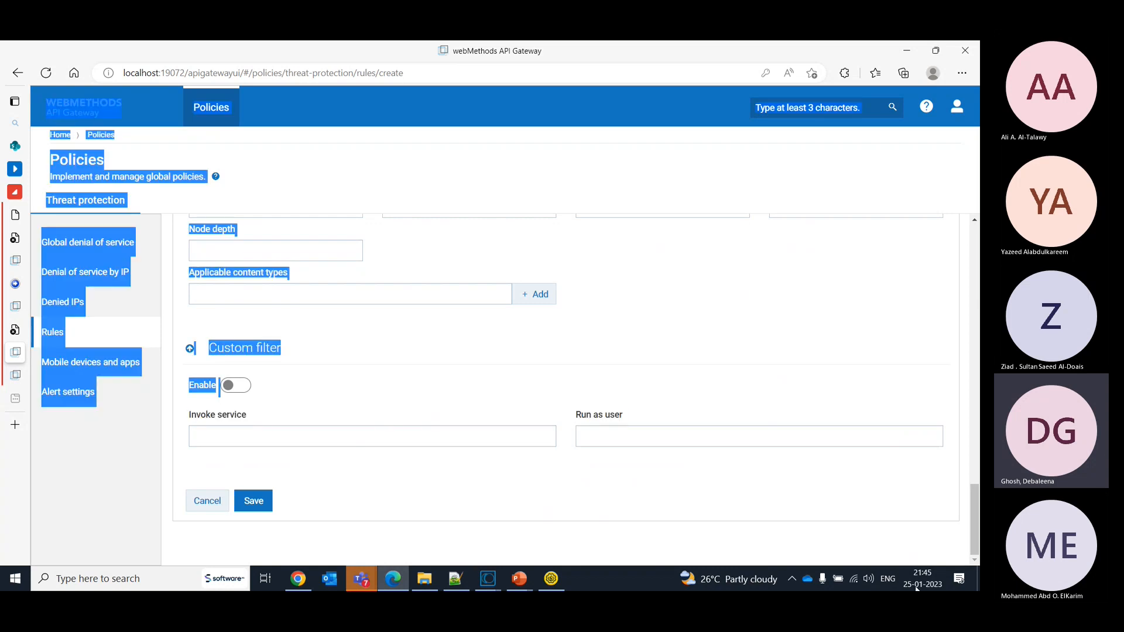
drag(917, 589, 944, 157)
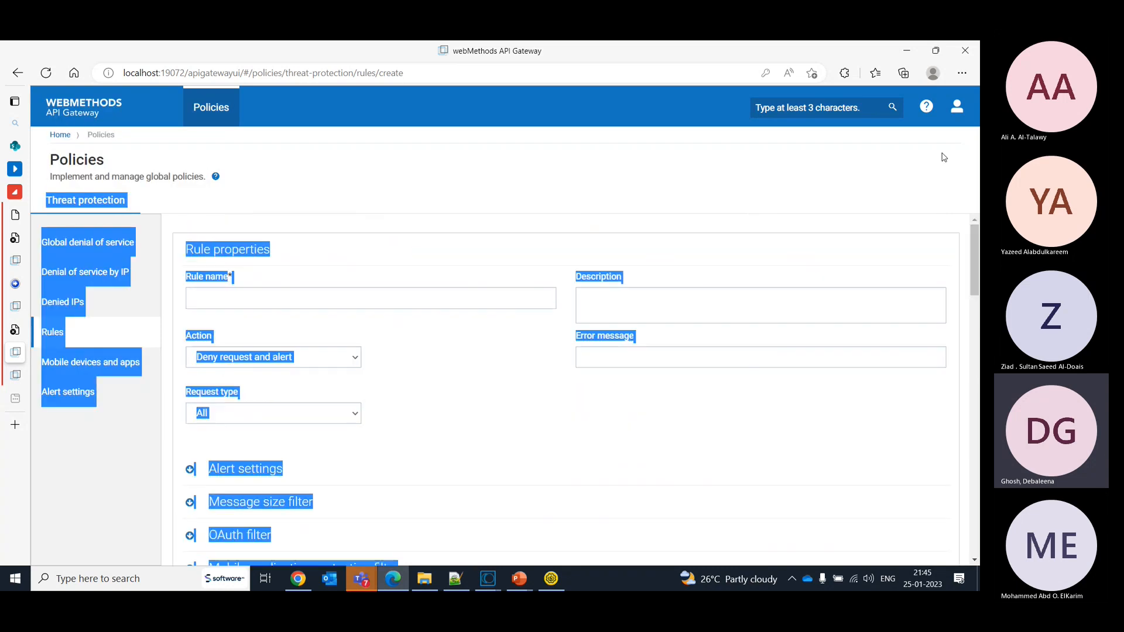
click(615, 181)
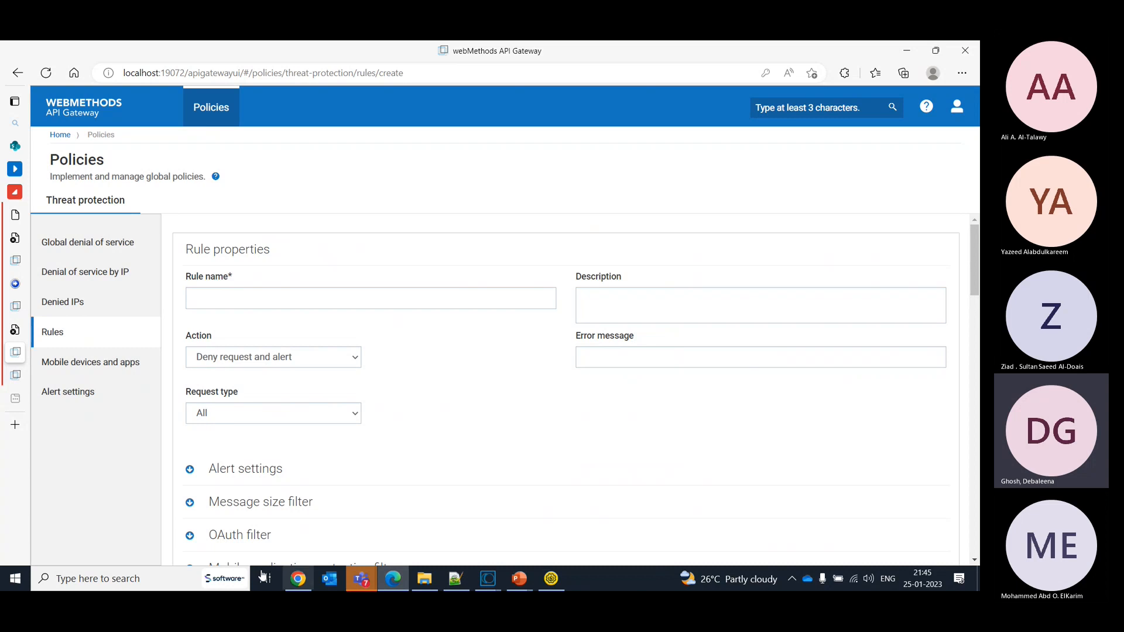
- Switch to Chrome to view the API TP.drawio architecture diagram
click(301, 581)
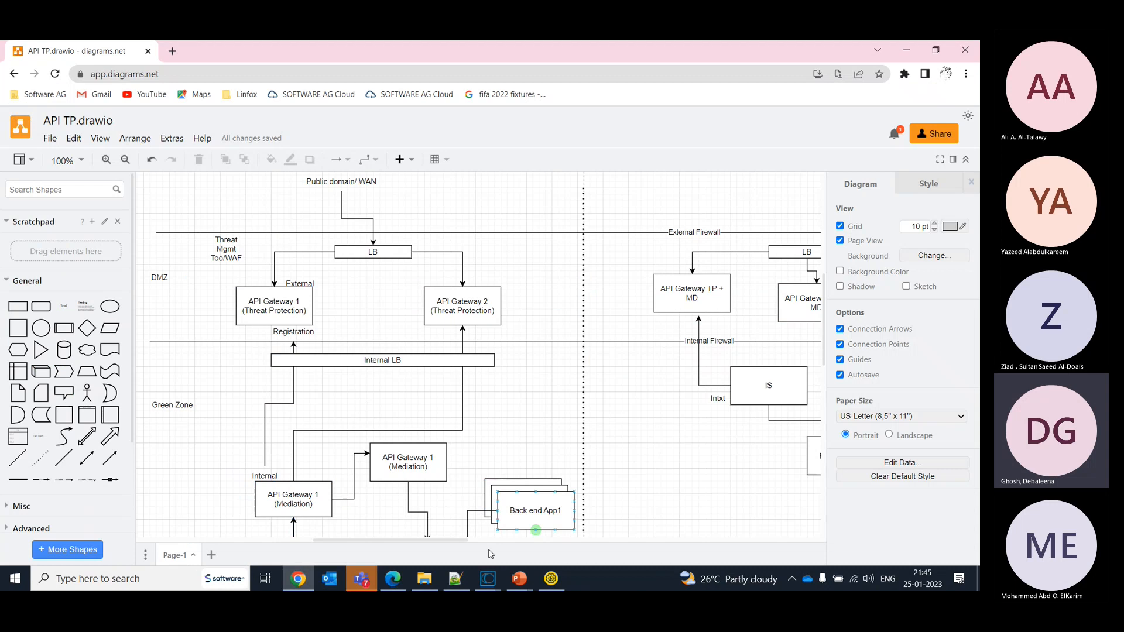
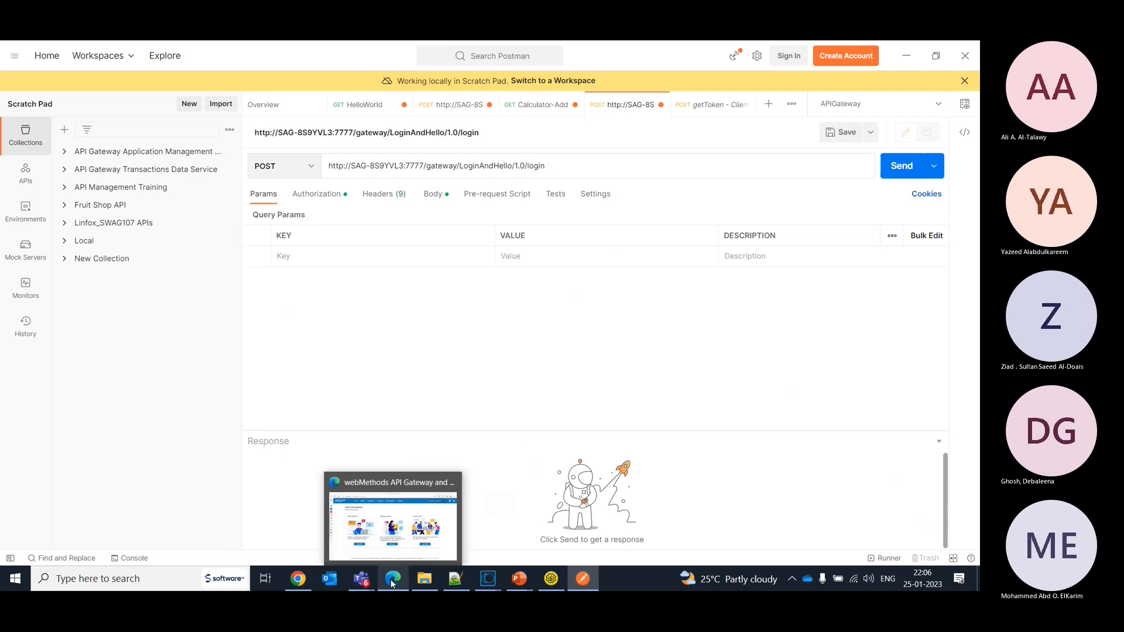
- Switch to the Teams window of the API Management Training meeting and stop sharing the screen
mouse_move(361, 577)
click(365, 507)
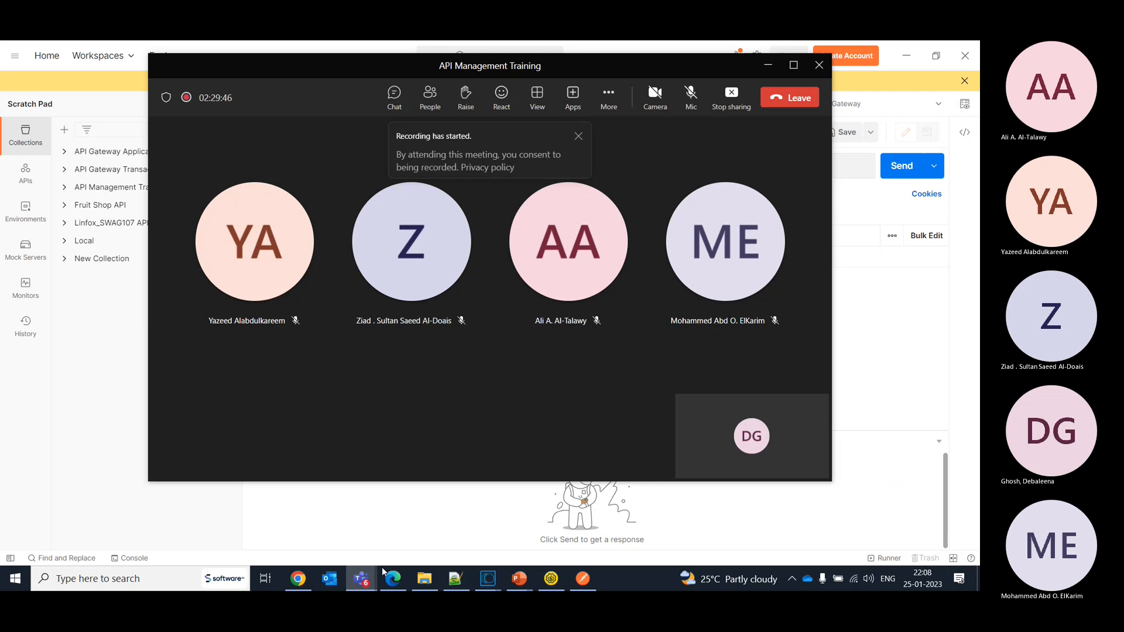
click(372, 583)
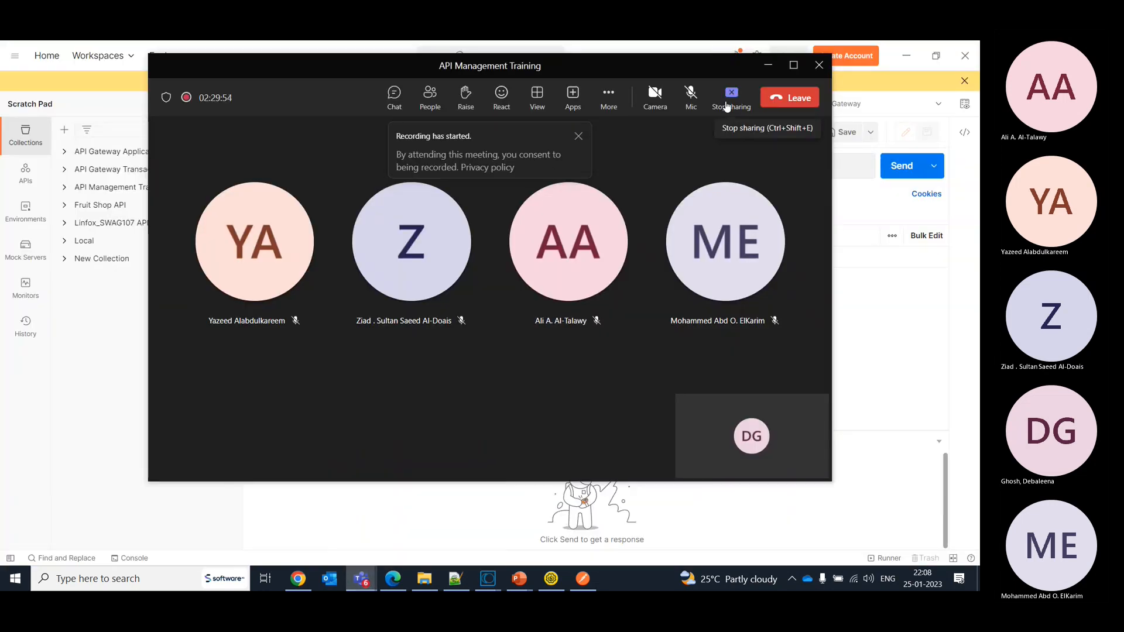
click(727, 105)
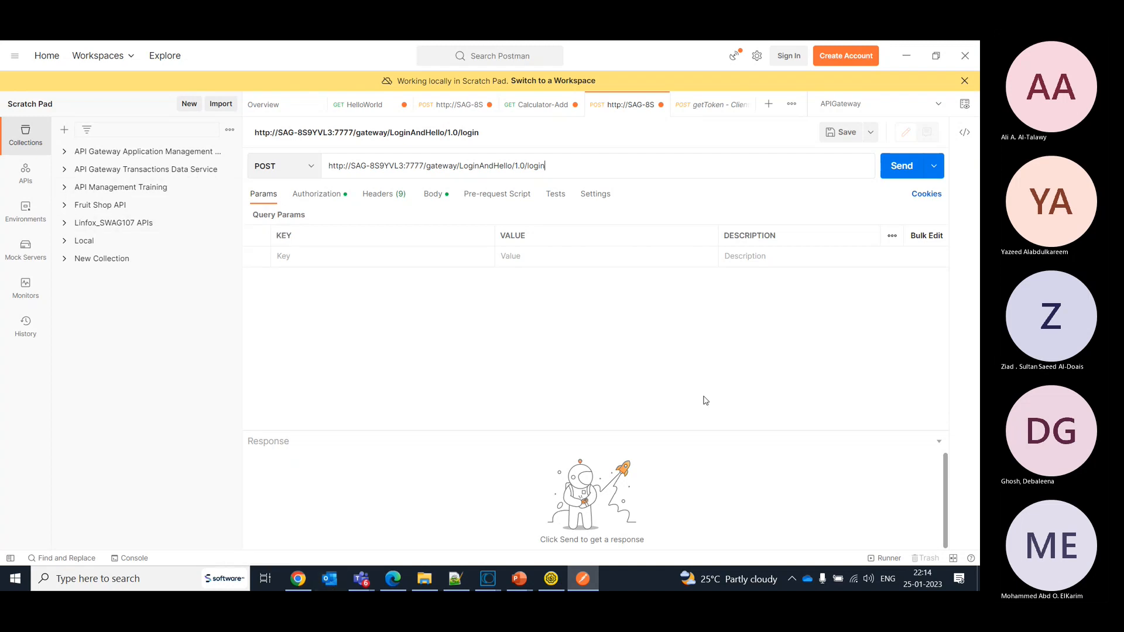
- Send "Shall we resume the discussion?" in the API Management Training chat in Teams, and return to webMethods API Gateway in Edge
click(404, 587)
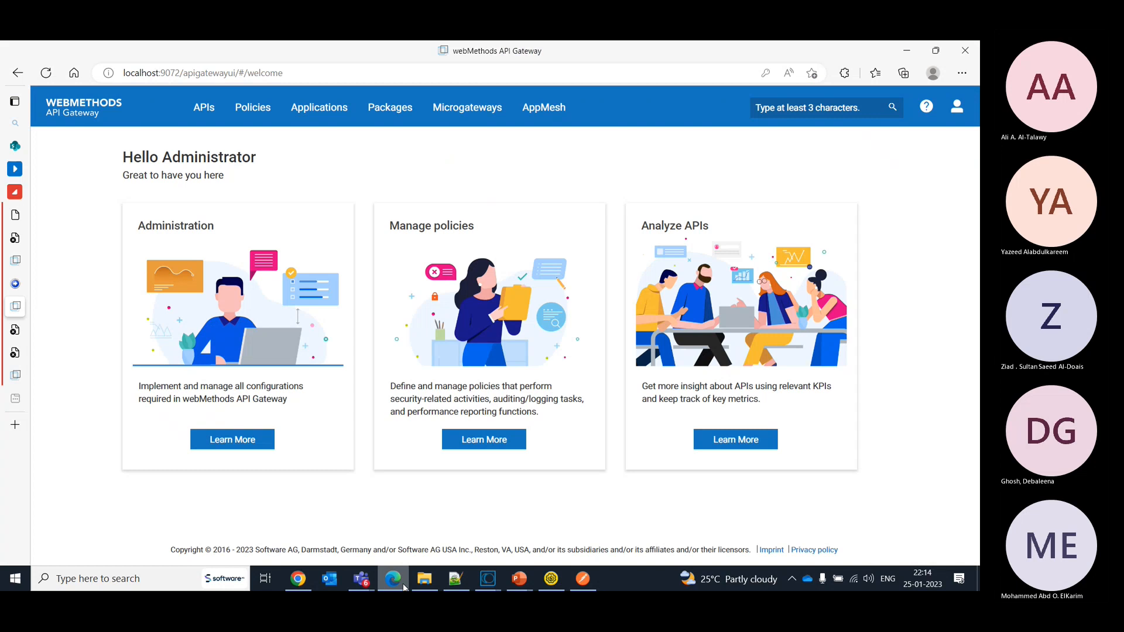
click(362, 579)
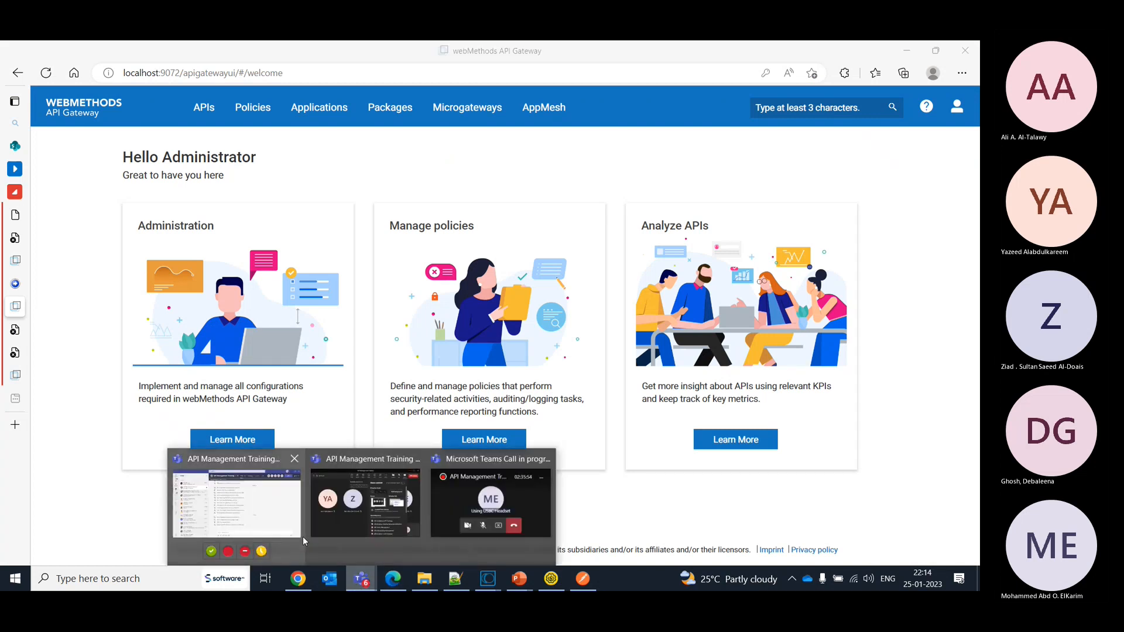
click(272, 515)
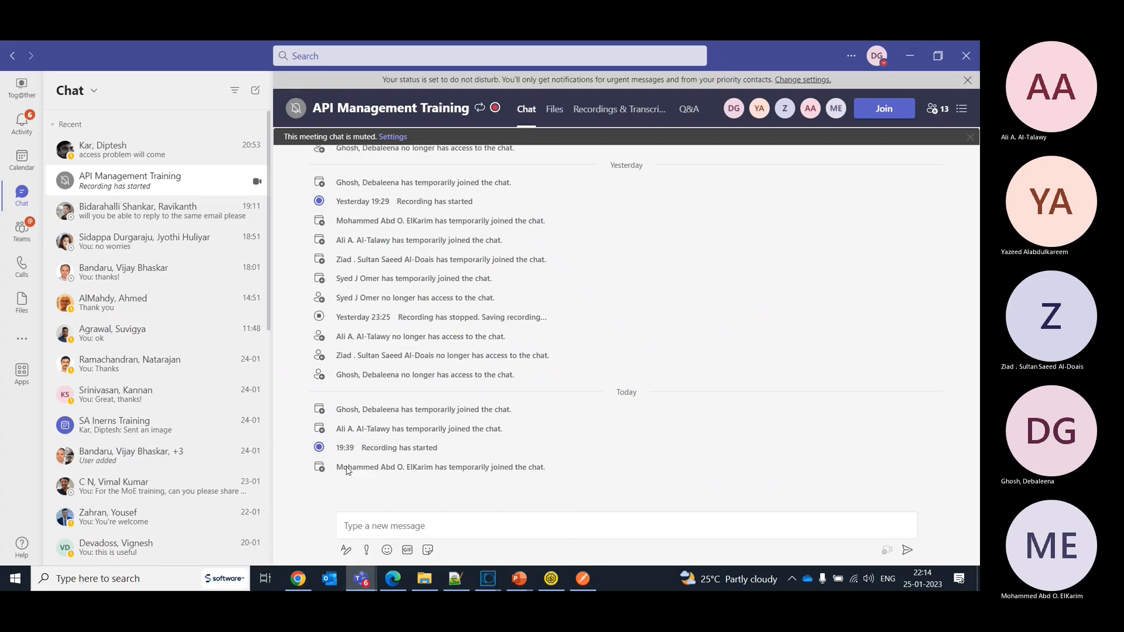
click(469, 534)
text(Sha)
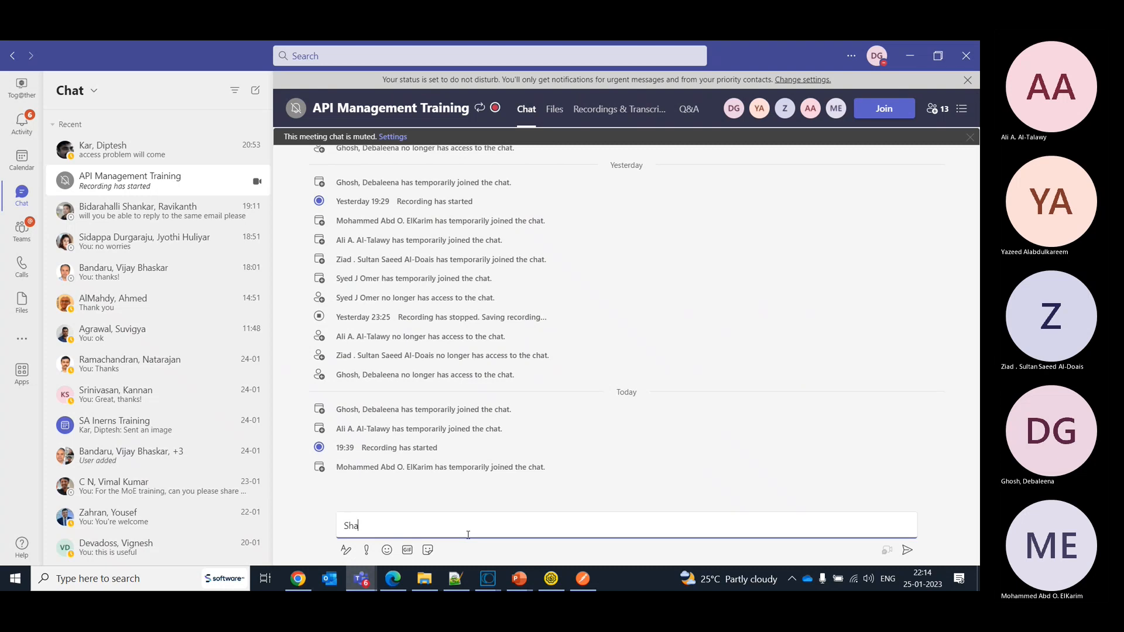
text(ll we resume the discussion?)
key(Return)
key(alt+Tab)
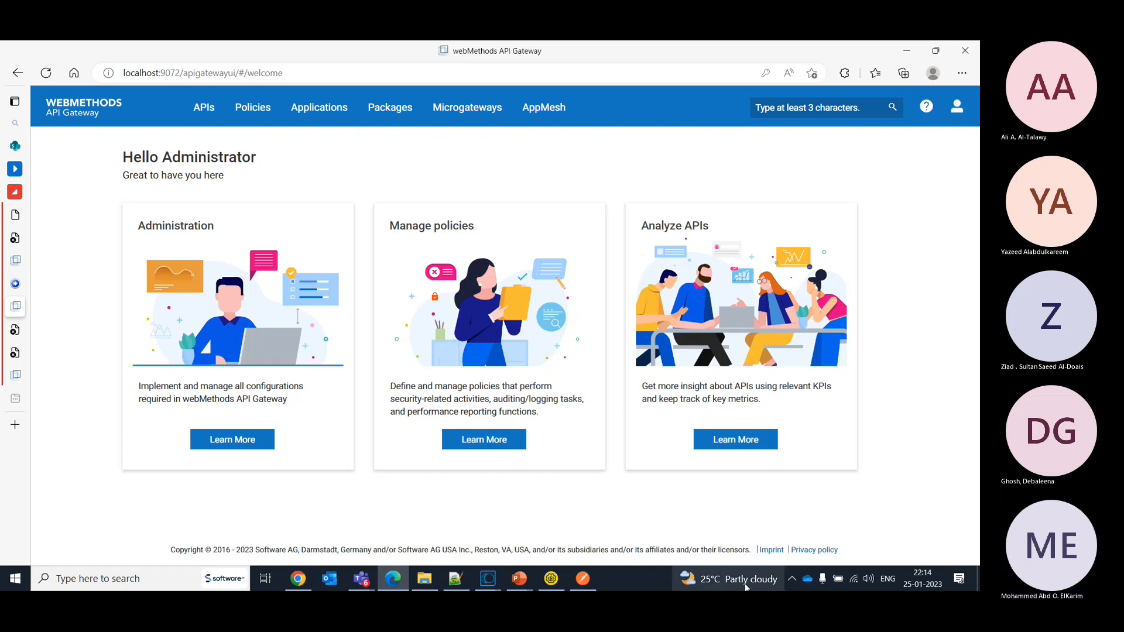
click(869, 542)
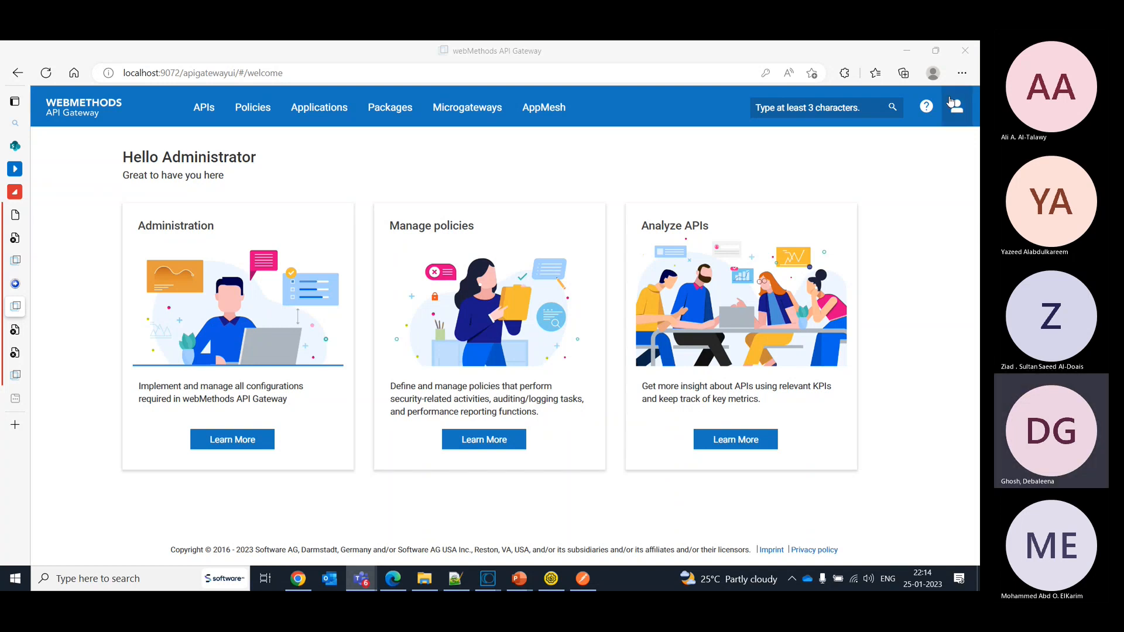
click(957, 117)
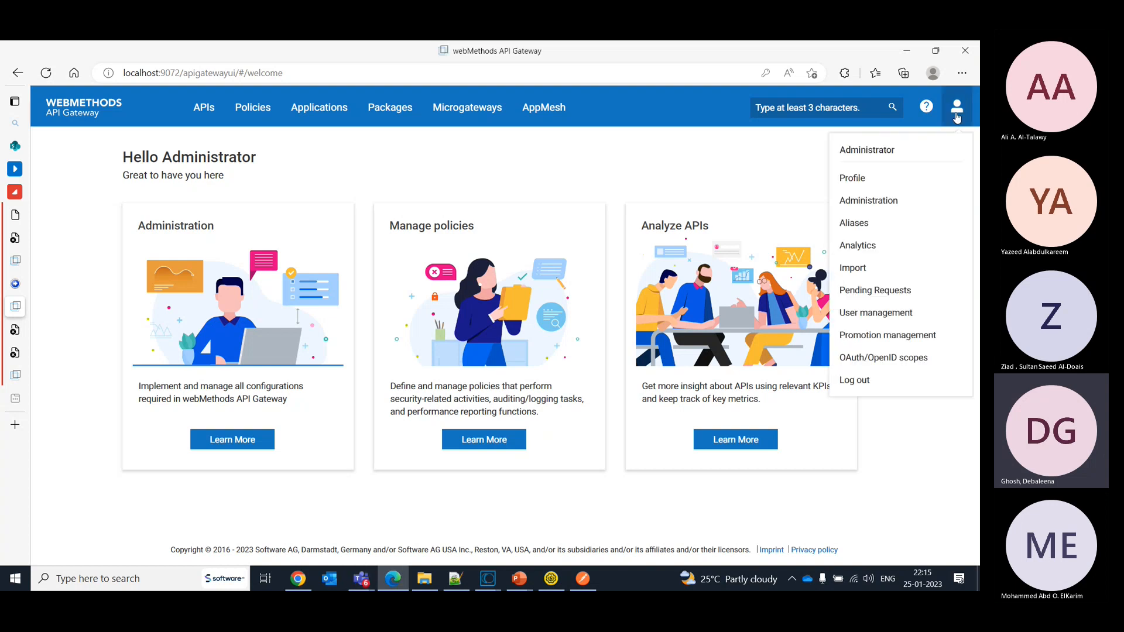
drag(957, 118, 761, 153)
click(761, 152)
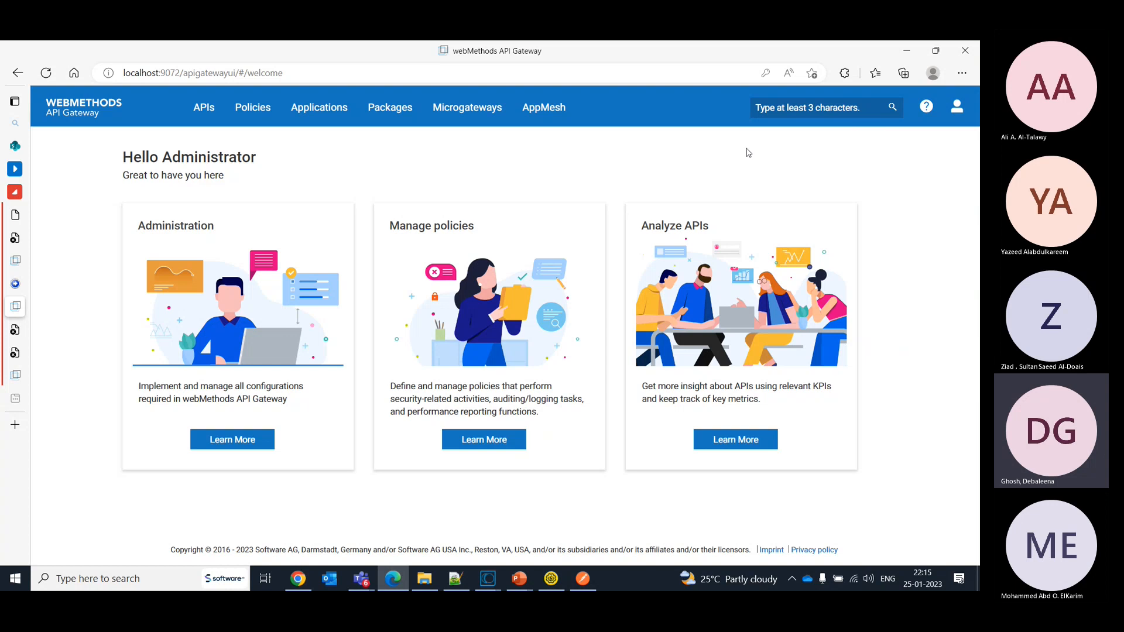
- Open the HelloWorld REST API version 2.0 and examine its native and gateway endpoints
click(199, 114)
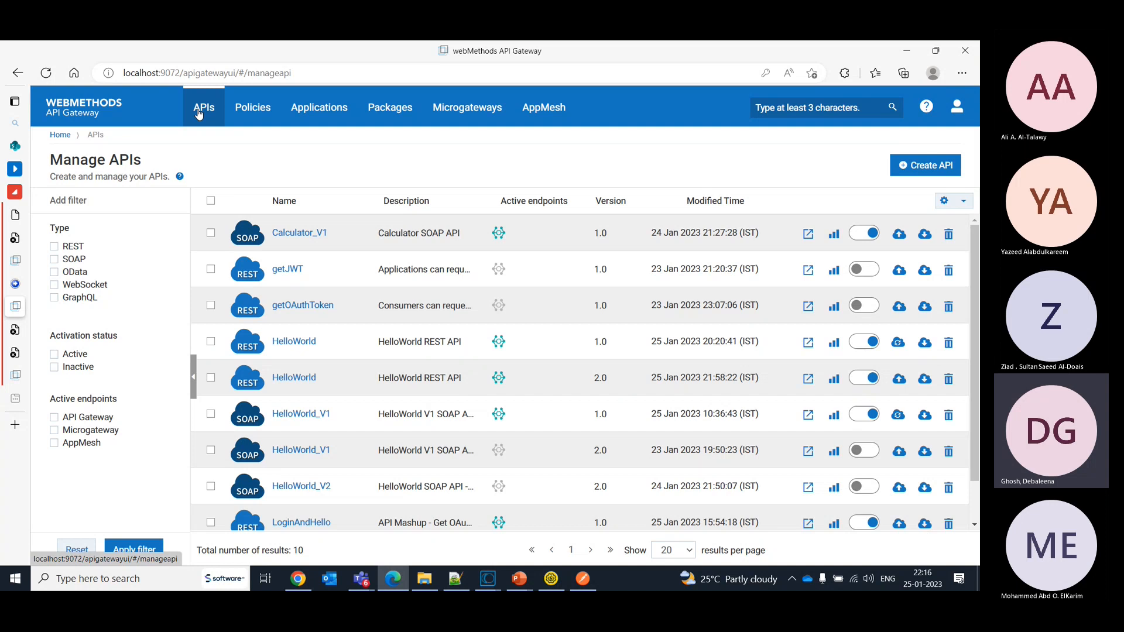
click(295, 378)
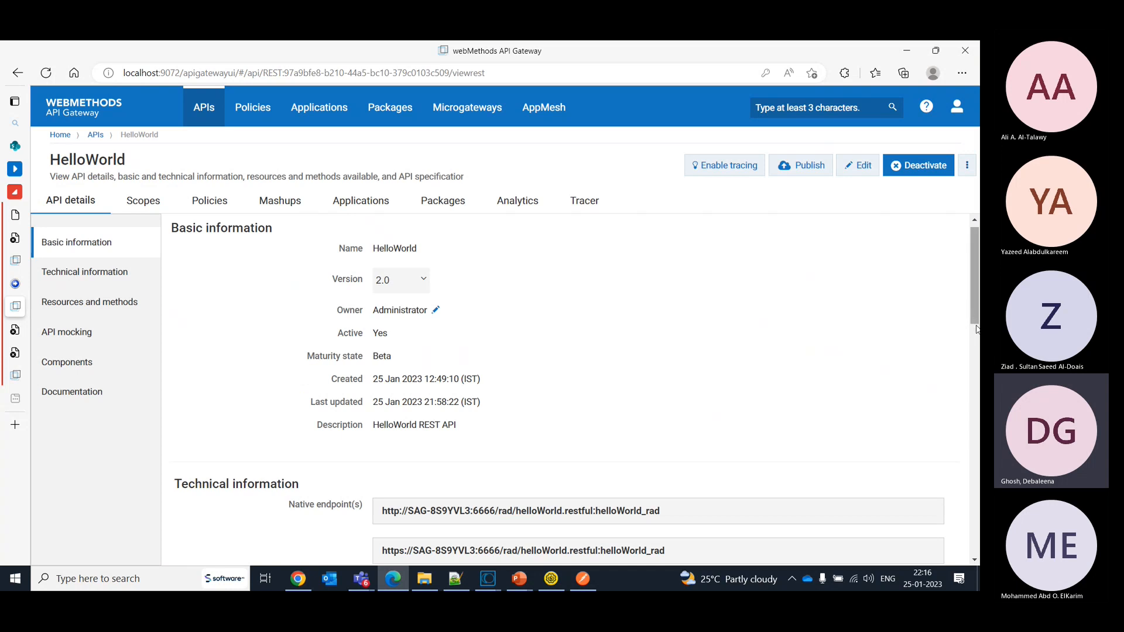
scroll(977, 330, down, 4)
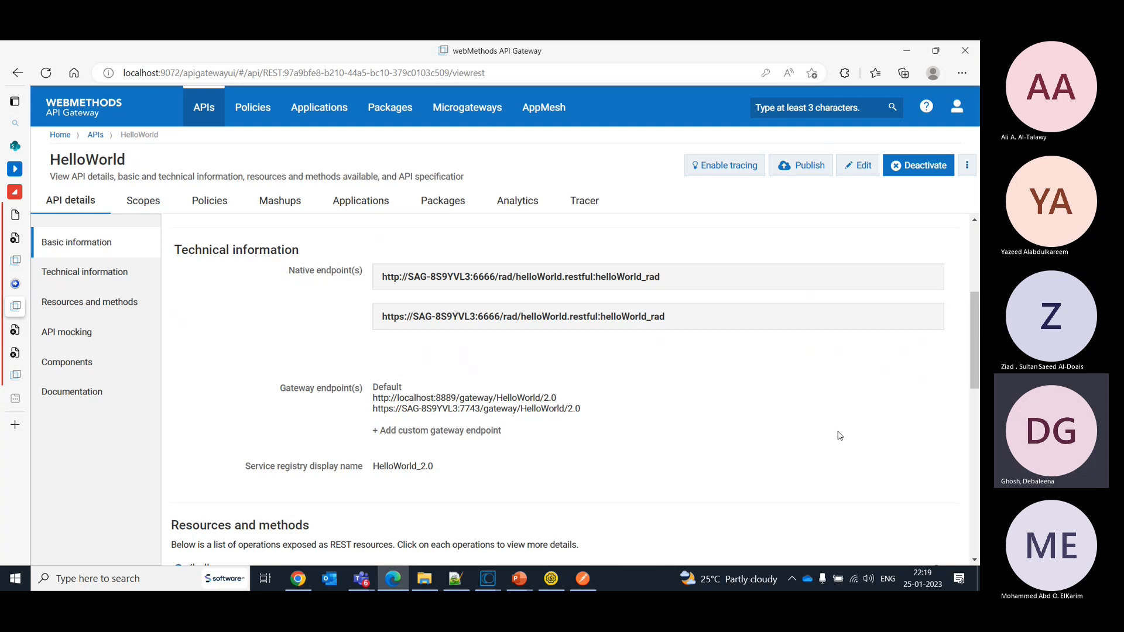
- Open the general Administration settings and examine the Callback processor options
click(958, 106)
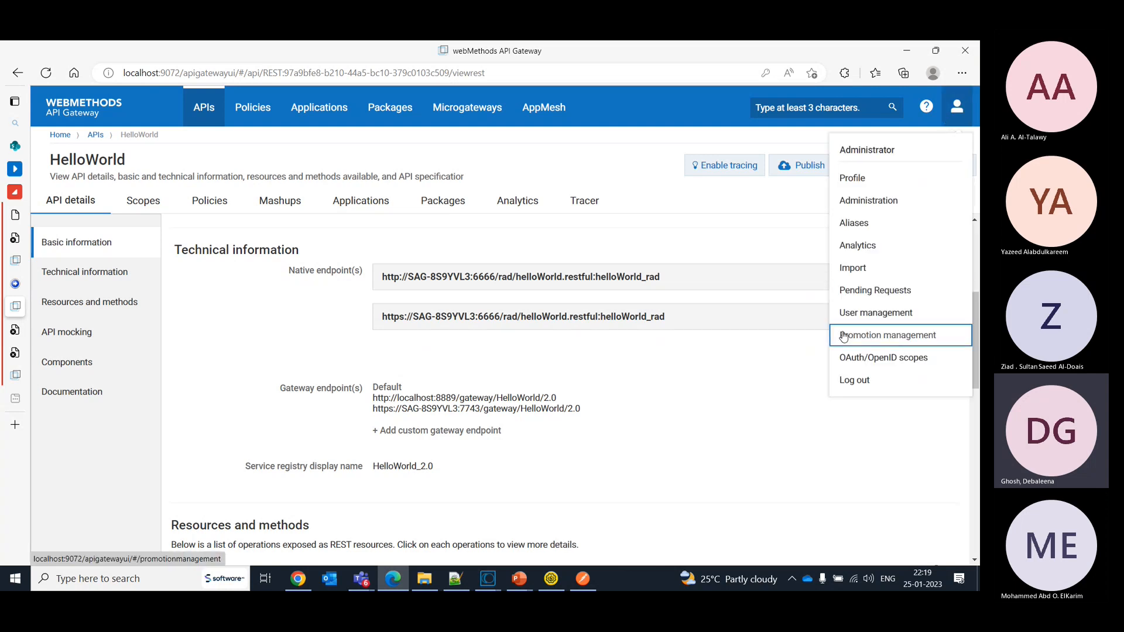
click(864, 202)
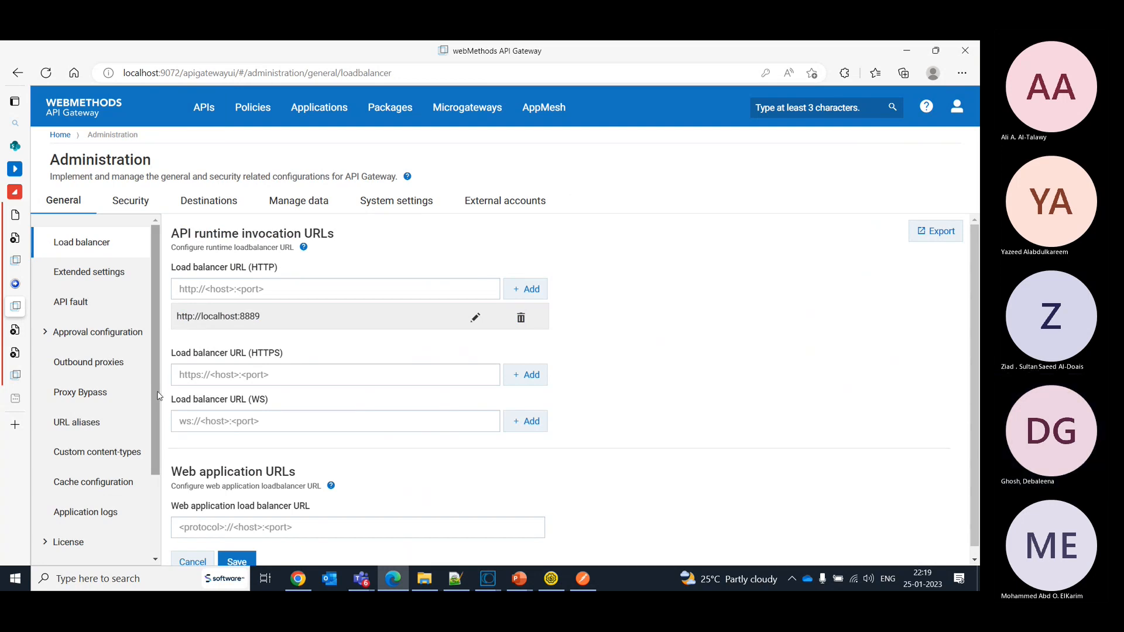
drag(158, 438, 158, 508)
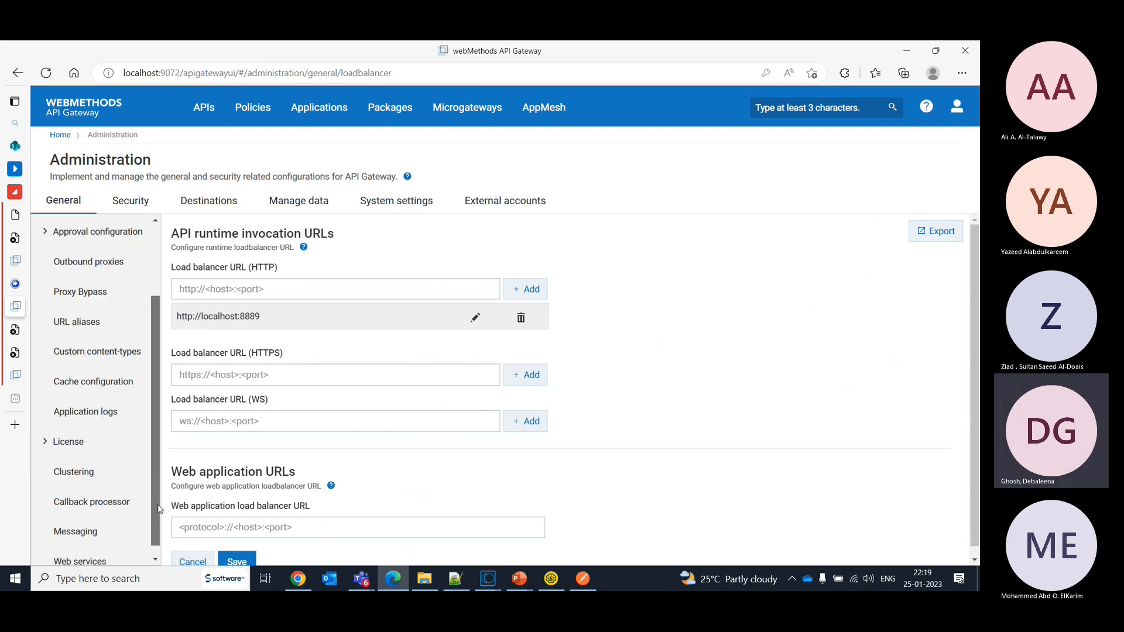
scroll(98, 499, down, 1)
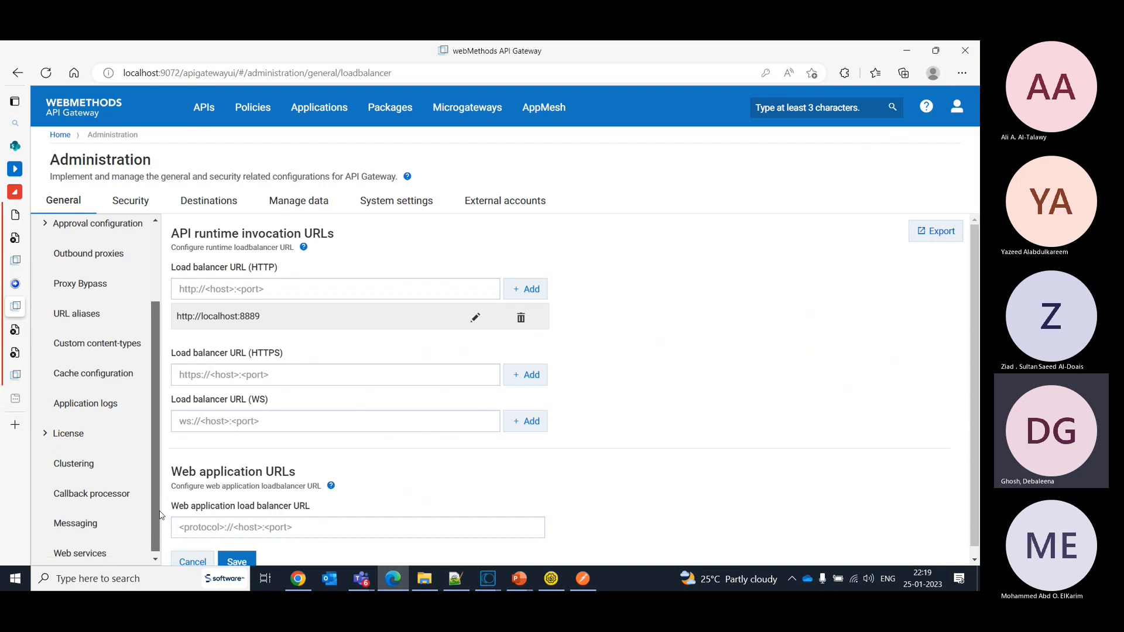
click(98, 499)
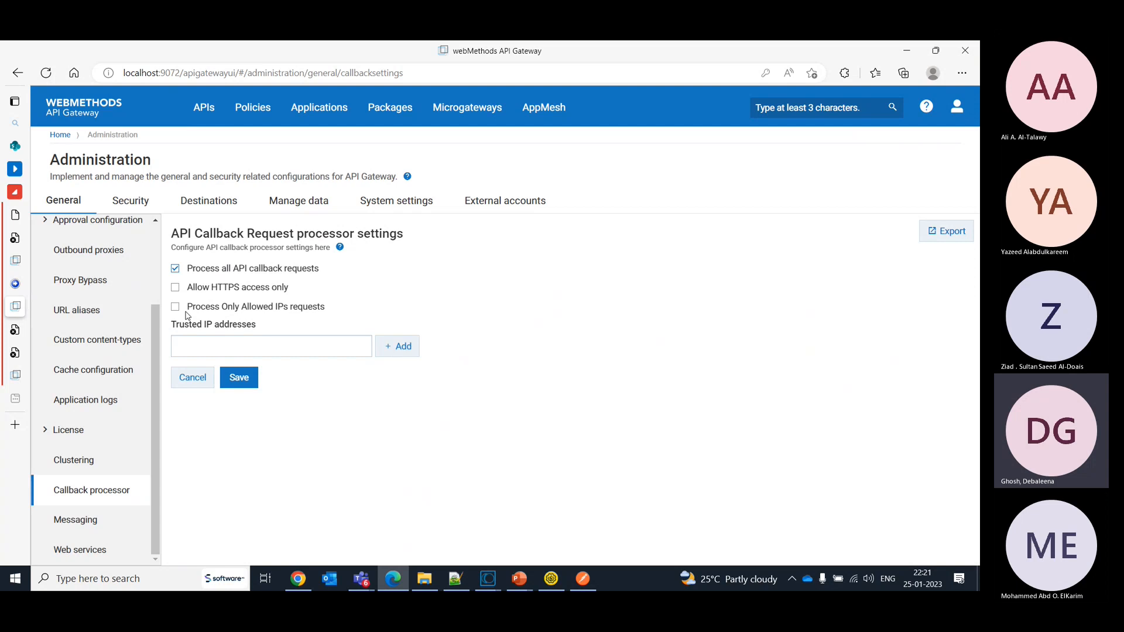
- Return to the API list and open the details of the HelloWorld REST API version 2.0
click(960, 109)
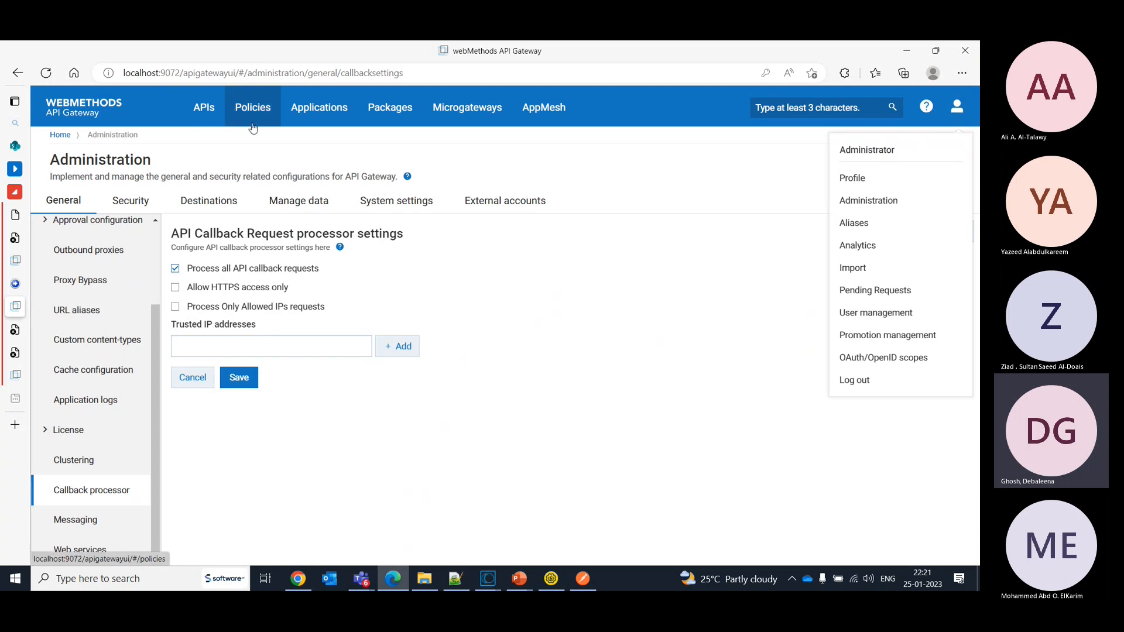
click(207, 118)
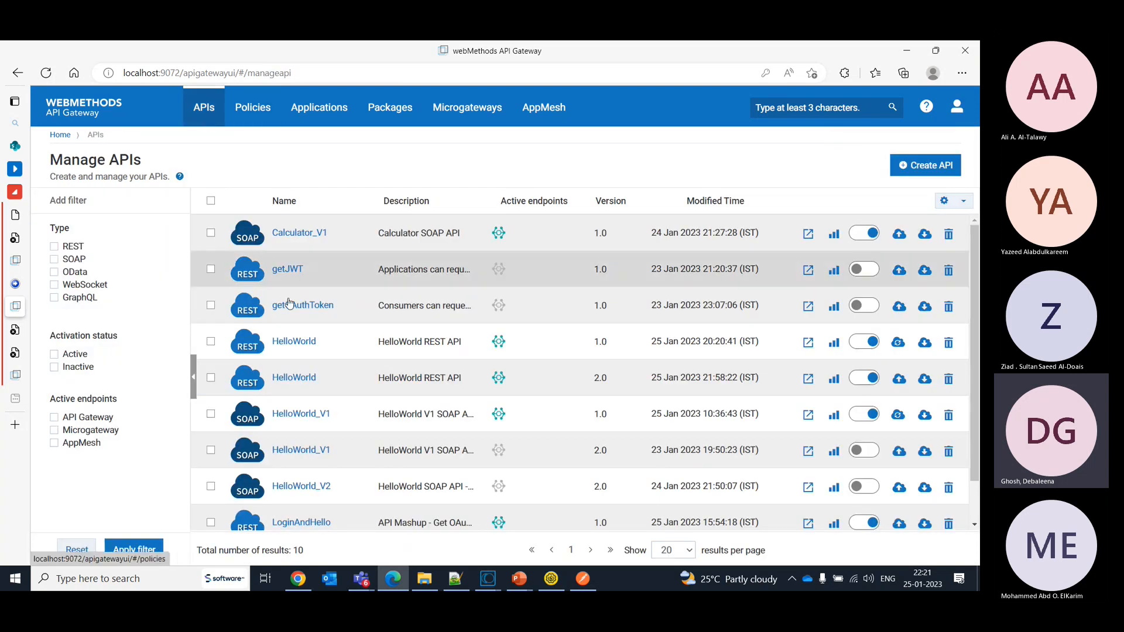
click(298, 377)
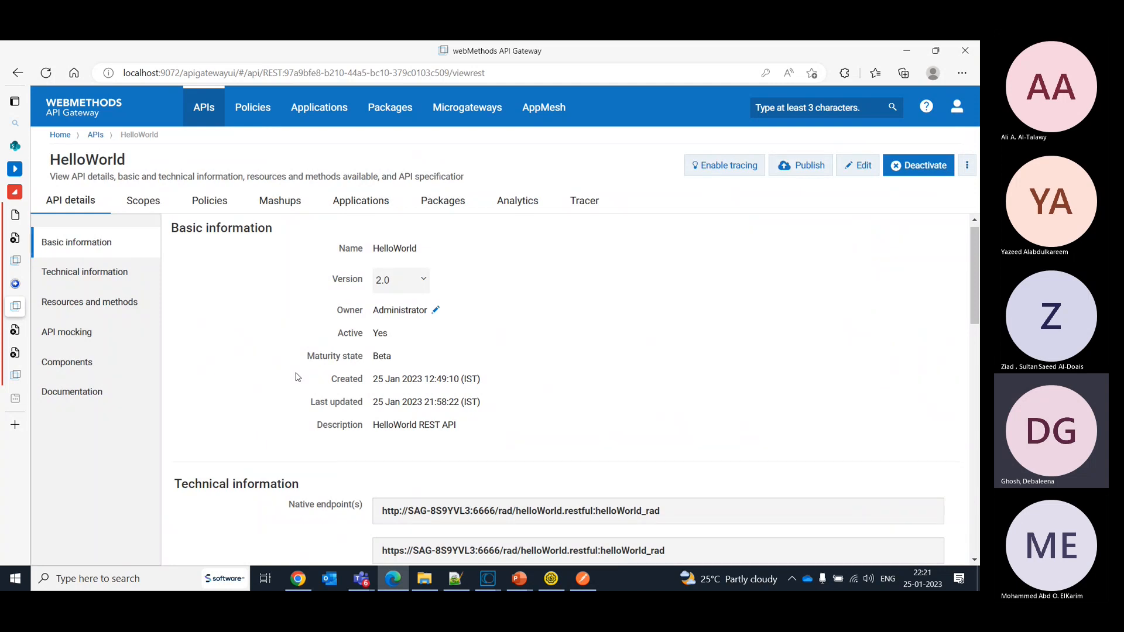
- Switch to SoapUI and look through the HelloWorld_V2 and JWT_OAuth_Token projects, and return to API Gateway
click(551, 580)
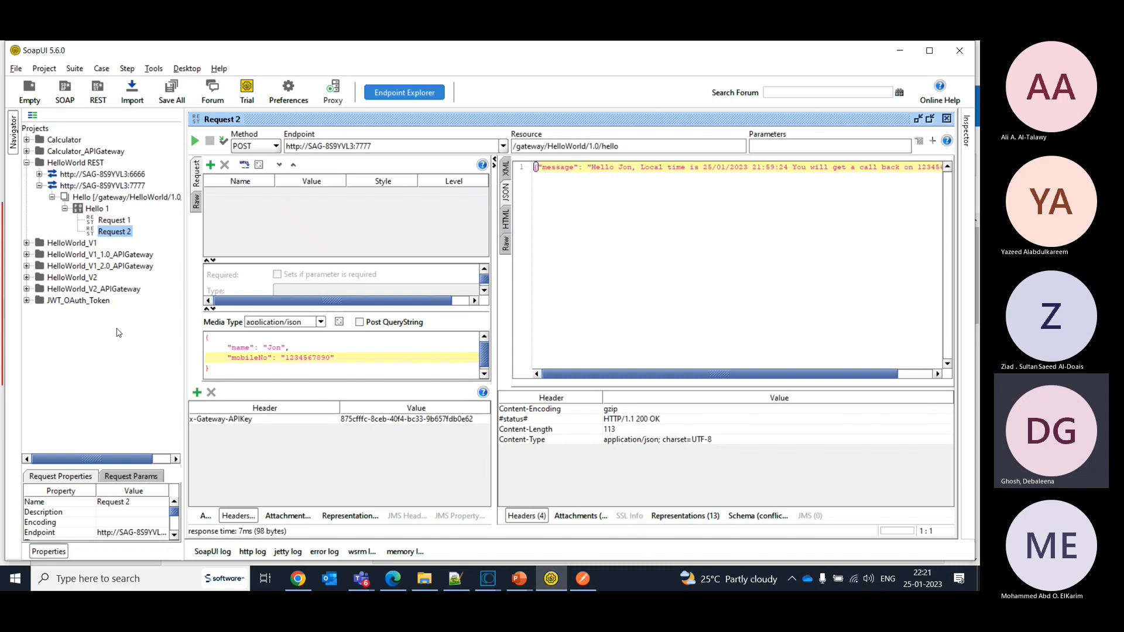
click(26, 277)
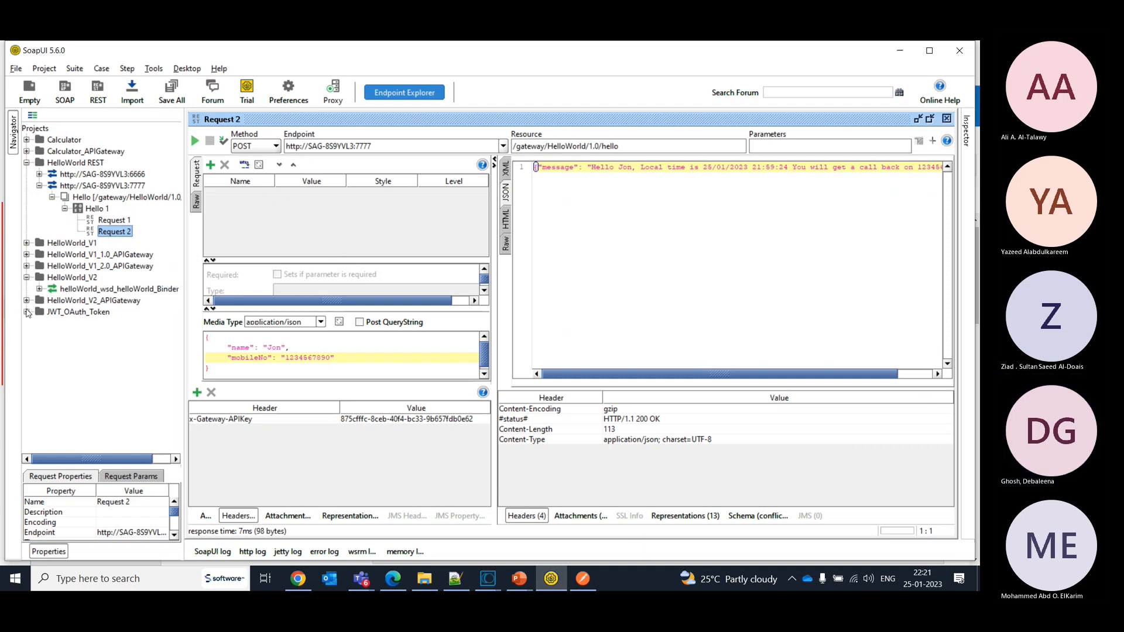
click(27, 312)
click(26, 312)
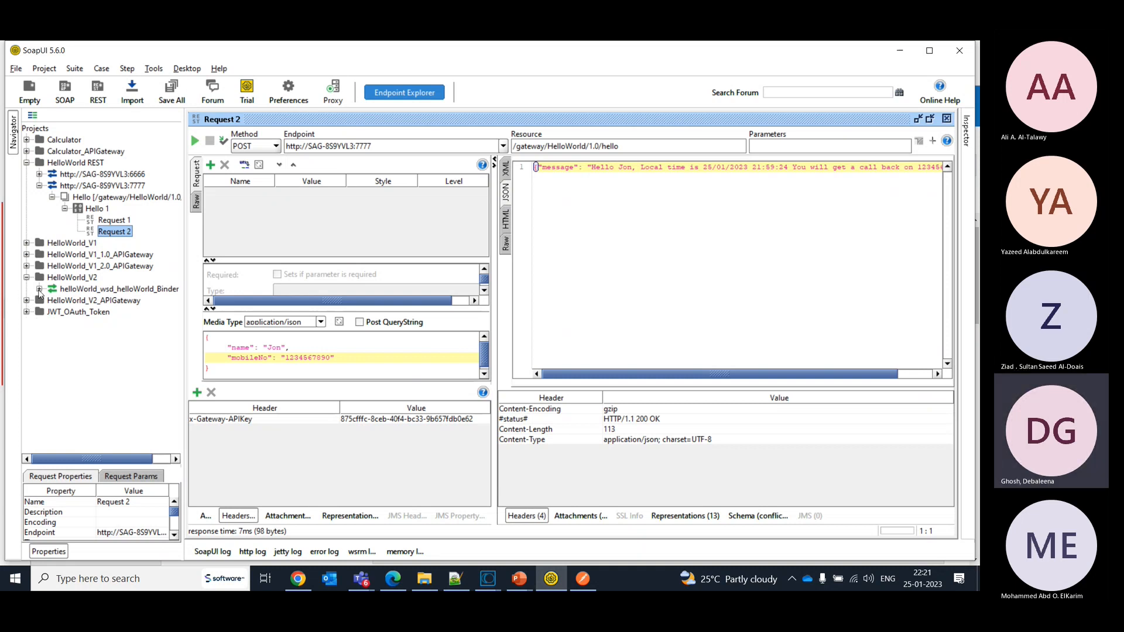
key(alt+Tab)
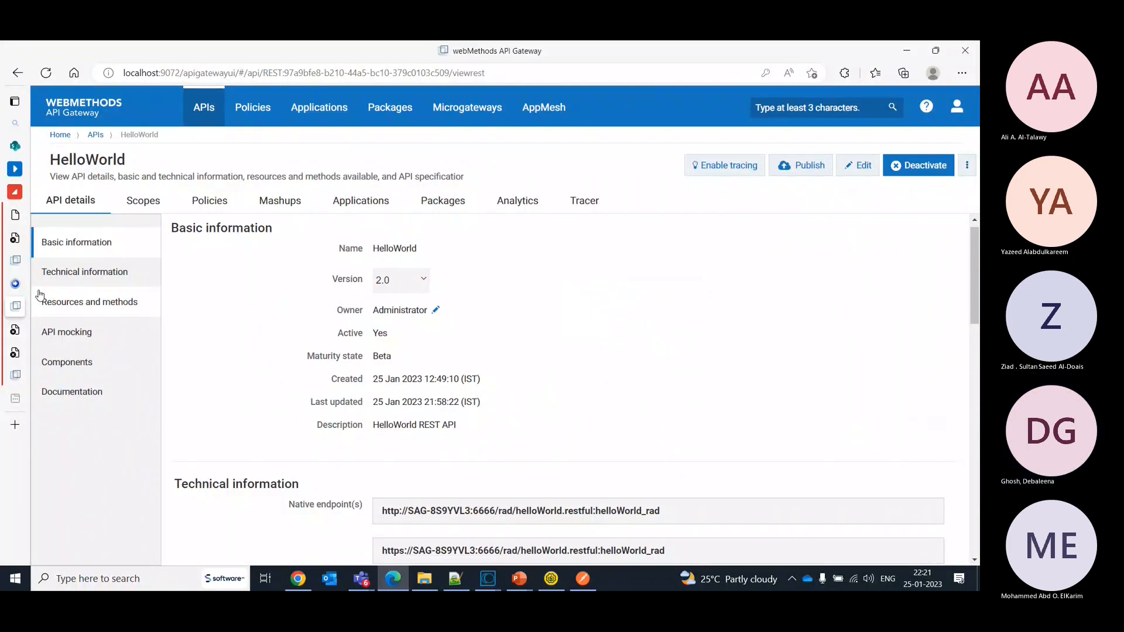
- Switch to SoapUI and start a new REST project in the Projects workspace
key(alt+Tab)
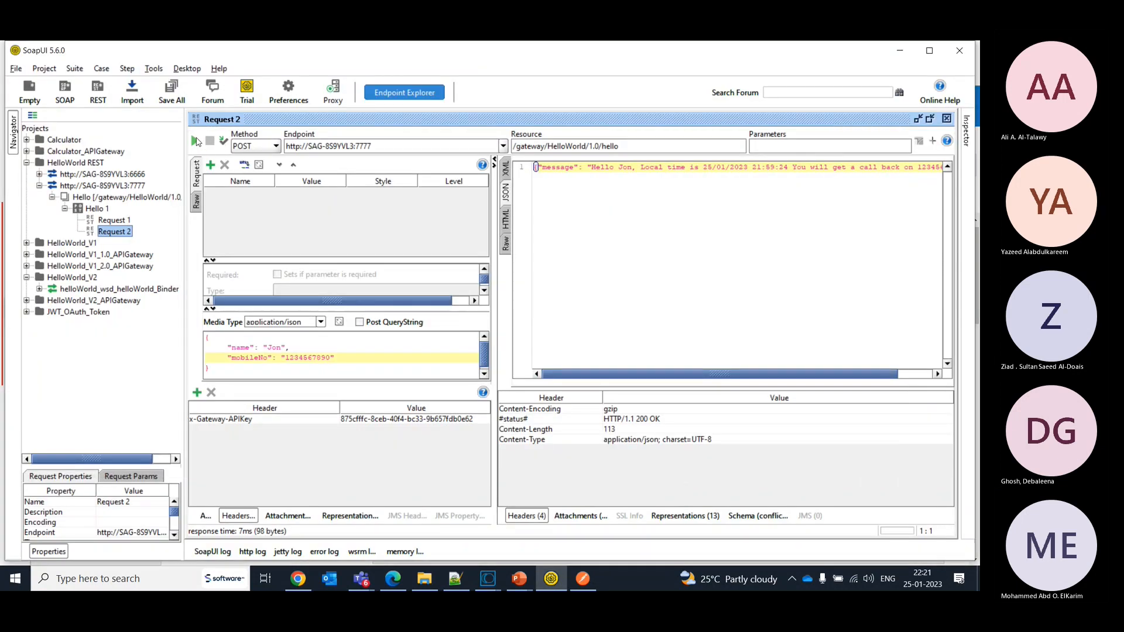
click(32, 131)
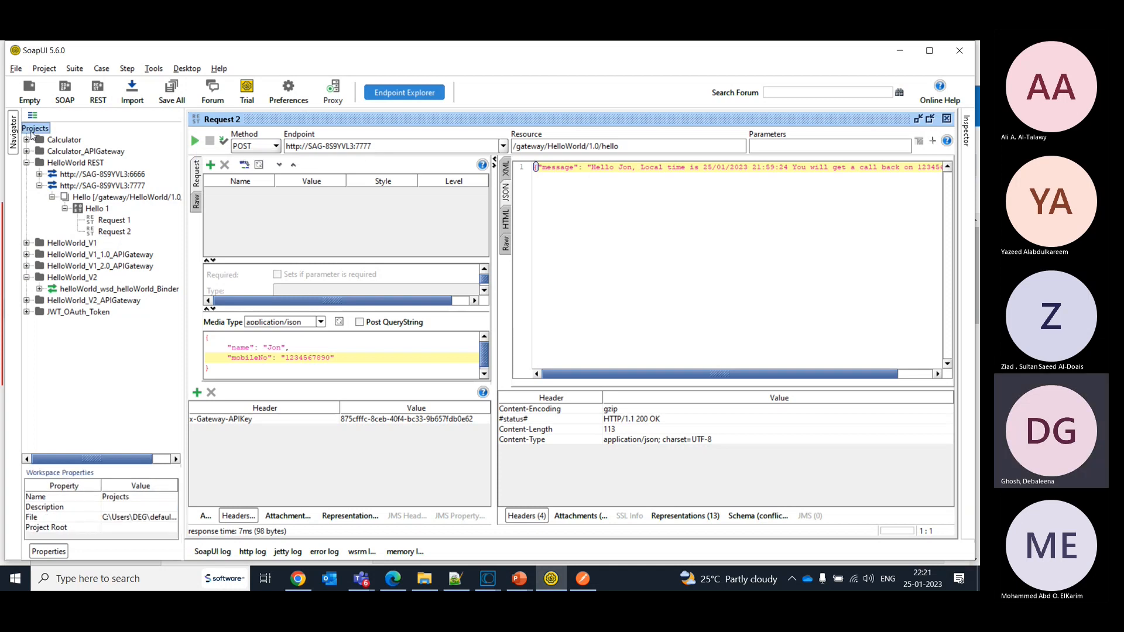
right_click(32, 133)
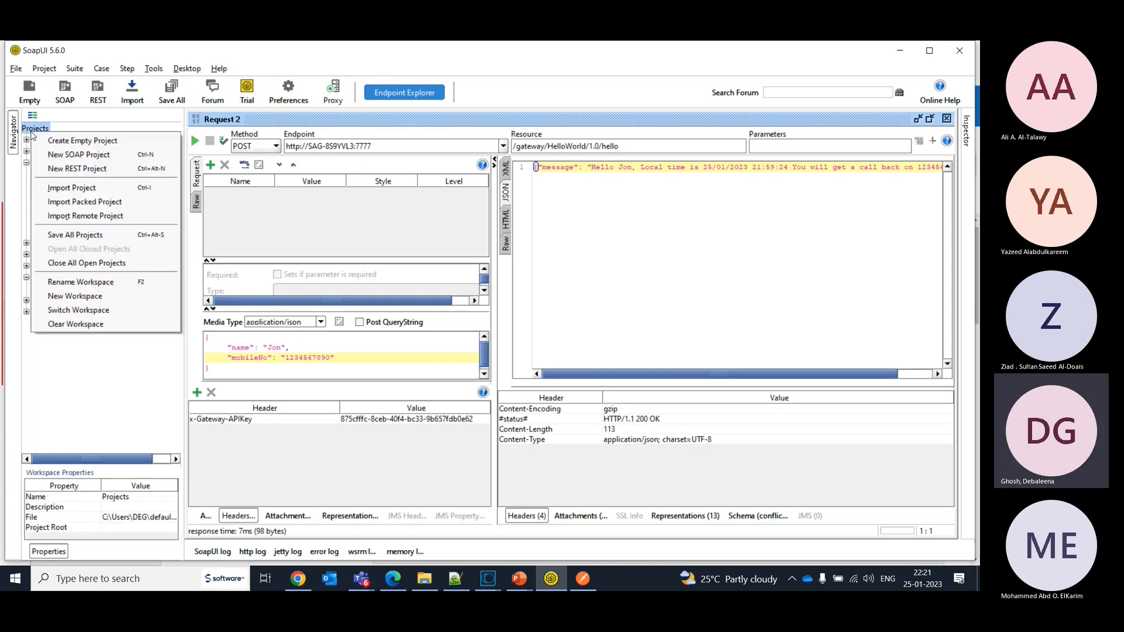
click(69, 170)
key(alt+Tab)
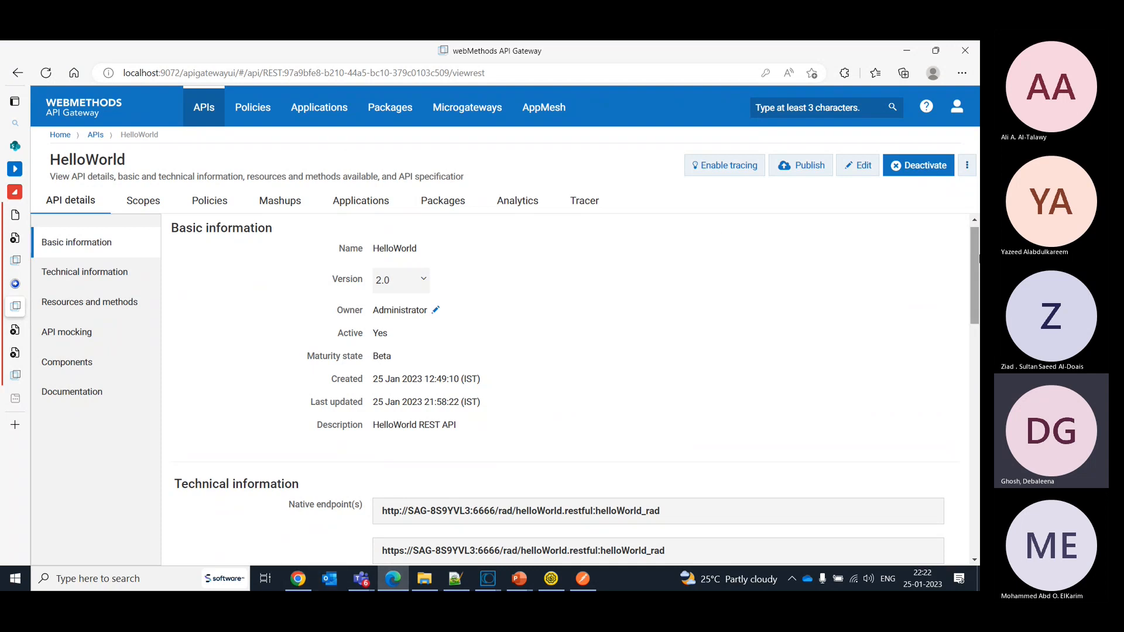
scroll(977, 259, down, 5)
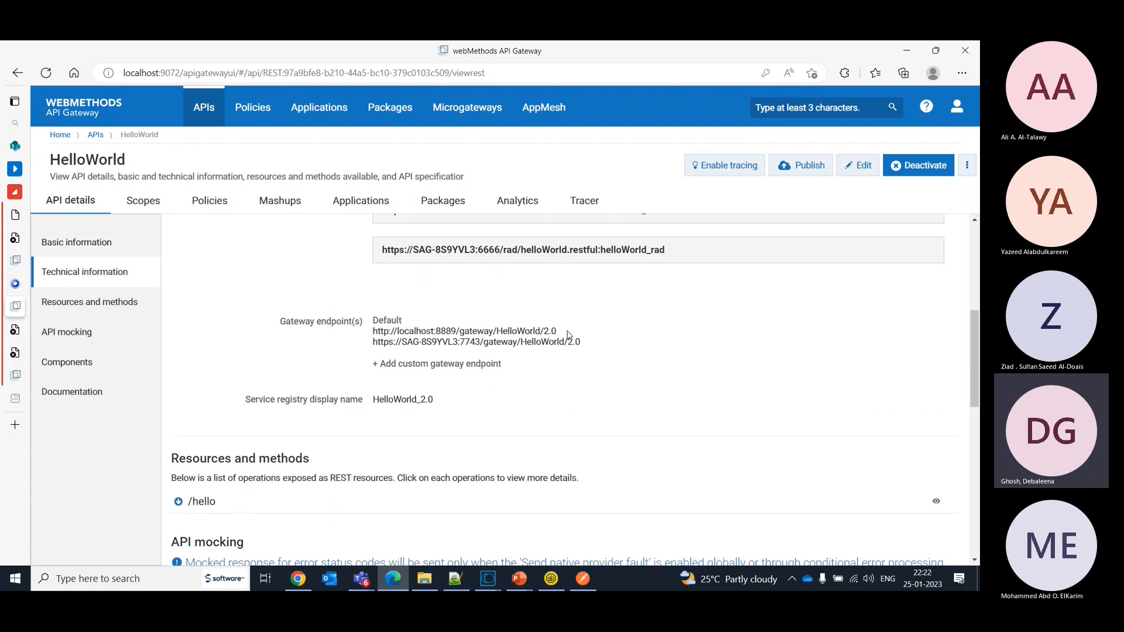
click(958, 107)
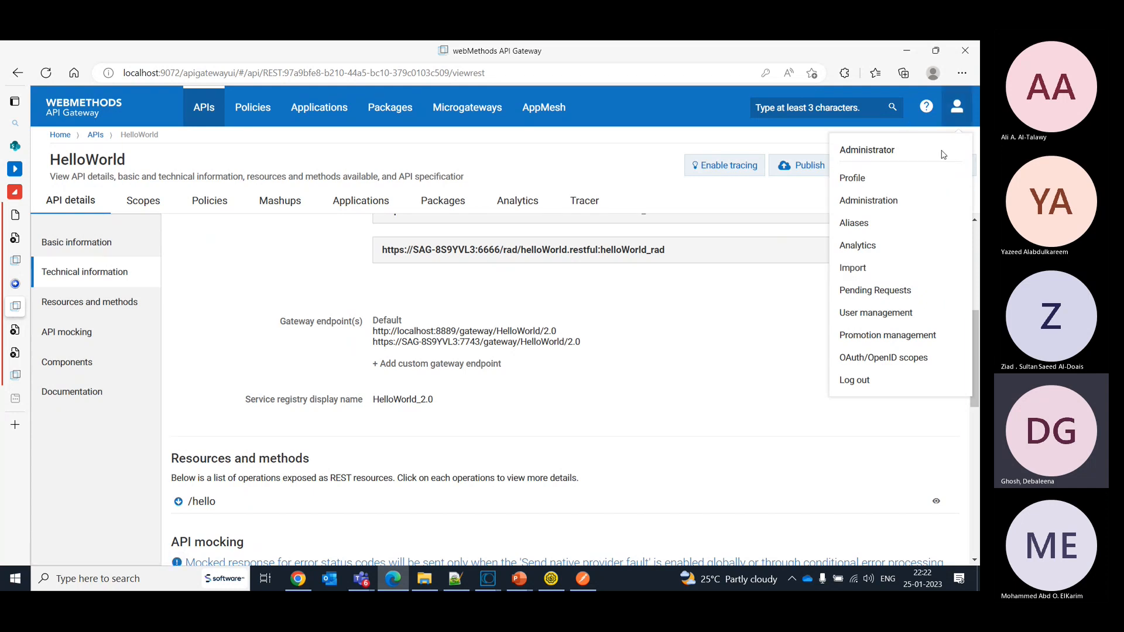
click(870, 212)
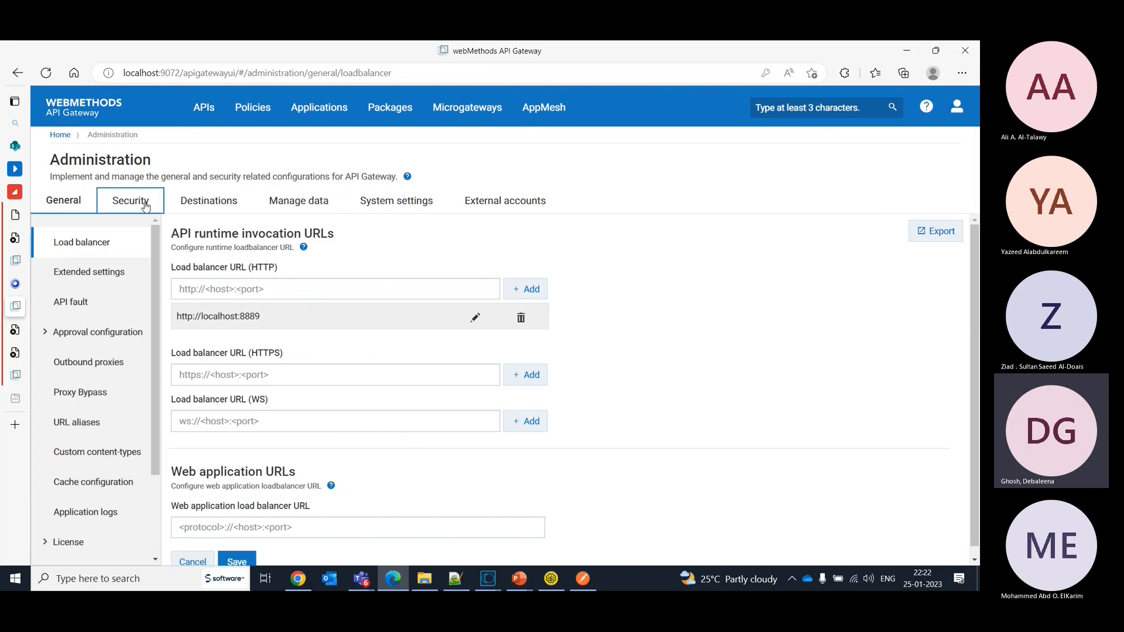
click(521, 317)
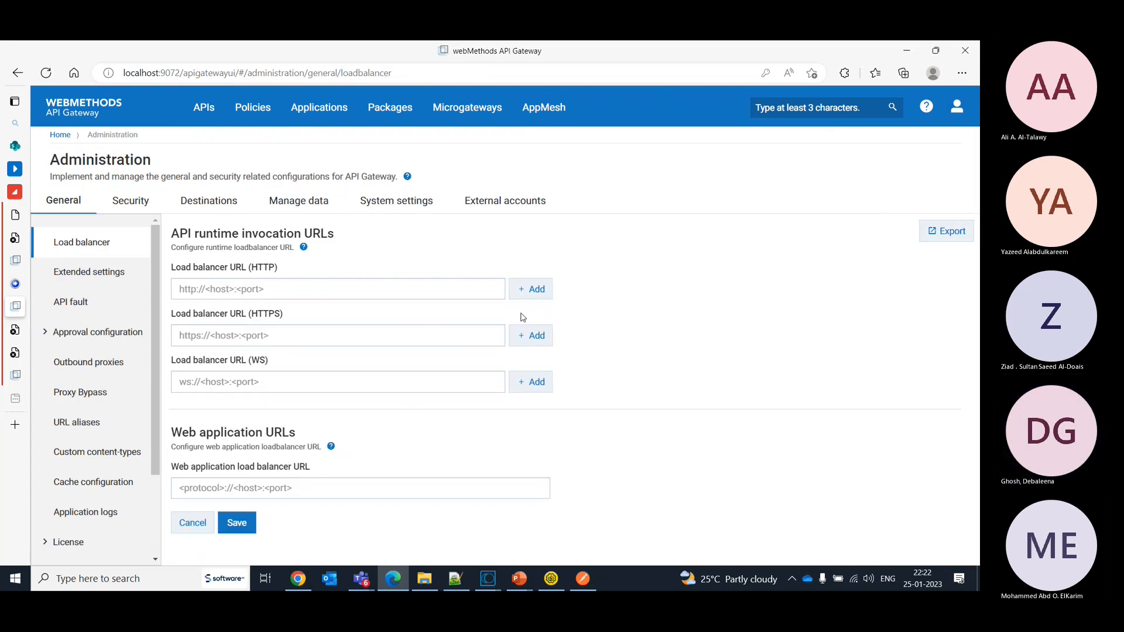
click(237, 522)
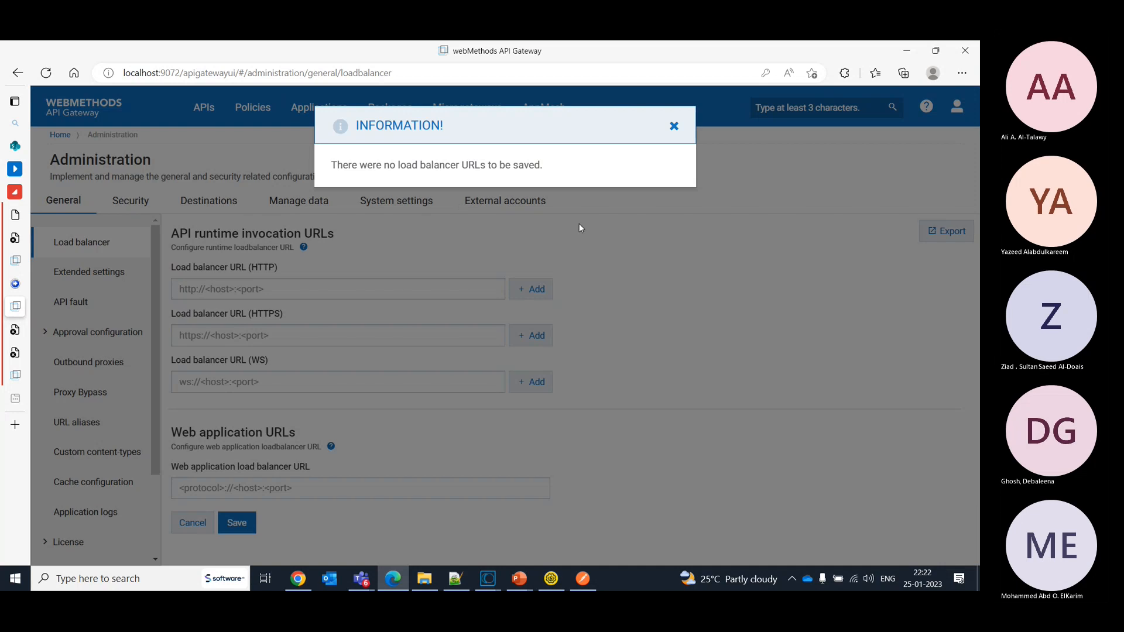
- Open the HelloWorld REST API version 2.0 from the API list and examine its /hello resource, component schemas and documentation
click(673, 127)
click(217, 106)
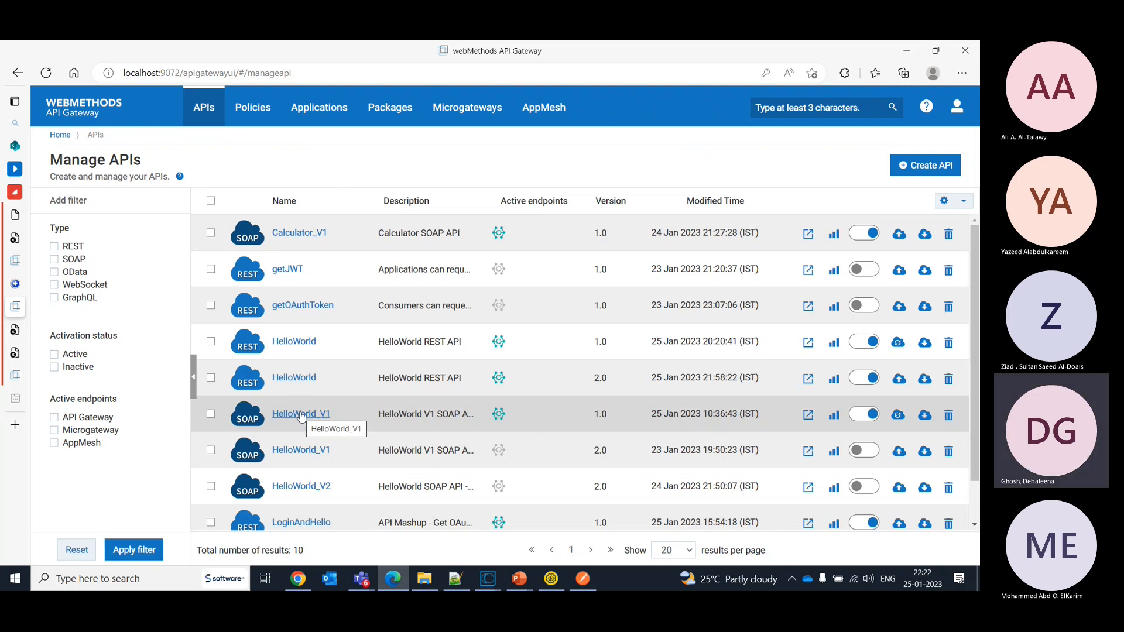
click(294, 378)
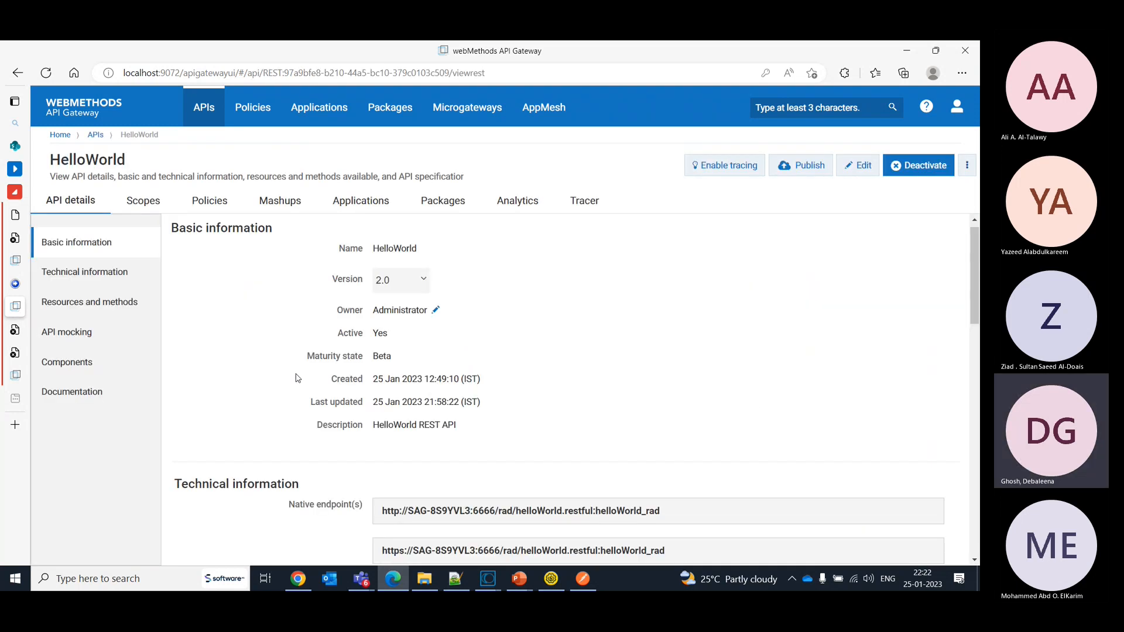
click(82, 364)
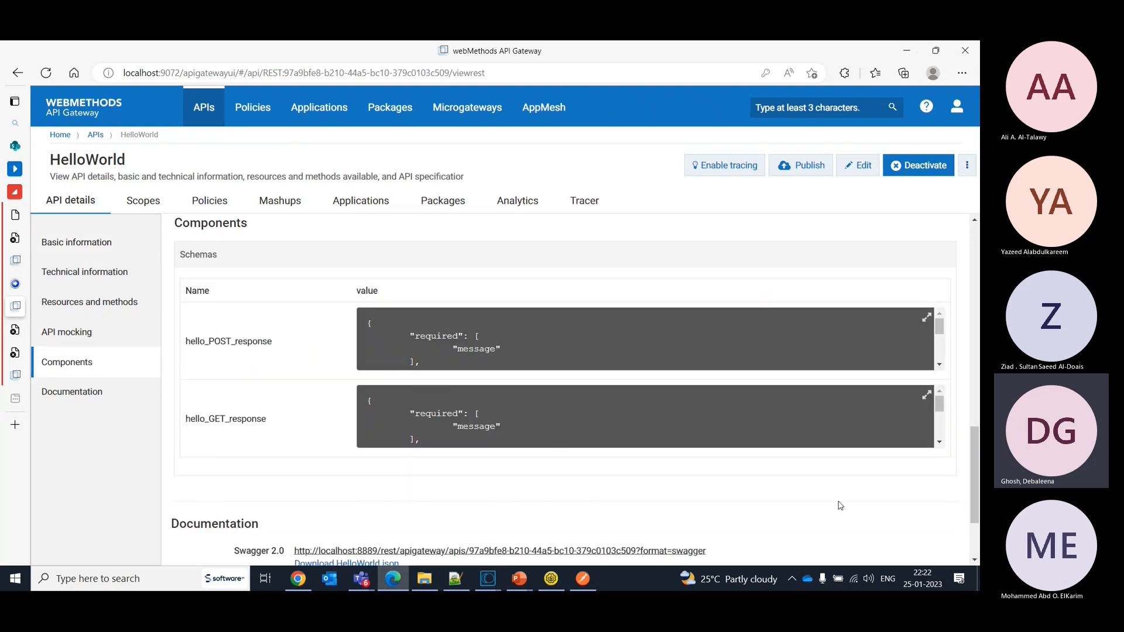
drag(974, 495, 977, 429)
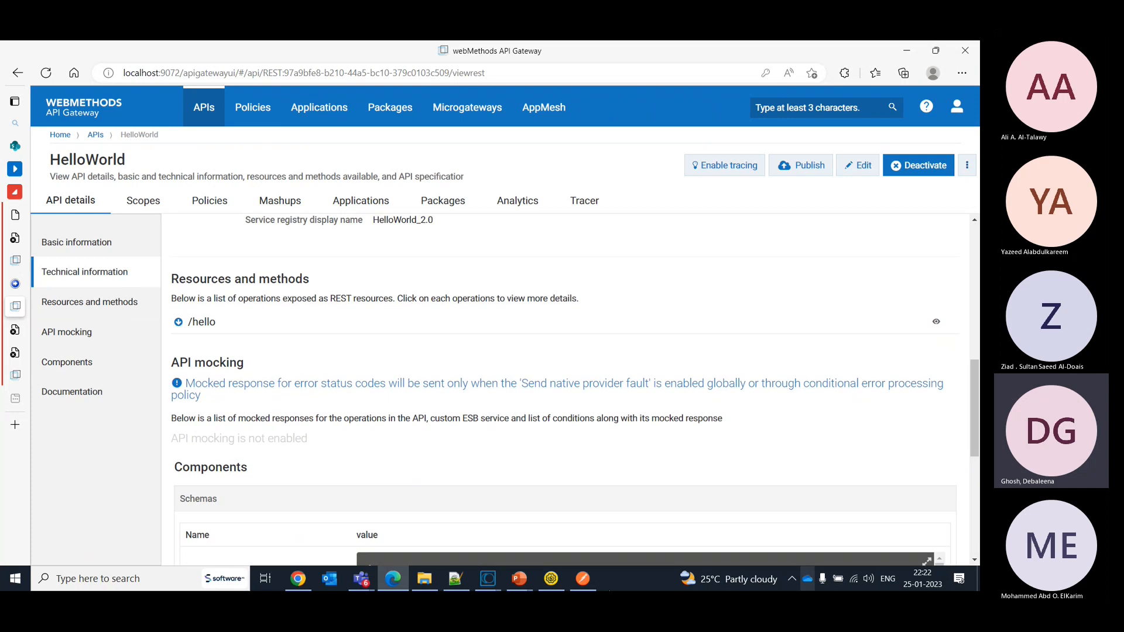
click(178, 322)
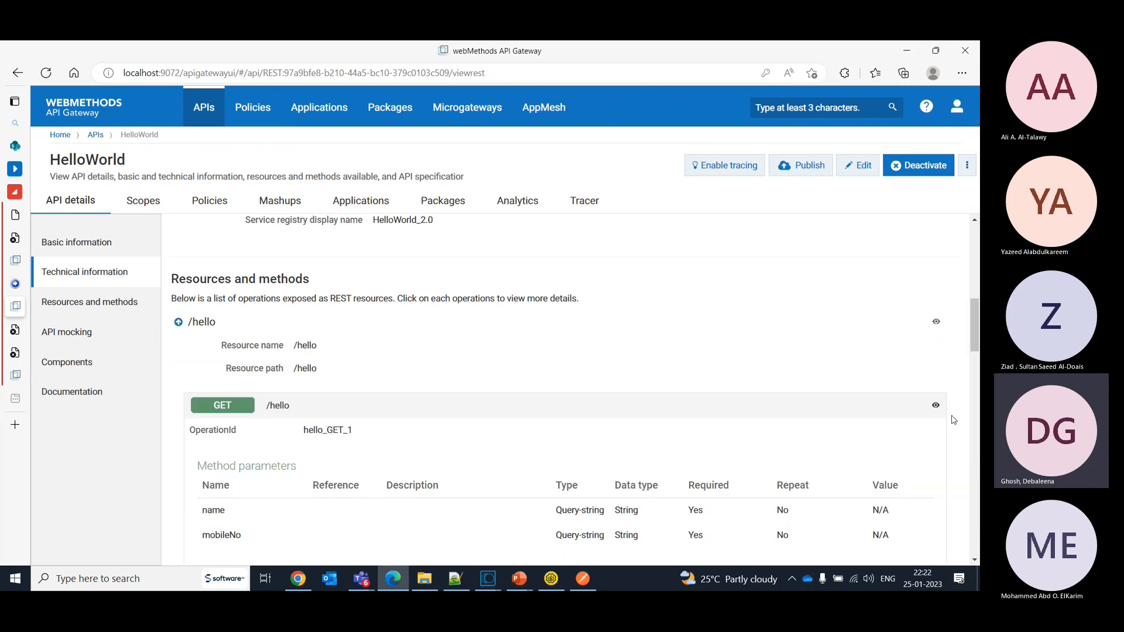
drag(971, 337, 975, 532)
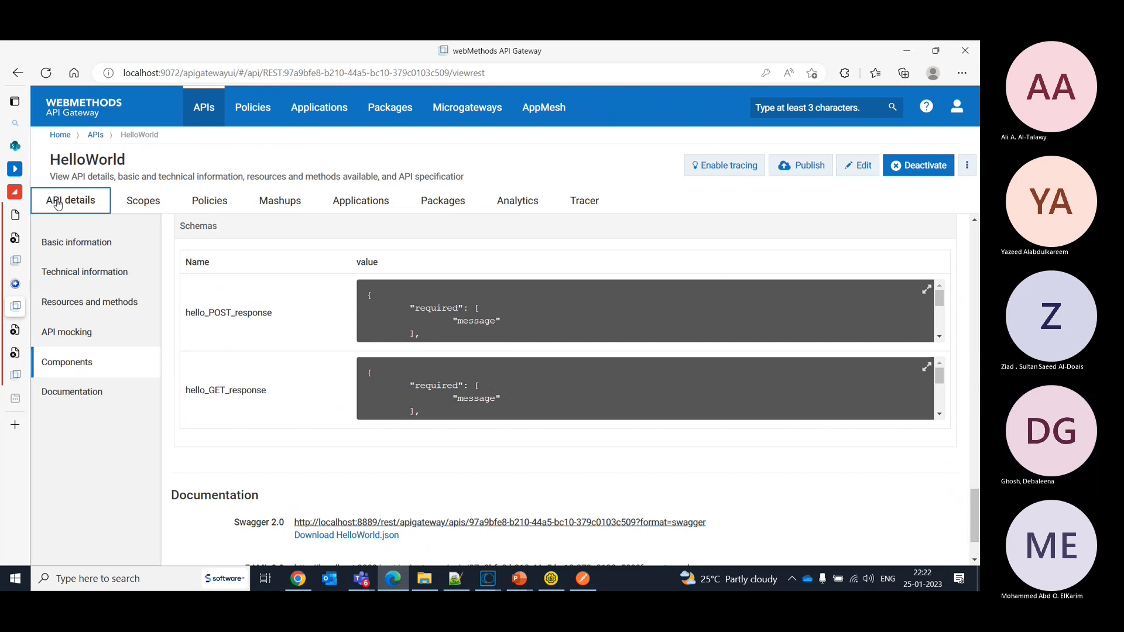
- Return to the API list, open HelloWorld REST API version 2.0 for editing, and expand its /hello resource
click(214, 109)
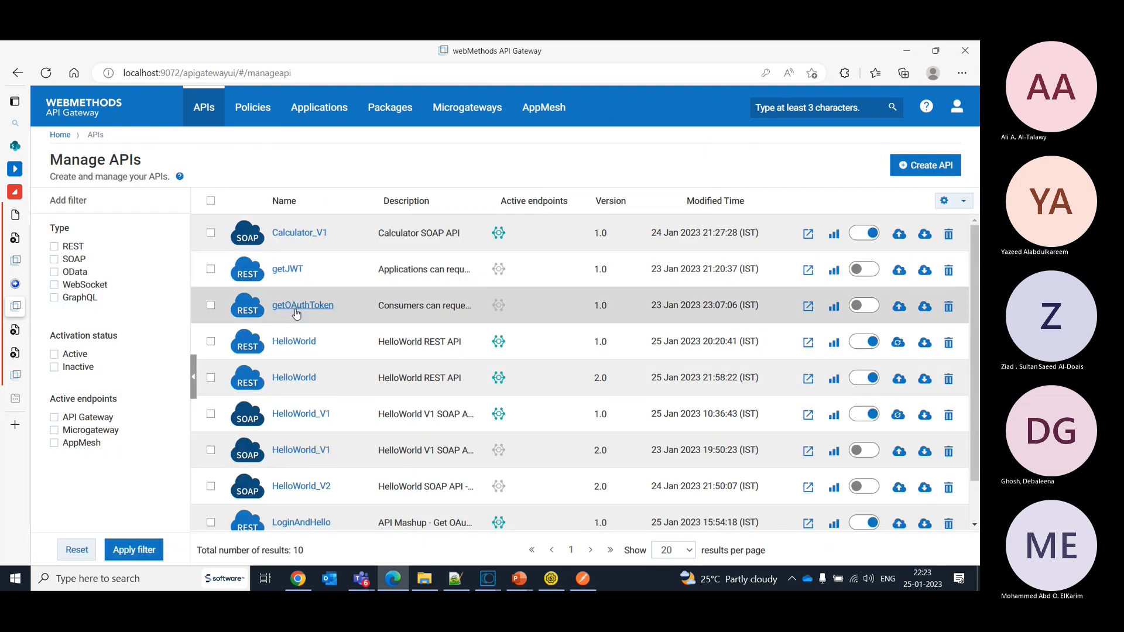
click(302, 379)
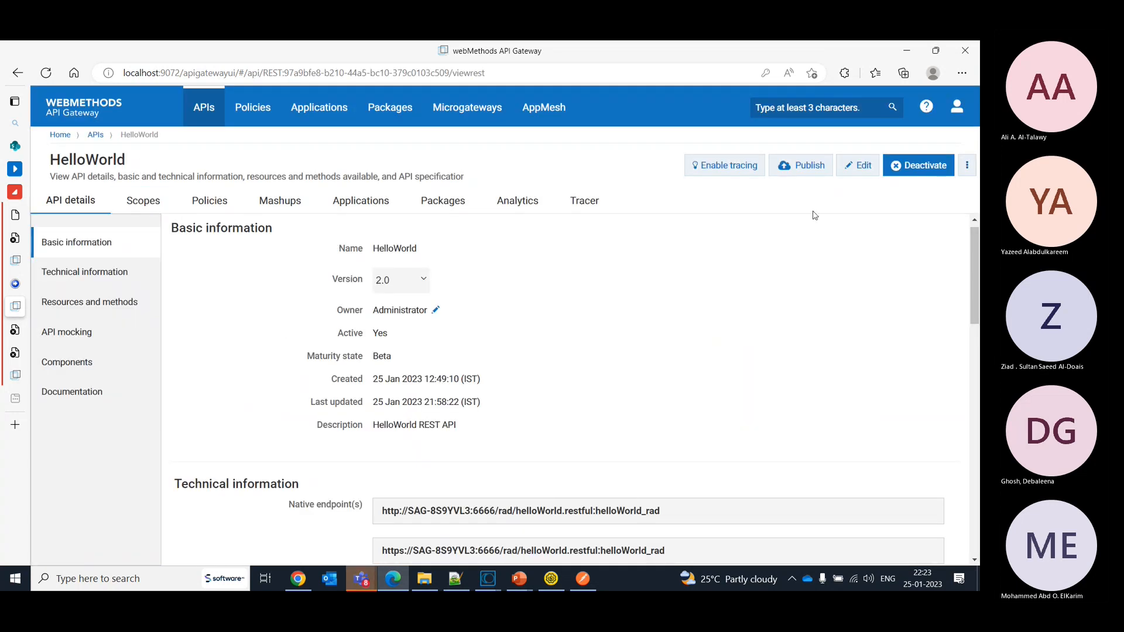
click(850, 166)
click(386, 251)
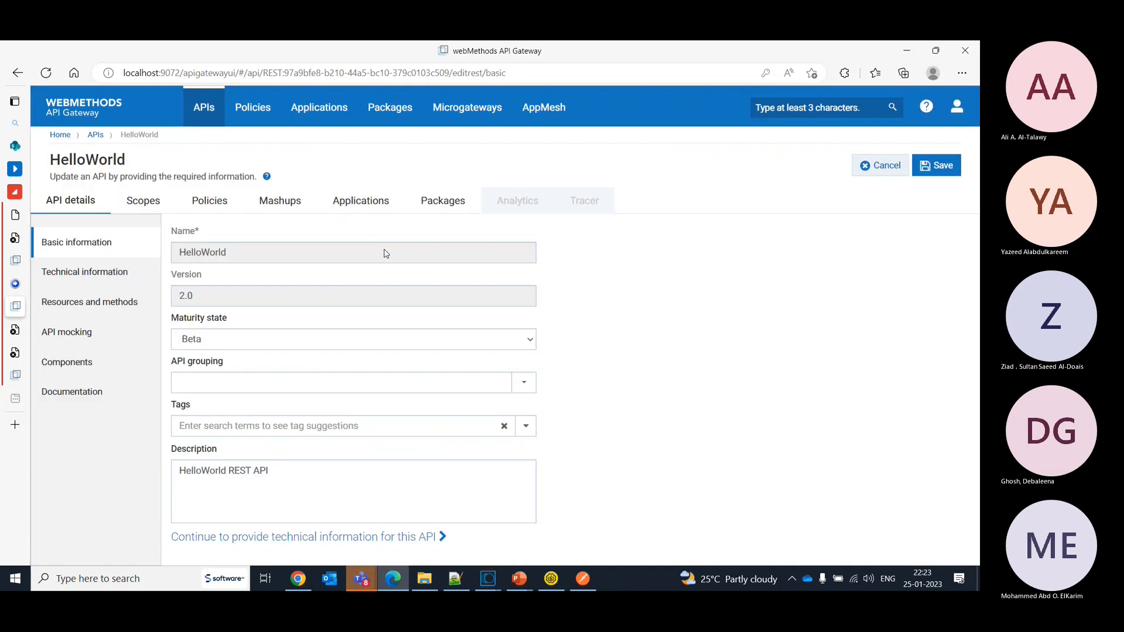
click(66, 304)
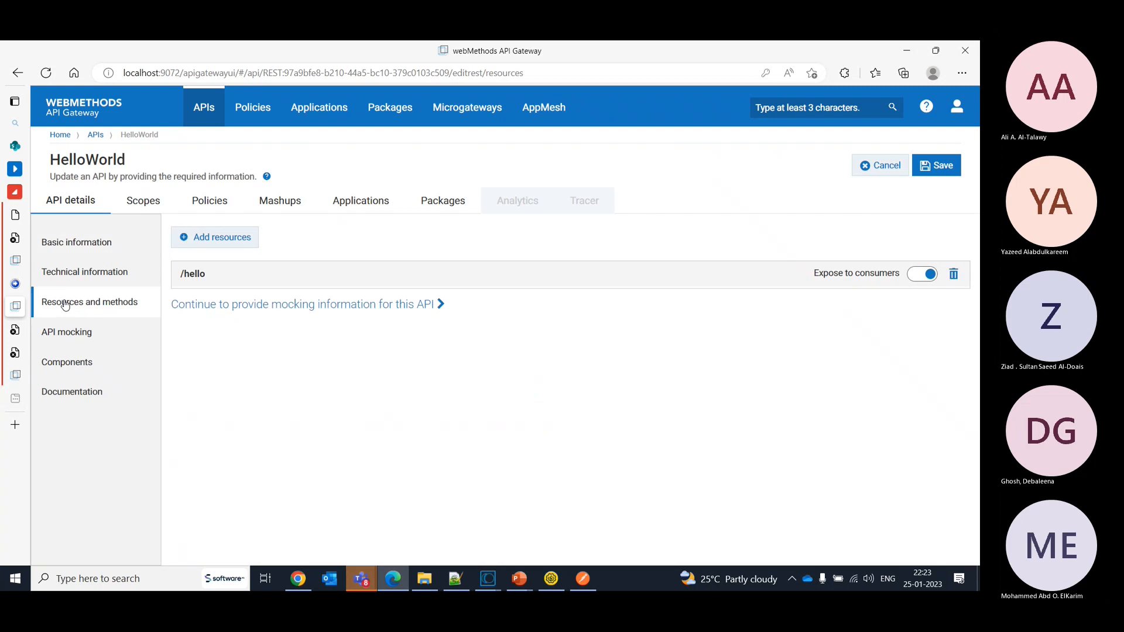
click(334, 281)
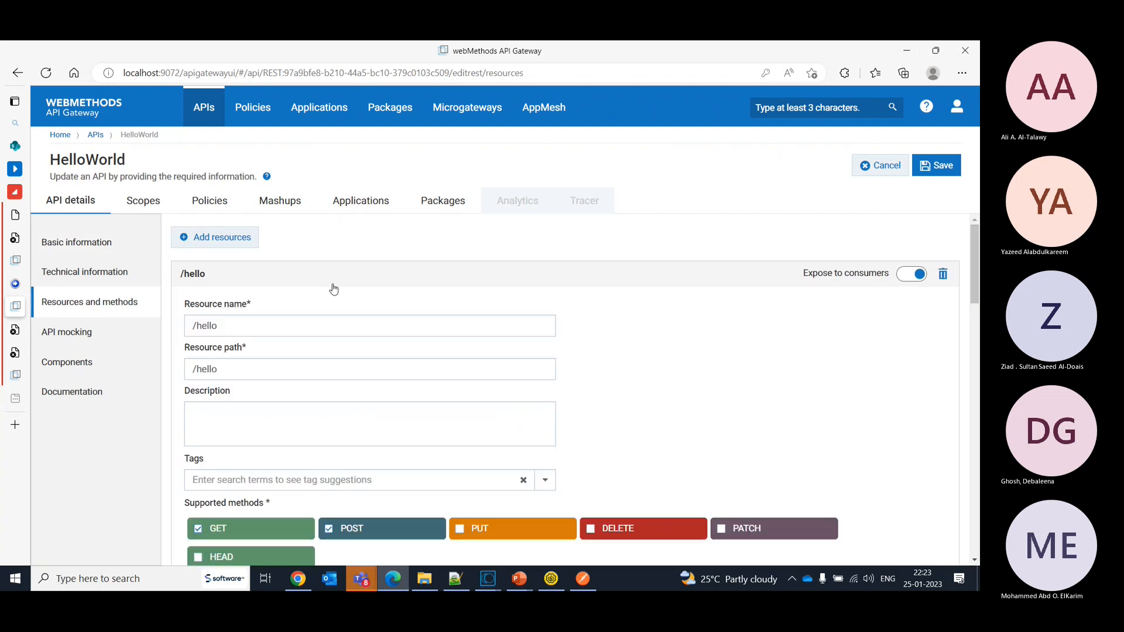
- Examine the callback options of the /hello POST method, choosing Global callback and opening its list of references
scroll(977, 296, down, 2)
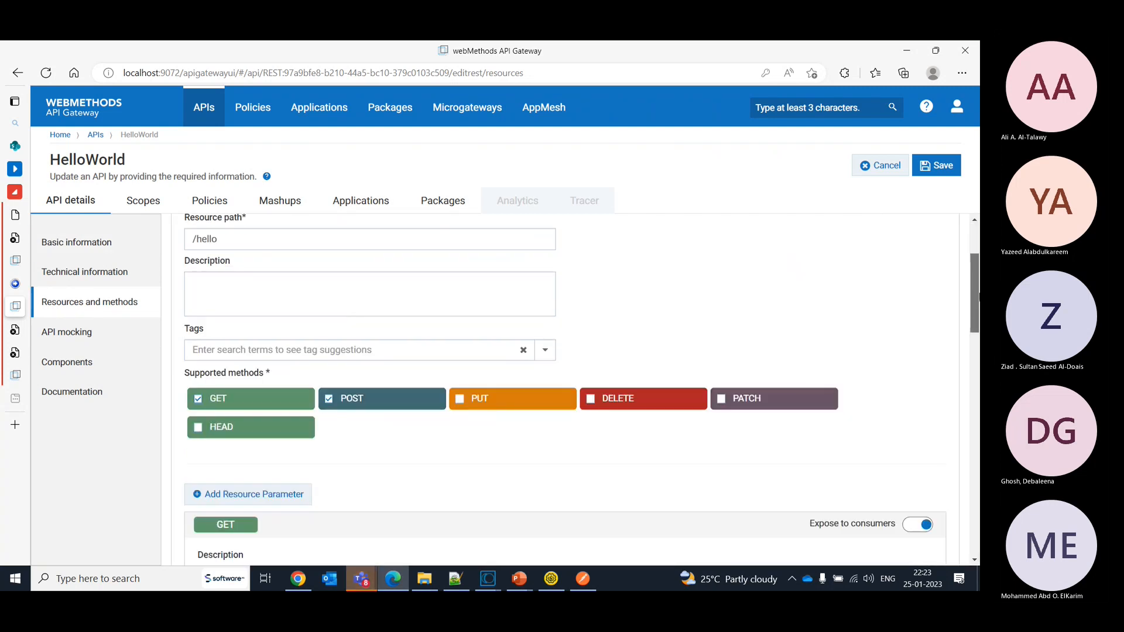
drag(978, 295, 978, 472)
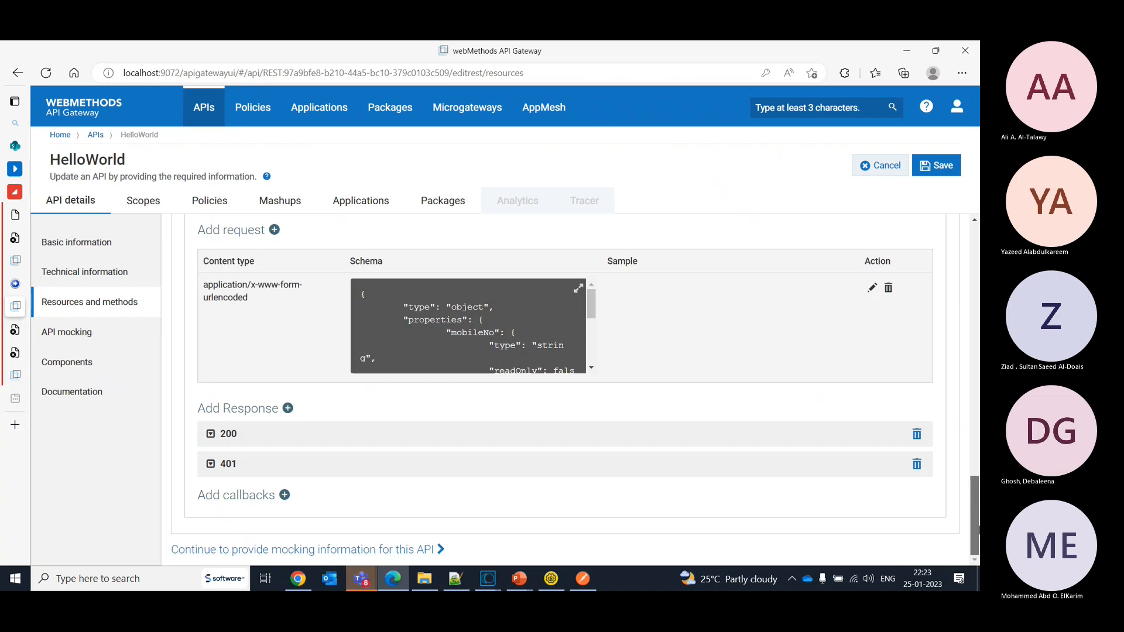
click(218, 498)
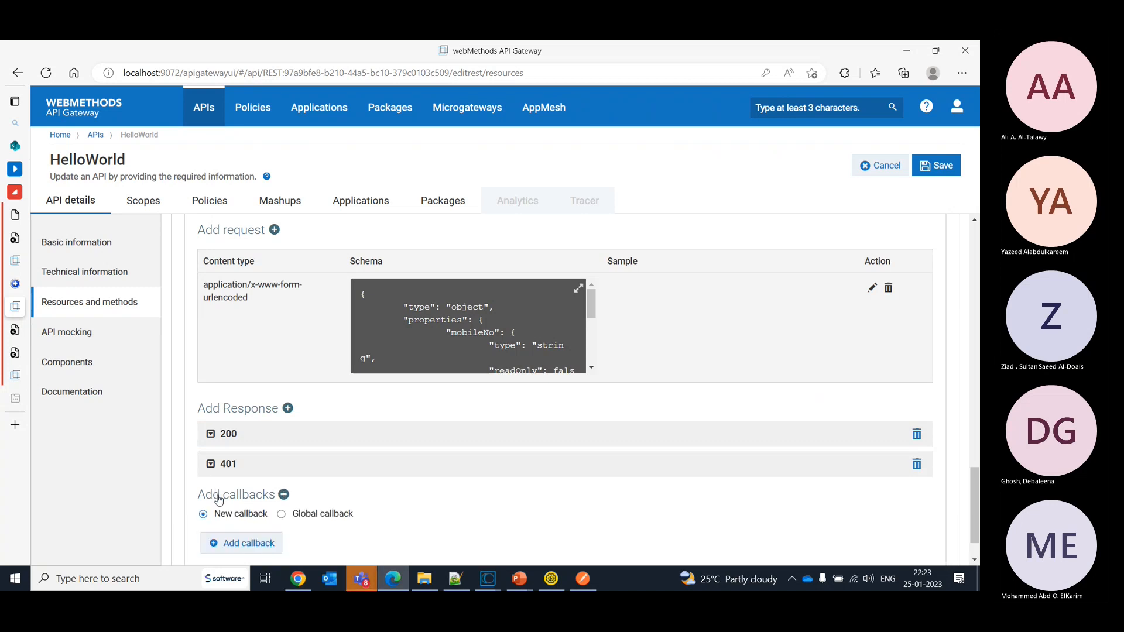
click(282, 514)
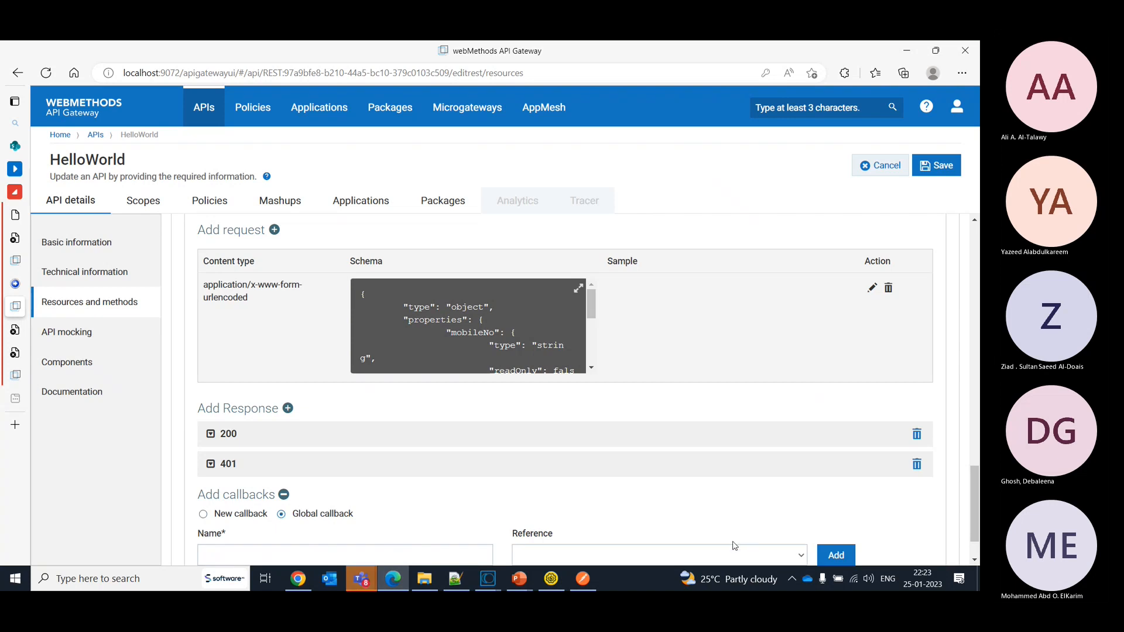
click(682, 556)
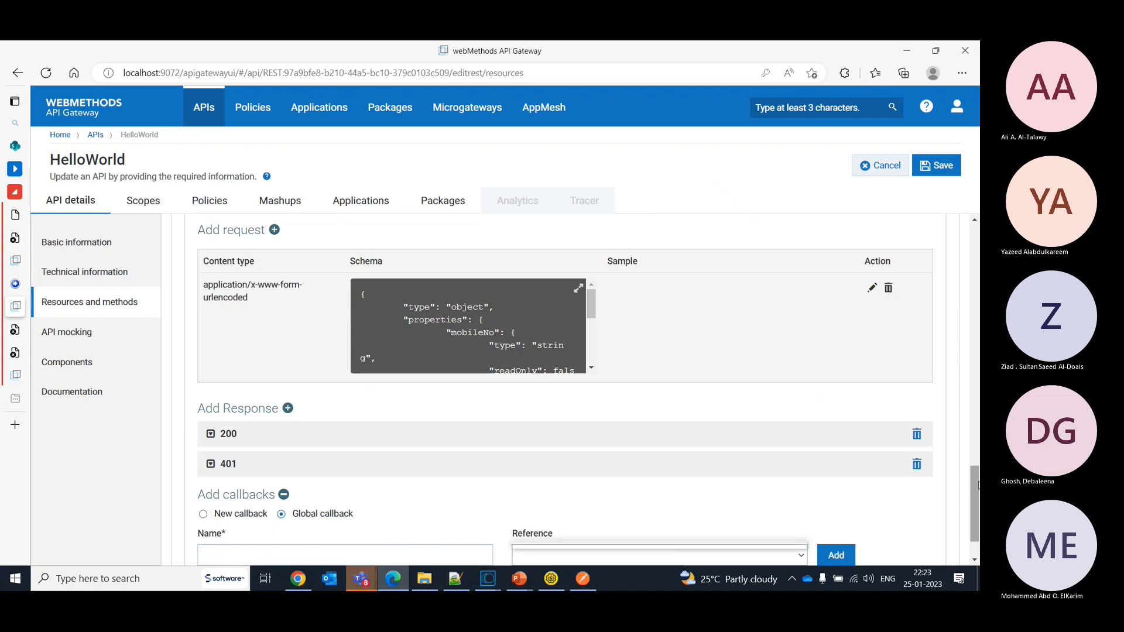
scroll(978, 484, down, 1)
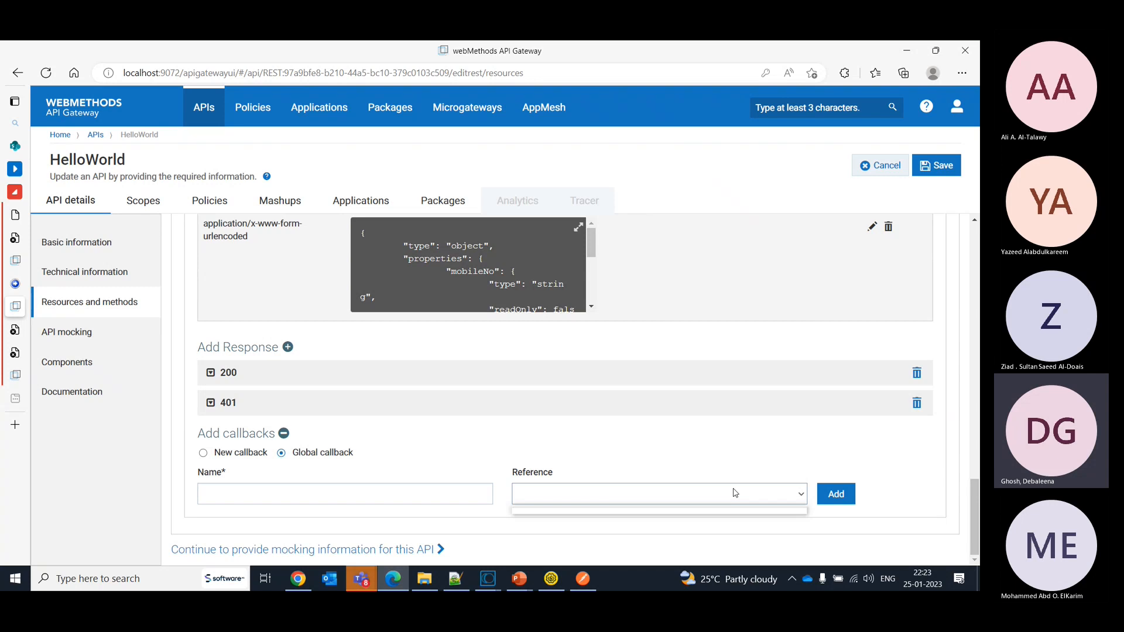
- Return to the basic information of the HelloWorld API and save the API
click(65, 199)
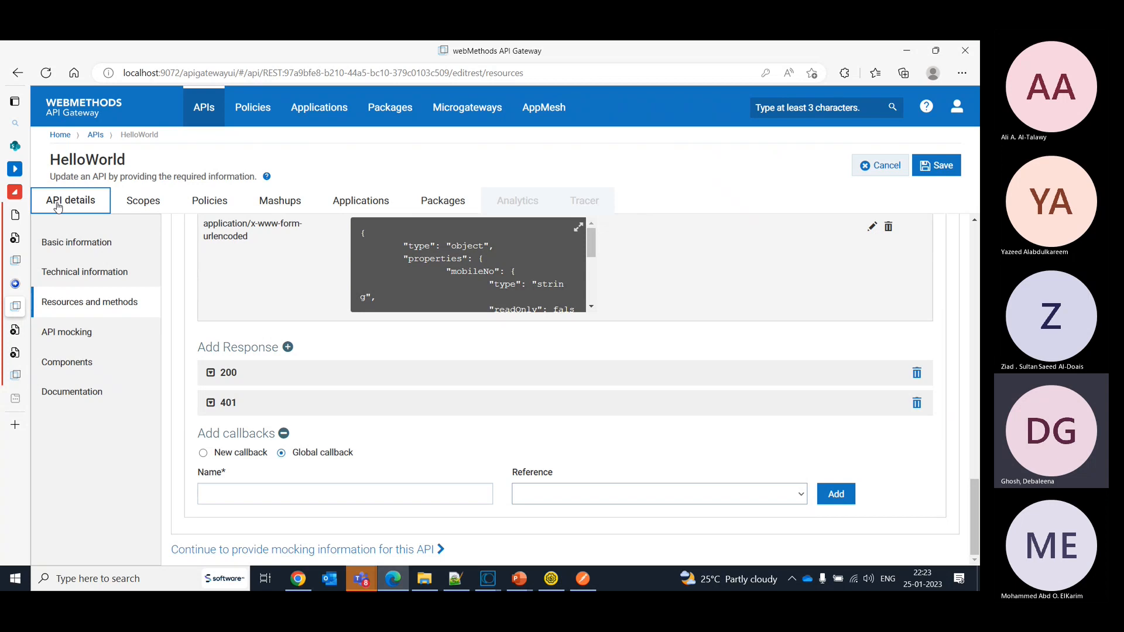
click(57, 206)
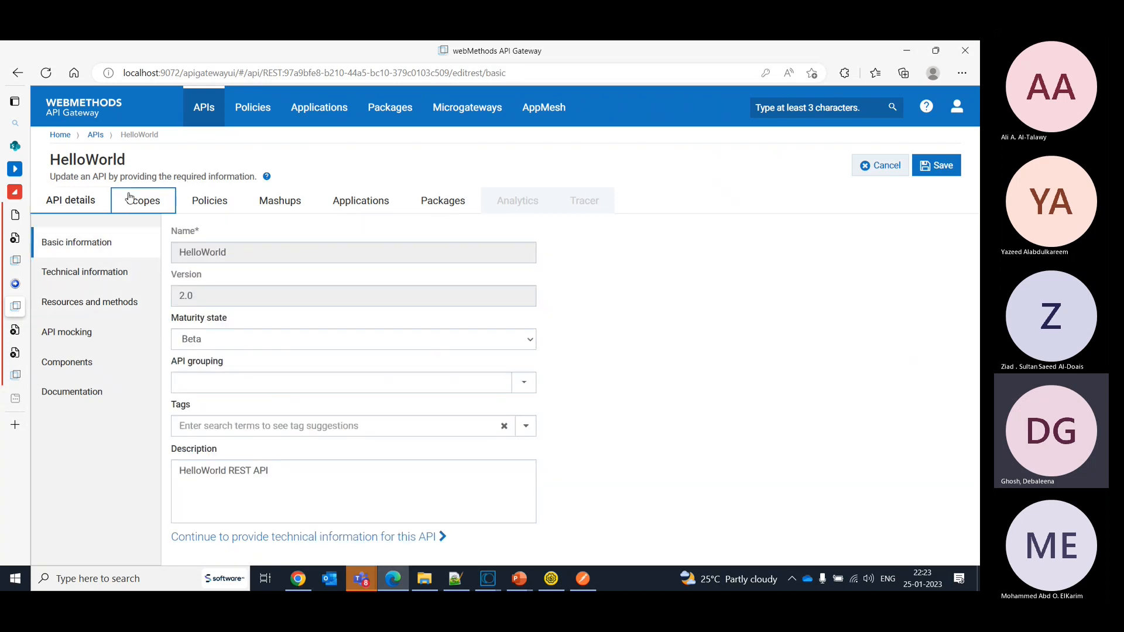
click(936, 167)
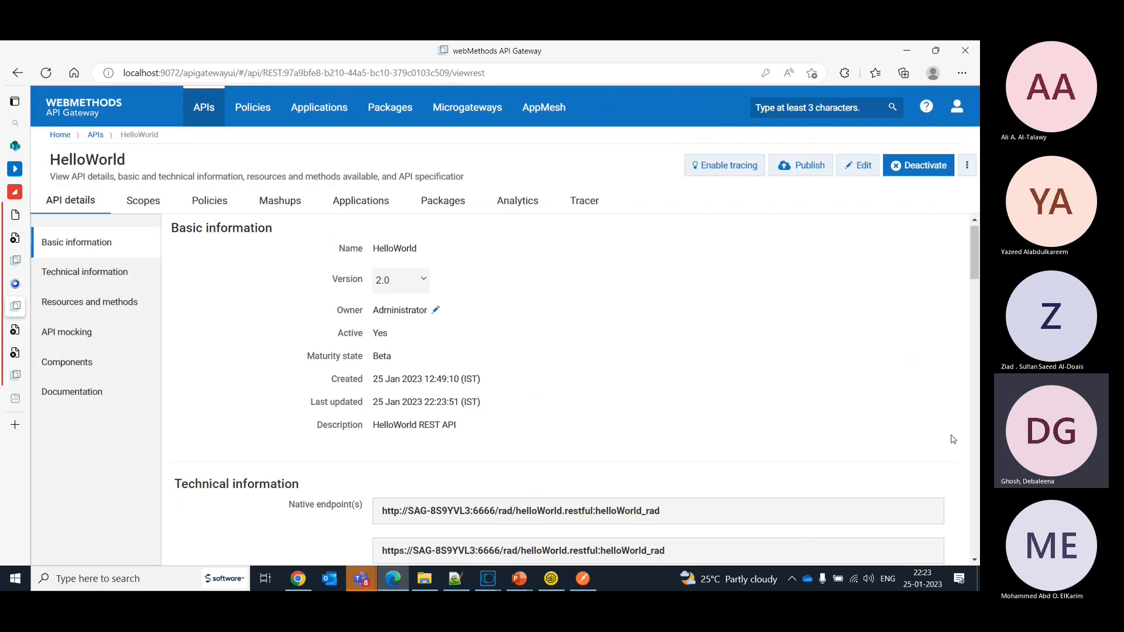
drag(971, 243, 971, 302)
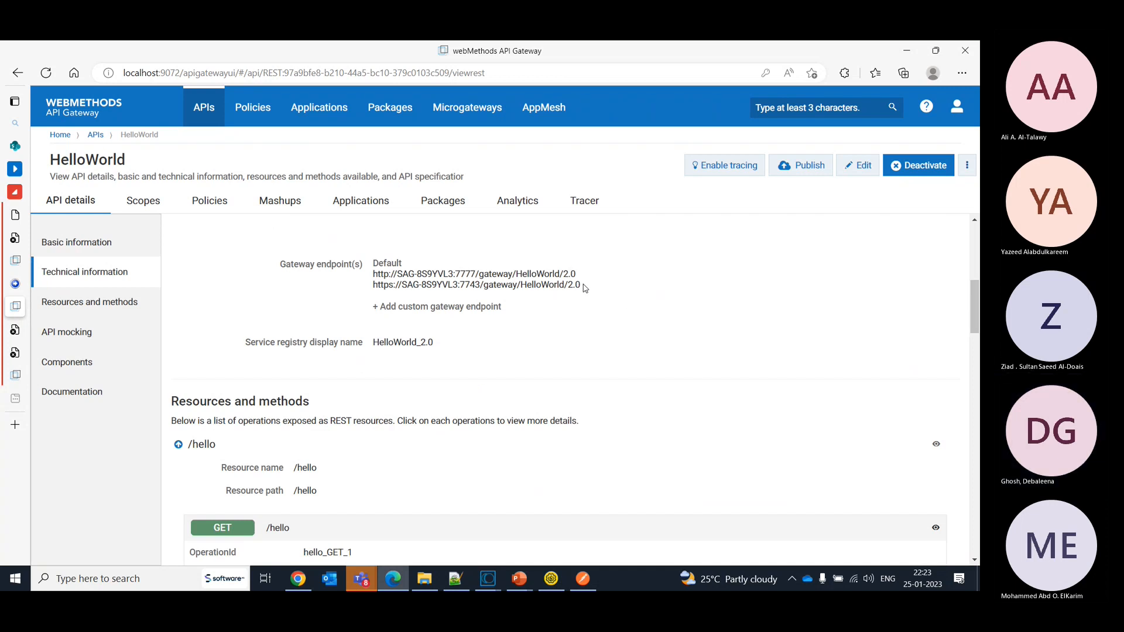
drag(579, 274, 371, 277)
key(ctrl+c)
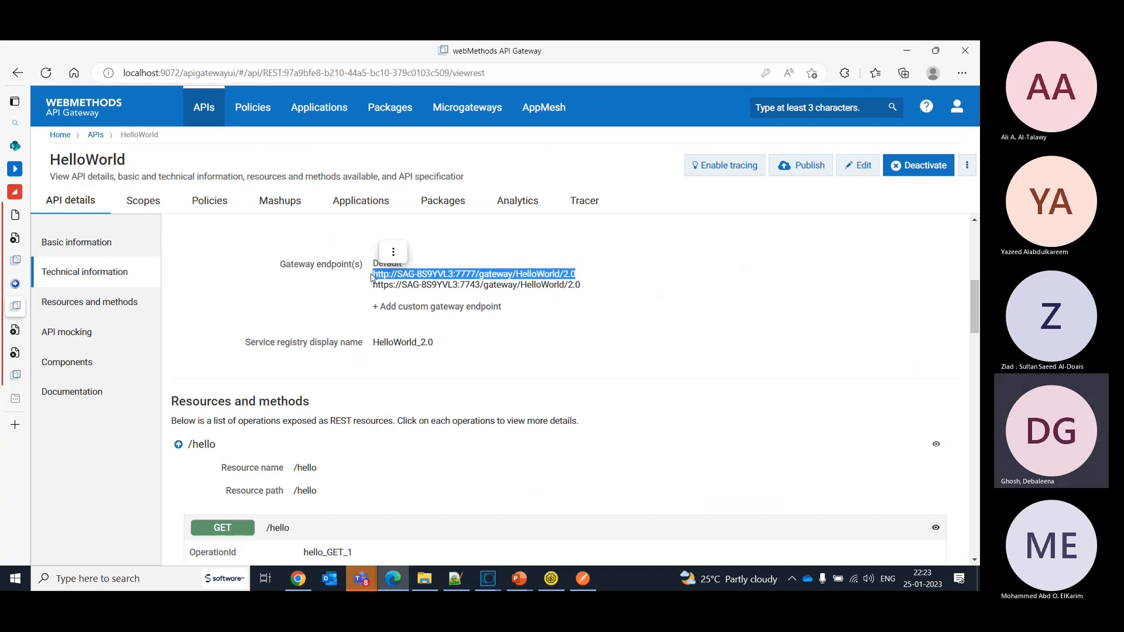
click(583, 581)
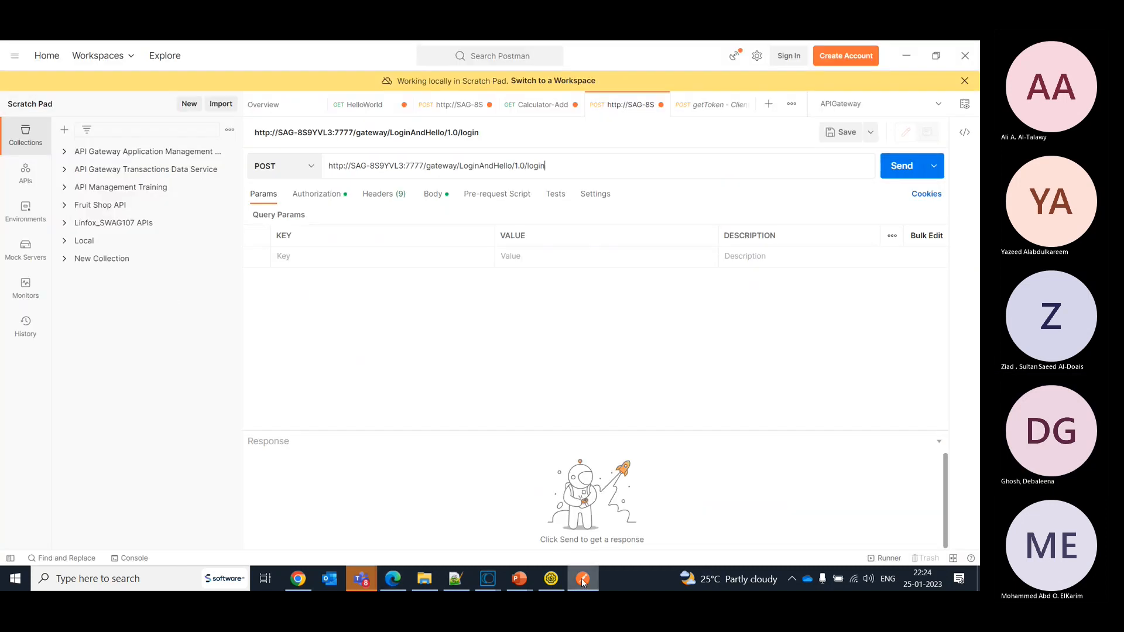
click(583, 581)
click(551, 579)
key(ctrl+v)
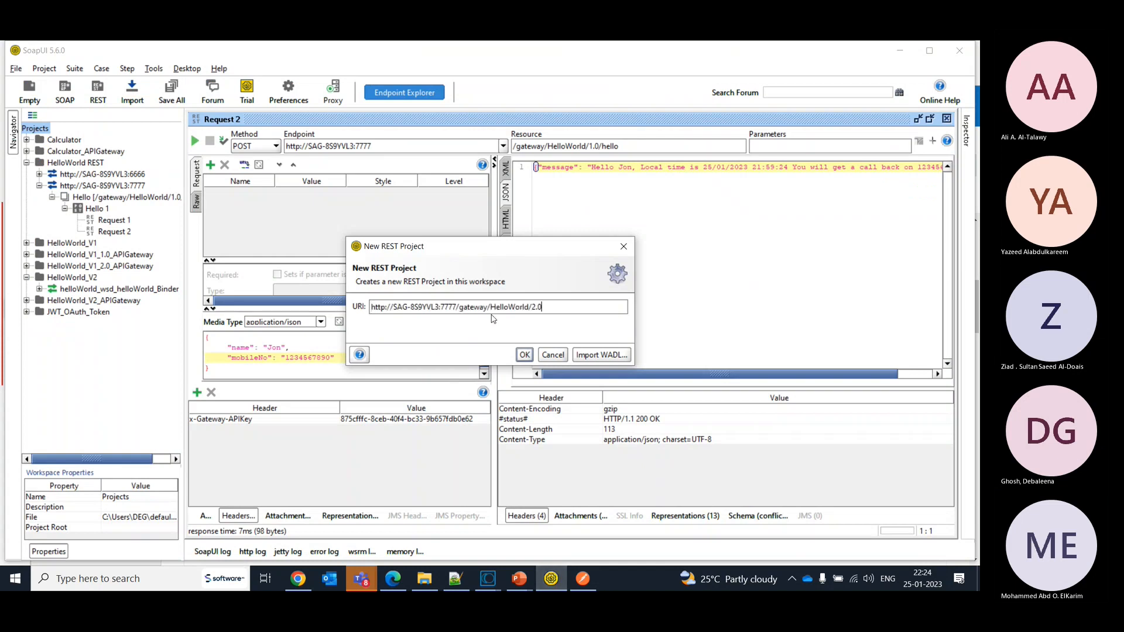
text(/helloWo)
key(alt+Tab)
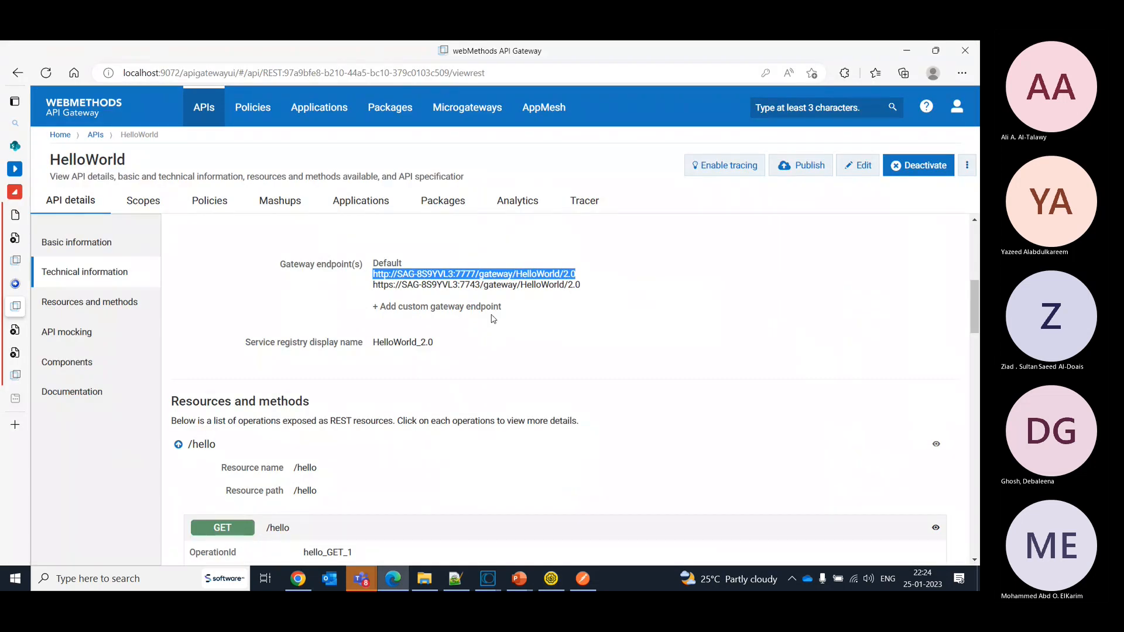
key(alt+Tab)
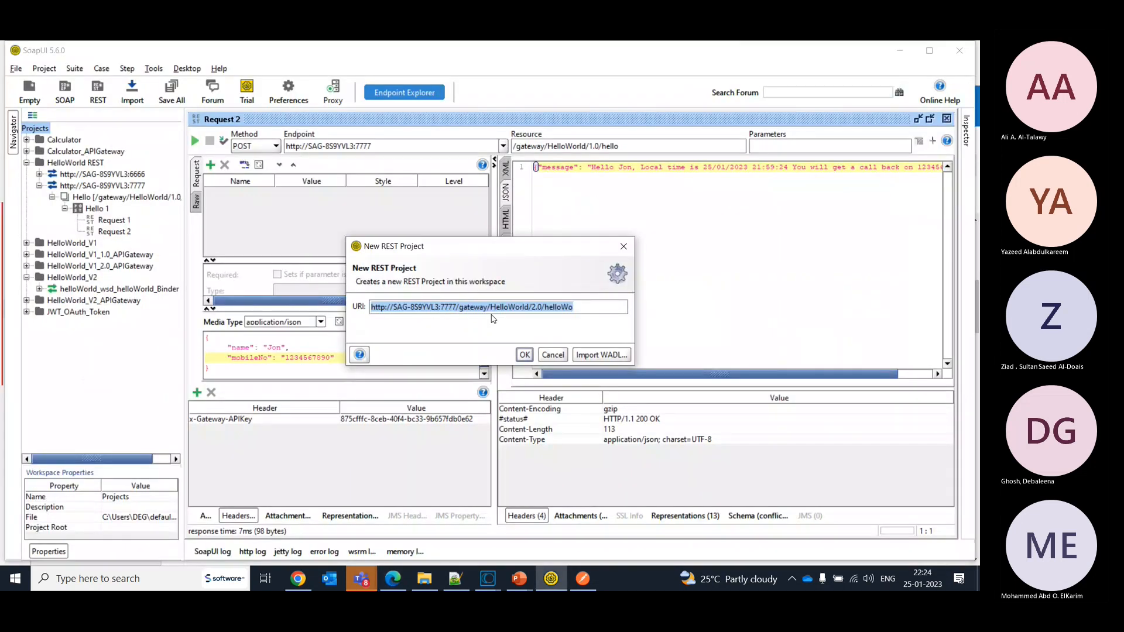
click(597, 304)
key(BackSpace)
key(BackSpace)
key(BackSpace)
text(o)
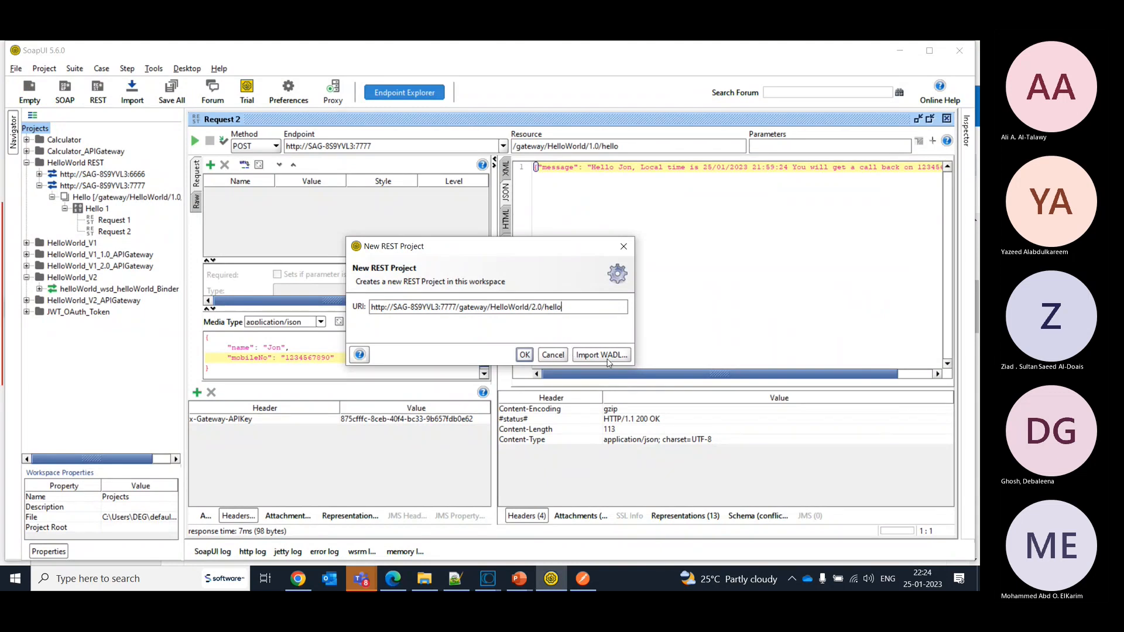
click(530, 356)
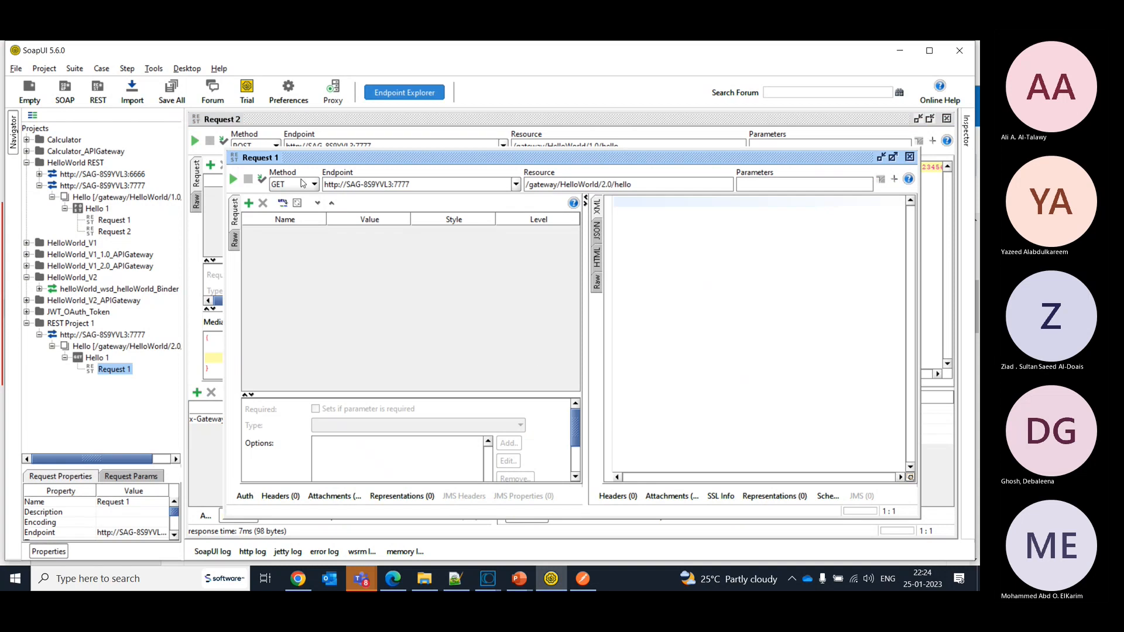
click(304, 184)
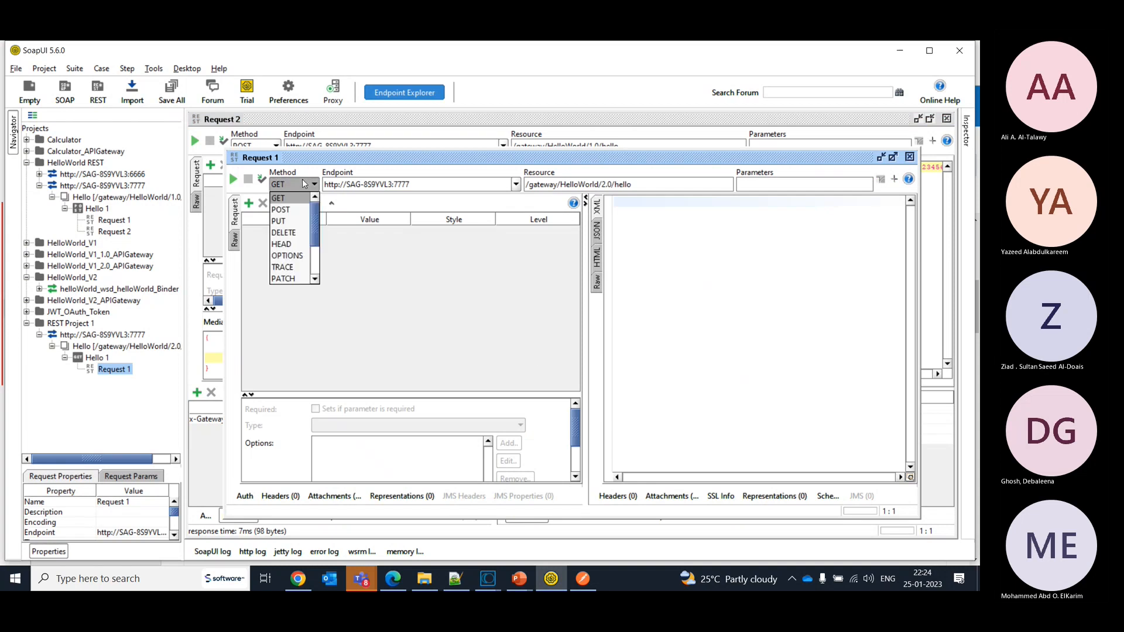
click(293, 210)
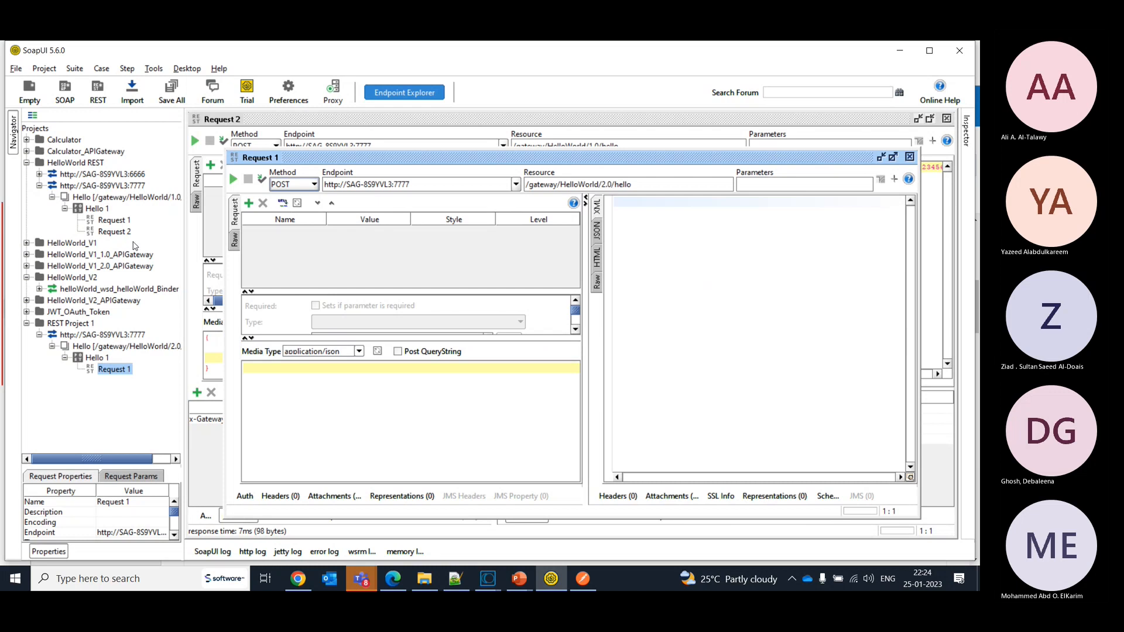
- Open Request 2 of the HelloWorld REST project, select its x-Gateway-APIKey header value, and return to Request 1 of REST Project 1
click(114, 232)
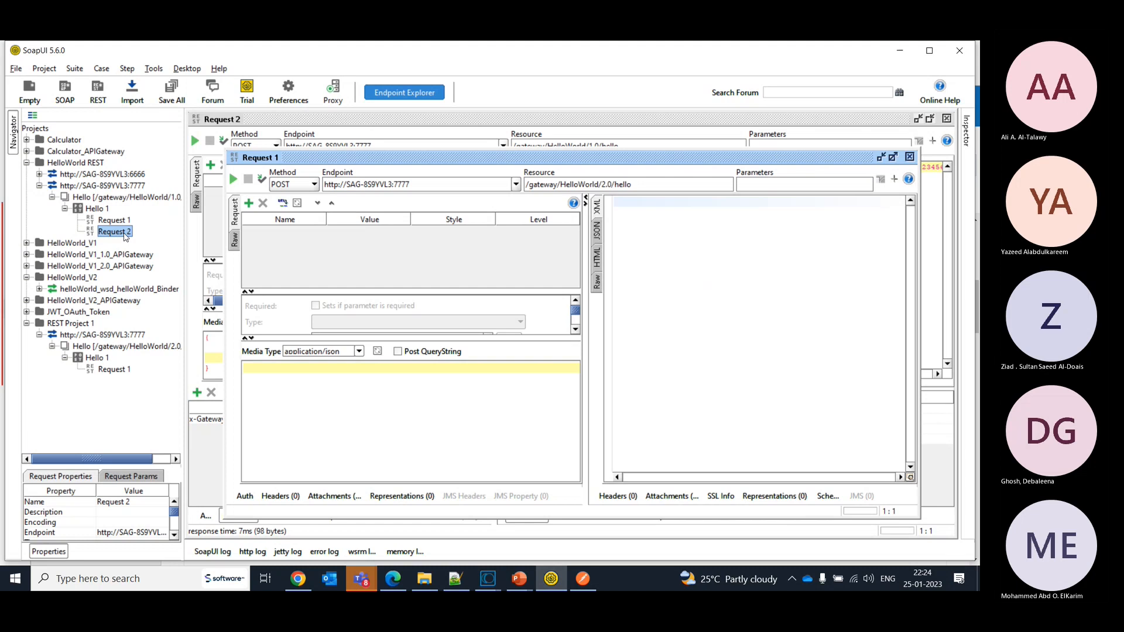
double_click(124, 234)
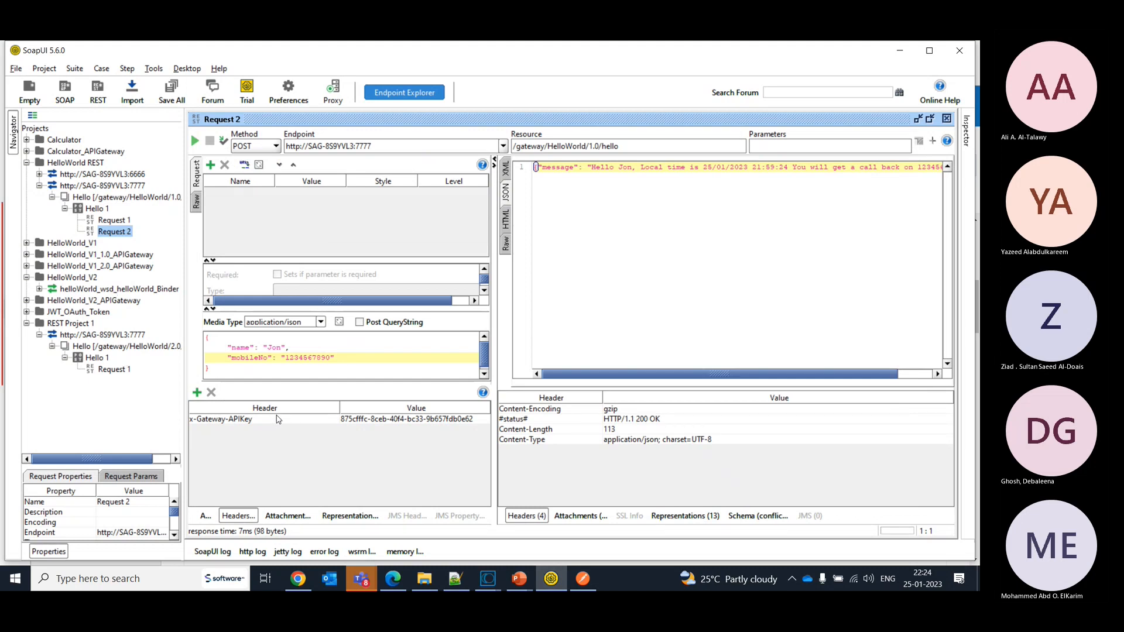
double_click(379, 420)
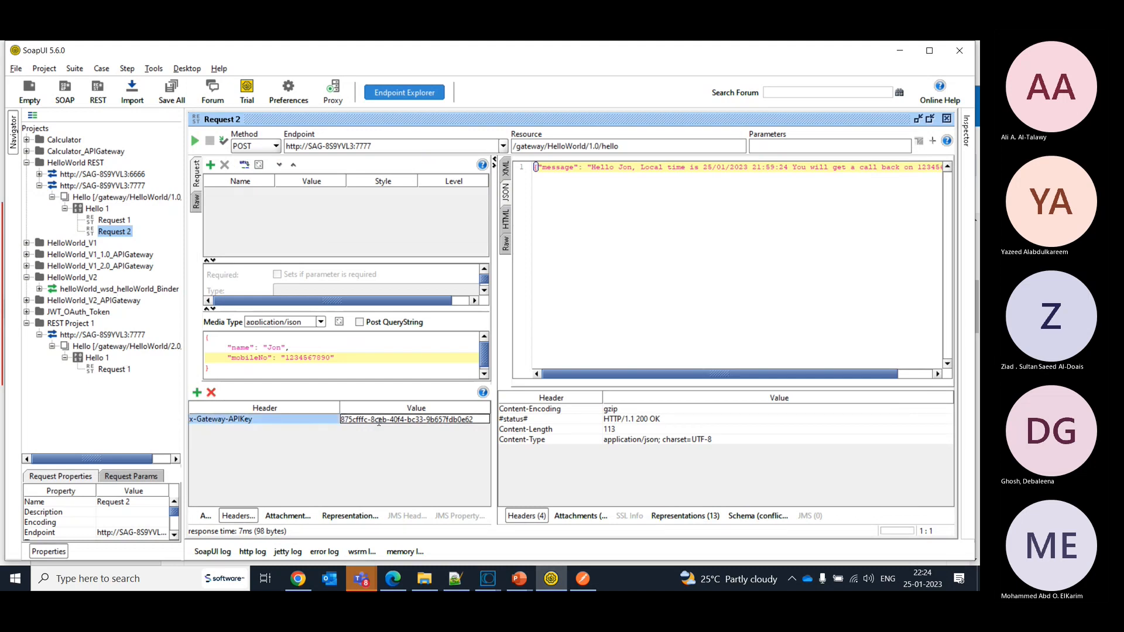
click(117, 370)
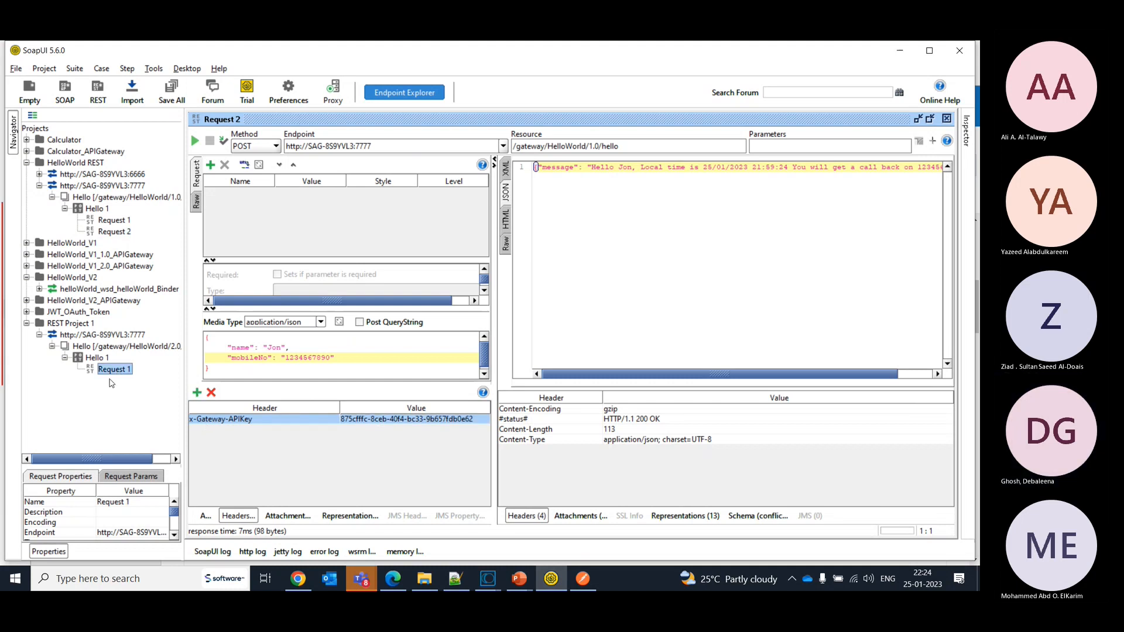
double_click(115, 369)
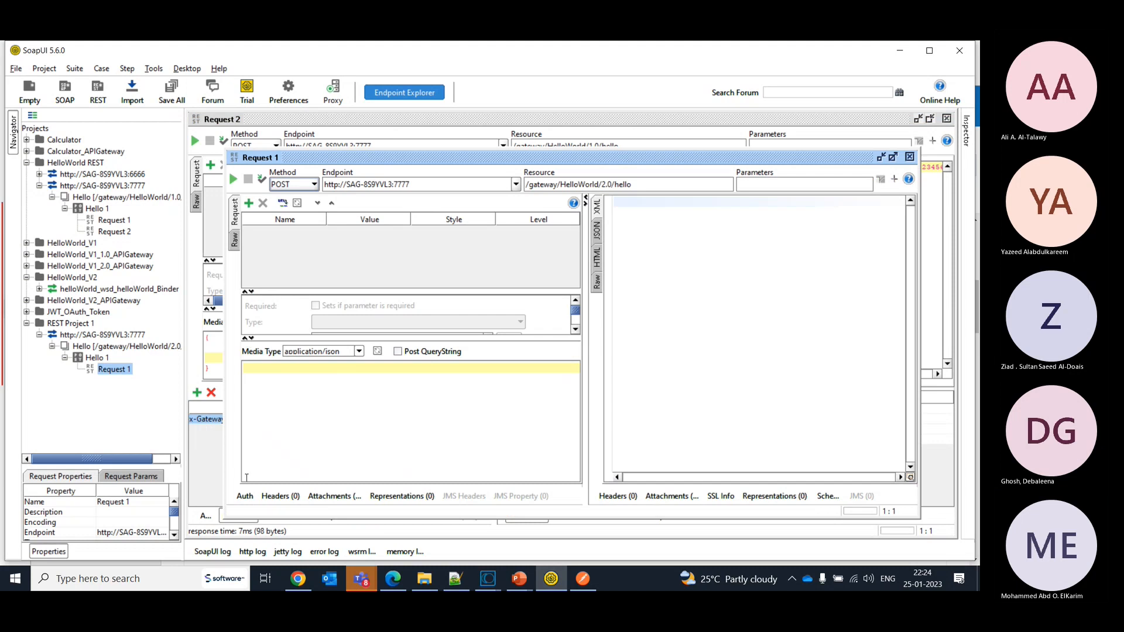
- Add an x-Gateway-APIKey header to Request 1 and paste the API key as its value
click(245, 496)
click(269, 498)
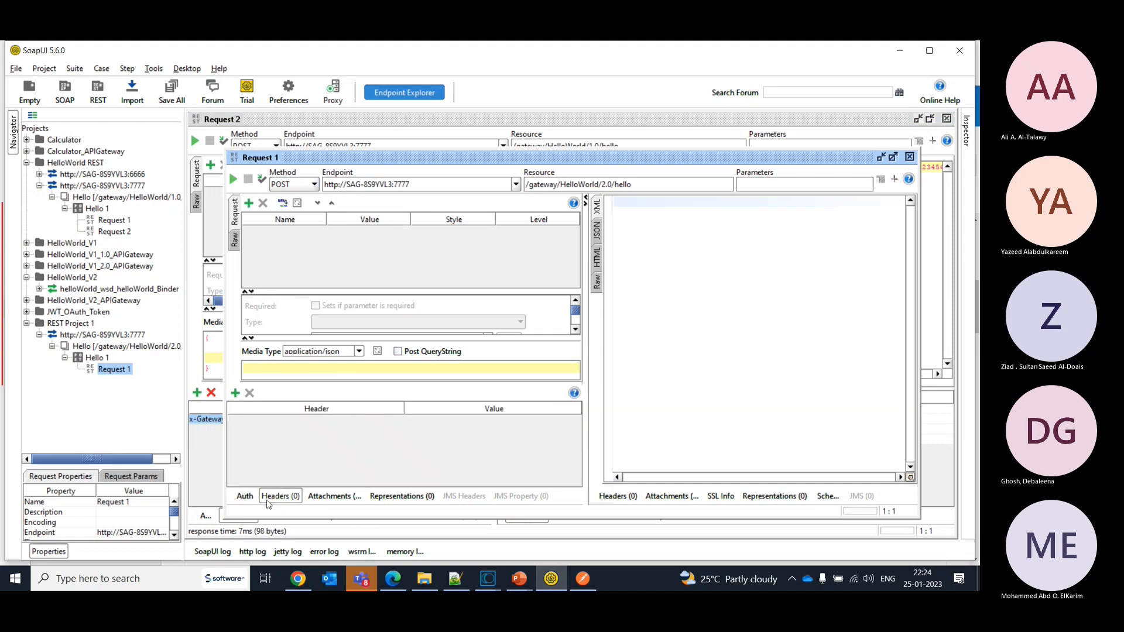
click(235, 393)
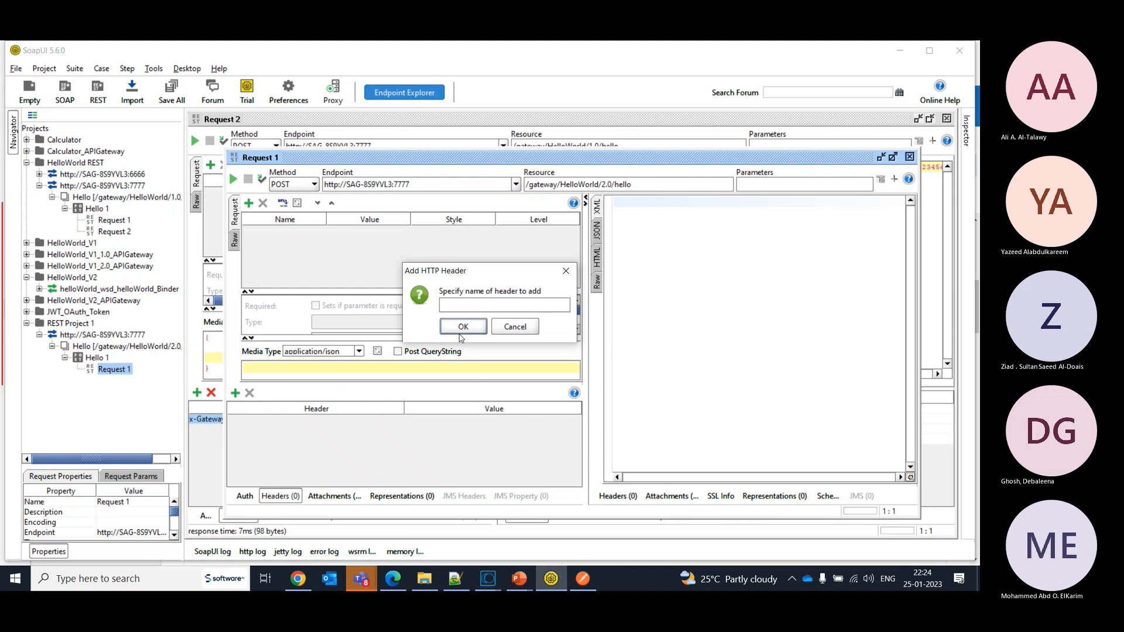
text(x-Gateway-APIKey)
click(463, 326)
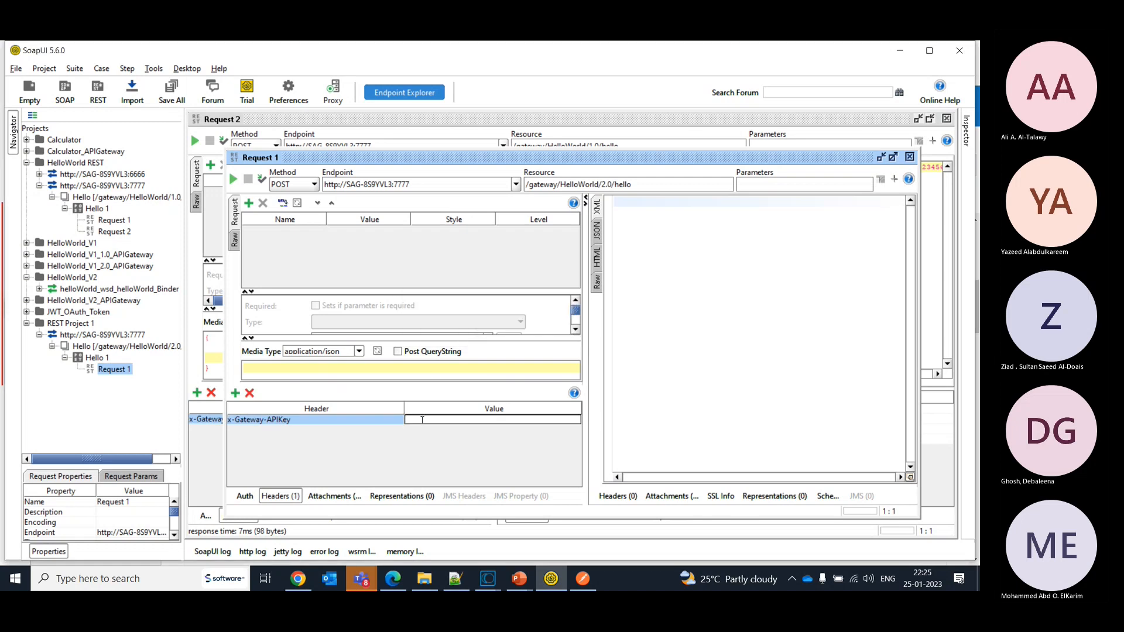
key(ctrl+v)
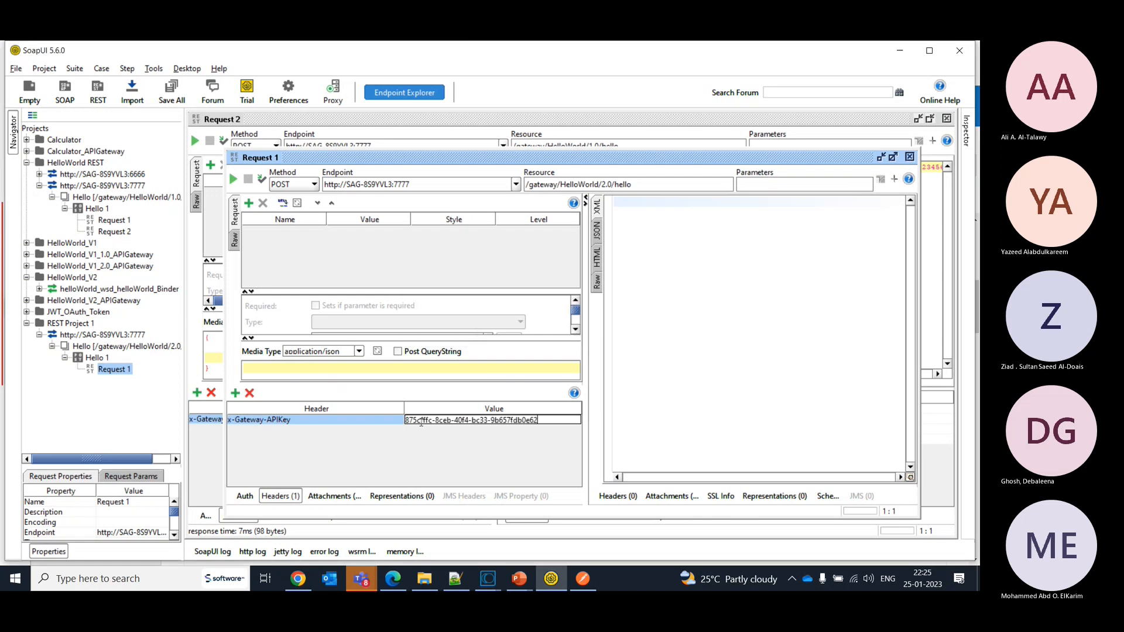
- Add a second header named client-callback-url to Request 1 and leave its value empty
click(235, 393)
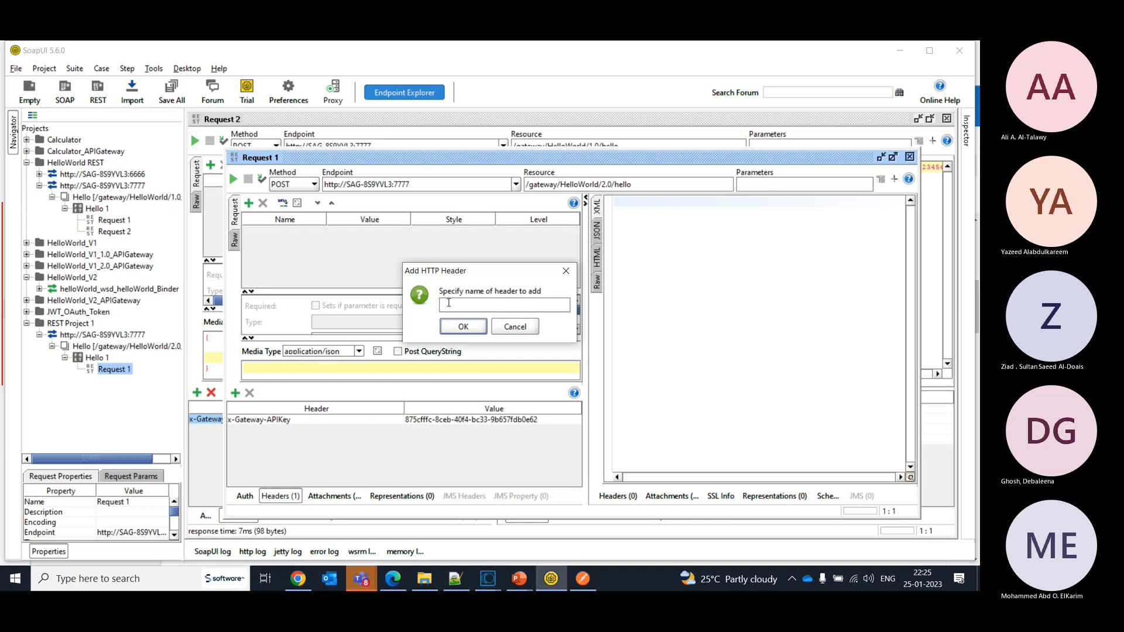
text(c)
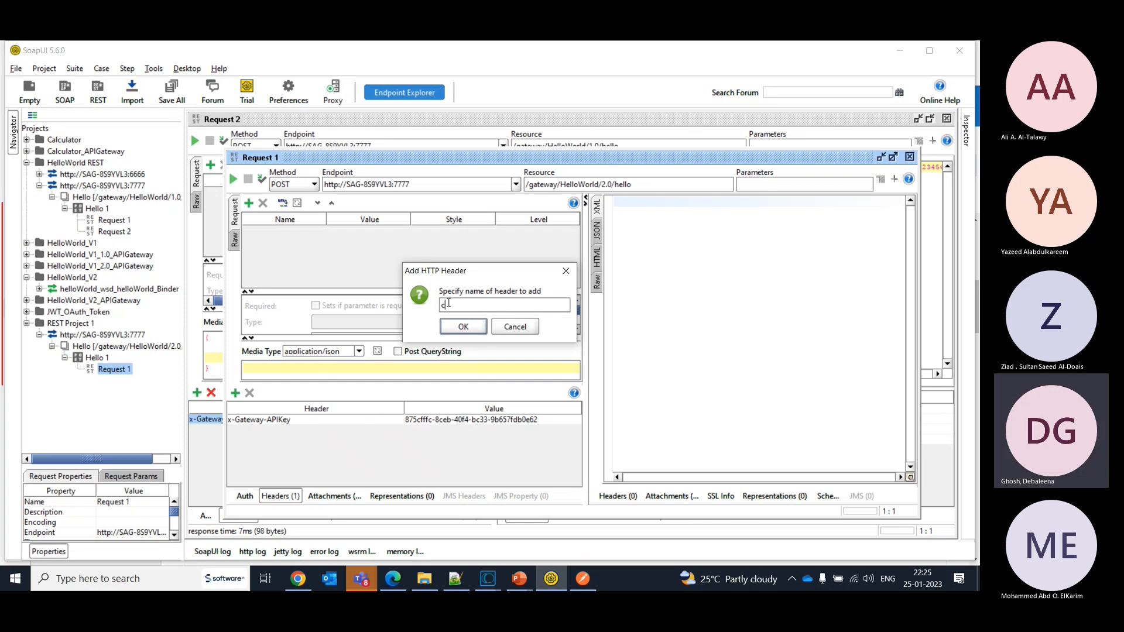
text(lie)
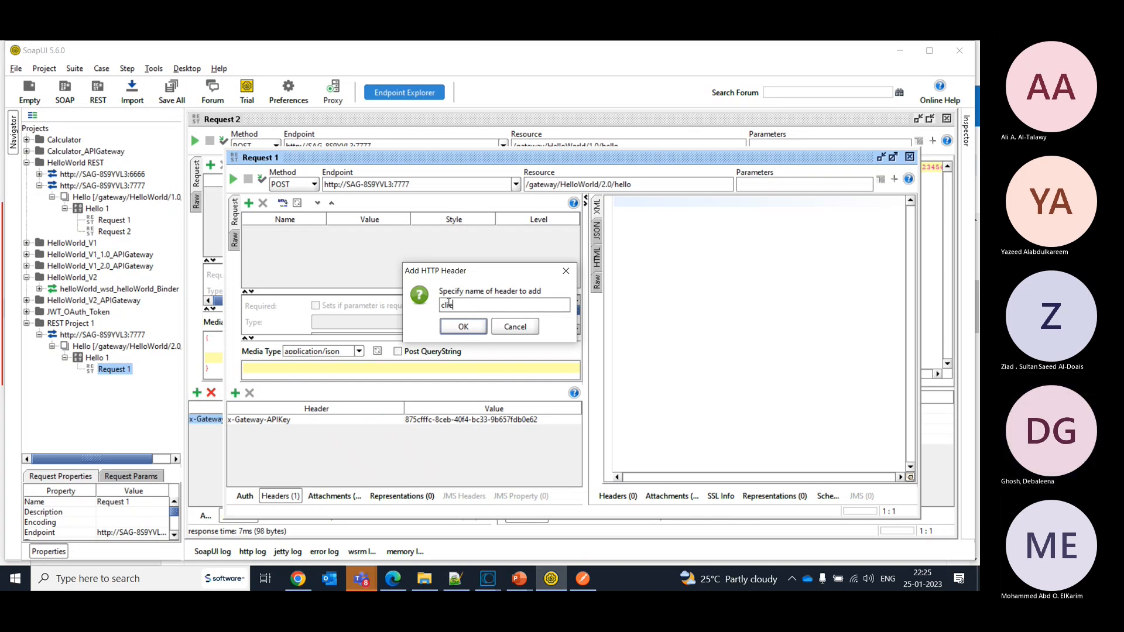
text(nt-callback-url)
click(472, 327)
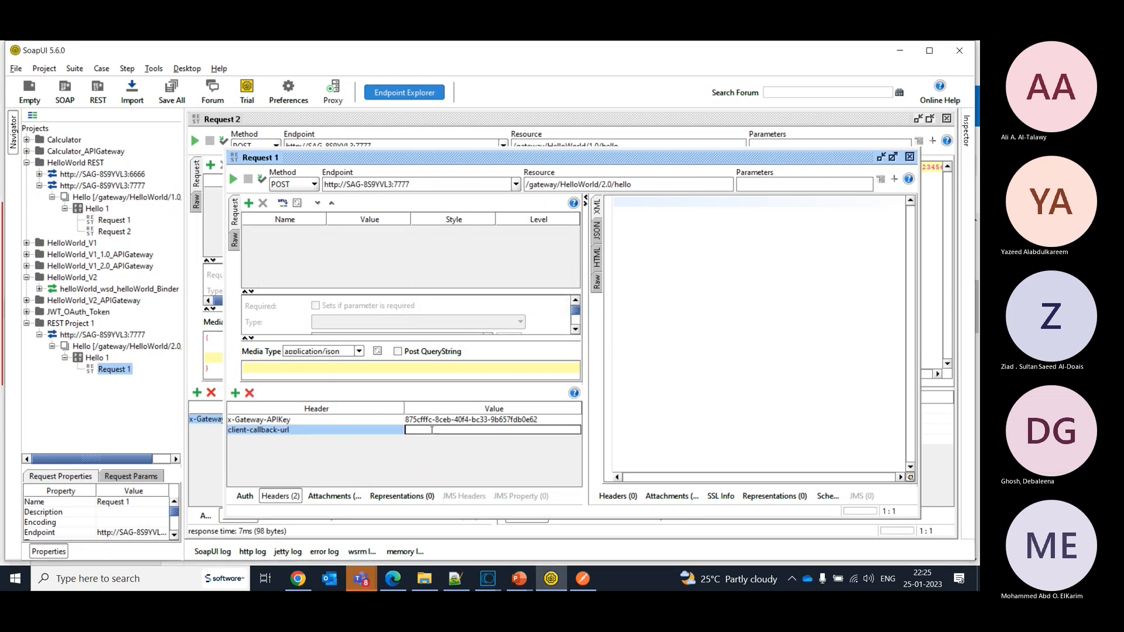
click(495, 587)
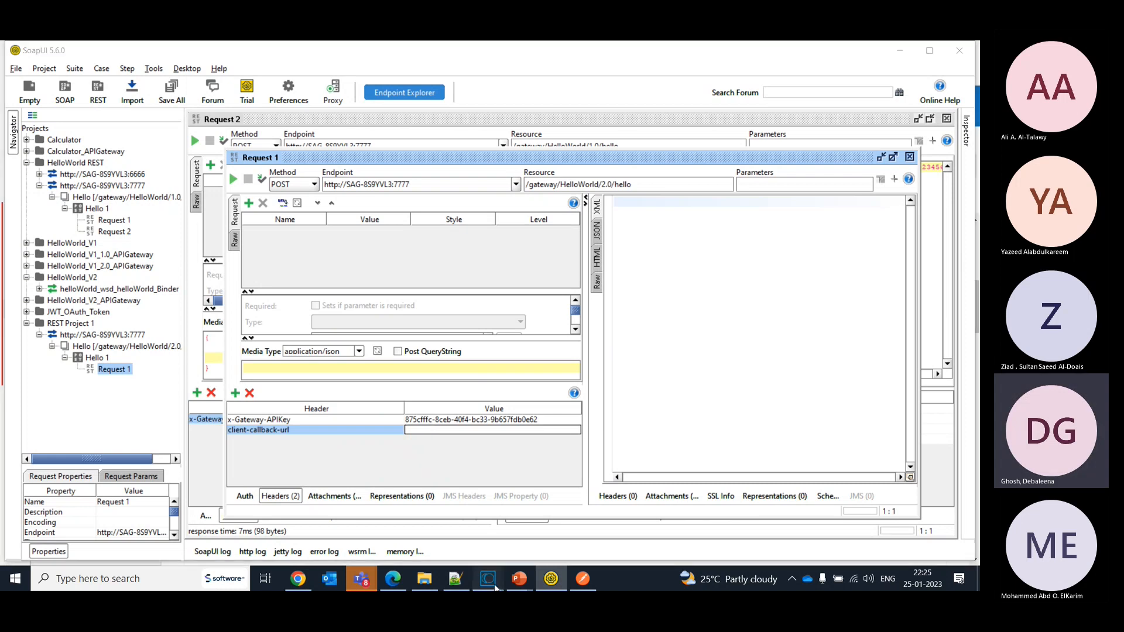
click(538, 529)
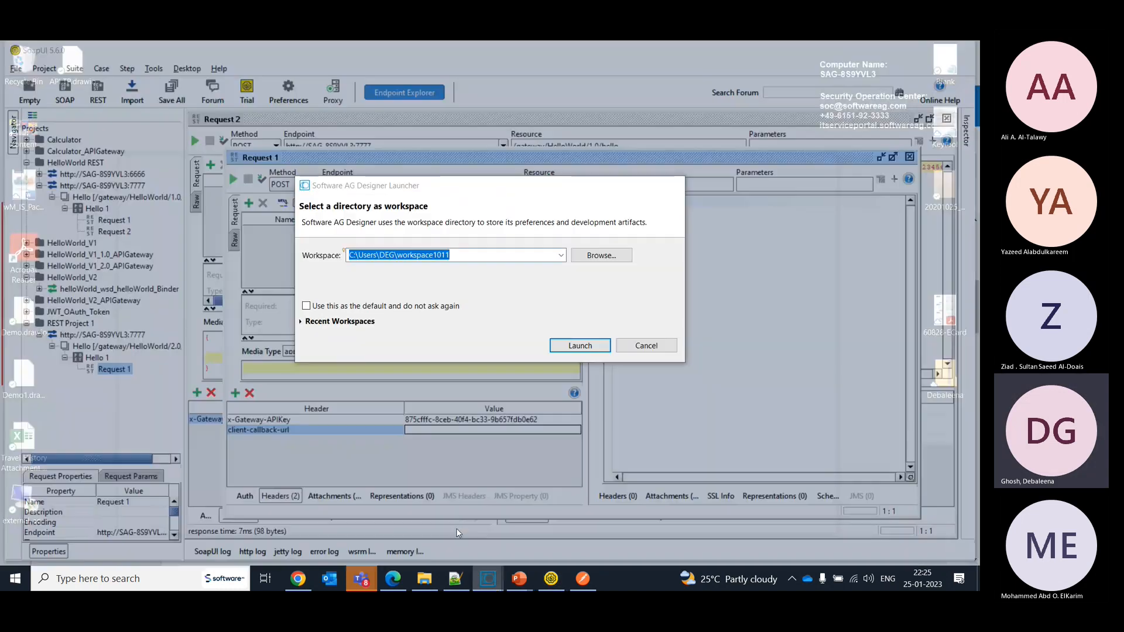
click(580, 347)
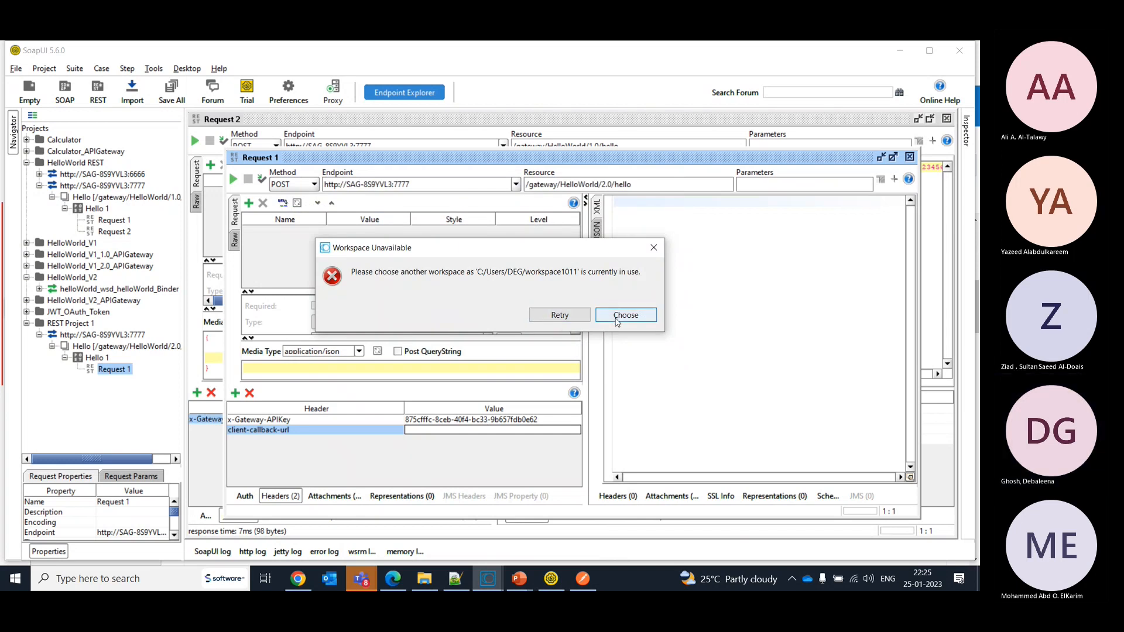
click(654, 248)
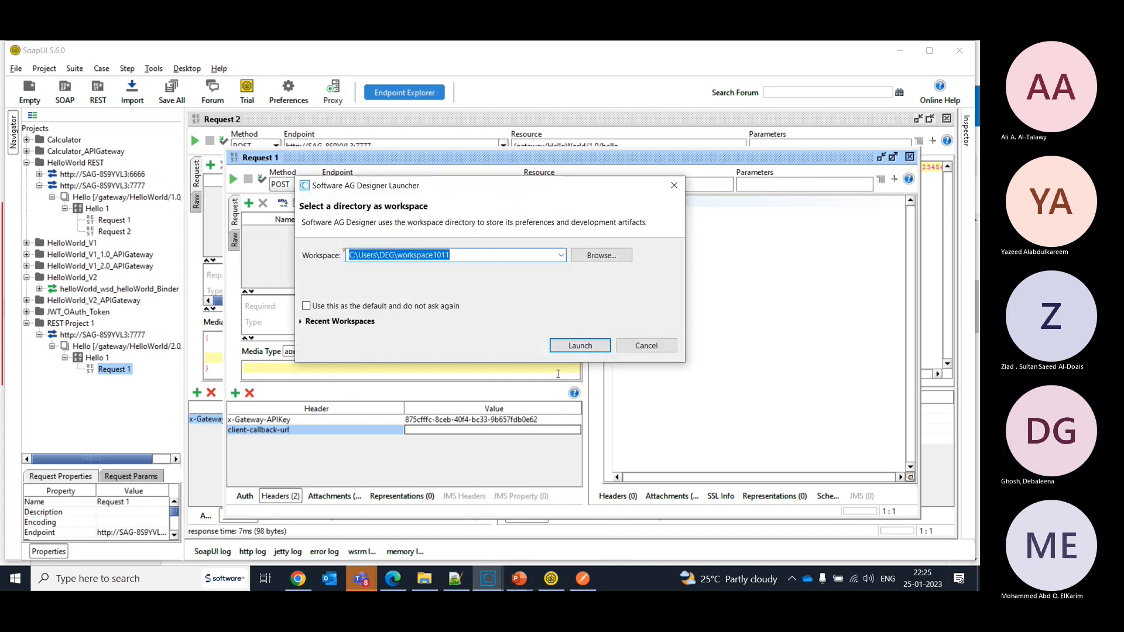
click(645, 346)
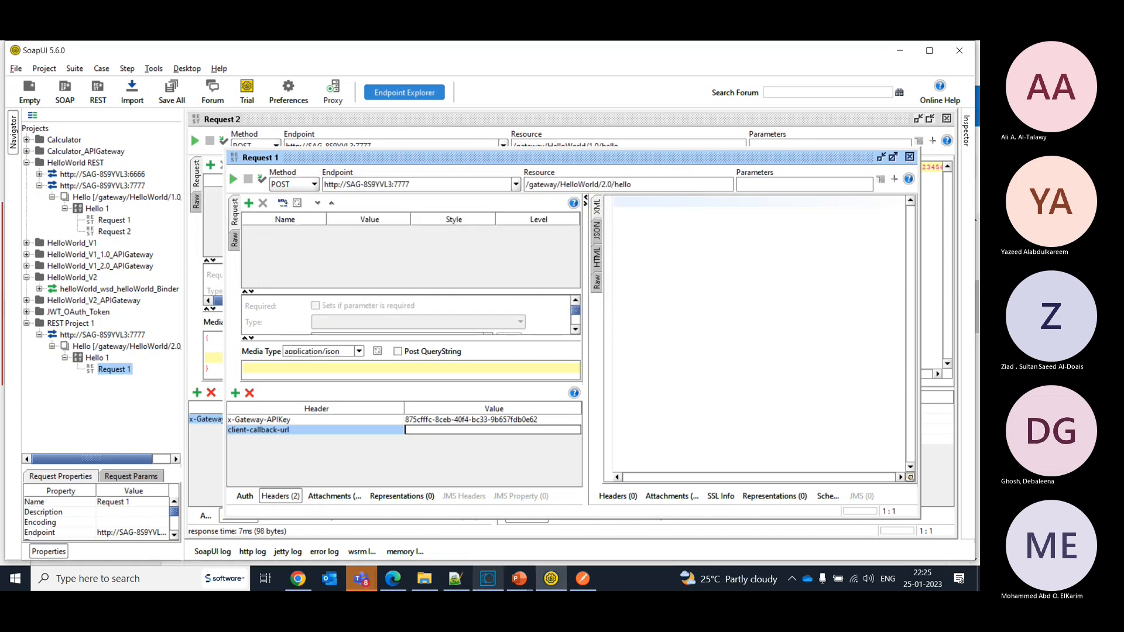
click(486, 582)
click(486, 583)
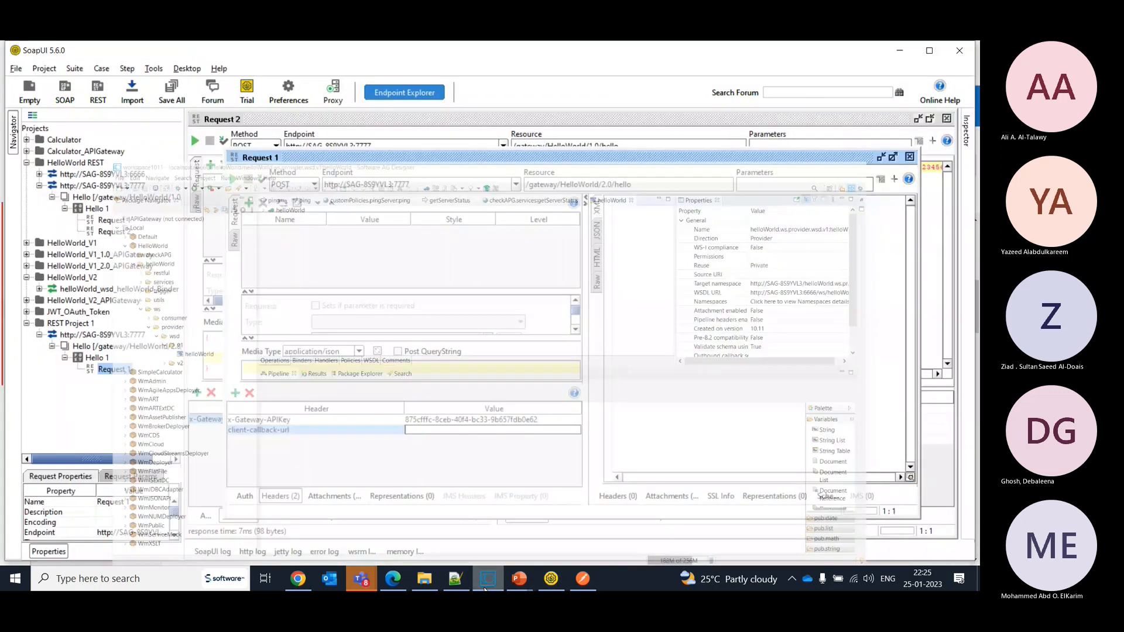
click(486, 583)
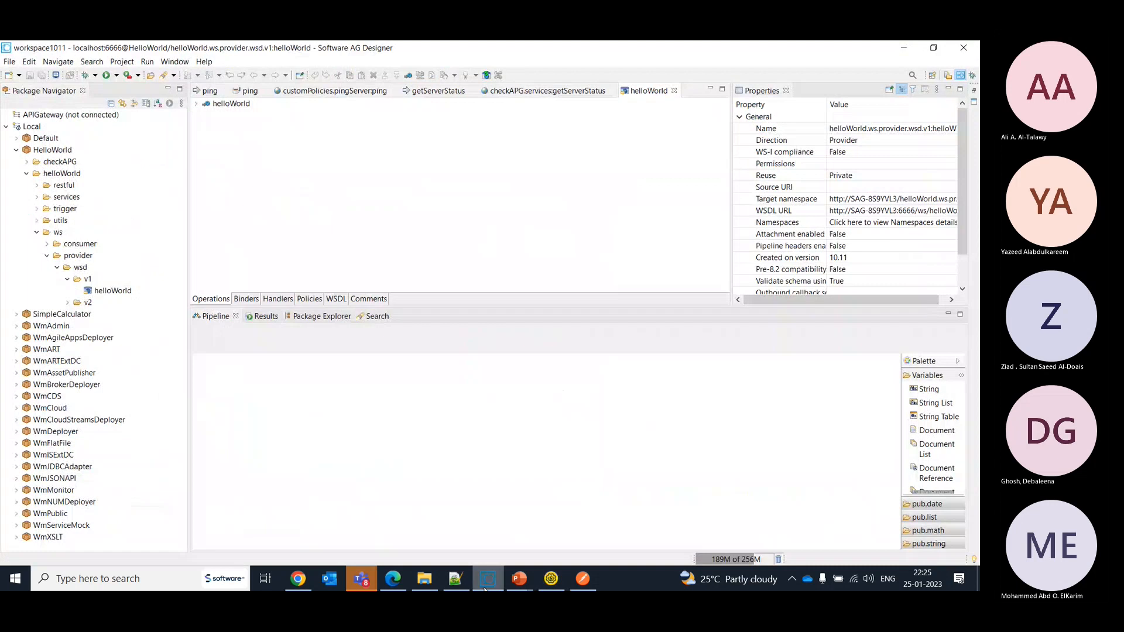
click(486, 583)
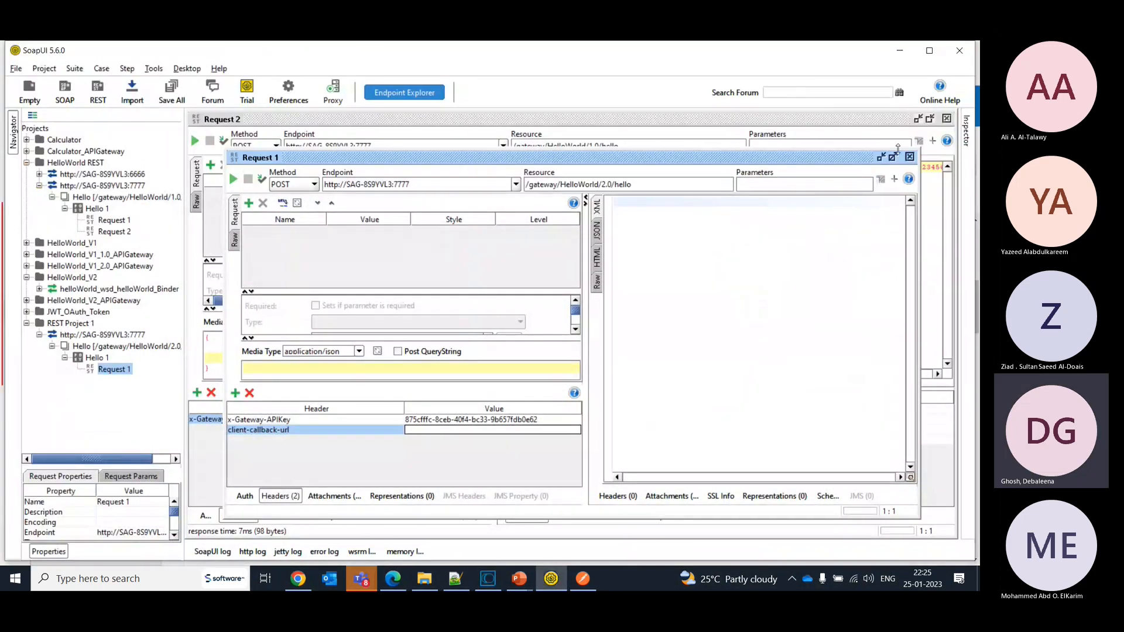
- Close the Request 1 window of REST Project 1 and switch to webMethods API Gateway
click(909, 156)
key(alt+Tab)
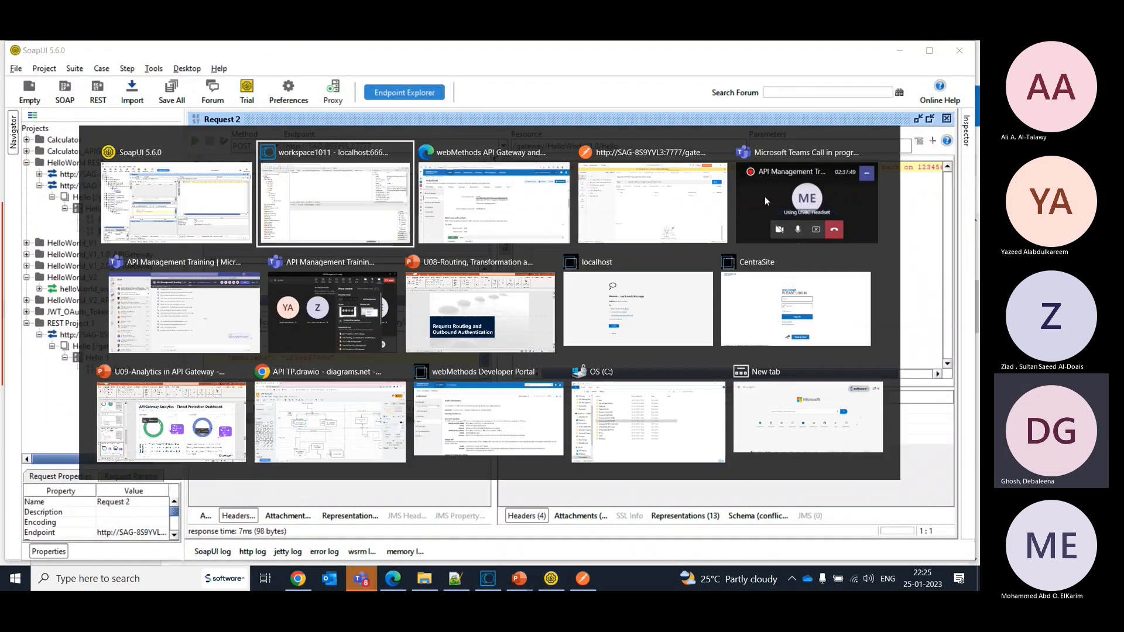
key(alt+Tab)
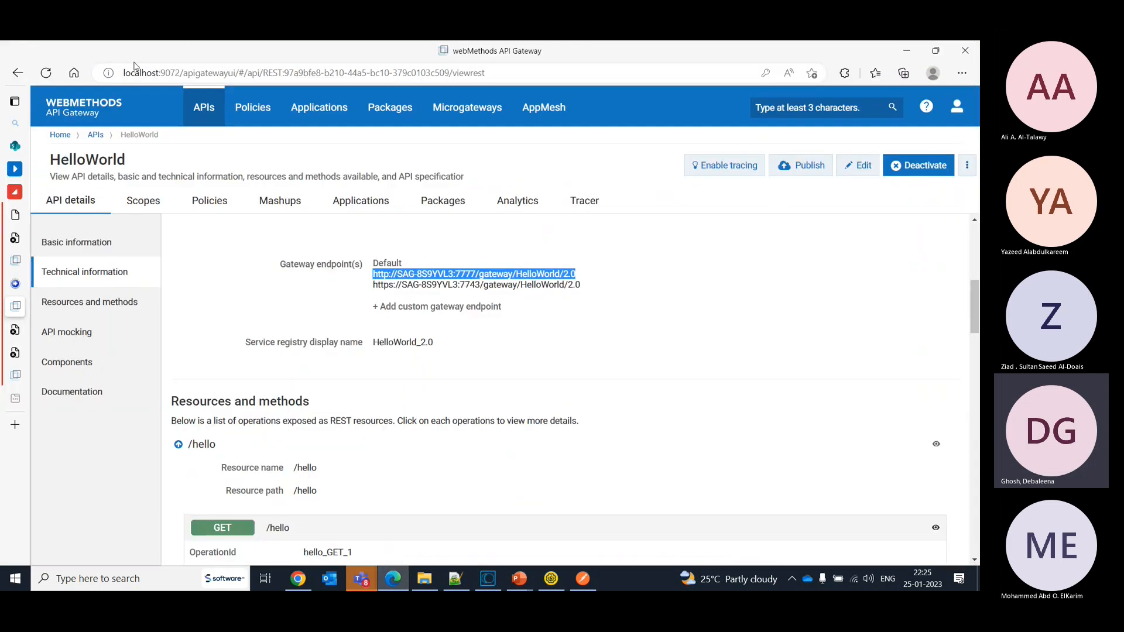
- Open the pingServer API from the list of APIs and examine the SendStatus callback among its components
click(197, 112)
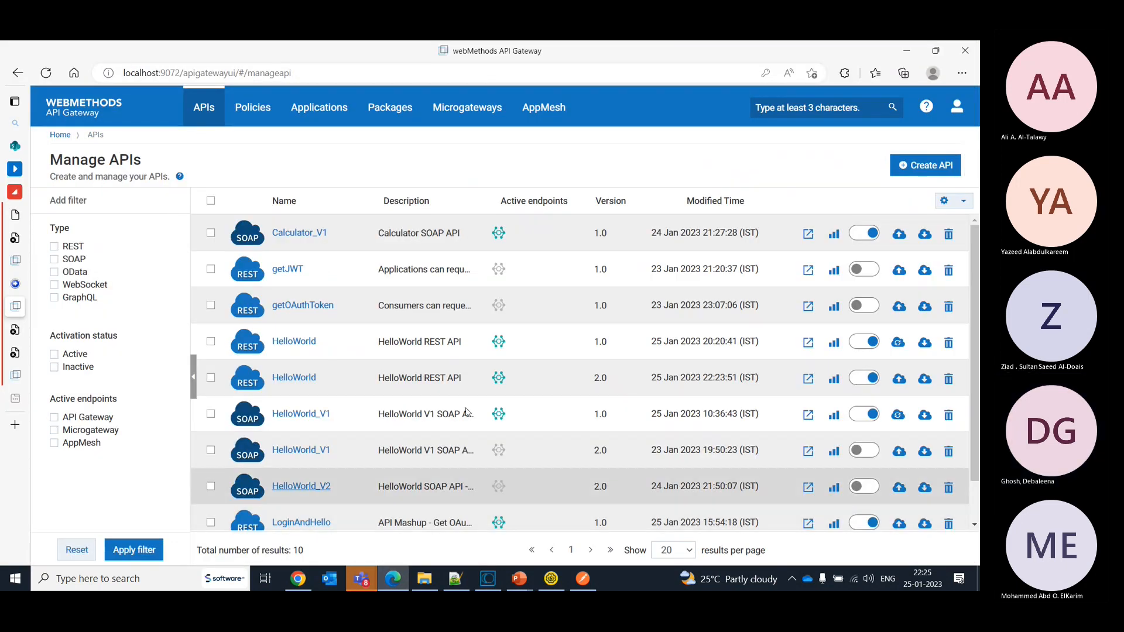
scroll(410, 480, down, 1)
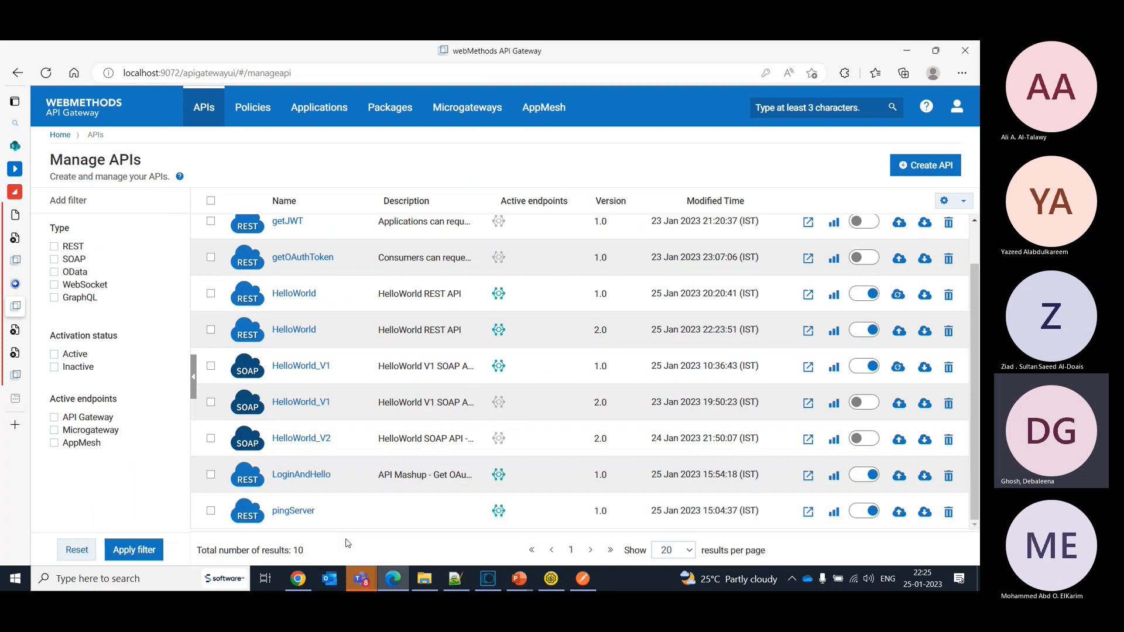
click(287, 518)
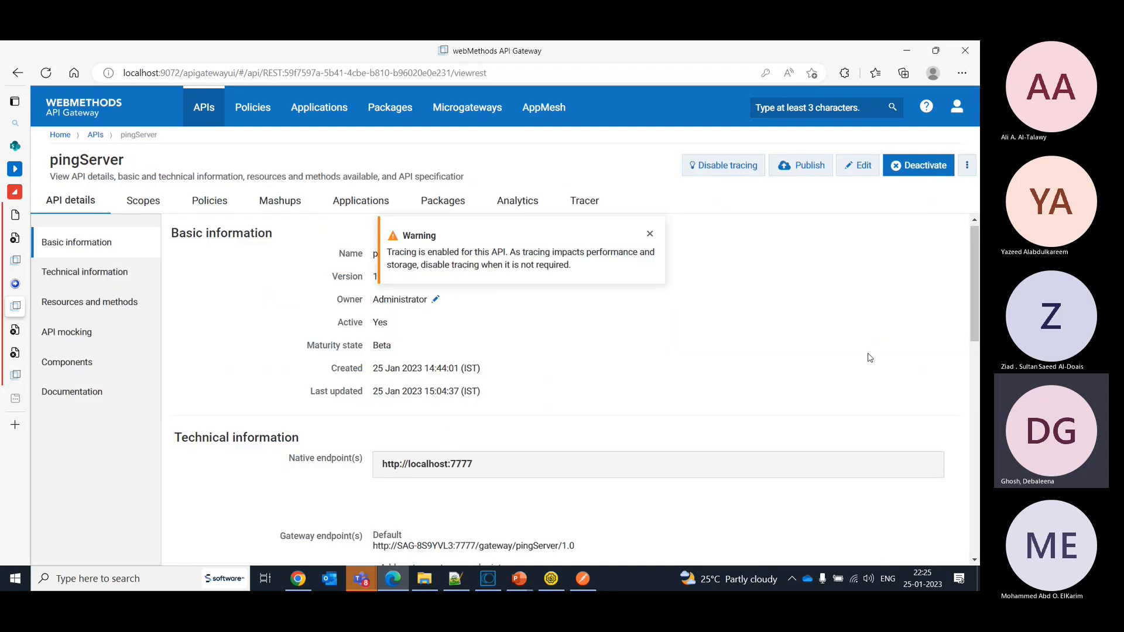
drag(974, 295, 974, 406)
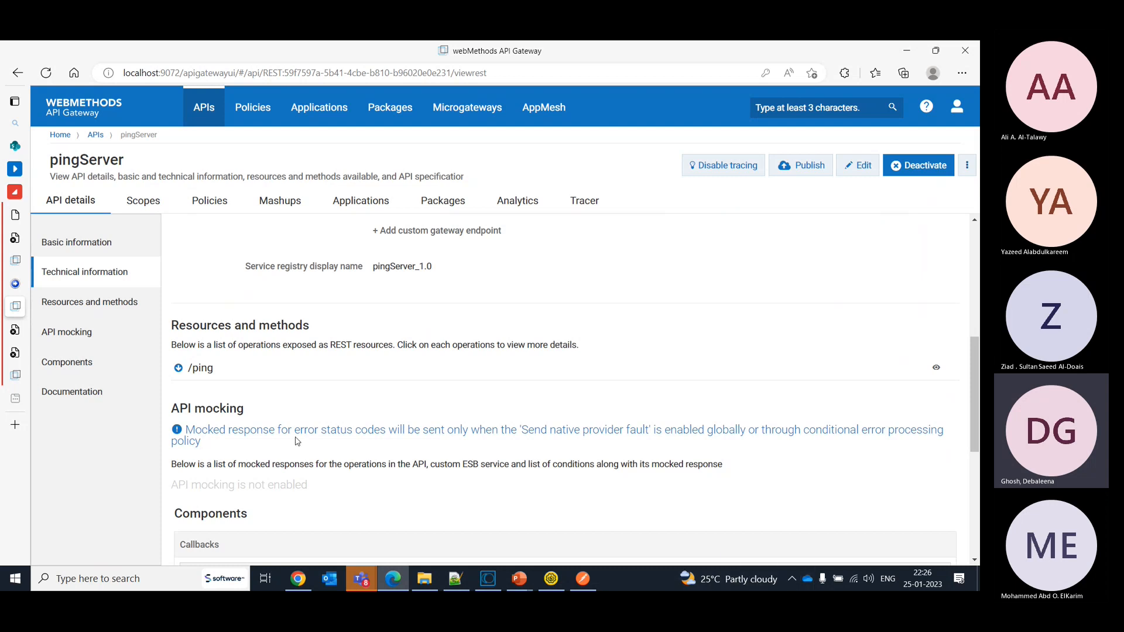
scroll(603, 363, up, 1)
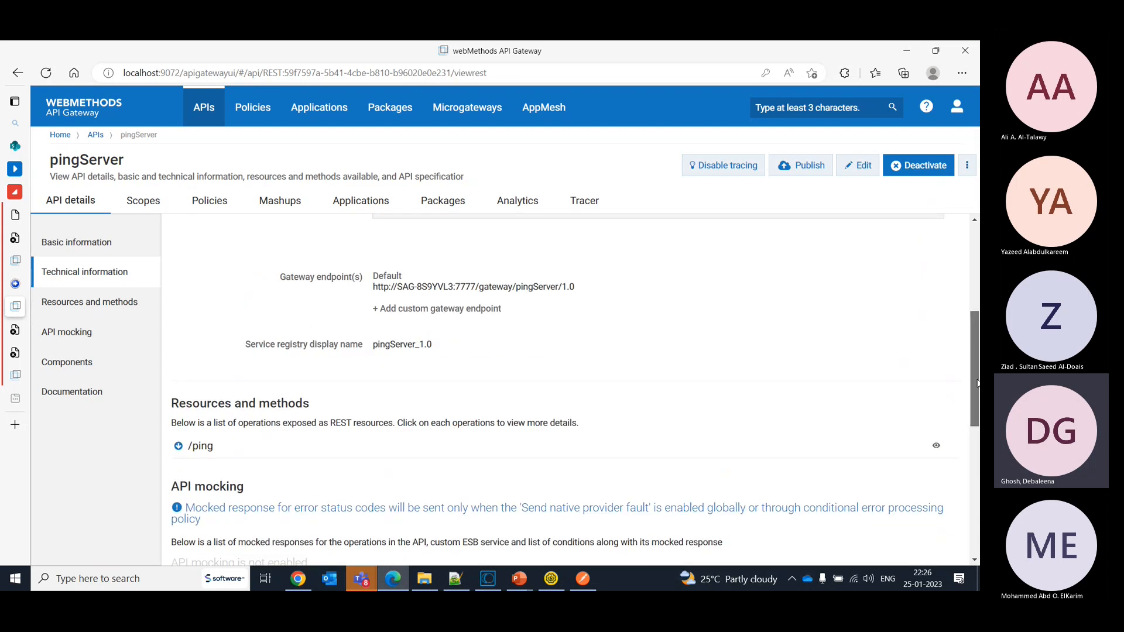
drag(973, 364, 980, 446)
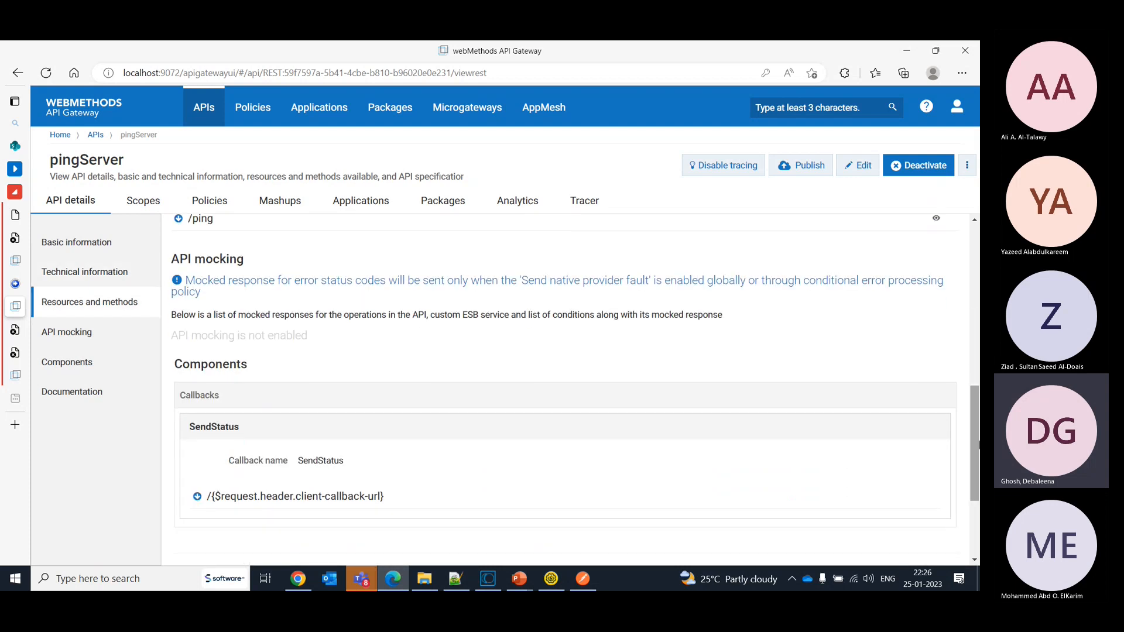
- Open the active pingServer API for editing and expand the SendPingStatus callback of the /ping resource's GET method
click(855, 167)
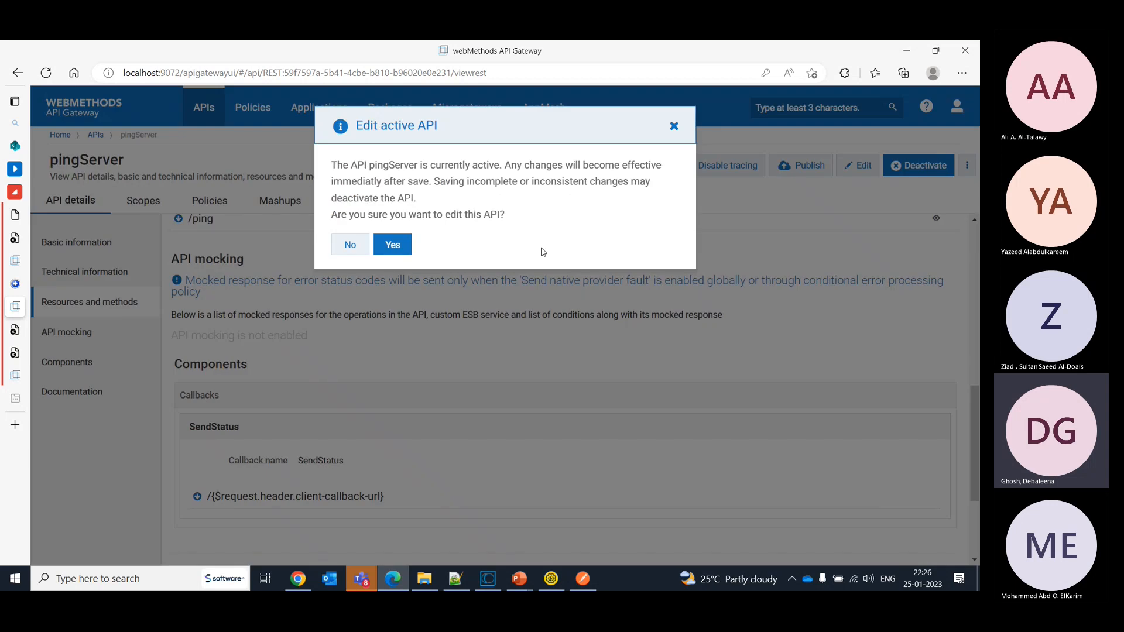
click(392, 244)
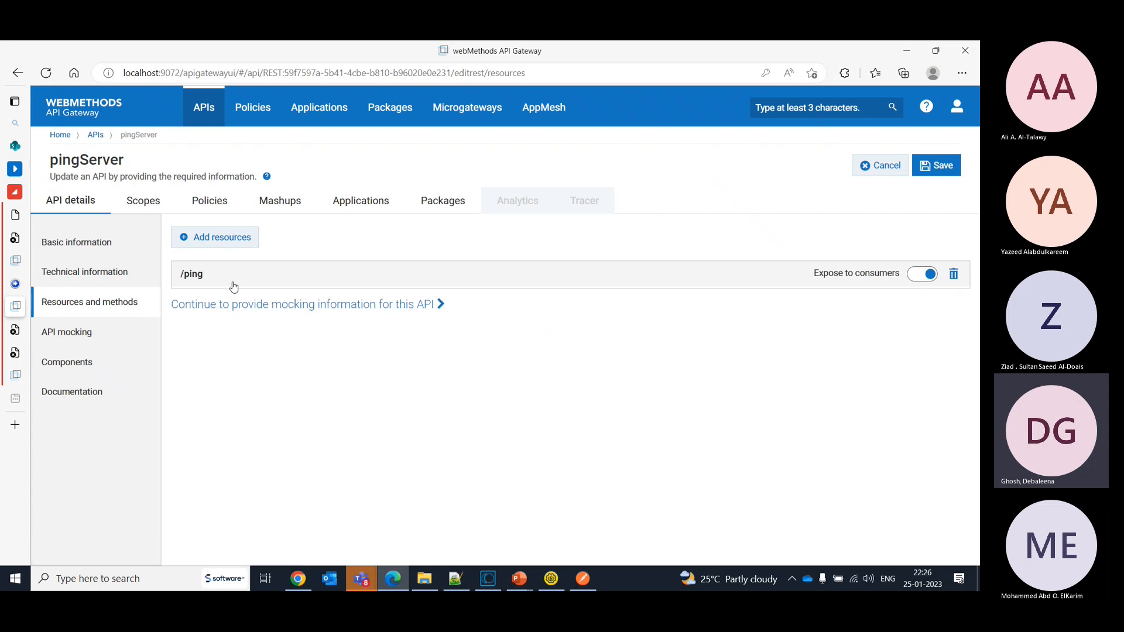
click(198, 284)
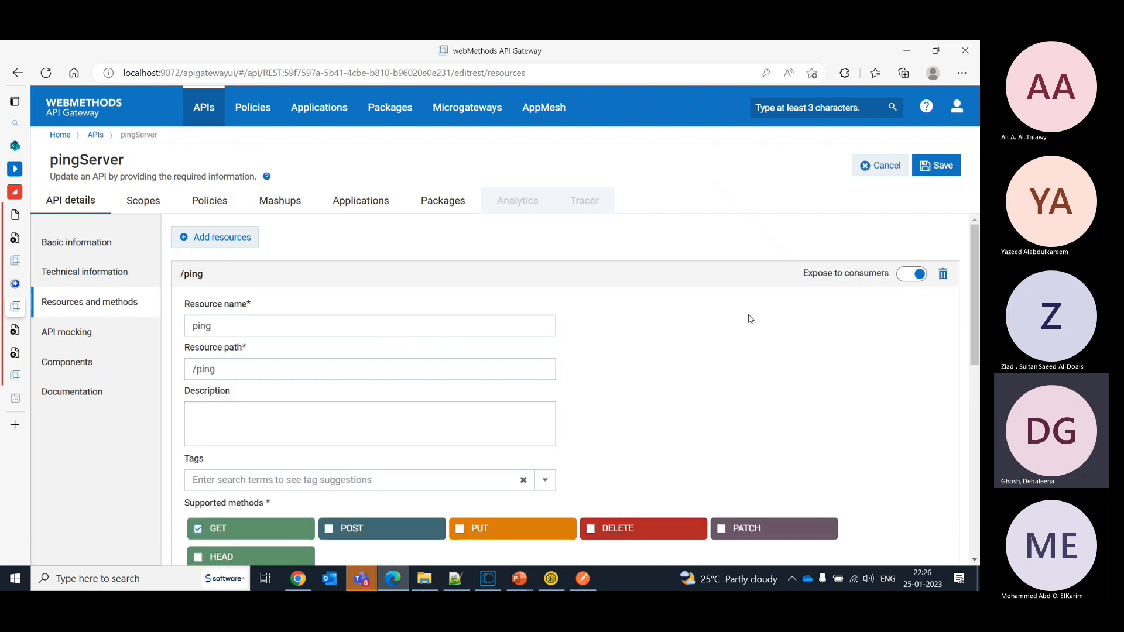
drag(970, 300, 975, 507)
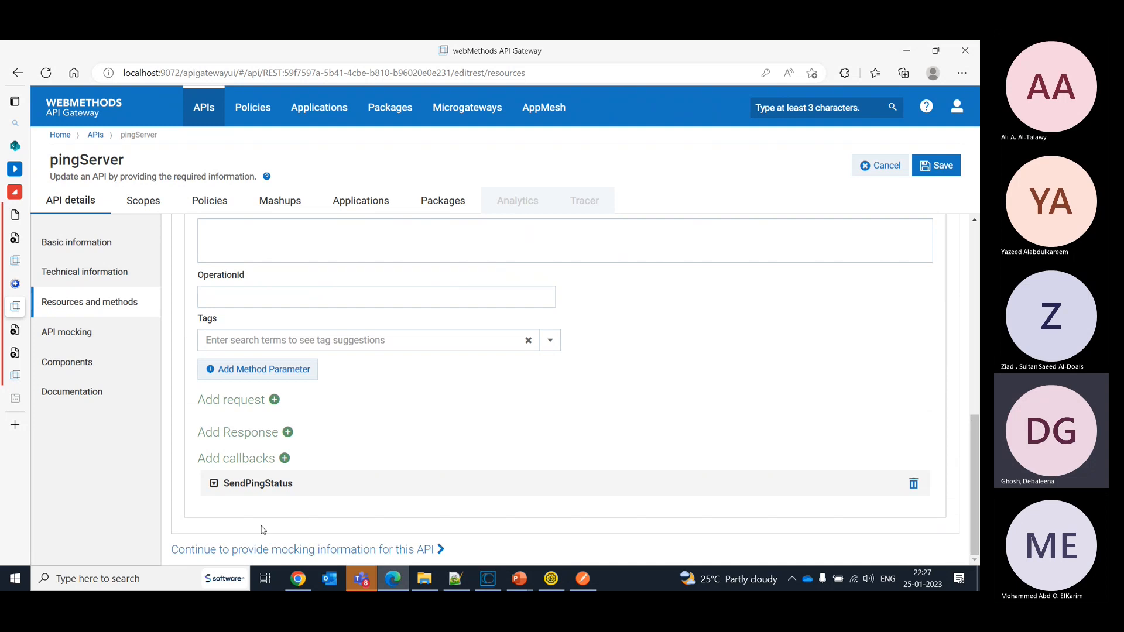
click(214, 484)
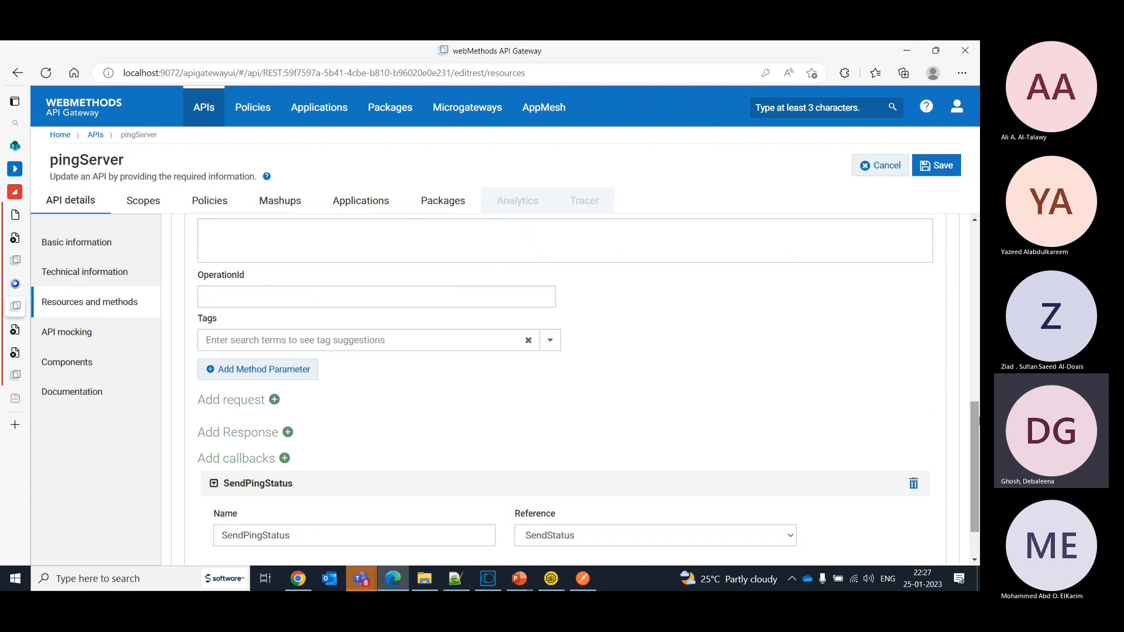
drag(977, 421, 977, 444)
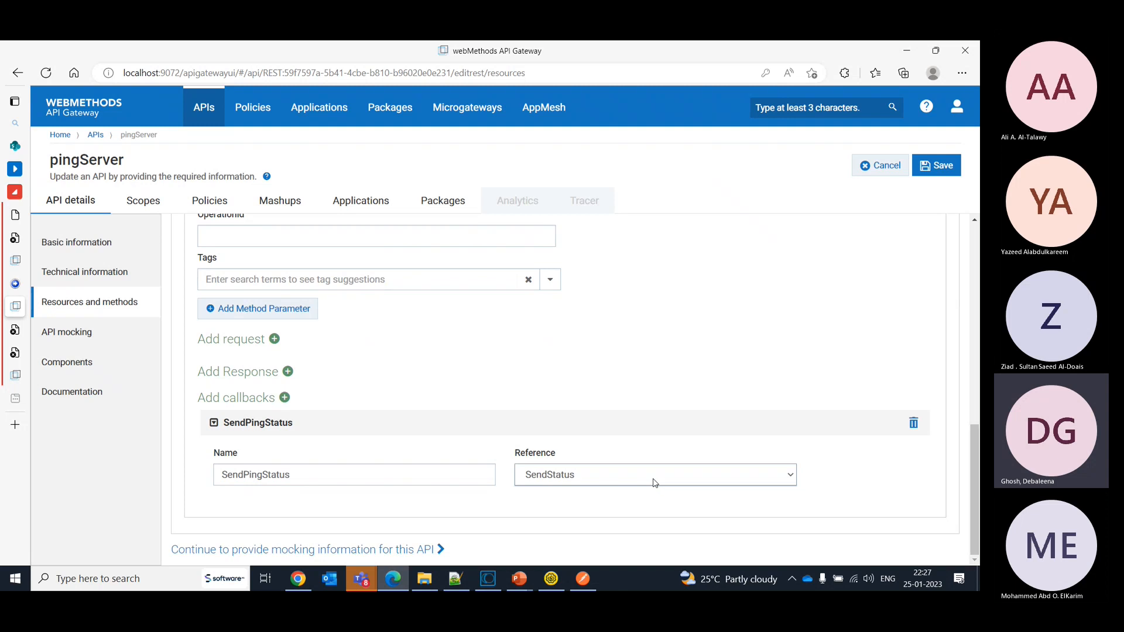
- Open the form for adding a new callback to the /ping resource's GET method and enlarge the page to 110%
click(284, 398)
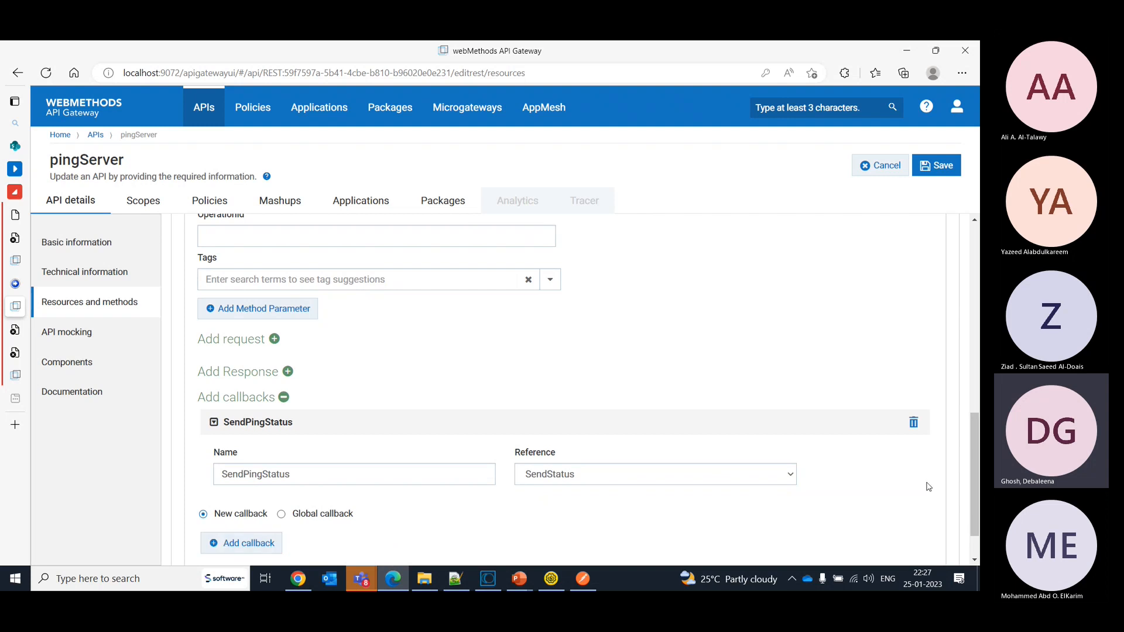
scroll(975, 459, down, 1)
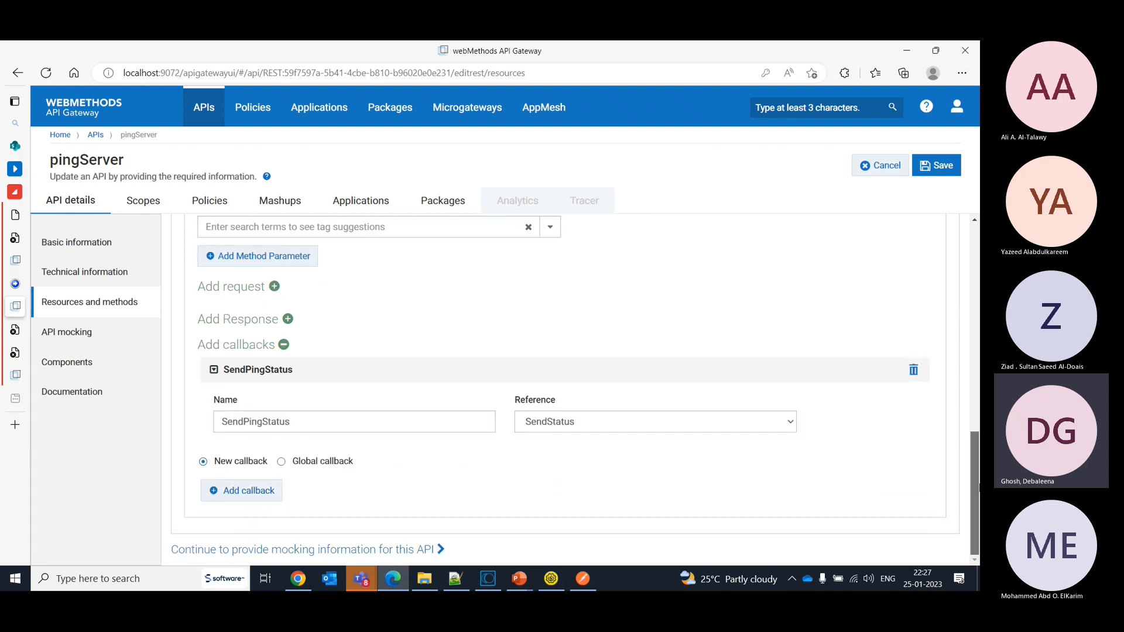
click(250, 492)
key(ctrl+plus)
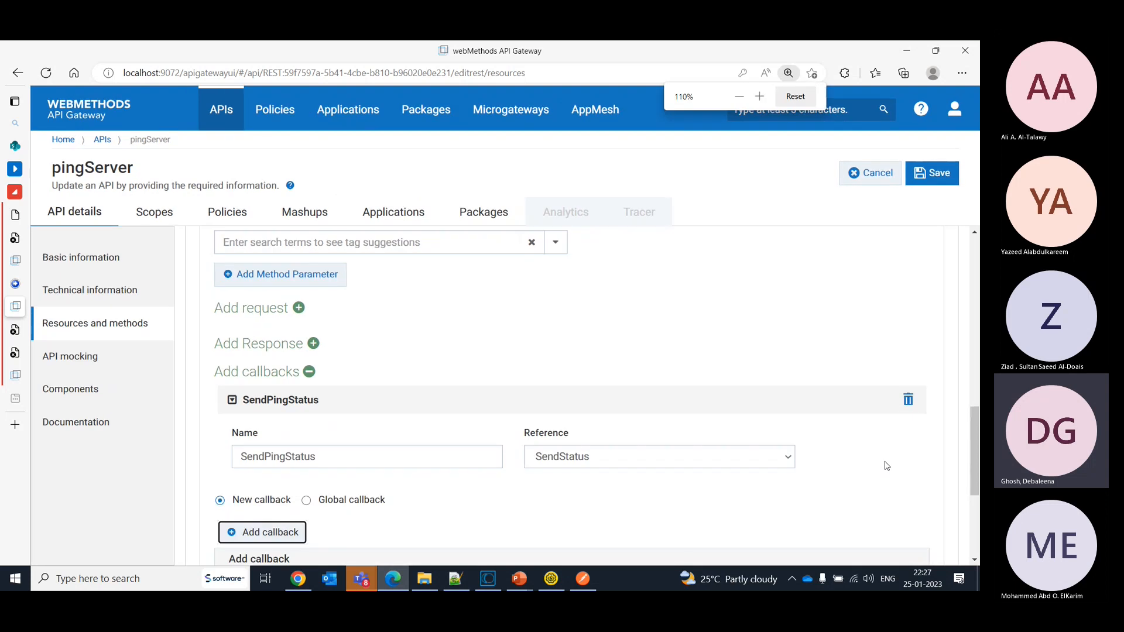
scroll(975, 476, down, 1)
scroll(978, 477, down, 1)
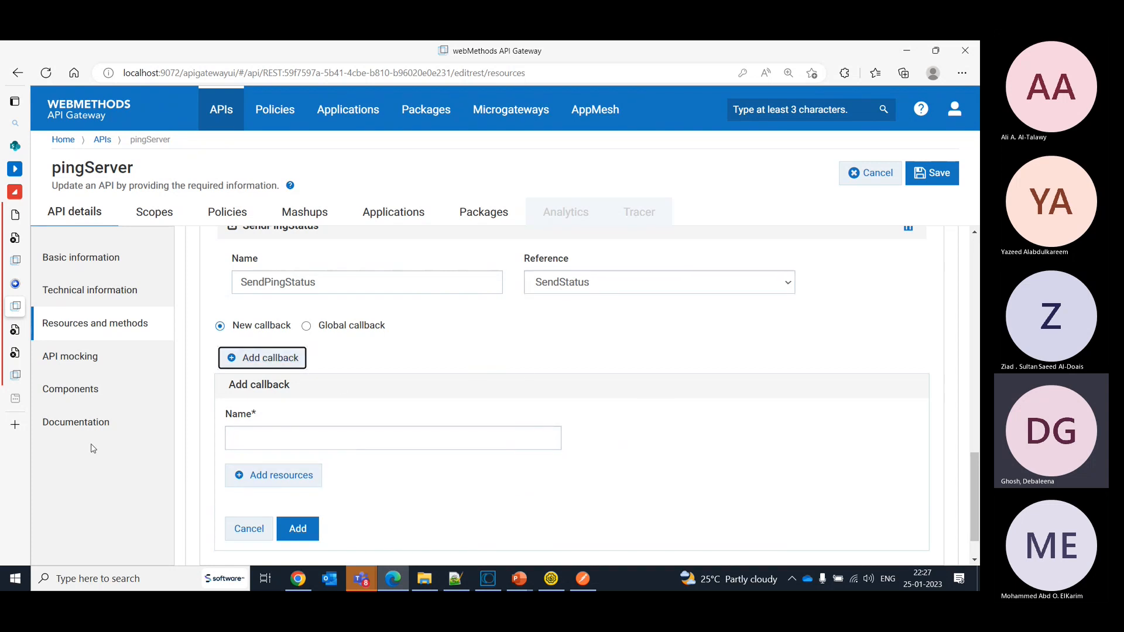
- Expand the SendStatus callback in the pingServer API's components and open its /{$request.header.client-callback-url} resource
click(89, 394)
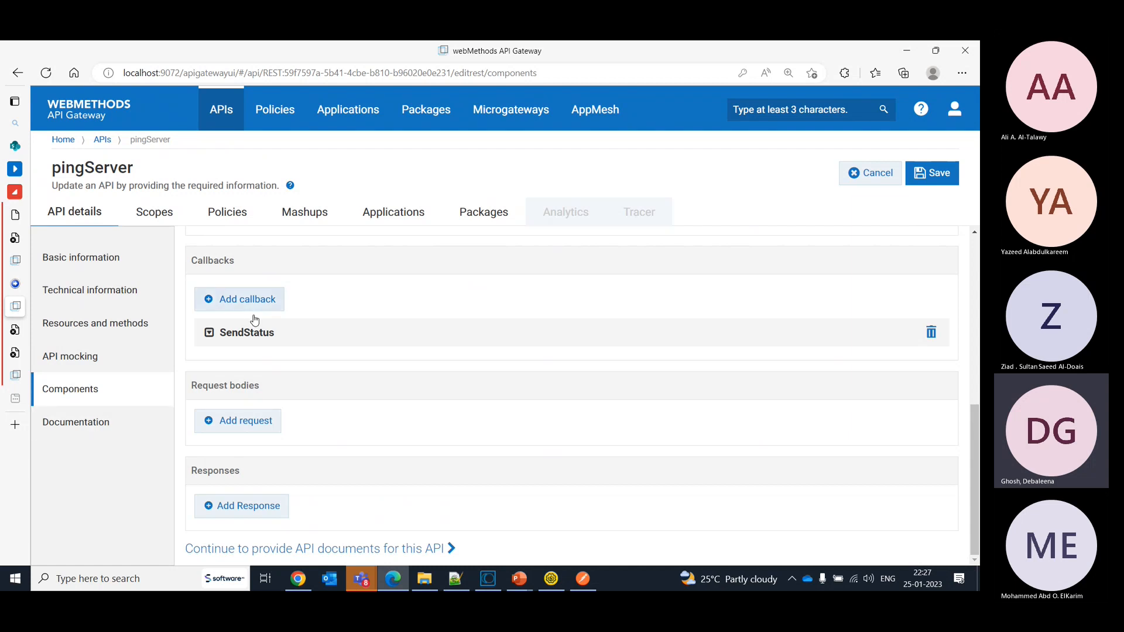
click(210, 335)
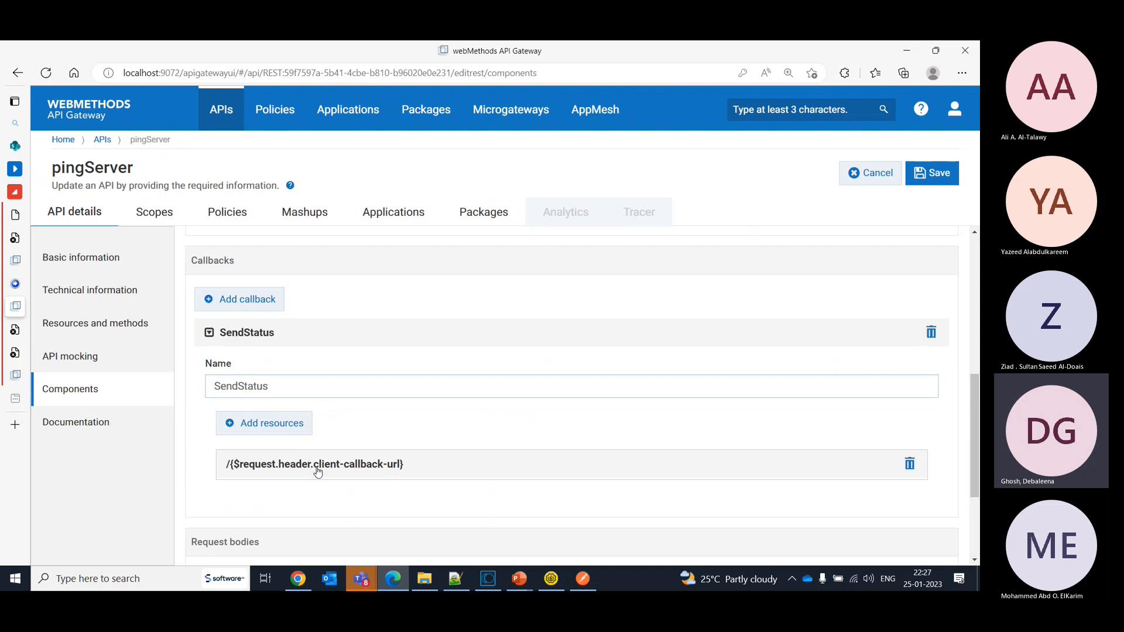
drag(314, 469, 401, 472)
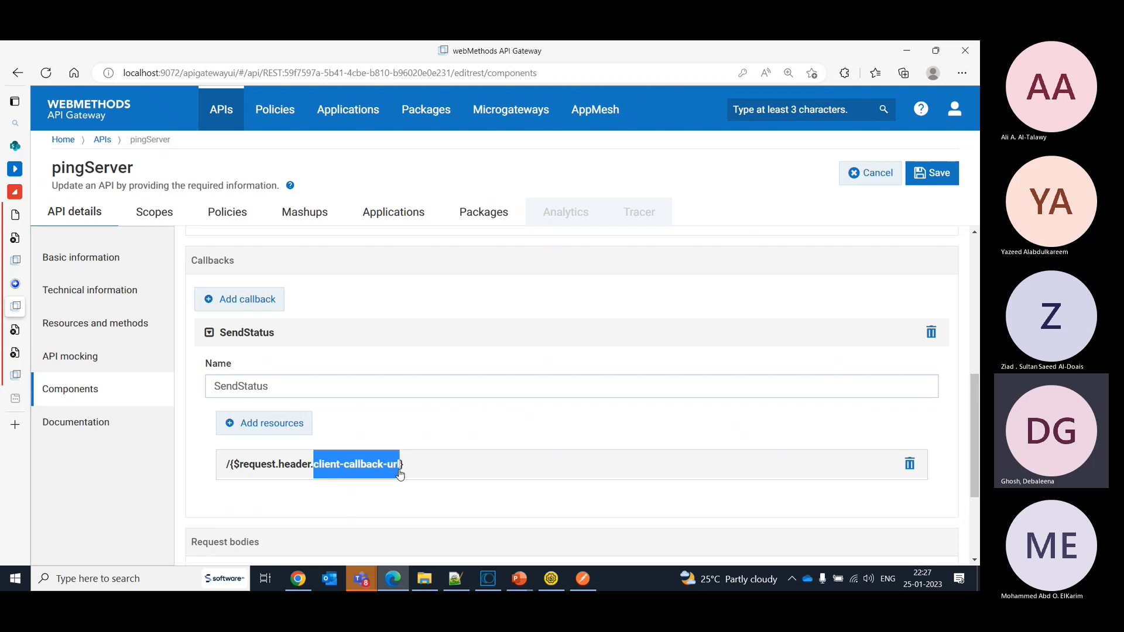
click(524, 486)
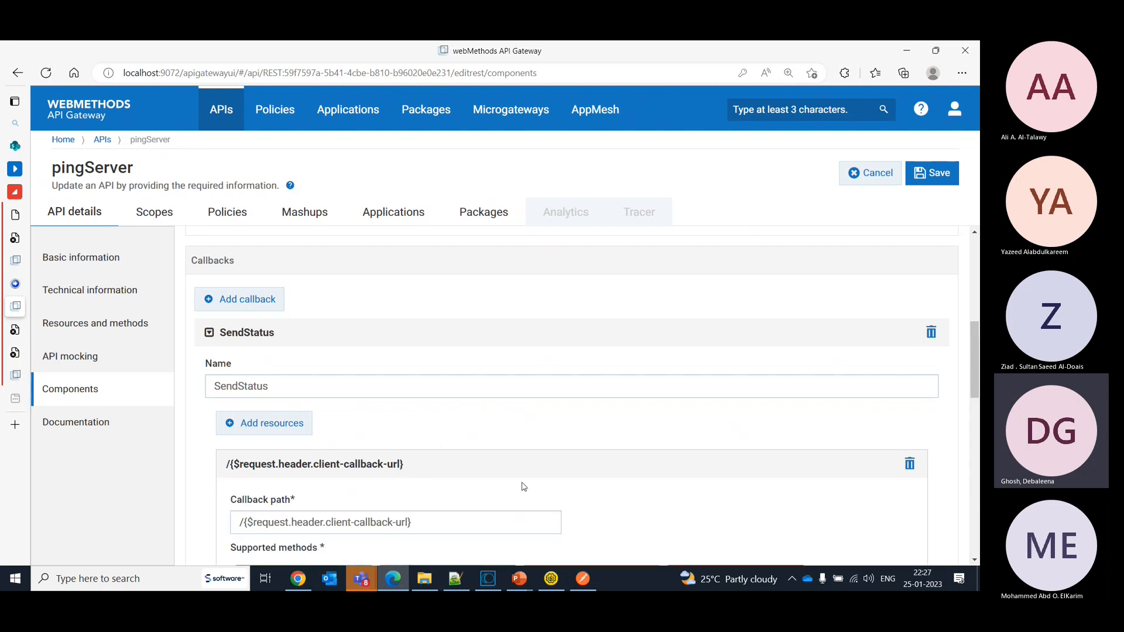
- Examine the callback resource's supported methods and the request, header and client-callback-url parts of its callback path
mouse_move(977, 392)
mouse_down()
mouse_move(977, 429)
mouse_move(975, 413)
mouse_up()
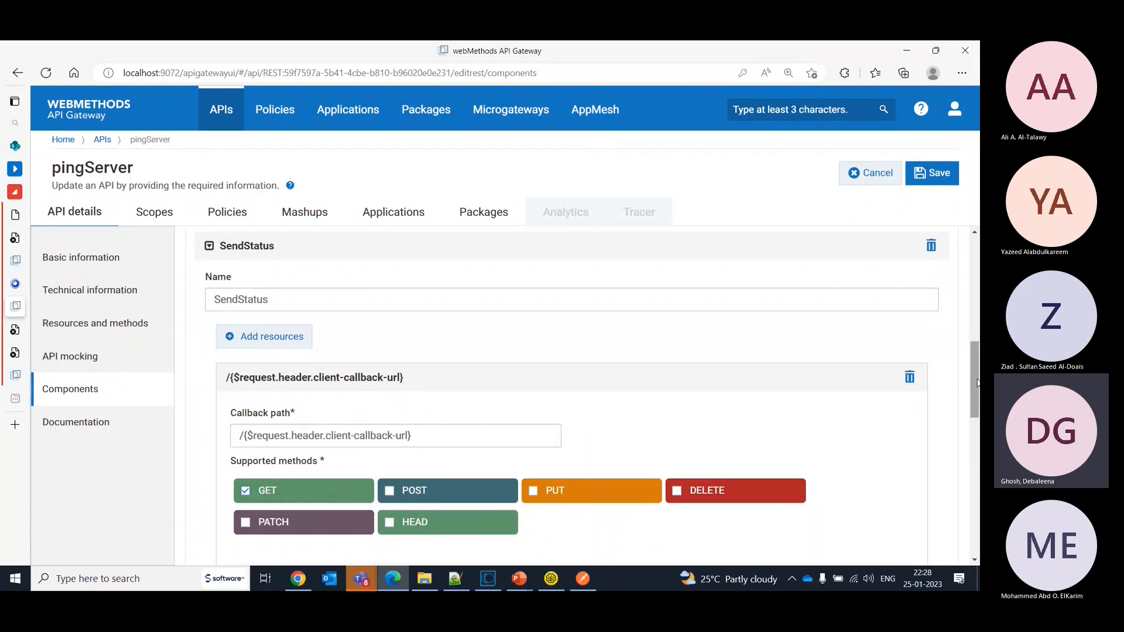
mouse_move(976, 384)
mouse_down()
mouse_move(976, 453)
mouse_move(974, 406)
mouse_up()
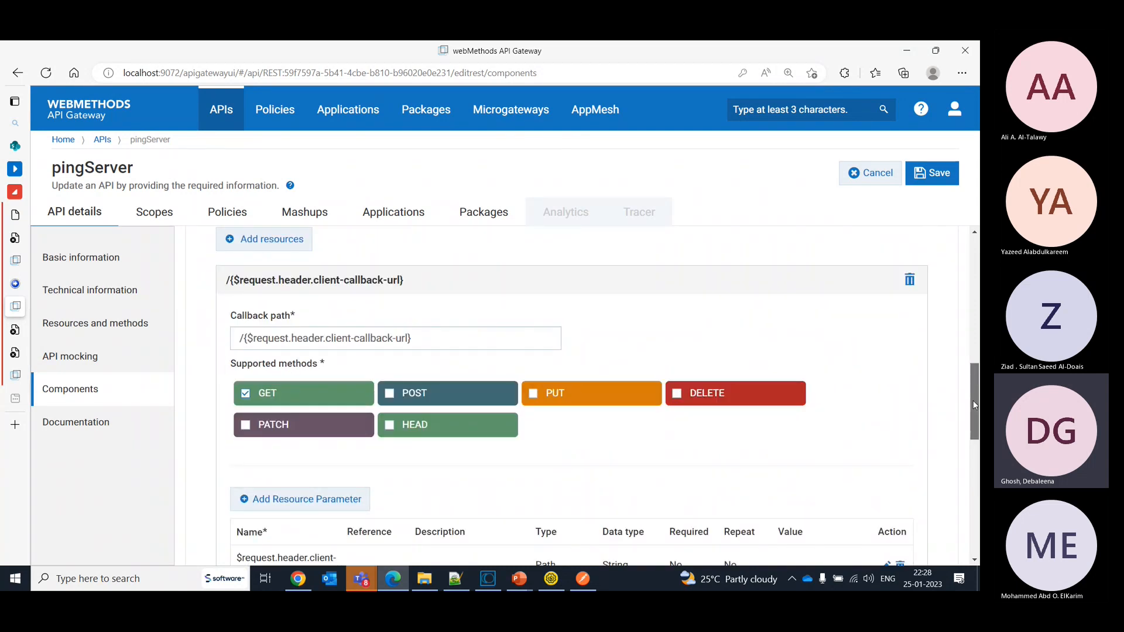
scroll(973, 400, up, 1)
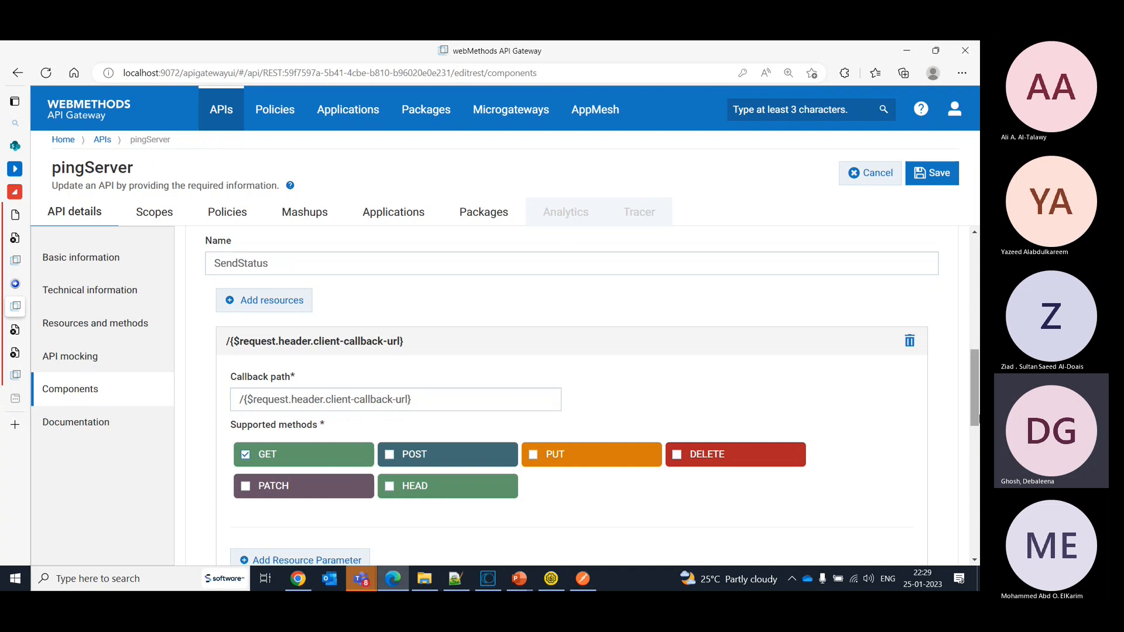
mouse_move(974, 407)
mouse_down()
mouse_move(973, 431)
mouse_move(973, 421)
mouse_up()
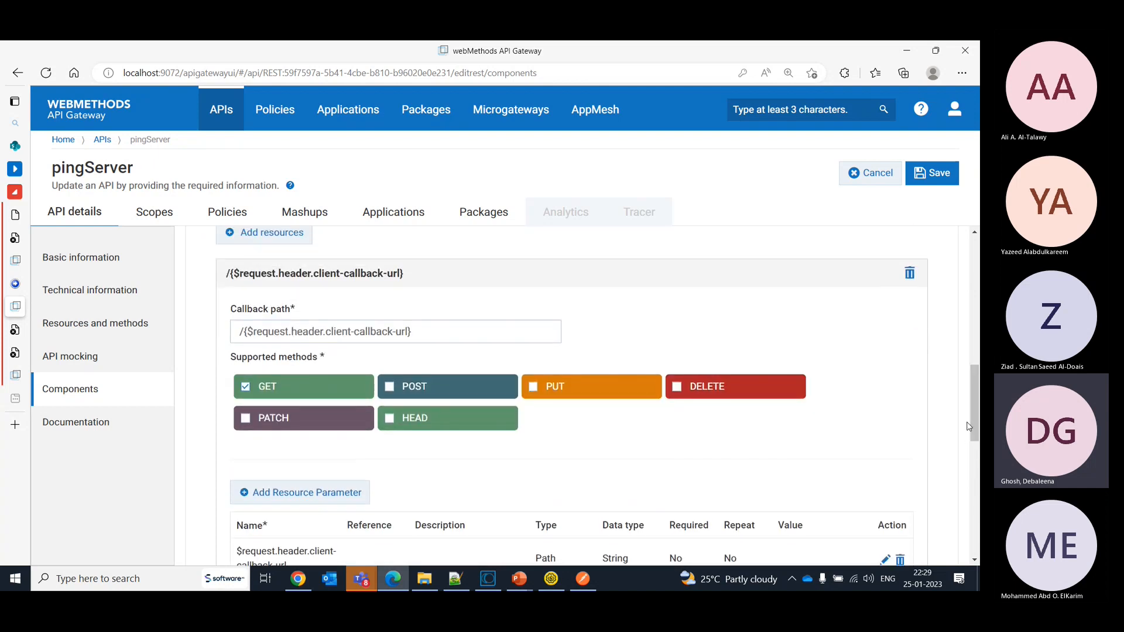
click(437, 331)
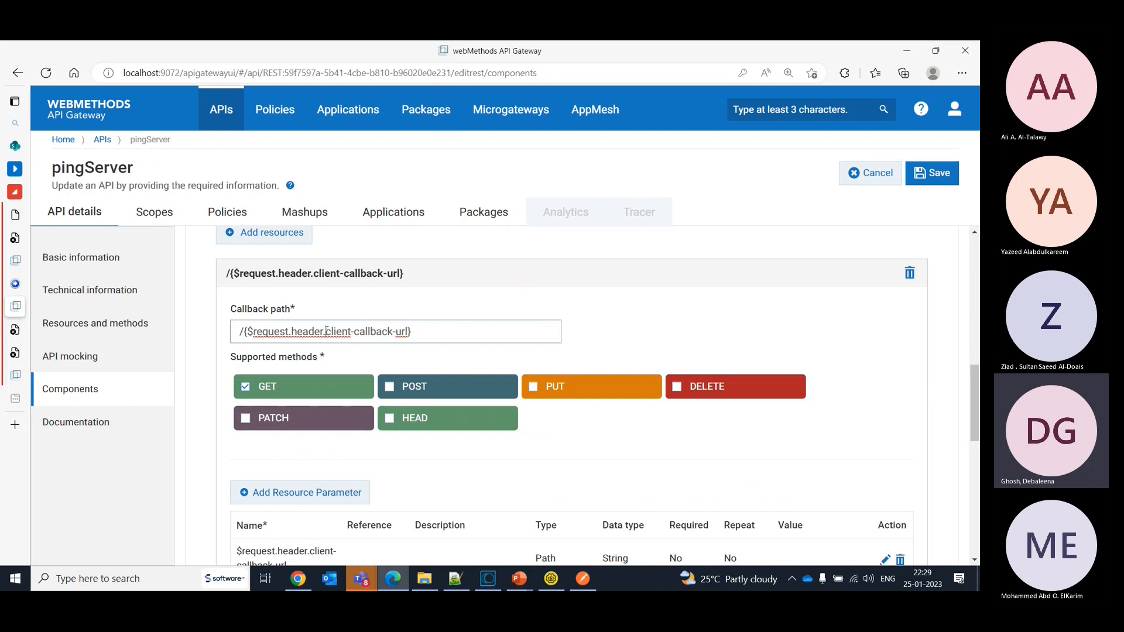
drag(327, 332, 410, 332)
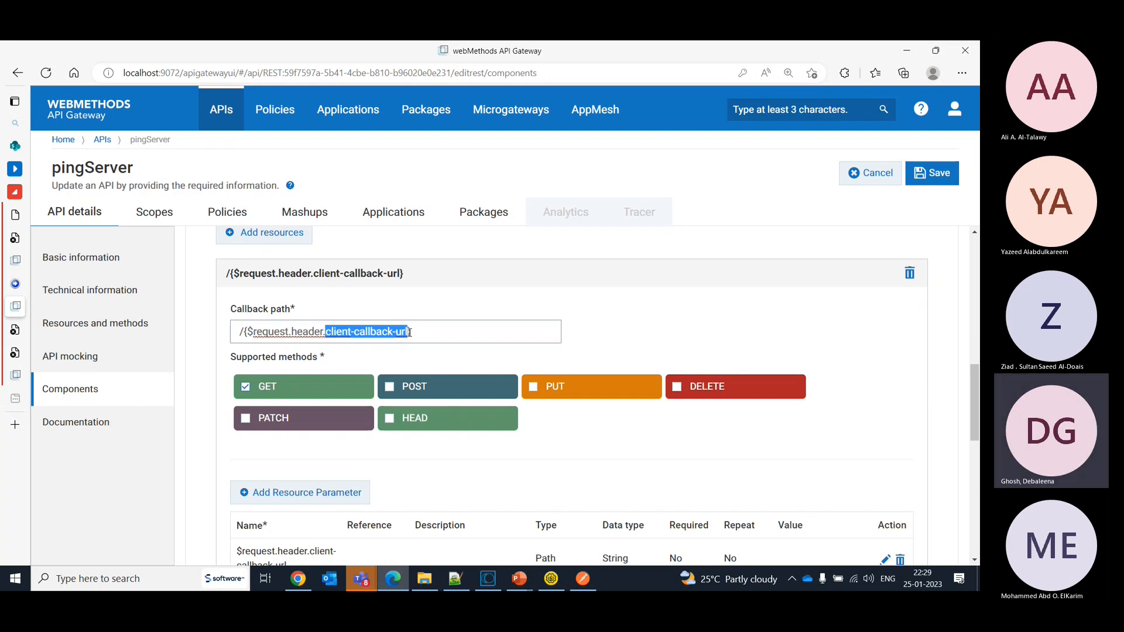
double_click(316, 332)
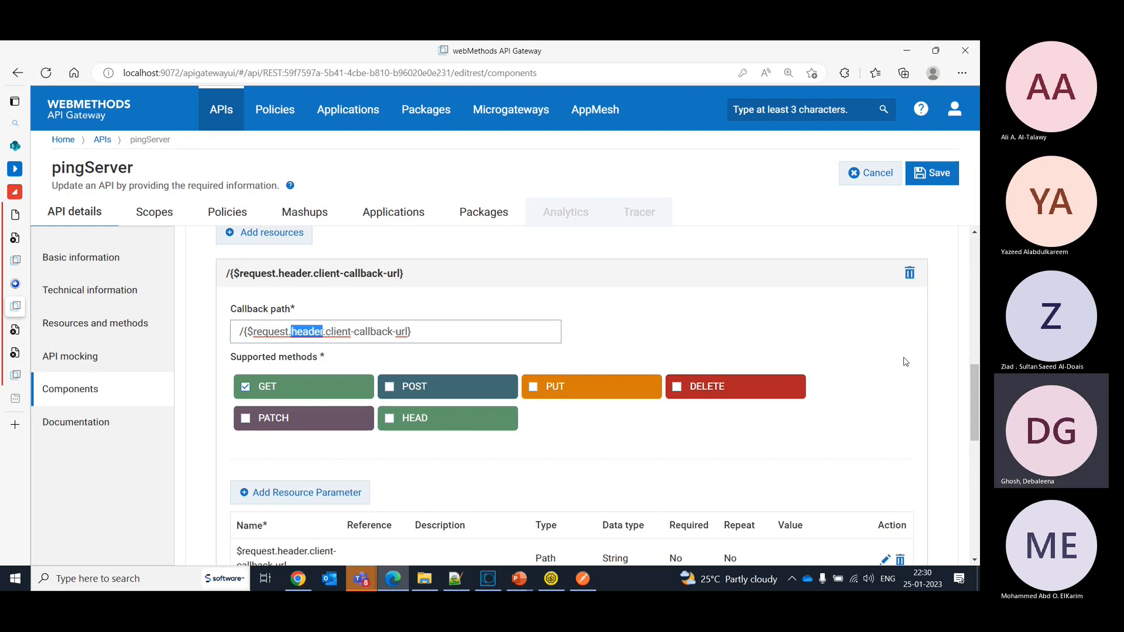
- Review the callback's resource parameters and GET method, and save the pingServer API
scroll(971, 412, down, 4)
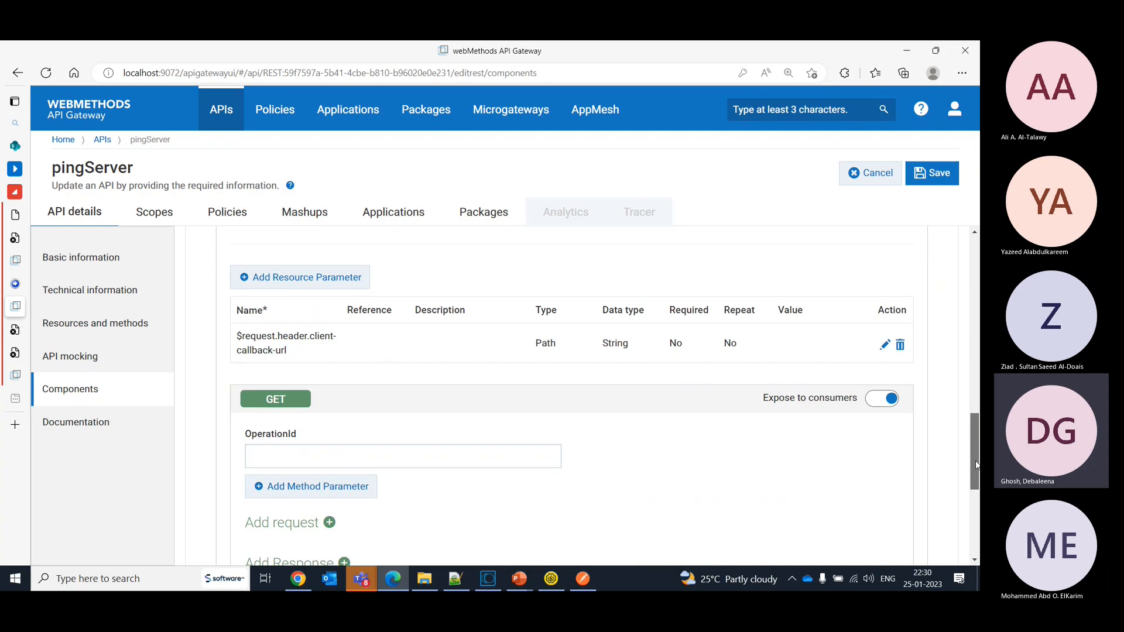
scroll(974, 477, down, 5)
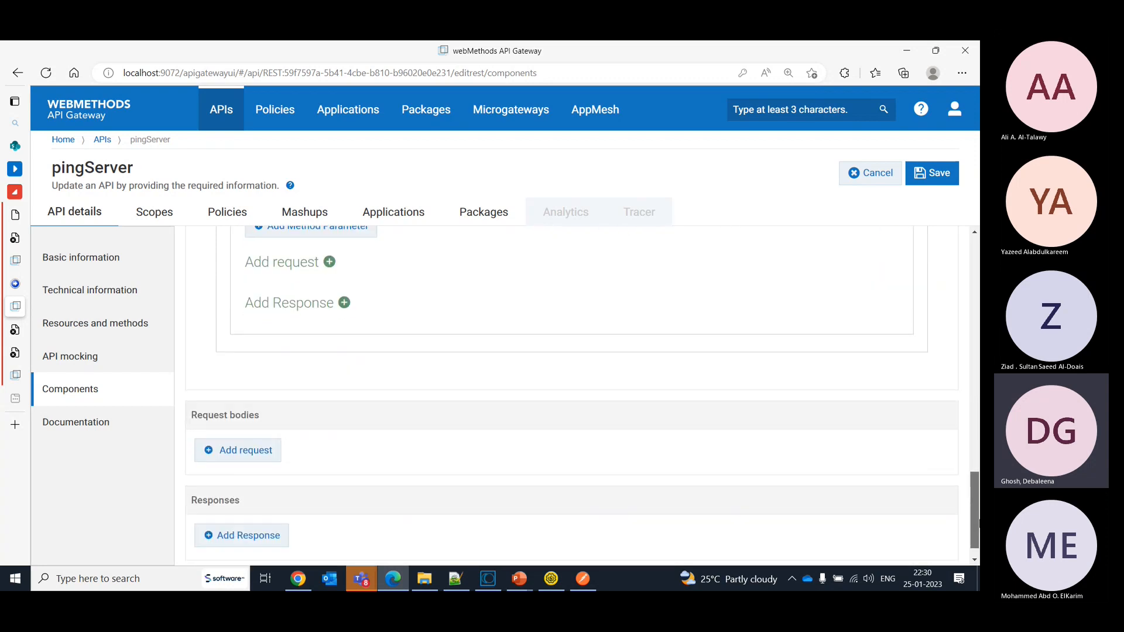
scroll(975, 477, up, 8)
click(937, 165)
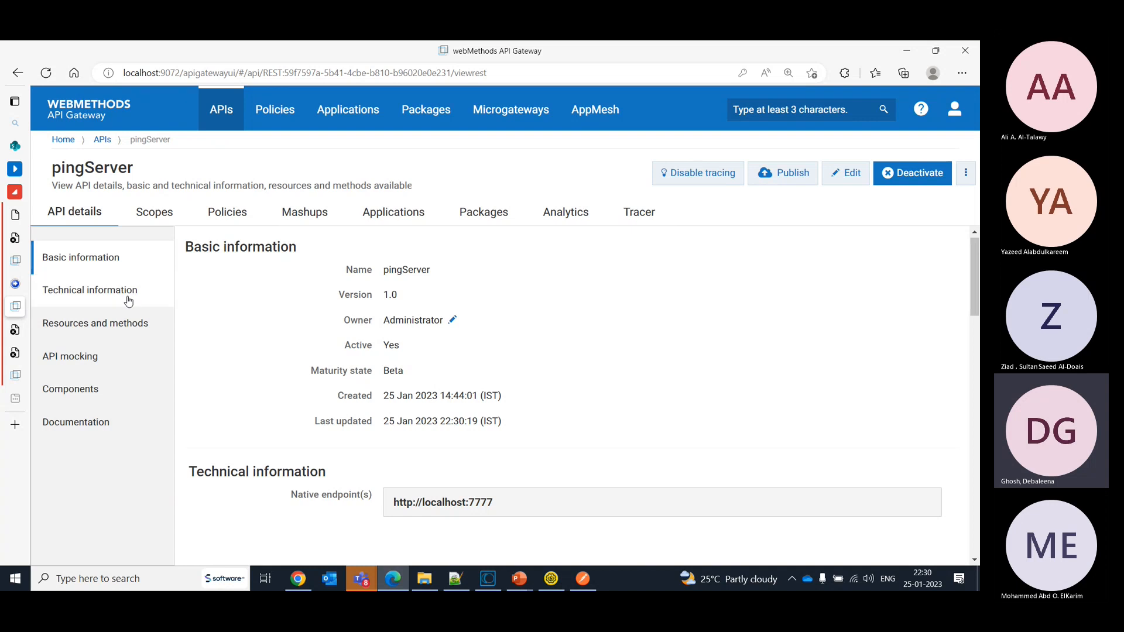
- Copy the pingServer API's default gateway endpoint from its technical information and switch to SoapUI
drag(975, 304, 976, 366)
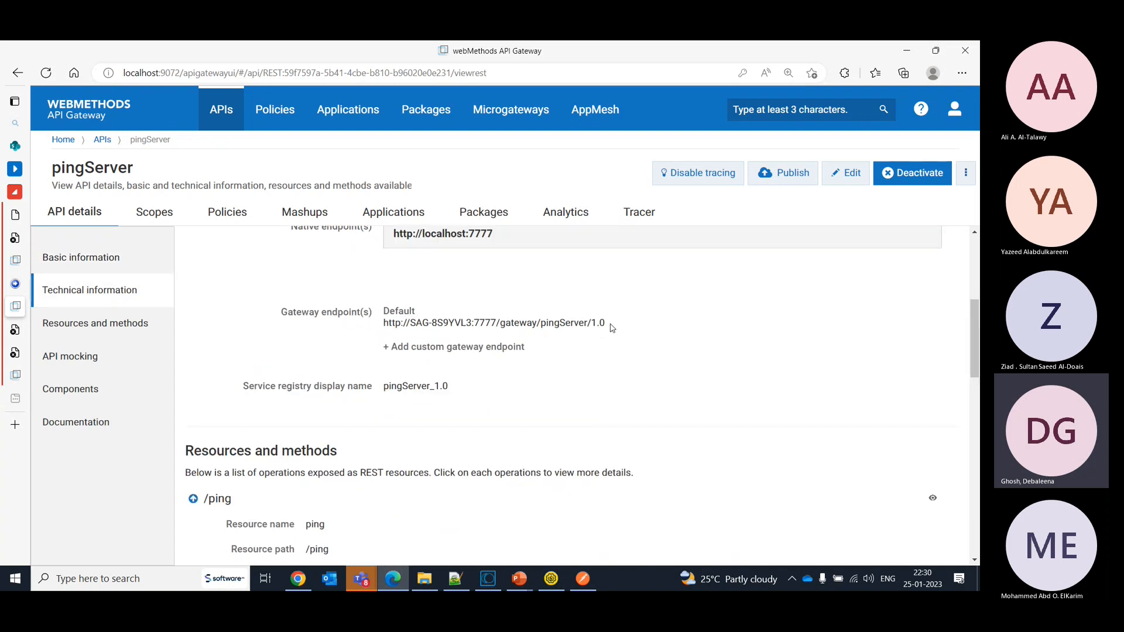
drag(608, 323, 388, 323)
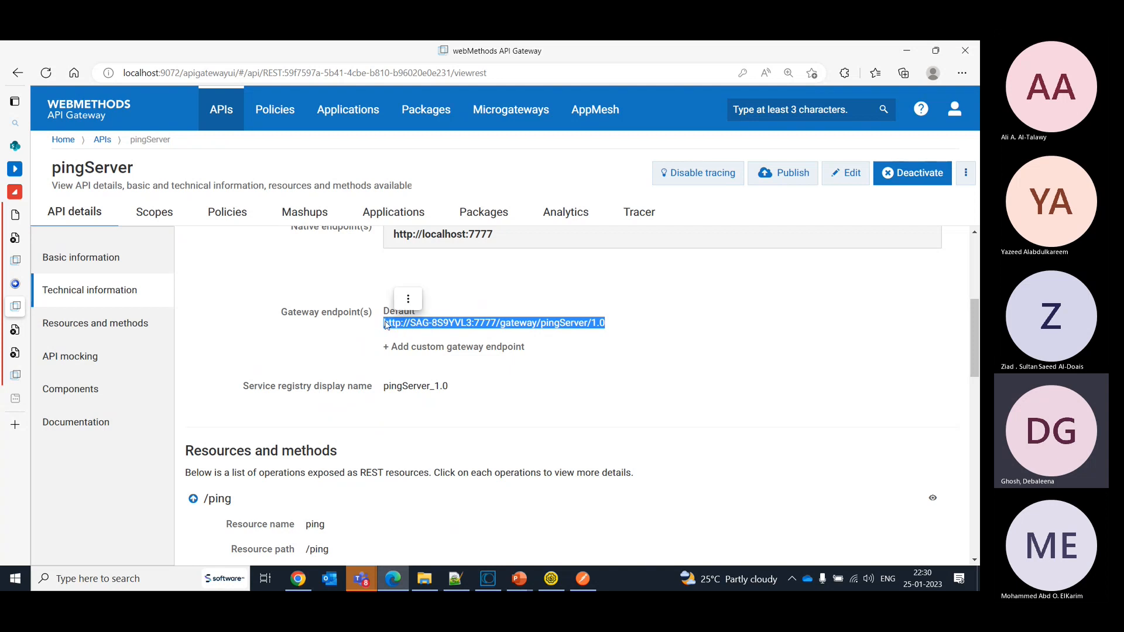
click(589, 587)
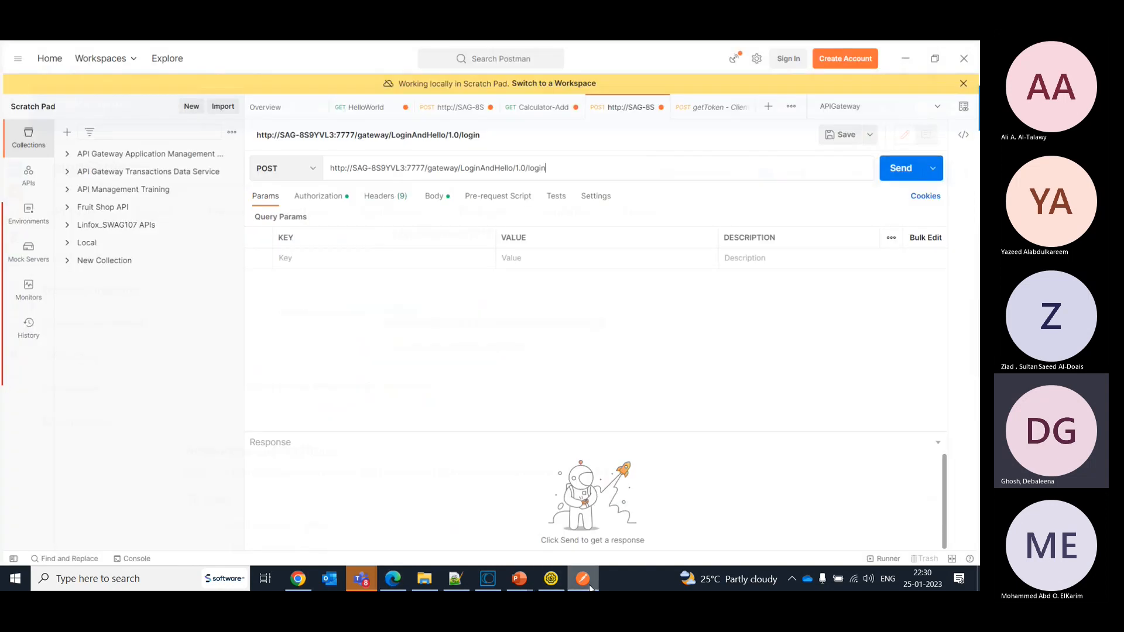
click(588, 584)
click(551, 582)
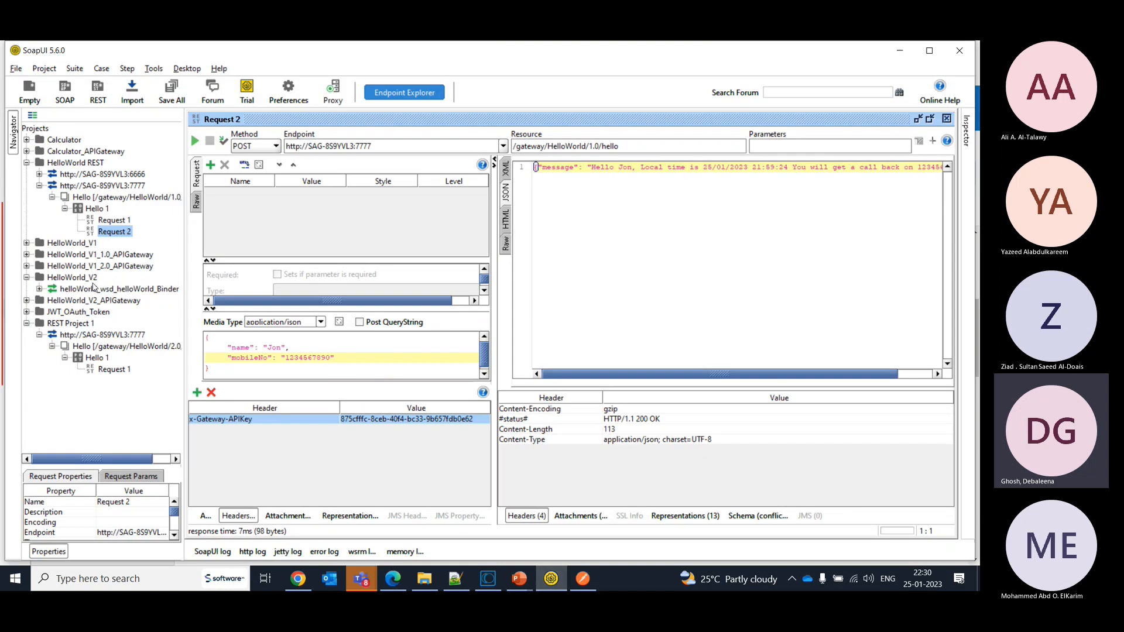
- Remove REST Project 1 from the workspace without saving it
right_click(76, 325)
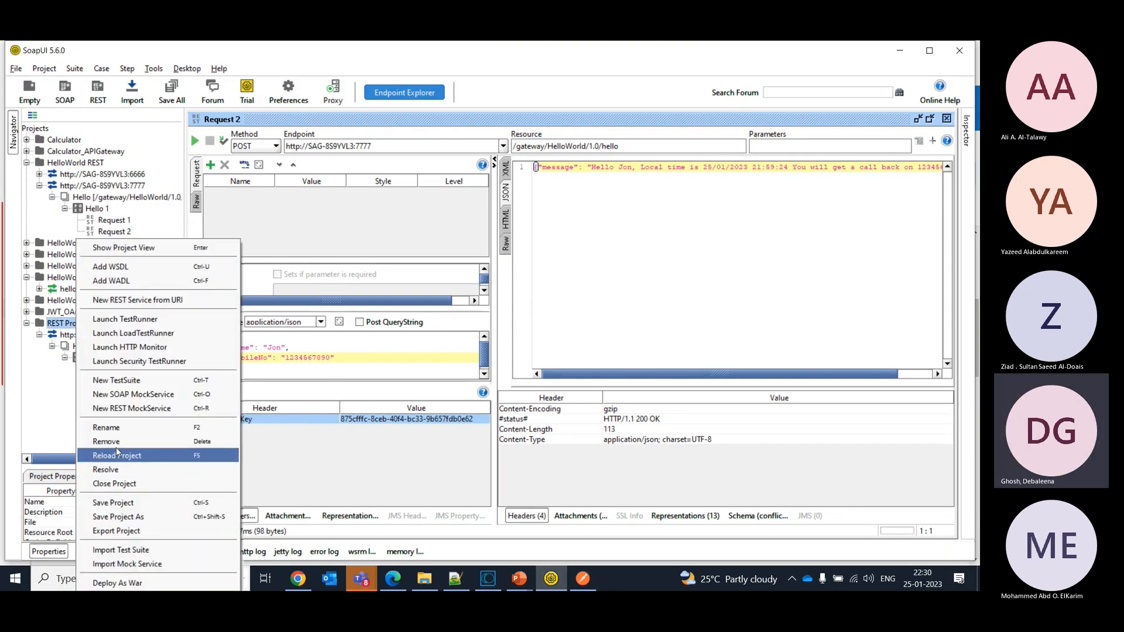
click(116, 443)
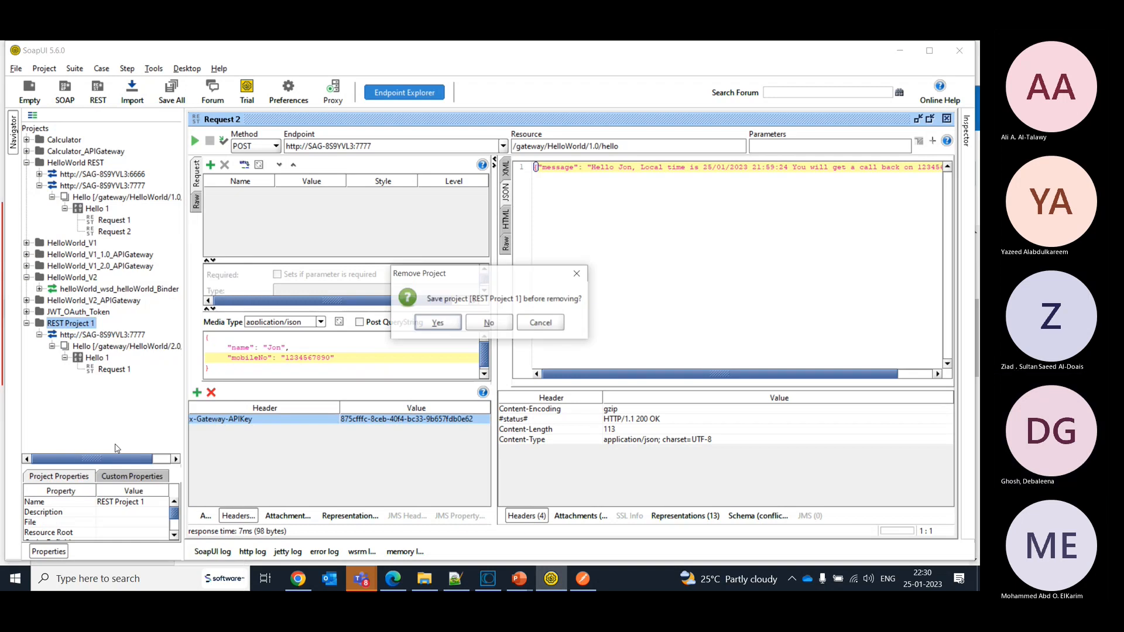
click(477, 325)
click(42, 129)
right_click(43, 129)
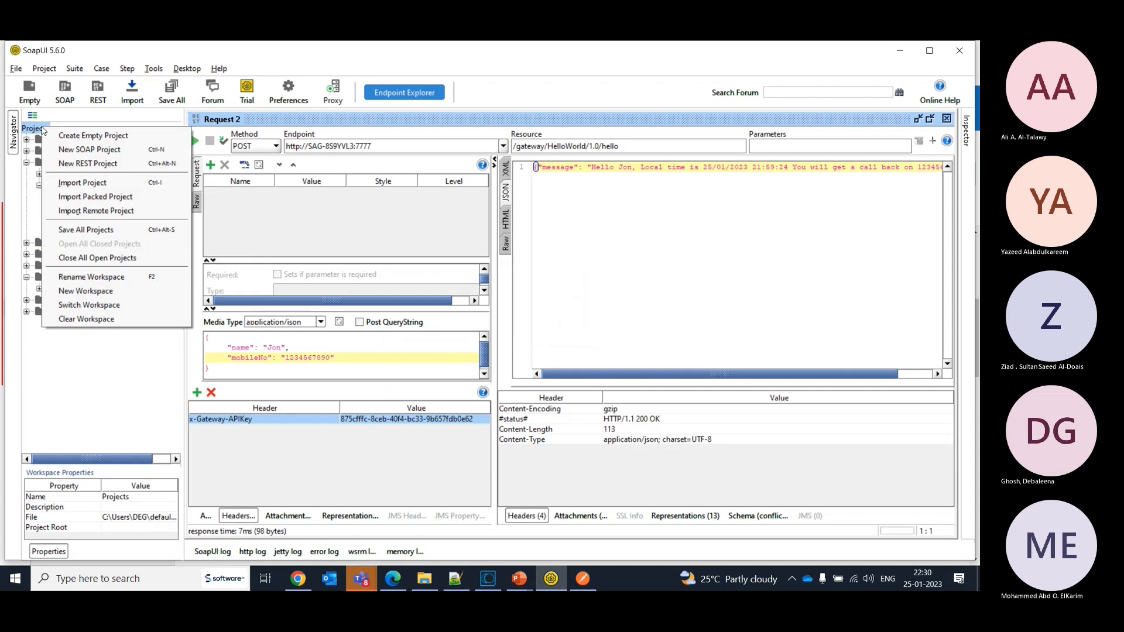
click(66, 394)
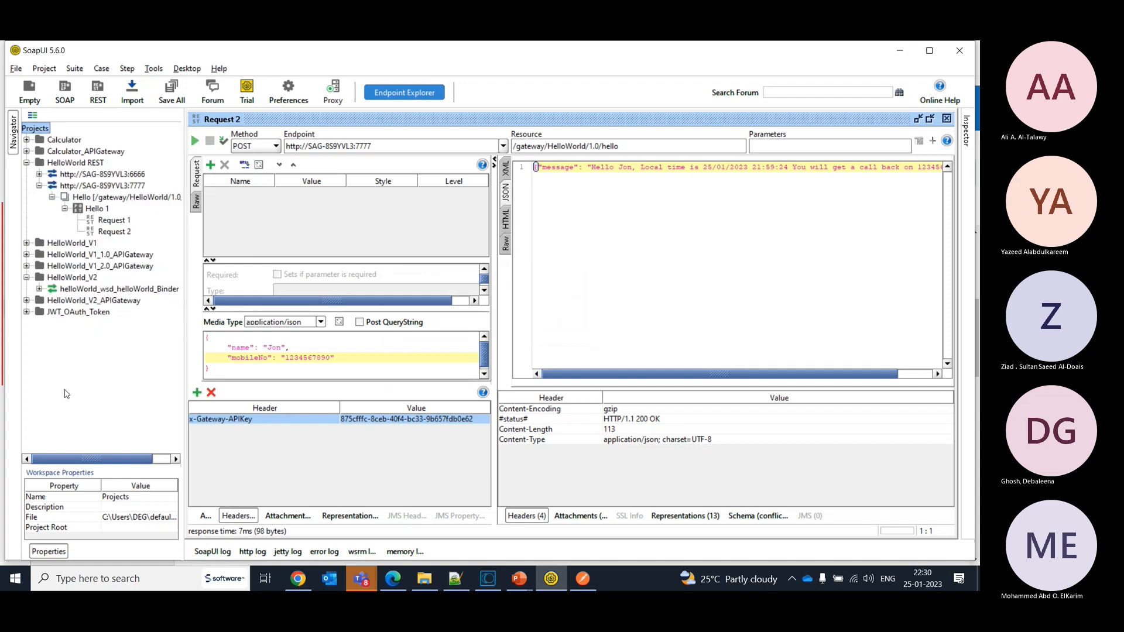
right_click(43, 128)
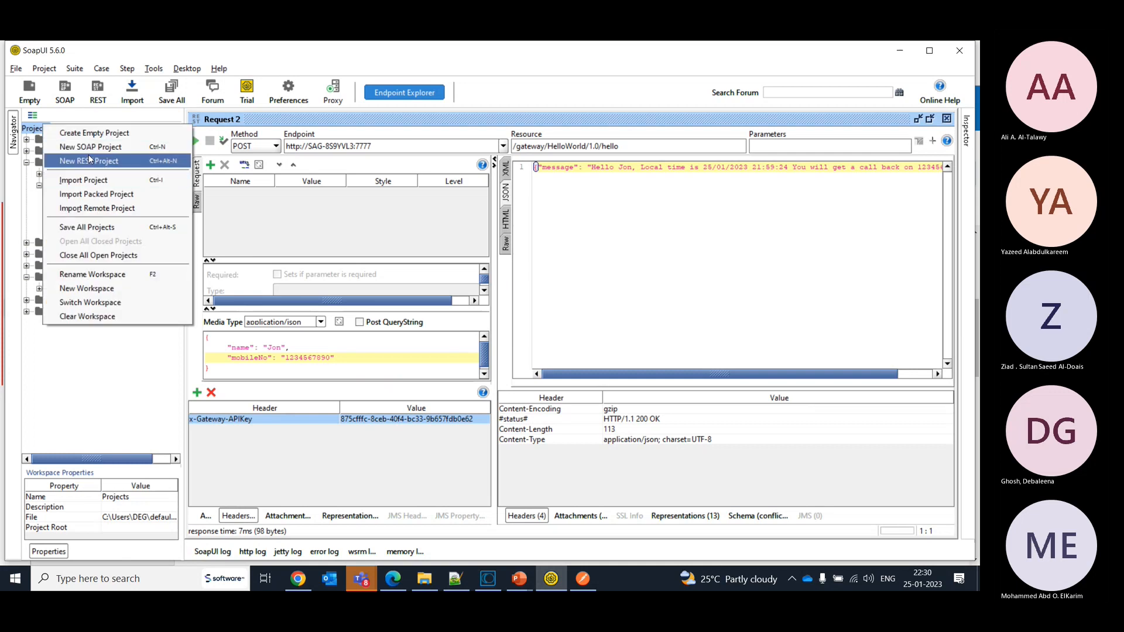
click(90, 159)
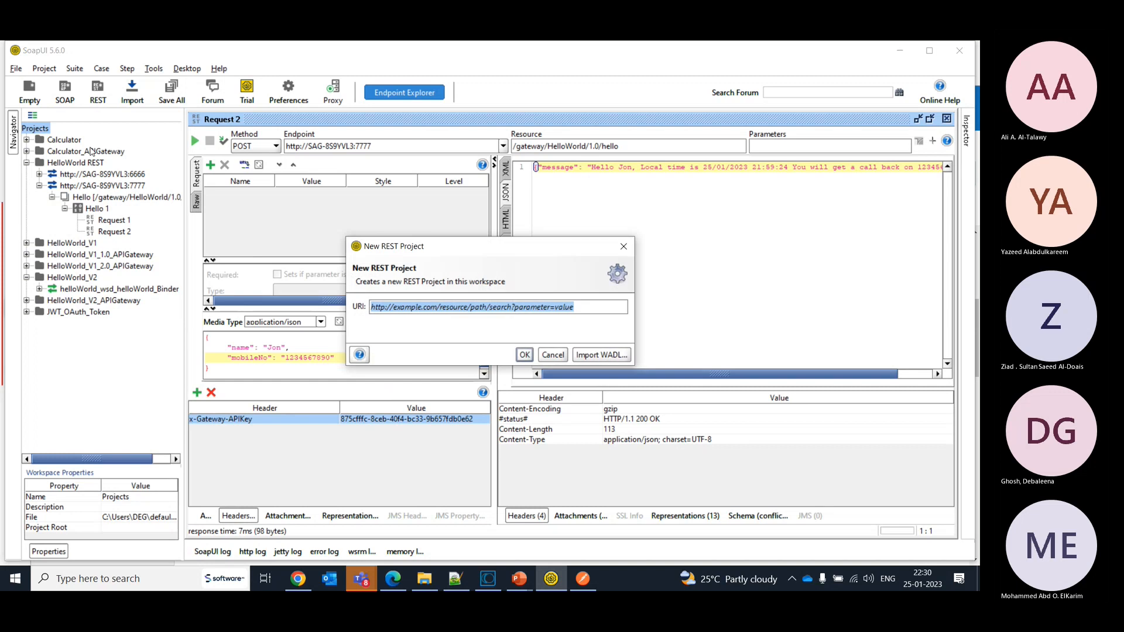
key(BackSpace)
text(http://SAG-8S9YVL3:7777/gateway/pingServer/1.0)
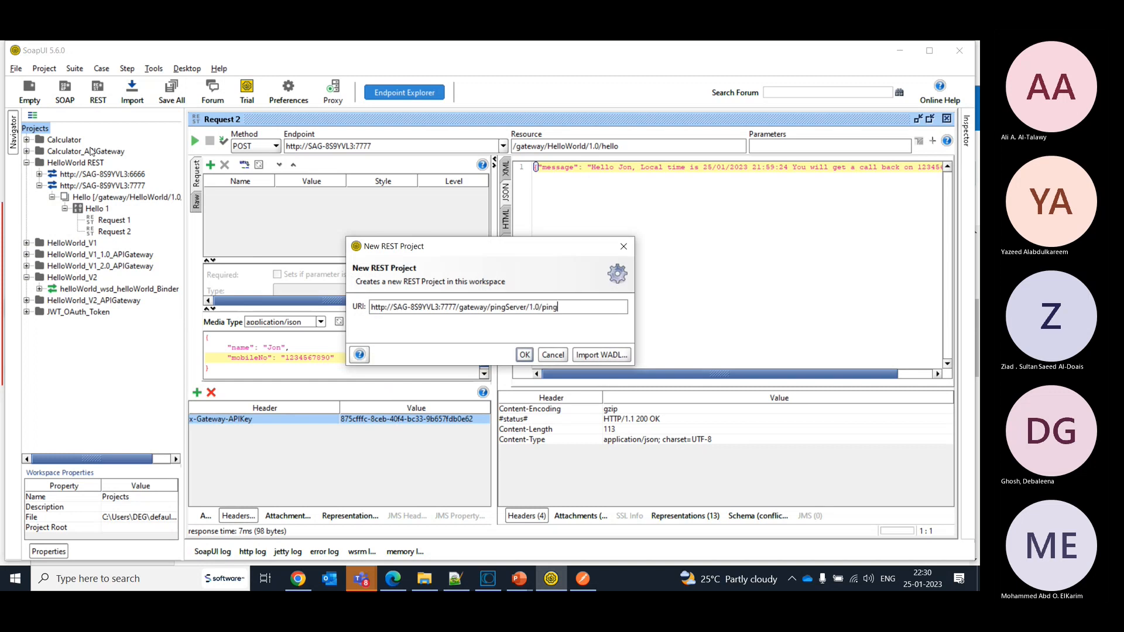
key(alt+Tab)
key(alt+Tab)
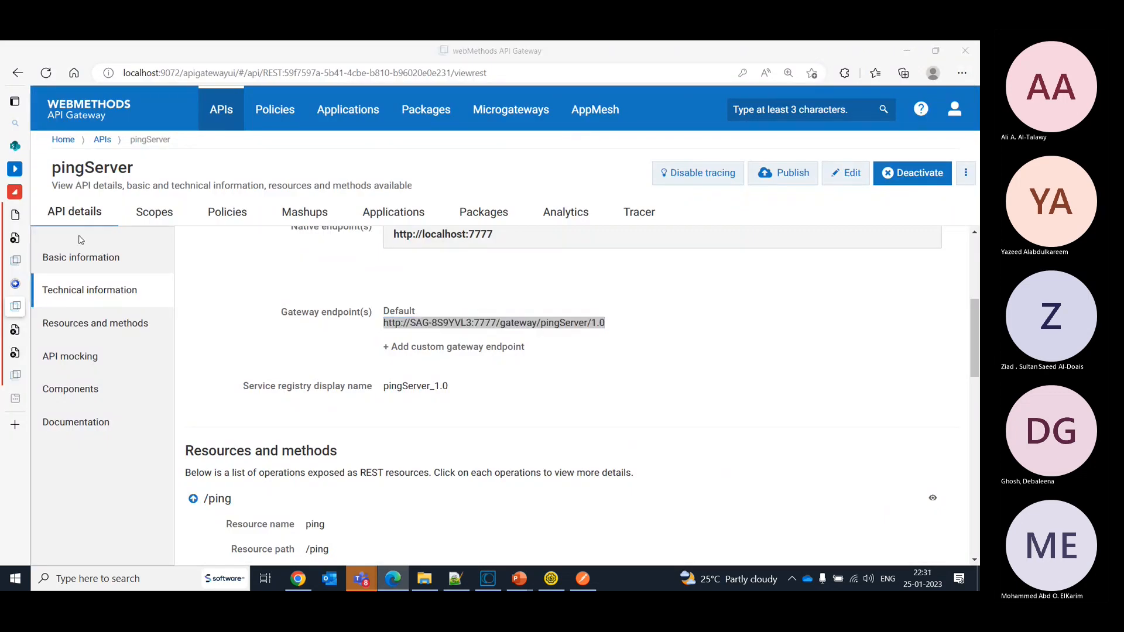
key(alt+Tab)
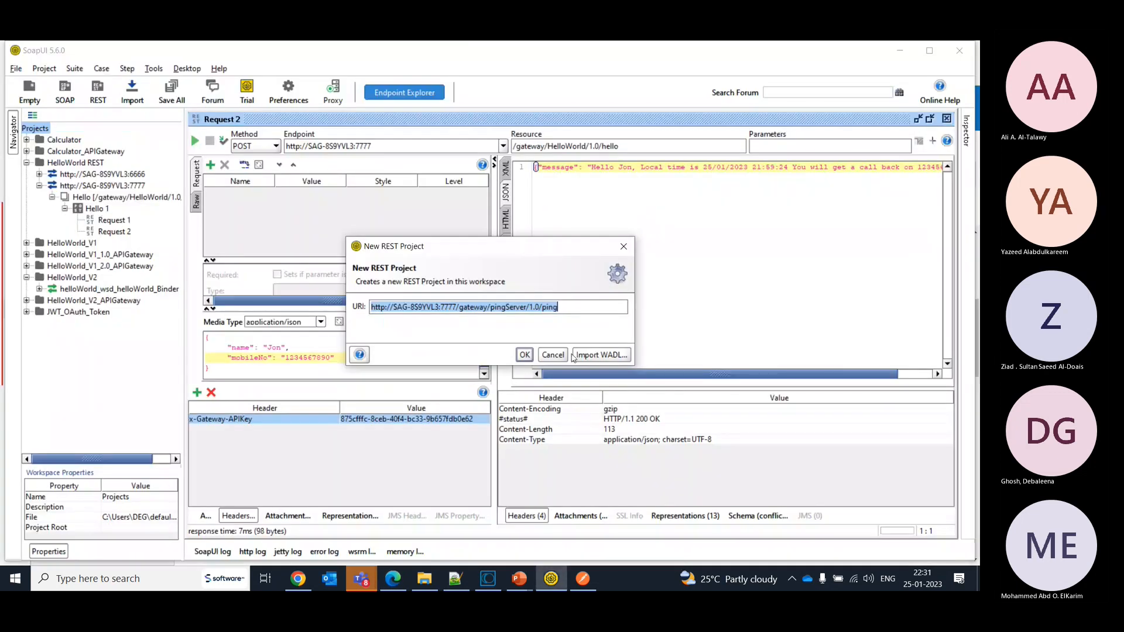
click(525, 355)
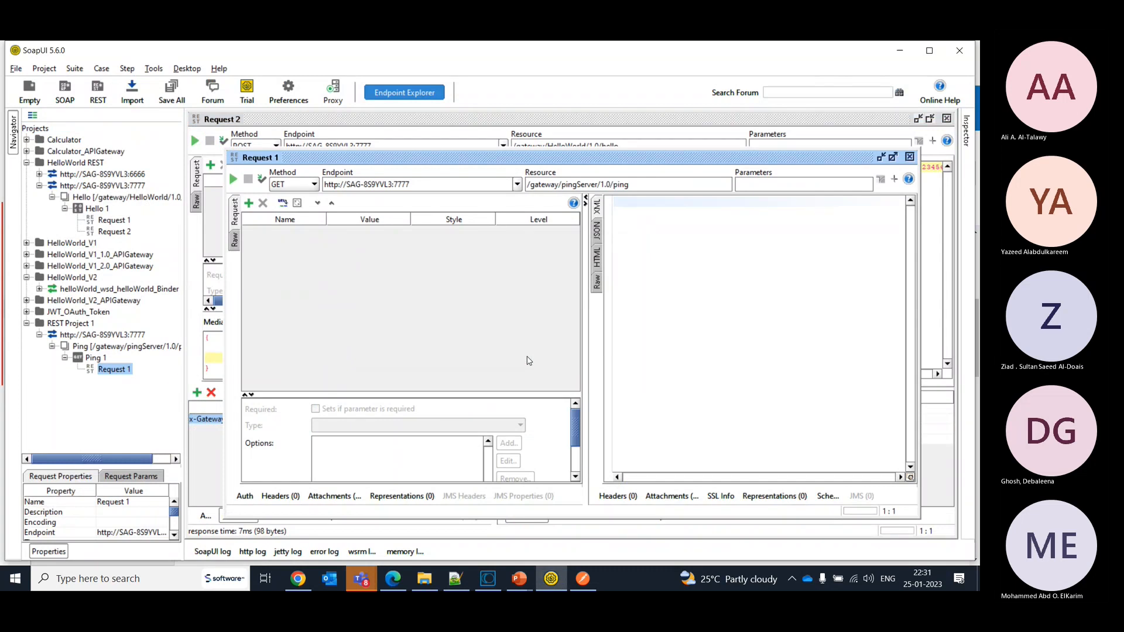
- Select the GET method for the ping request and add headers named x-Gateway_APIKey and client-callback-url
click(314, 184)
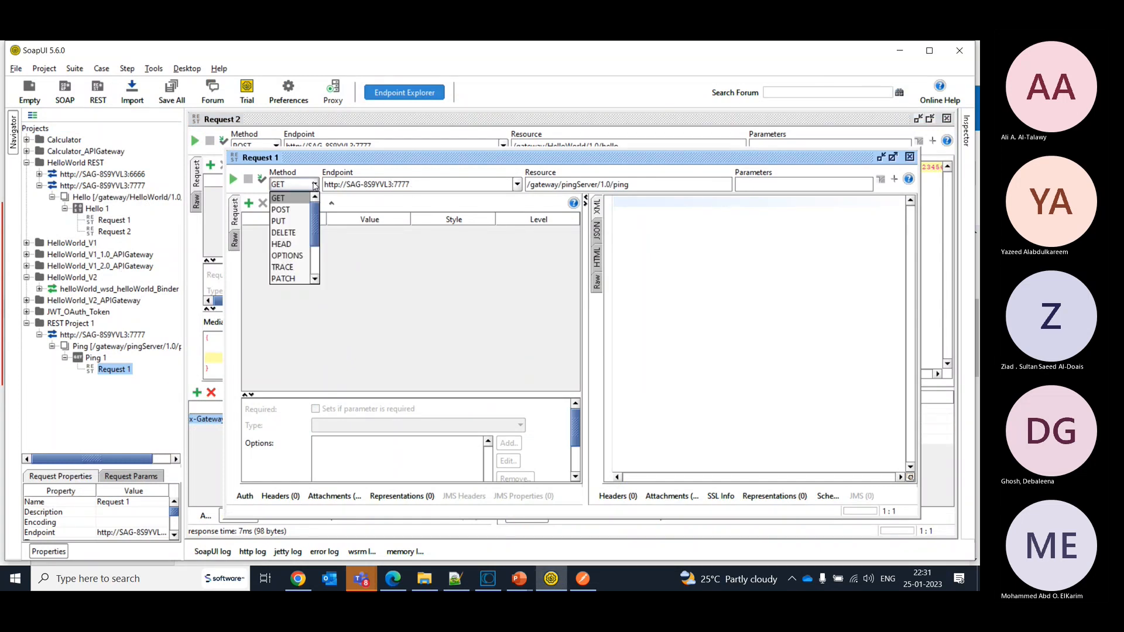
click(288, 203)
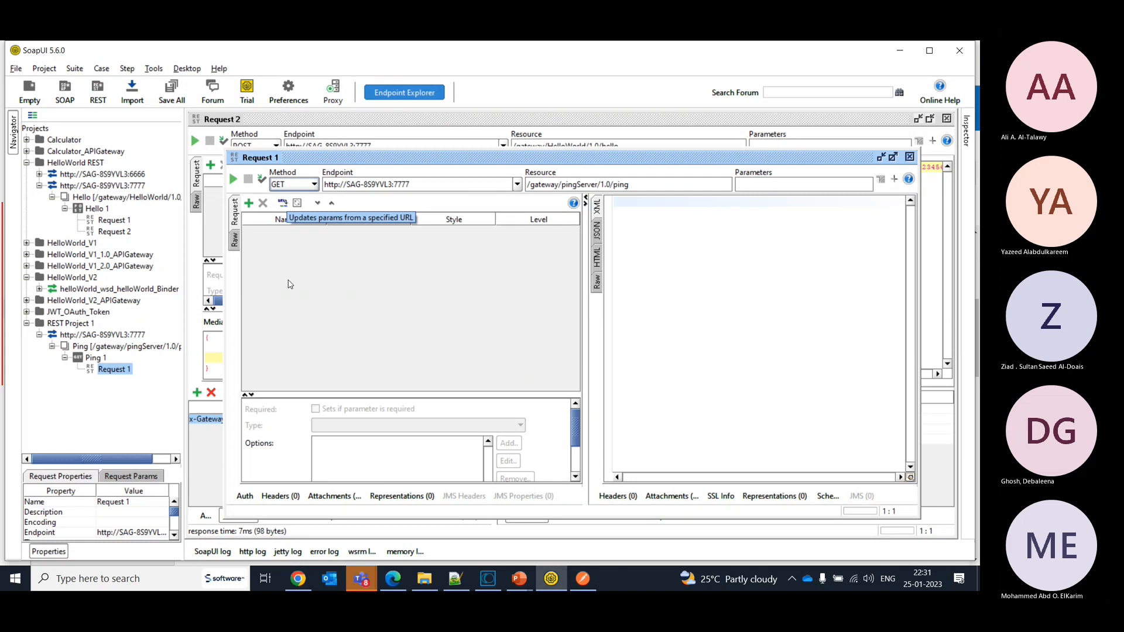
click(270, 503)
click(236, 393)
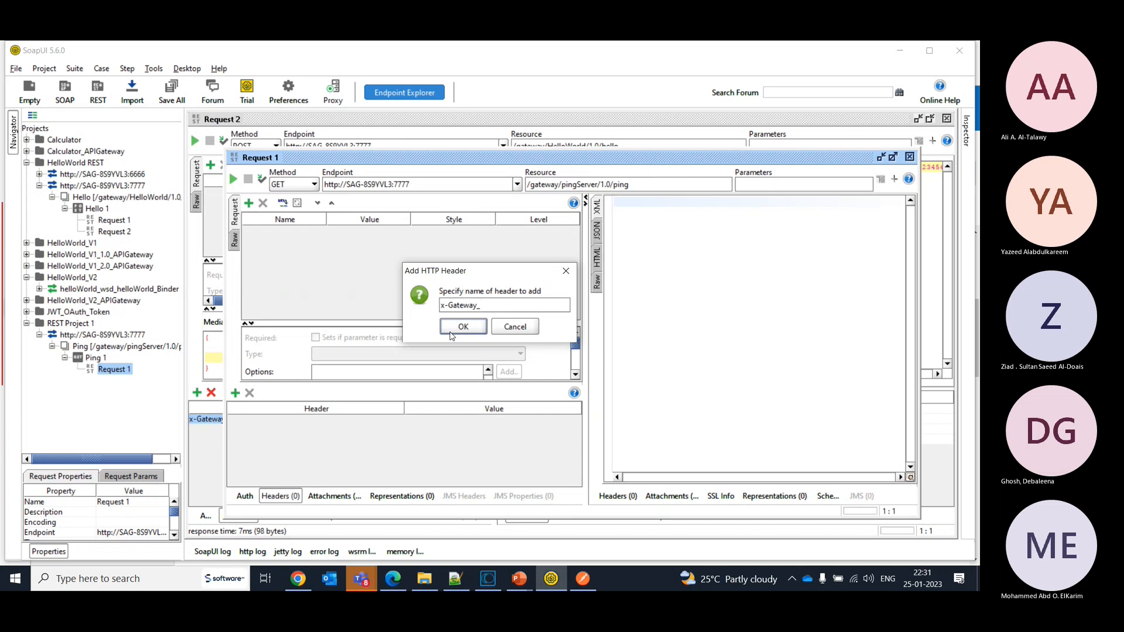
text(x-Gateway_APIKey)
click(462, 327)
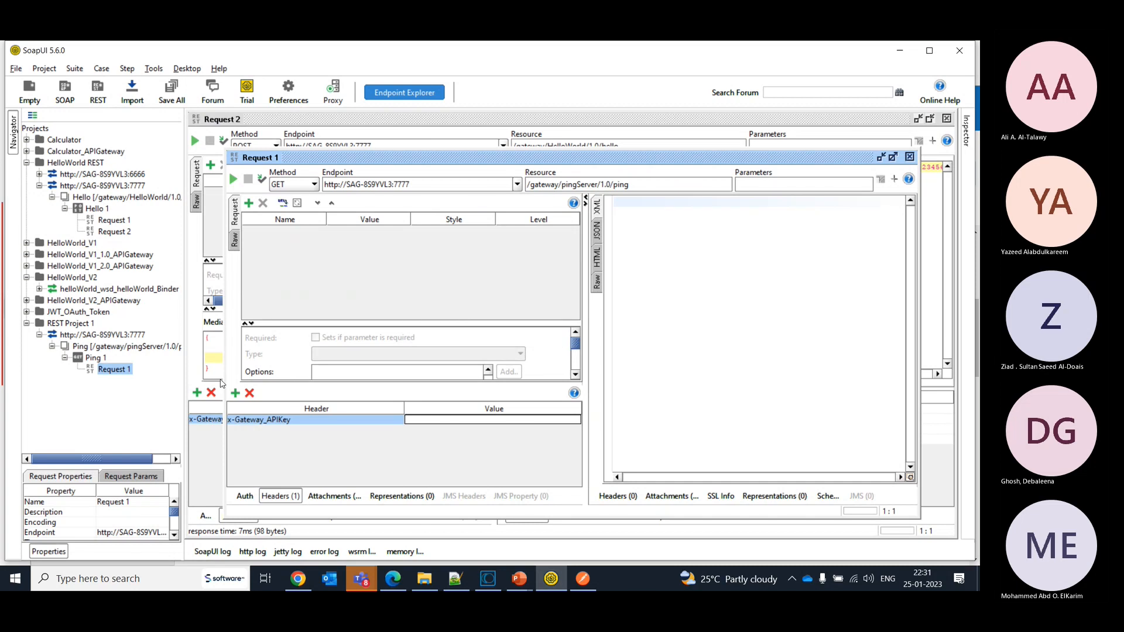
click(235, 393)
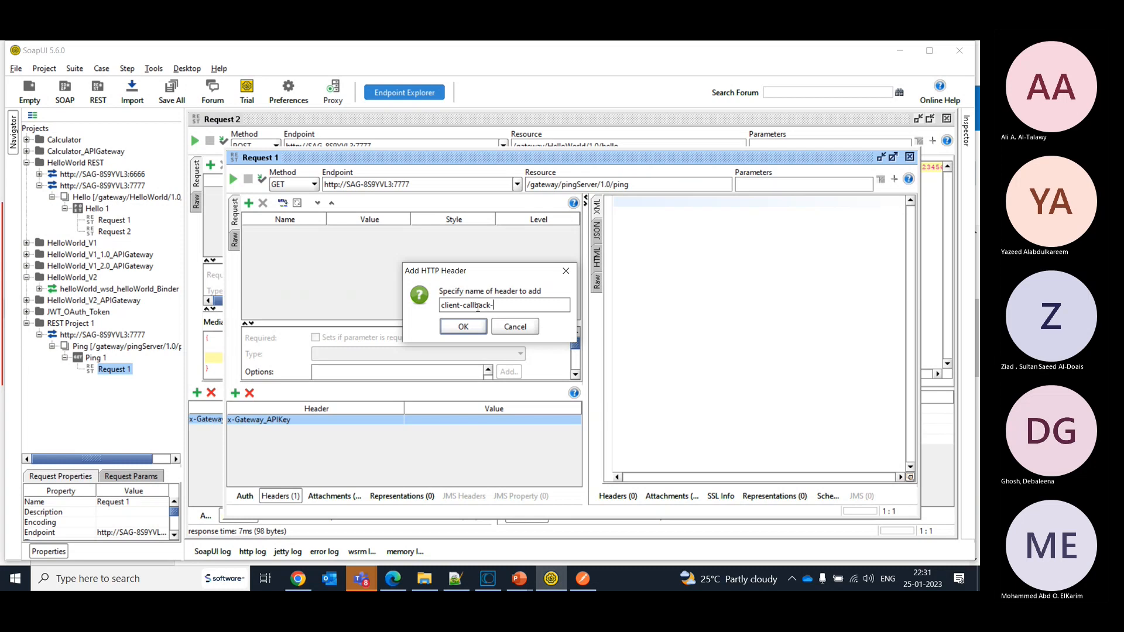
click(463, 327)
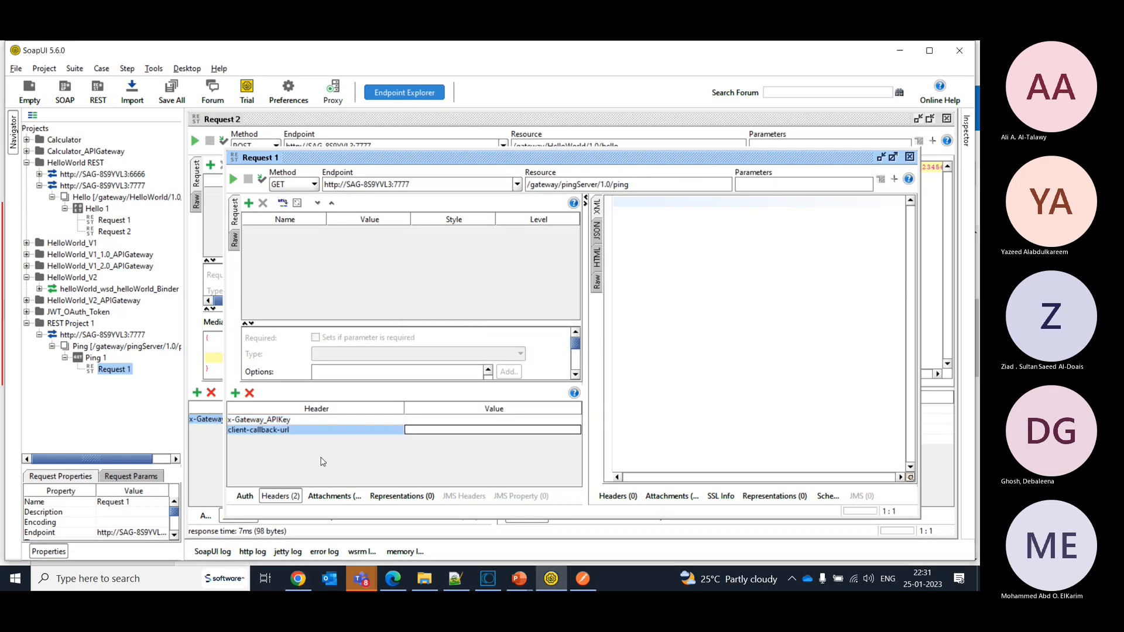
- Copy MyApplication2's API access key from API Gateway and paste it as the x-Gateway_APIKey header value in SoapUI
key(alt+Tab)
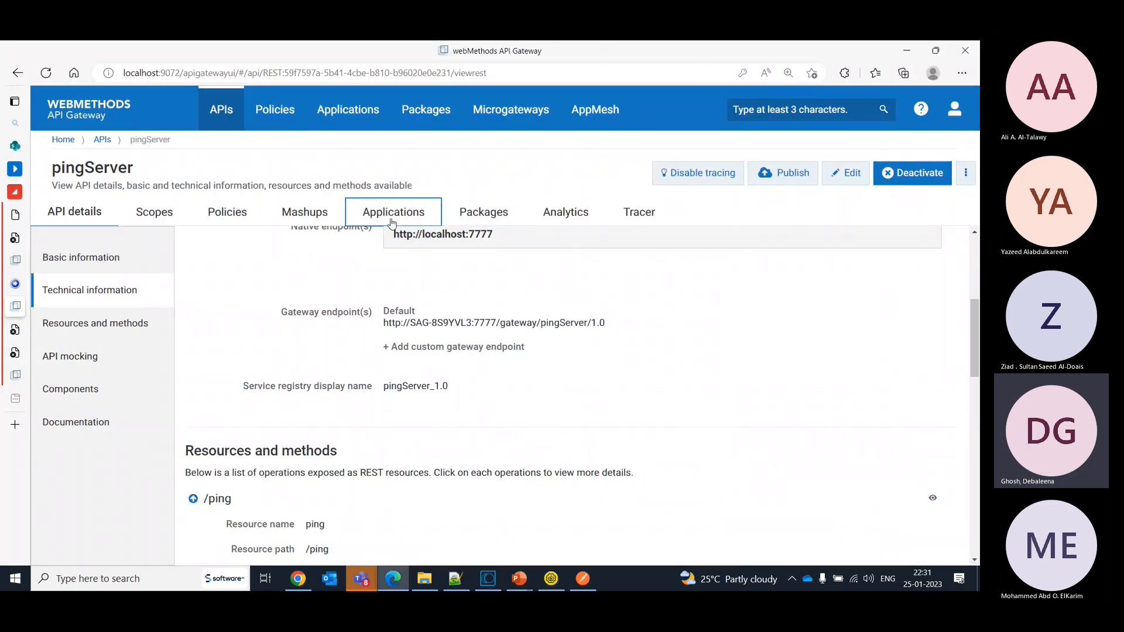
click(392, 218)
click(92, 305)
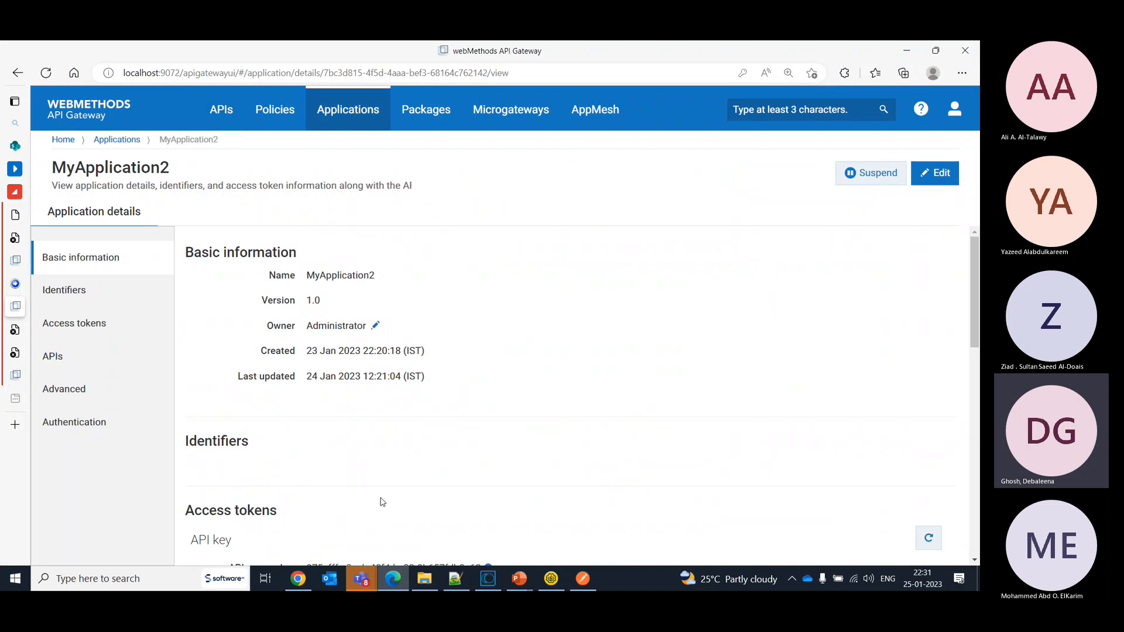
scroll(976, 294, down, 3)
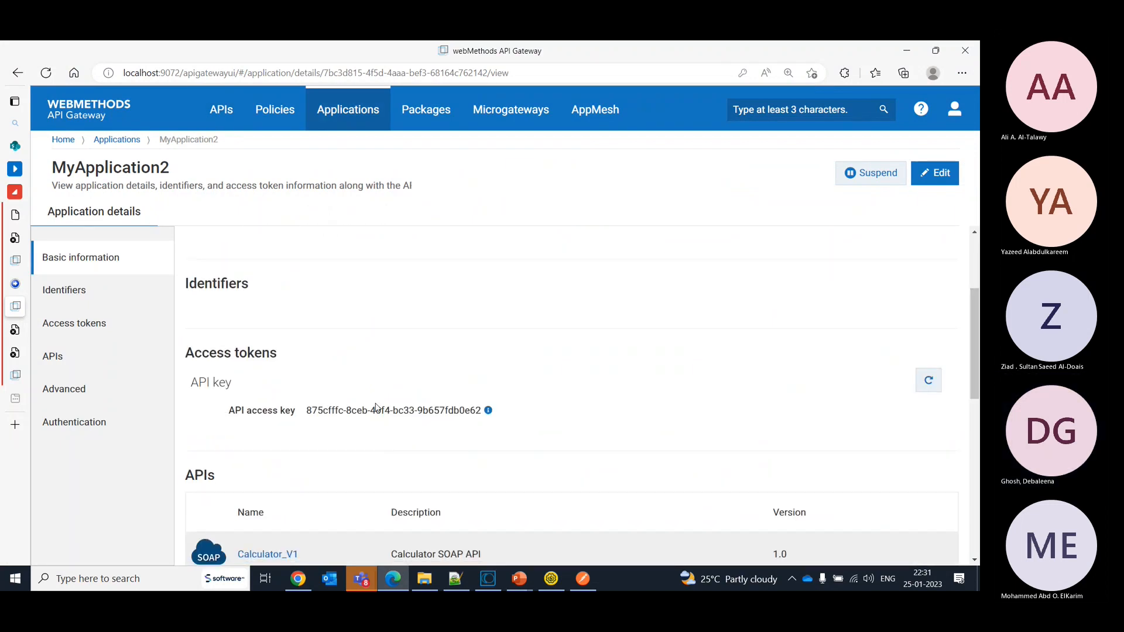
drag(307, 414, 479, 407)
key(ctrl+c)
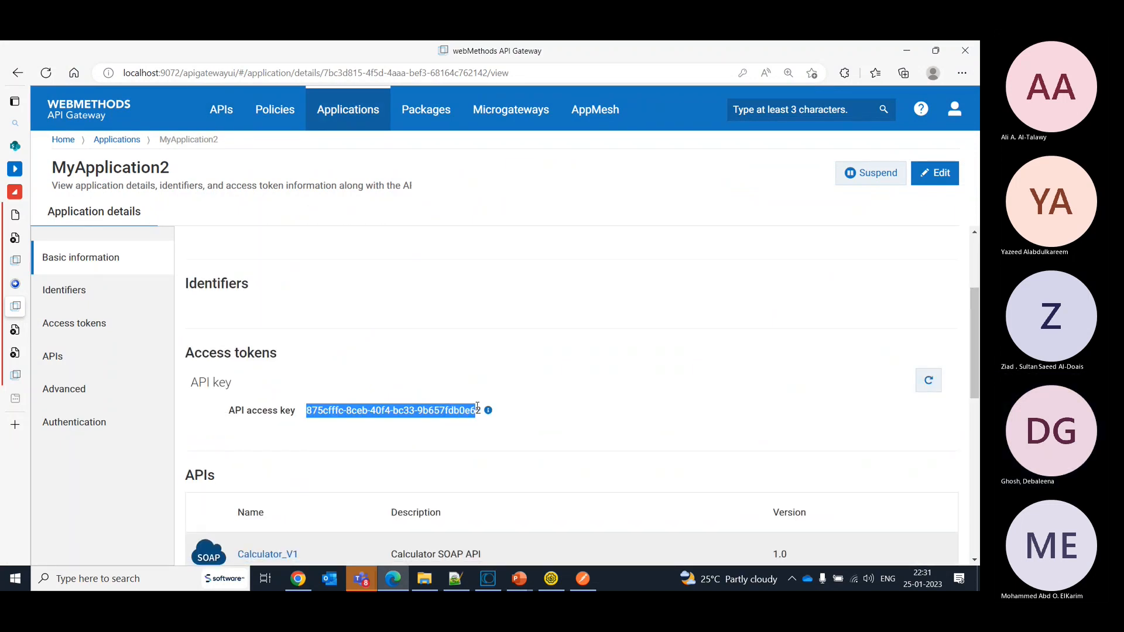
key(alt+Tab)
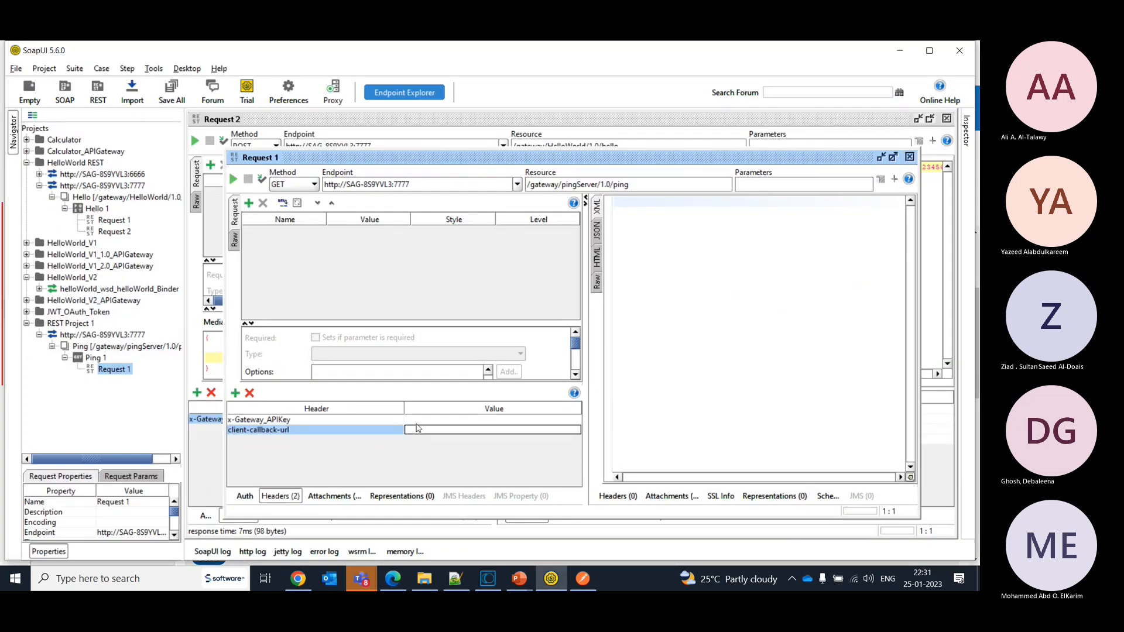
click(417, 421)
key(ctrl+v)
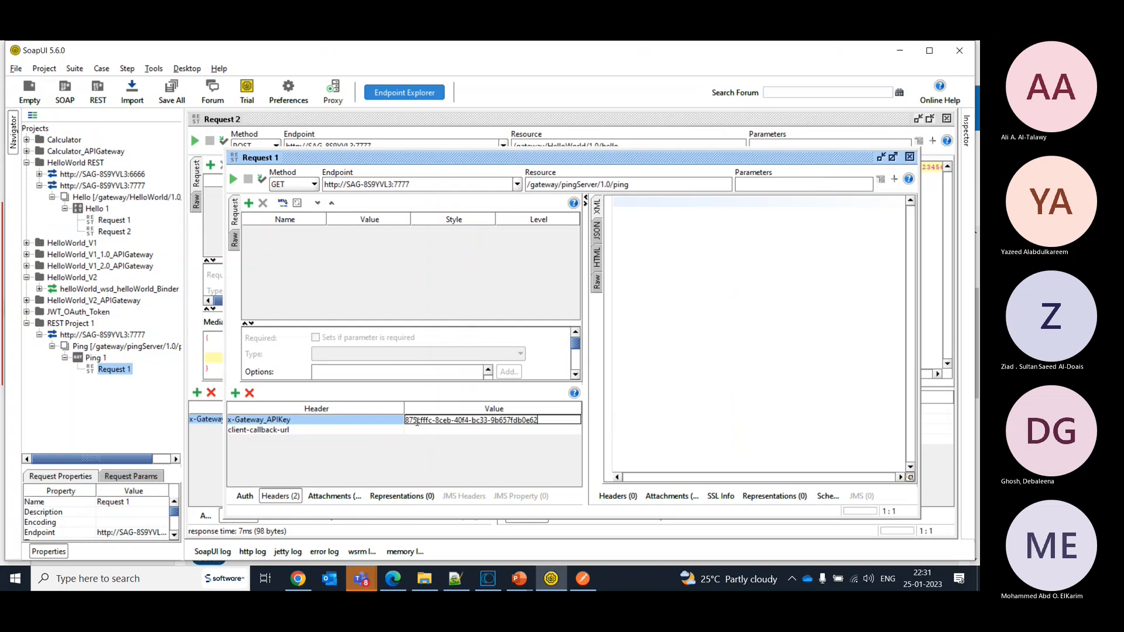
- Switch to Software AG Designer and run the getServerStatus flow service from checkAPG's services folder in the browser
click(488, 578)
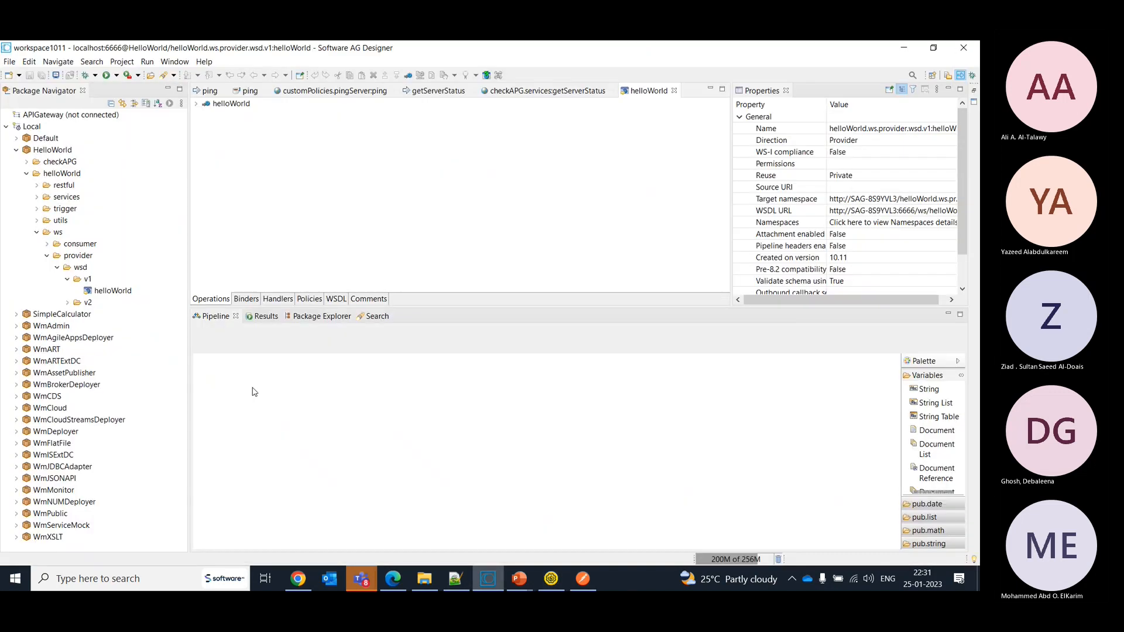
click(29, 162)
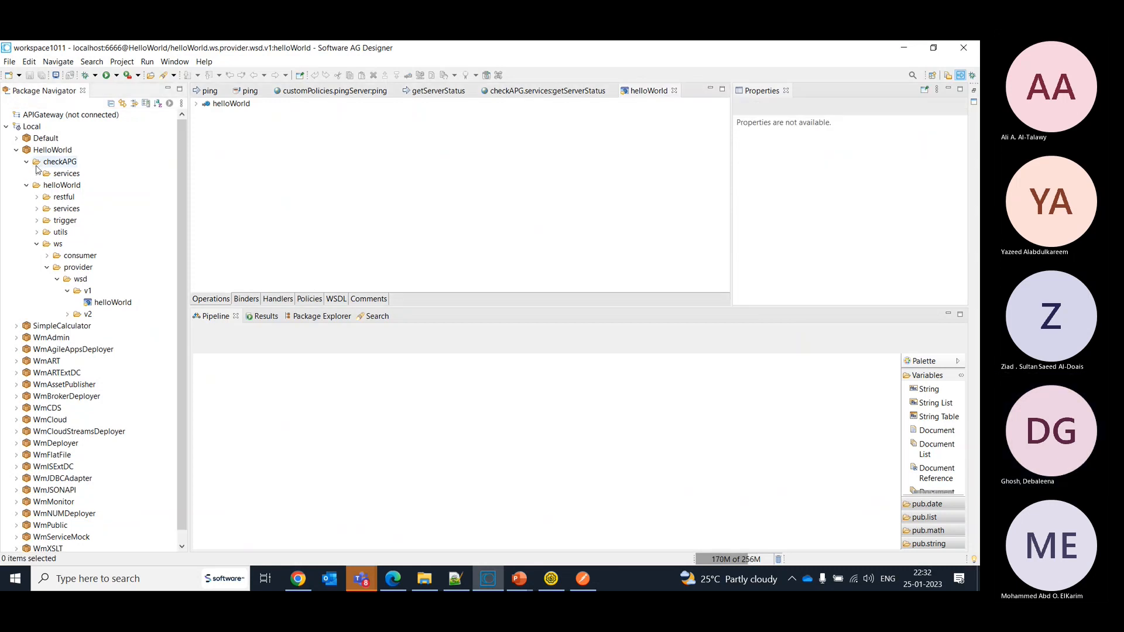
click(36, 173)
click(78, 186)
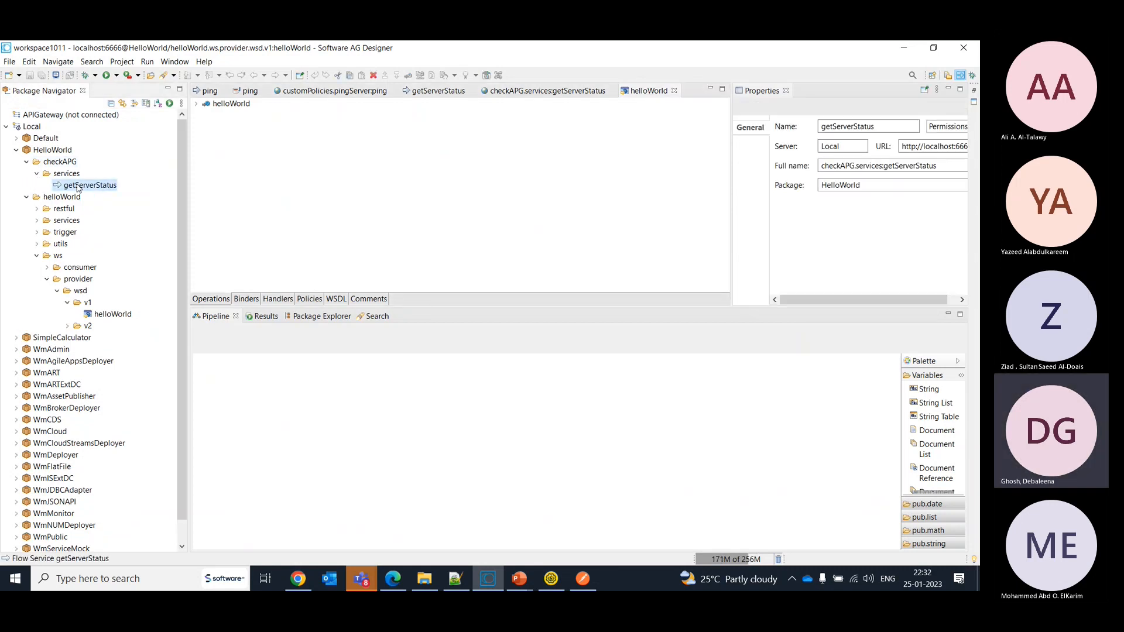
right_click(78, 186)
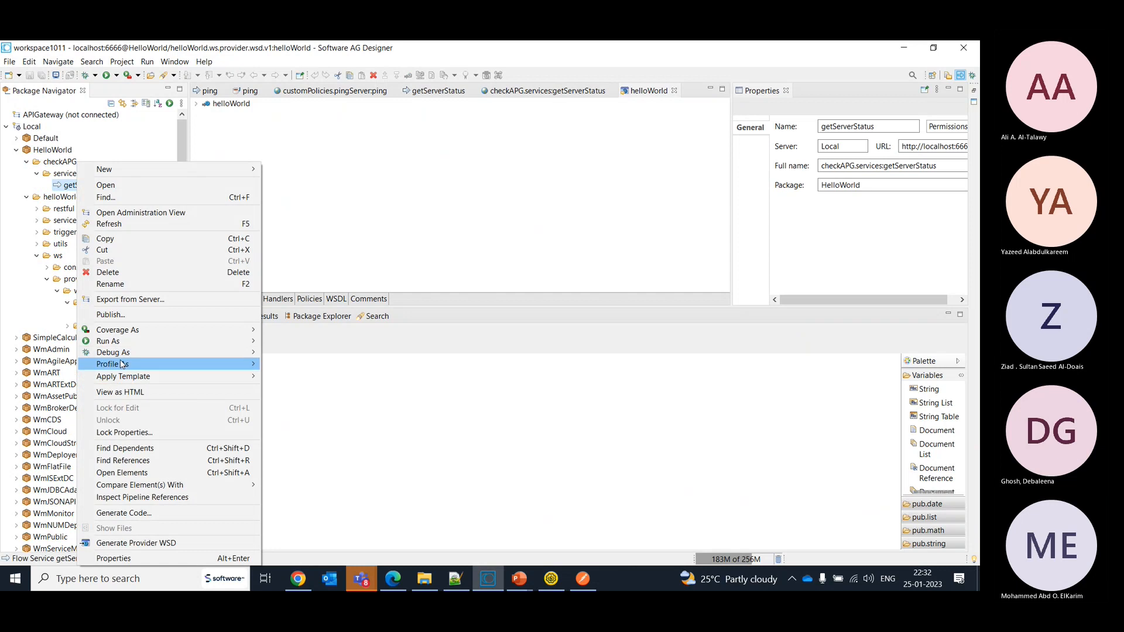
mouse_move(121, 364)
mouse_move(116, 342)
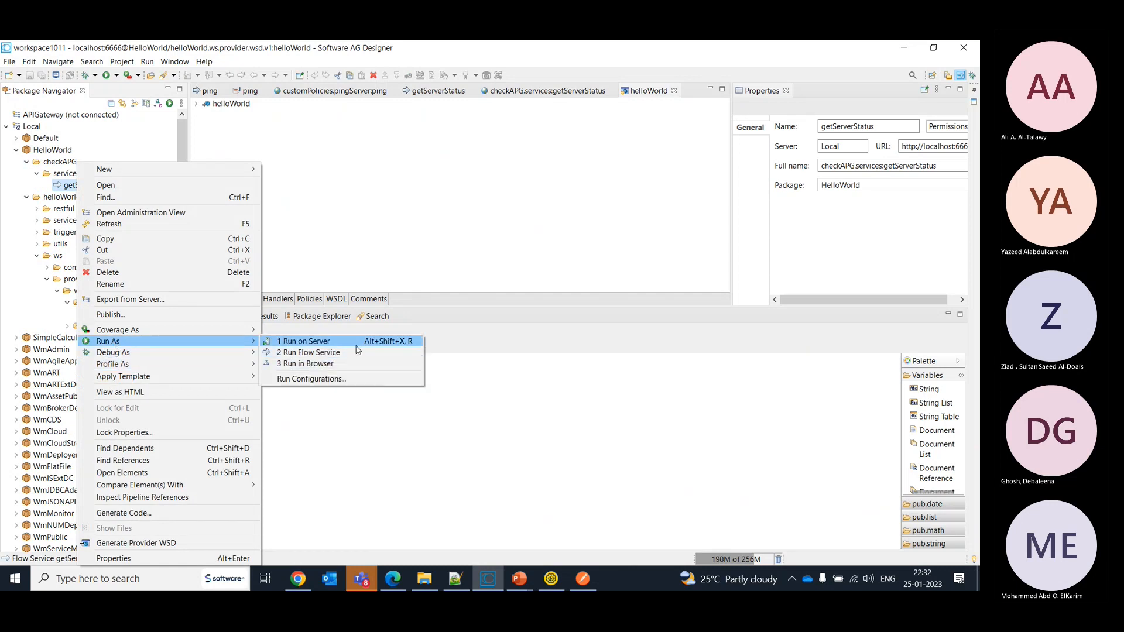
click(348, 366)
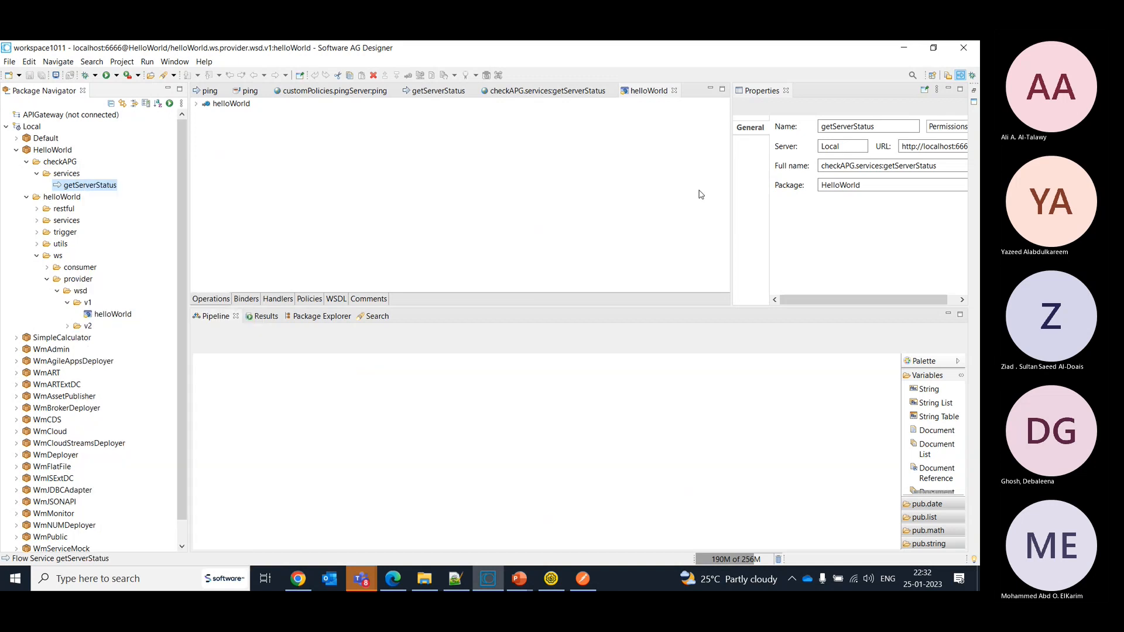
click(626, 323)
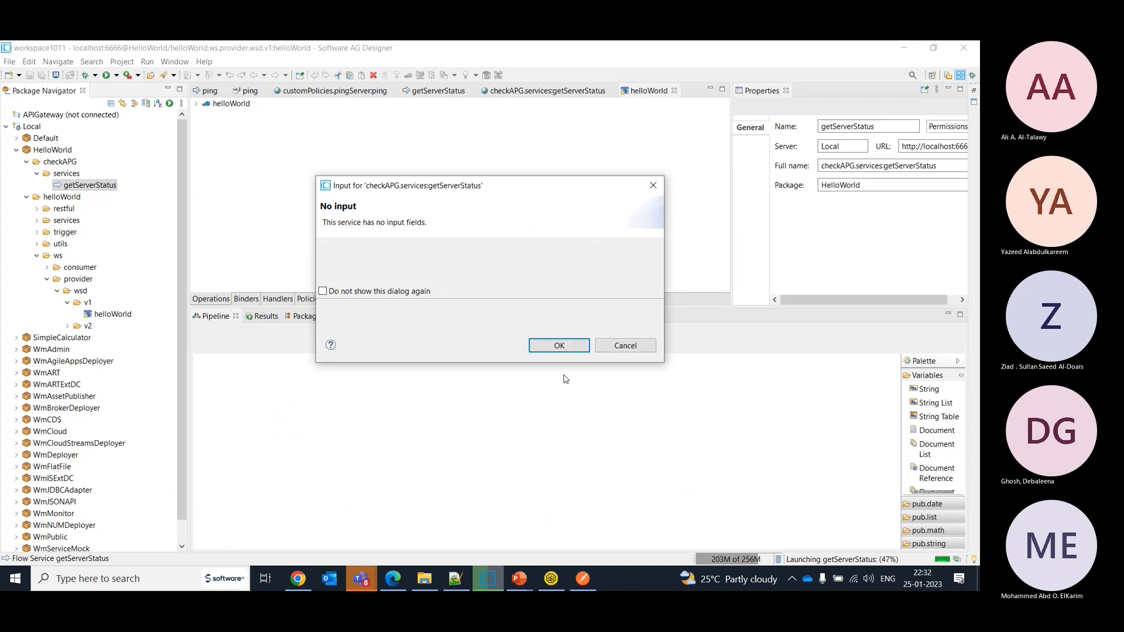
click(555, 347)
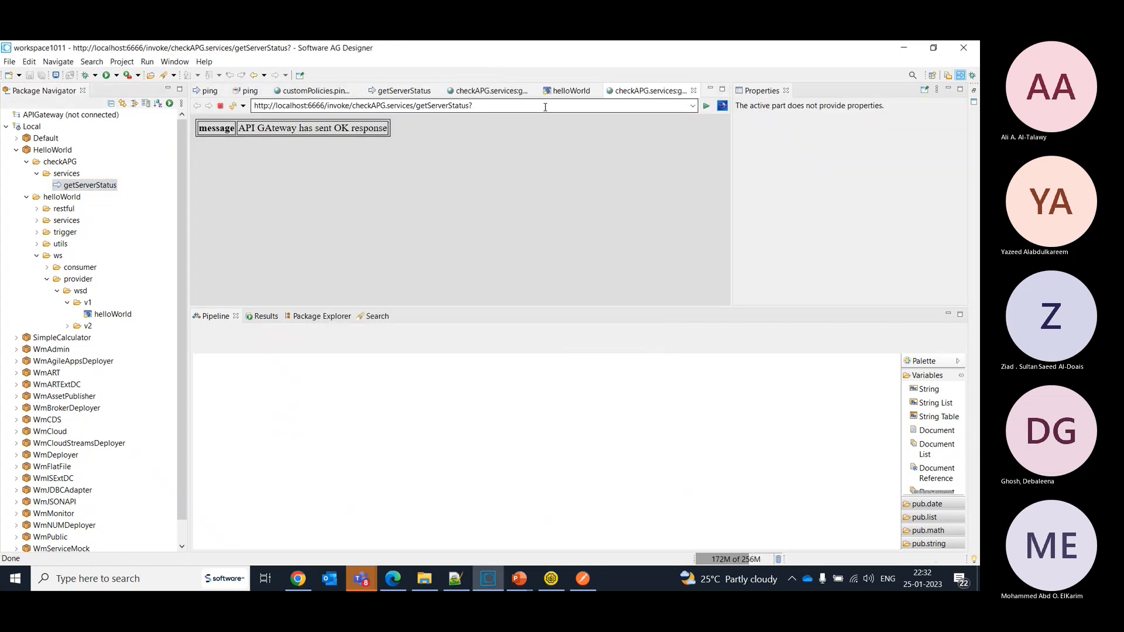
click(544, 108)
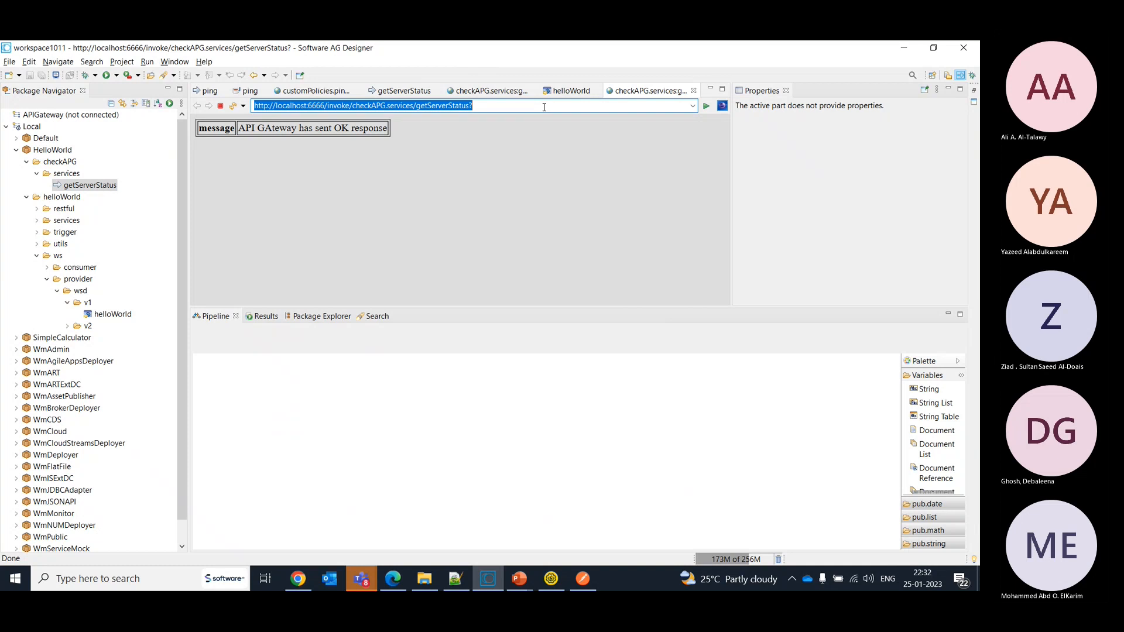
key(alt)
key(alt+Tab)
key(alt+Tab)
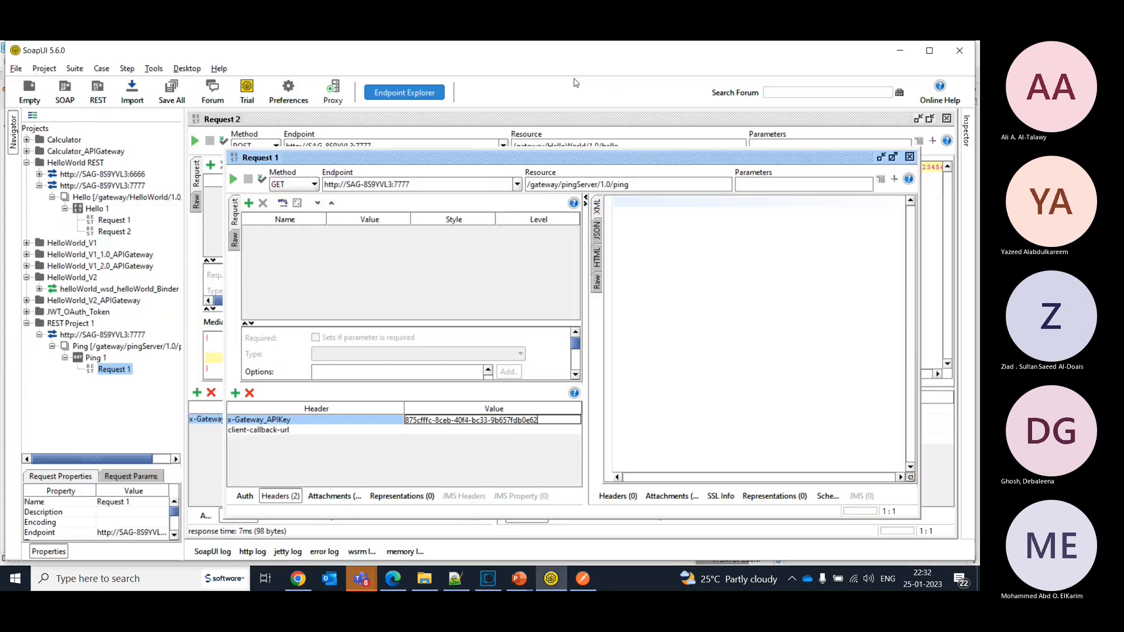
click(456, 431)
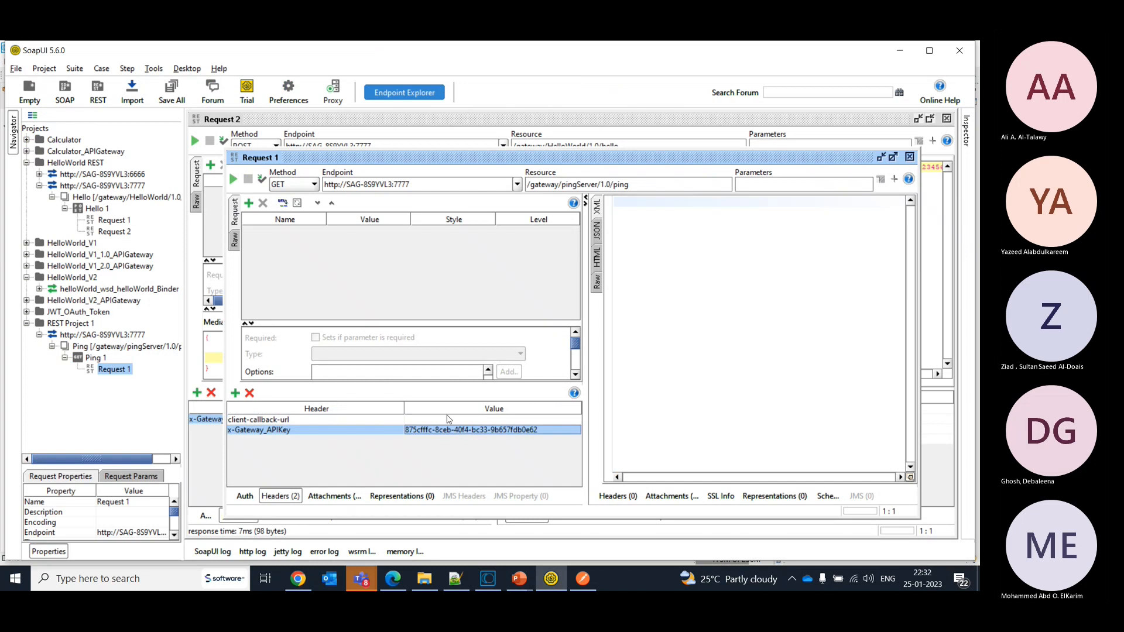
double_click(449, 419)
key(ctrl+v)
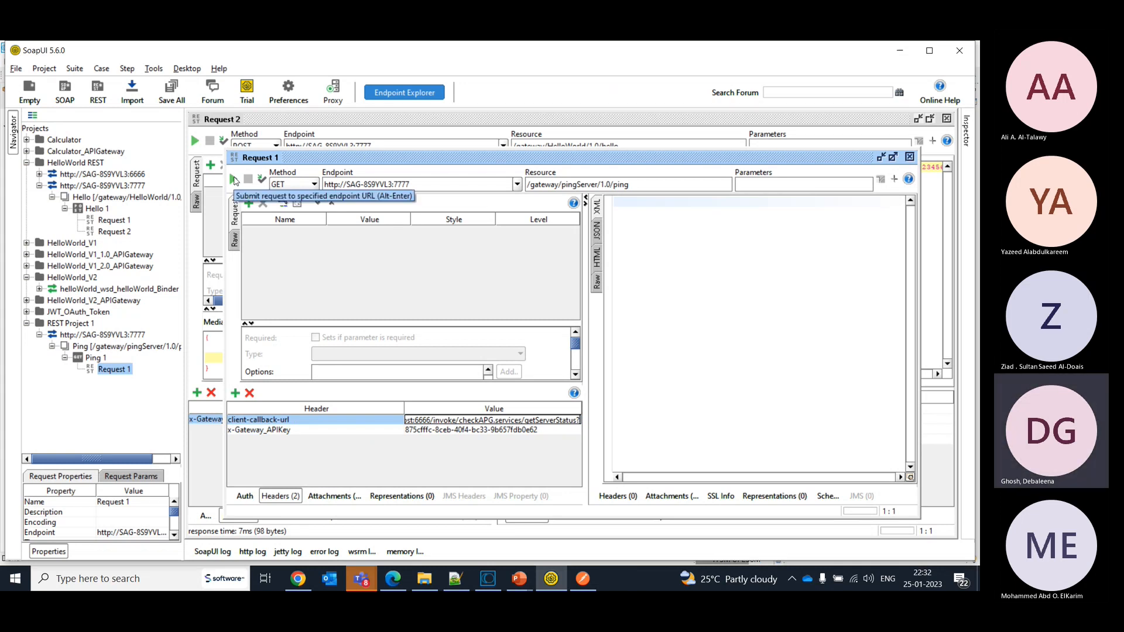
- Switch to API Gateway and open the pingServer API's tracer from MyApplication2's API list
key(alt+Tab)
key(alt+Tab)
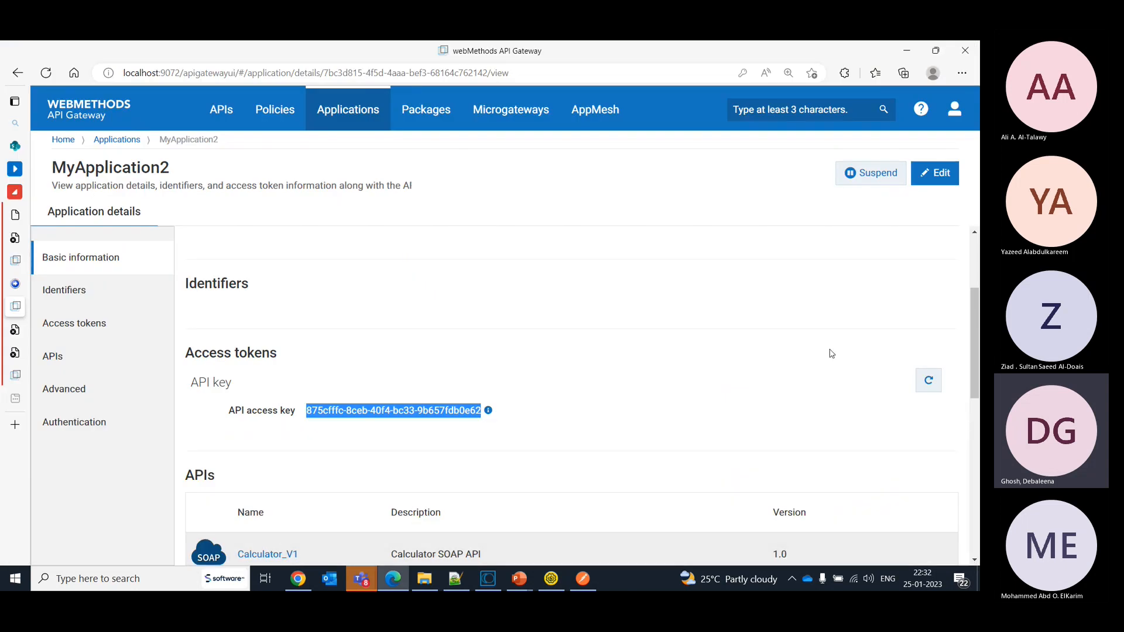
drag(974, 316, 980, 458)
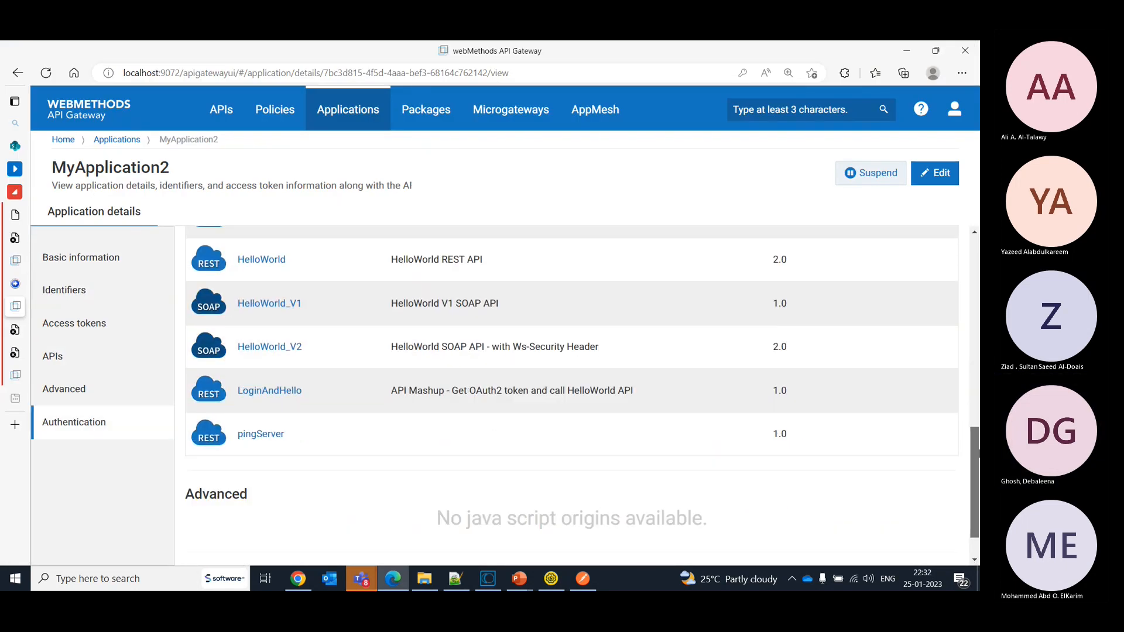
click(274, 439)
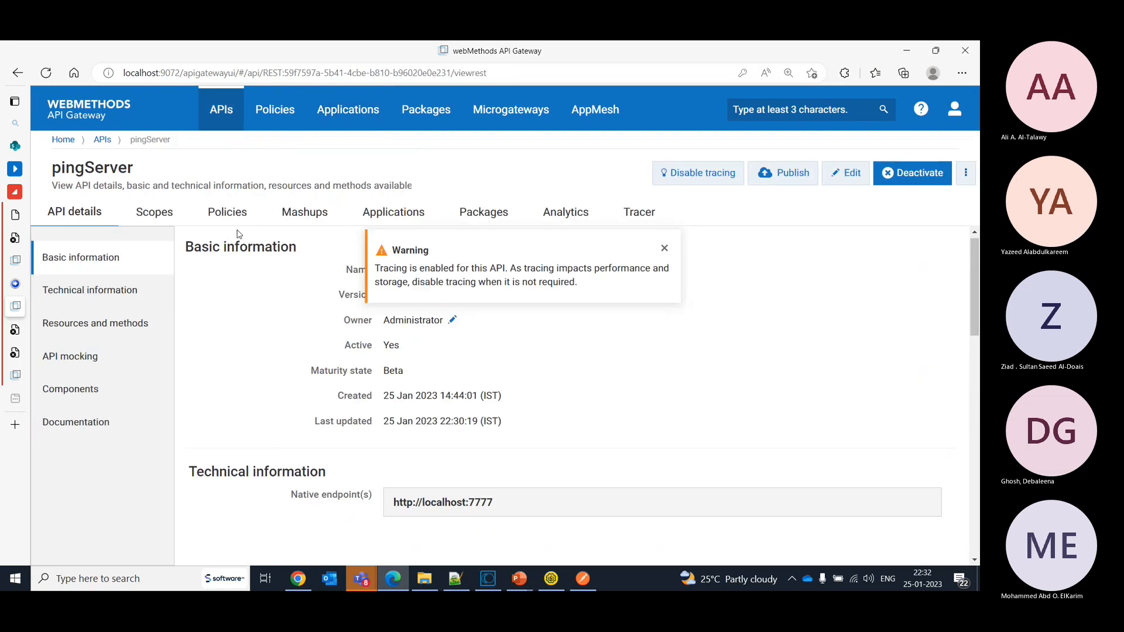
click(636, 214)
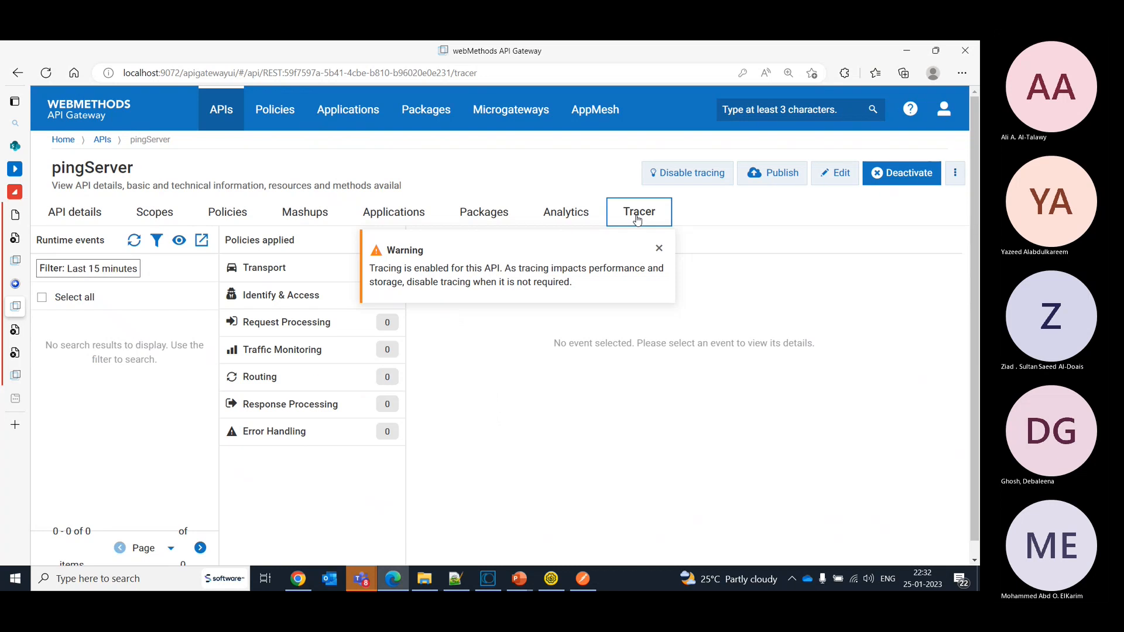
- Return to SoapUI, submit the ping request and read its full response as JSON
key(alt+Tab)
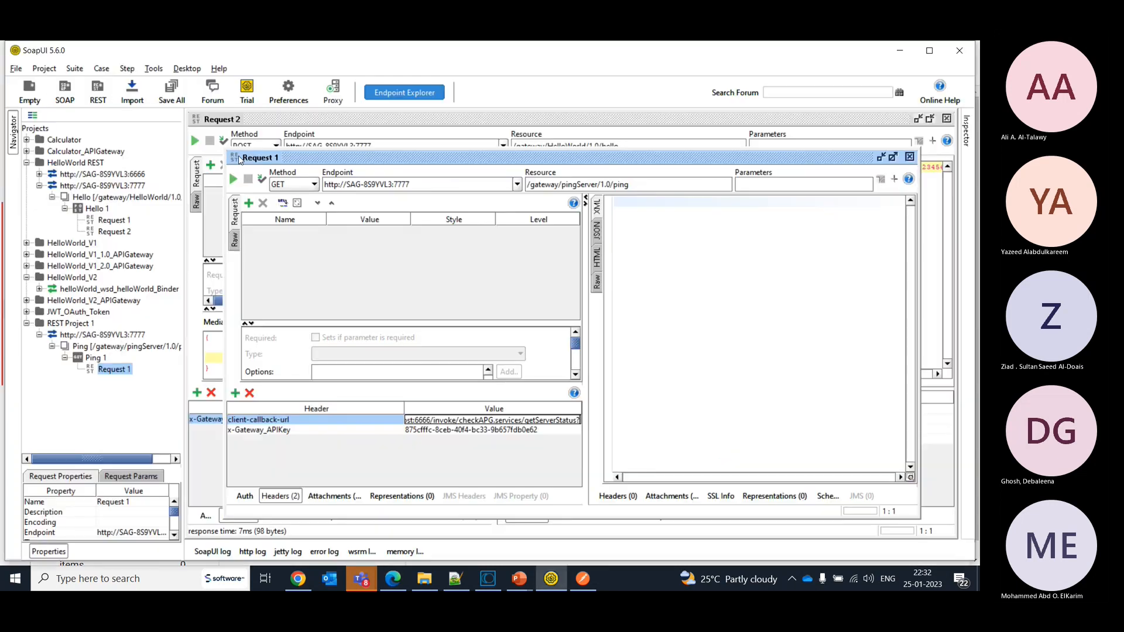
click(233, 180)
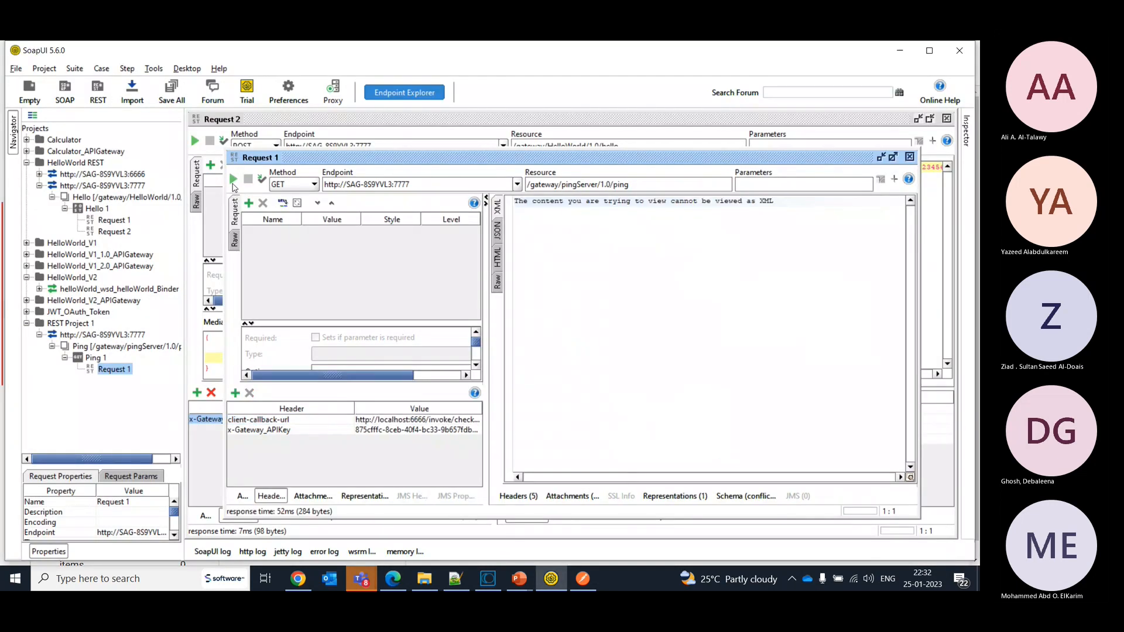
click(497, 233)
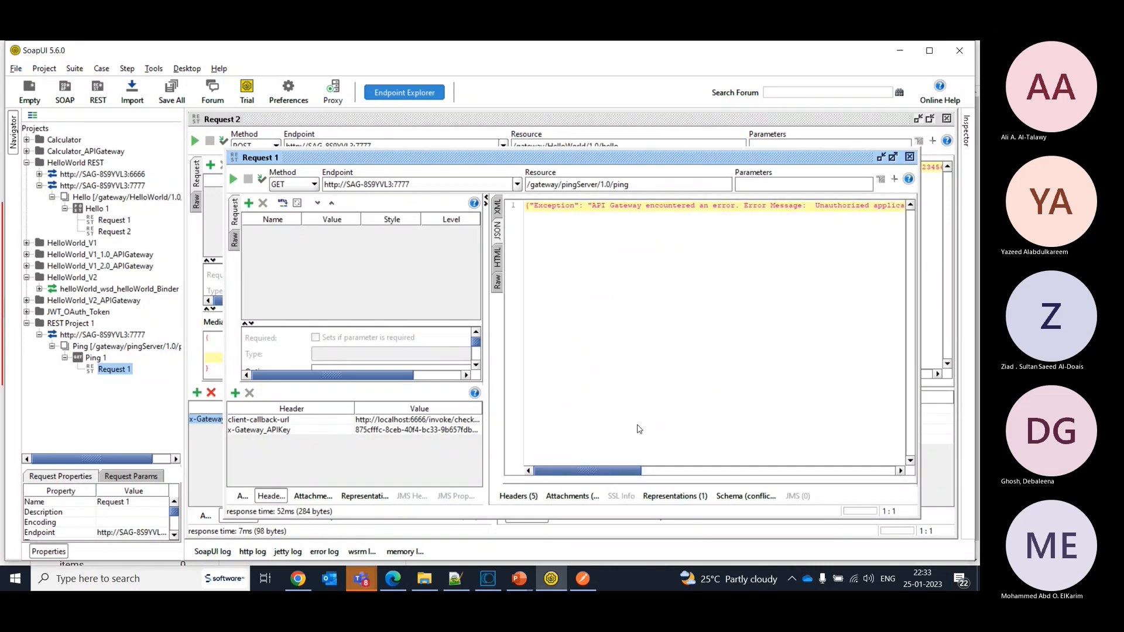
drag(621, 471, 874, 454)
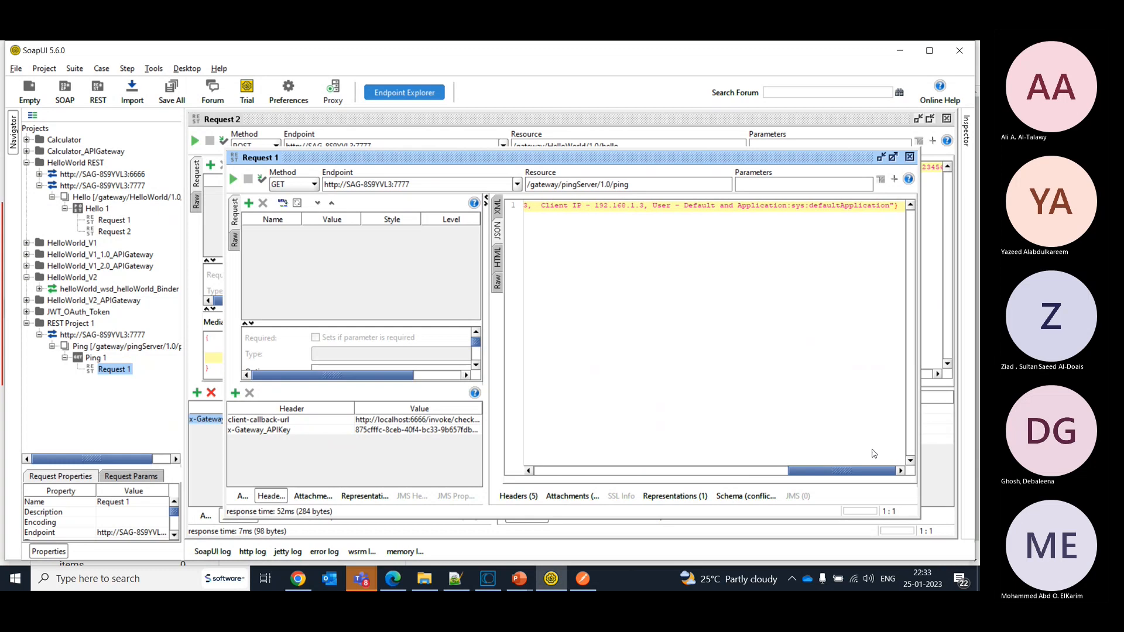
- Recheck the API access key of MyApplication2, the application assigned to pingServer in API Gateway, and return to SoapUI
key(alt+Tab)
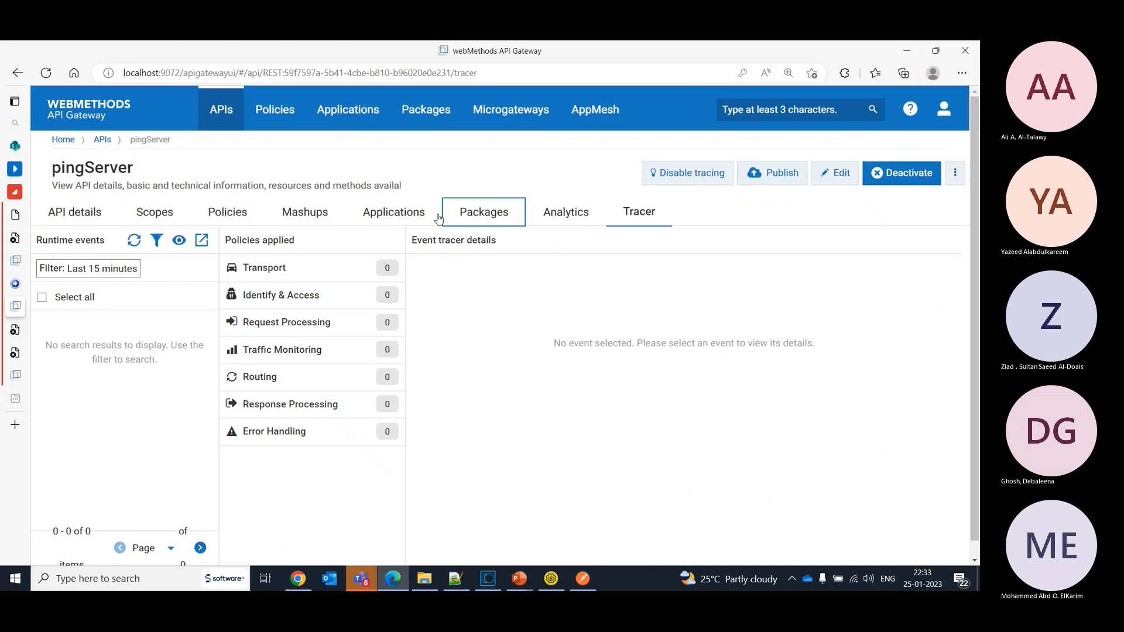
click(424, 215)
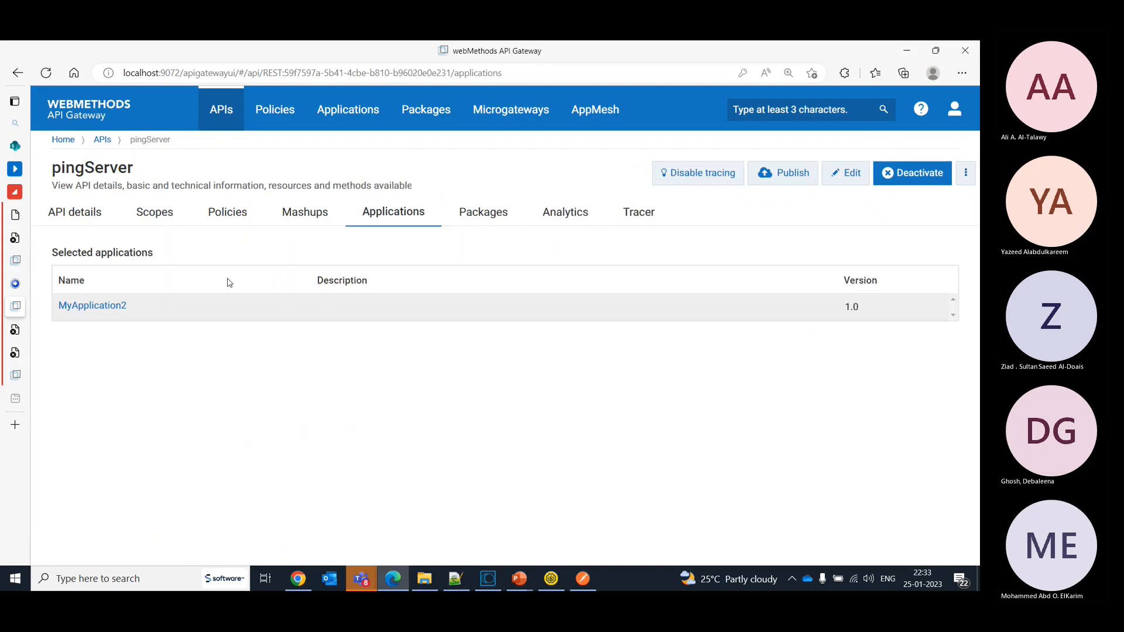
click(114, 306)
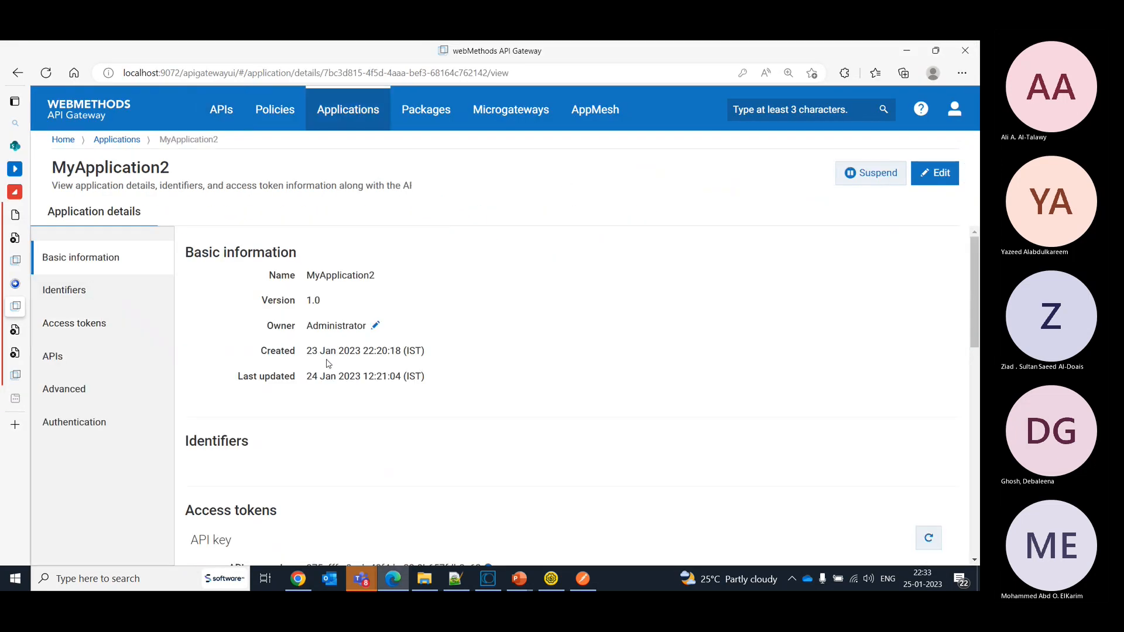
scroll(645, 446, down, 4)
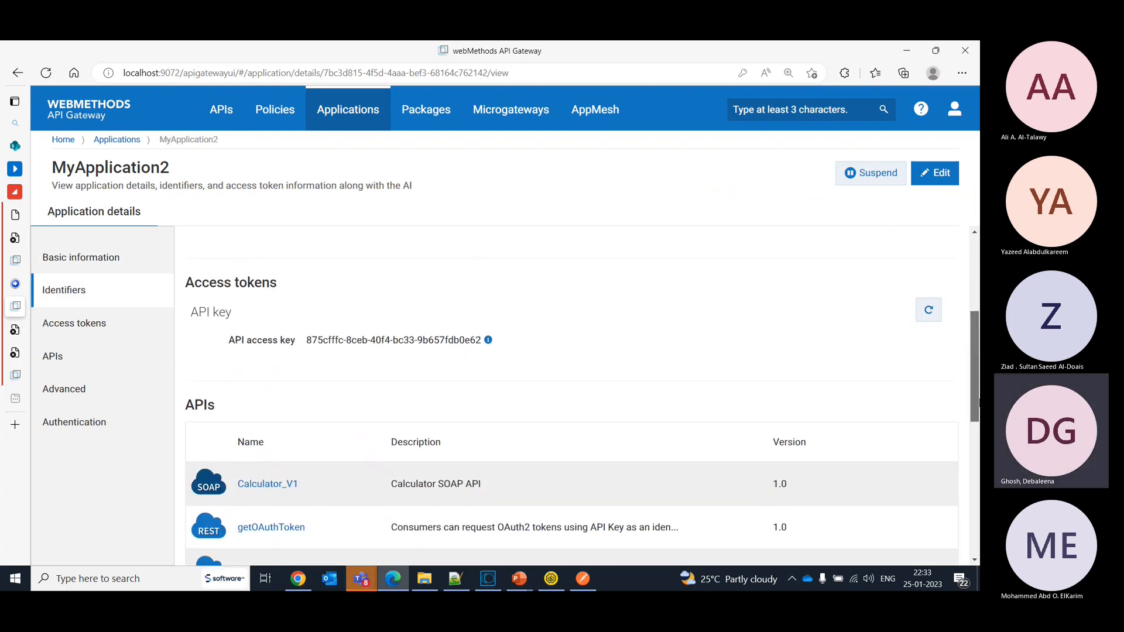
drag(306, 341, 485, 344)
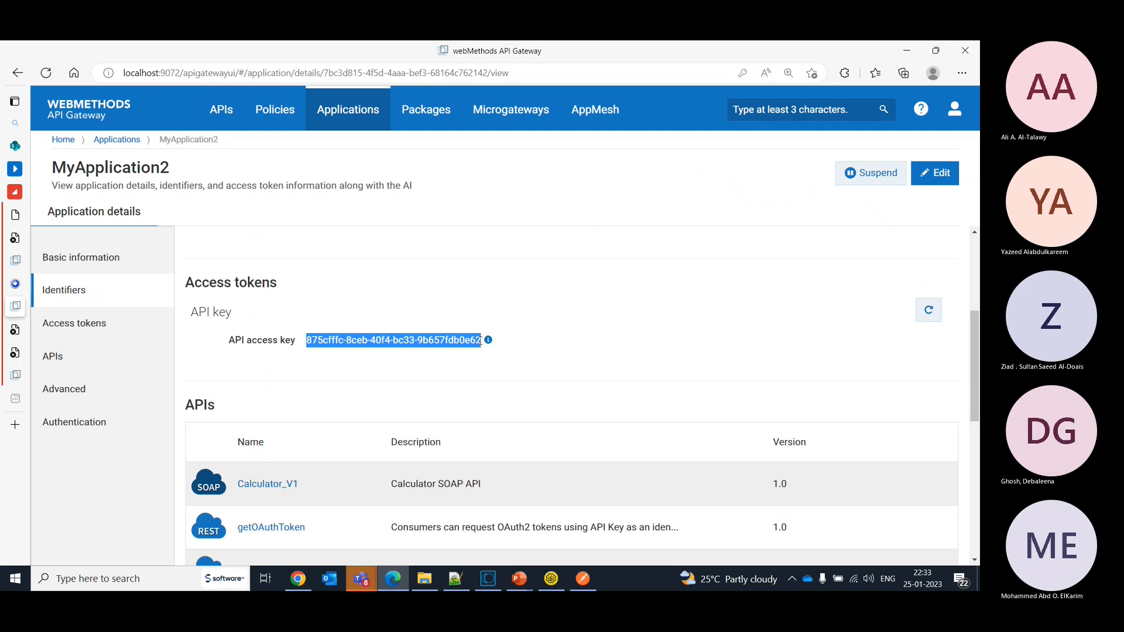
click(582, 580)
click(551, 579)
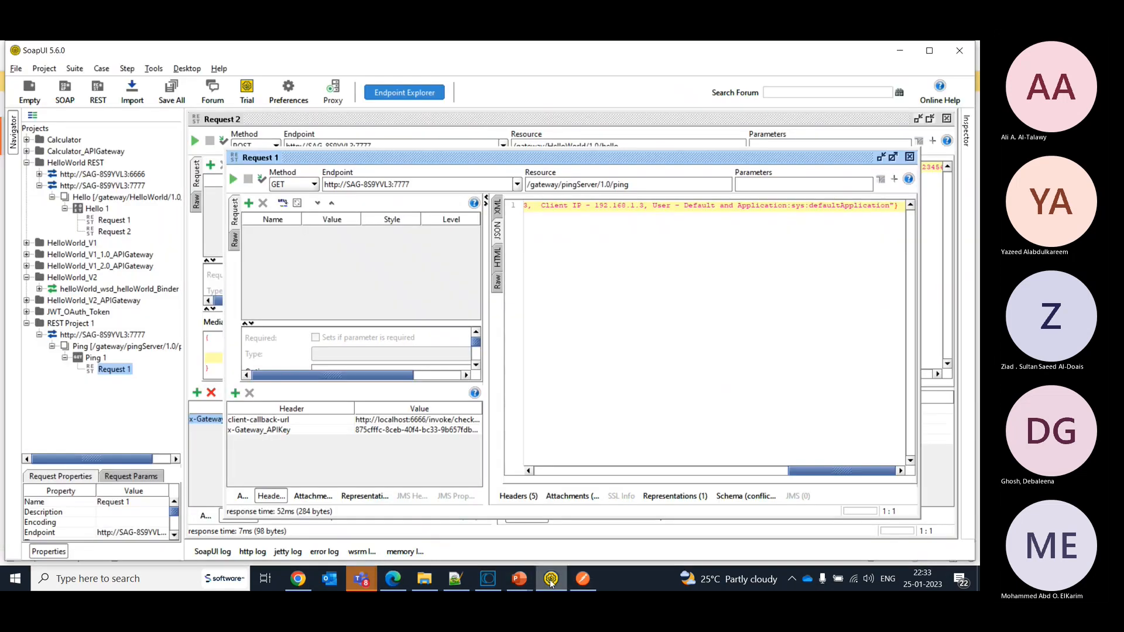
- Rename the API key header to x-Gateway-APIKey and resubmit the ping request
click(394, 433)
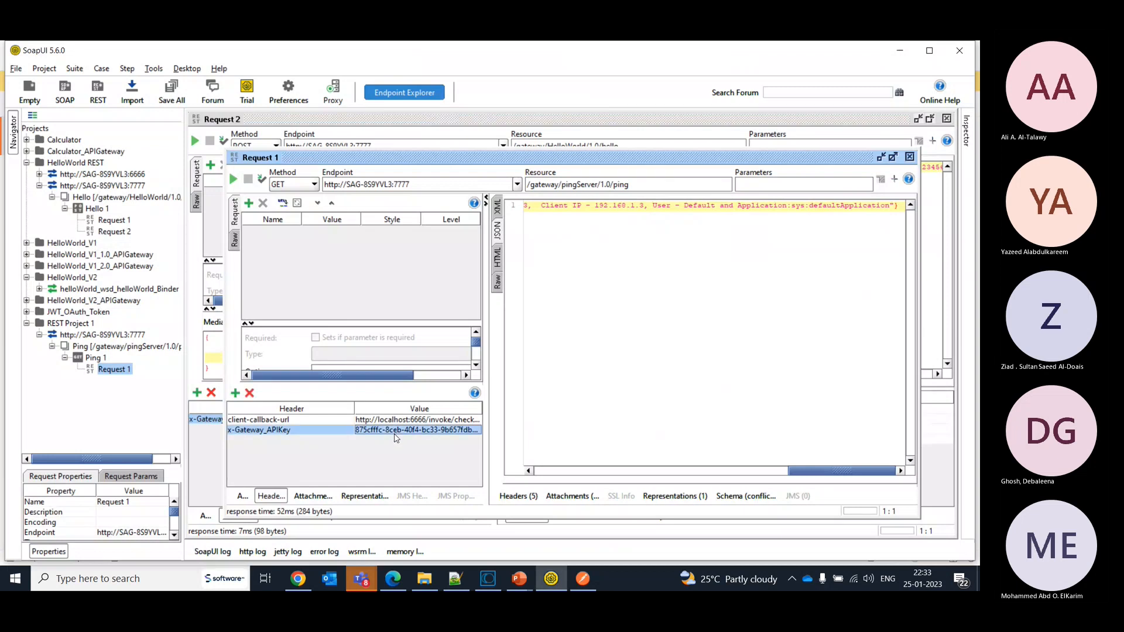
double_click(273, 430)
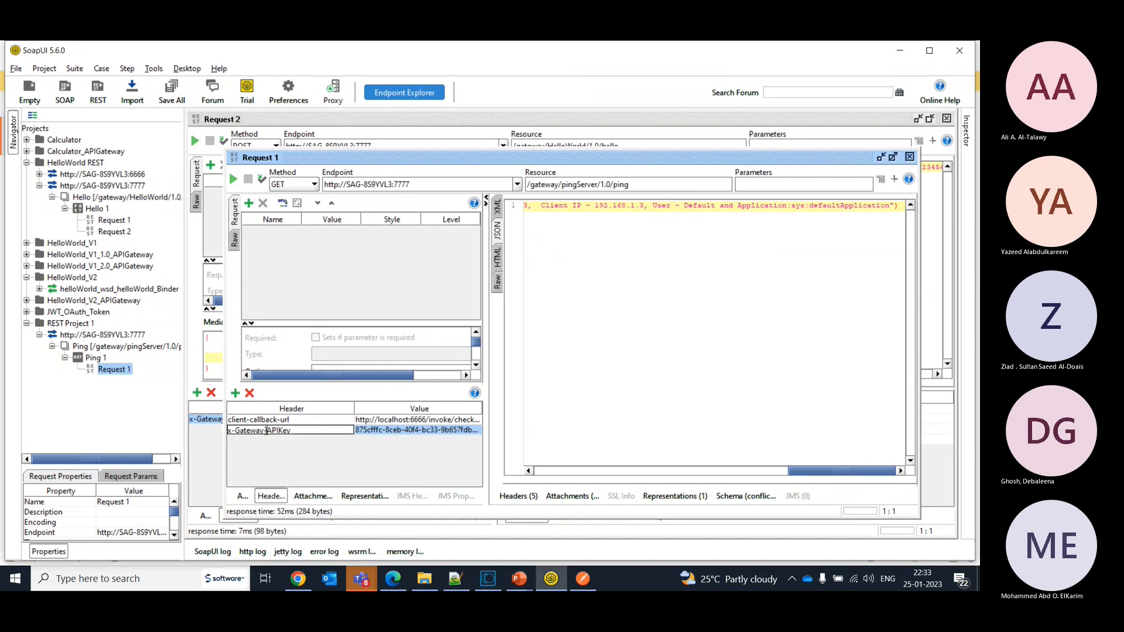
click(237, 180)
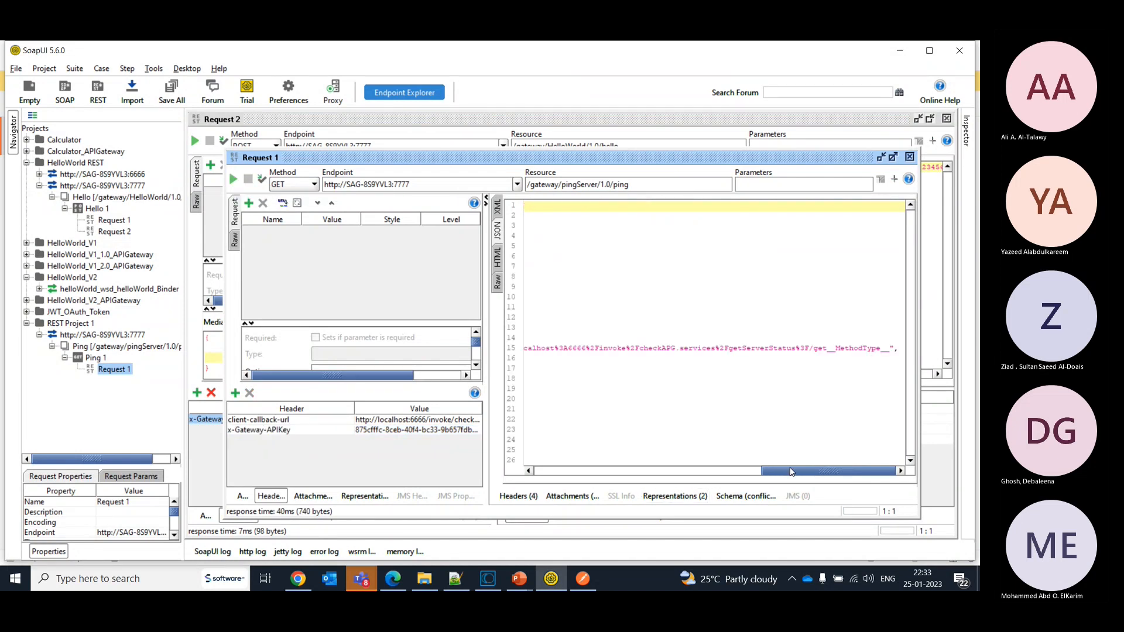
- Switch from SoapUI to API Gateway and open the pingServer API's tracer from the list of managed APIs
drag(807, 475, 545, 464)
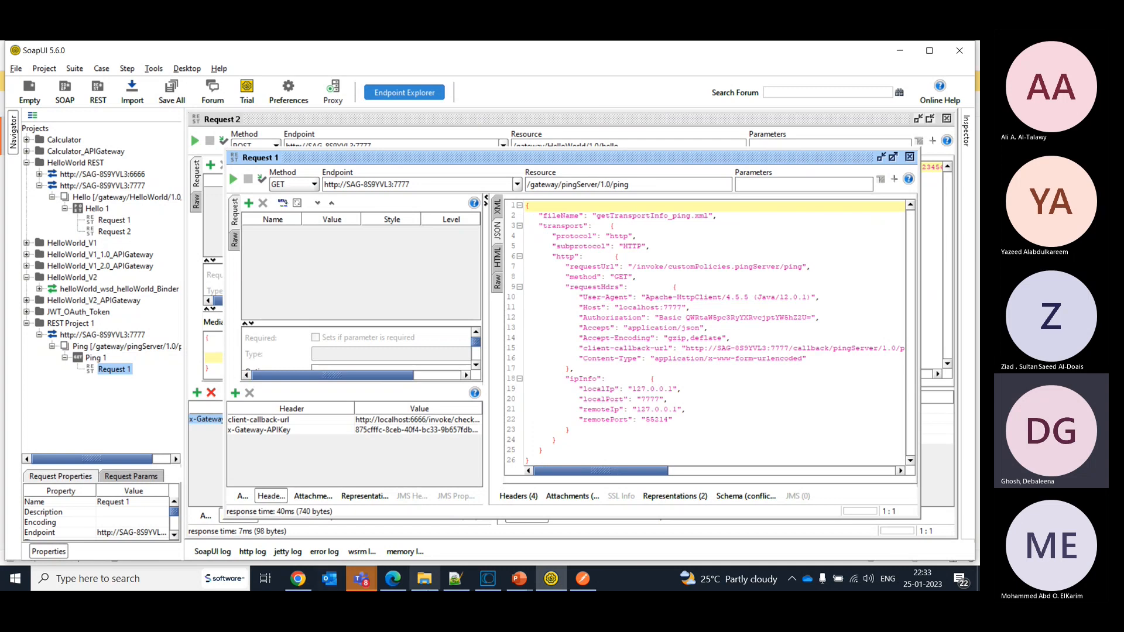
click(394, 578)
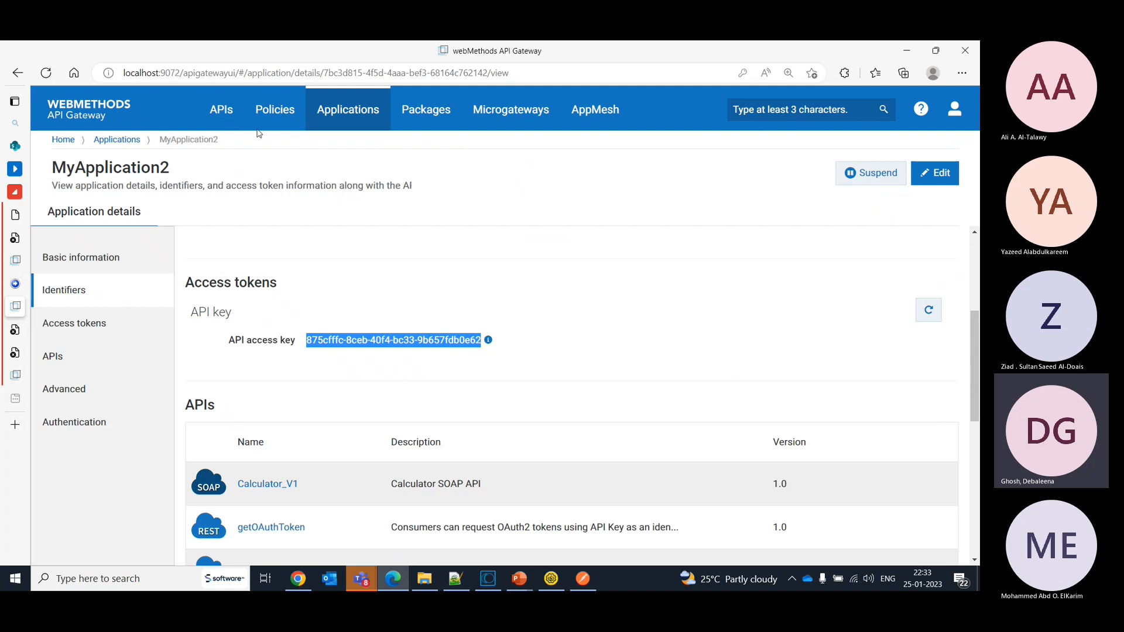
click(232, 108)
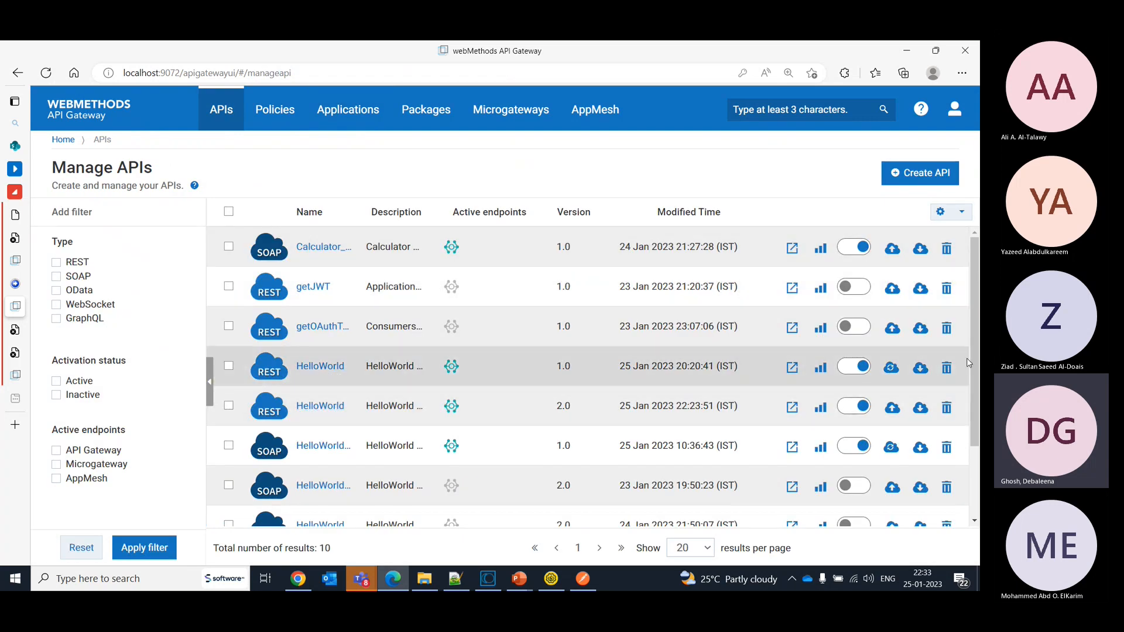
drag(970, 366, 972, 436)
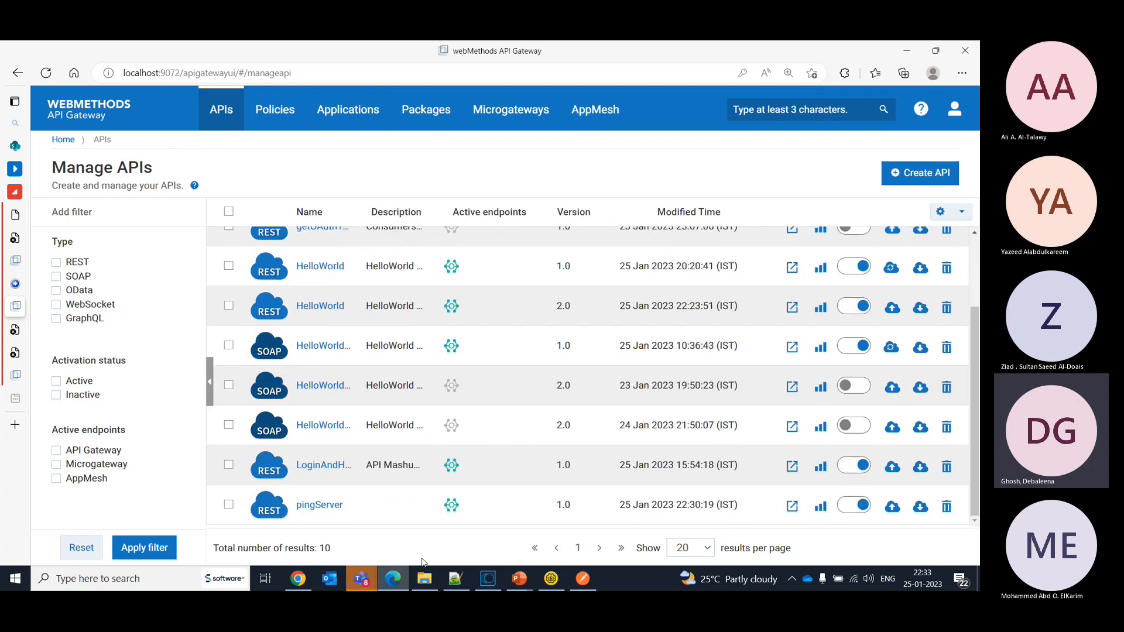
click(318, 505)
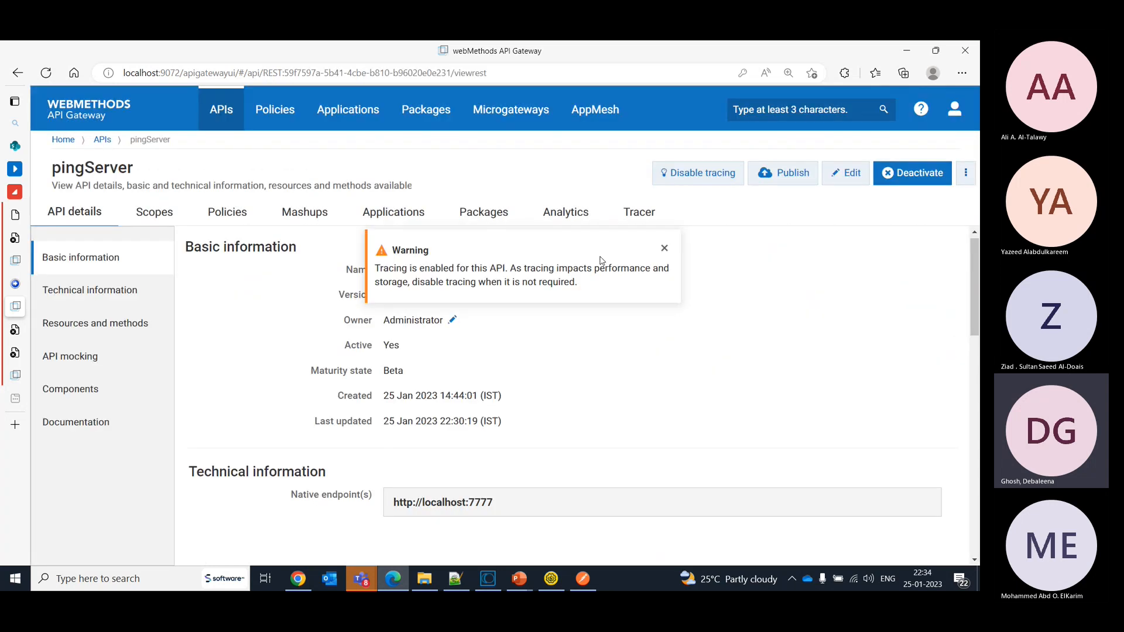
click(643, 211)
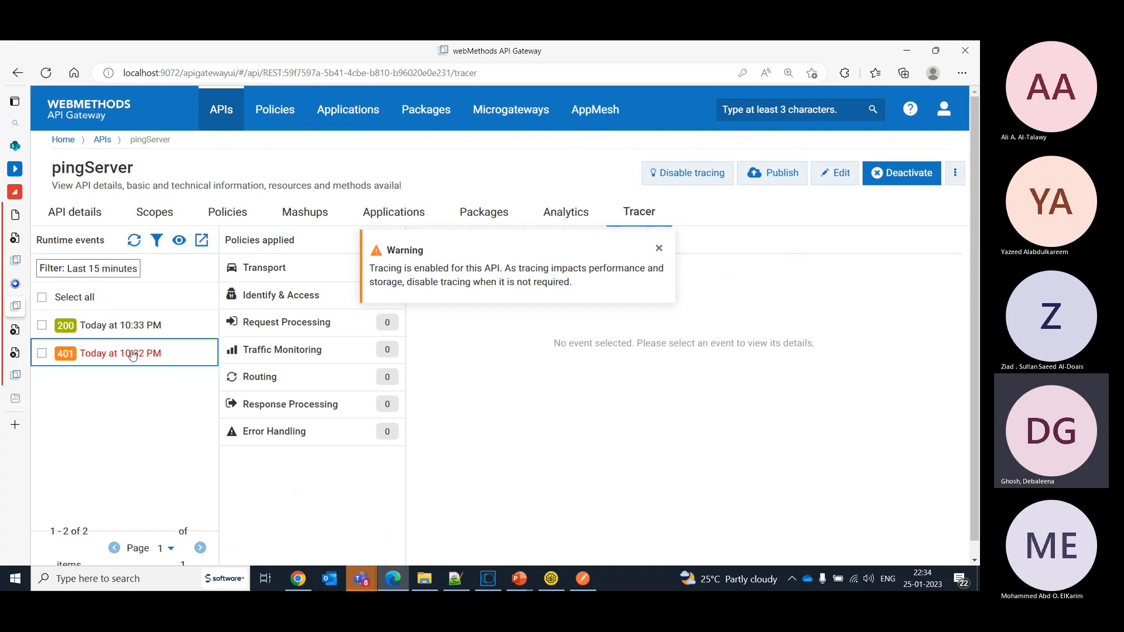
- Open the 200 event from 10:33 PM at its Routing stage and expand the general information and API request and response
click(107, 341)
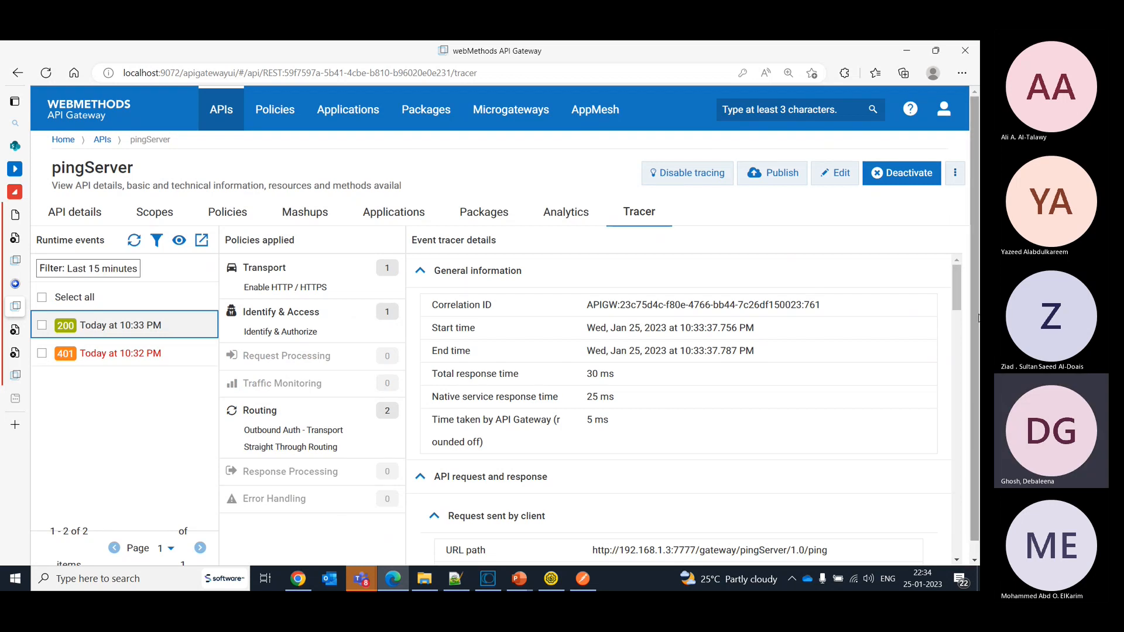
click(265, 421)
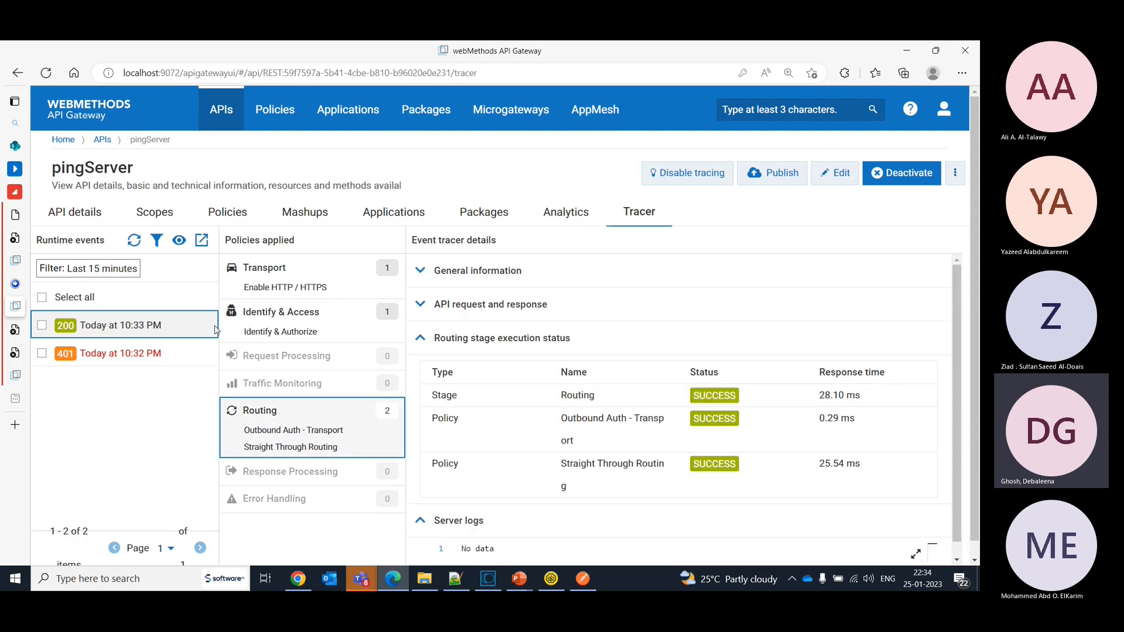
click(417, 279)
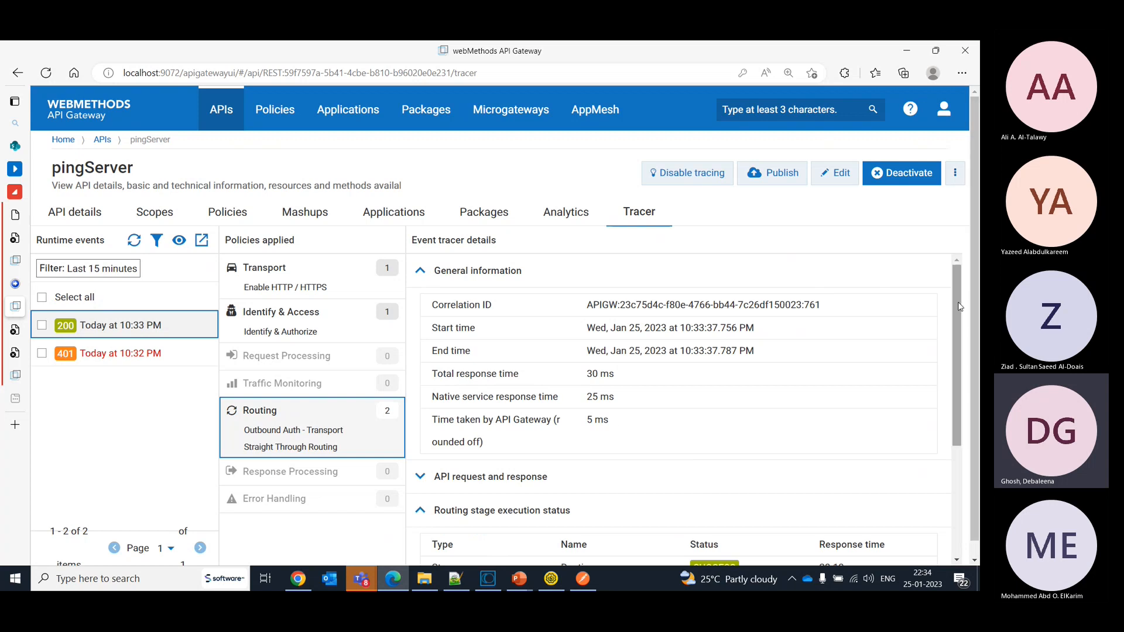
scroll(862, 378, down, 1)
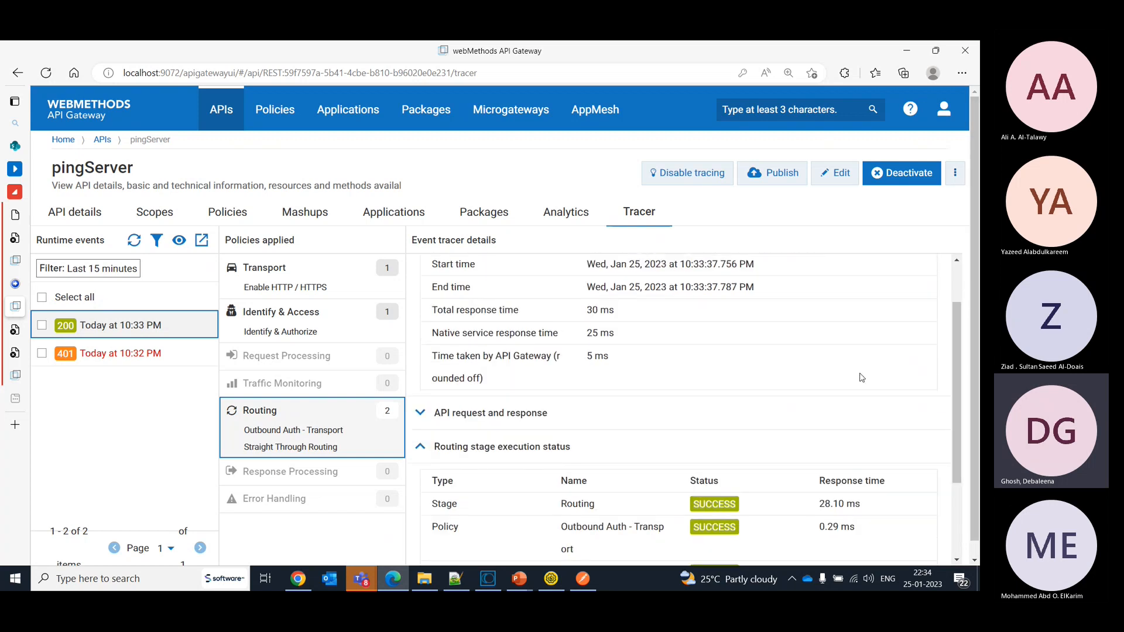
click(513, 417)
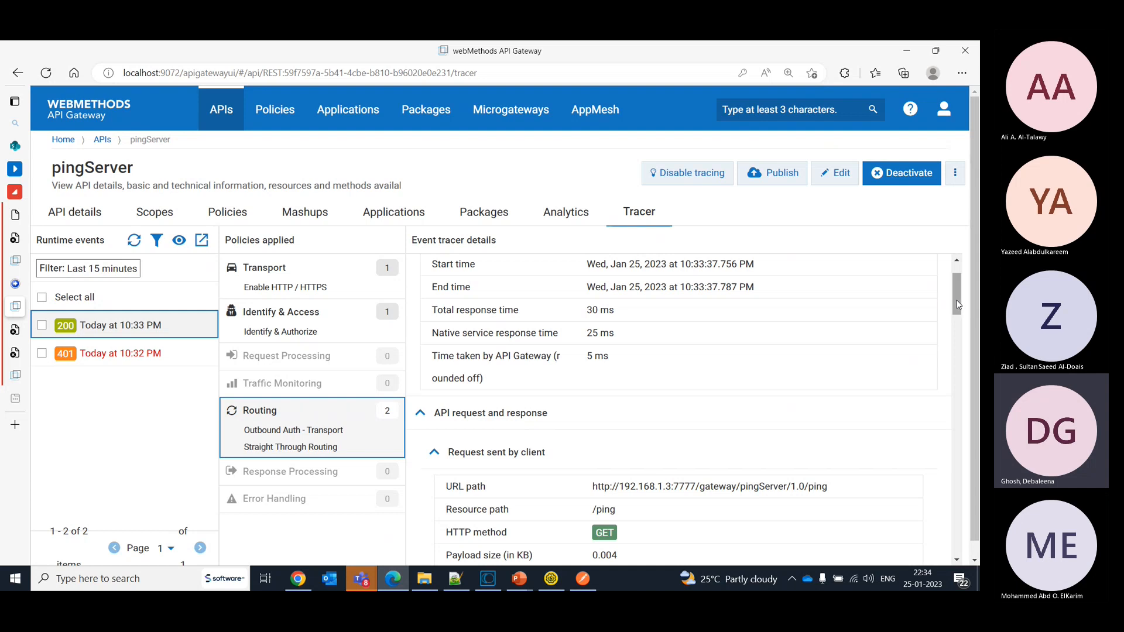
- Compare the client-callback-url header in the request sent by the client with the one in the request sent to the native service
drag(958, 304, 960, 350)
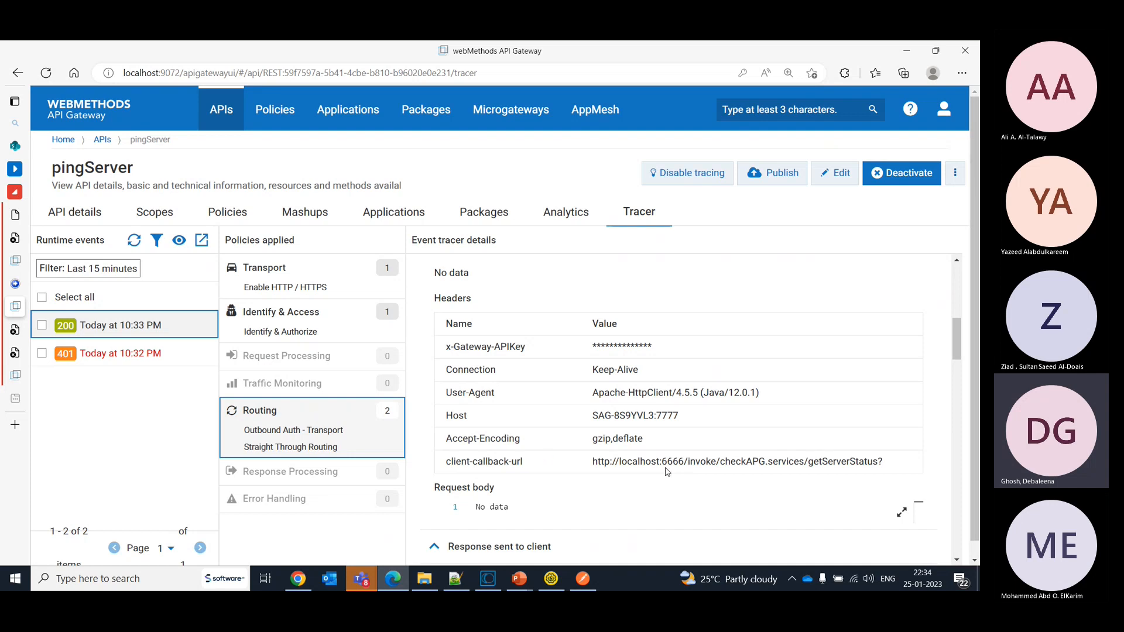
drag(958, 342, 979, 427)
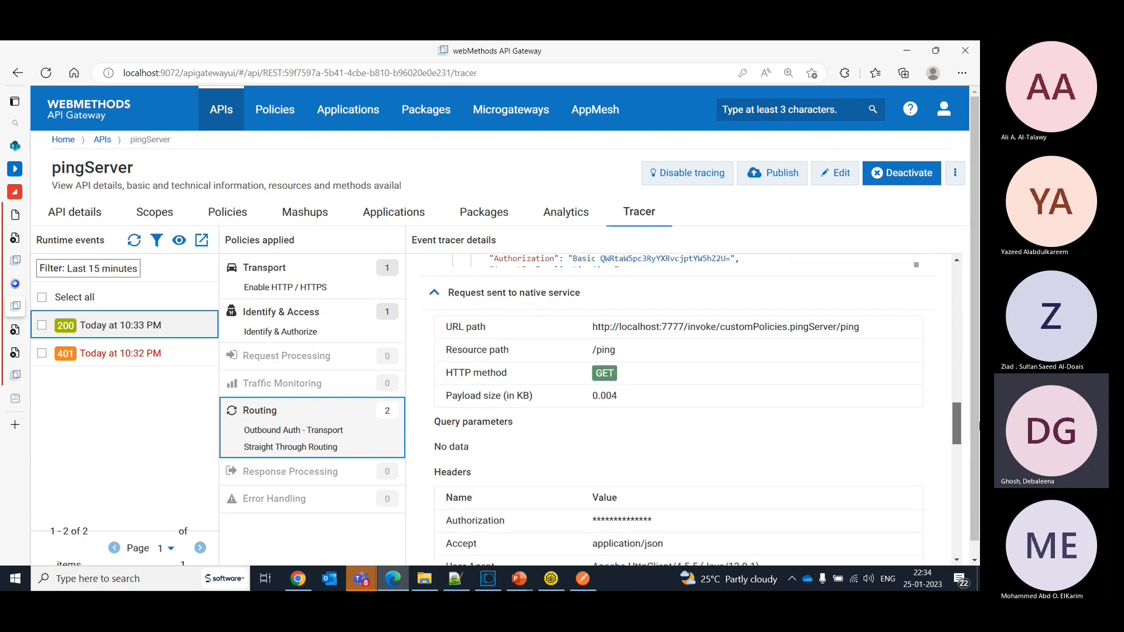
drag(978, 427, 978, 442)
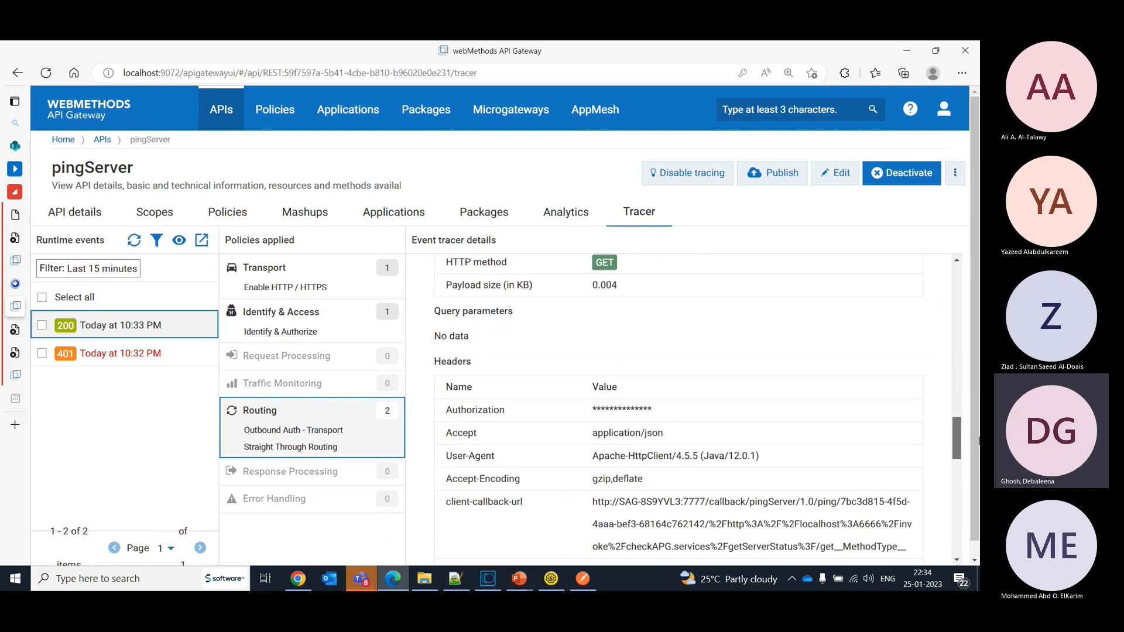
drag(979, 440, 976, 412)
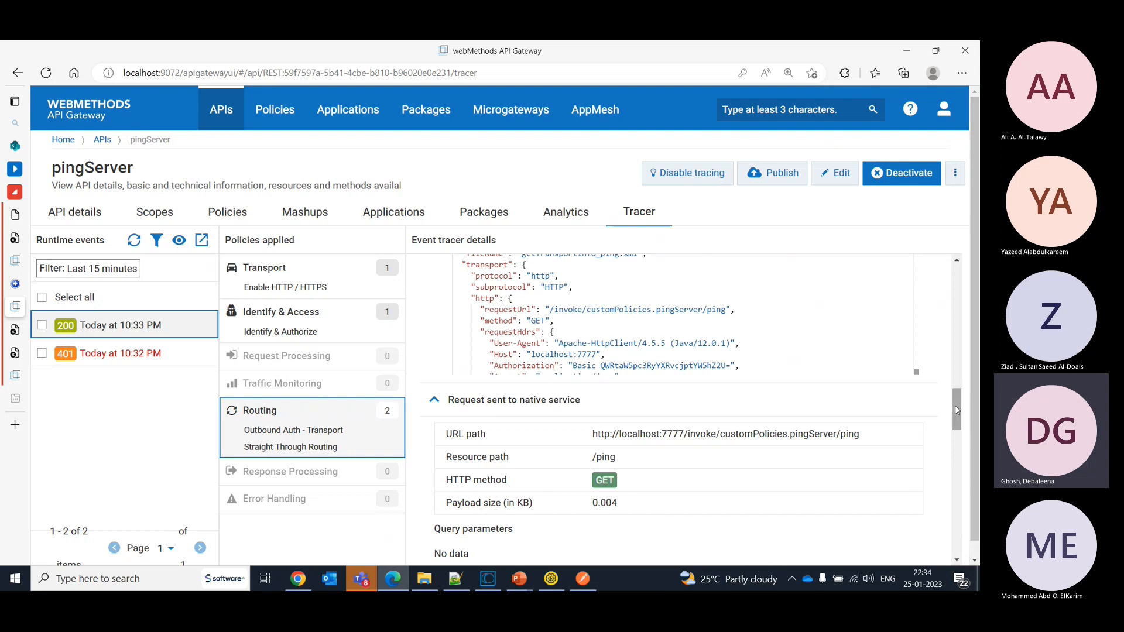
drag(954, 405, 963, 452)
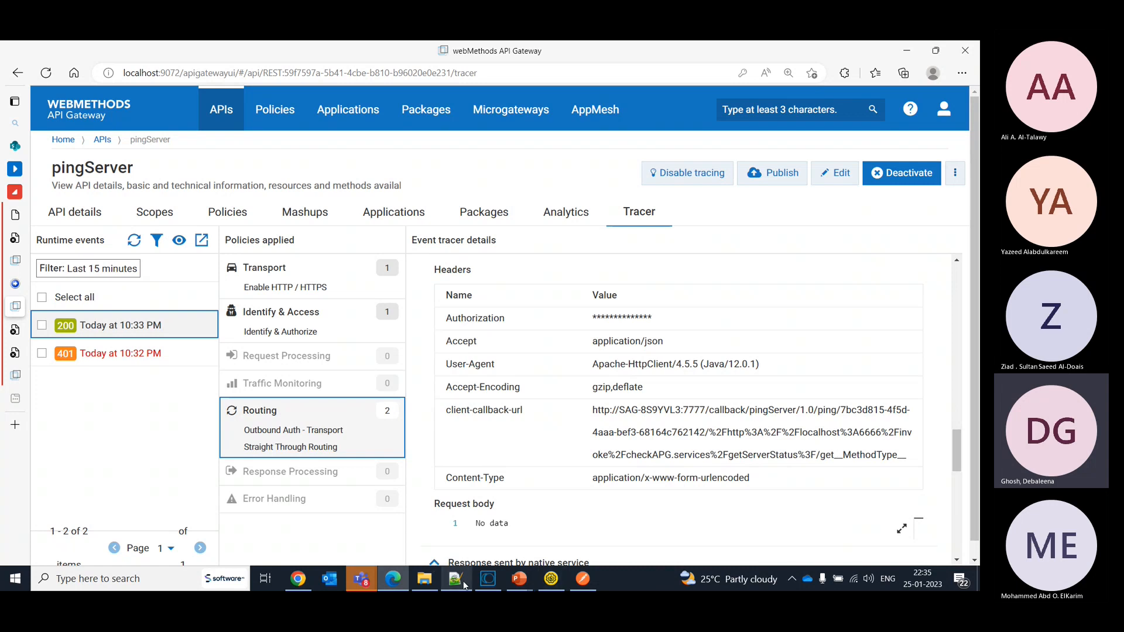
- Switch to Software AG Designer and connect to the APIGateway server
click(485, 586)
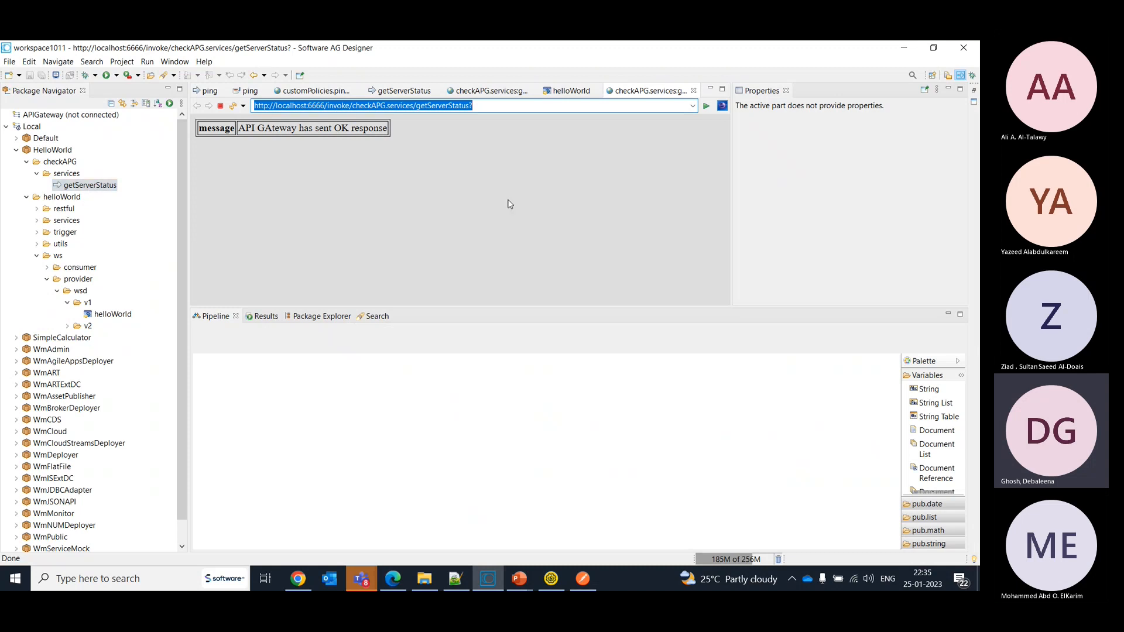
click(28, 117)
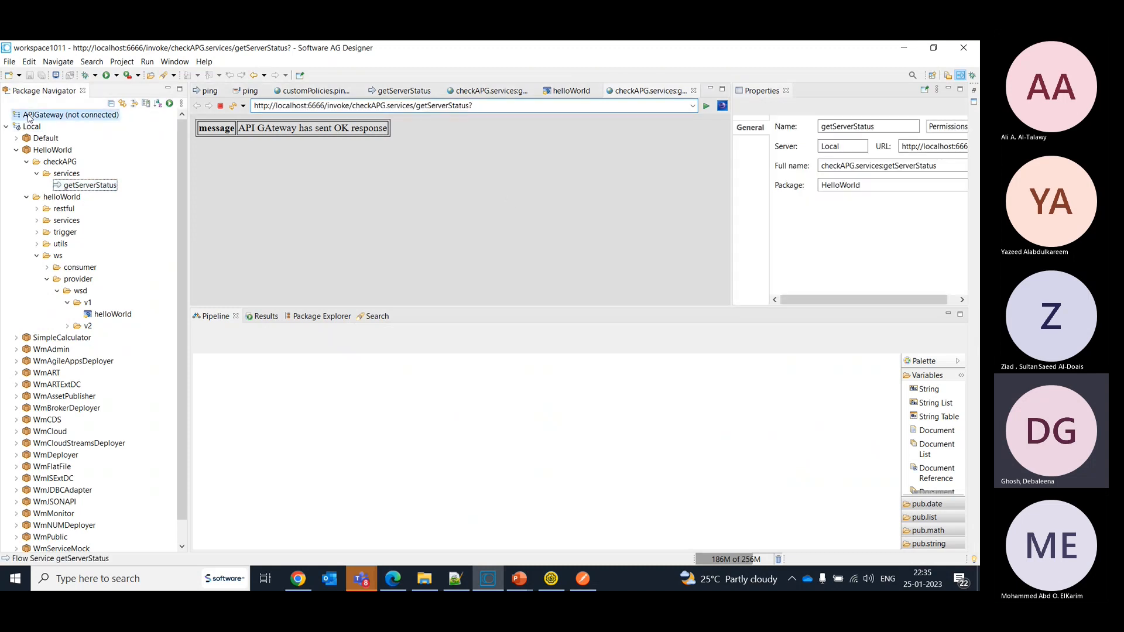
right_click(28, 115)
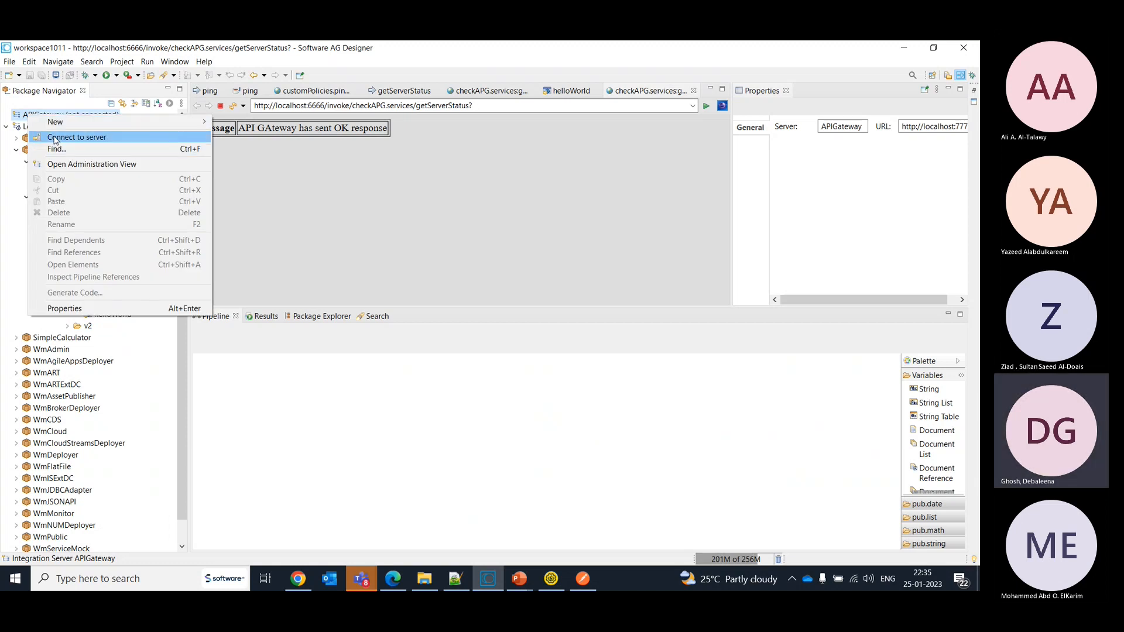
click(56, 139)
- Return to the tracer in API Gateway and examine the full client-callback-url value sent to the native service
key(alt+Tab)
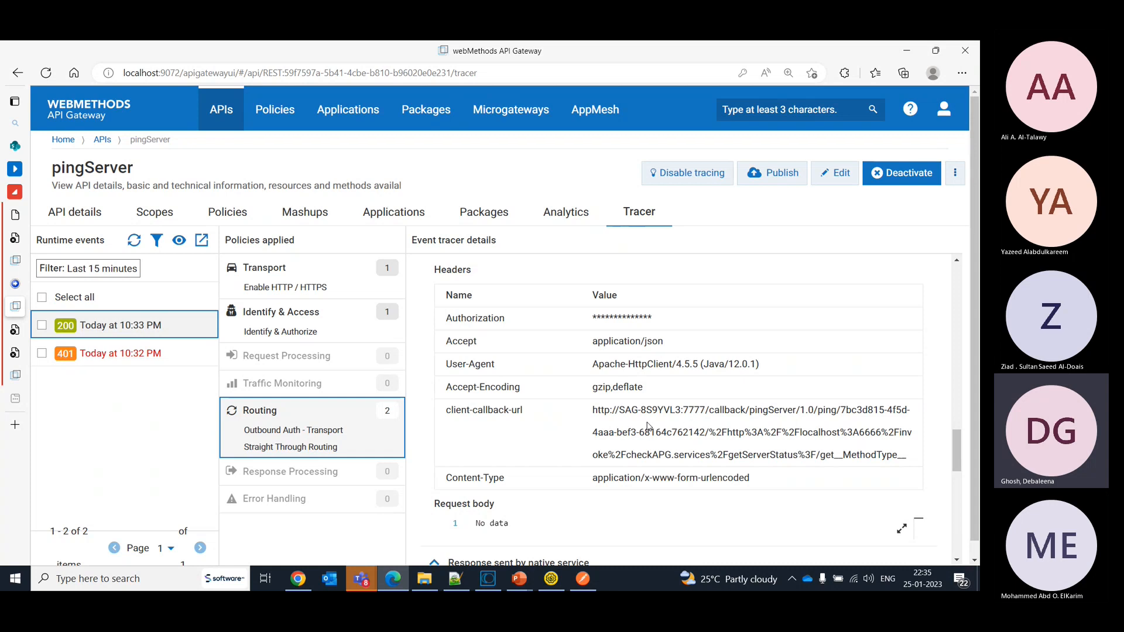
drag(593, 410, 912, 460)
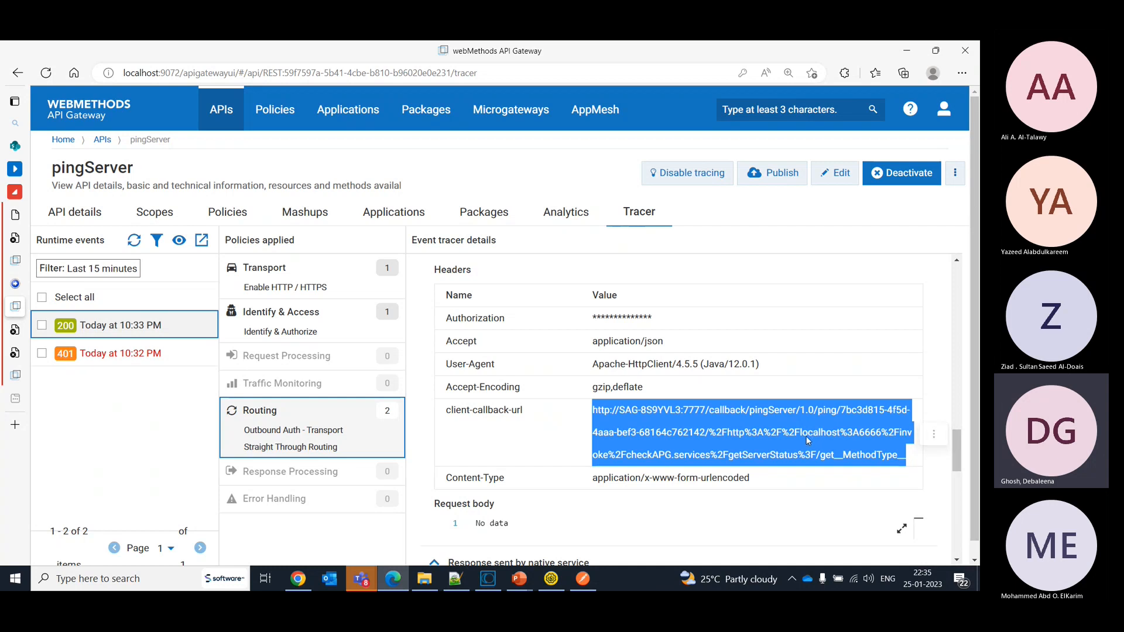
click(747, 432)
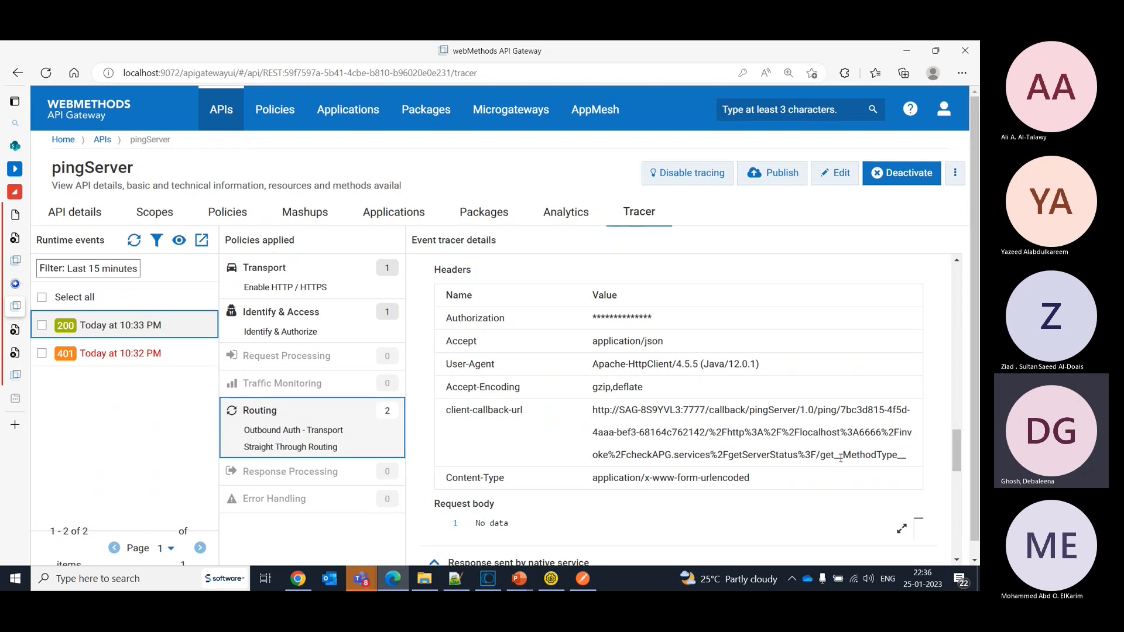
- Switch back to Software AG Designer and open the ping service from the CustomPolicies package's pingServer folder on the APIGateway server
key(alt+Tab)
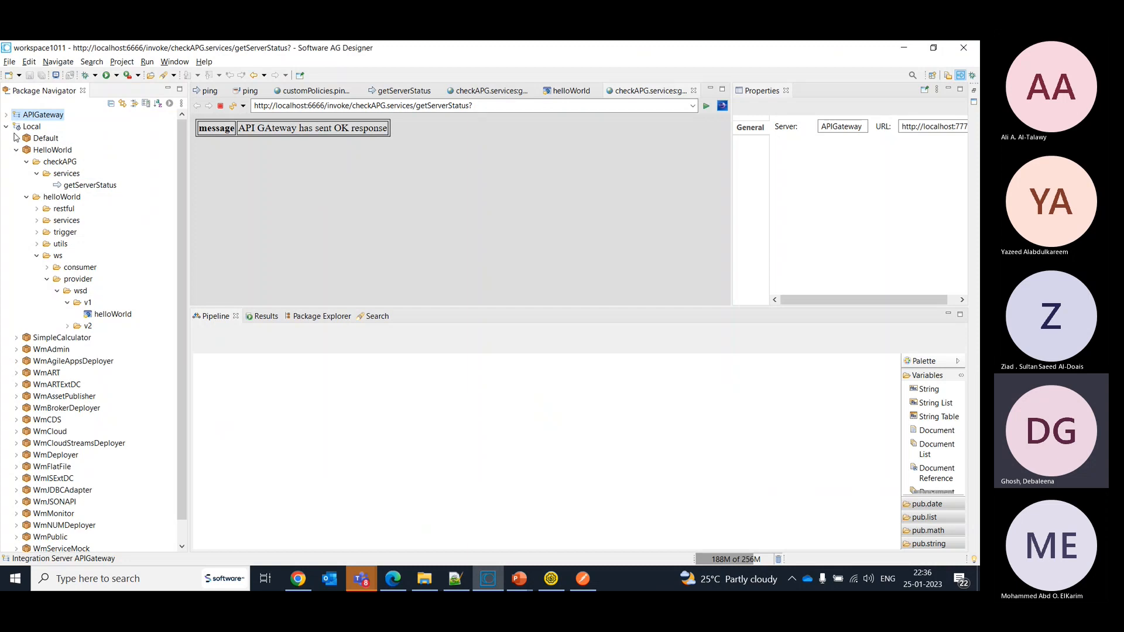
click(7, 115)
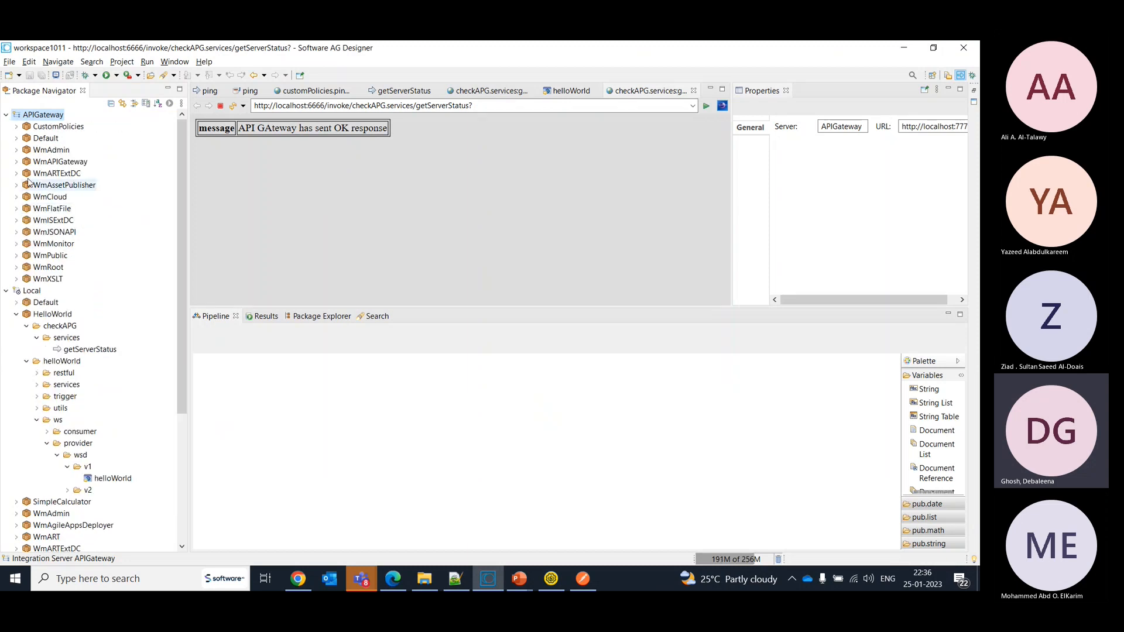
click(17, 128)
click(27, 139)
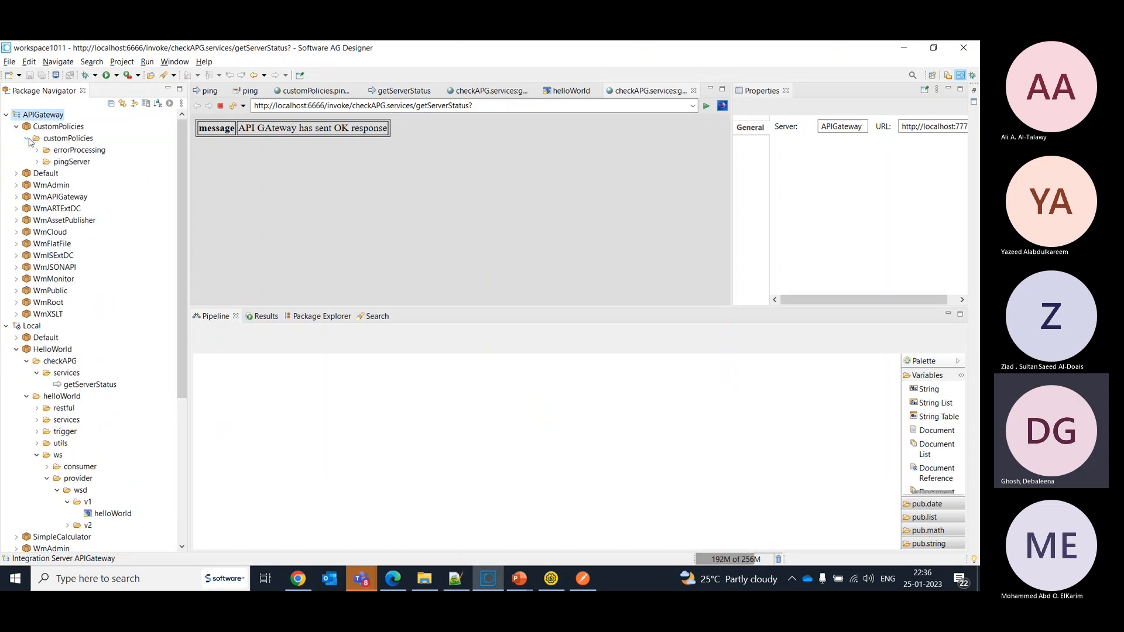
click(37, 162)
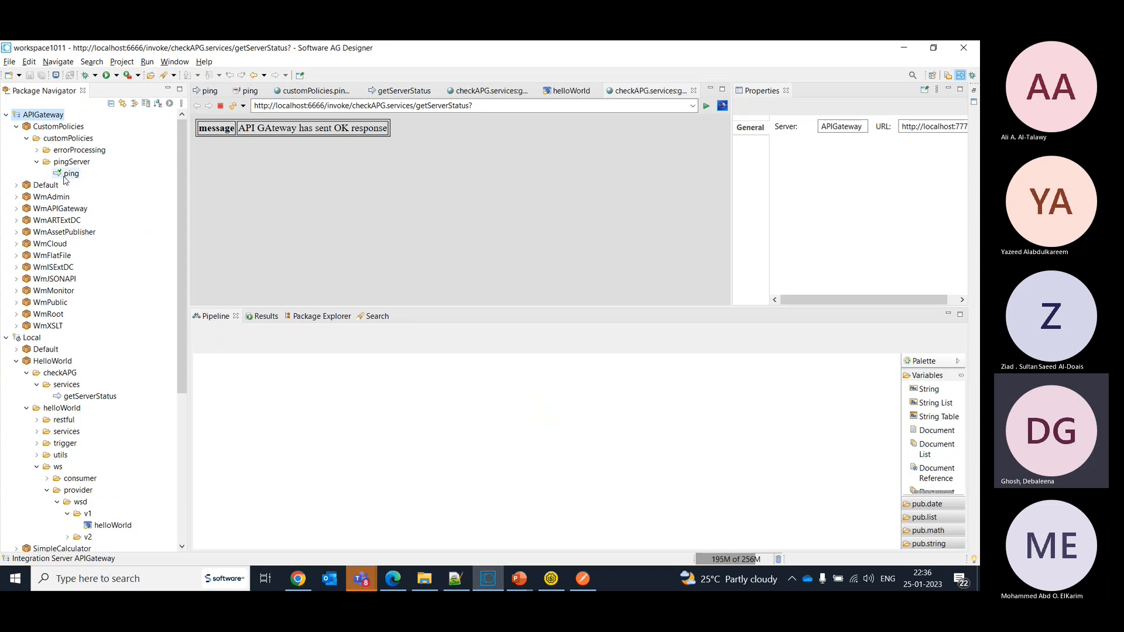
click(66, 175)
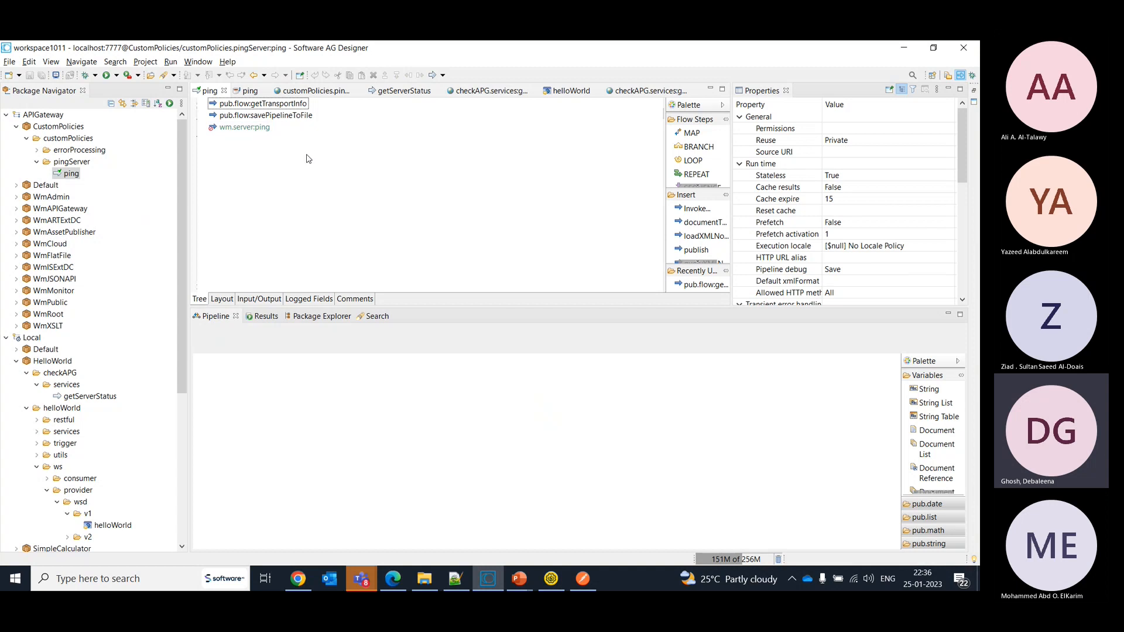
- Return to the pingServer tracer in API Gateway and switch on to SoapUI
key(alt+Tab)
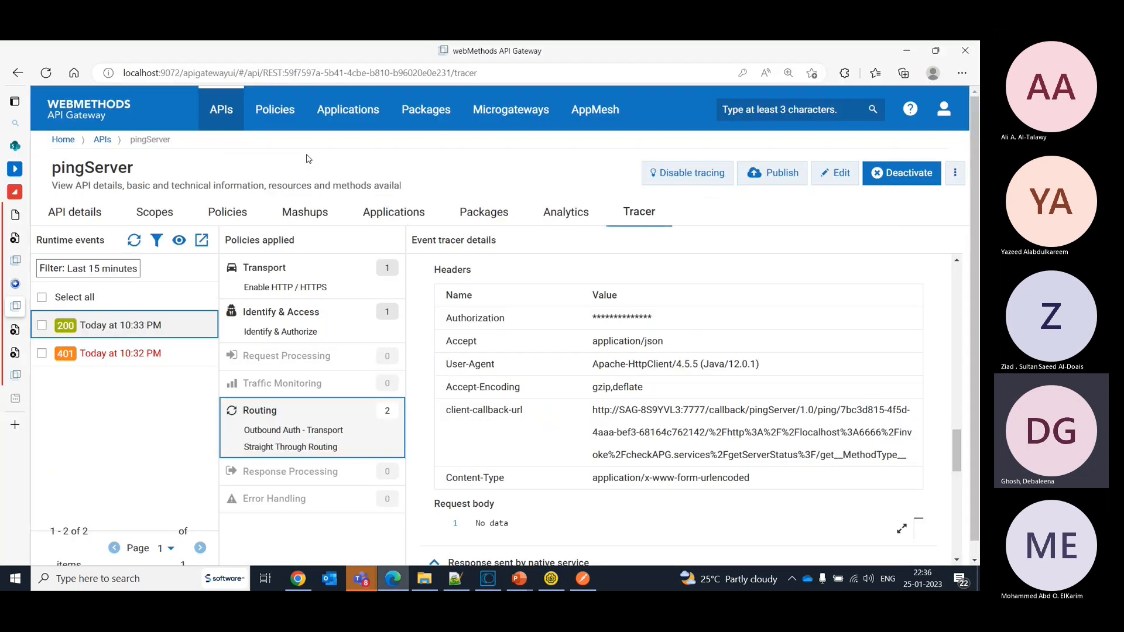
key(alt+Tab)
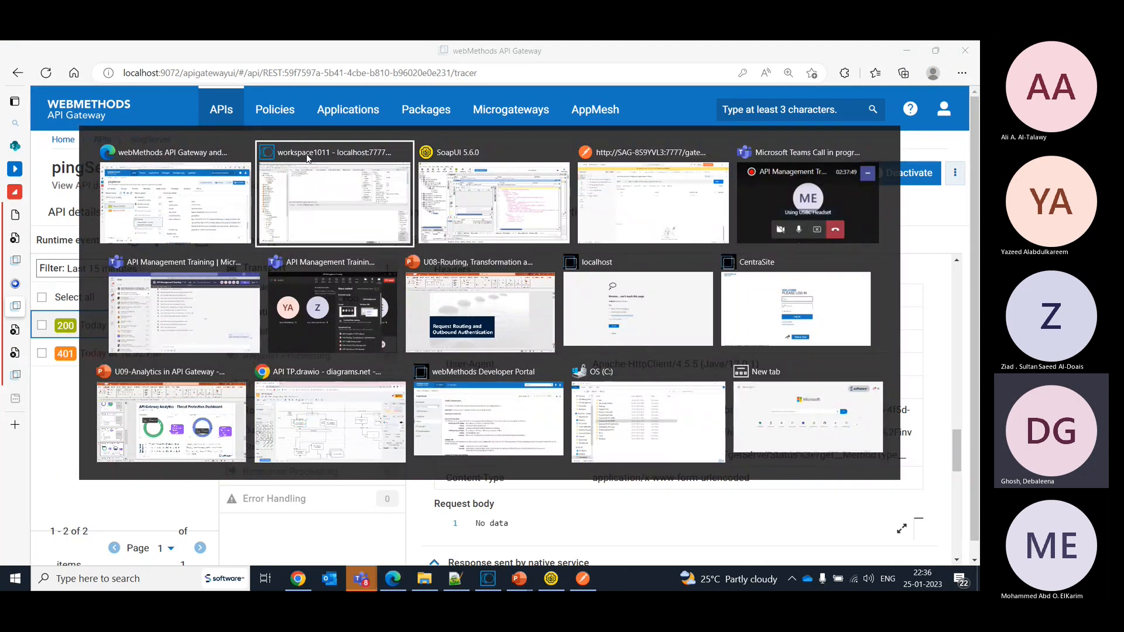
key(alt+Tab)
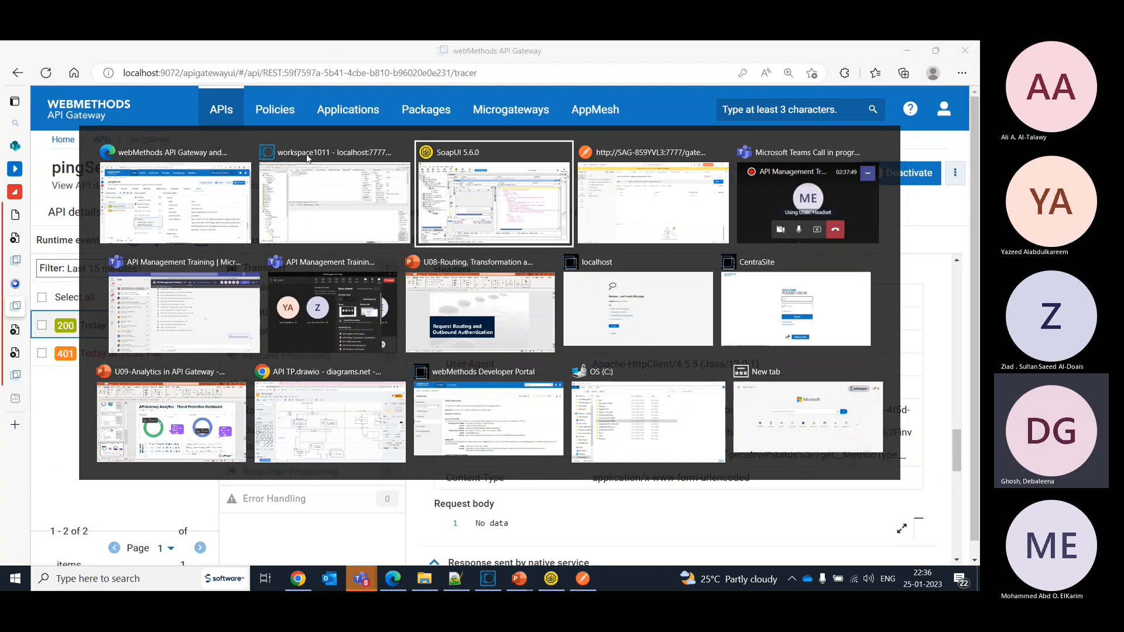
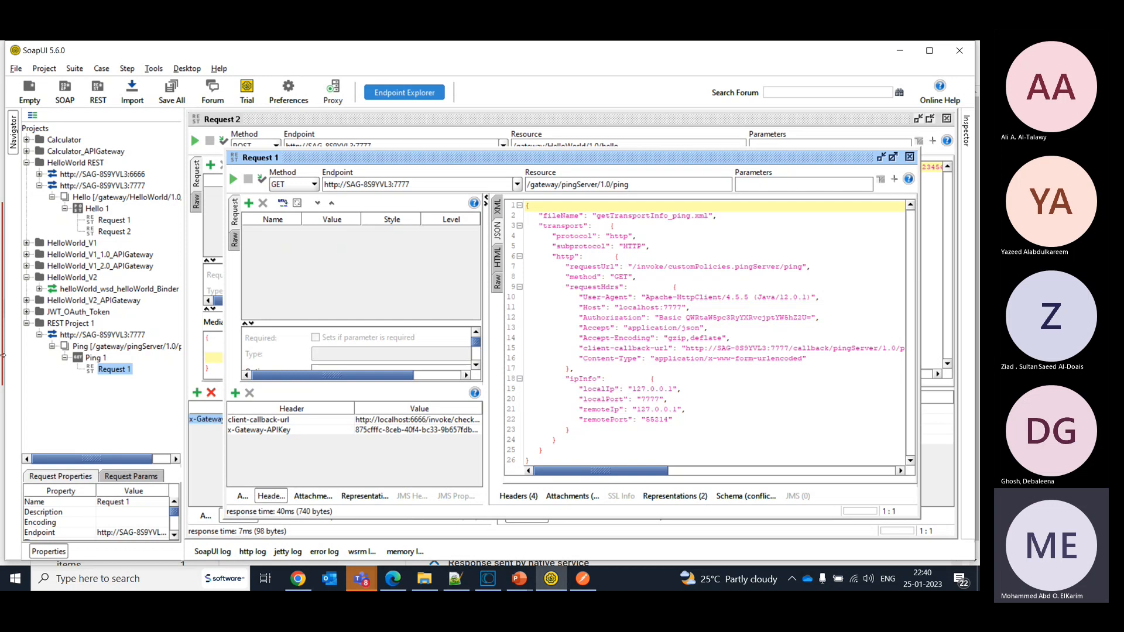
- Switch to API Gateway and open the pingServer API from the API list to view its policies
click(400, 584)
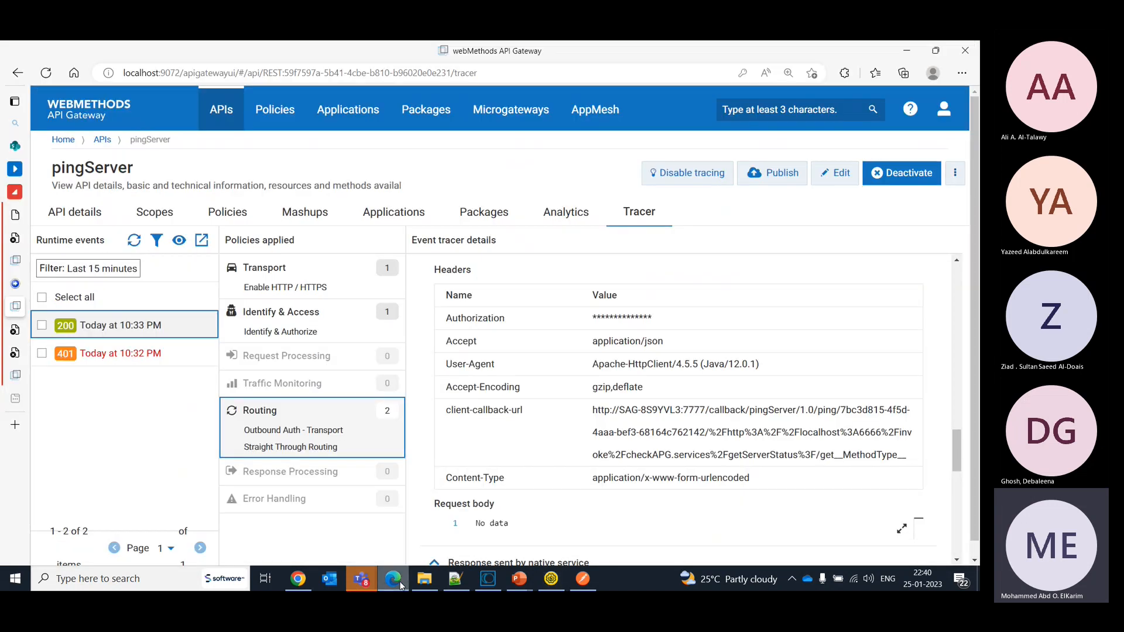
click(228, 104)
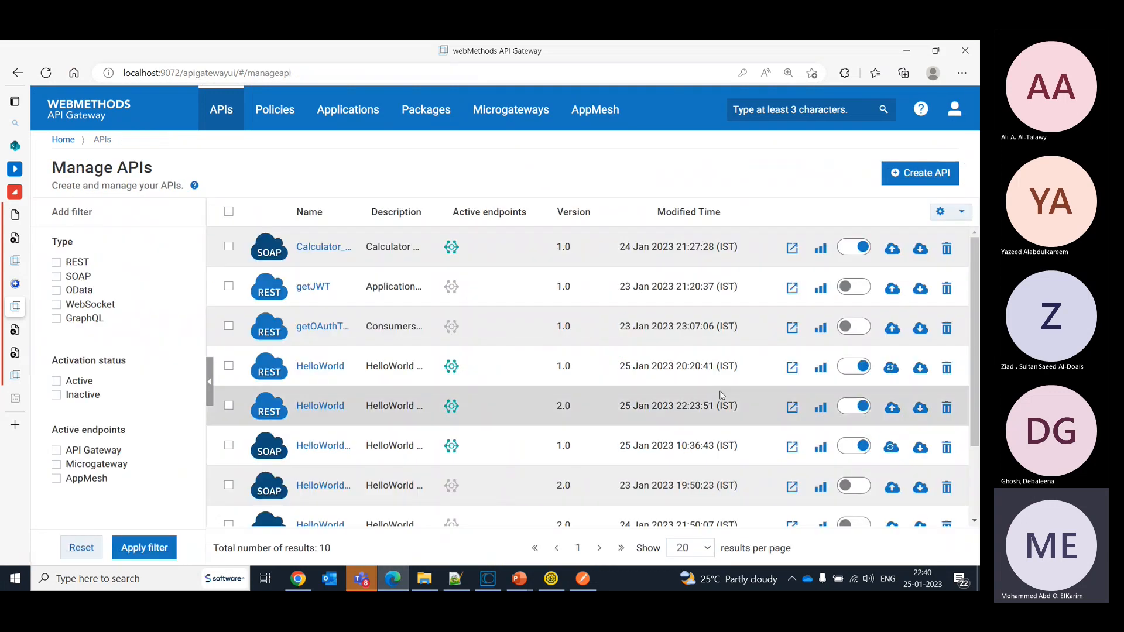
drag(976, 339, 977, 400)
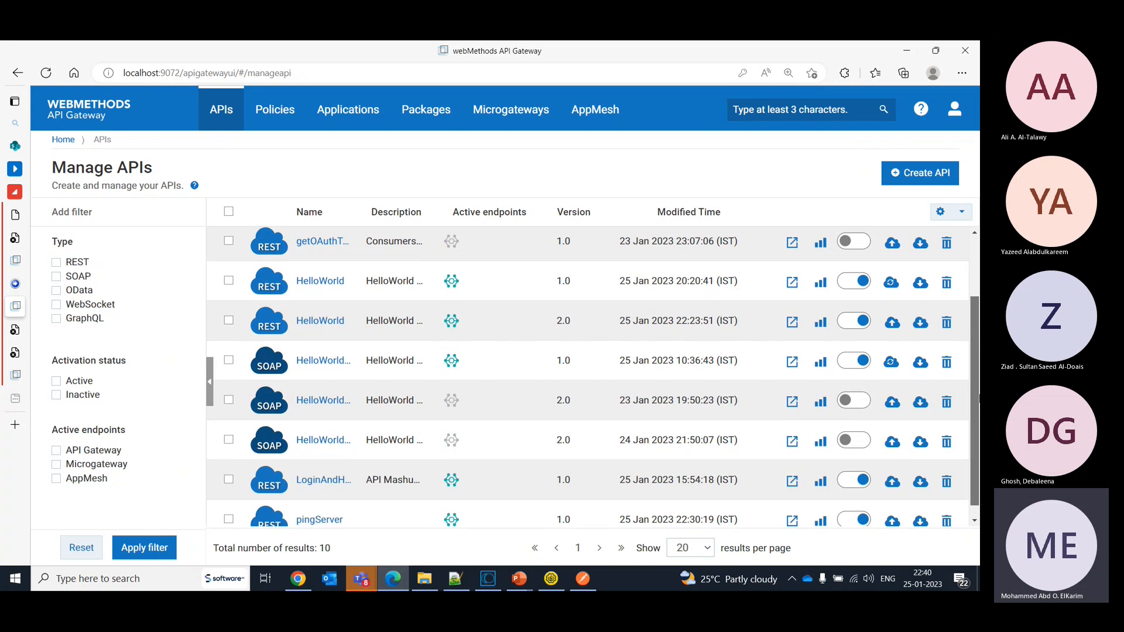
drag(979, 399, 979, 412)
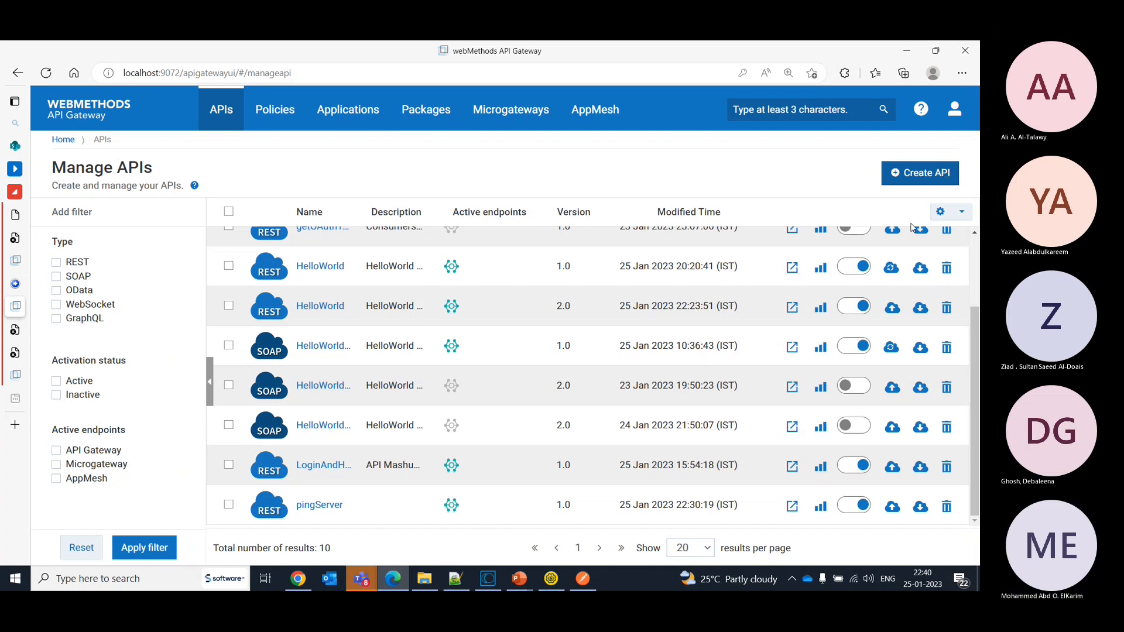
mouse_move(492, 587)
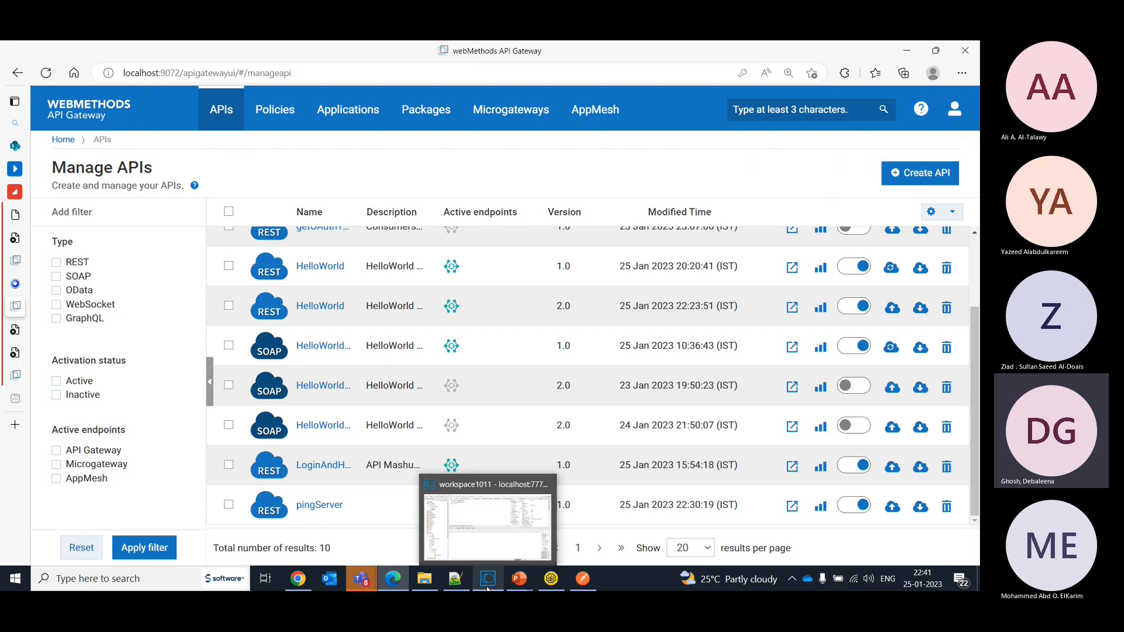
click(320, 505)
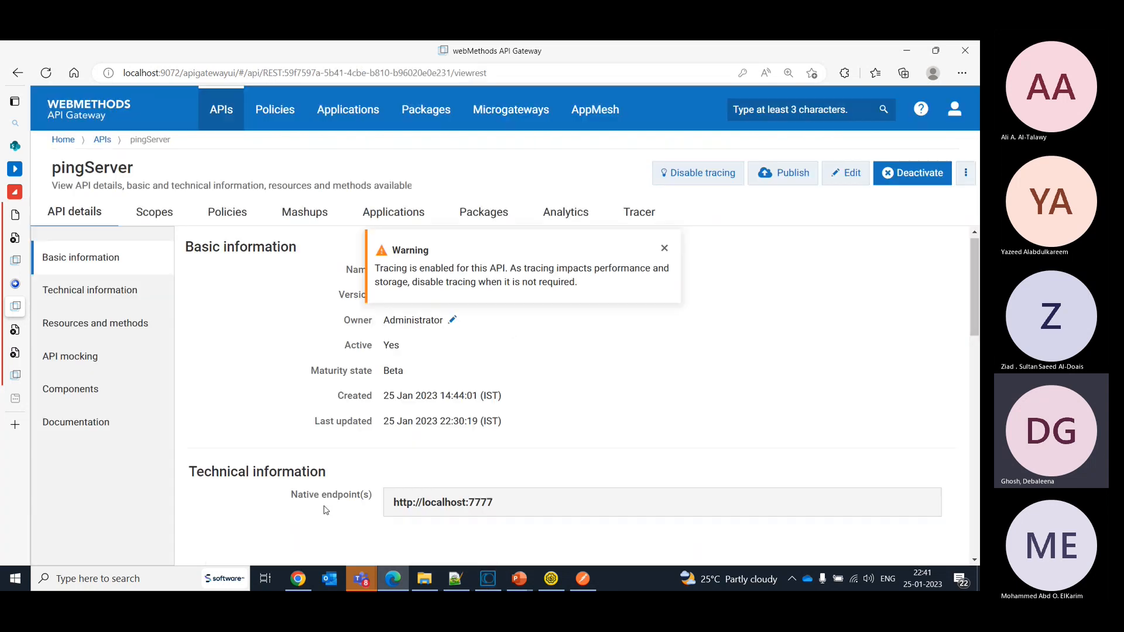
click(204, 221)
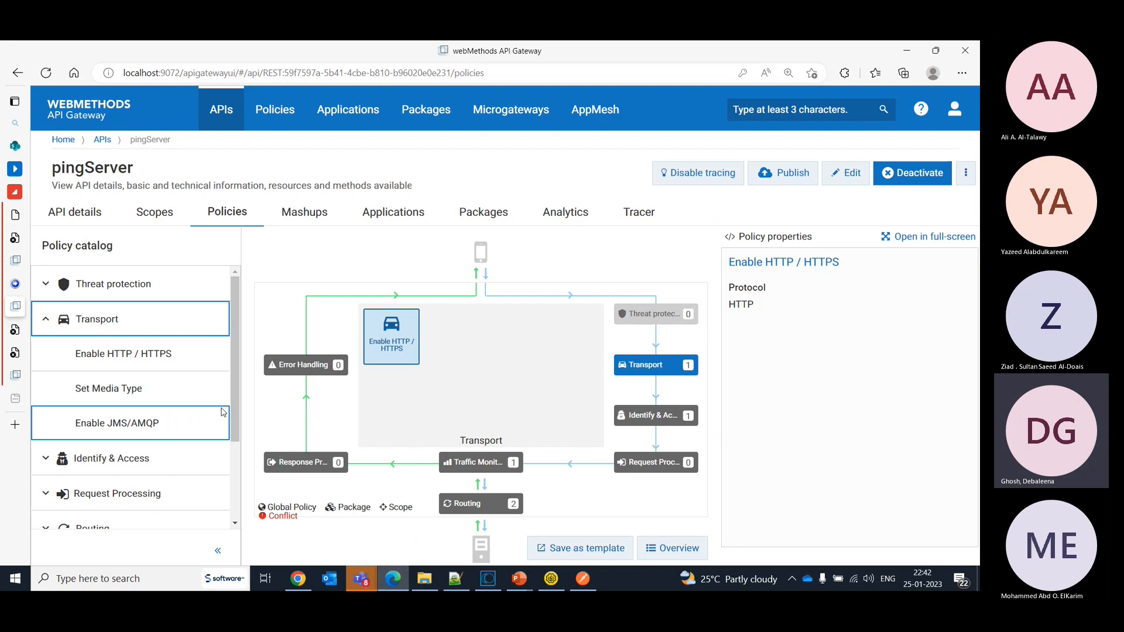
- Return to the API list and start creating an API from scratch with type WebSocket
click(220, 113)
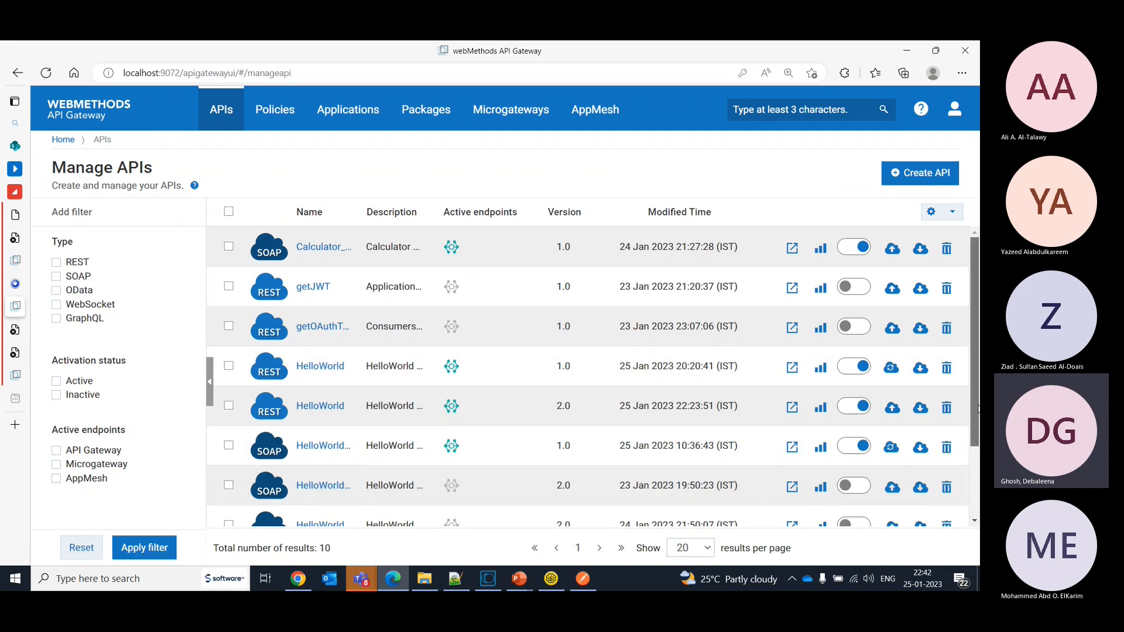
drag(977, 408, 979, 486)
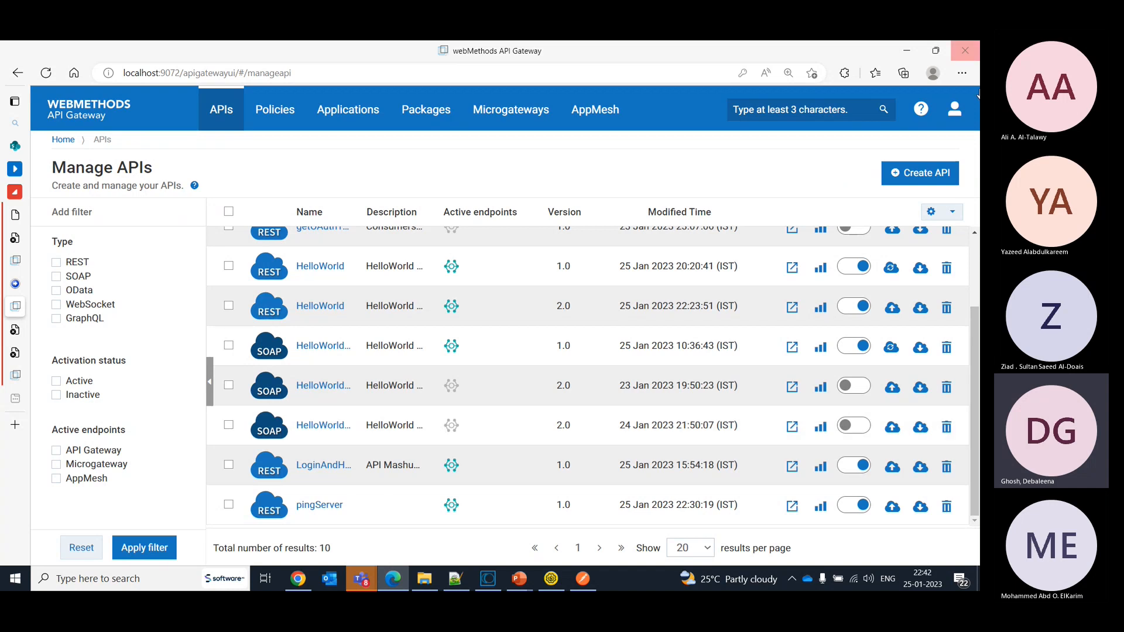
click(932, 175)
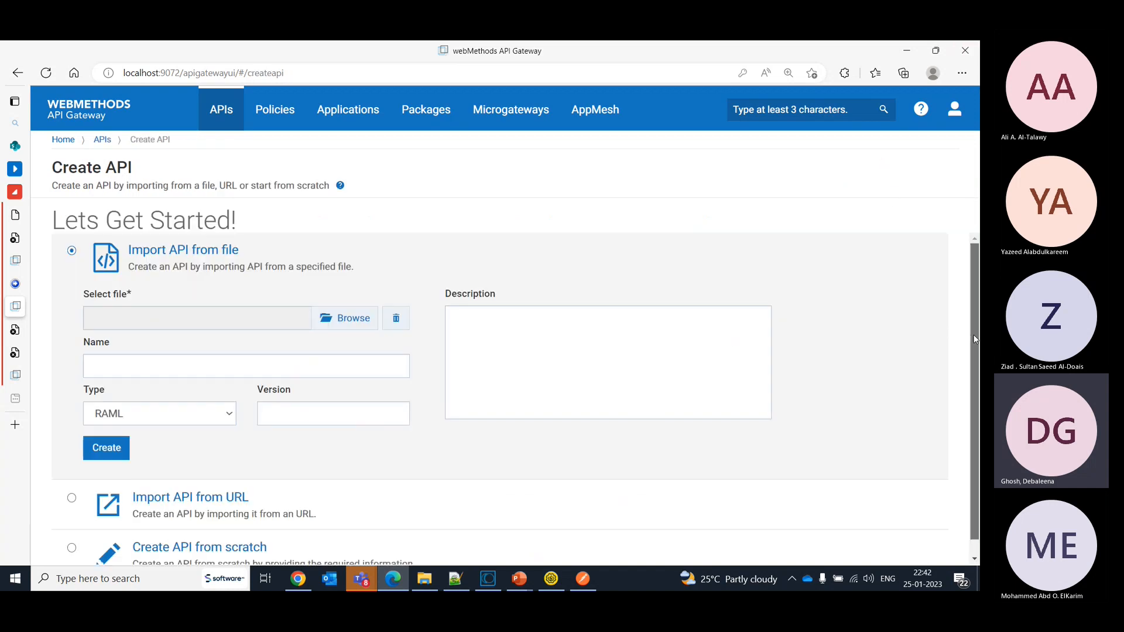
scroll(442, 527, down, 1)
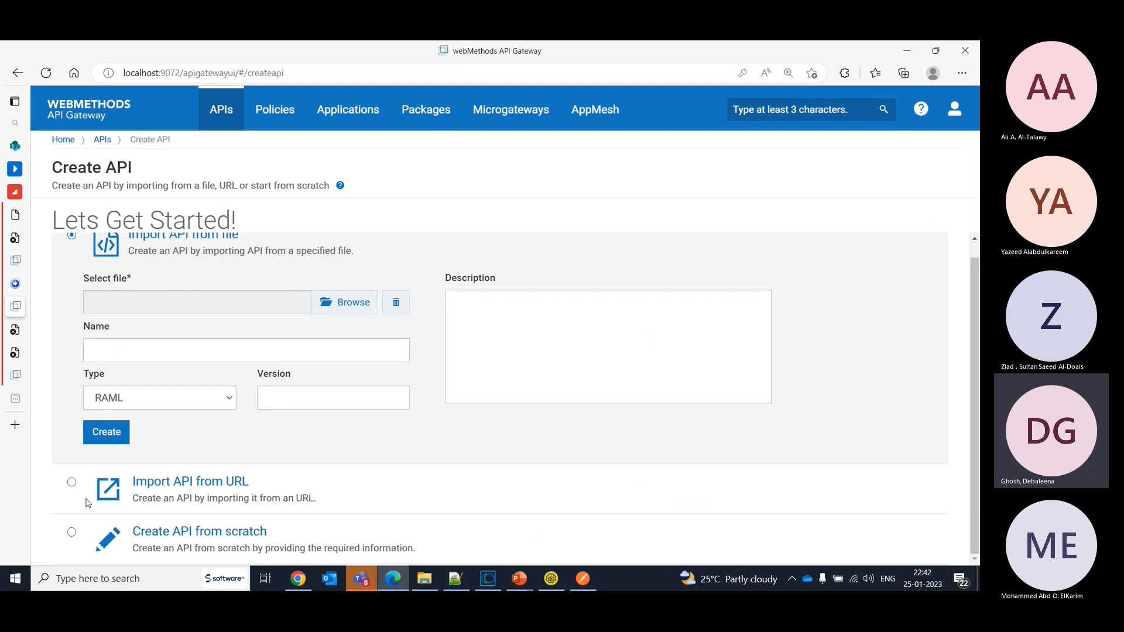
click(68, 532)
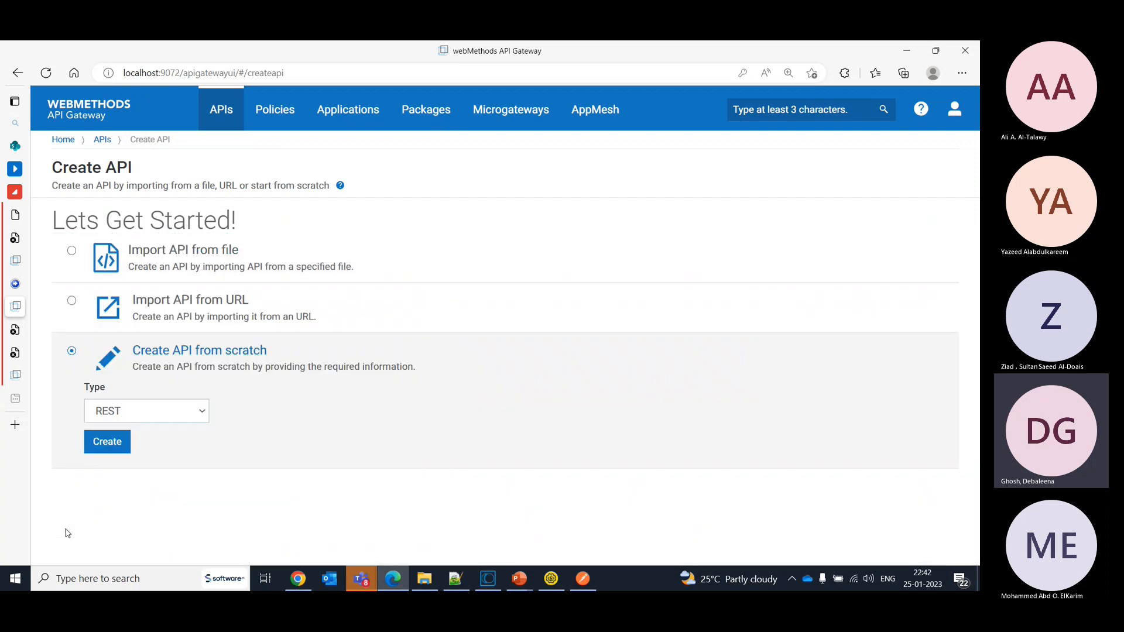
click(151, 416)
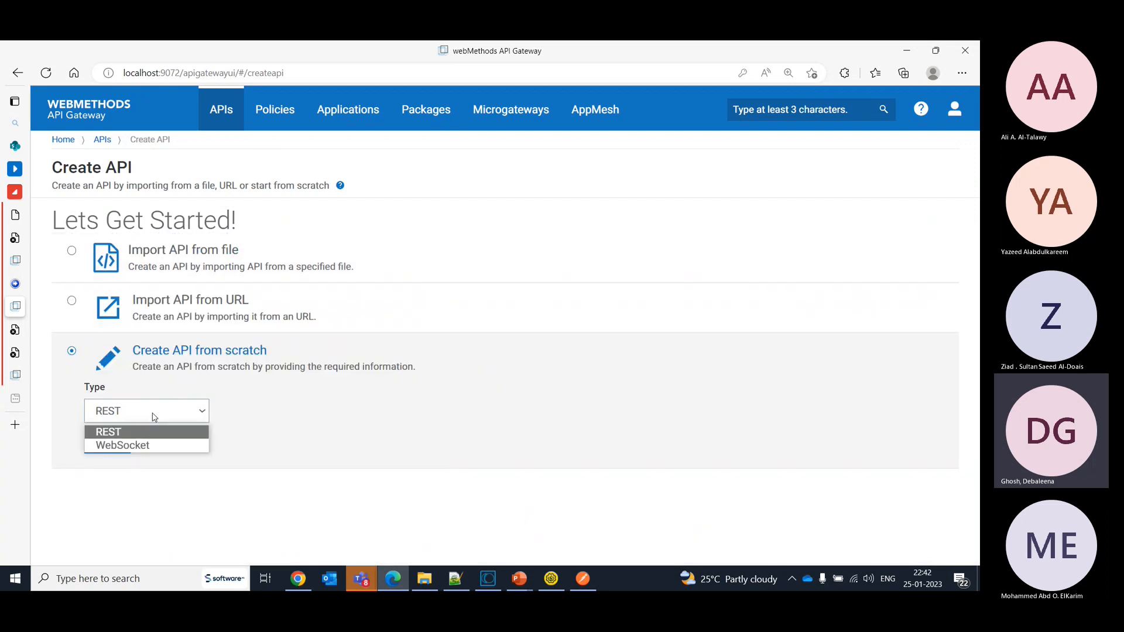
click(159, 447)
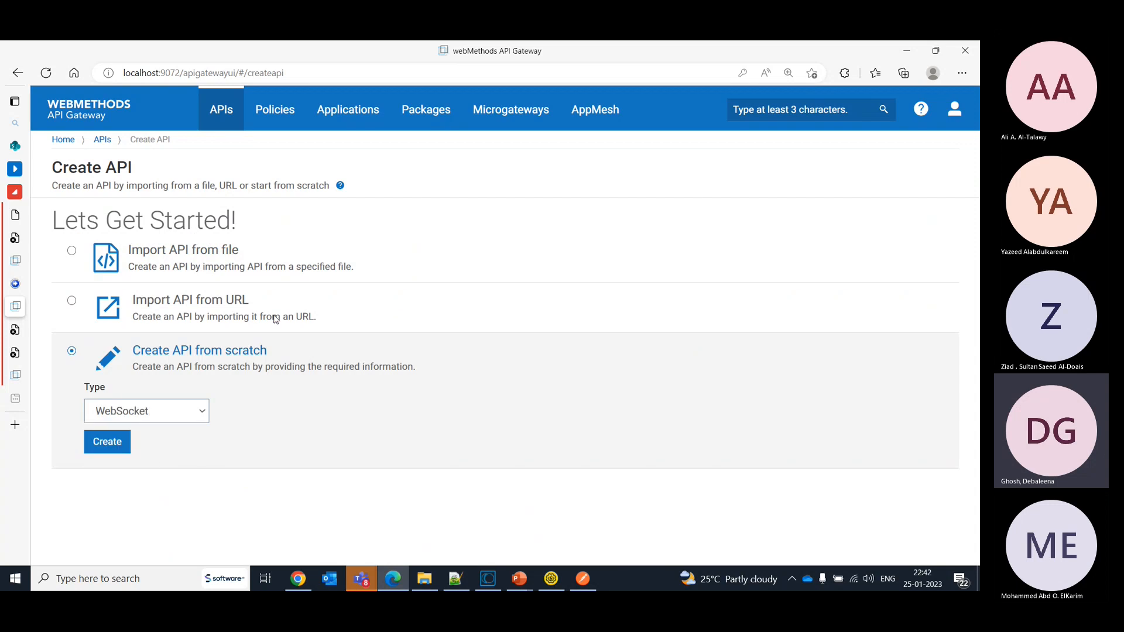
click(124, 447)
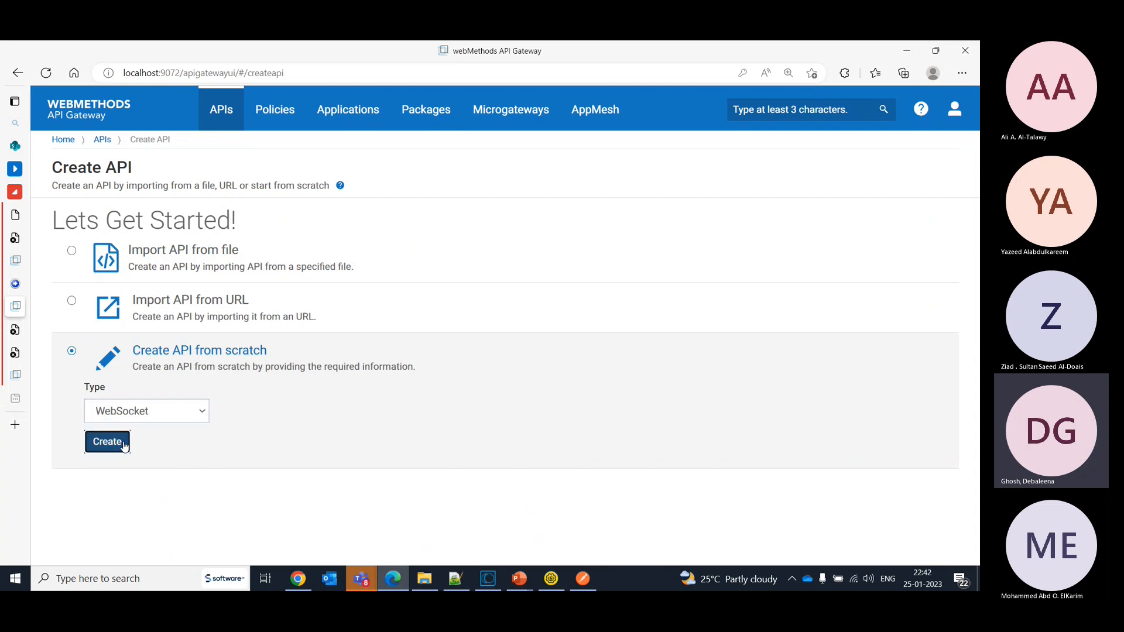
- Explore the WebSocket API's parameter and message fields, including the message origin options, and abandon the draft for the API list
click(132, 287)
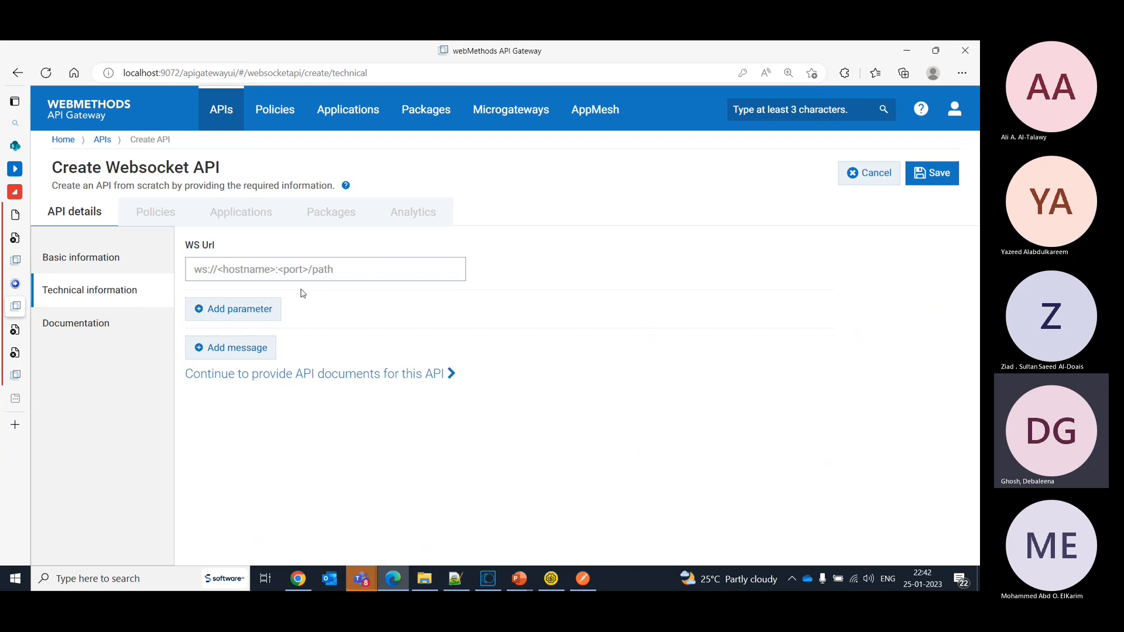
click(237, 318)
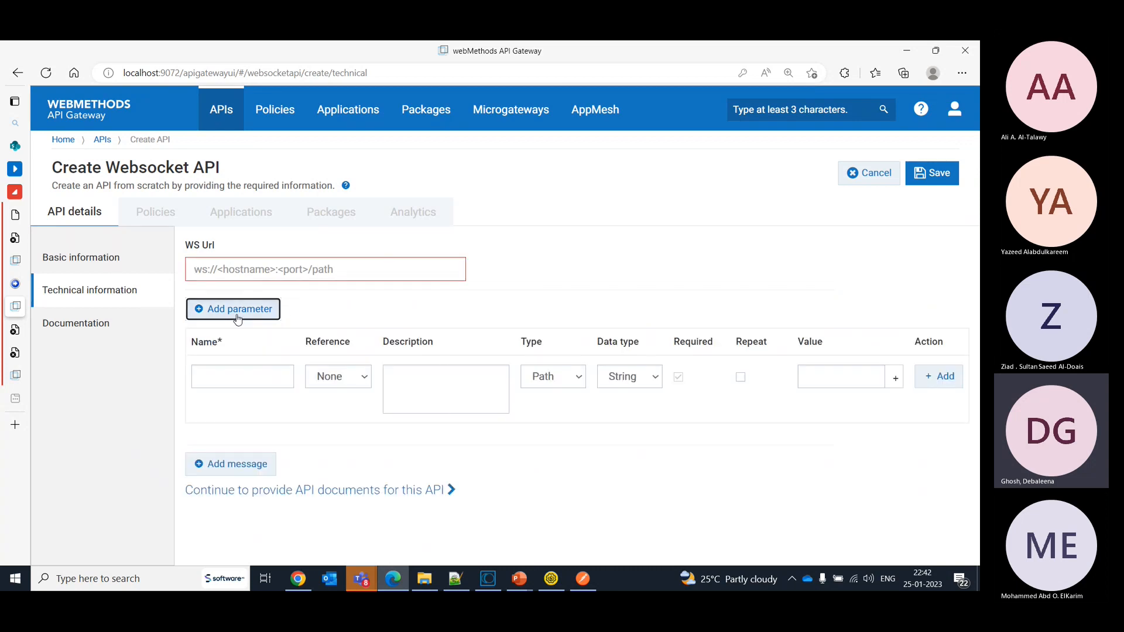
click(243, 469)
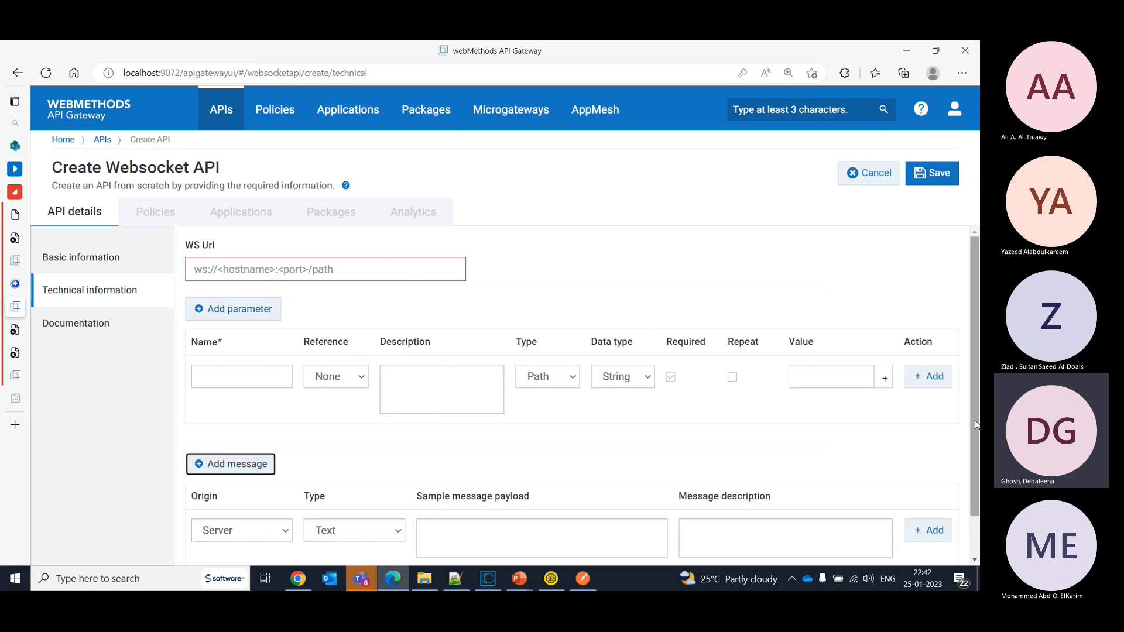
drag(976, 426, 976, 429)
scroll(976, 429, down, 1)
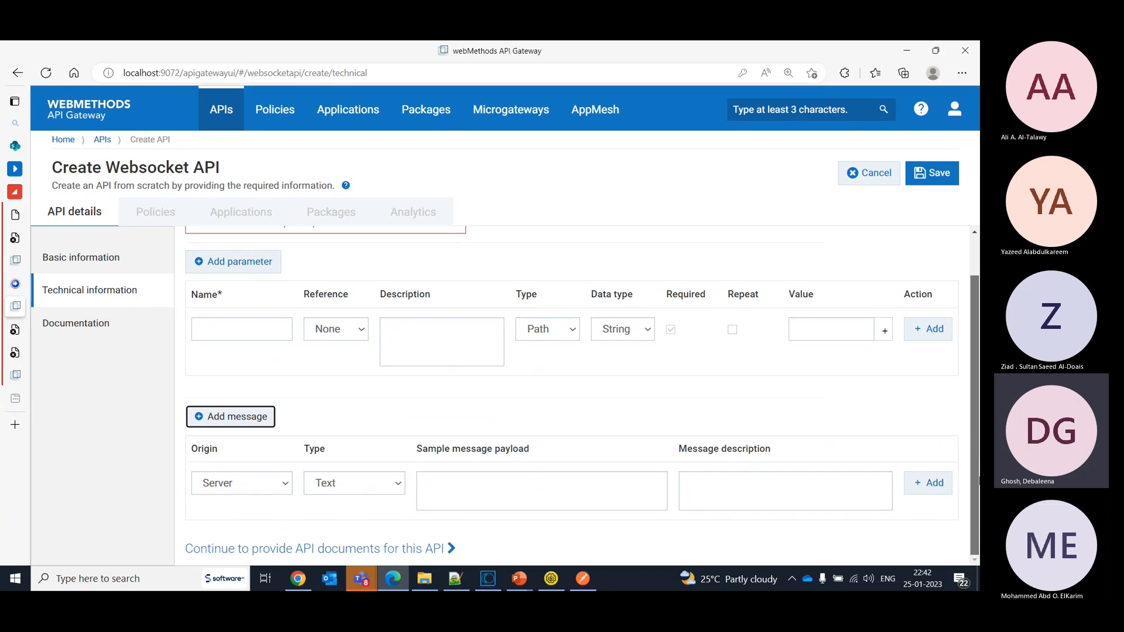
click(284, 482)
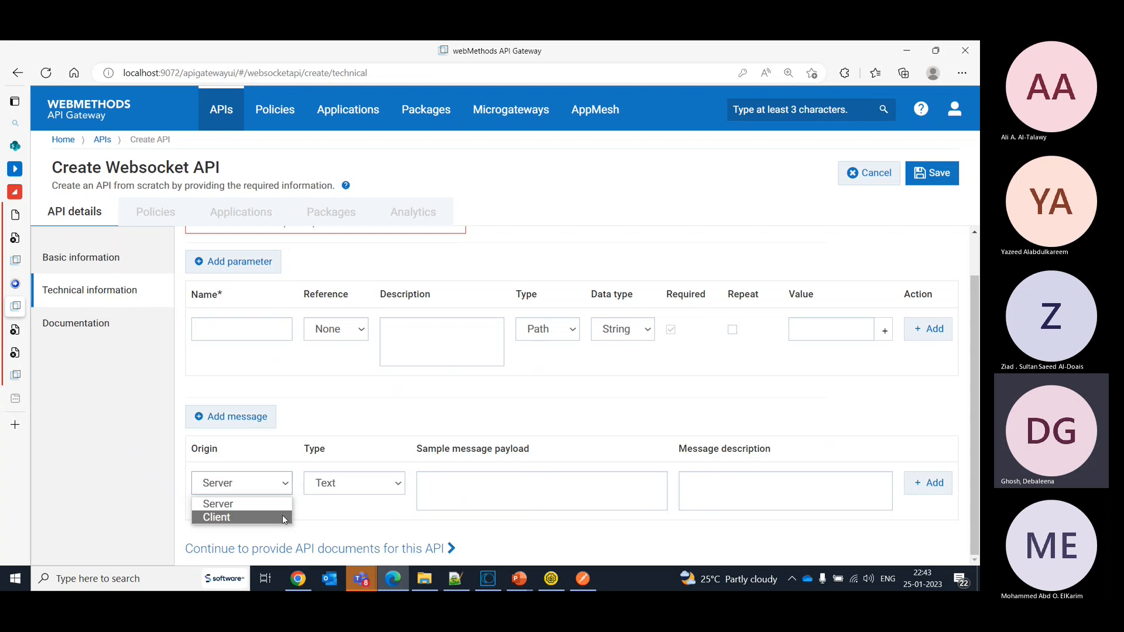
click(164, 223)
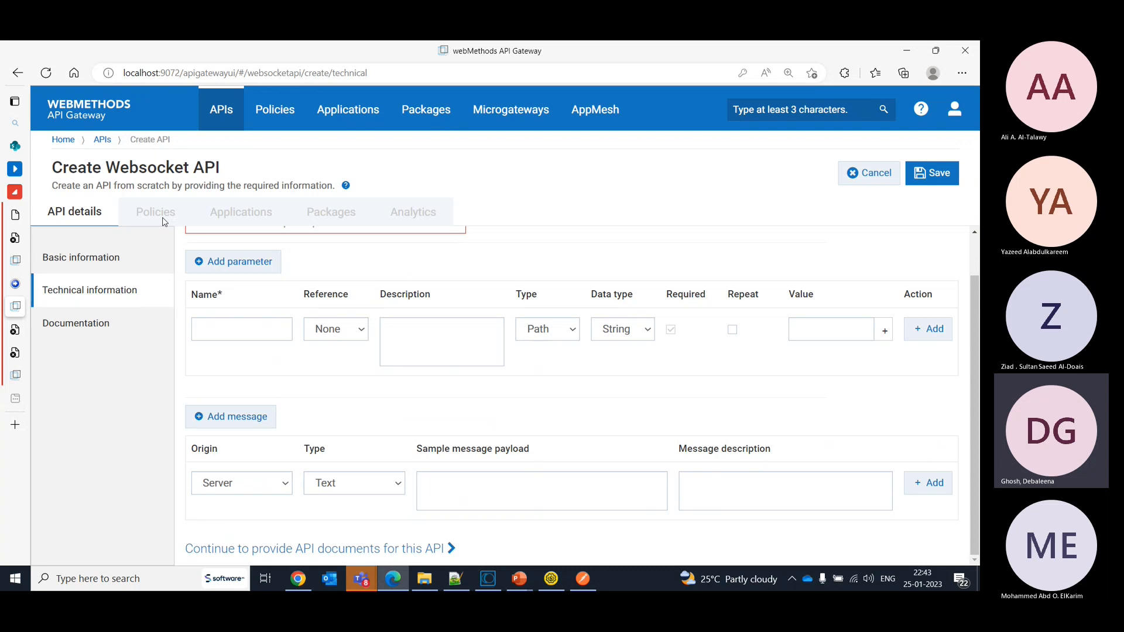
click(70, 206)
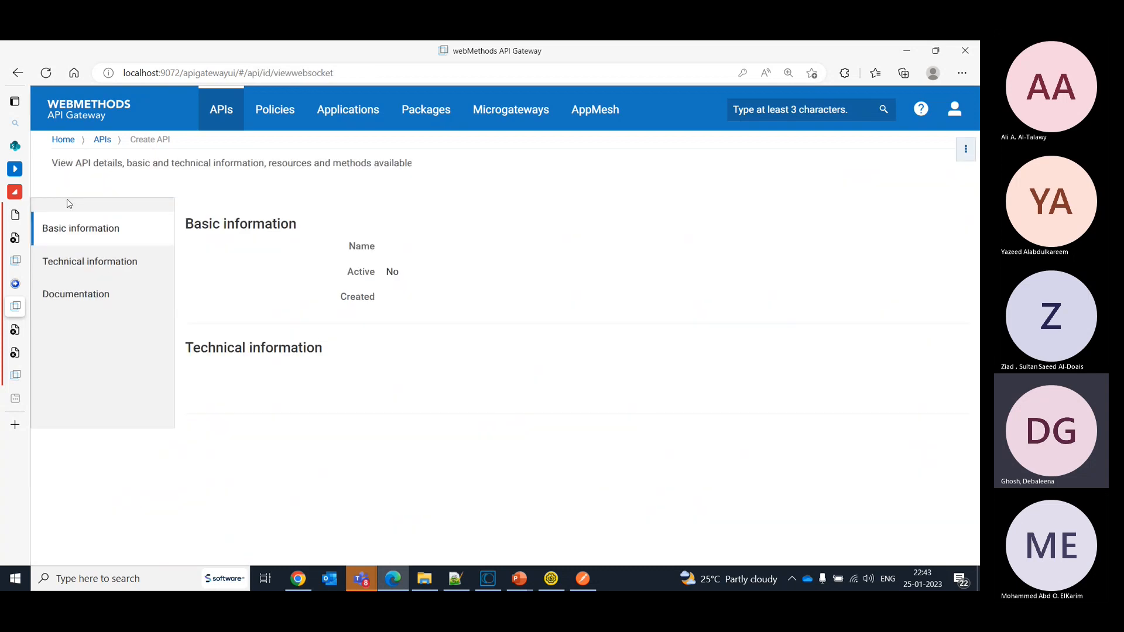
click(102, 142)
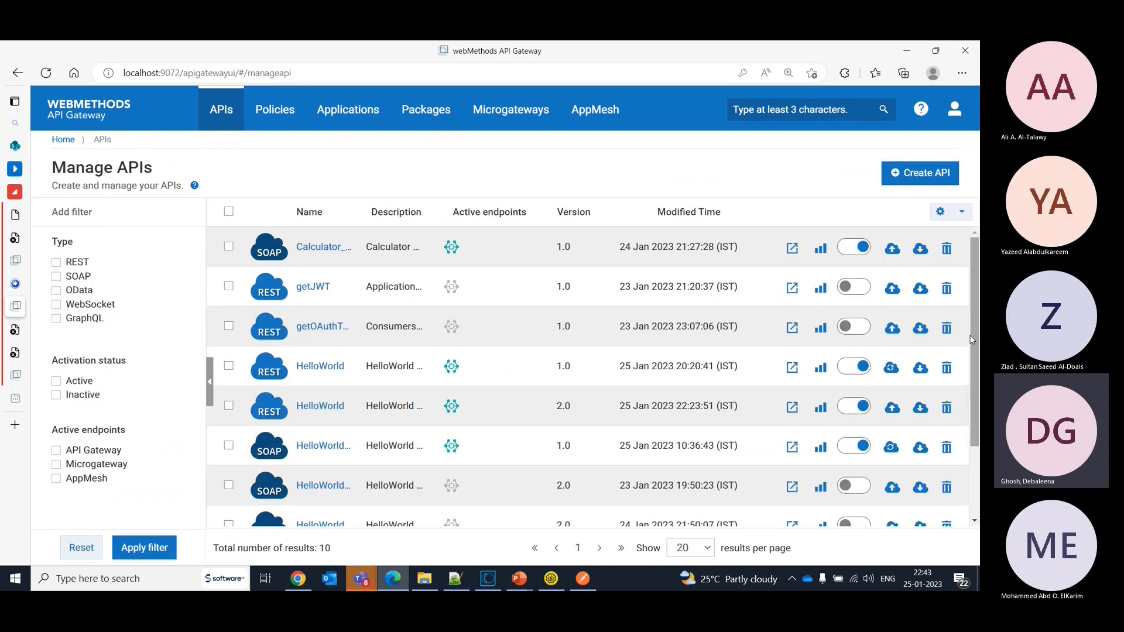
- Open the LoginAndHello API from the API list and examine its mashup flow
drag(970, 336, 978, 451)
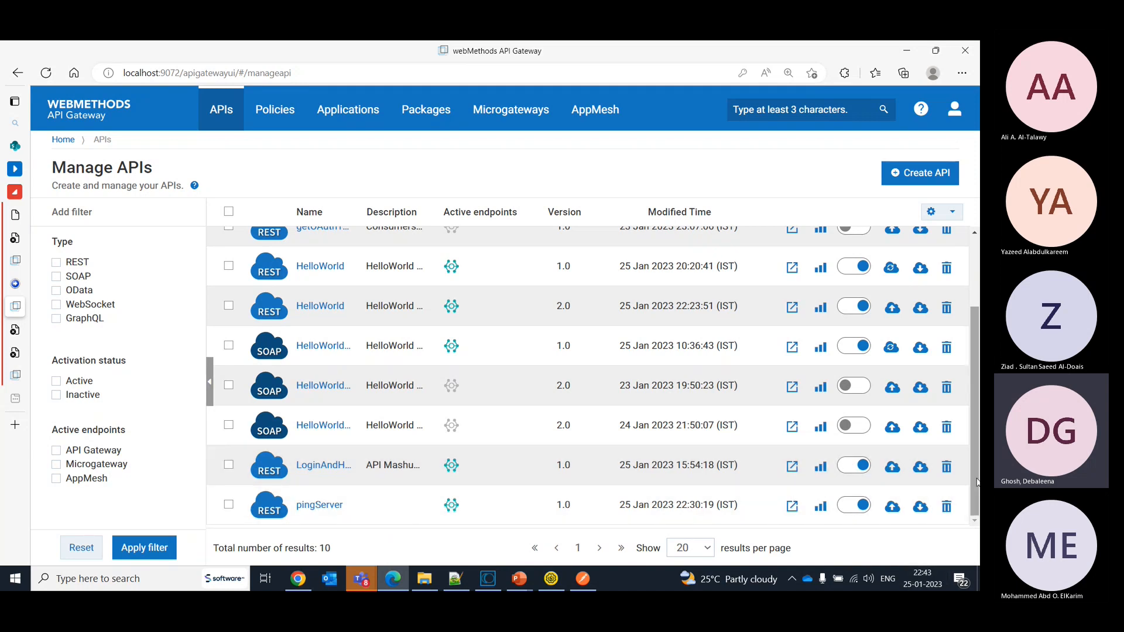
drag(977, 485, 964, 445)
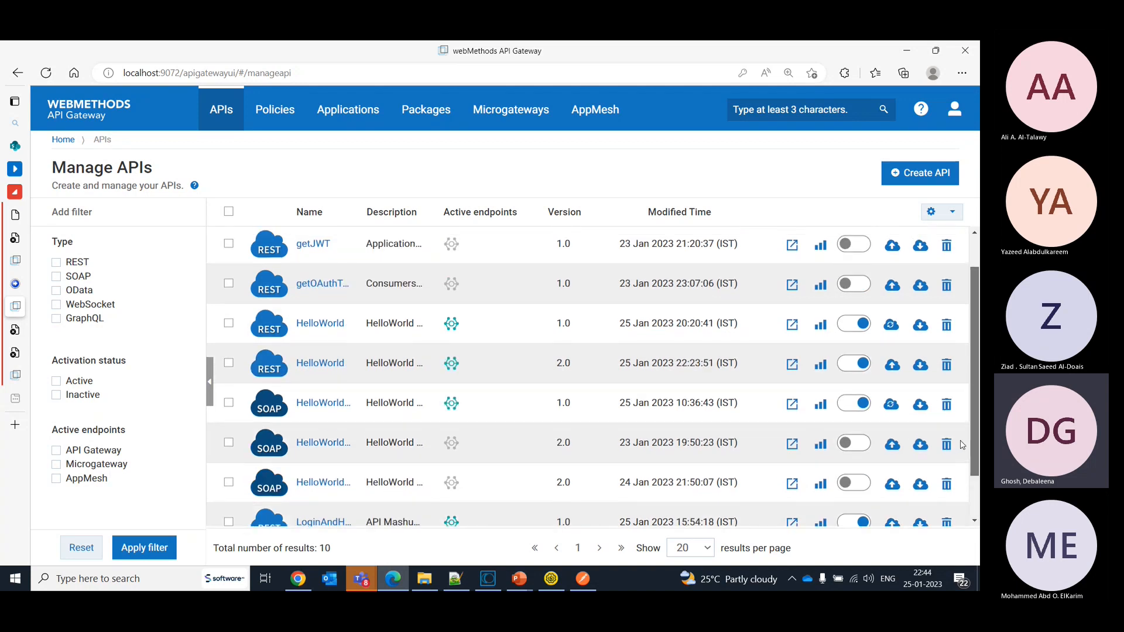
scroll(962, 445, down, 1)
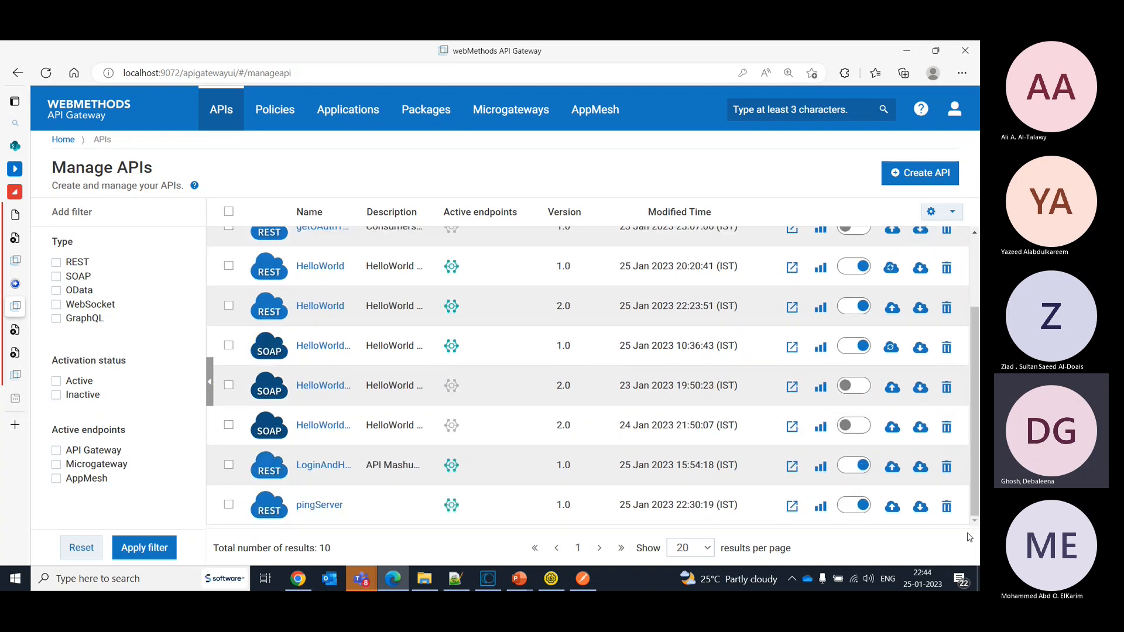
click(323, 466)
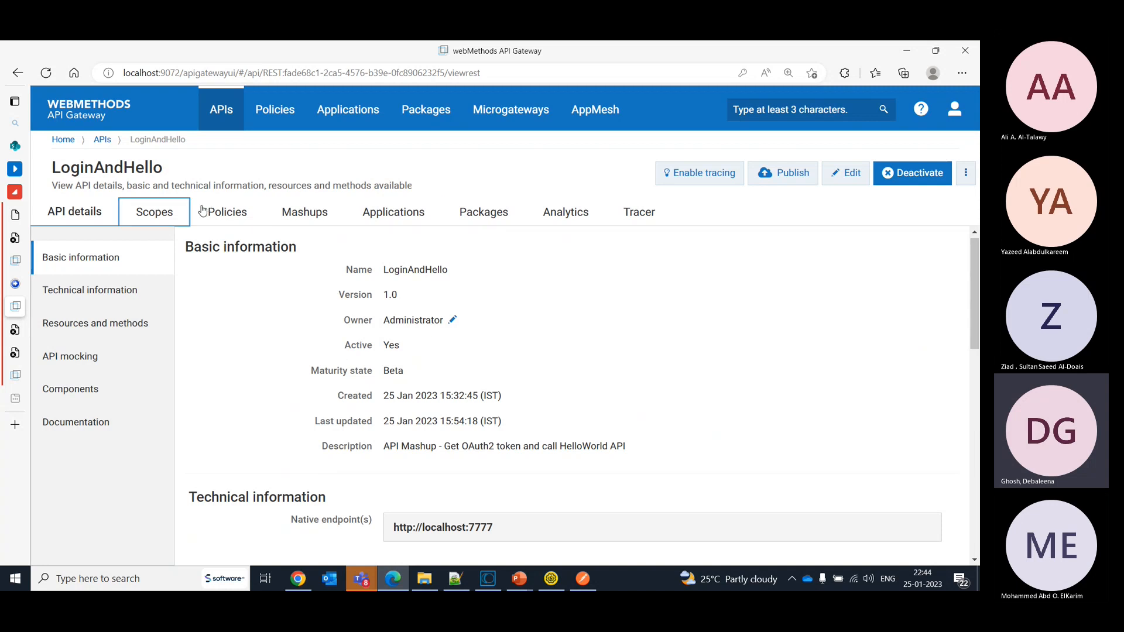
click(317, 213)
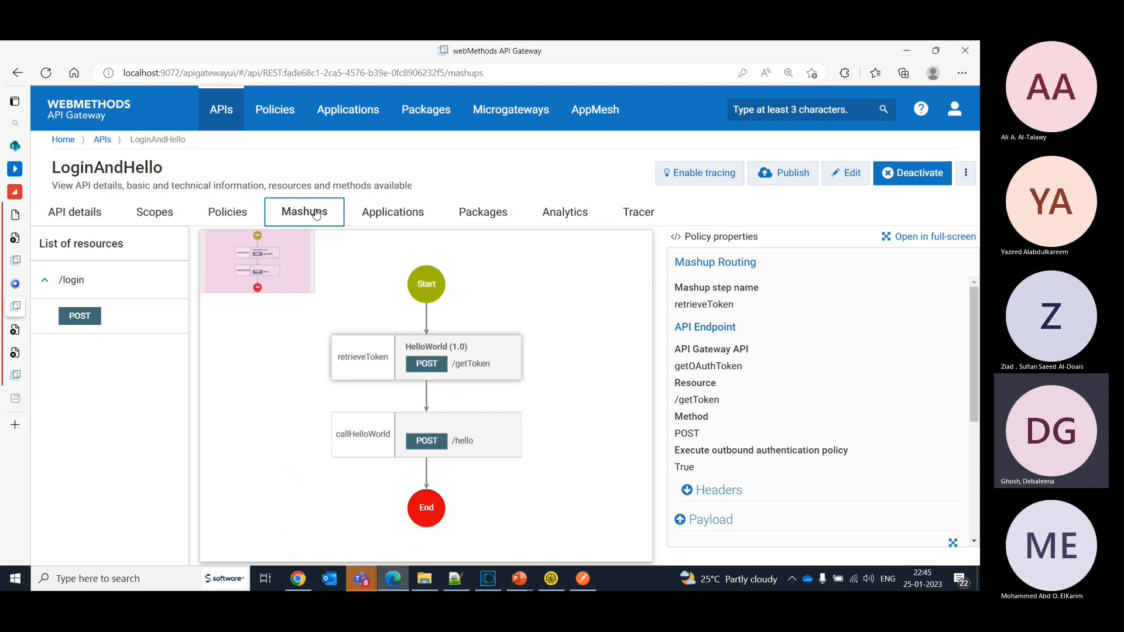
- Return to the API list and activate the getOAuthToken API
click(100, 140)
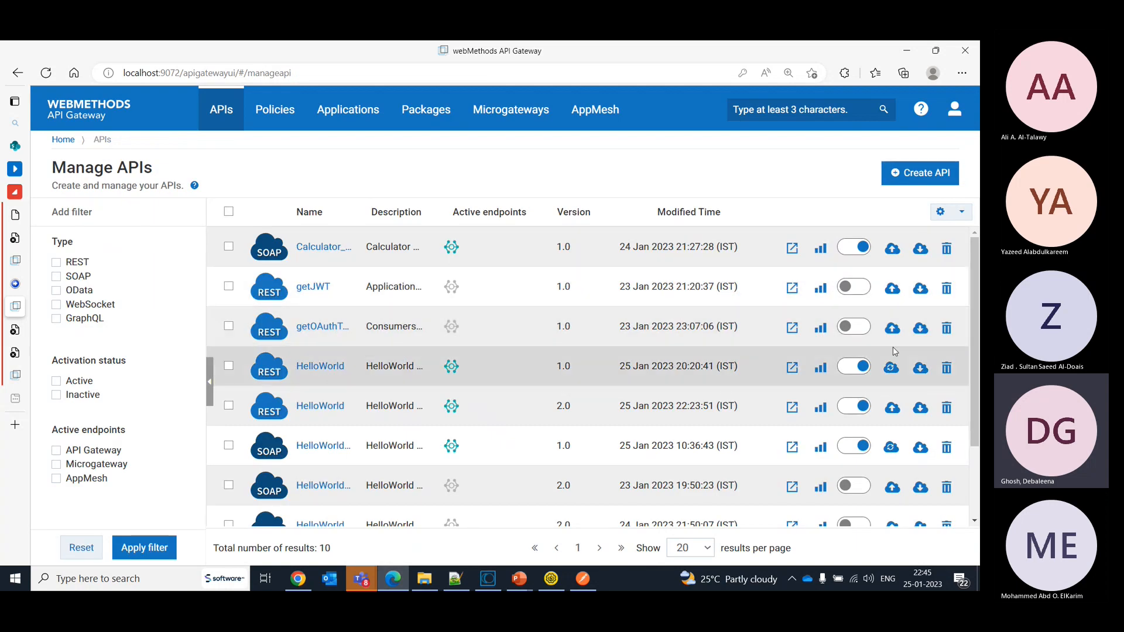
click(861, 329)
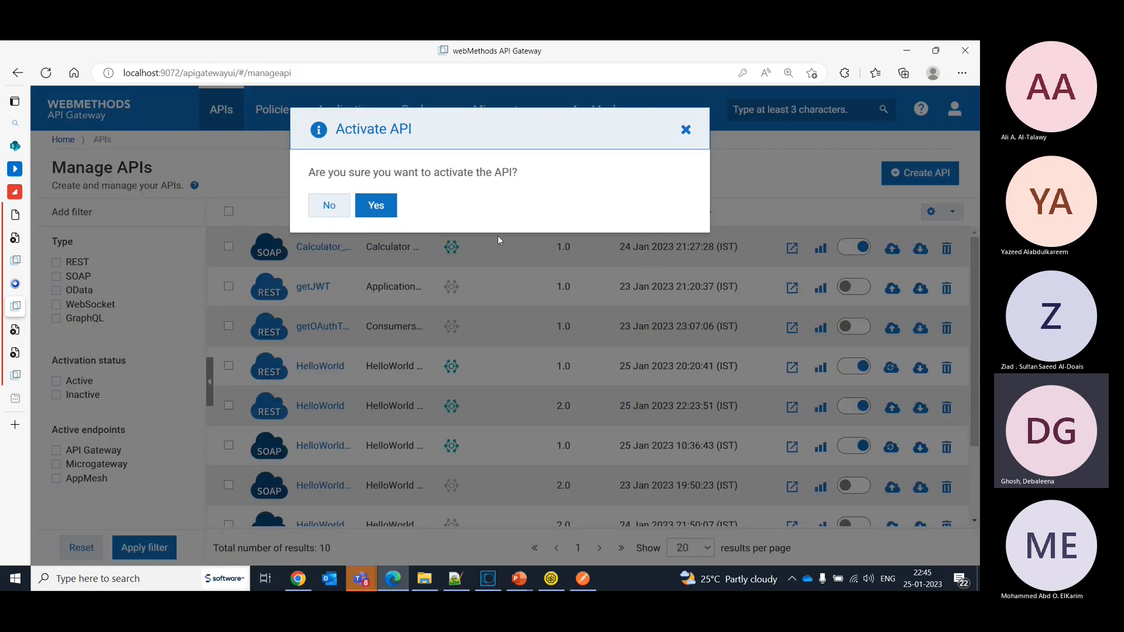
click(376, 205)
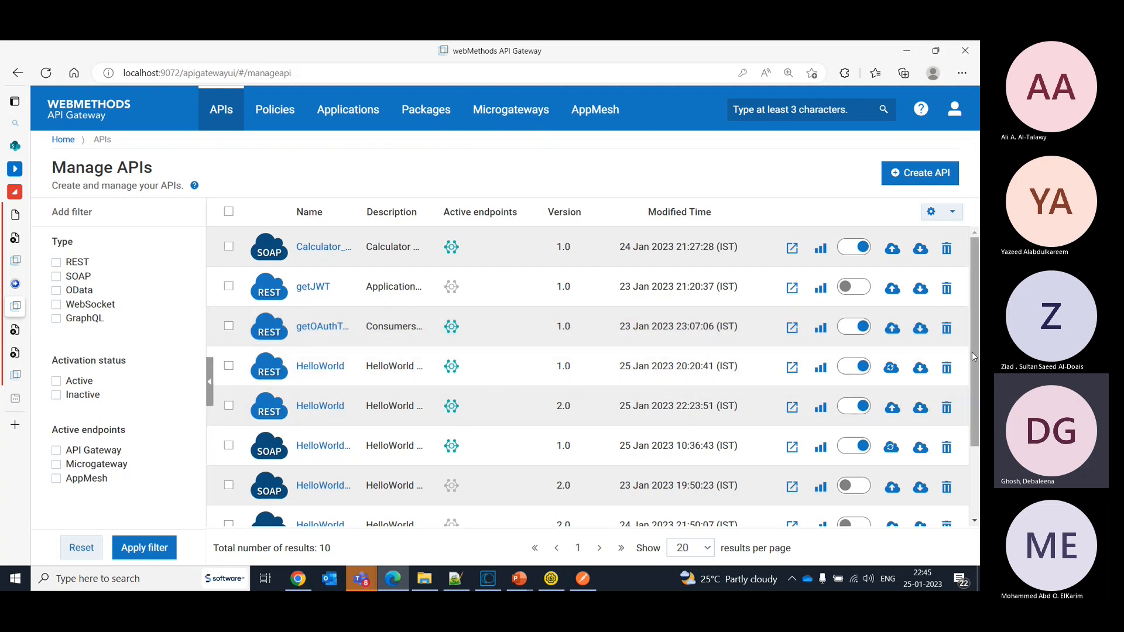
- Open the LoginAndHello API's mashup flow and put the active API into edit mode
drag(971, 353, 969, 411)
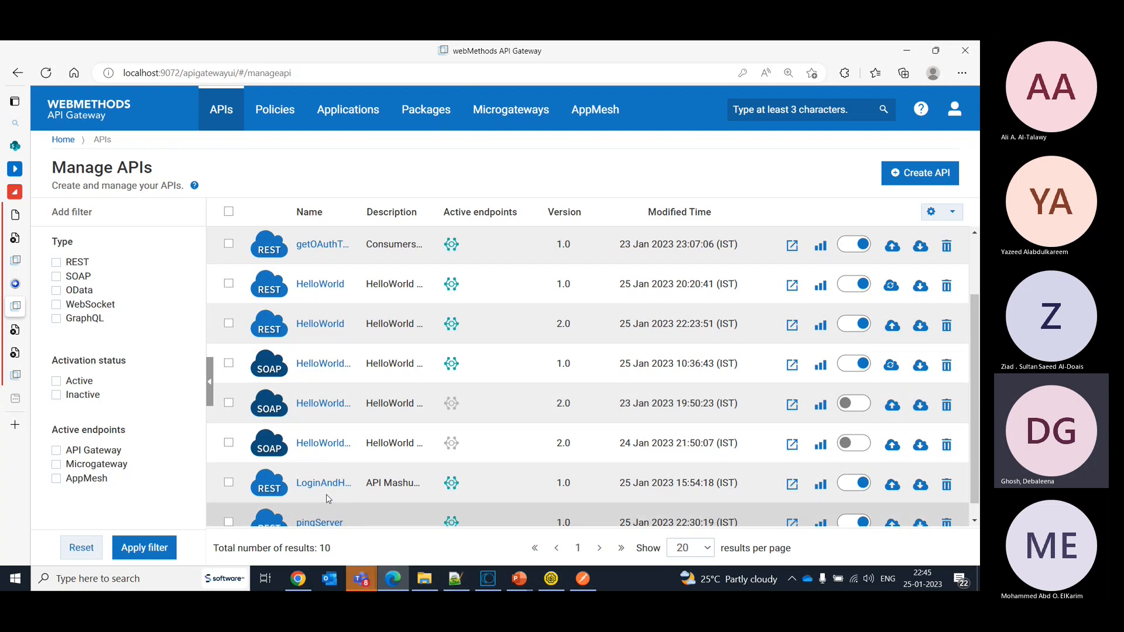
click(305, 483)
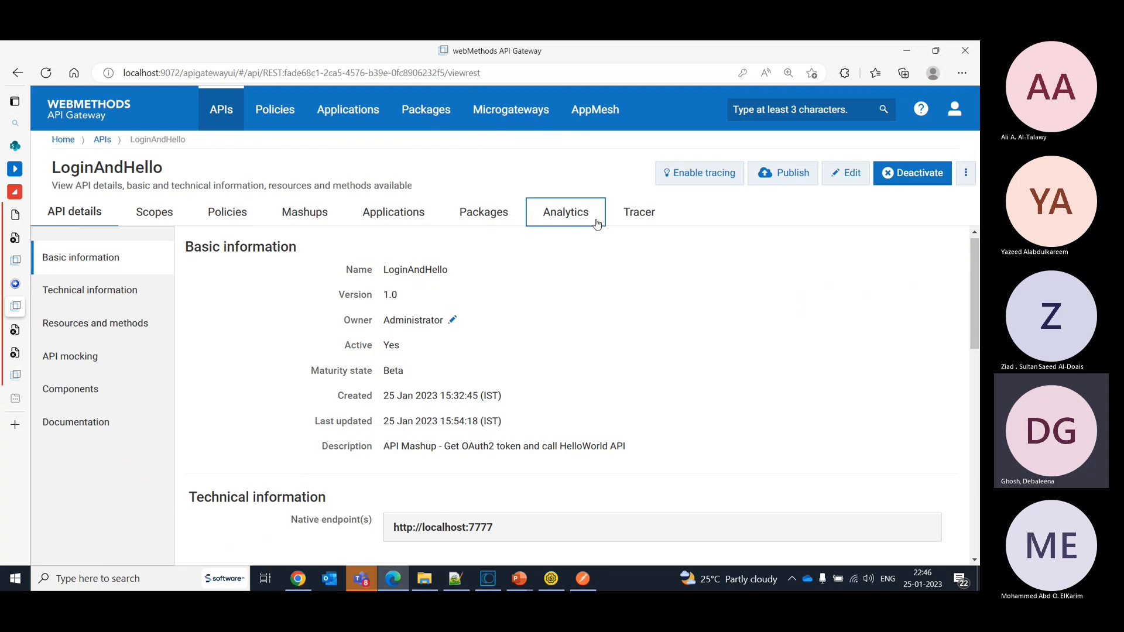
click(324, 208)
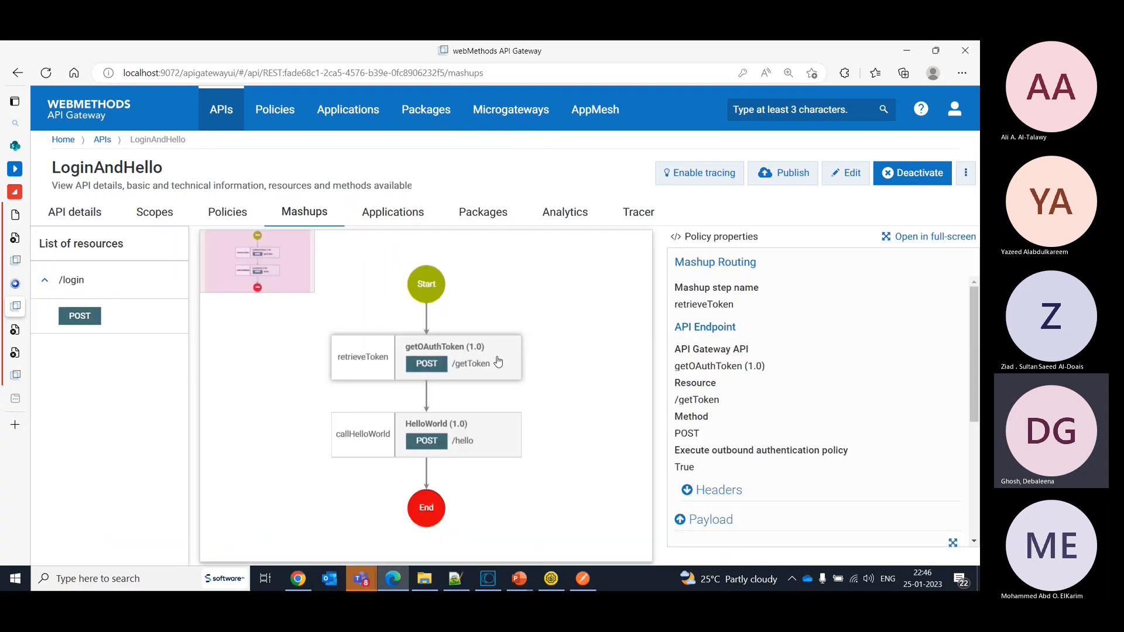
click(840, 177)
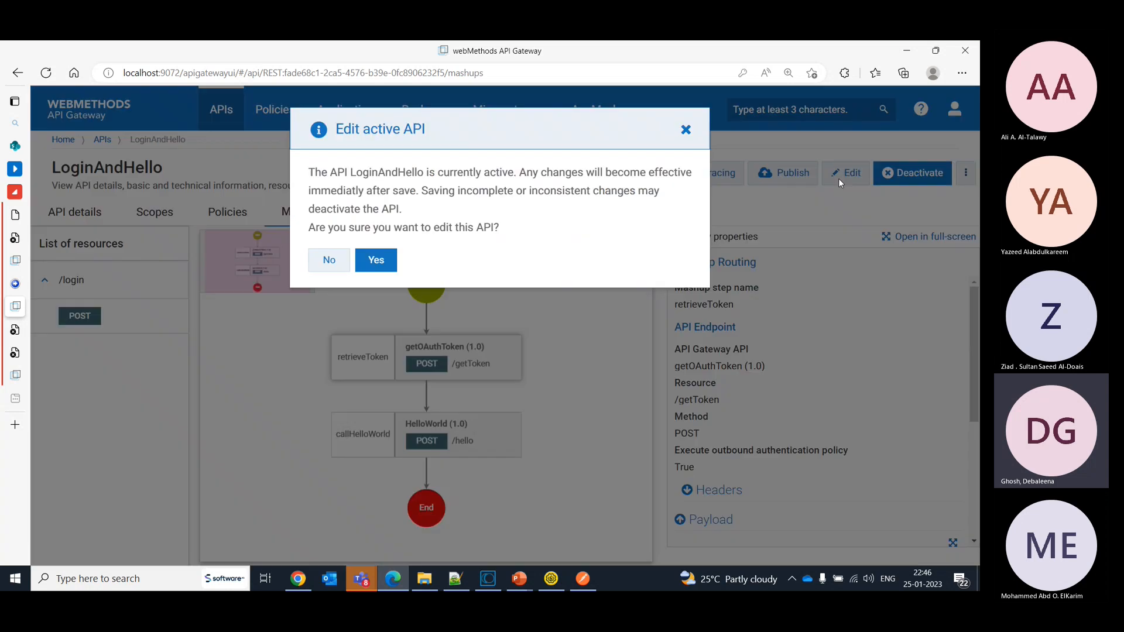
click(378, 267)
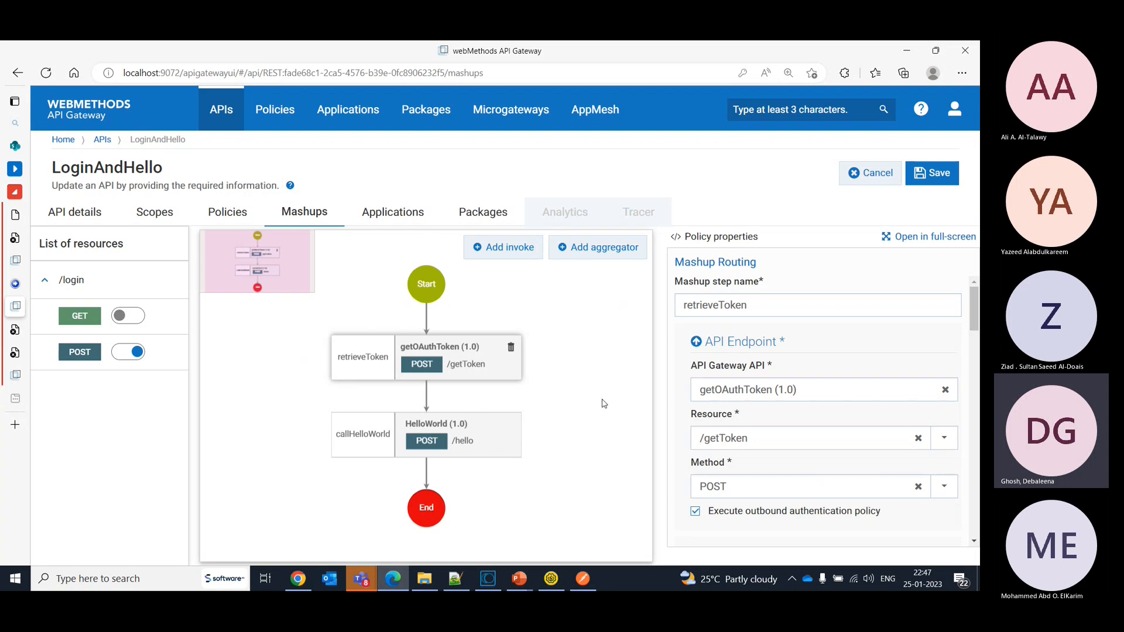
- Enable the mashup for the GET method of /login and add an invoke step named getToken
click(94, 319)
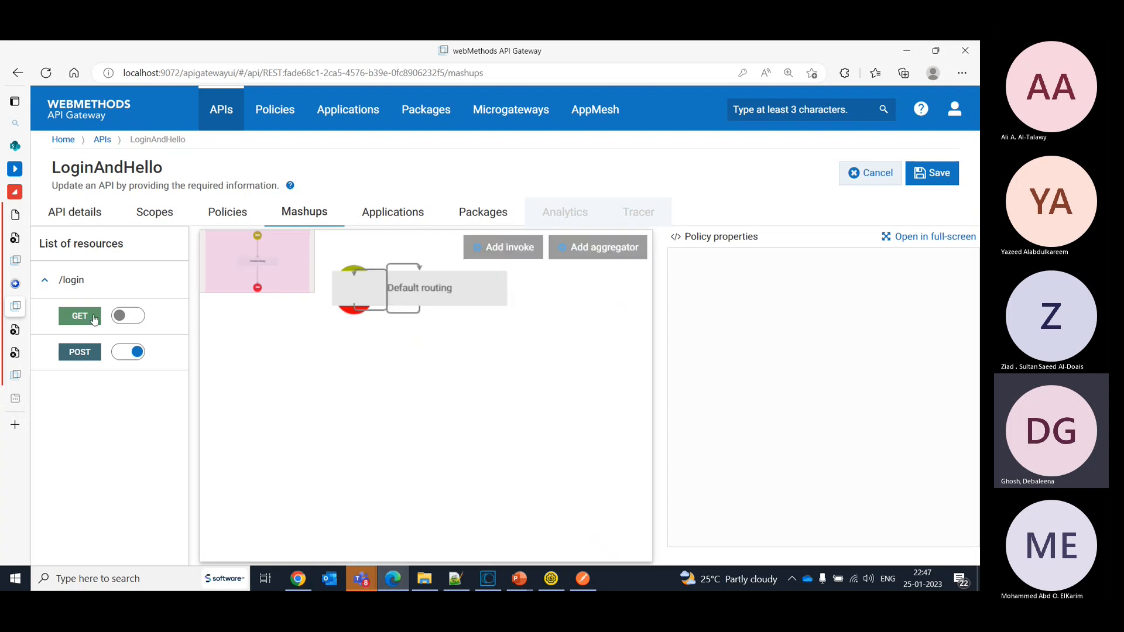
click(143, 318)
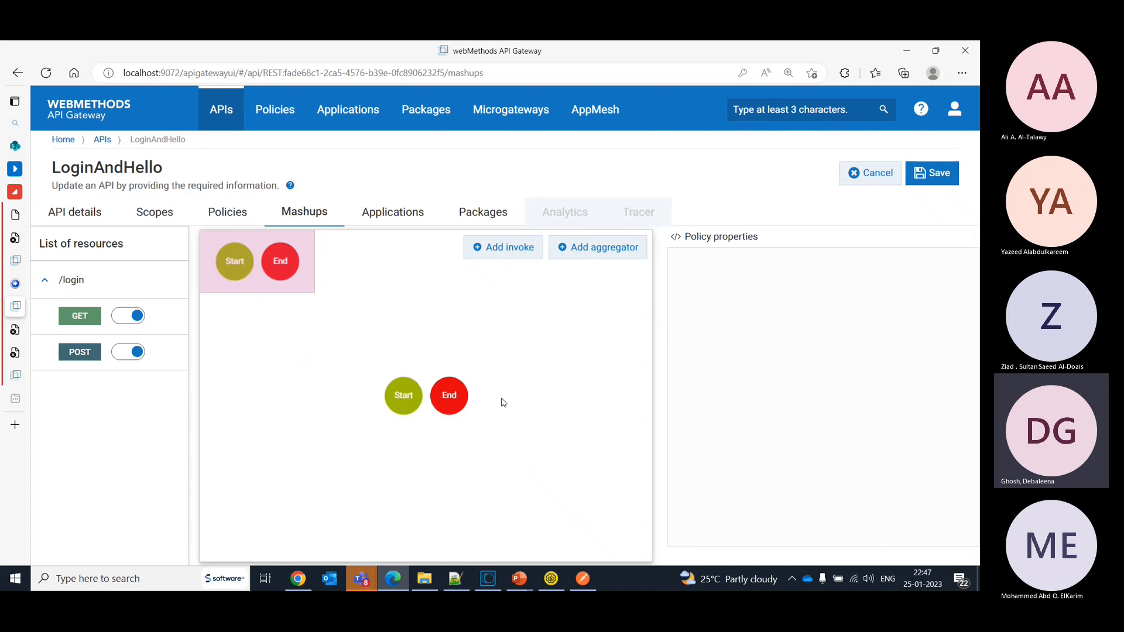
click(509, 252)
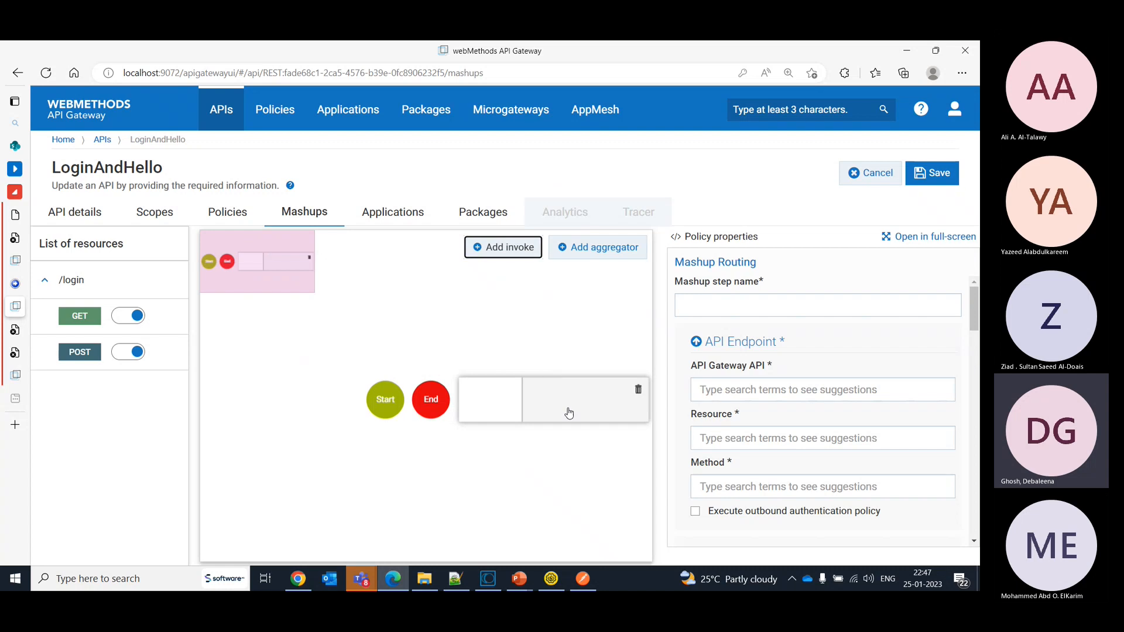
click(756, 298)
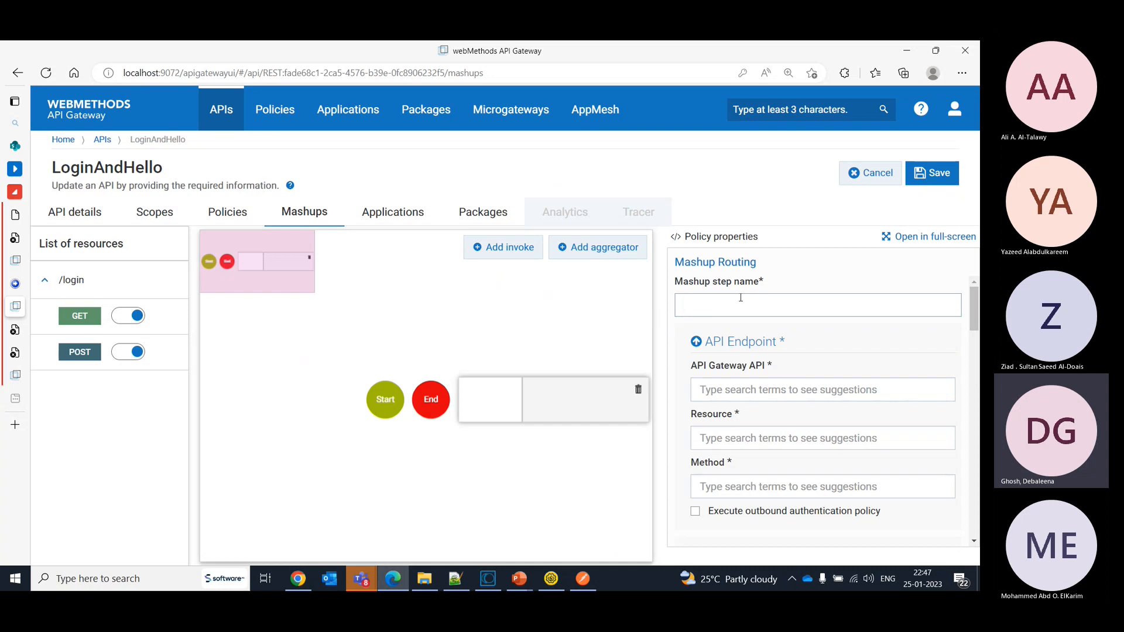
text(getToken)
- Set the getToken step's endpoint to API getOAuthToken (1.0), resource /getToken and method POST
click(755, 387)
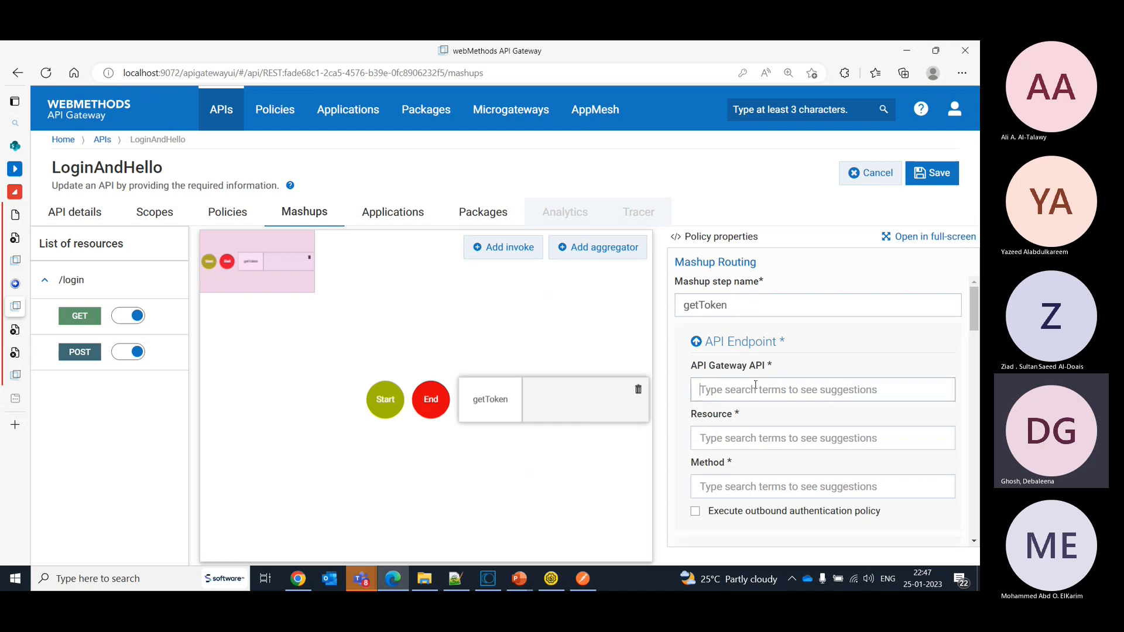
text(/)
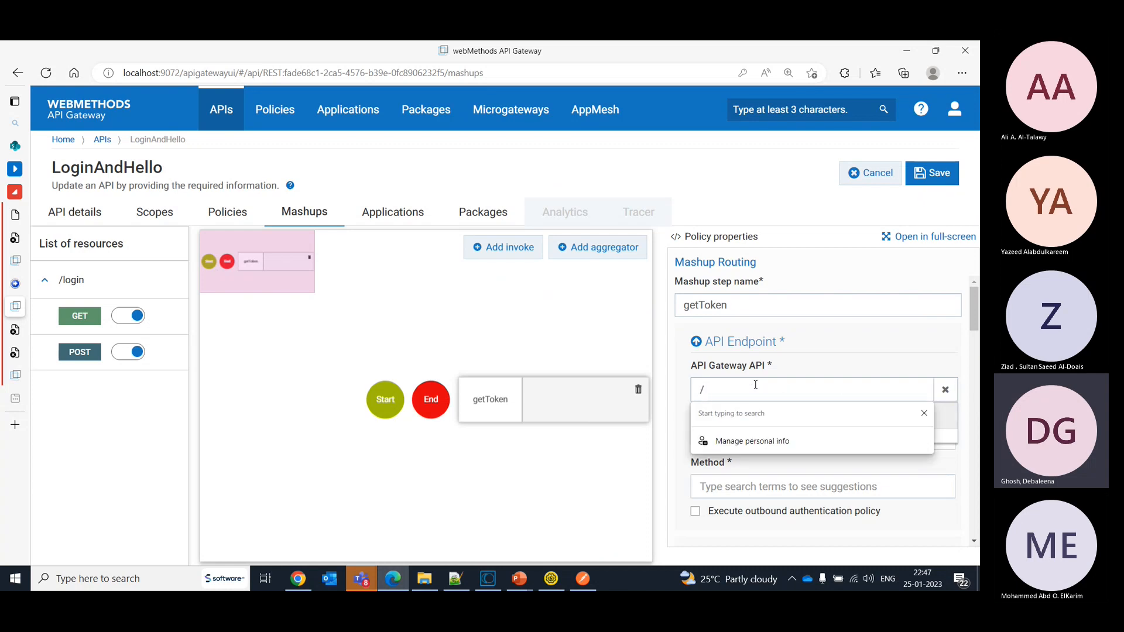
key(BackSpace)
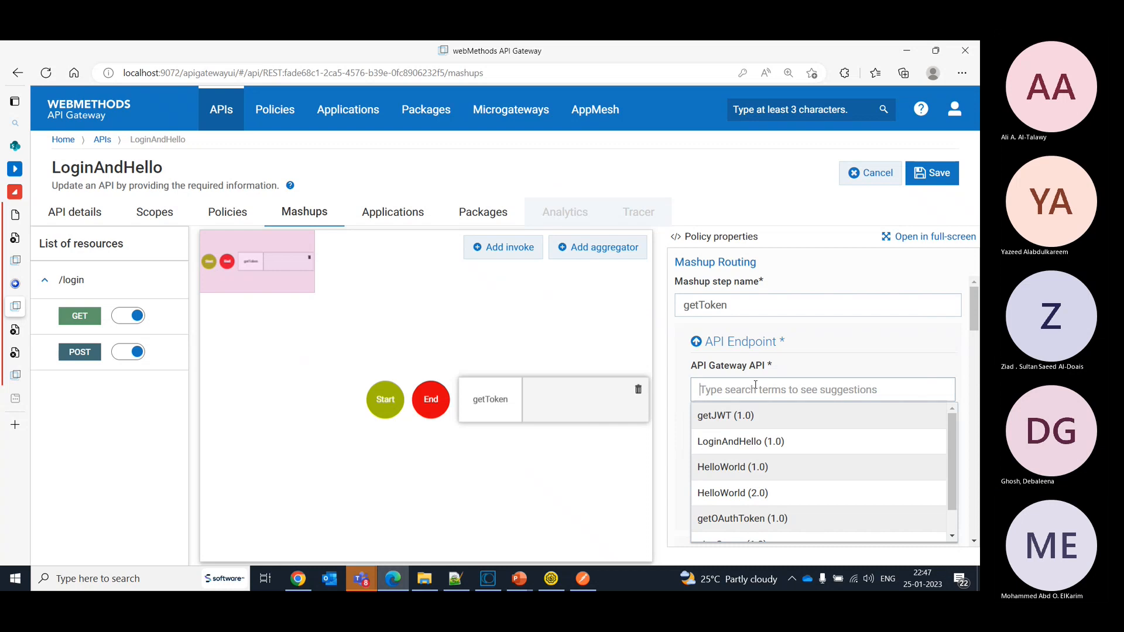
click(740, 523)
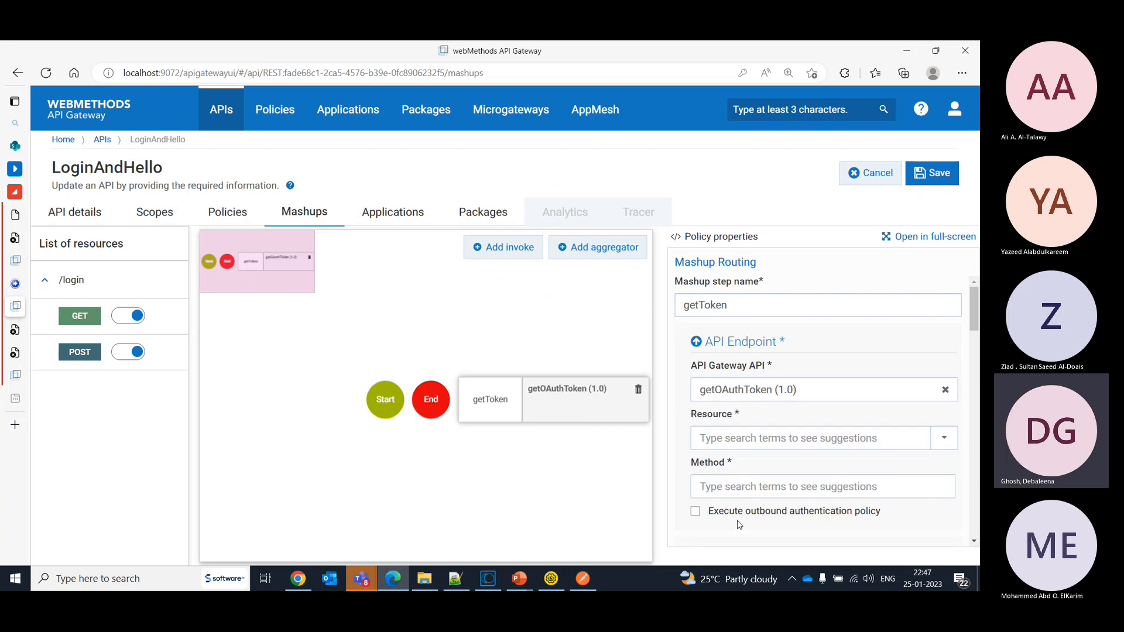
click(731, 442)
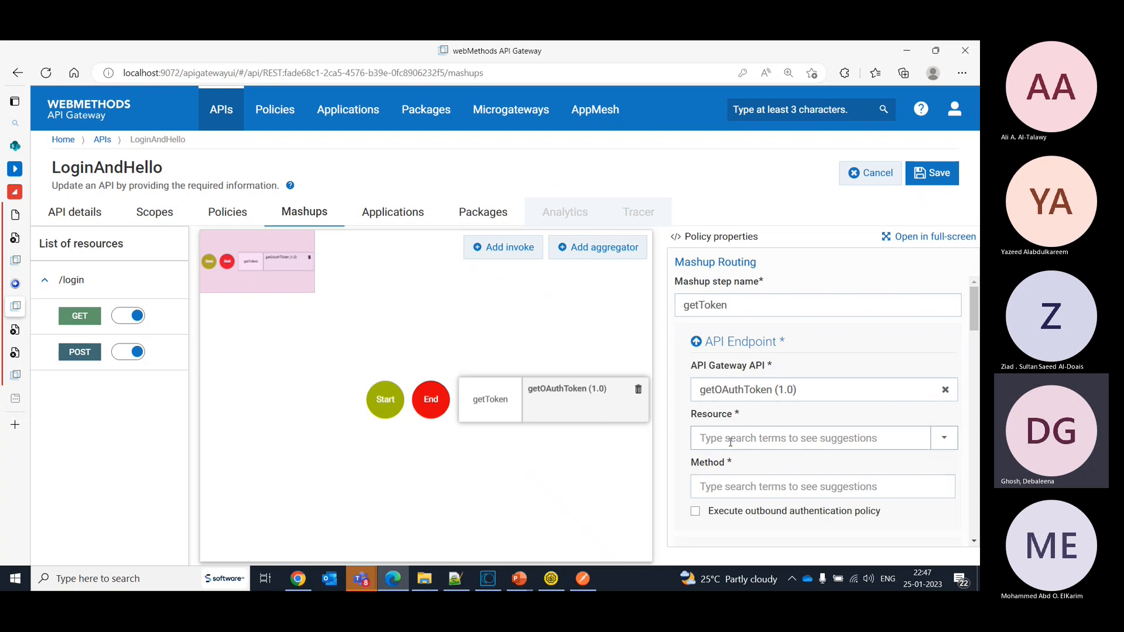
scroll(975, 335, down, 2)
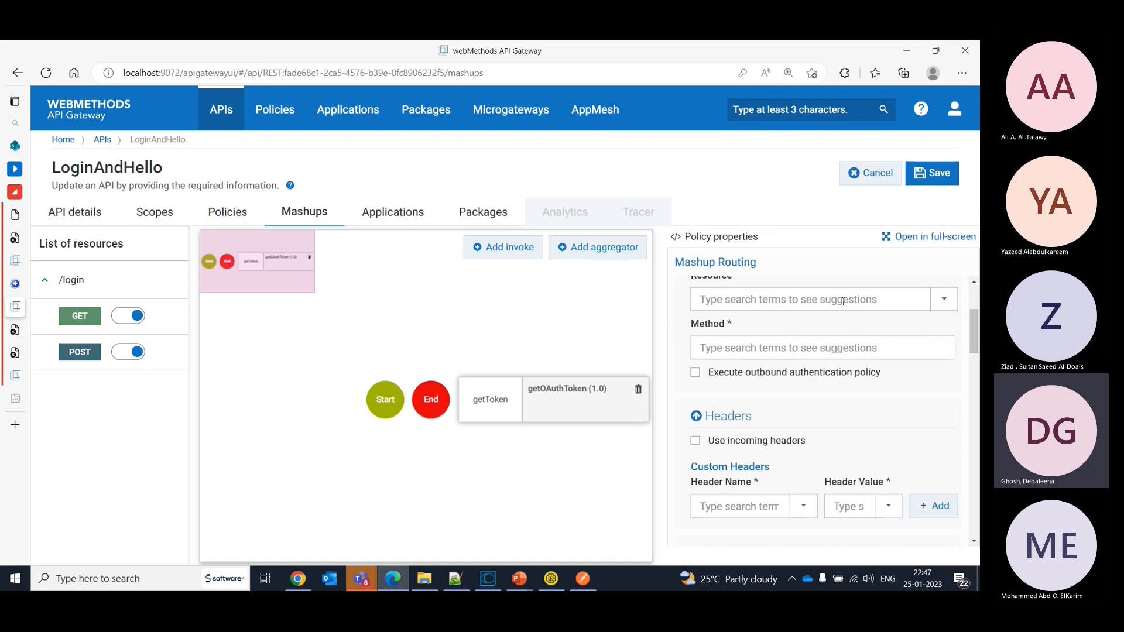
click(843, 301)
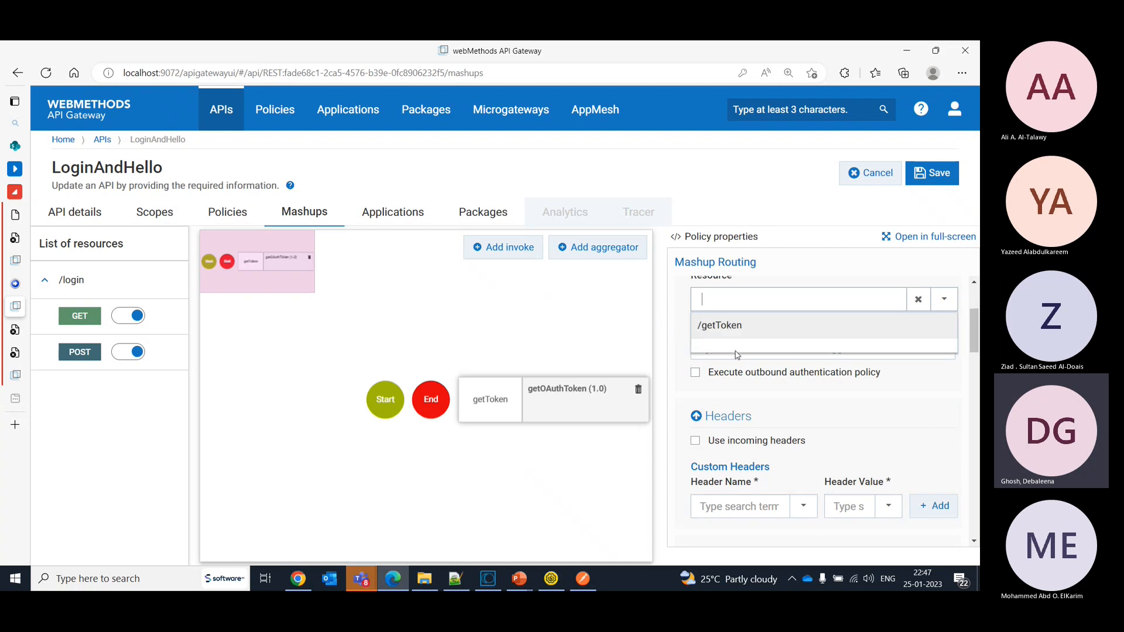
click(717, 326)
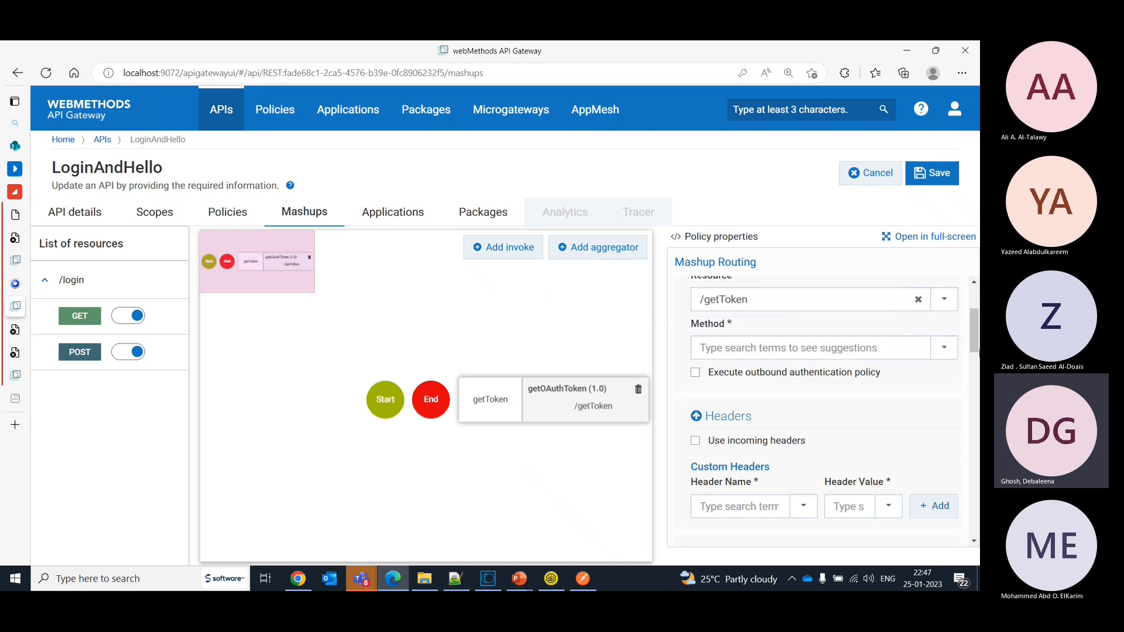
scroll(849, 386, up, 1)
click(746, 389)
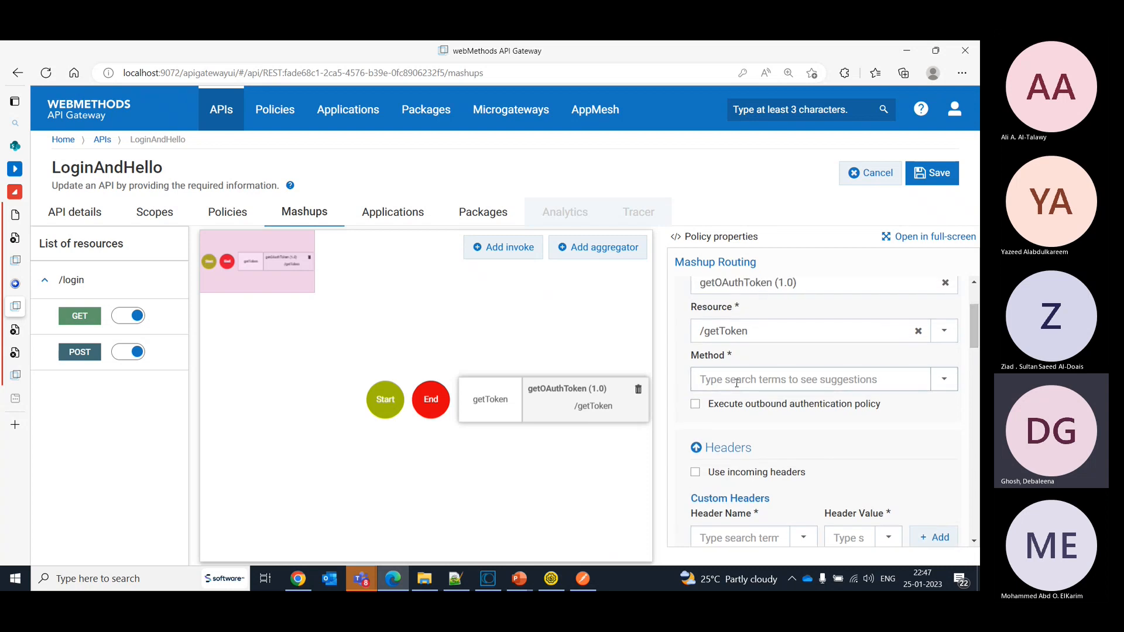
click(720, 404)
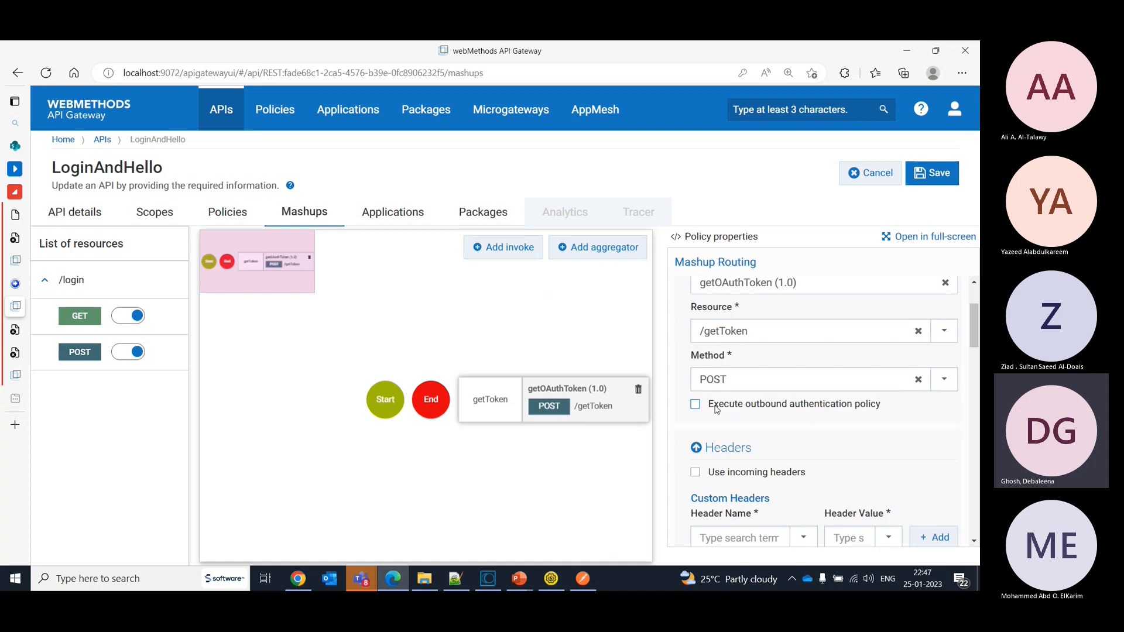
- Enable the outbound authentication policy and the use of incoming headers for the getToken step, and review its payload settings
drag(974, 321, 974, 341)
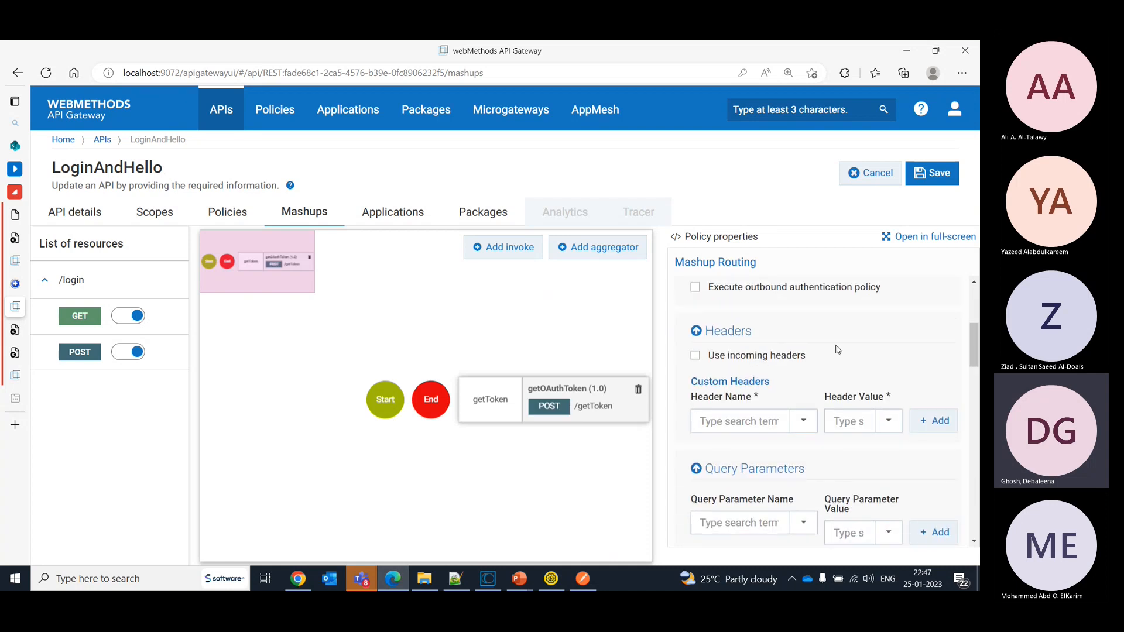
click(696, 287)
mouse_move(976, 350)
mouse_down()
mouse_move(977, 360)
mouse_move(975, 346)
mouse_up()
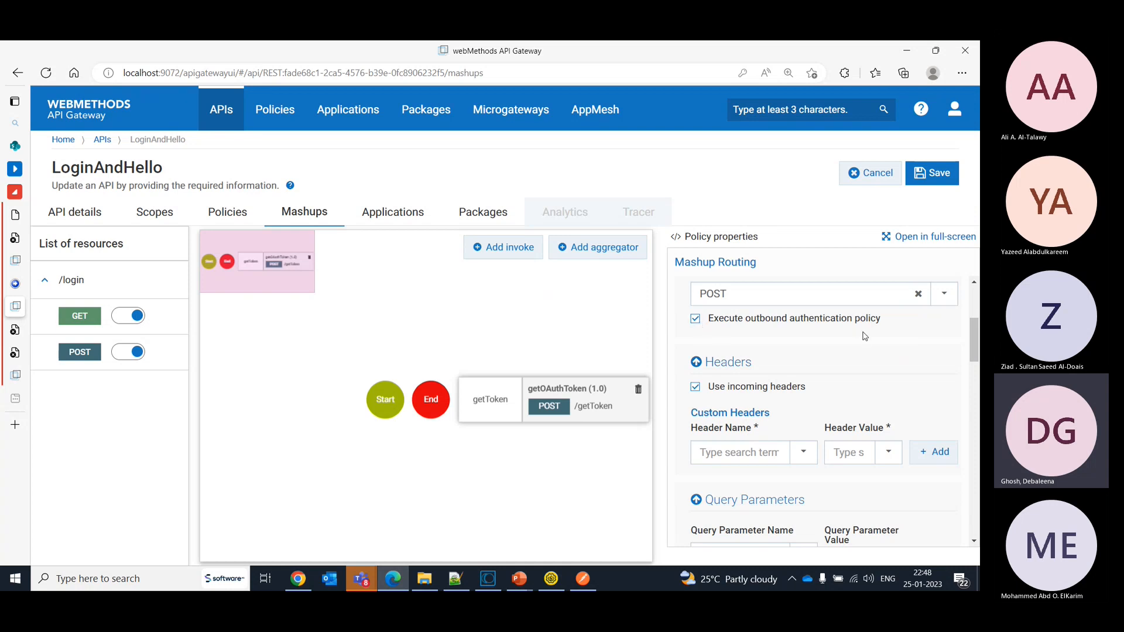
drag(972, 338, 971, 318)
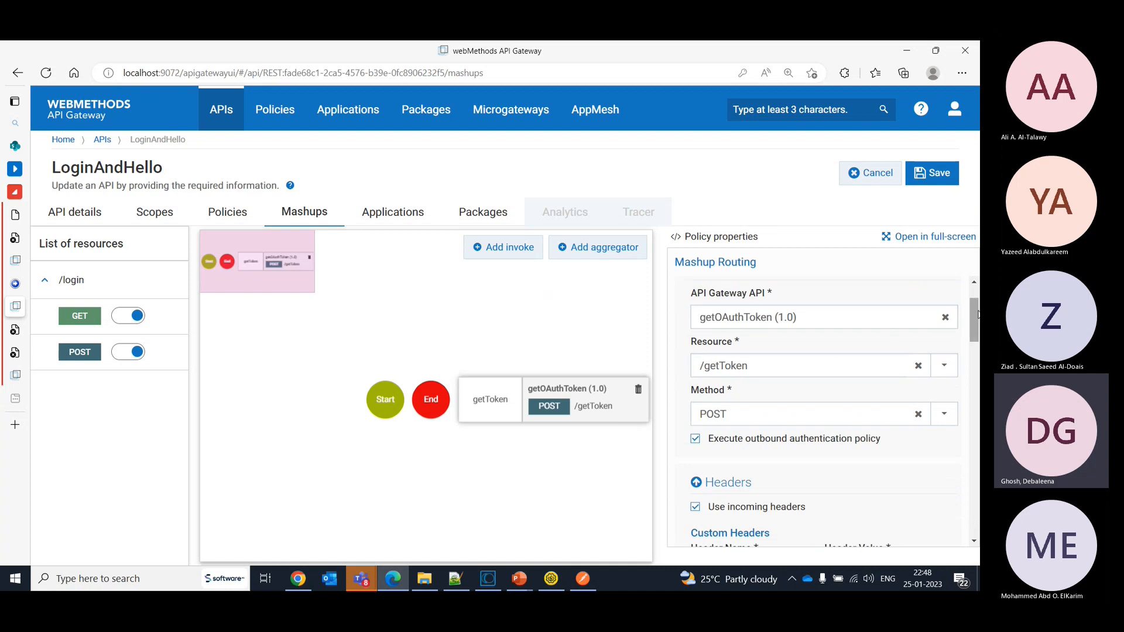
drag(978, 319, 979, 417)
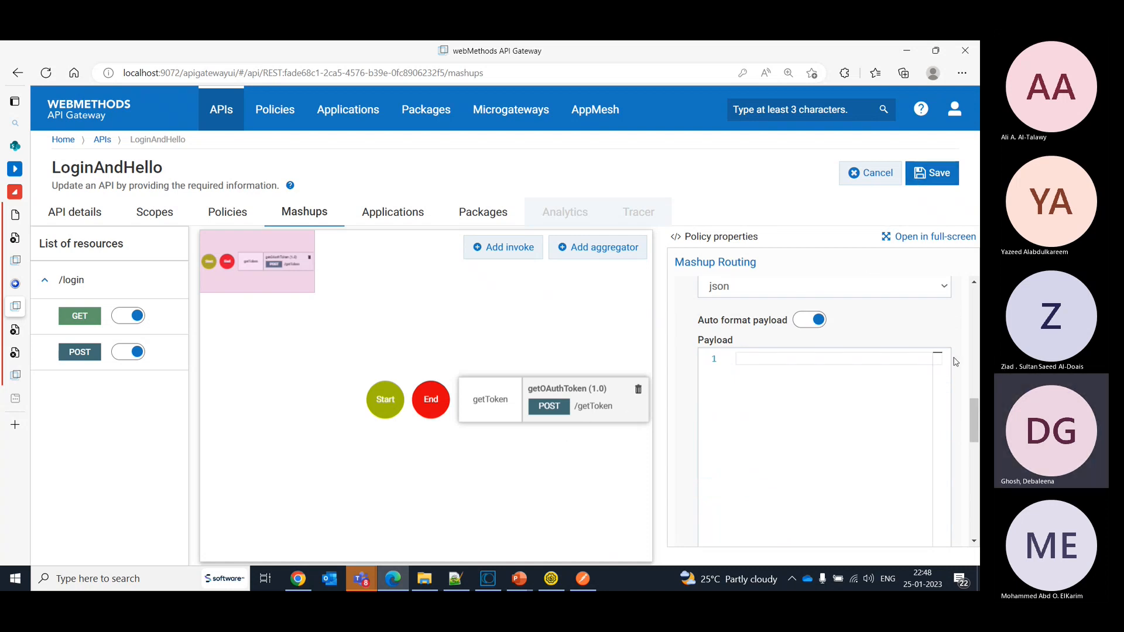
drag(976, 435, 973, 313)
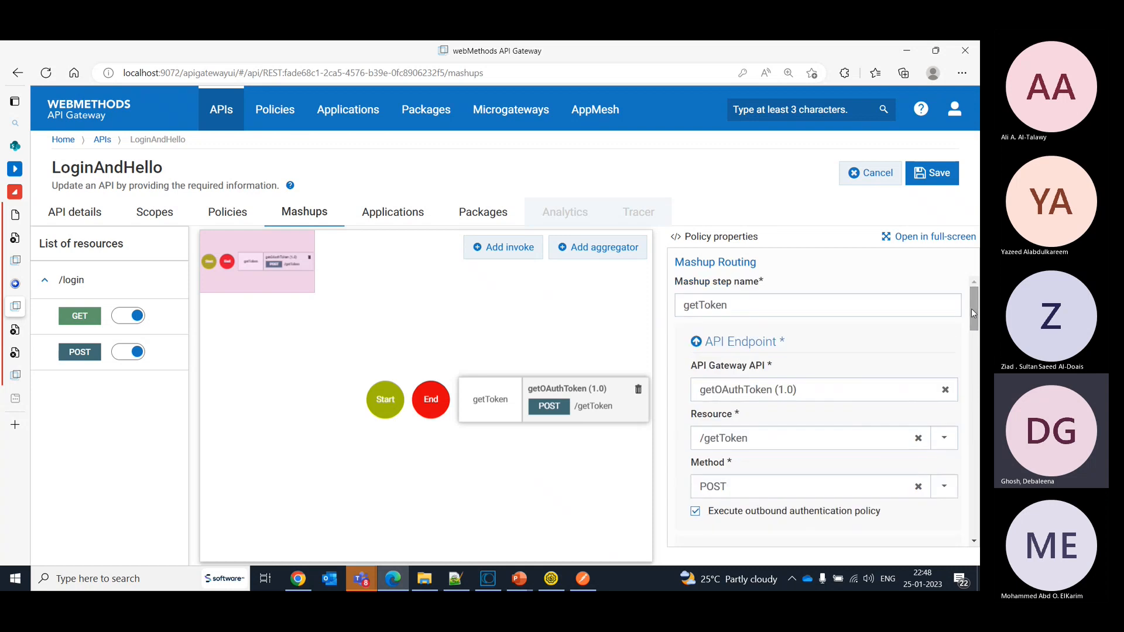
- Add a second invoke step to the GET mashup and name it callAPI
click(525, 255)
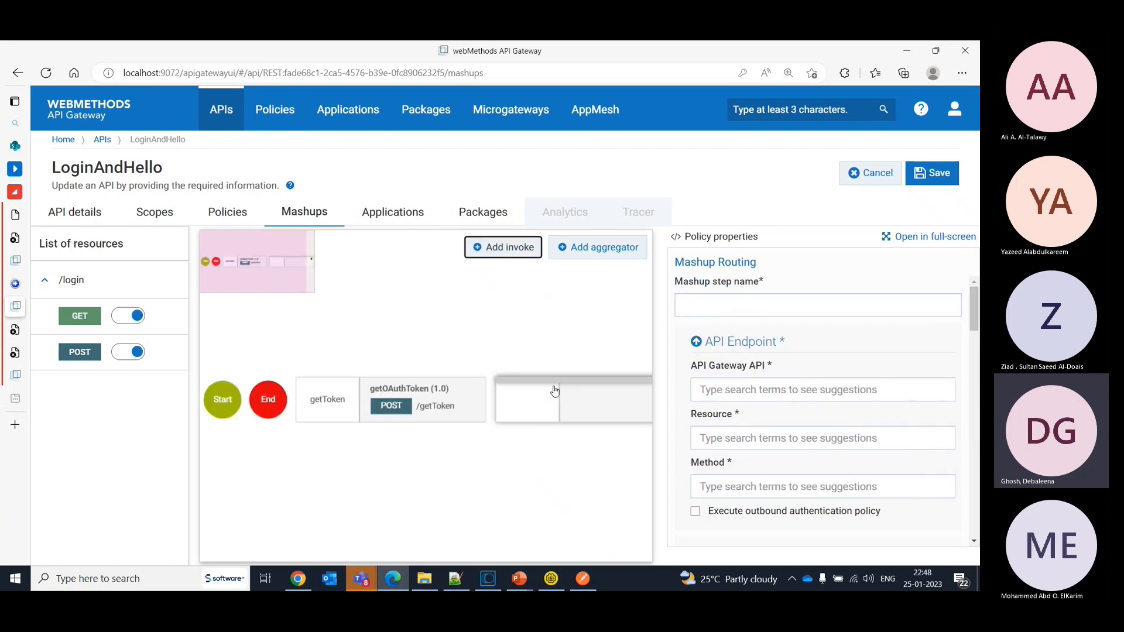
click(725, 391)
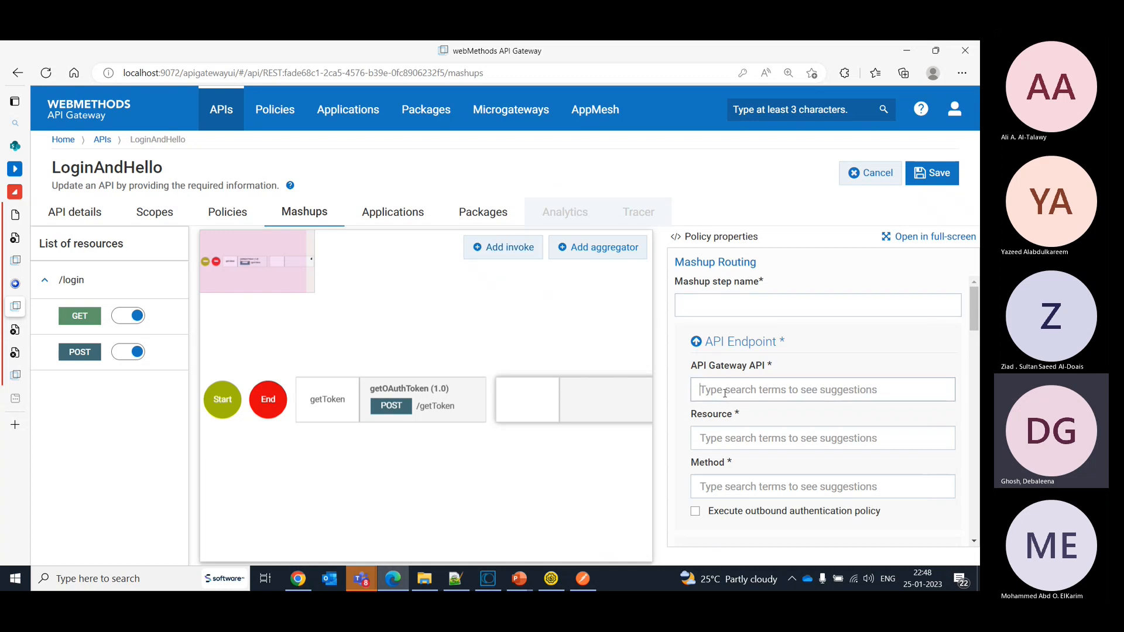
click(708, 305)
text(ca)
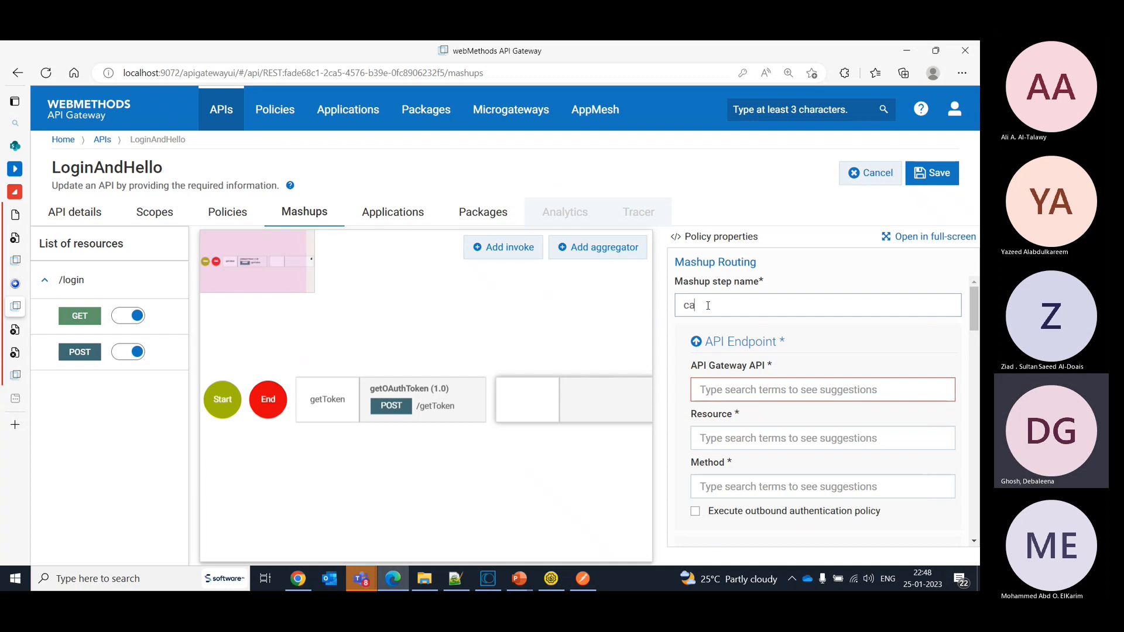
text(llAPI)
- Set the callAPI step's API endpoint to HelloWorld (2.0)
click(790, 384)
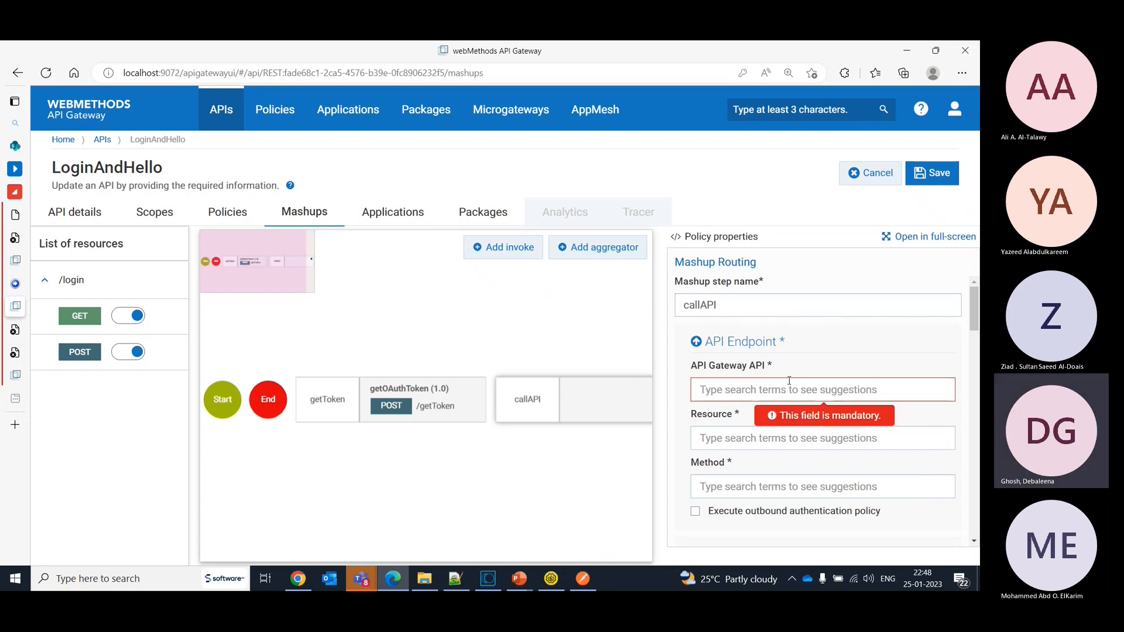
text(ca)
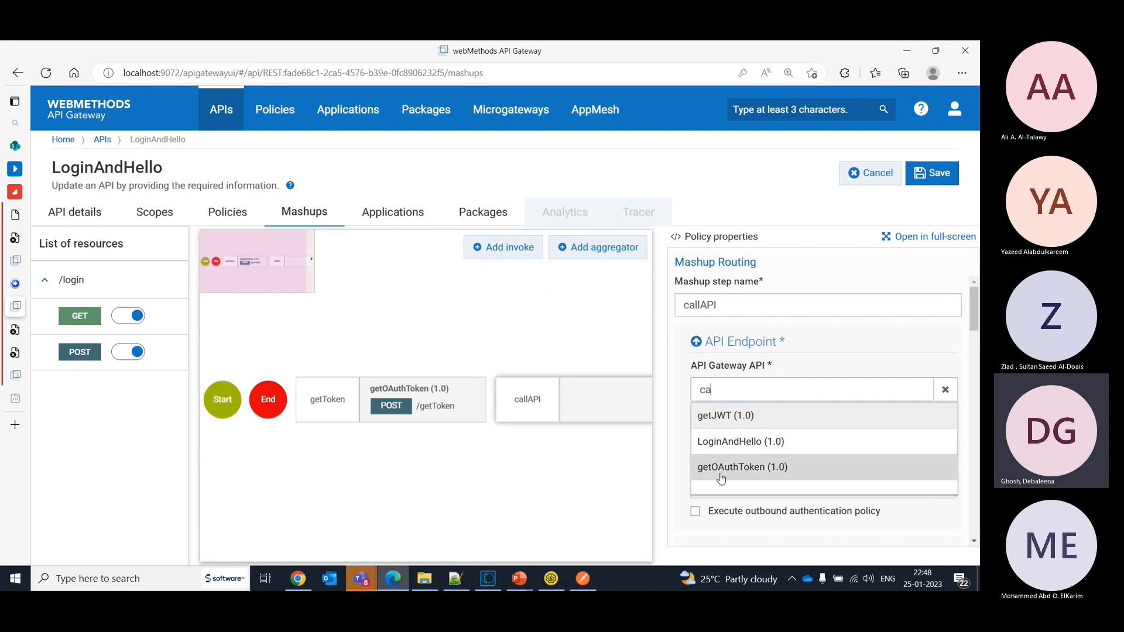
text(l)
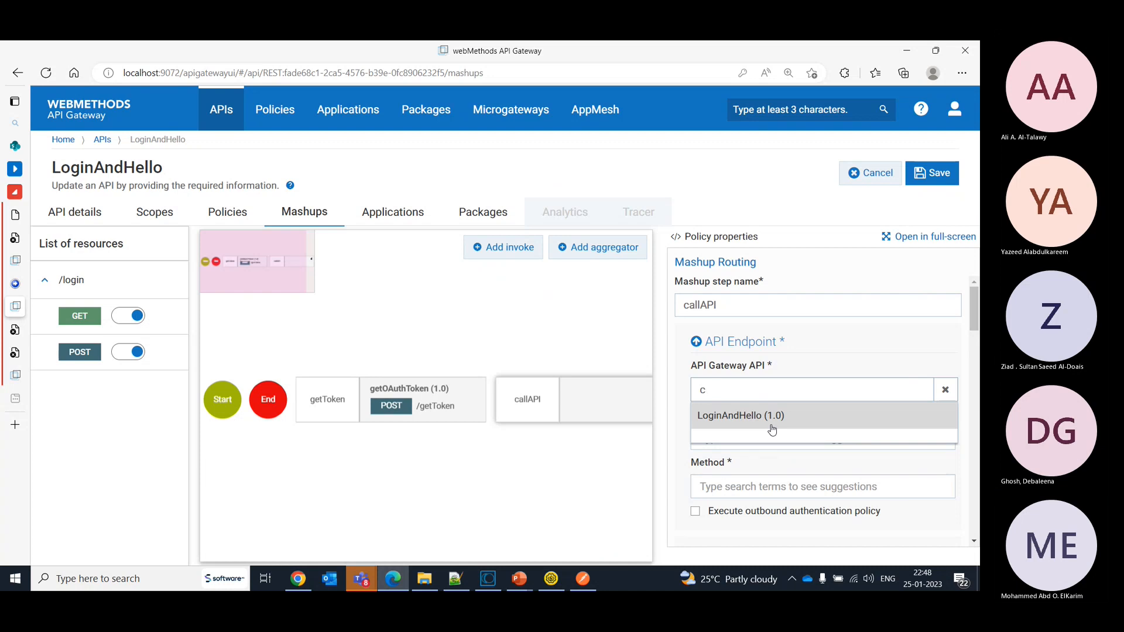
key(BackSpace)
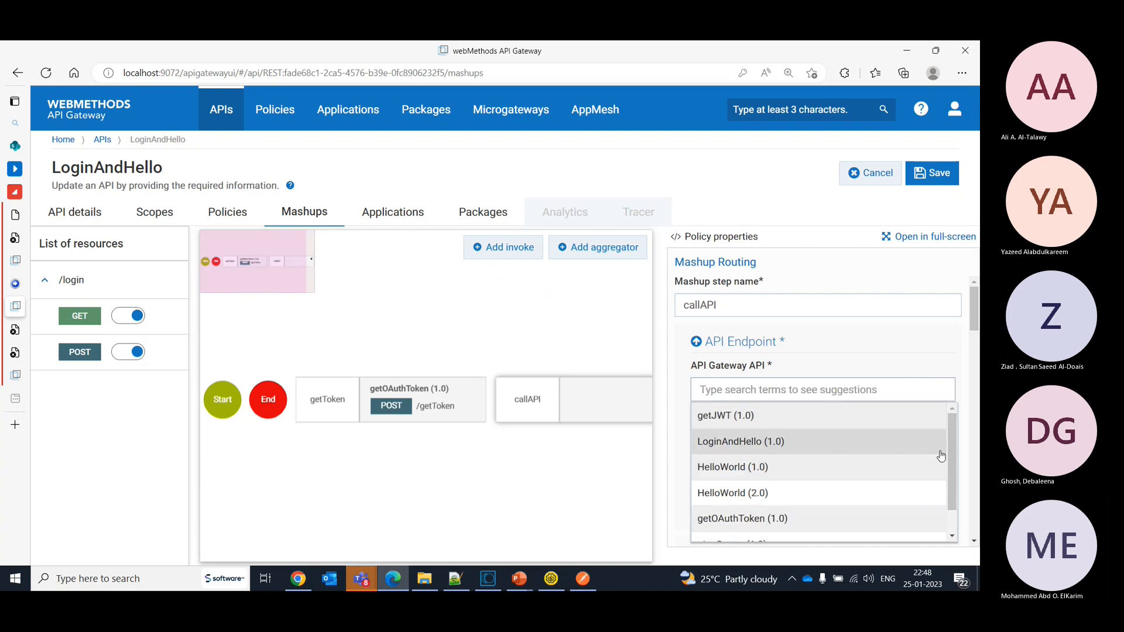
drag(954, 459, 940, 424)
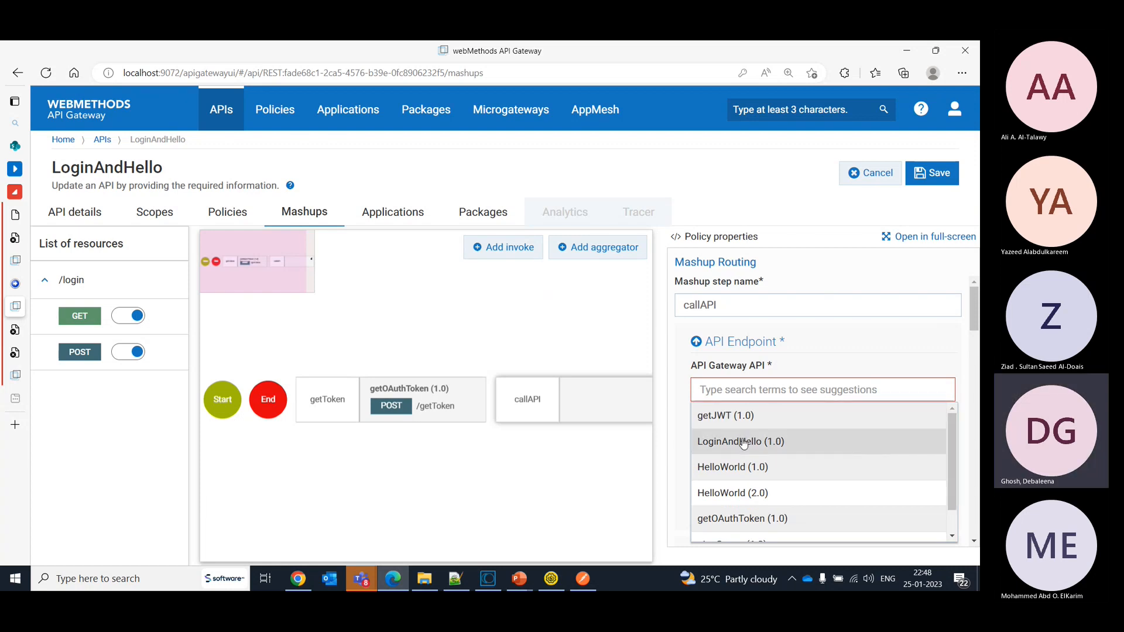
click(738, 495)
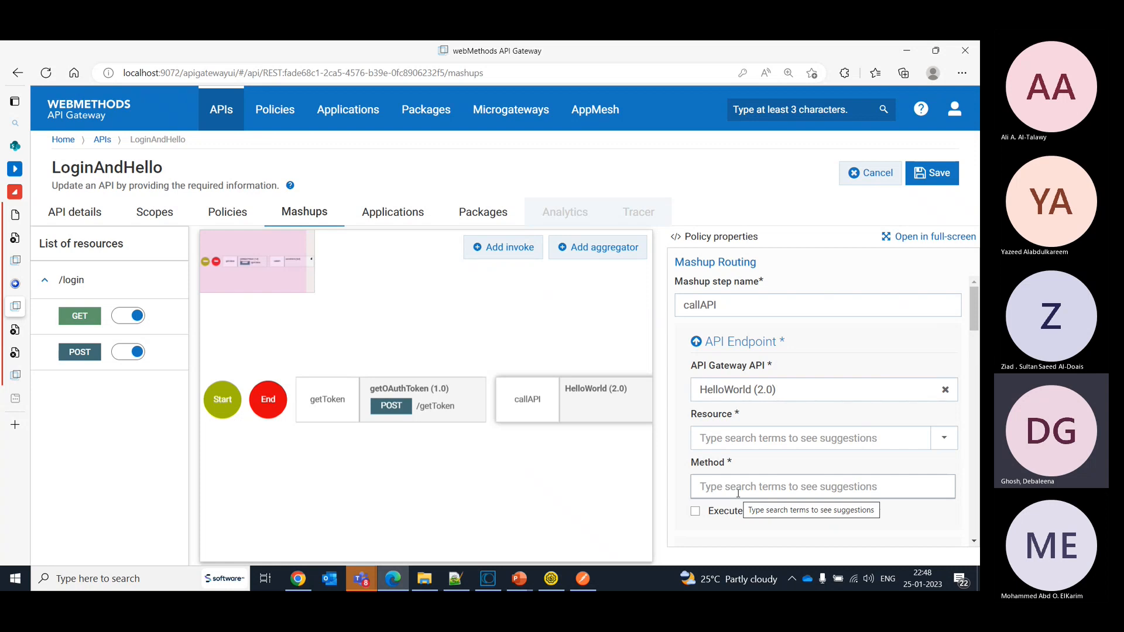
- Set the callAPI step's resource to /hello and method to POST, and enable the use of incoming headers
click(728, 440)
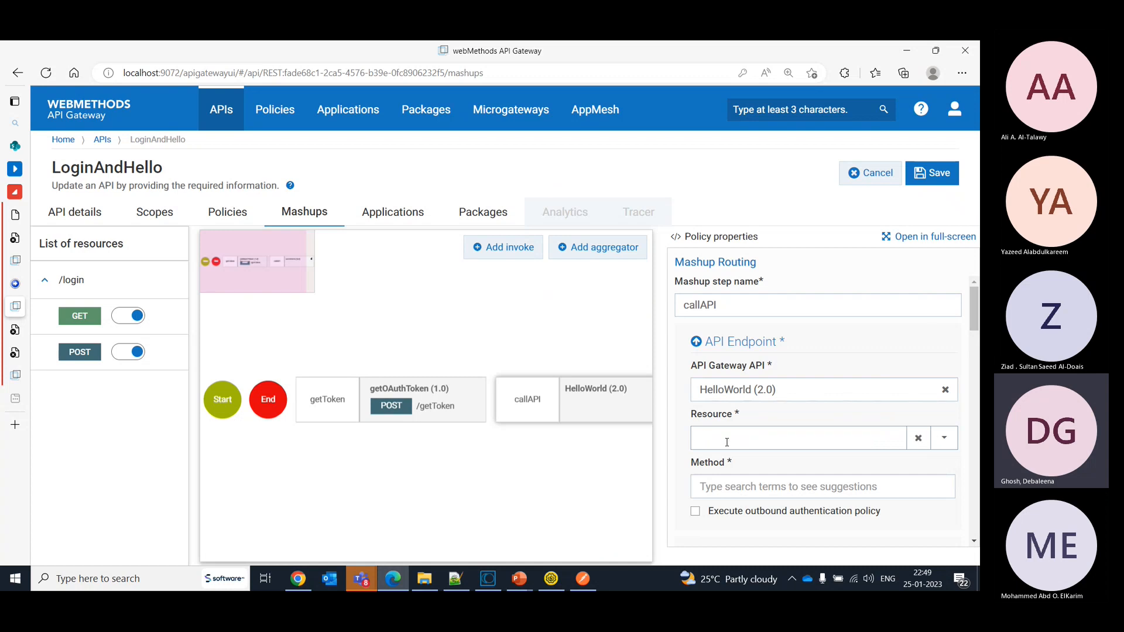
key(BackSpace)
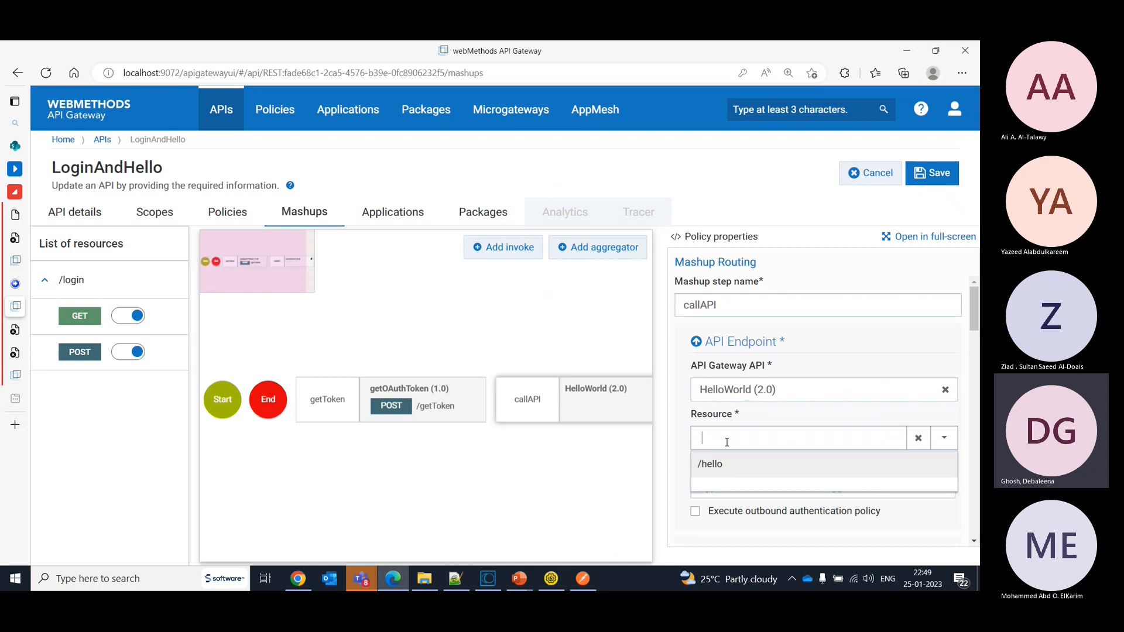
click(720, 475)
click(719, 487)
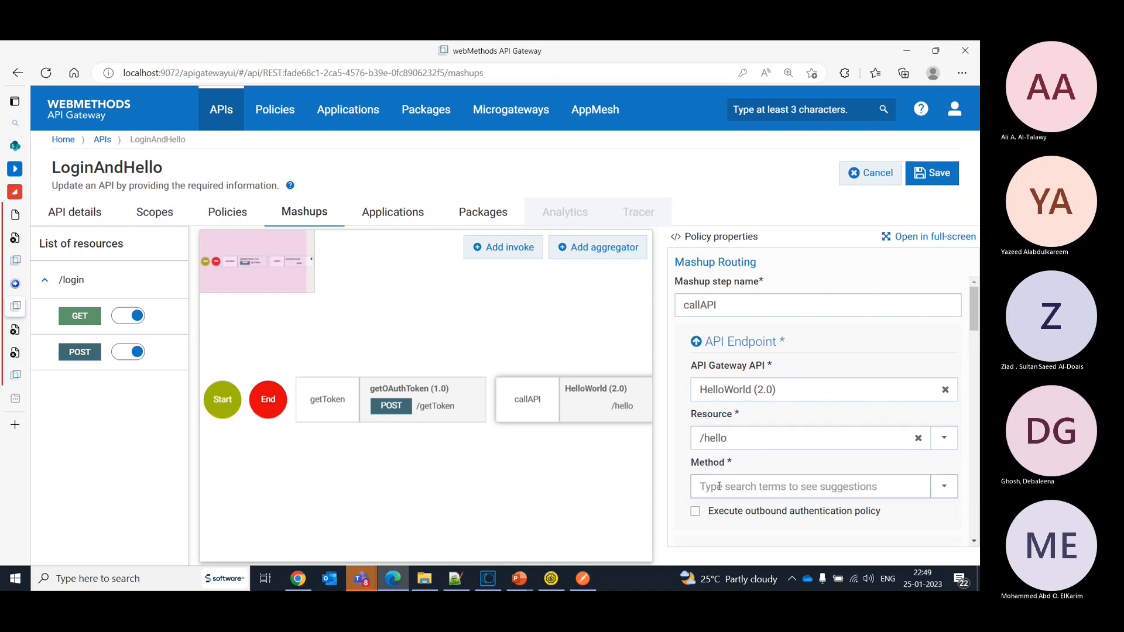
text(p)
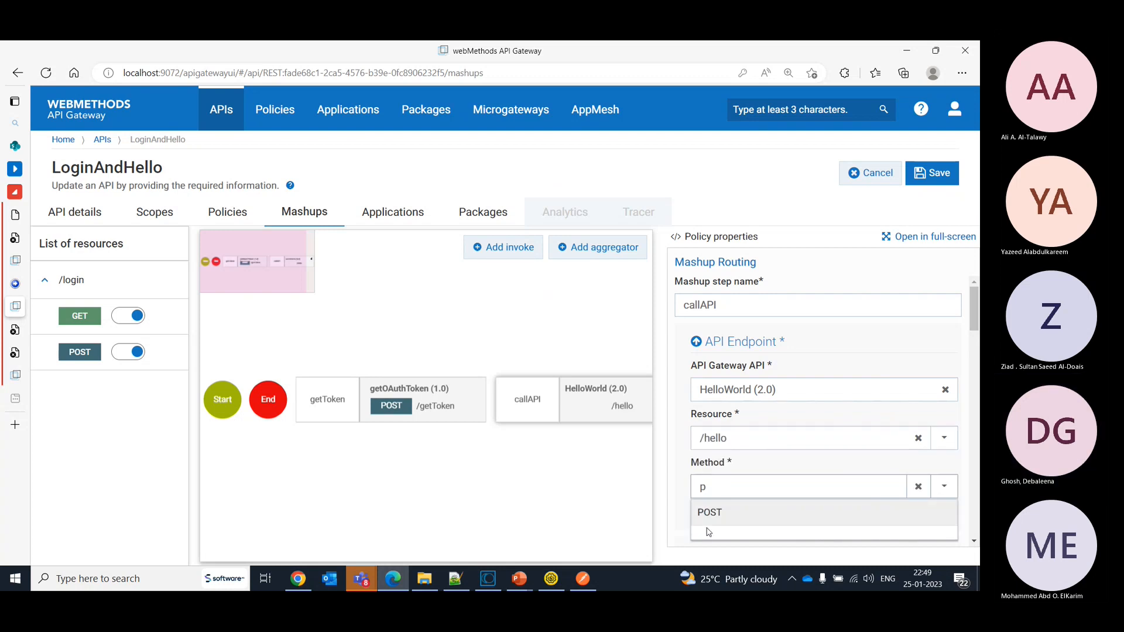
click(706, 514)
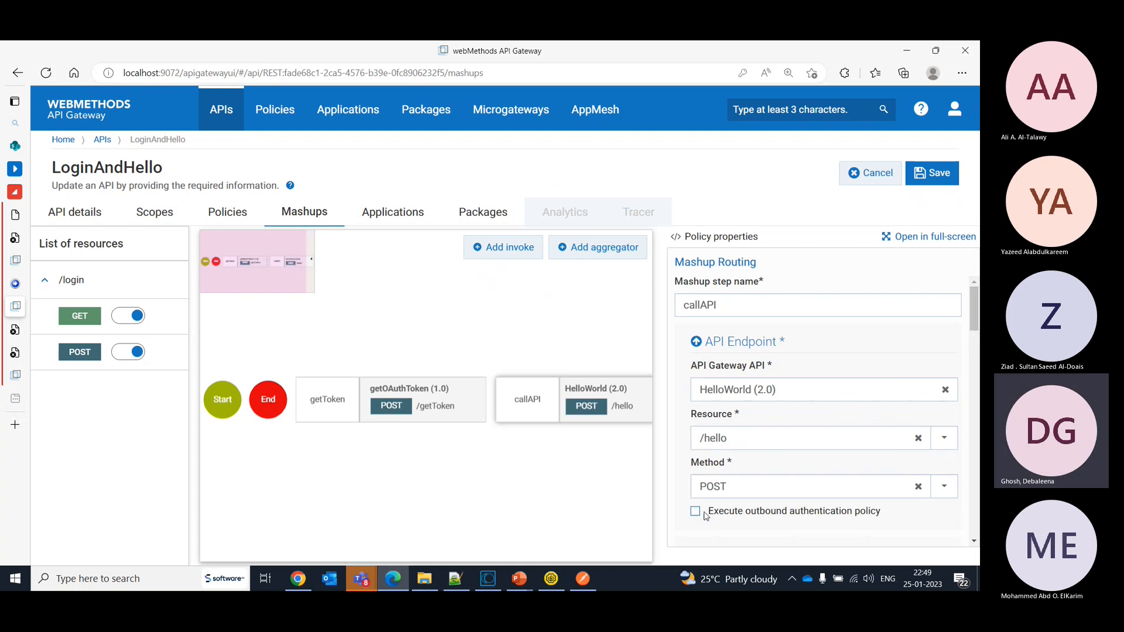
drag(978, 296, 978, 334)
click(696, 311)
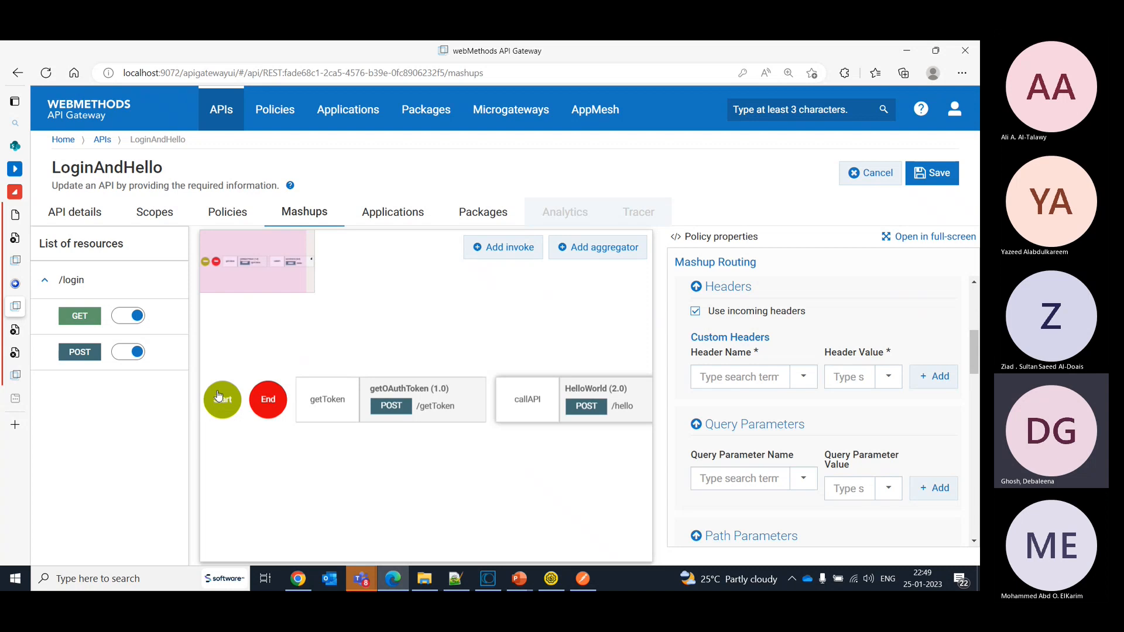
- Connect the GET mashup's flow in sequence from Start through getToken and callAPI to End
drag(220, 398, 360, 386)
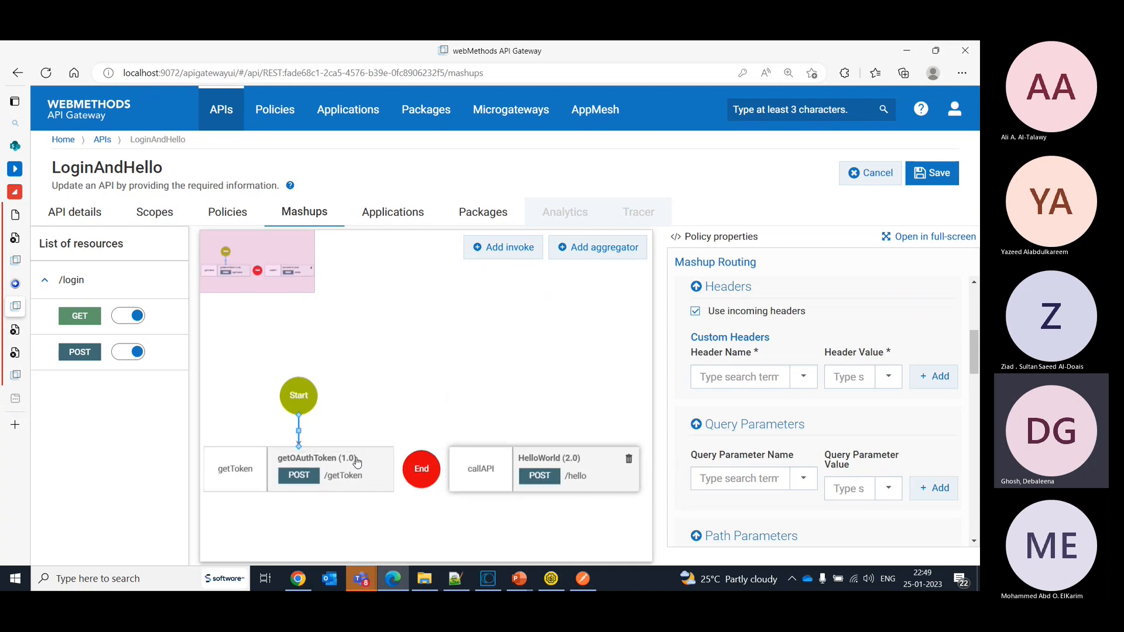
click(357, 462)
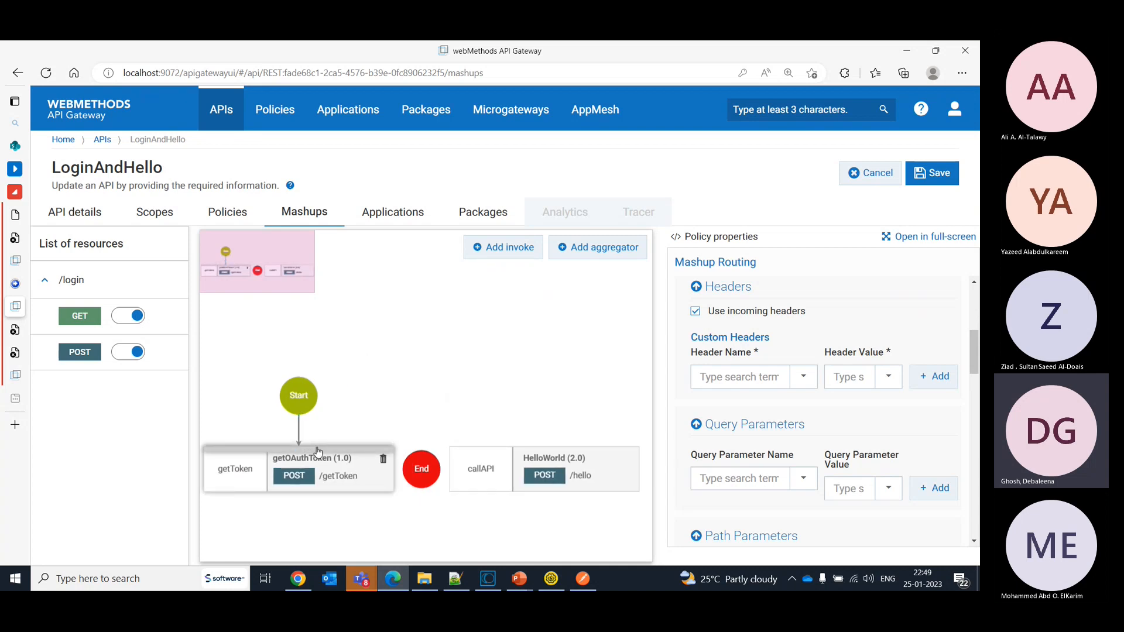
drag(318, 451, 543, 444)
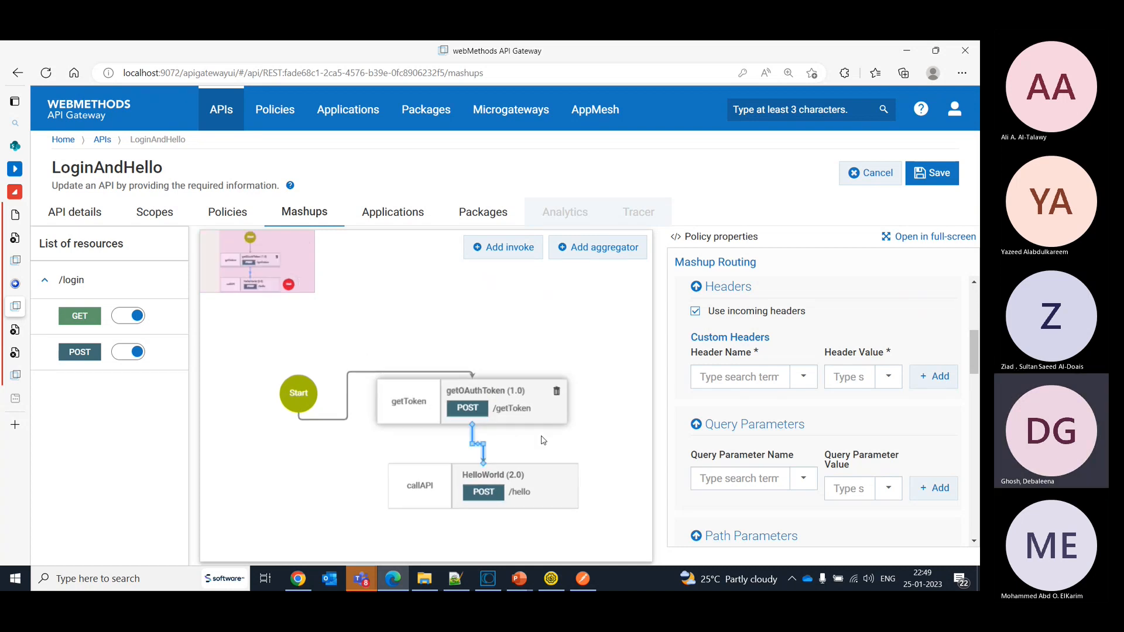
click(368, 550)
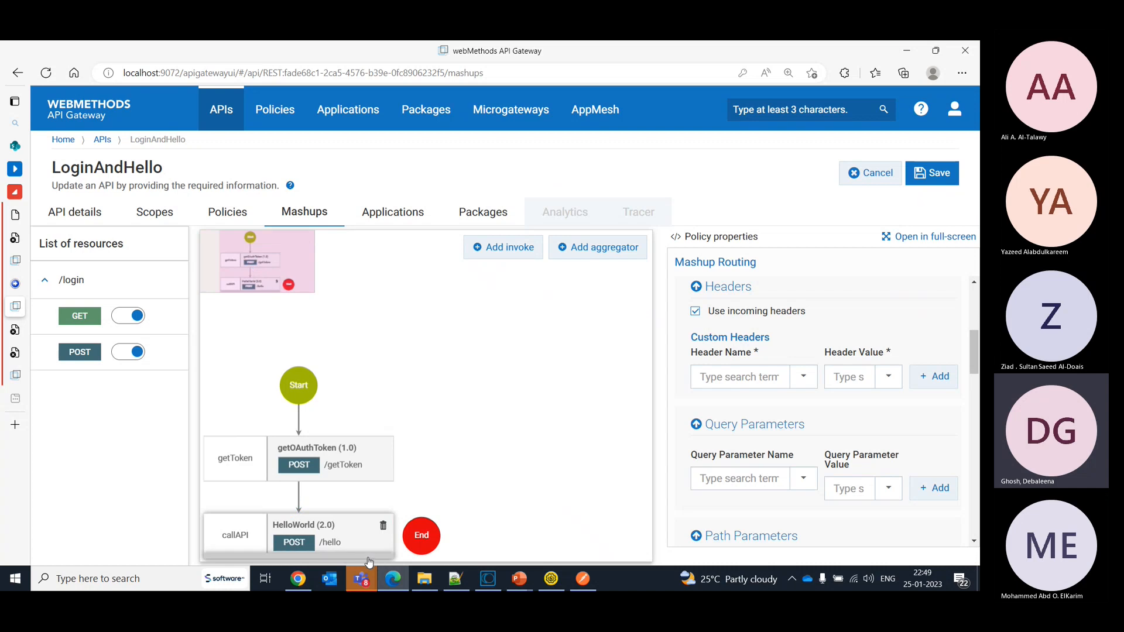
drag(368, 562, 424, 537)
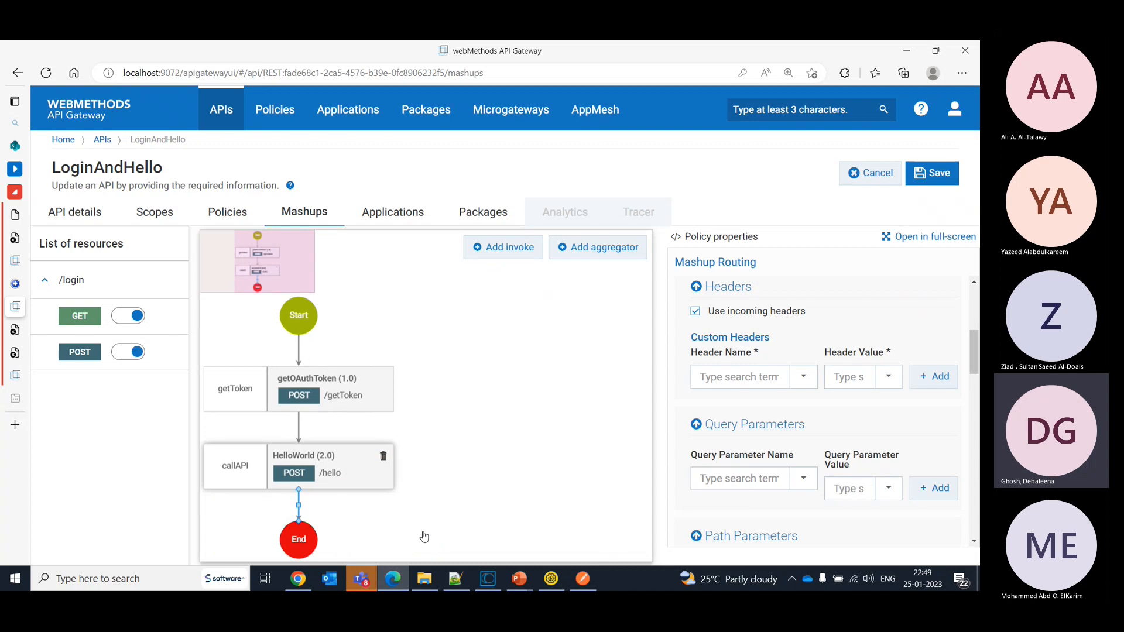
- Disable the mashup for the GET method of /login and examine the POST mashup's retrieveToken step
click(121, 316)
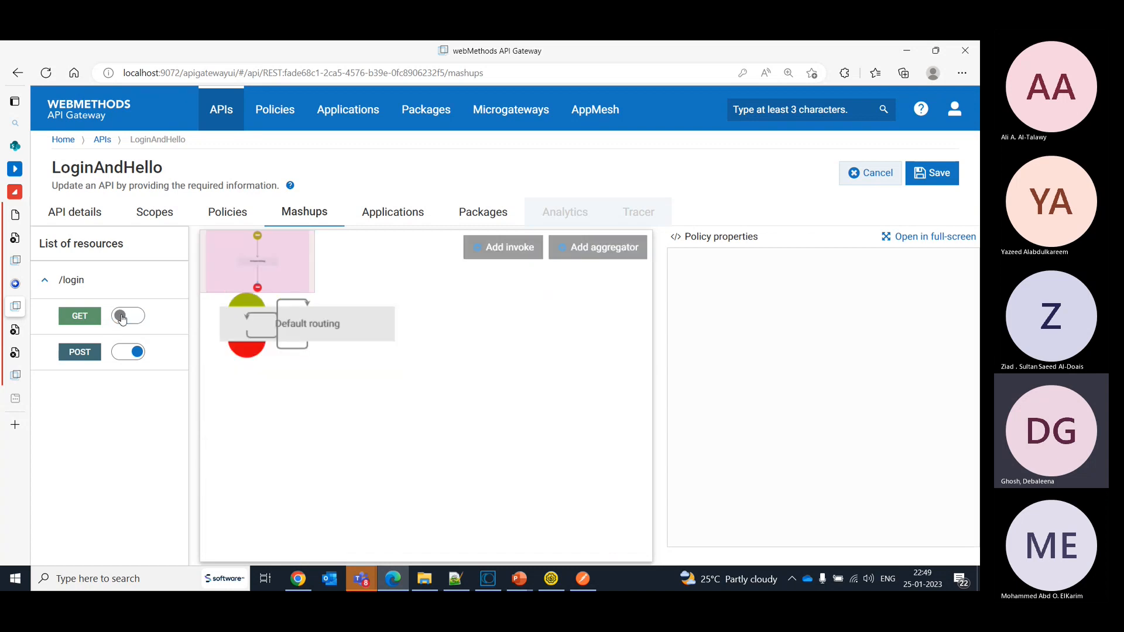
click(81, 352)
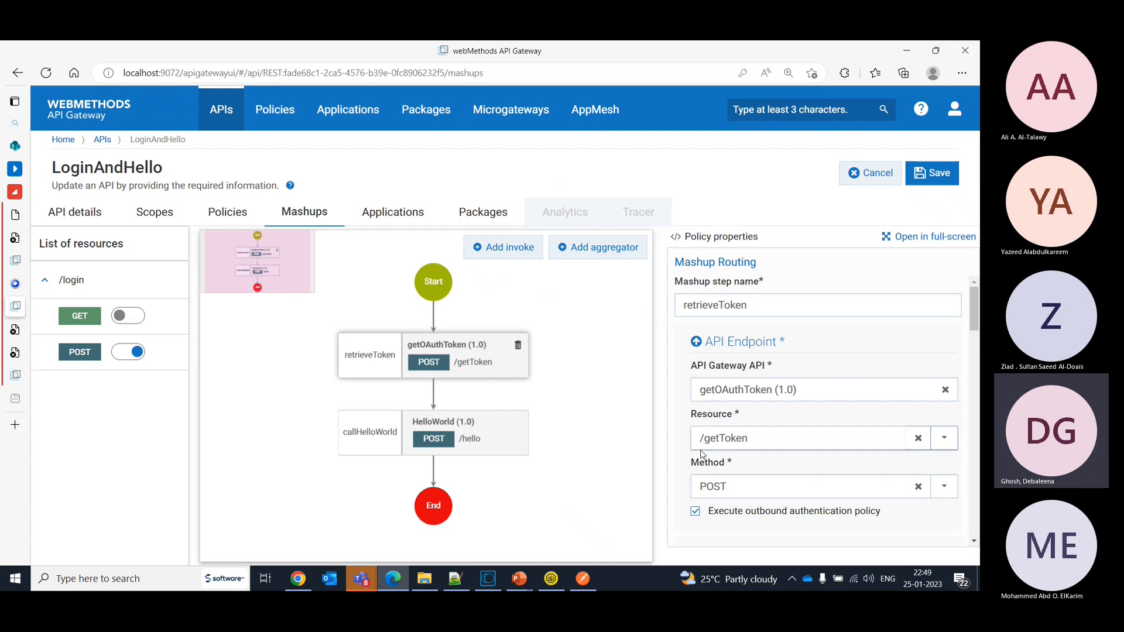
drag(976, 312, 761, 179)
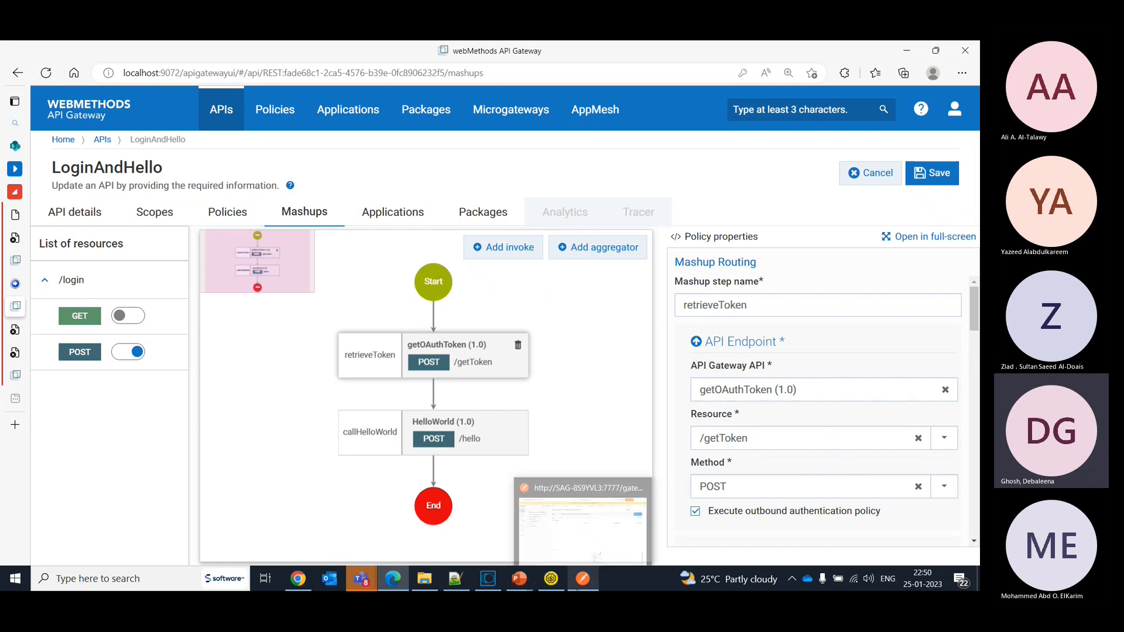
- Switch to Postman and examine the JSON body of the POST LoginAndHello/1.0/login request
click(582, 581)
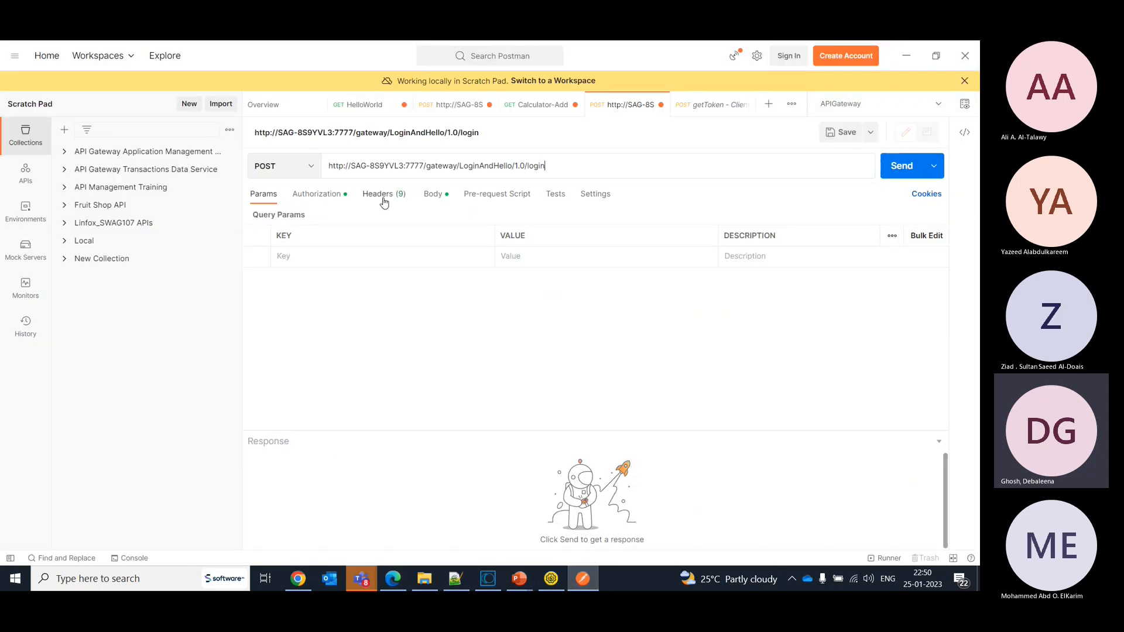
click(432, 195)
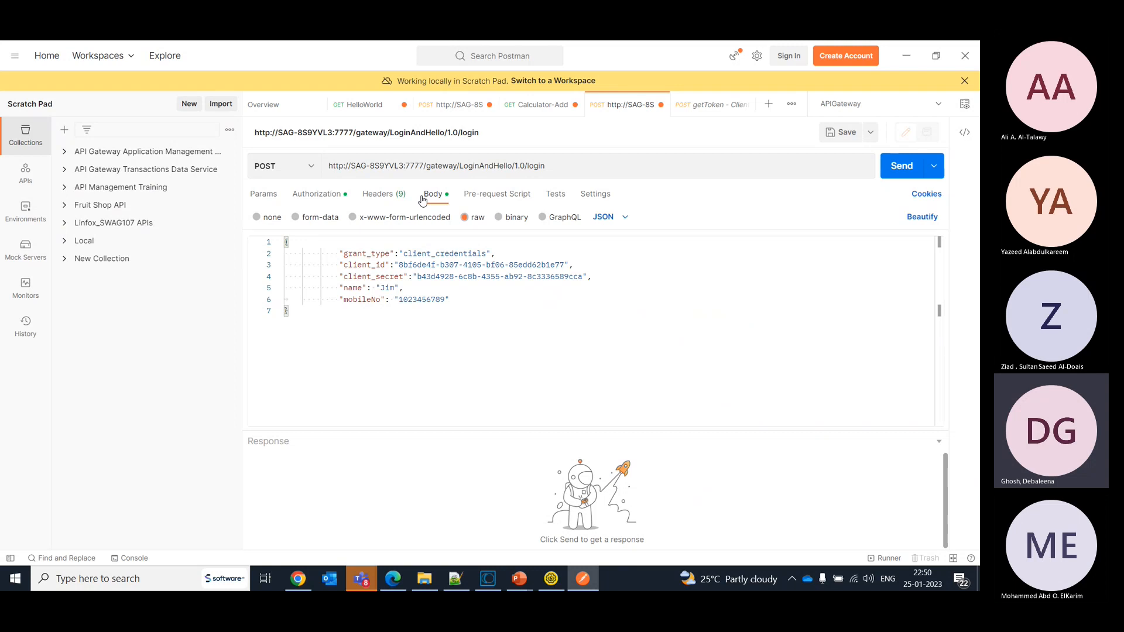
double_click(426, 300)
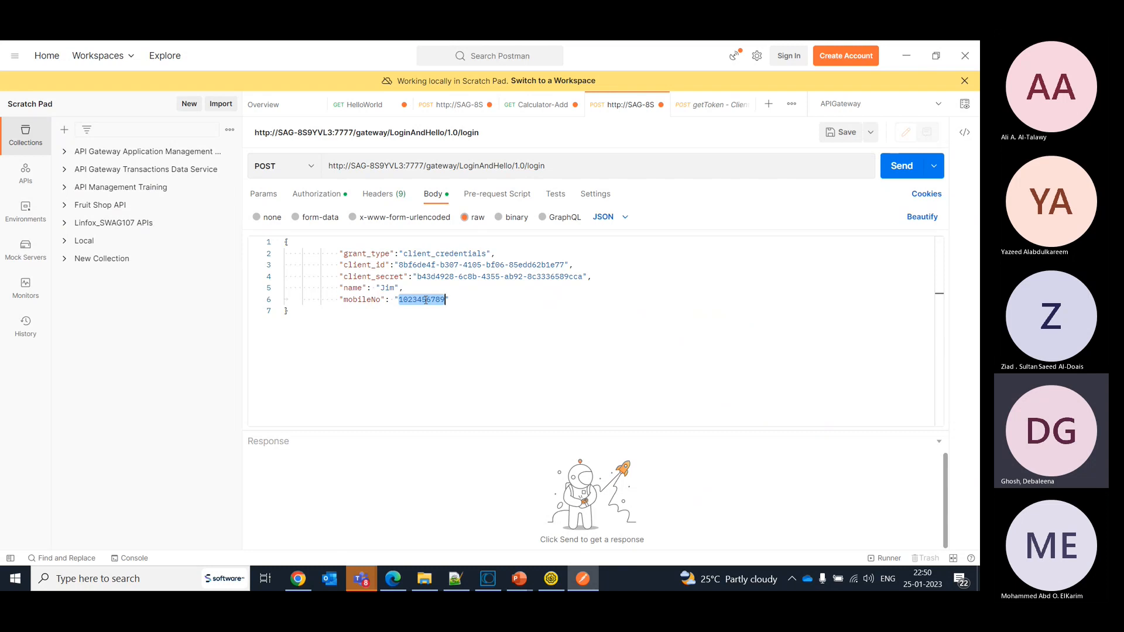
- Return to webMethods API Gateway and examine the retrieveToken step's JSON payload mappings in the enlarged view
key(alt+Tab)
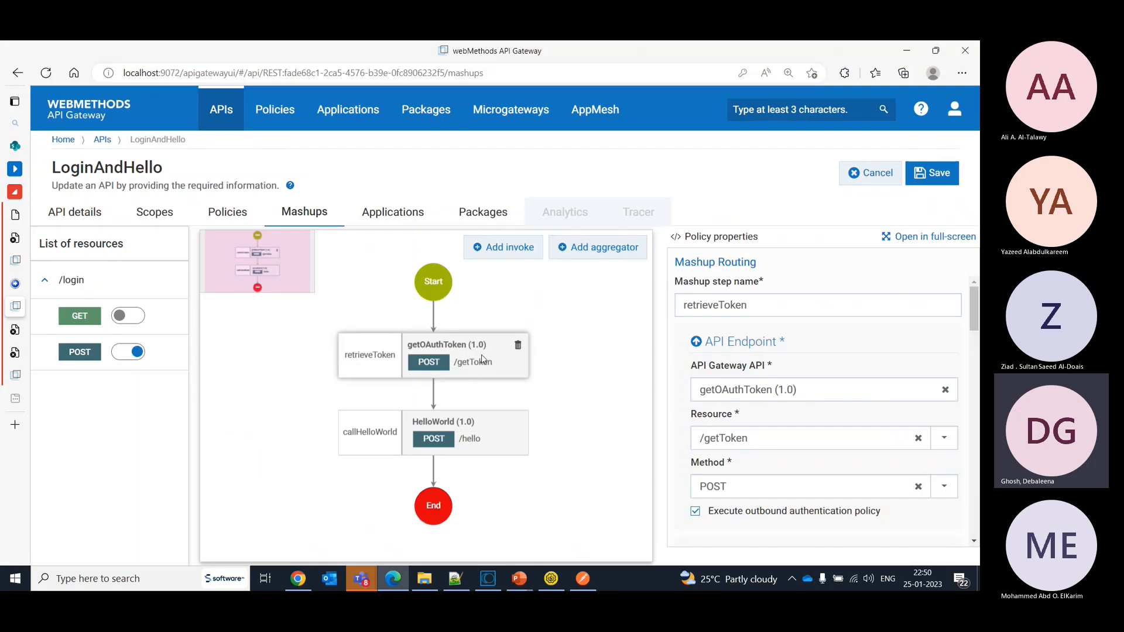
drag(976, 300, 979, 404)
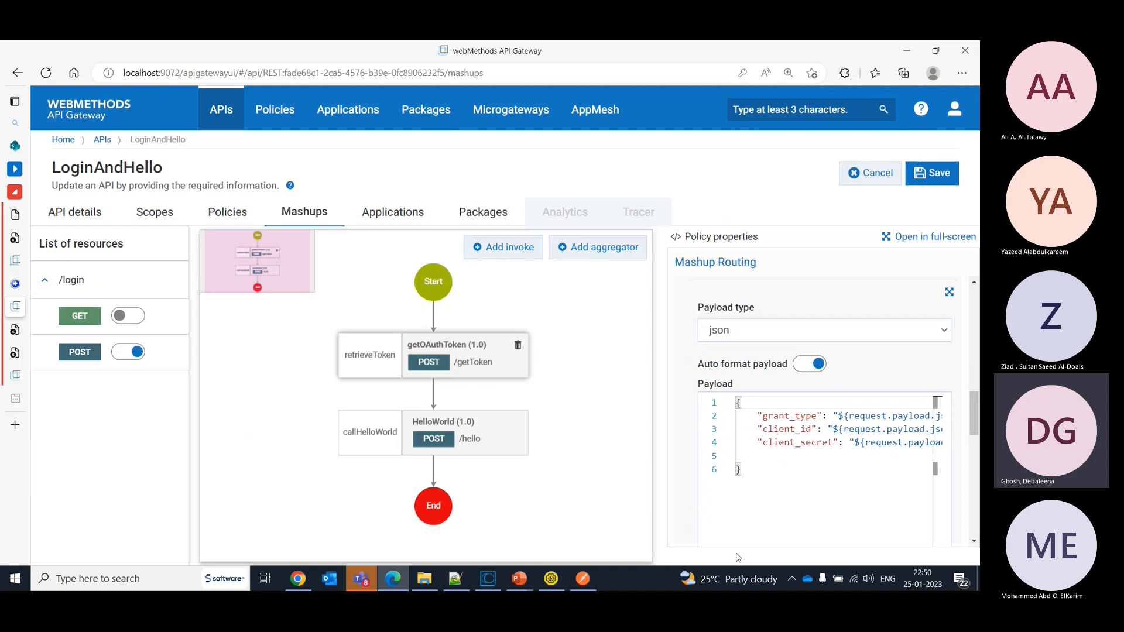
click(949, 293)
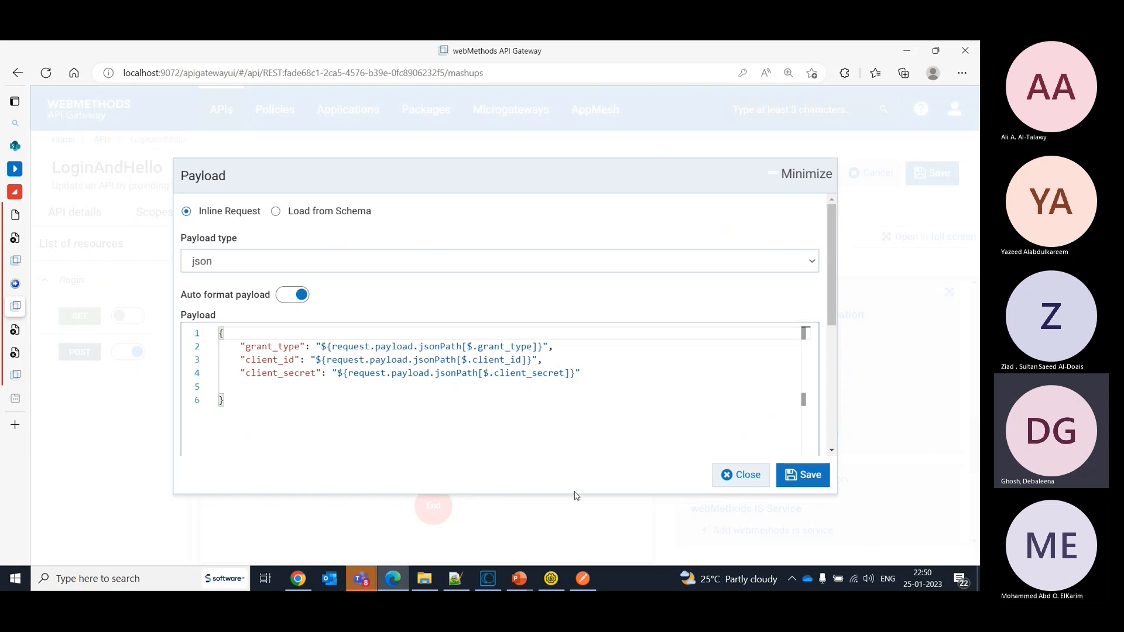
mouse_move(590, 581)
click(331, 347)
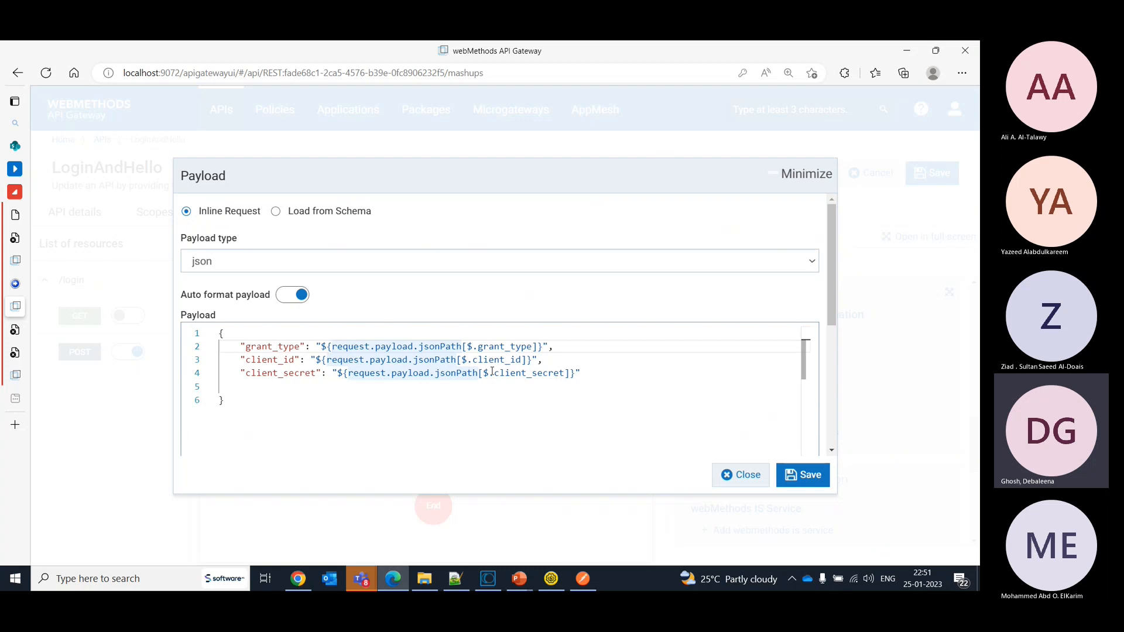
click(811, 480)
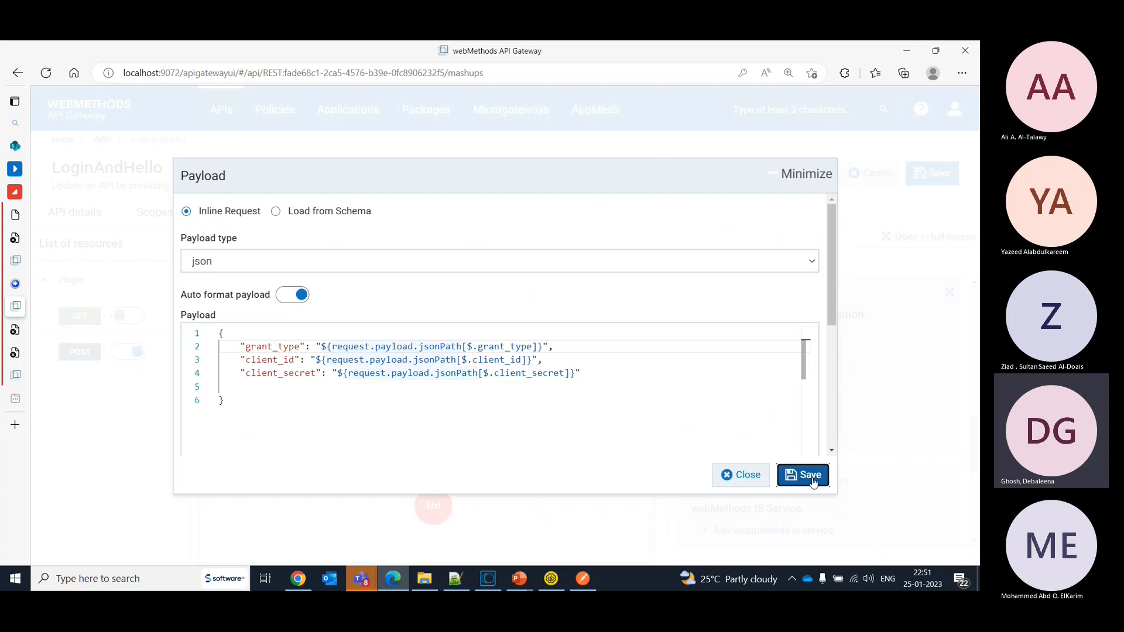
click(739, 475)
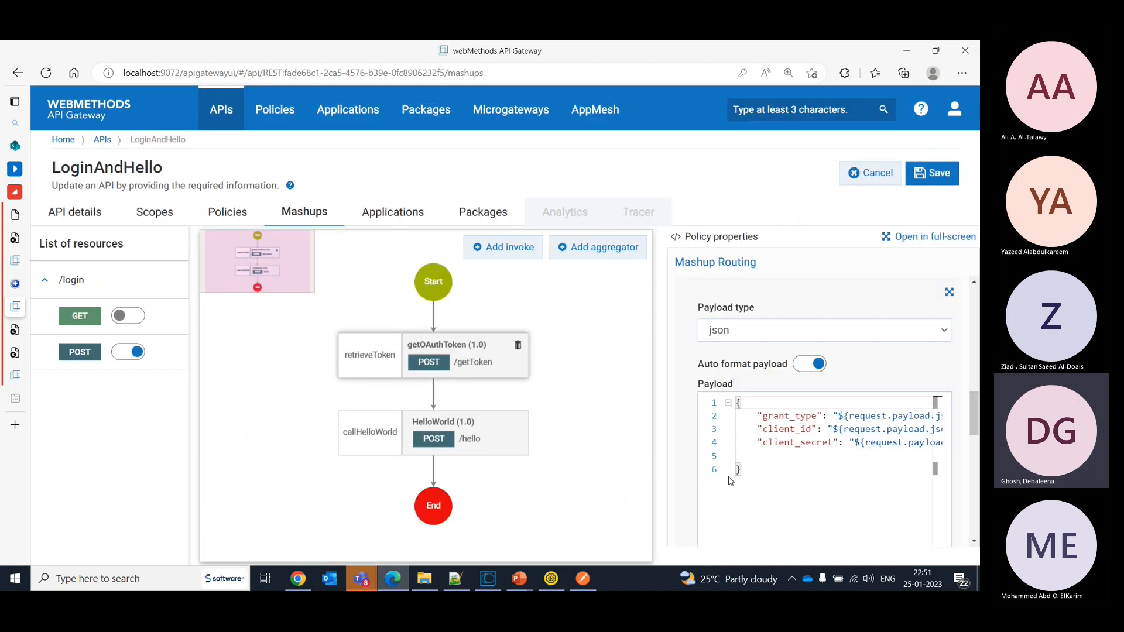
- Examine the callHelloWorld step's payload and compare its name and mobileNo mappings with the login request body in Postman
click(500, 440)
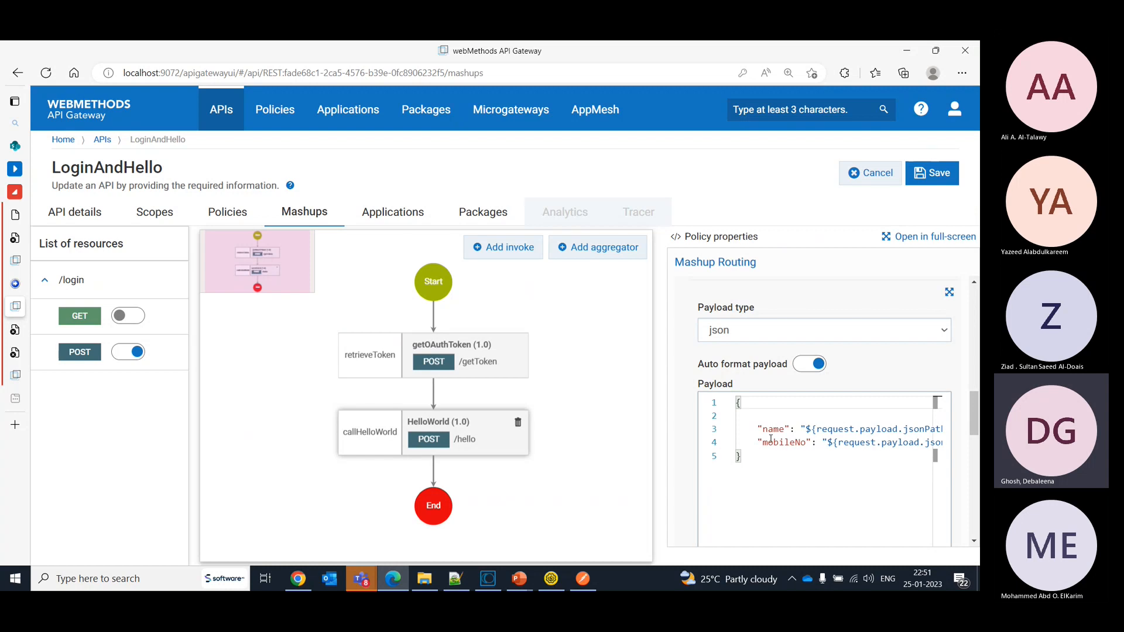
click(583, 578)
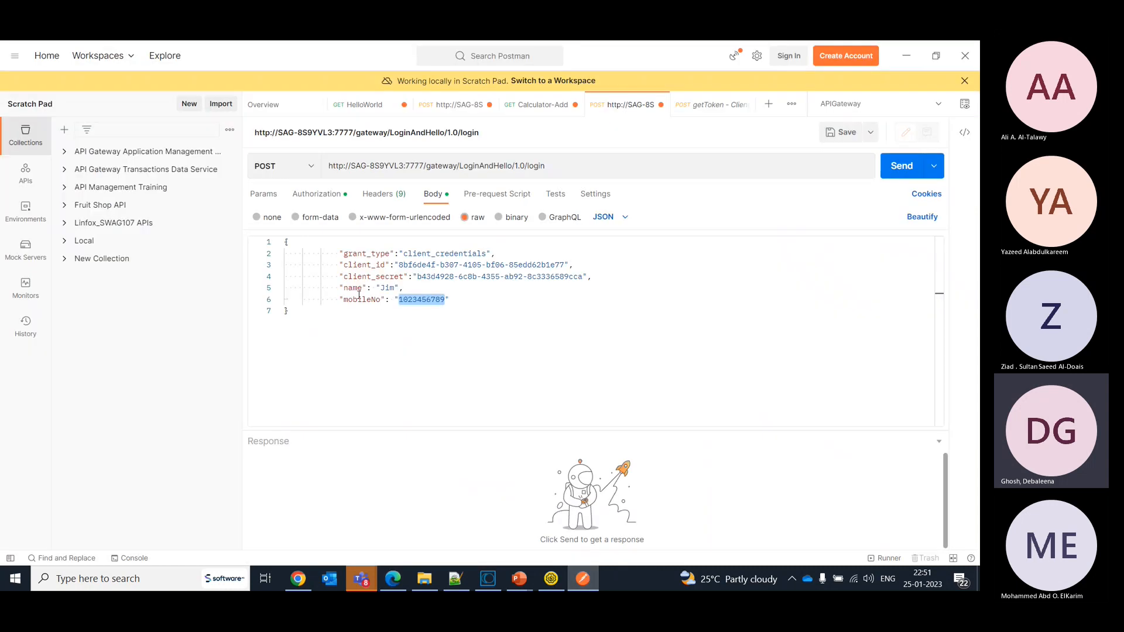
click(362, 289)
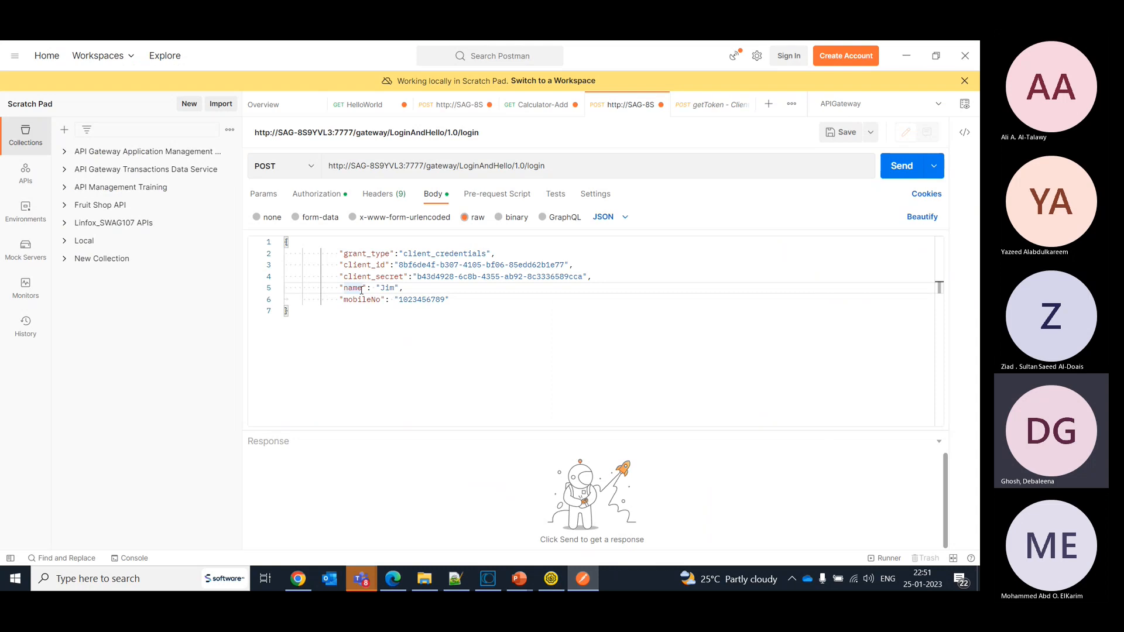
click(580, 579)
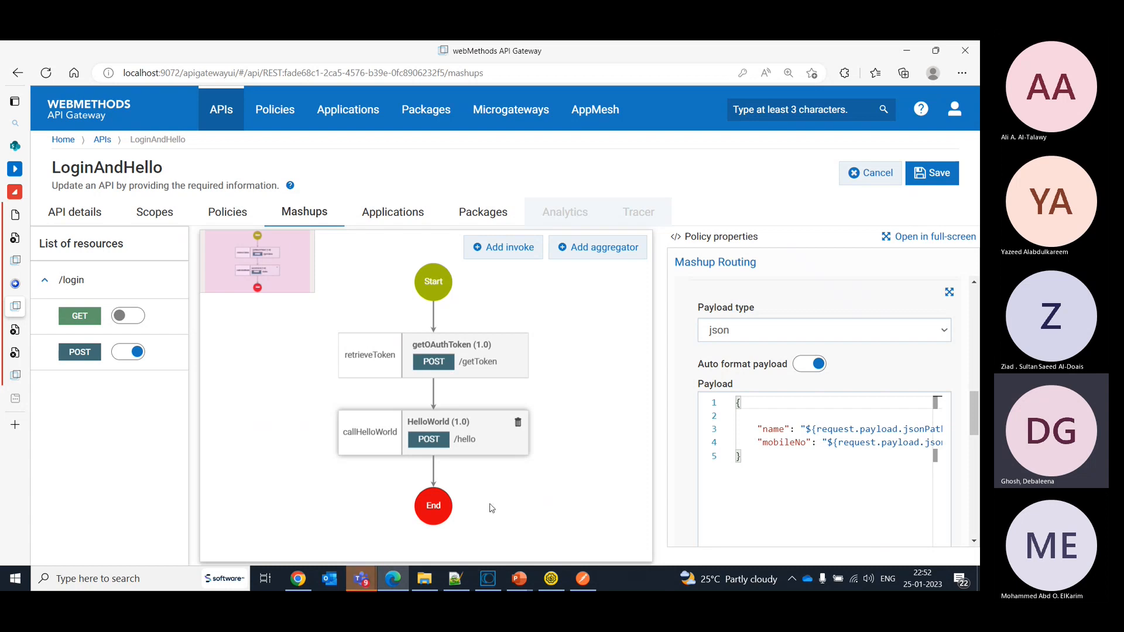
- Discard the unsaved edits to the LoginAndHello API and switch to the POST login request in Postman
click(871, 180)
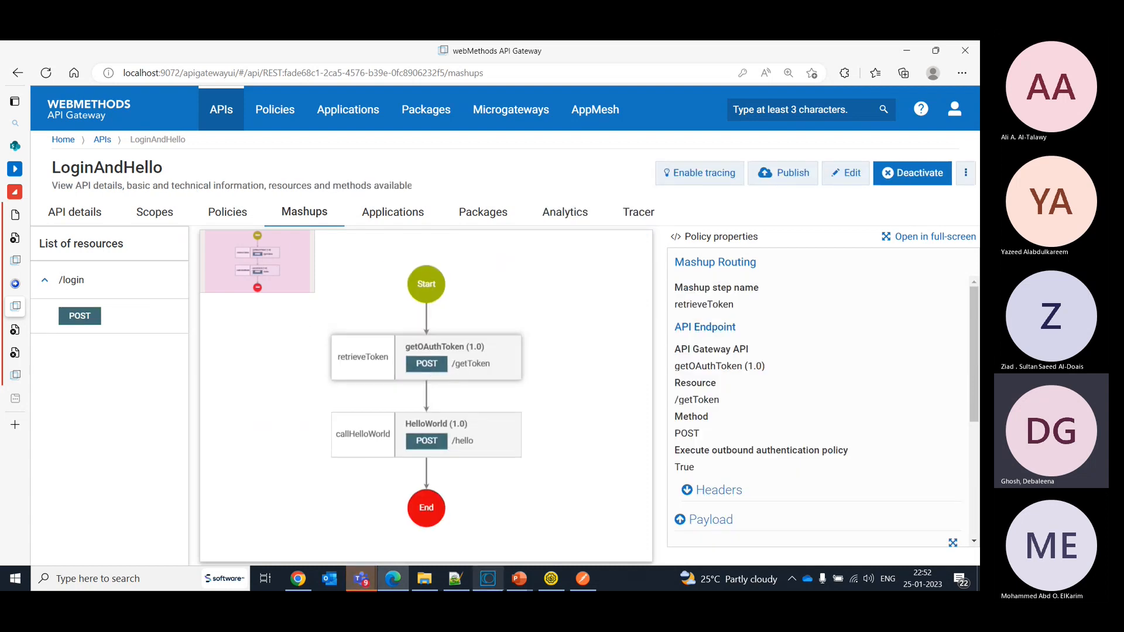
click(582, 578)
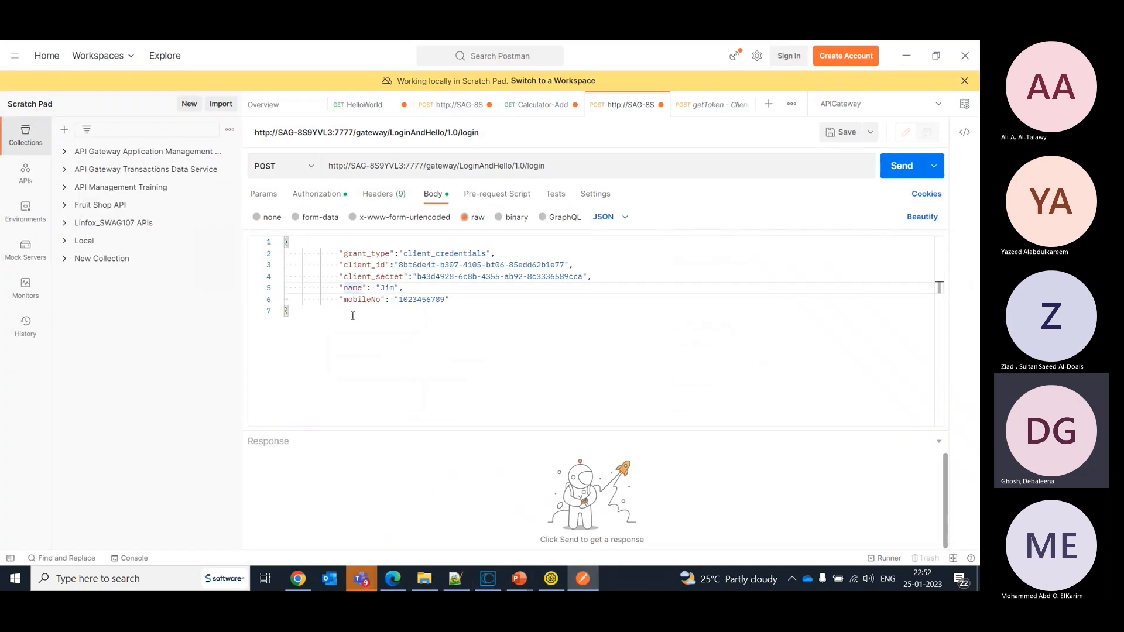
- Enable tracing for the LoginAndHello API in webMethods API Gateway and send its POST login request from Postman
click(582, 579)
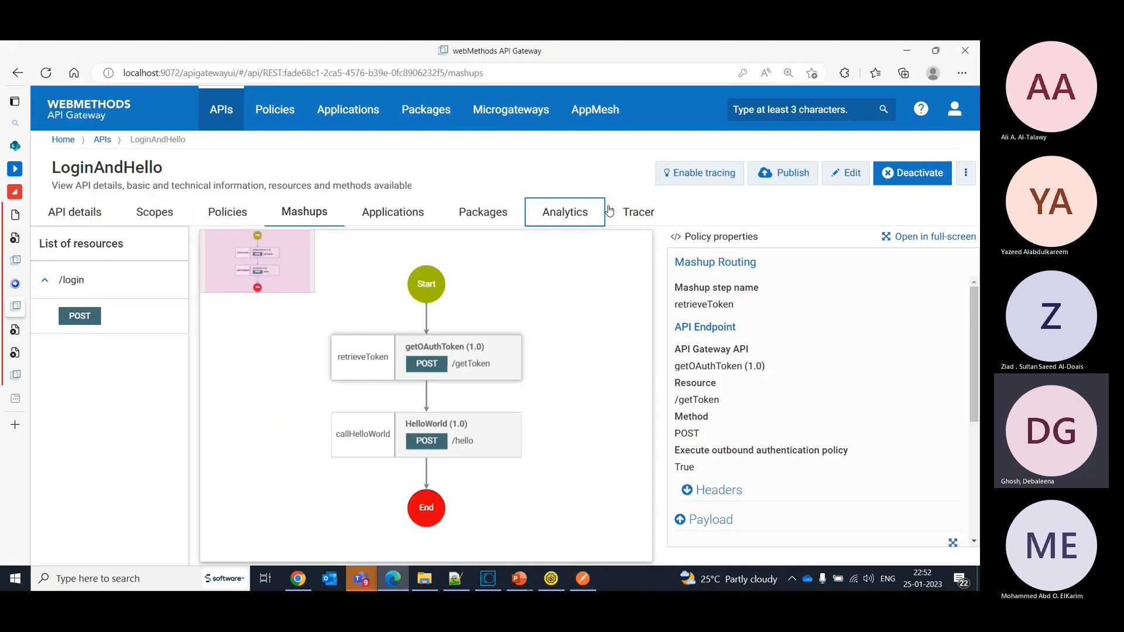
click(701, 175)
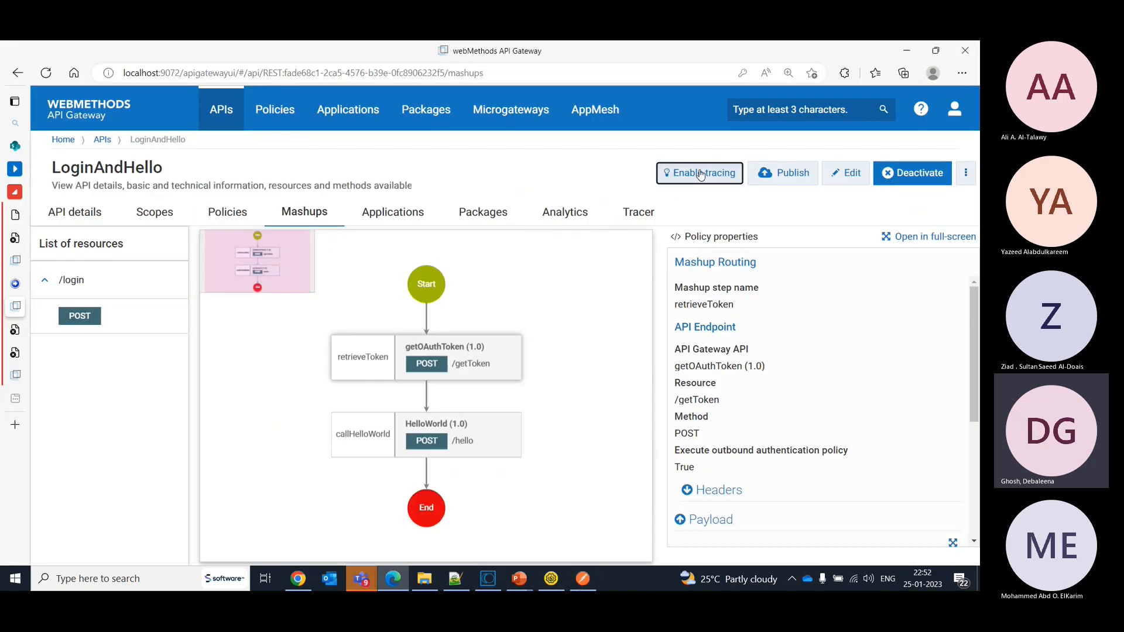
click(574, 585)
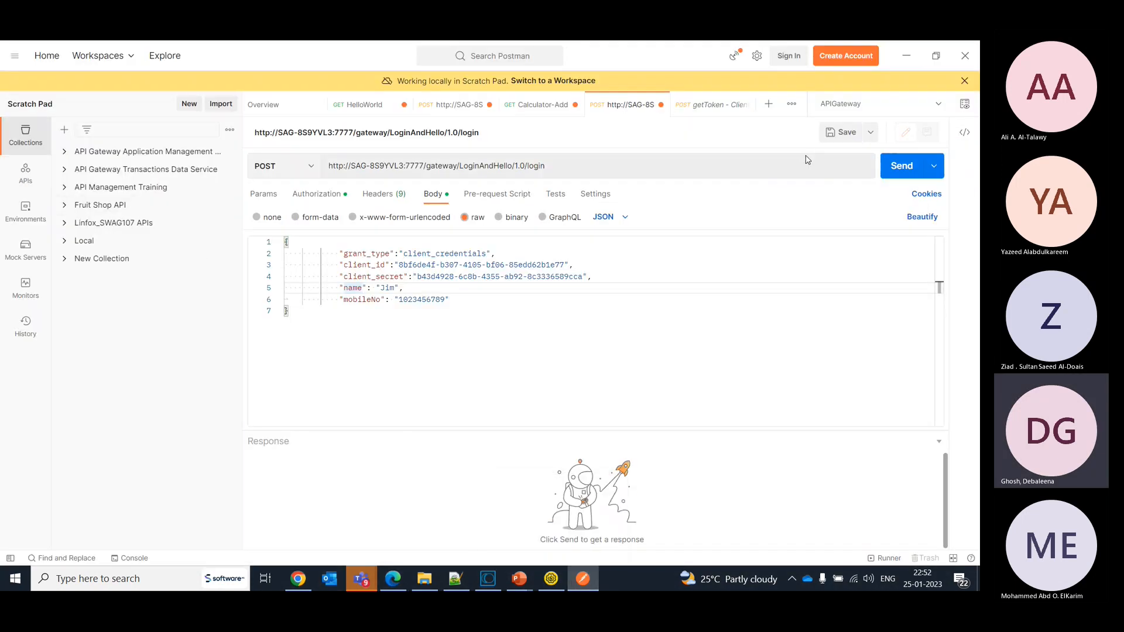
click(900, 177)
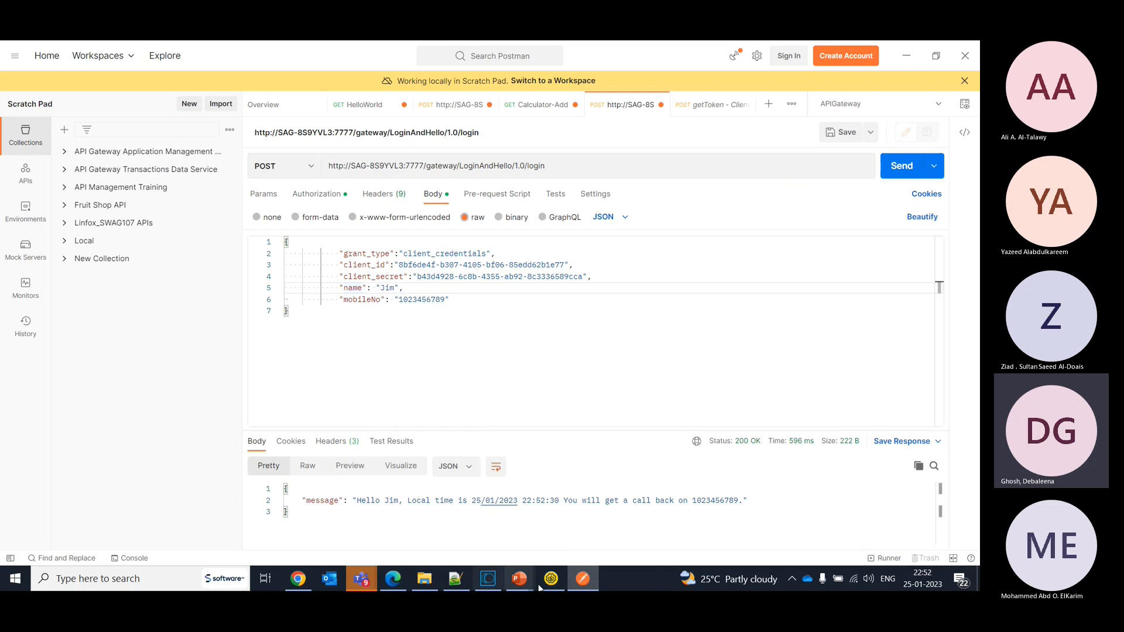
- Return to API Gateway, open the latest LoginAndHello trace event, and examine the first Mashup Routing entry's configuration and payload mappings
click(391, 579)
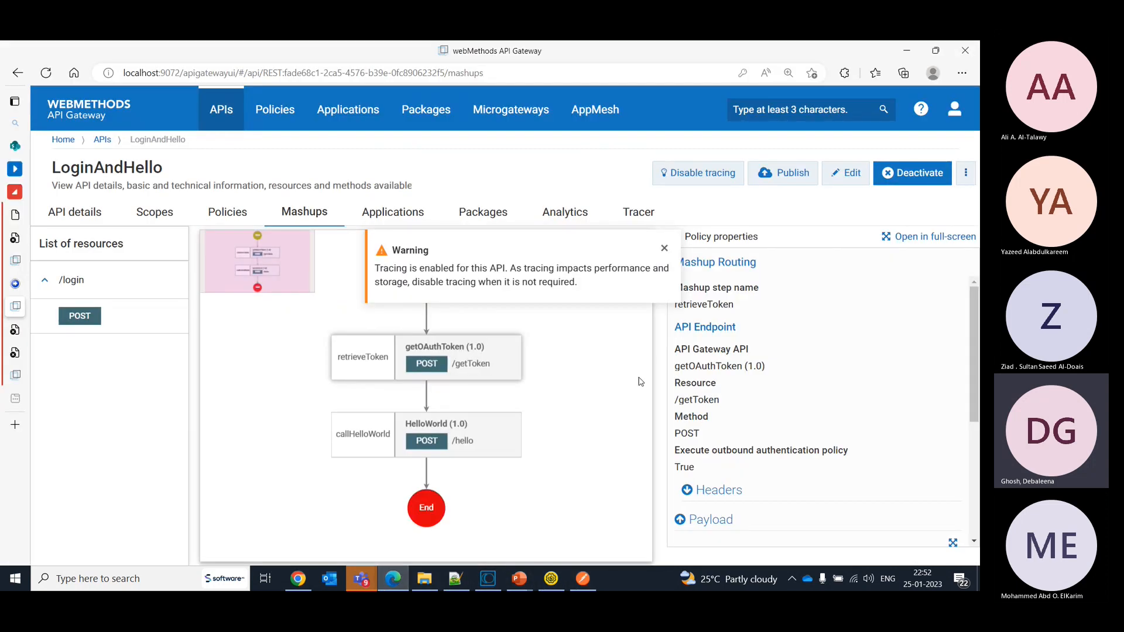
click(639, 214)
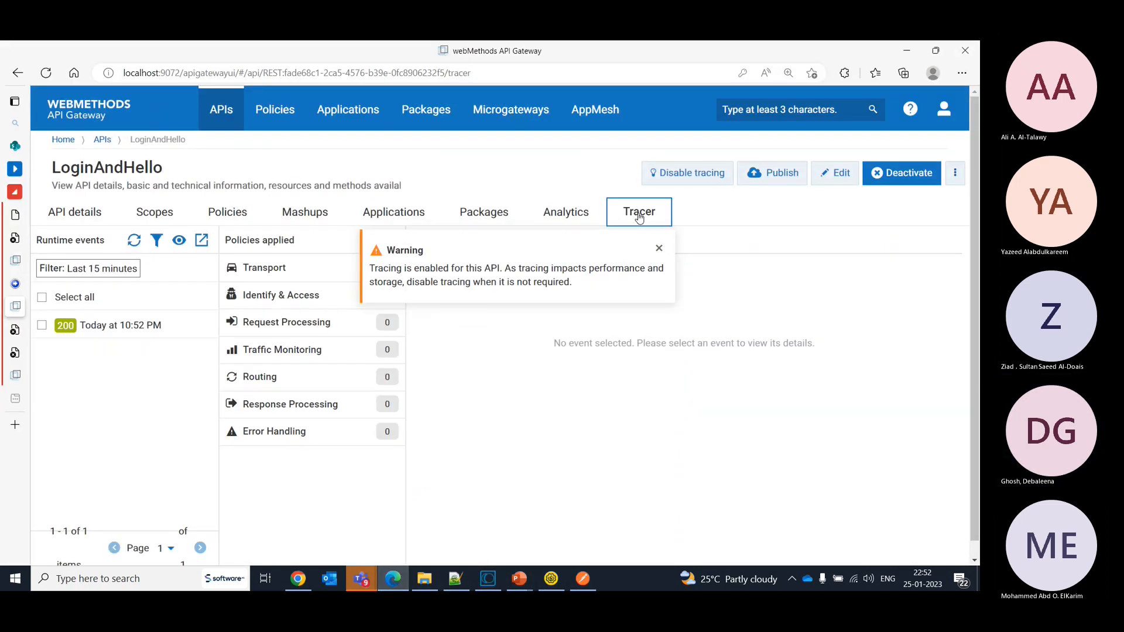
click(94, 338)
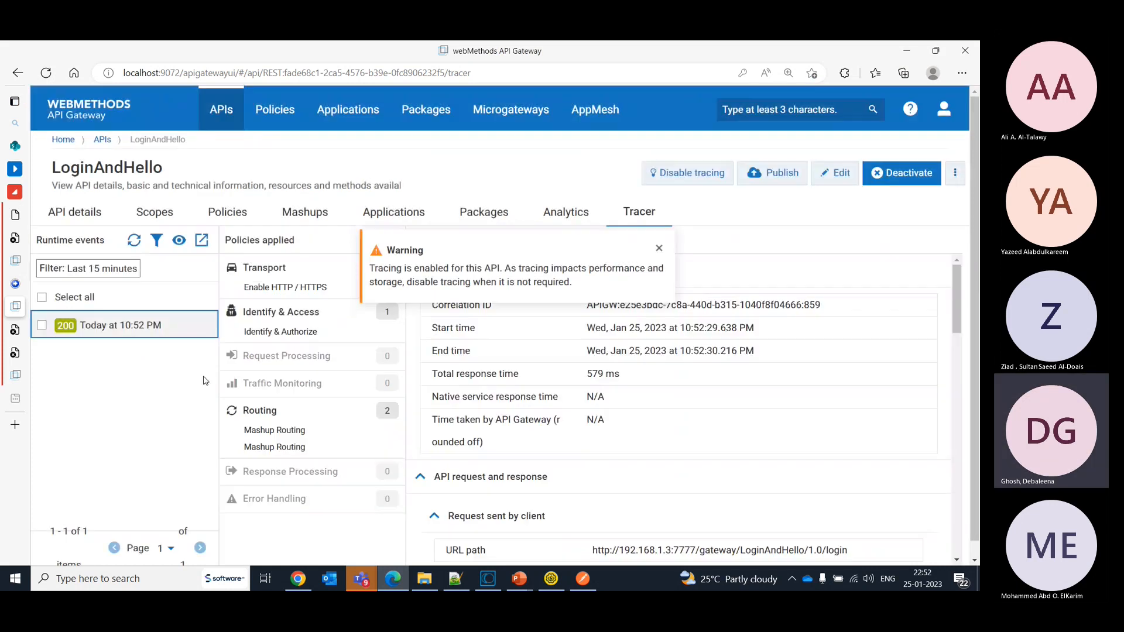
click(288, 434)
click(660, 248)
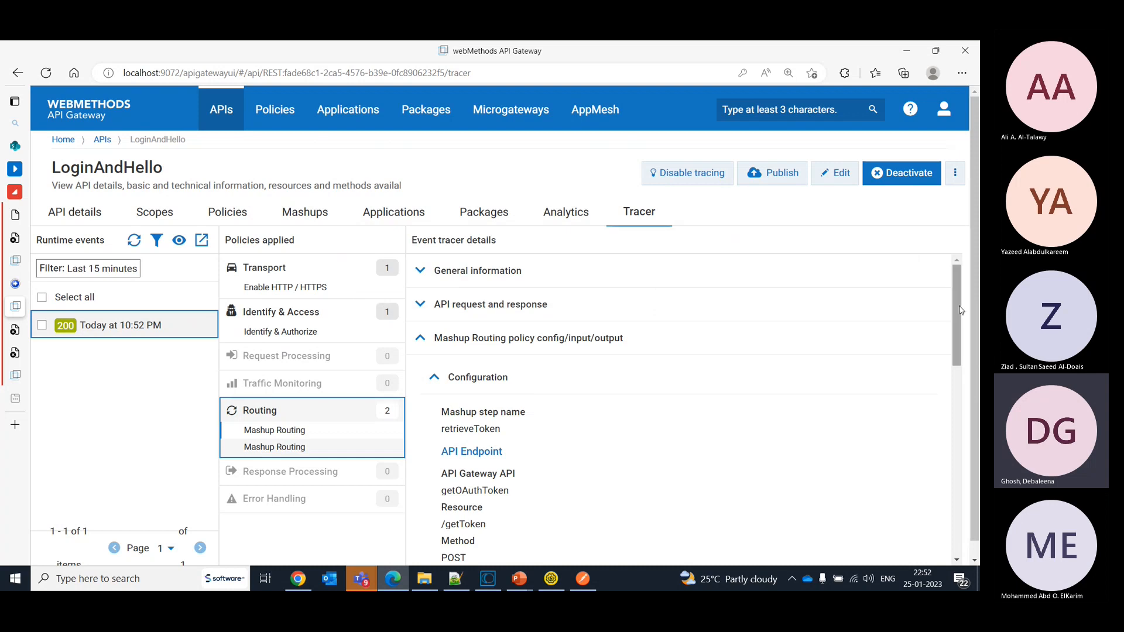
drag(960, 311, 970, 373)
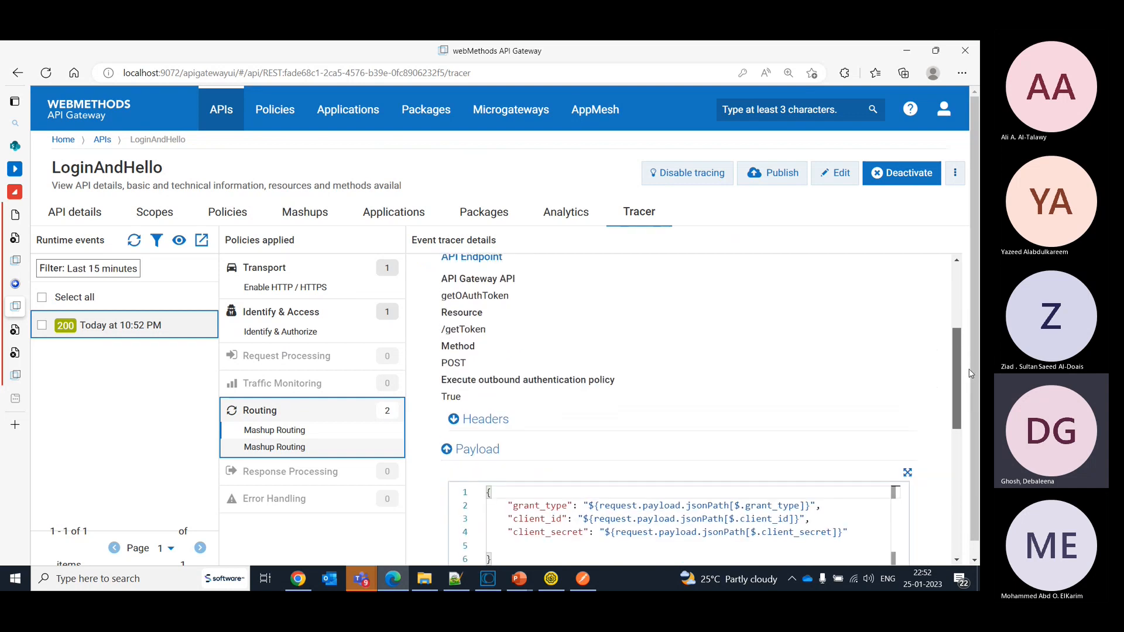
scroll(627, 446, down, 2)
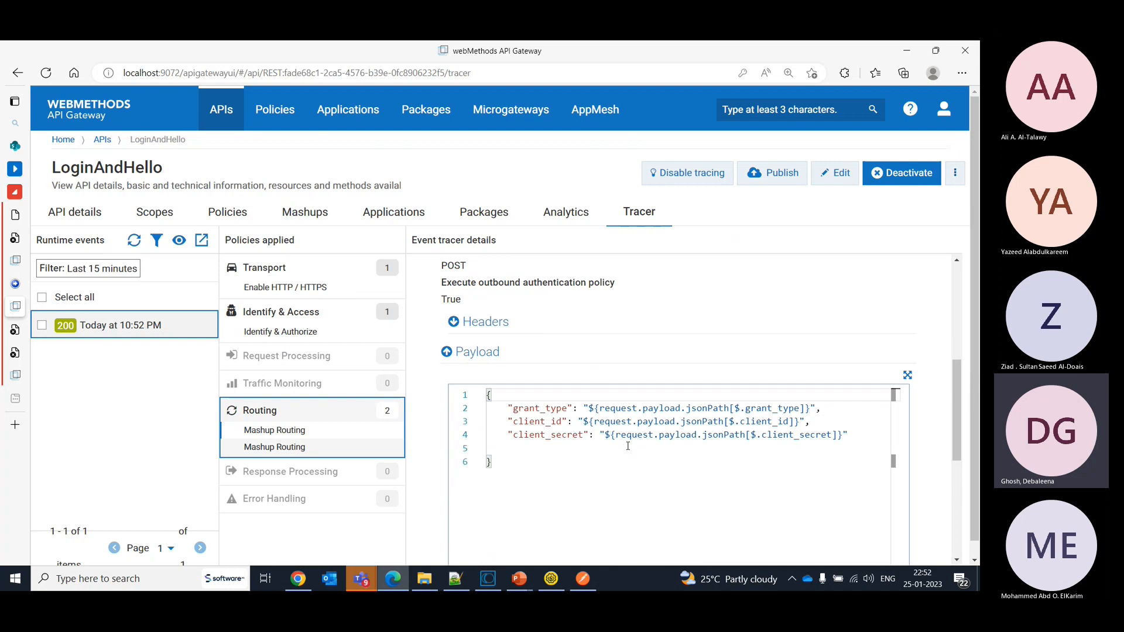
drag(955, 413, 974, 339)
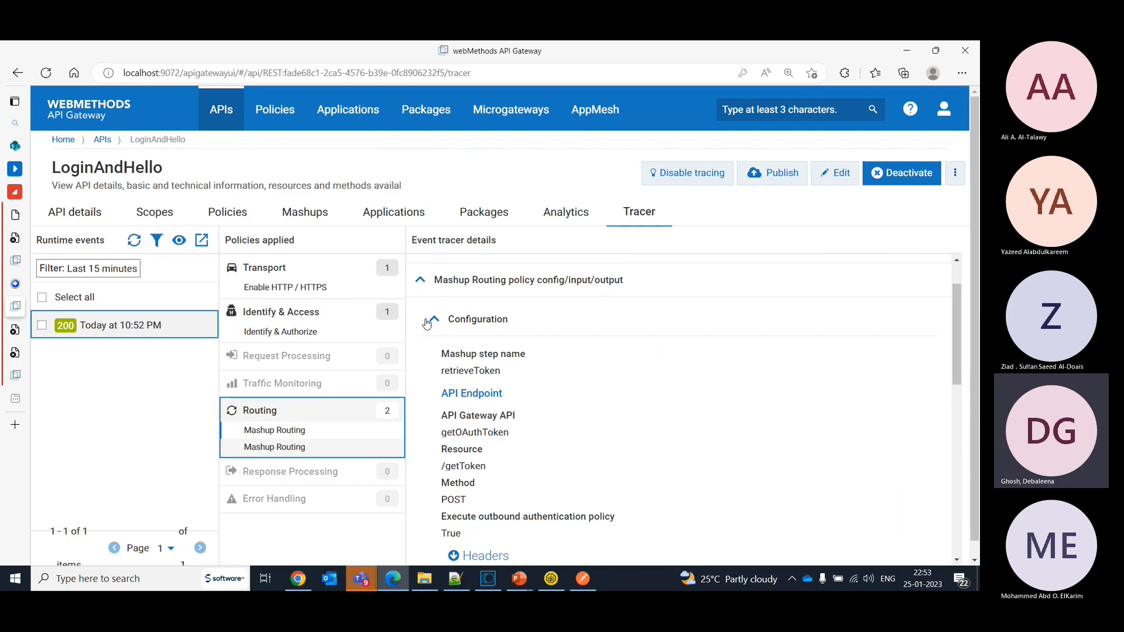
- Collapse the Mashup Routing details and examine the traced API request and response down to the response body
click(434, 321)
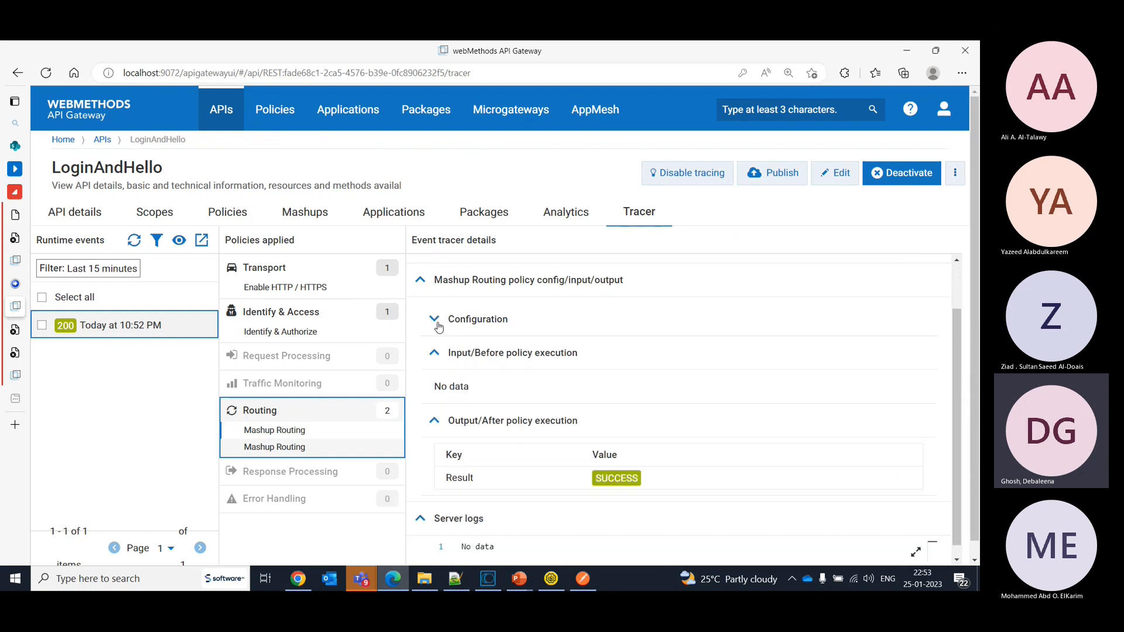
click(422, 283)
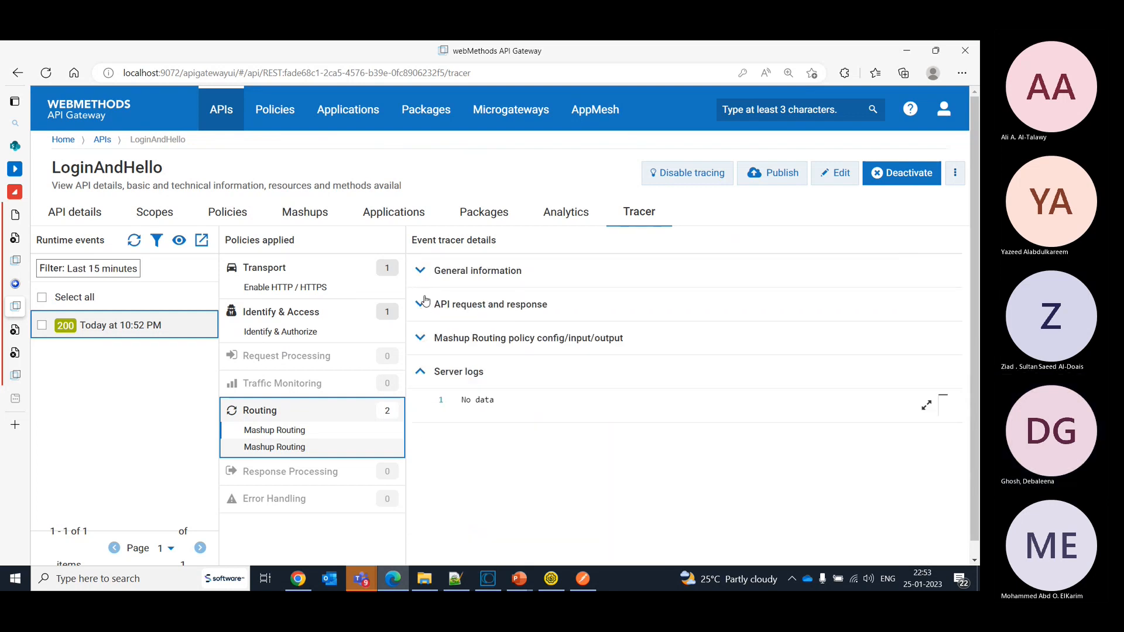
click(425, 302)
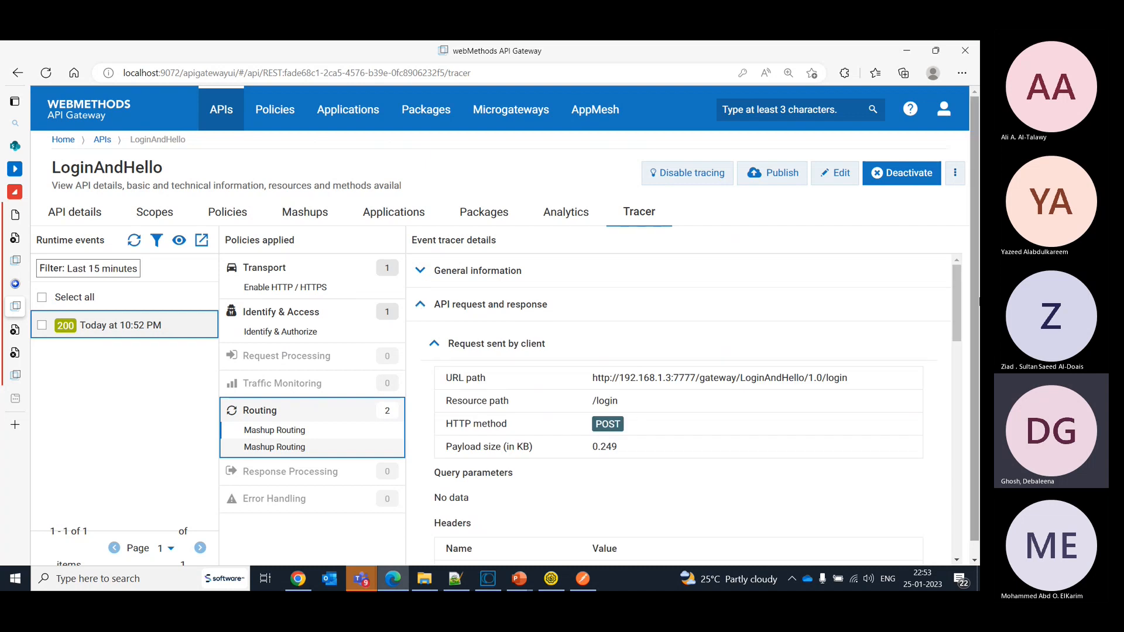
drag(959, 302, 975, 521)
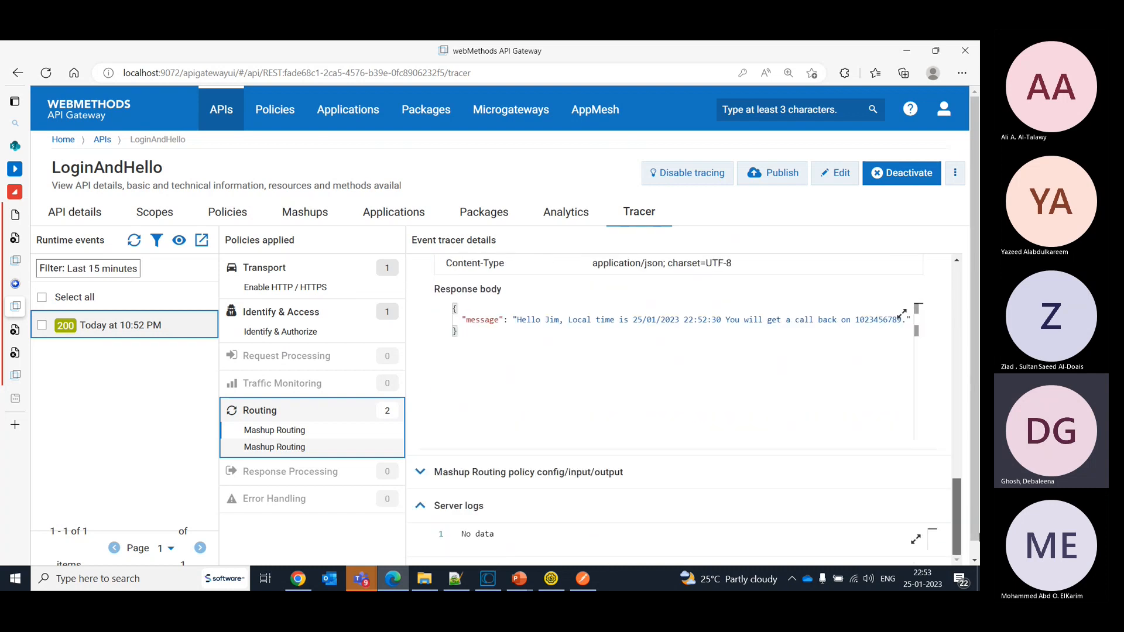
- Expand the Mashup Routing policy details and review the retrieveToken configuration, input and output
click(434, 475)
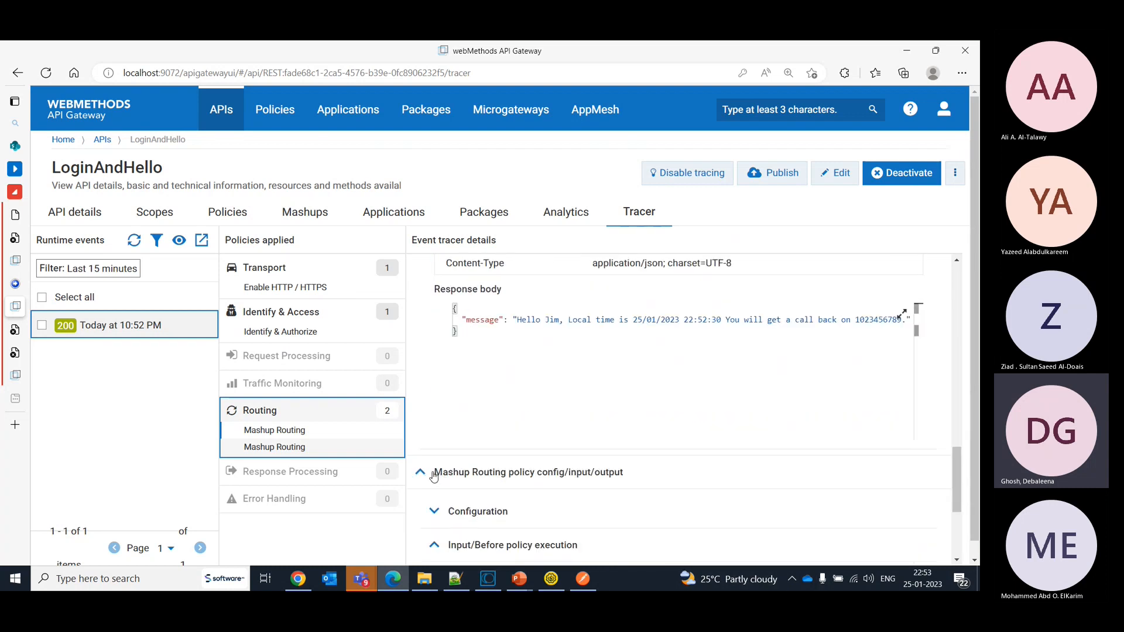
scroll(967, 513, down, 2)
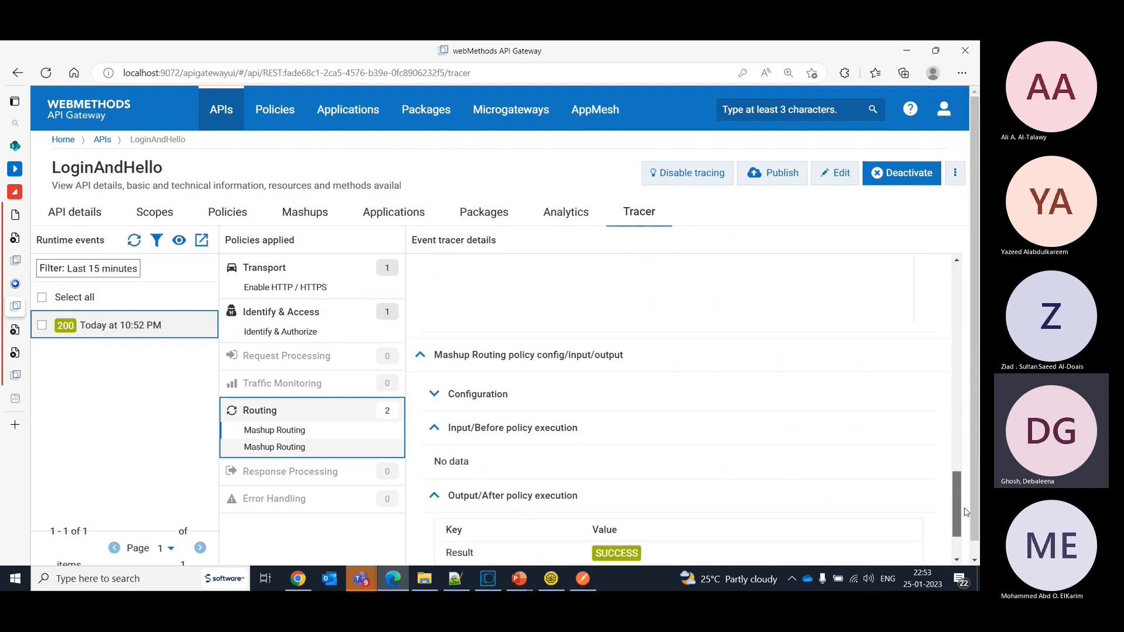
scroll(966, 513, down, 2)
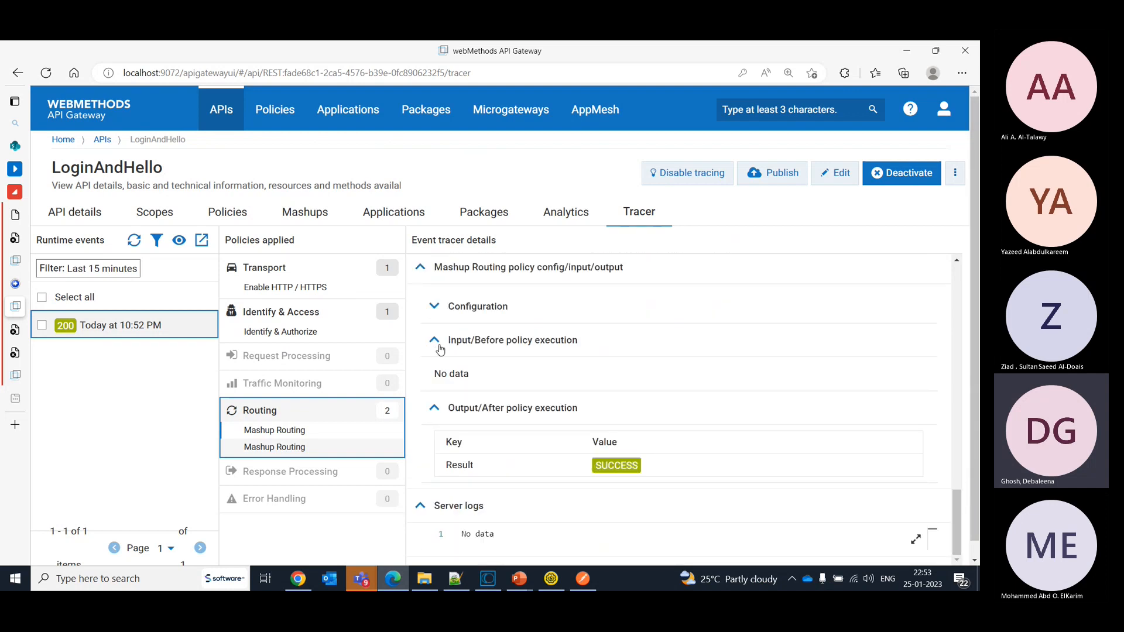
click(434, 308)
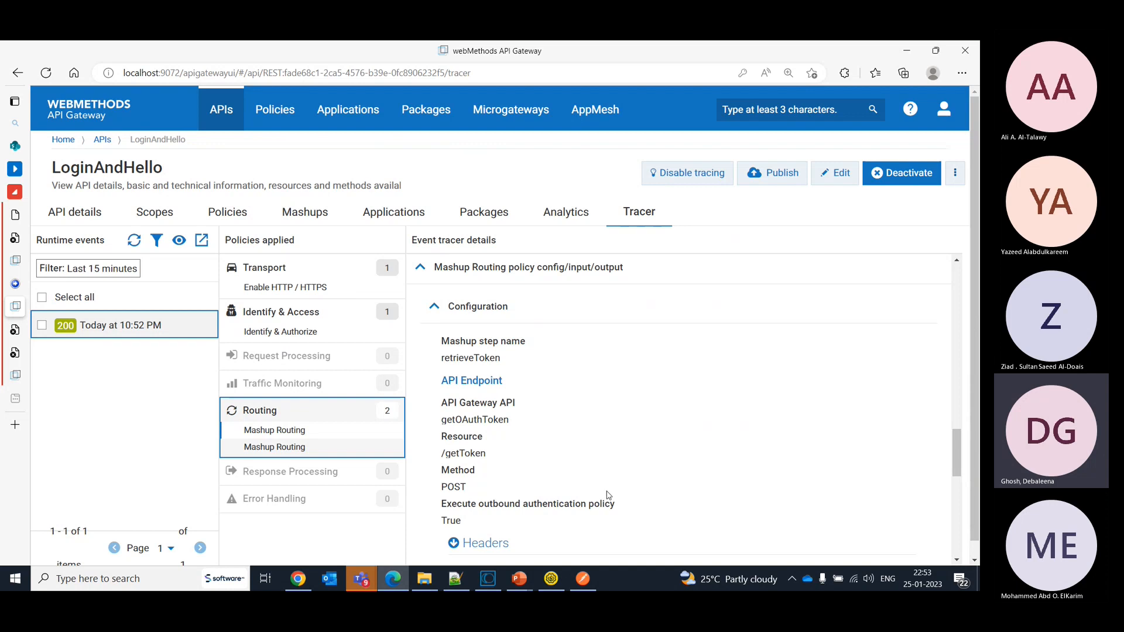
drag(961, 454, 967, 538)
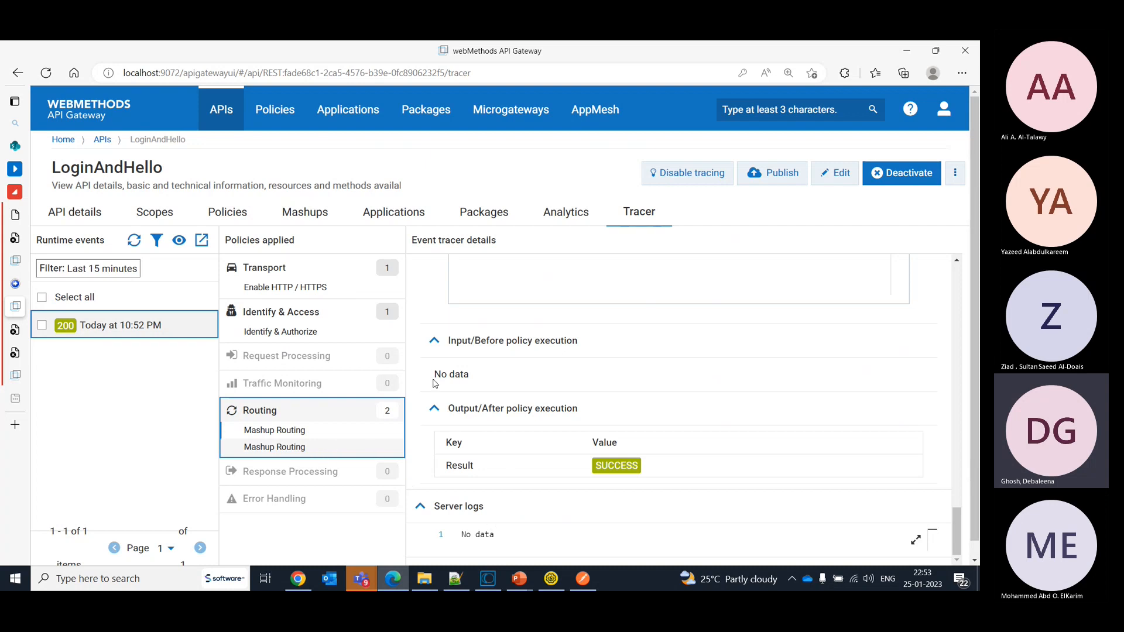
- Select the trace's second Mashup Routing entry and compare the traced flow with the login request body and response in Postman
click(296, 450)
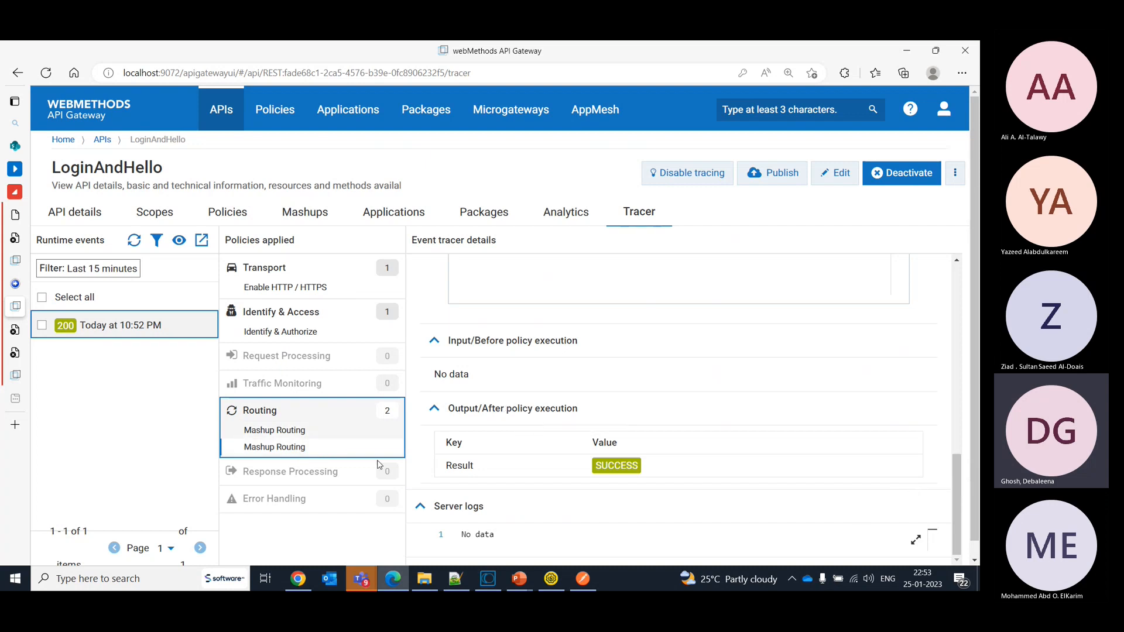
click(580, 579)
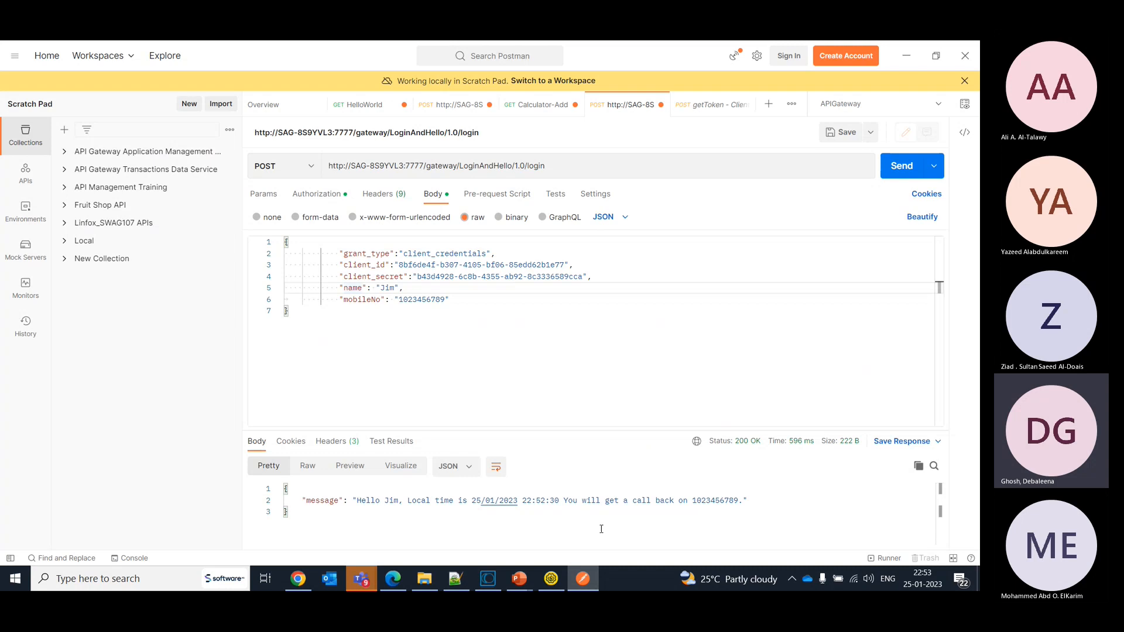
click(592, 585)
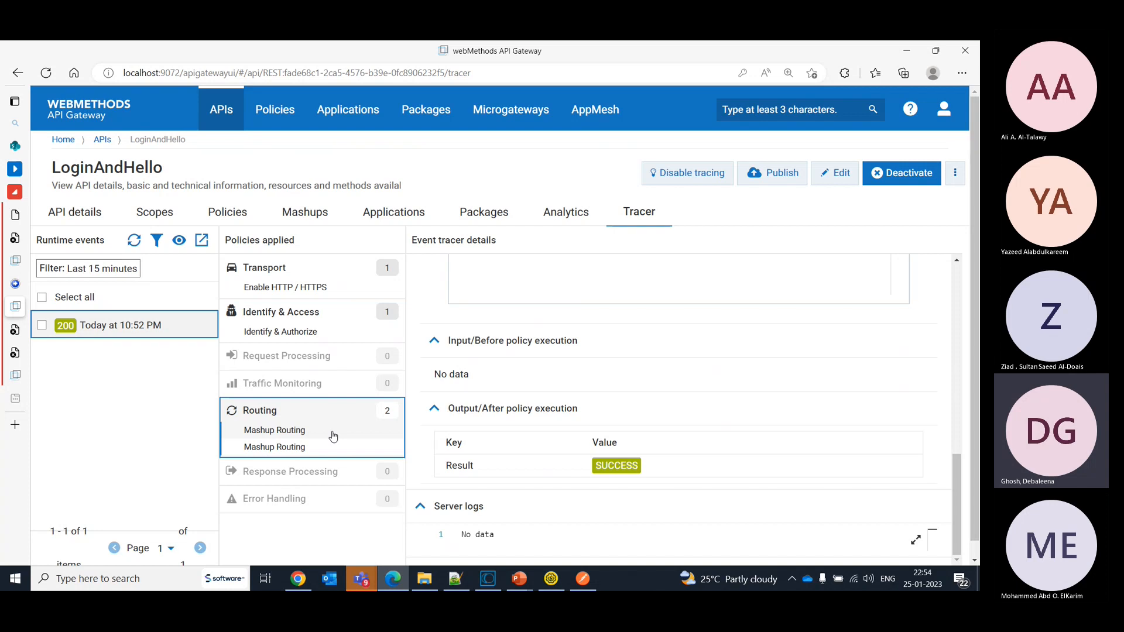
click(582, 578)
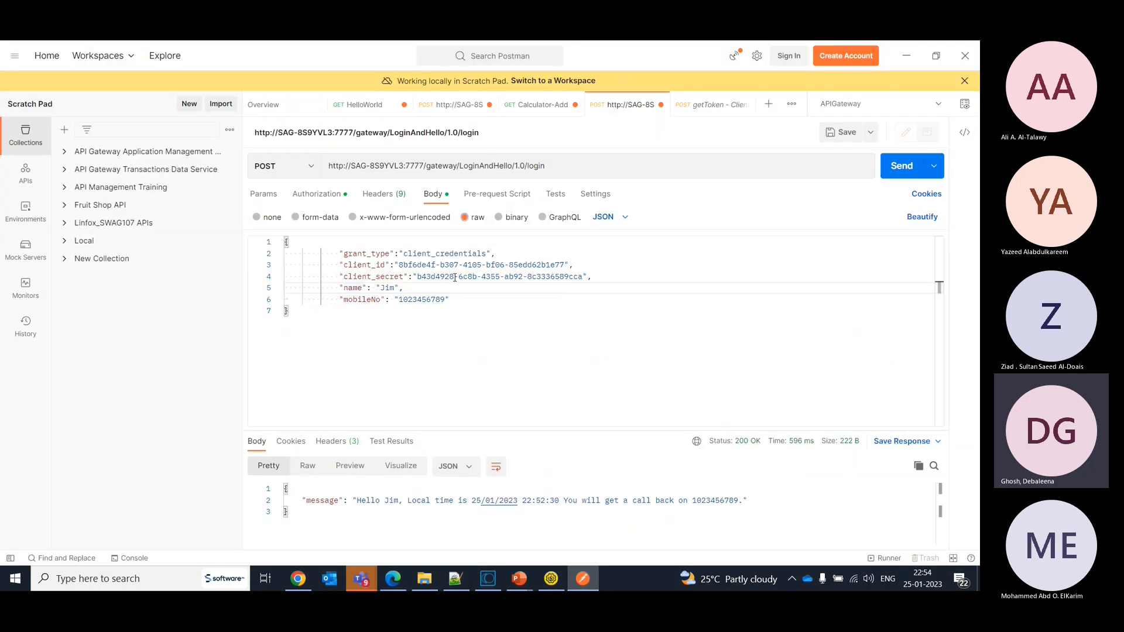
click(453, 312)
click(595, 578)
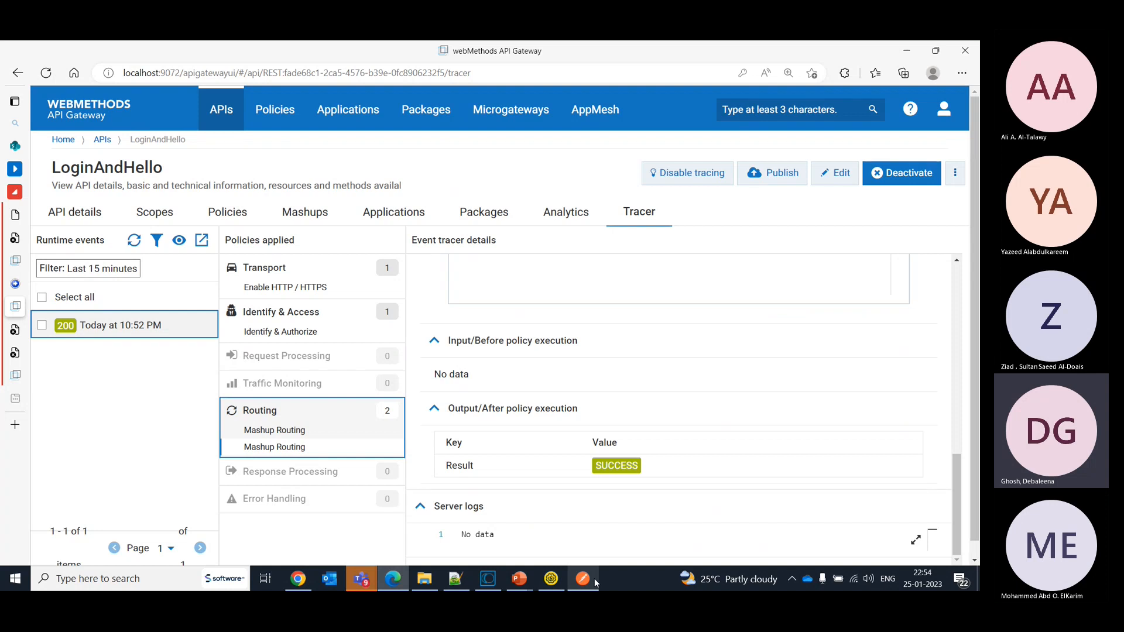
- Put the LoginAndHello API's policies into edit mode and show the Identify & Authorize policy properties
click(227, 220)
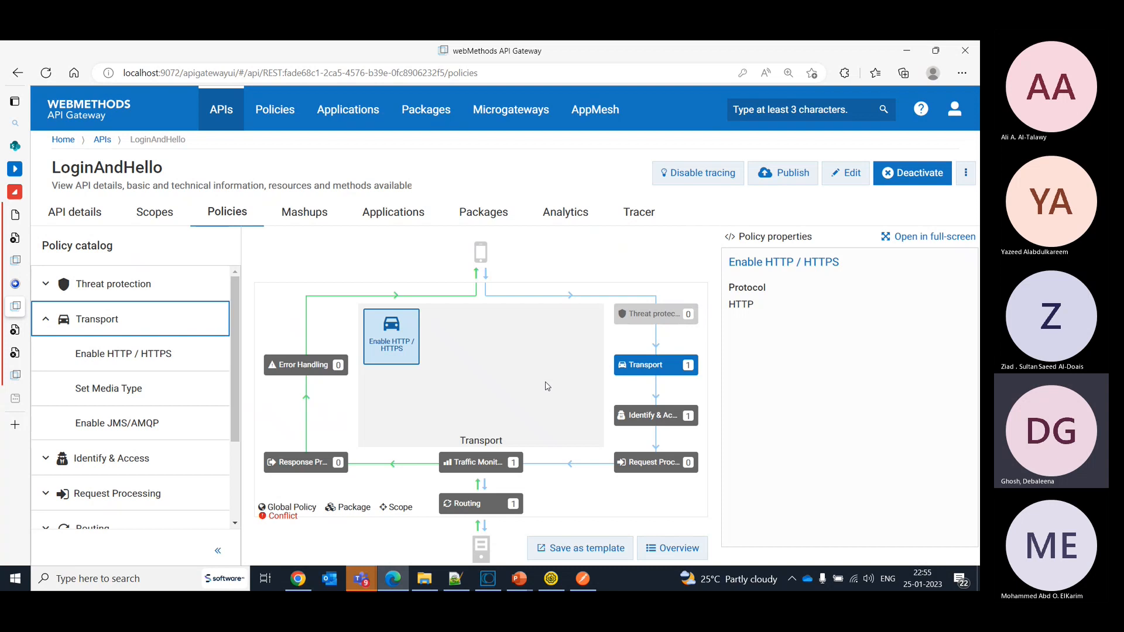
click(830, 186)
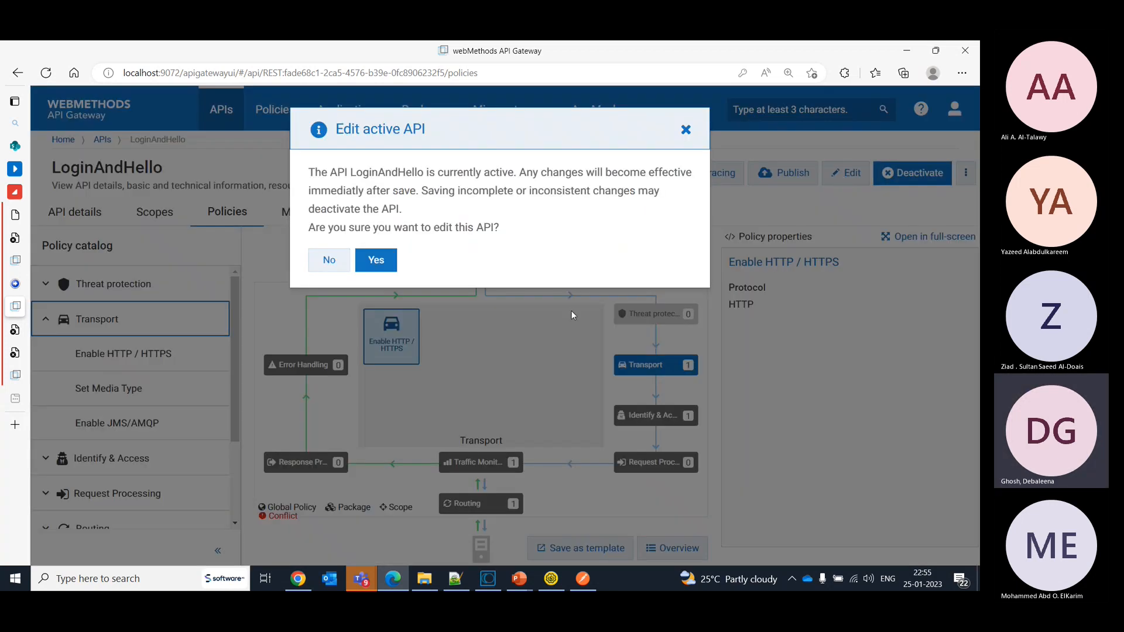
click(377, 259)
click(656, 416)
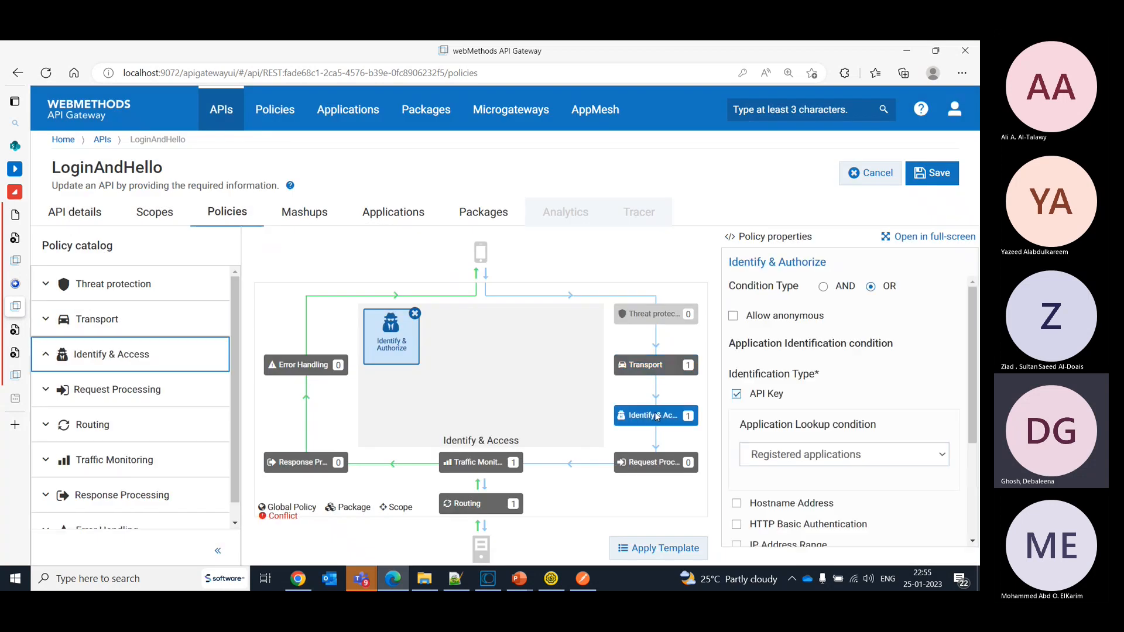
- Add a Request Transformation policy to the Request Processing stage and remove it again
click(655, 462)
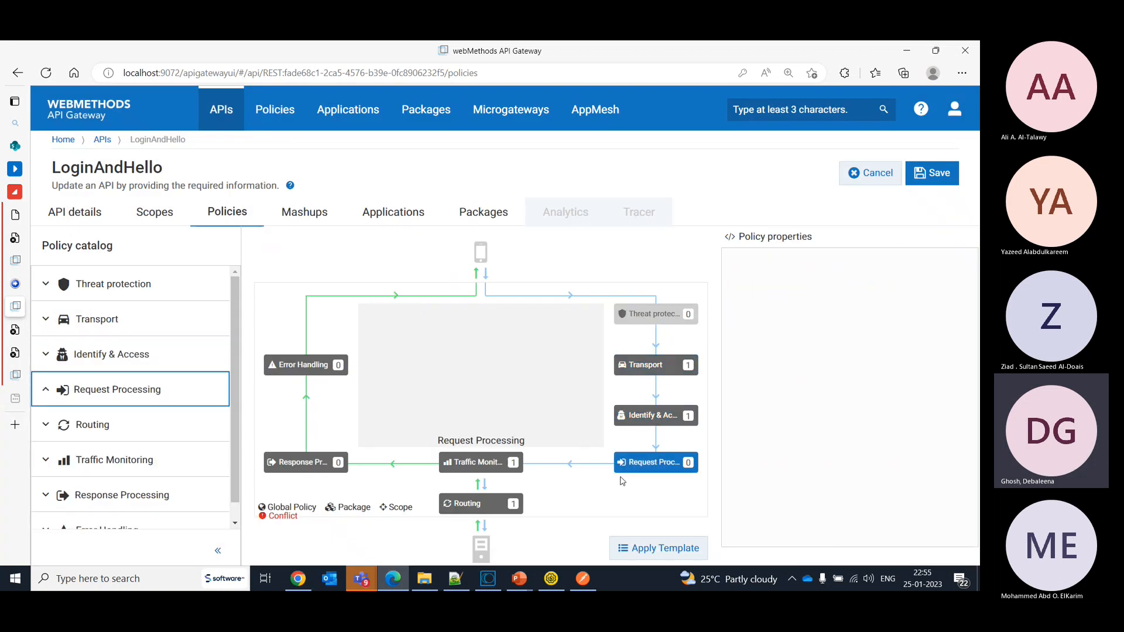
mouse_move(217, 430)
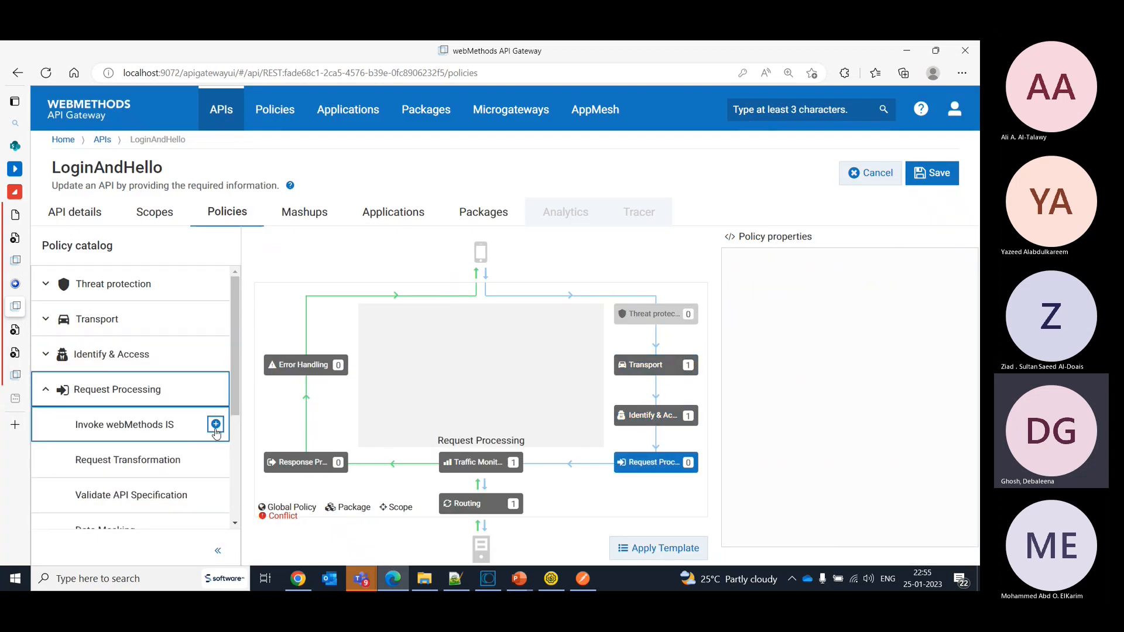
click(216, 460)
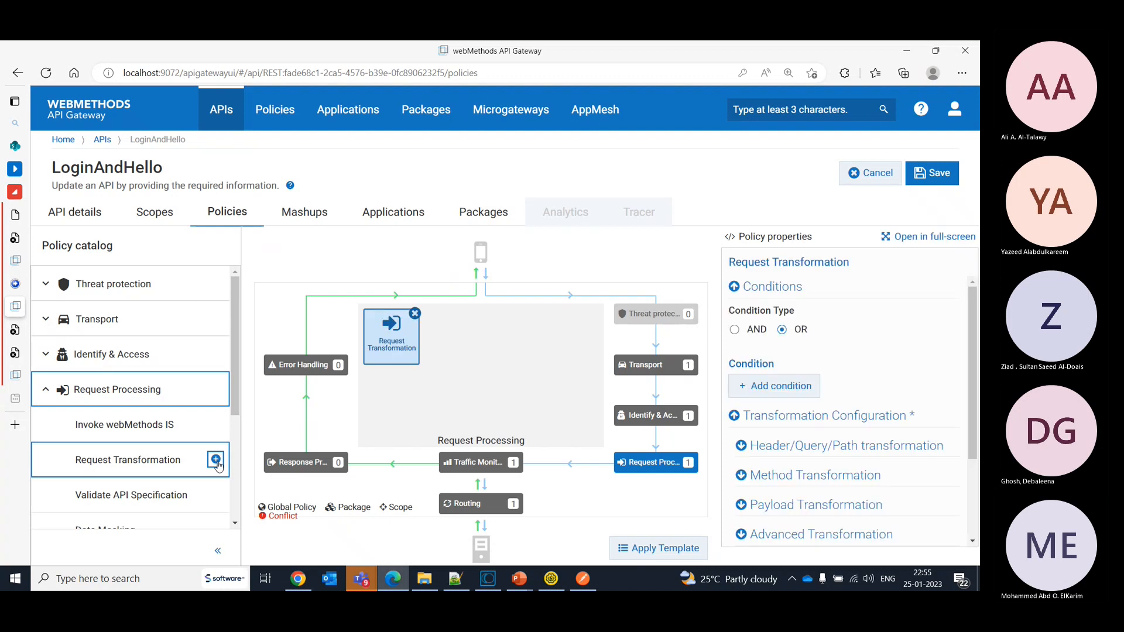
click(416, 312)
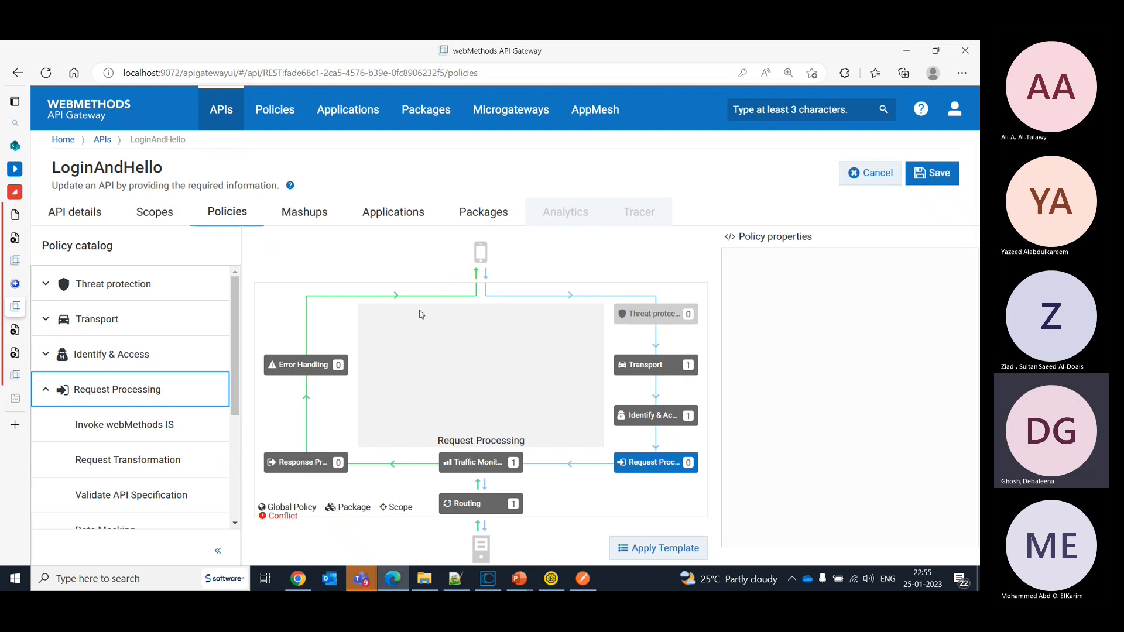
- Examine the callHelloWorld mashup step's endpoint and transformation settings for the POST /login resource
click(331, 218)
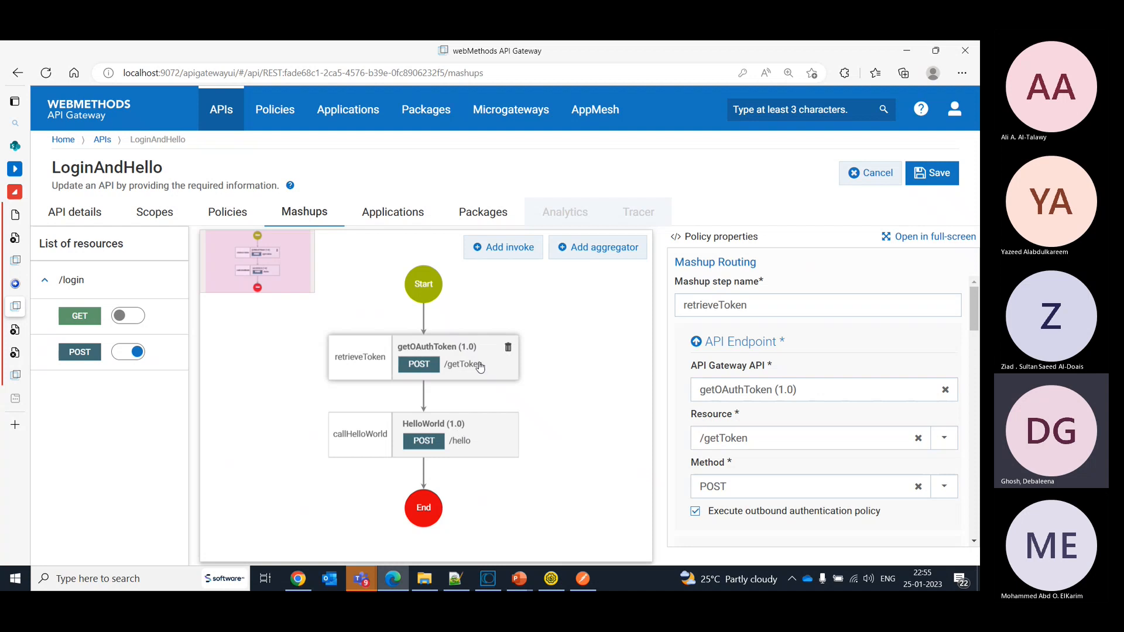
click(487, 440)
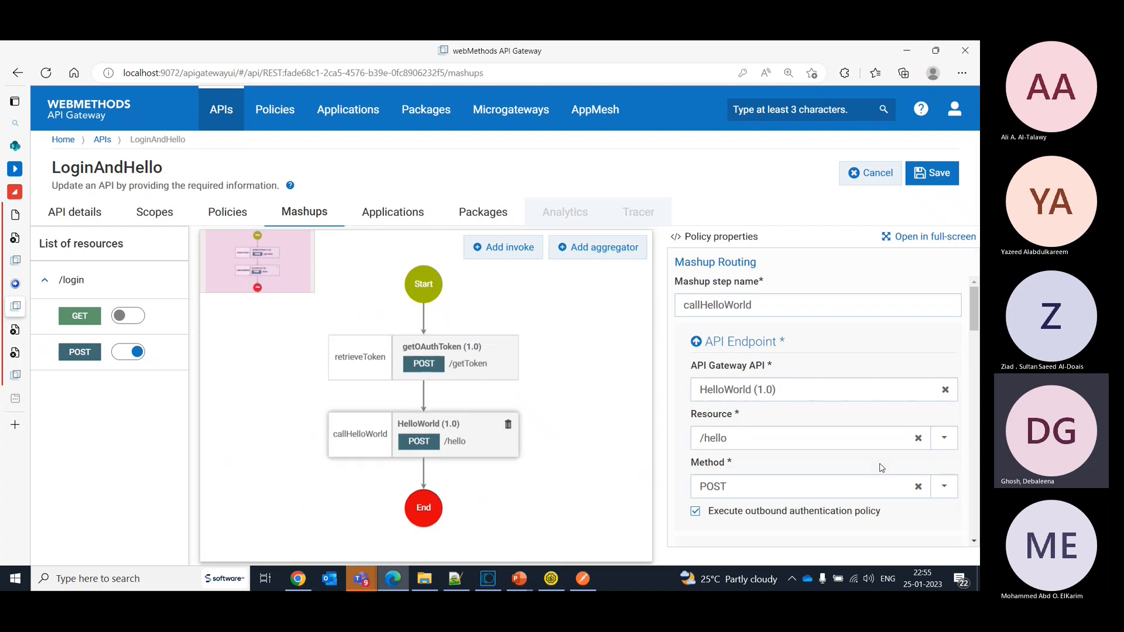
drag(972, 296, 970, 472)
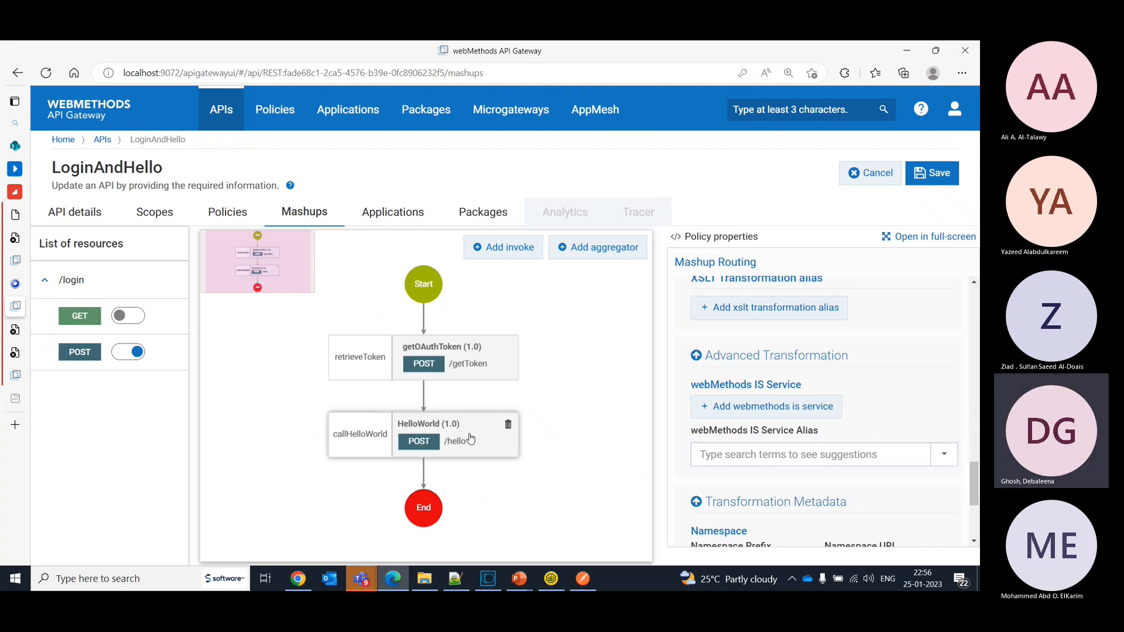
- Return to the LoginAndHello policies and leave edit mode without saving, keeping the API active
key(Down)
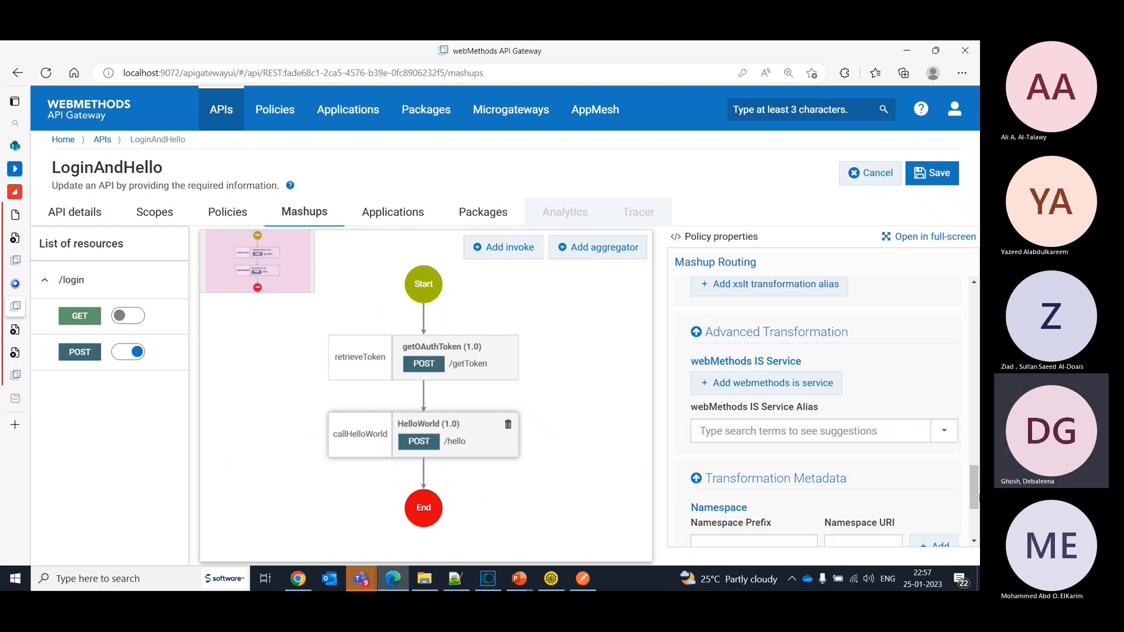
click(224, 215)
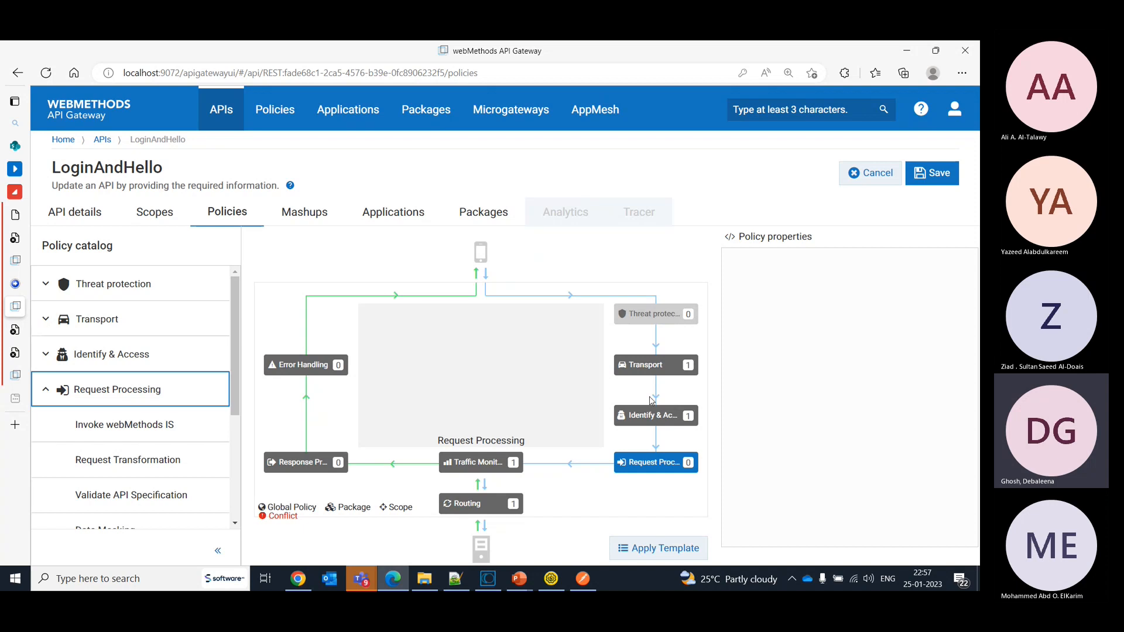
click(887, 178)
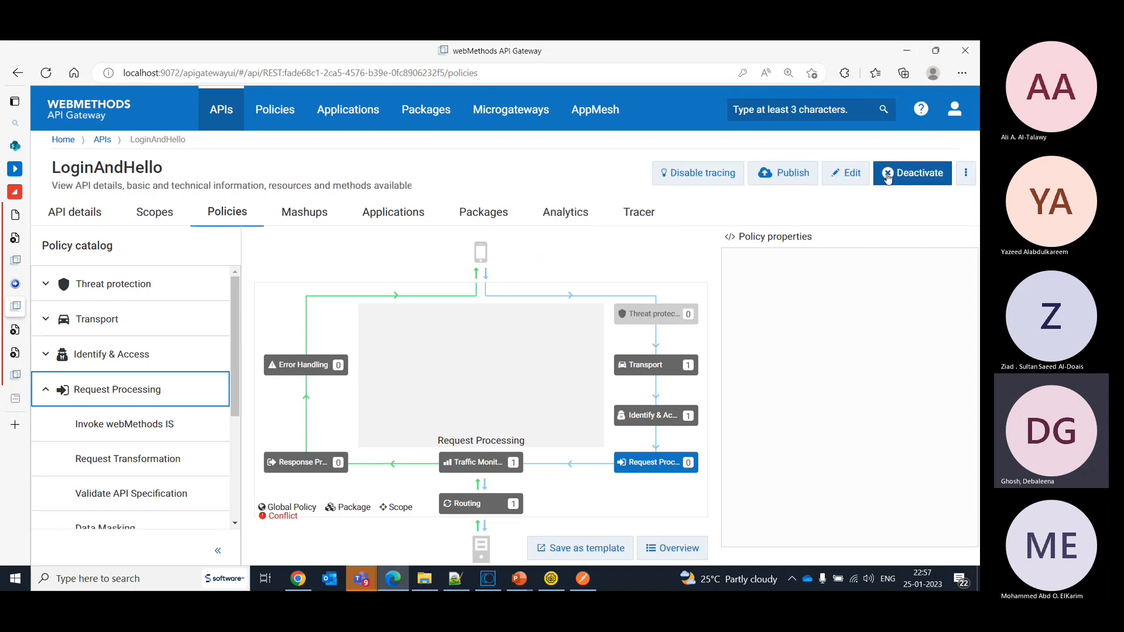
click(887, 176)
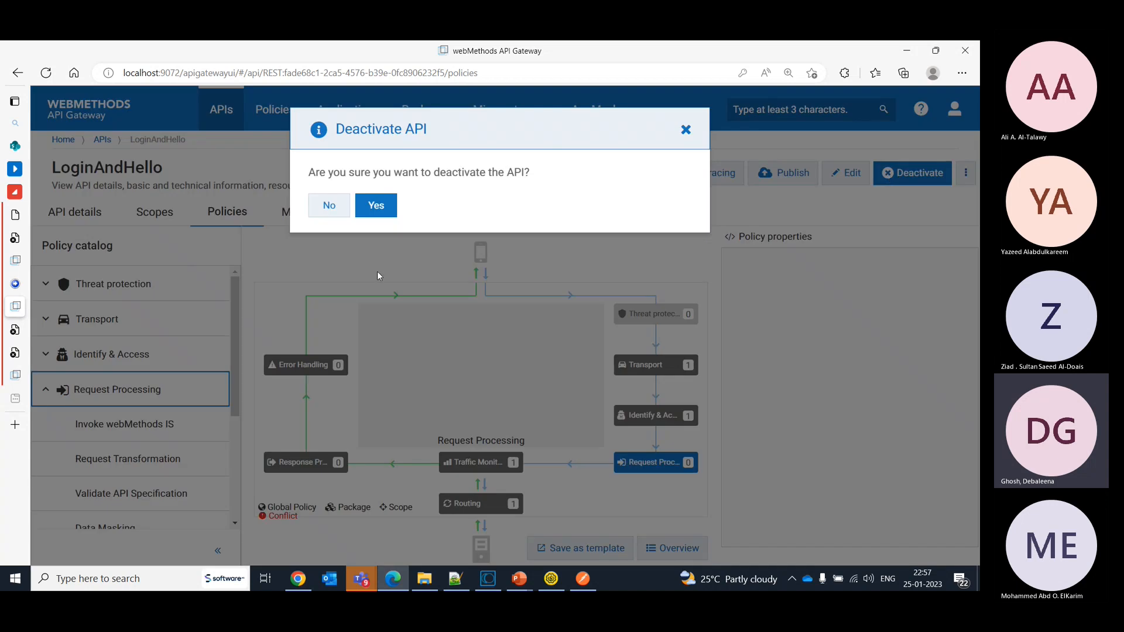
click(329, 206)
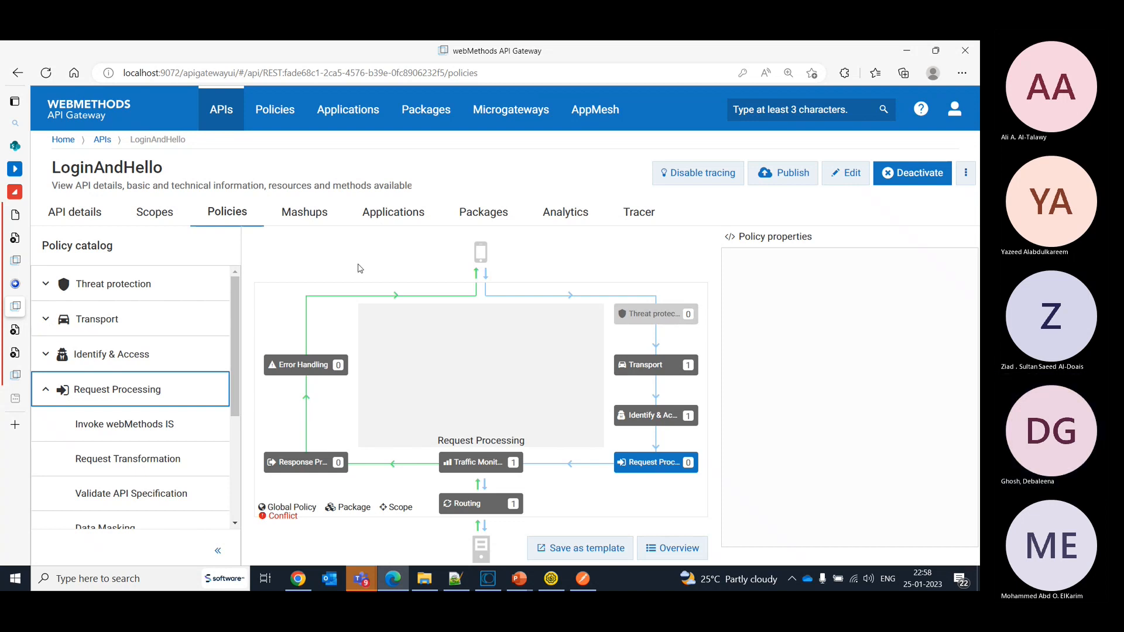
- Put the LoginAndHello mashup into edit mode and add an aggregator to the POST /login flow
click(305, 212)
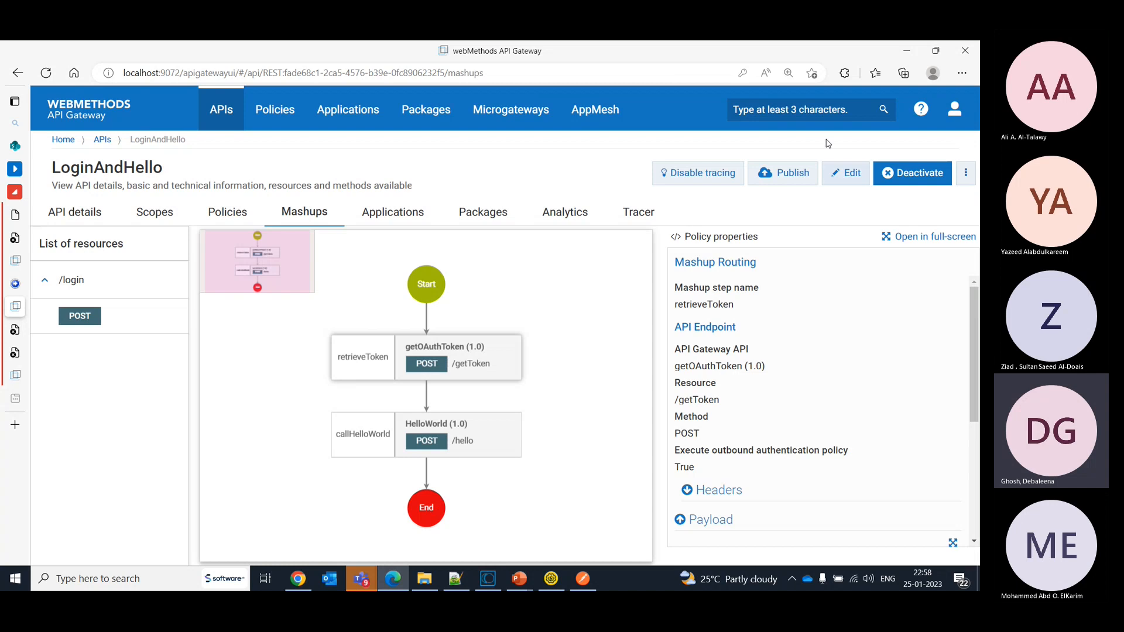
click(835, 170)
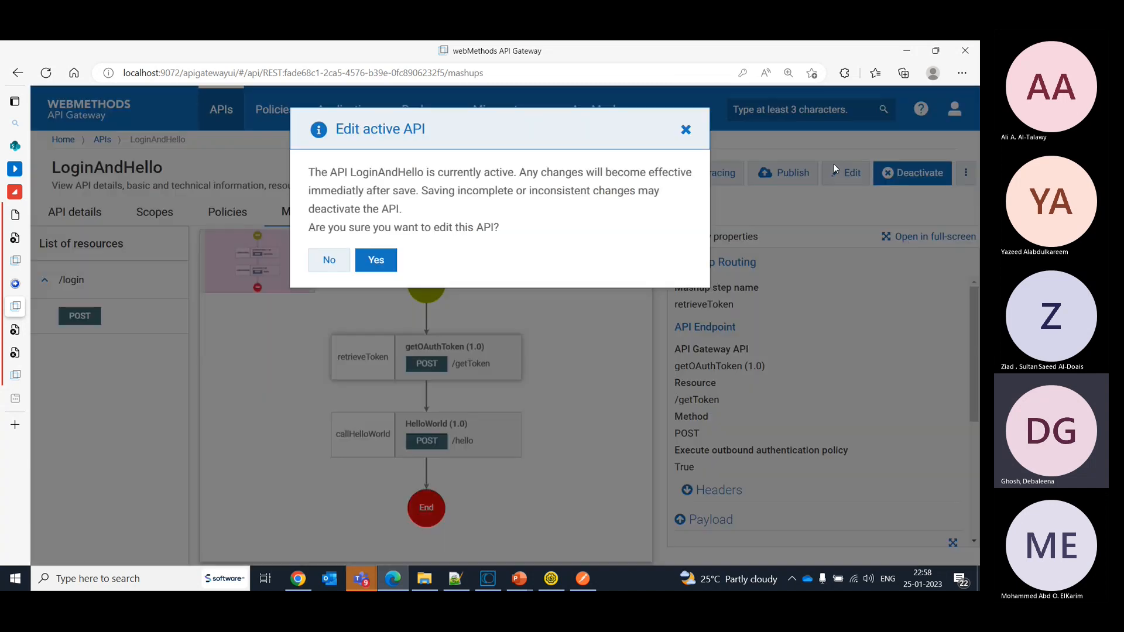
click(376, 259)
click(579, 249)
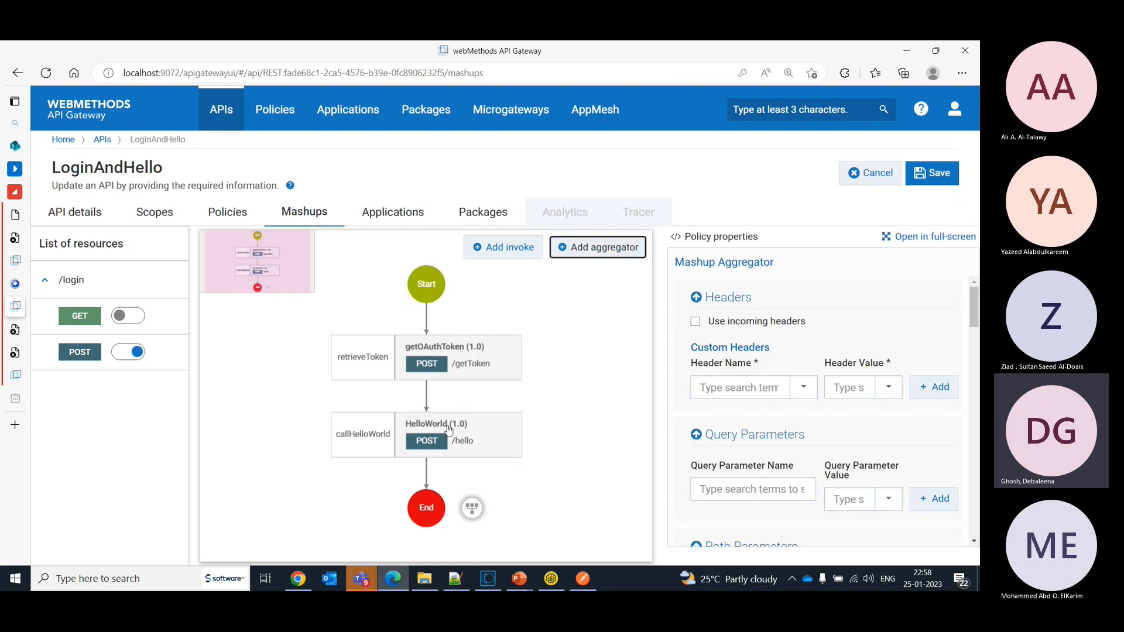
- Try to run callHelloWorld in parallel with retrieveToken by detaching it from retrieveToken and connecting it to Start
drag(449, 431, 447, 344)
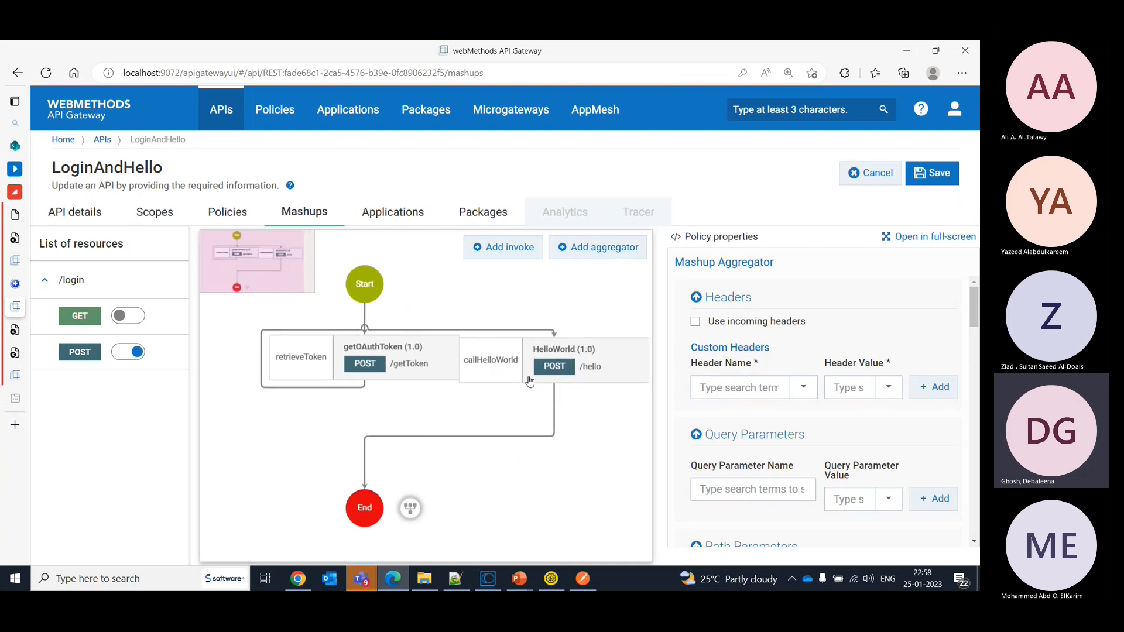
click(448, 330)
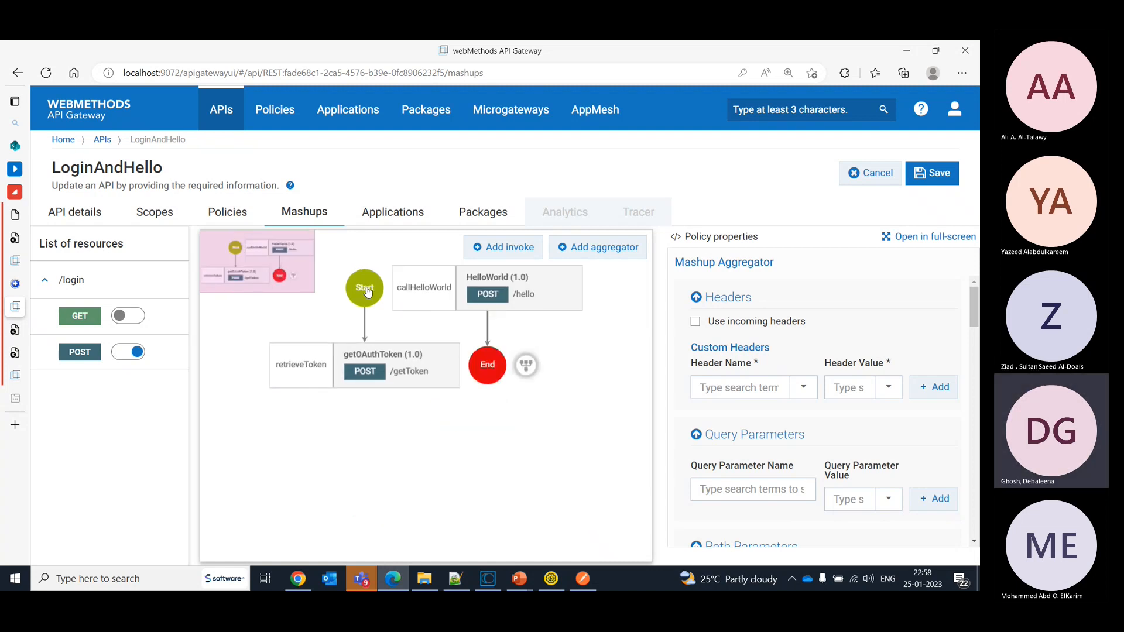
drag(367, 291, 450, 286)
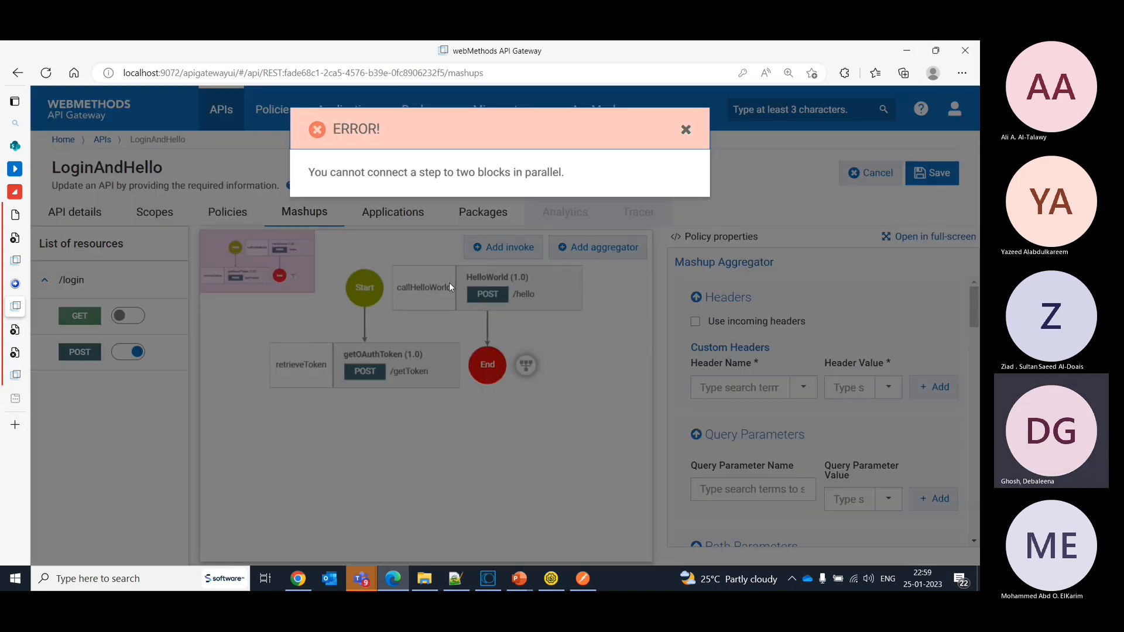
drag(457, 172, 484, 172)
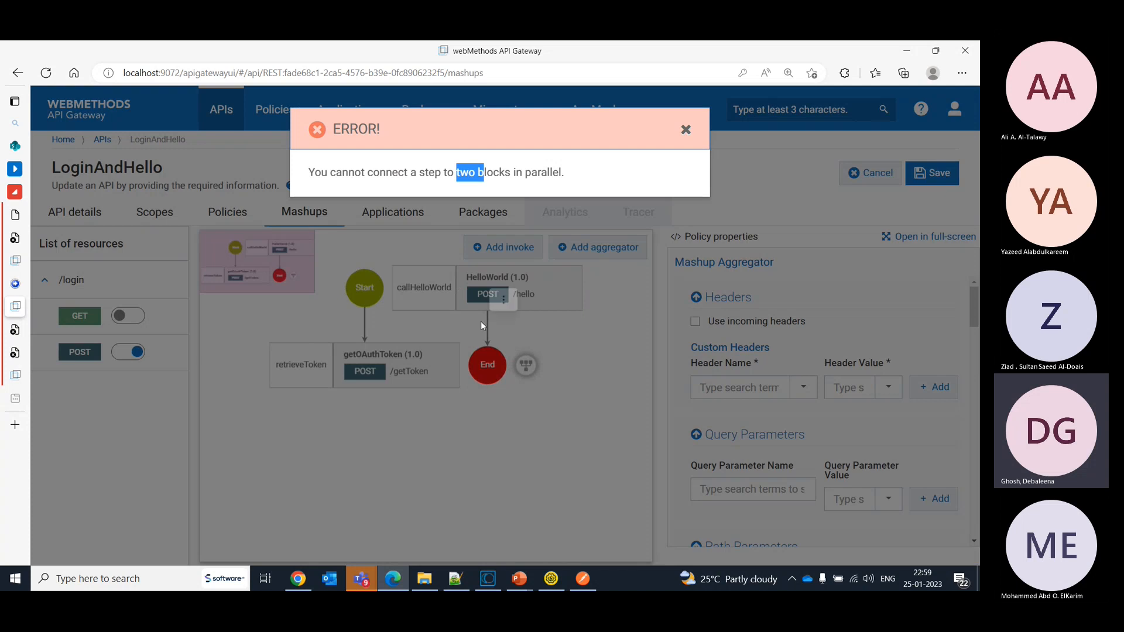
click(685, 131)
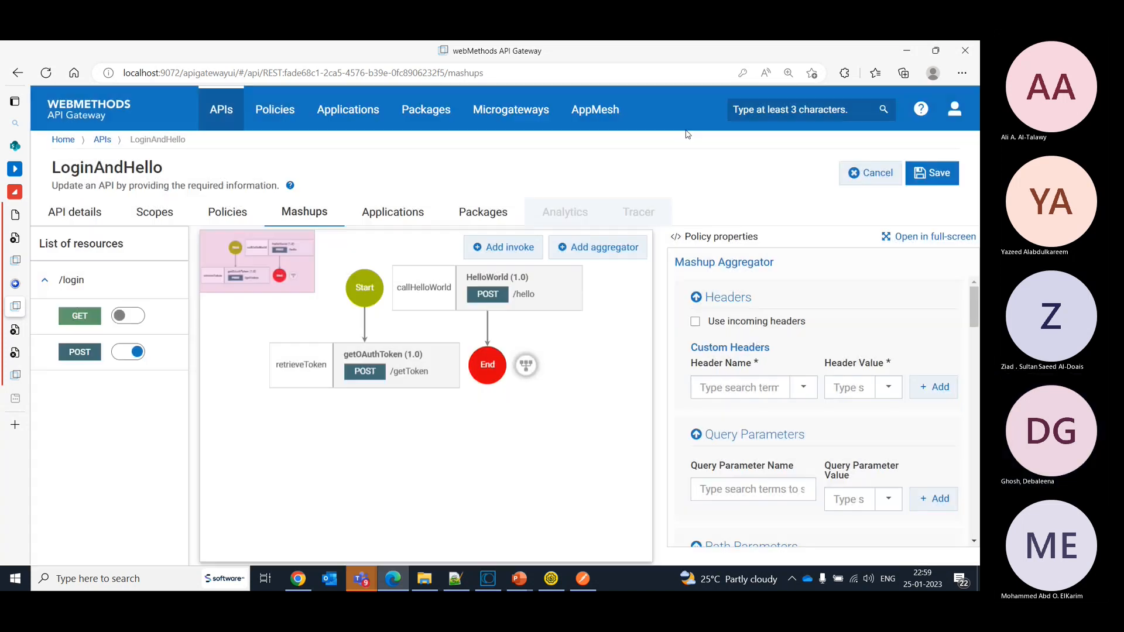
- Add a second aggregator to the rearranged mashup flow and discard all mashup edits
drag(430, 296, 447, 457)
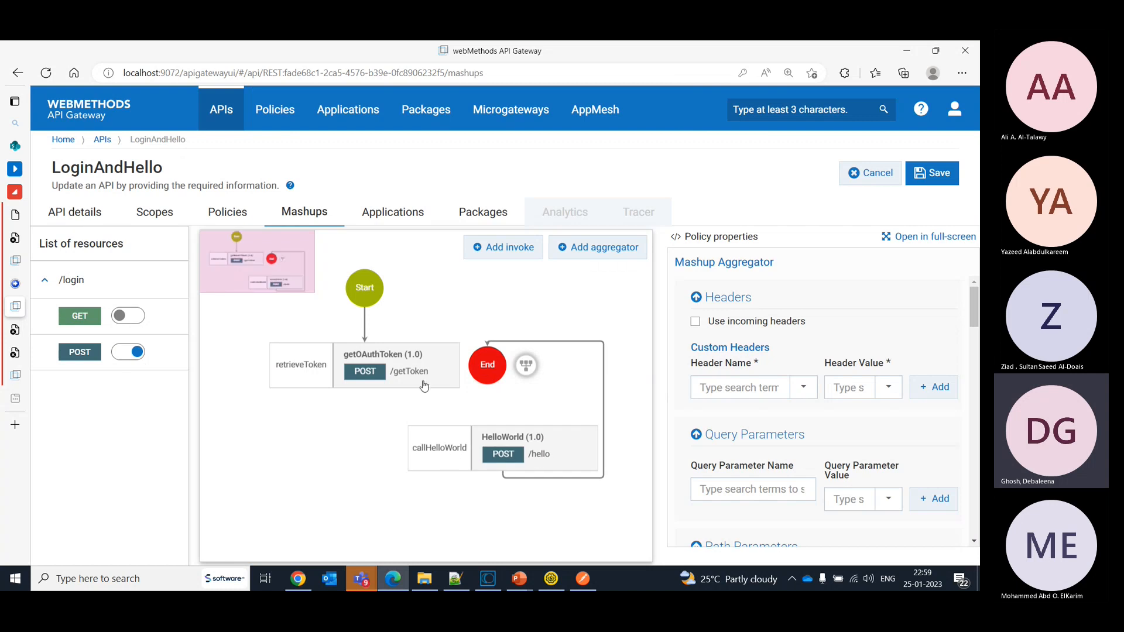
click(579, 349)
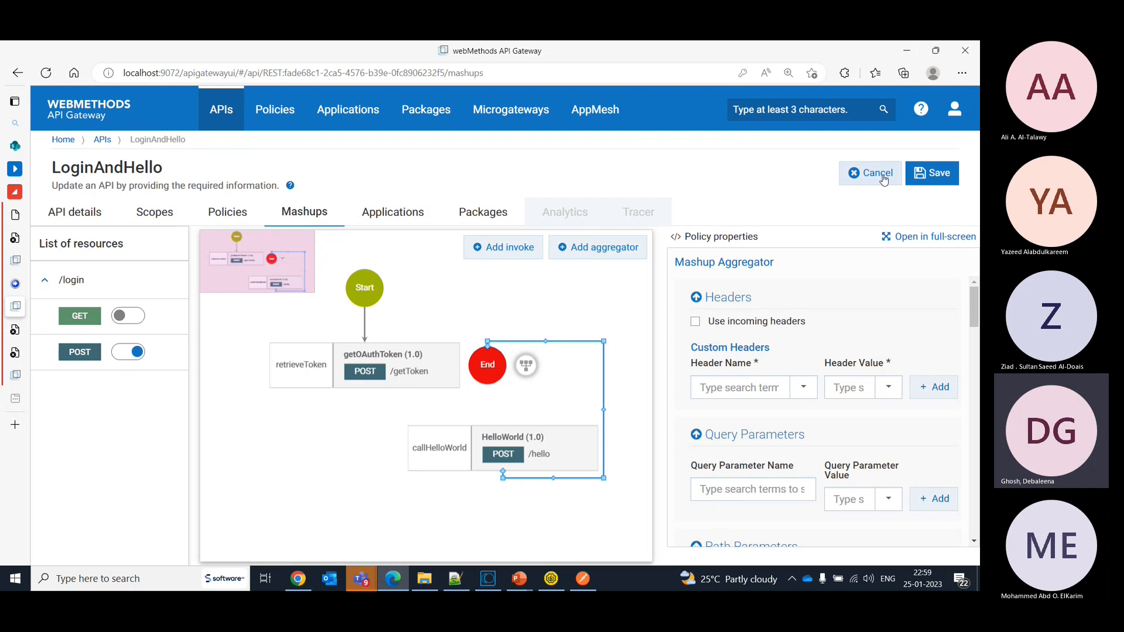
click(598, 247)
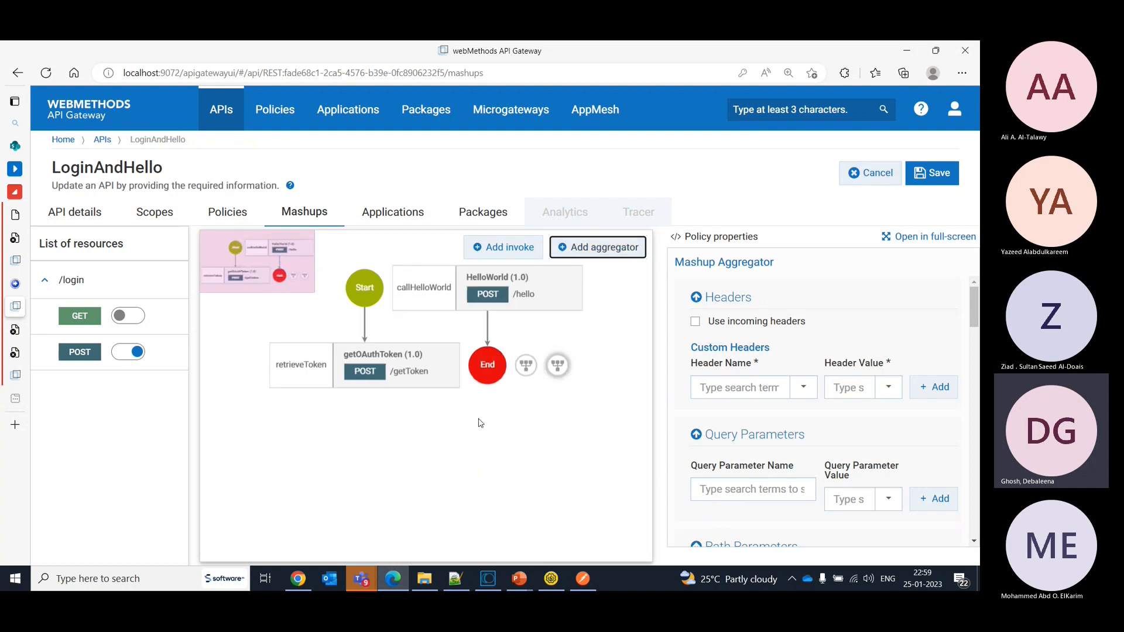
click(527, 367)
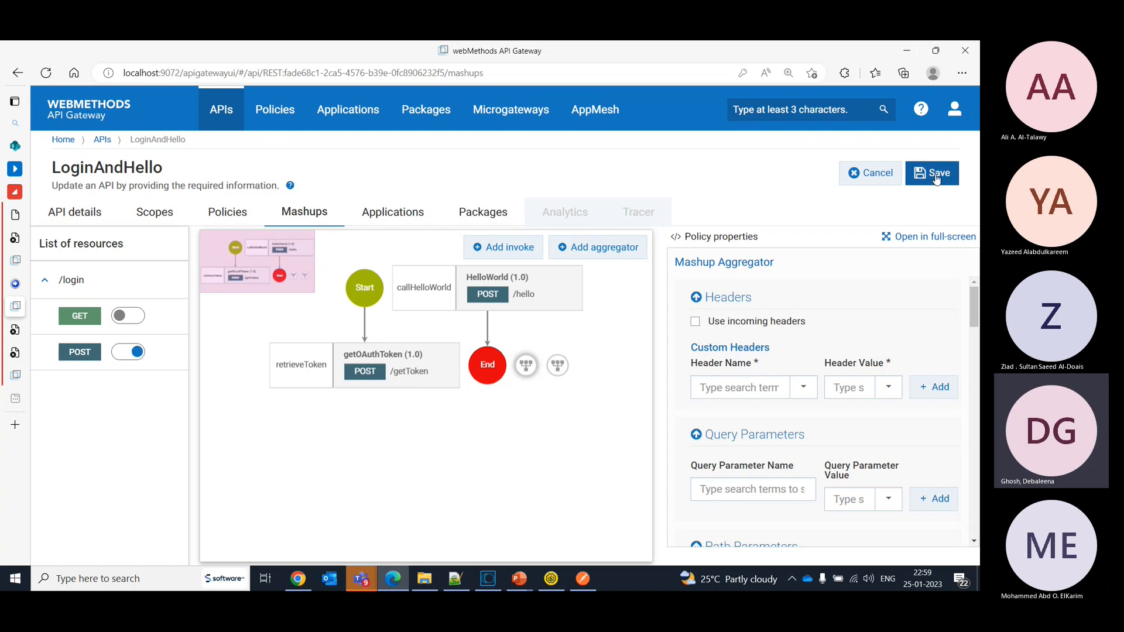
click(879, 176)
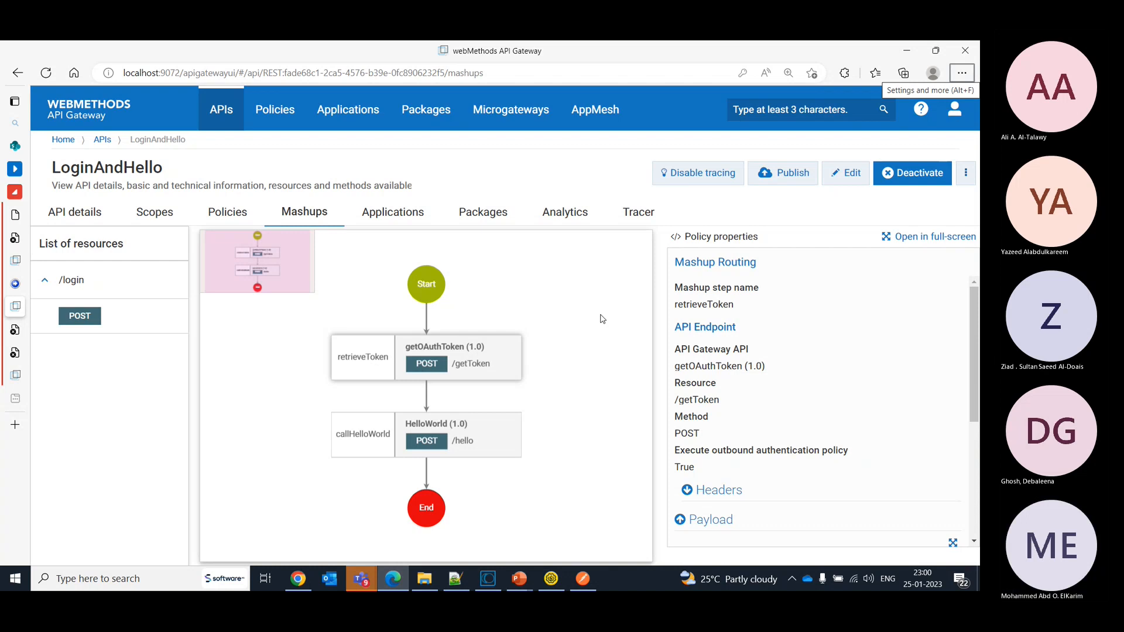
- Open the Administration page and look through its list of general settings
click(955, 122)
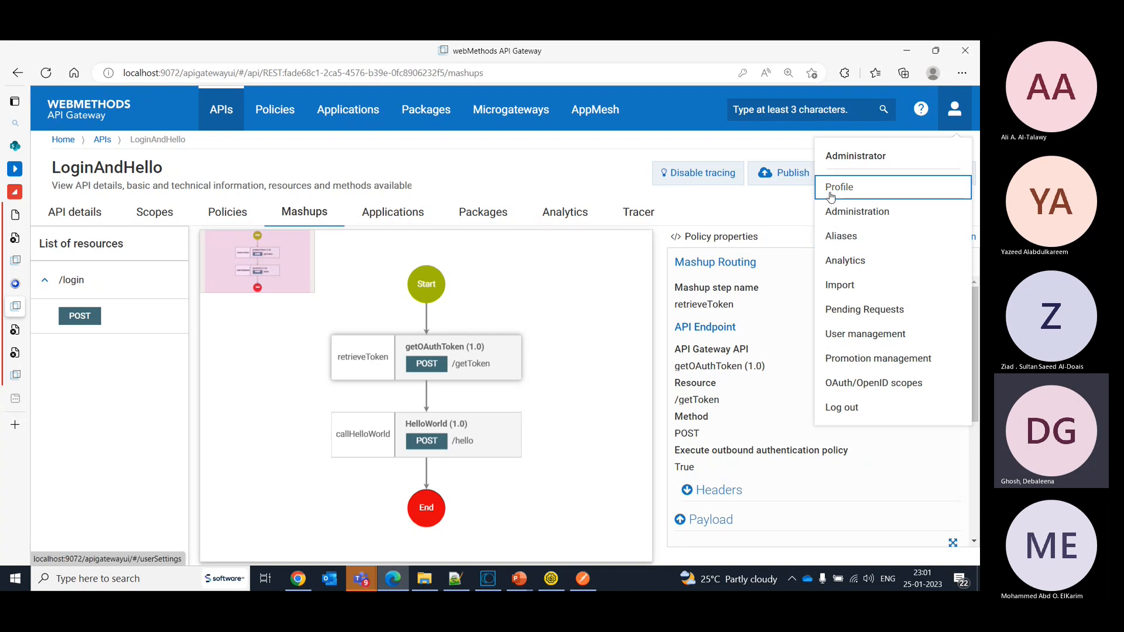
click(836, 212)
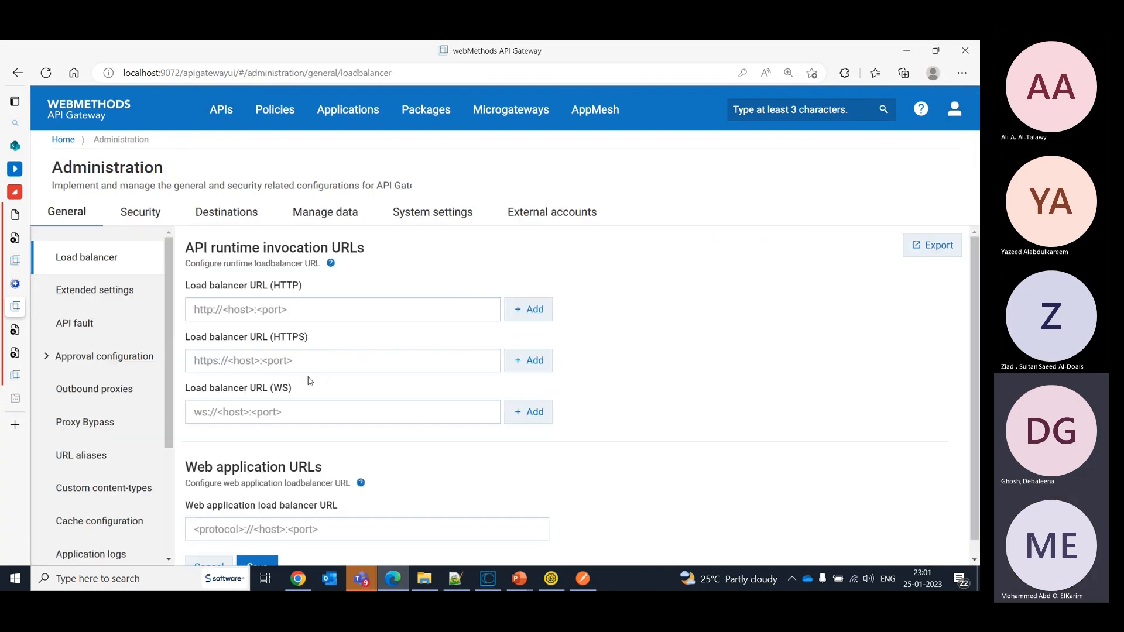
drag(170, 343, 183, 490)
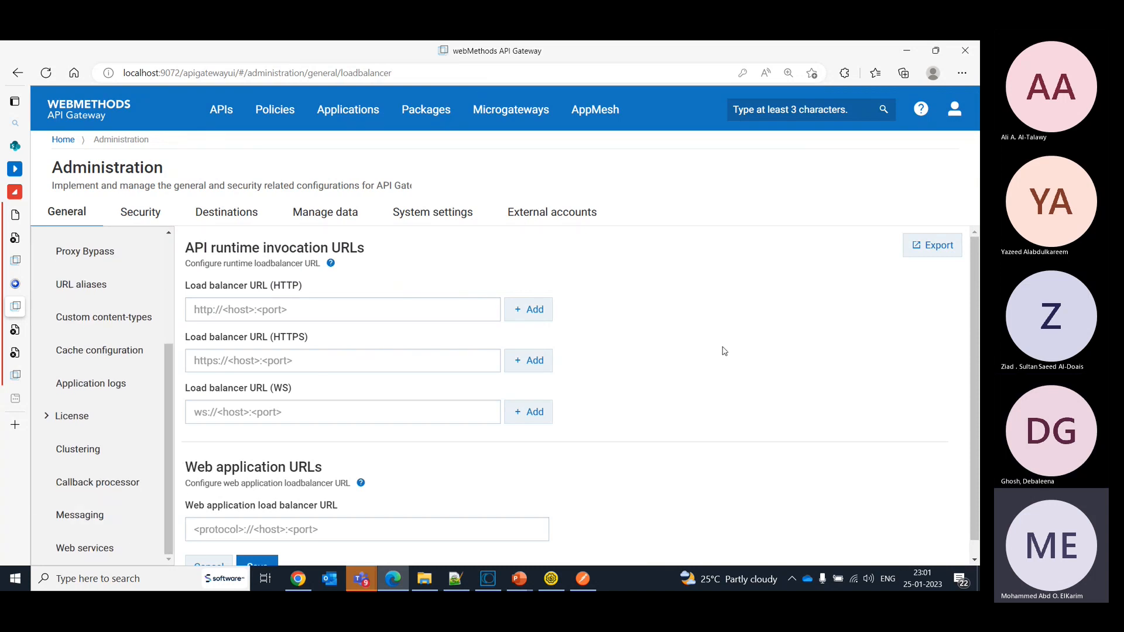
- Show the details of the HelloWorld REST API, version 2.0, from the list of managed APIs
click(218, 120)
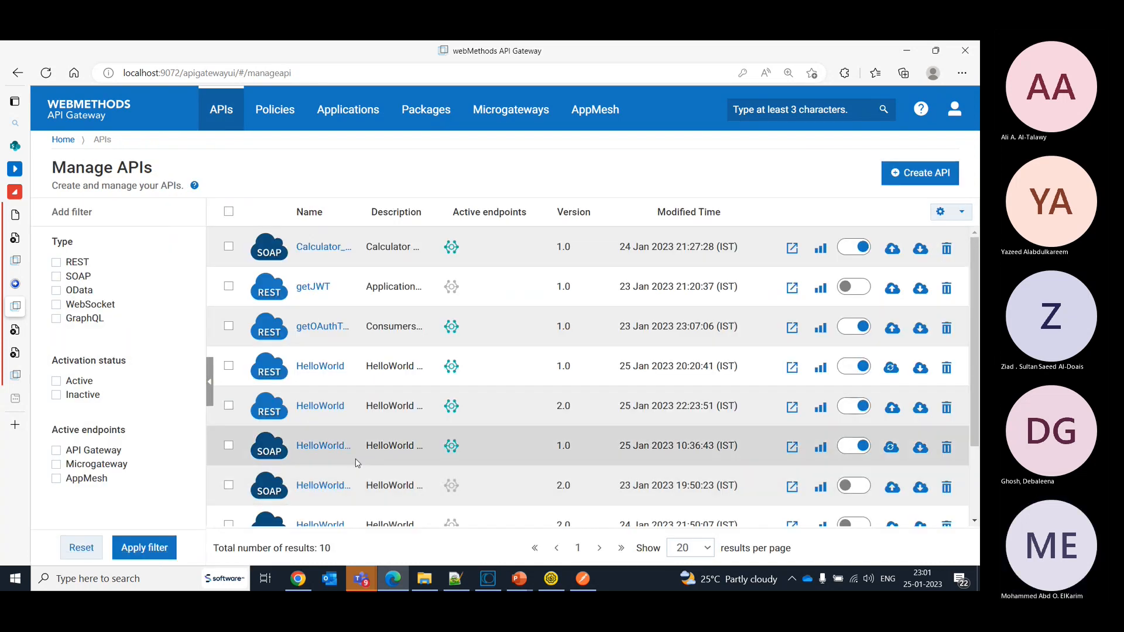
click(310, 416)
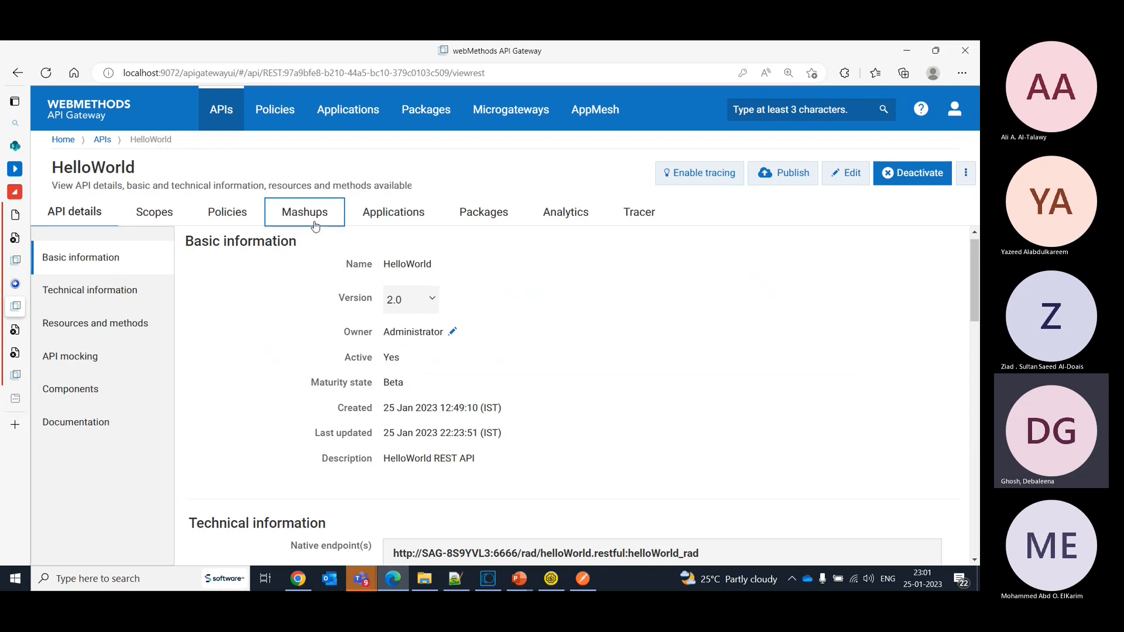
click(954, 108)
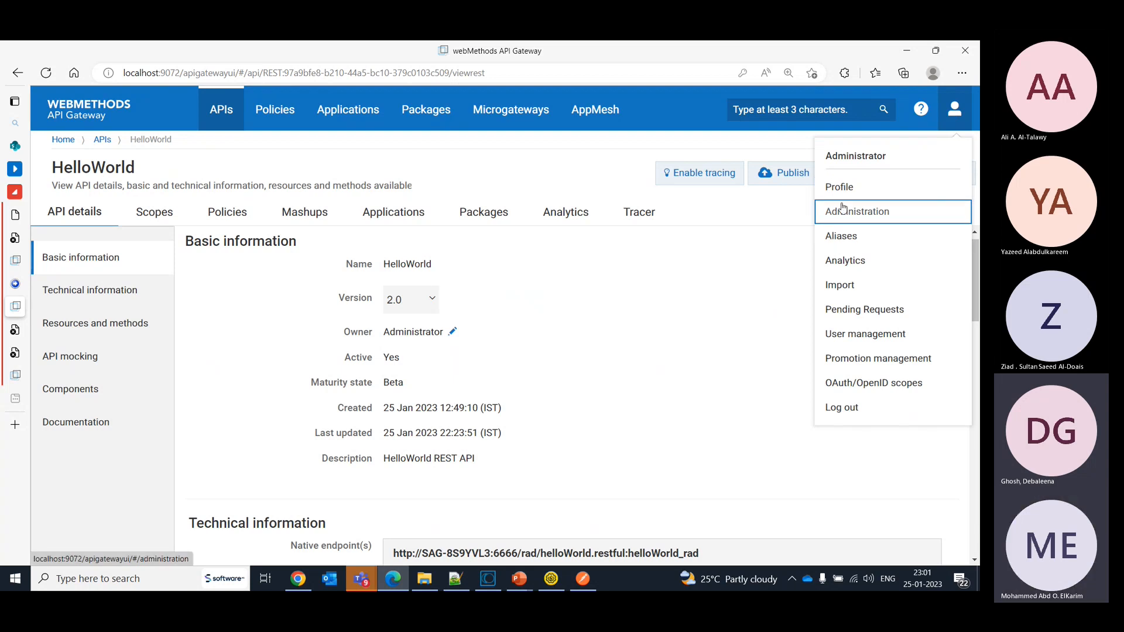
click(676, 297)
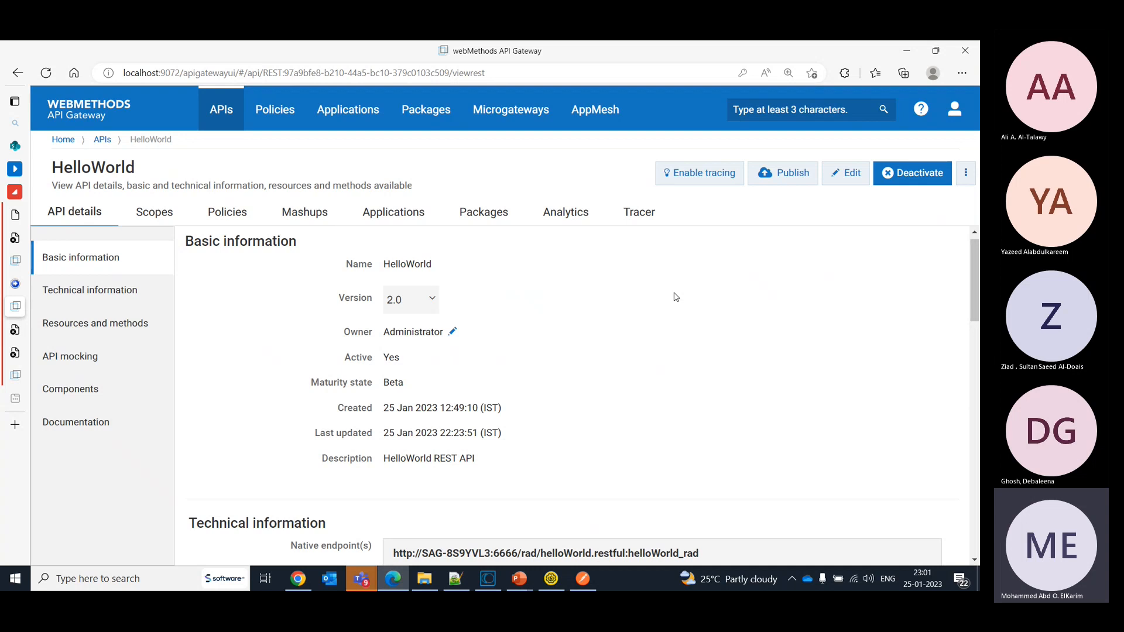
- Open the license details in the general administration settings and review the sales information
click(955, 110)
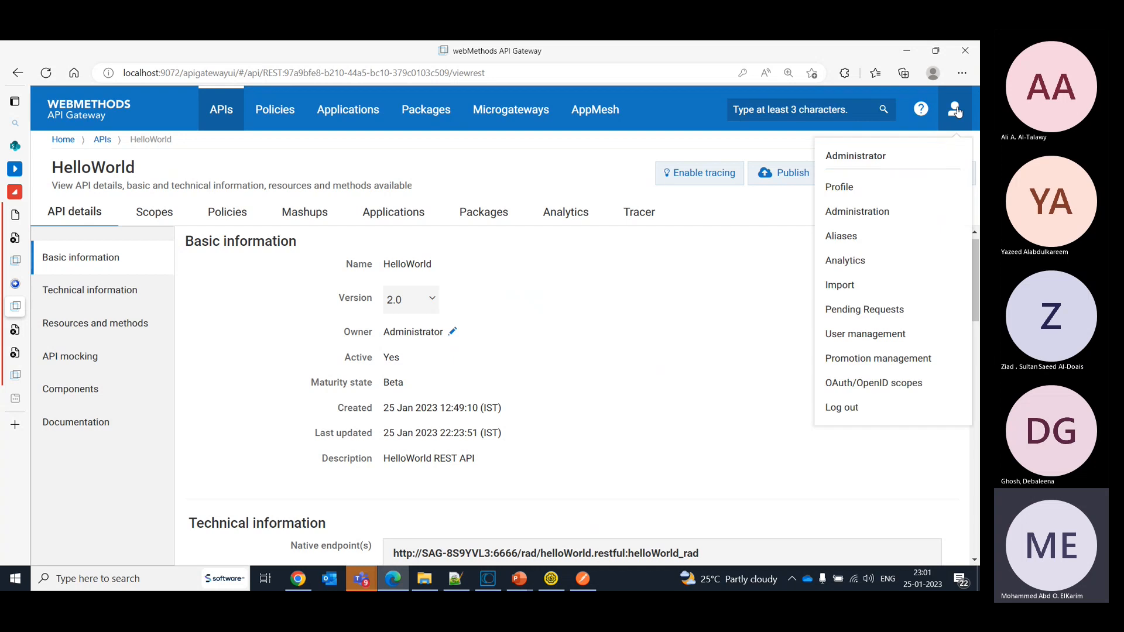
click(842, 212)
scroll(103, 399, down, 3)
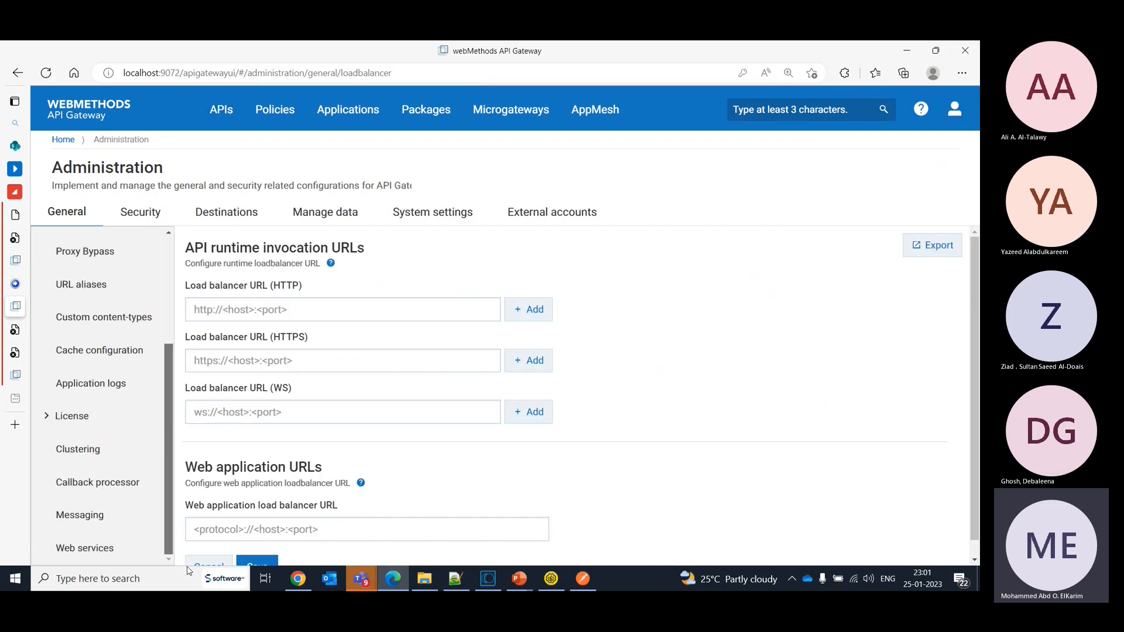
click(78, 419)
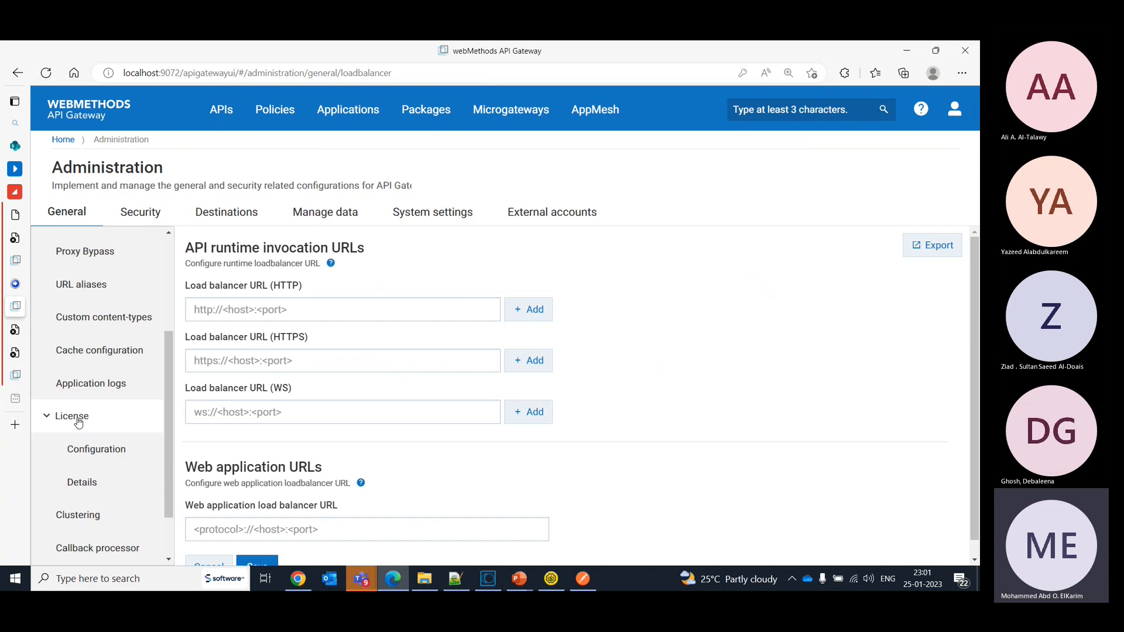
click(81, 483)
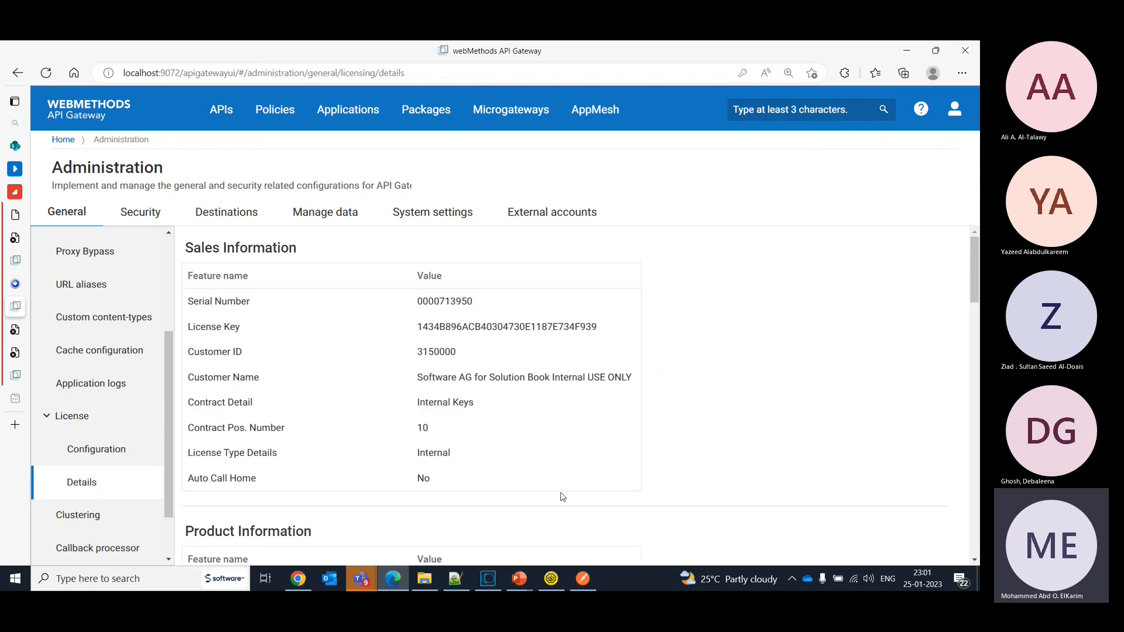
drag(977, 256, 962, 210)
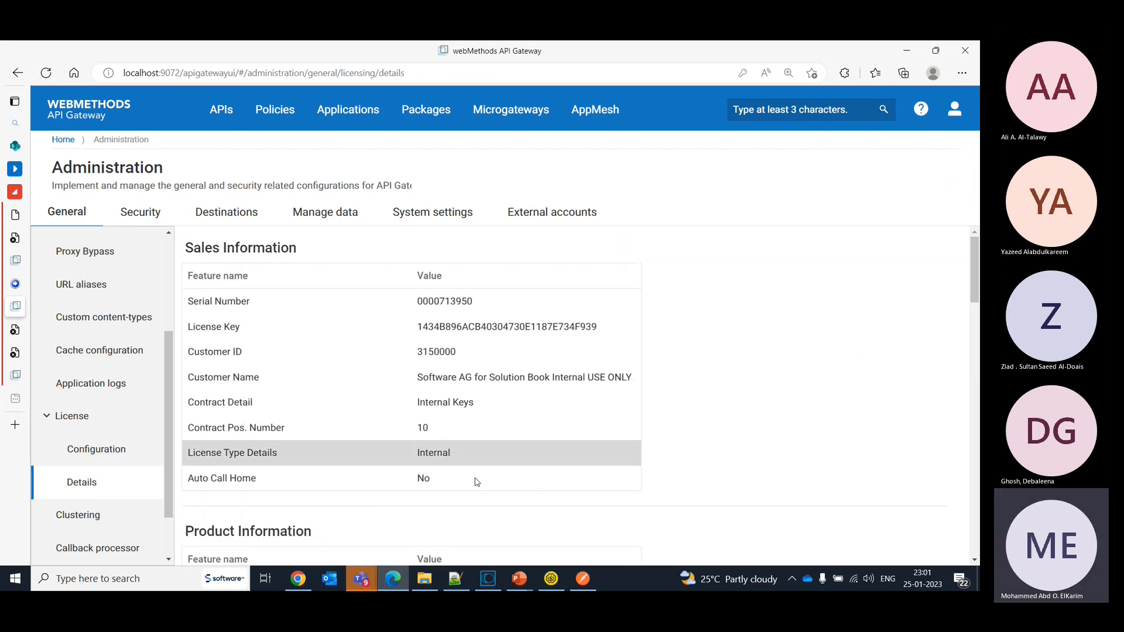
- Check the license's enabled features and compare them with the product and API Gateway sections of the license details
click(104, 455)
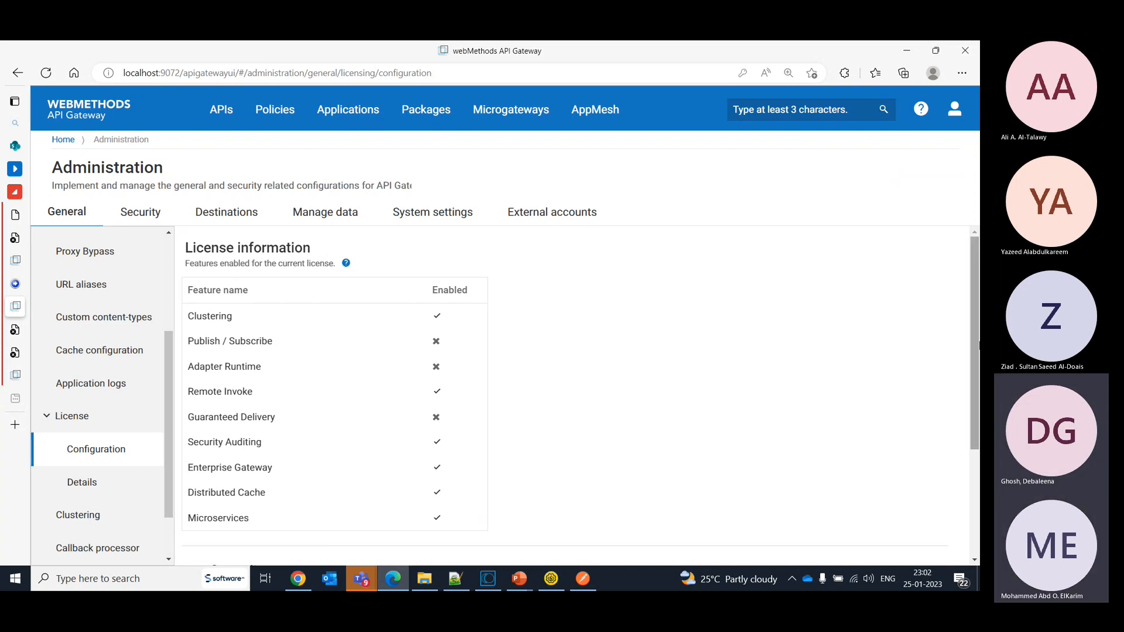
mouse_move(976, 344)
mouse_down()
mouse_move(977, 456)
mouse_move(965, 343)
mouse_up()
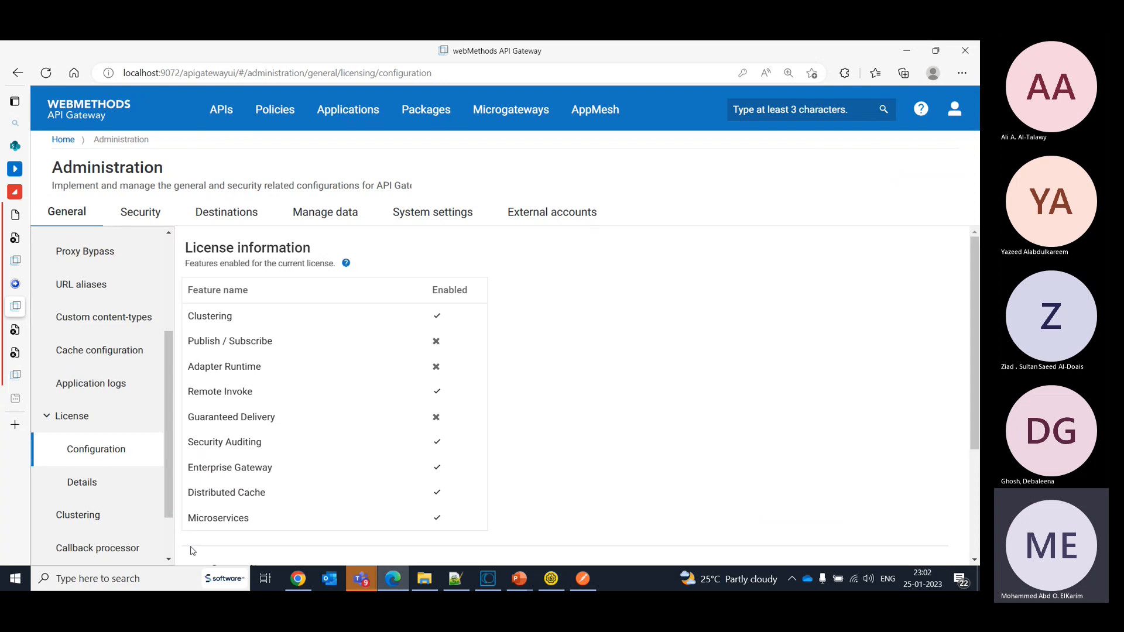
click(89, 496)
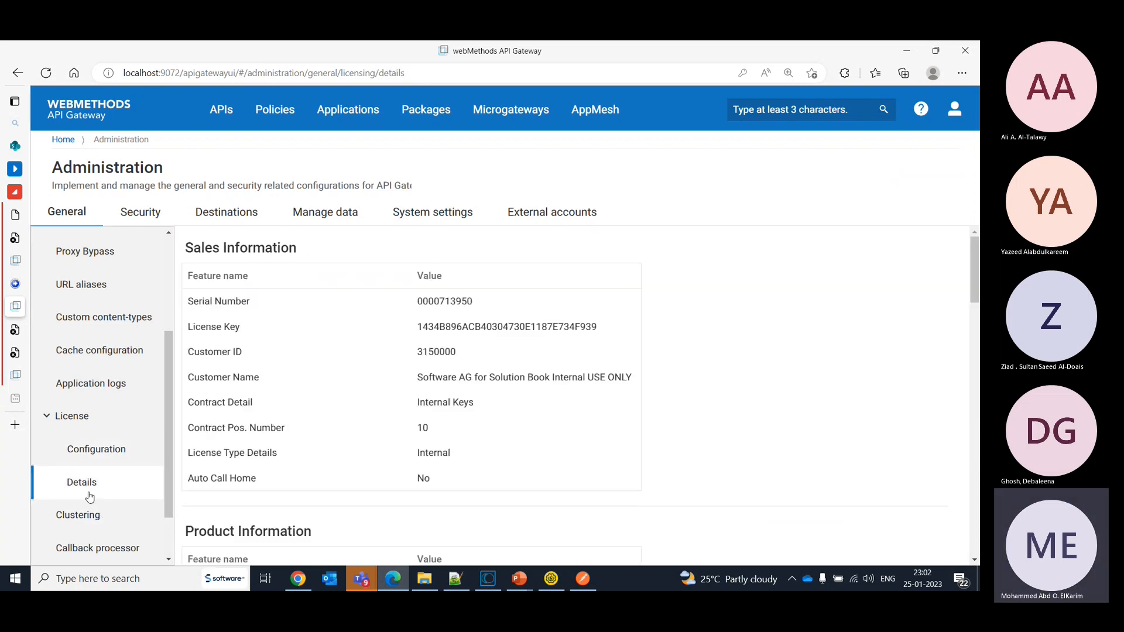
drag(974, 275, 978, 413)
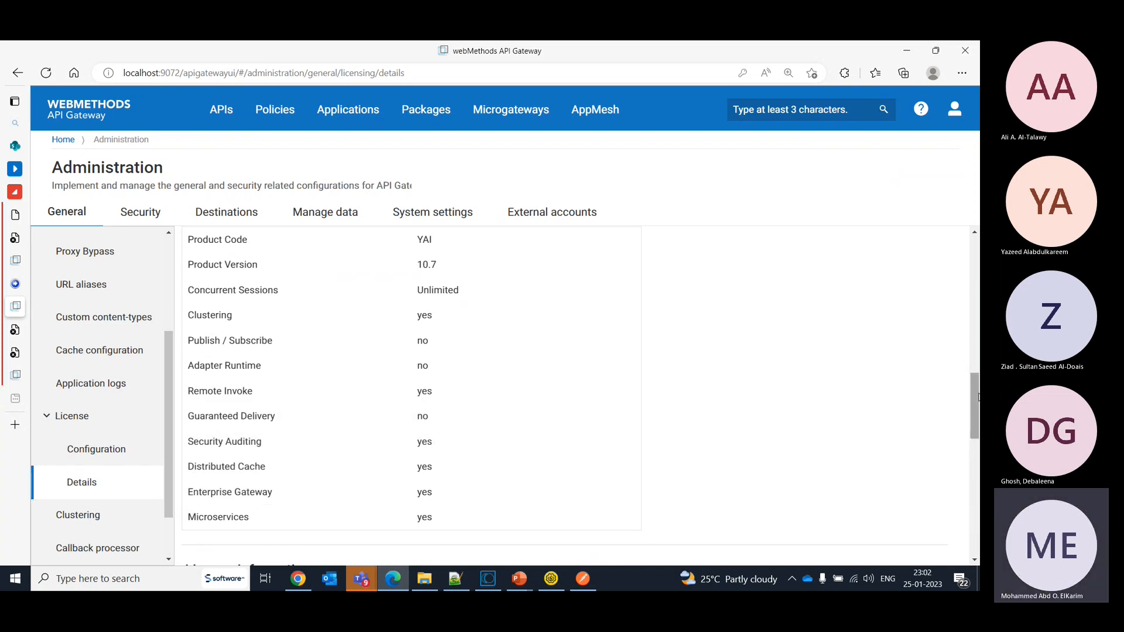
drag(978, 398, 980, 487)
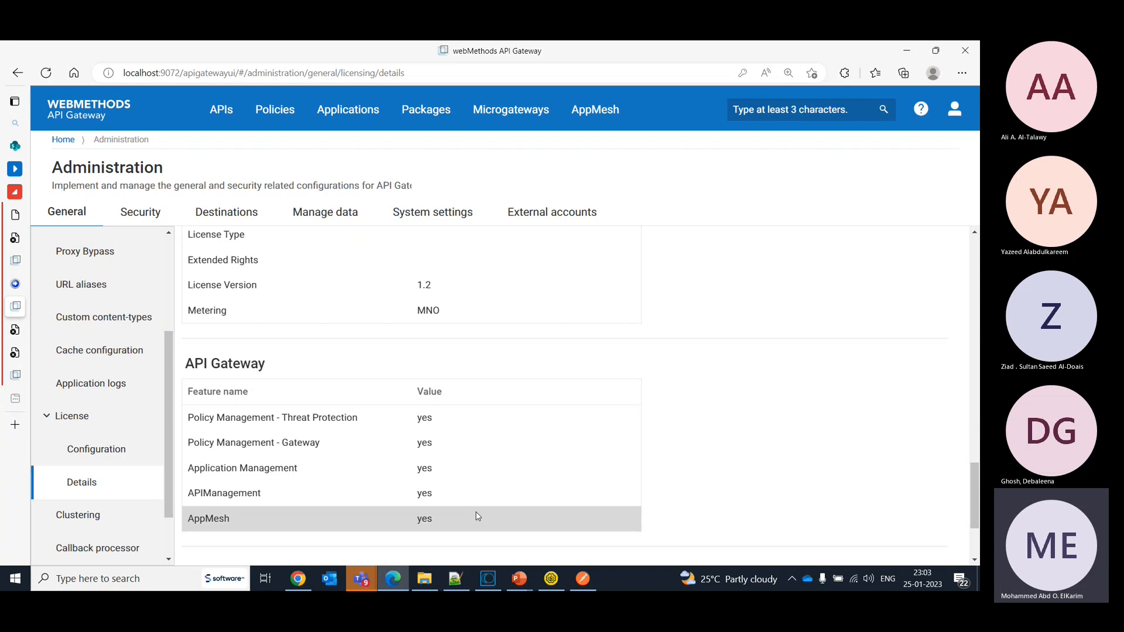
- Review the API Gateway and Terracotta sections of the license details, then the license and product information
scroll(976, 518, down, 1)
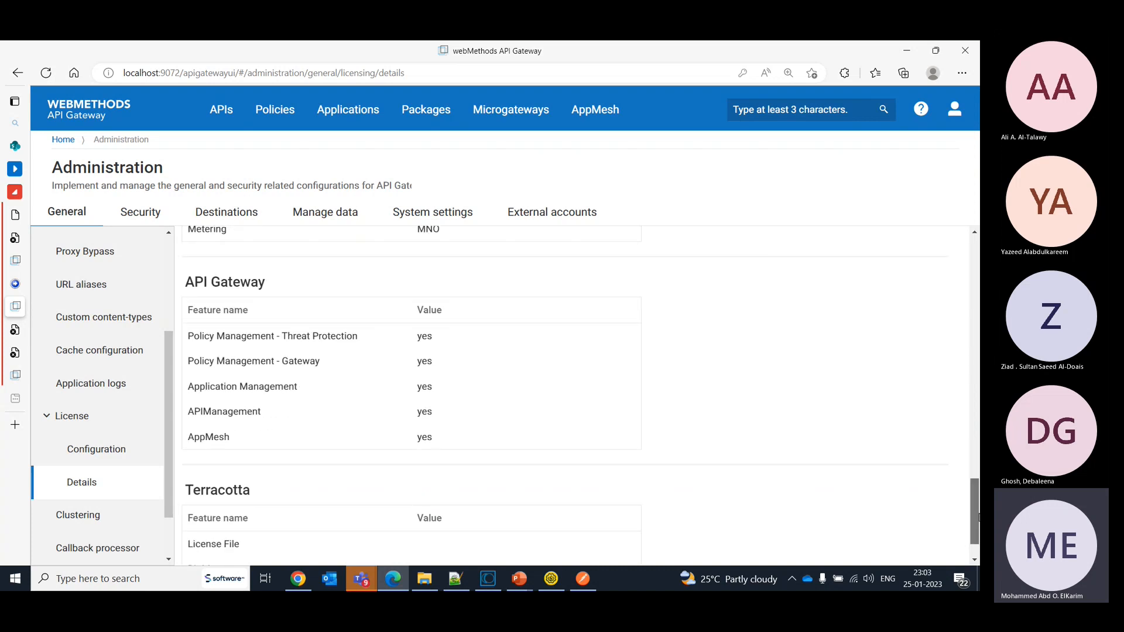
scroll(979, 517, down, 1)
scroll(975, 473, up, 5)
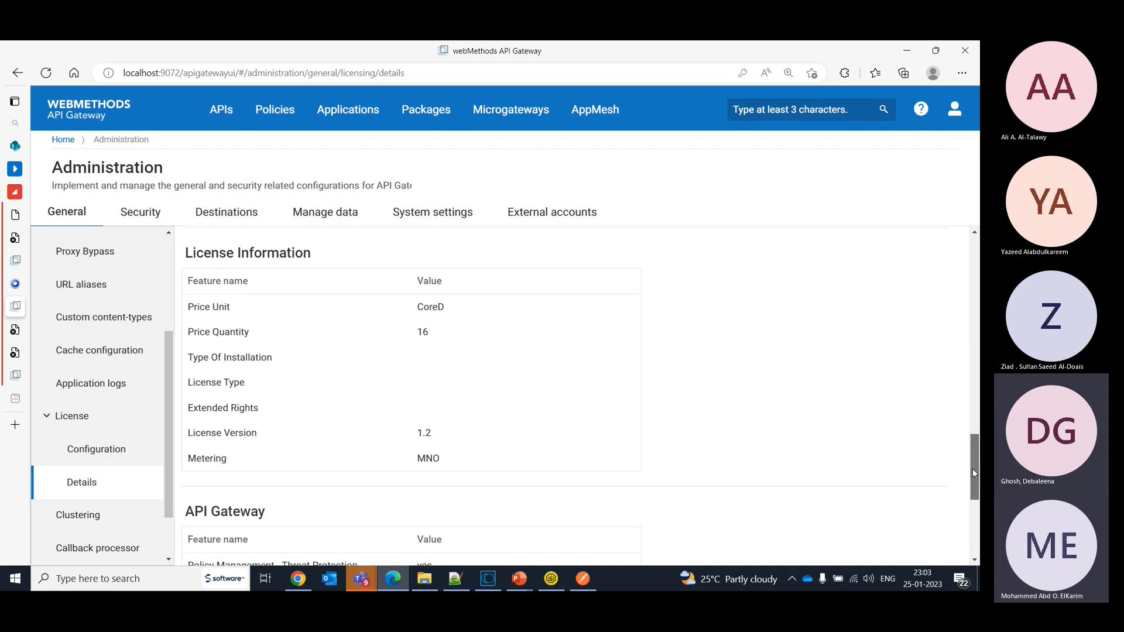
scroll(975, 473, up, 15)
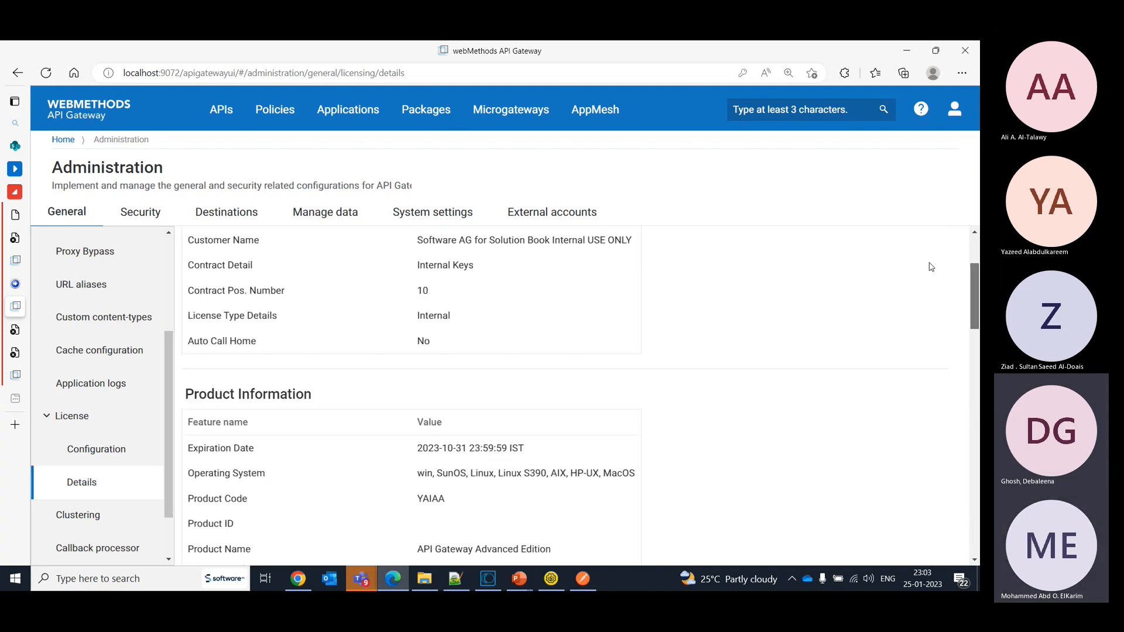
- Open the Calculator_V1 SOAP API from the list of managed APIs and show its basic information in edit mode
click(222, 109)
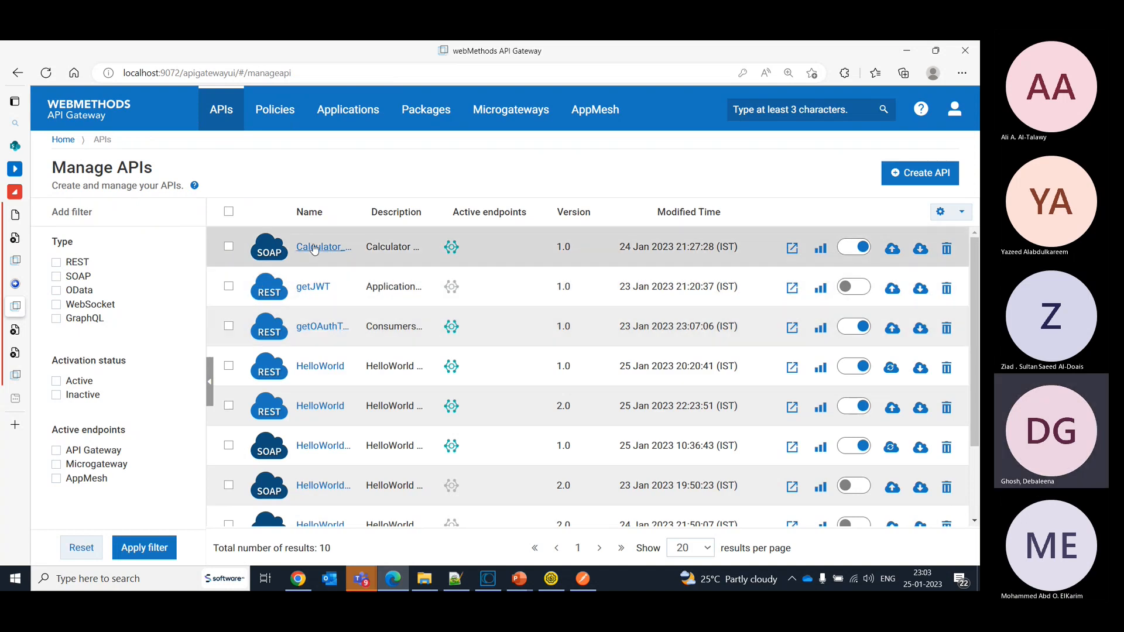
click(316, 246)
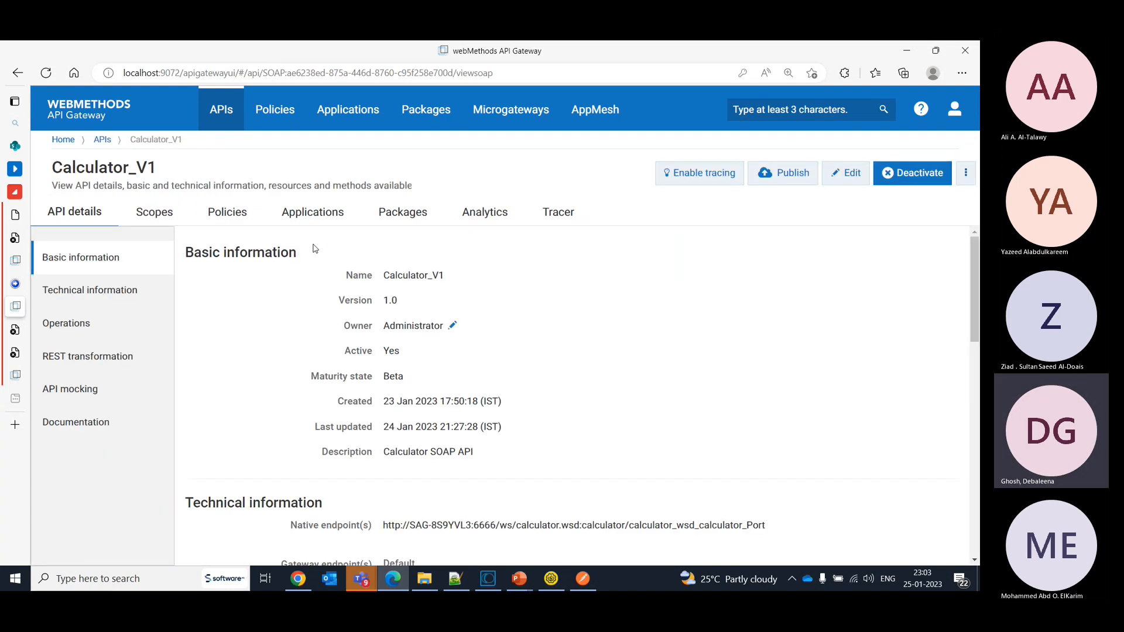
click(846, 171)
click(377, 261)
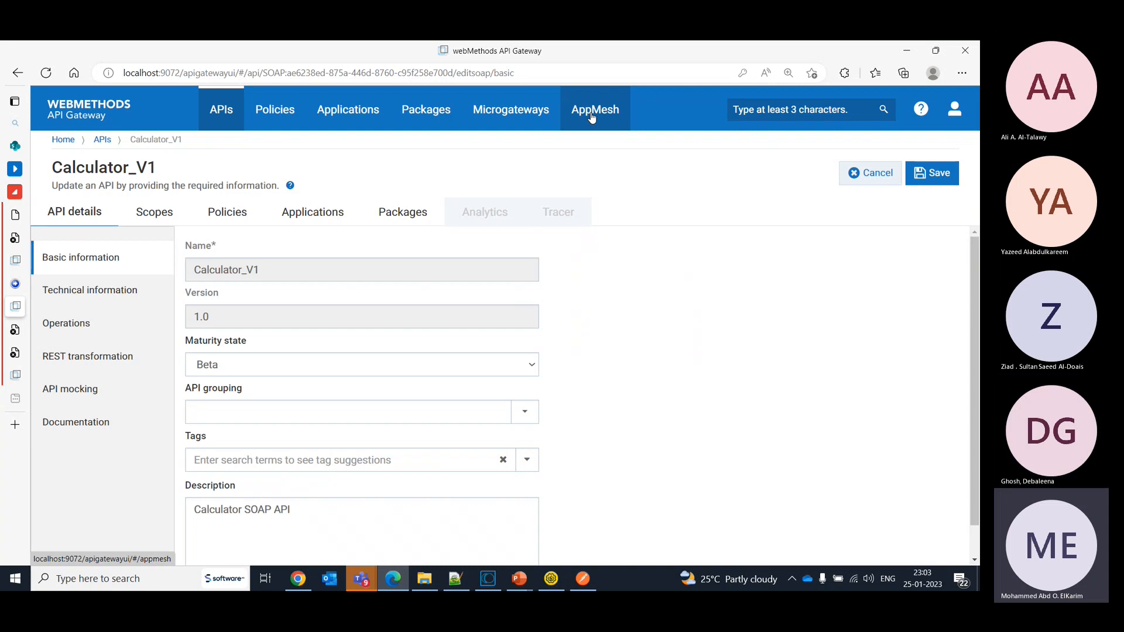
- Return to the Administration page and look through the general settings and the administrator's account options
click(954, 109)
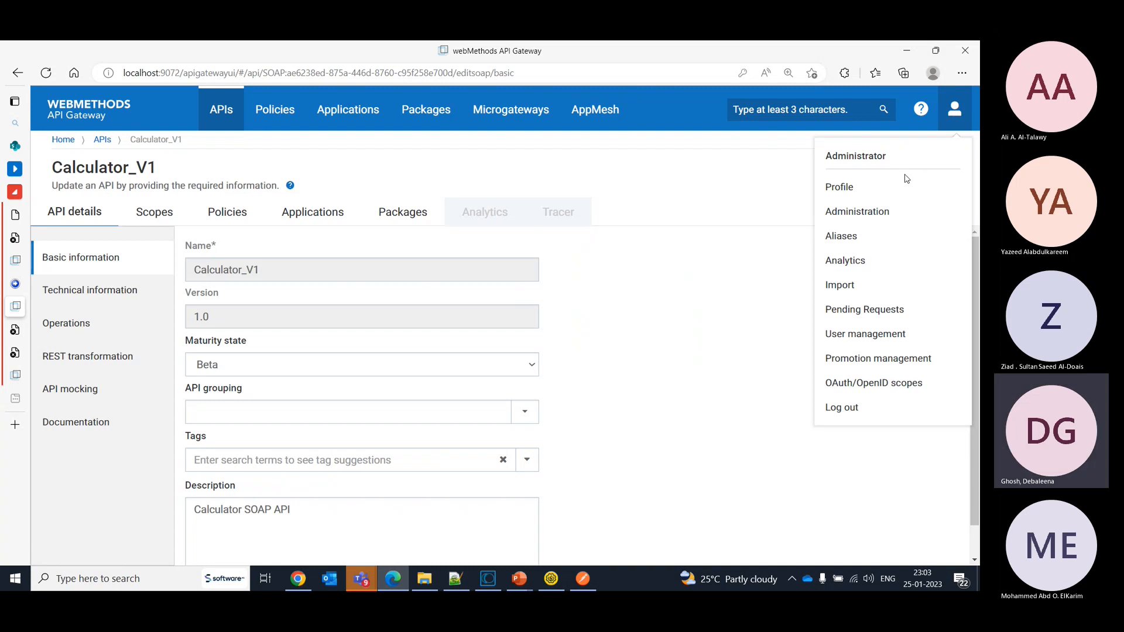
click(842, 218)
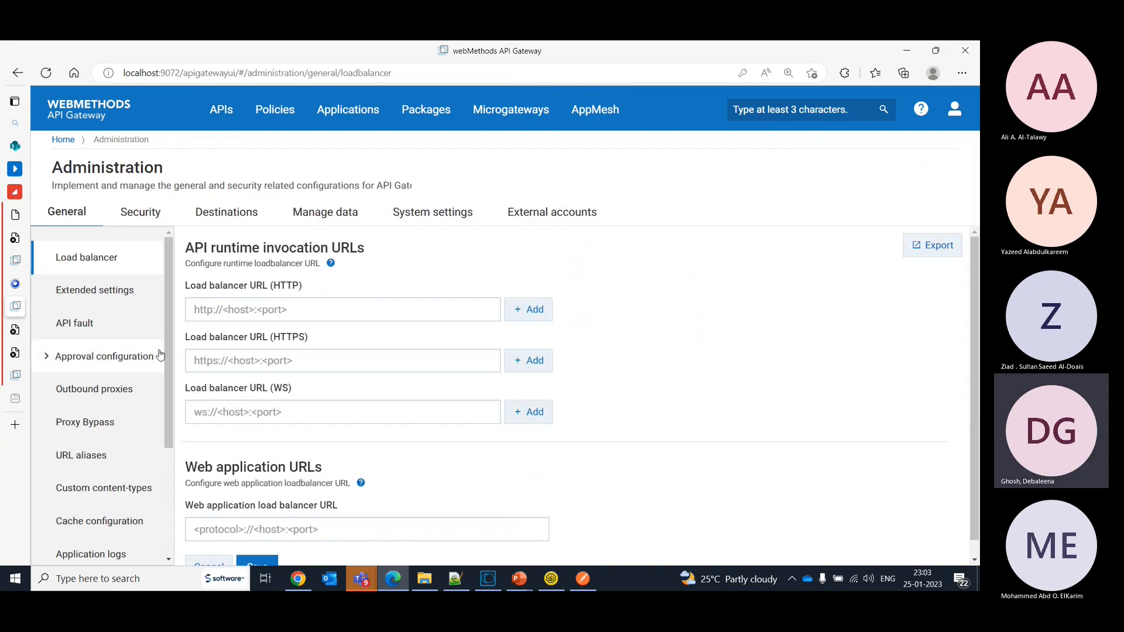
drag(172, 414, 176, 567)
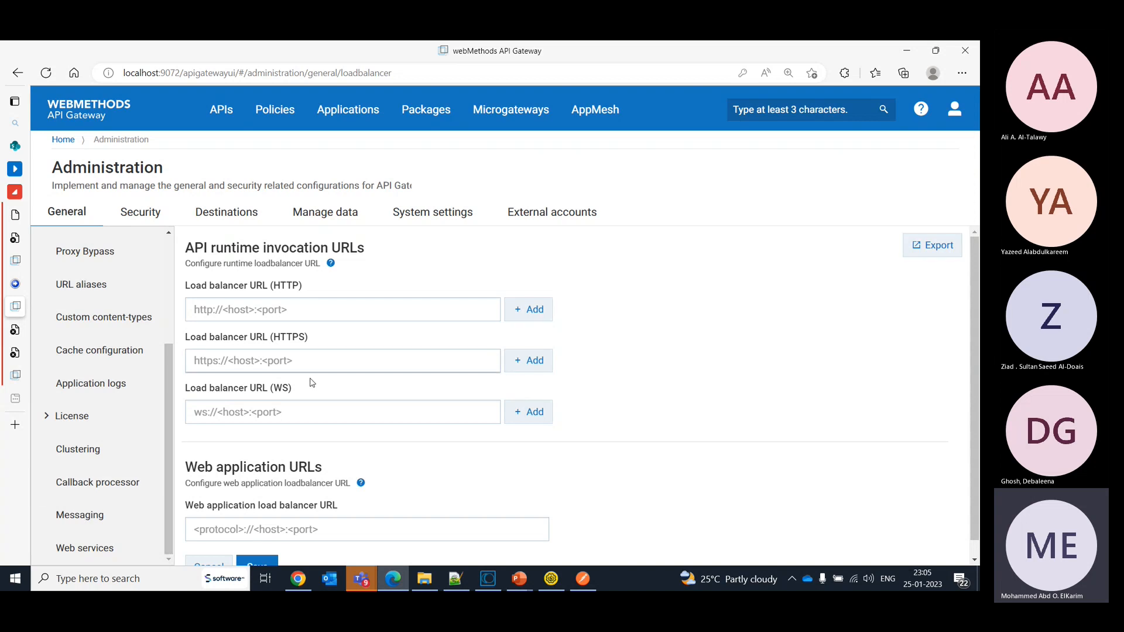
click(960, 117)
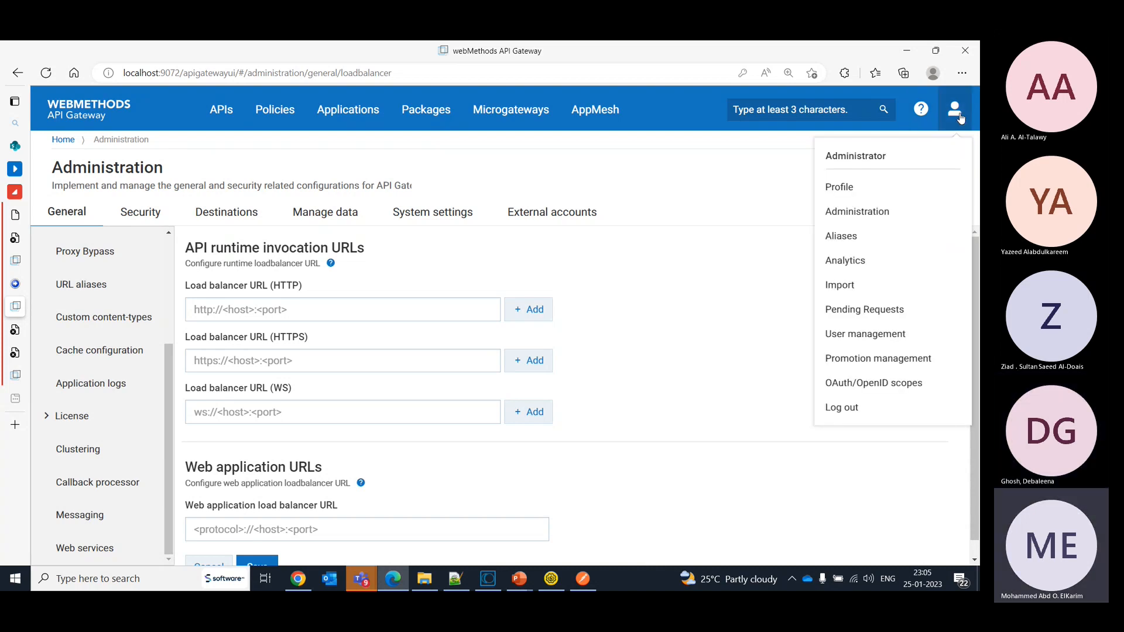
click(732, 284)
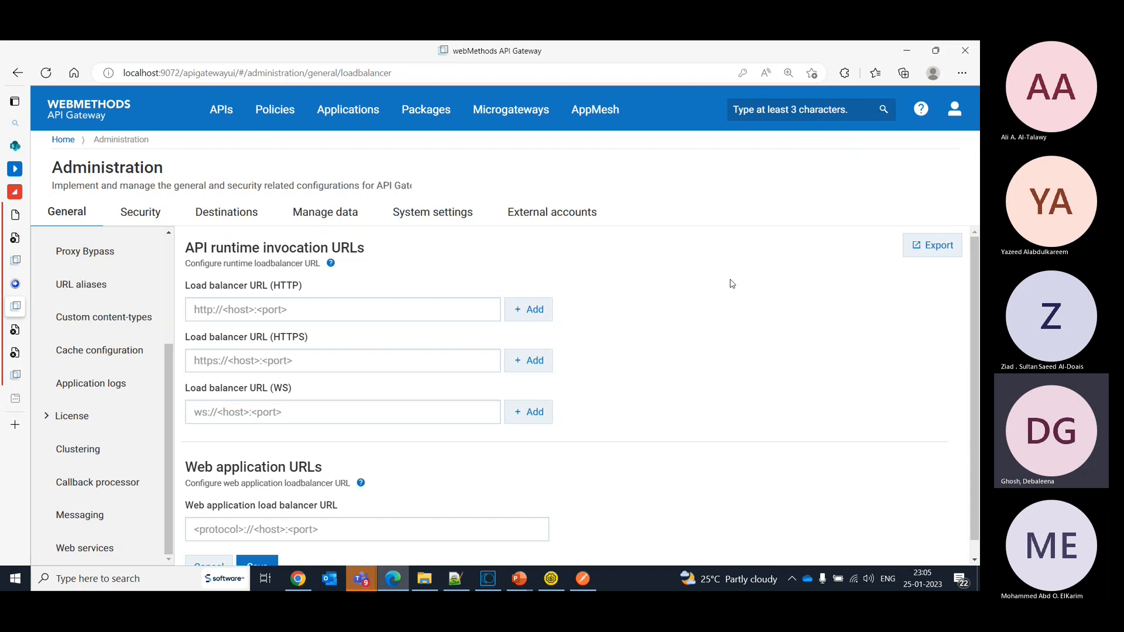
- Open the Software AG Product Documentation site in a new browser tab and search its products for API Gateway
click(32, 425)
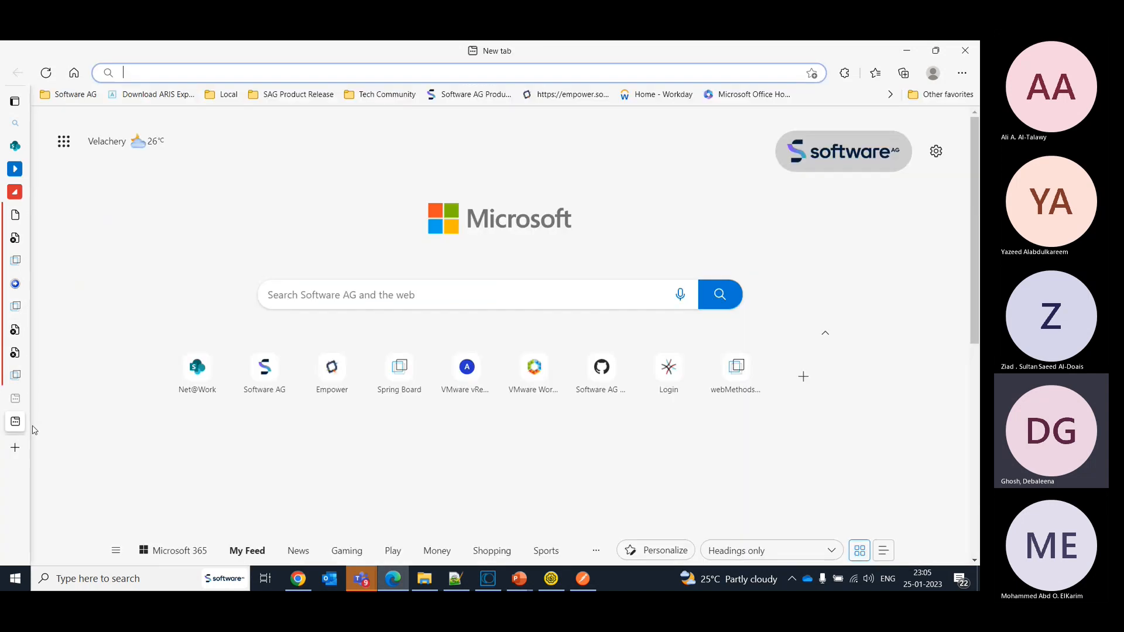
click(472, 103)
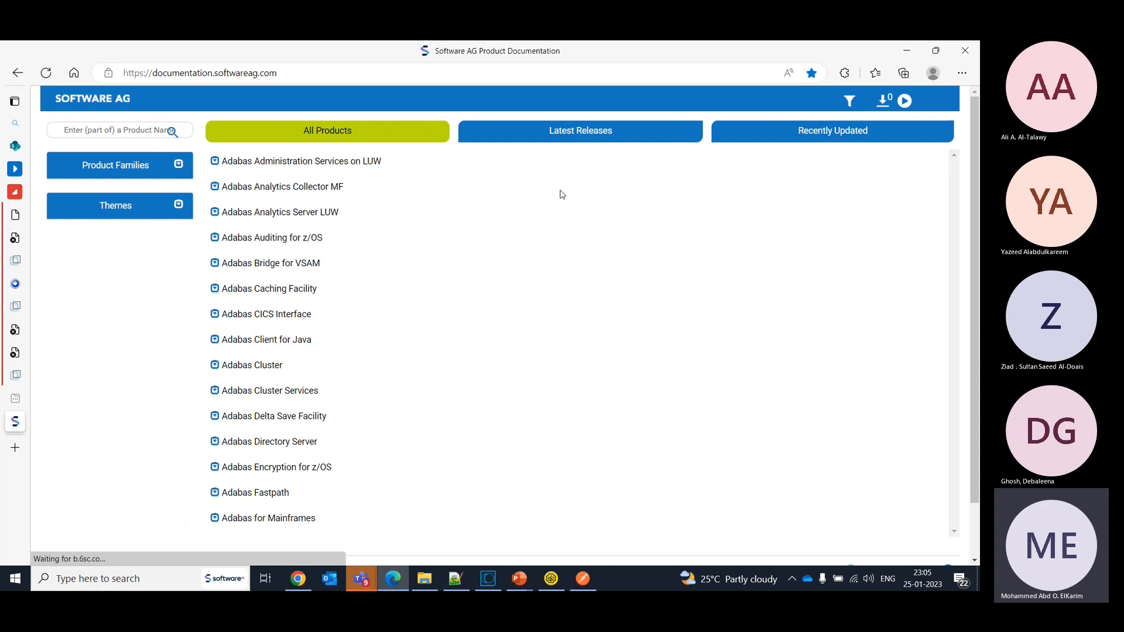
click(106, 129)
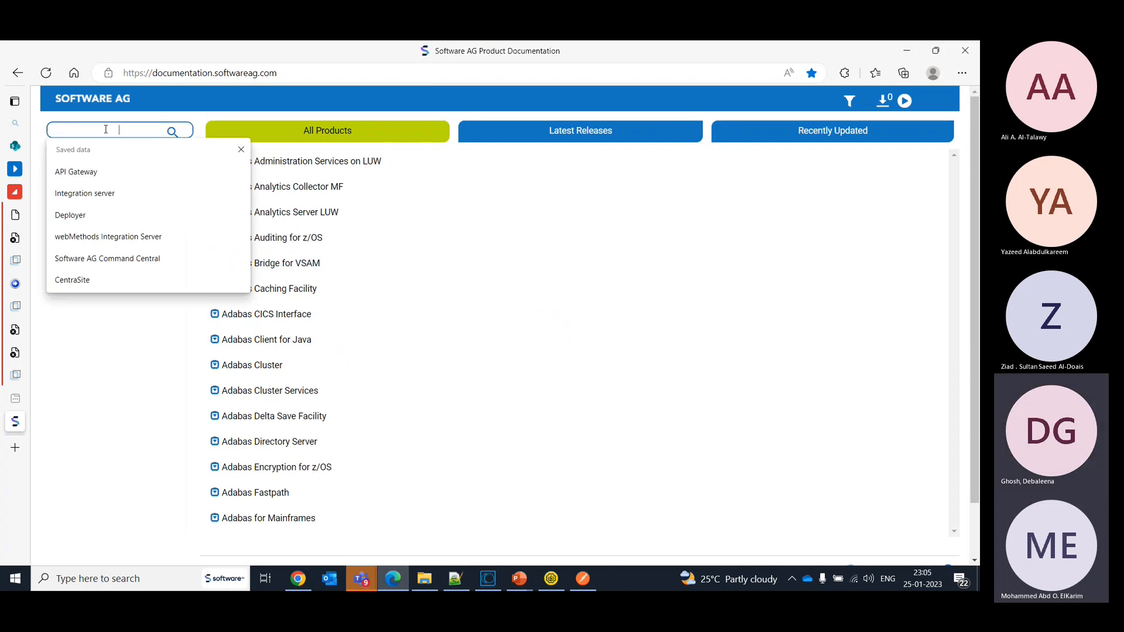
text(API Gateway)
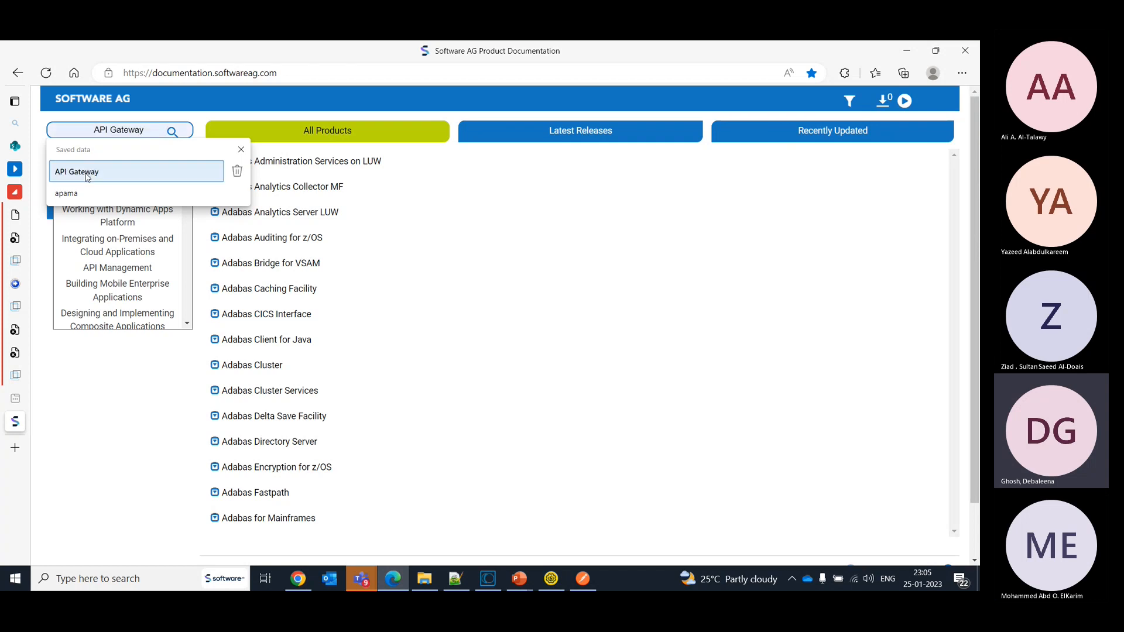
click(87, 173)
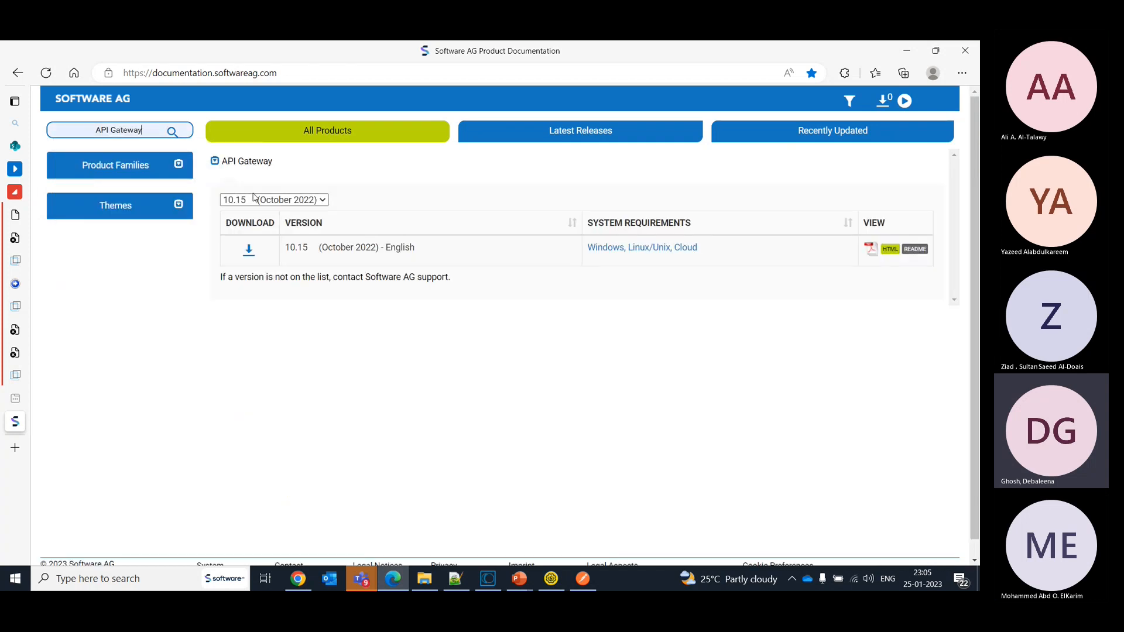
- Choose version 10.7 (April 2021) of the API Gateway documentation and open it in HTML format
click(267, 200)
click(271, 239)
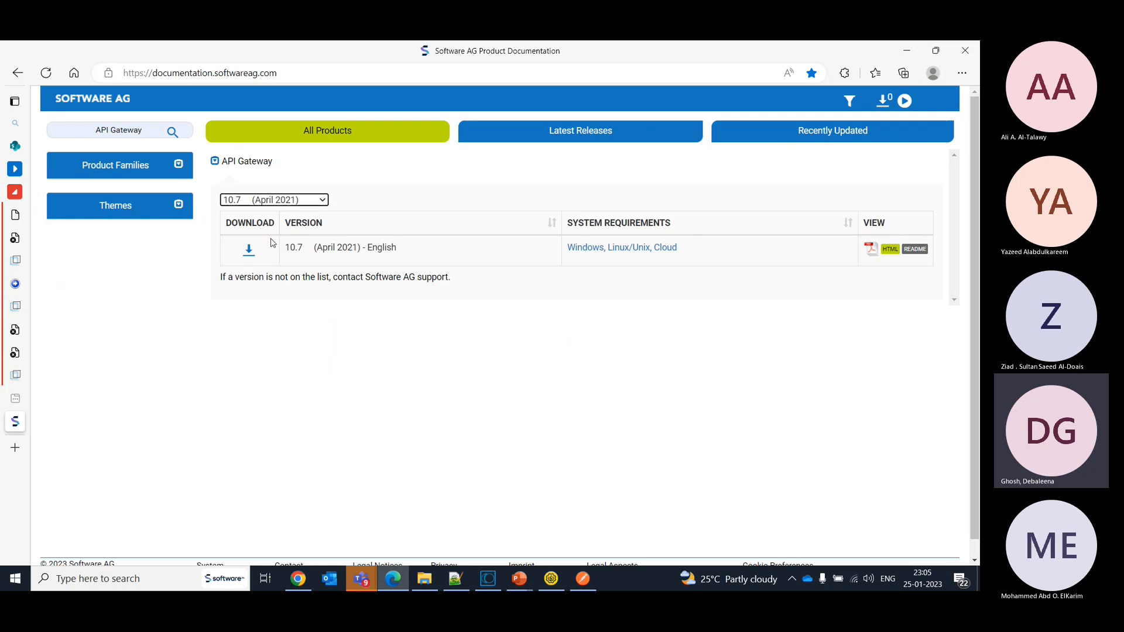
click(890, 249)
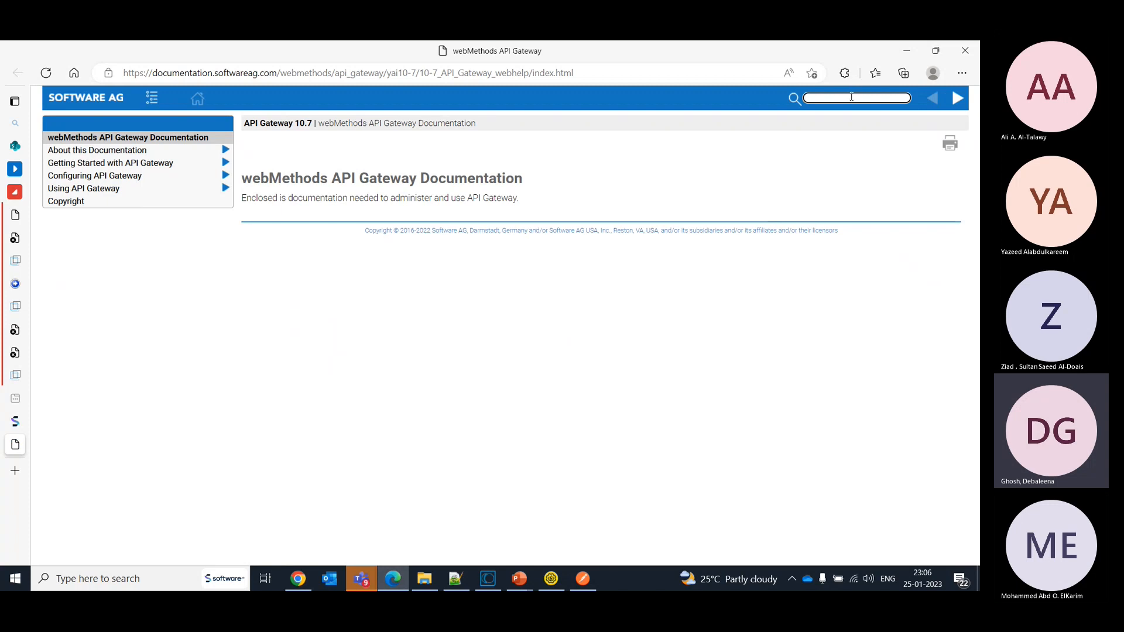
- Search the documentation for AppMesh and read the Overview of webMethods AppMesh through to its licensing section
click(851, 97)
text(APpMesh)
key(Return)
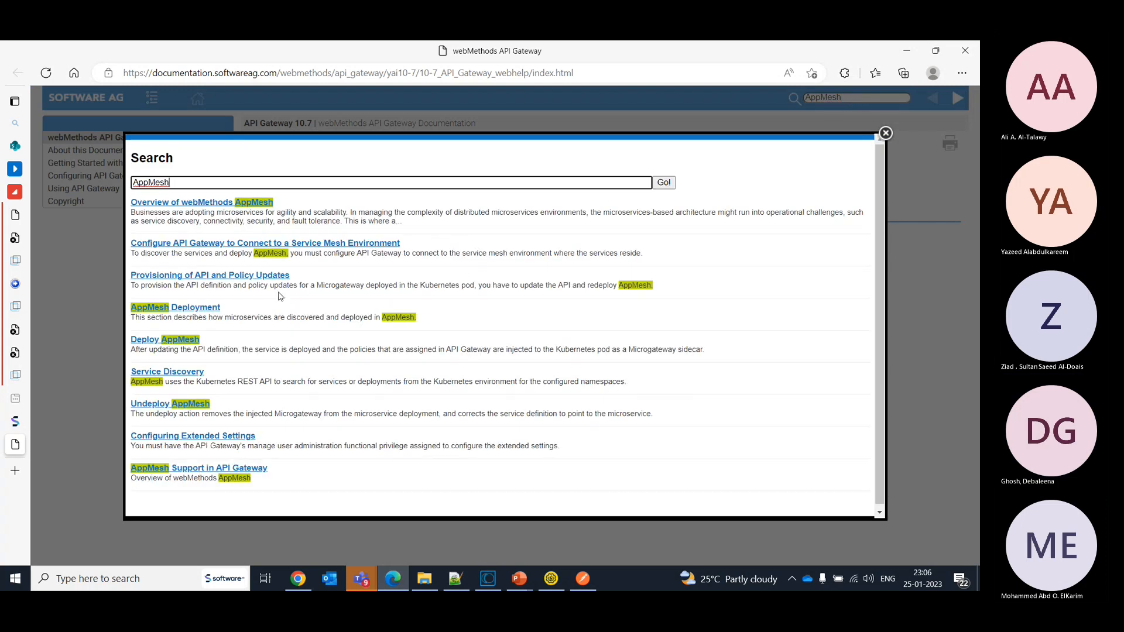
click(222, 204)
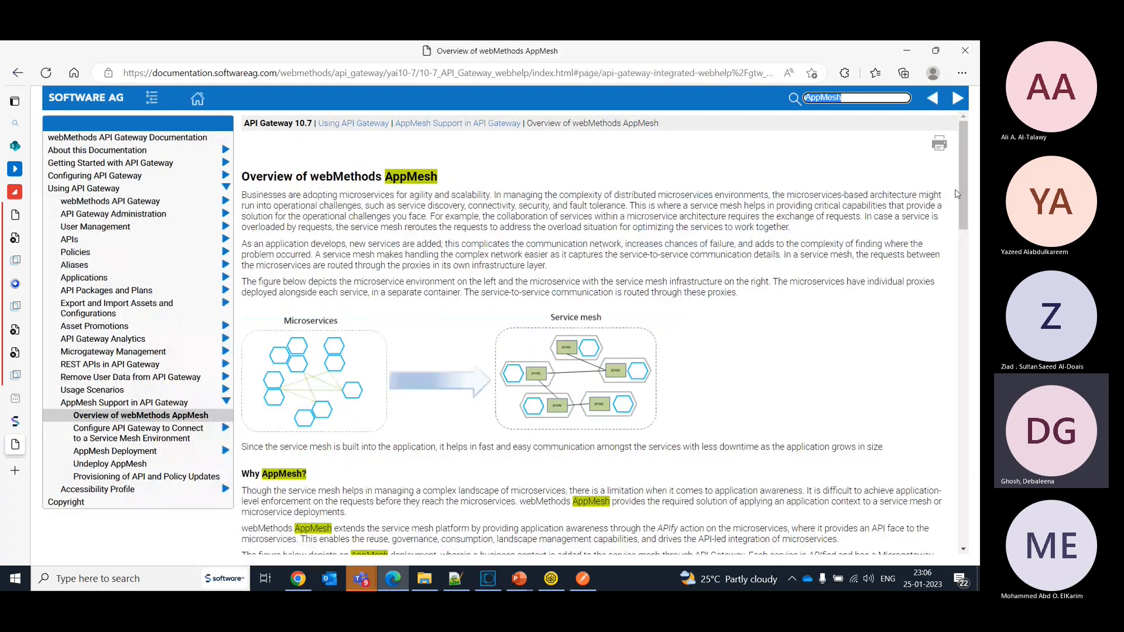
drag(967, 193, 973, 516)
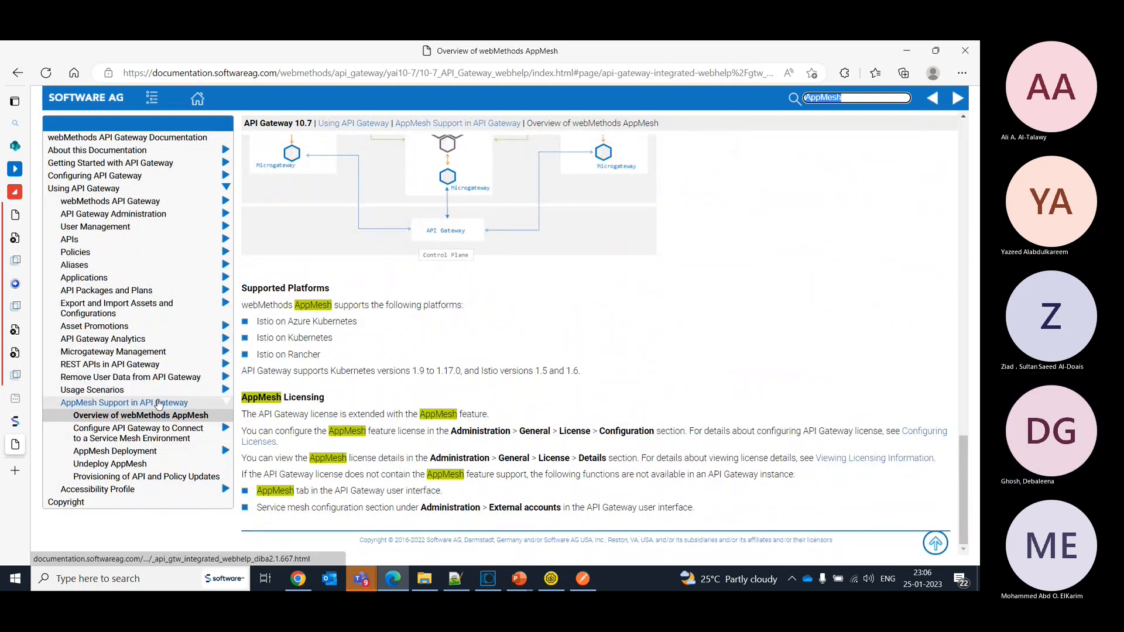
- Browse the AppMesh Support in API Gateway topics, viewing the Undeploy AppMesh and AppMesh Deployment pages
click(182, 402)
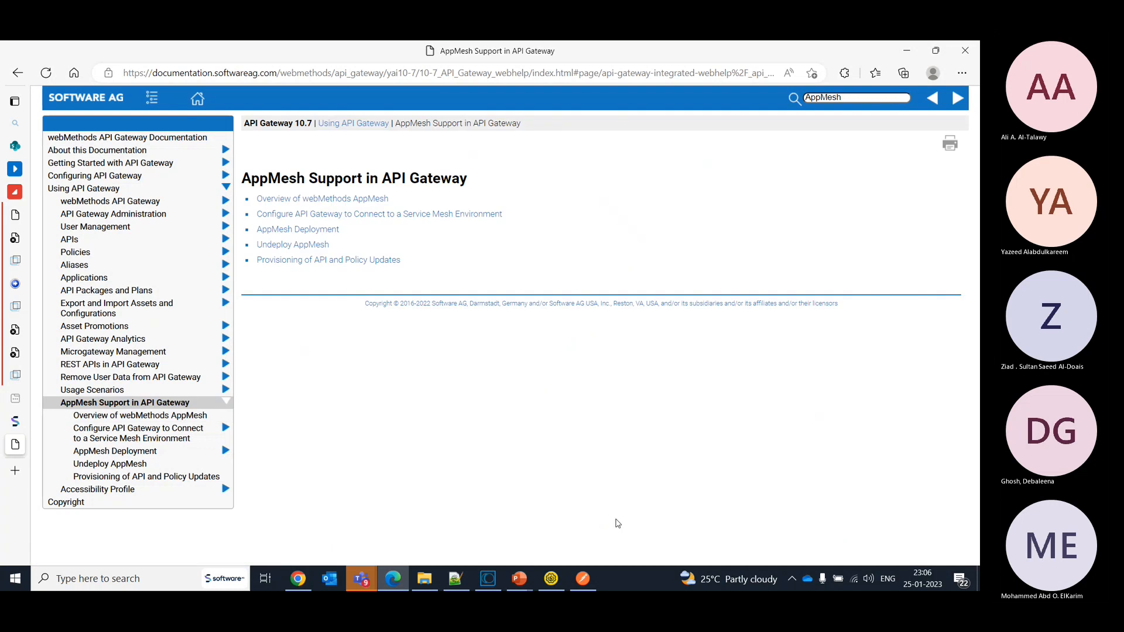
click(301, 246)
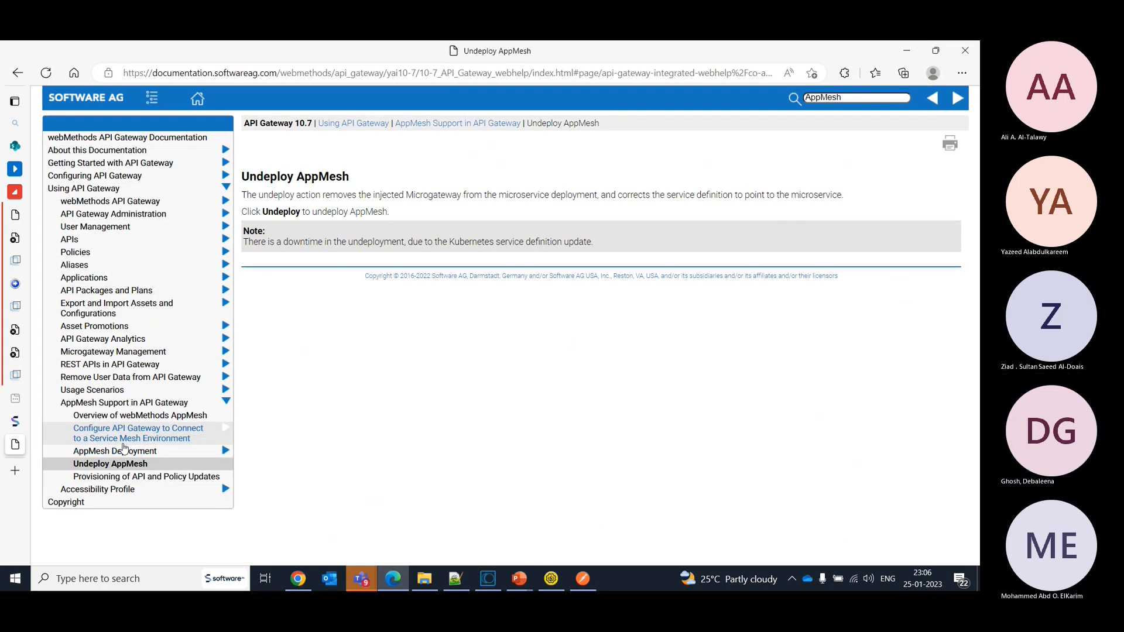
key(alt+Tab)
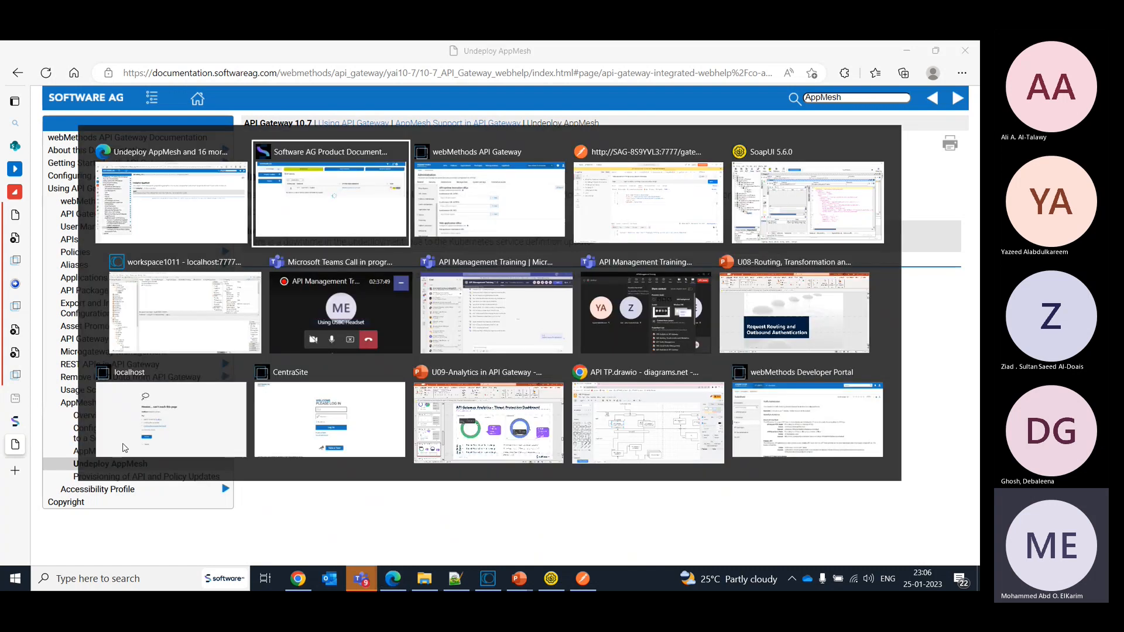
key(alt+Tab)
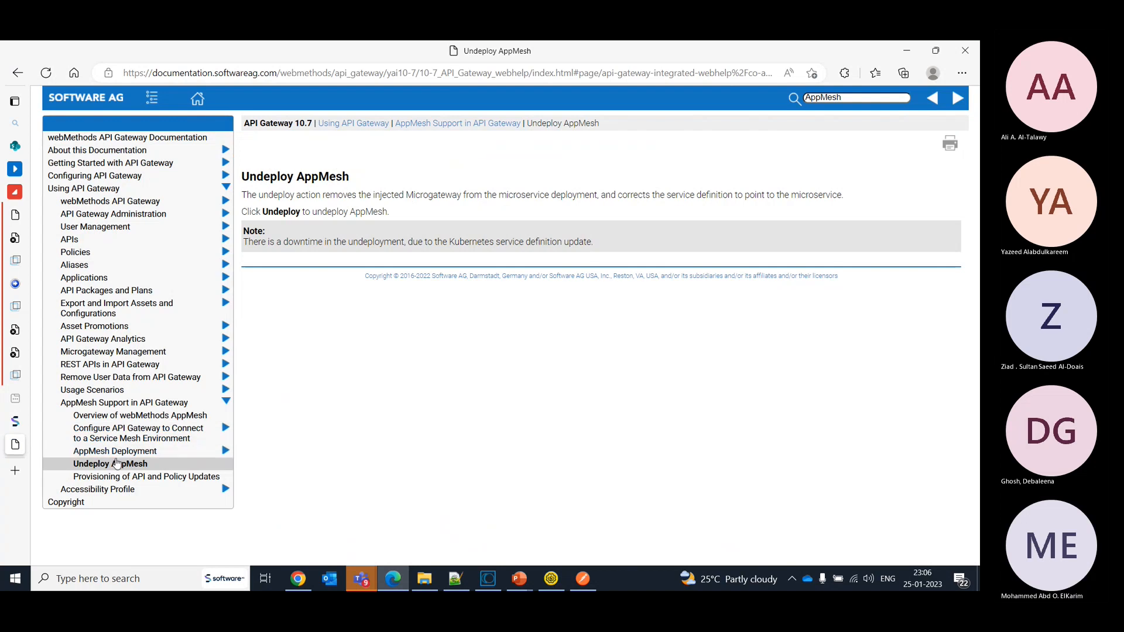
click(116, 454)
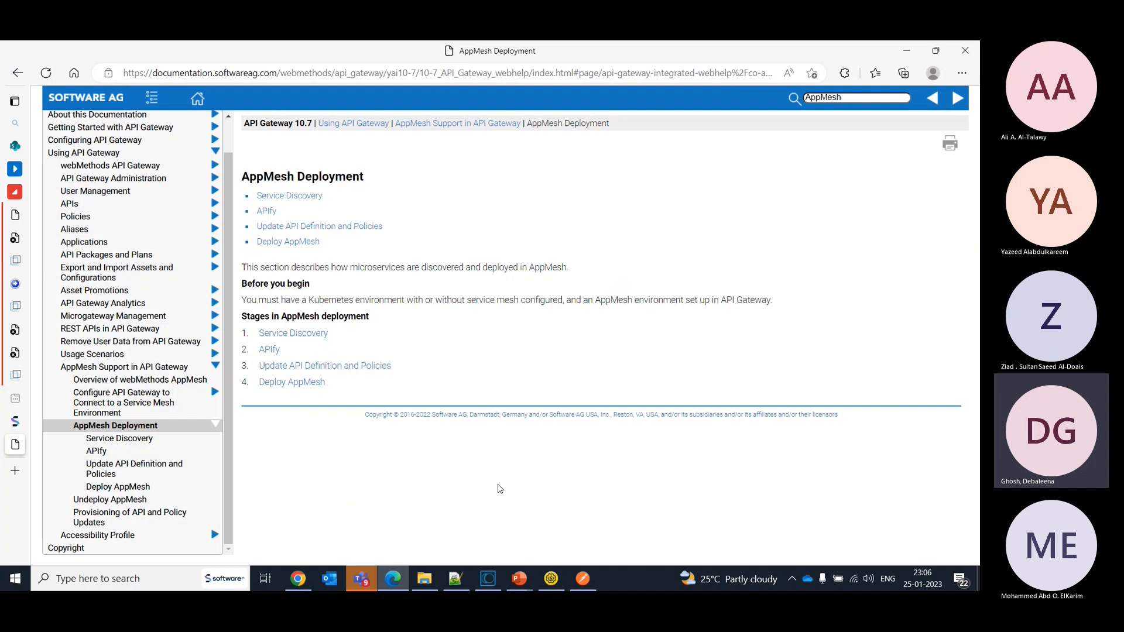
- Switch back to the webMethods API Gateway window and show its AppMesh deployments page
key(alt+Tab)
key(Tab)
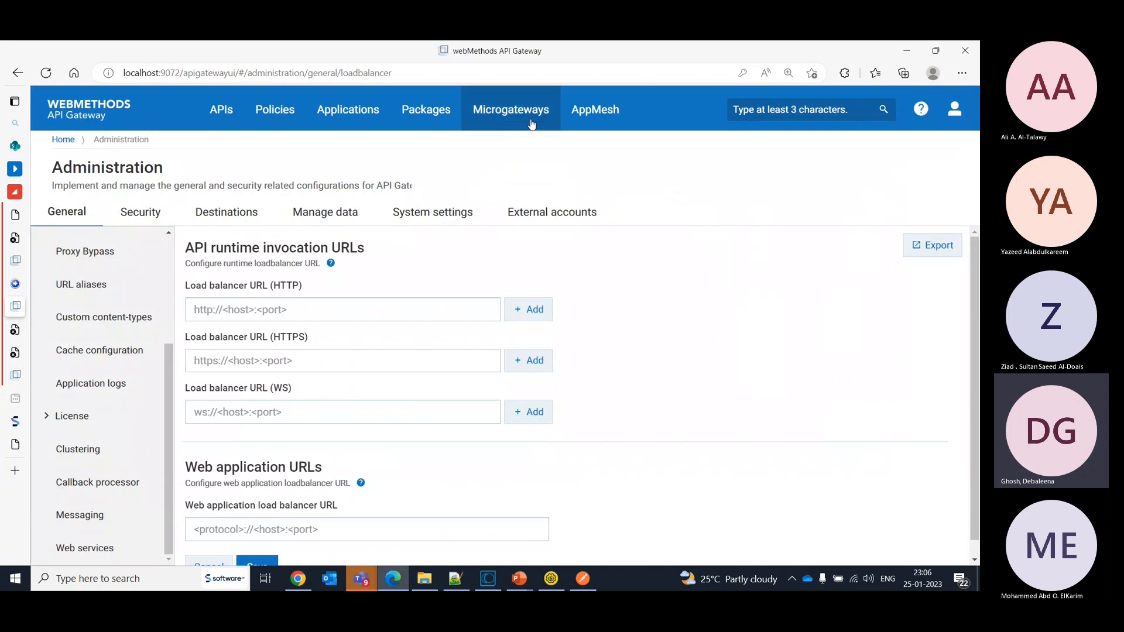
click(589, 114)
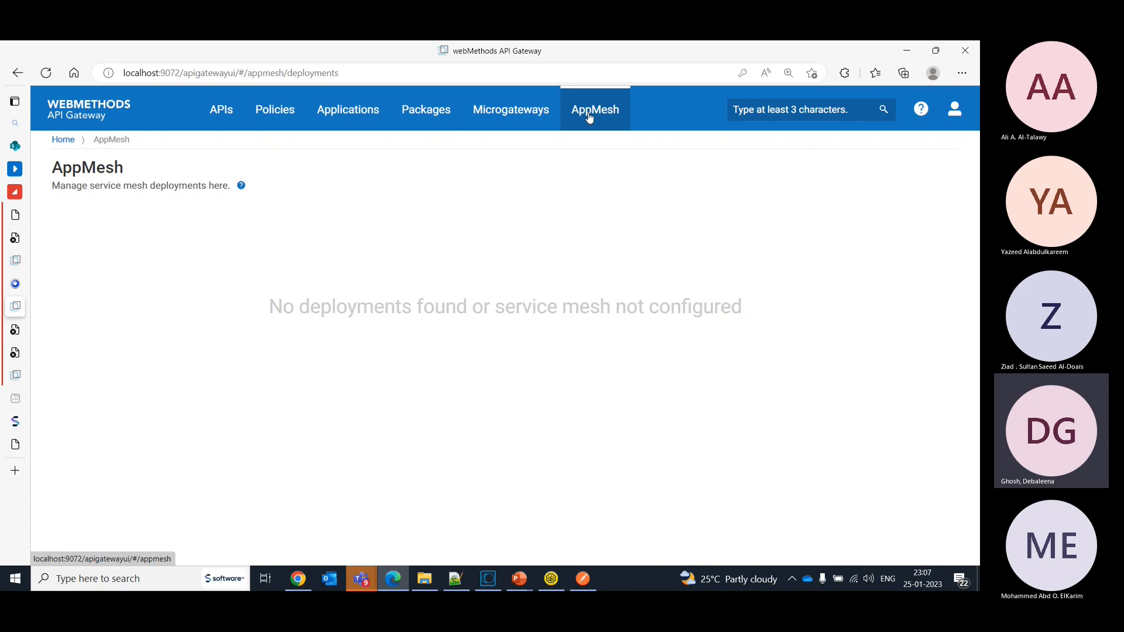
click(419, 583)
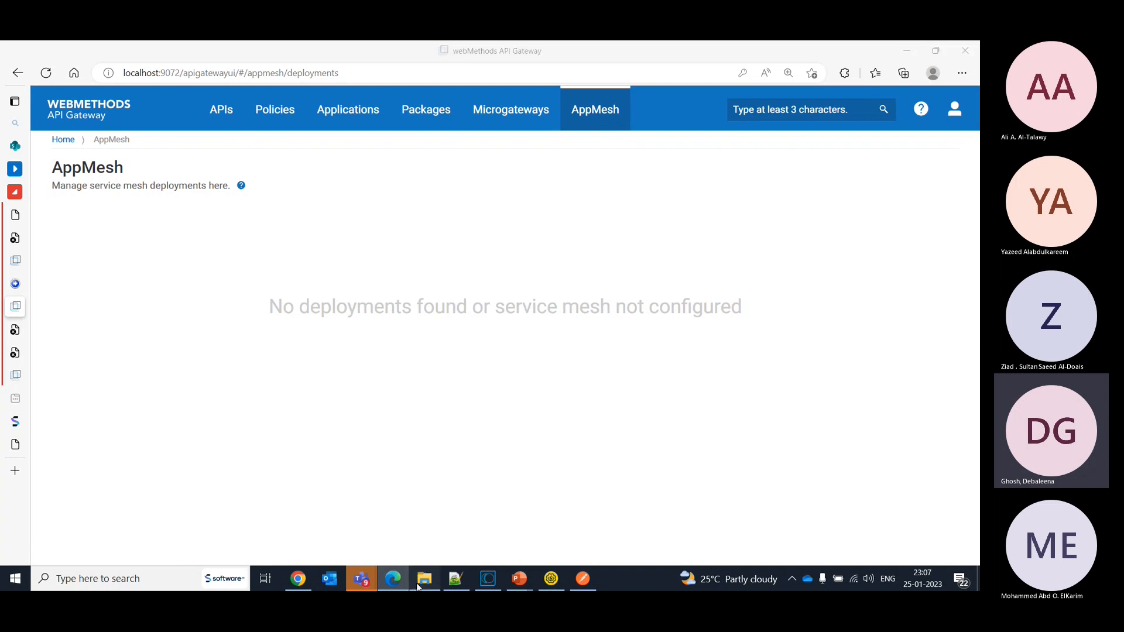
click(419, 583)
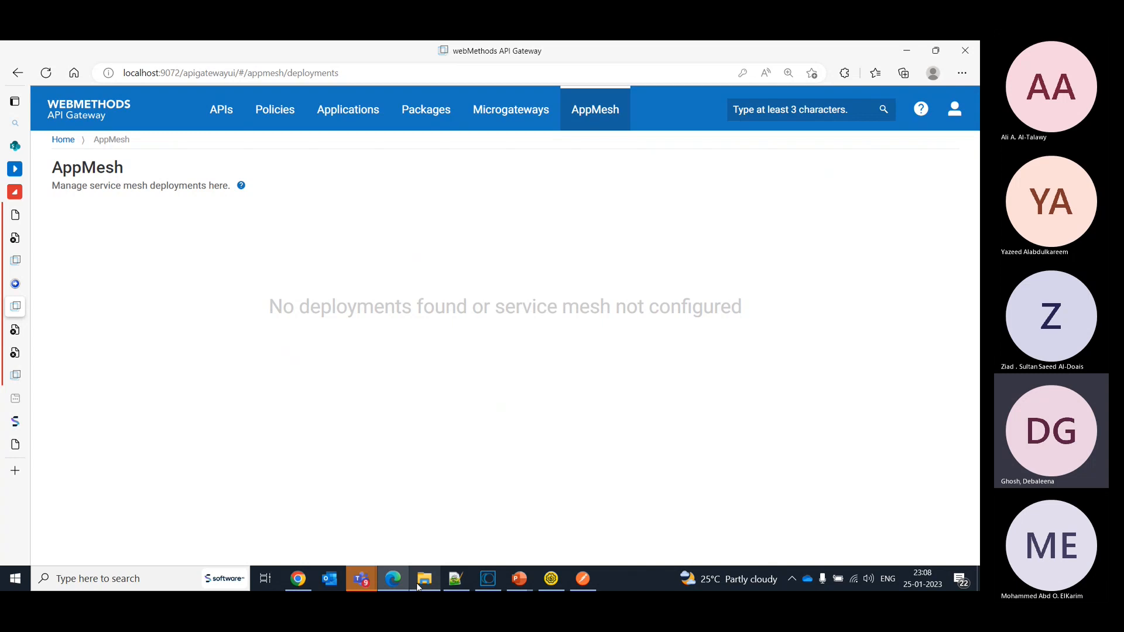
- View the details of the Calculator_V1 API and the HelloWorld REST API version 1.0, returning to the API list
click(238, 120)
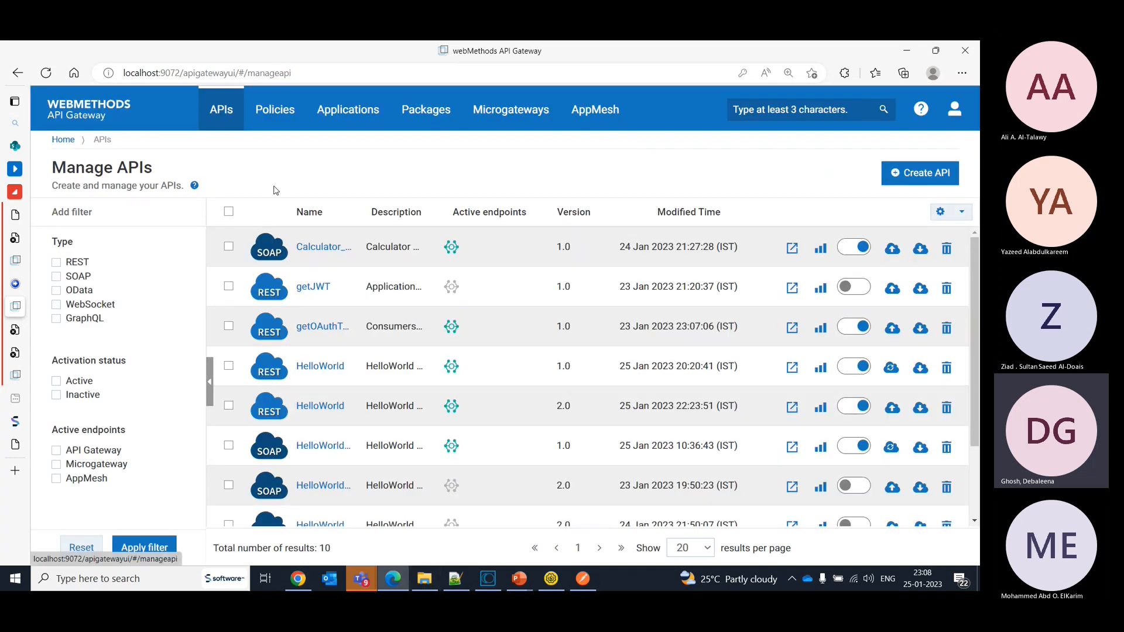
click(314, 245)
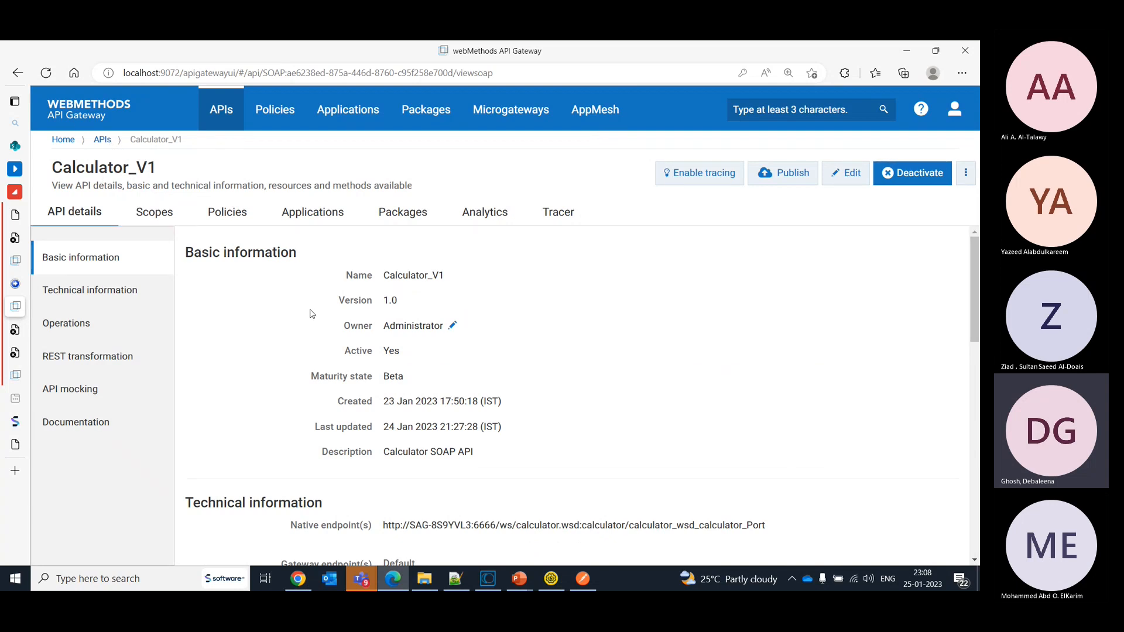
click(102, 140)
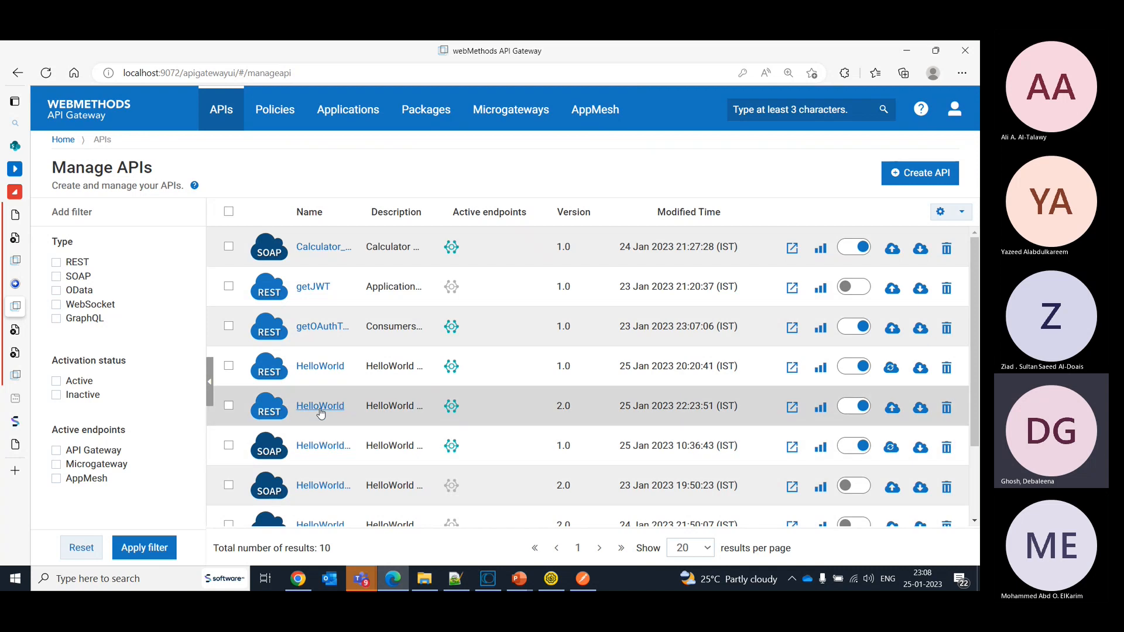
click(322, 366)
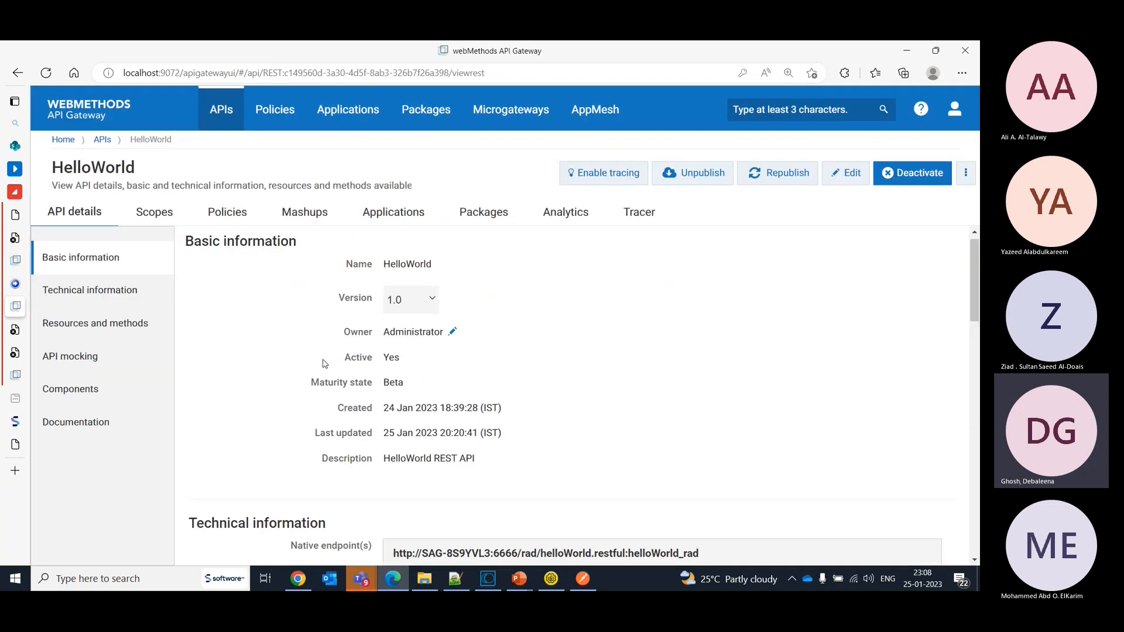
click(106, 140)
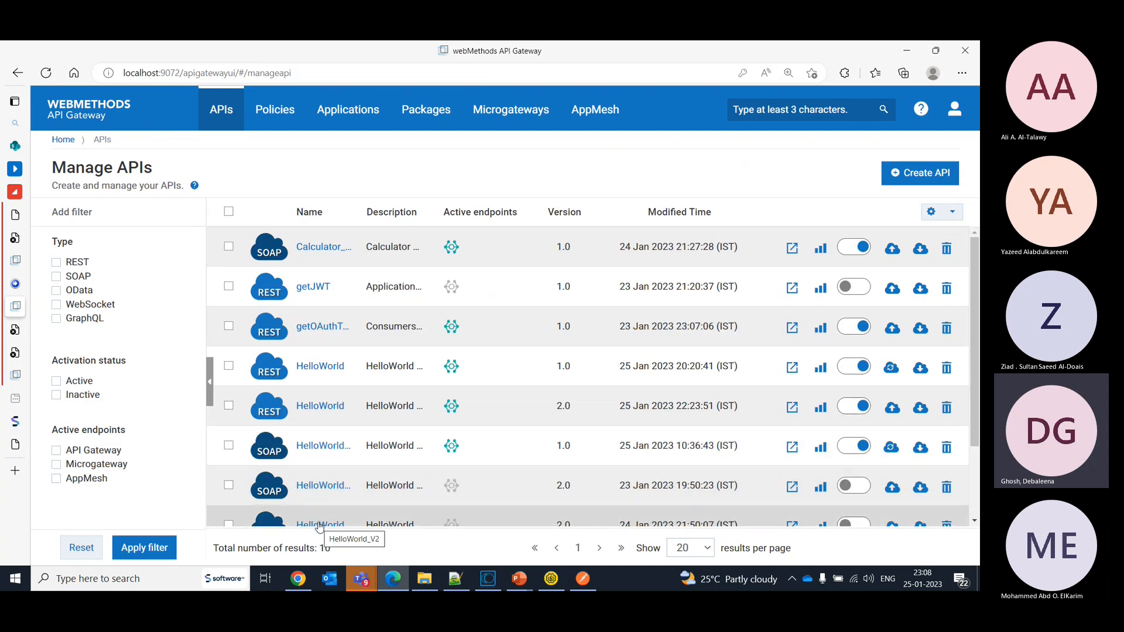
- View the details of the HelloWorld_V1 SOAP API version 2.0
click(973, 521)
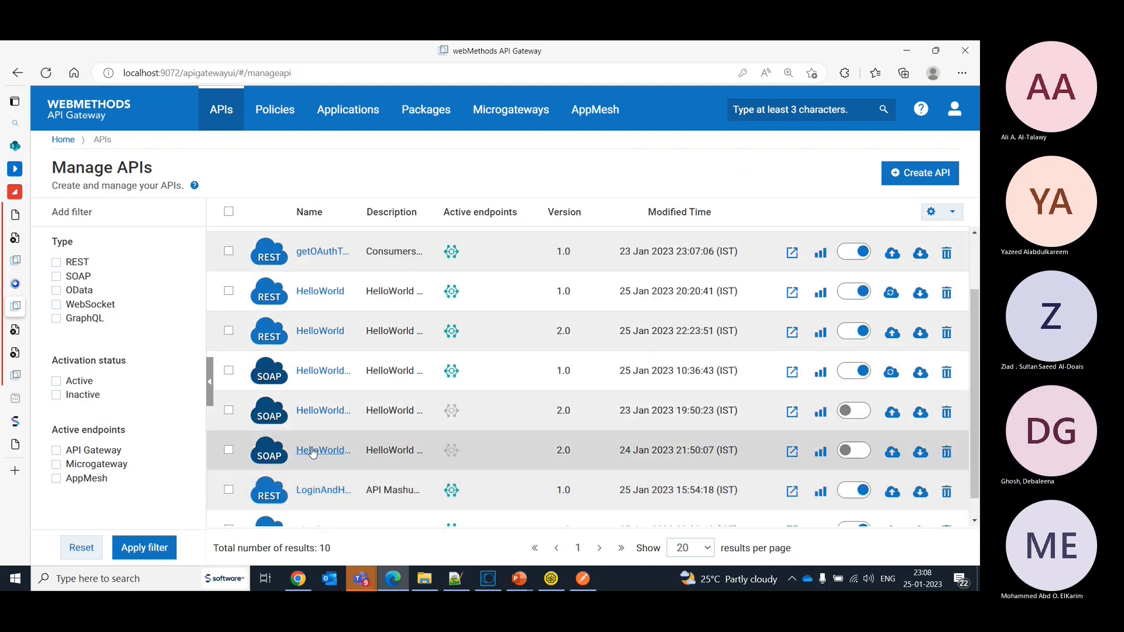
click(312, 413)
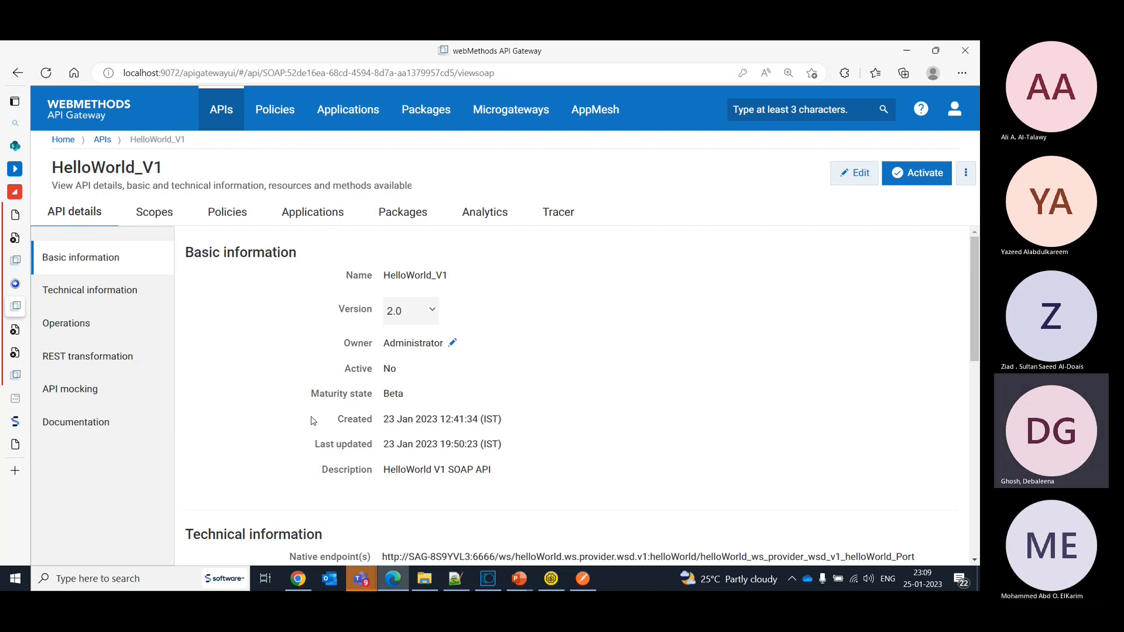
- Switch to CentraSite and log in to its Business UI as Administrator with the account password
mouse_move(24, 271)
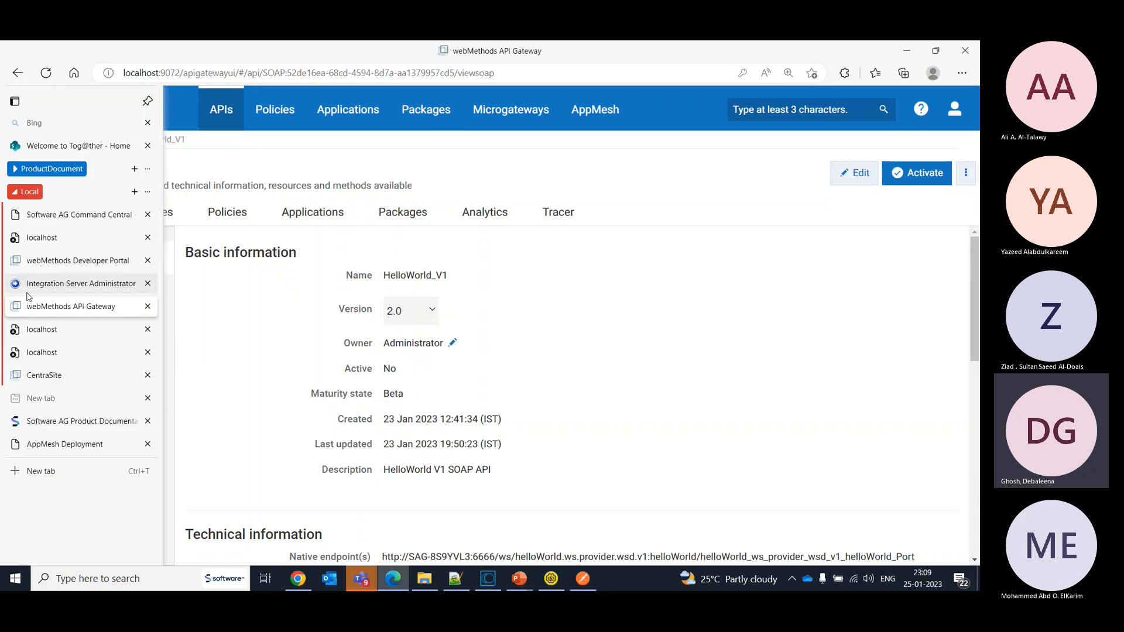
click(44, 376)
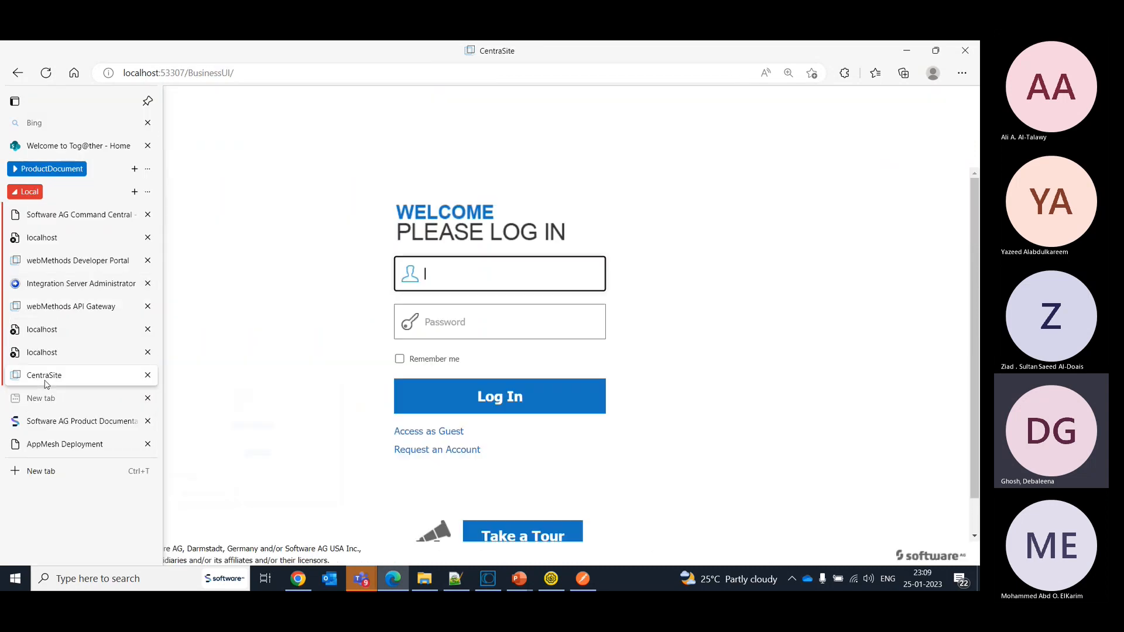
click(489, 288)
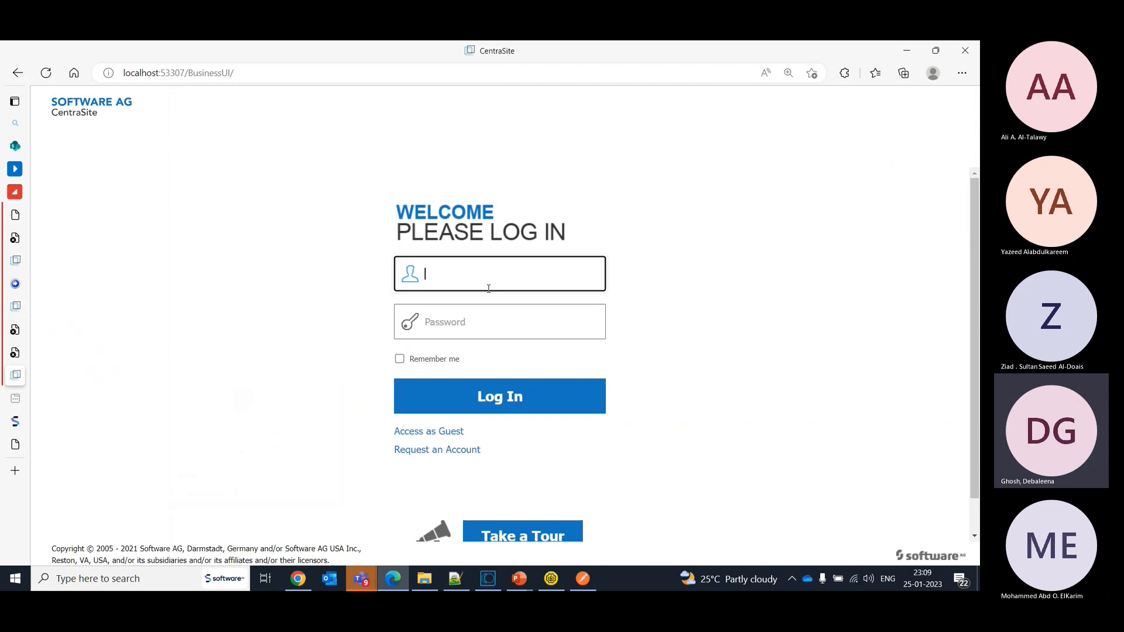
text(Administrator)
key(Tab)
text(manag)
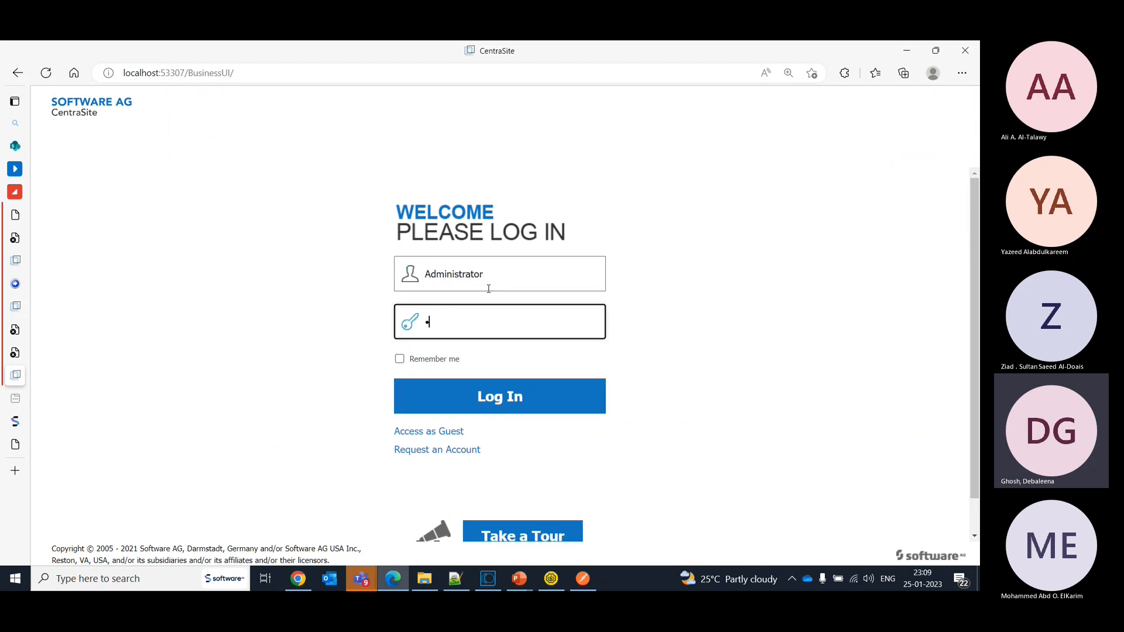
text(e)
key(Return)
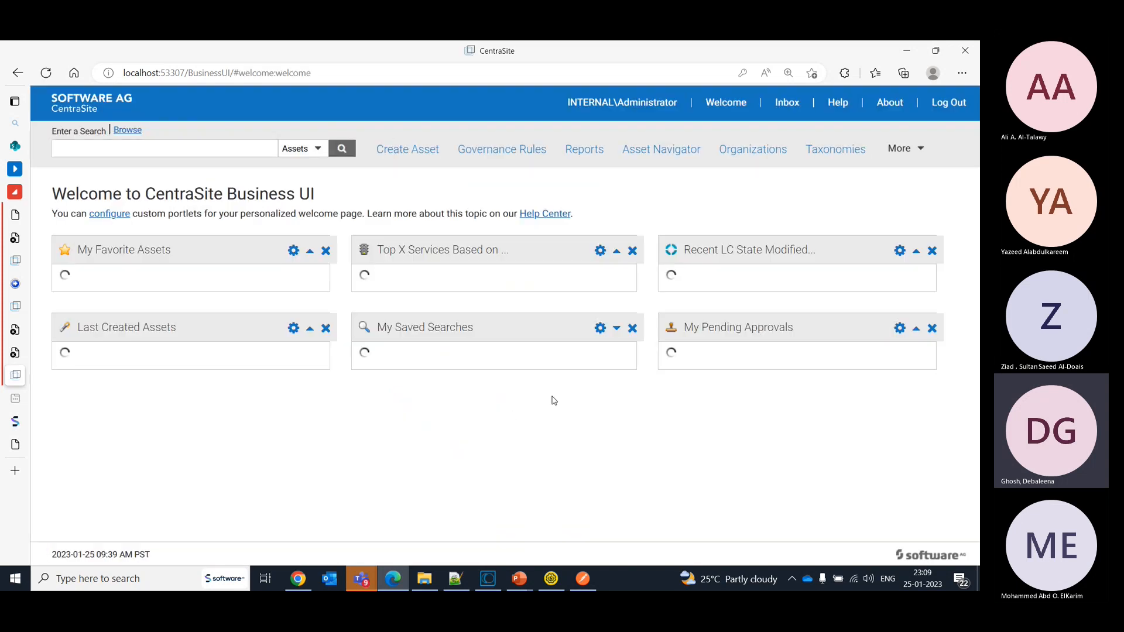
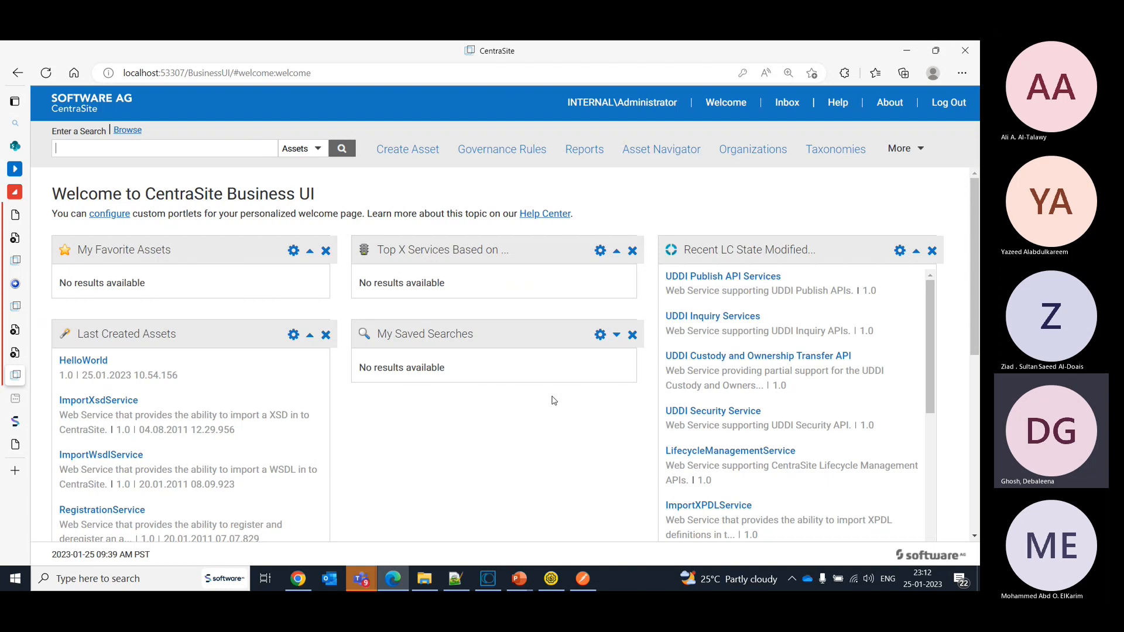
- Return to the CentraSite window and open the Software AG organization from the list of organizations
click(394, 583)
click(394, 583)
mouse_move(16, 307)
click(762, 150)
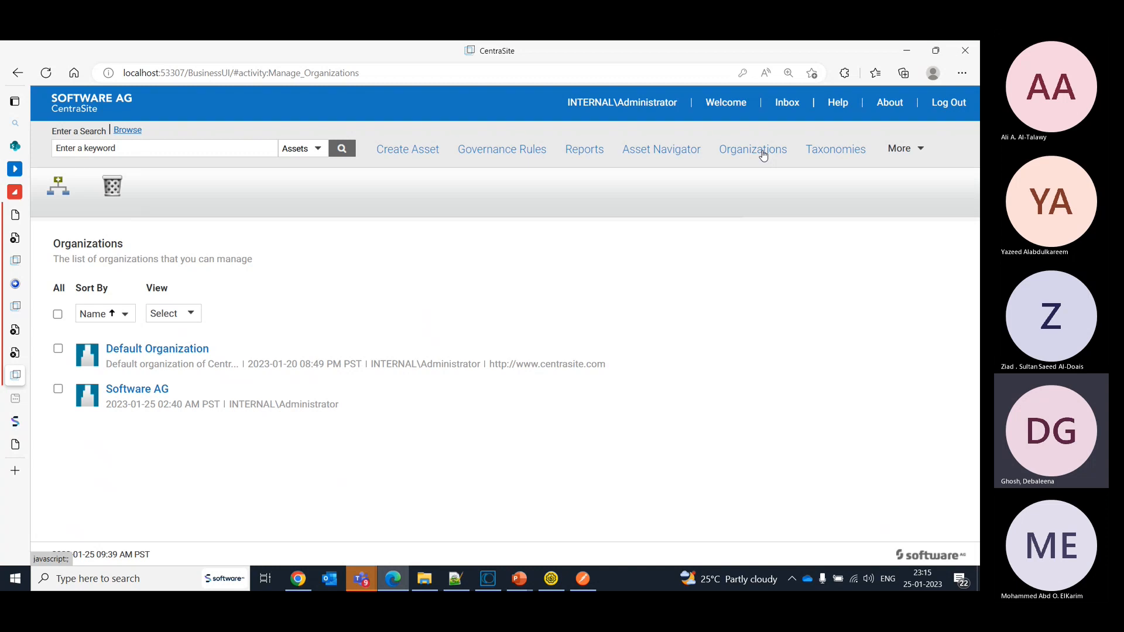
click(140, 391)
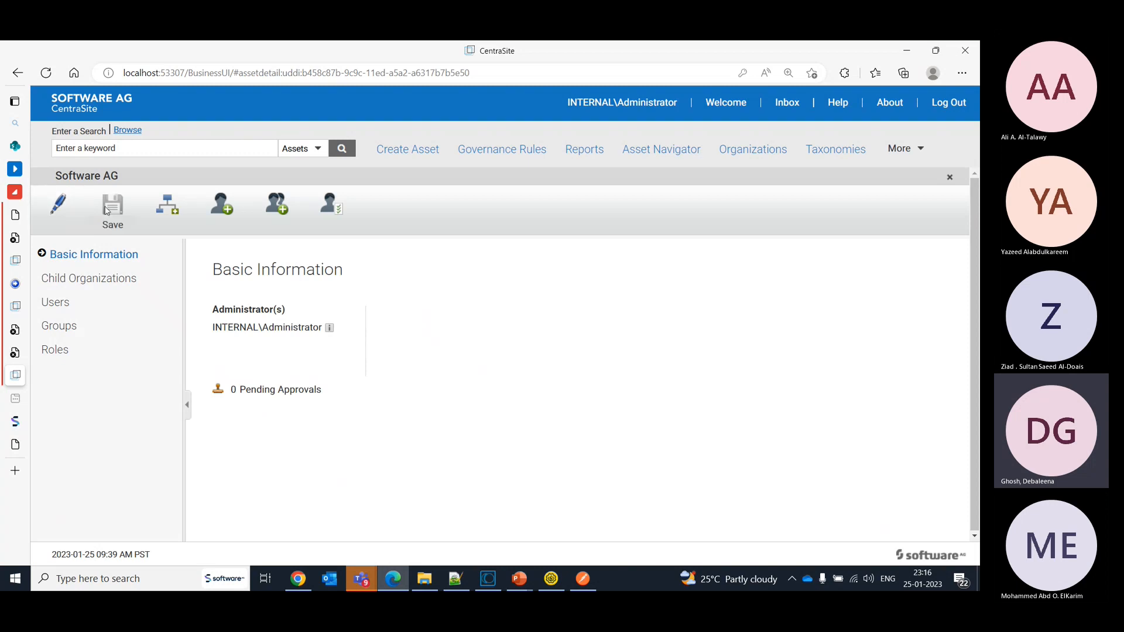
- Open the Software AG organization's basic information for editing, review its fields down to the description, and save it
click(57, 208)
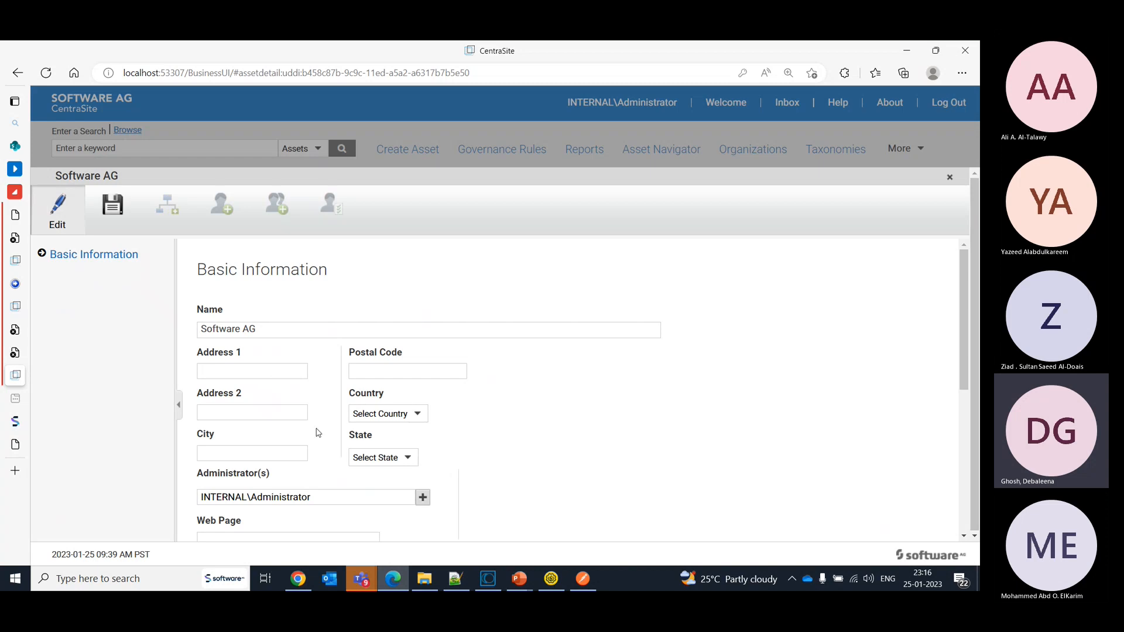
drag(961, 320, 977, 519)
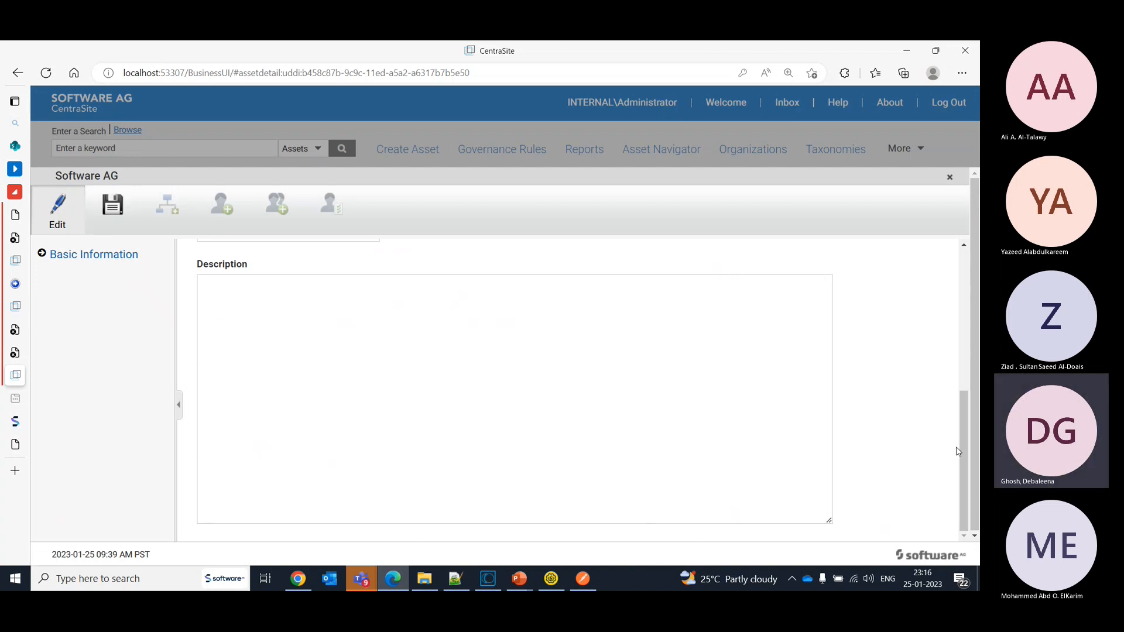
drag(964, 458, 980, 516)
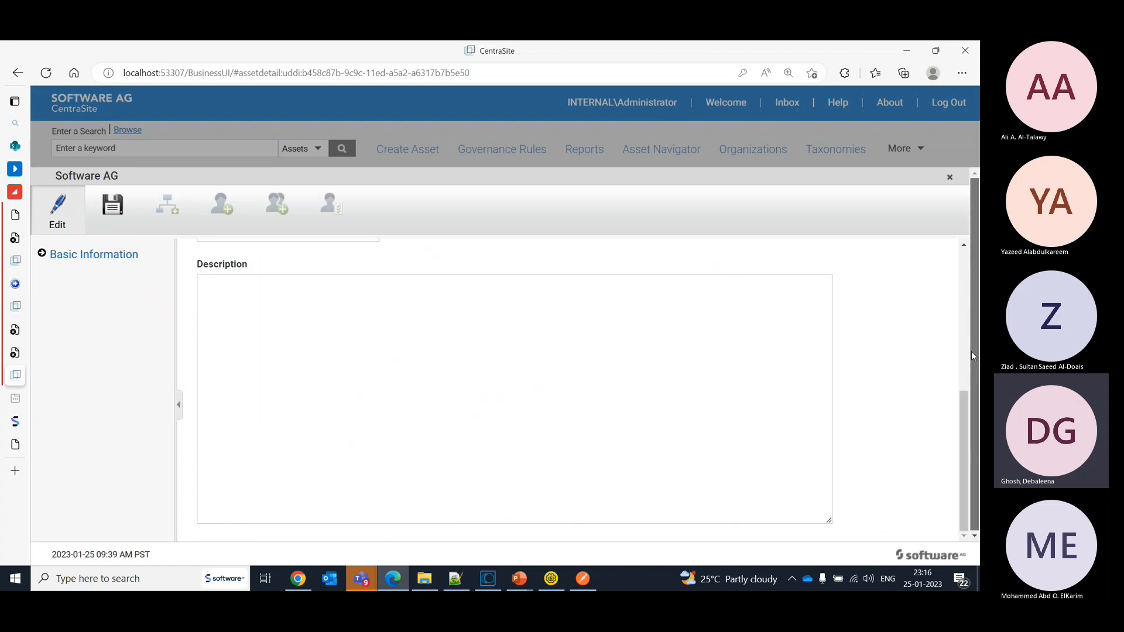
drag(964, 423, 956, 286)
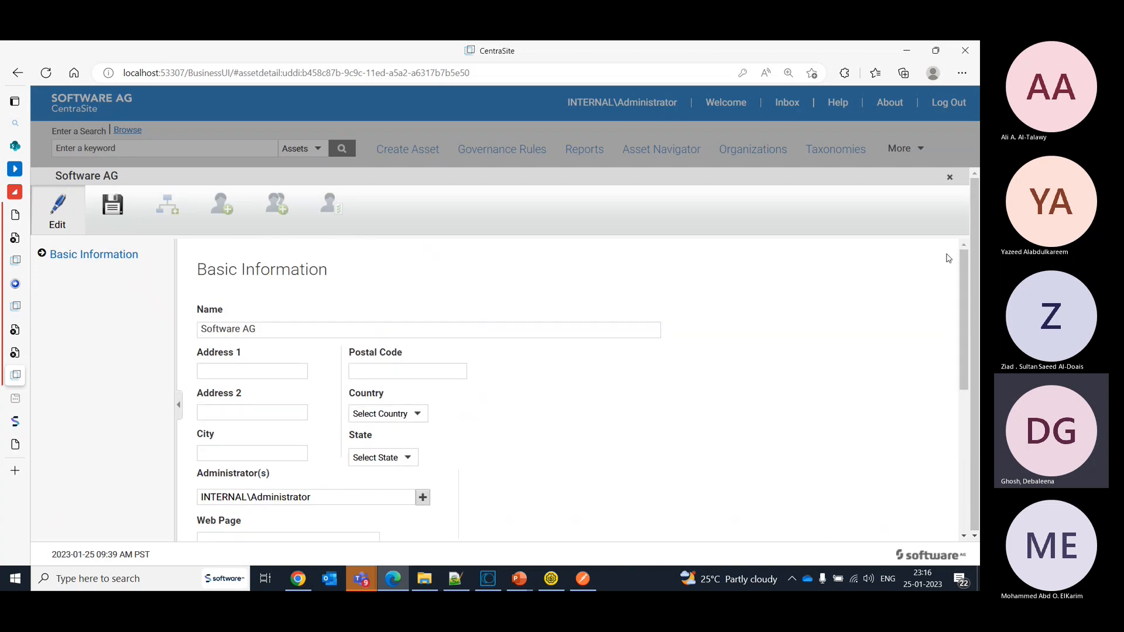
click(113, 208)
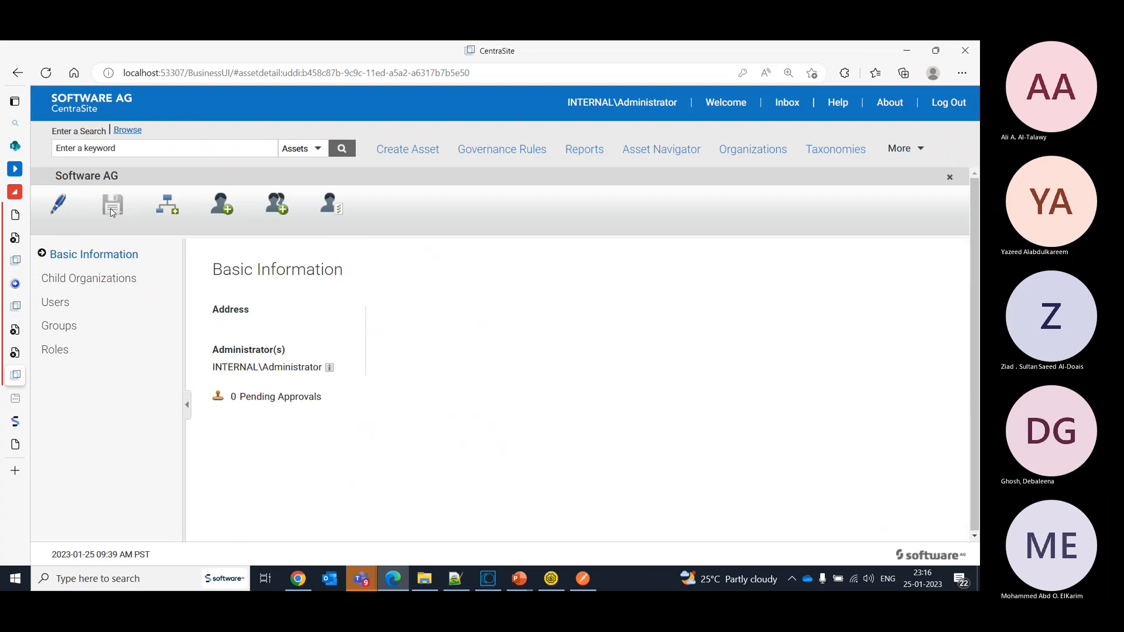
- View Software AG's child organizations, then check its editable details for a child organization option and save
click(87, 286)
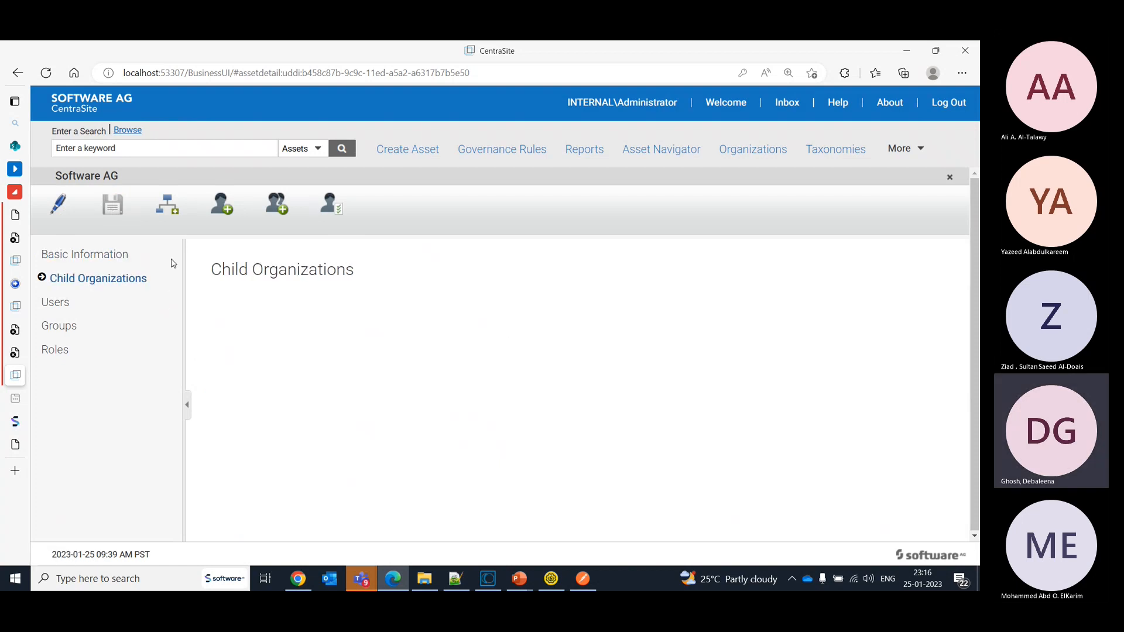
click(57, 208)
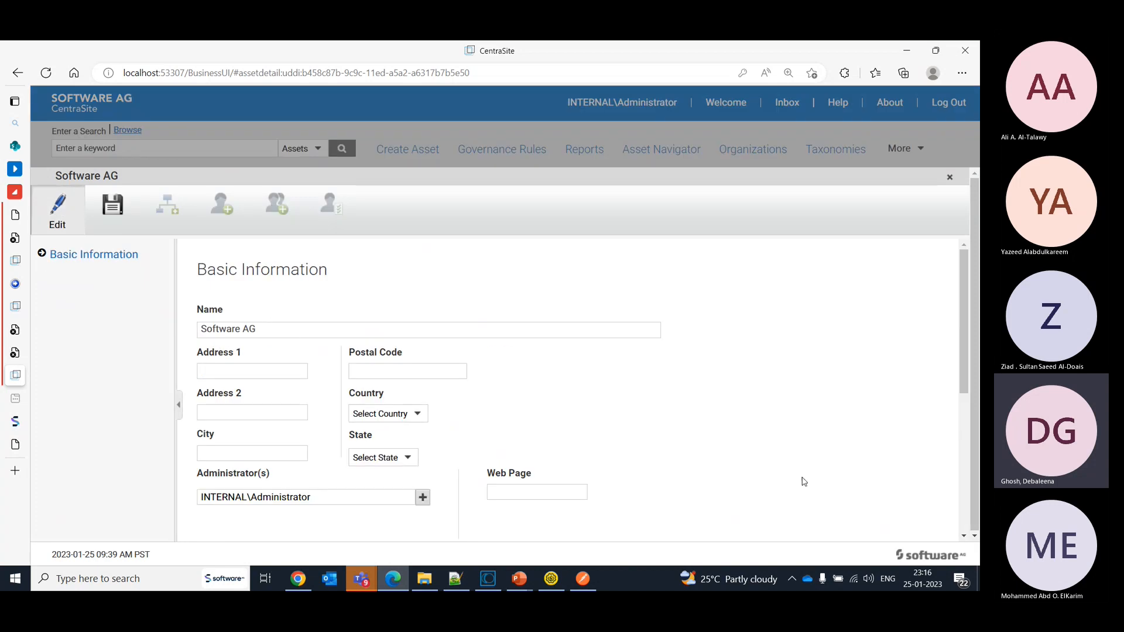
scroll(974, 383, down, 3)
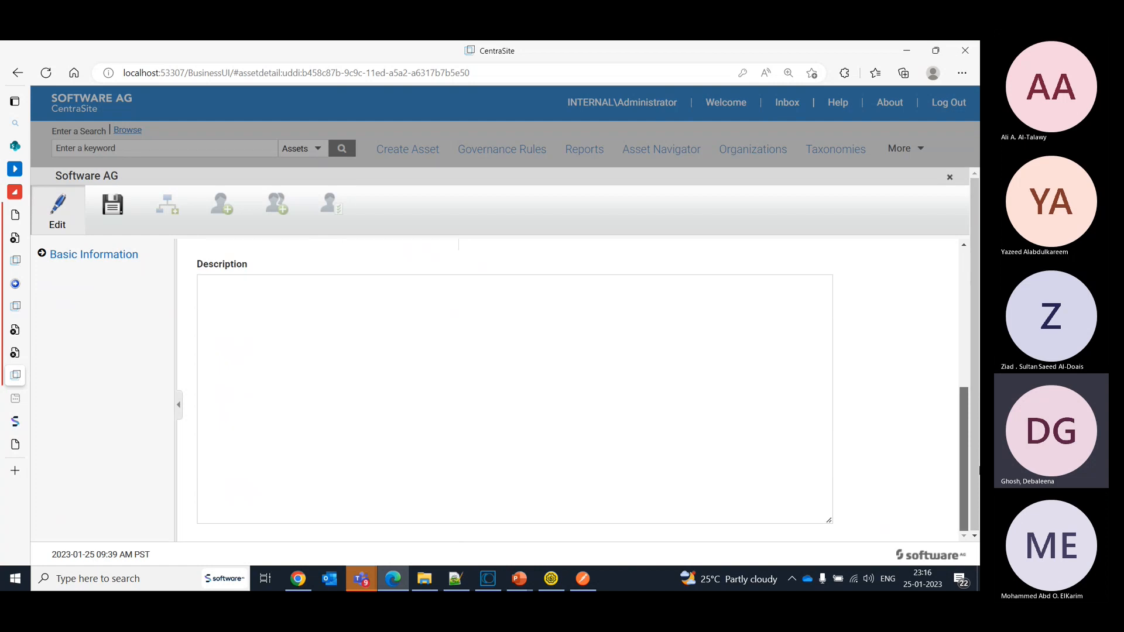
scroll(975, 331, up, 5)
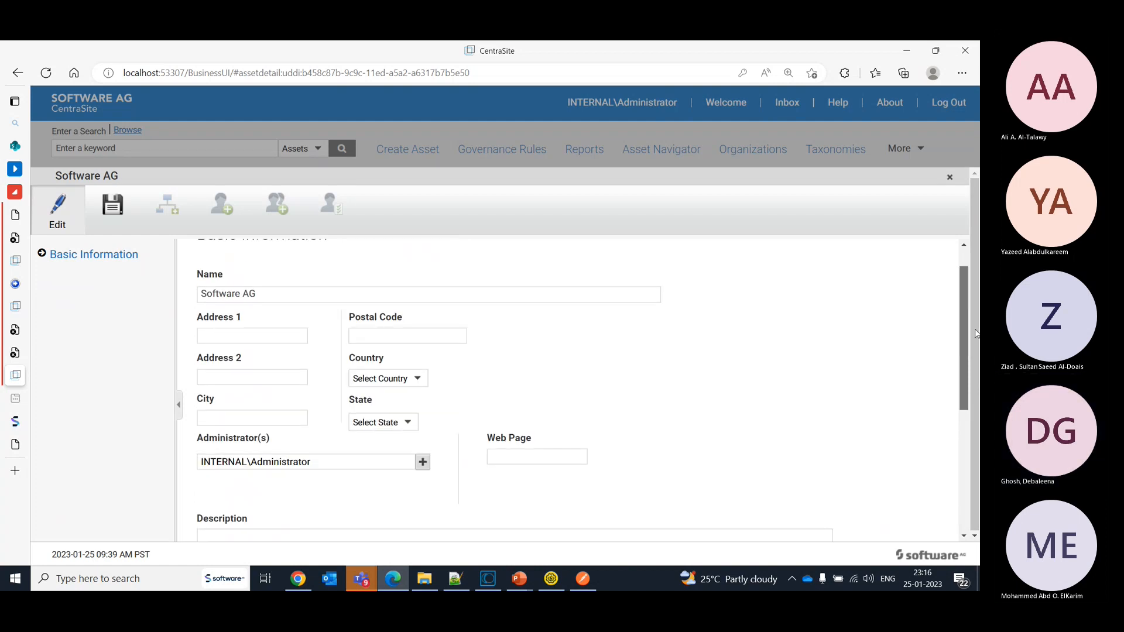
scroll(975, 332, up, 1)
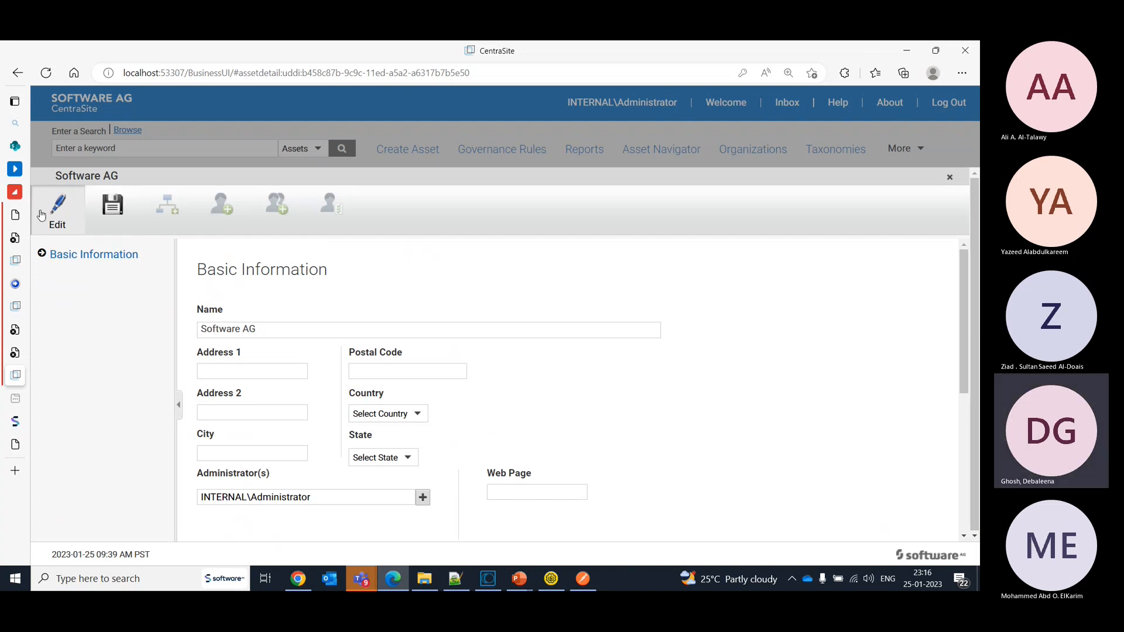
click(112, 205)
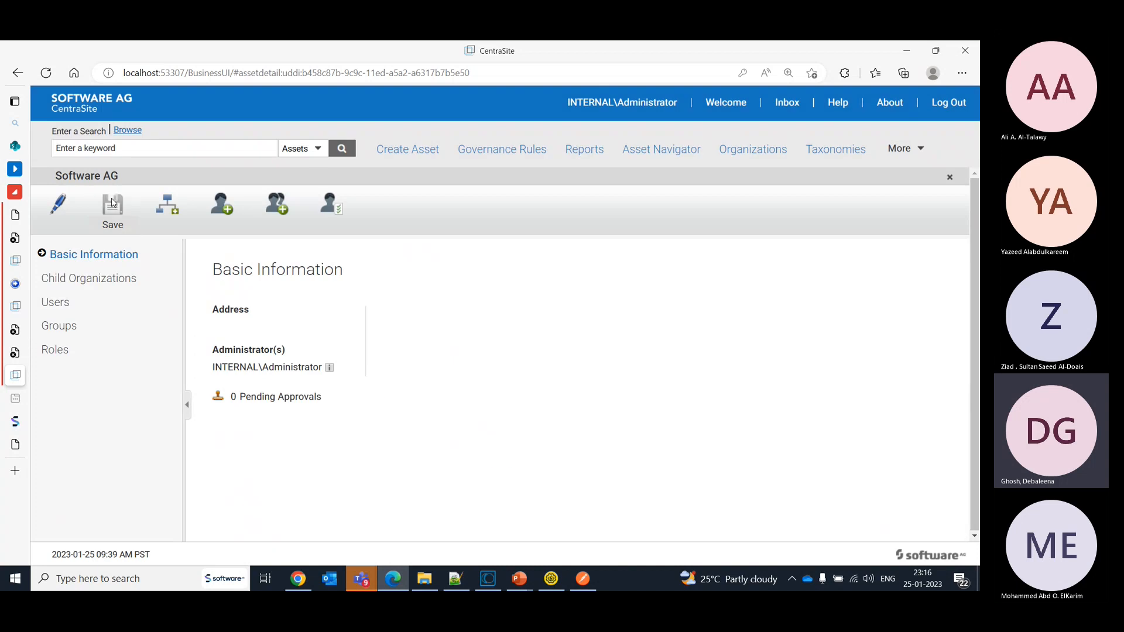
- Start creating a child organization under Software AG and name it "SftwareAG - PS"
click(167, 206)
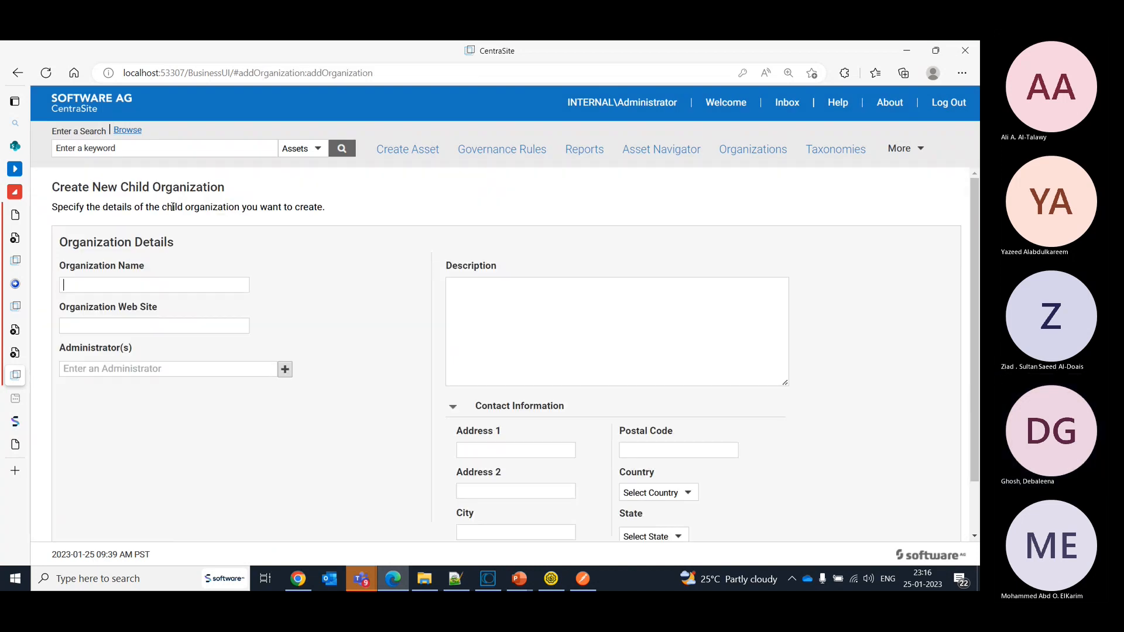
click(138, 286)
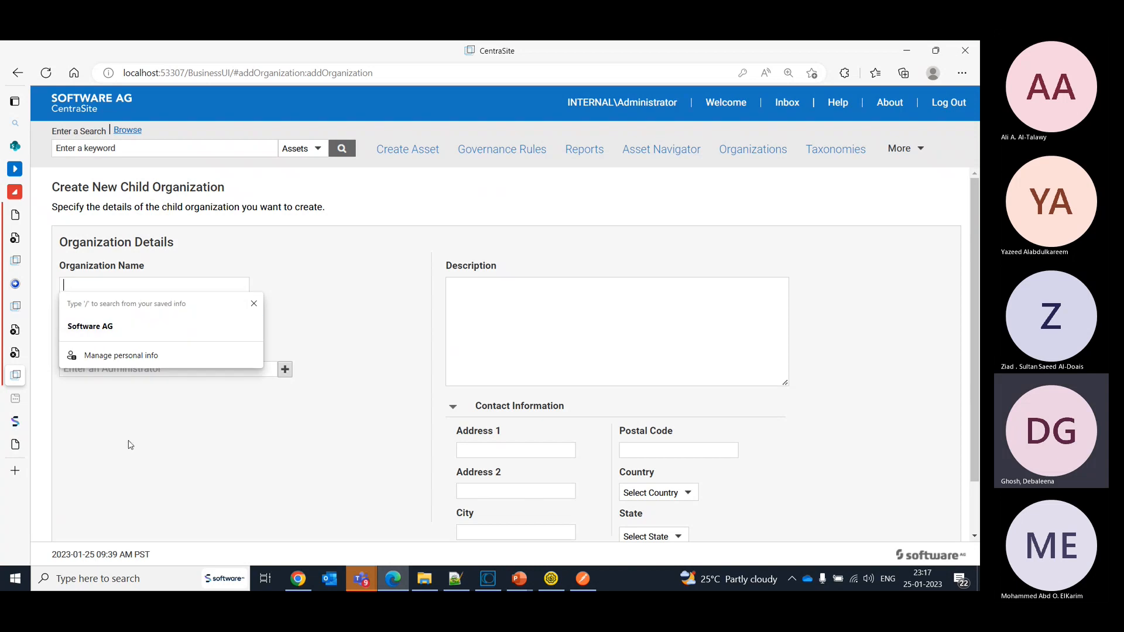
click(128, 441)
click(114, 289)
text(So)
key(BackSpace)
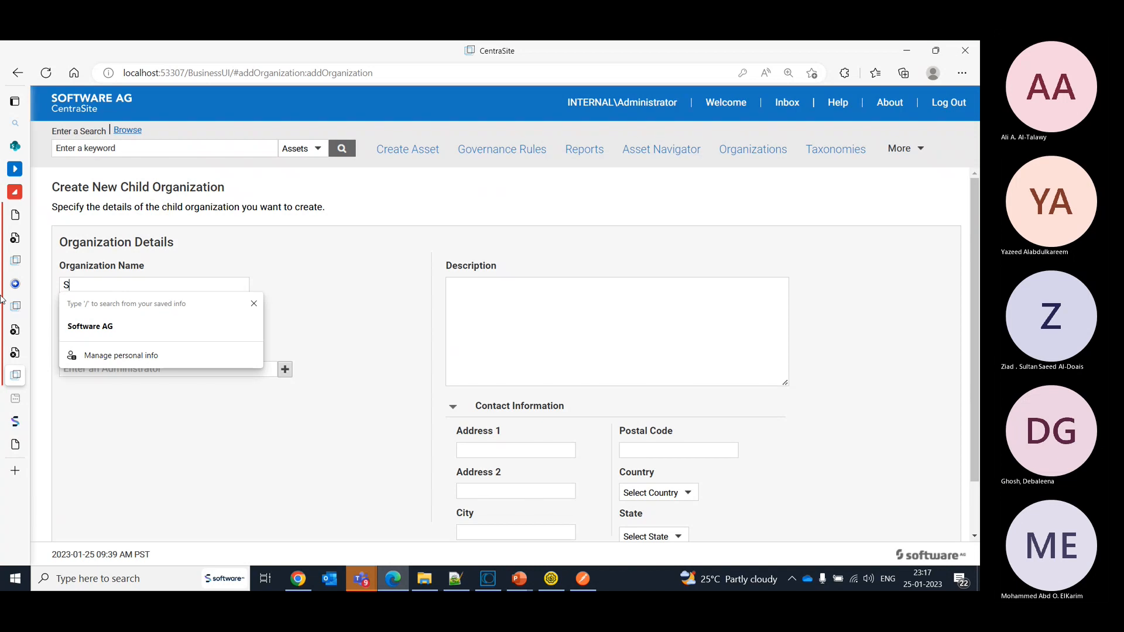
text(ftware)
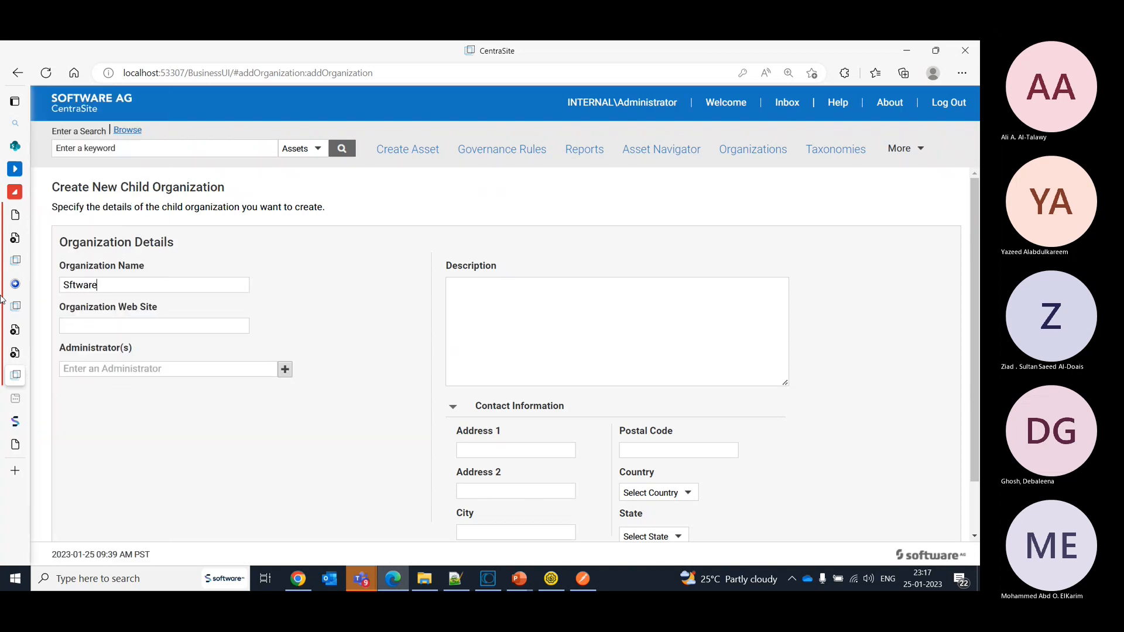
text(AG )
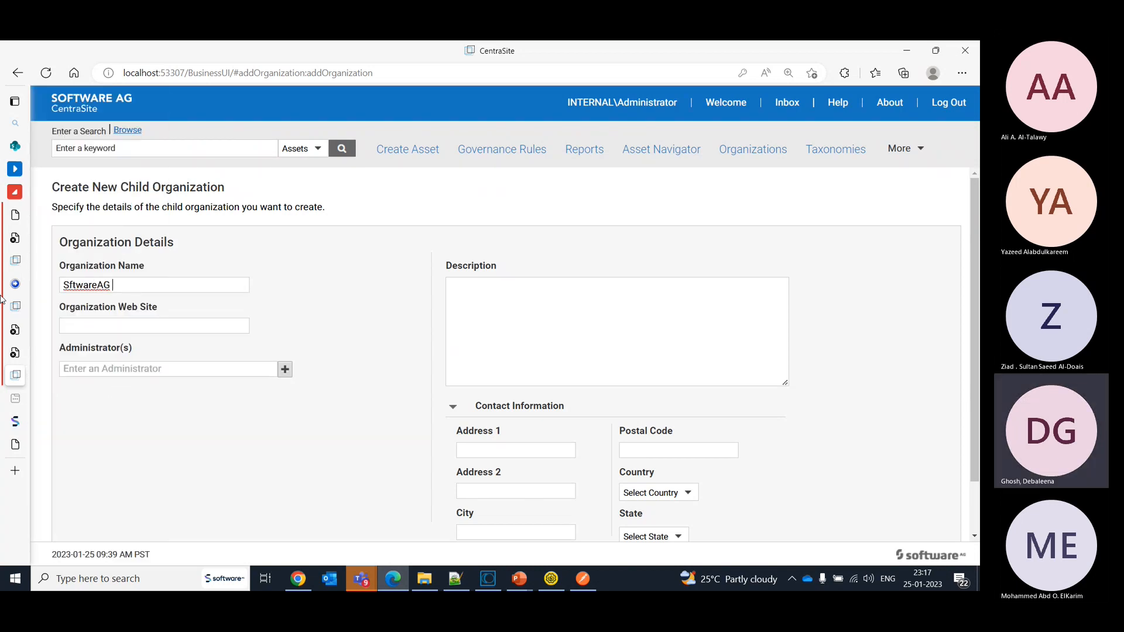
text(- PS)
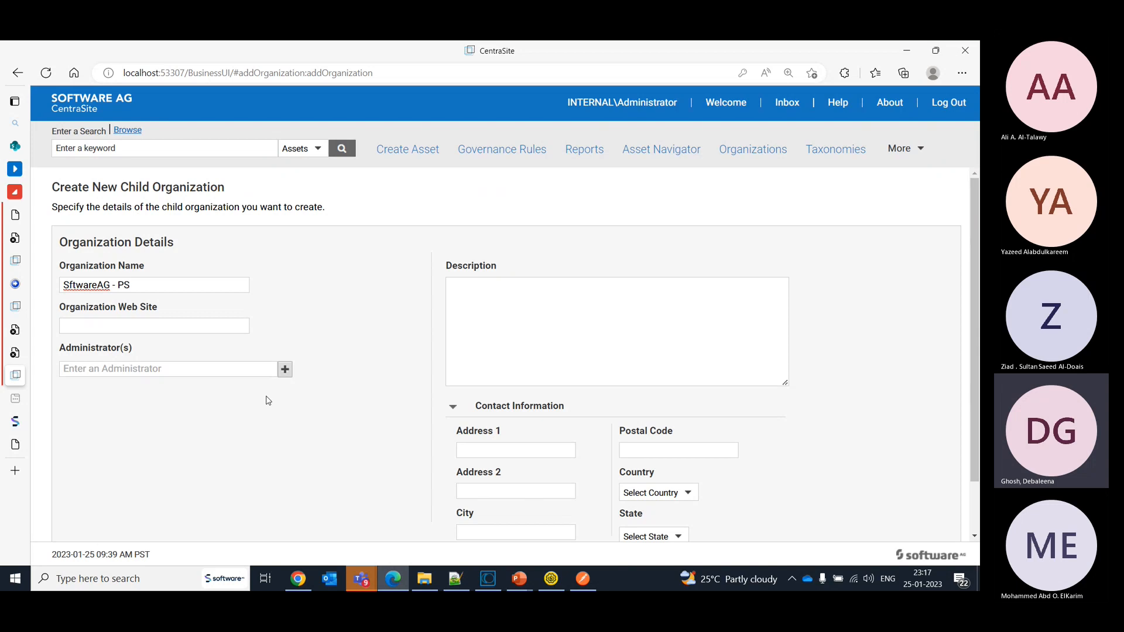
- Assign INTERNAL\Administrator of the Default Organization as the child organization's administrator and save the new organization
click(243, 369)
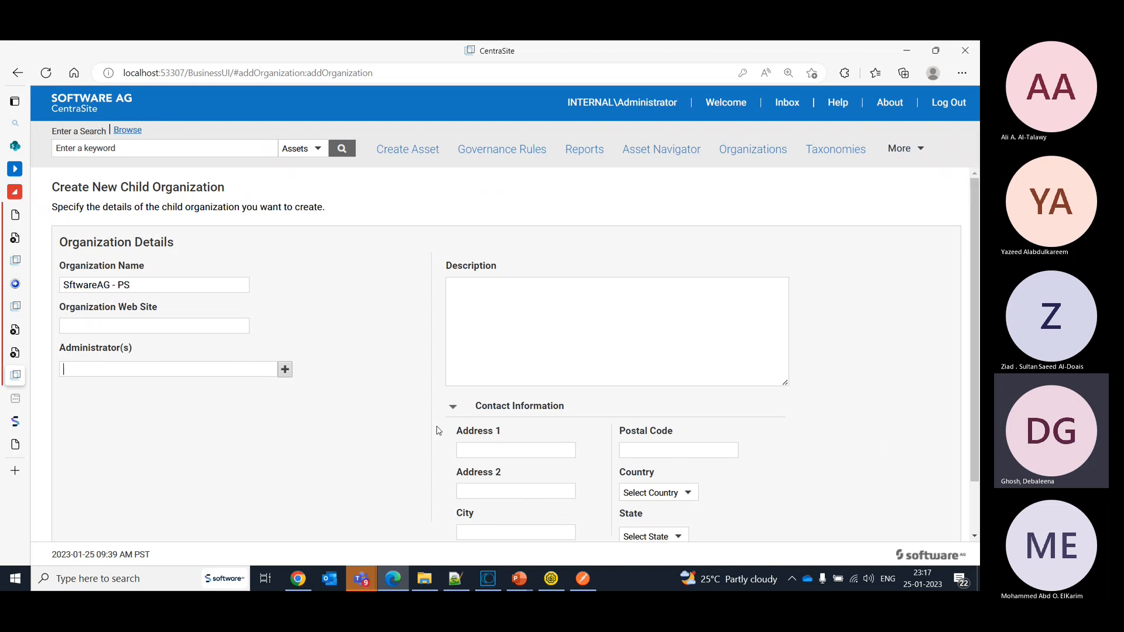
text(Ad)
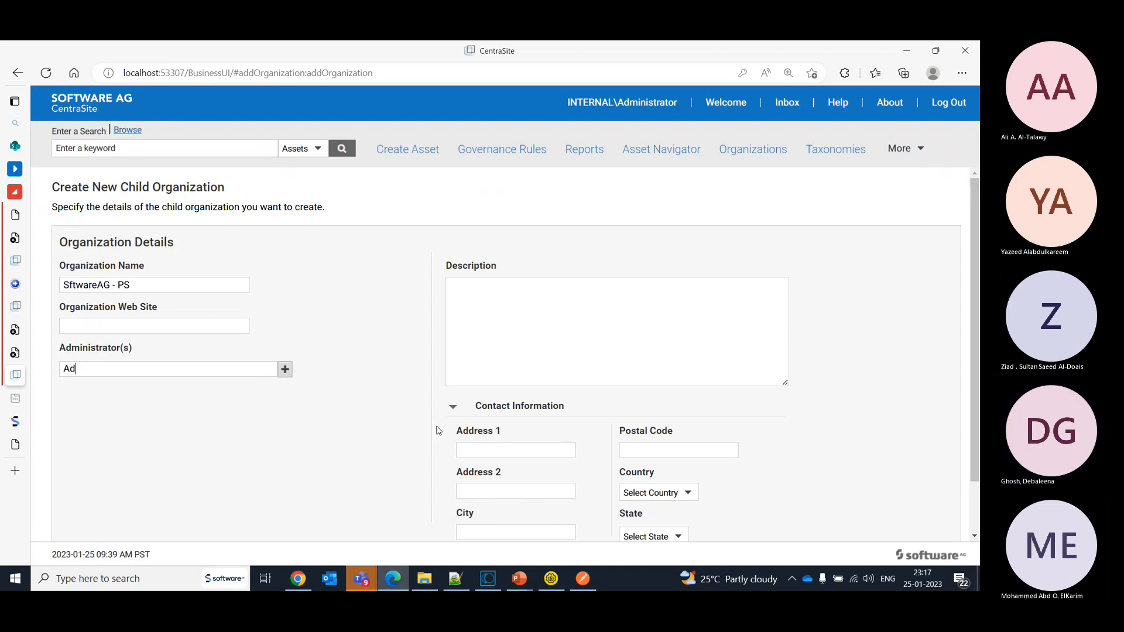
text(m)
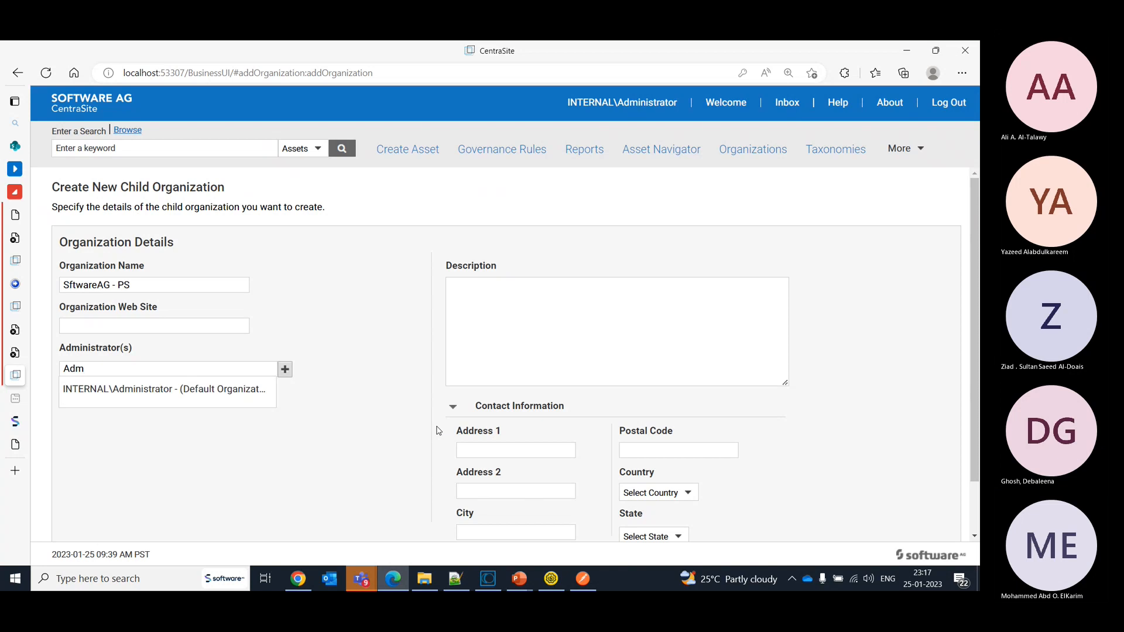
click(205, 391)
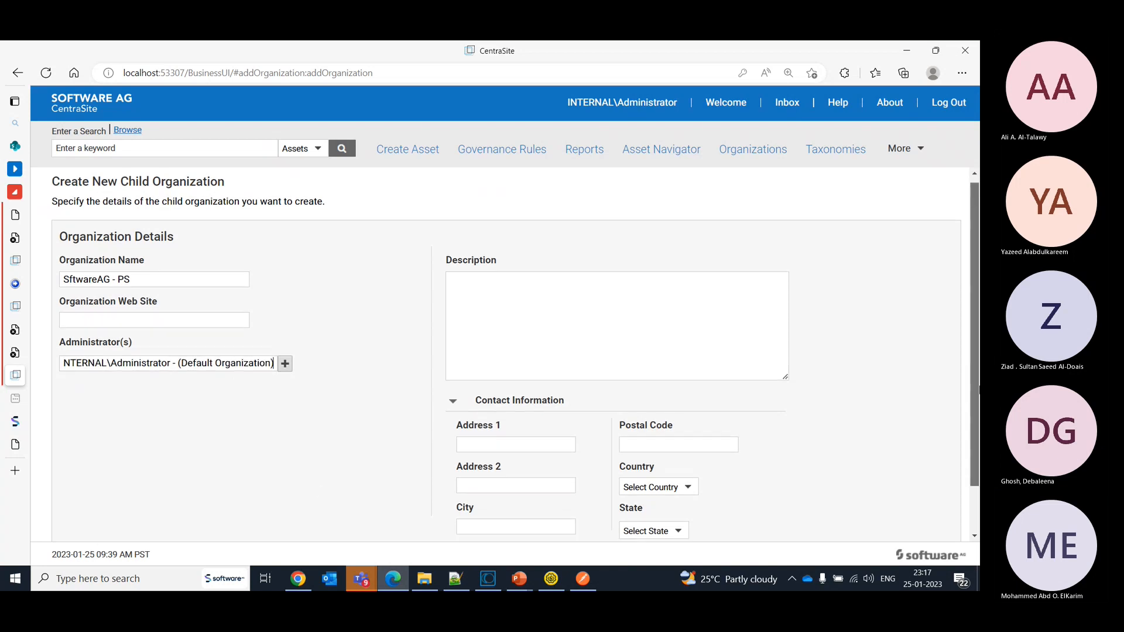
scroll(506, 351, down, 2)
click(936, 508)
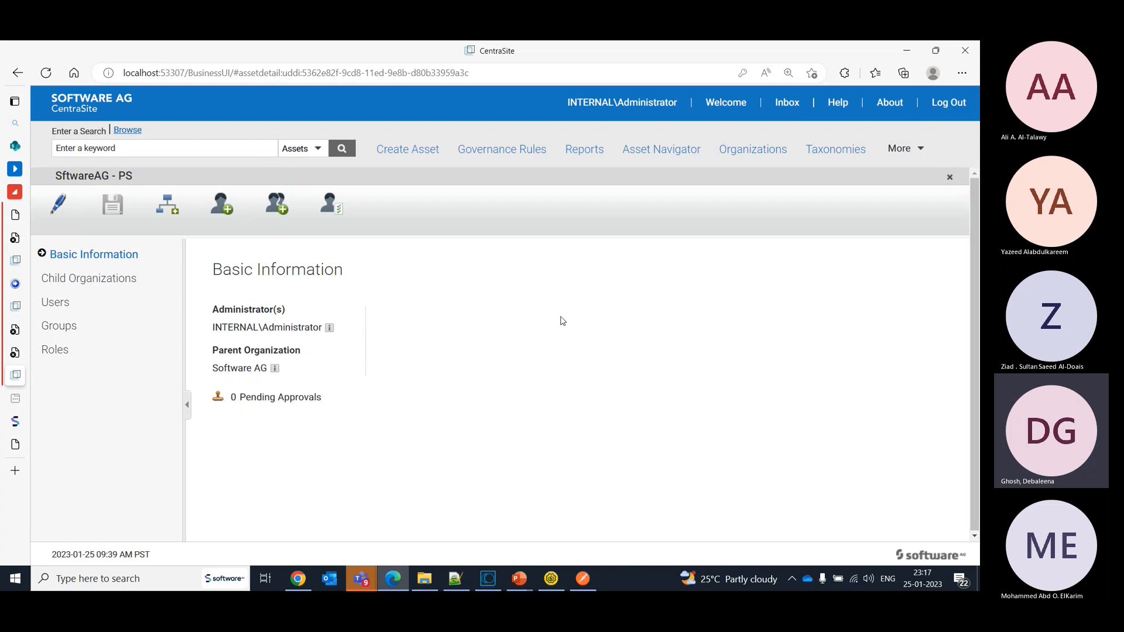
- Go back to the Software AG organization and view its child organizations
click(772, 154)
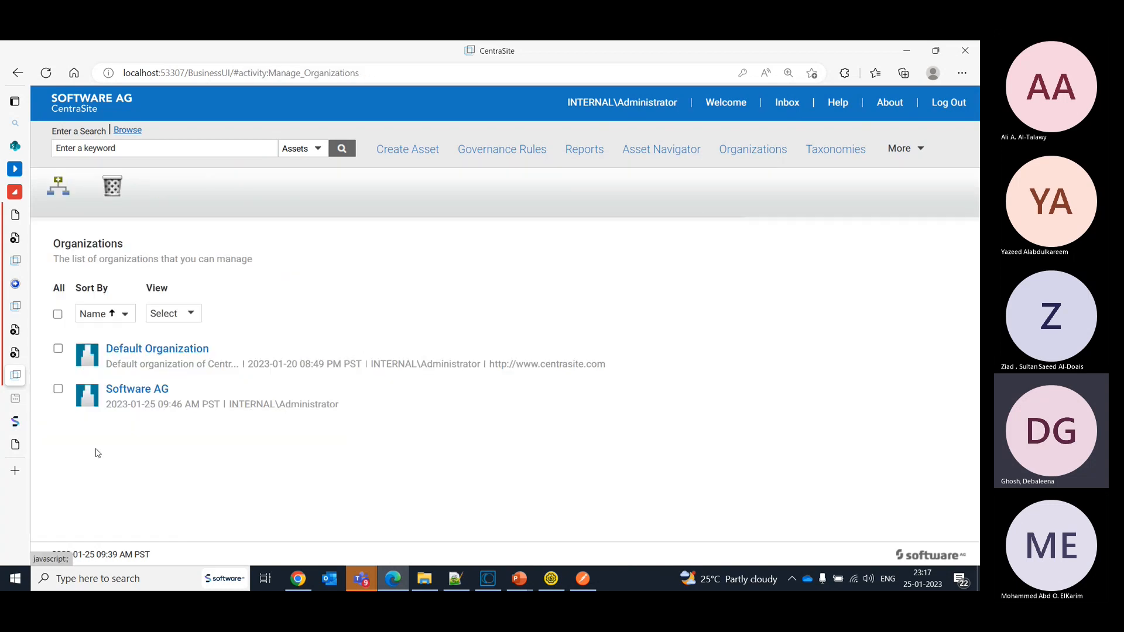
click(130, 398)
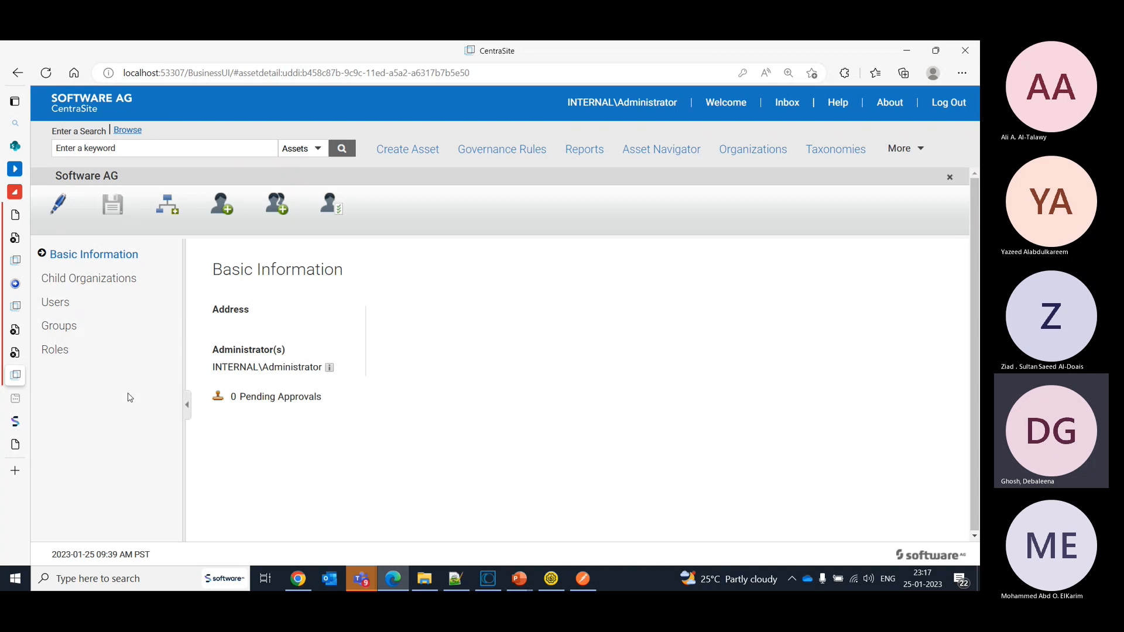
click(58, 285)
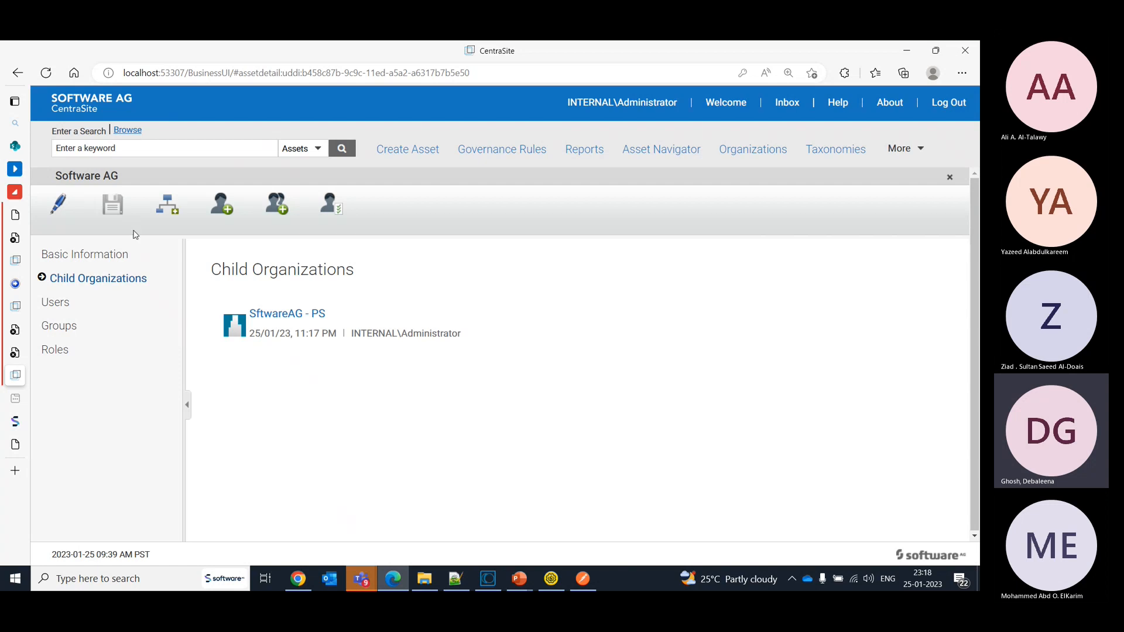
- Show the organization structure in the Asset Navigator, expanding Software AG, its child organizations and SftwareAG - PS
click(669, 147)
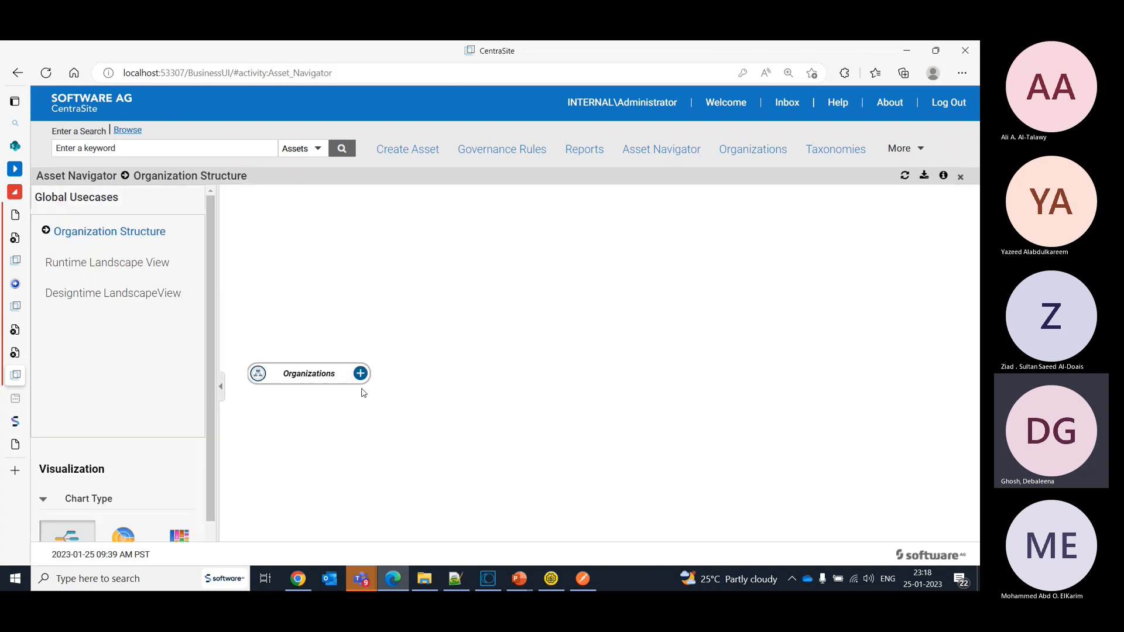
click(360, 376)
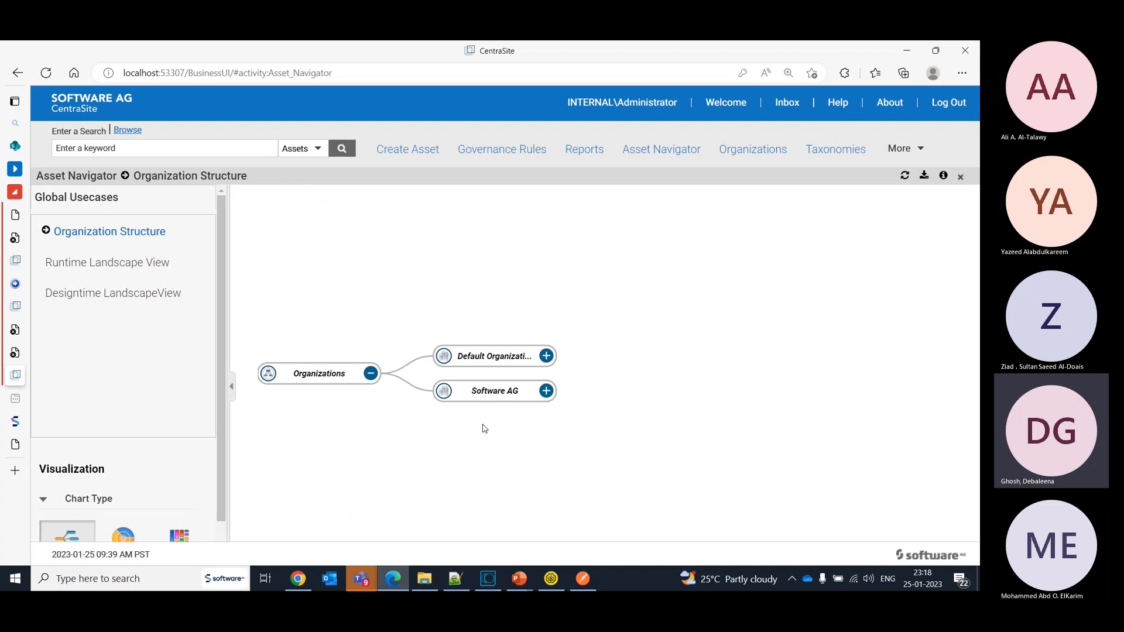
click(547, 391)
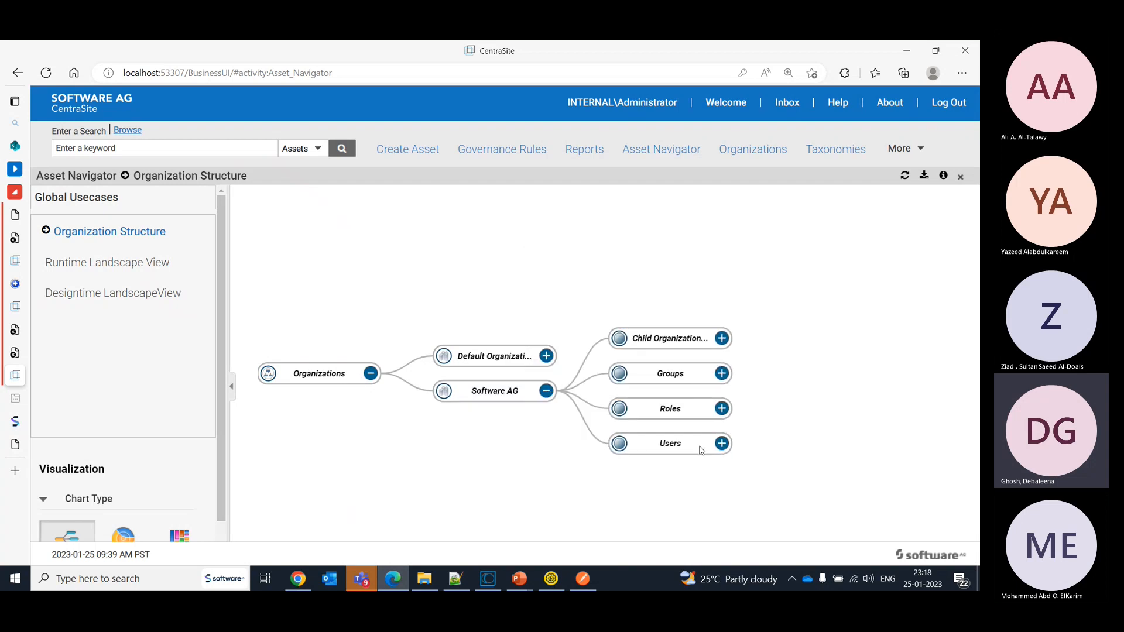
click(723, 339)
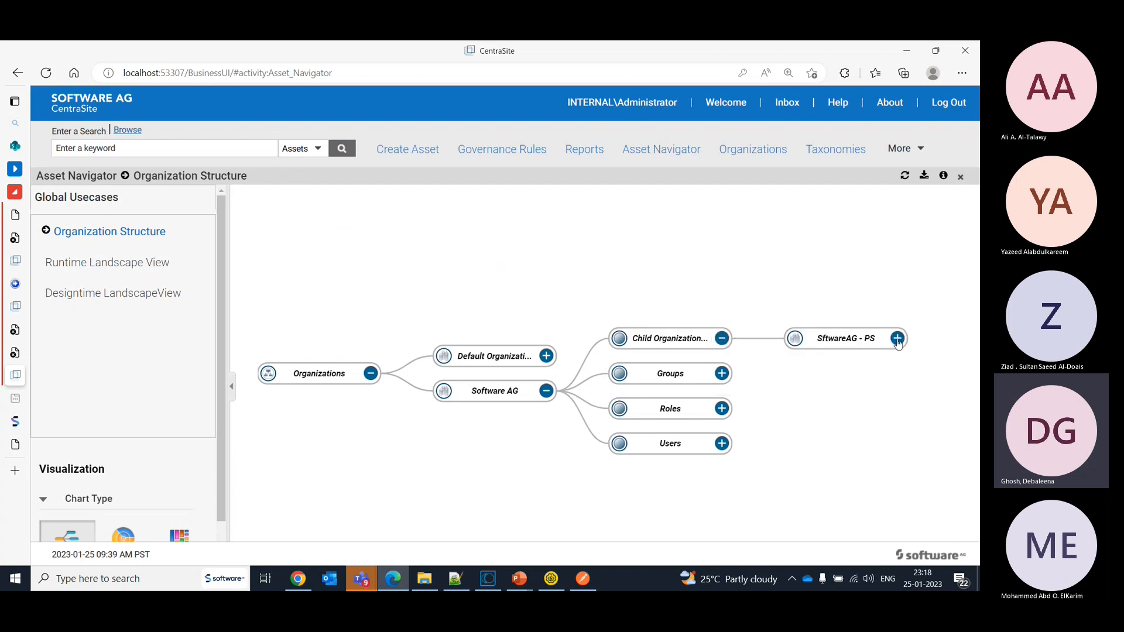
click(898, 339)
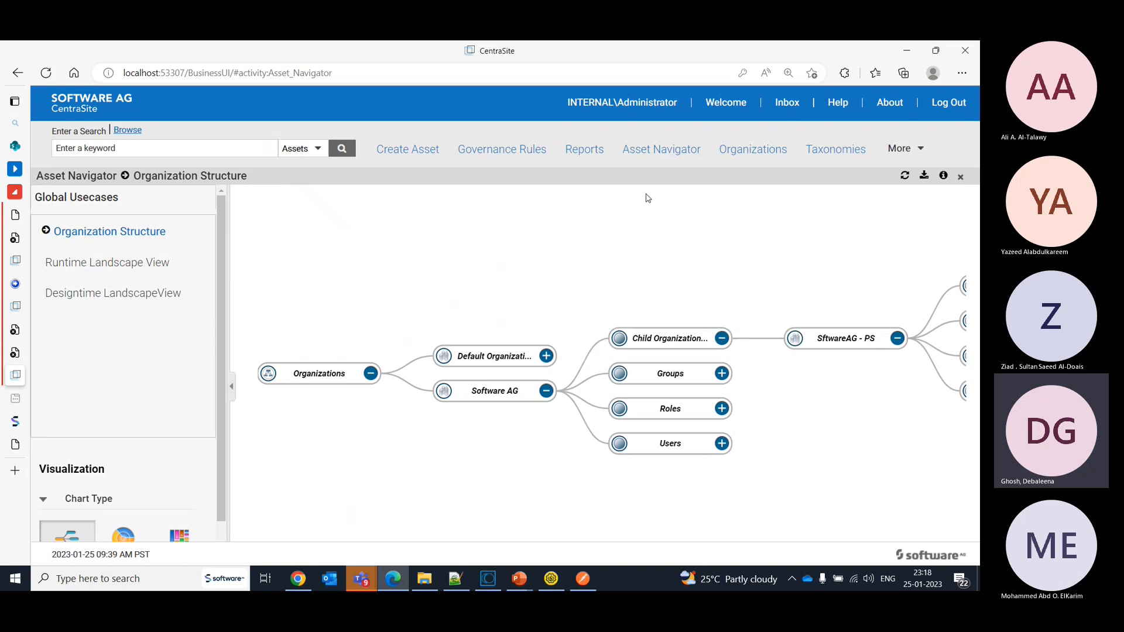
- View the asset creation form, the taxonomies list, the welcome page and the governance rules
click(426, 156)
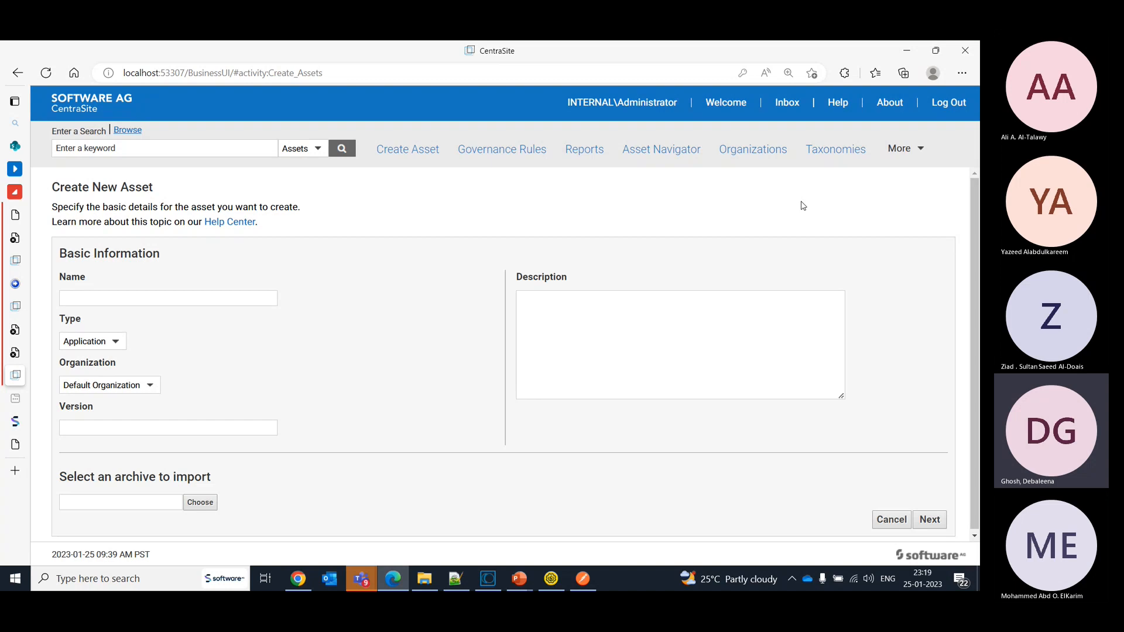
click(906, 153)
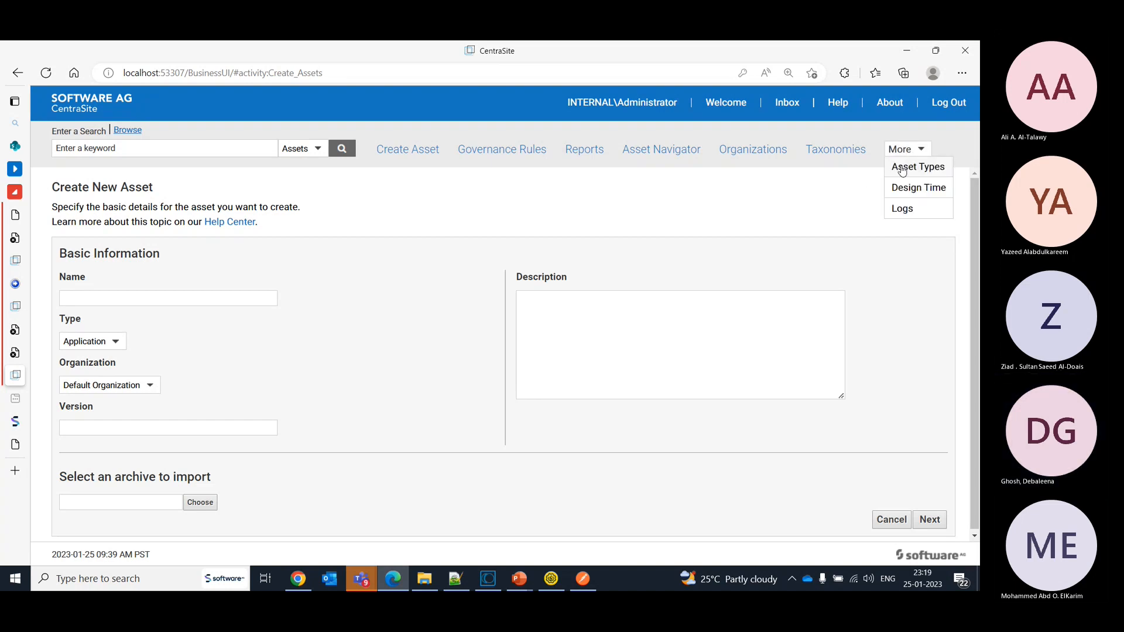
click(832, 151)
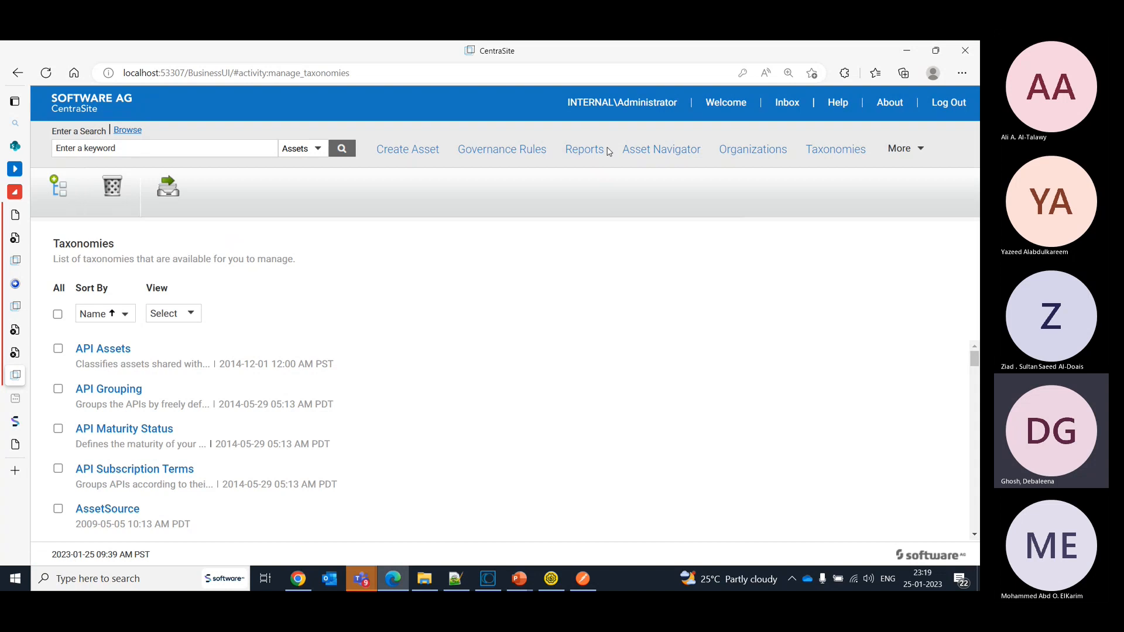
click(724, 108)
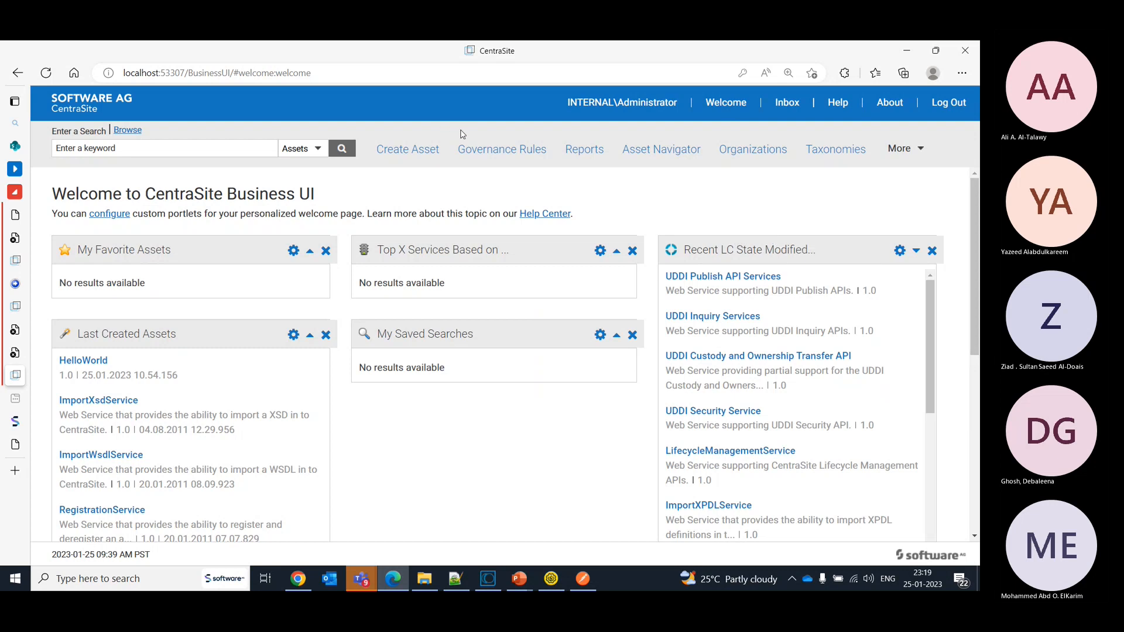
click(478, 150)
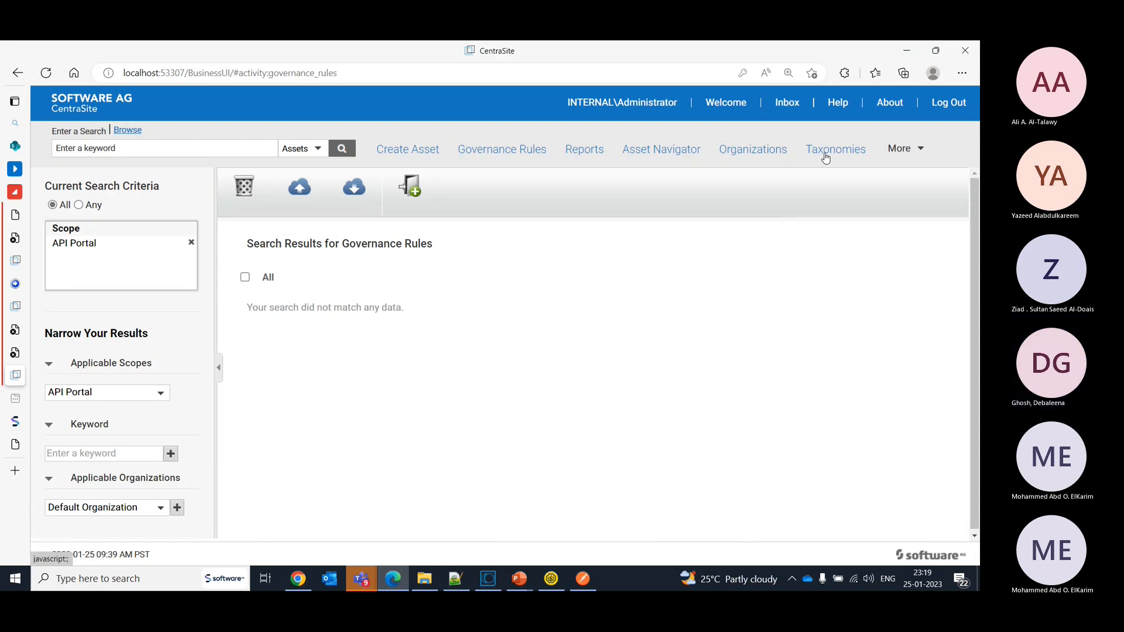
- Open the Service asset type for editing from the list of asset types
click(891, 156)
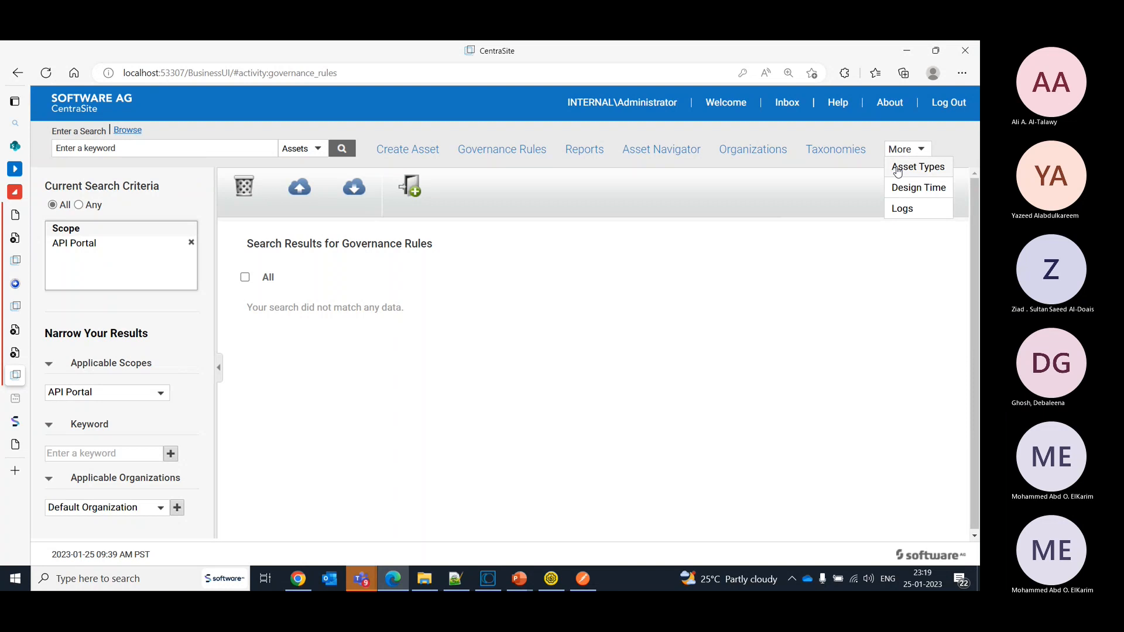
click(898, 169)
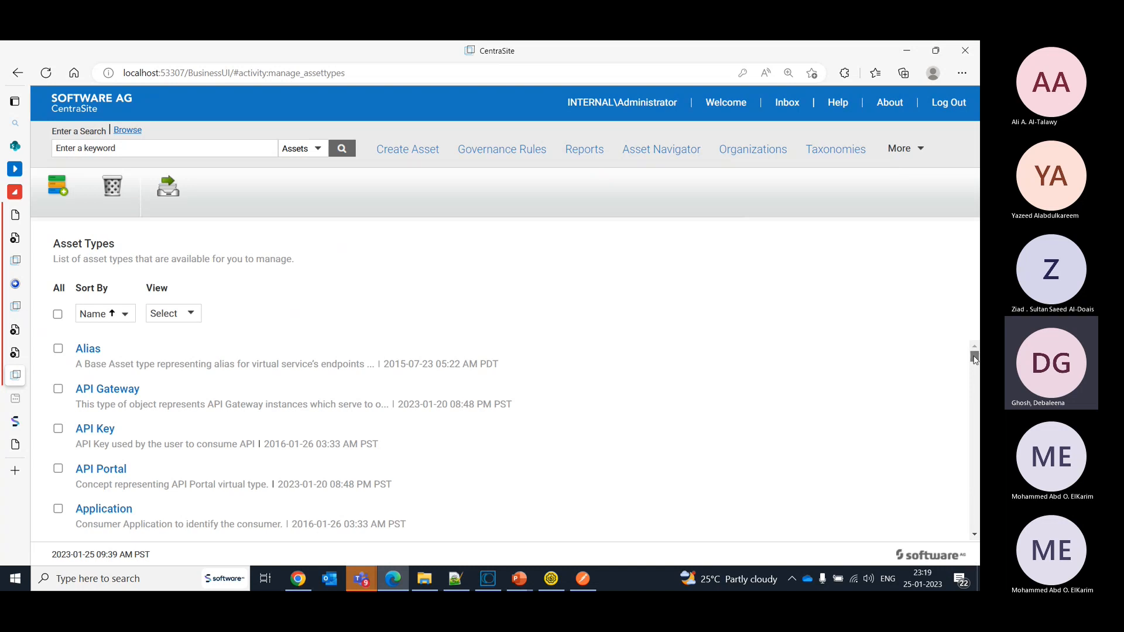
drag(975, 359, 974, 498)
click(95, 432)
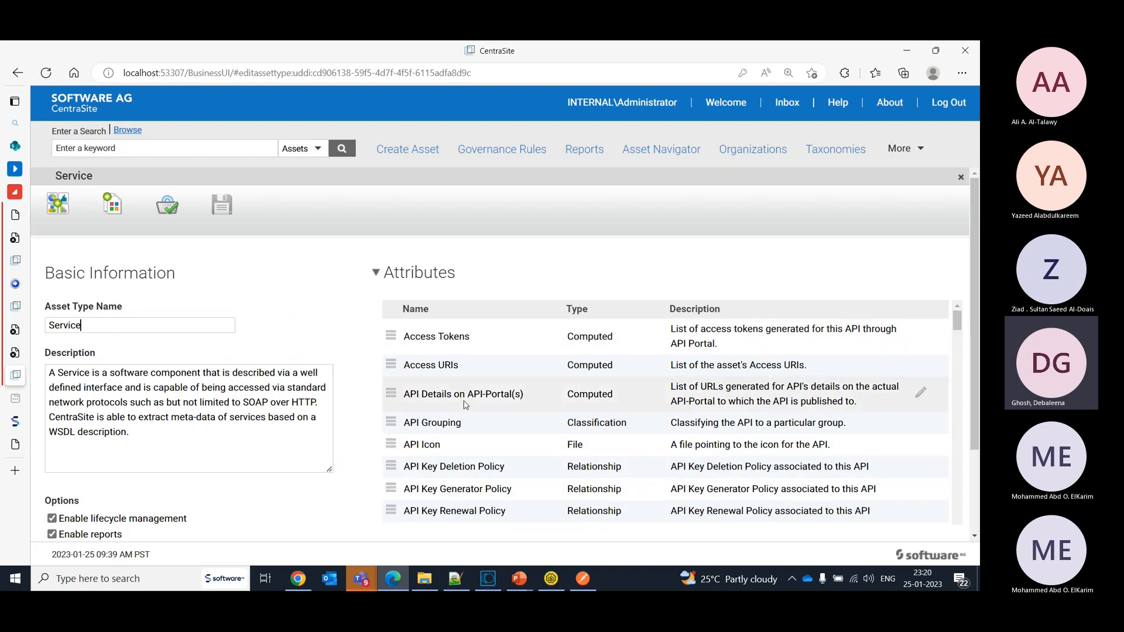
- Start adding an attribute to the Service asset type and name it BusinessDomain
click(59, 214)
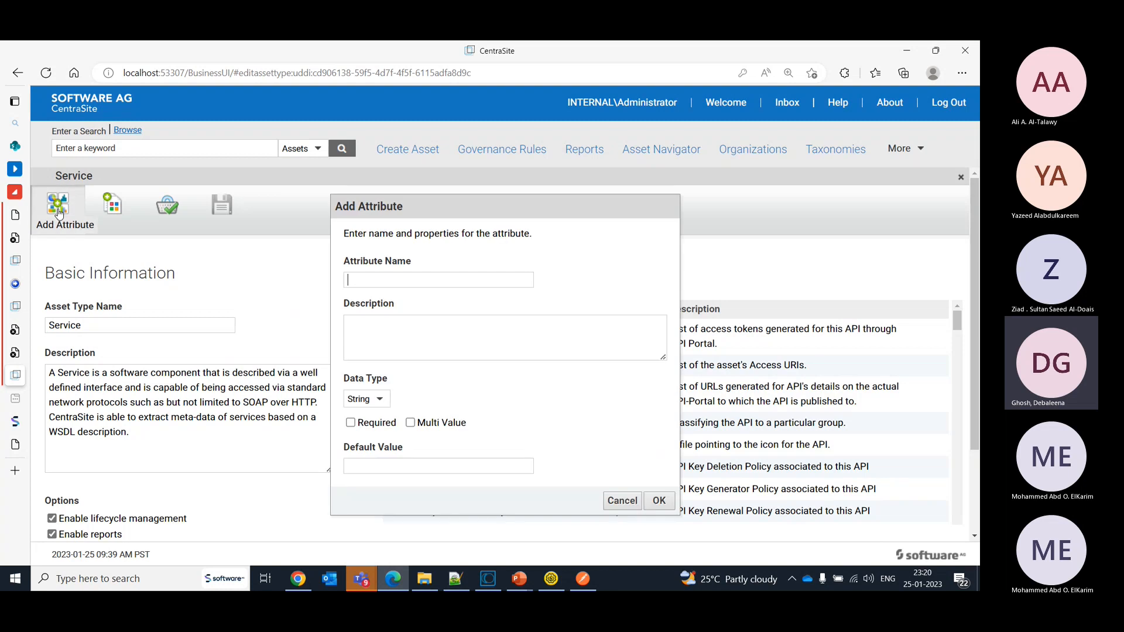
click(384, 284)
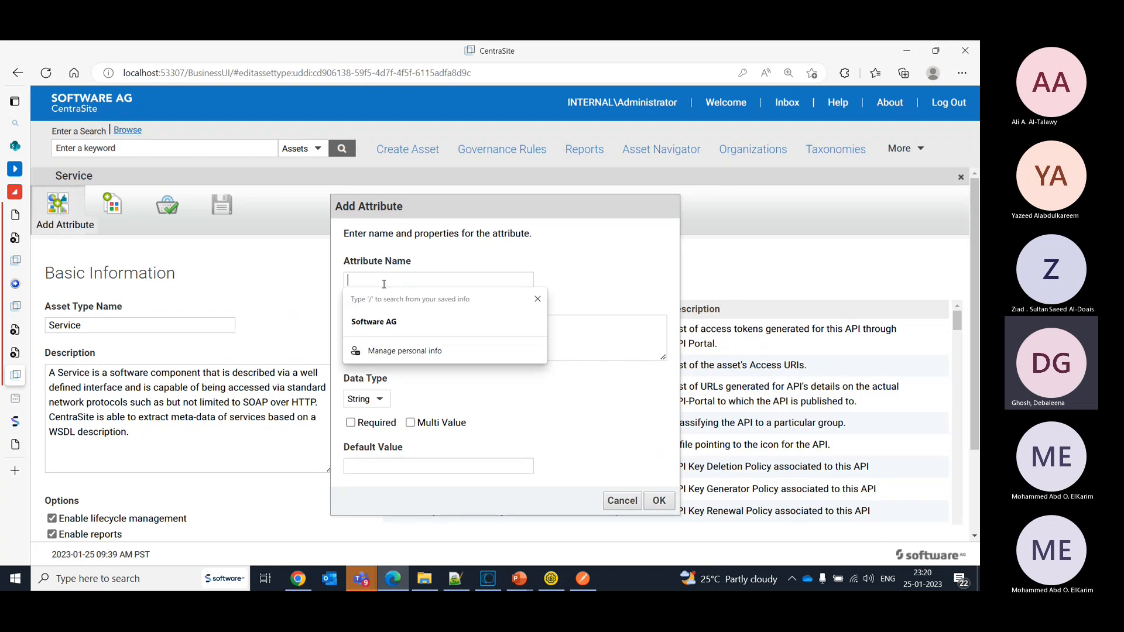
click(632, 400)
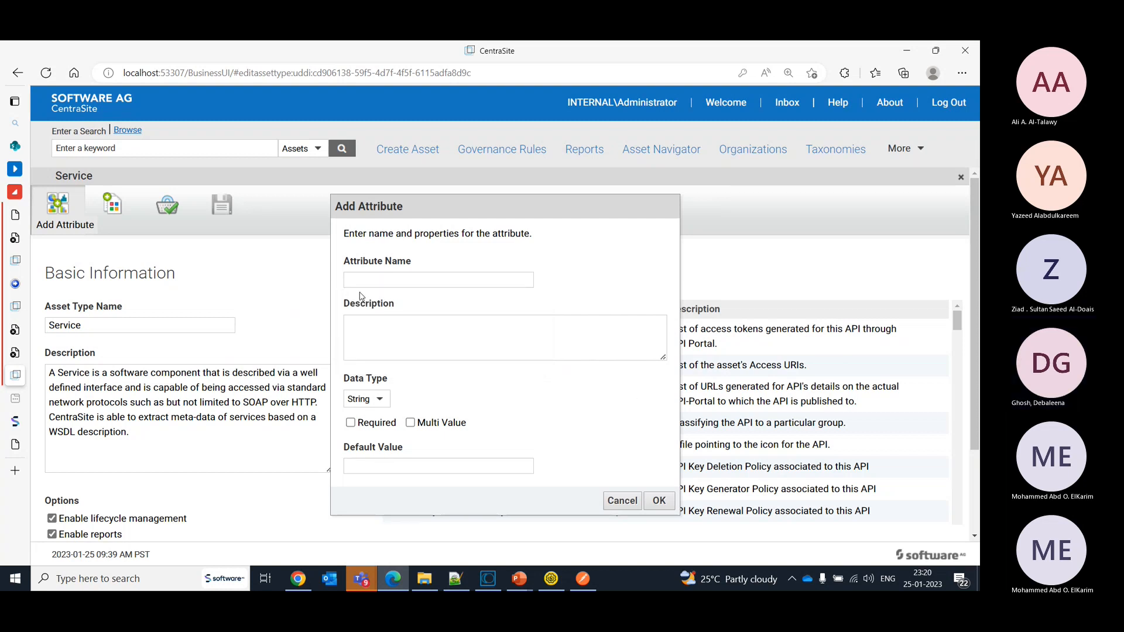
click(373, 280)
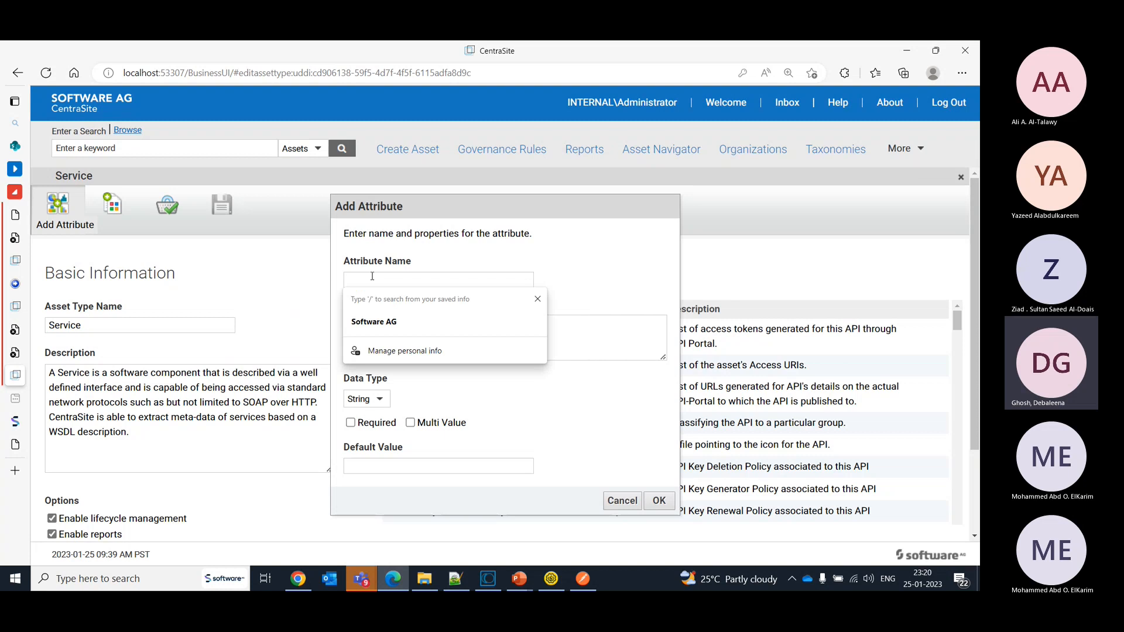
text(Business)
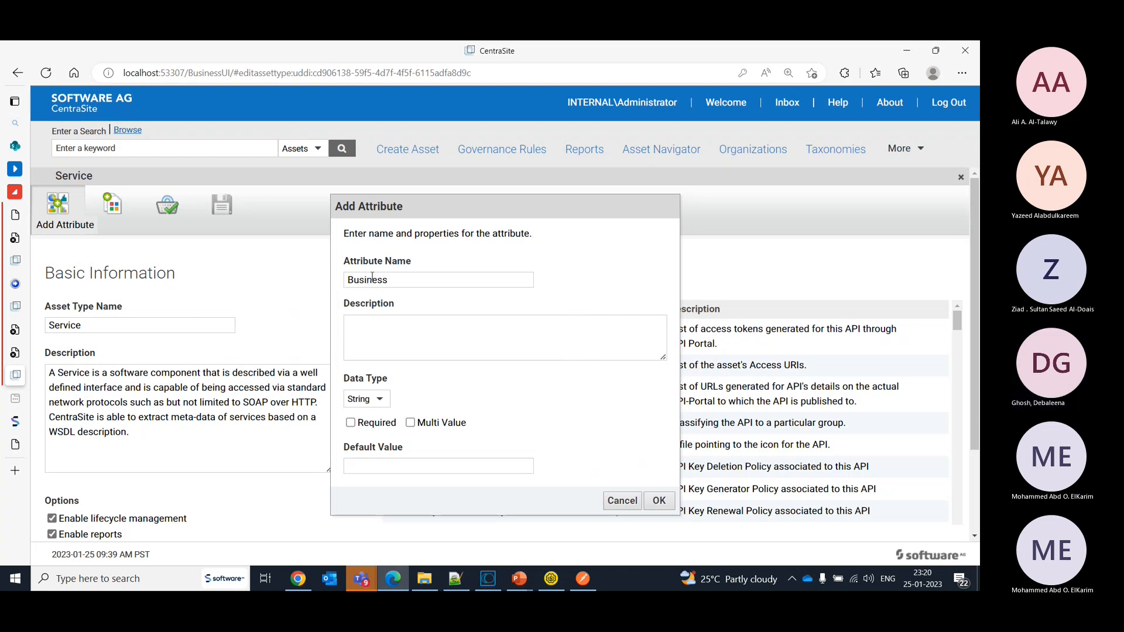
text(Domain)
- Set the BusinessDomain attribute's data type to Enumeration and allow multiple values
click(382, 401)
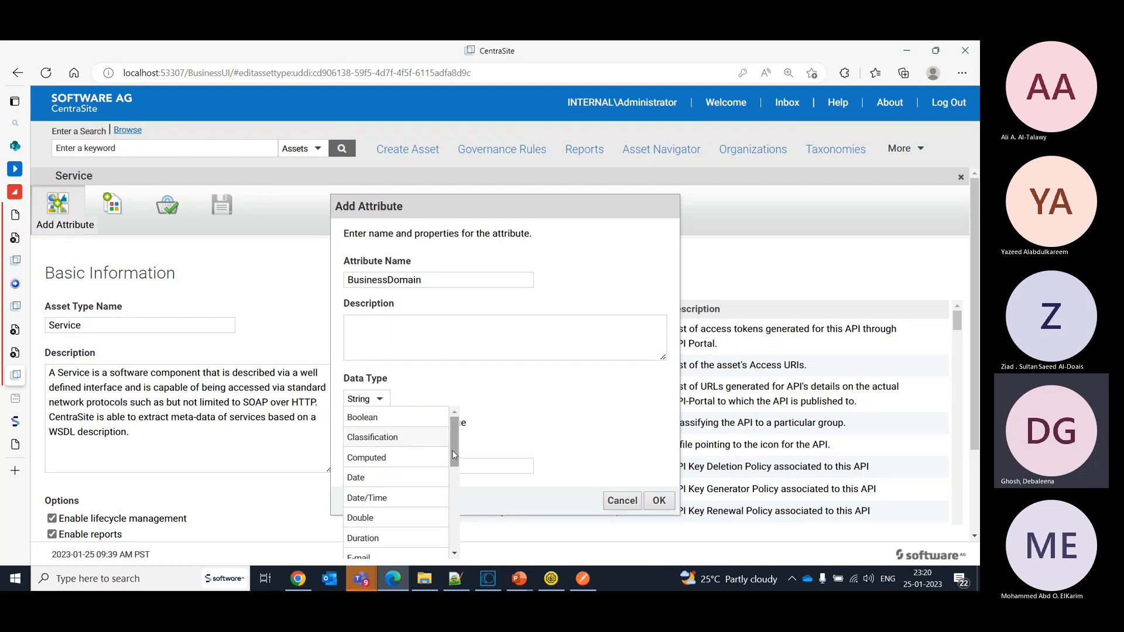
mouse_move(454, 454)
mouse_down()
mouse_move(459, 543)
mouse_move(464, 448)
mouse_move(460, 457)
mouse_up()
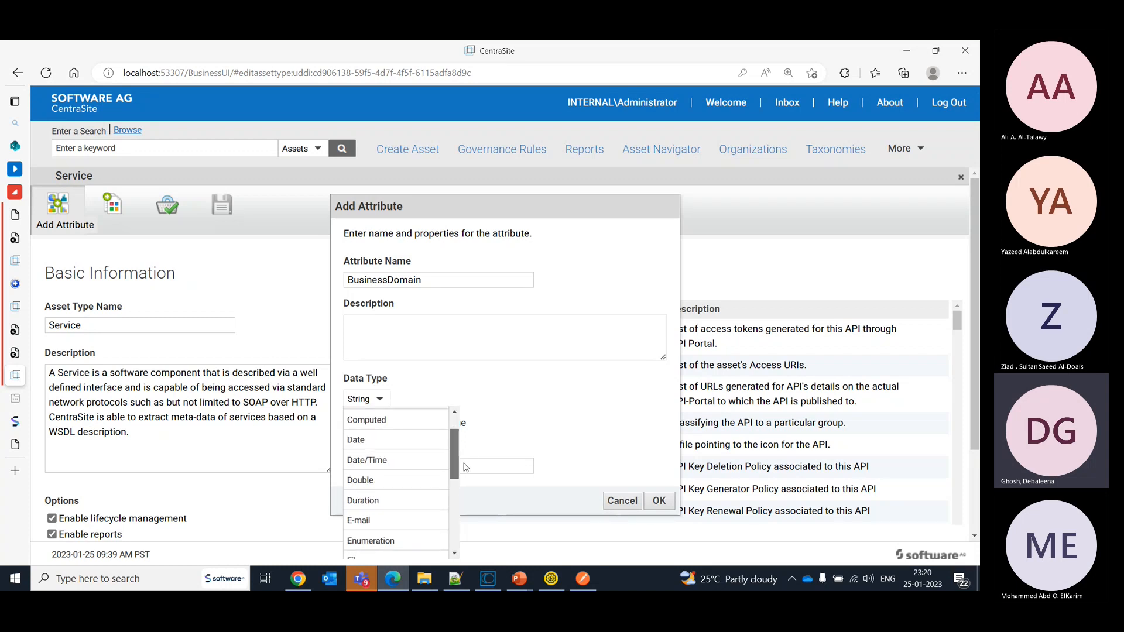
click(399, 532)
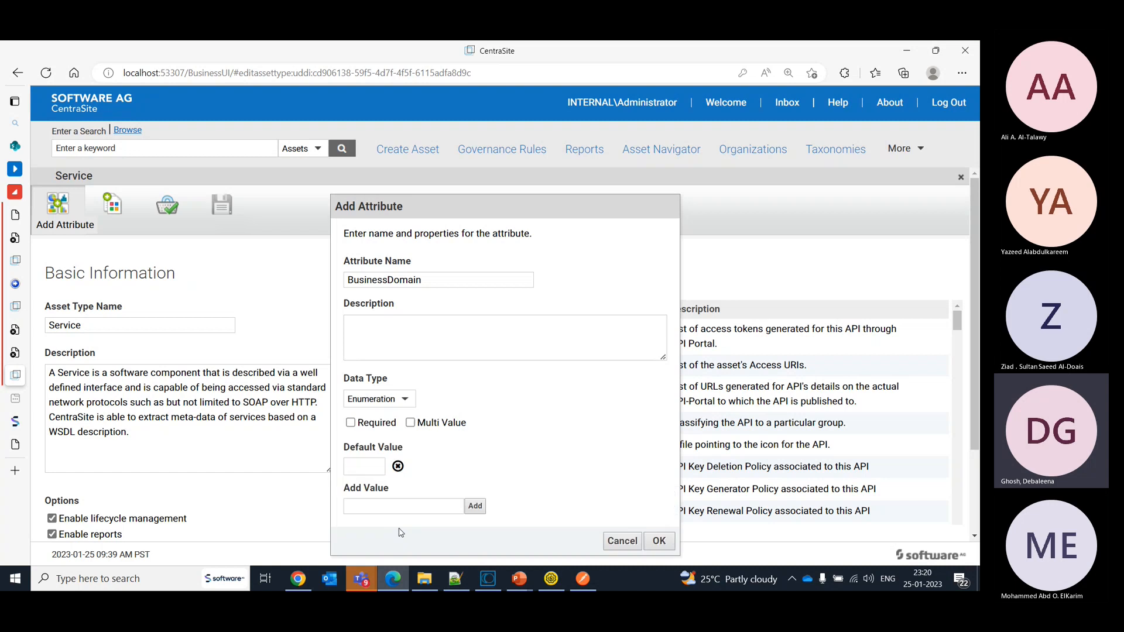
click(410, 422)
click(383, 511)
text(HR, Payroll, )
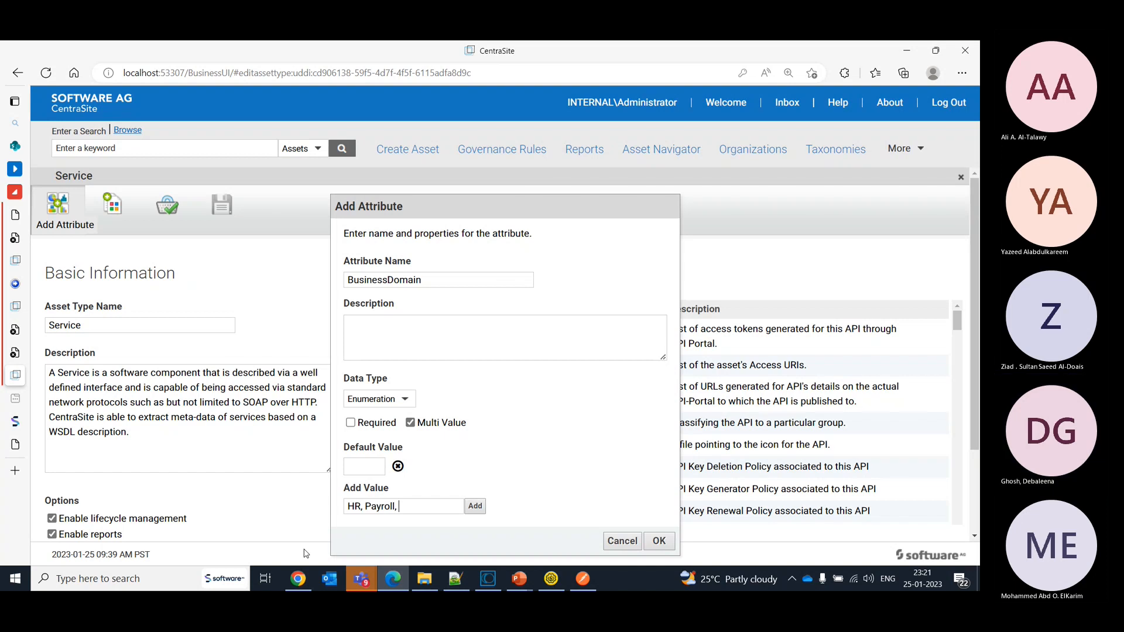
text(IT,)
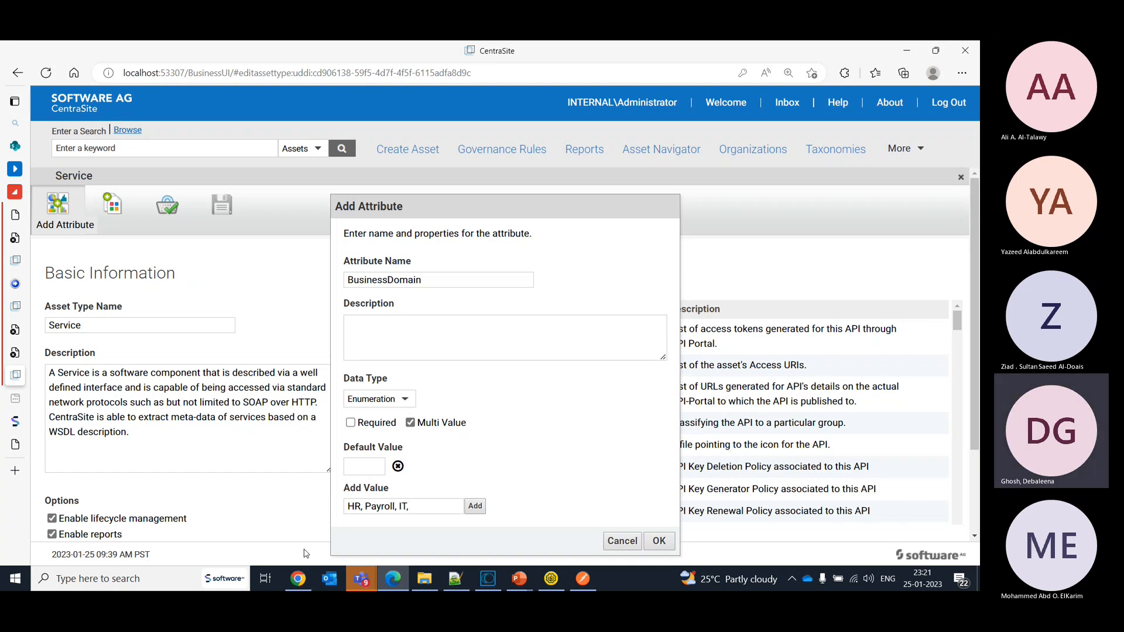
key(BackSpace)
key(BackSpace)
click(475, 507)
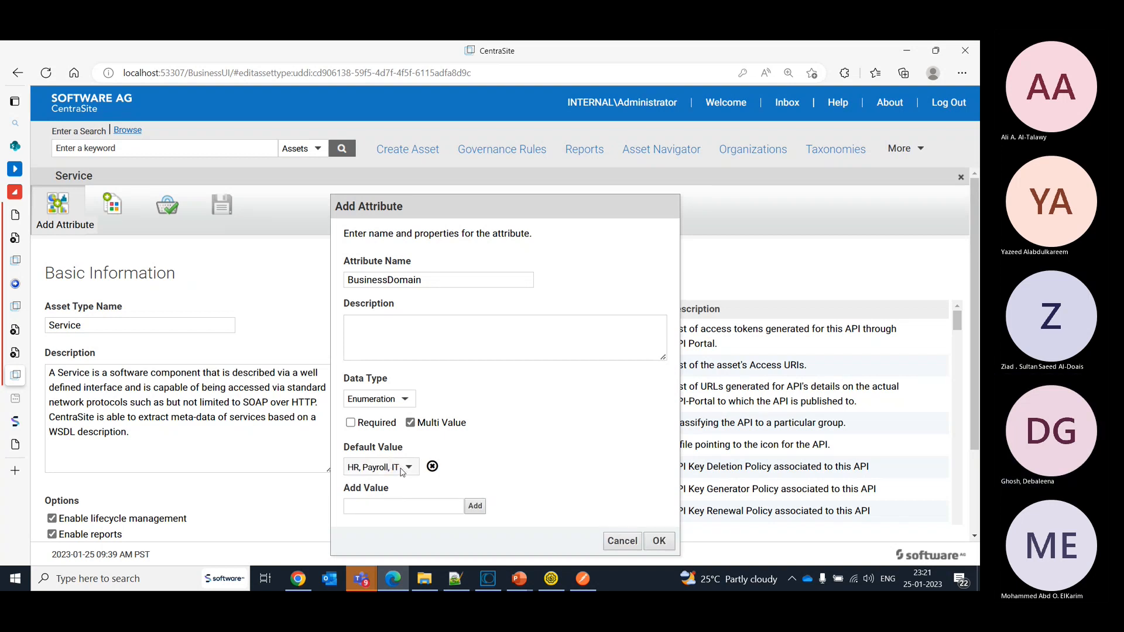
click(432, 466)
- Add HR and Payroll as separate enumeration values of the BusinessDomain attribute
click(412, 504)
text(HR)
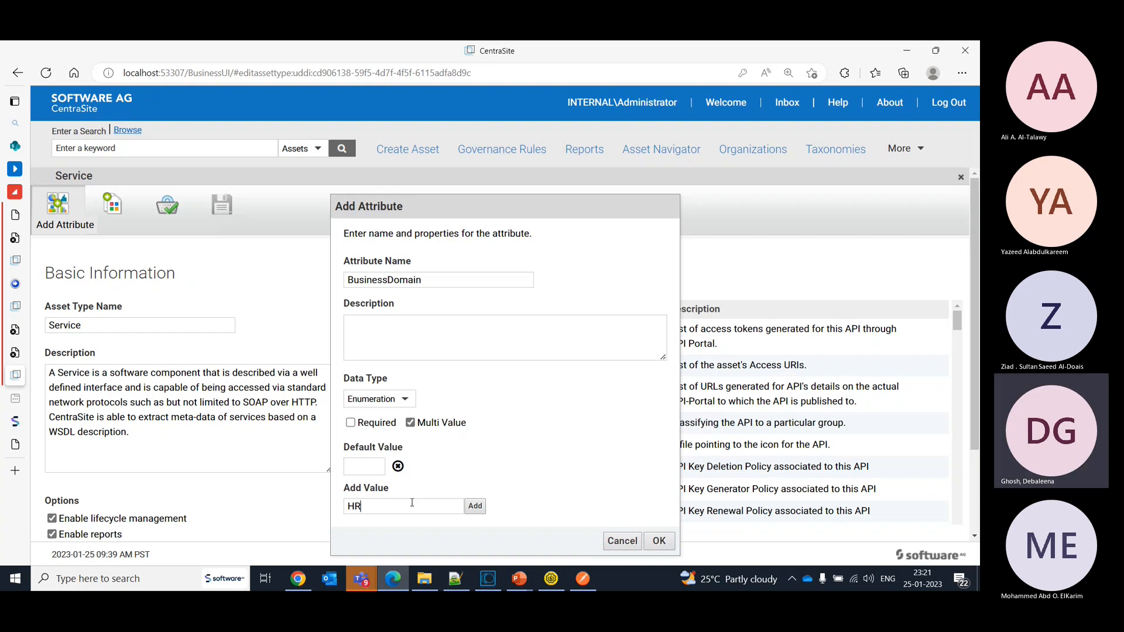
click(474, 508)
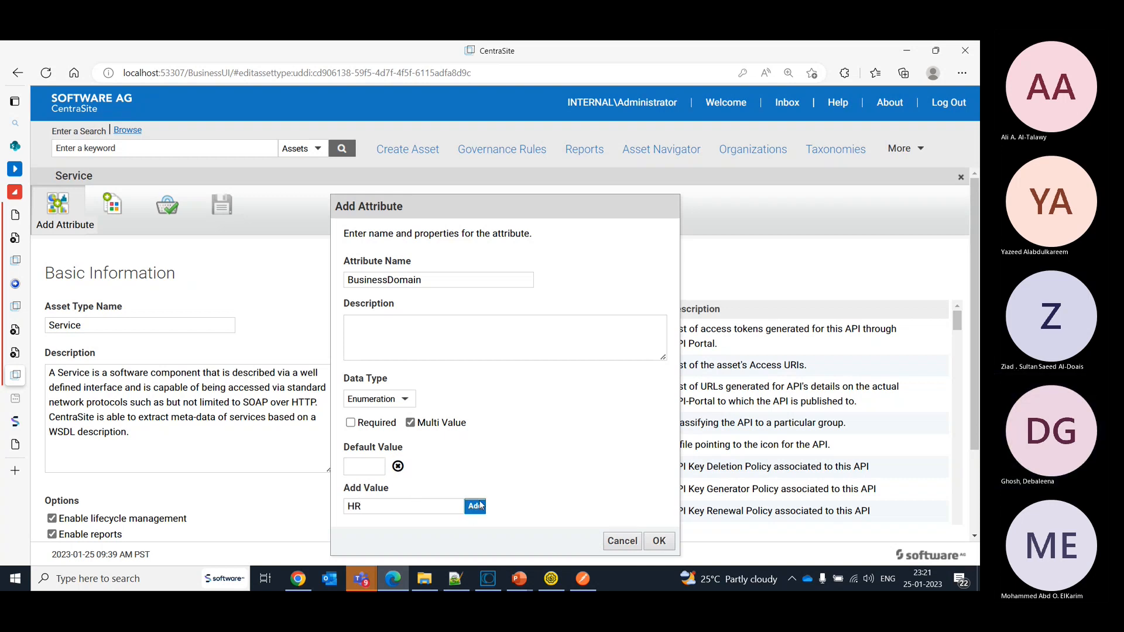
click(380, 506)
text(Payroll)
click(474, 507)
- Enter IT as the value to add, confirm the attribute and save the Service asset type
click(406, 506)
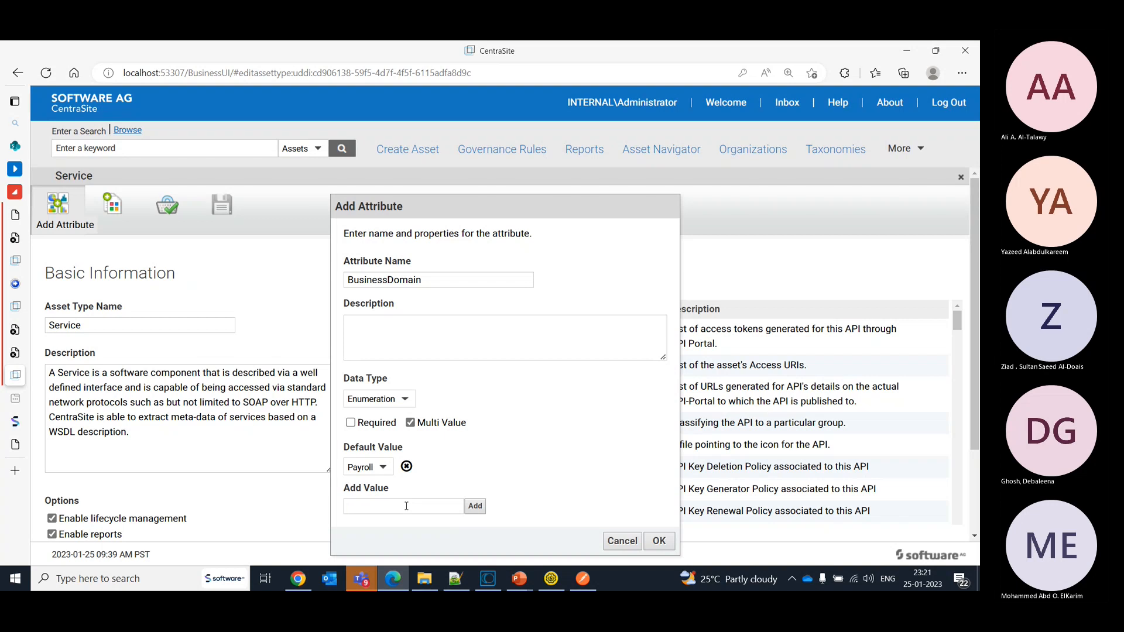
text(IT)
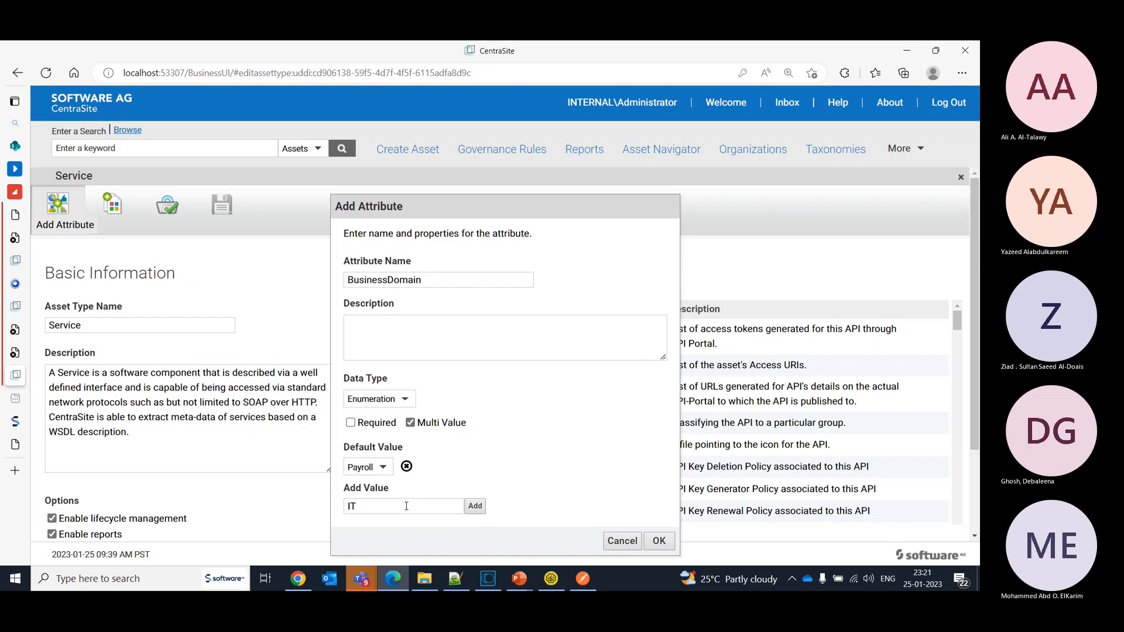
click(658, 541)
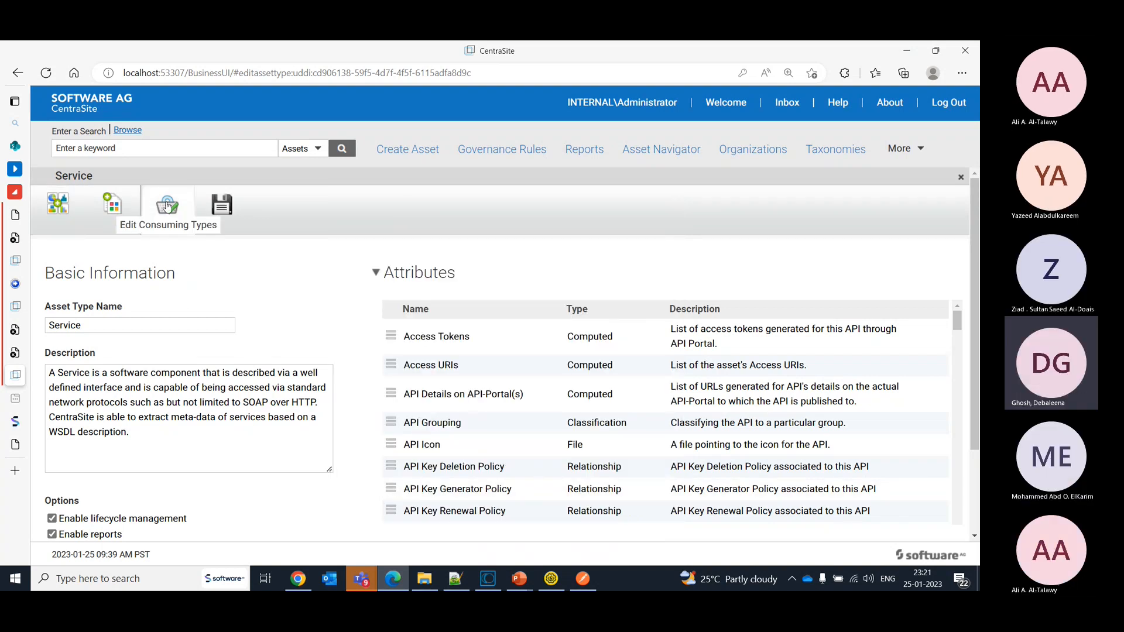
click(228, 212)
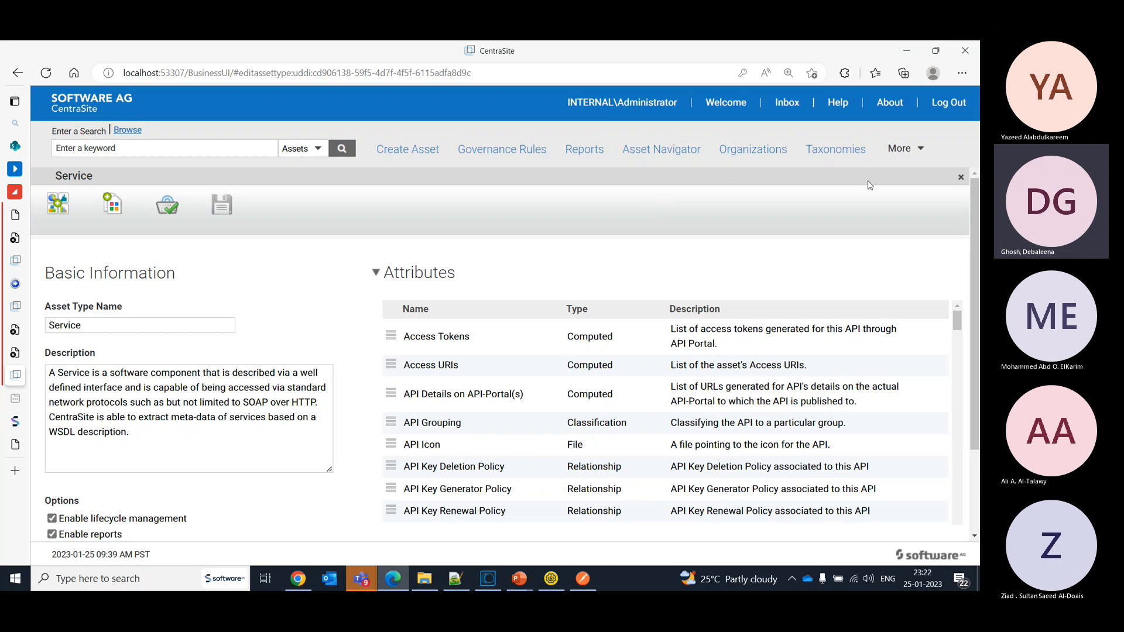
- List the design-time lifecycle models by replacing the Policy search scope with Lifecycle Model
click(900, 153)
click(907, 189)
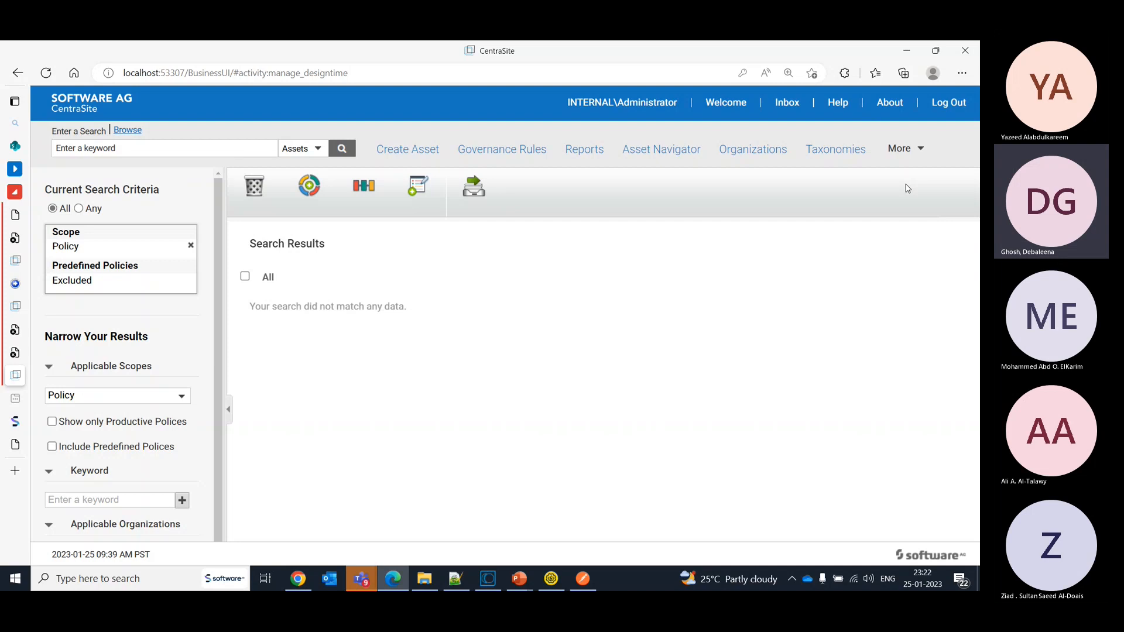
click(191, 246)
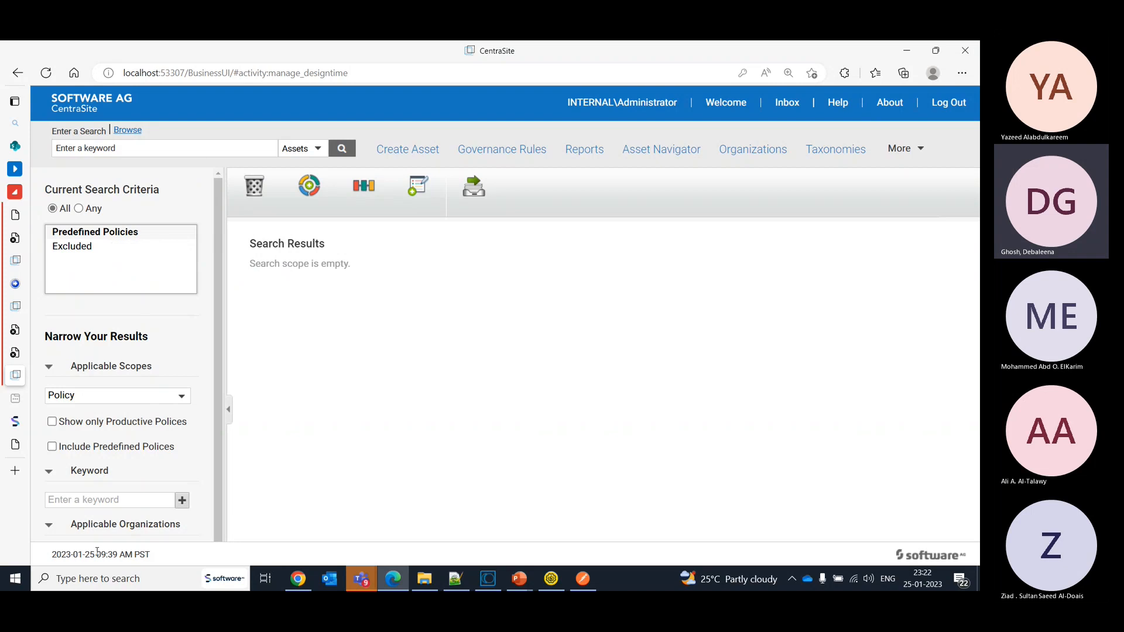
click(135, 399)
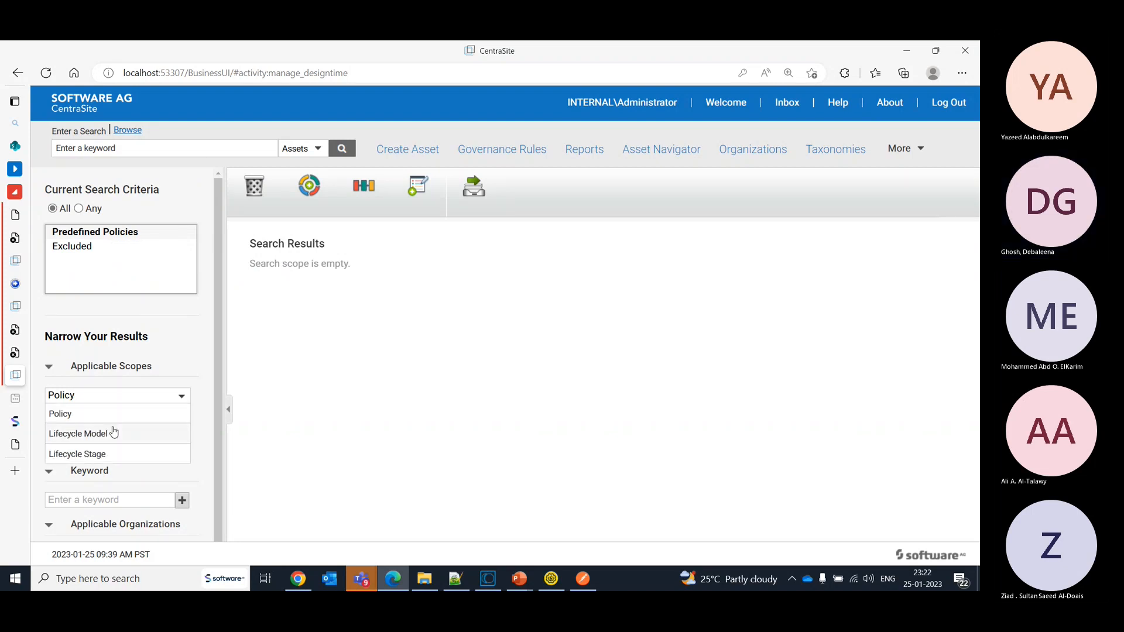
click(94, 434)
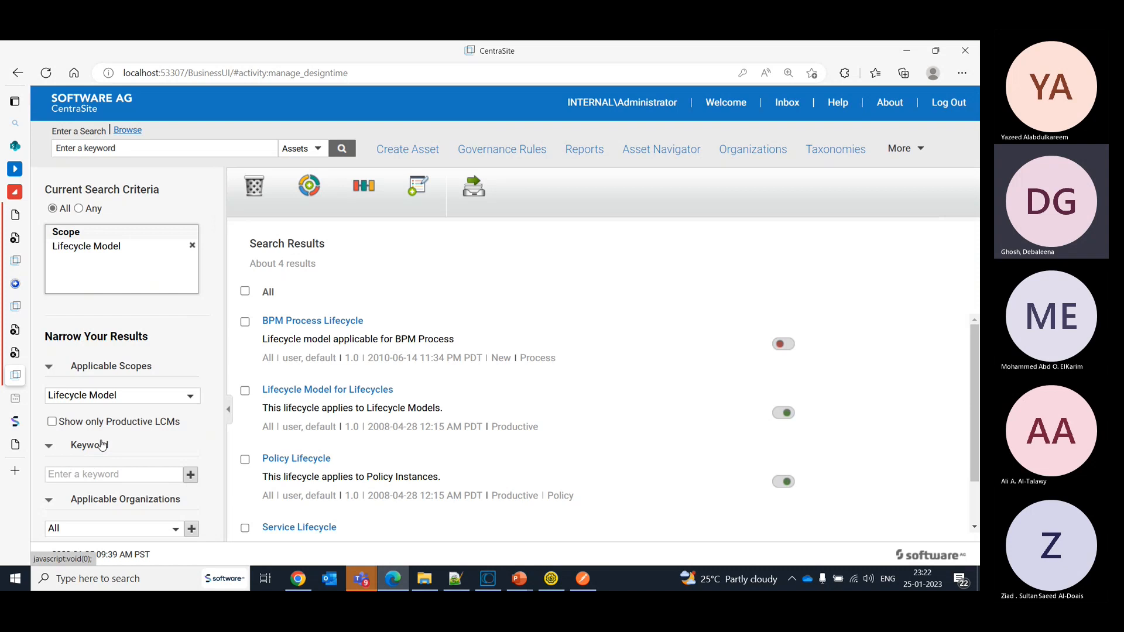
- Open the Service Lifecycle model and move its In Design state below the Proposed state in the diagram
click(322, 529)
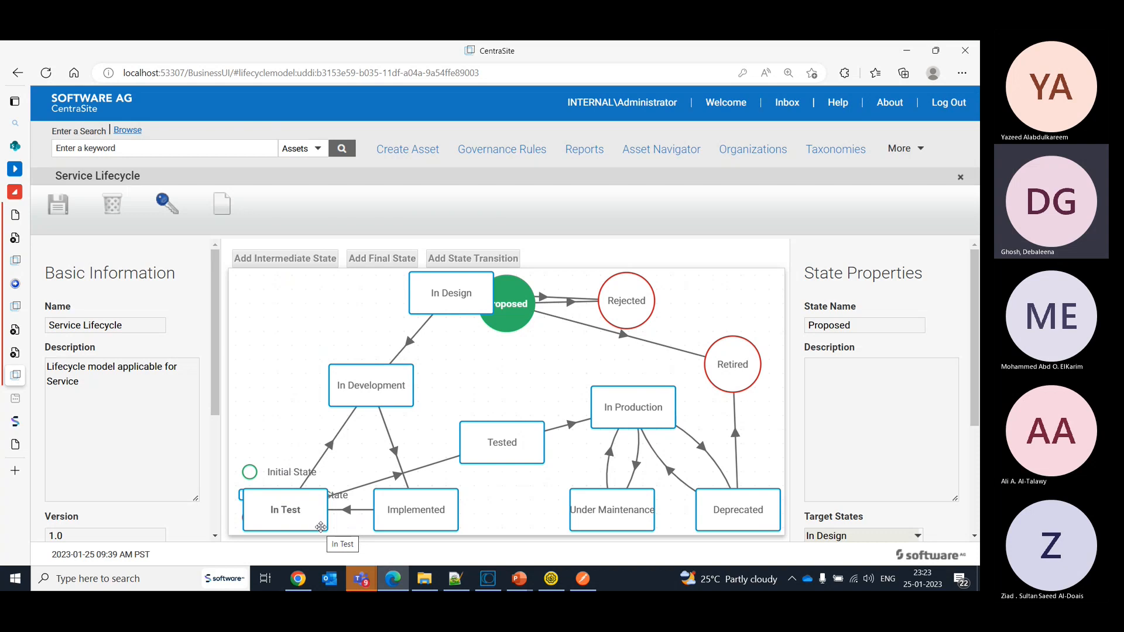
drag(452, 289, 480, 412)
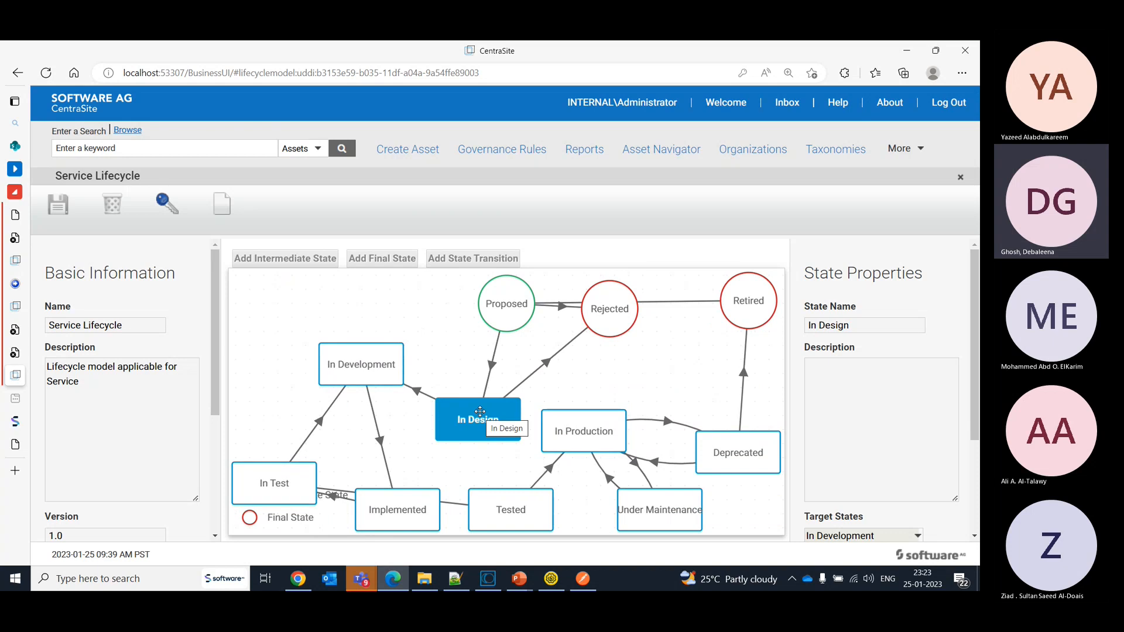
- Select the Proposed state and examine its target states and the policies applied on it
click(513, 310)
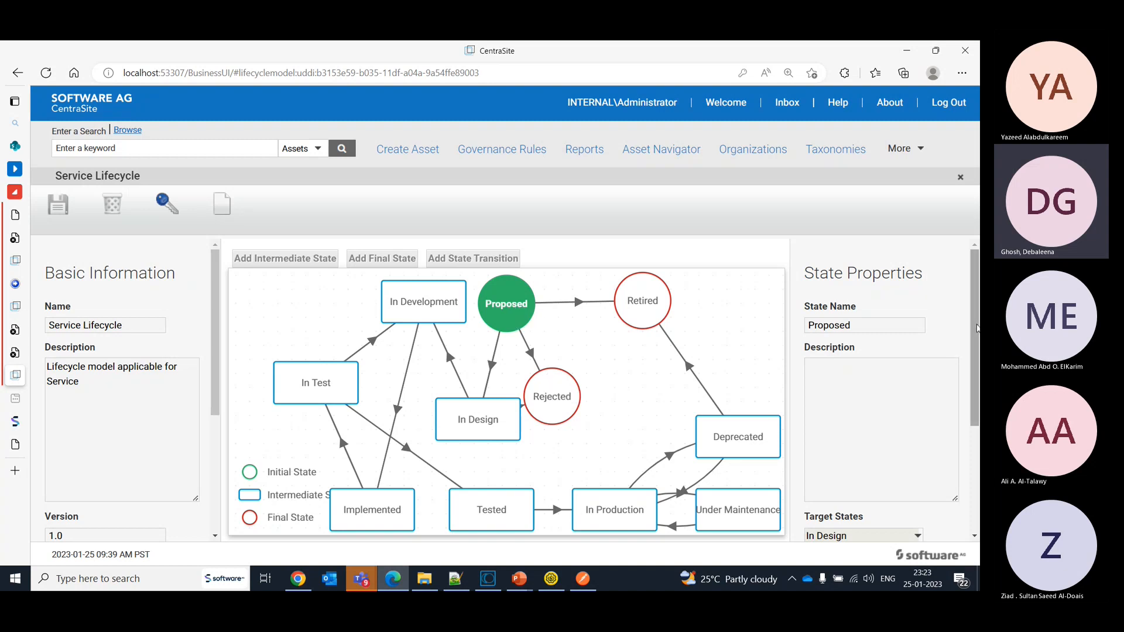
drag(977, 329, 979, 433)
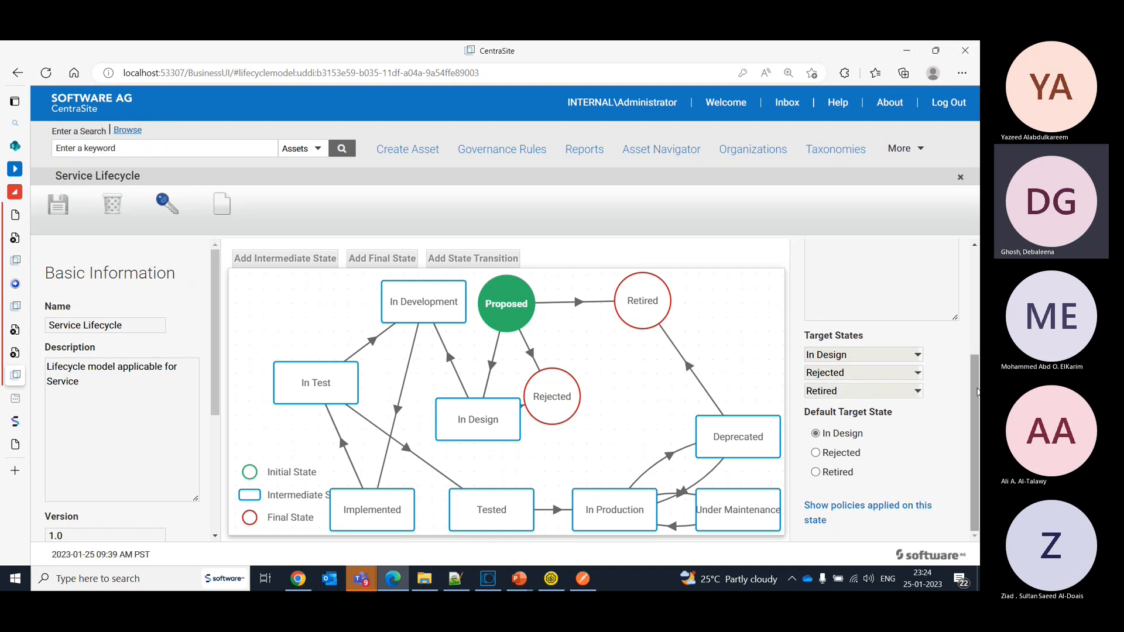
click(852, 513)
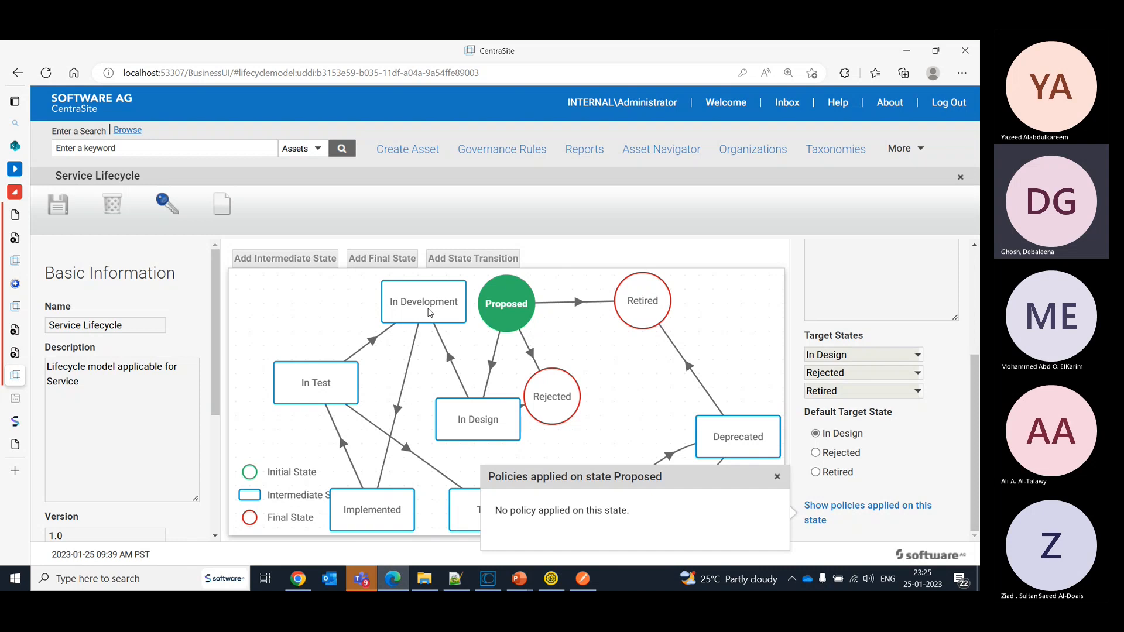
click(778, 477)
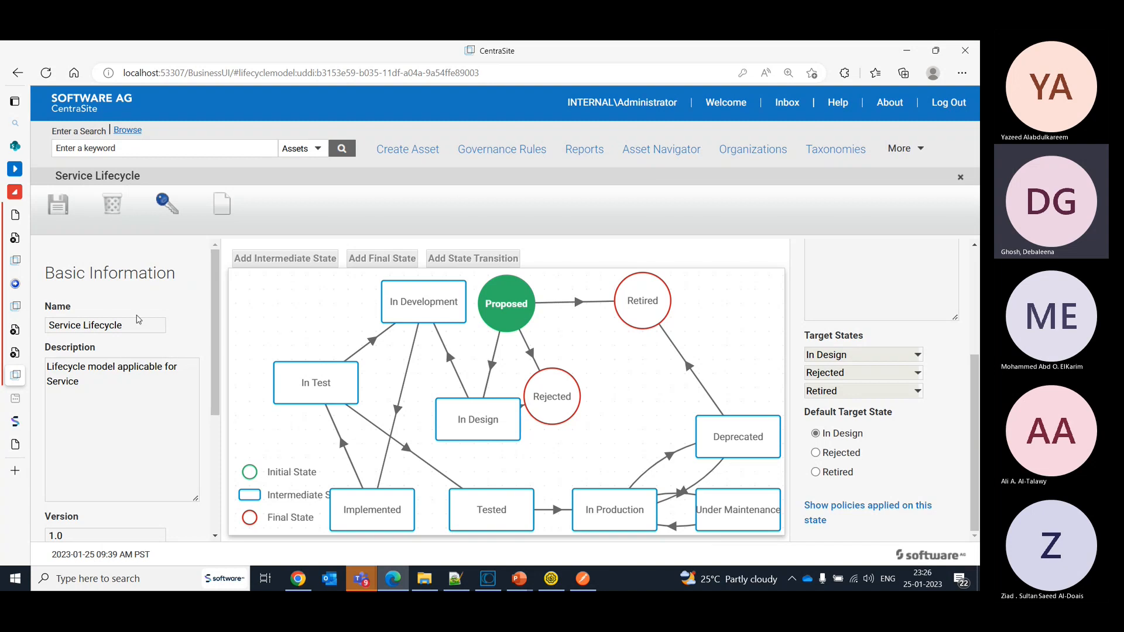
- Return to the design-time list and review the available lifecycle models
click(932, 155)
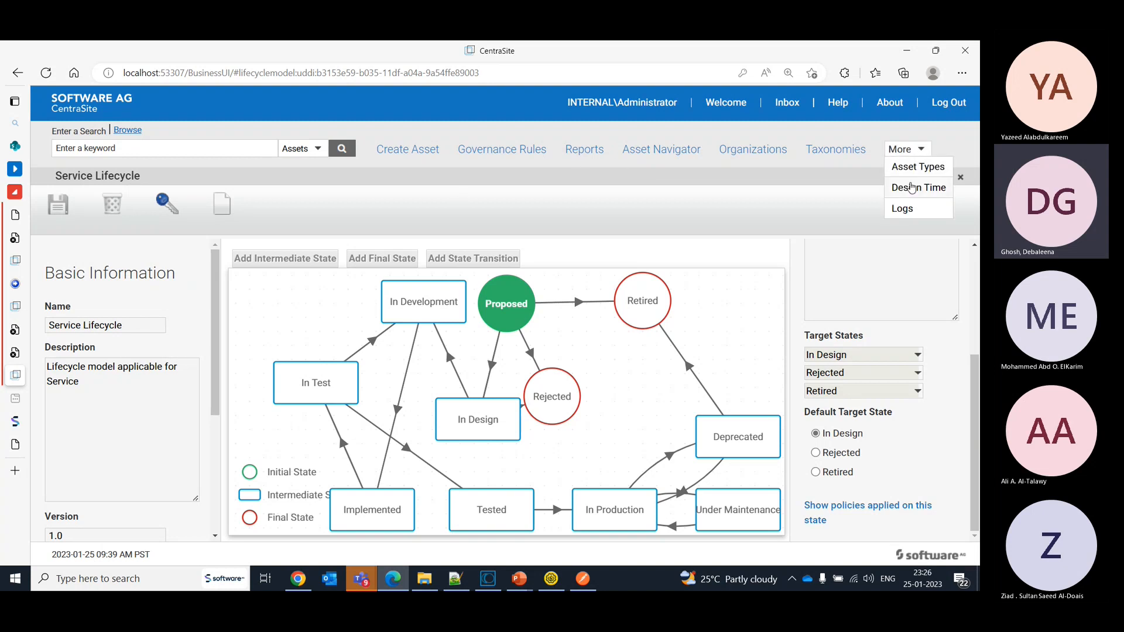
click(917, 187)
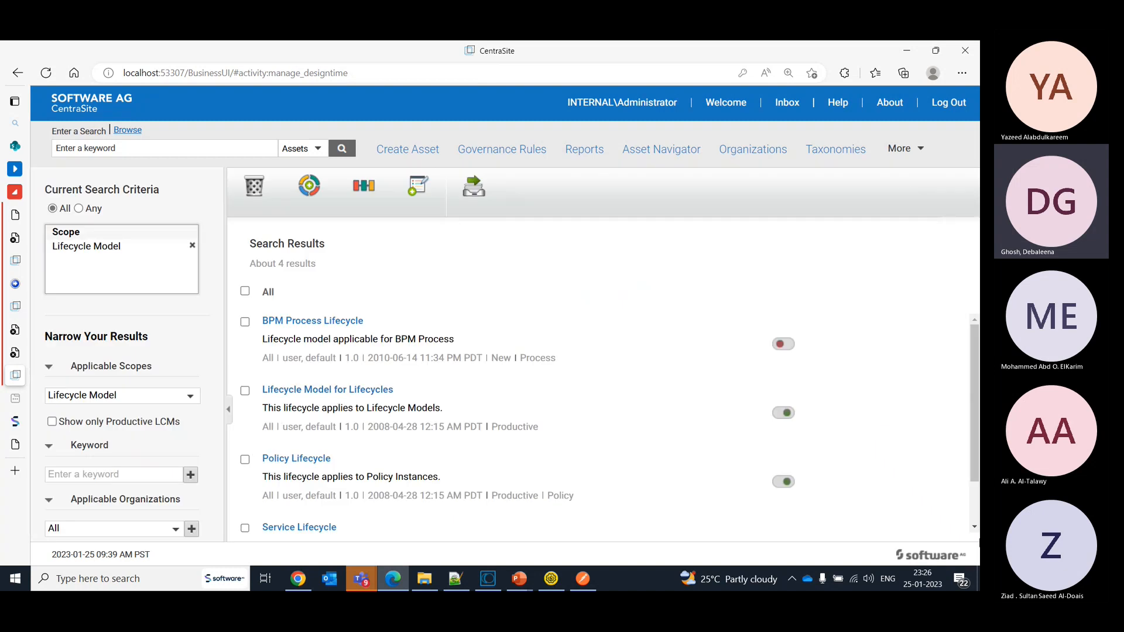
scroll(976, 530, down, 2)
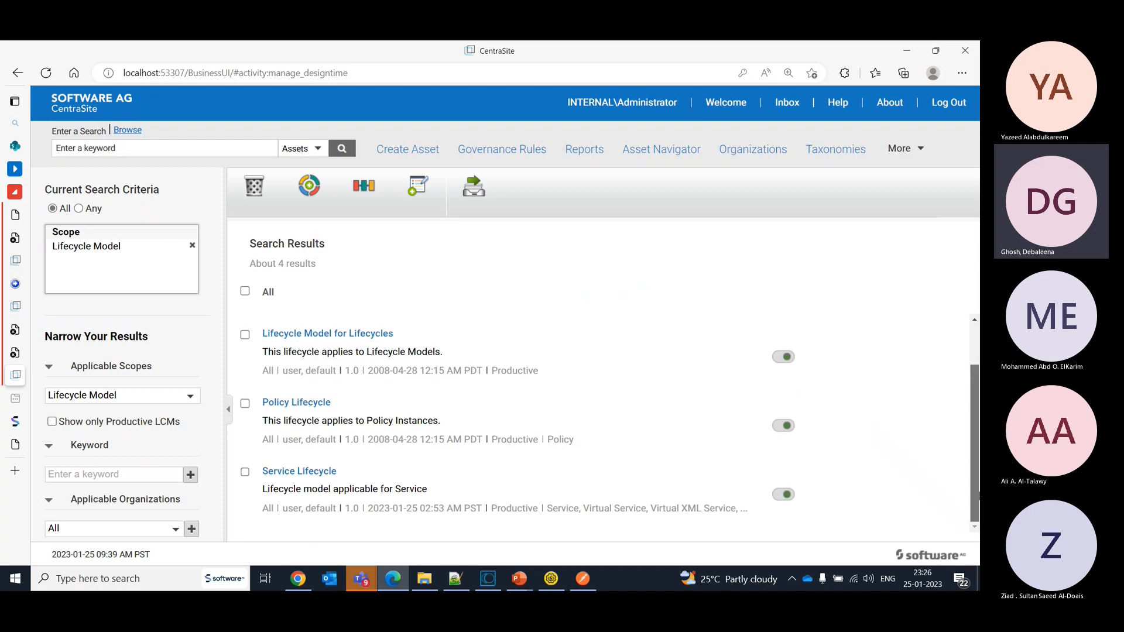
scroll(976, 495, up, 2)
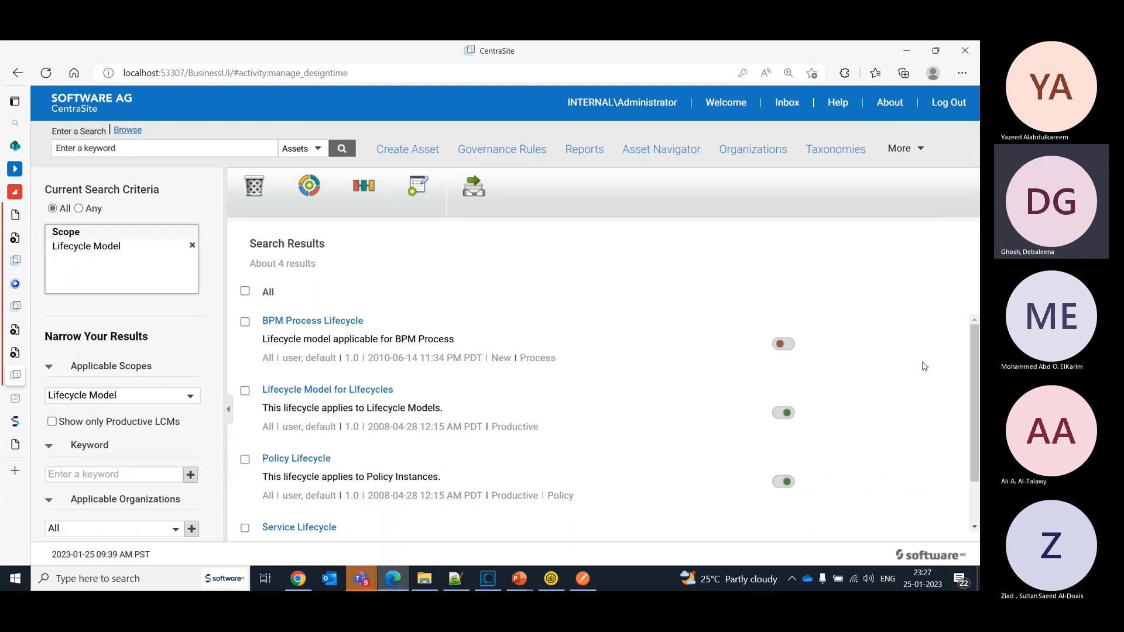
- Open the Service Lifecycle model, examine its organization and applicable types, and close it
click(315, 529)
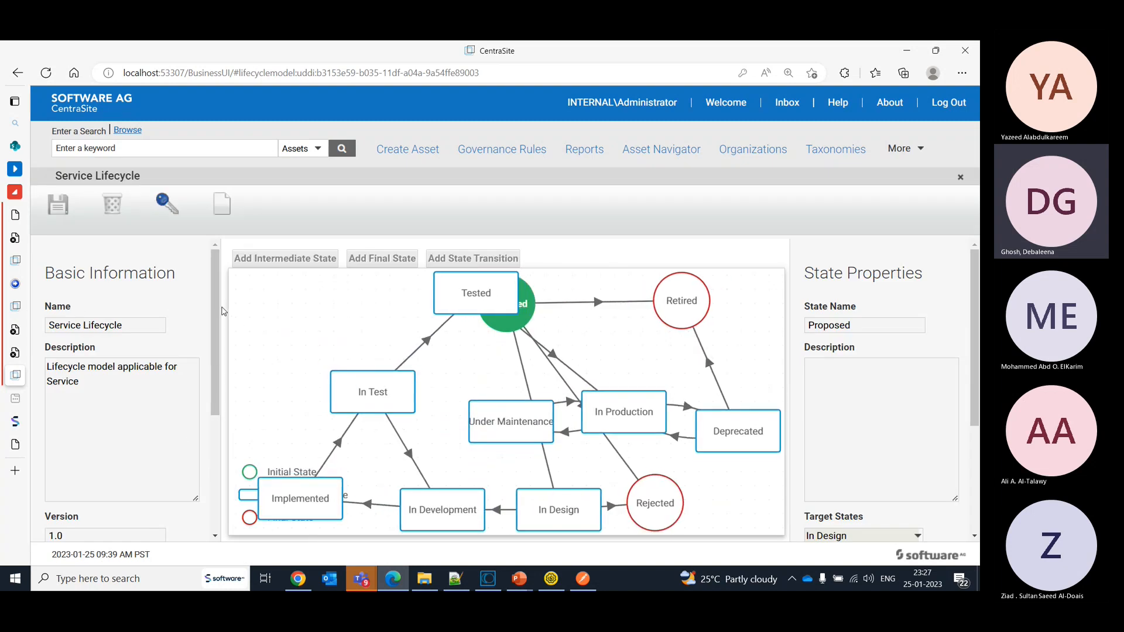
drag(214, 307, 246, 439)
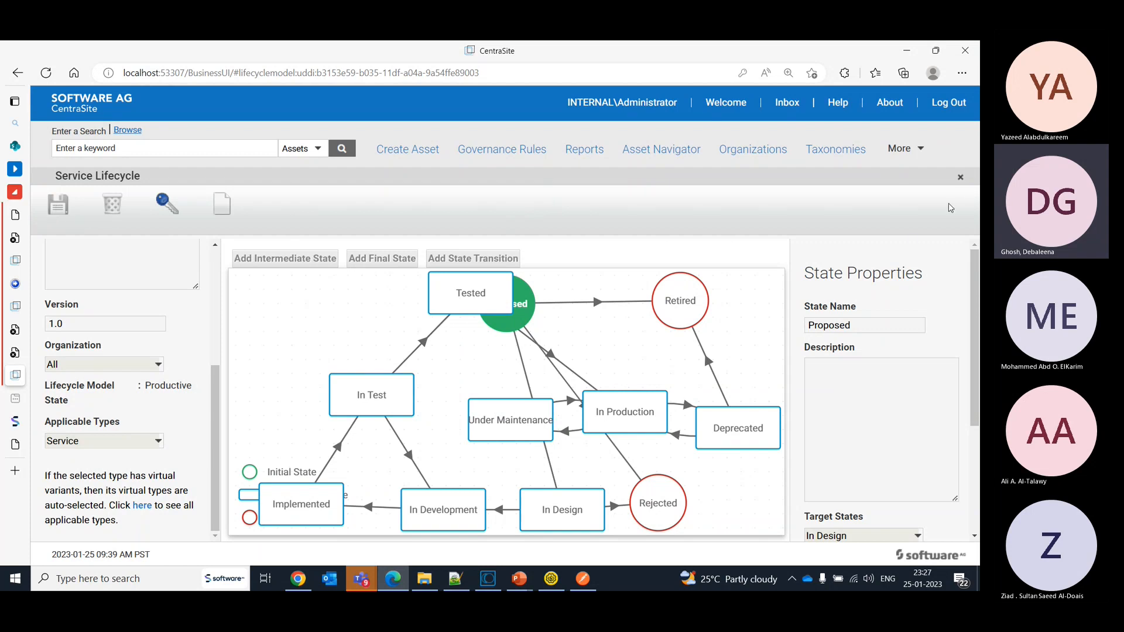
click(961, 179)
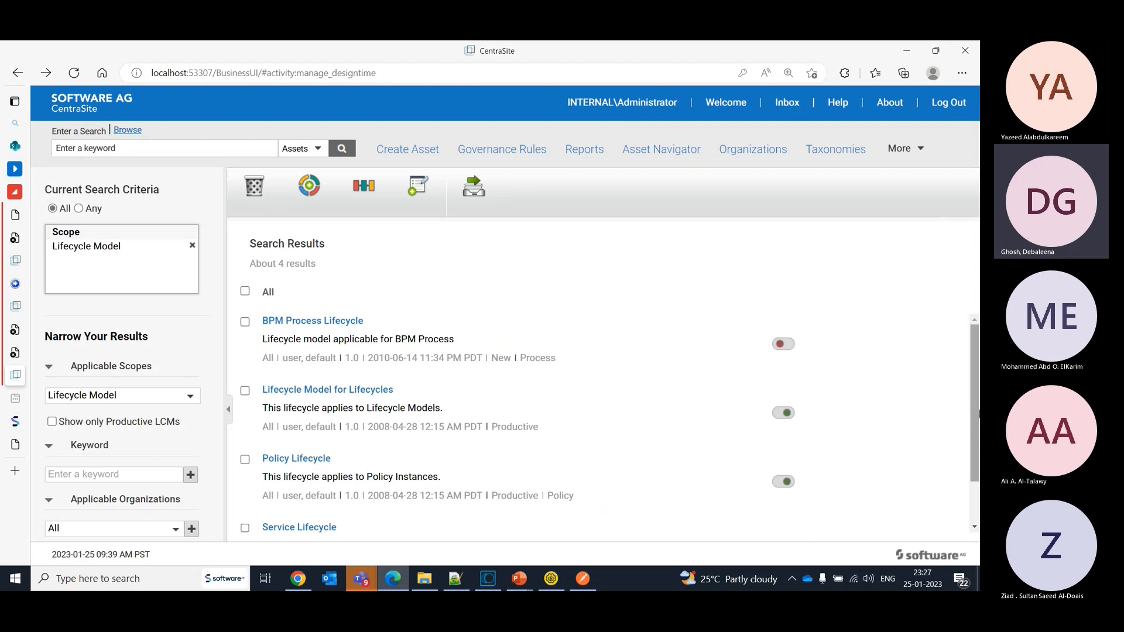
scroll(977, 415, down, 2)
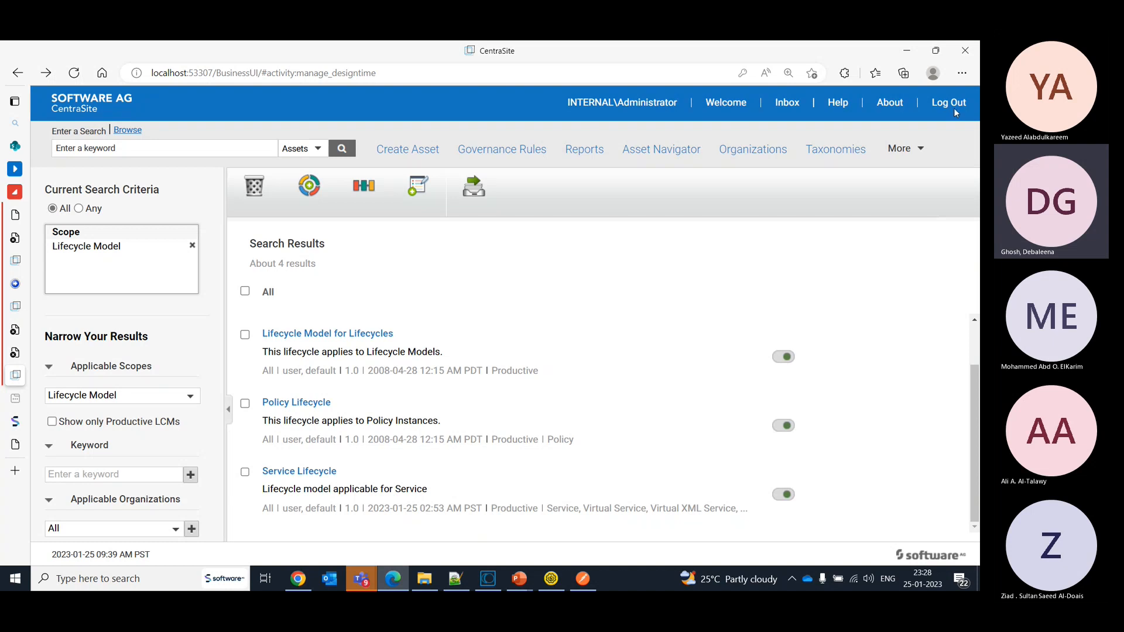
- Open the API Assets taxonomy, expand its Shared category and close the taxonomy
click(836, 150)
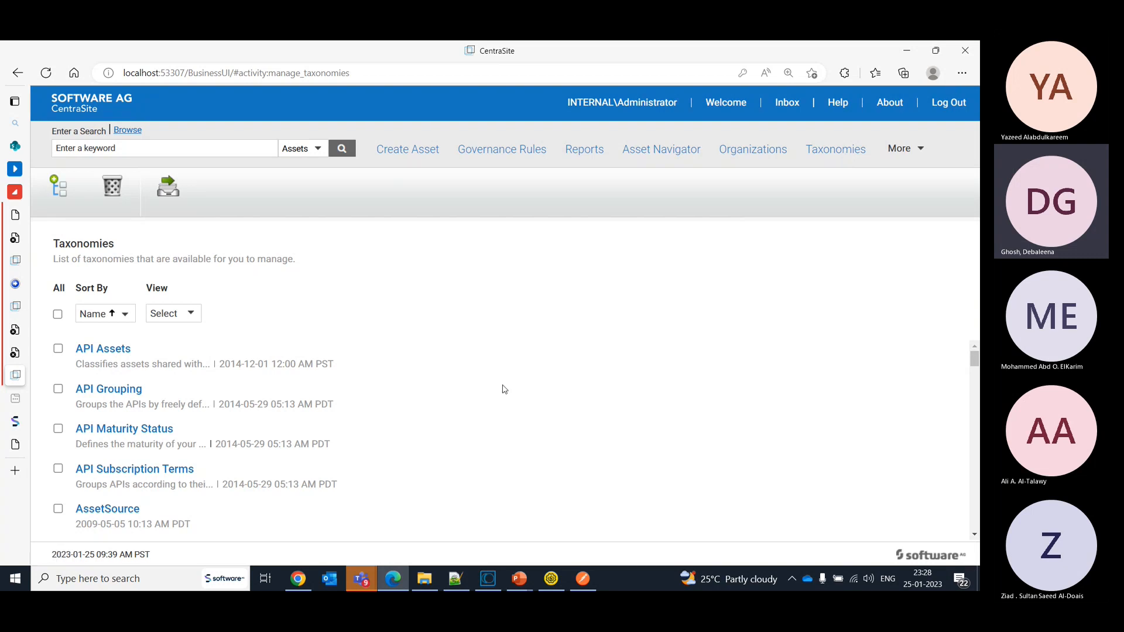
click(105, 350)
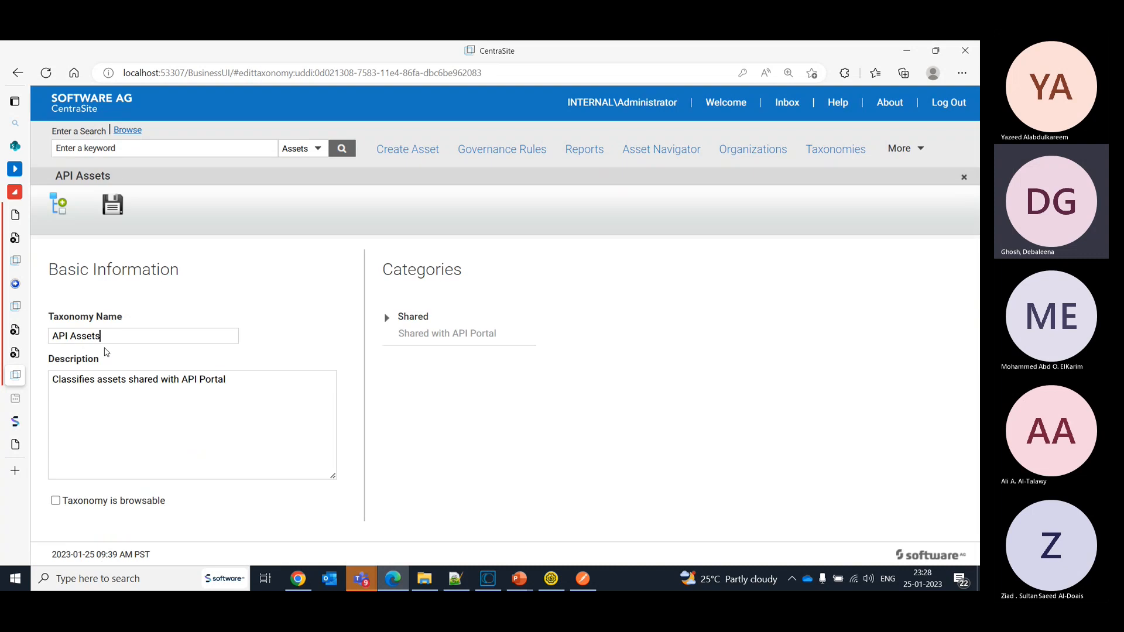
click(388, 319)
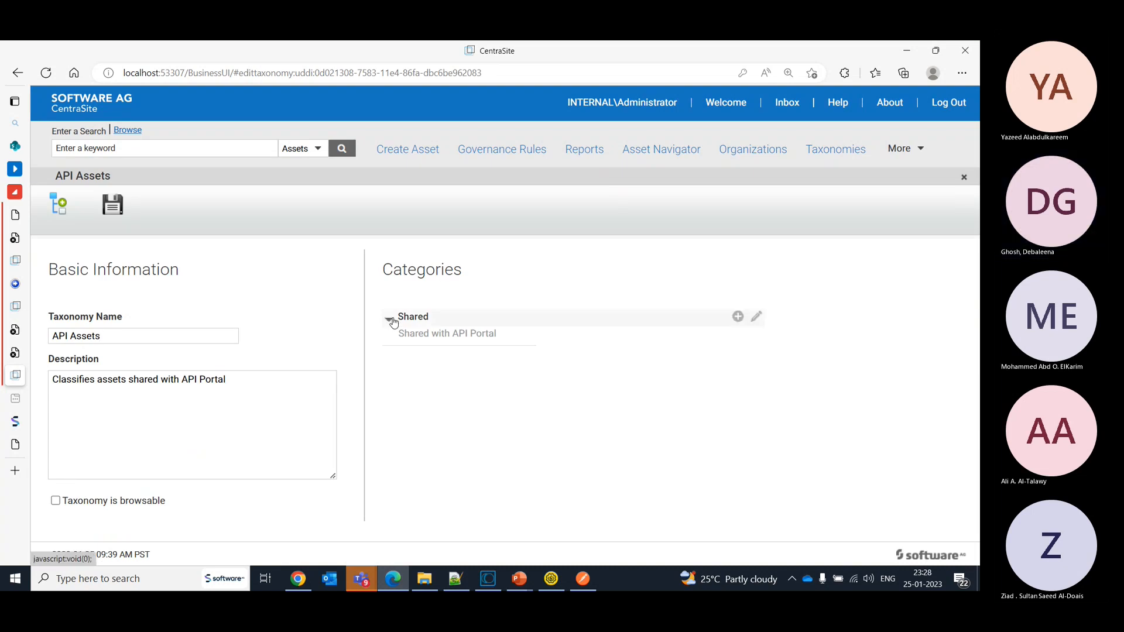
click(964, 178)
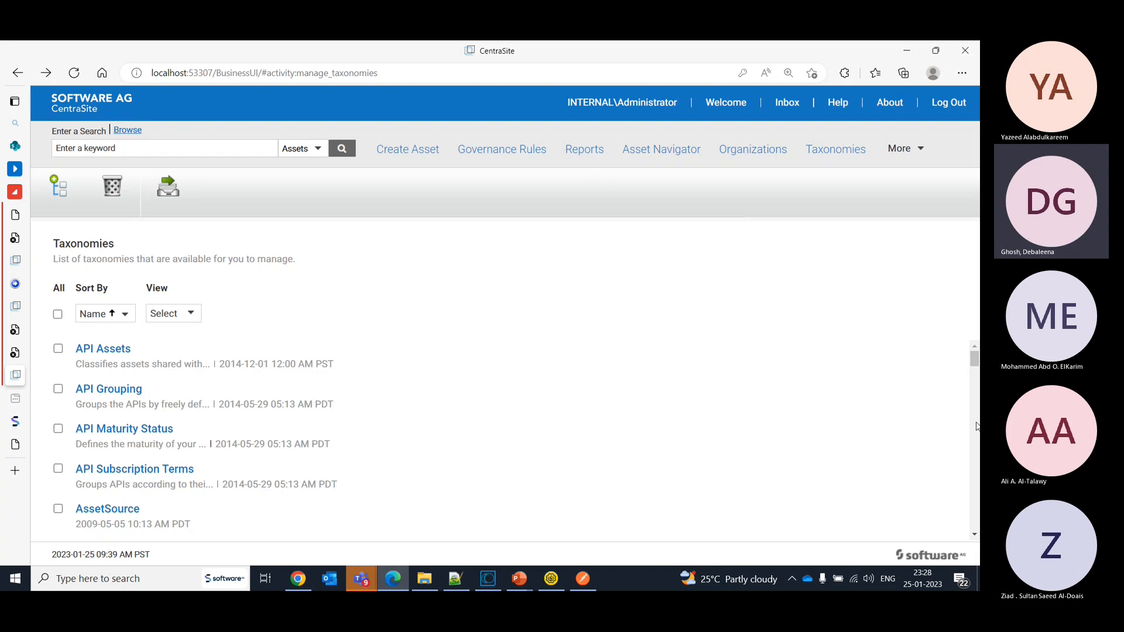
- Open the Domain taxonomy and expand its HR, Manager and Security categories
drag(974, 367, 976, 397)
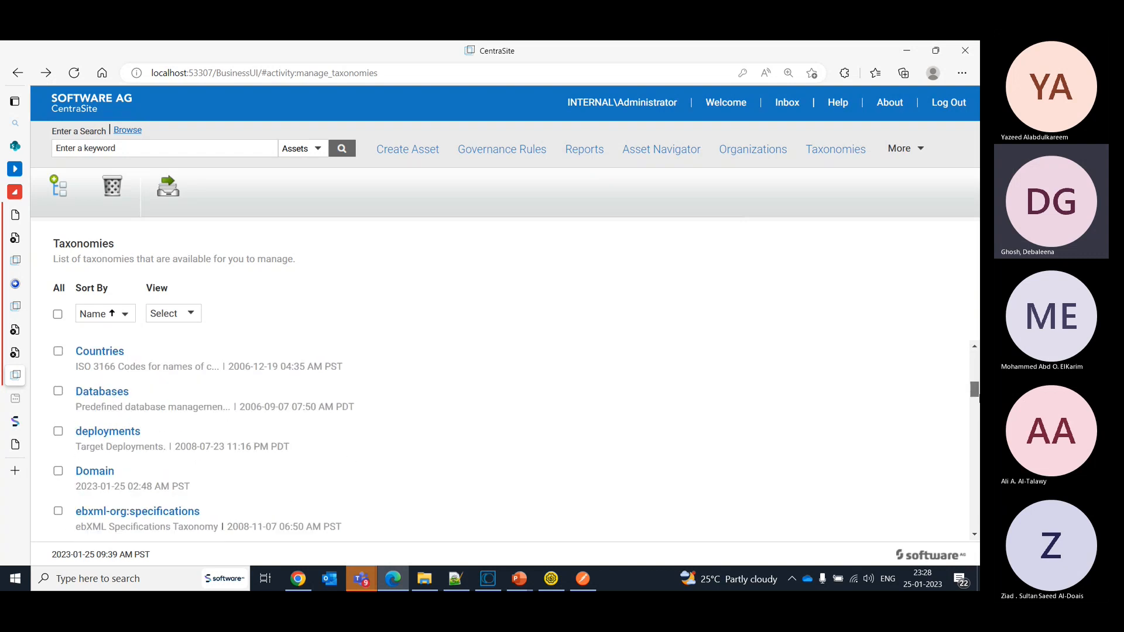
click(94, 472)
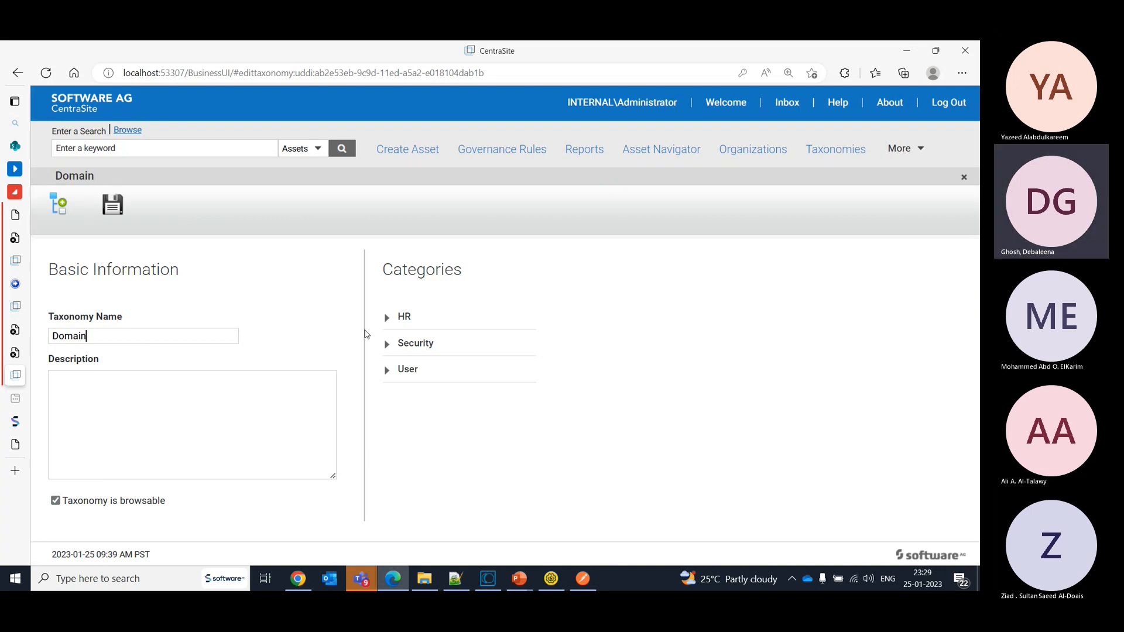
click(386, 319)
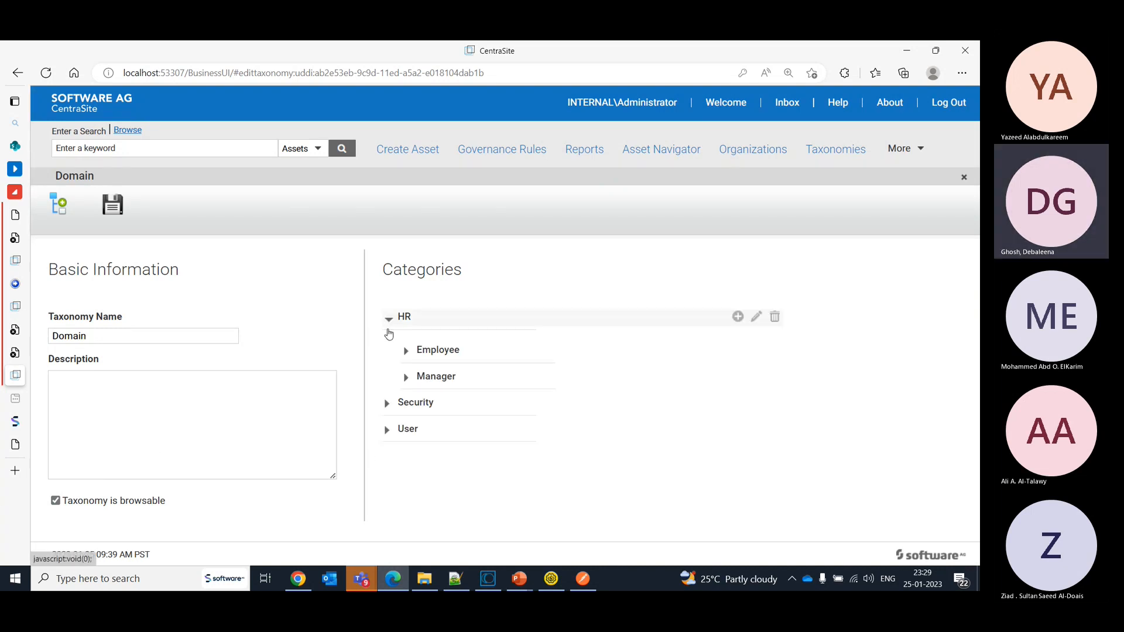
click(409, 380)
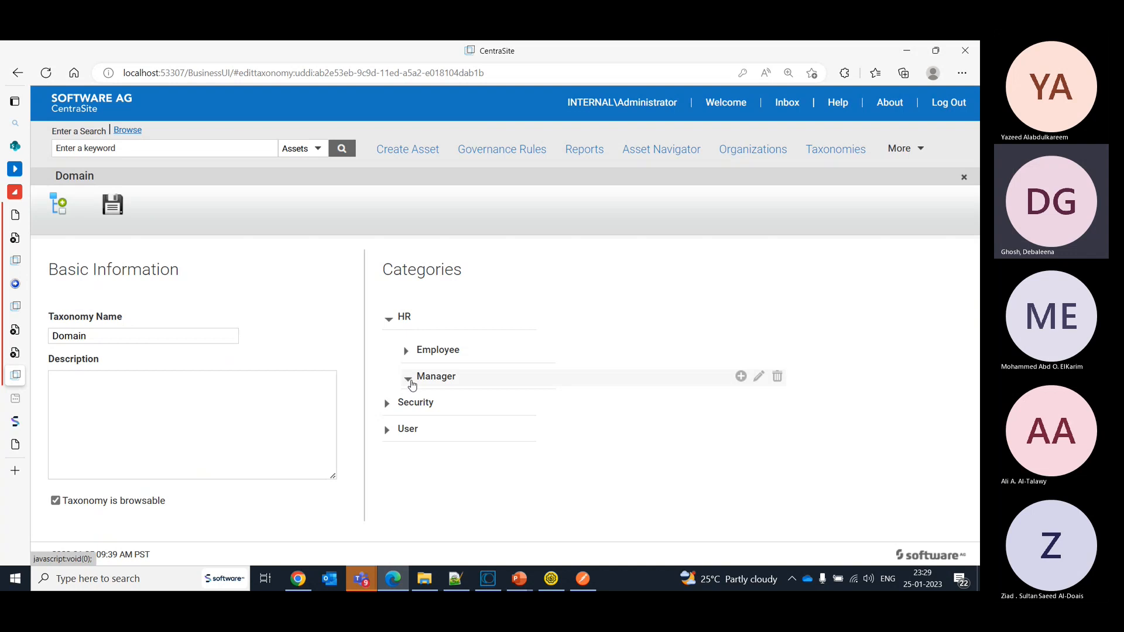
click(388, 405)
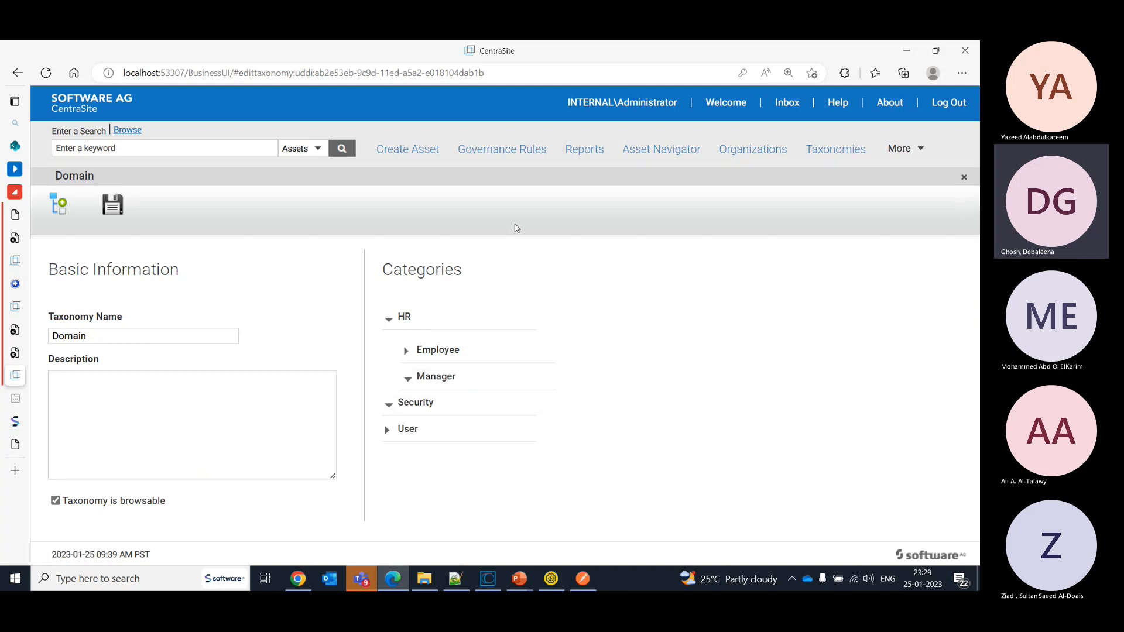
- Start creating a new asset and set its type to Service
click(404, 151)
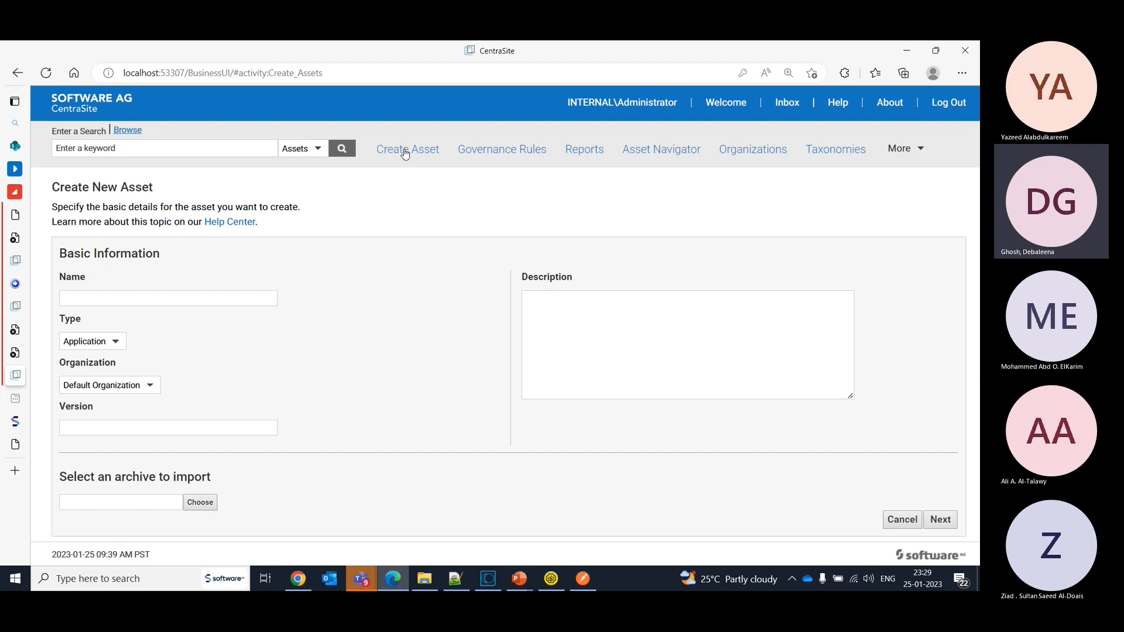
click(128, 302)
click(109, 342)
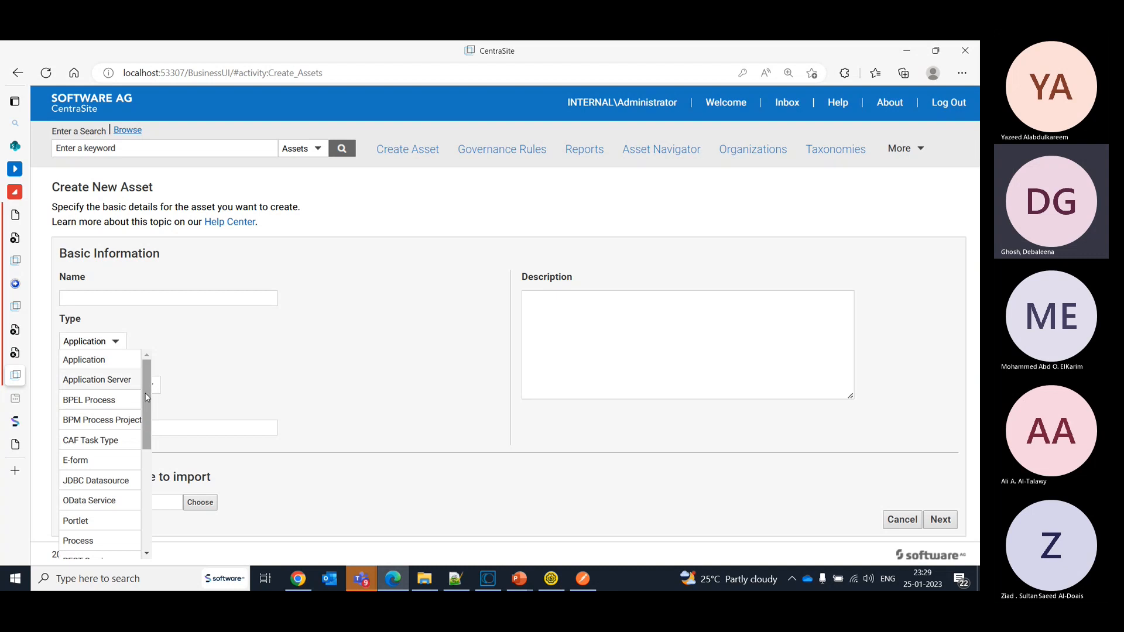
scroll(146, 398, down, 3)
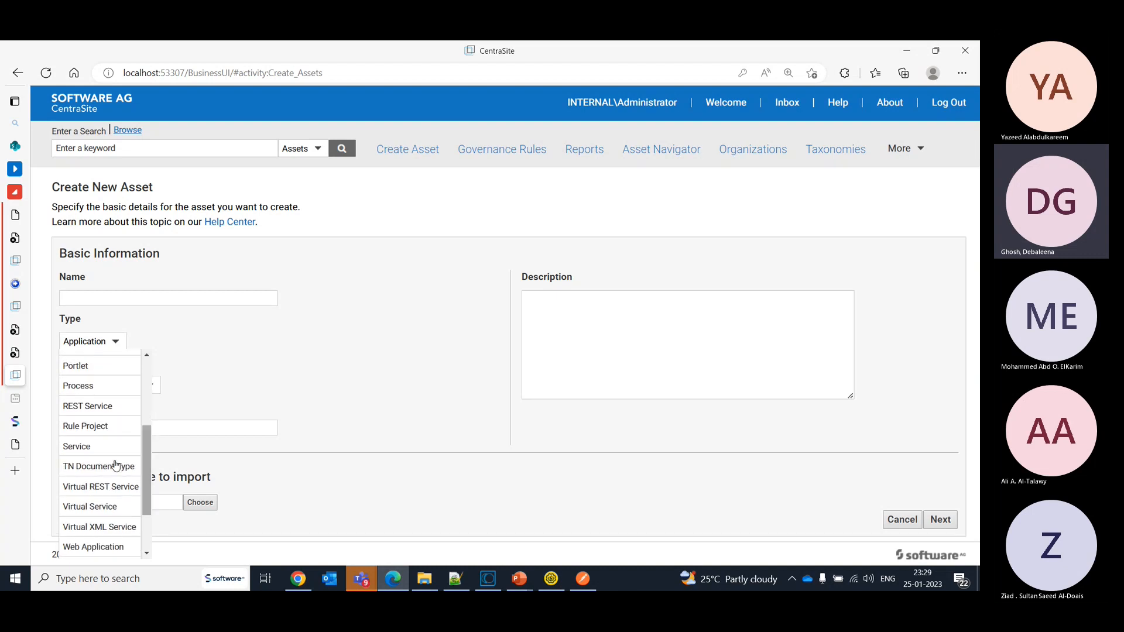
click(87, 448)
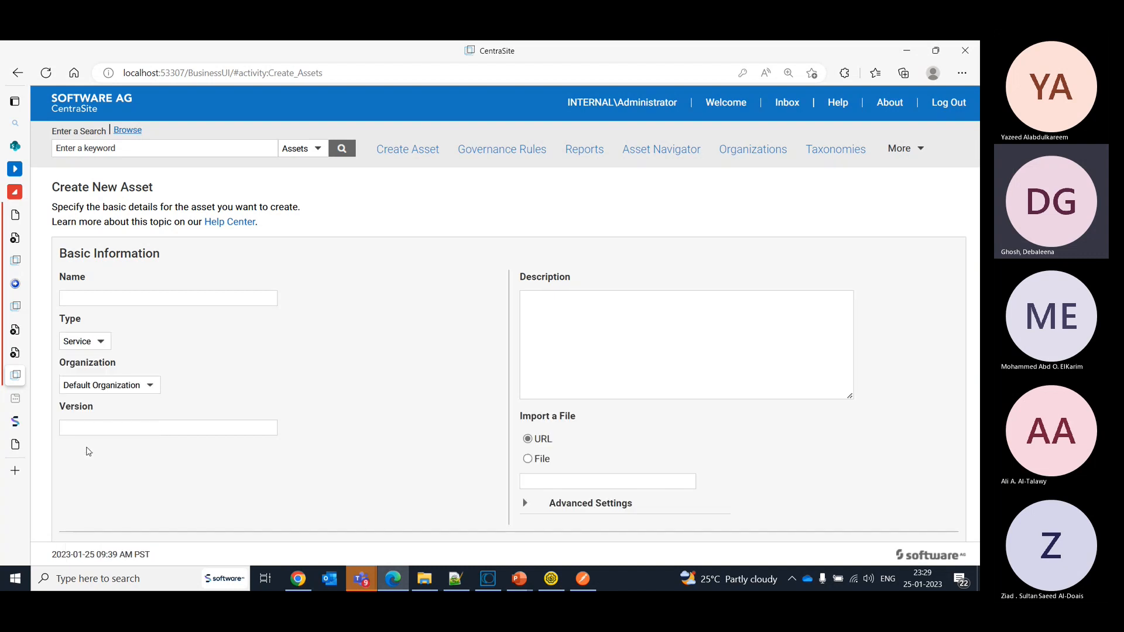
- Name the new asset Calculator, assign it to the SftwareAG - PS organization and set its version to 1.0
click(104, 294)
text(Calculator)
click(104, 385)
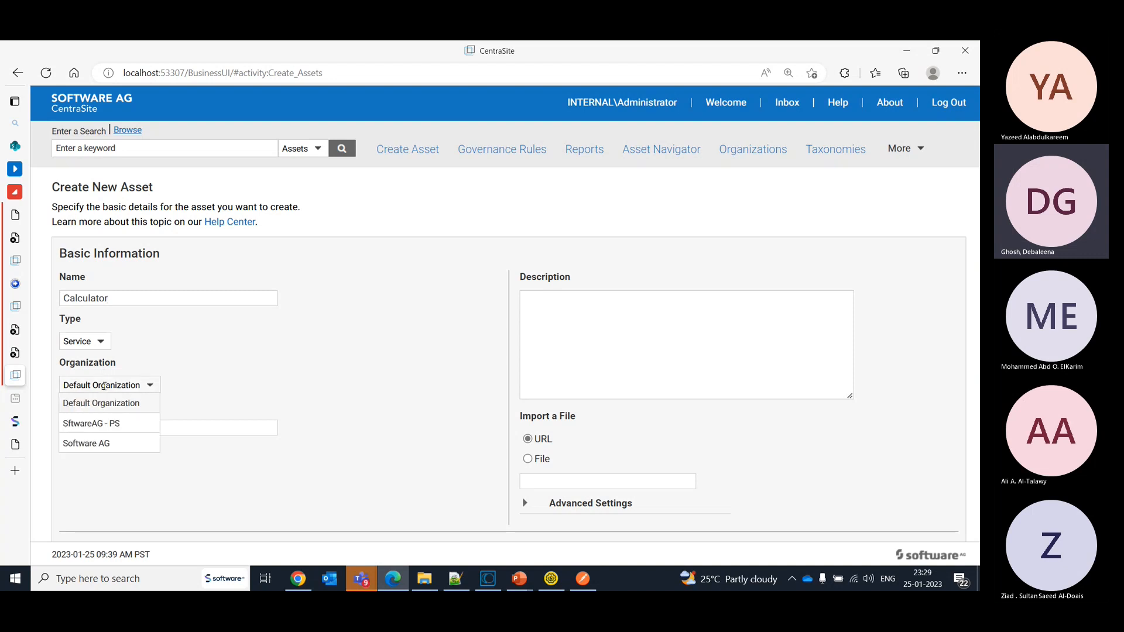
click(124, 430)
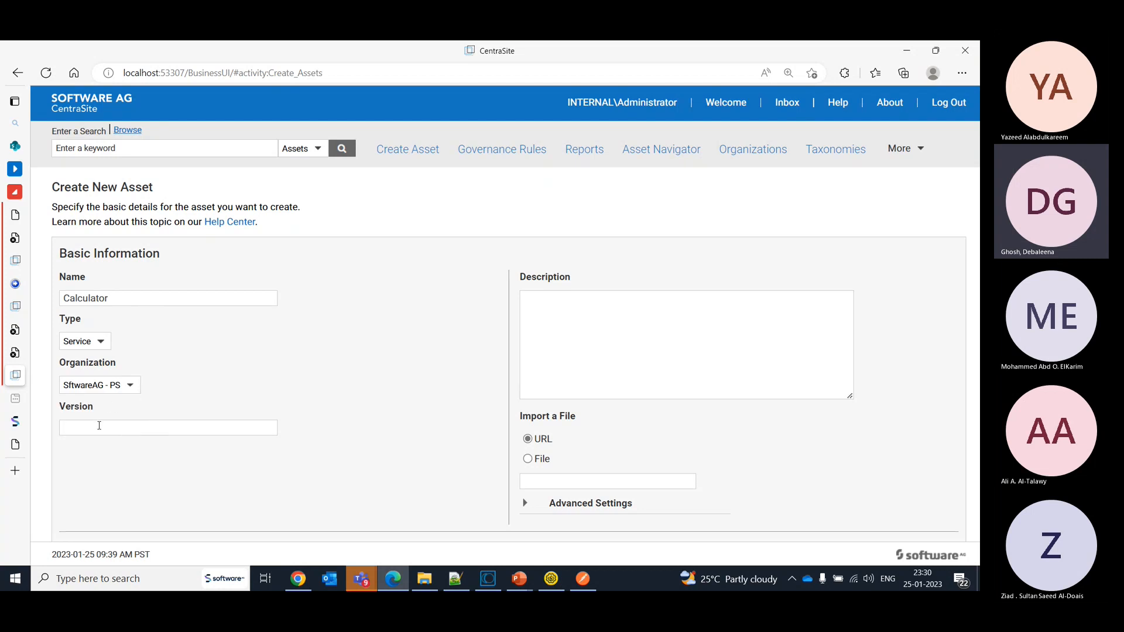
click(99, 425)
text(1)
text(.0)
- Switch to Software AG Designer, open the calculator web service descriptor in the SimpleCalculator package and copy its WSDL URL
click(489, 579)
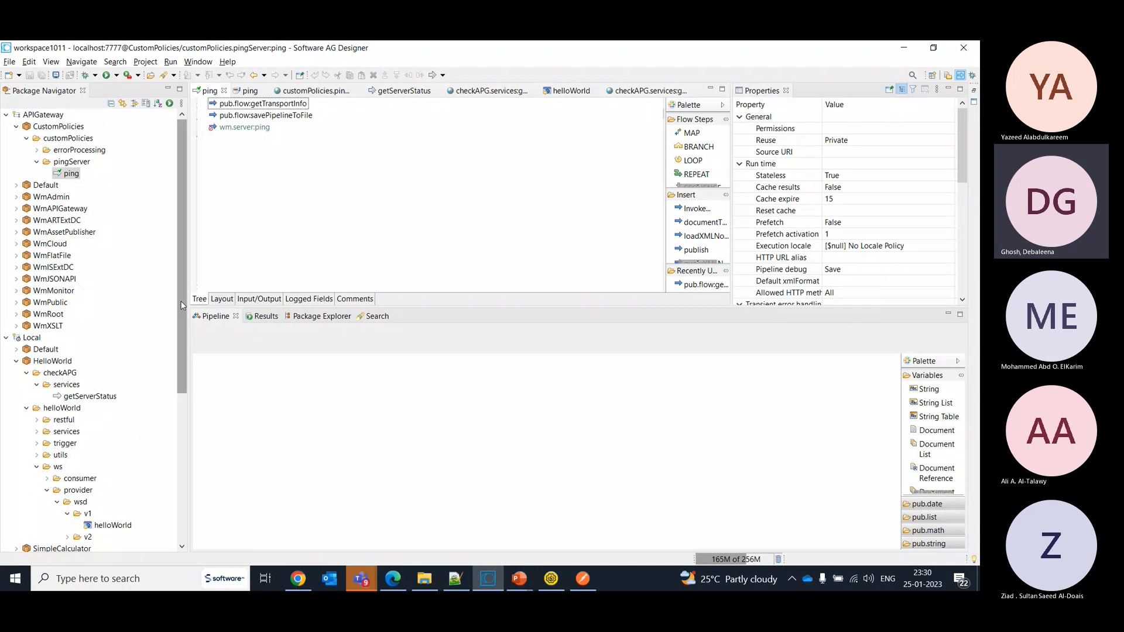
drag(180, 300, 187, 383)
click(16, 420)
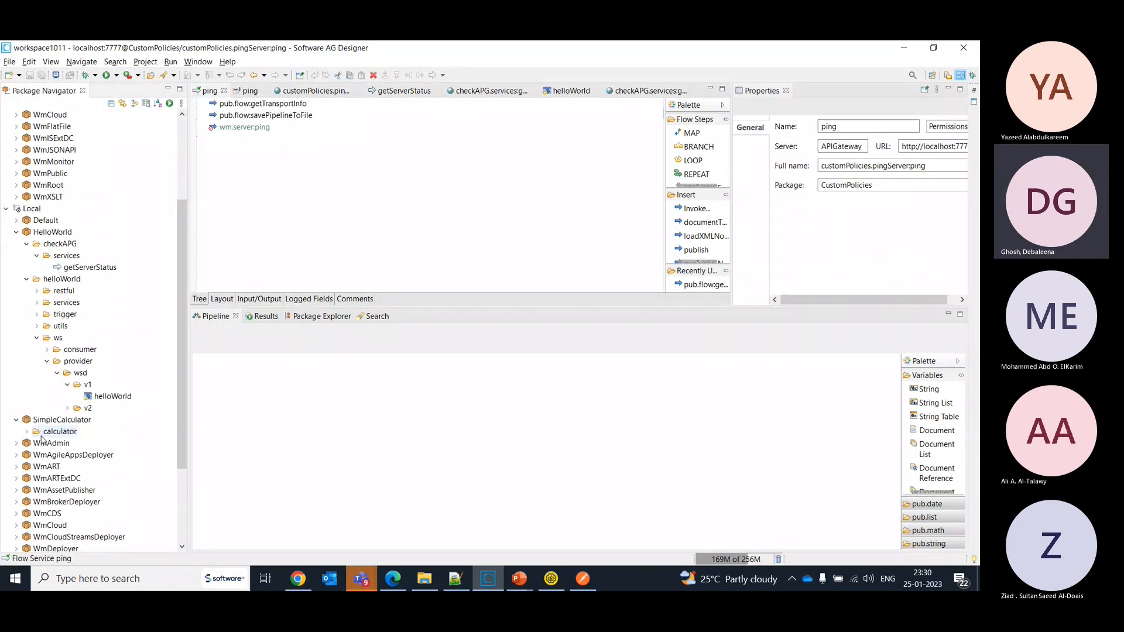
click(26, 431)
click(37, 479)
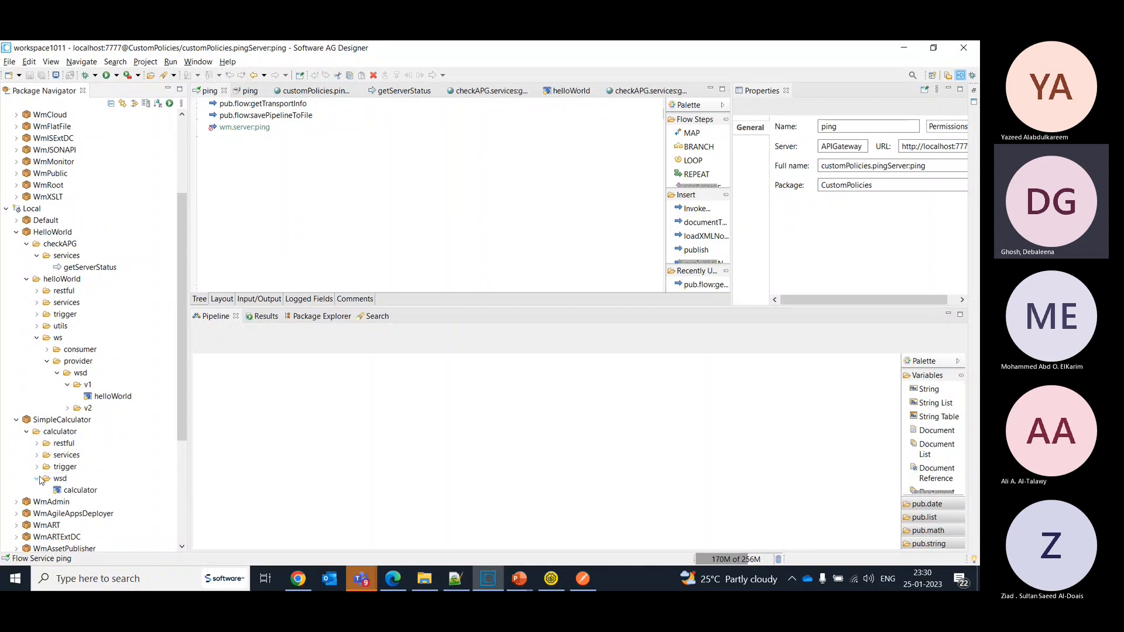
click(67, 491)
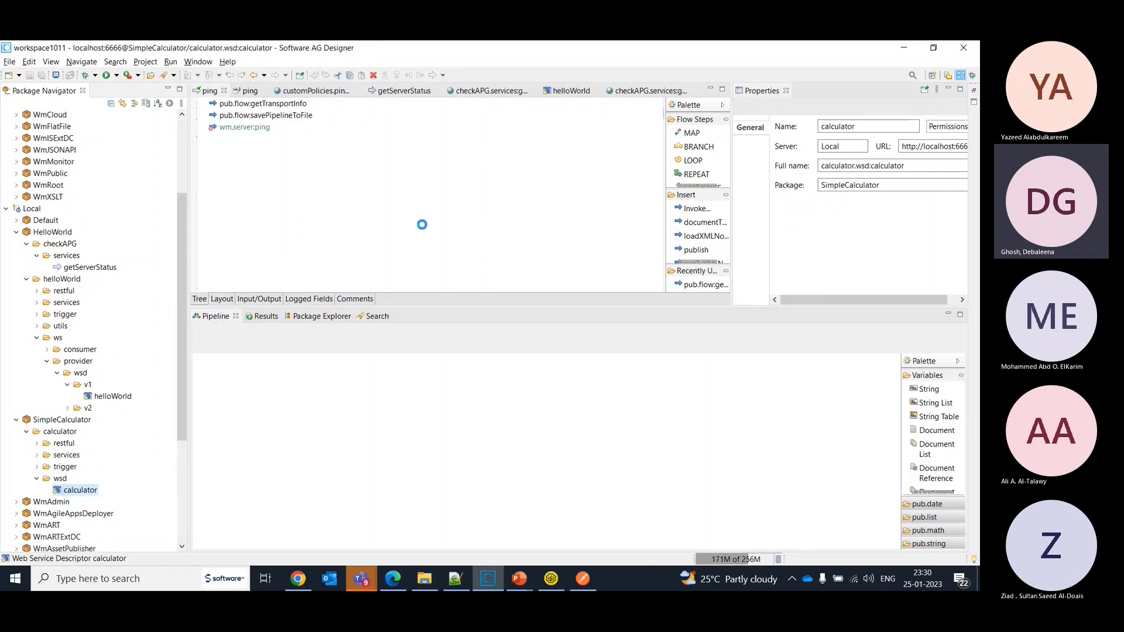
click(883, 212)
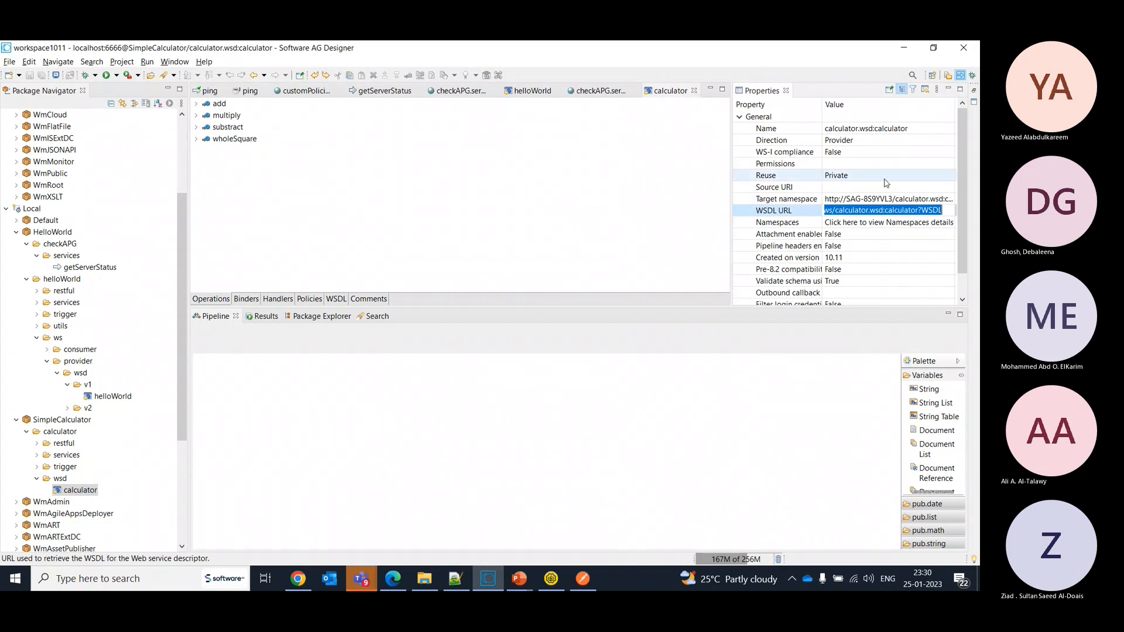
- Switch back to CentraSite and paste the calculator's WSDL URL as the import source of the new asset
key(alt+Tab)
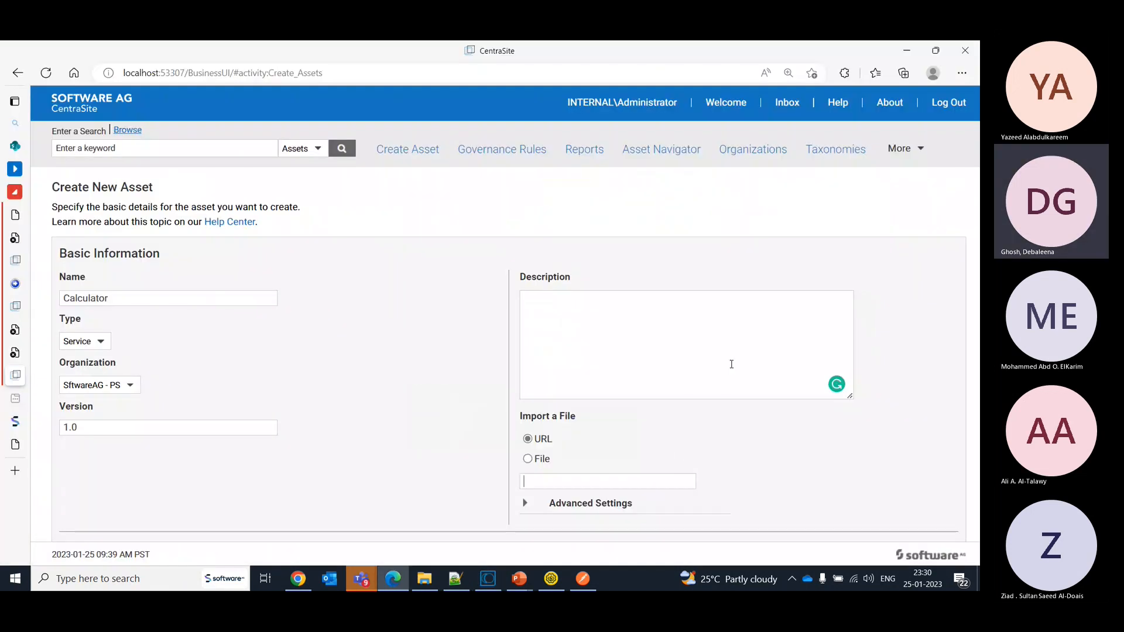
key(ctrl+v)
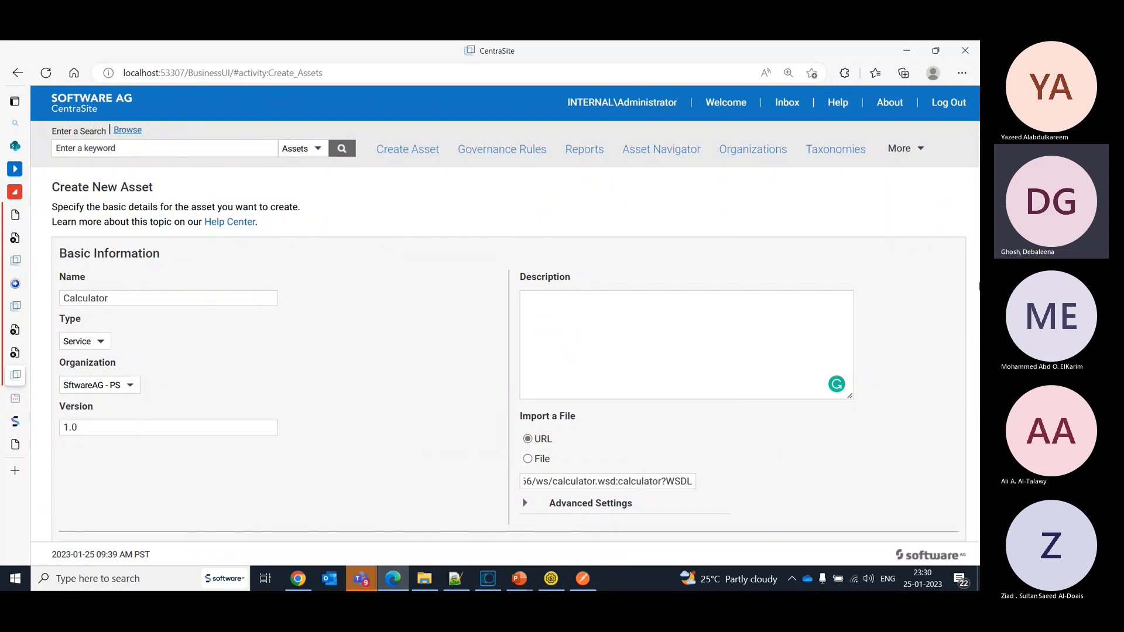
click(979, 285)
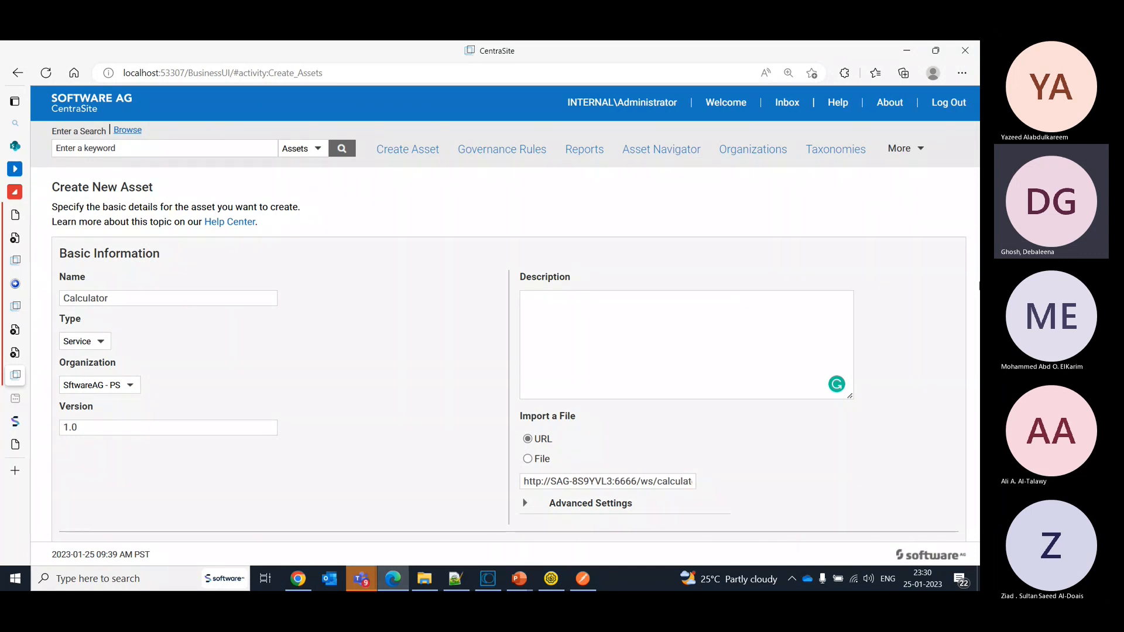
key(Tab)
key(Tab)
key(Tab)
key(Tab)
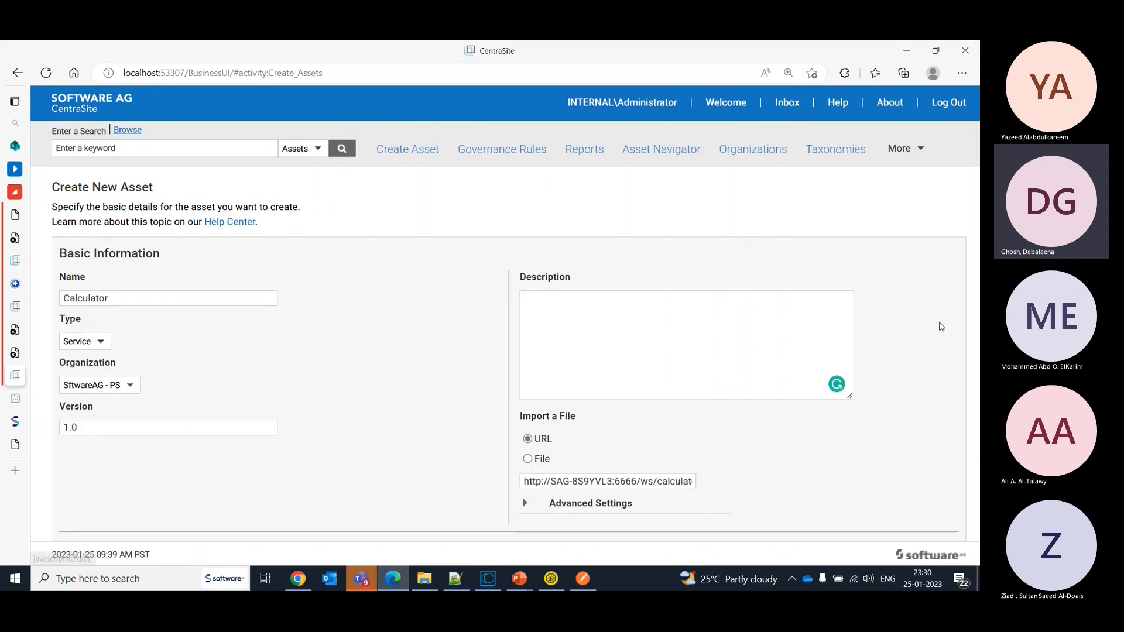
- Preview the new Calculator asset's basic information and cancel its creation
scroll(941, 326, down, 2)
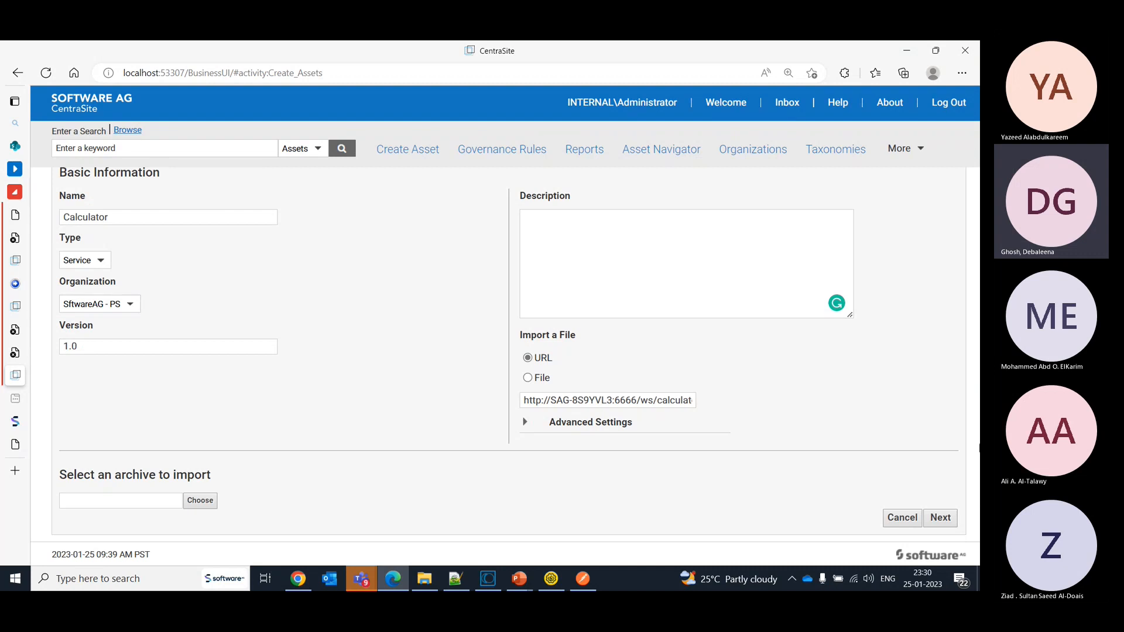
click(937, 519)
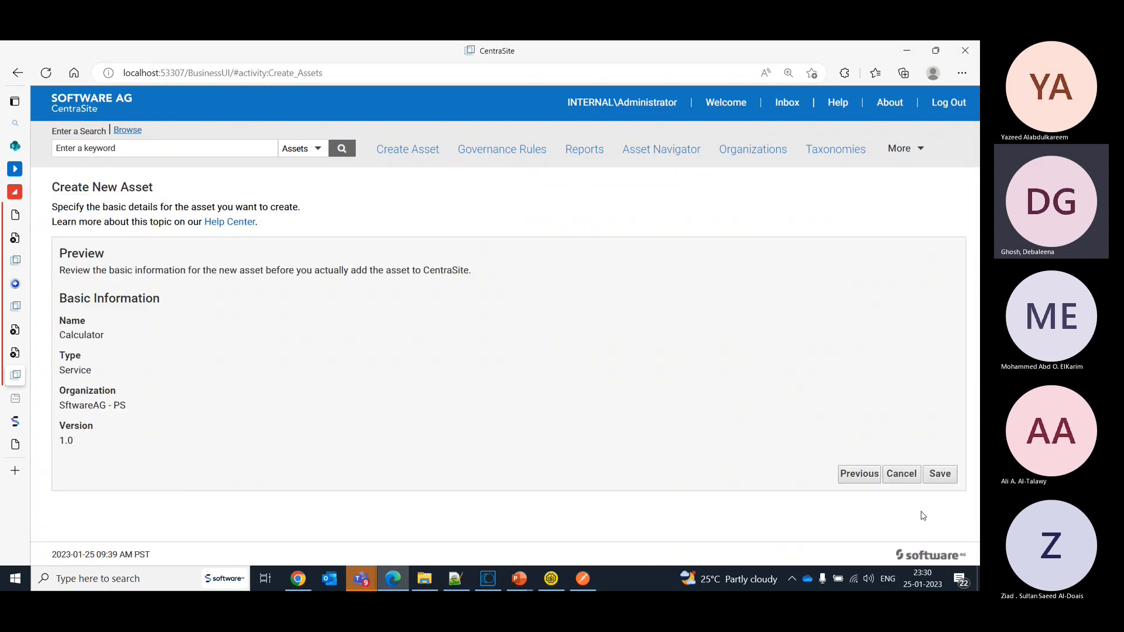
click(903, 474)
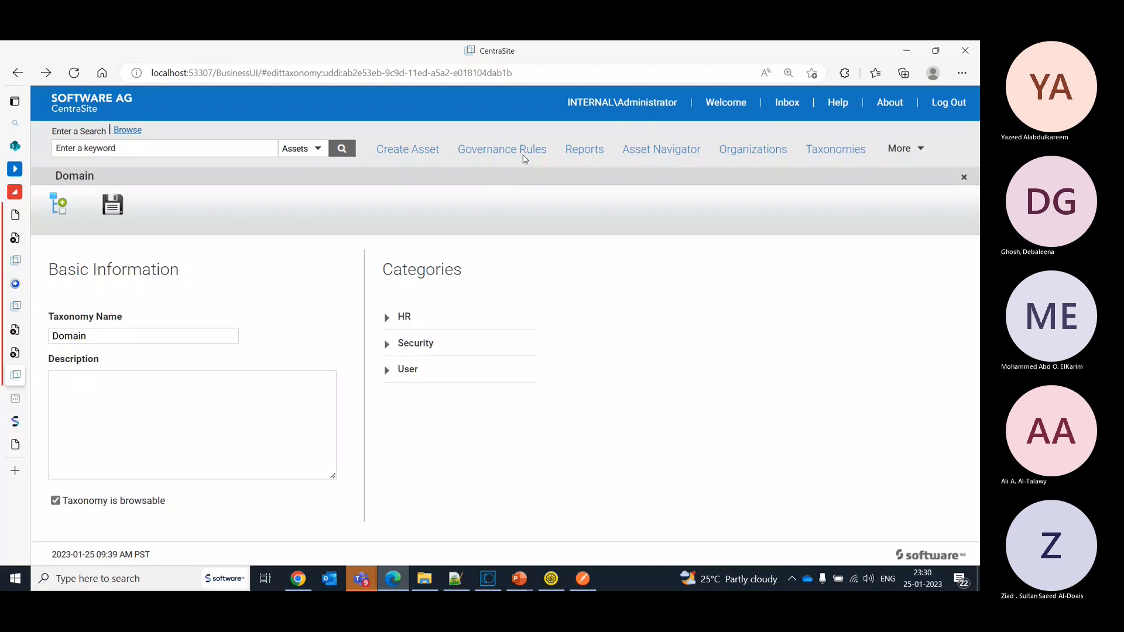
- Start a new asset named Calculator with the type Service, assigned to the SftwareAG - PS organization
click(424, 157)
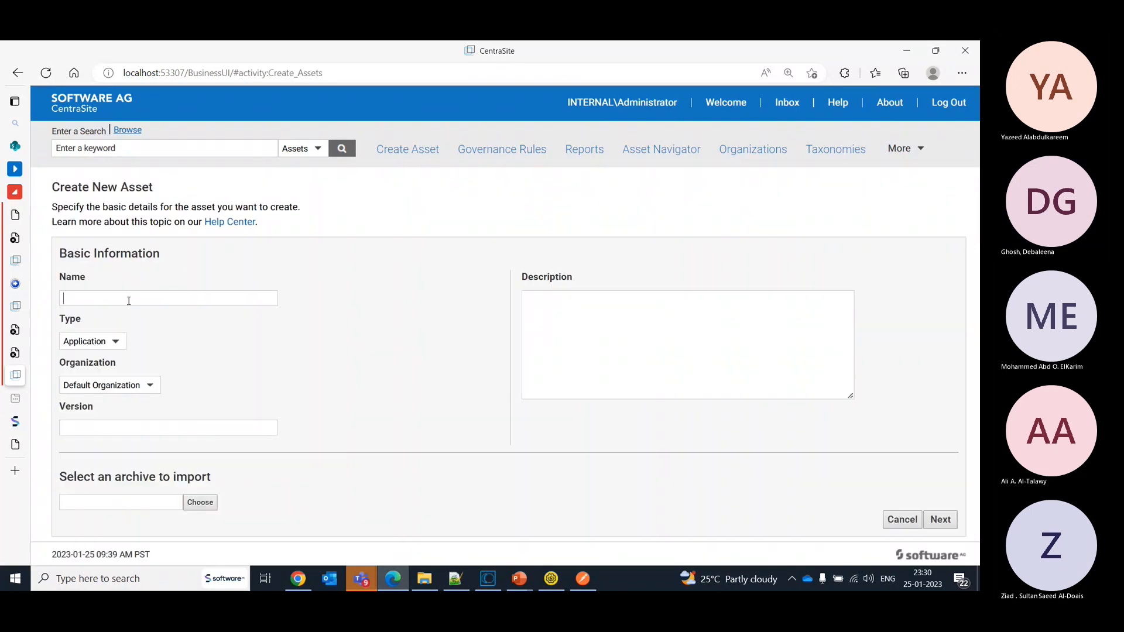
text(Calculator)
click(93, 342)
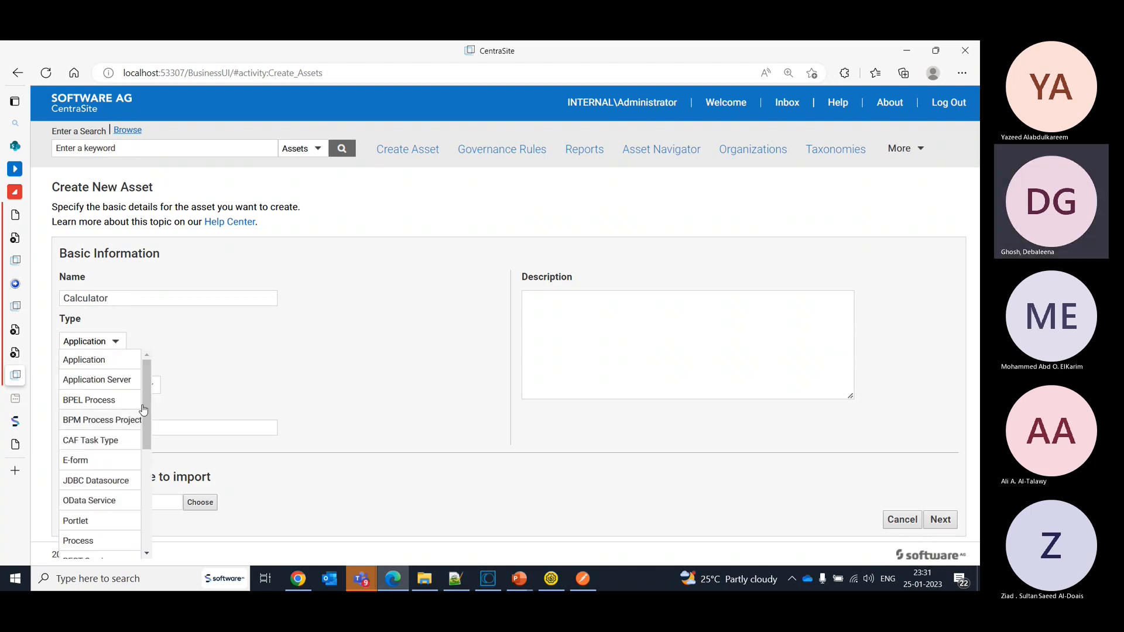
drag(147, 404, 149, 541)
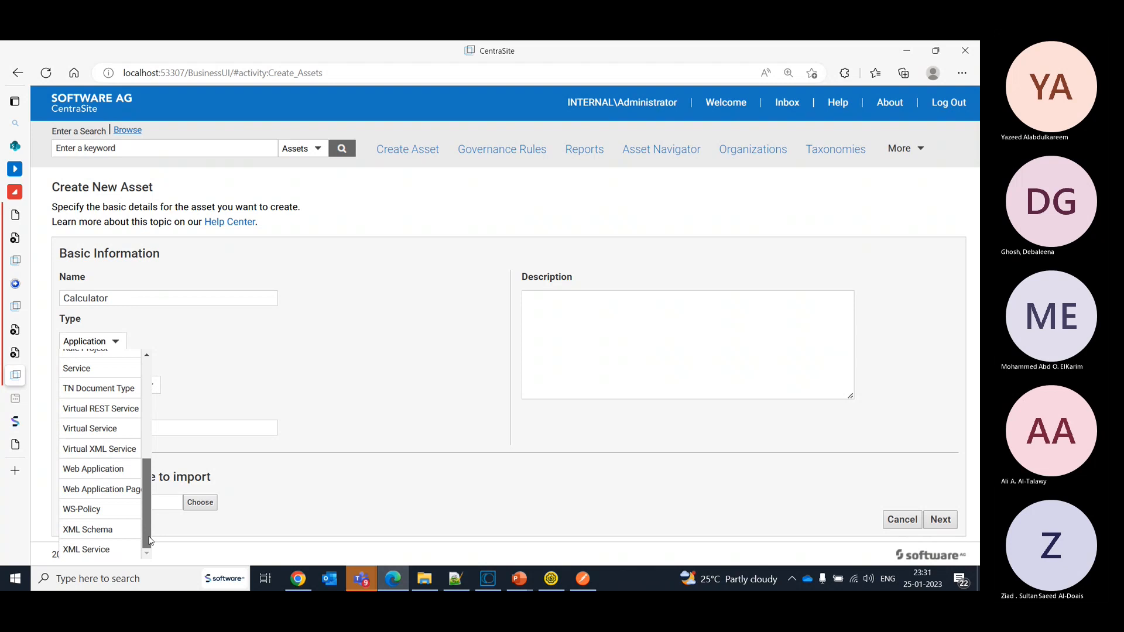
click(86, 374)
click(108, 384)
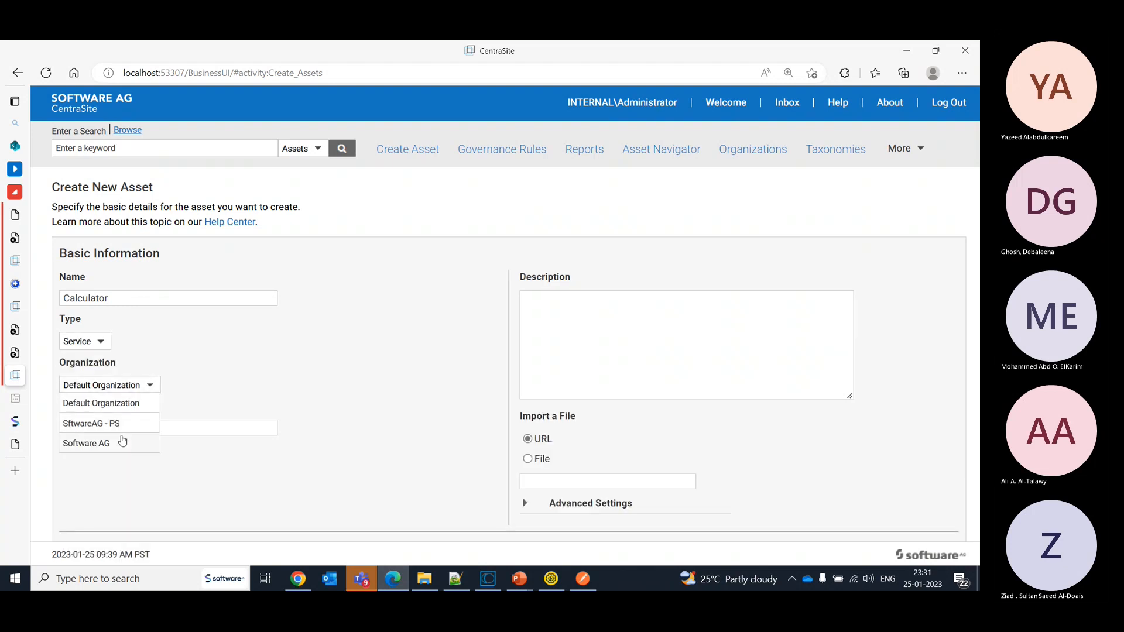
click(120, 424)
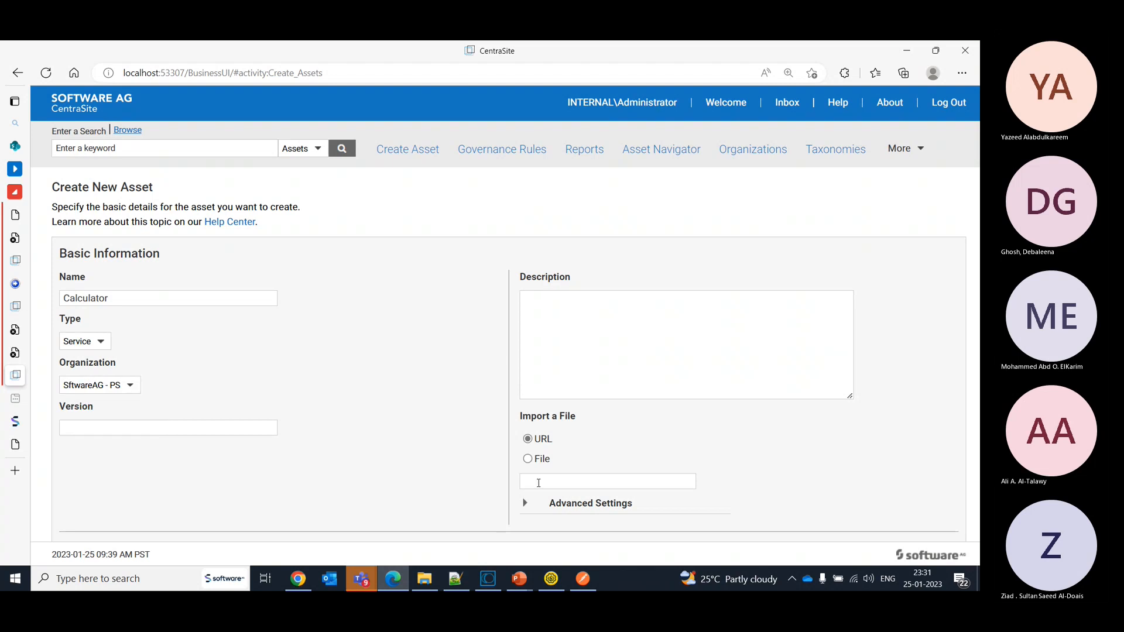
- Paste the calculator's WSDL URL as the import source, preview the asset's basic information and save the asset
key(ctrl+v)
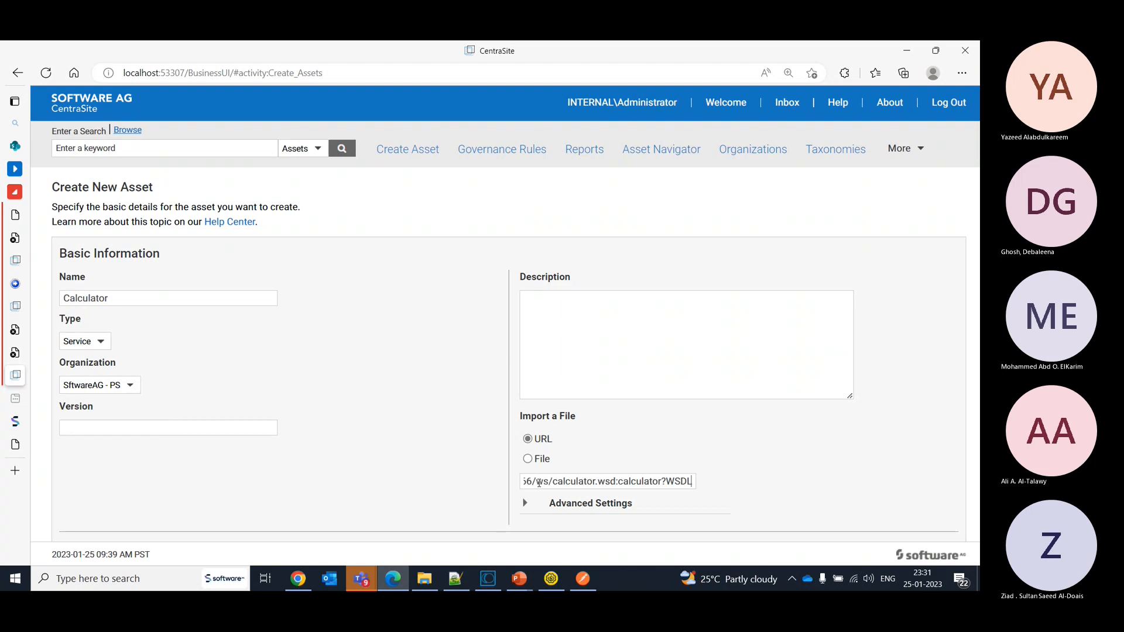
scroll(539, 484, down, 2)
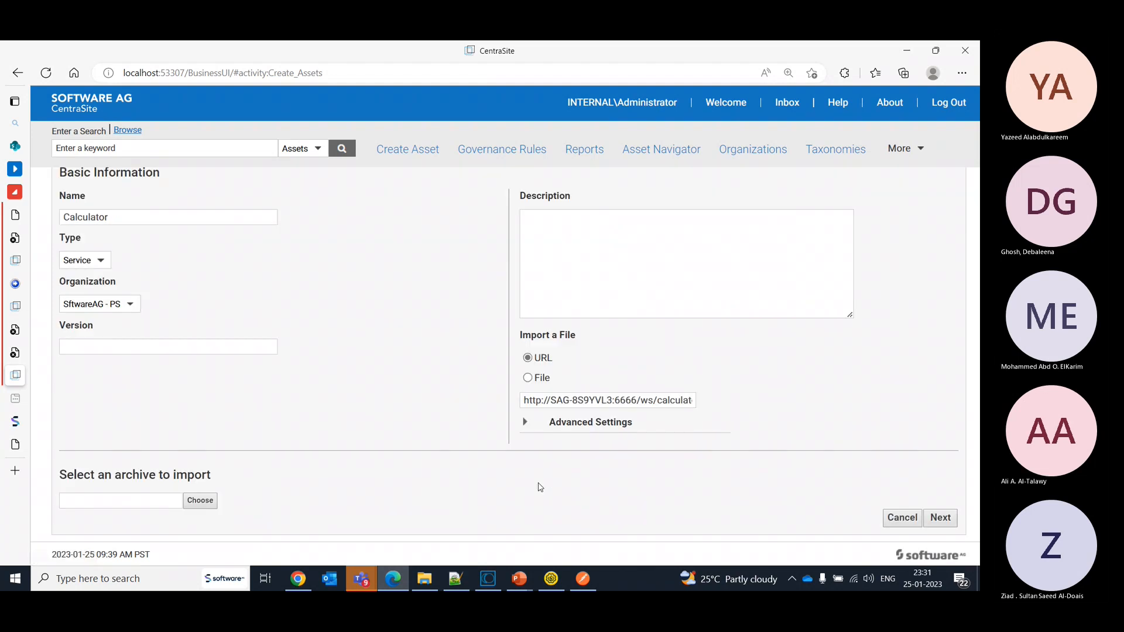
click(937, 526)
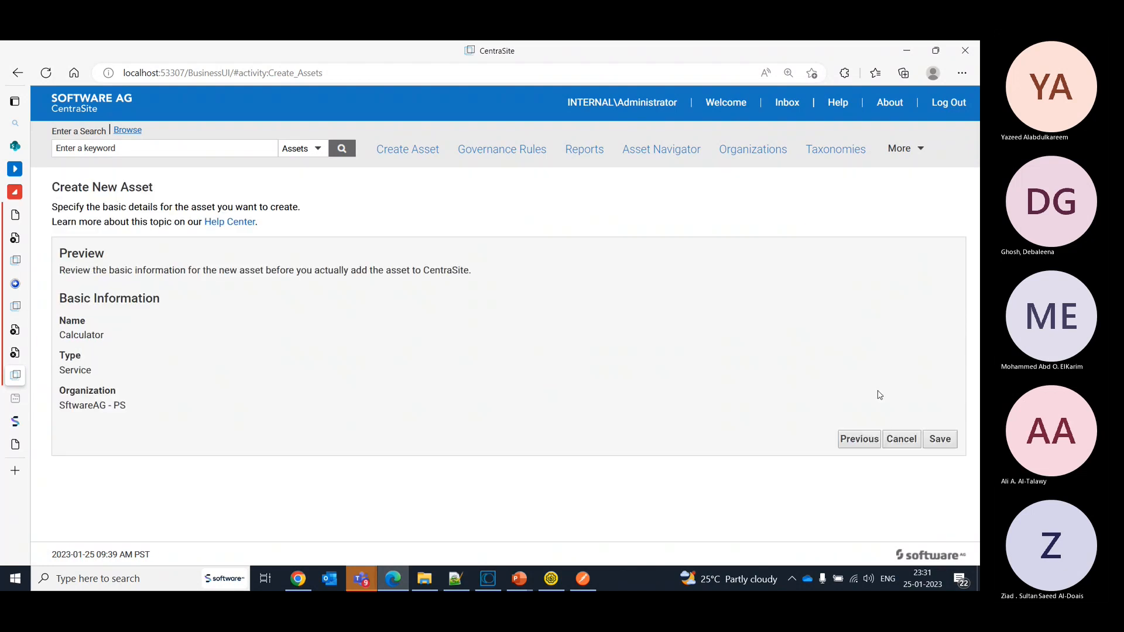
click(935, 439)
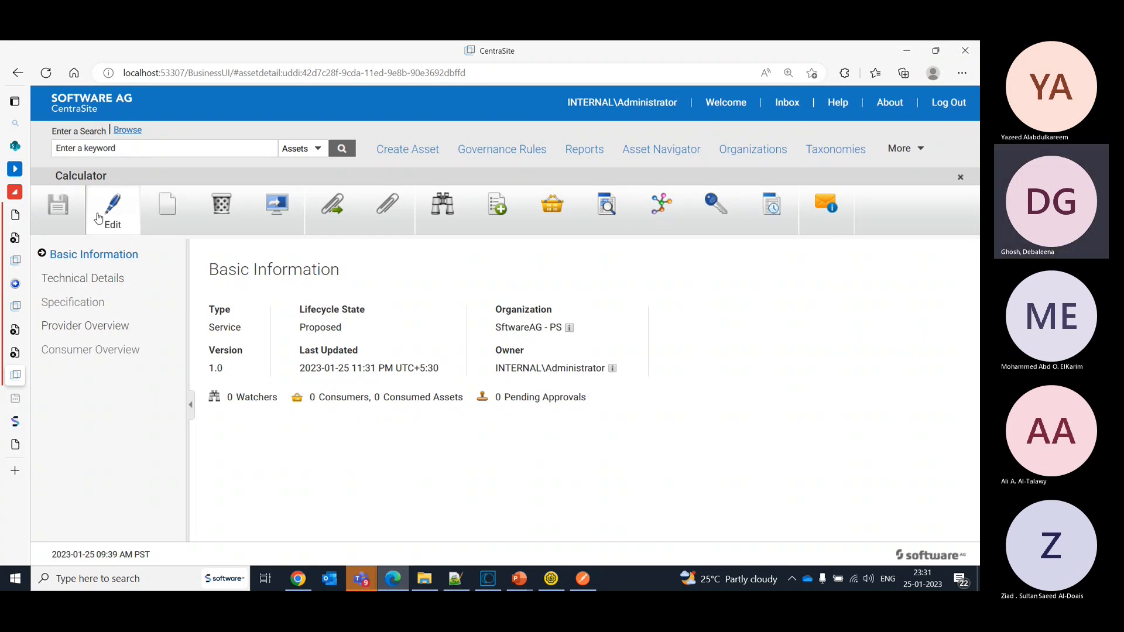
- Switch to Software AG Designer and open the UDDI Registries preferences
click(496, 579)
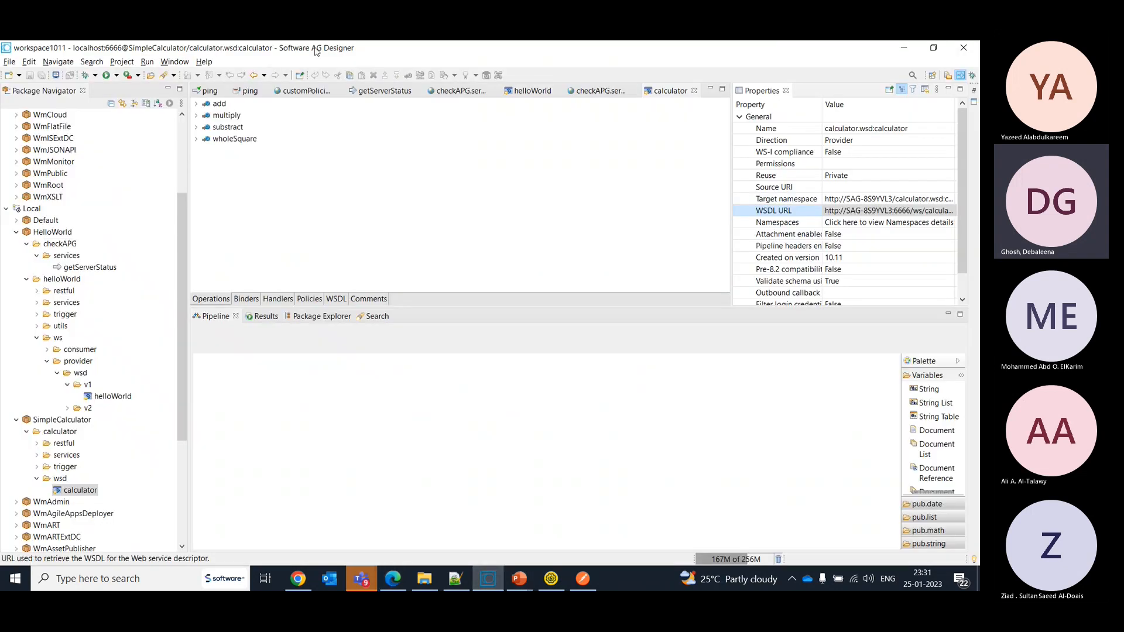
click(174, 61)
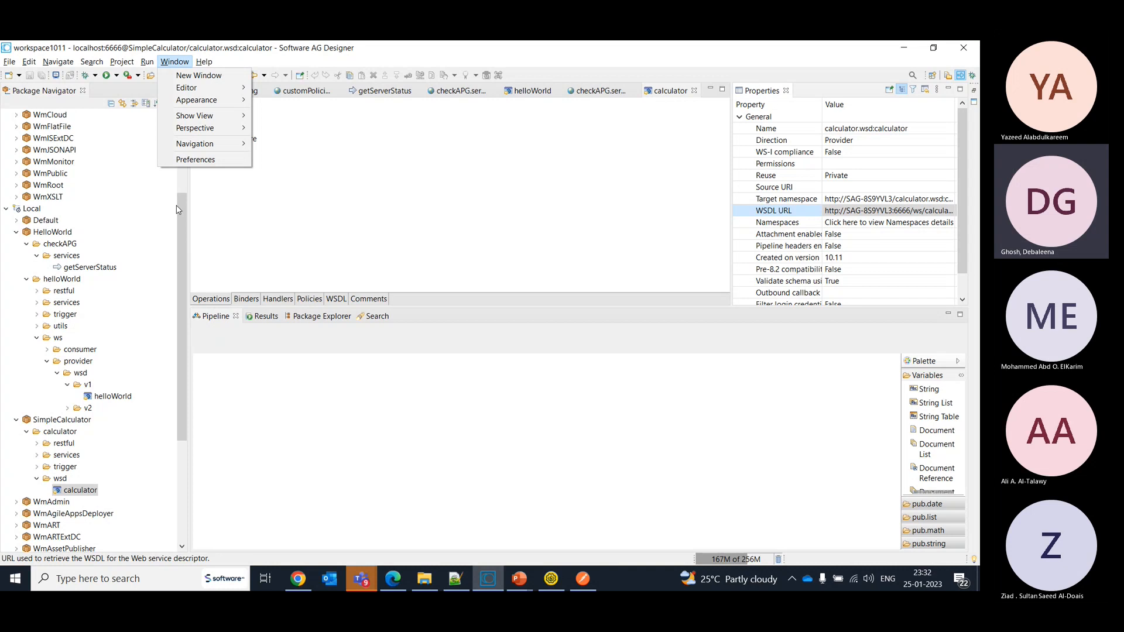
click(198, 160)
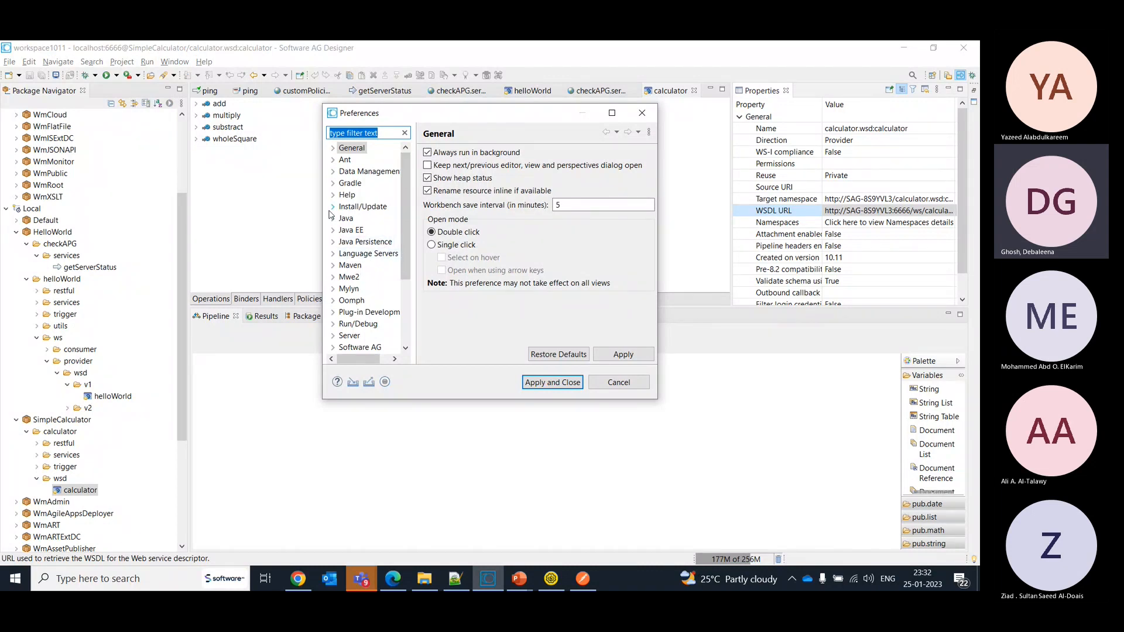
click(339, 348)
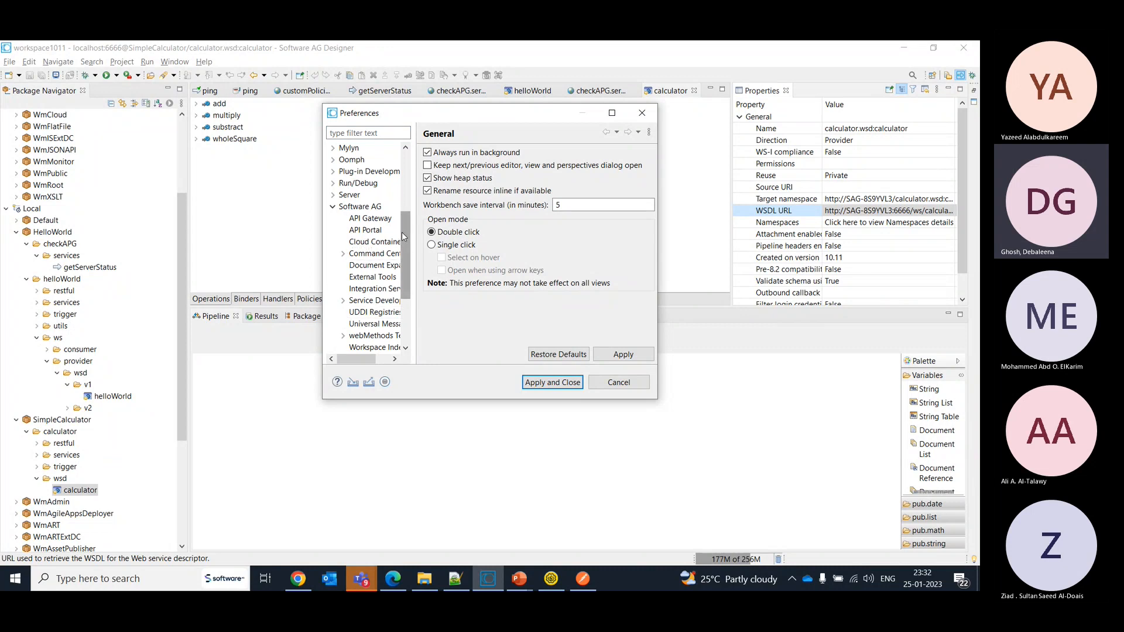
drag(403, 236, 403, 240)
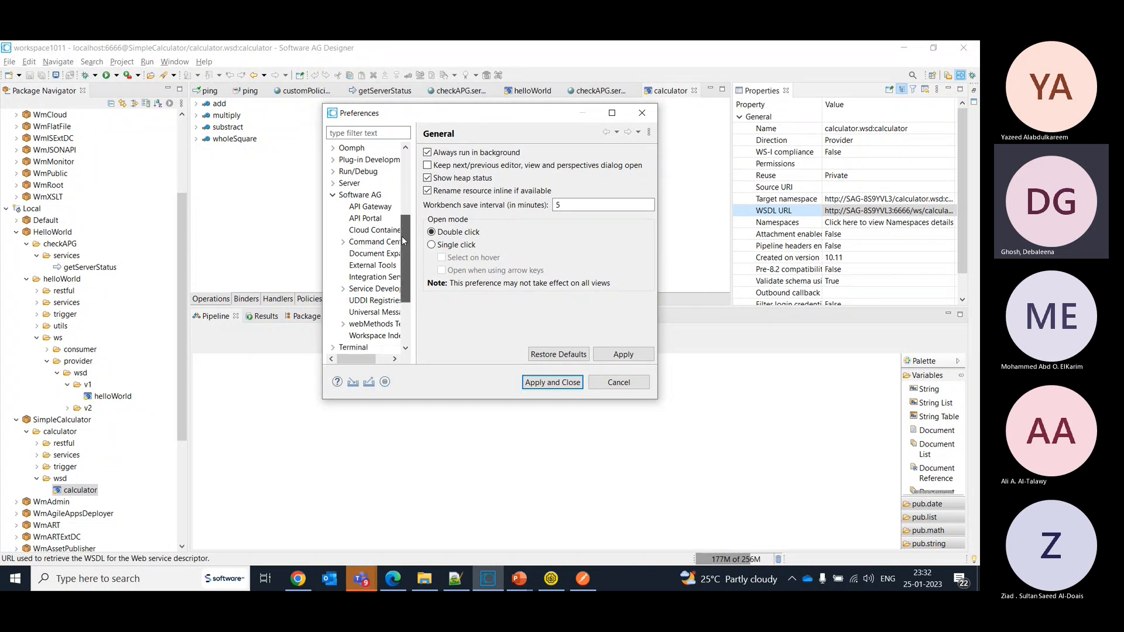
click(384, 300)
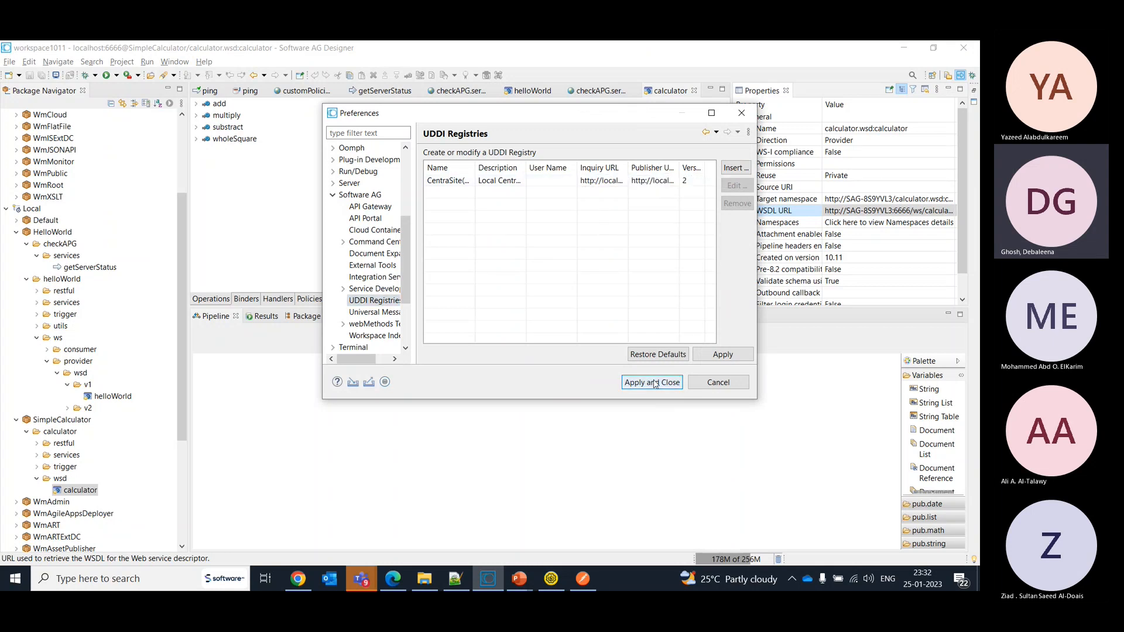
- Set the user name of the CentraSite(UDDI) registry entry to Administrator and apply the preferences
click(554, 182)
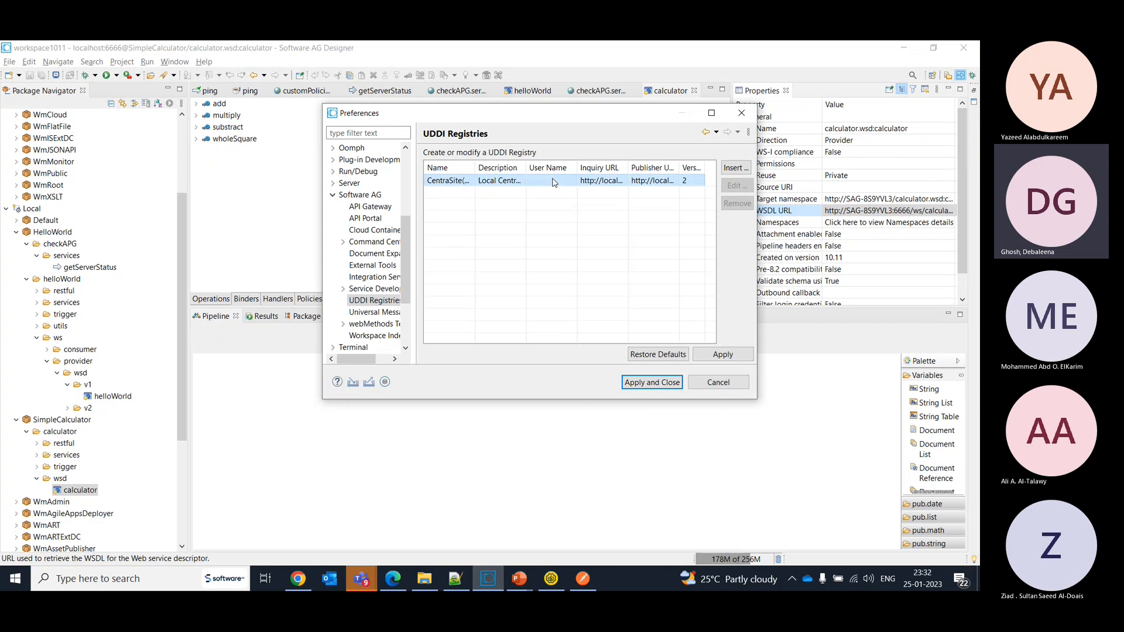
double_click(553, 182)
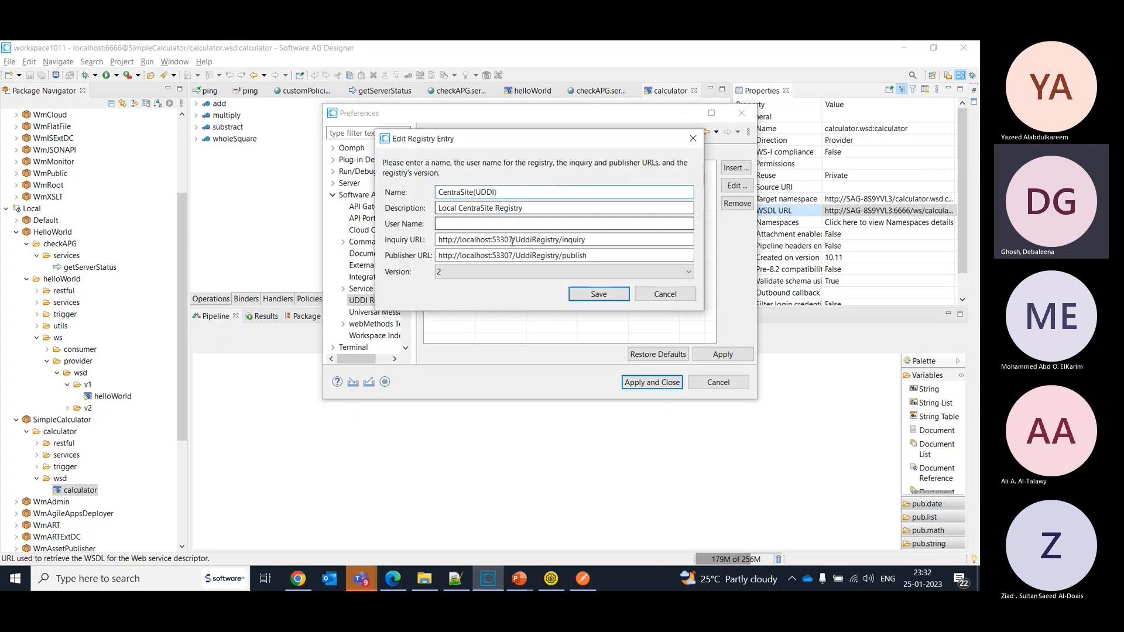
click(495, 225)
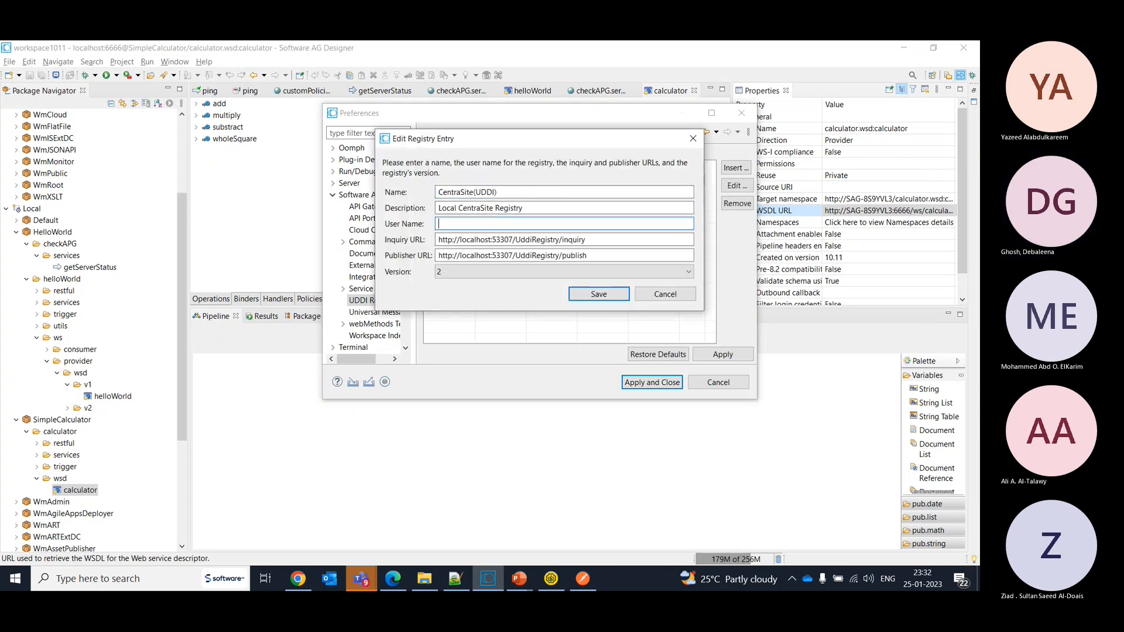
text(Administrator)
click(590, 297)
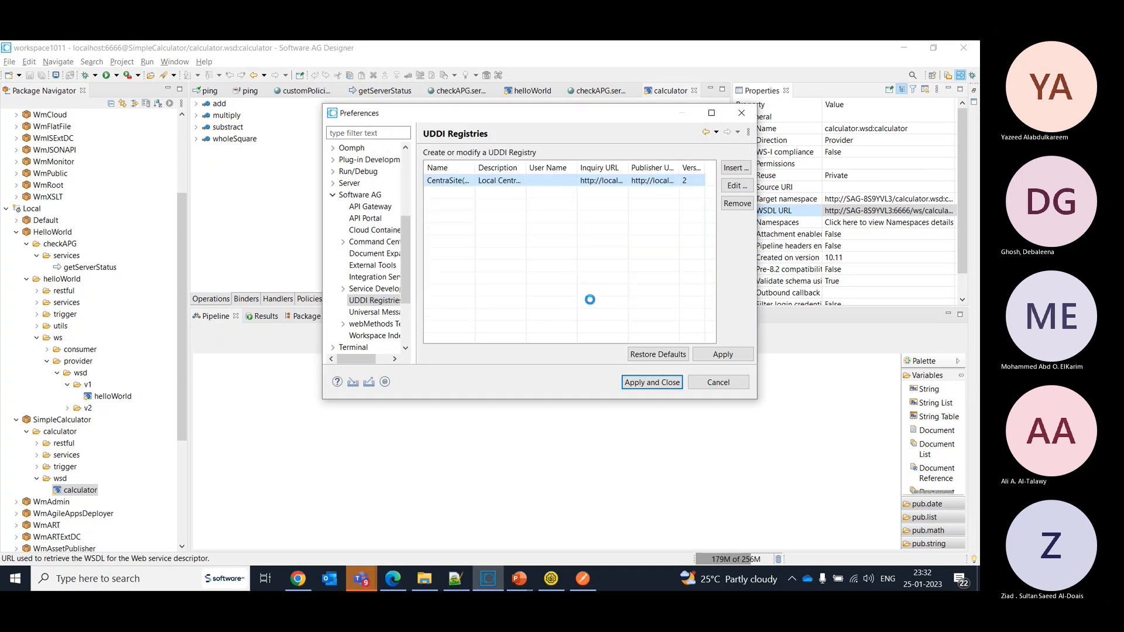
click(667, 384)
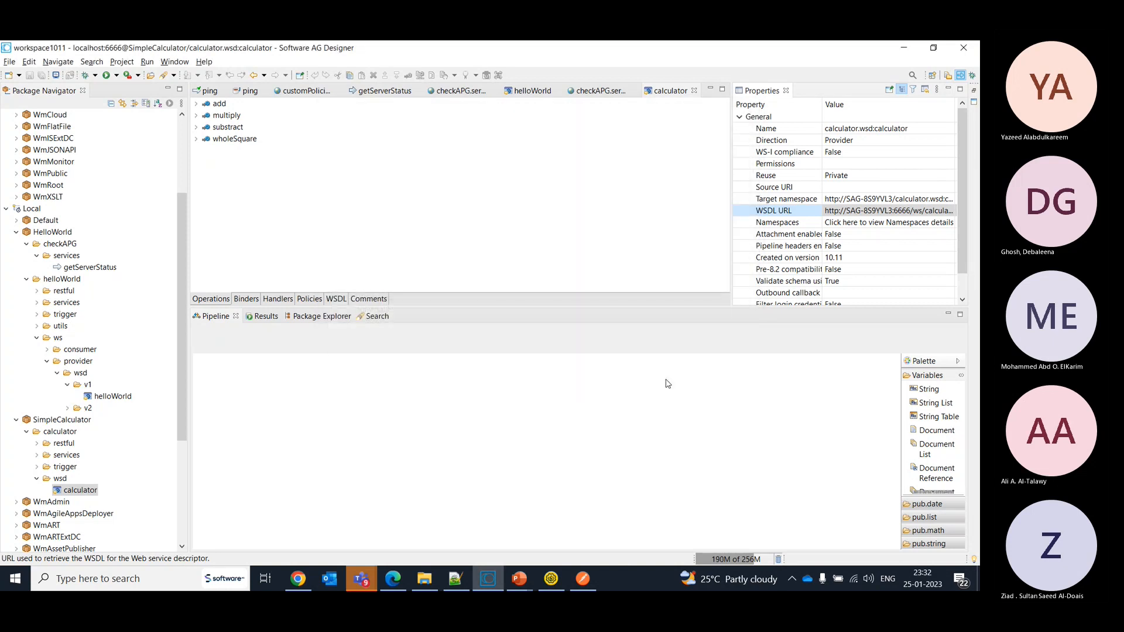
- Try to publish the v1 helloWorld web service descriptor to a metadata repository, and cancel at the repository type selection
double_click(113, 397)
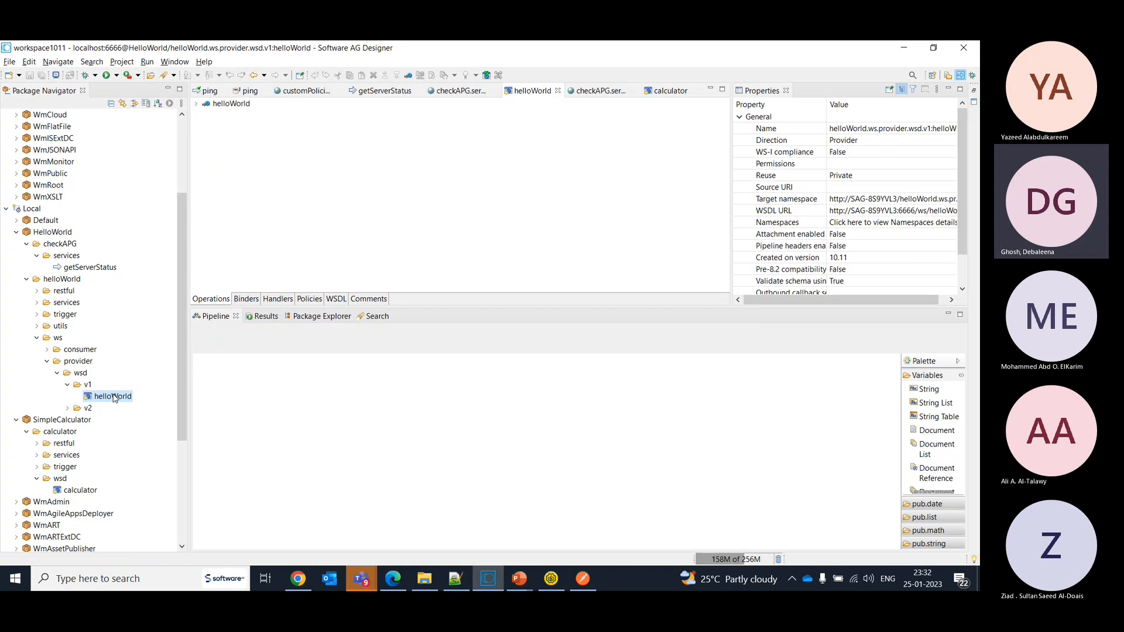
right_click(114, 398)
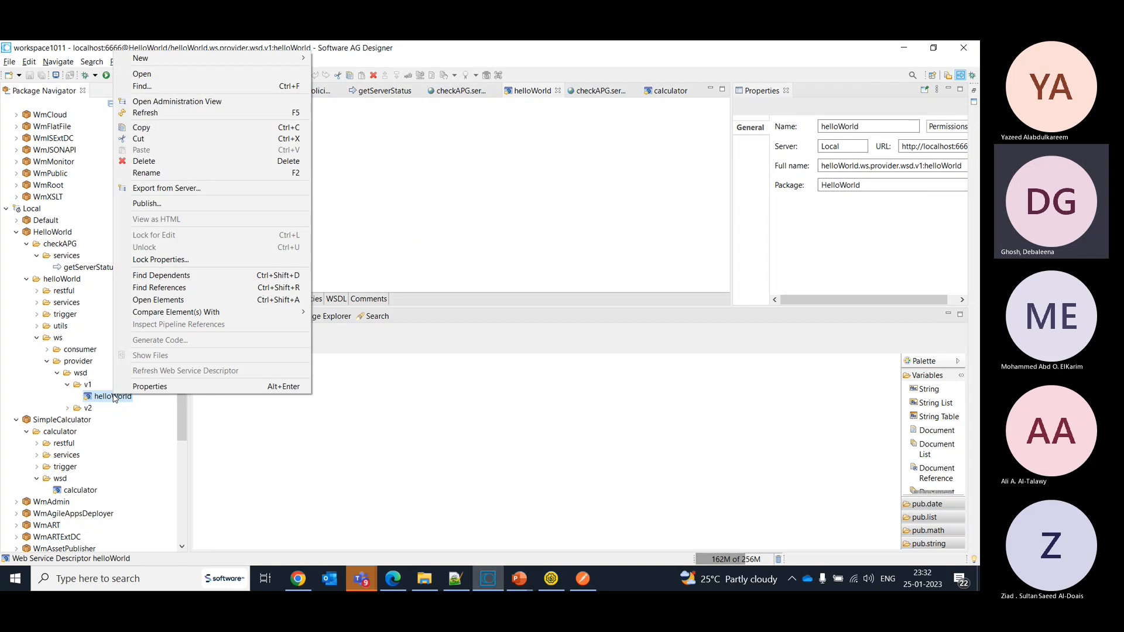
click(155, 204)
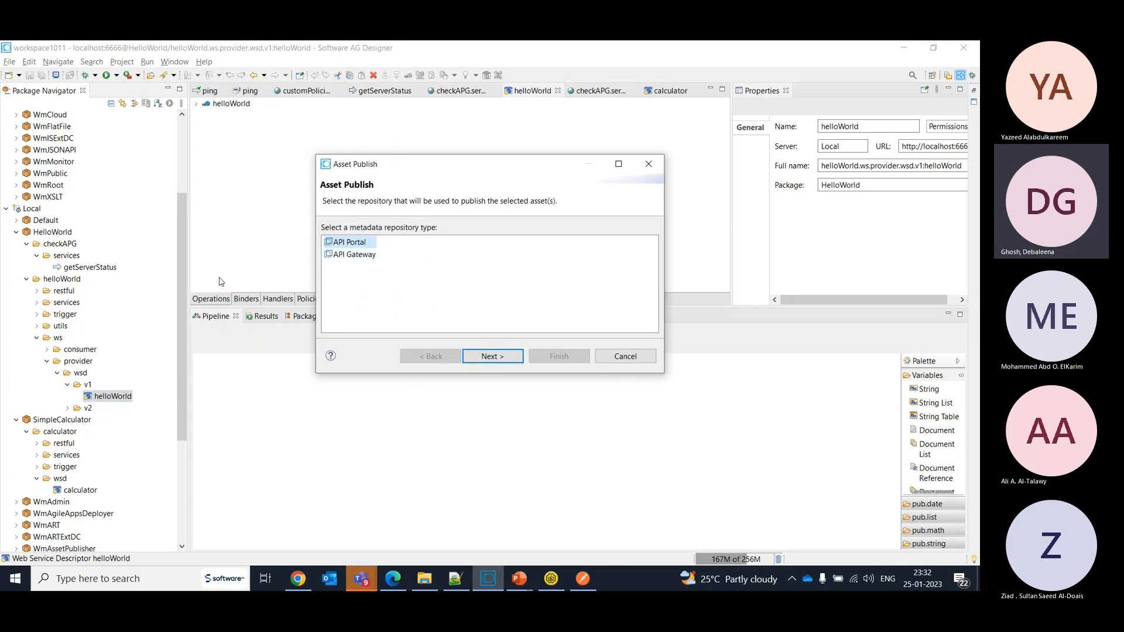
click(183, 328)
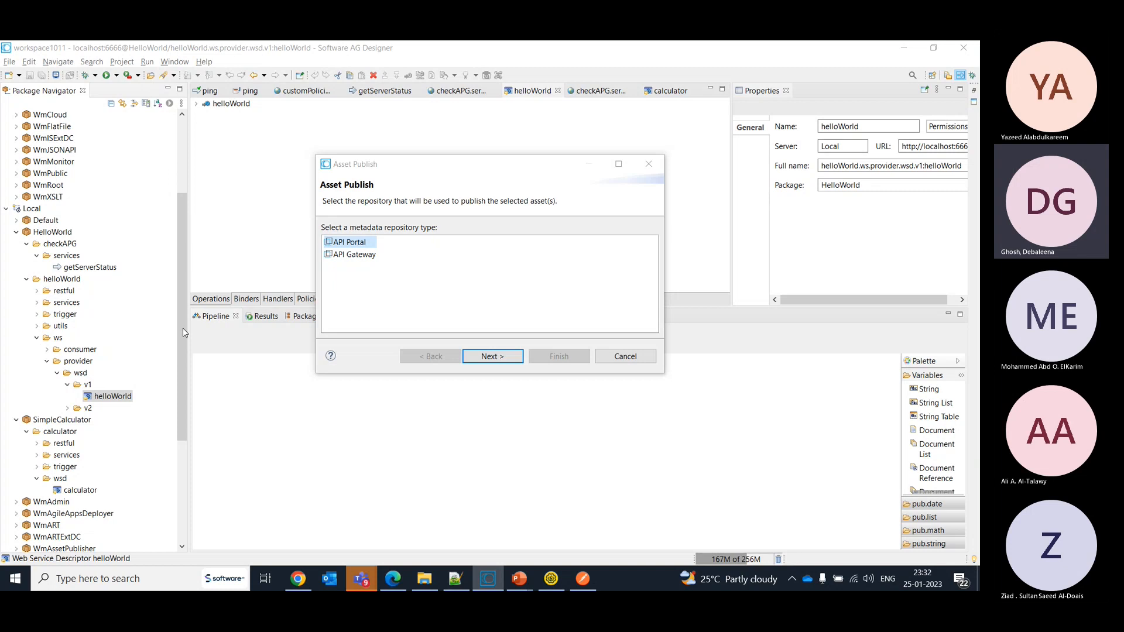
click(200, 444)
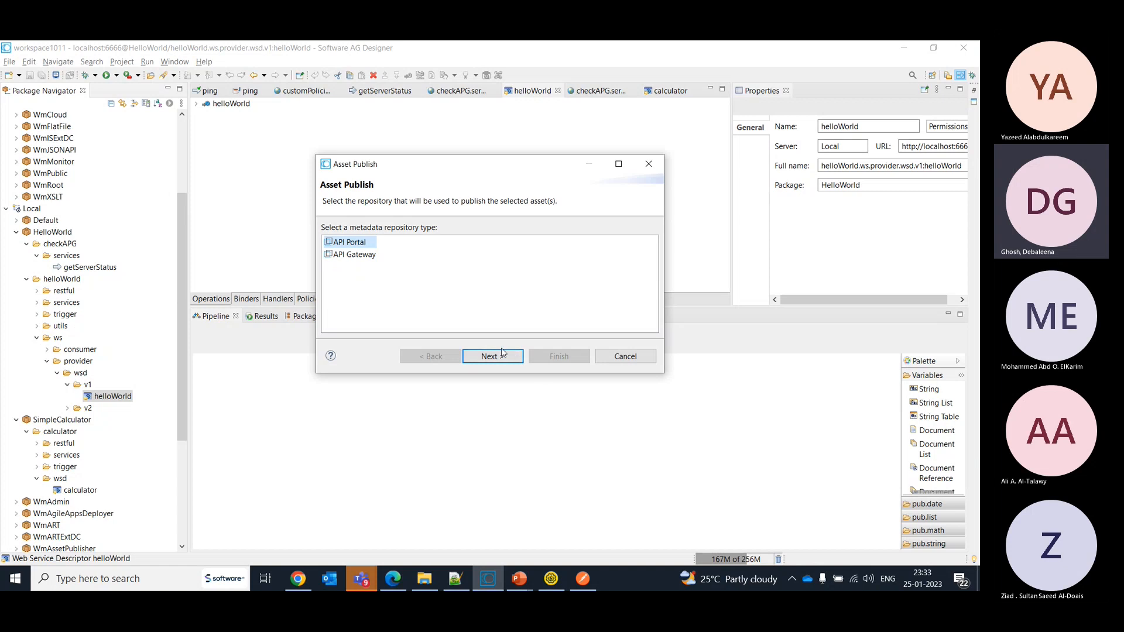
click(625, 357)
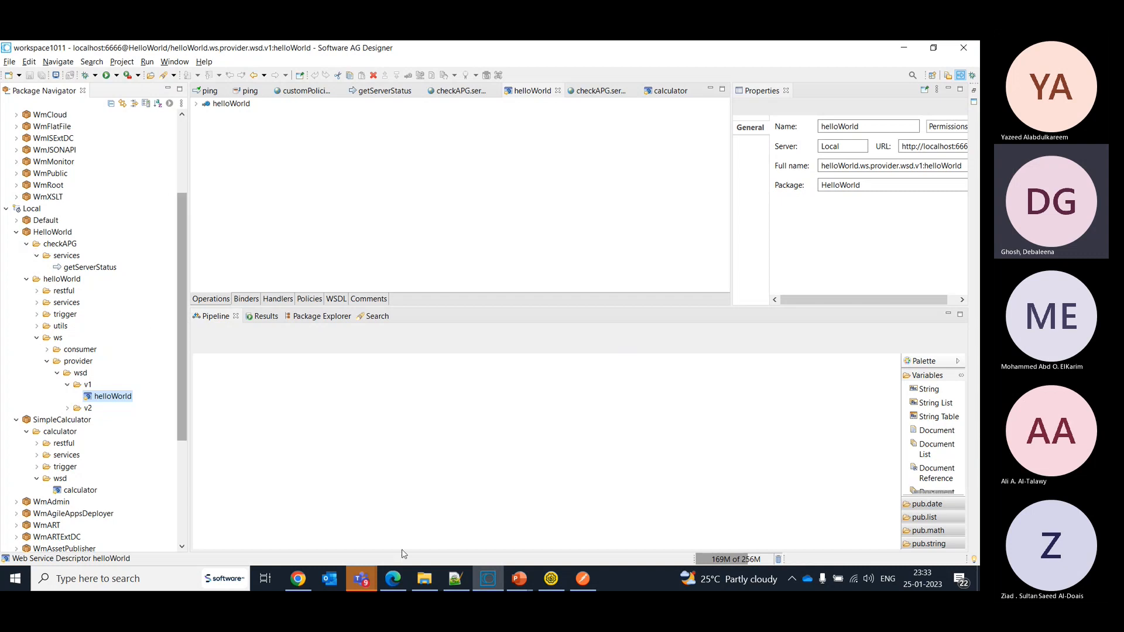
- Switch back to CentraSite, change the Calculator asset's lifecycle state to In Design and save the asset
click(394, 588)
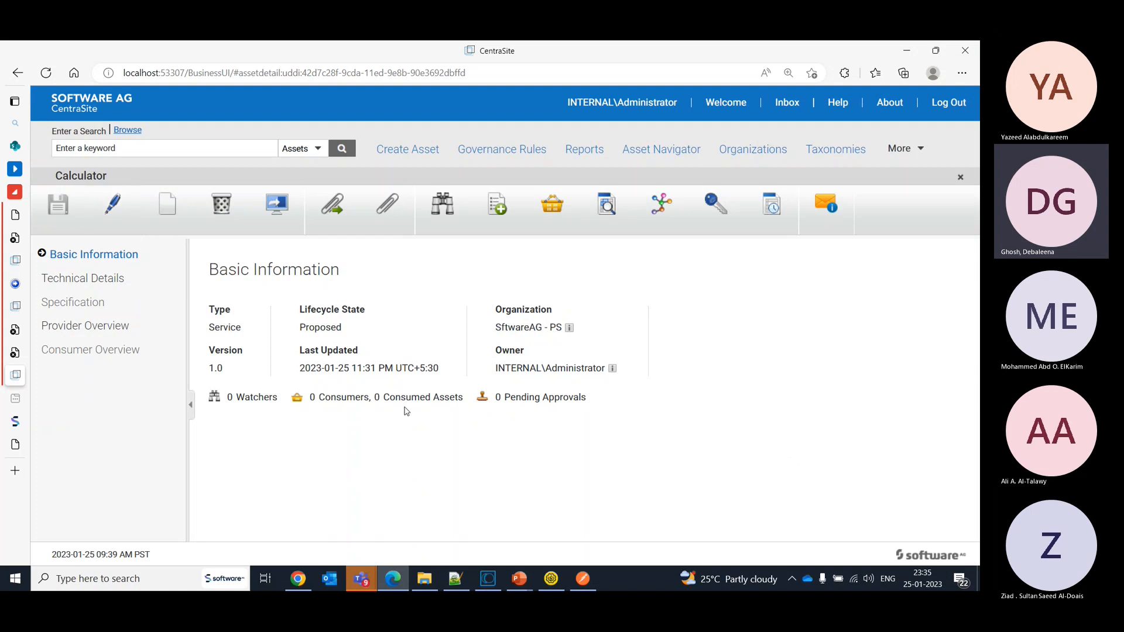
double_click(338, 328)
click(114, 200)
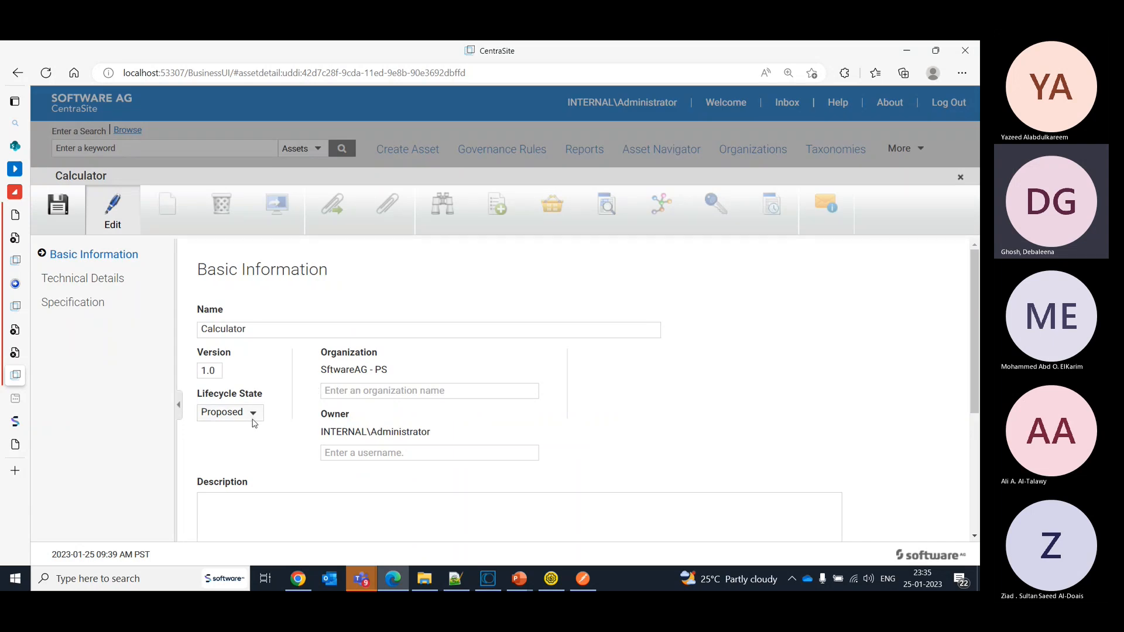
click(252, 417)
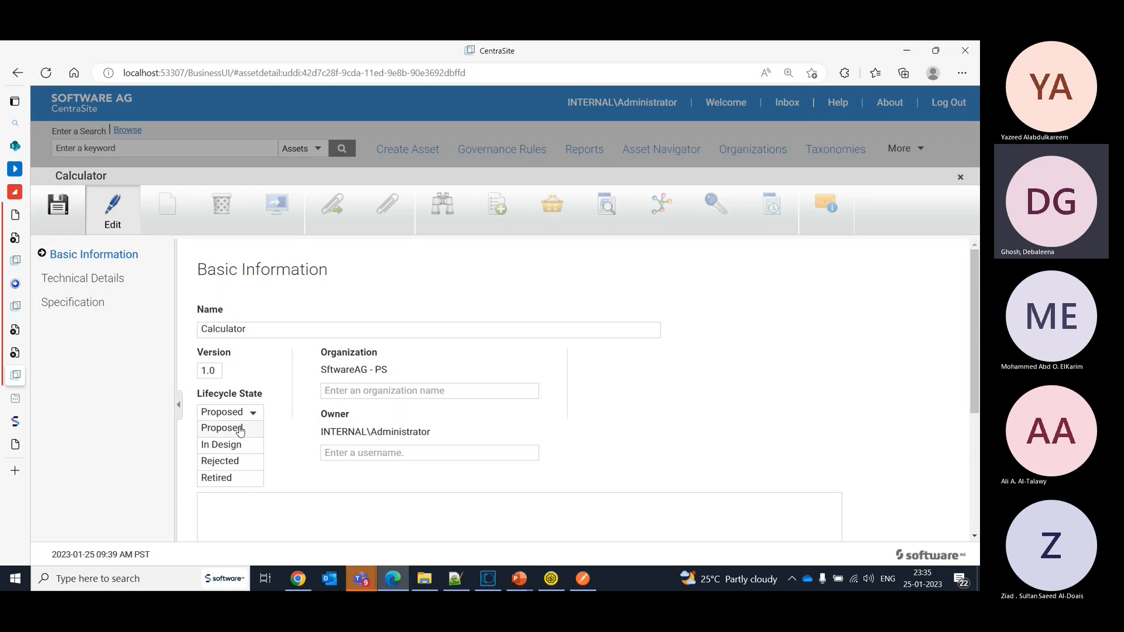
click(238, 448)
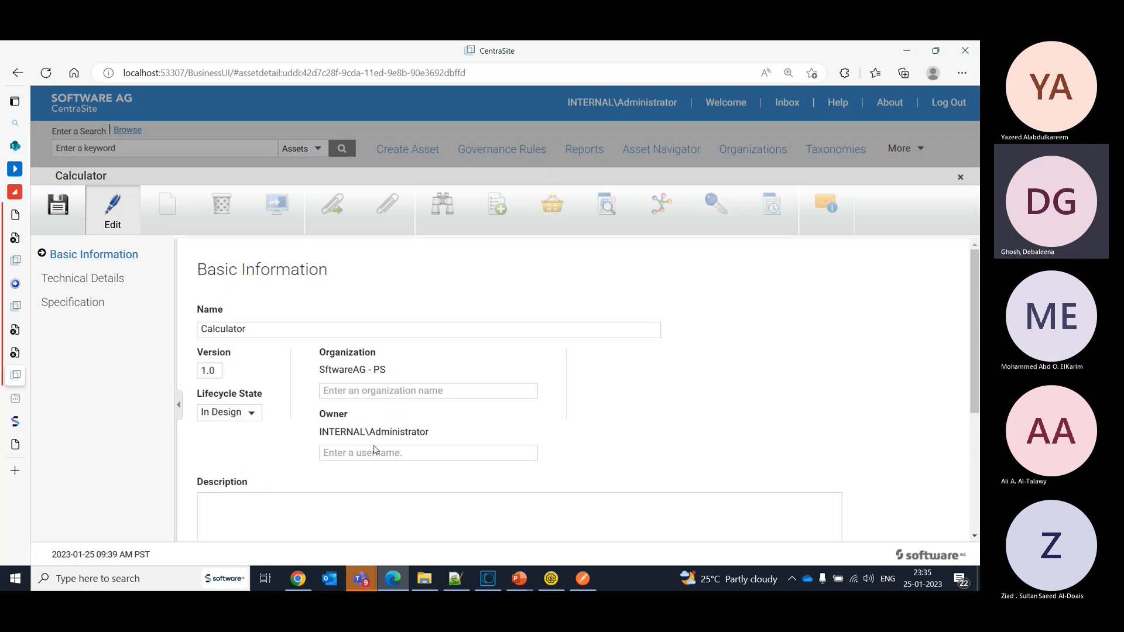
click(969, 485)
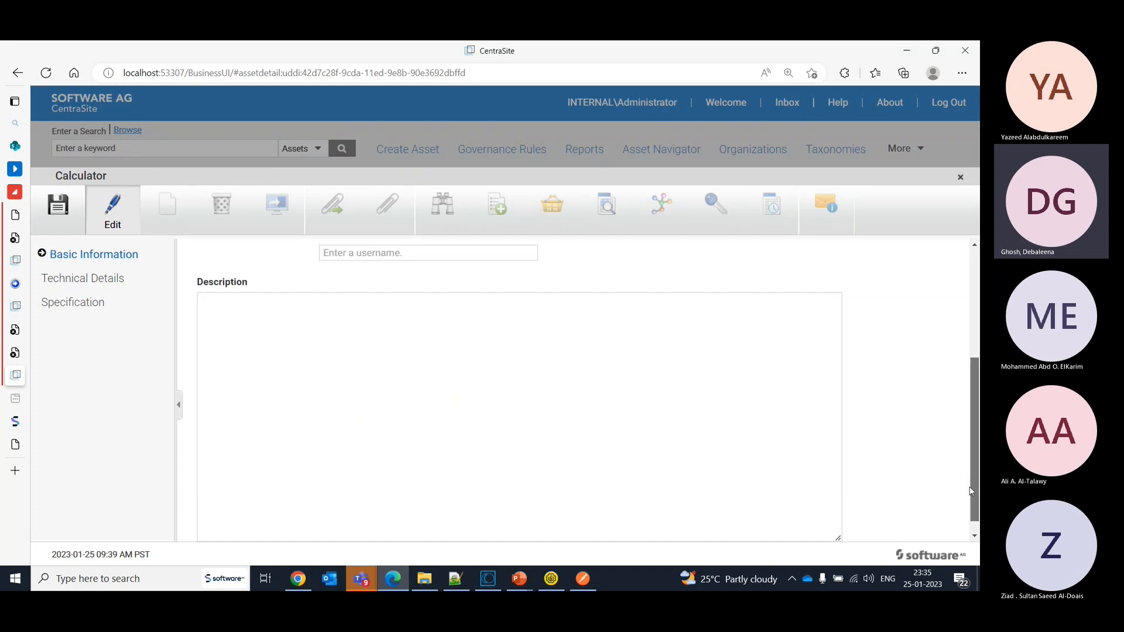
drag(970, 491, 976, 517)
drag(971, 456, 958, 389)
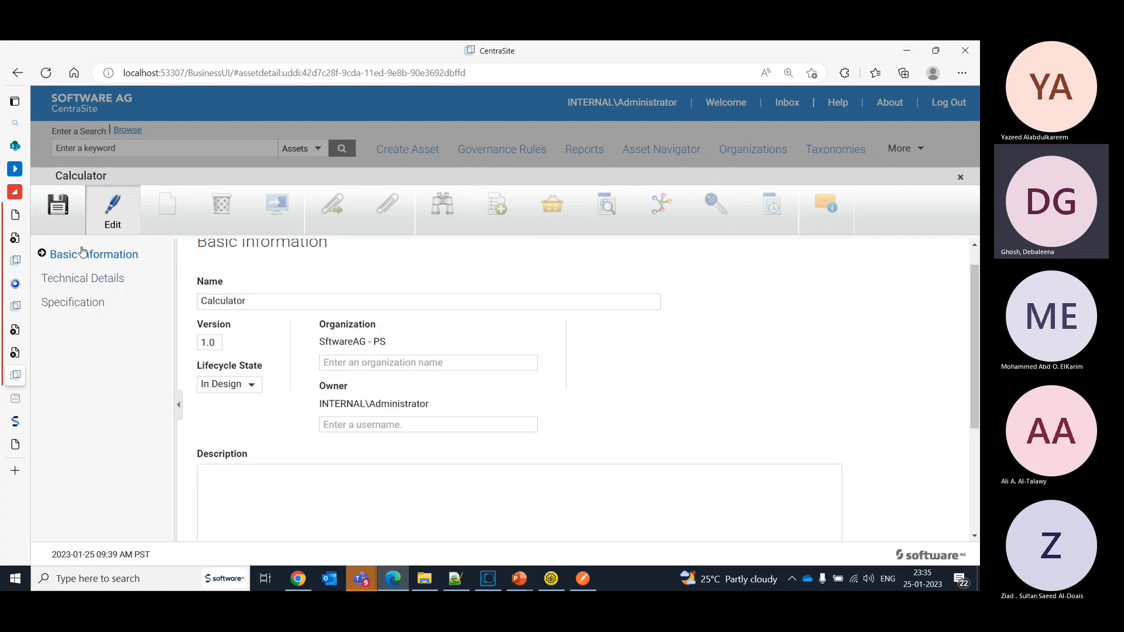
click(61, 213)
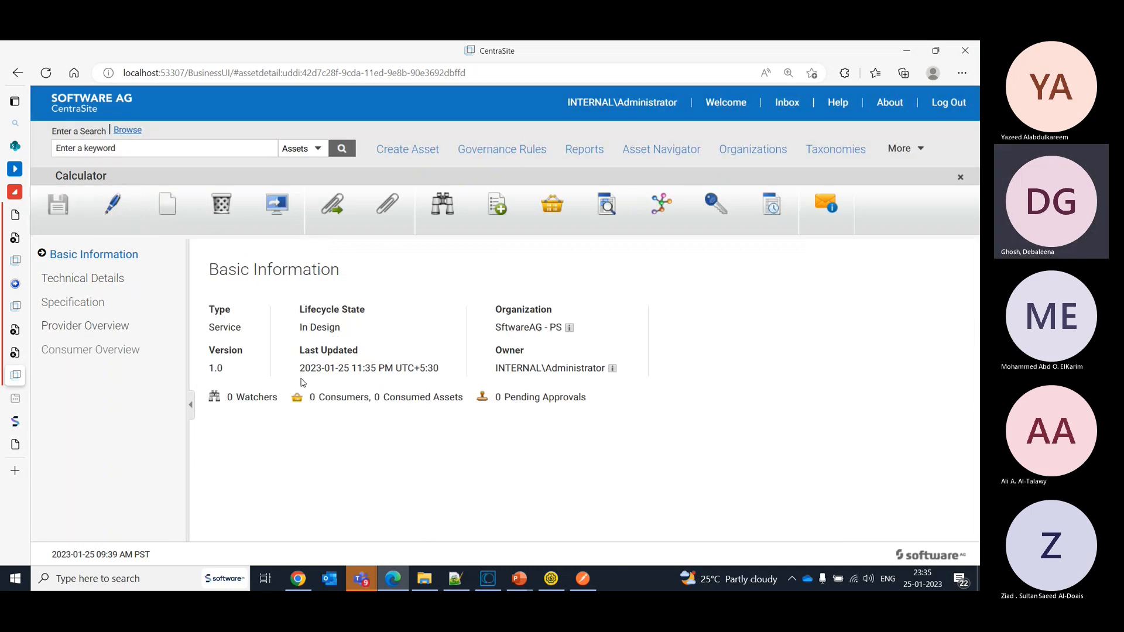
- Reopen the Calculator asset for editing, review the lifecycle states it can move to, and save it
click(128, 200)
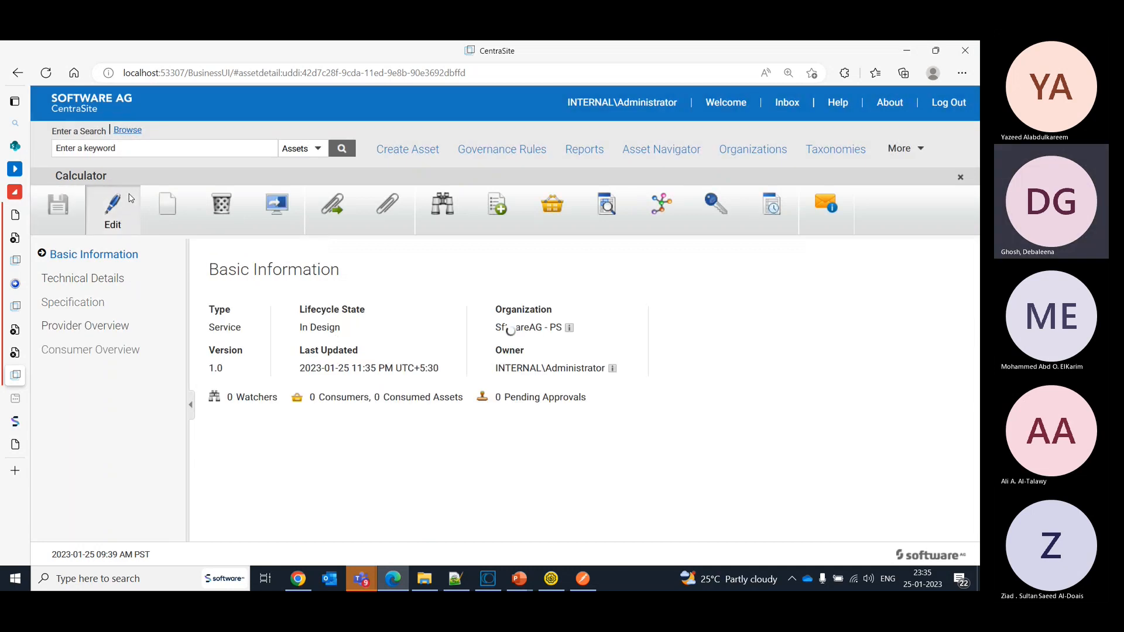
click(237, 424)
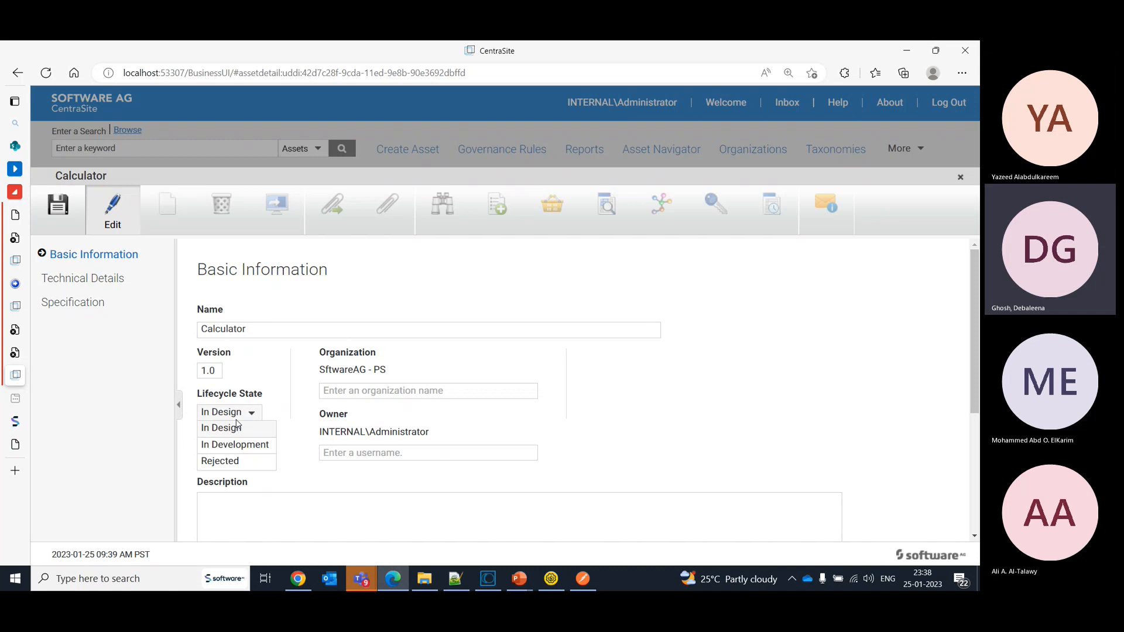
click(381, 141)
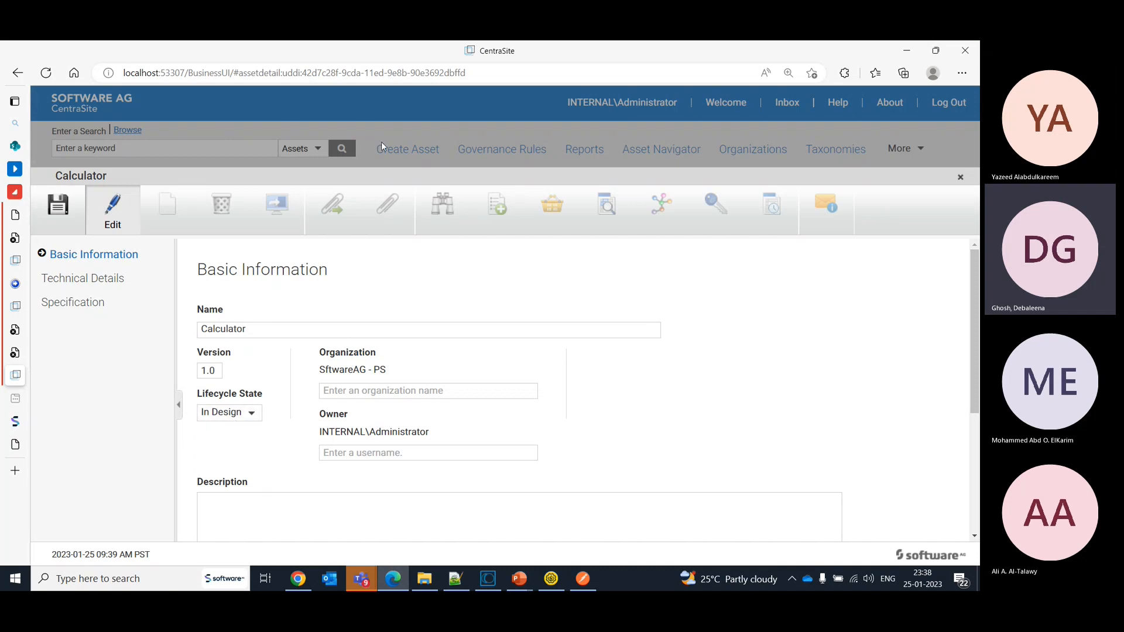
click(59, 209)
- Open the governance rules list and remove the API Portal scope from the search criteria
click(422, 152)
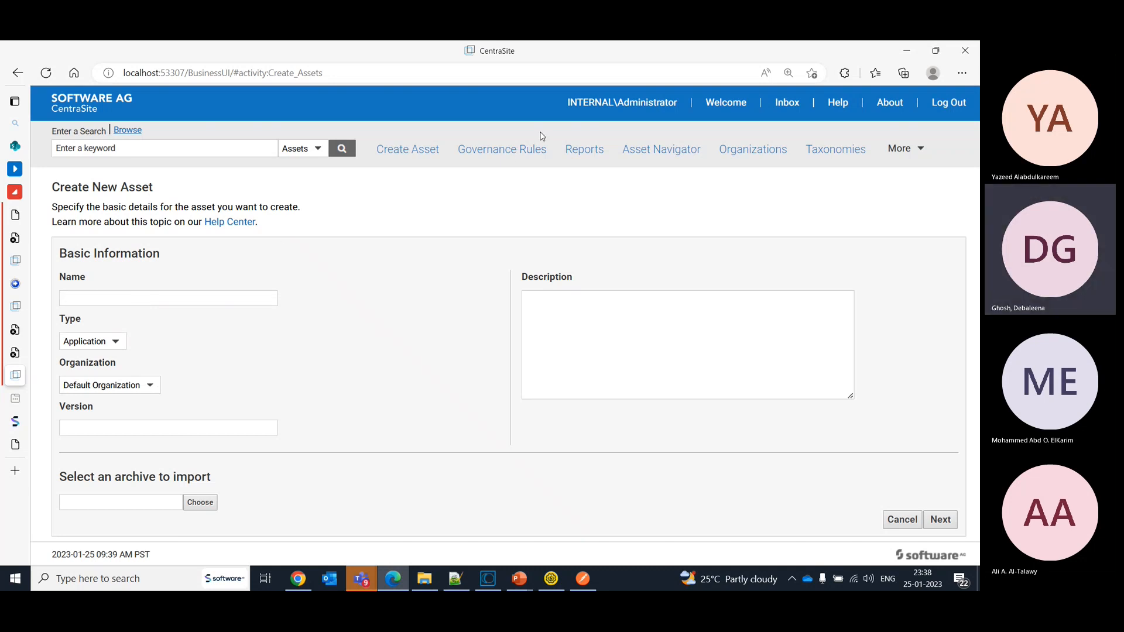
click(529, 152)
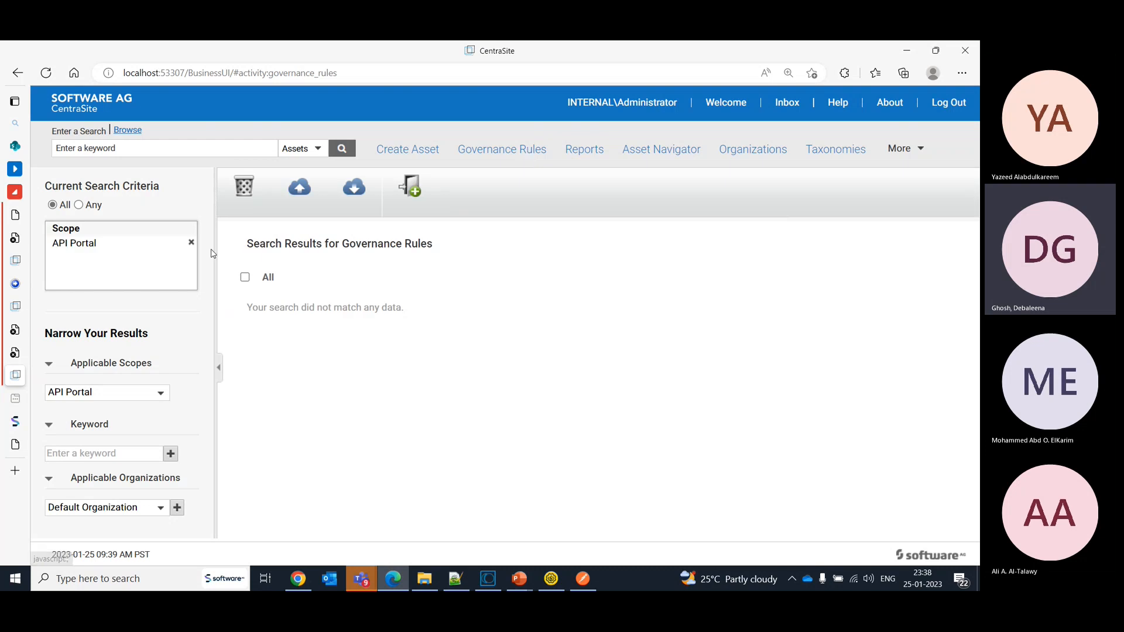
click(191, 242)
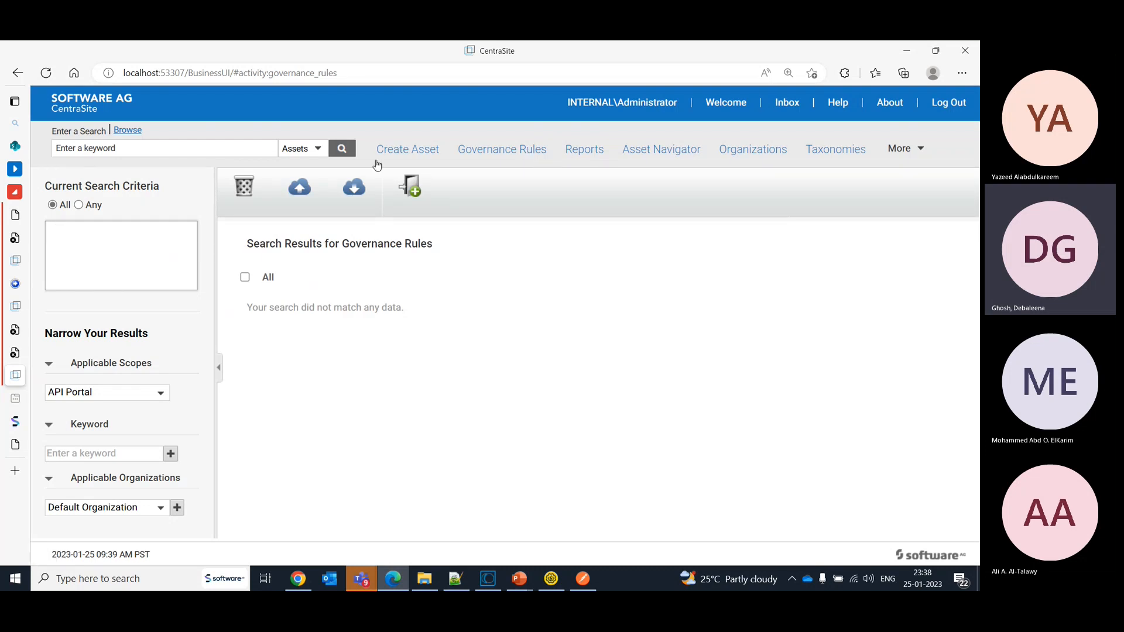